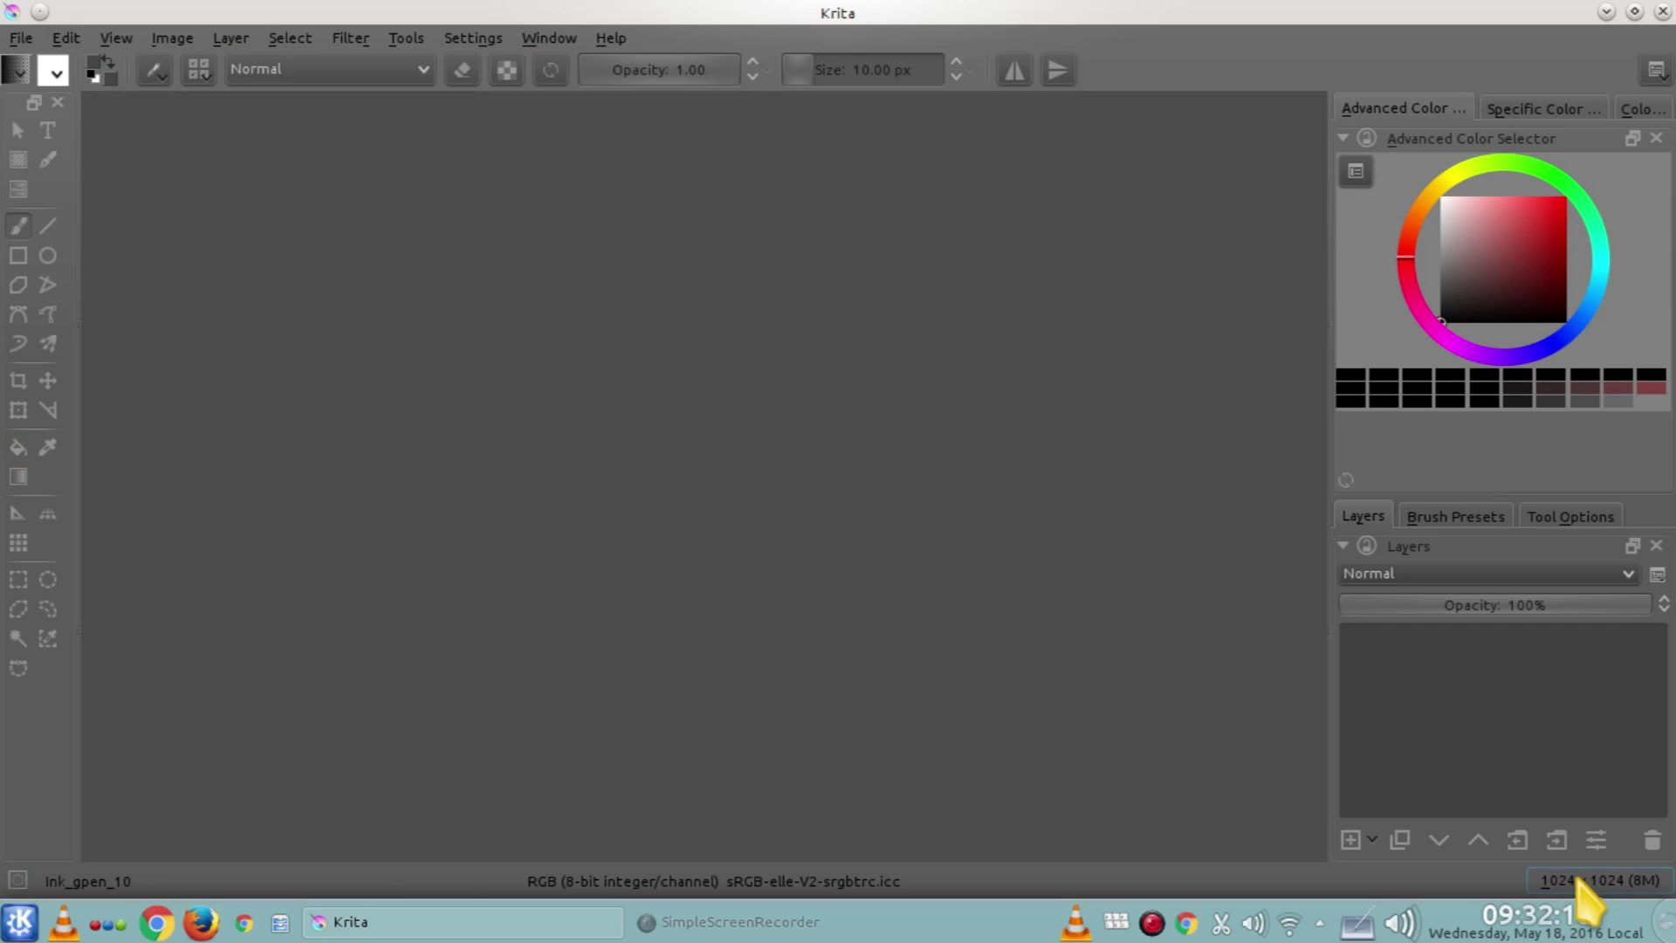
# Open the New Document dialog from the File menu, close it, then reopen it with Ctrl+N
pyautogui.moveTo(1563, 864)
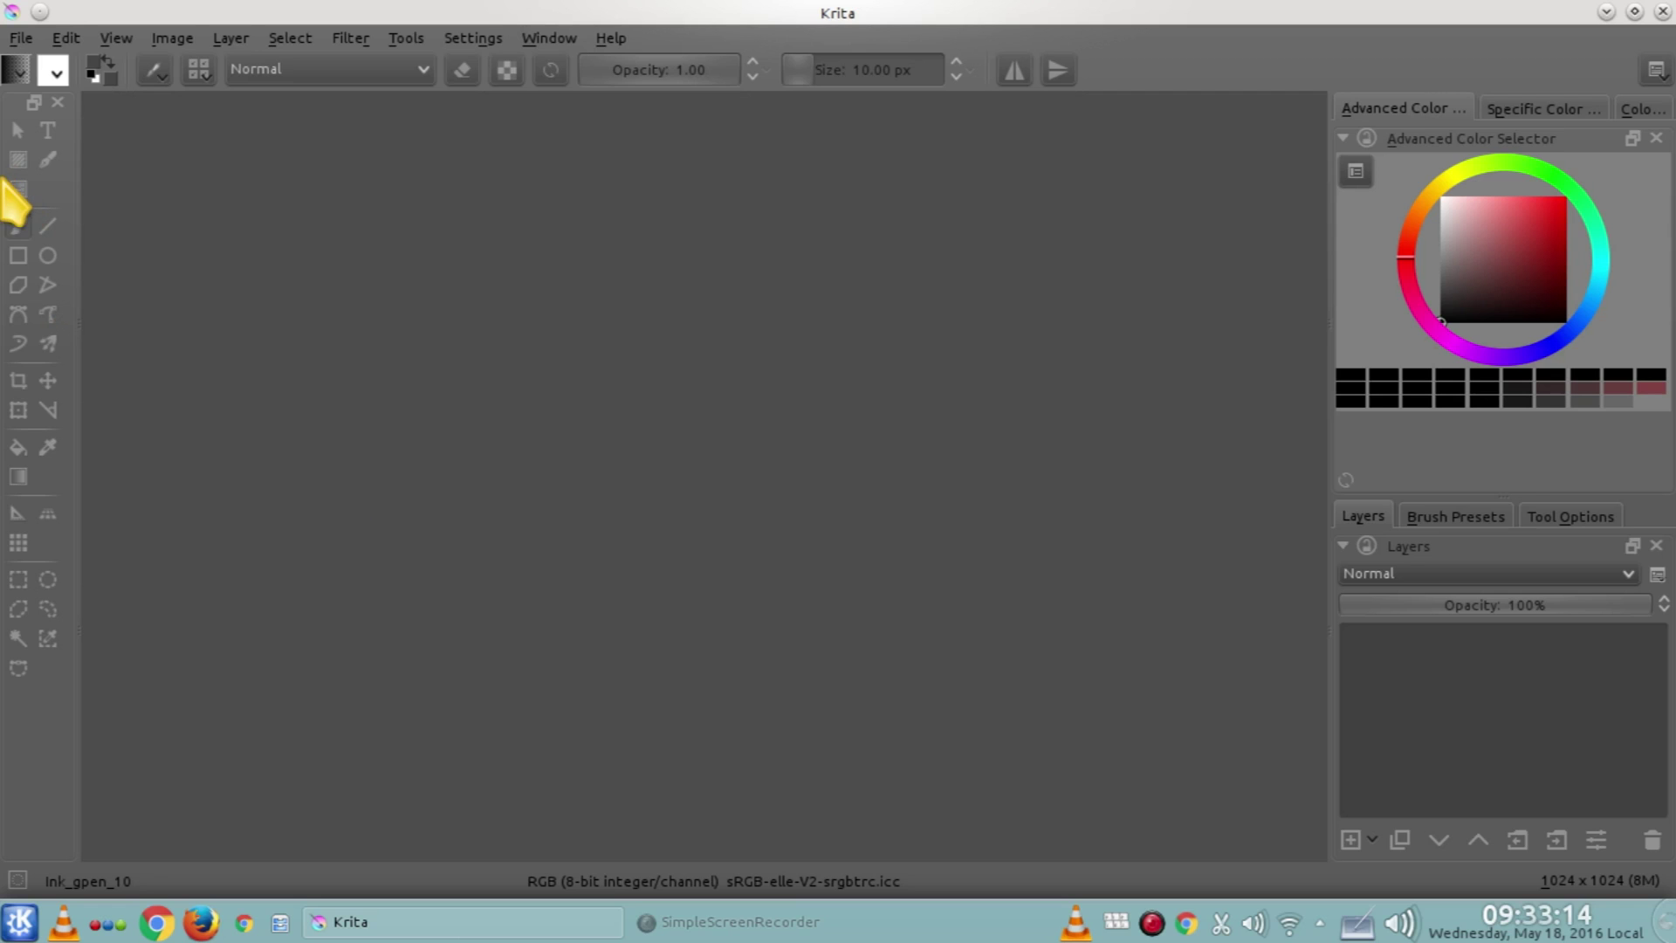
pyautogui.click(23, 40)
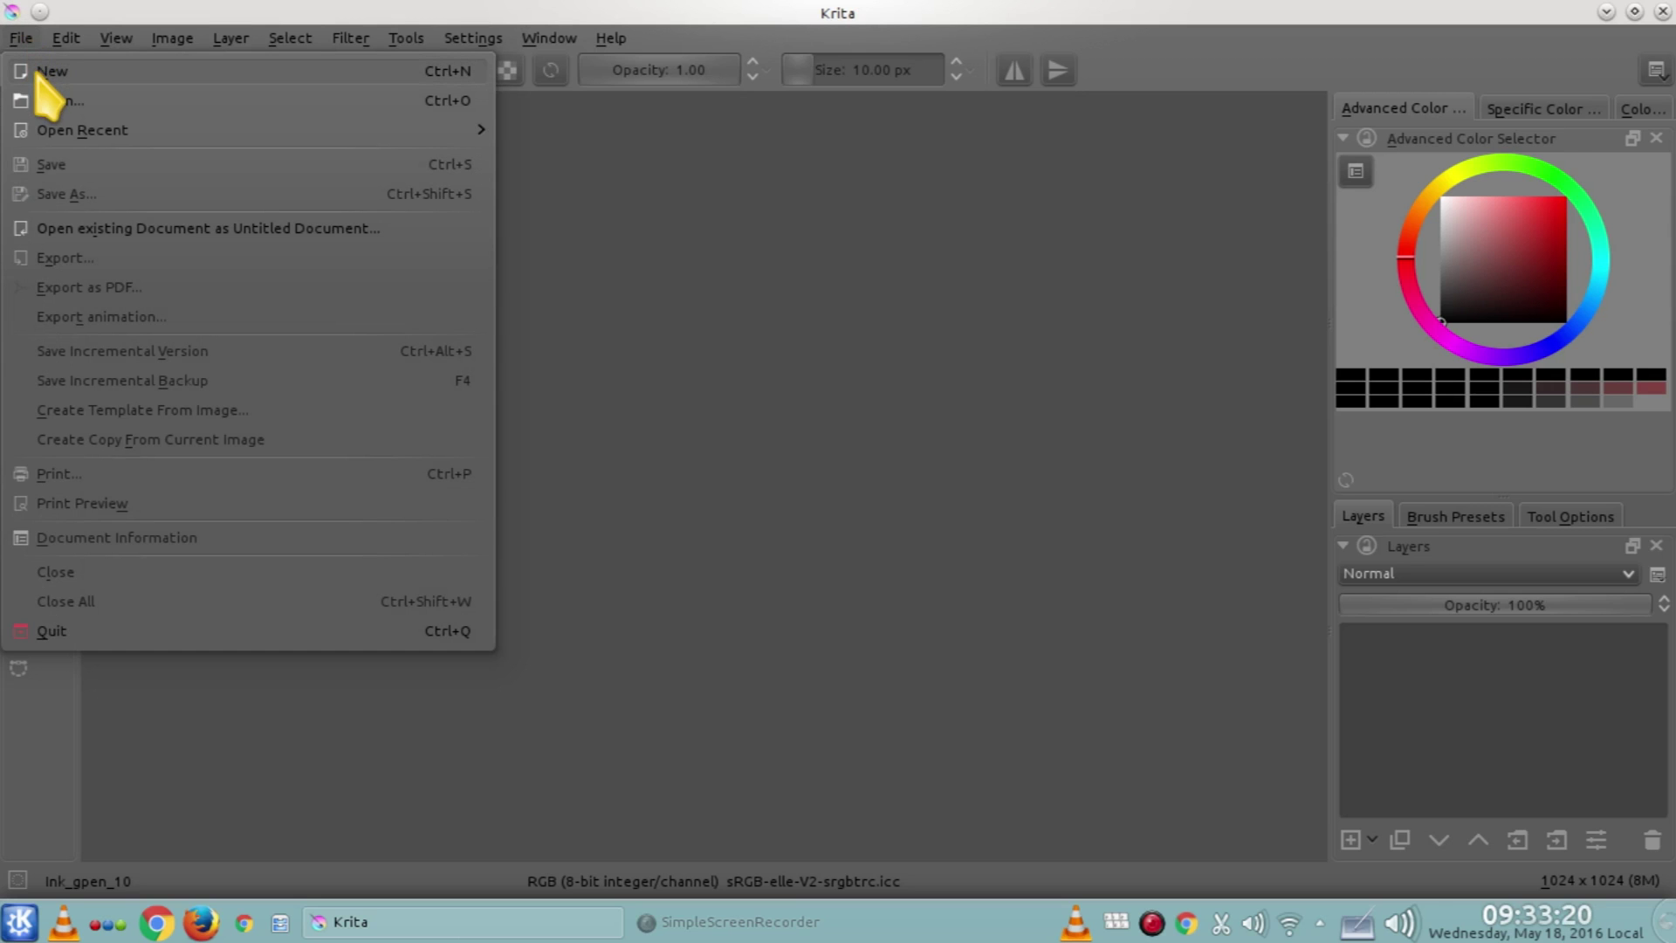
pyautogui.click(55, 73)
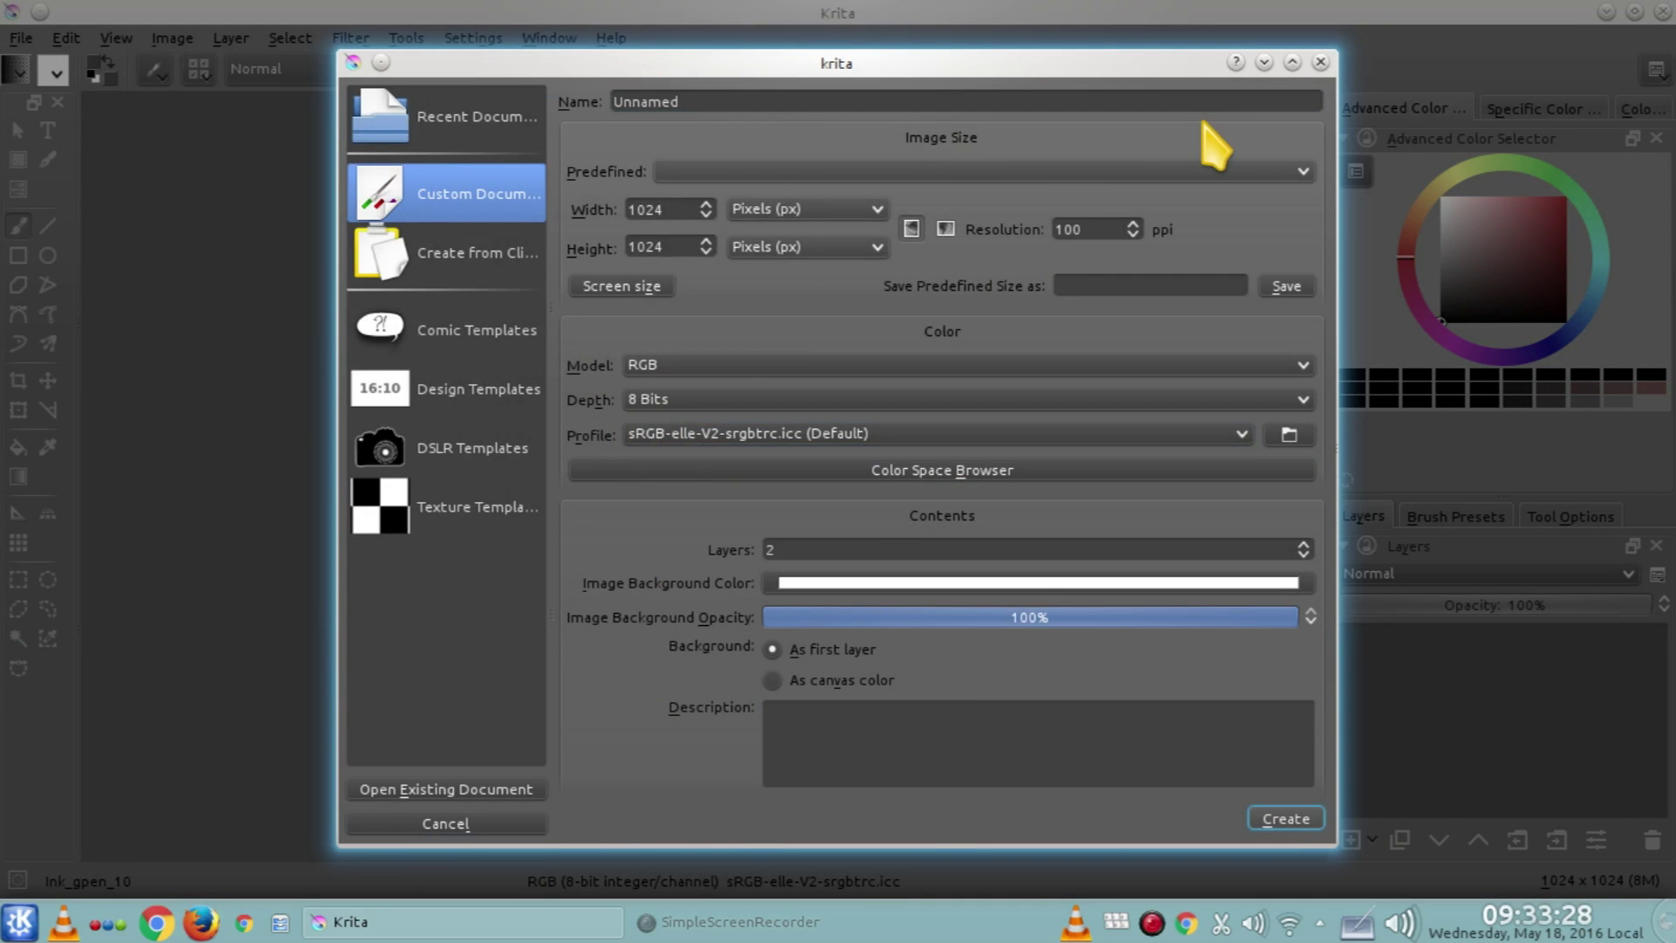
pyautogui.click(1321, 62)
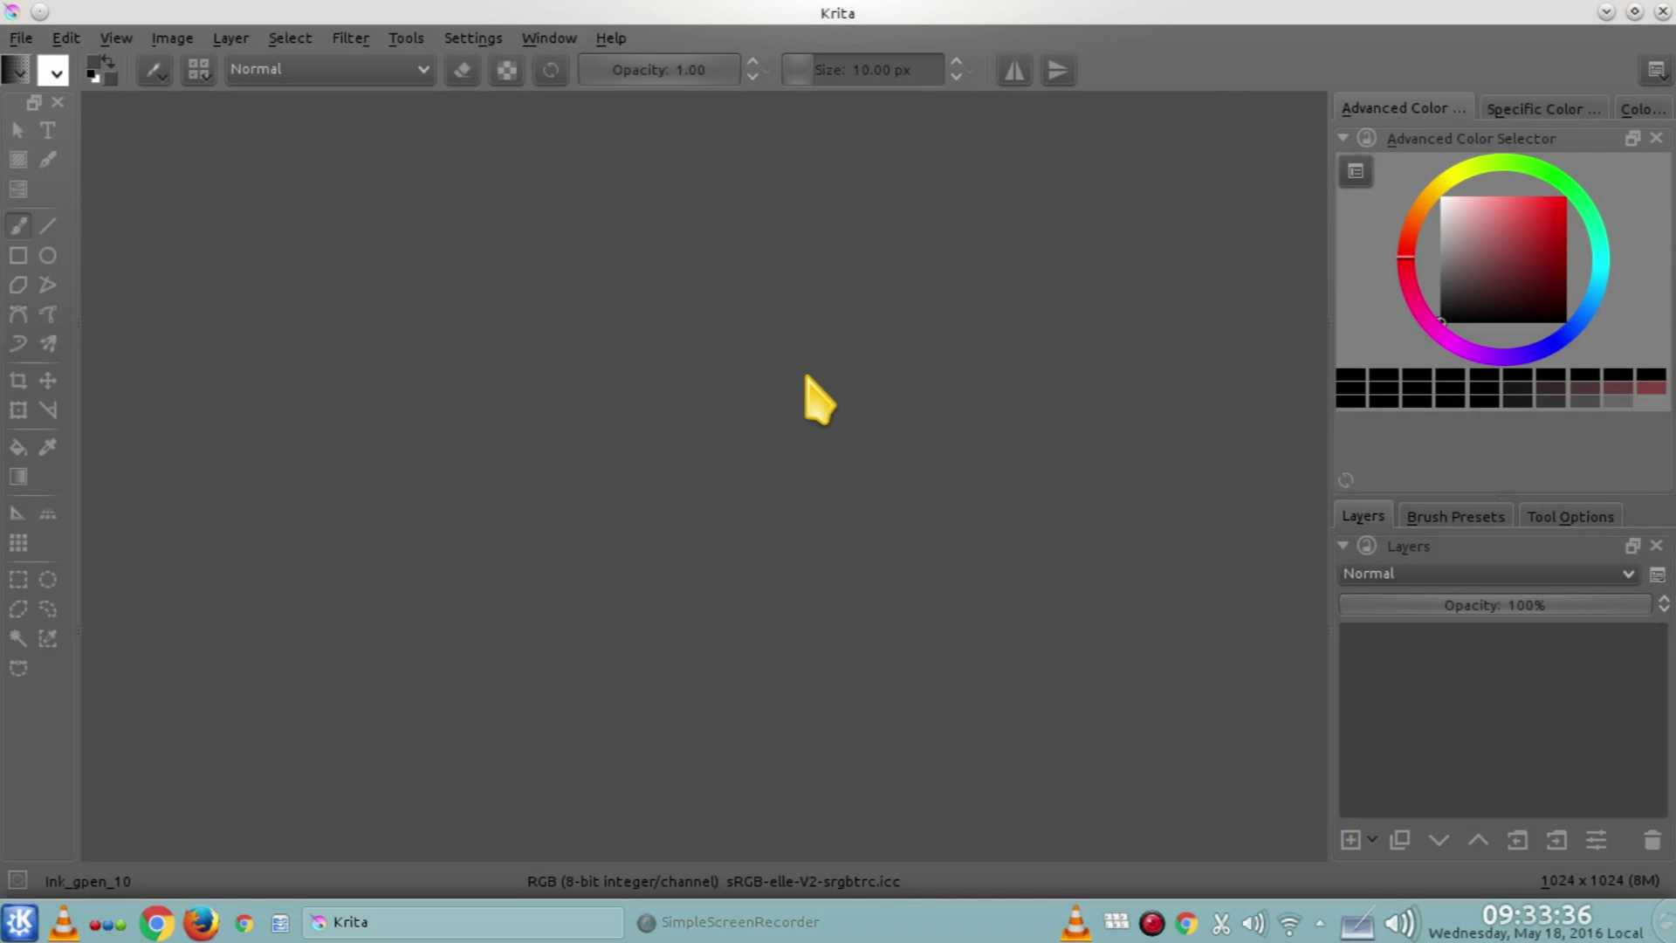
pyautogui.hotkey('ctrl', 'n')
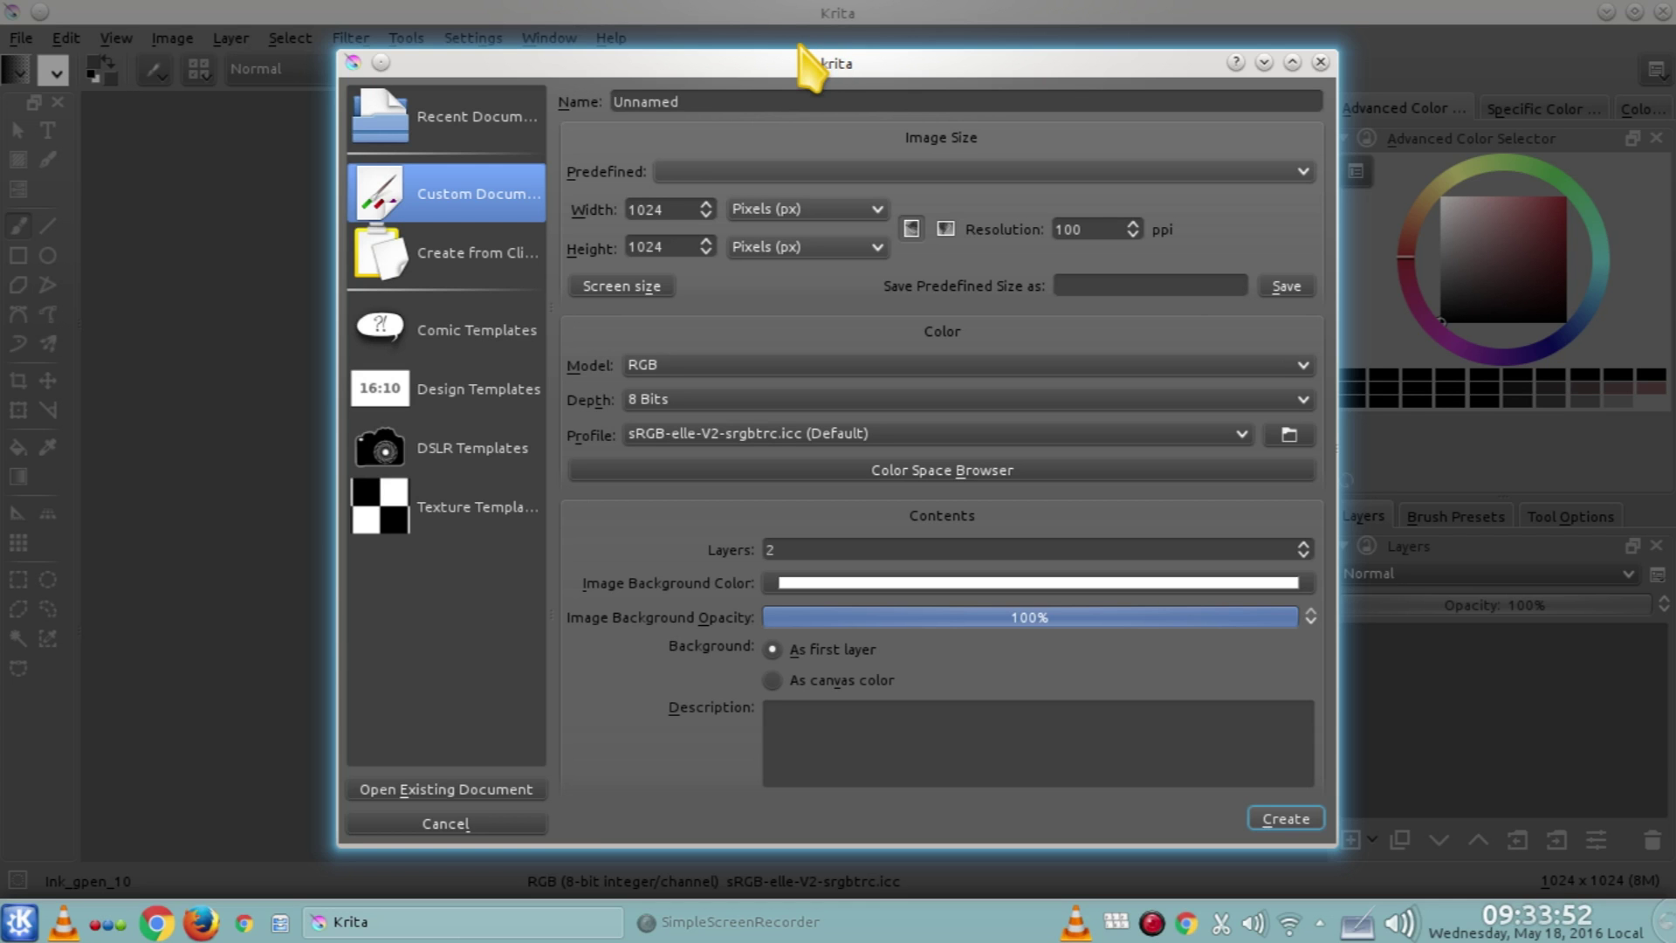
# Select Custom Document, then widen the dialog and its template list so names show in full
pyautogui.click(475, 194)
pyautogui.moveTo(1337, 445); pyautogui.dragTo(1520, 463)
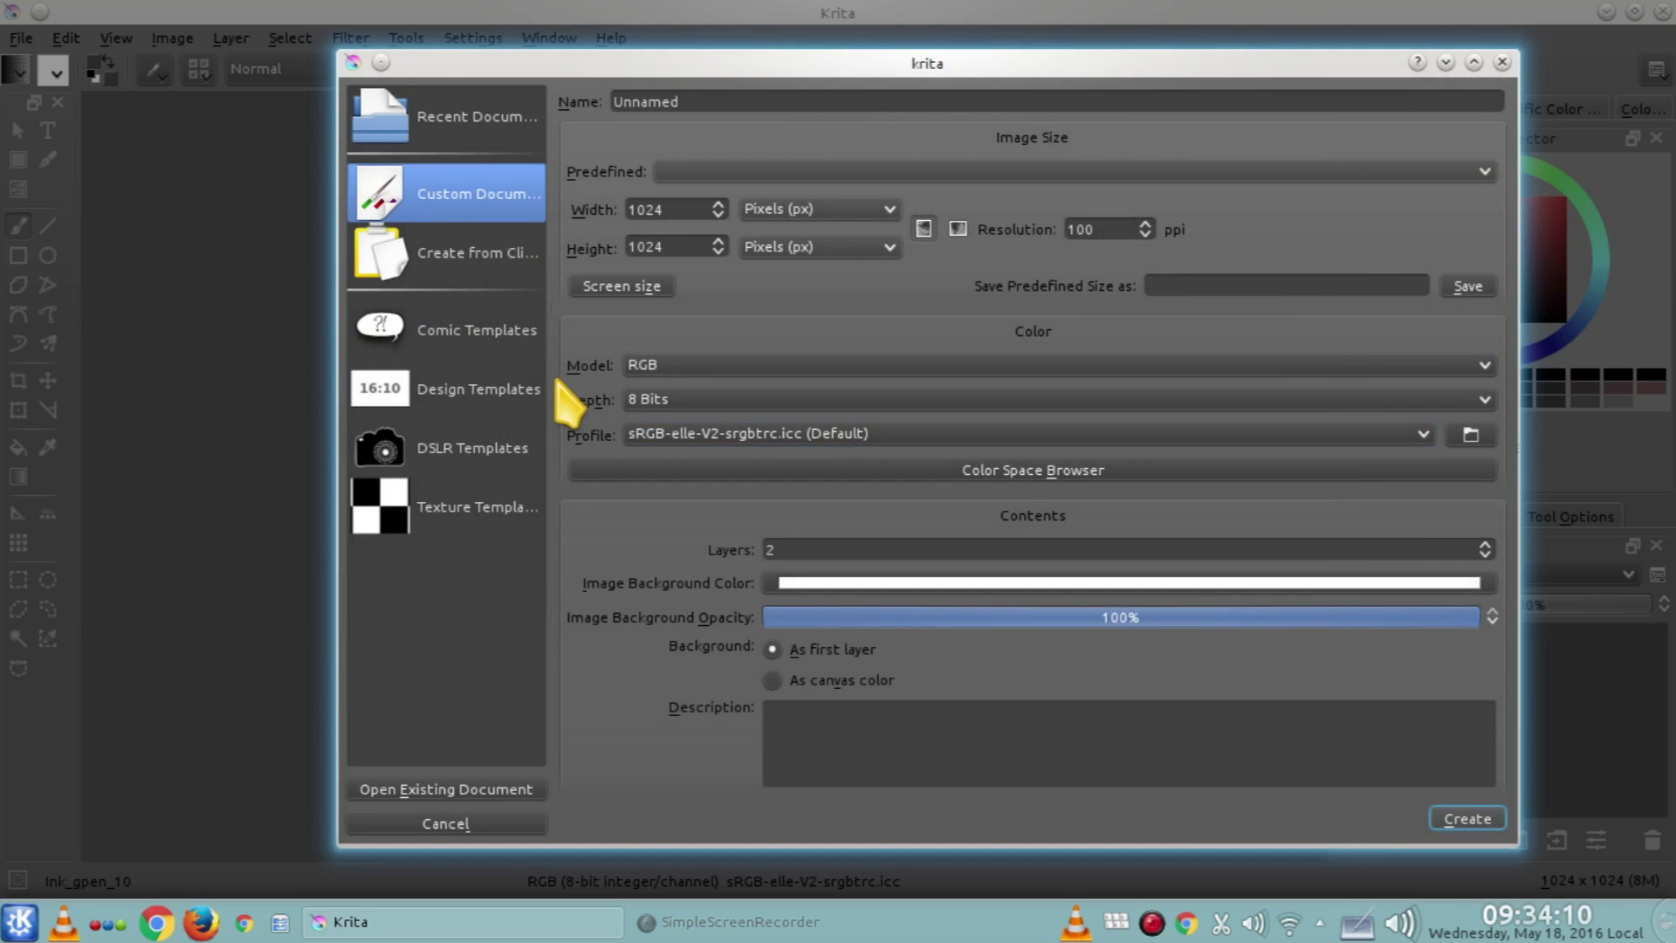
pyautogui.moveTo(556, 377); pyautogui.dragTo(666, 389)
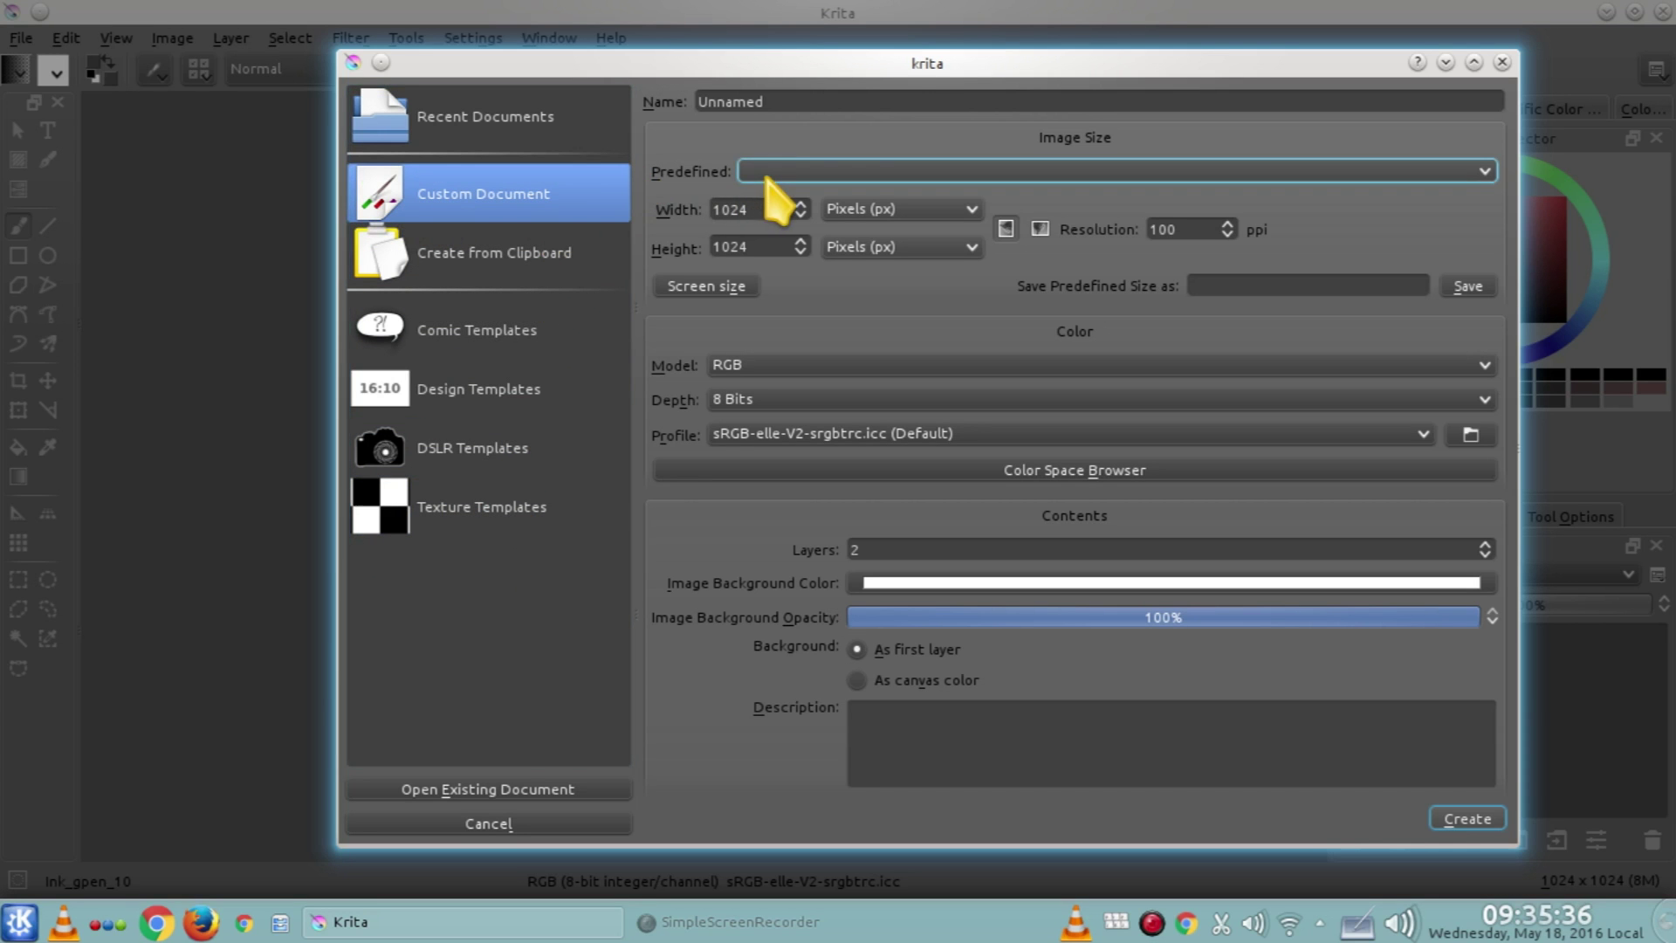
# Name the document 'Aula 003', choose the Texture 1024x1024 preset, and set Layers to 2
pyautogui.doubleClick(760, 101)
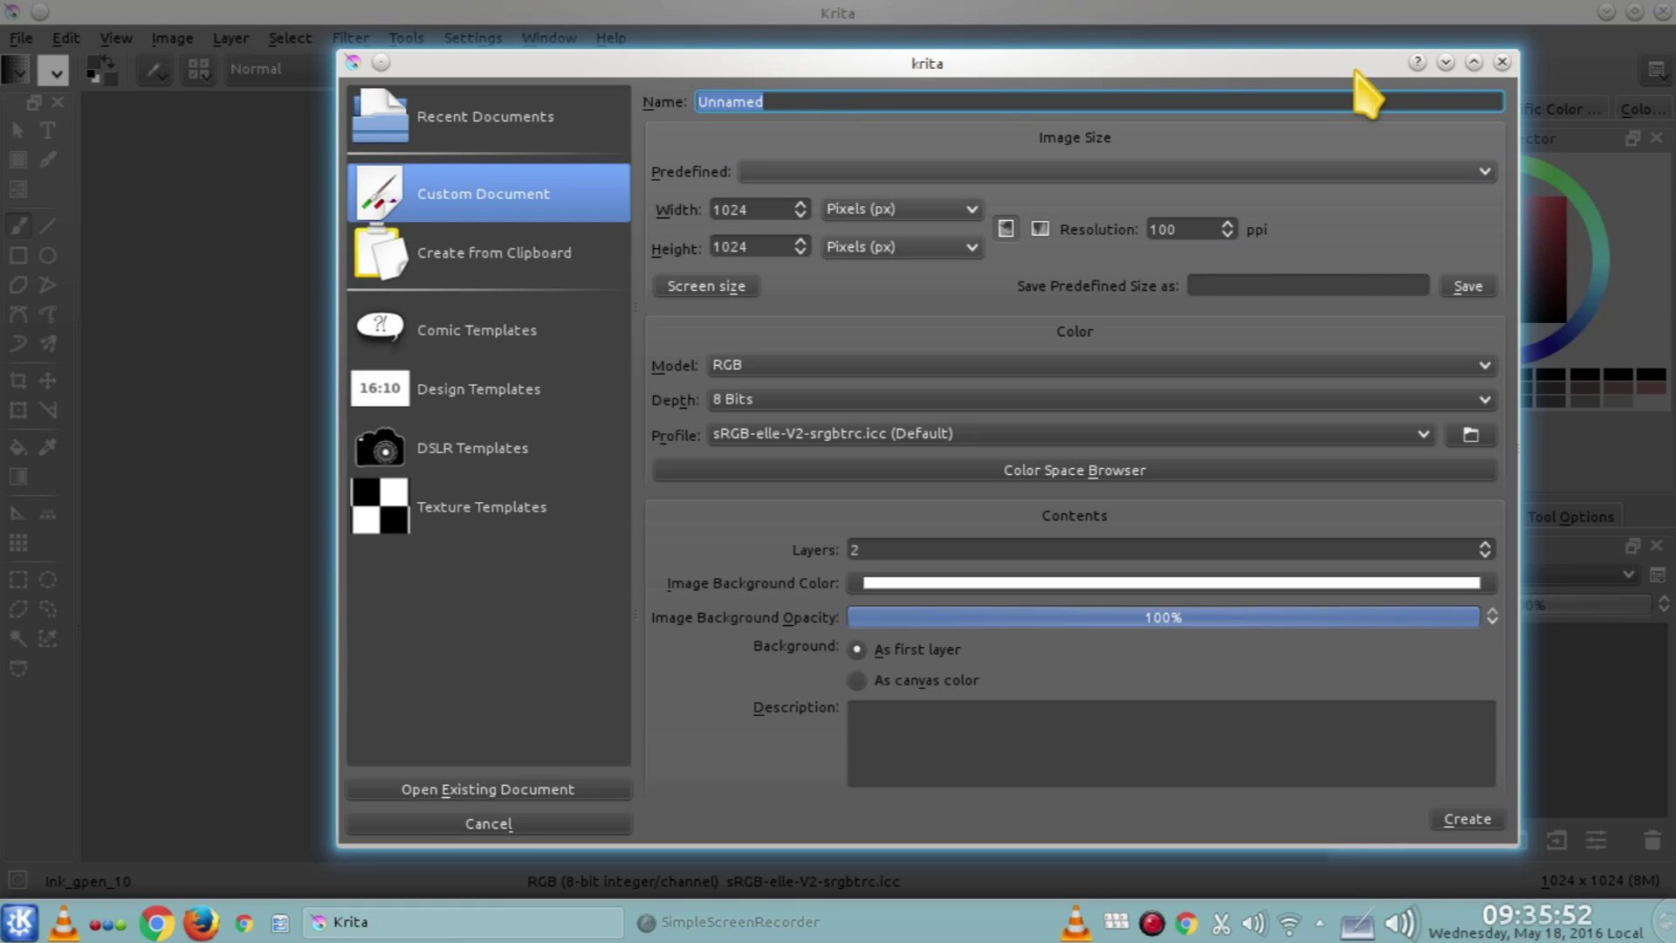
pyautogui.write('Au')
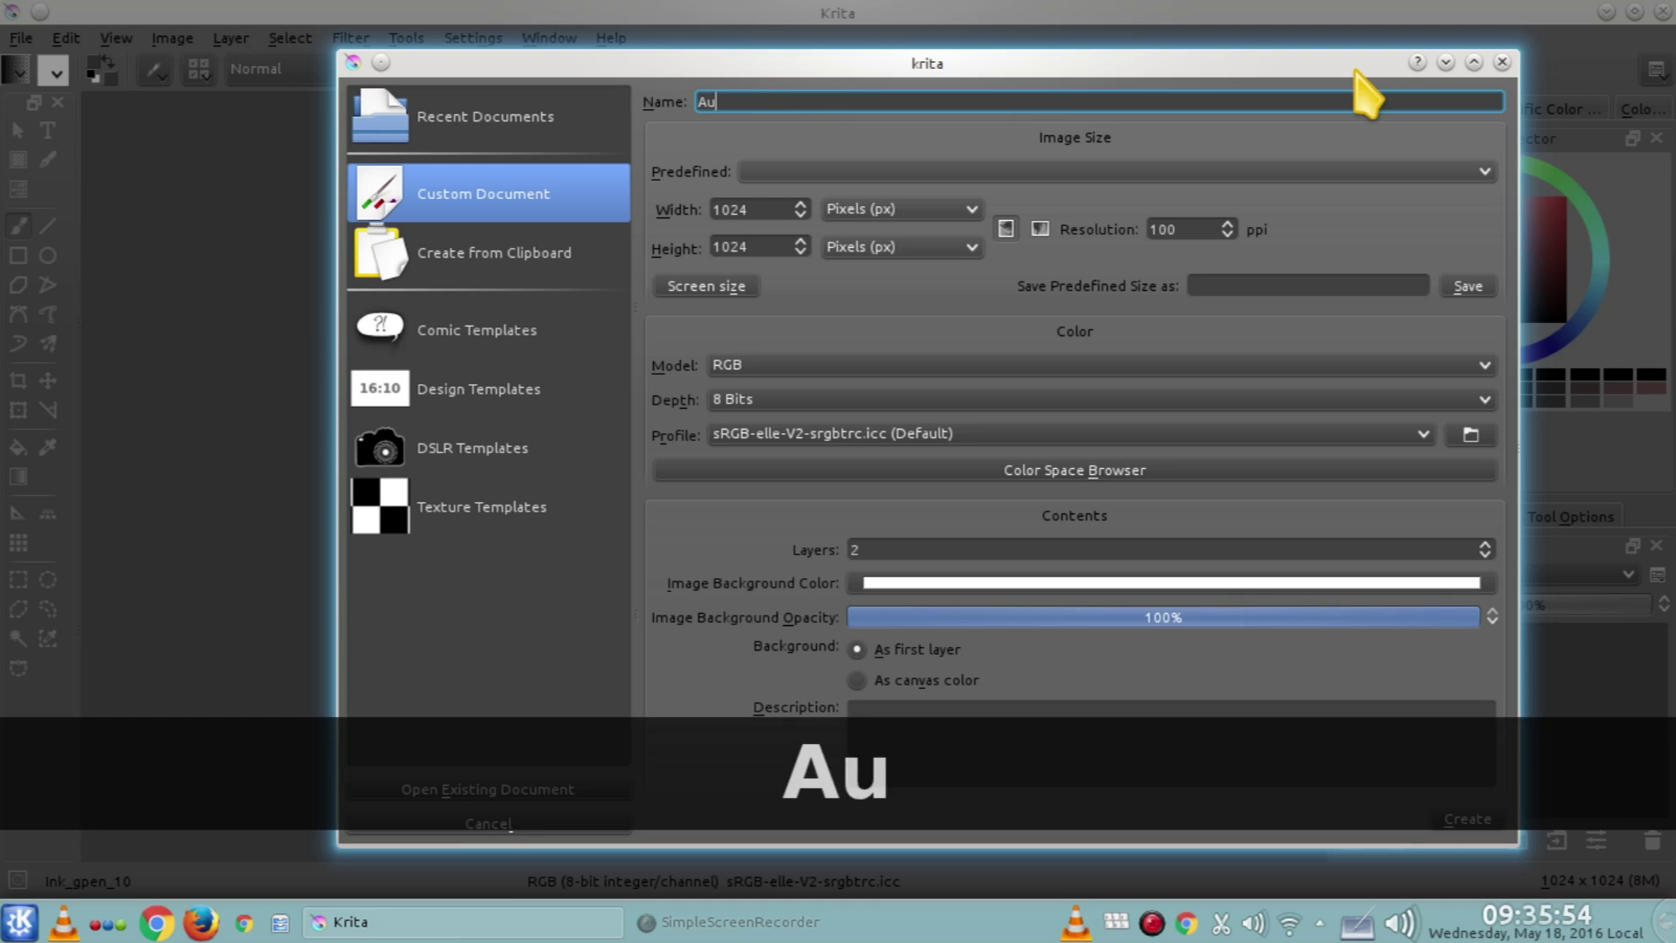
pyautogui.write('la 003')
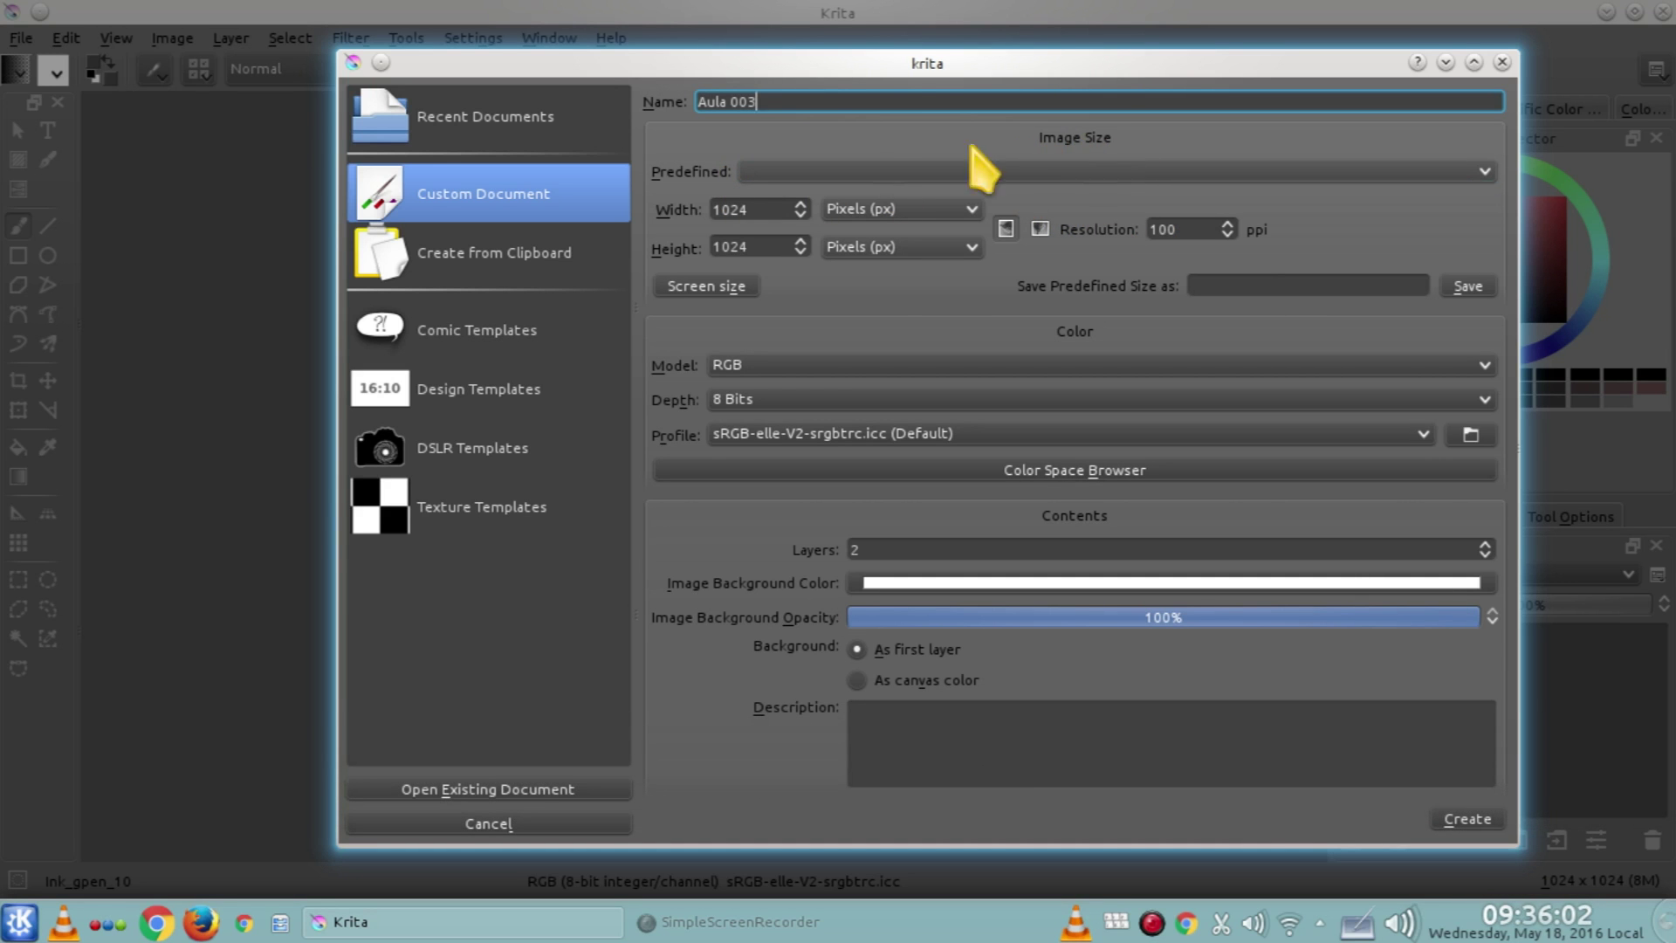
pyautogui.click(767, 172)
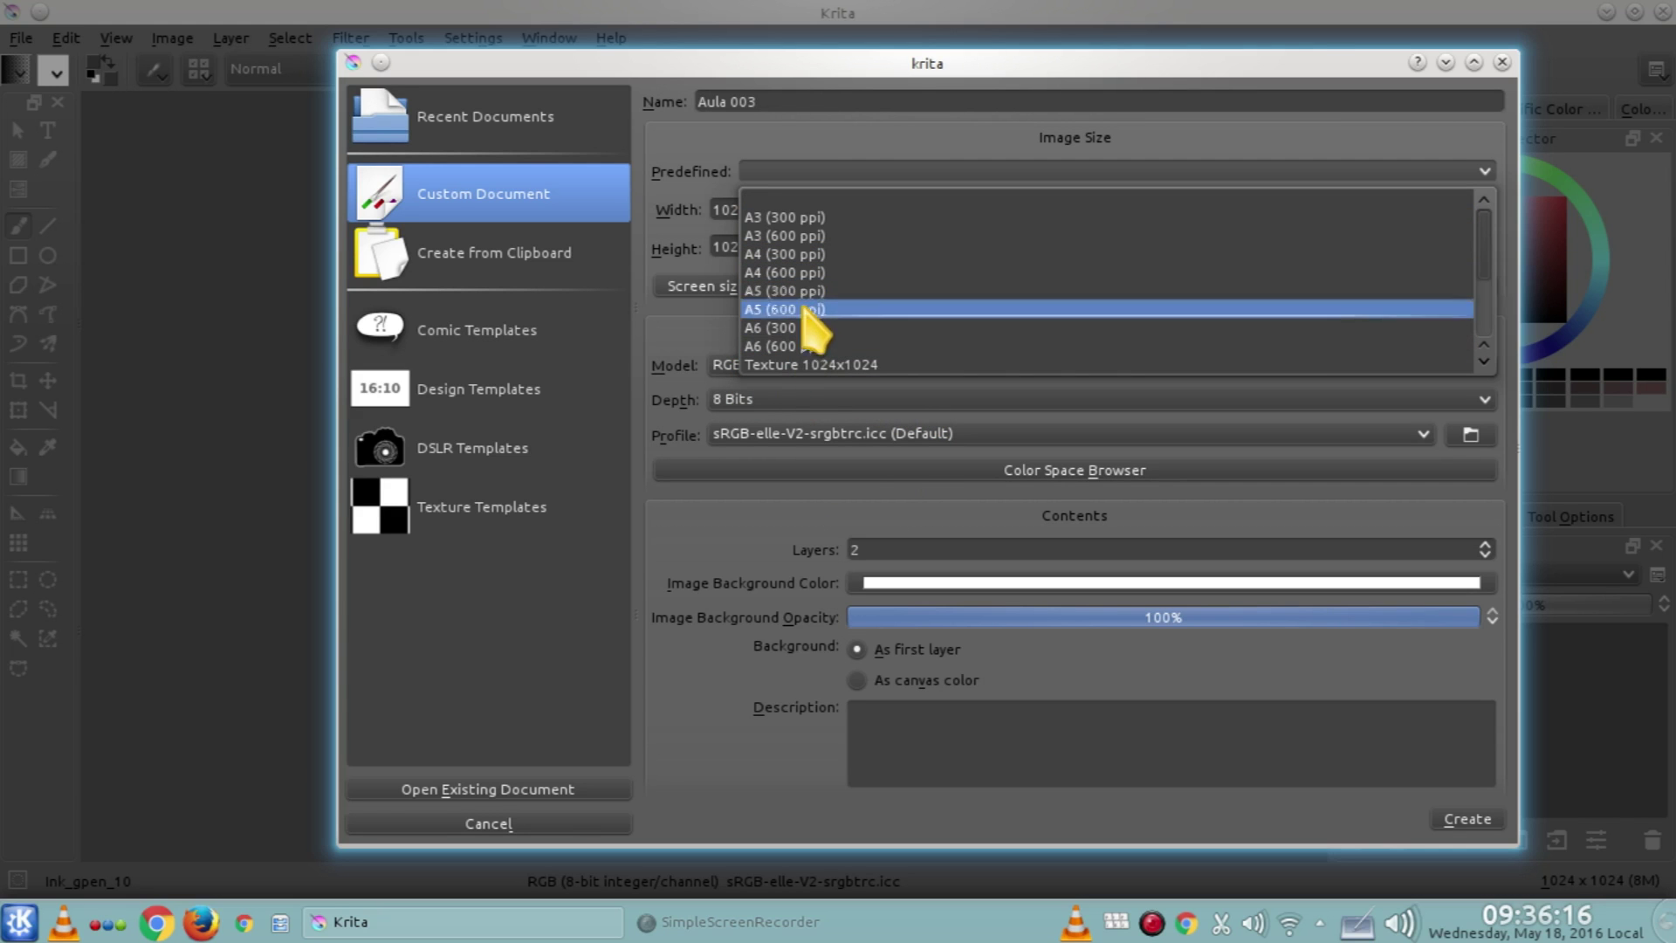
pyautogui.click(856, 366)
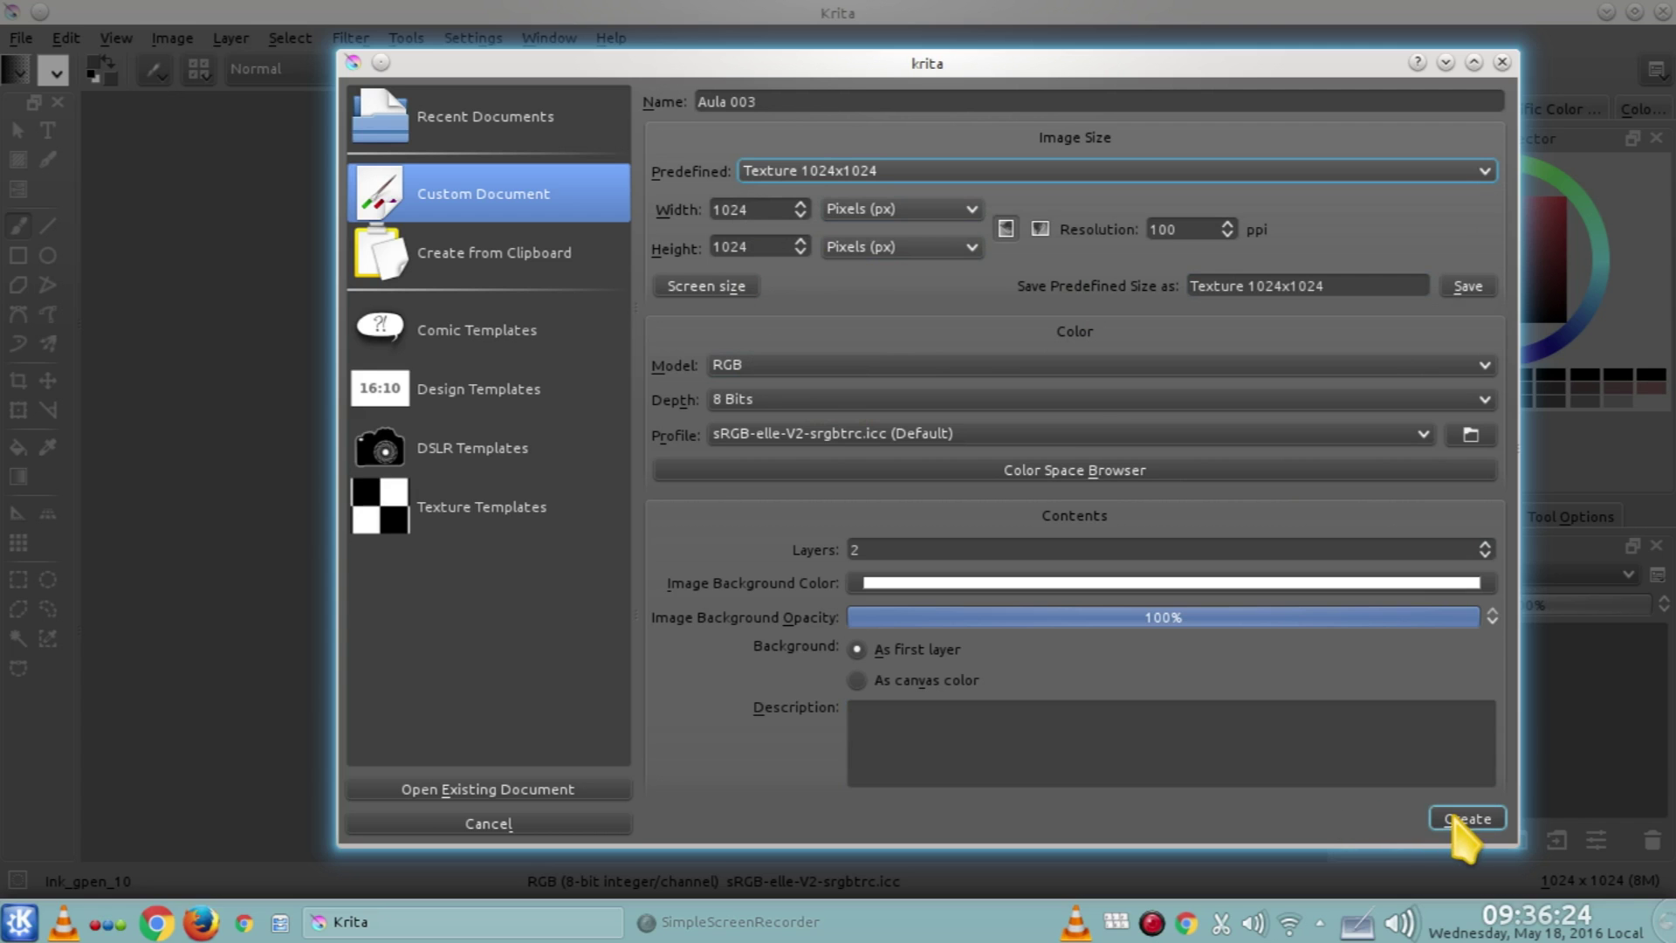
pyautogui.click(852, 550)
pyautogui.write('2')
pyautogui.doubleClick(874, 549)
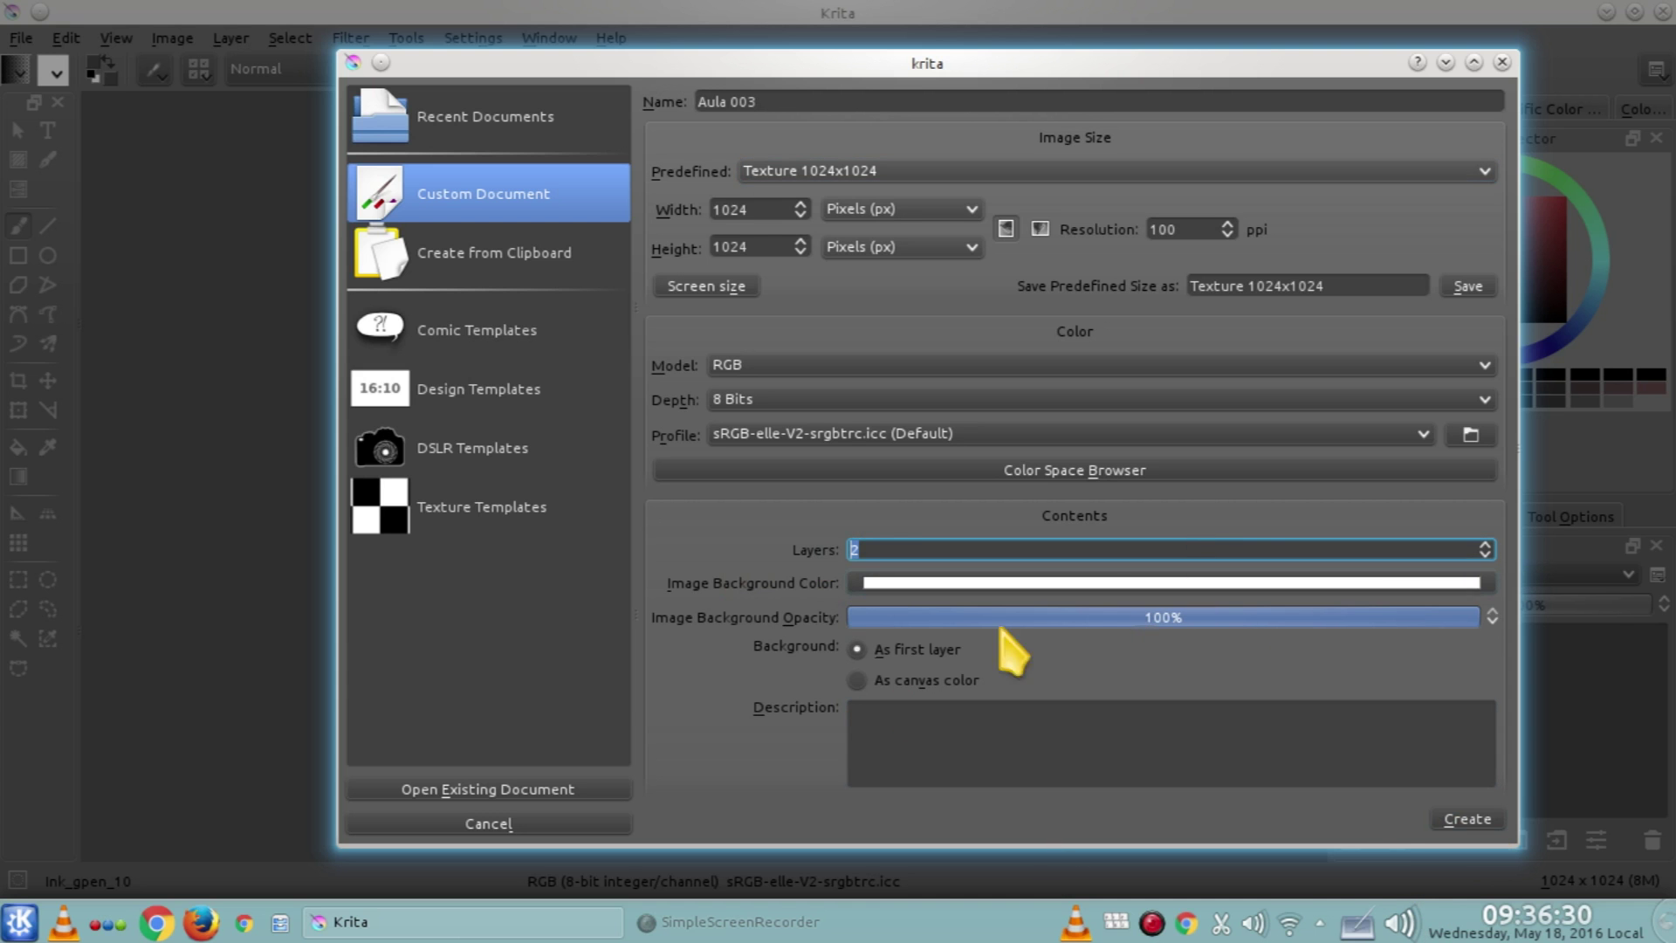
# Create the Aula 003 document and zoom out to 50% to view the whole canvas
pyautogui.click(1484, 821)
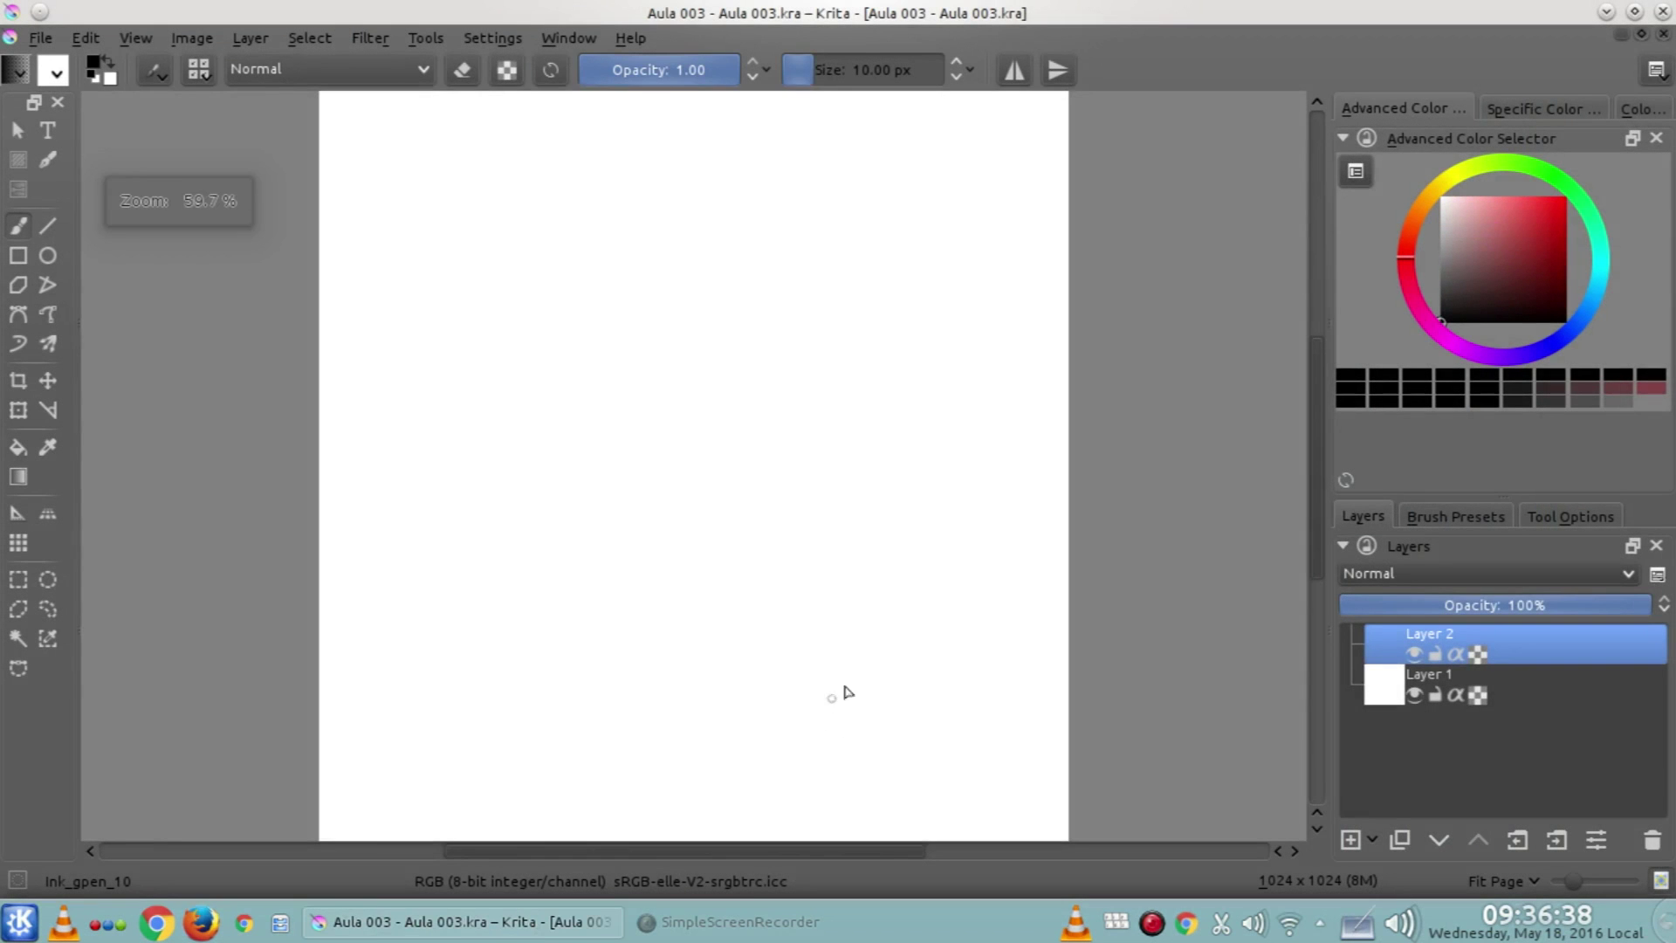
pyautogui.scroll(-1, 925, 610)
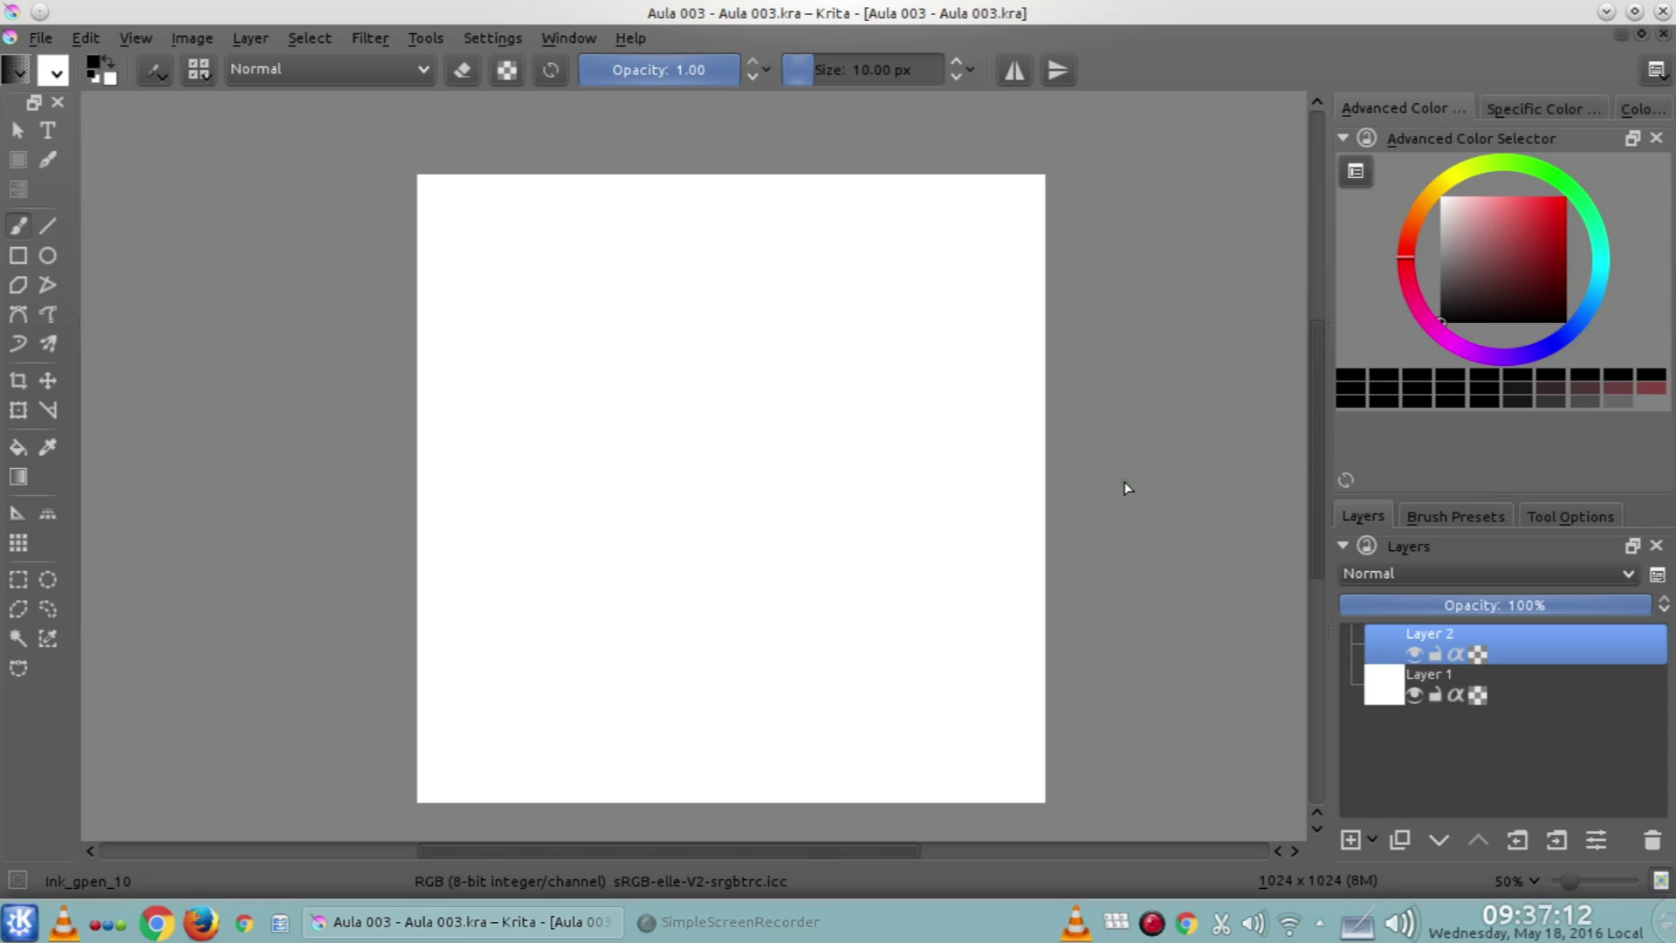
pyautogui.moveTo(1312, 389); pyautogui.dragTo(1314, 403)
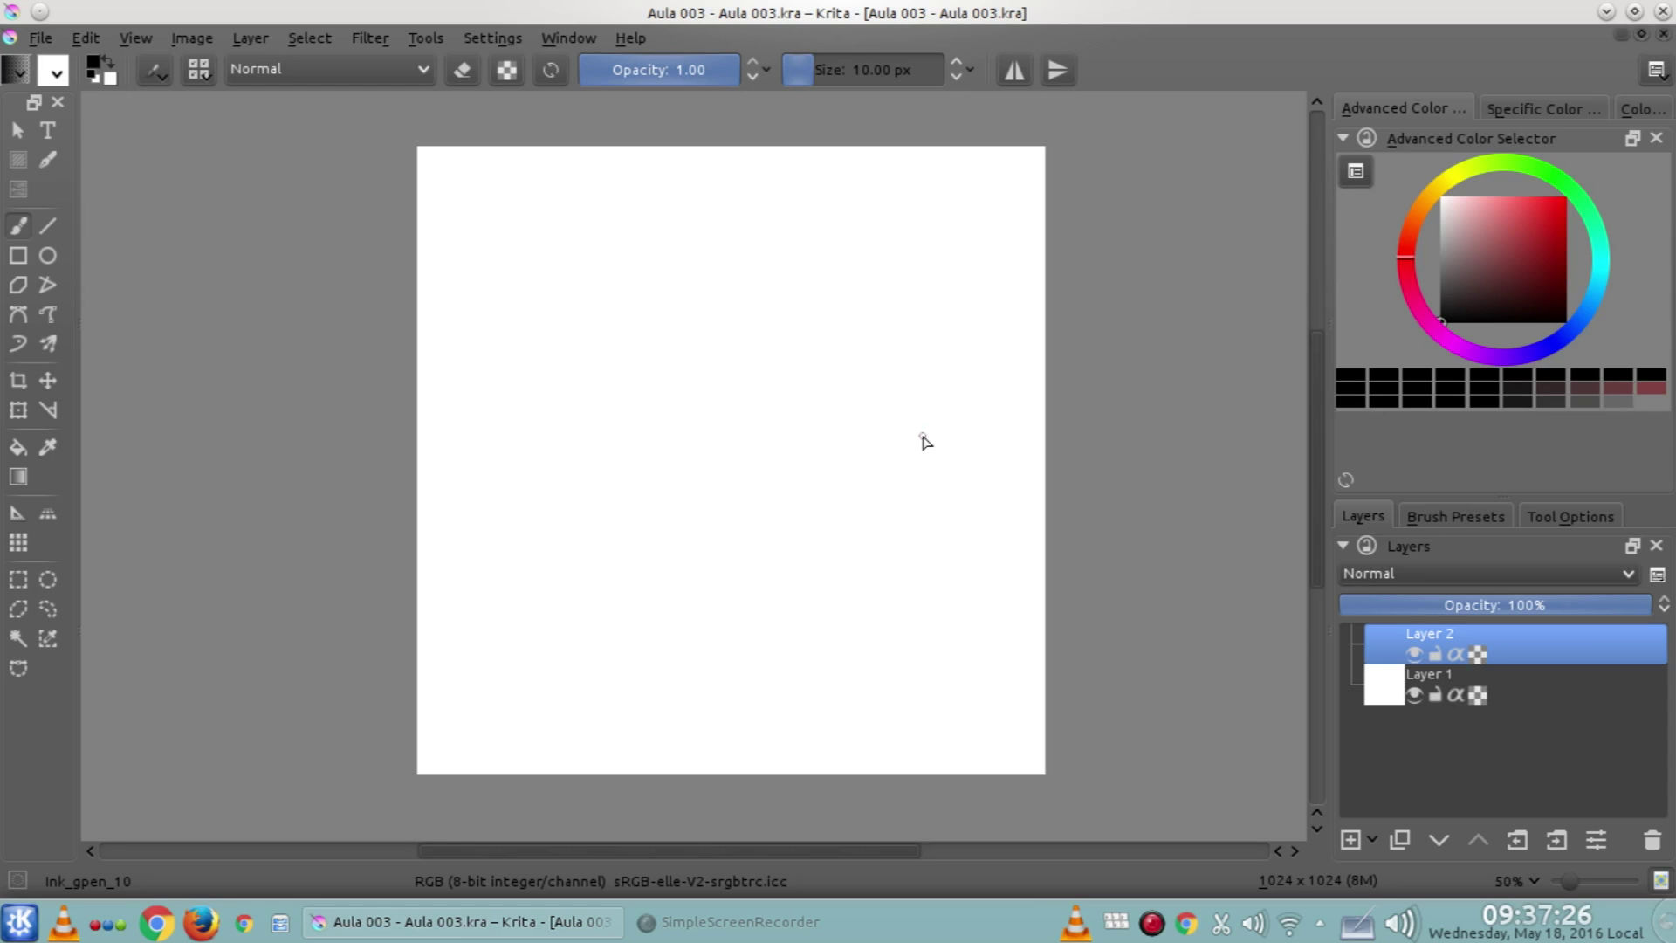
# Test the brush, switch to the ink_gpen_25 preset, and undo the grey test strokes
pyautogui.moveTo(924, 441); pyautogui.dragTo(647, 284)
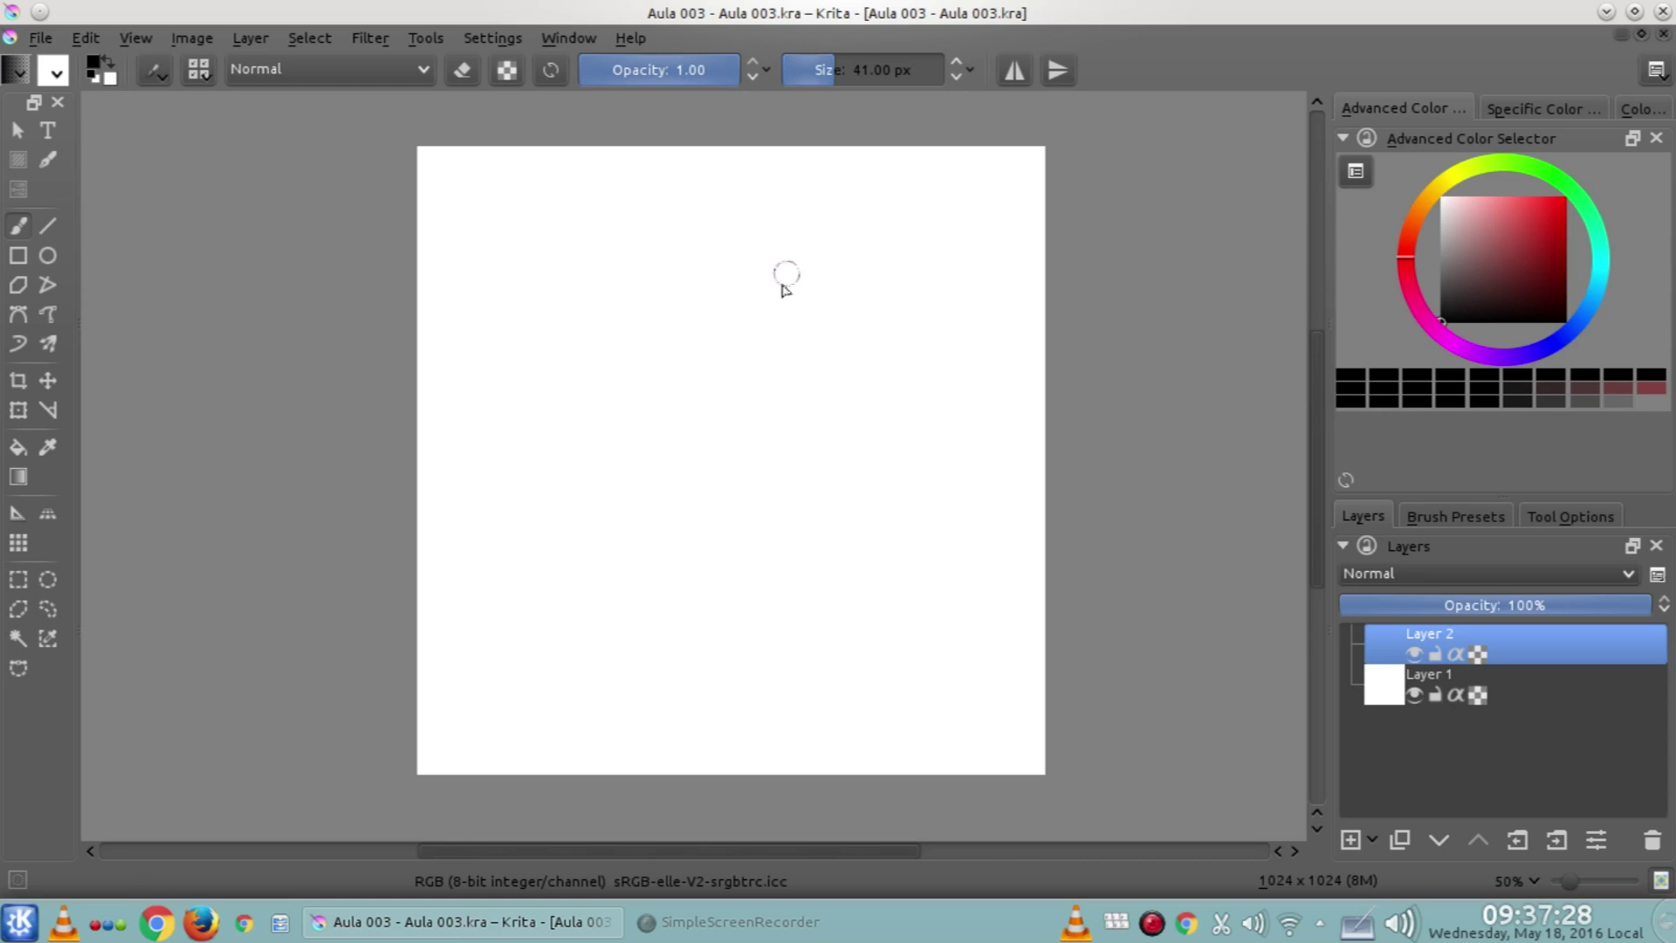
pyautogui.moveTo(524, 252)
pyautogui.mouseDown()
pyautogui.moveTo(562, 295)
pyautogui.moveTo(535, 290)
pyautogui.moveTo(563, 243)
pyautogui.mouseUp()
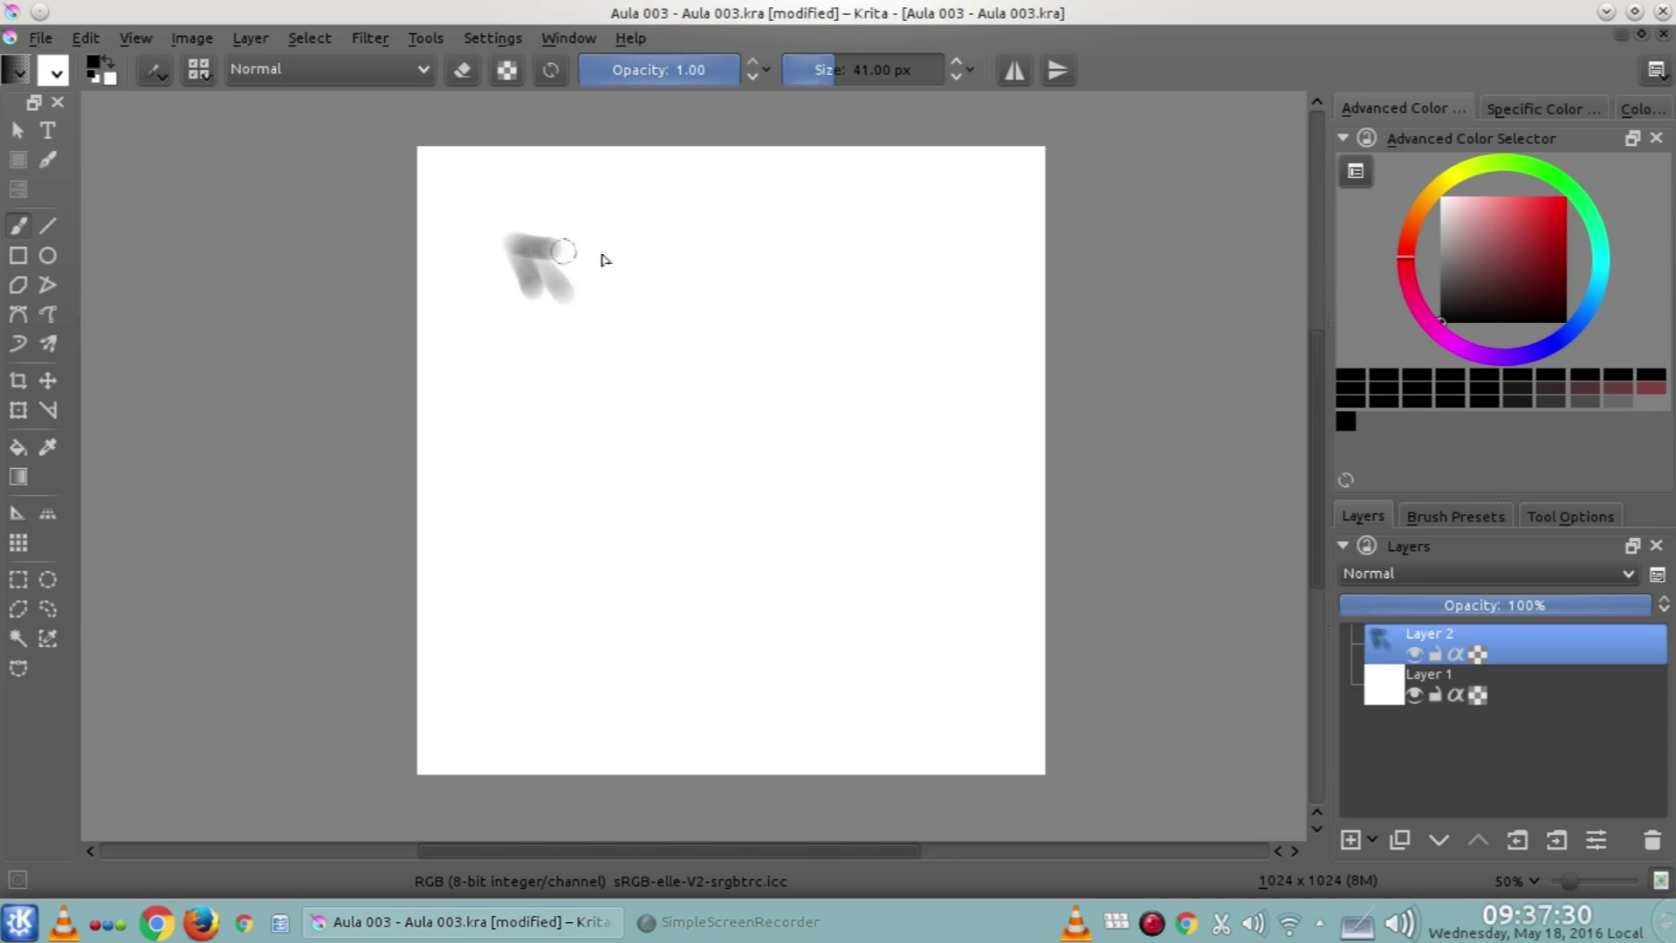
pyautogui.click(1410, 515)
pyautogui.click(1554, 788)
pyautogui.click(1382, 516)
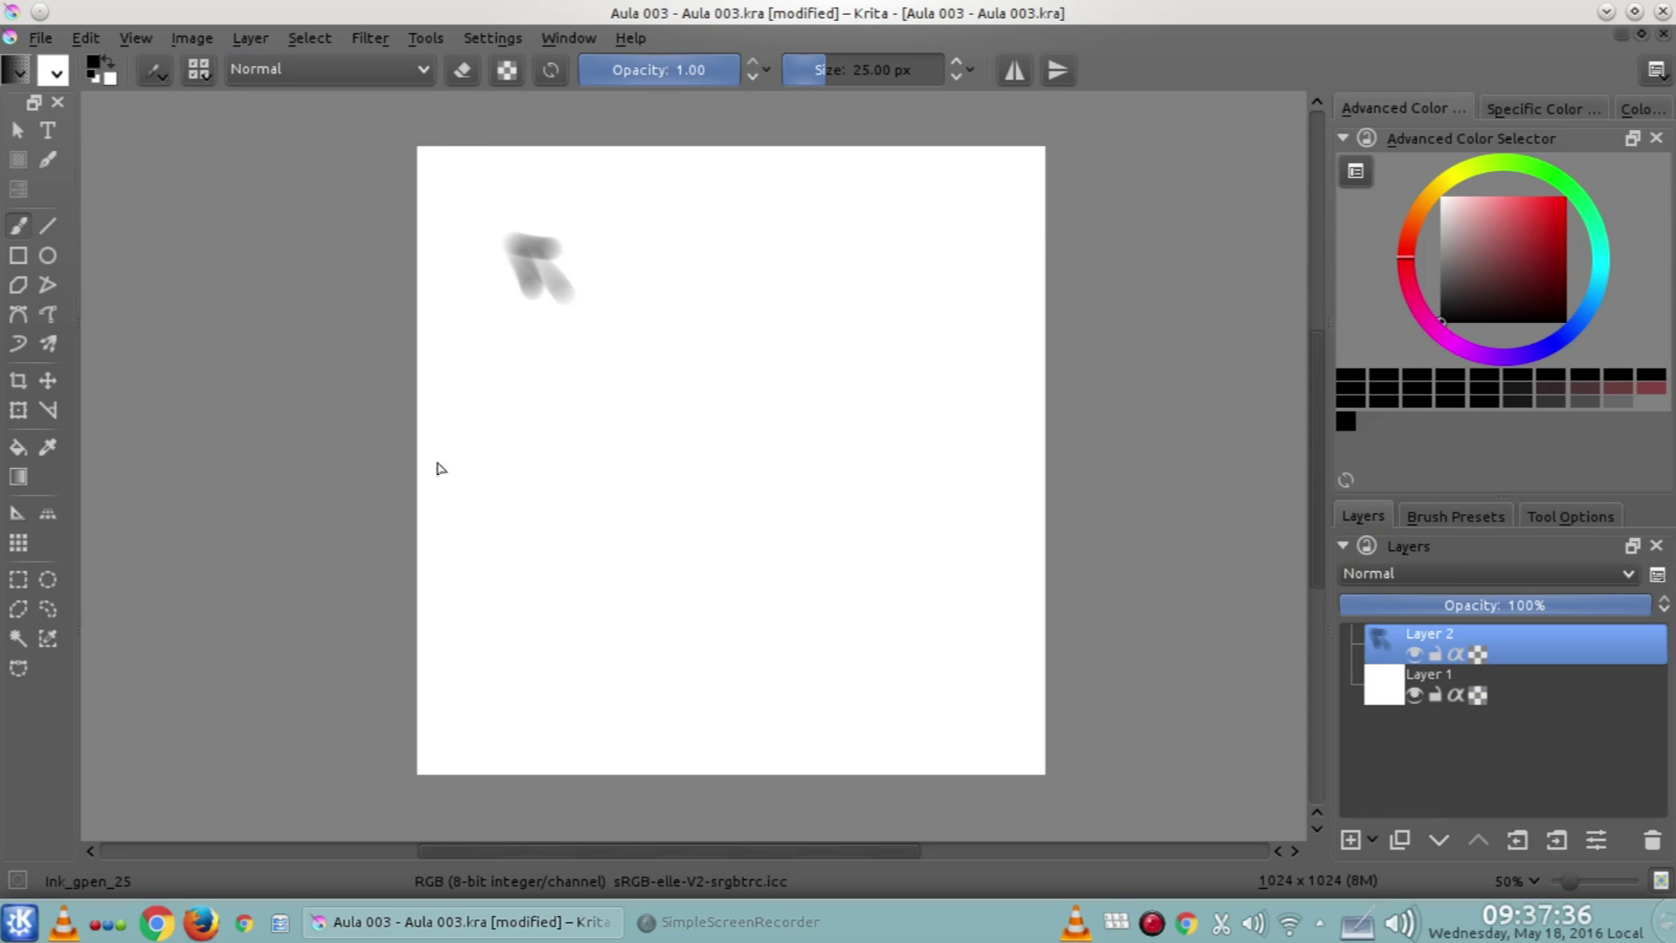
pyautogui.hotkey('ctrl', 'z')
pyautogui.hotkey('ctrl', 'z')
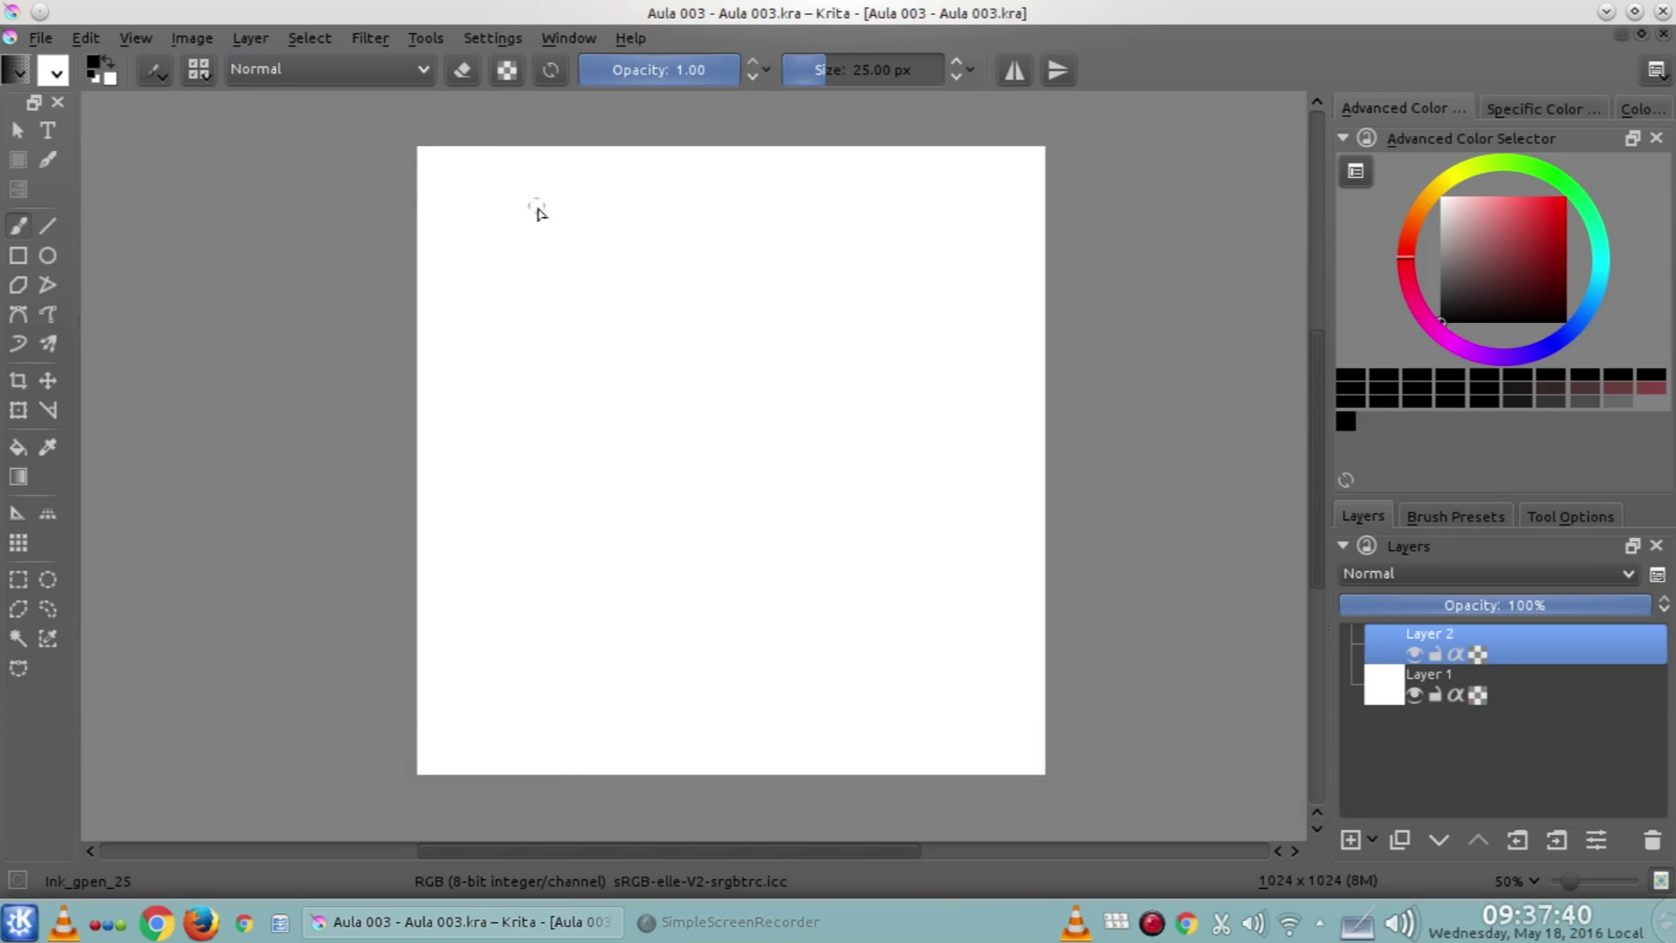
# Hand-letter an arrow toward the top-left corner and the labels 'CANVAS AREA' and 'ÁREA DE TELA'
pyautogui.moveTo(536, 234); pyautogui.dragTo(435, 178)
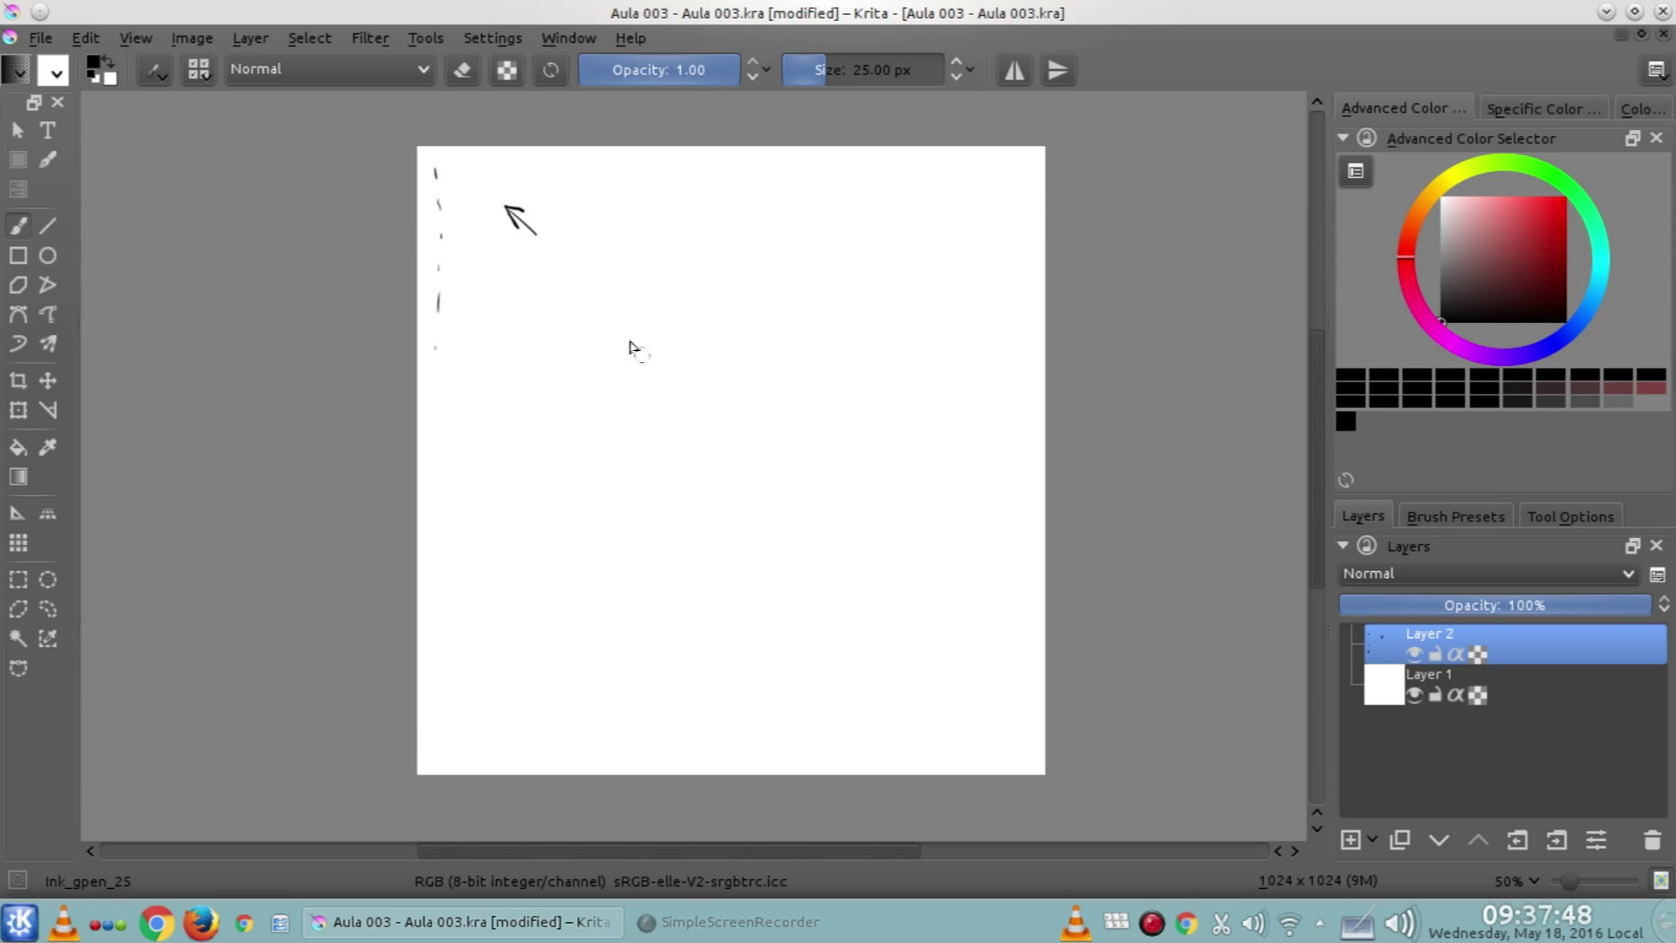
pyautogui.moveTo(553, 294)
pyautogui.mouseDown()
pyautogui.moveTo(557, 317)
pyautogui.moveTo(603, 278)
pyautogui.moveTo(627, 307)
pyautogui.moveTo(643, 284)
pyautogui.moveTo(648, 298)
pyautogui.moveTo(728, 285)
pyautogui.moveTo(770, 299)
pyautogui.moveTo(796, 256)
pyautogui.moveTo(782, 285)
pyautogui.mouseUp()
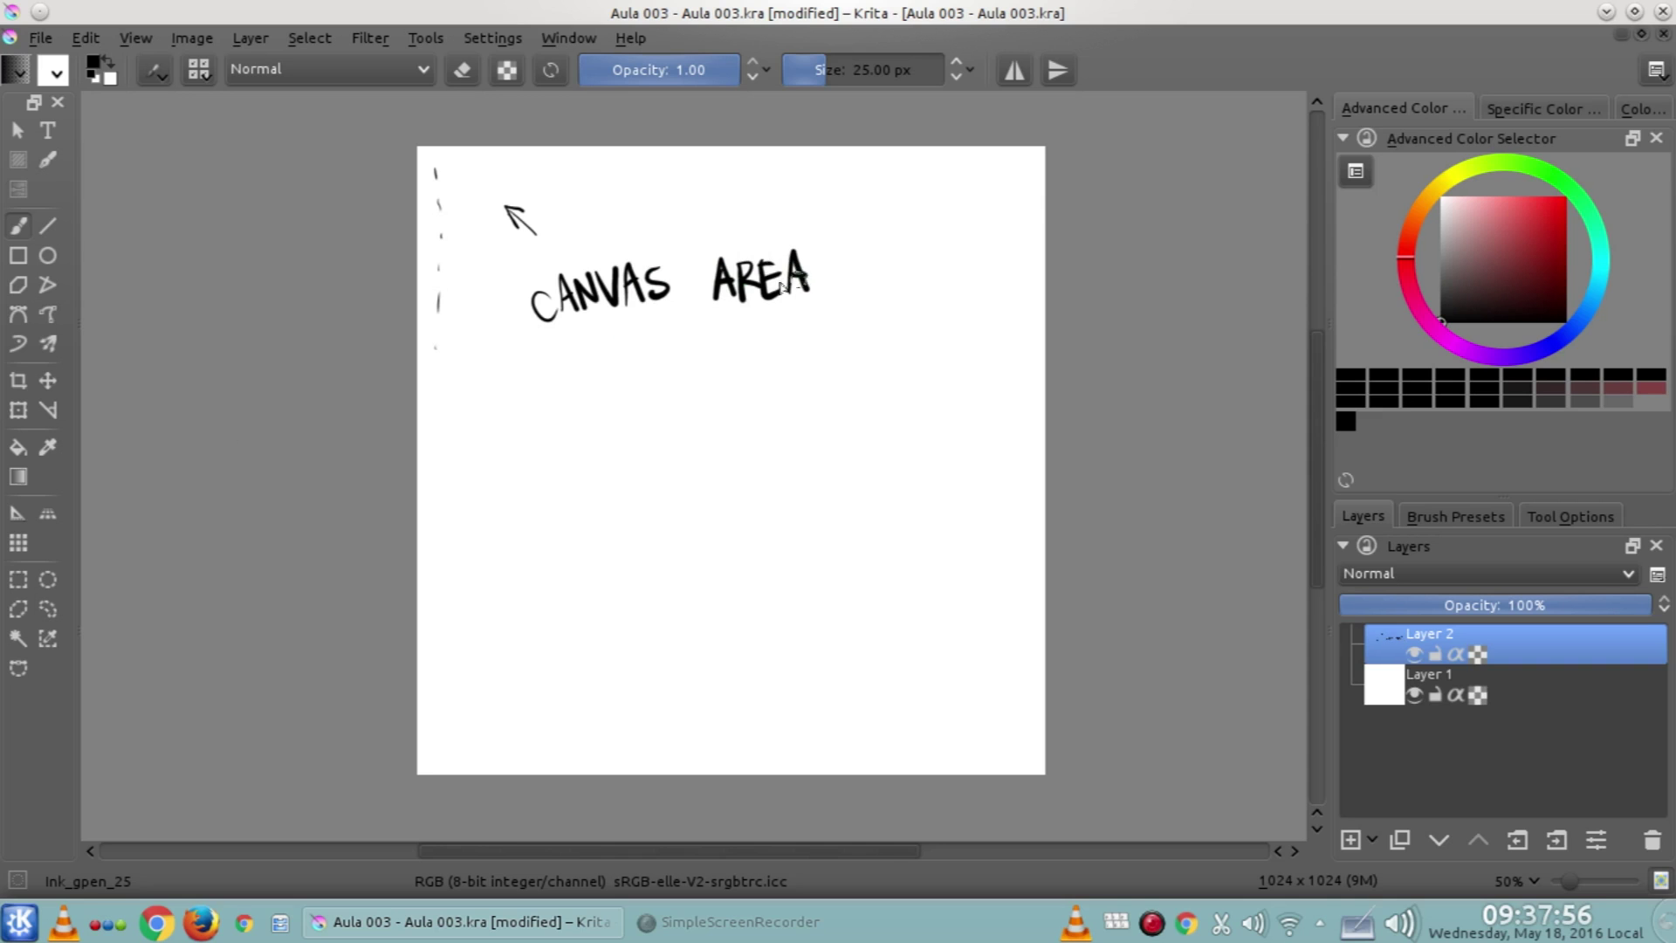
pyautogui.moveTo(571, 420)
pyautogui.mouseDown()
pyautogui.moveTo(576, 366)
pyautogui.moveTo(594, 409)
pyautogui.moveTo(632, 383)
pyautogui.mouseUp()
pyautogui.moveTo(640, 365)
pyautogui.mouseDown()
pyautogui.moveTo(640, 401)
pyautogui.moveTo(703, 400)
pyautogui.mouseUp()
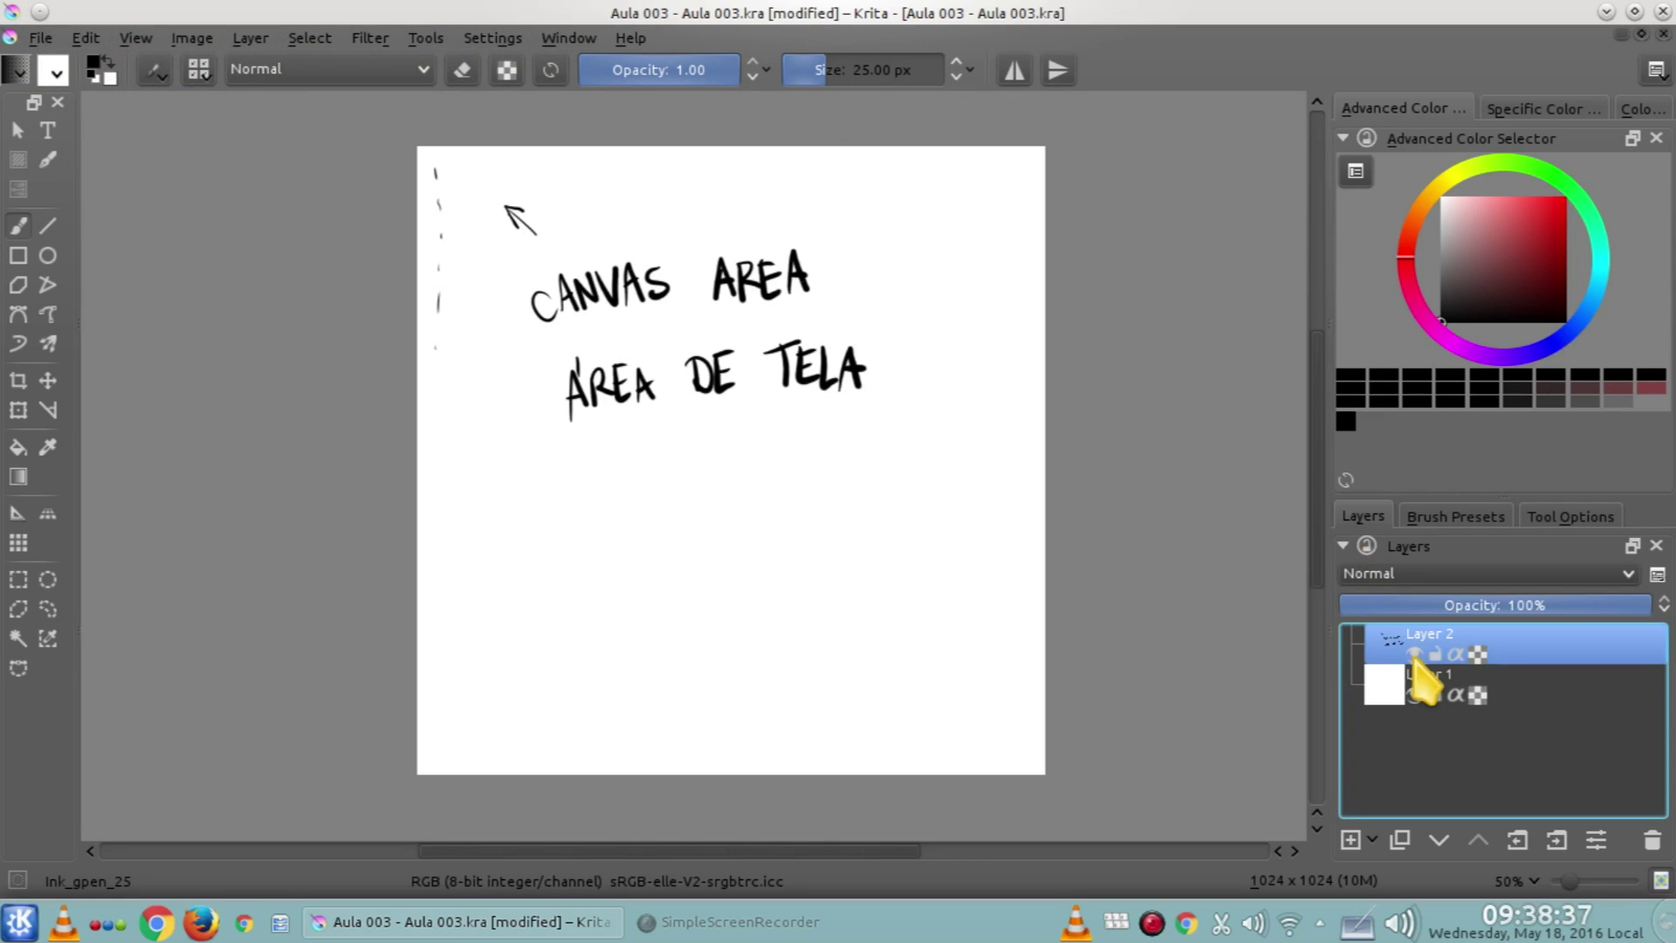
# Hide Layer 2 using its visibility toggle in the Layers docker
pyautogui.click(1415, 654)
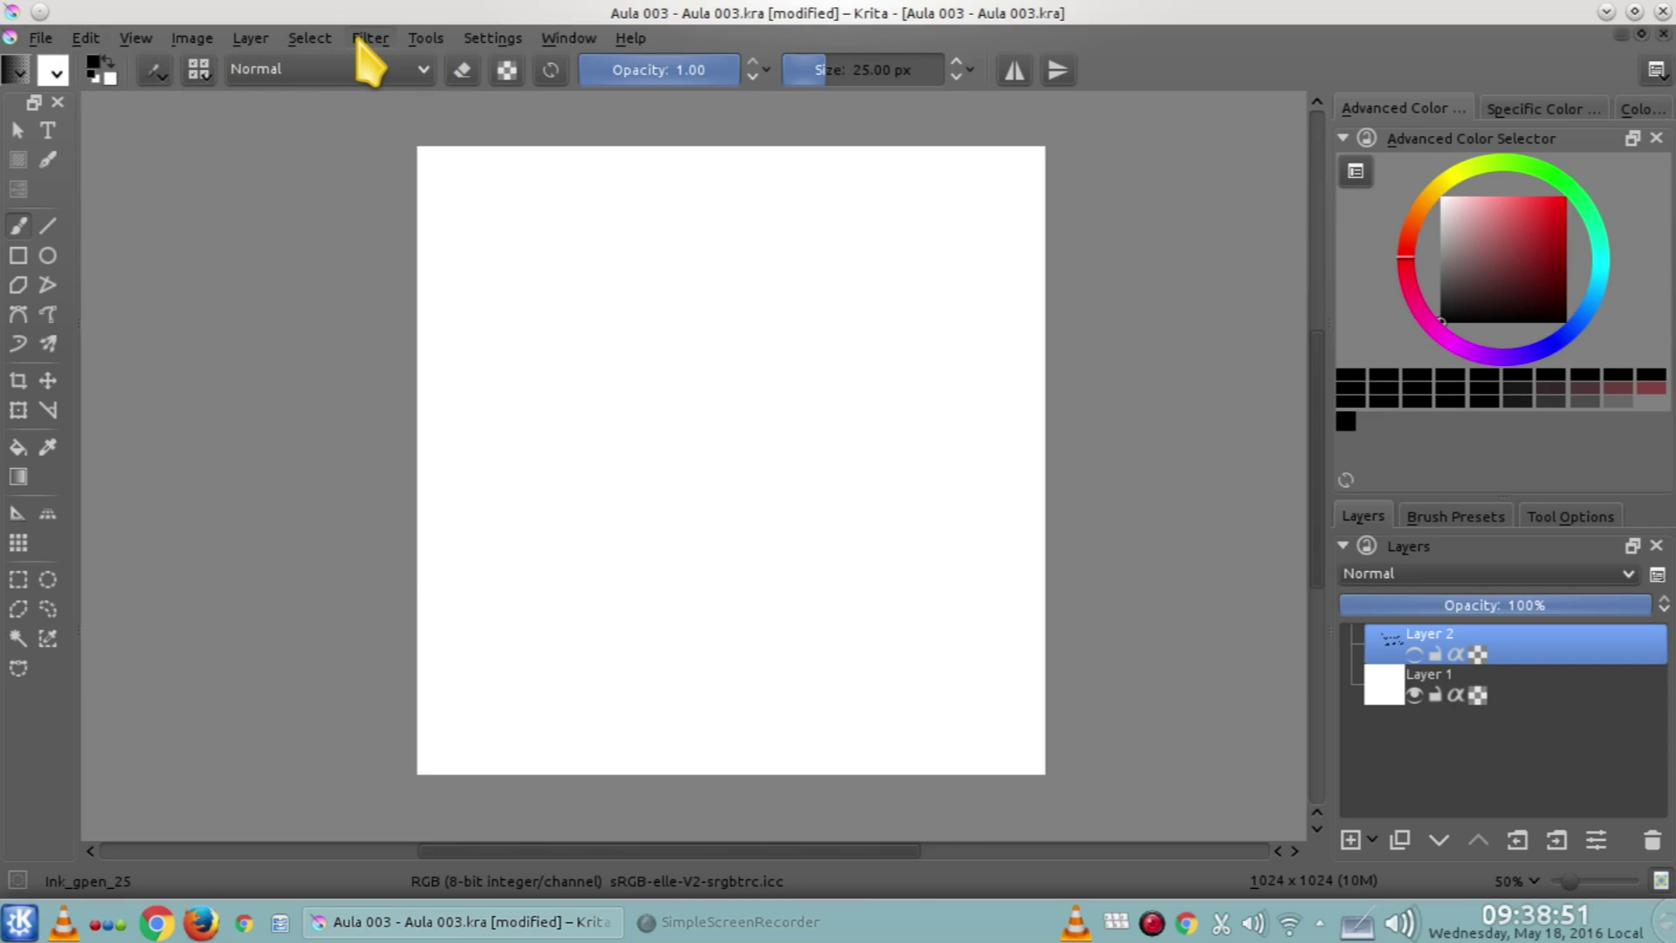
# Add a new empty Layer 3 above Layer 2
pyautogui.click(315, 47)
pyautogui.moveTo(253, 43)
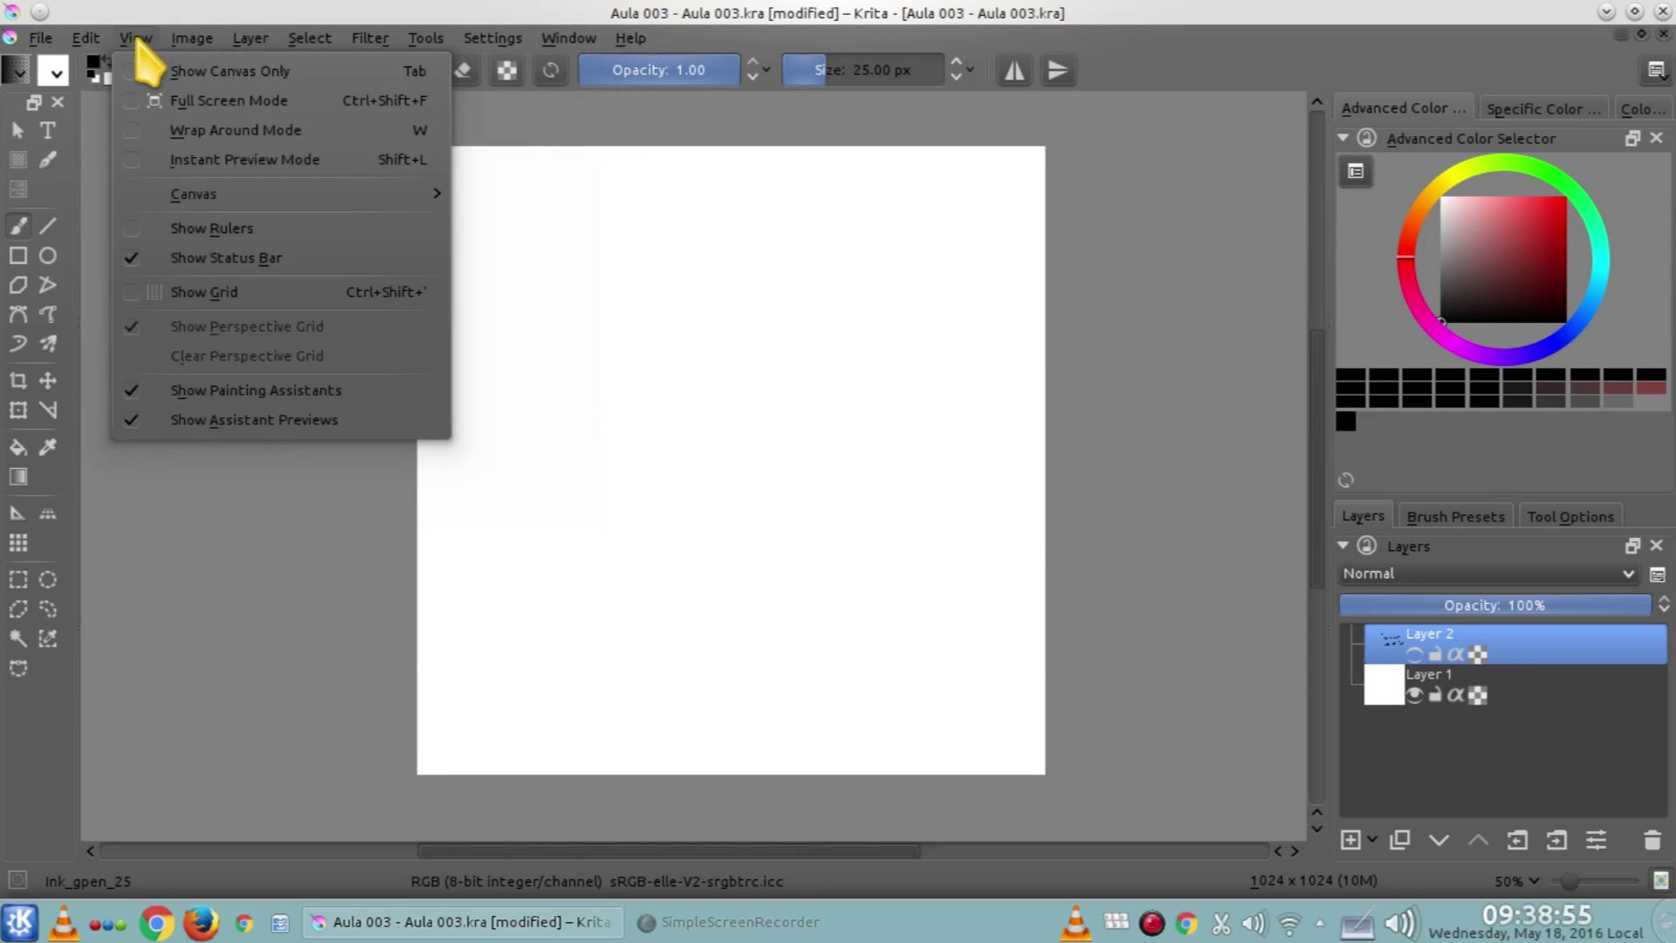
pyautogui.moveTo(37, 44)
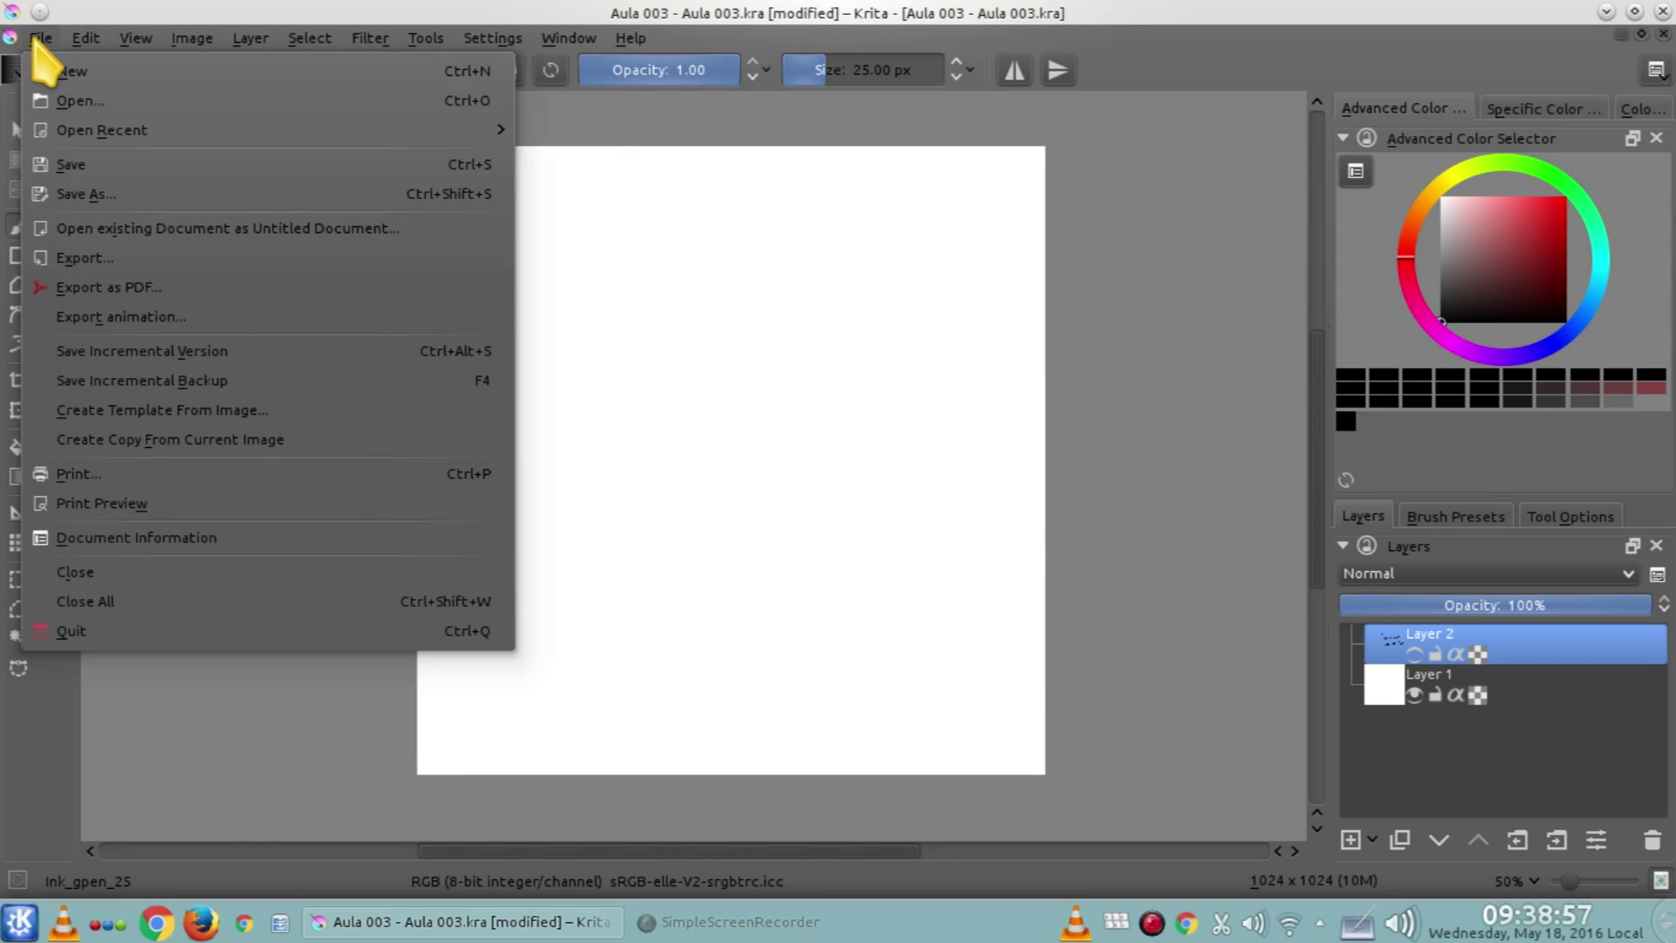
pyautogui.click(39, 39)
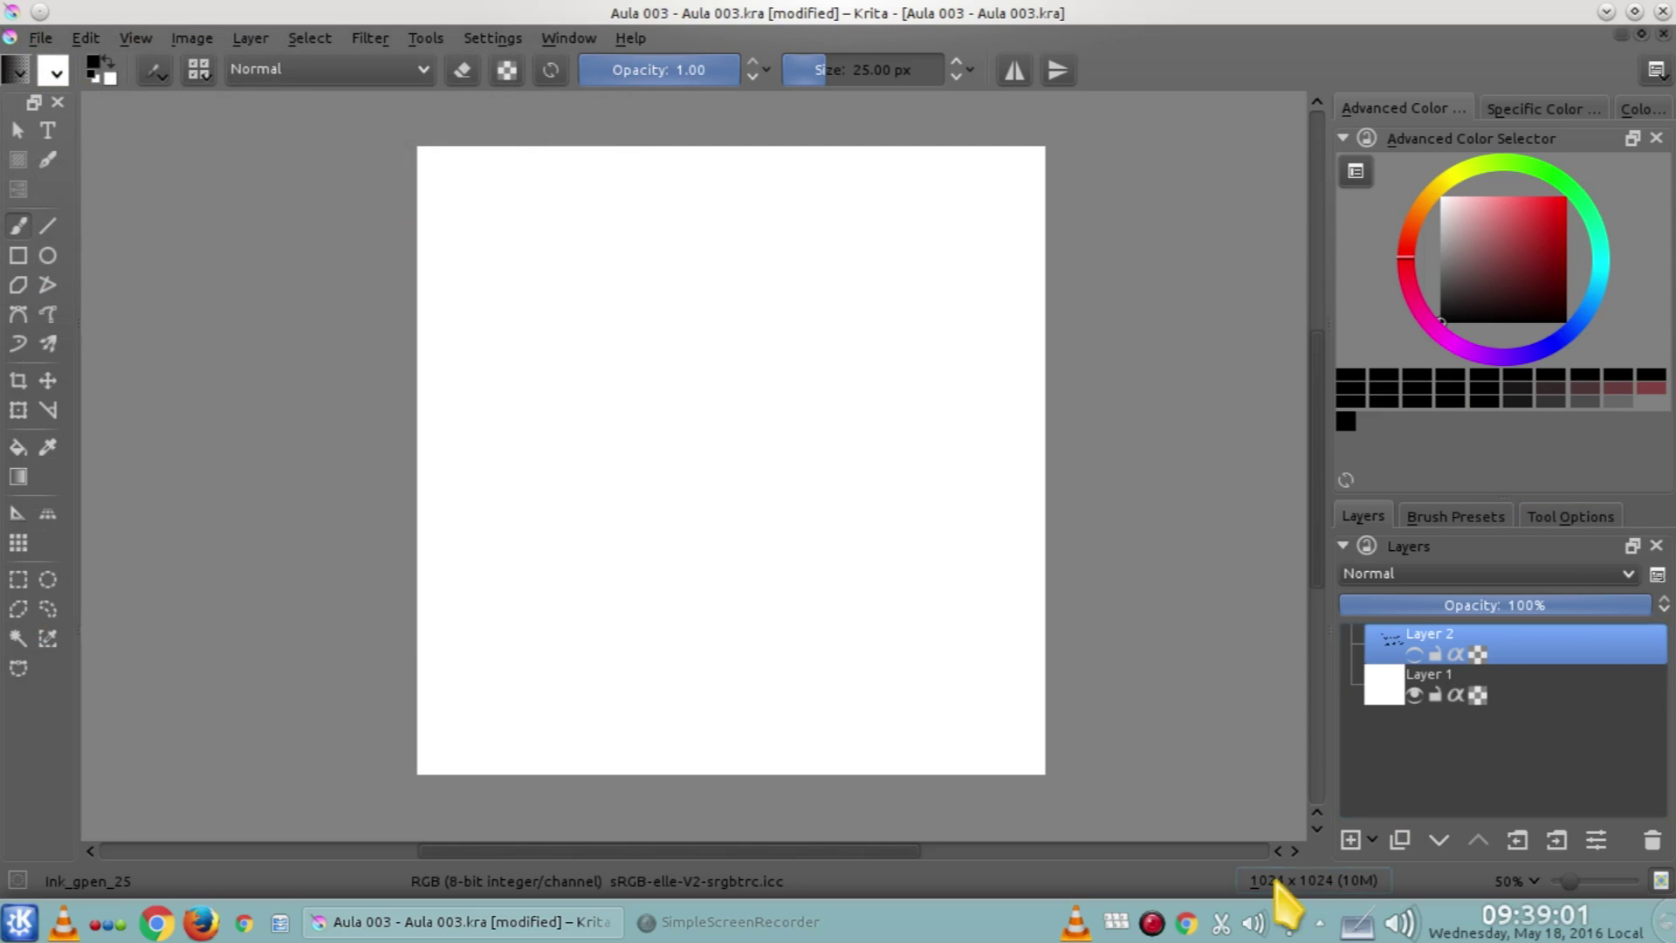
pyautogui.click(1350, 840)
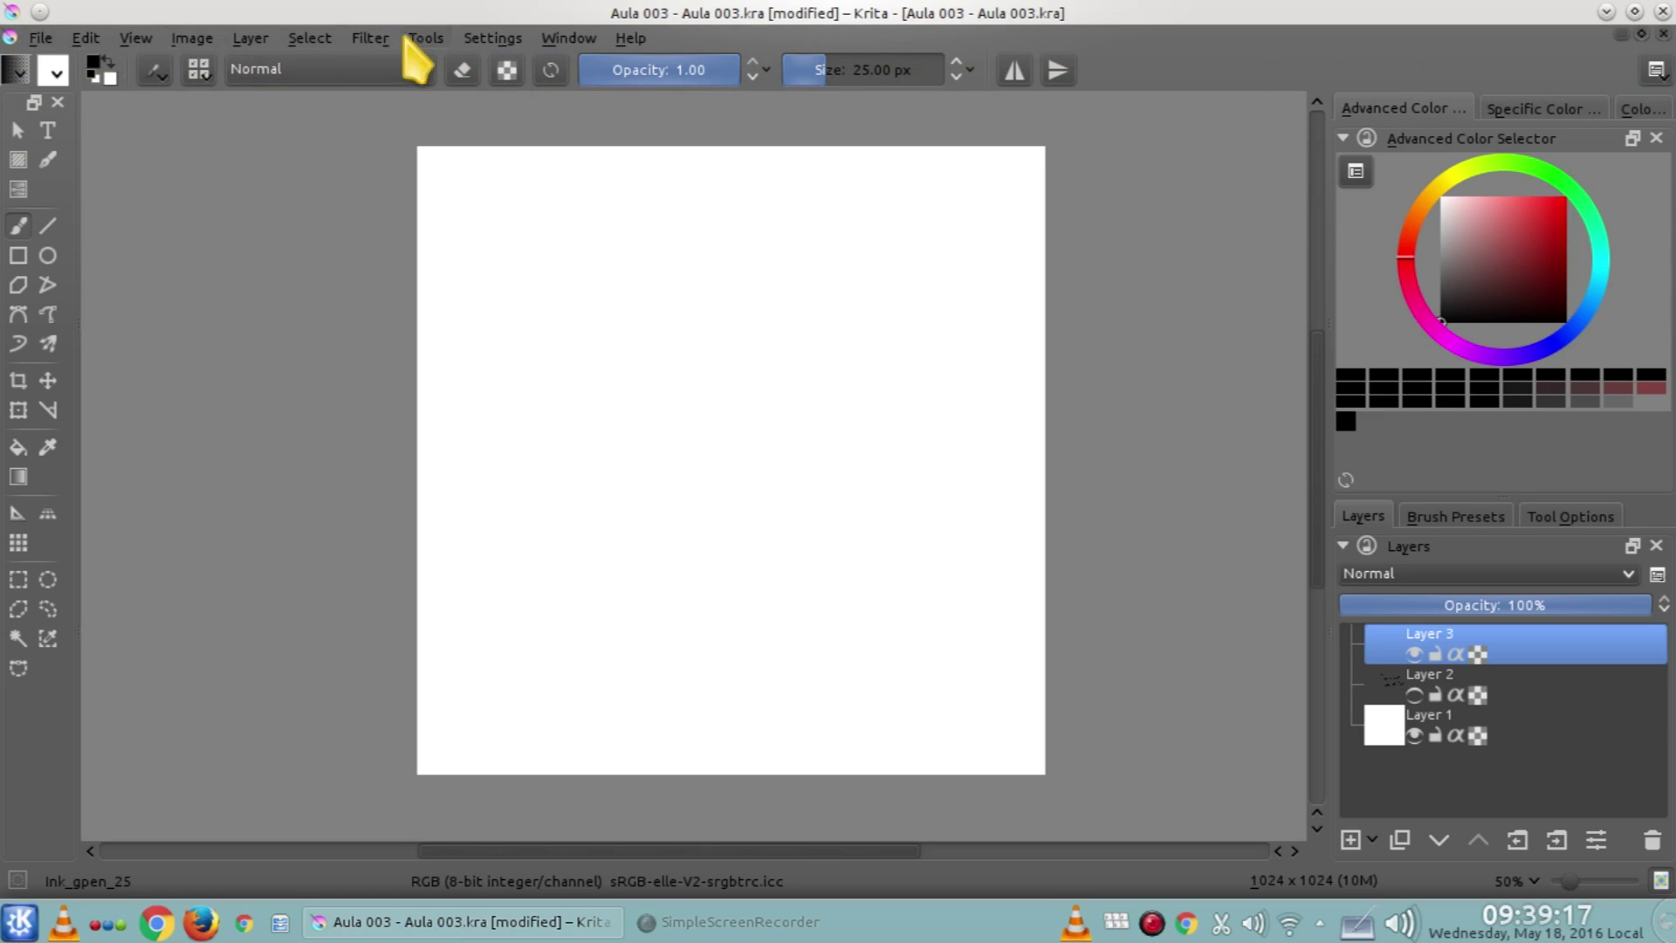
pyautogui.click(16, 71)
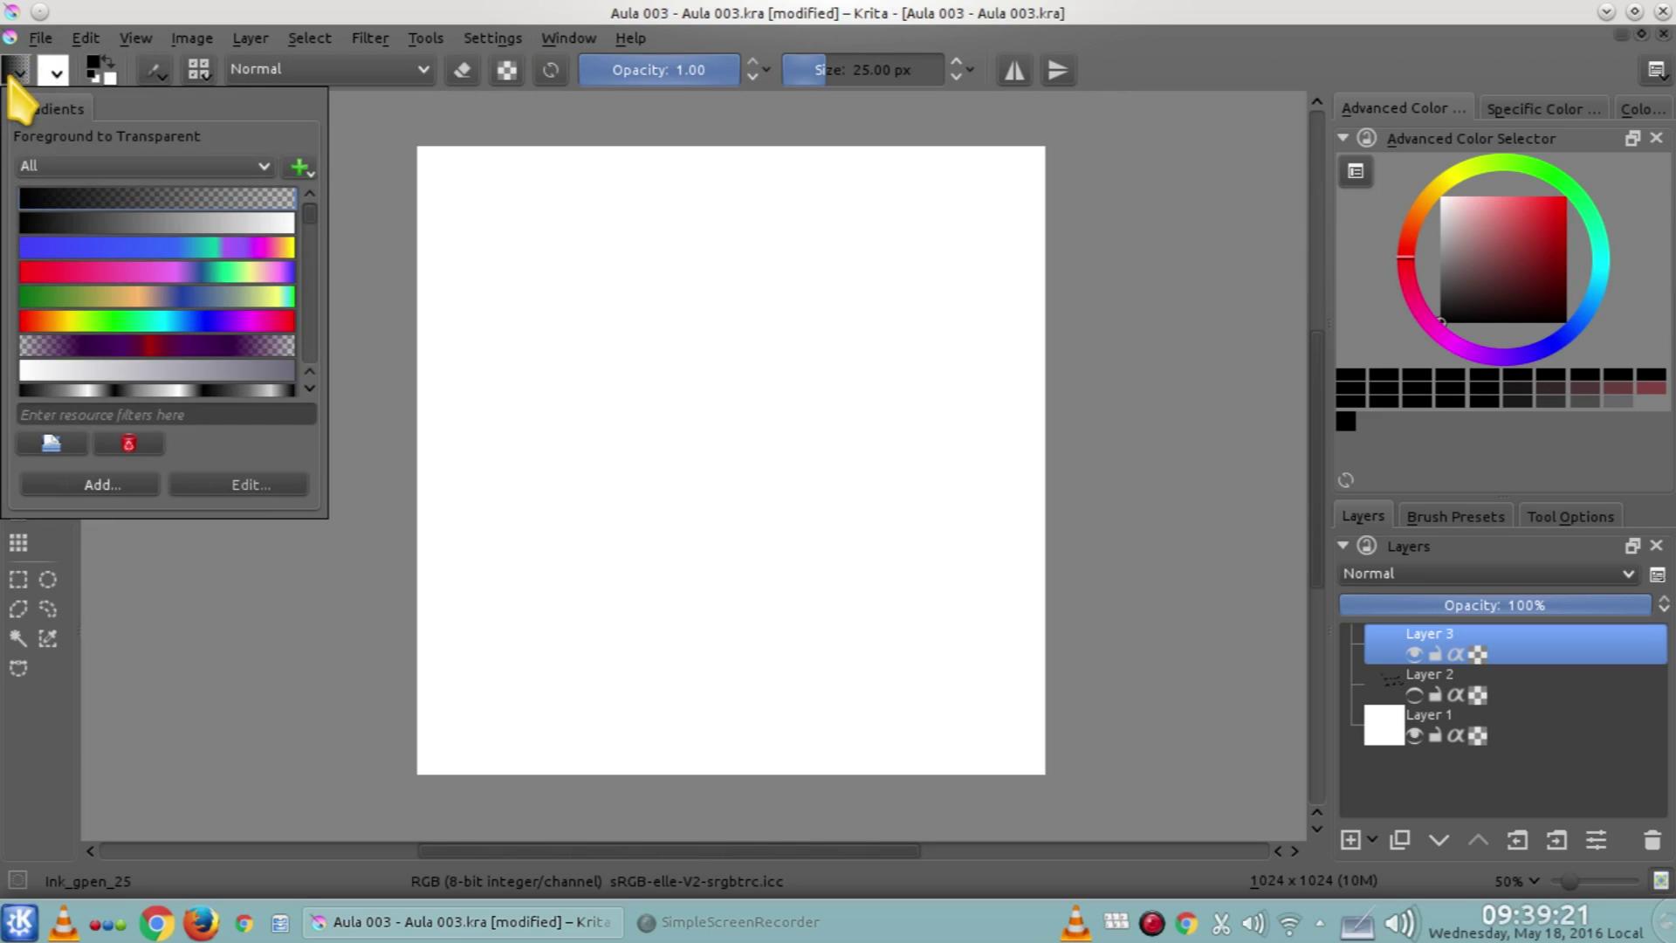
pyautogui.click(50, 77)
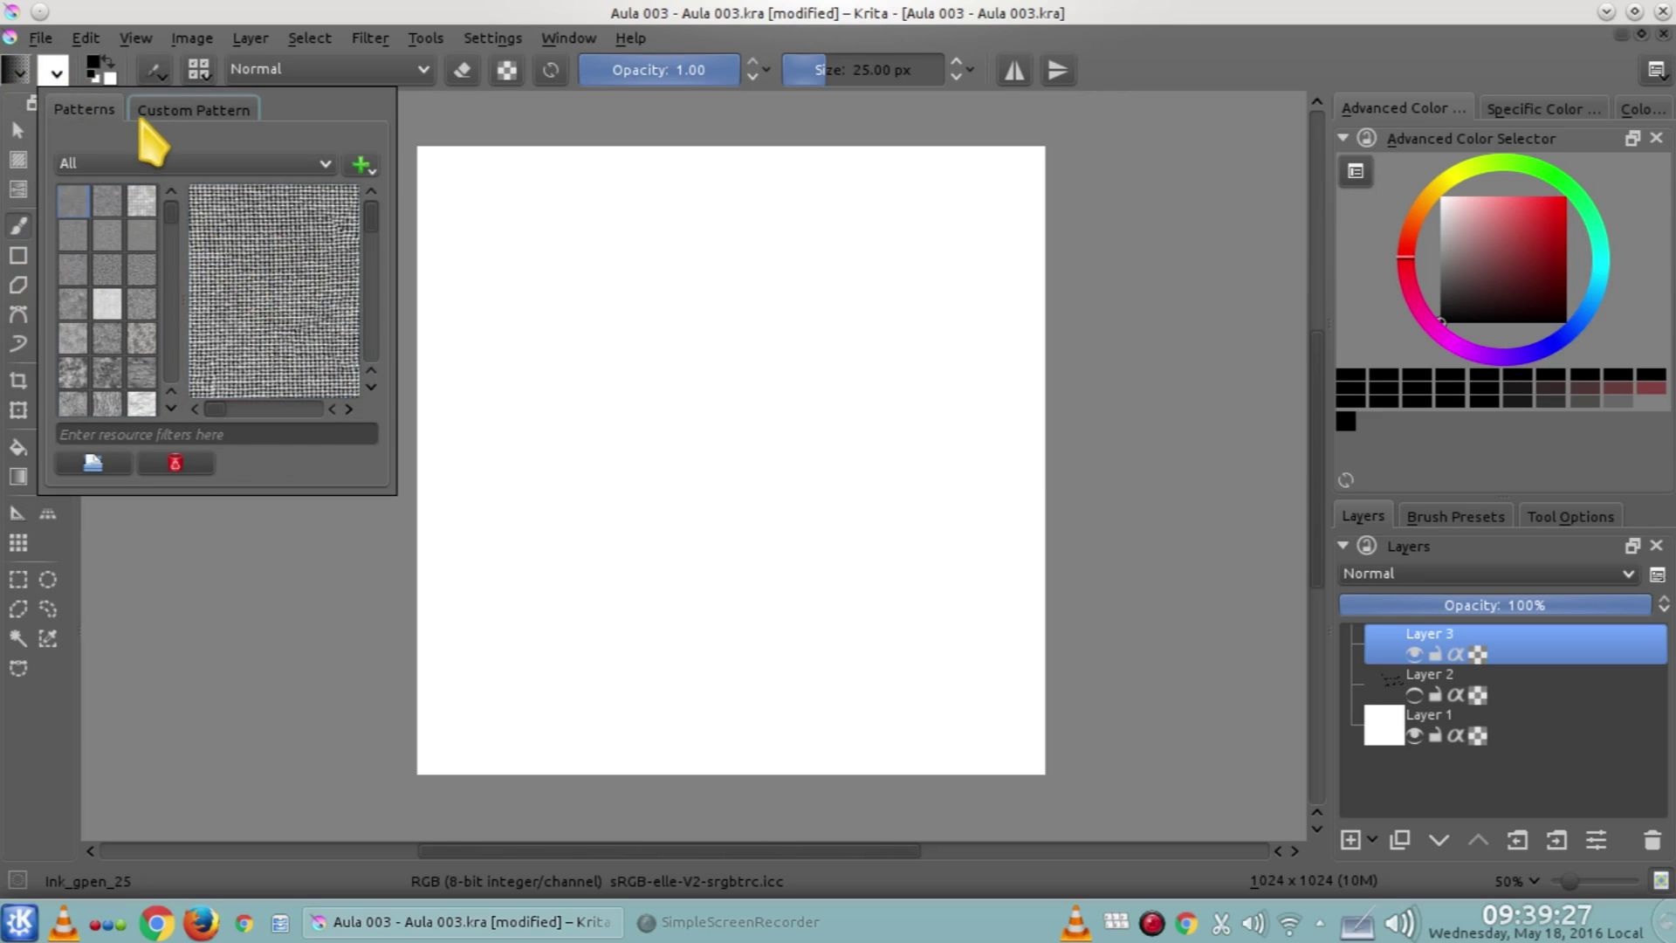
pyautogui.click(142, 119)
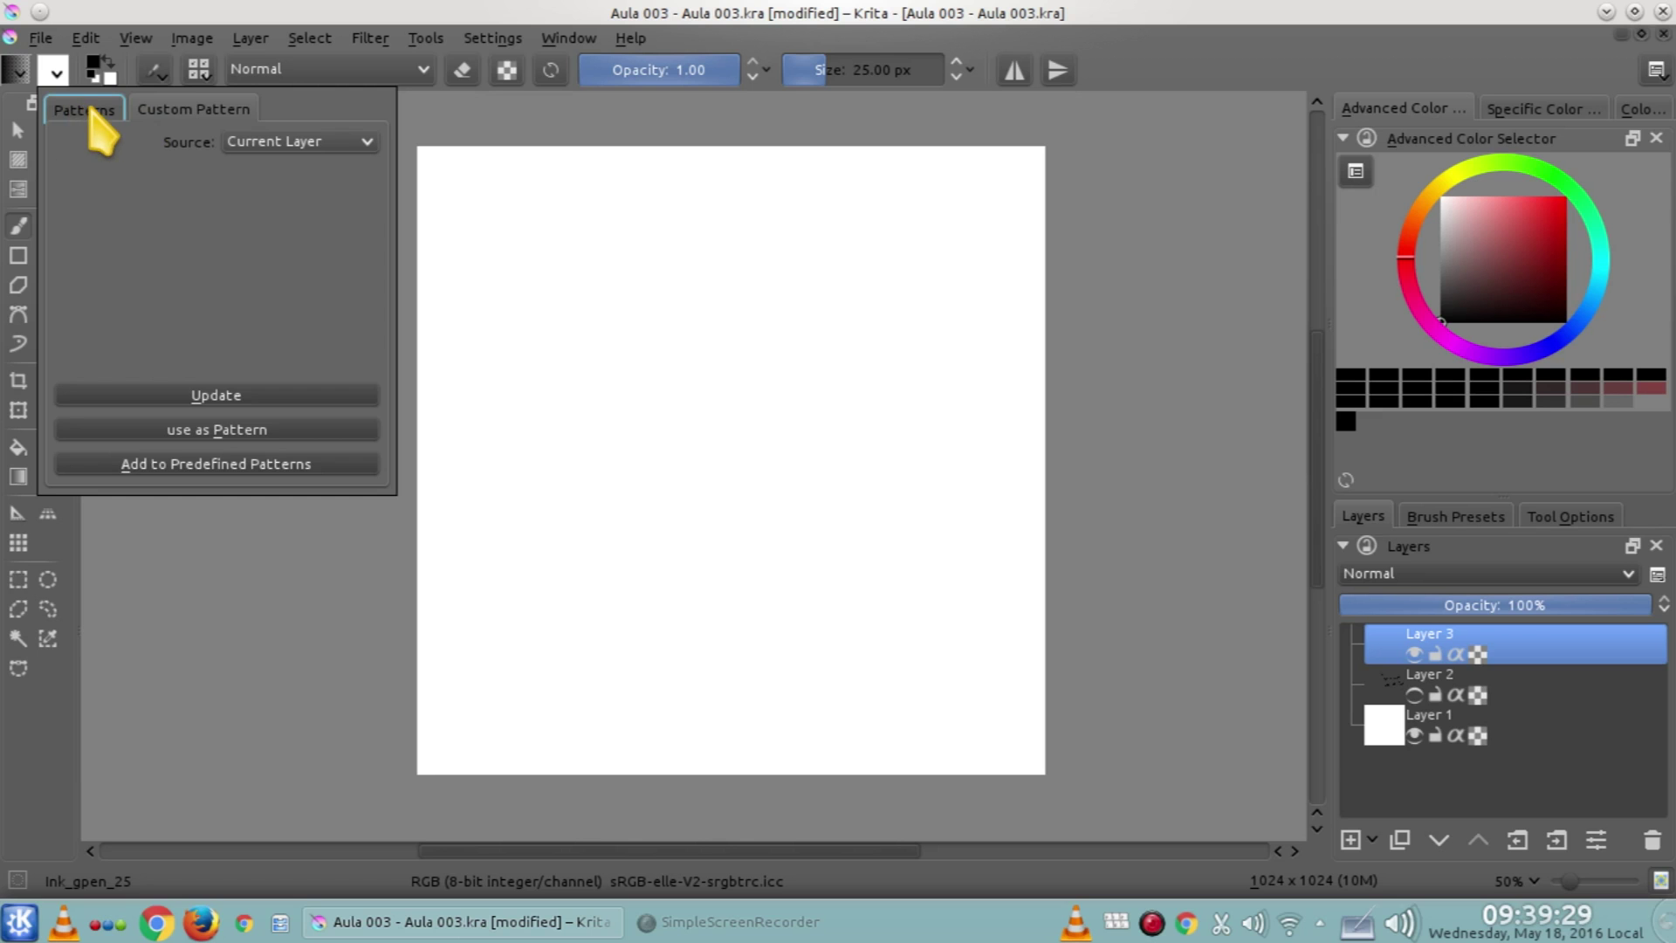
pyautogui.click(87, 110)
pyautogui.click(195, 111)
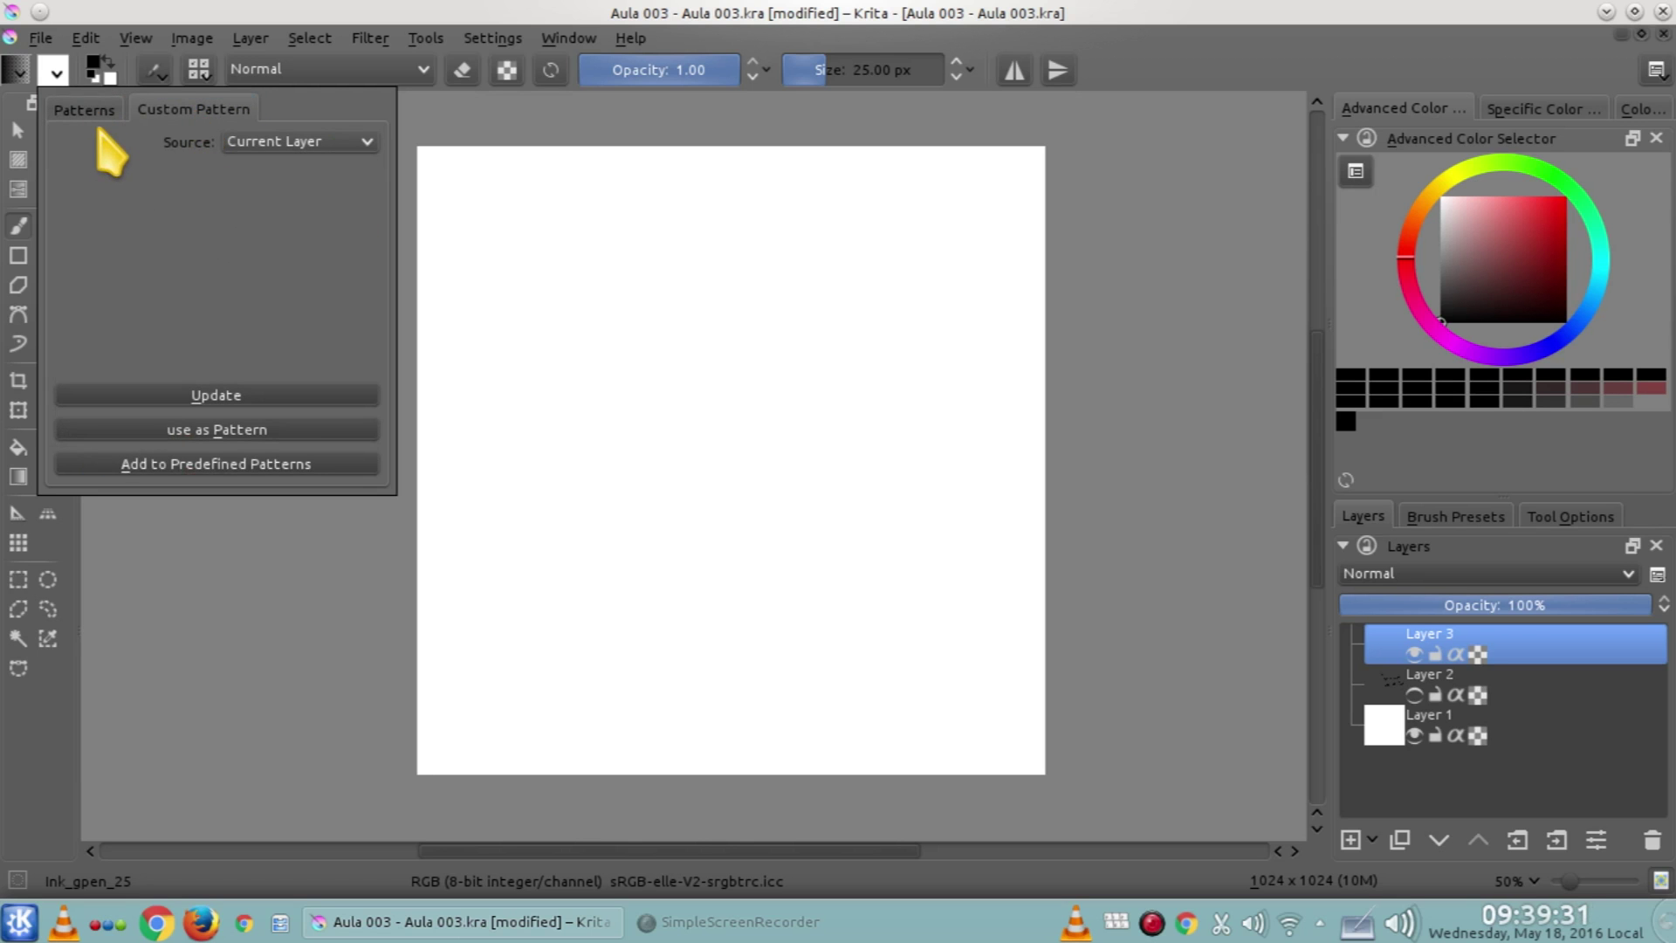
pyautogui.click(92, 109)
pyautogui.click(56, 73)
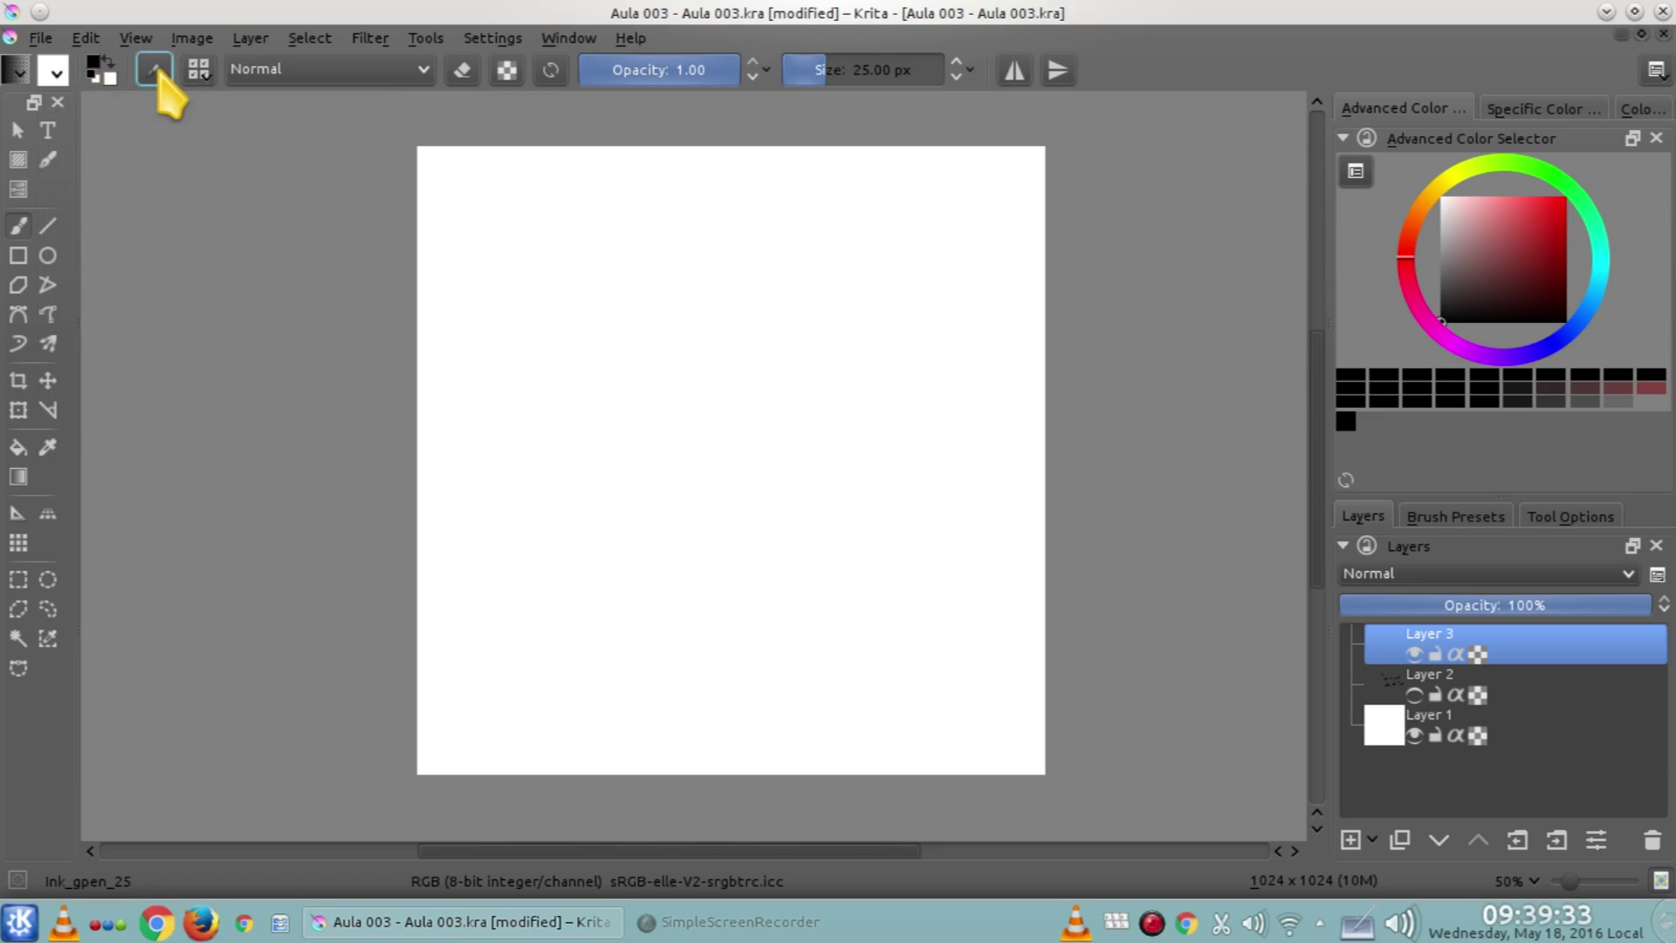
pyautogui.click(91, 68)
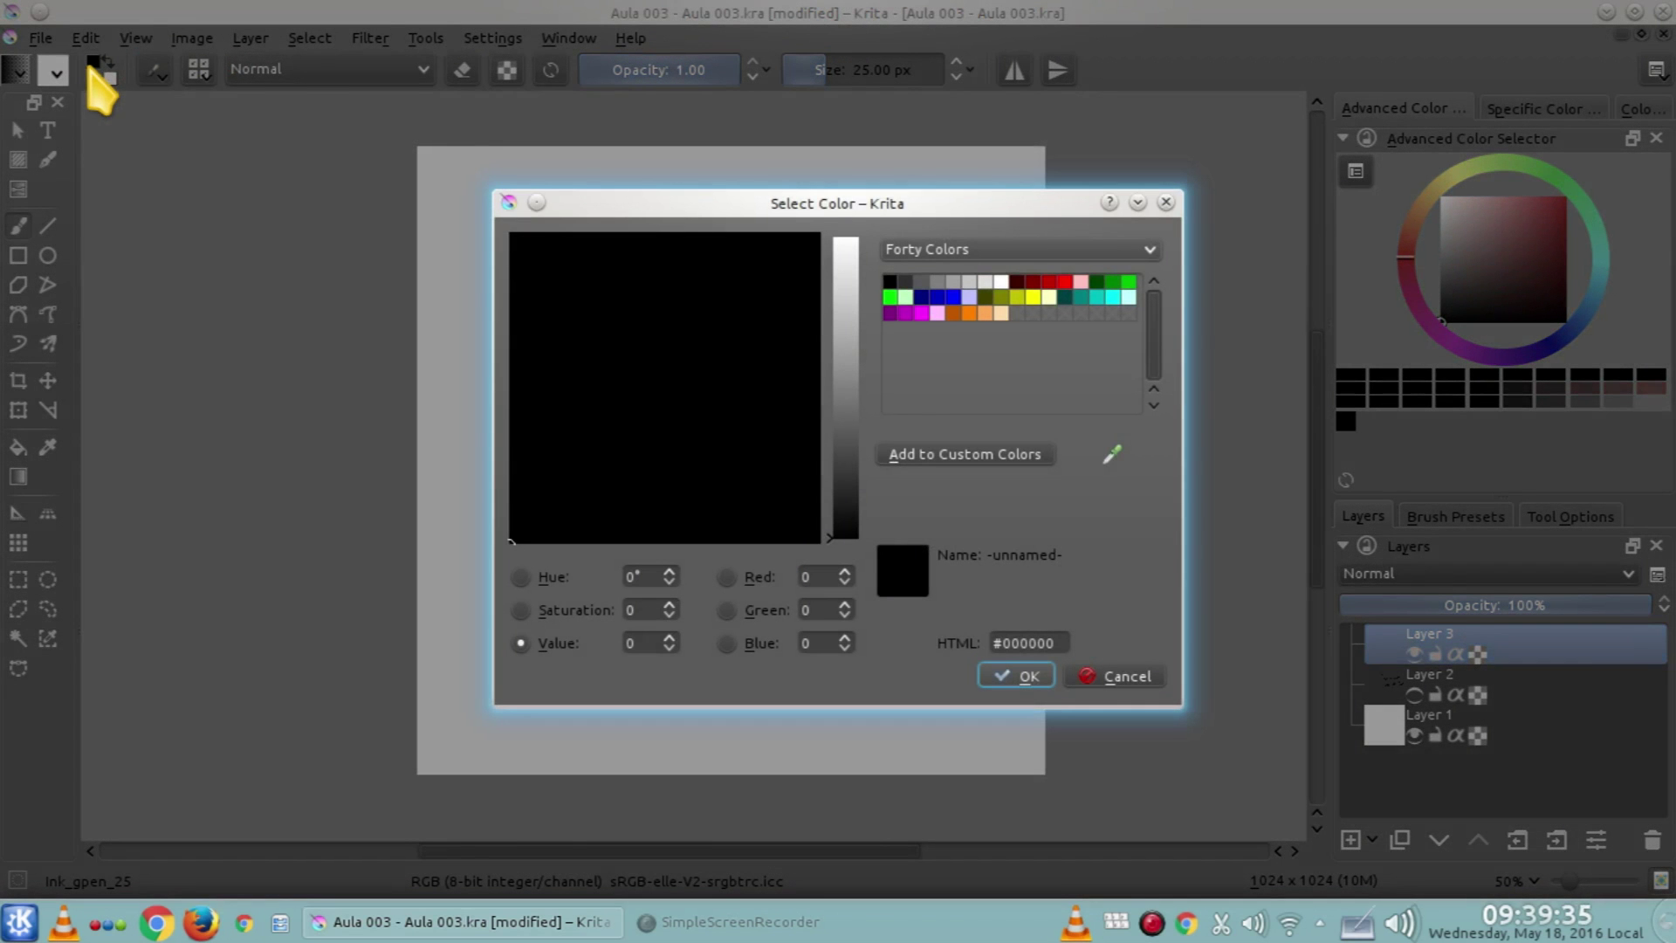
pyautogui.click(845, 316)
pyautogui.click(634, 326)
pyautogui.click(695, 397)
pyautogui.click(632, 425)
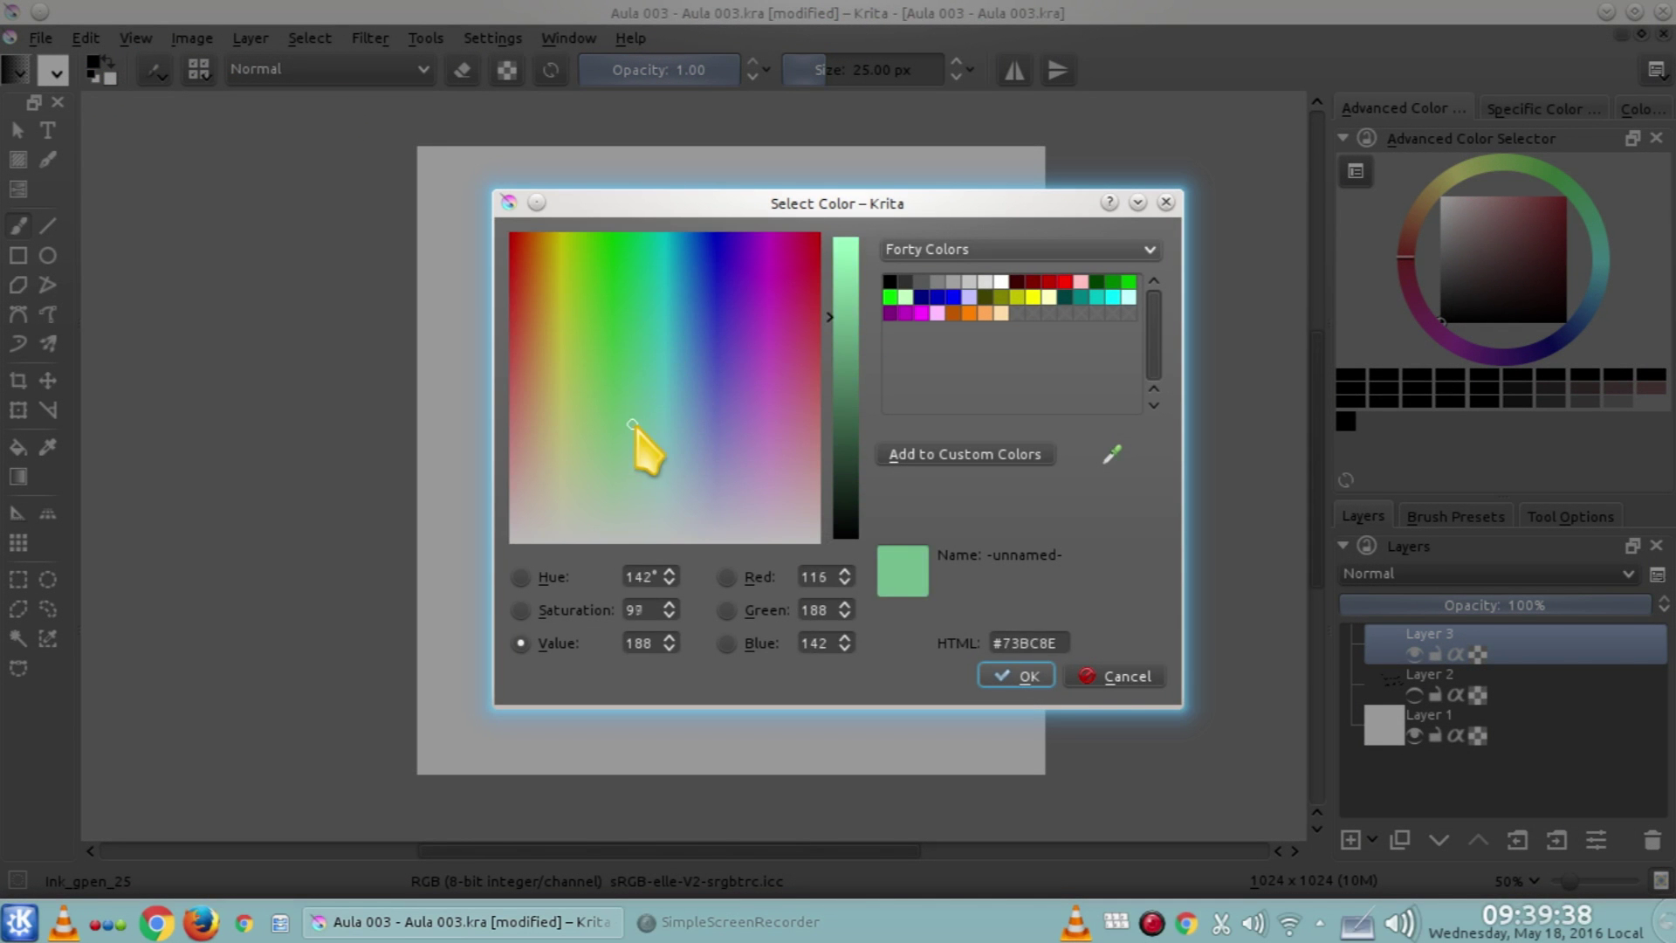
pyautogui.click(1109, 452)
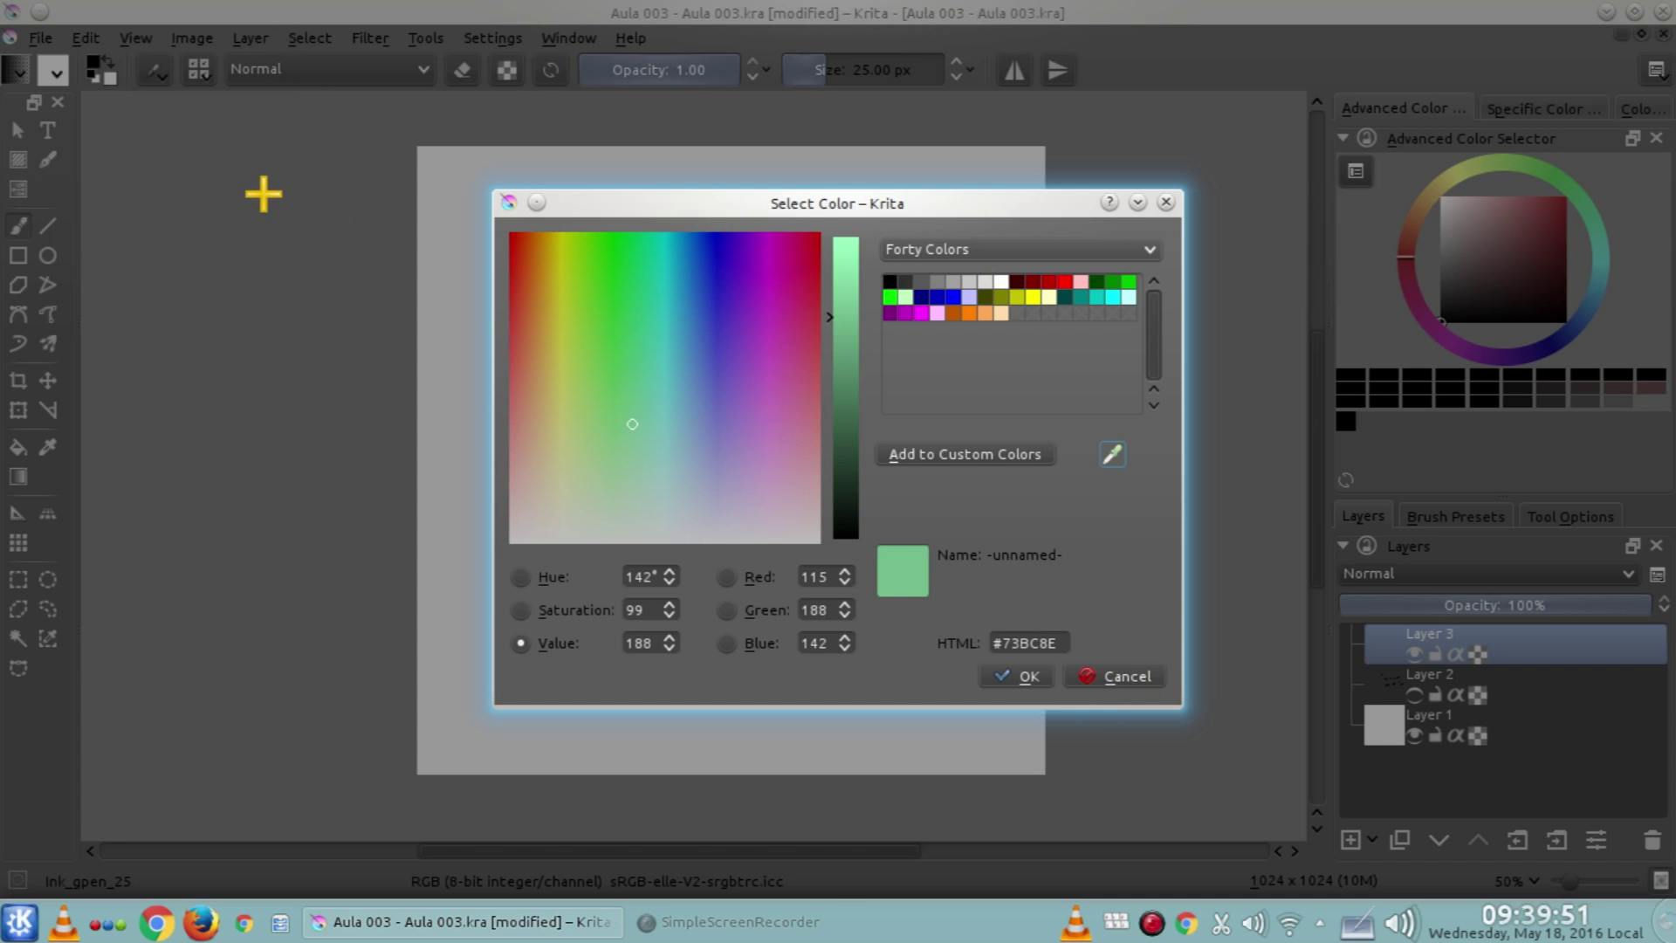
pyautogui.click(1121, 677)
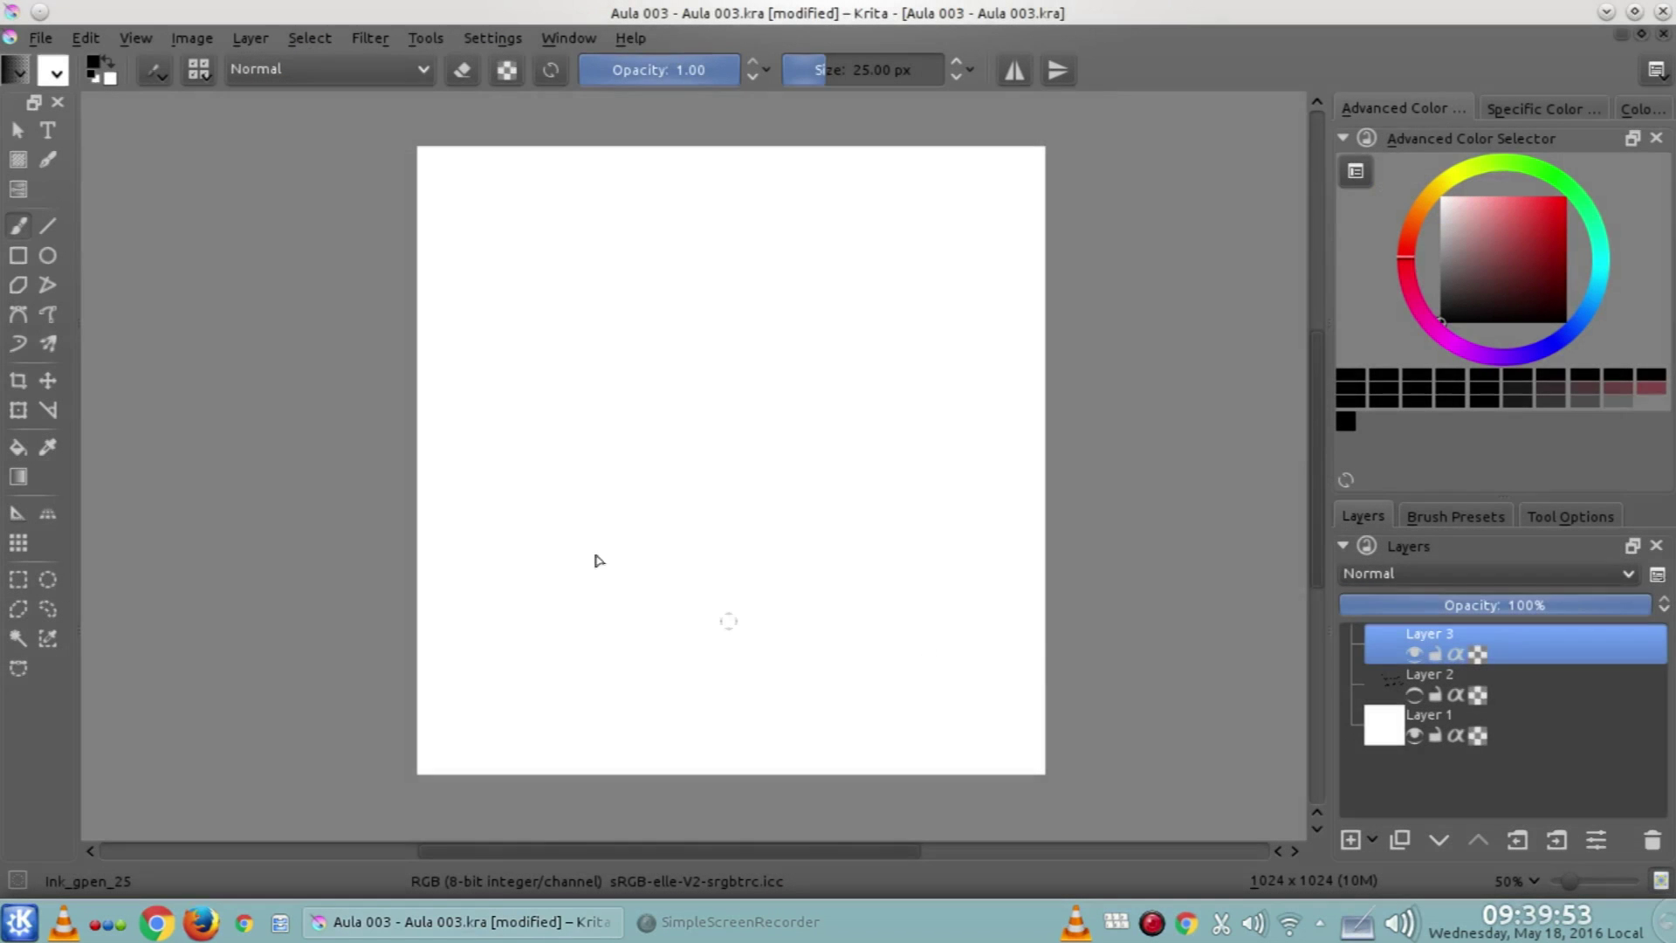
pyautogui.click(96, 66)
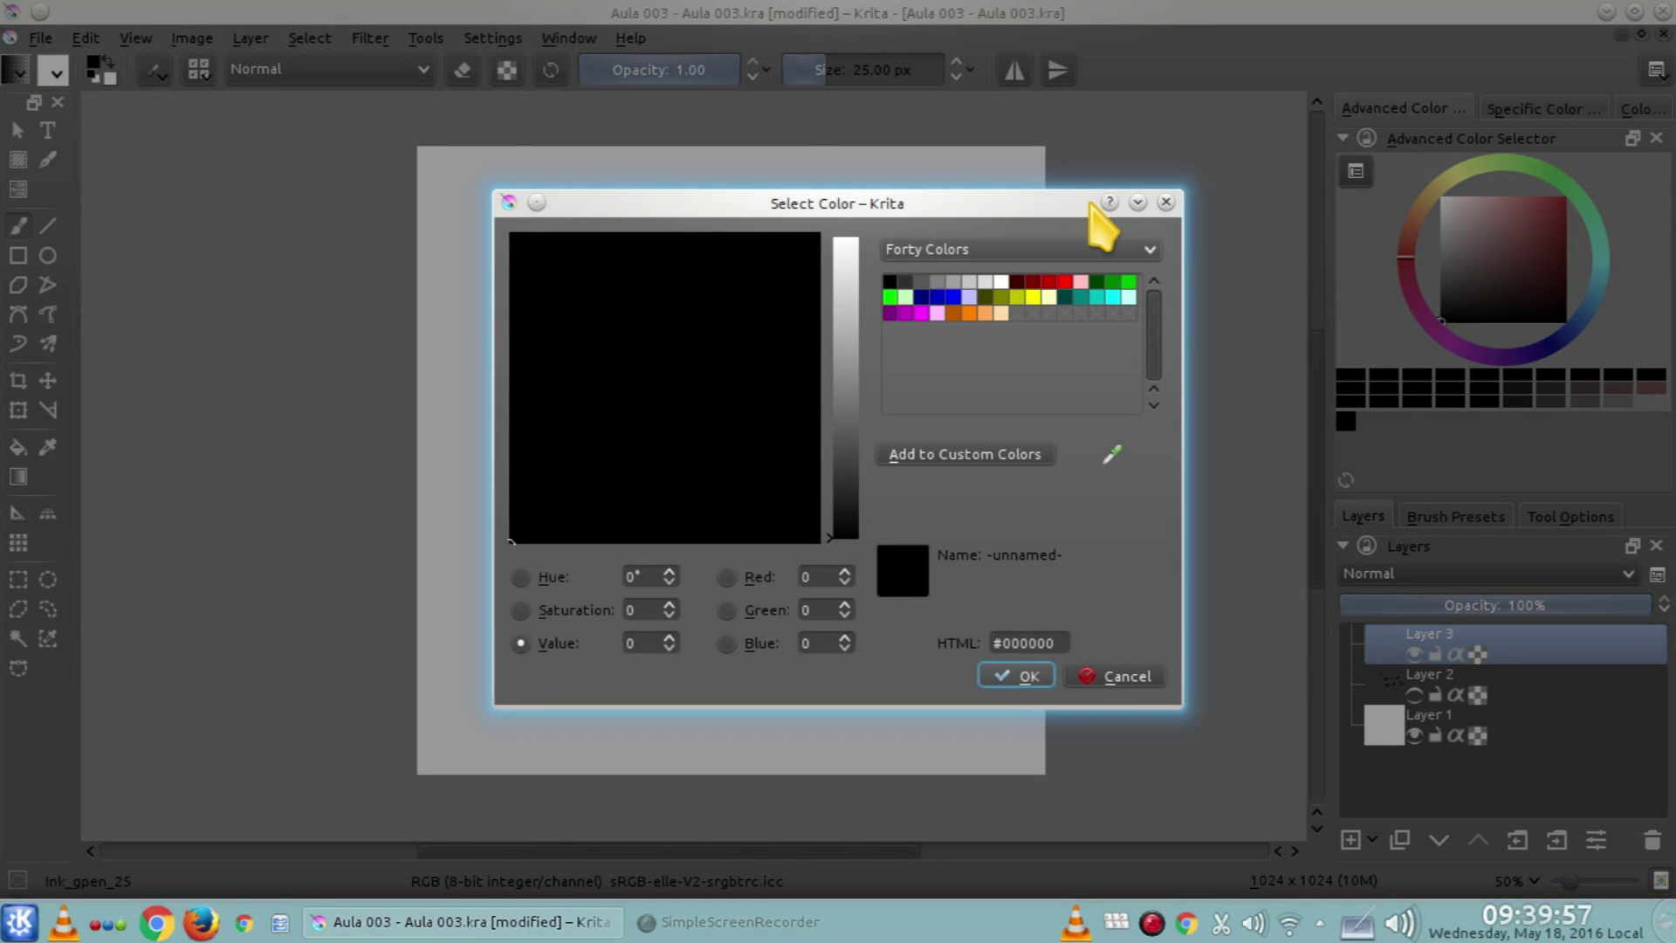
pyautogui.click(1162, 210)
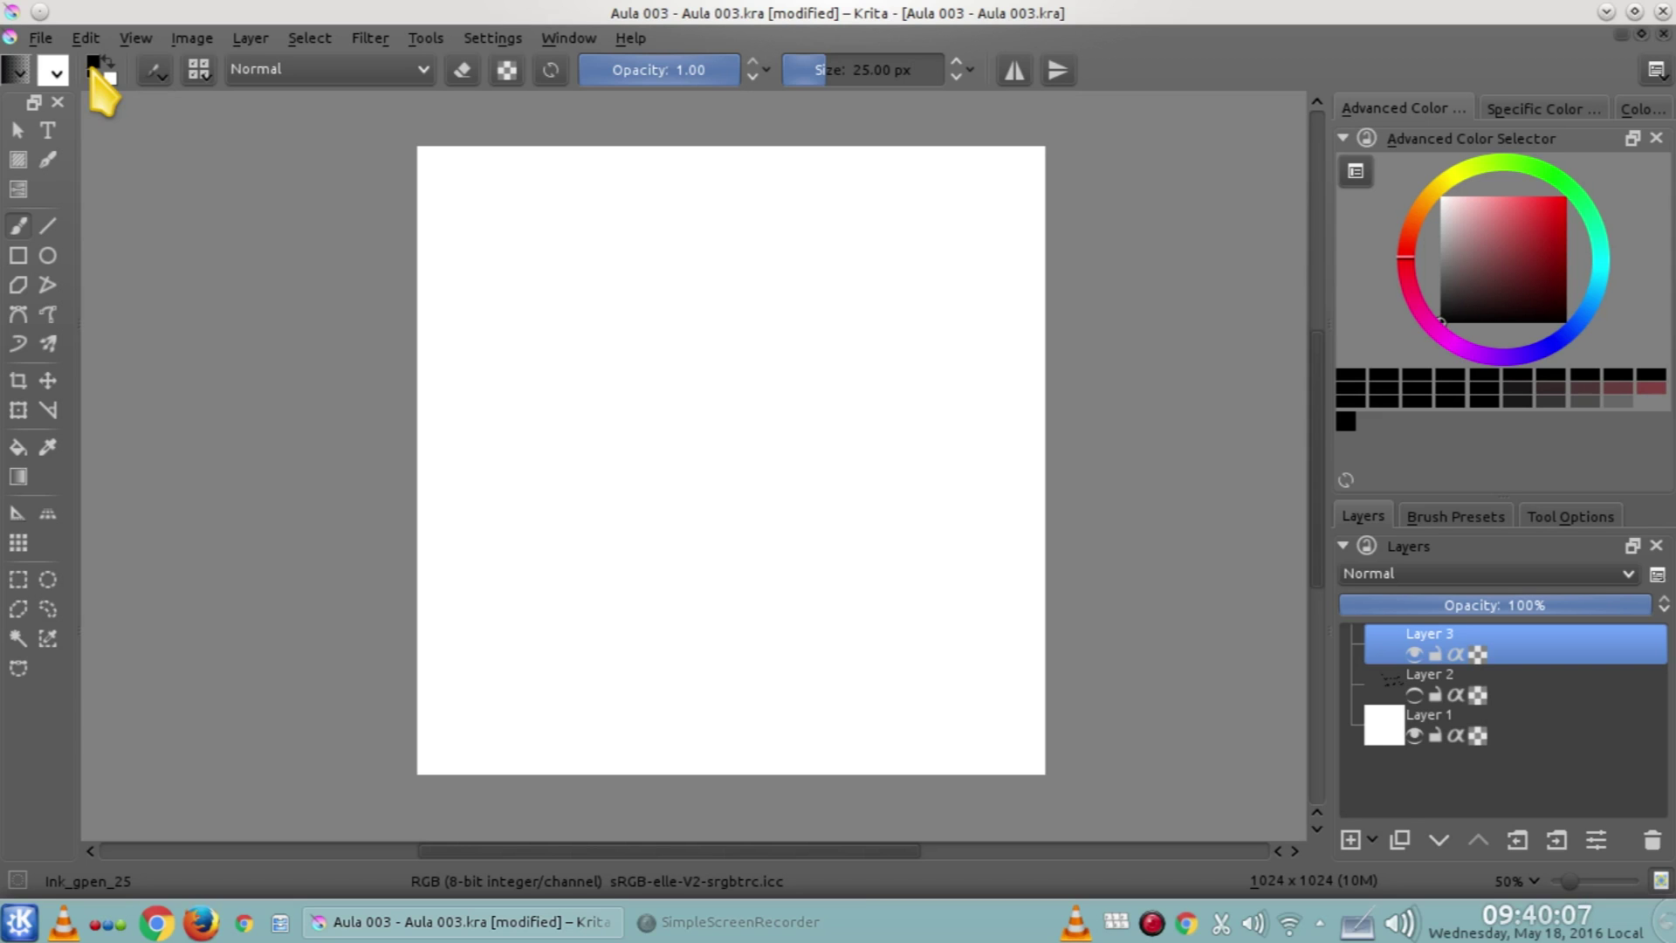
# Sketch a filled black square, an empty square and a small square on Layer 3
pyautogui.moveTo(561, 264)
pyautogui.mouseDown()
pyautogui.moveTo(626, 270)
pyautogui.moveTo(563, 236)
pyautogui.moveTo(587, 312)
pyautogui.moveTo(627, 297)
pyautogui.moveTo(606, 234)
pyautogui.moveTo(709, 250)
pyautogui.moveTo(683, 416)
pyautogui.mouseUp()
pyautogui.moveTo(681, 343)
pyautogui.mouseDown()
pyautogui.moveTo(748, 346)
pyautogui.moveTo(749, 416)
pyautogui.moveTo(686, 428)
pyautogui.mouseUp()
pyautogui.moveTo(591, 349)
pyautogui.mouseDown()
pyautogui.moveTo(611, 345)
pyautogui.moveTo(618, 368)
pyautogui.mouseUp()
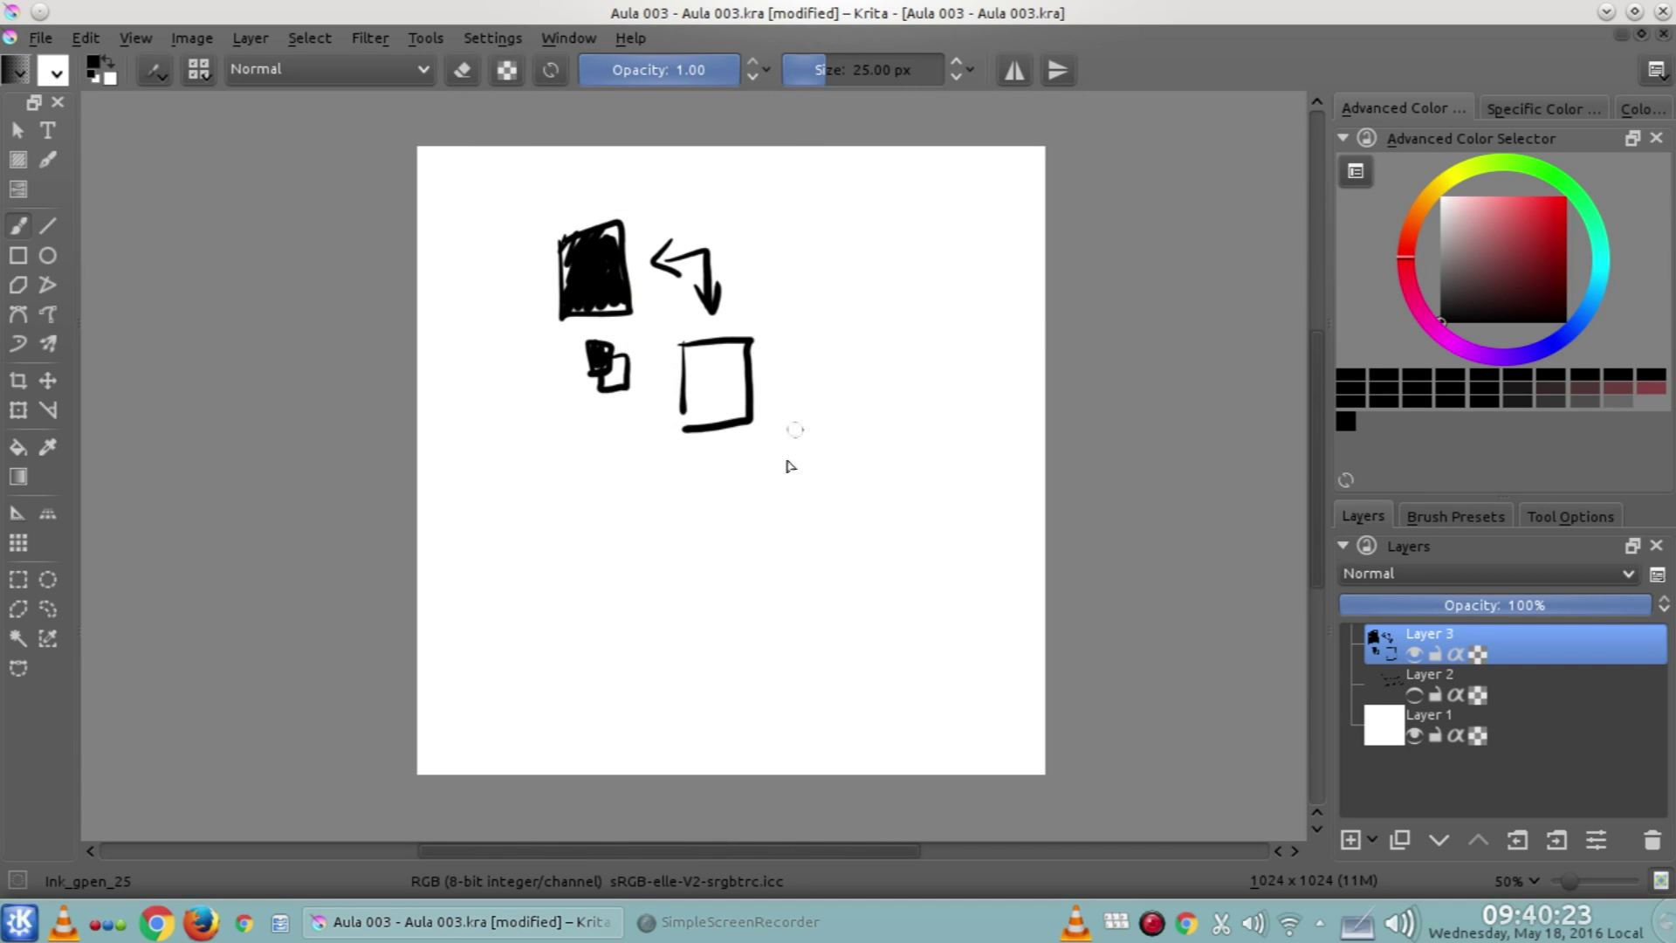
# Move the whole Layer 3 drawing down and right toward the canvas centre
pyautogui.click(48, 380)
pyautogui.moveTo(640, 367)
pyautogui.mouseDown()
pyautogui.moveTo(730, 463)
pyautogui.moveTo(703, 476)
pyautogui.mouseUp()
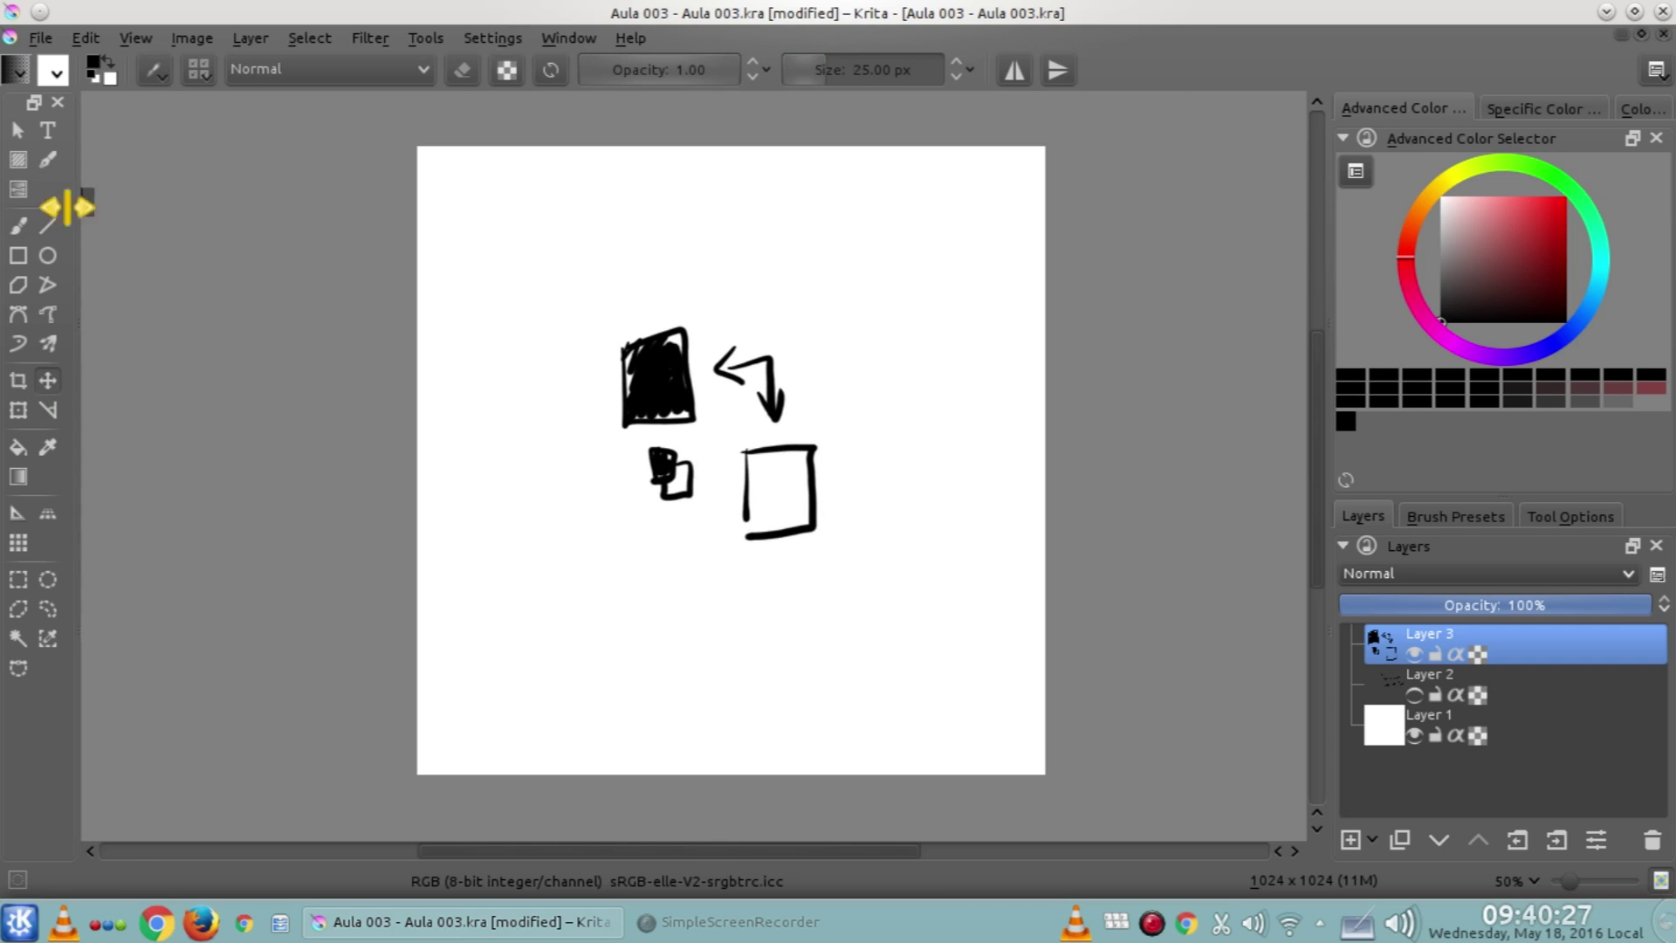
pyautogui.click(17, 225)
# Write 'Foreground color' and 'background color' with arrows, and thicken the empty square's left and top edges
pyautogui.moveTo(593, 303); pyautogui.dragTo(608, 283)
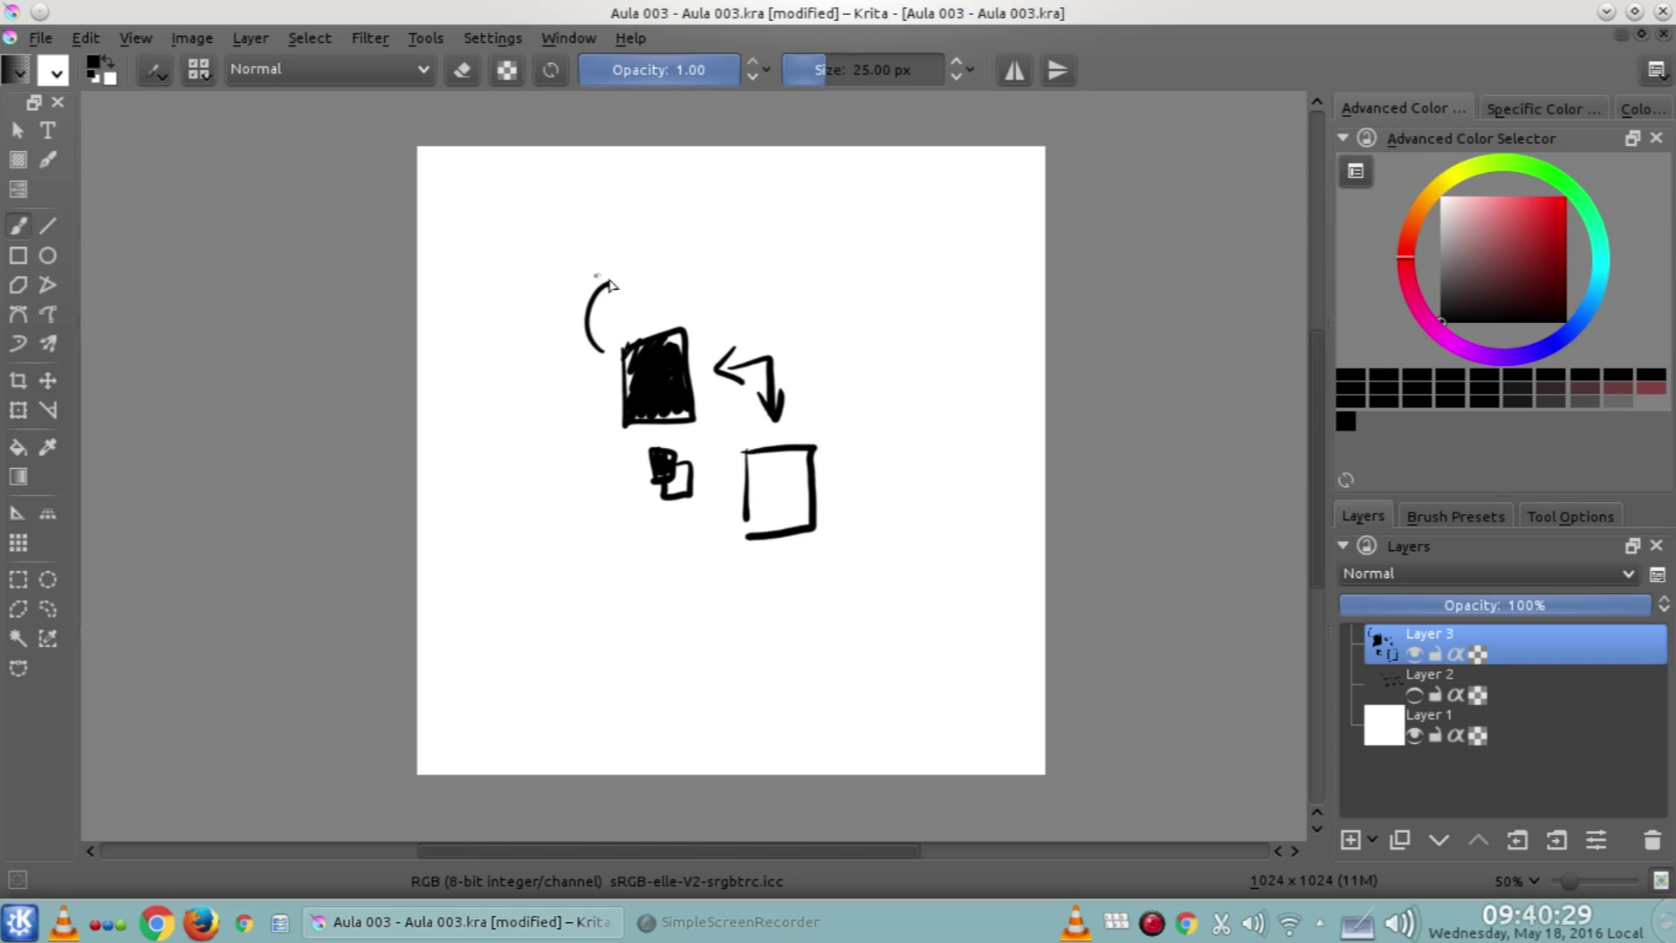
pyautogui.moveTo(625, 227)
pyautogui.mouseDown()
pyautogui.moveTo(626, 247)
pyautogui.moveTo(727, 234)
pyautogui.moveTo(807, 199)
pyautogui.mouseUp()
pyautogui.moveTo(756, 253)
pyautogui.mouseDown()
pyautogui.moveTo(745, 262)
pyautogui.moveTo(776, 262)
pyautogui.moveTo(786, 229)
pyautogui.mouseUp()
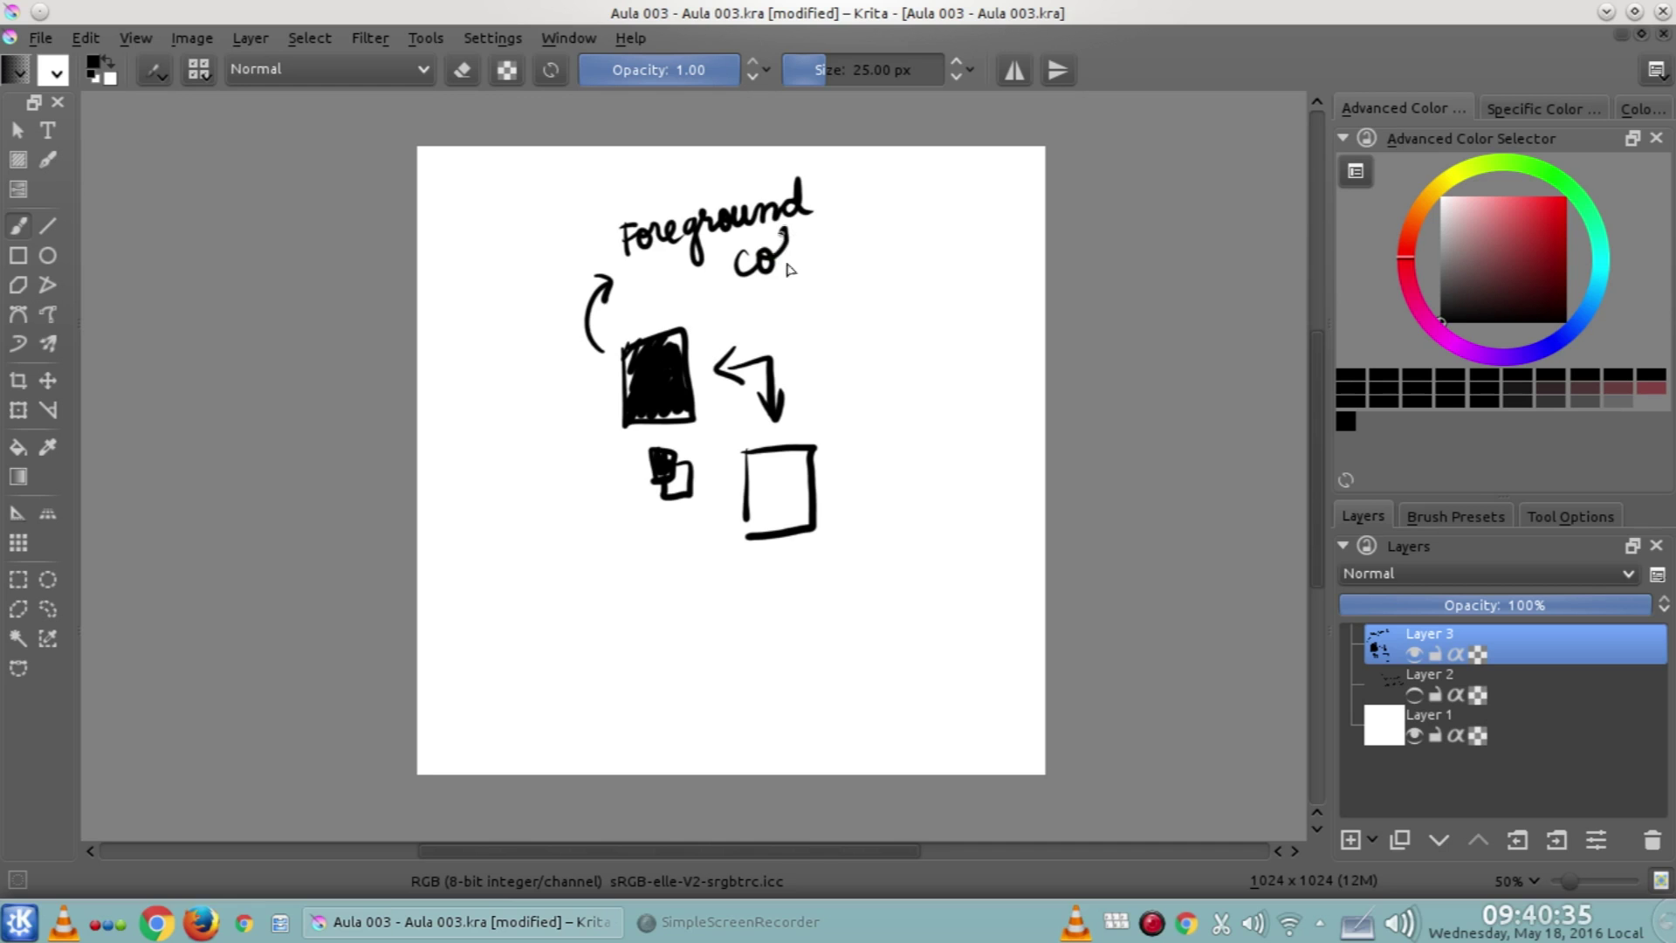
pyautogui.moveTo(792, 570)
pyautogui.mouseDown()
pyautogui.moveTo(795, 604)
pyautogui.moveTo(732, 662)
pyautogui.moveTo(799, 654)
pyautogui.moveTo(818, 690)
pyautogui.moveTo(818, 645)
pyautogui.moveTo(898, 653)
pyautogui.moveTo(913, 615)
pyautogui.moveTo(892, 698)
pyautogui.moveTo(907, 674)
pyautogui.moveTo(964, 683)
pyautogui.mouseUp()
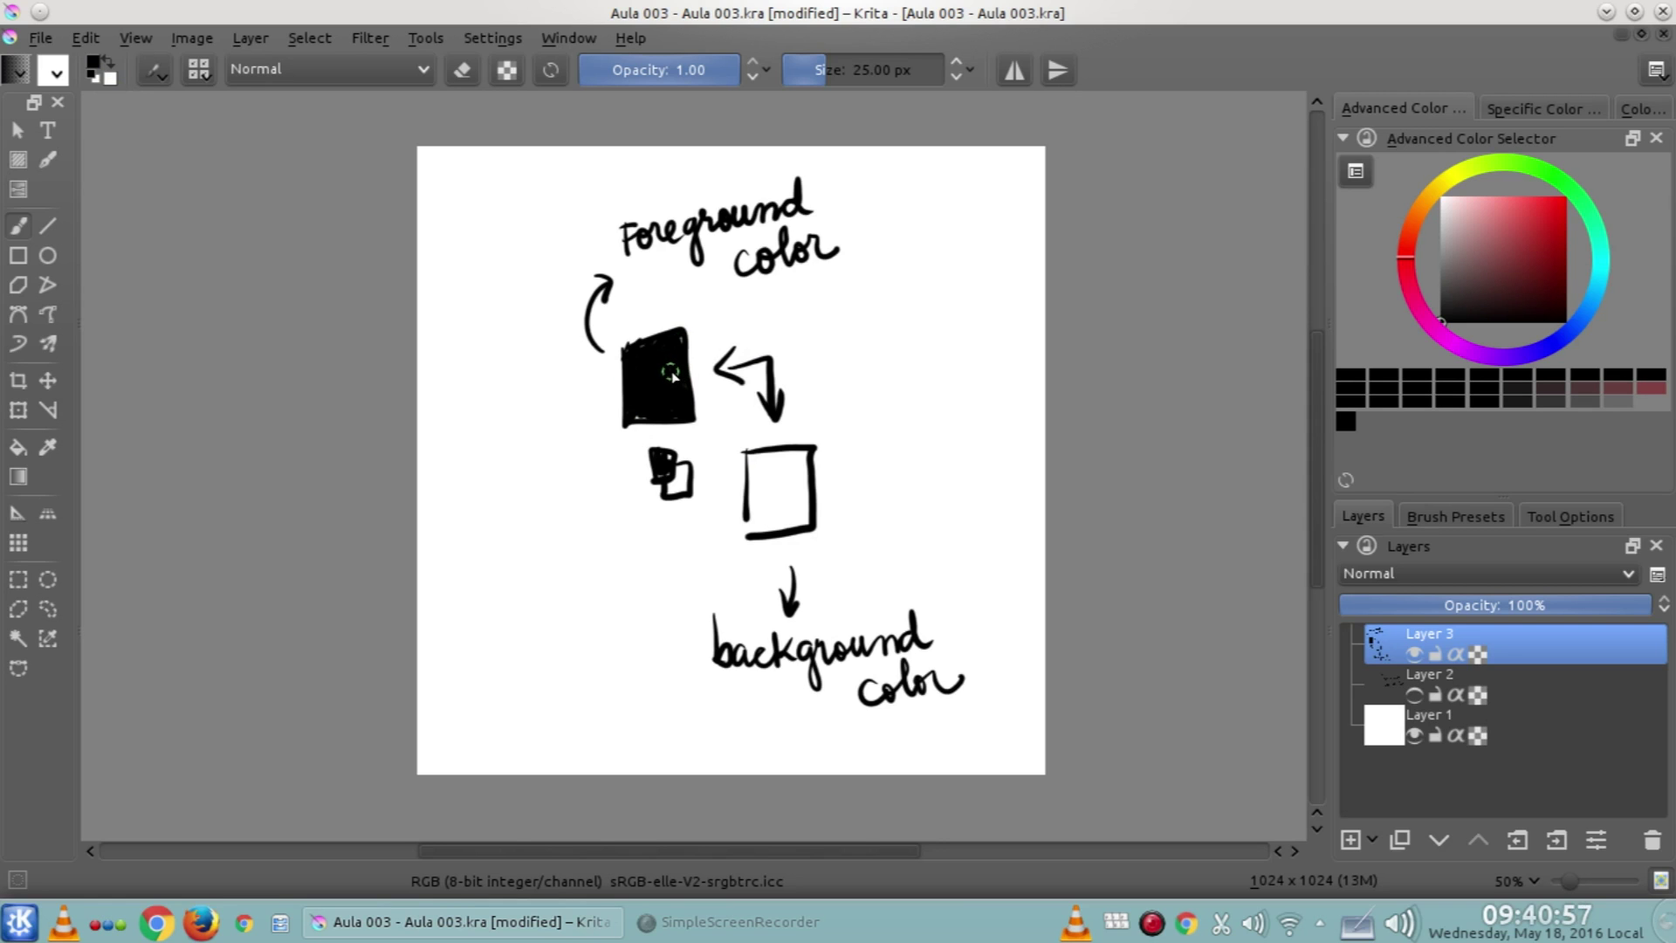
pyautogui.moveTo(747, 453); pyautogui.dragTo(747, 523)
pyautogui.moveTo(740, 461)
pyautogui.mouseDown()
pyautogui.moveTo(798, 457)
pyautogui.moveTo(778, 455)
pyautogui.mouseUp()
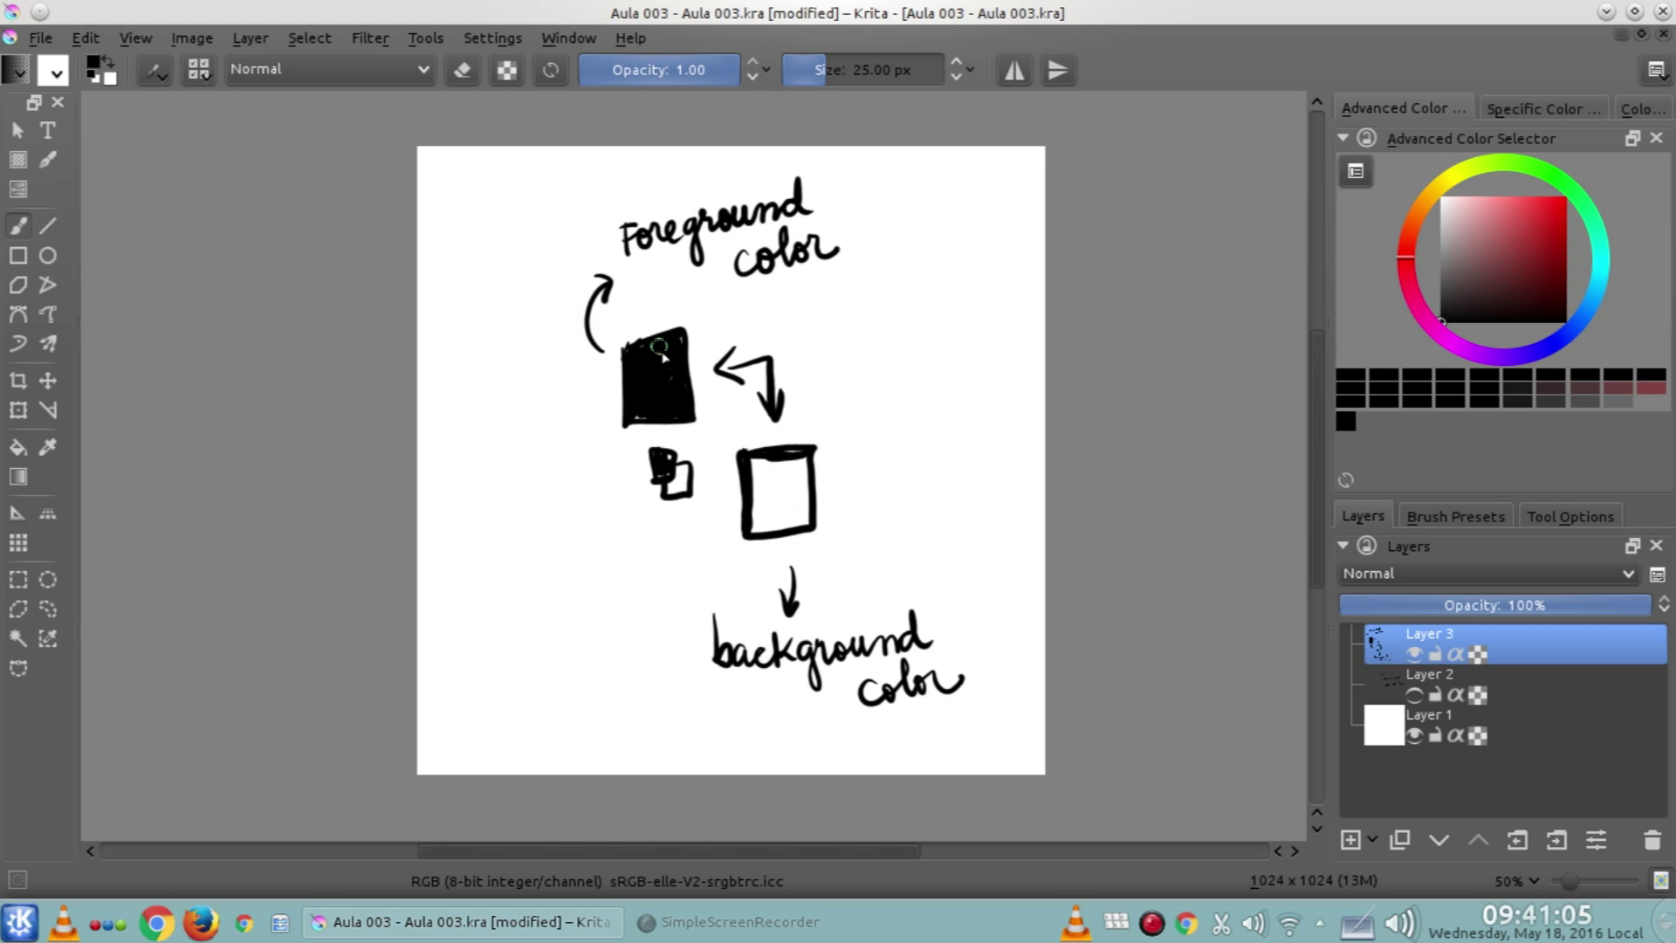
pyautogui.press('x')
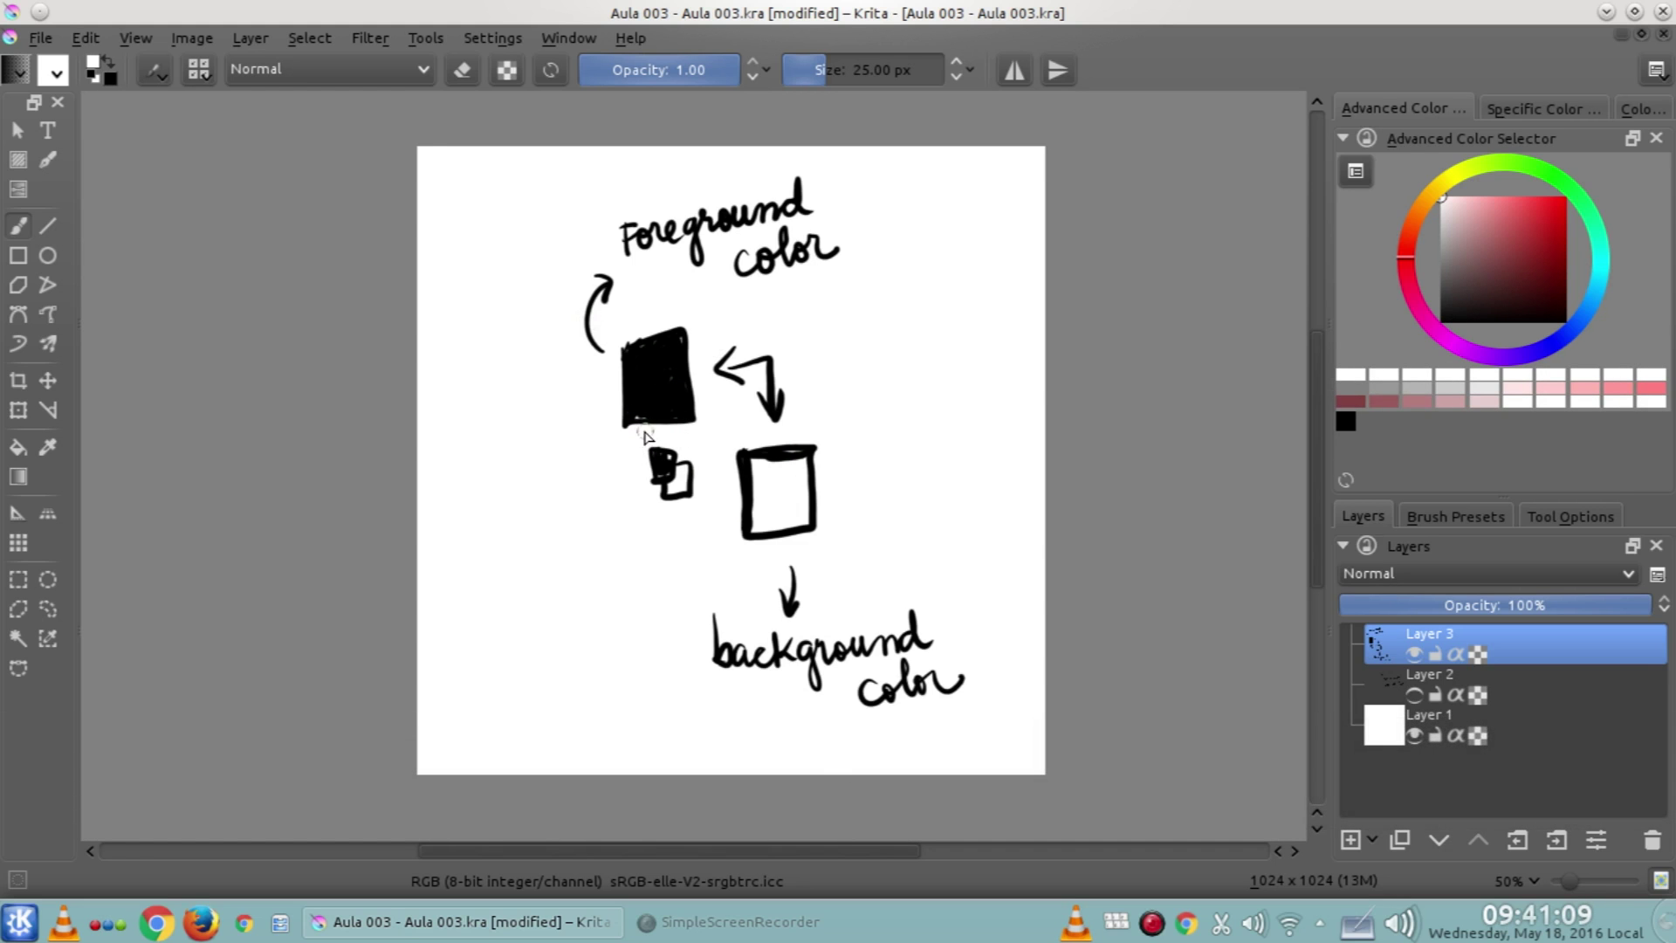
pyautogui.press('x')
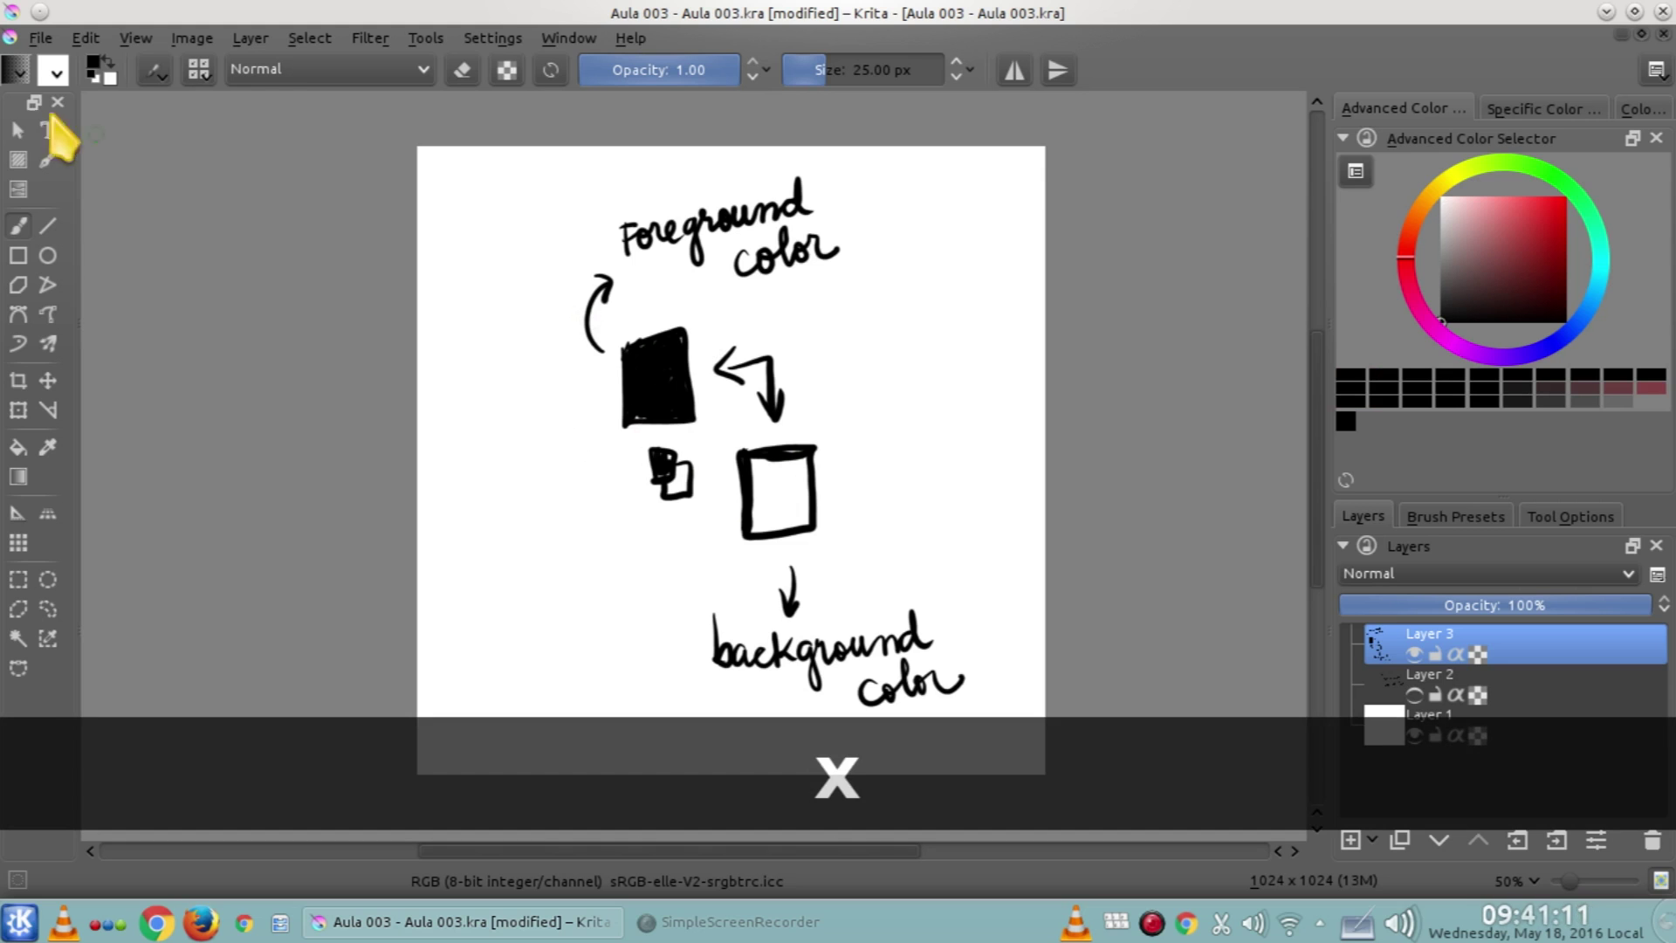
pyautogui.press('x')
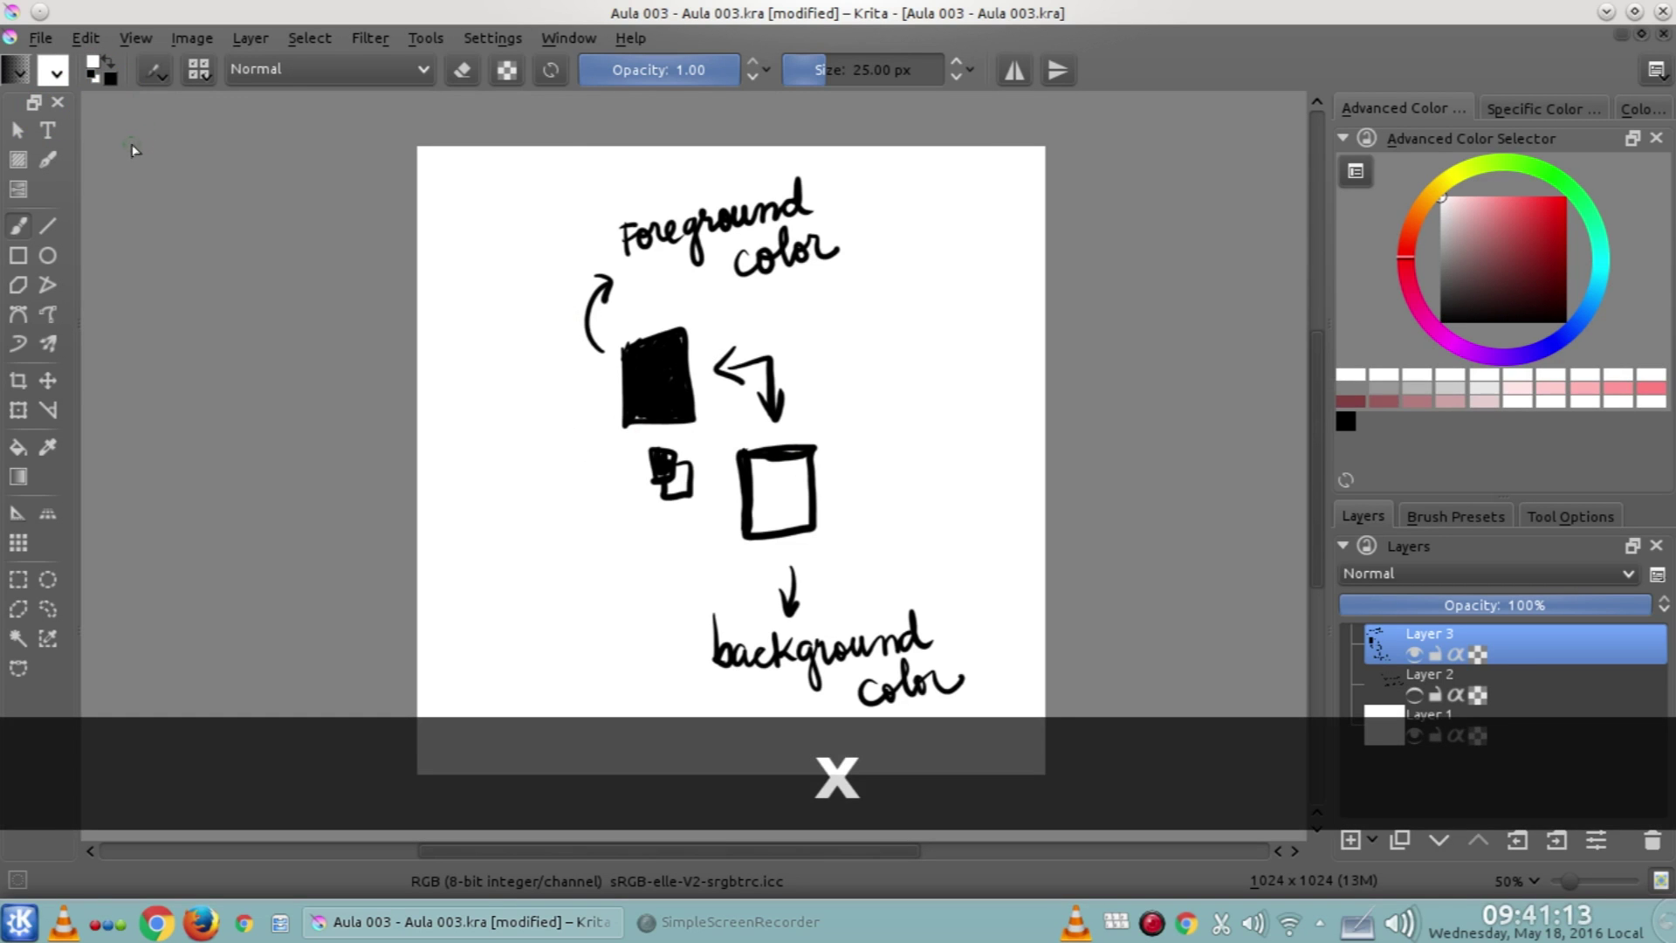
pyautogui.press('x')
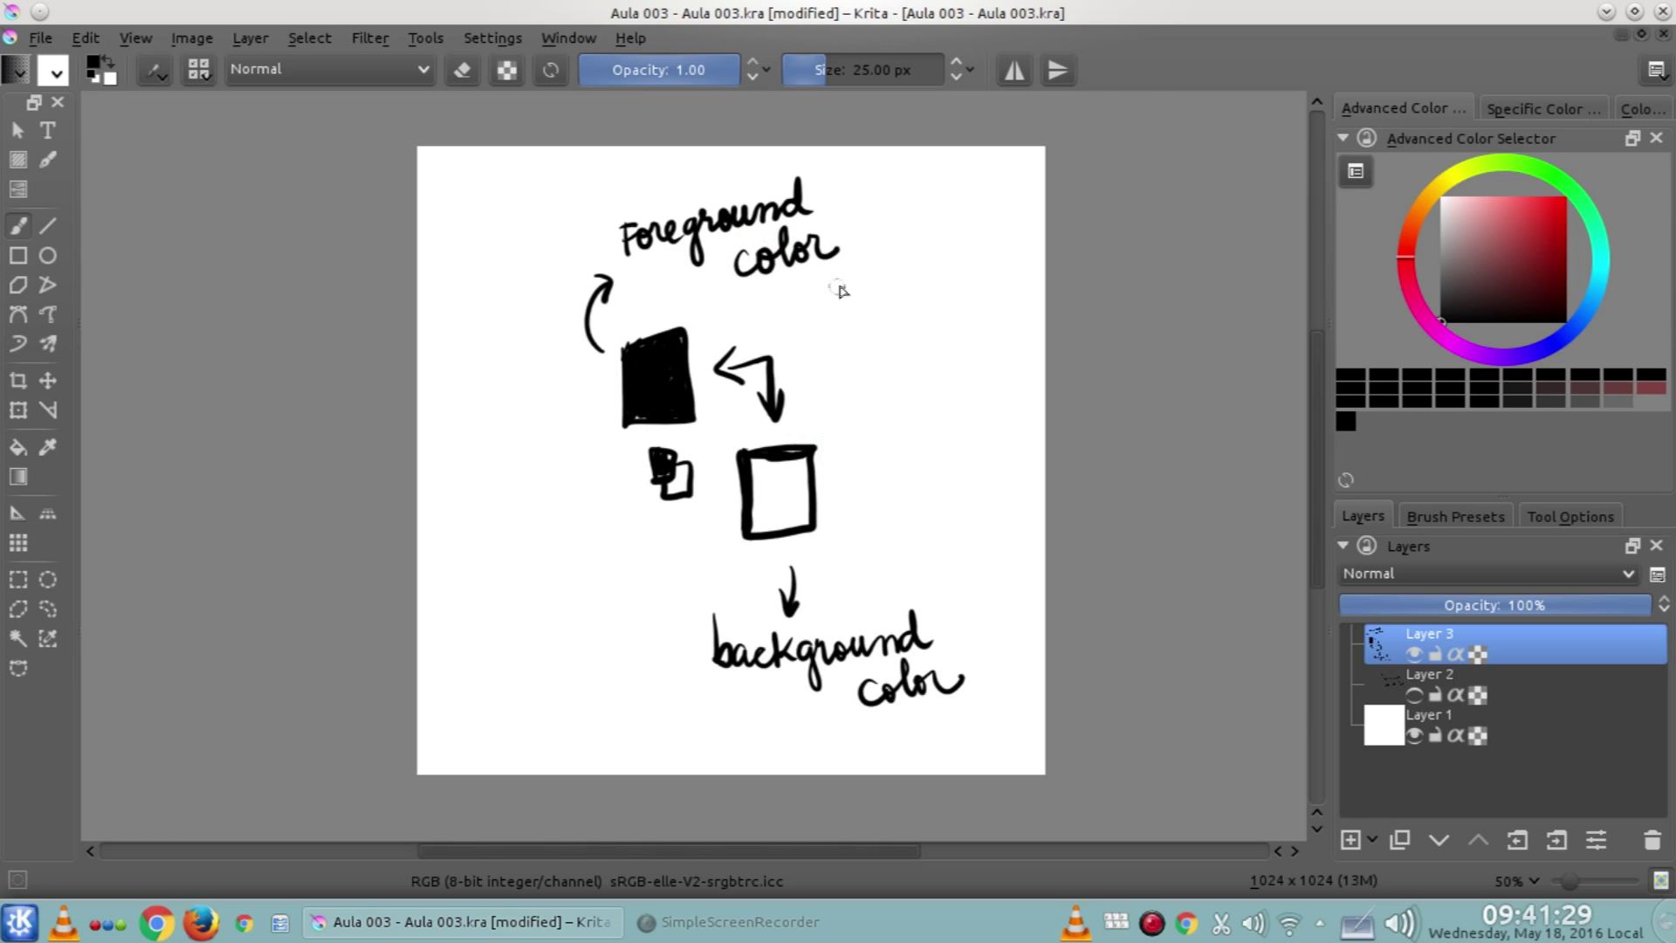
# Write '(1º plano)' and '(plano de fundo)' beside the labels, plus a test squiggle at left
pyautogui.moveTo(908, 187); pyautogui.dragTo(989, 222)
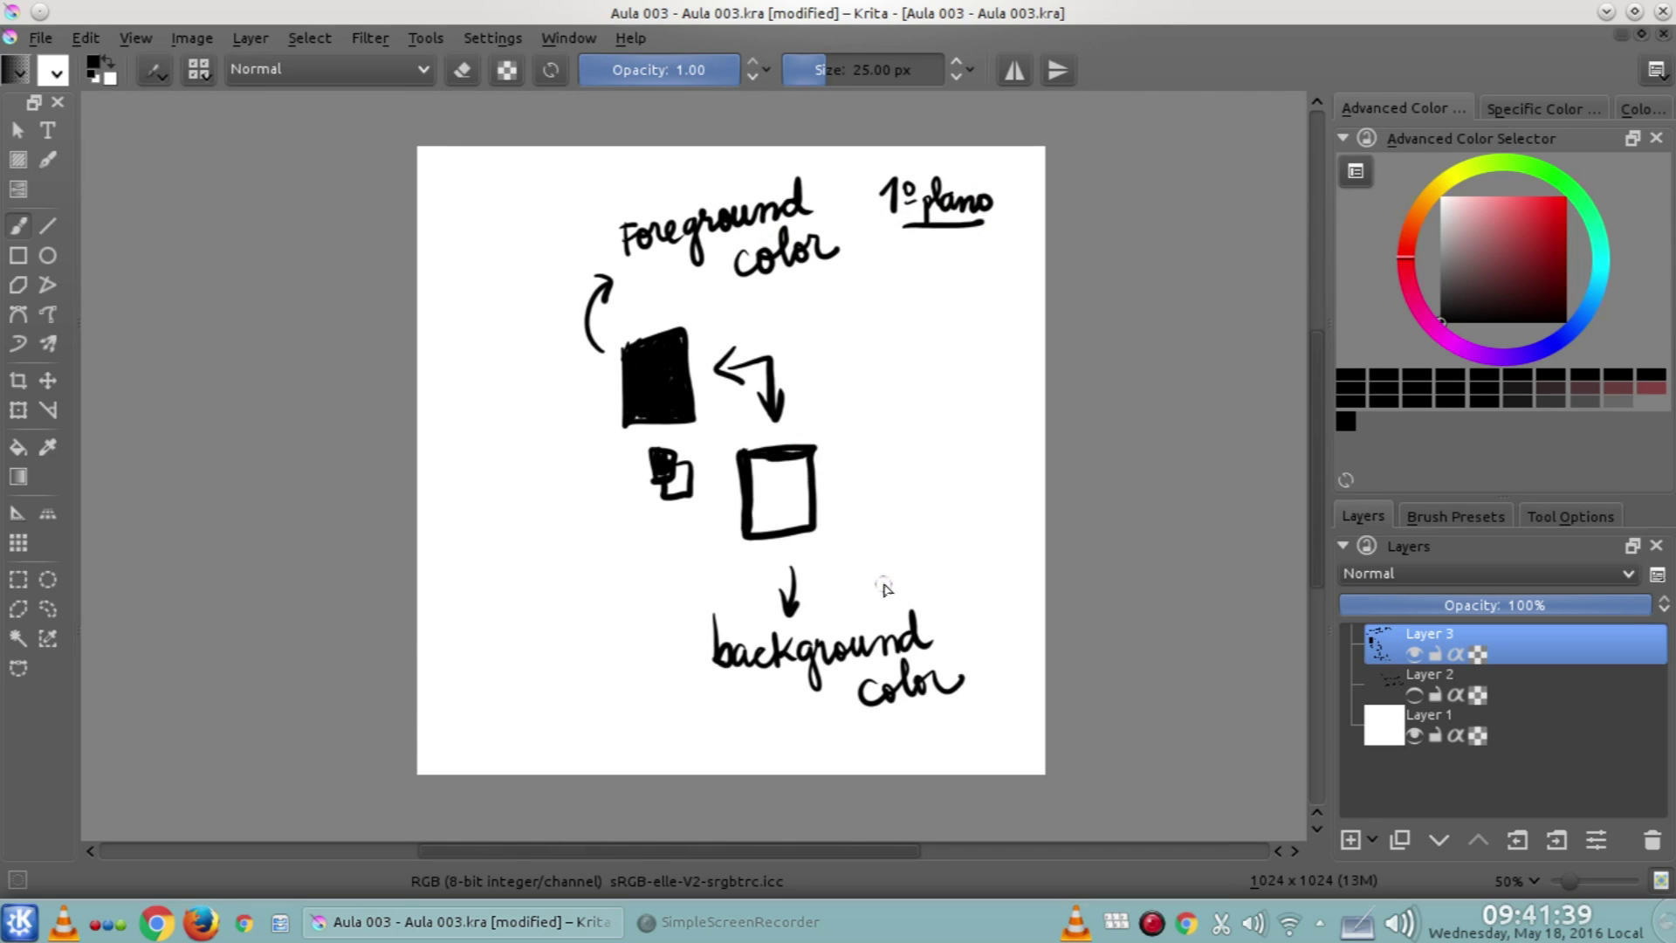
pyautogui.moveTo(875, 557); pyautogui.dragTo(934, 543)
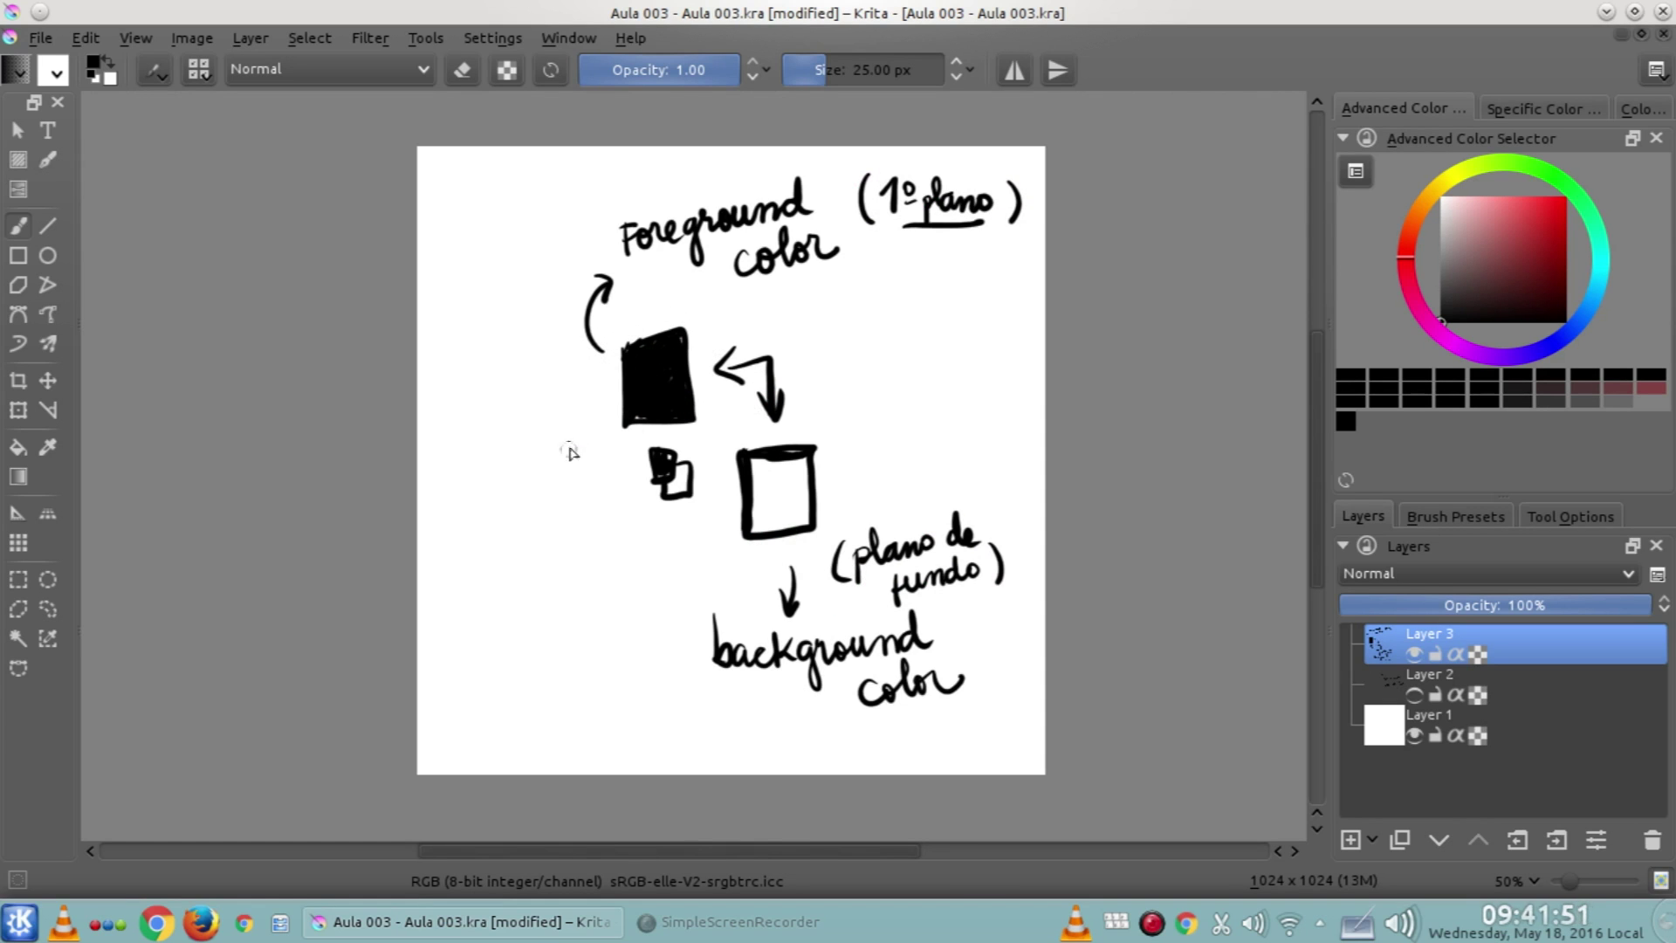
pyautogui.moveTo(524, 513); pyautogui.dragTo(558, 495)
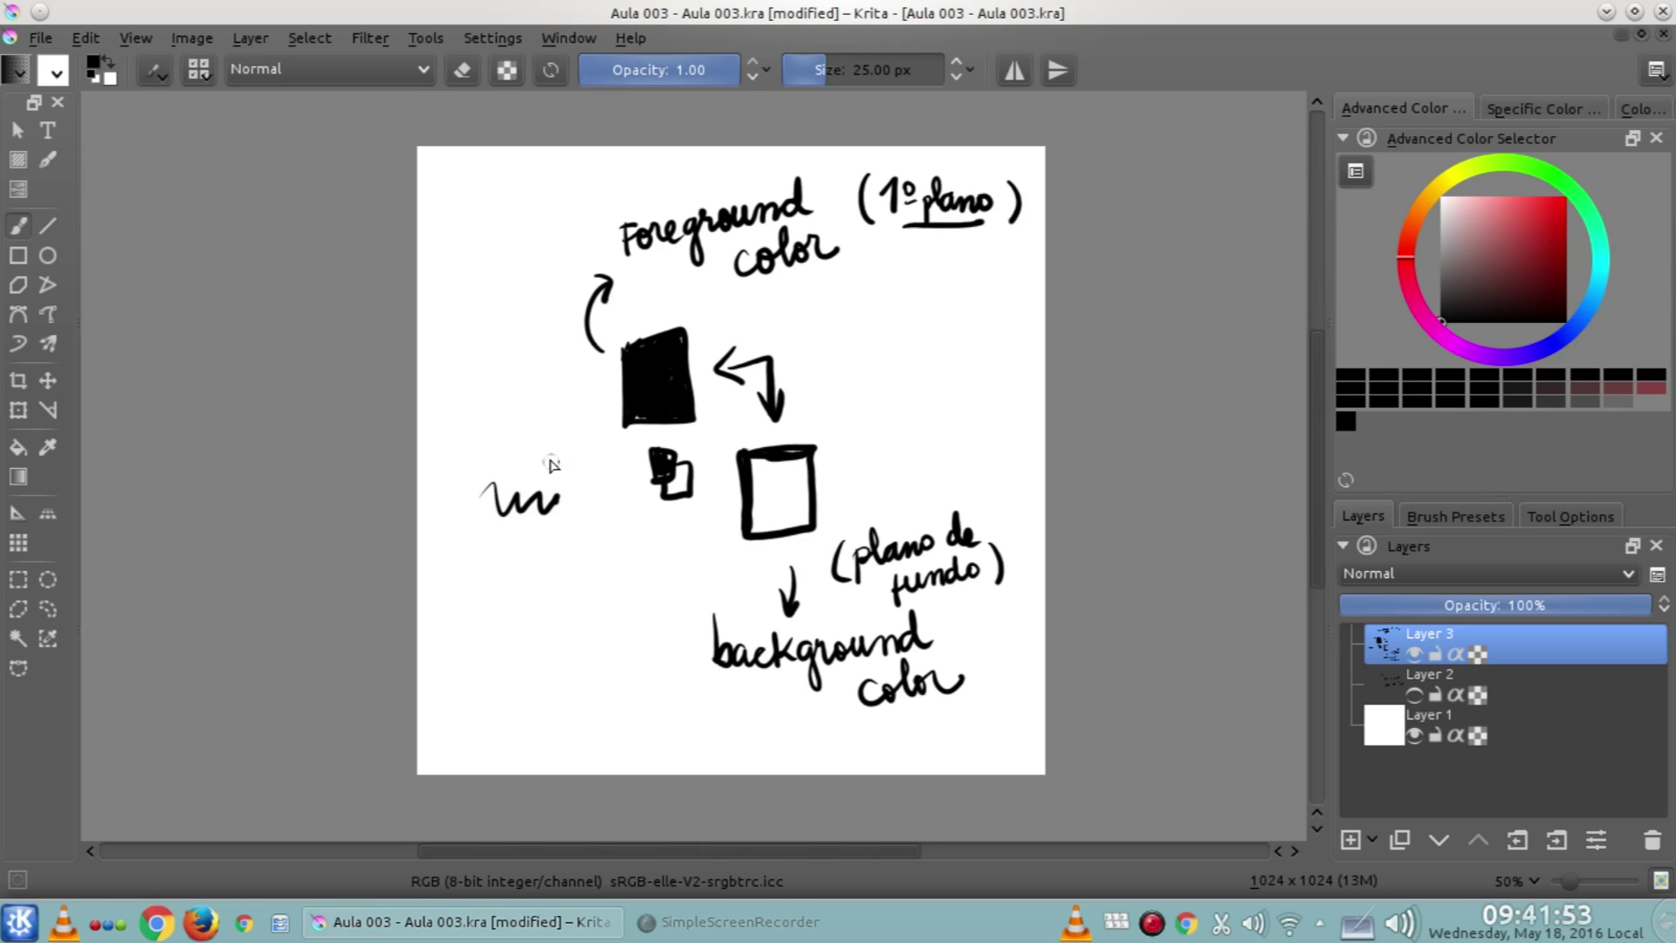
# Set the foreground colour to pure blue and draw a small squiggle under the black one
pyautogui.click(94, 66)
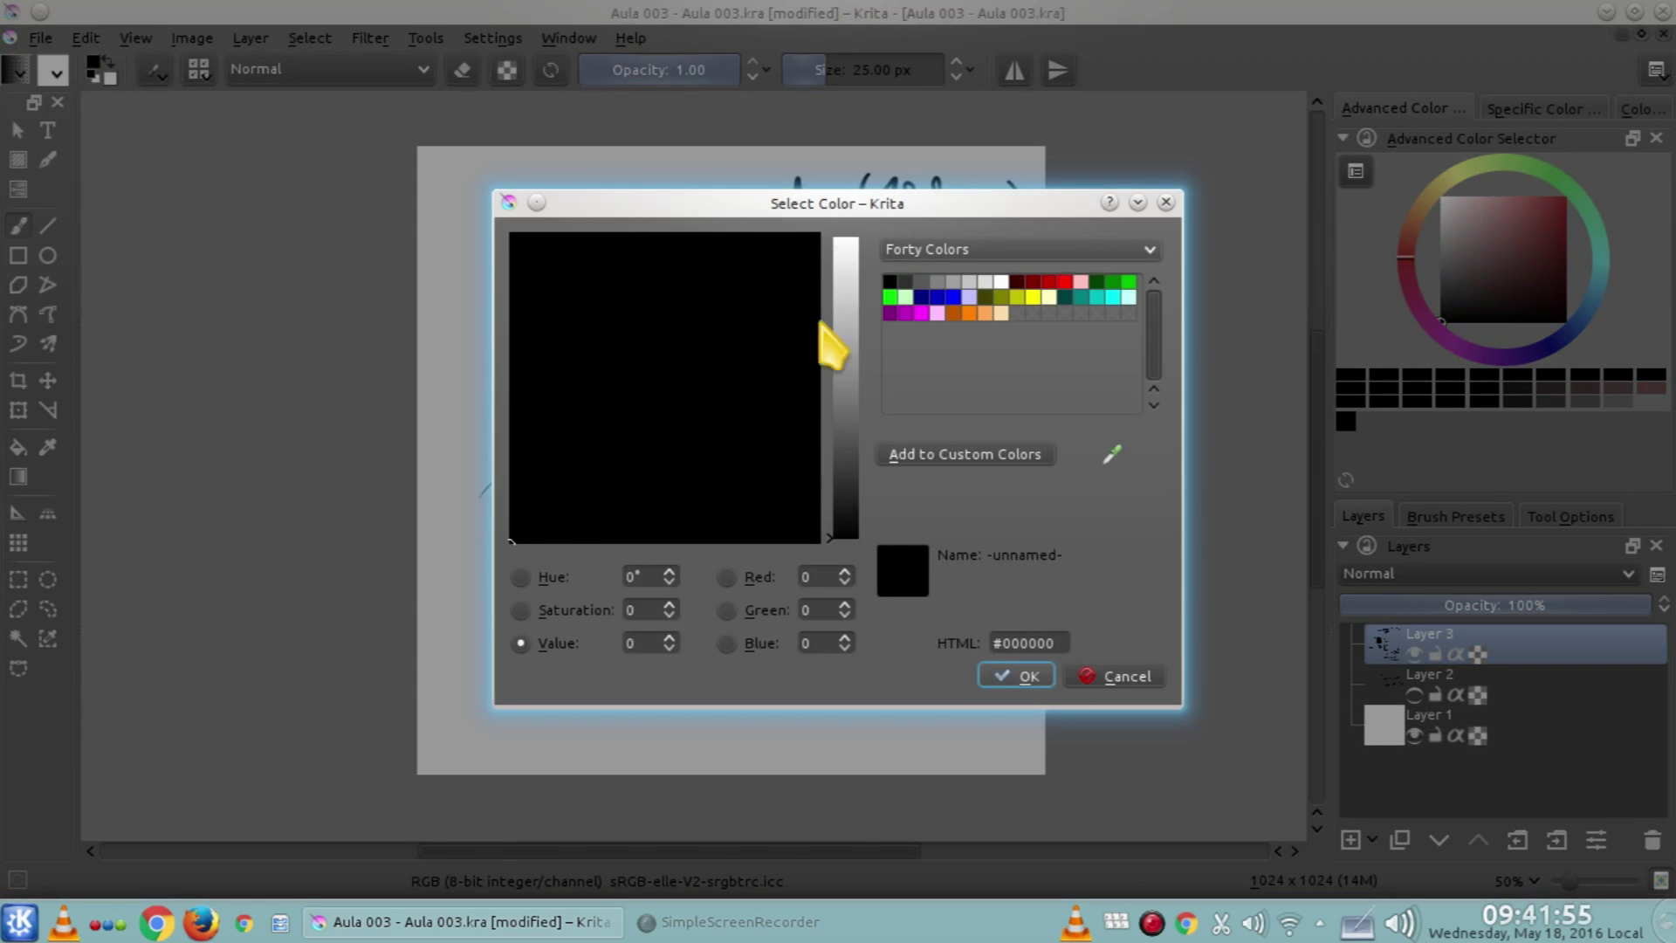
pyautogui.click(953, 298)
pyautogui.click(1026, 678)
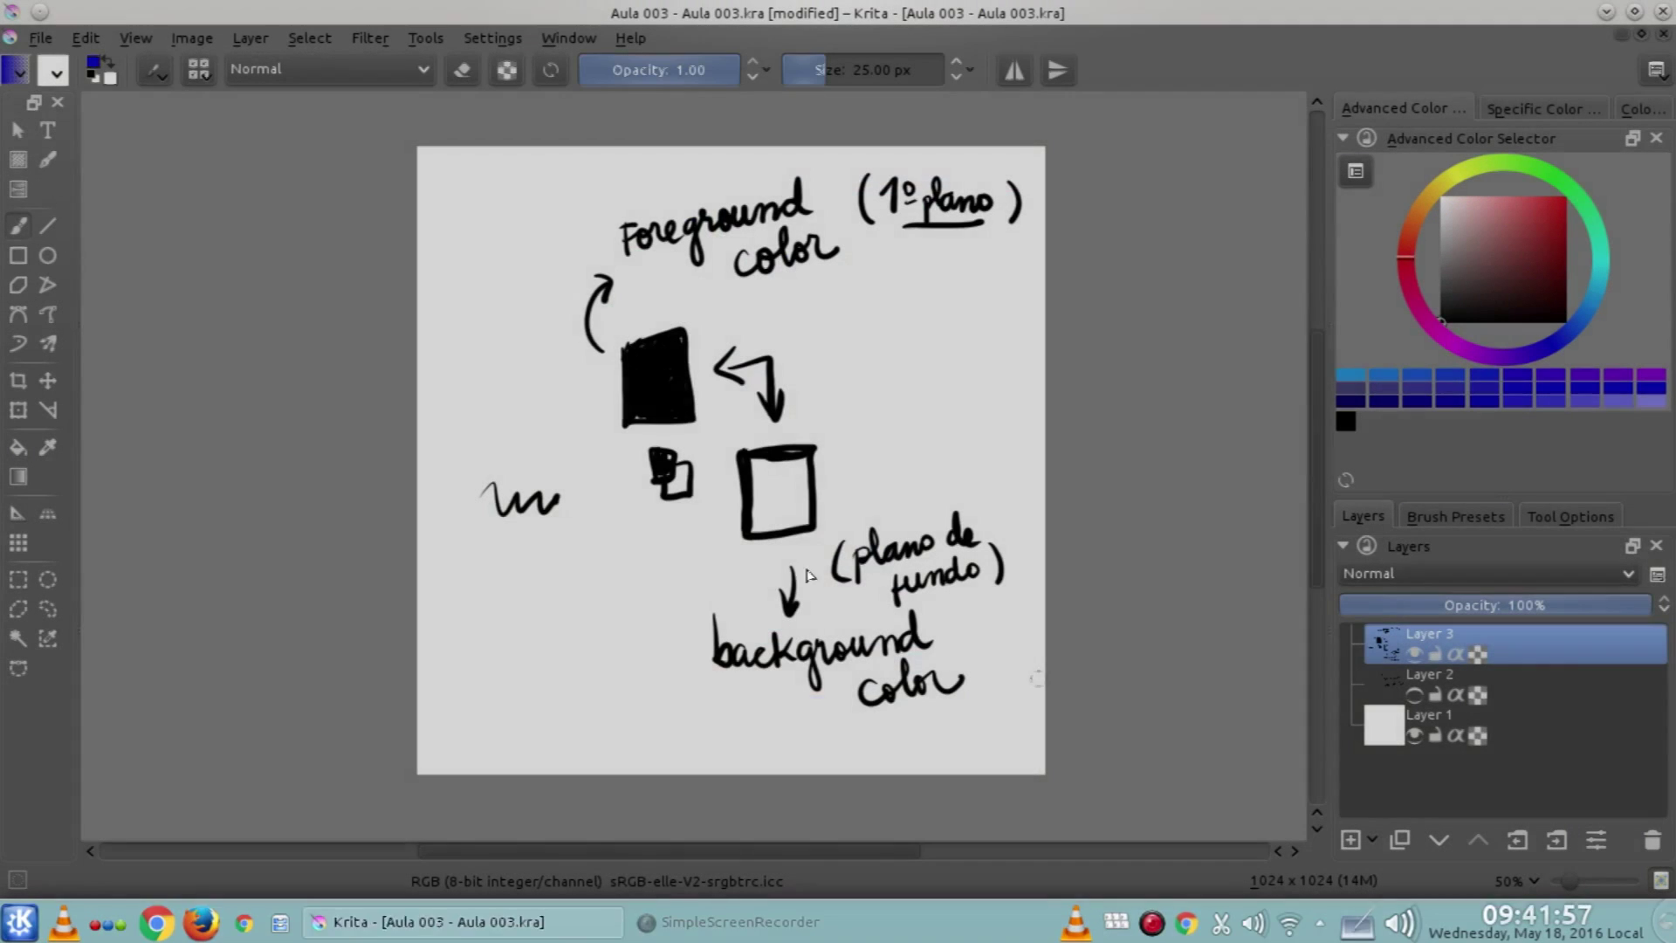
pyautogui.moveTo(545, 546); pyautogui.dragTo(566, 546)
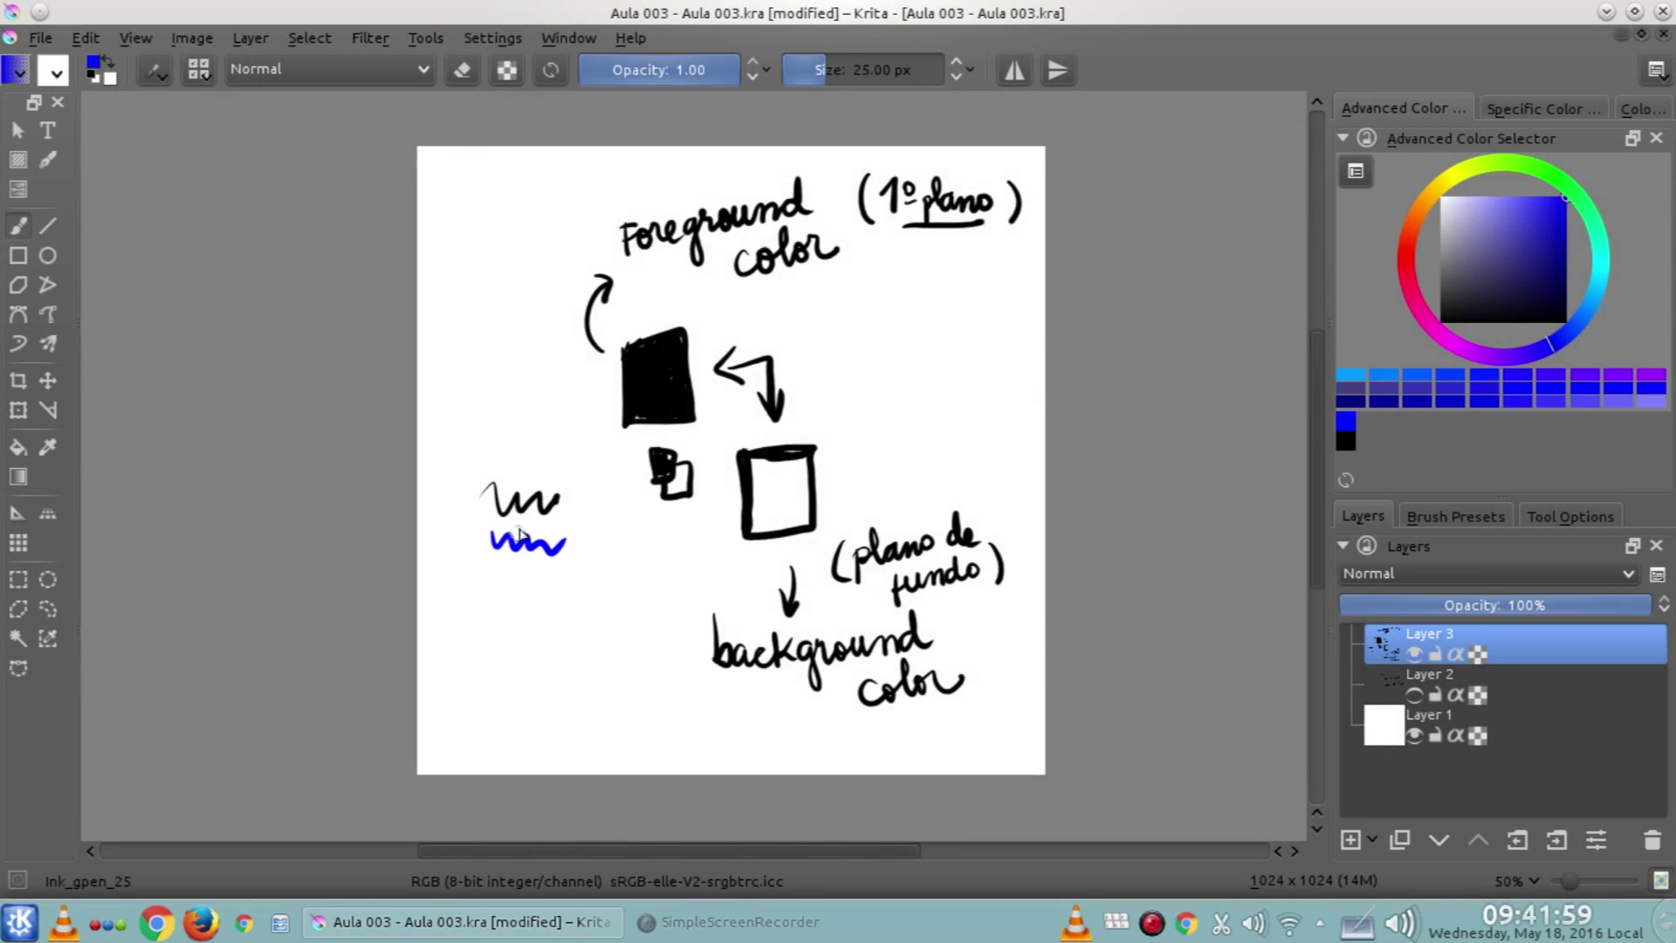
# Swap to white, paint over parts of the scribbles, and undo the strokes on the rectangle
pyautogui.press('x')
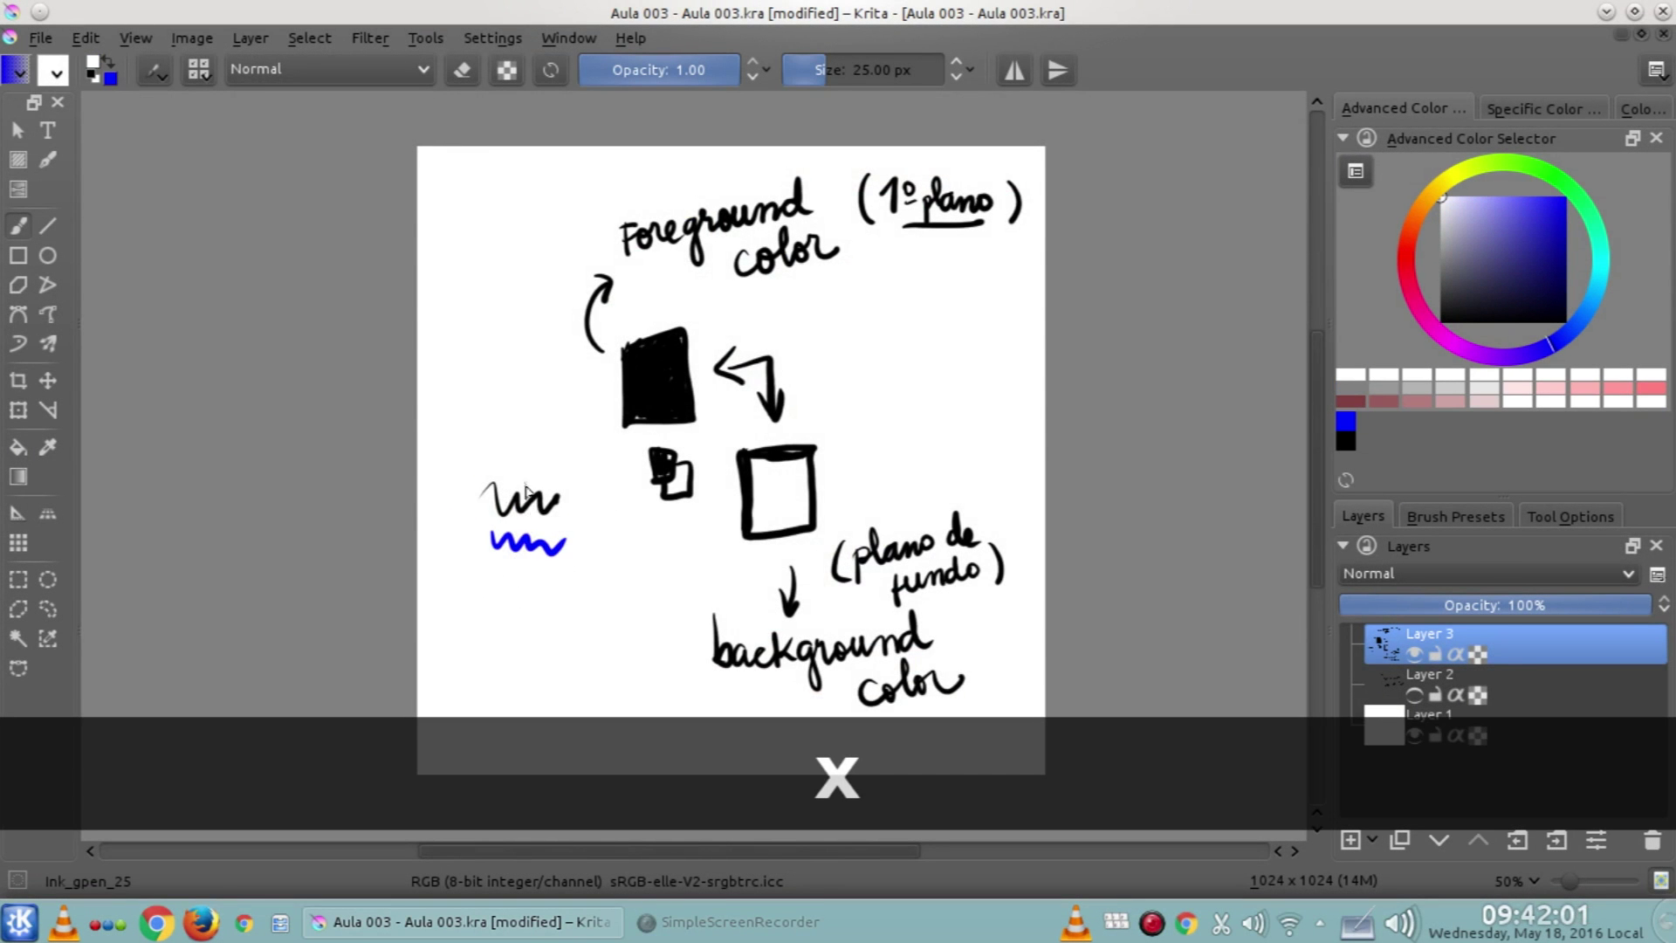
pyautogui.moveTo(524, 543); pyautogui.dragTo(550, 498)
pyautogui.moveTo(636, 393)
pyautogui.mouseDown()
pyautogui.moveTo(653, 377)
pyautogui.moveTo(642, 403)
pyautogui.mouseUp()
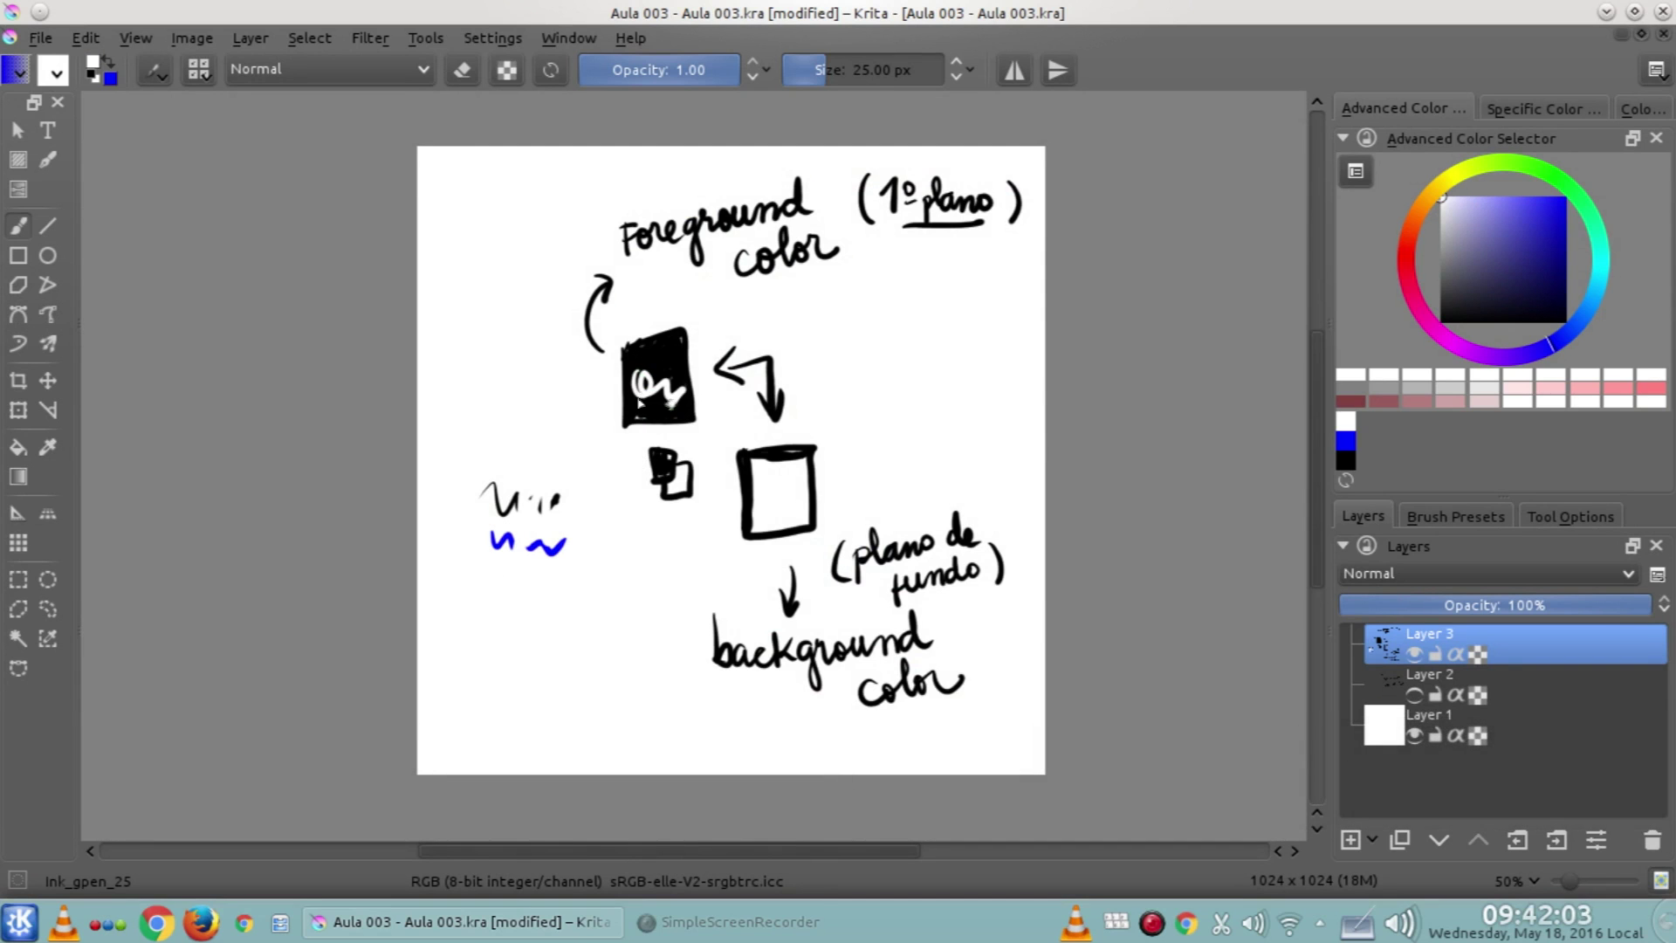
pyautogui.hotkey('ctrl', 'z')
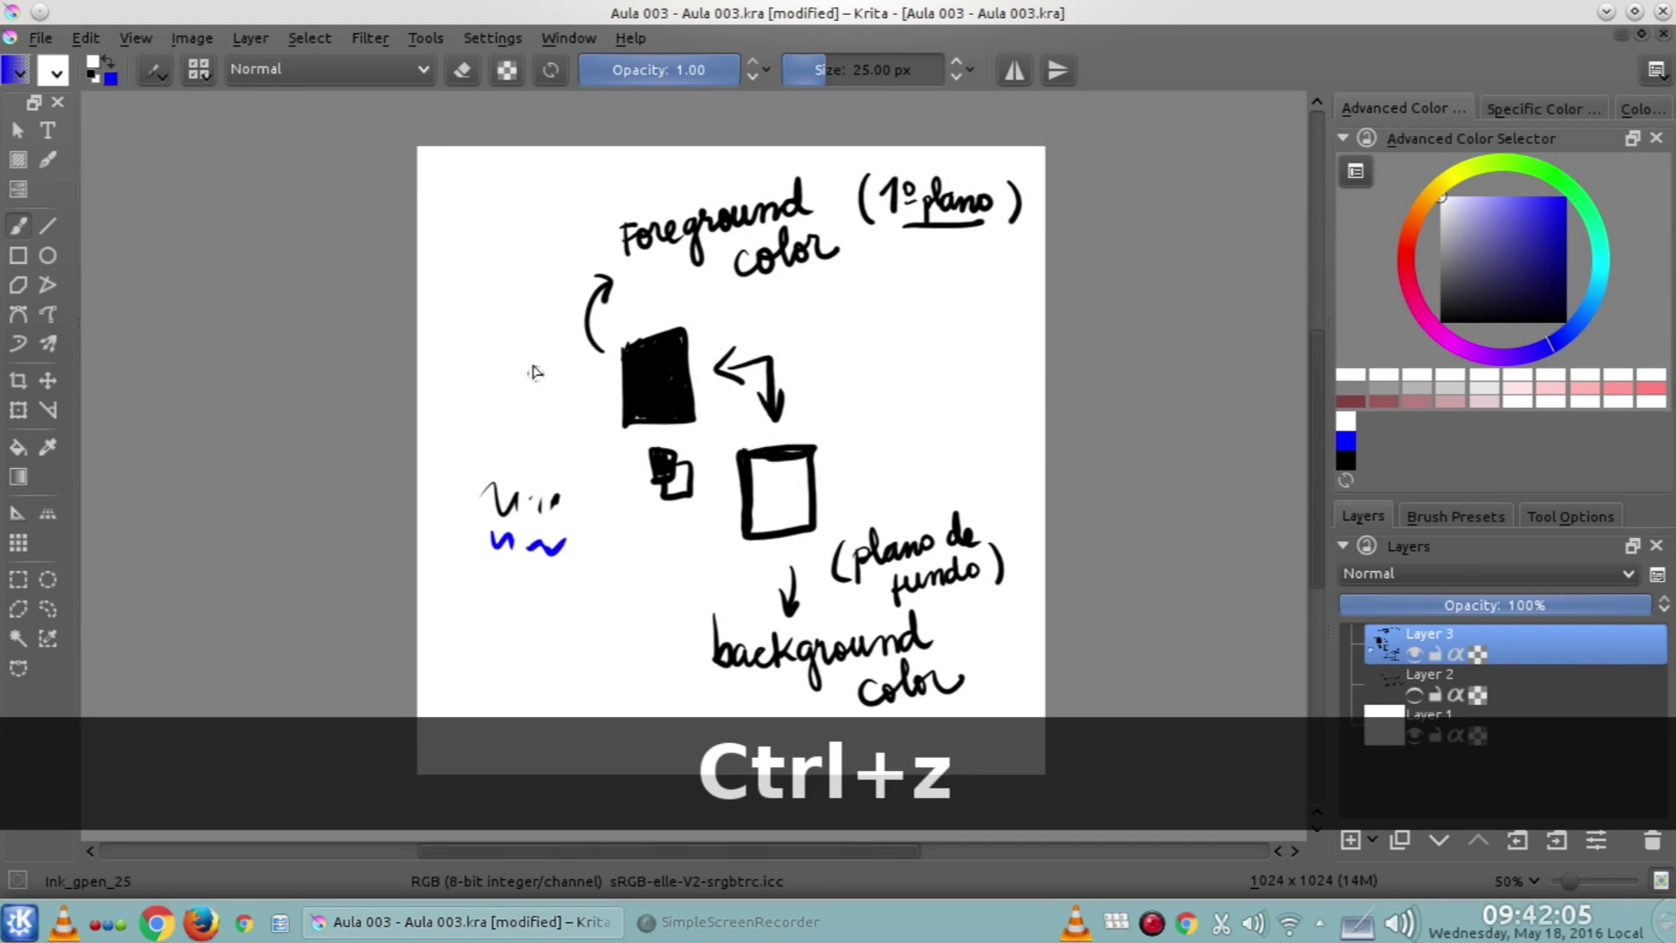
# Reset the colours to black and white and hide Layer 3's drawing
pyautogui.click(92, 77)
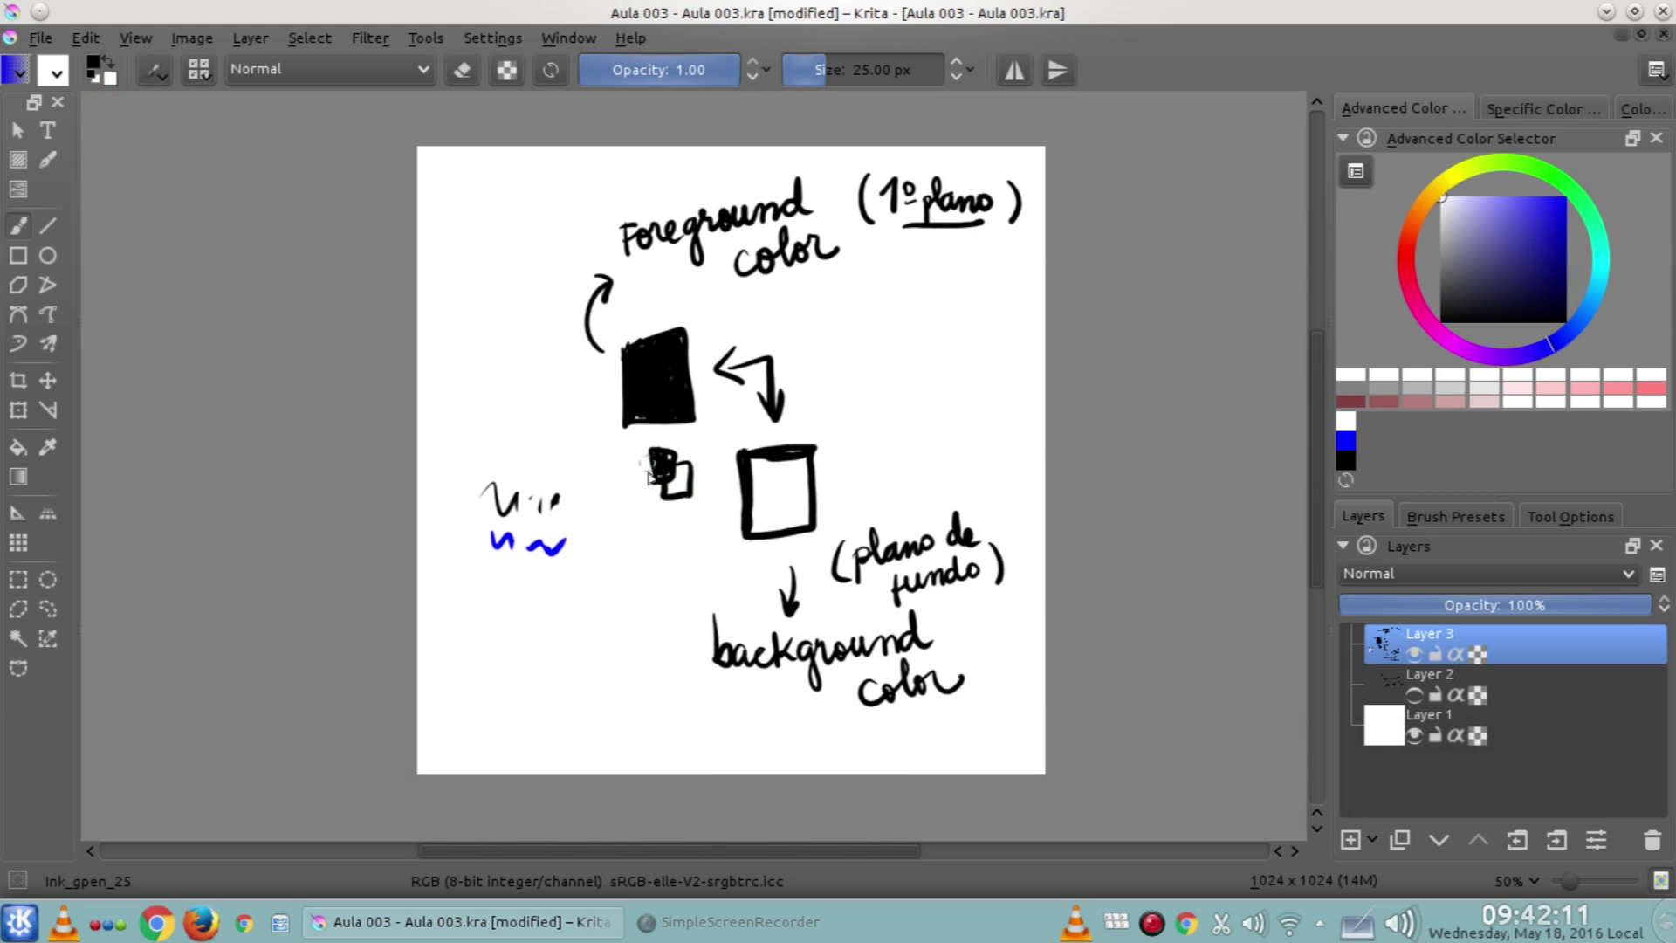
pyautogui.click(91, 77)
pyautogui.click(1475, 403)
pyautogui.click(1414, 654)
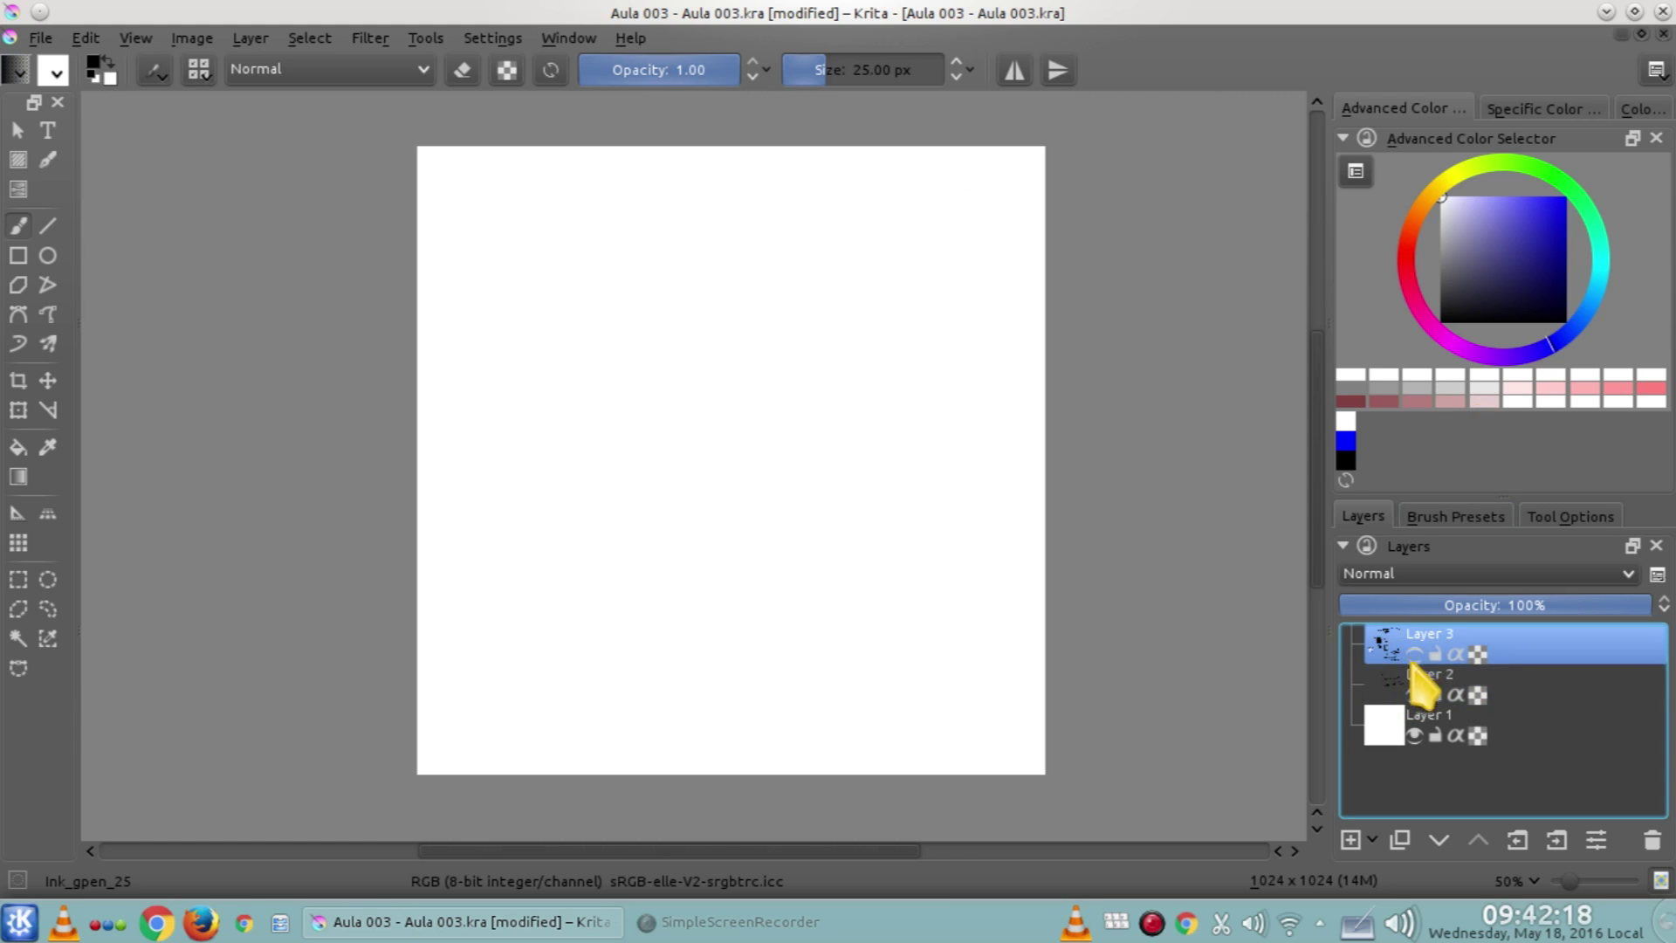
# Add an empty Layer 4 on top and open the settings for the 25 px ink_gpen_25 brush
pyautogui.click(1351, 840)
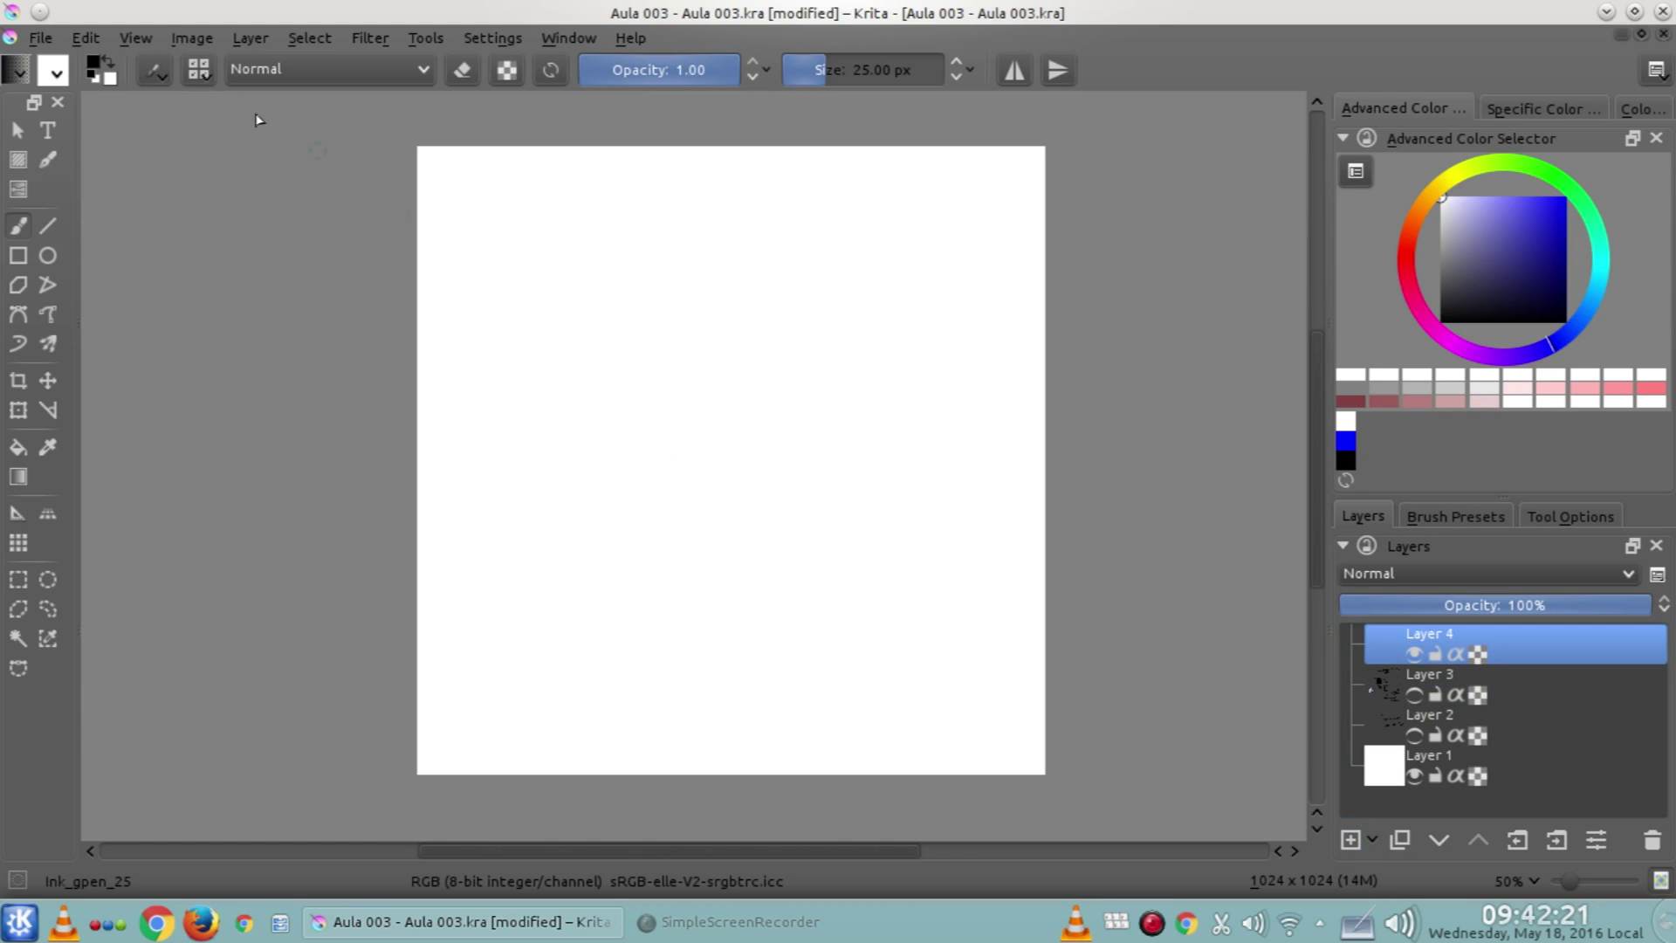
pyautogui.click(157, 71)
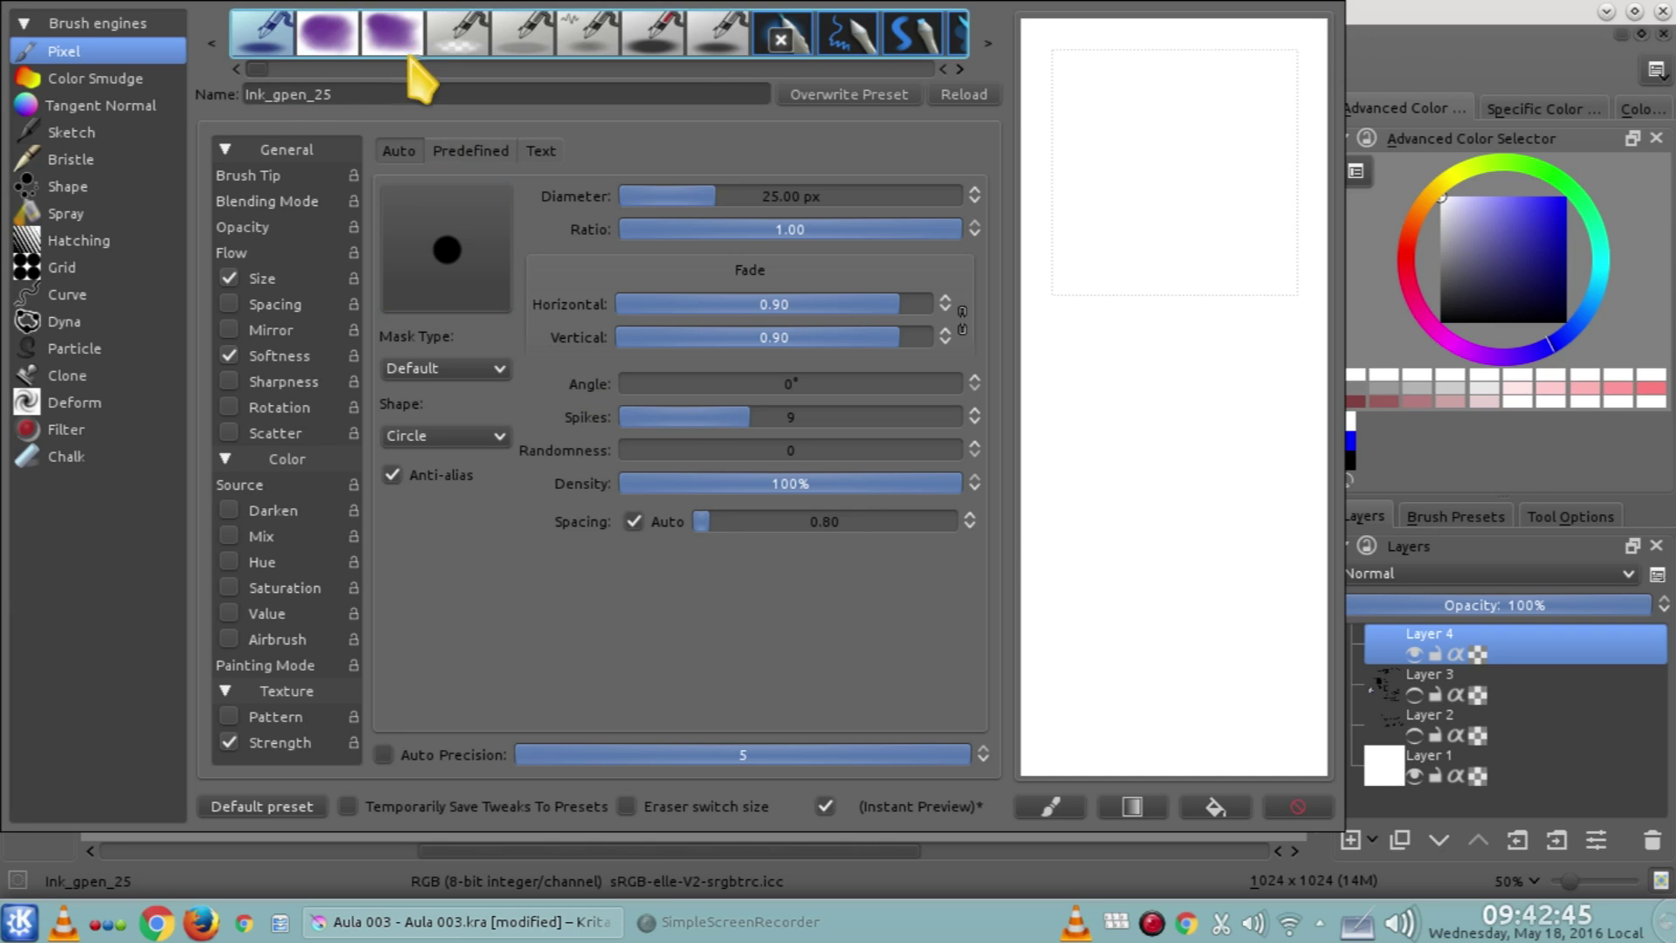
pyautogui.moveTo(260, 71)
pyautogui.mouseDown()
pyautogui.moveTo(741, 84)
pyautogui.moveTo(257, 68)
pyautogui.mouseUp()
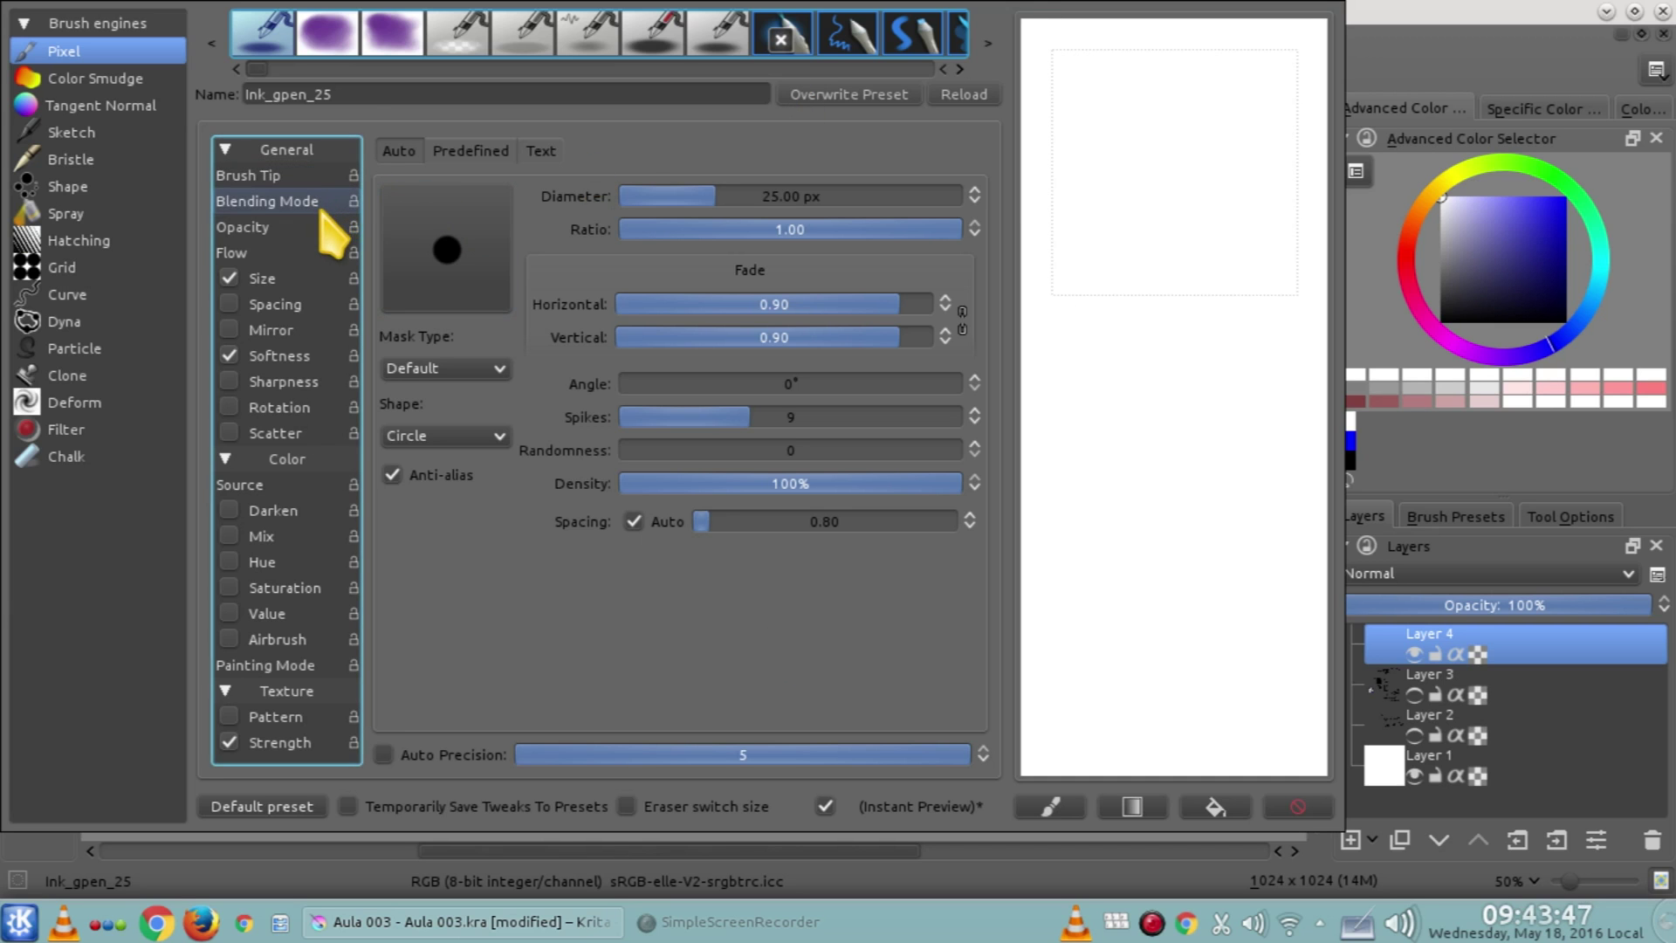
# Choose the predefined graceful_lace_22 tip at 292 px, test it, clear the scratchpad, and close the editor
pyautogui.click(459, 162)
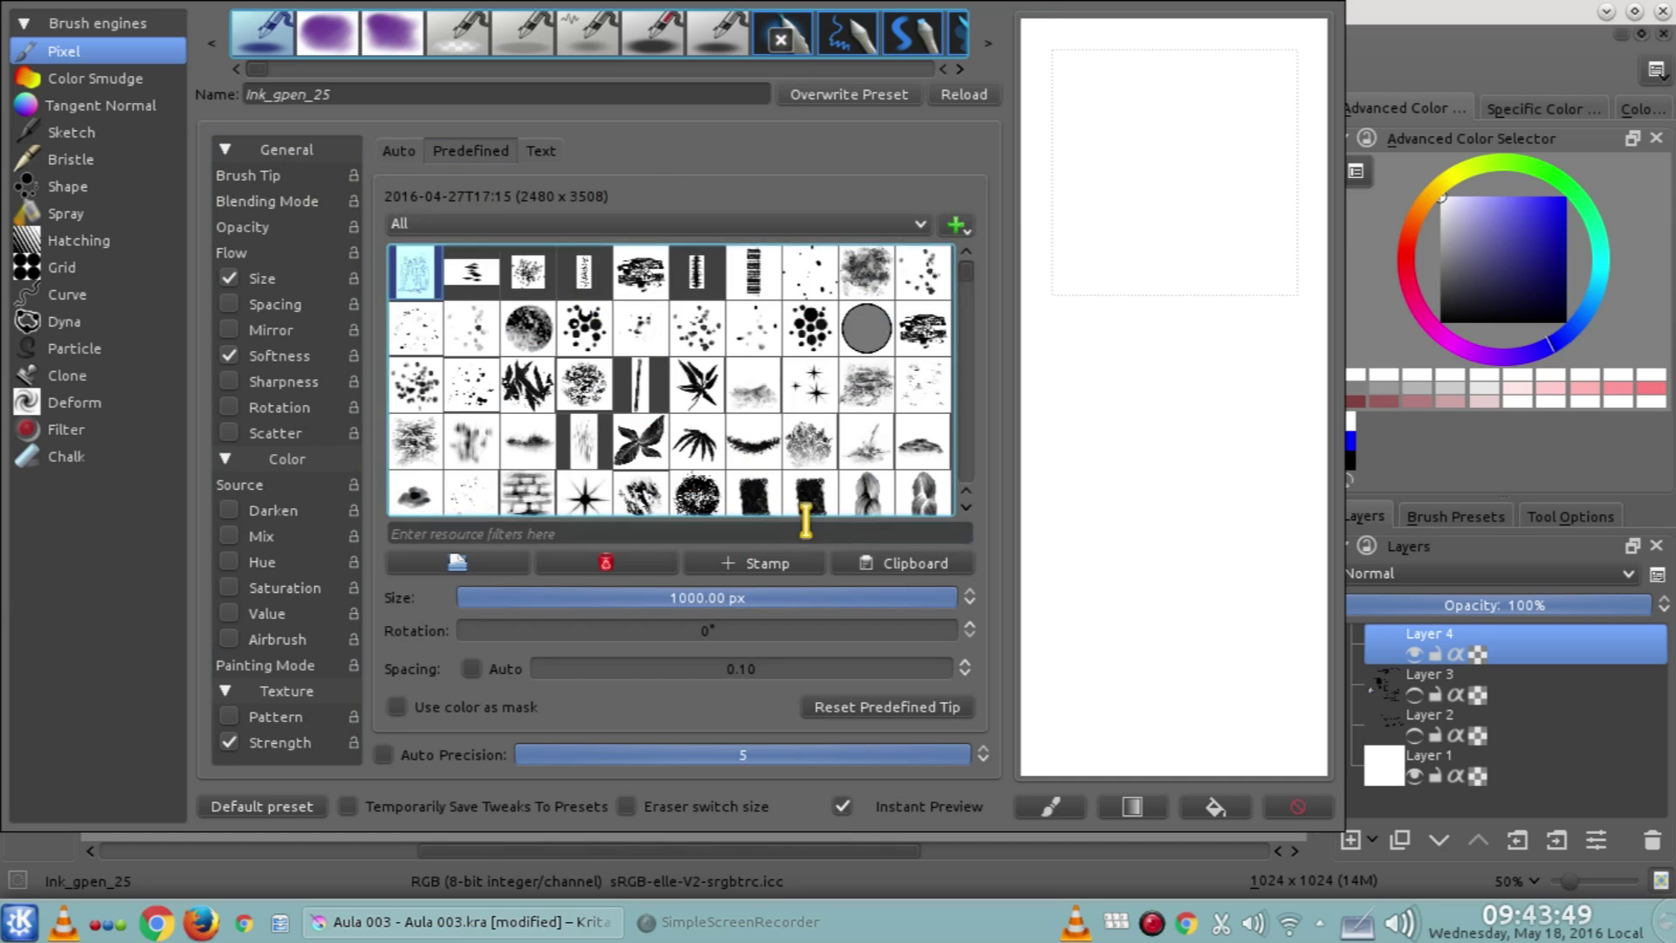
pyautogui.moveTo(967, 272); pyautogui.dragTo(967, 285)
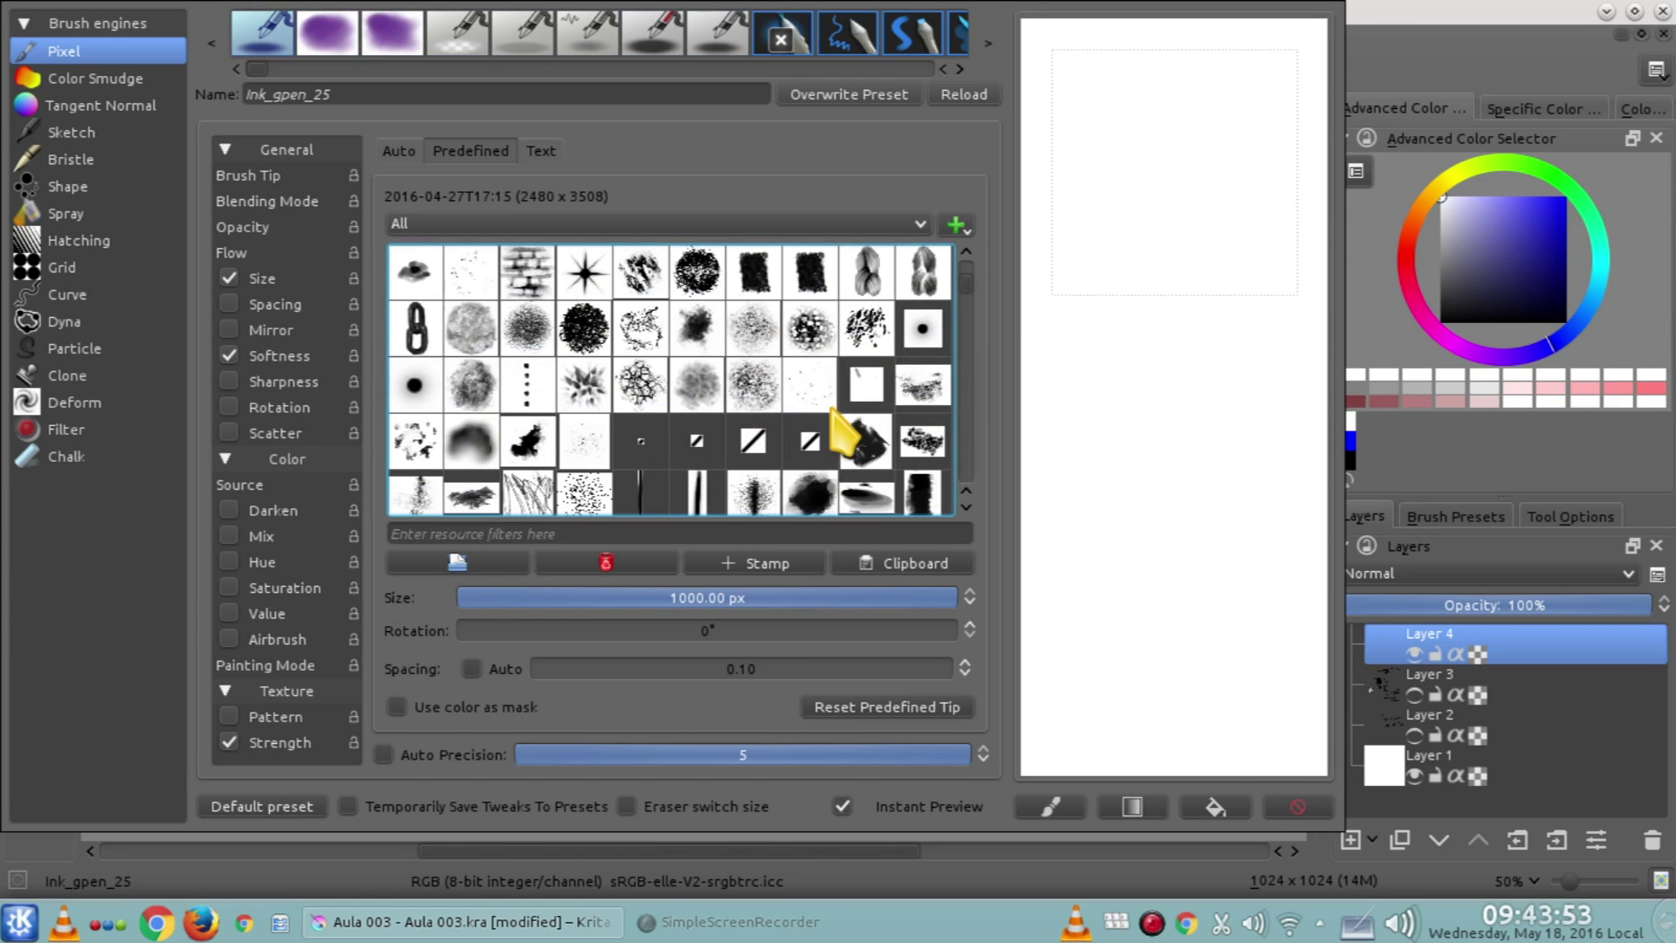
pyautogui.moveTo(962, 288)
pyautogui.mouseDown()
pyautogui.moveTo(961, 450)
pyautogui.moveTo(954, 365)
pyautogui.moveTo(963, 379)
pyautogui.mouseUp()
pyautogui.click(811, 384)
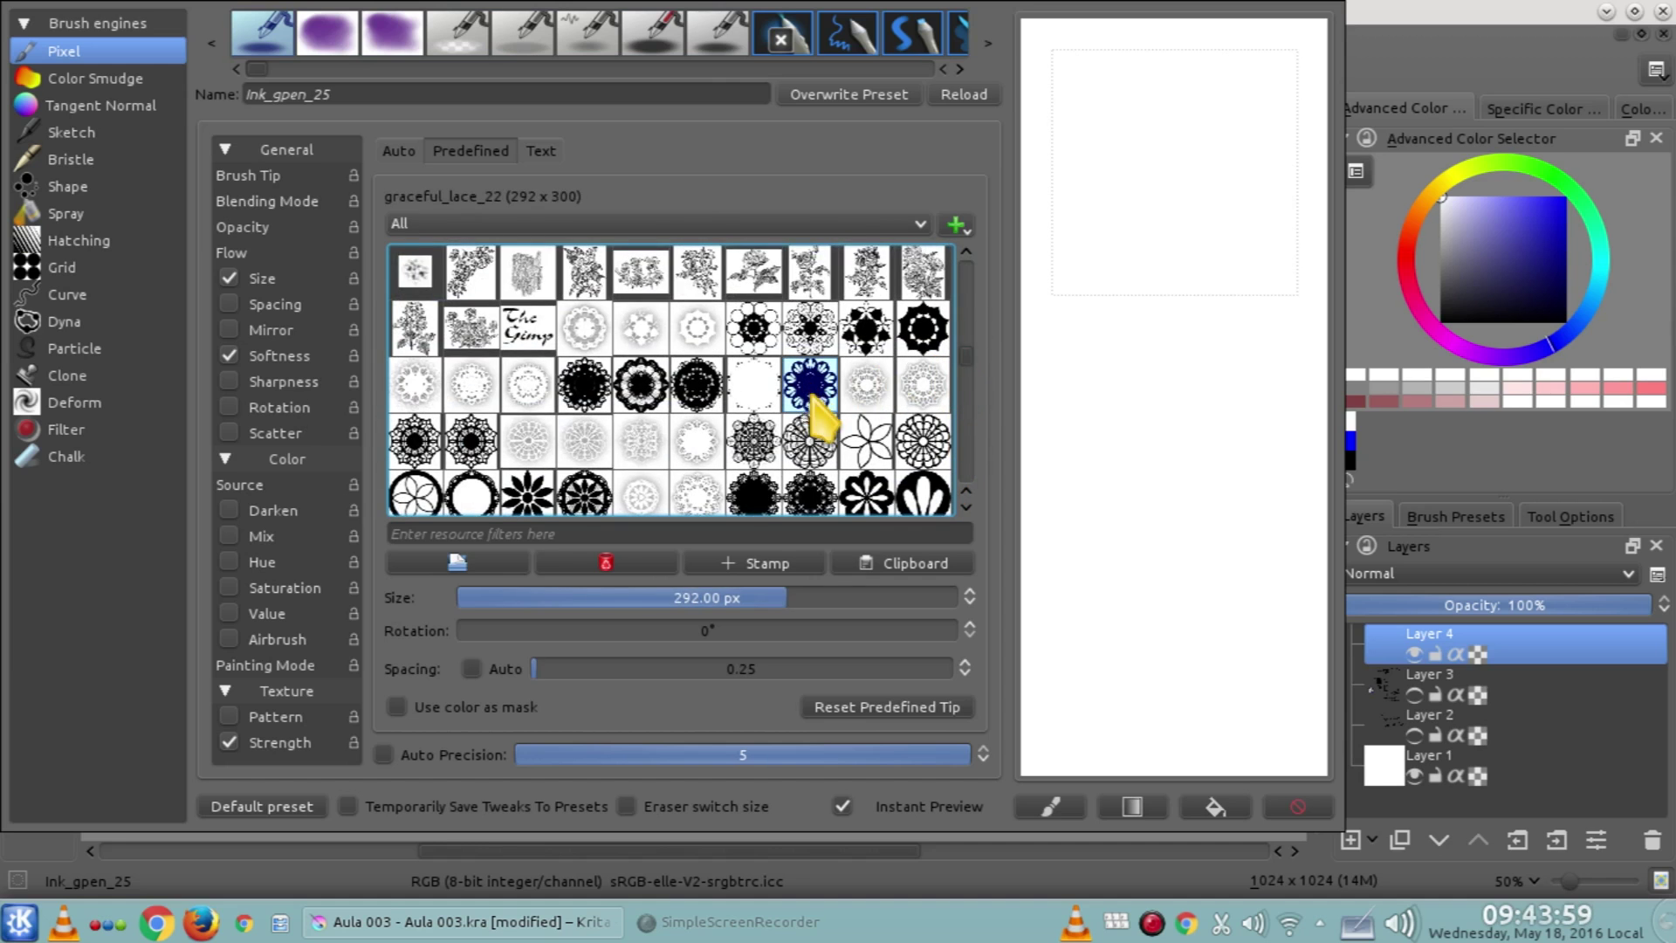
pyautogui.click(1174, 264)
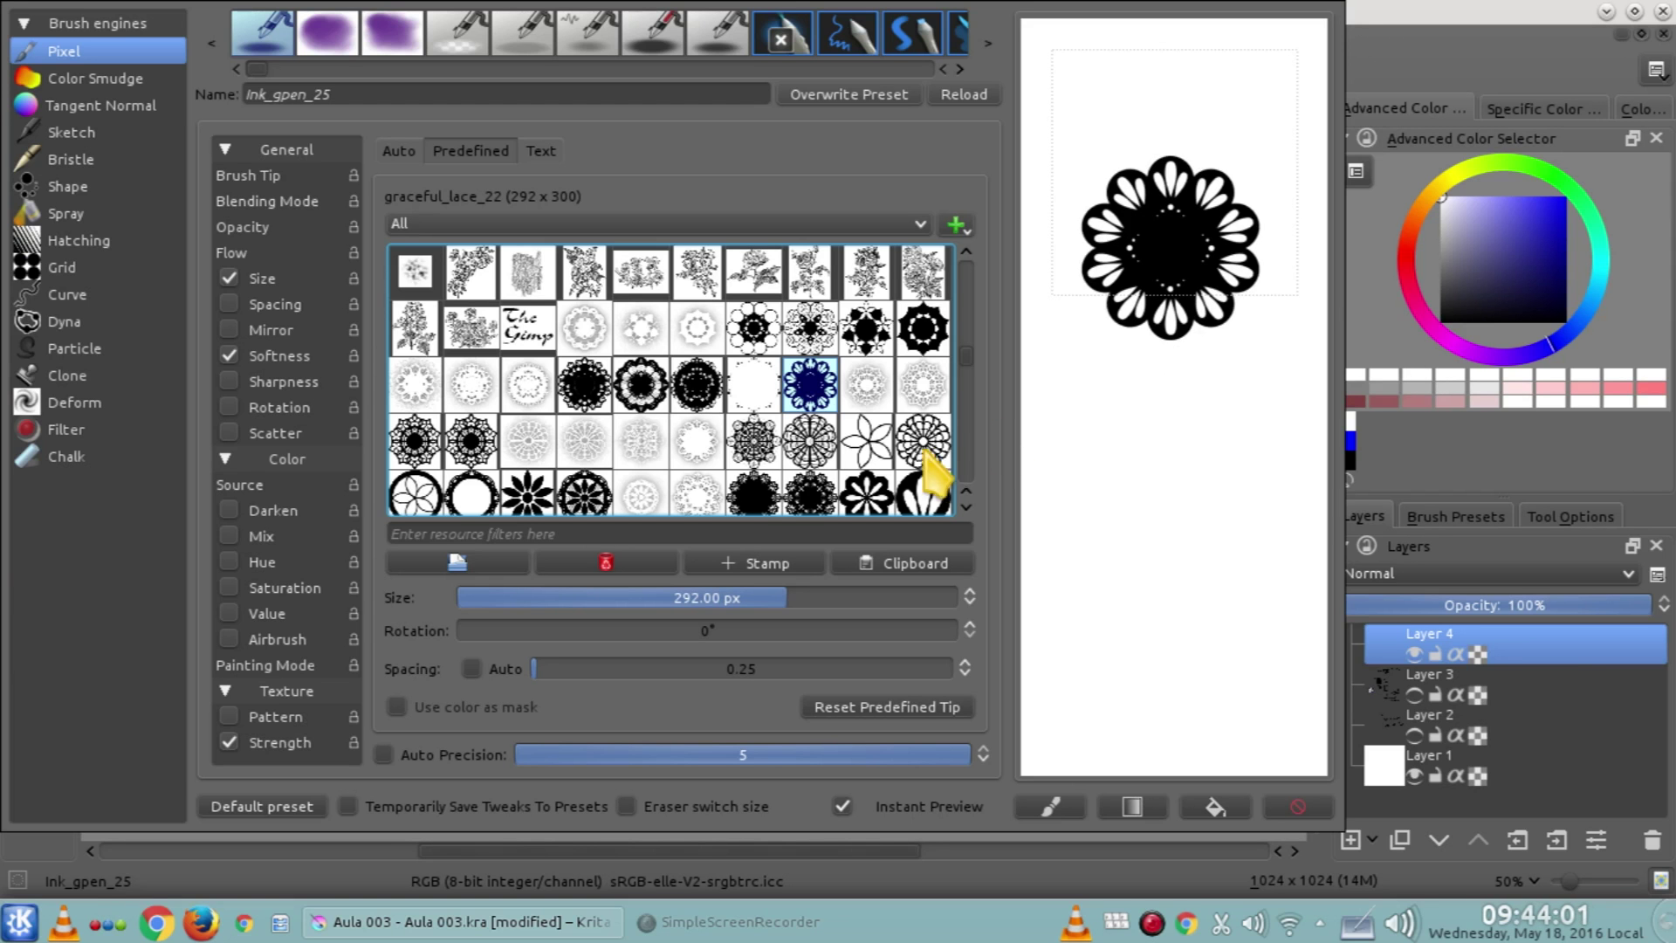
pyautogui.moveTo(967, 358)
pyautogui.mouseDown()
pyautogui.moveTo(968, 484)
pyautogui.moveTo(968, 434)
pyautogui.mouseUp()
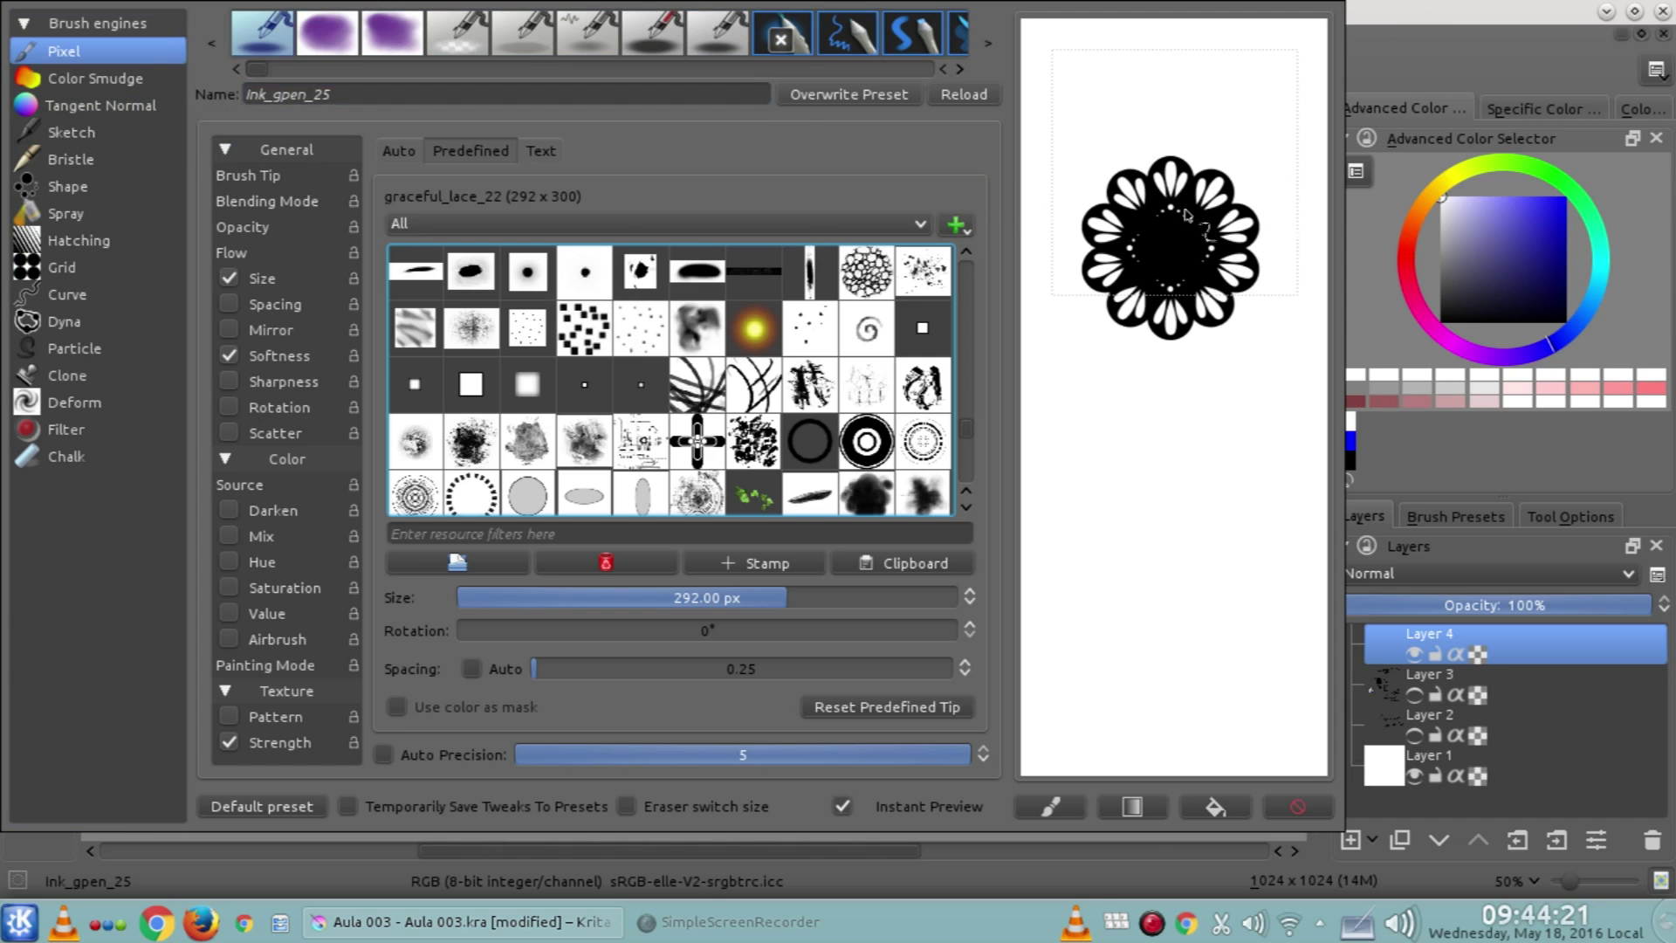
pyautogui.click(1298, 806)
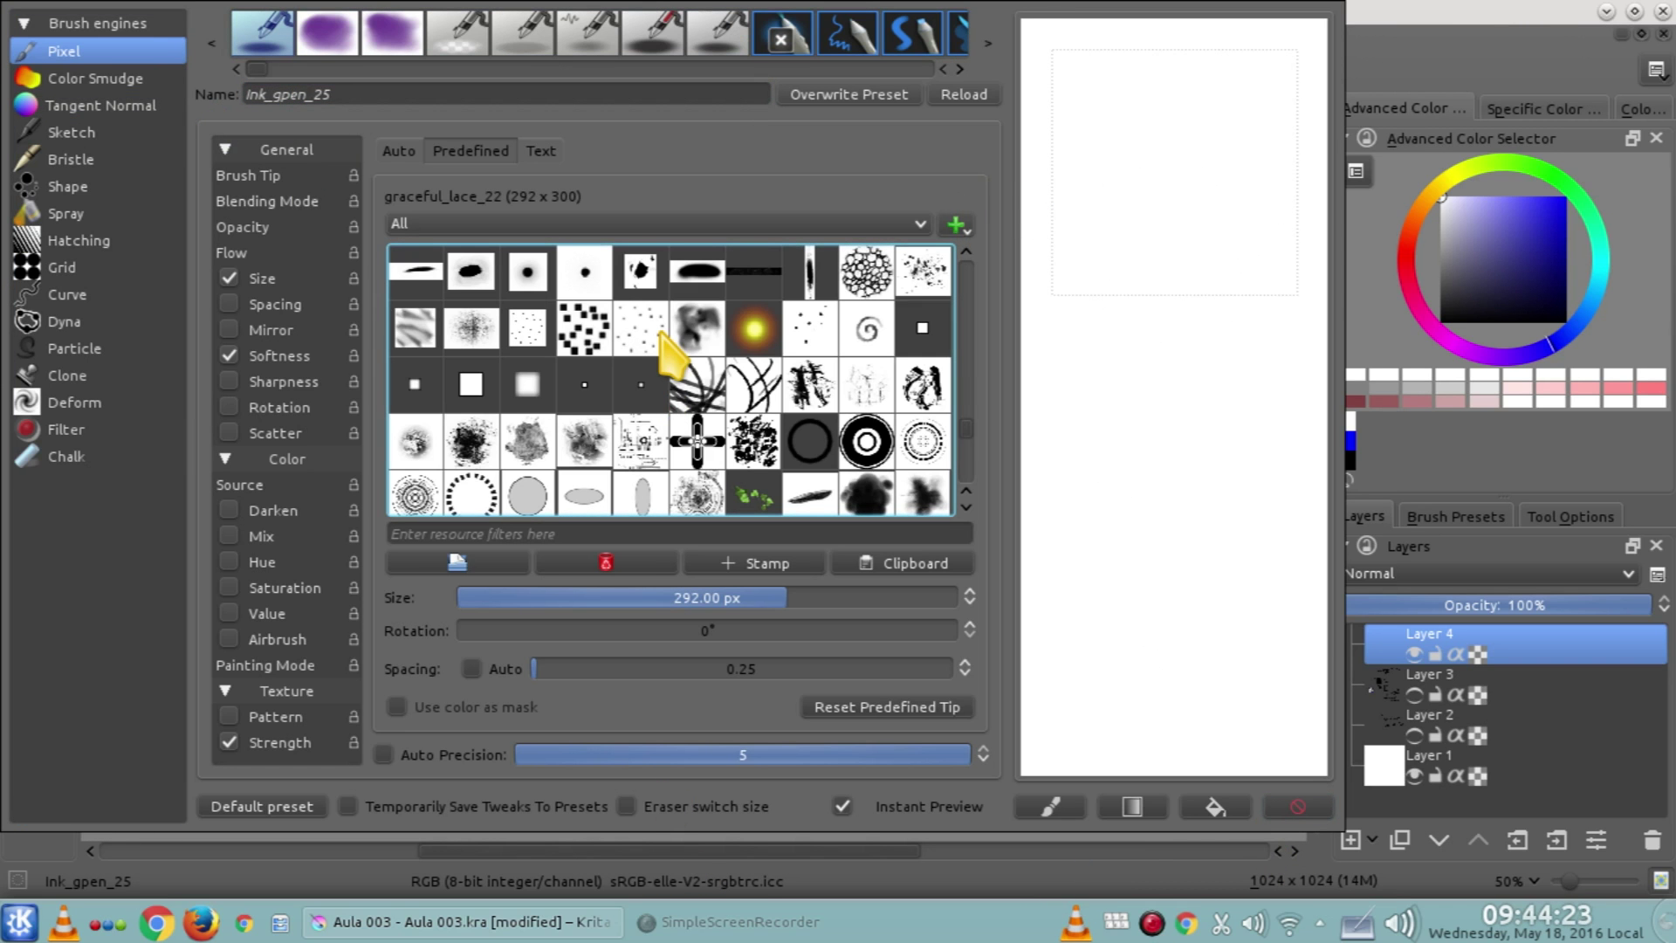
pyautogui.click(1460, 26)
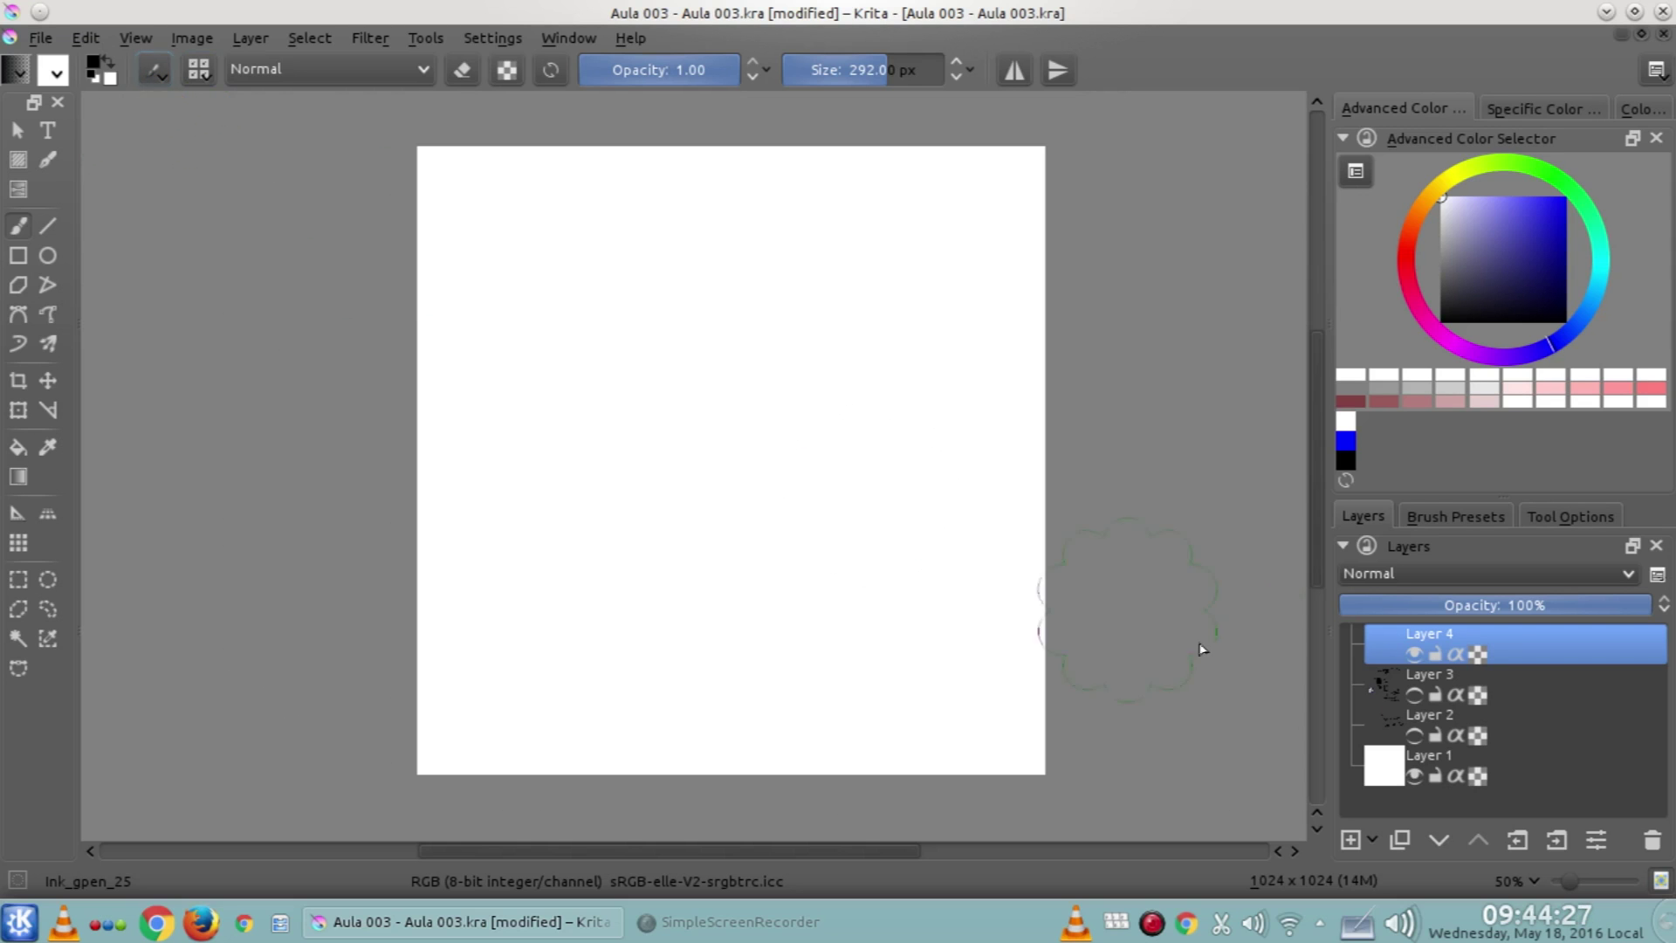
# Select the 10 px ink_gpen_10 preset, review its settings, and show the favourite presets list
pyautogui.click(1456, 517)
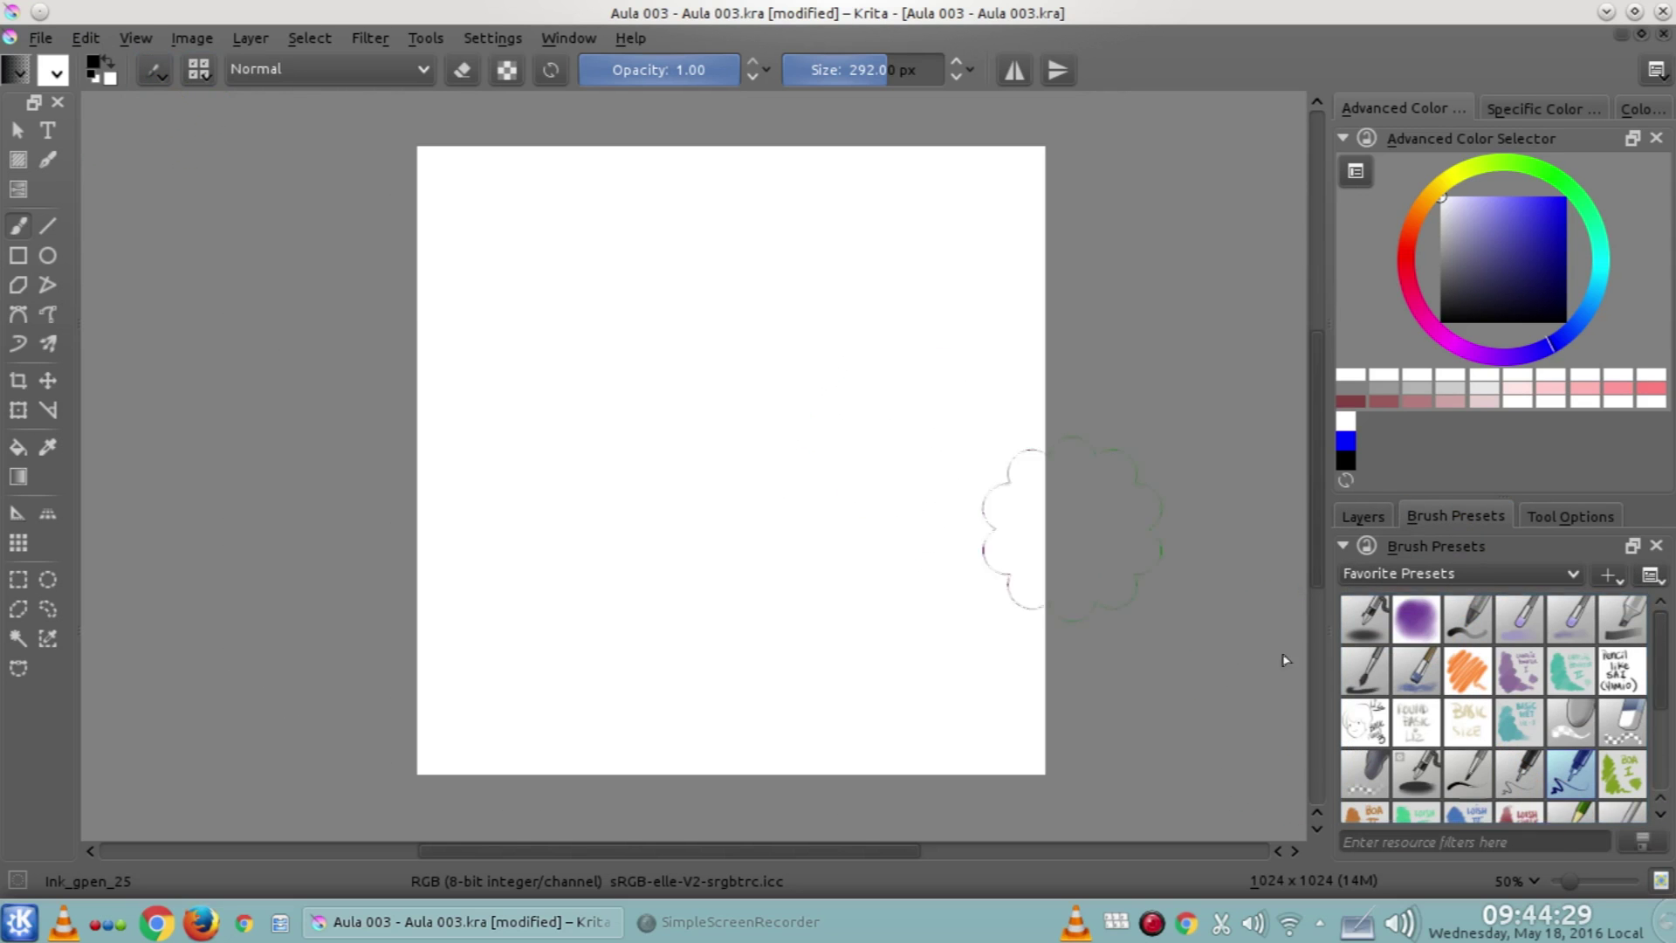
pyautogui.click(1523, 777)
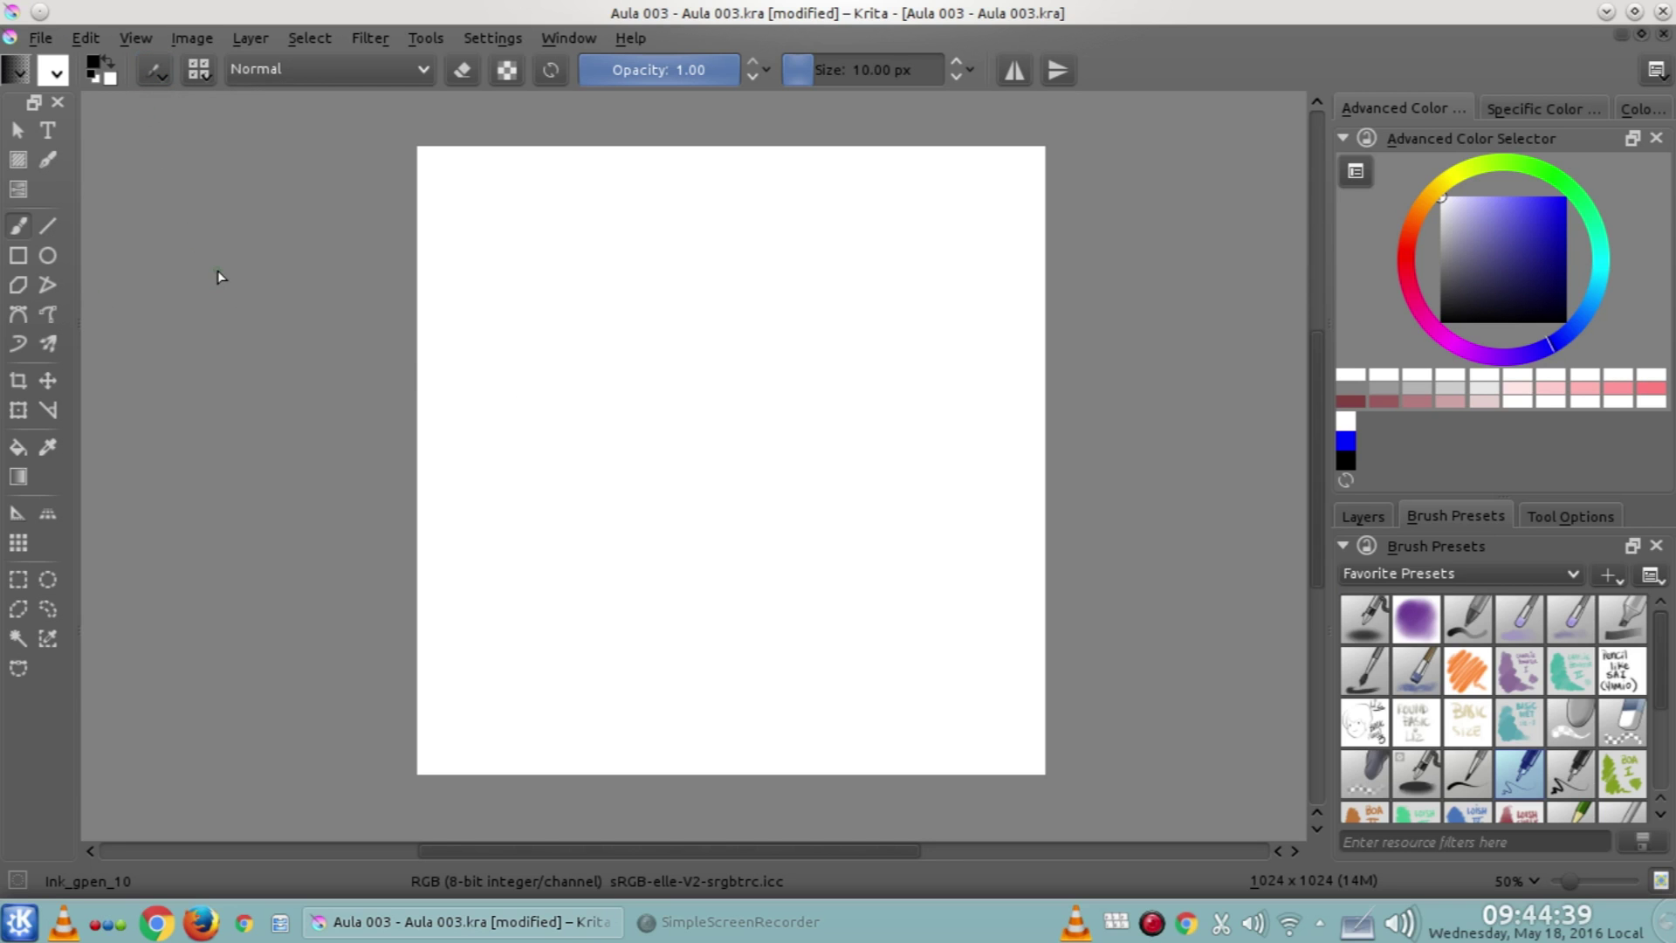
pyautogui.press('F5')
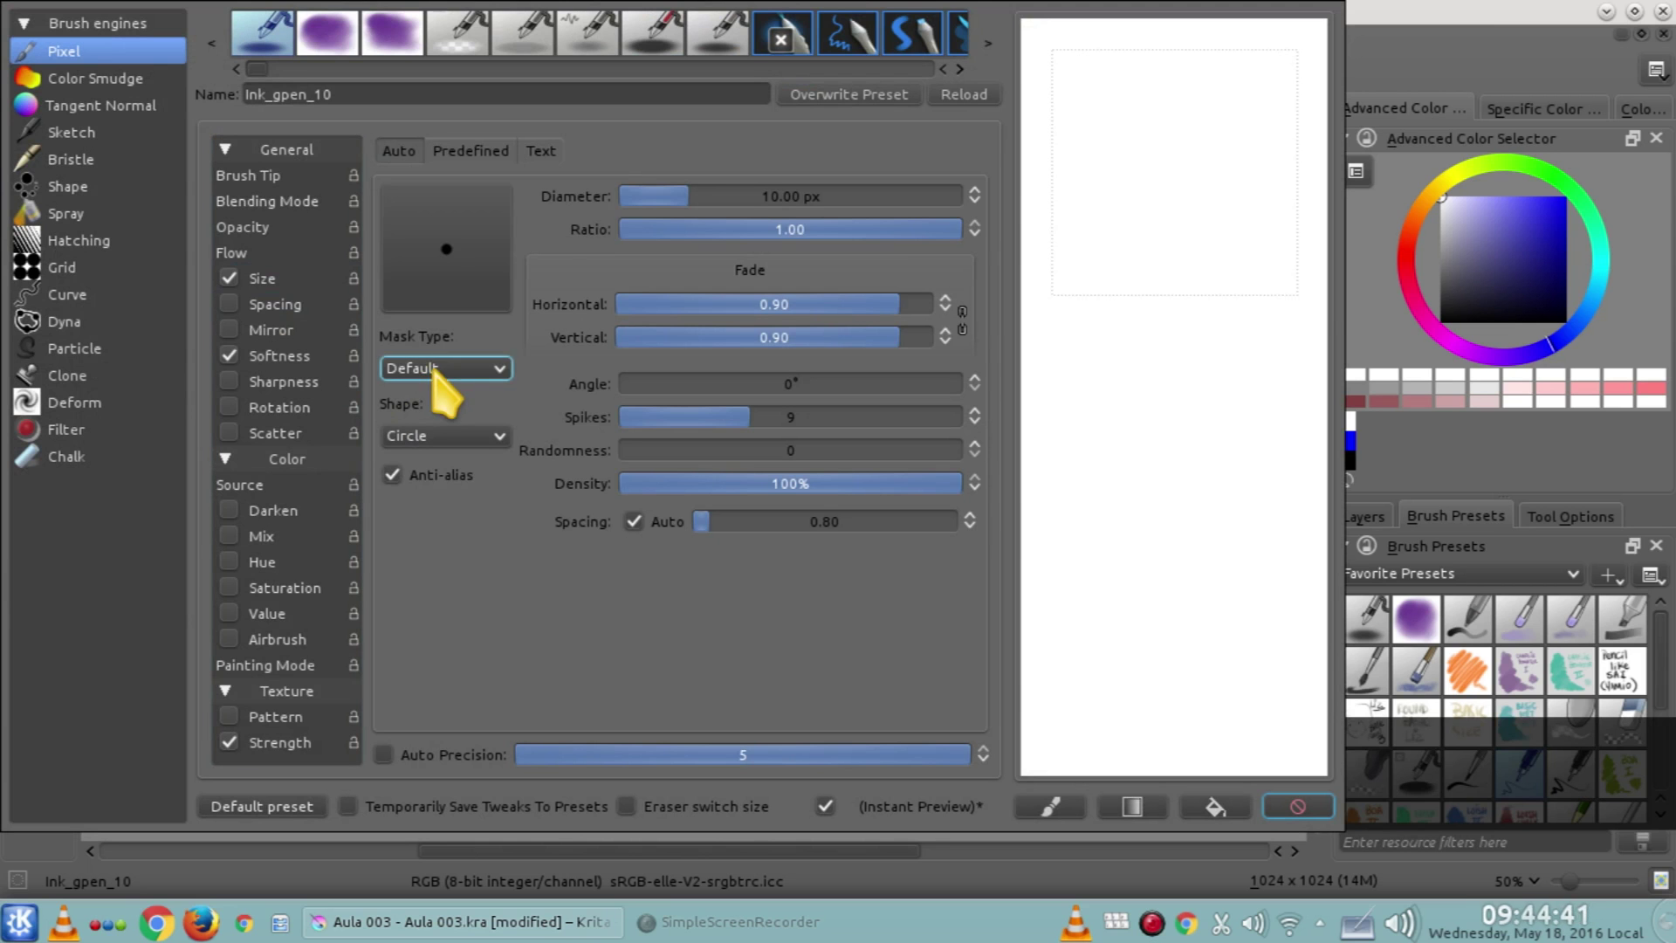
pyautogui.click(1508, 32)
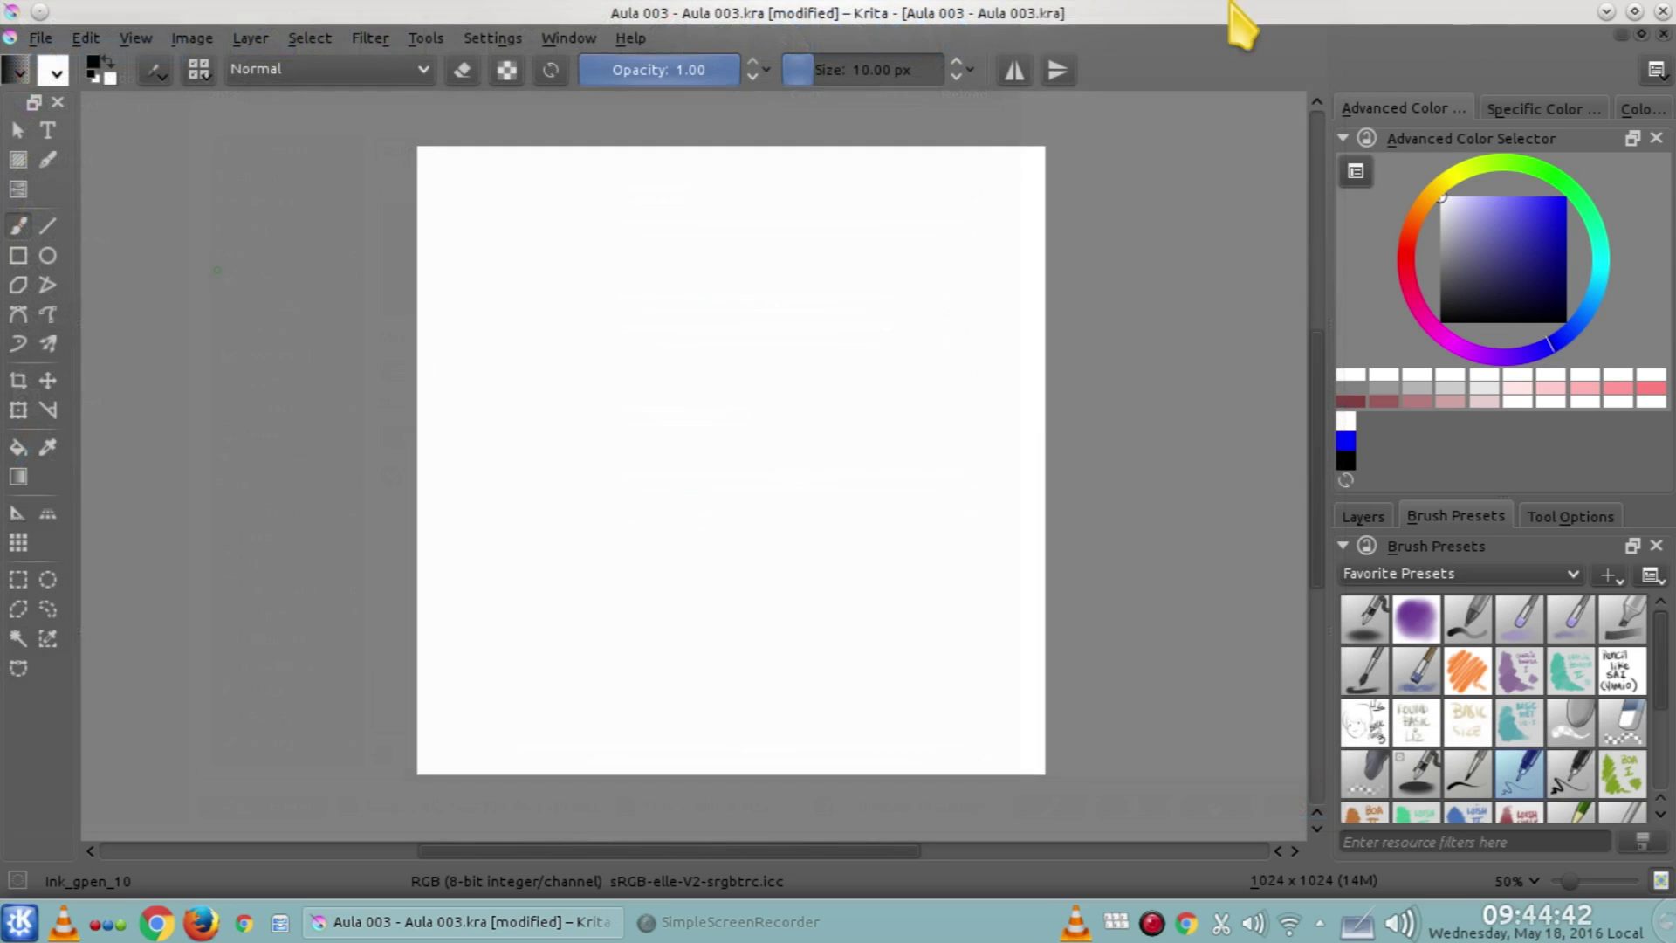
pyautogui.click(199, 70)
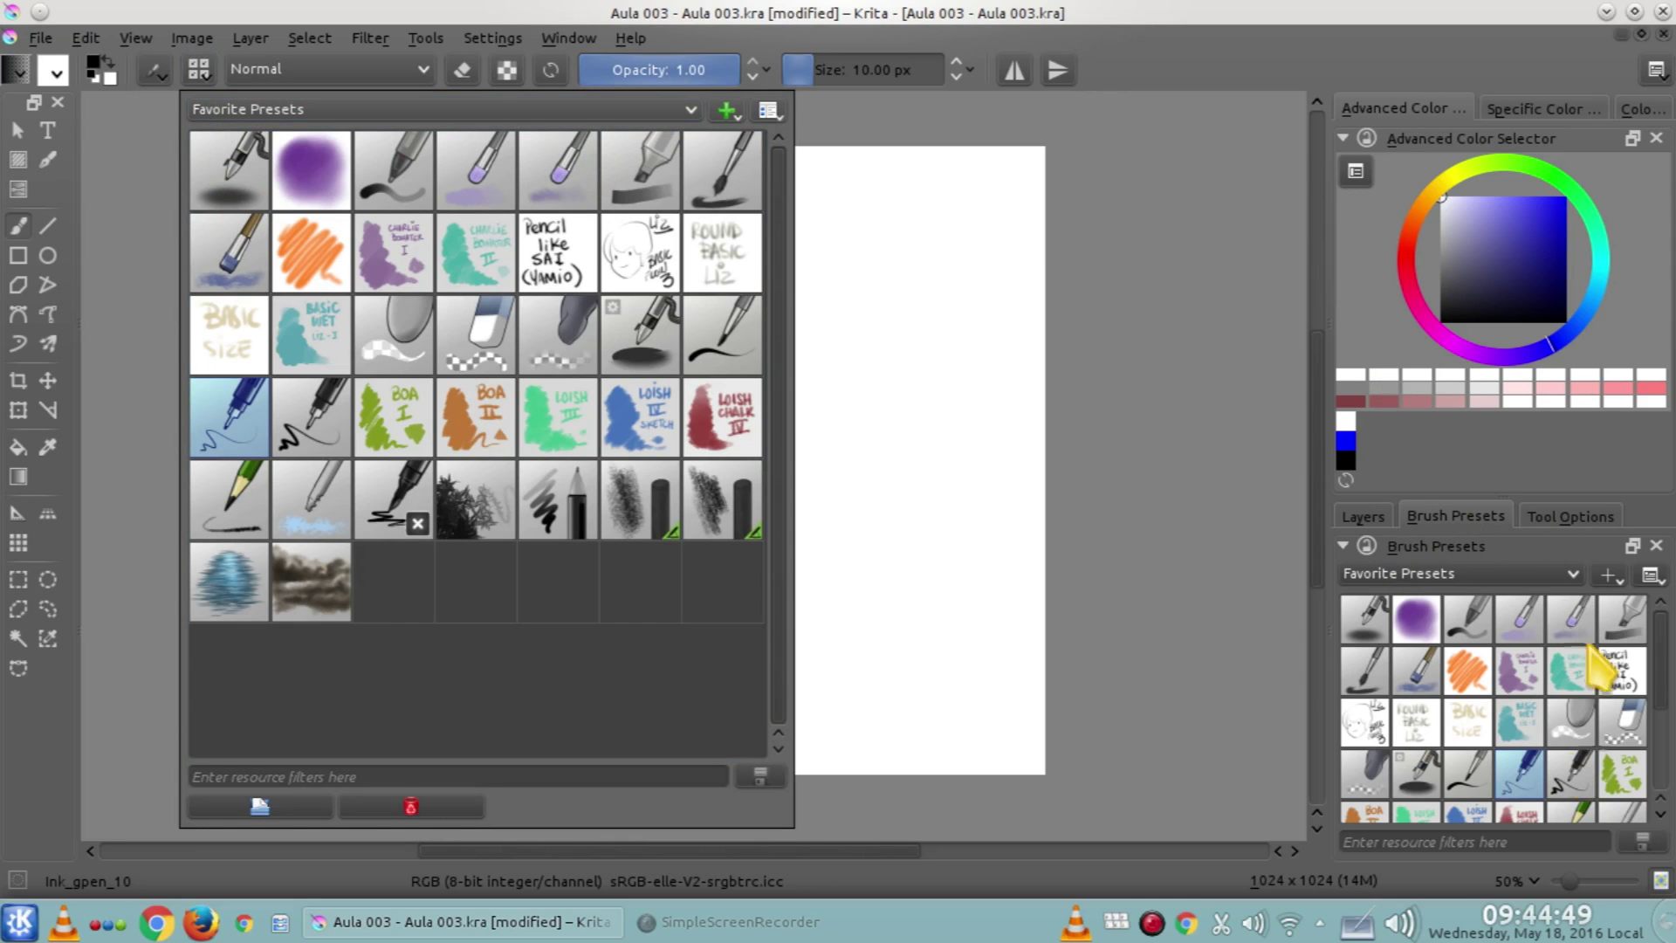
# Close the favourites list, move the Brush Presets panel, and reopen the favourites list
pyautogui.click(1466, 569)
pyautogui.moveTo(1452, 557)
pyautogui.mouseDown()
pyautogui.moveTo(1366, 554)
pyautogui.moveTo(1452, 561)
pyautogui.moveTo(1510, 663)
pyautogui.moveTo(1365, 550)
pyautogui.mouseUp()
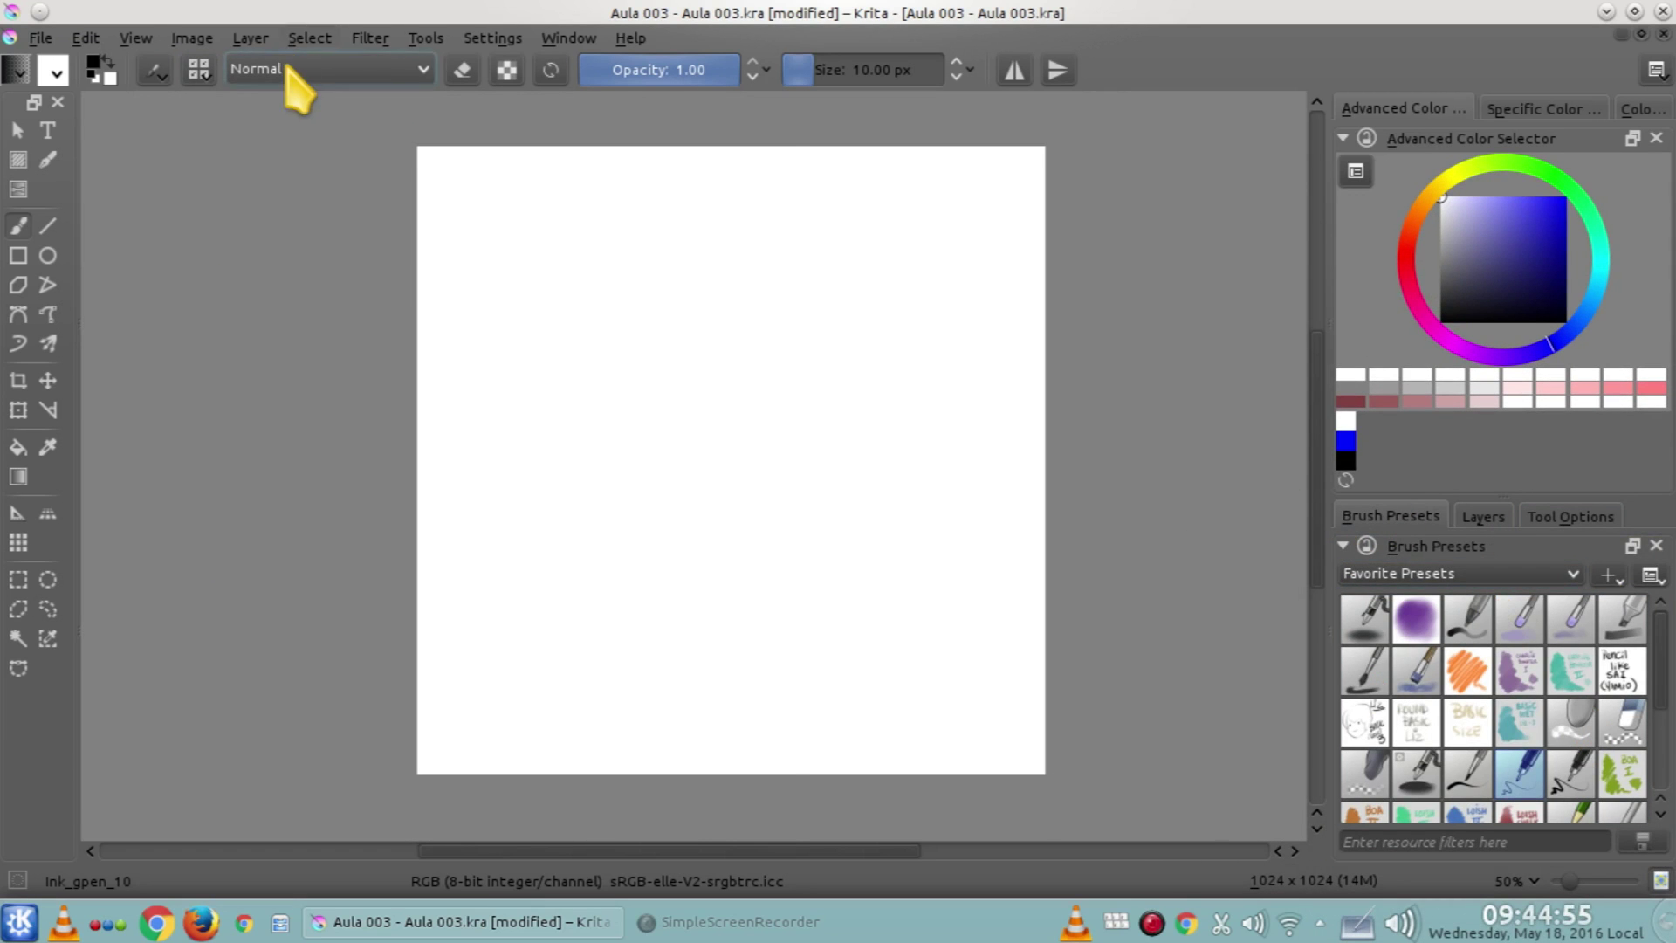
pyautogui.click(201, 73)
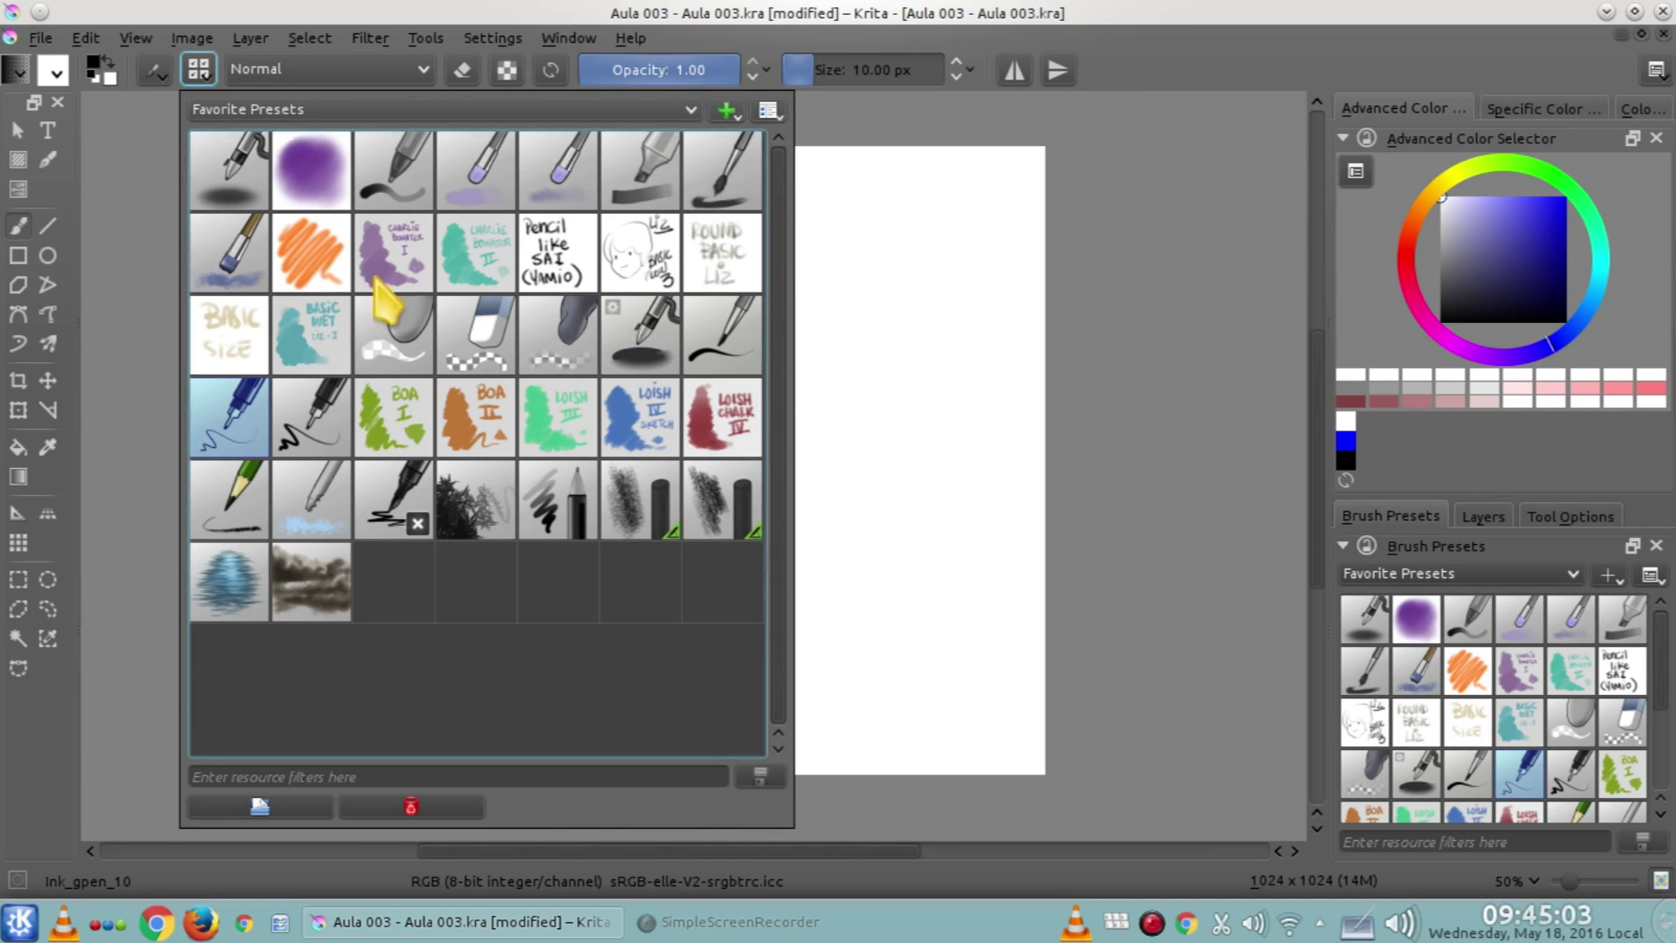
# Switch the preset chooser to show all presets, browse the tags, and close it
pyautogui.click(674, 108)
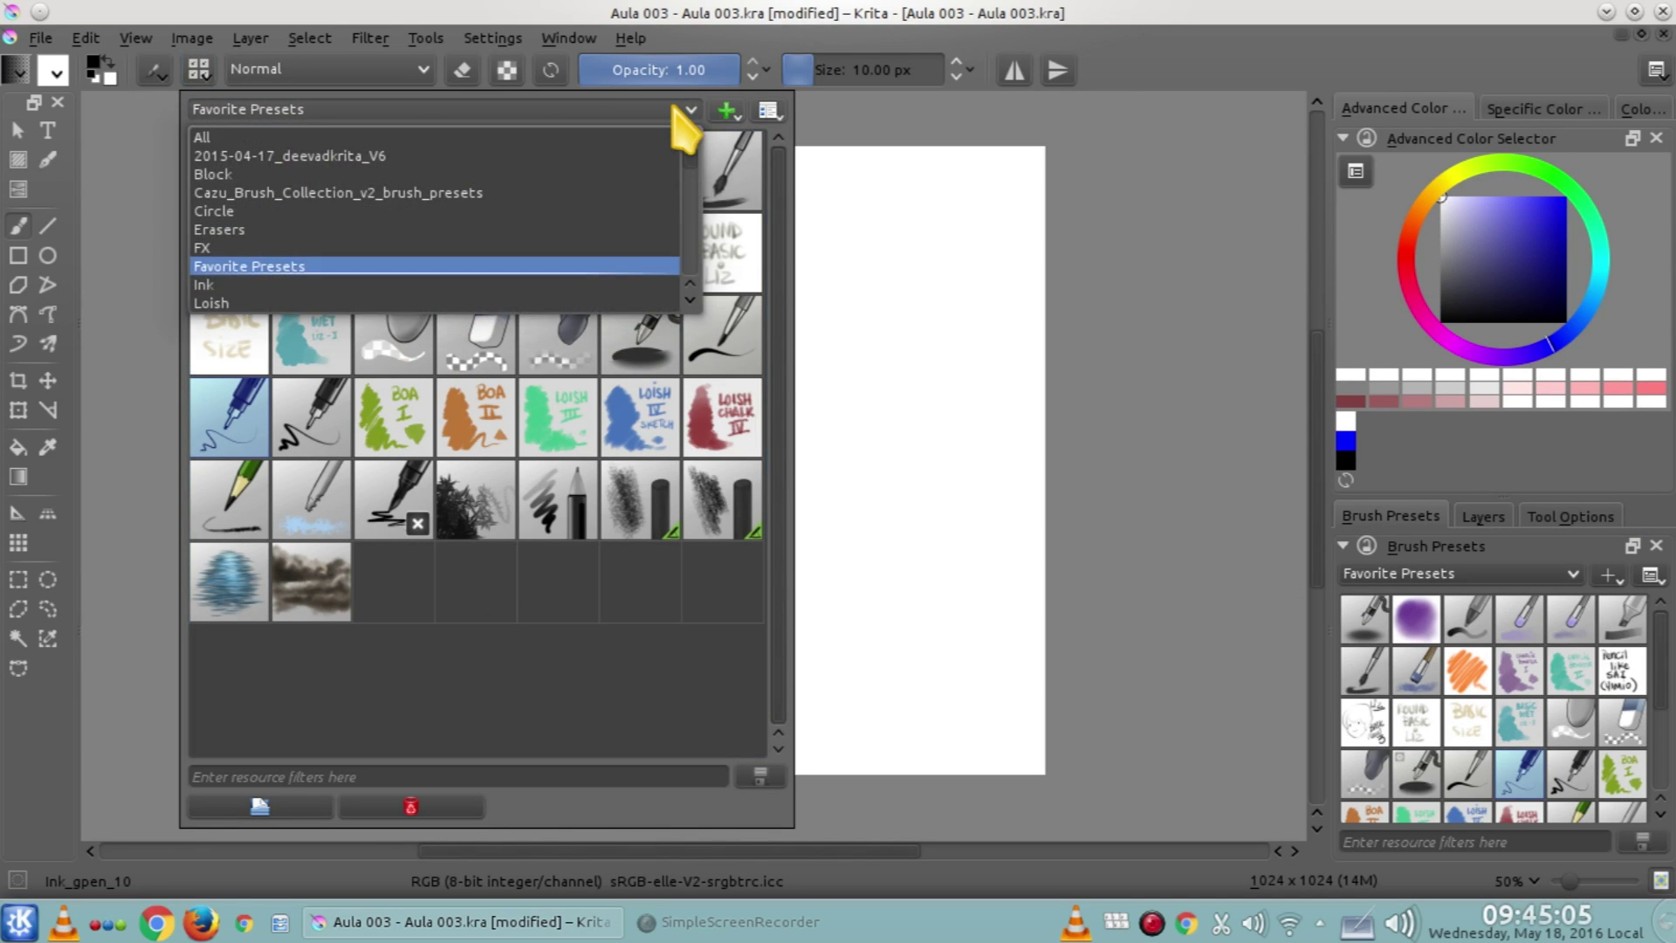
pyautogui.click(276, 133)
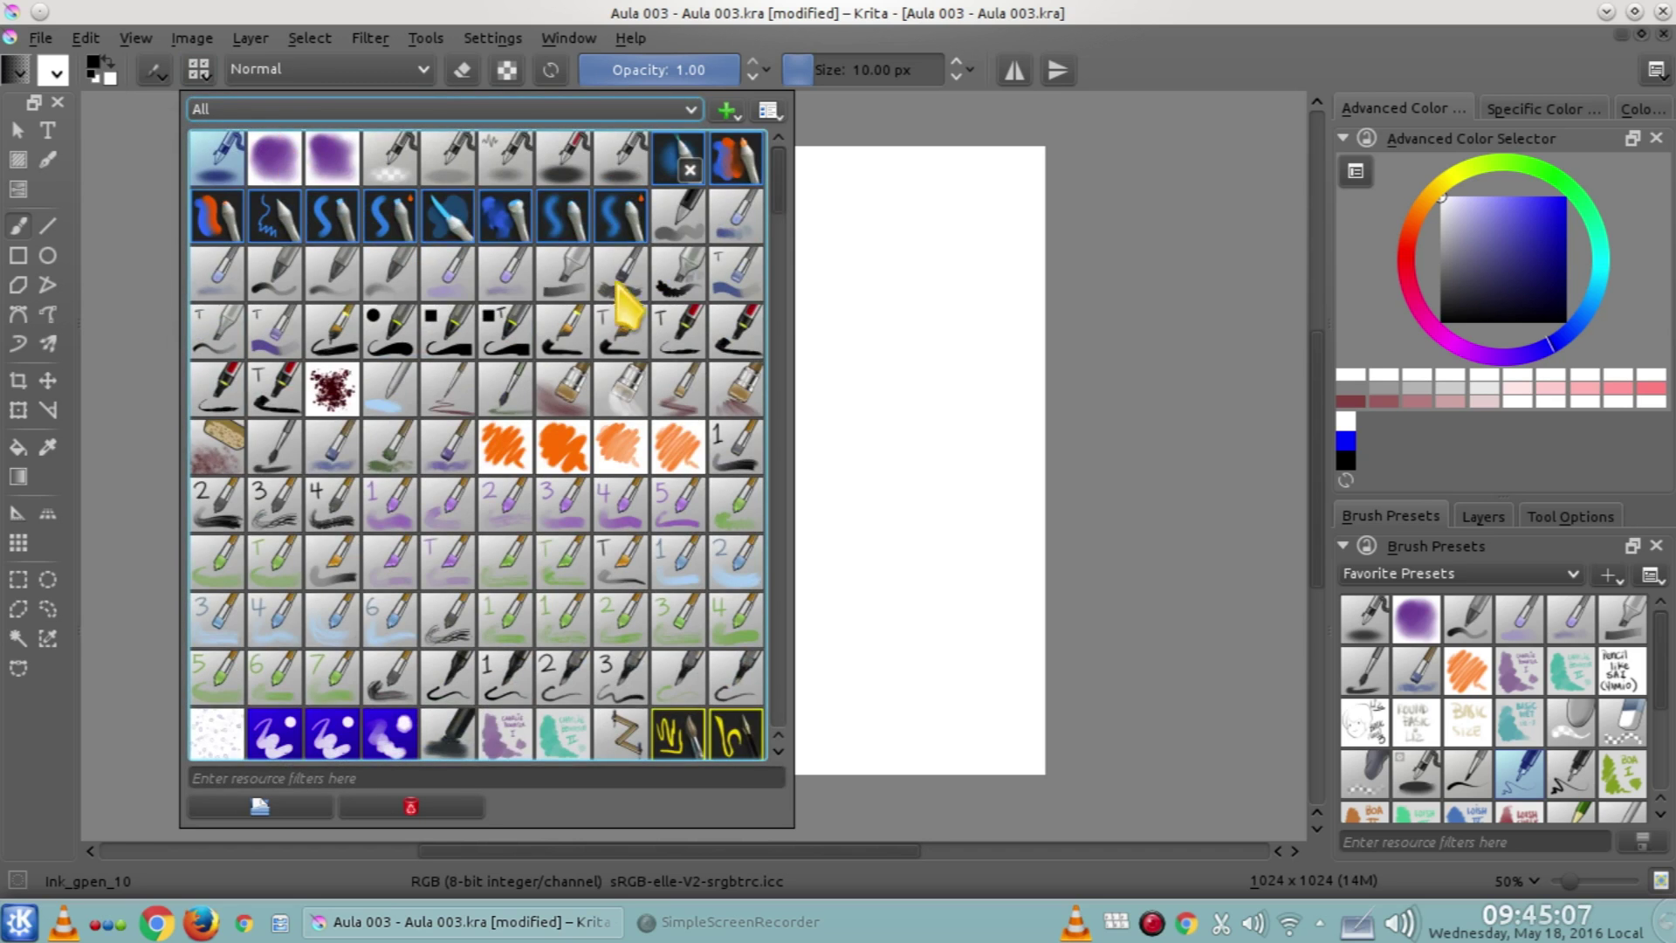
pyautogui.scroll(-1, 784, 205)
pyautogui.moveTo(783, 205); pyautogui.dragTo(783, 723)
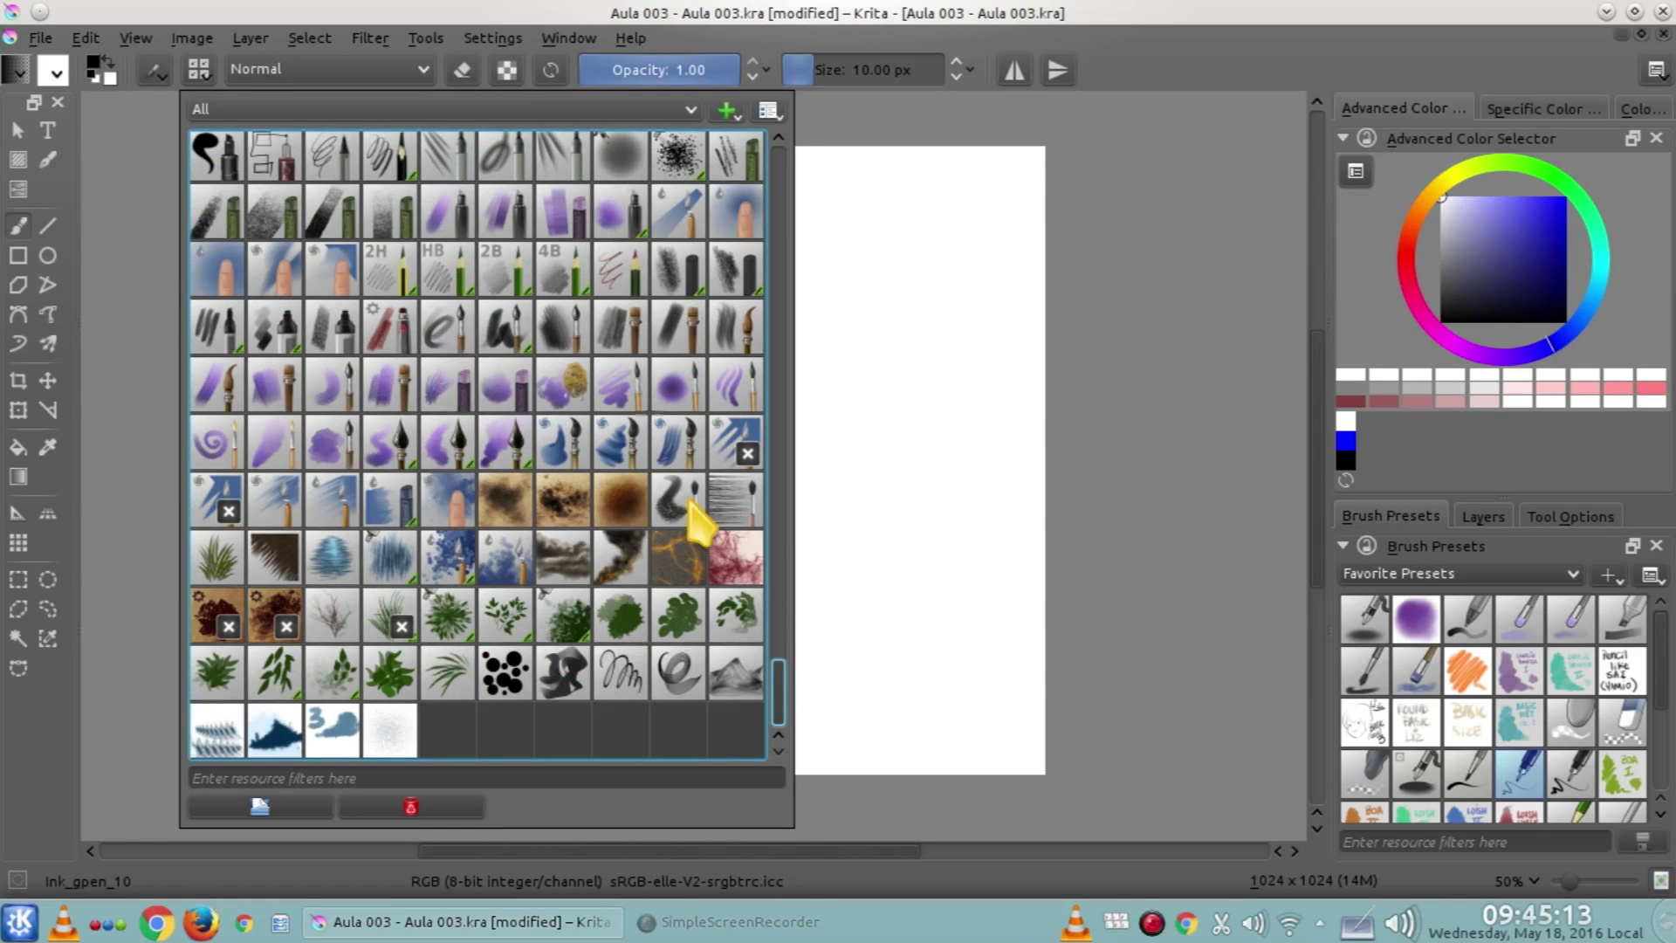
pyautogui.click(622, 106)
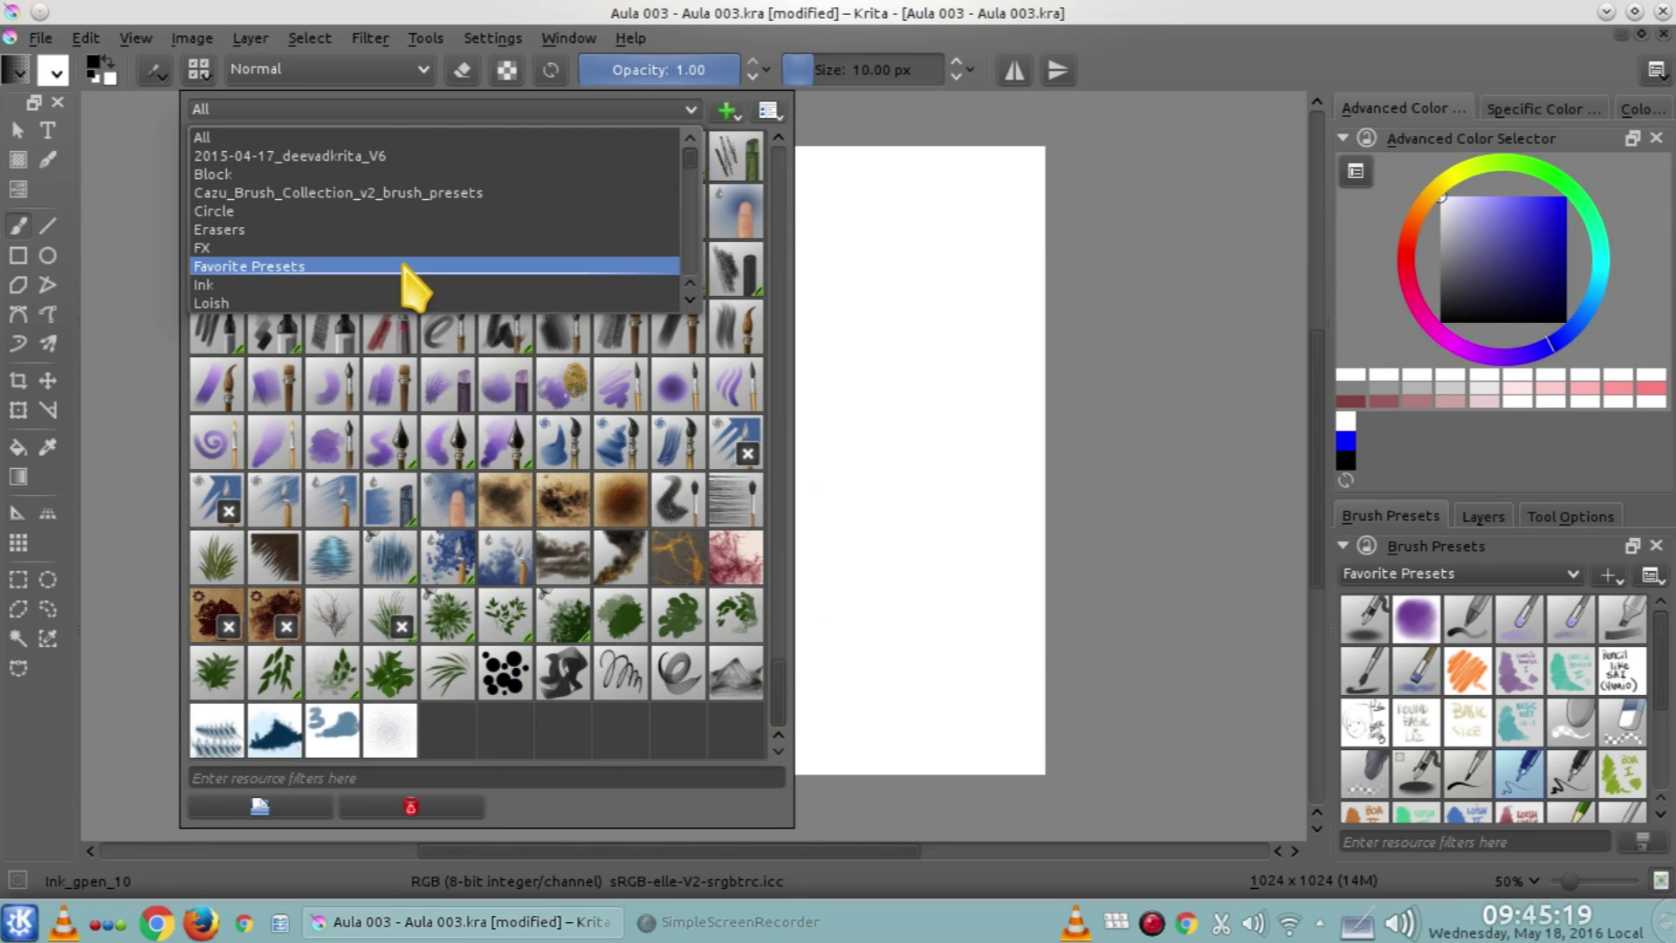
pyautogui.scroll(-3, 411, 280)
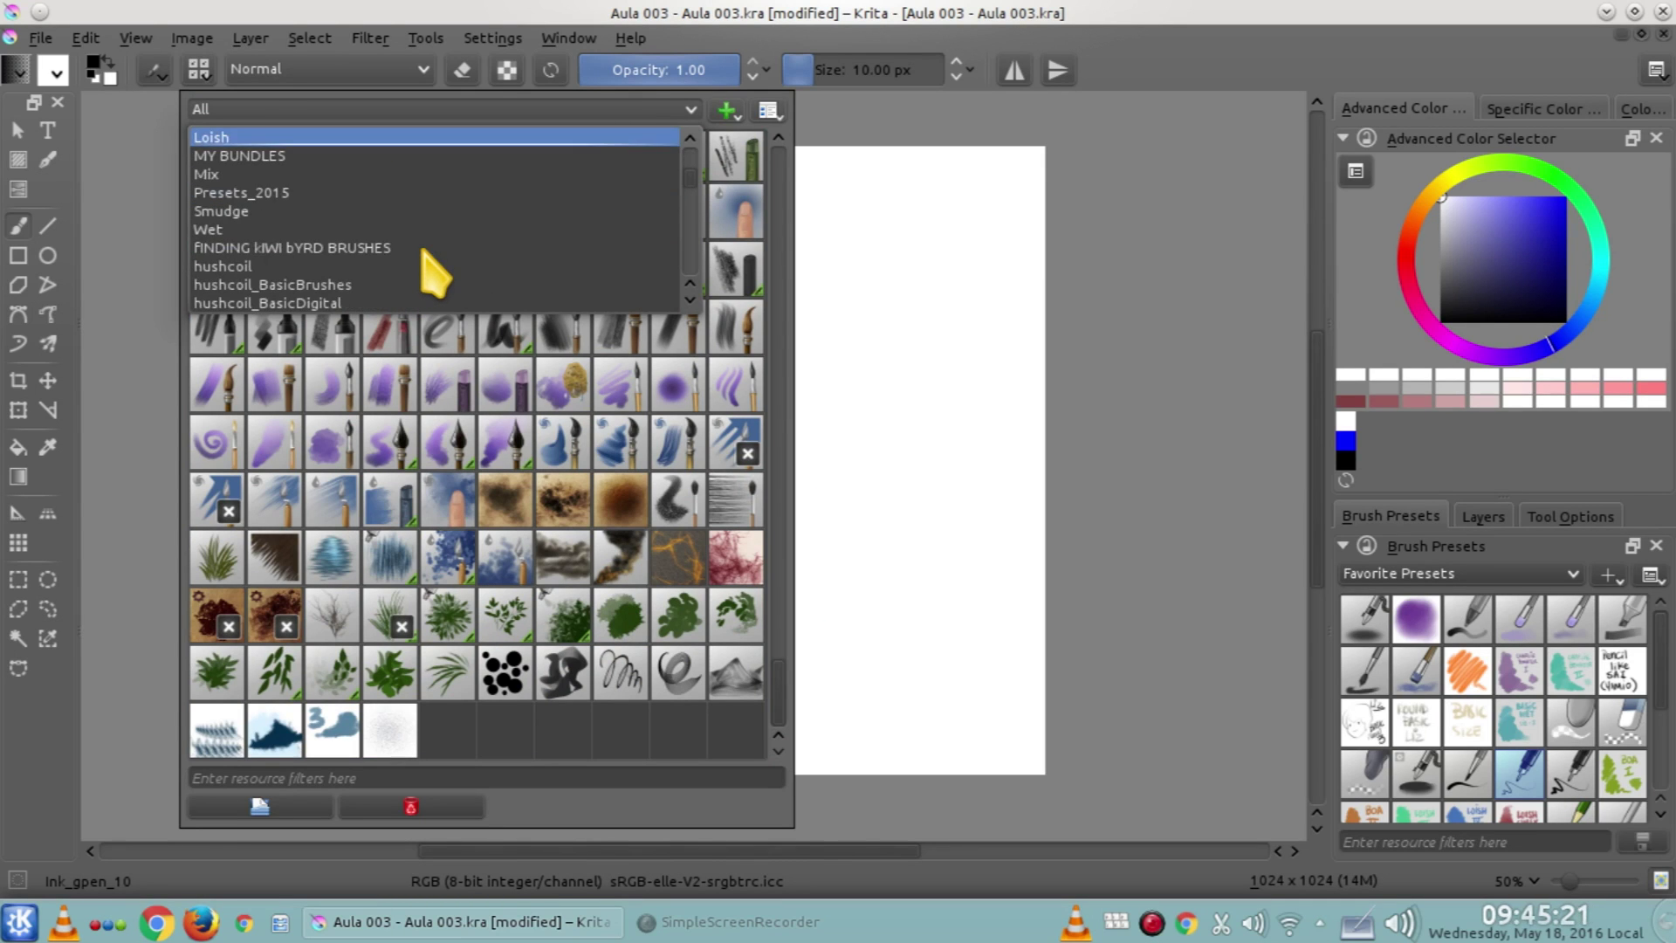
pyautogui.scroll(-1, 424, 253)
pyautogui.scroll(-2, 424, 254)
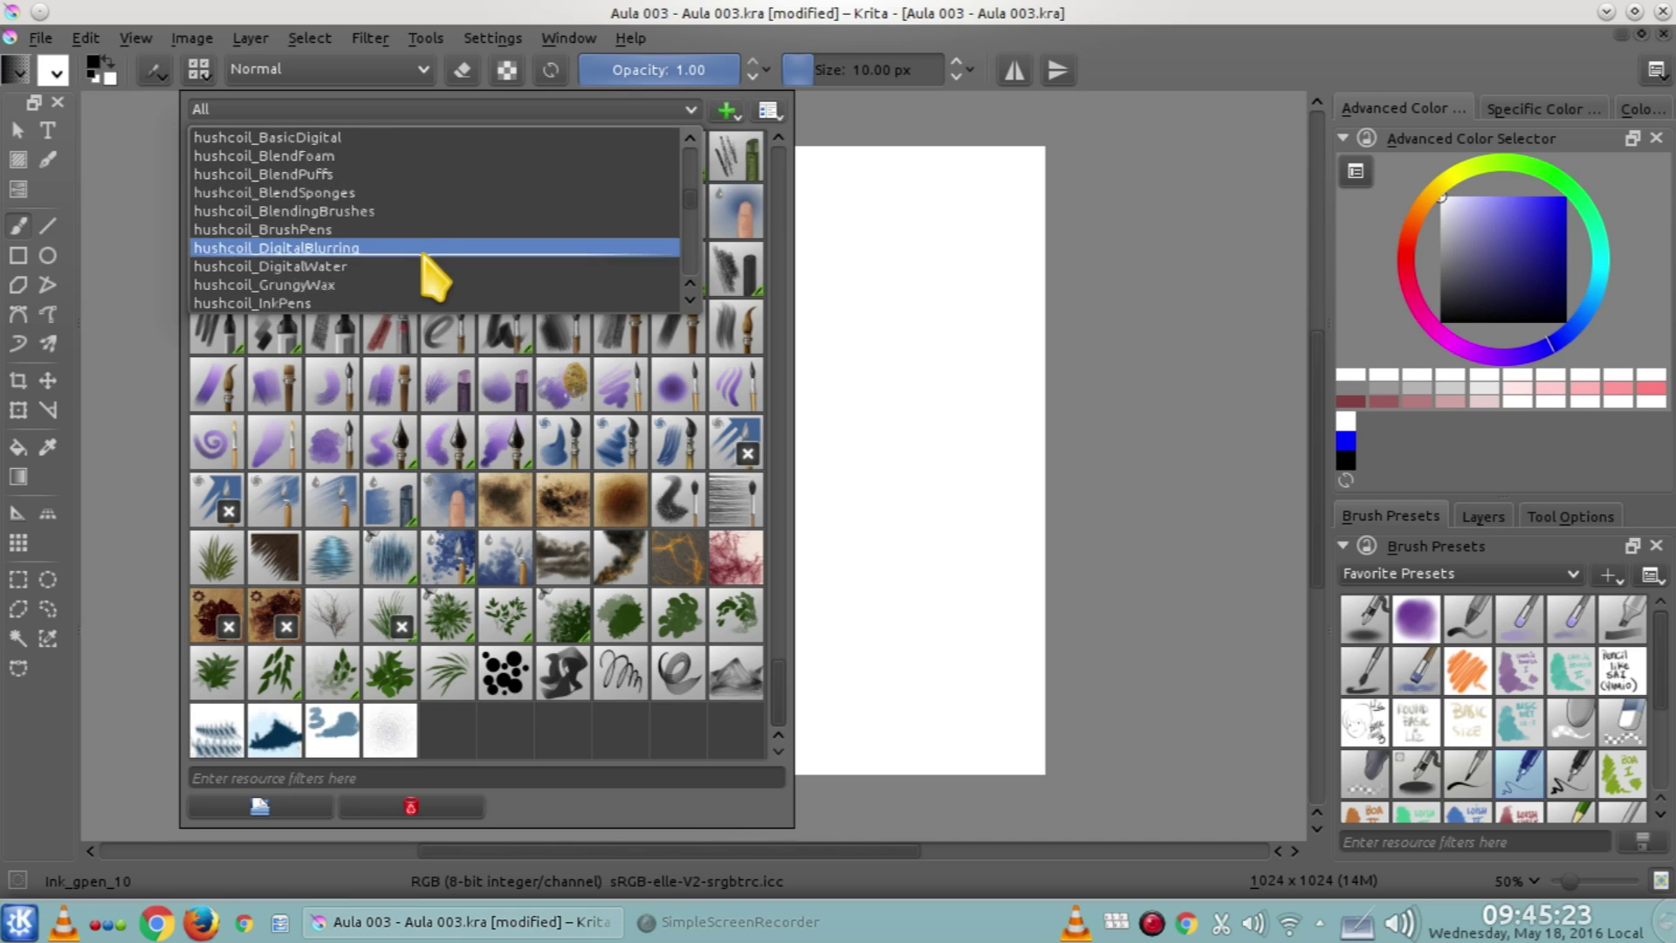
pyautogui.scroll(-6, 428, 266)
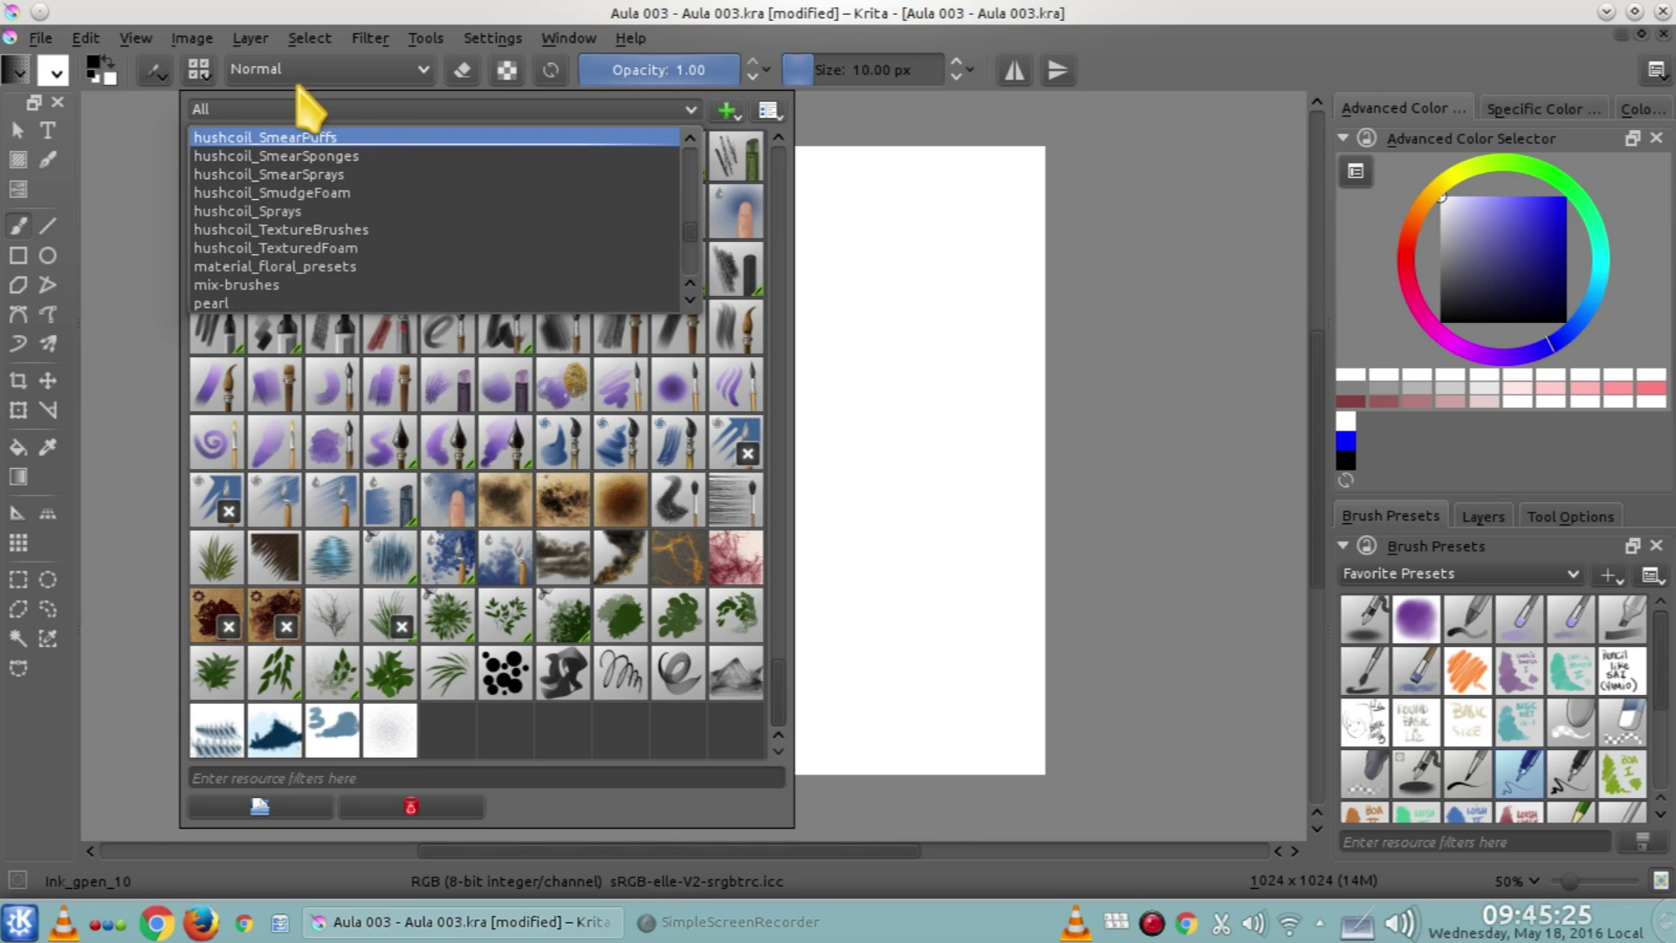
pyautogui.click(192, 75)
# Close the preset chooser, show the Layer 4 to Layer 1 stack, and view the brush blending modes
pyautogui.click(198, 77)
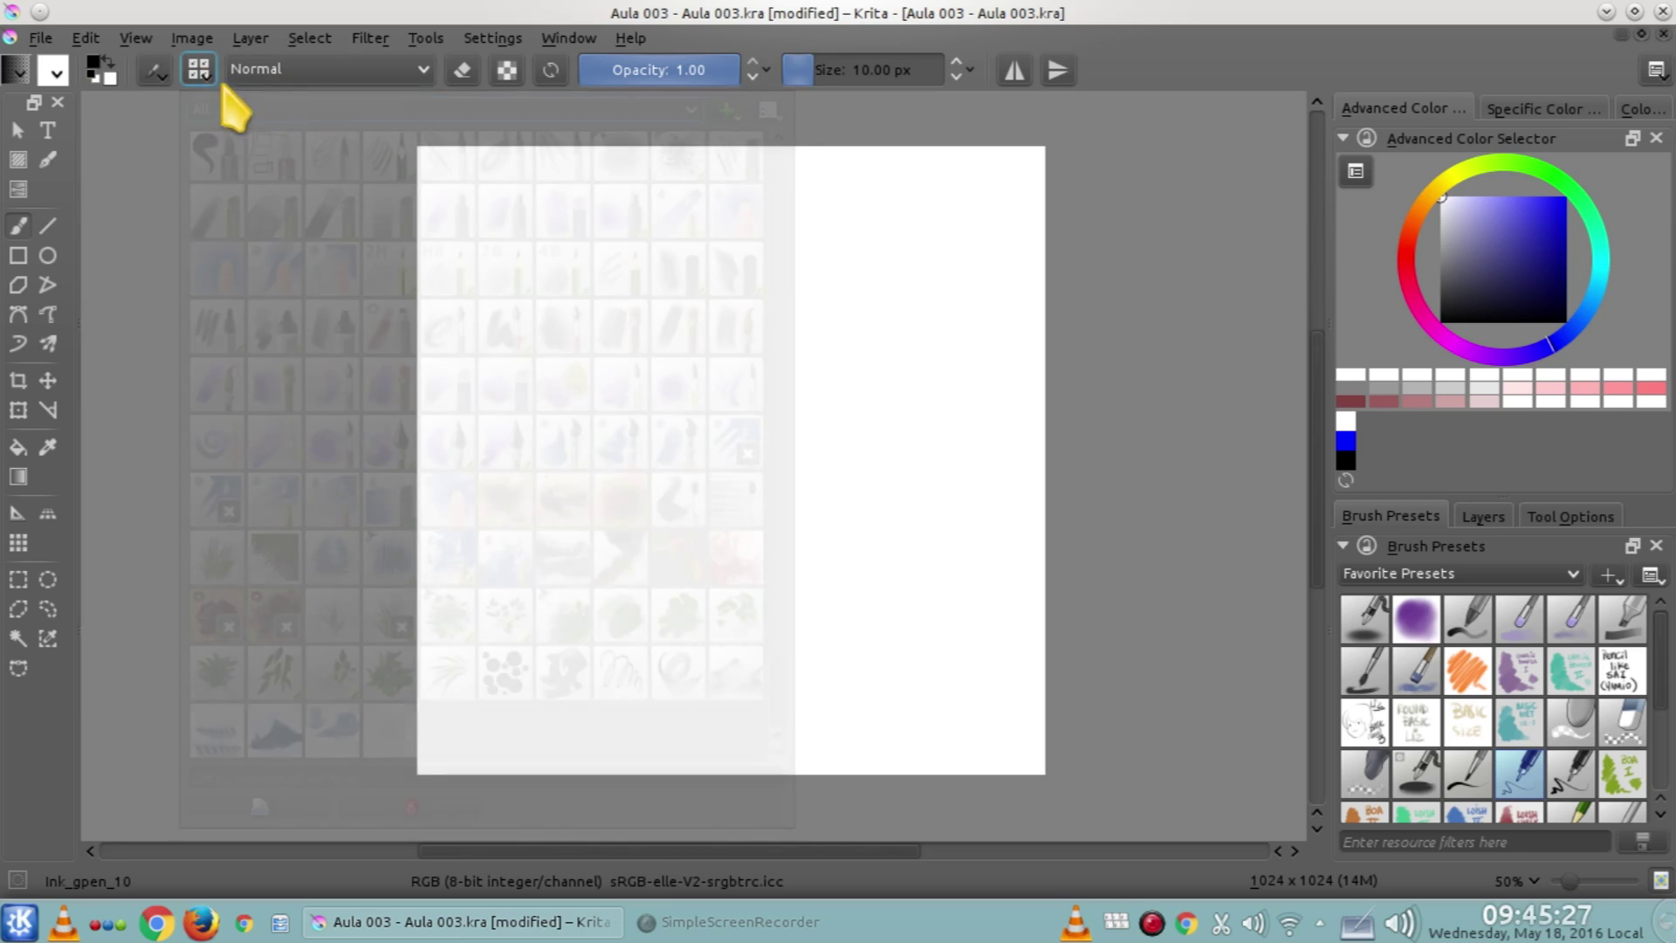
pyautogui.click(297, 88)
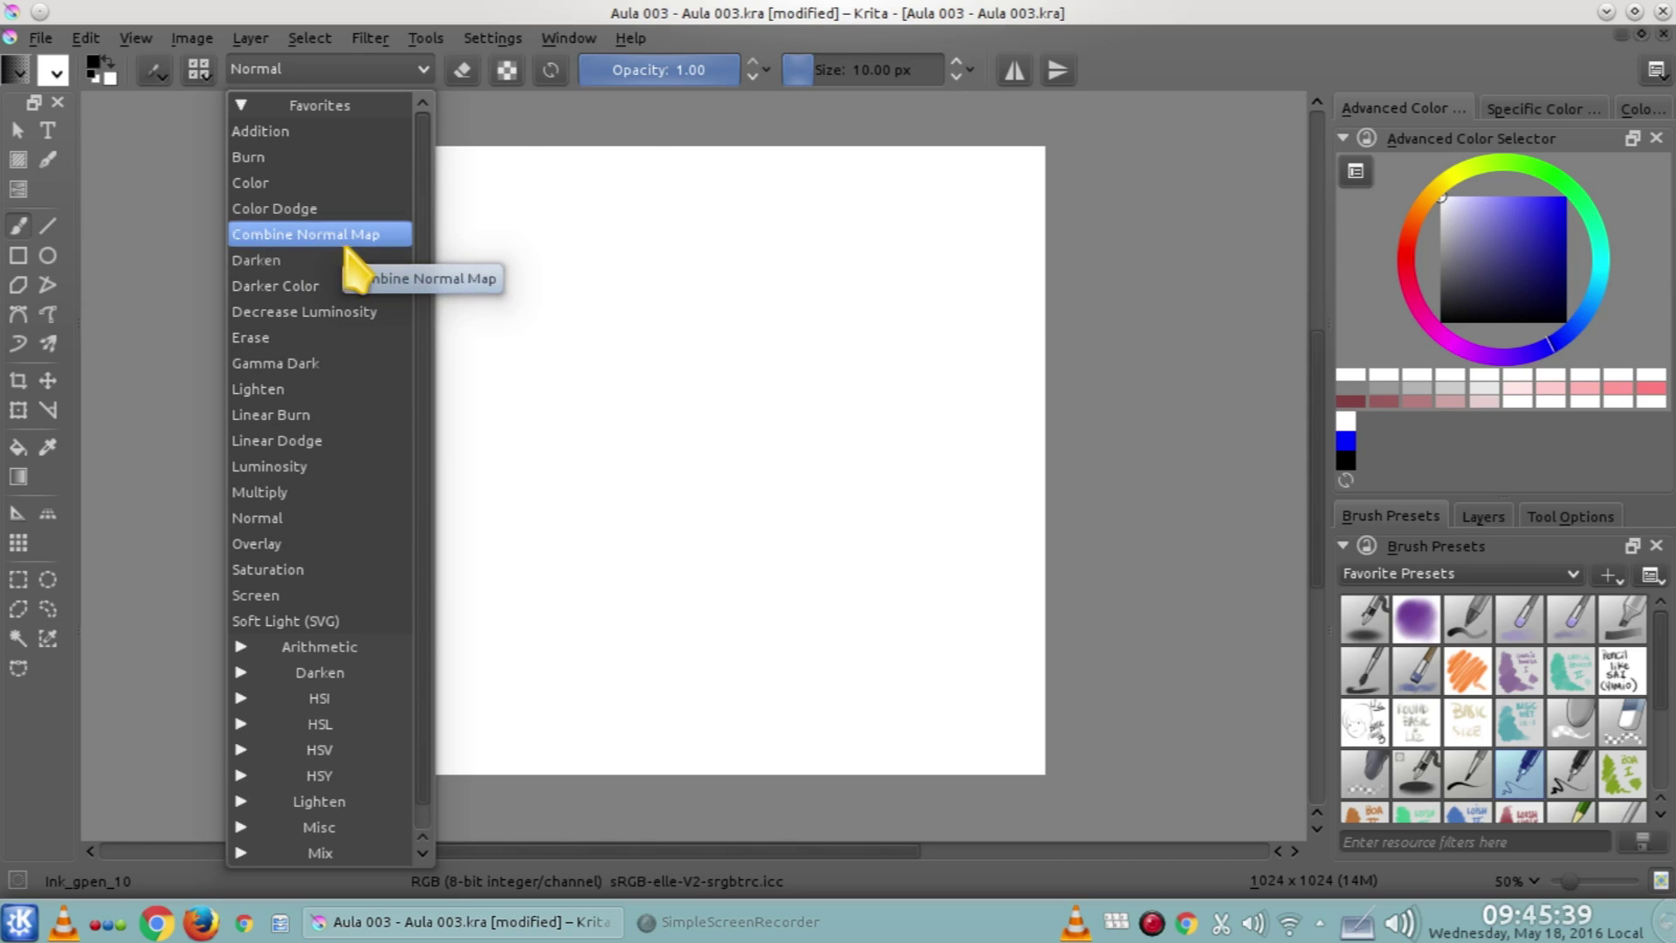
pyautogui.click(1493, 522)
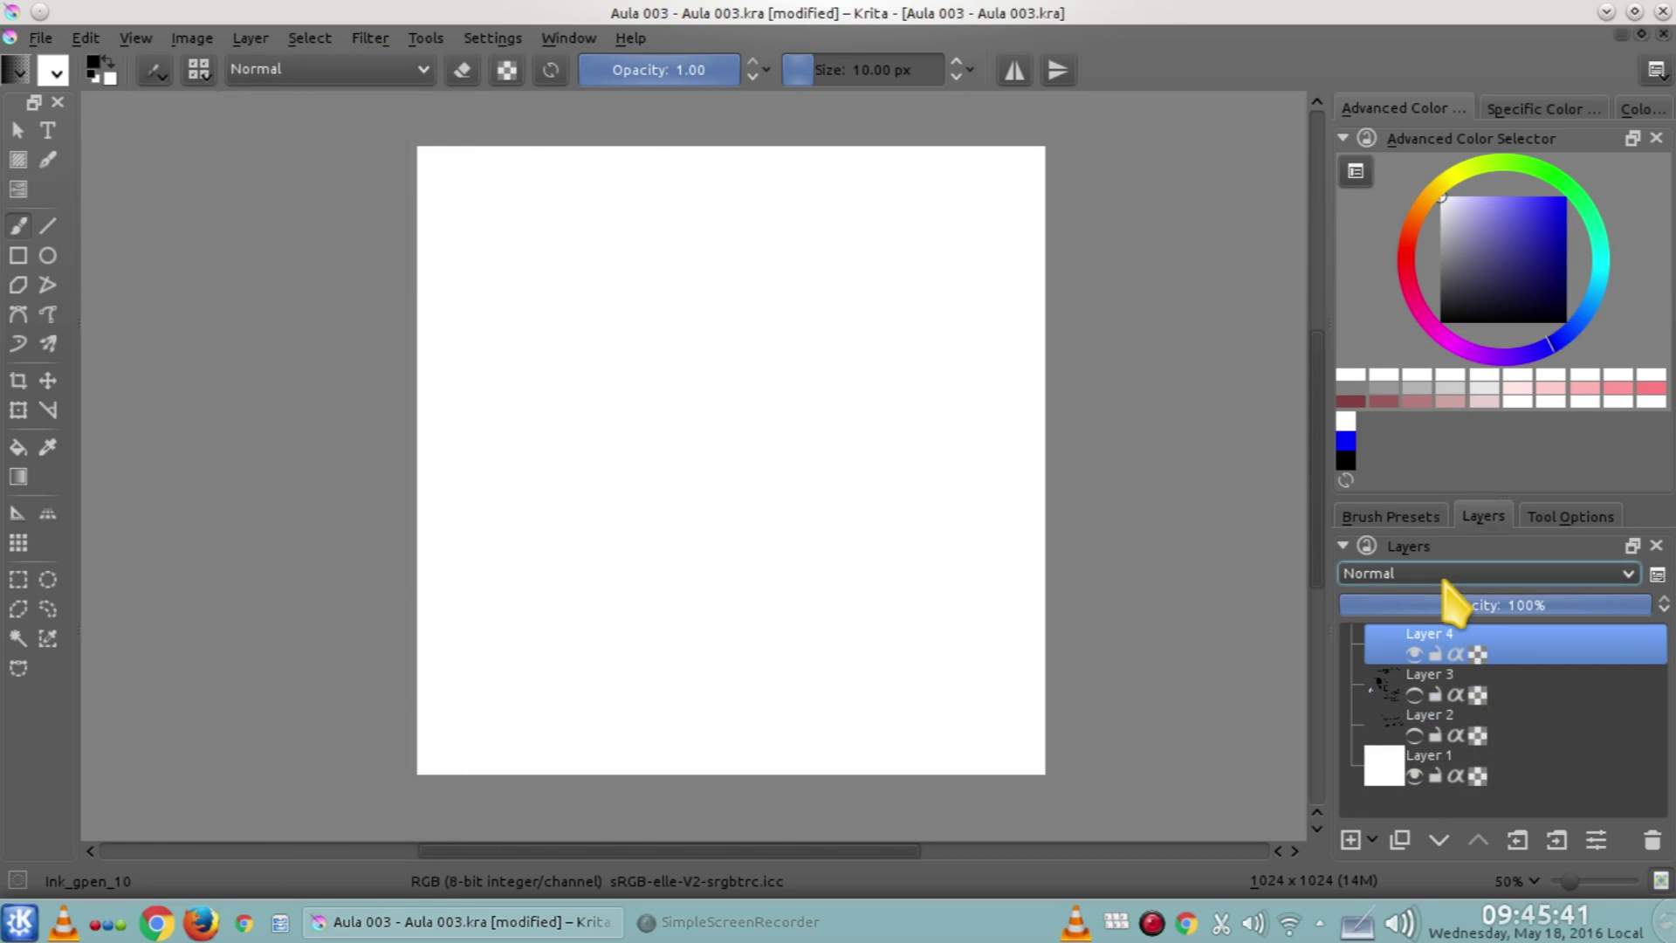
pyautogui.click(322, 70)
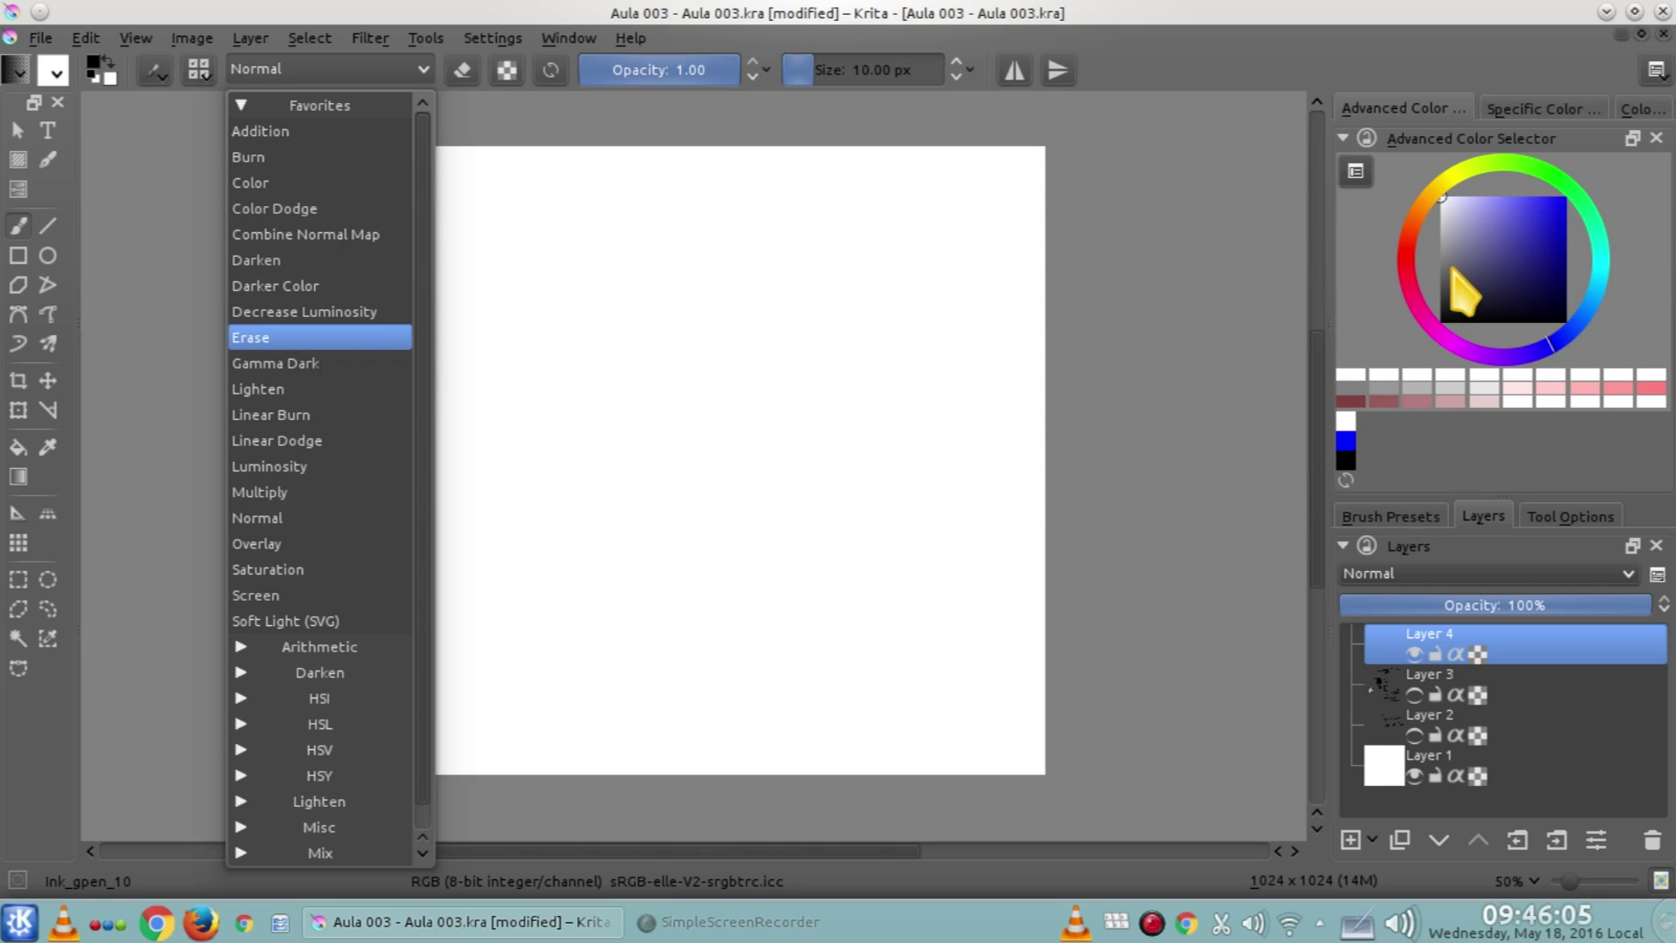
# Paint a big light-green block with a ~200 px brush, then pick near-black green and shrink the brush
pyautogui.click(1517, 171)
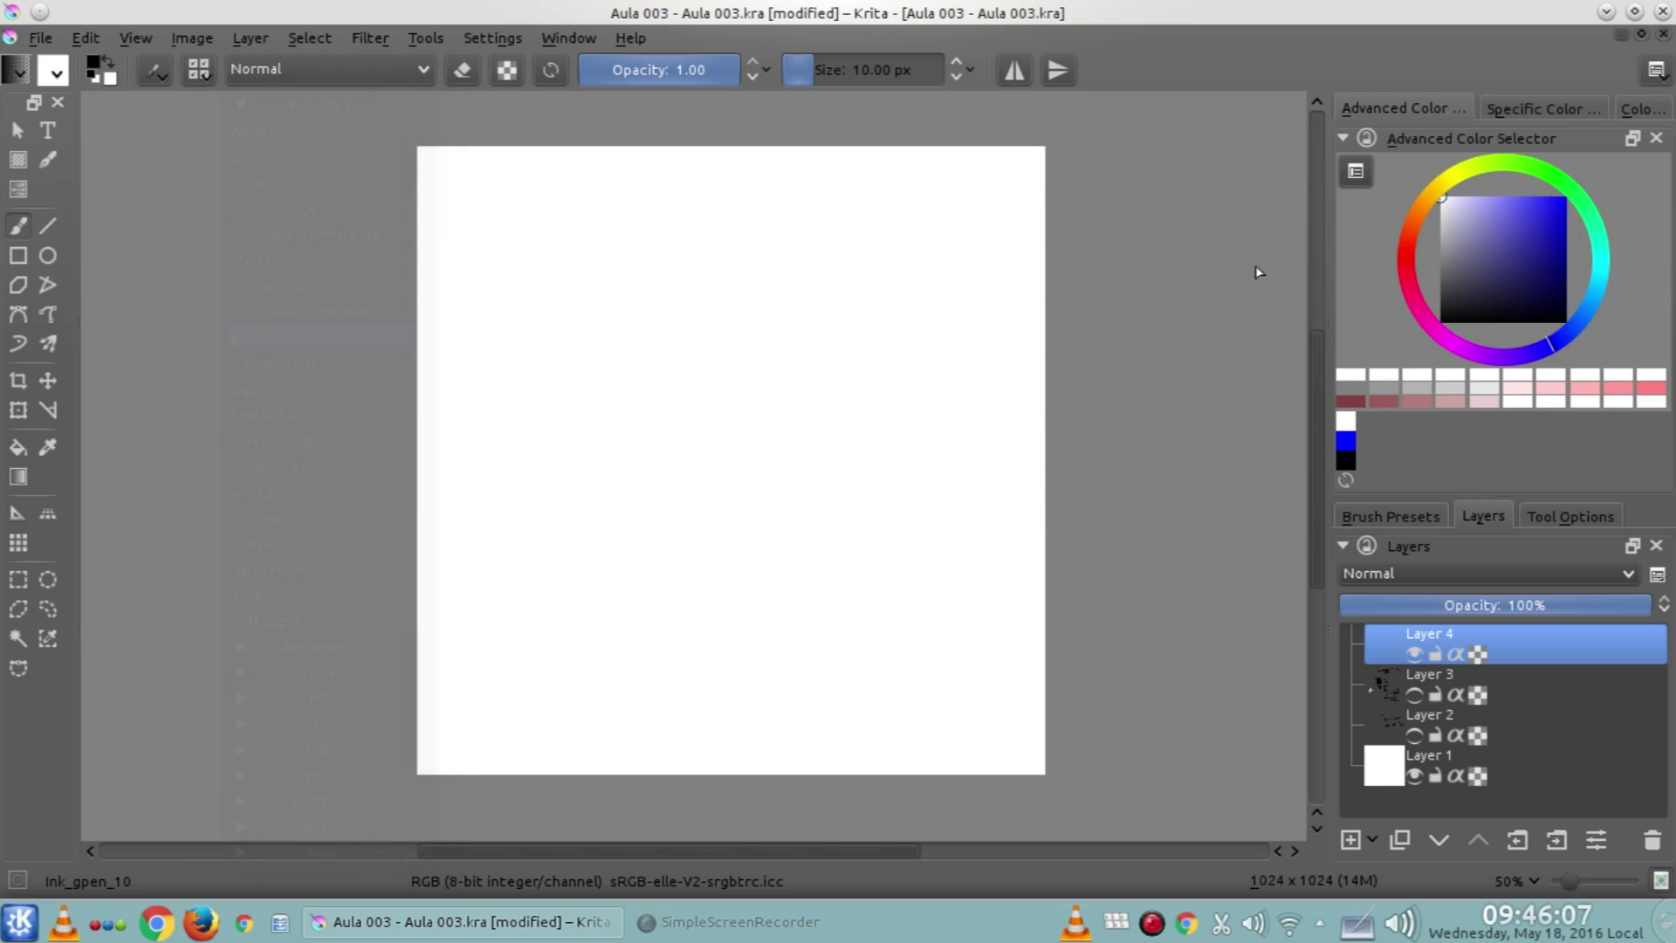
pyautogui.click(1515, 171)
pyautogui.moveTo(728, 437)
pyautogui.mouseDown()
pyautogui.moveTo(723, 382)
pyautogui.moveTo(660, 375)
pyautogui.moveTo(700, 382)
pyautogui.mouseUp()
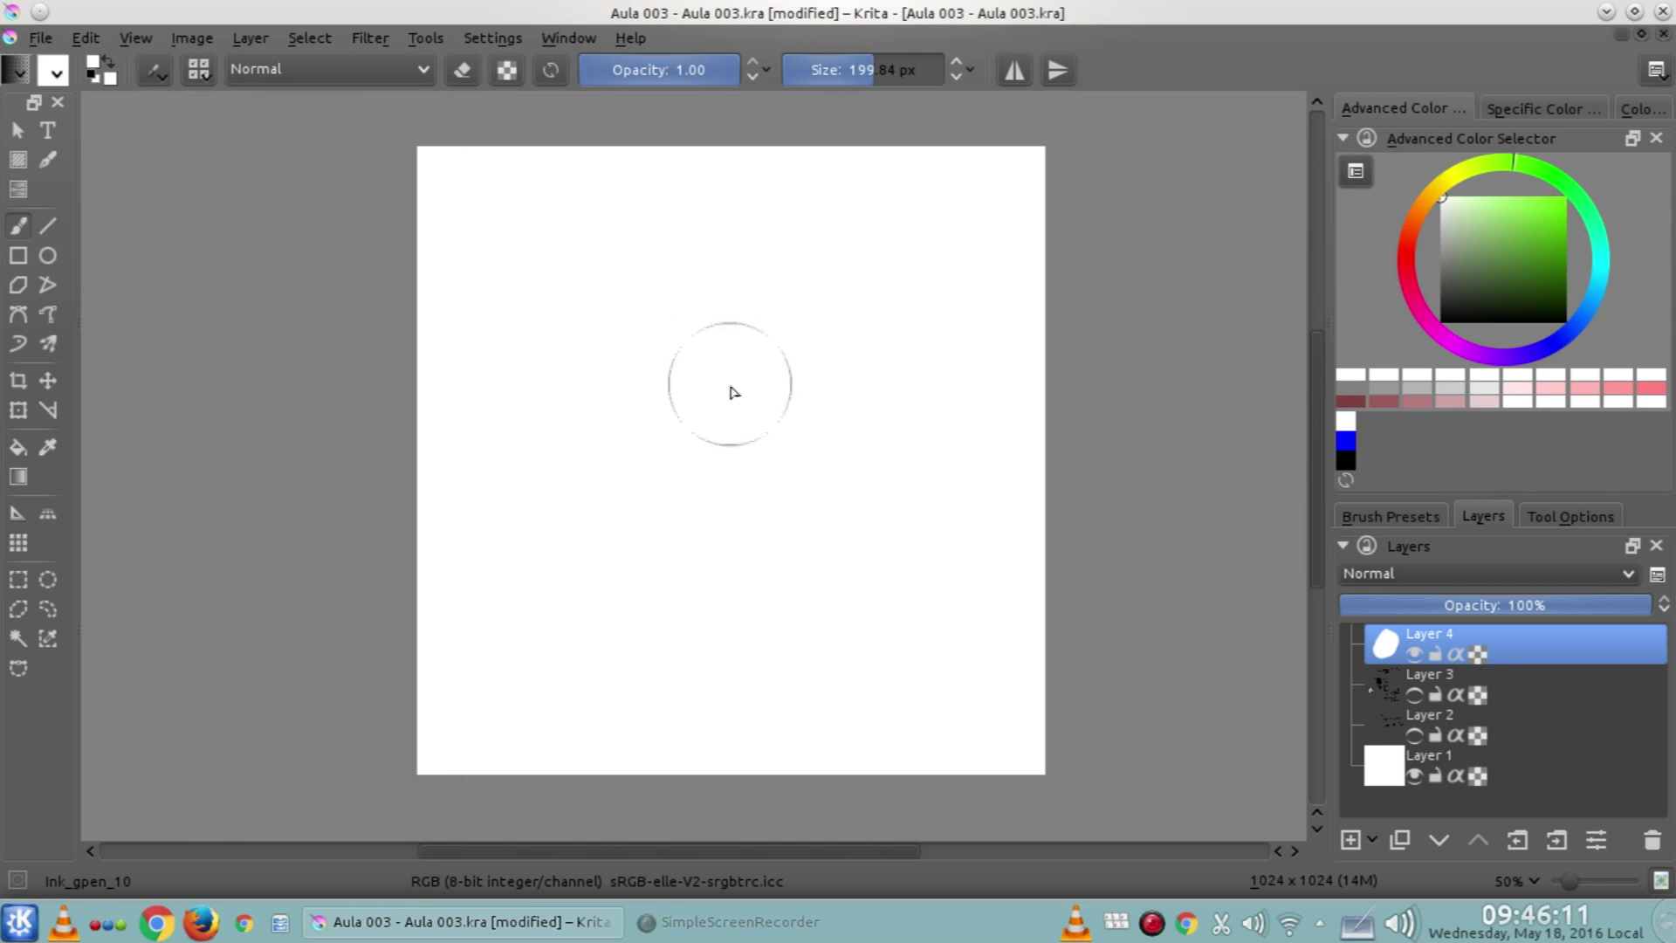
pyautogui.click(1489, 214)
pyautogui.moveTo(660, 316)
pyautogui.mouseDown()
pyautogui.moveTo(617, 453)
pyautogui.moveTo(673, 464)
pyautogui.moveTo(780, 417)
pyautogui.moveTo(789, 543)
pyautogui.moveTo(823, 292)
pyautogui.moveTo(804, 273)
pyautogui.moveTo(635, 294)
pyautogui.moveTo(610, 565)
pyautogui.moveTo(820, 606)
pyautogui.moveTo(840, 545)
pyautogui.mouseUp()
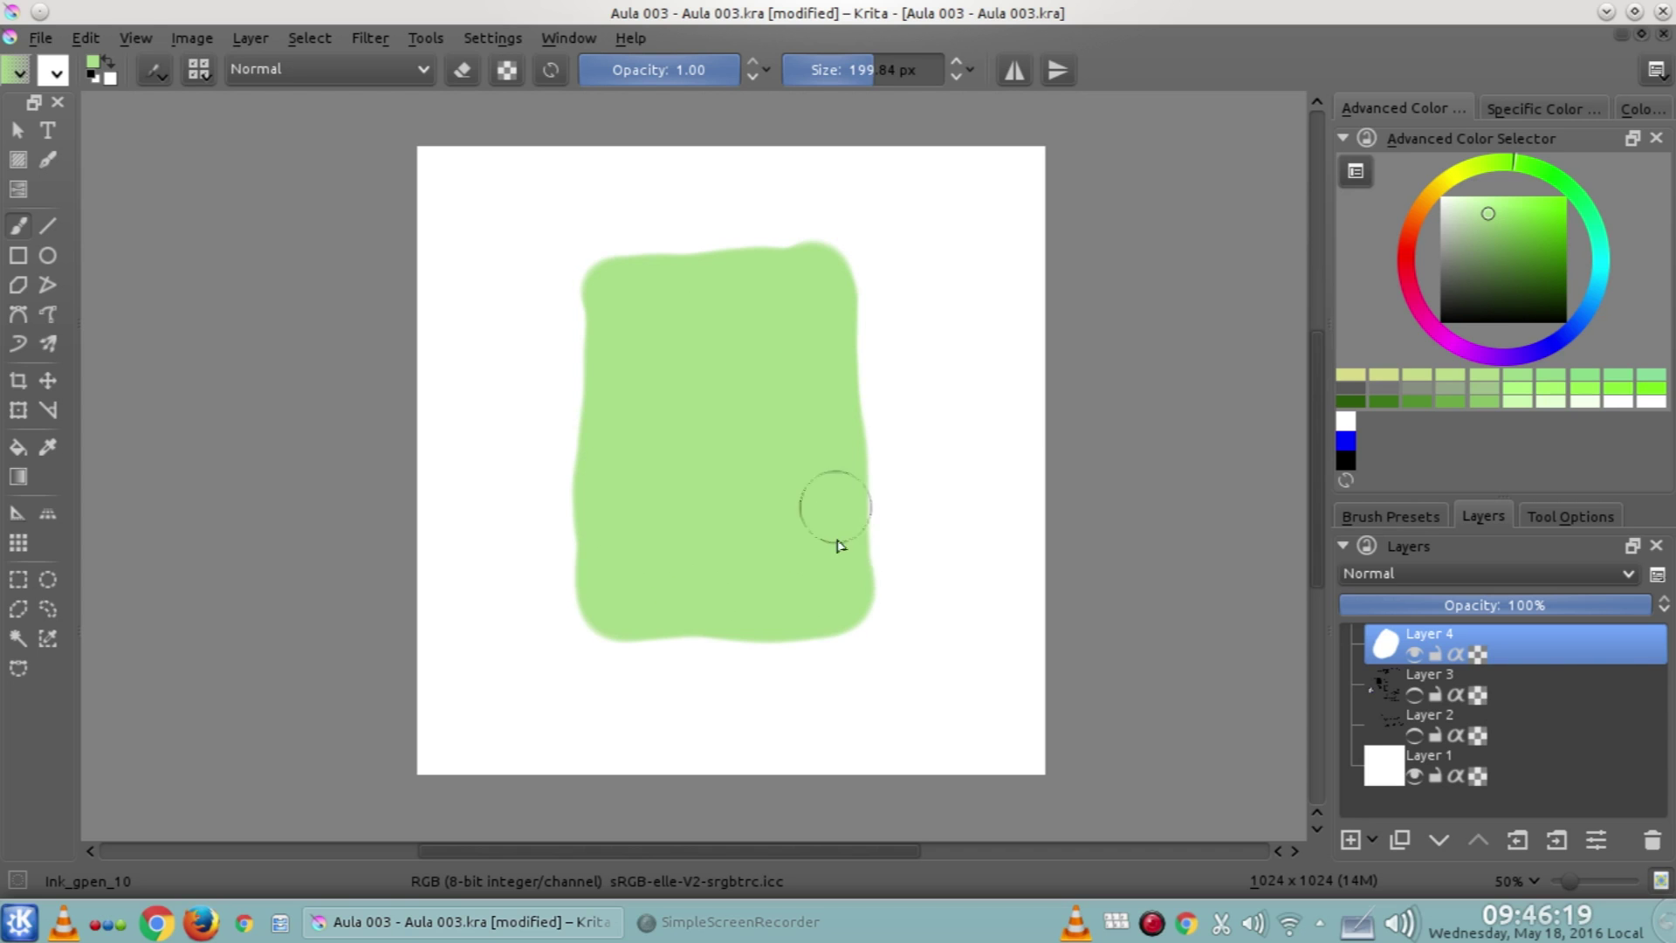
pyautogui.click(1465, 303)
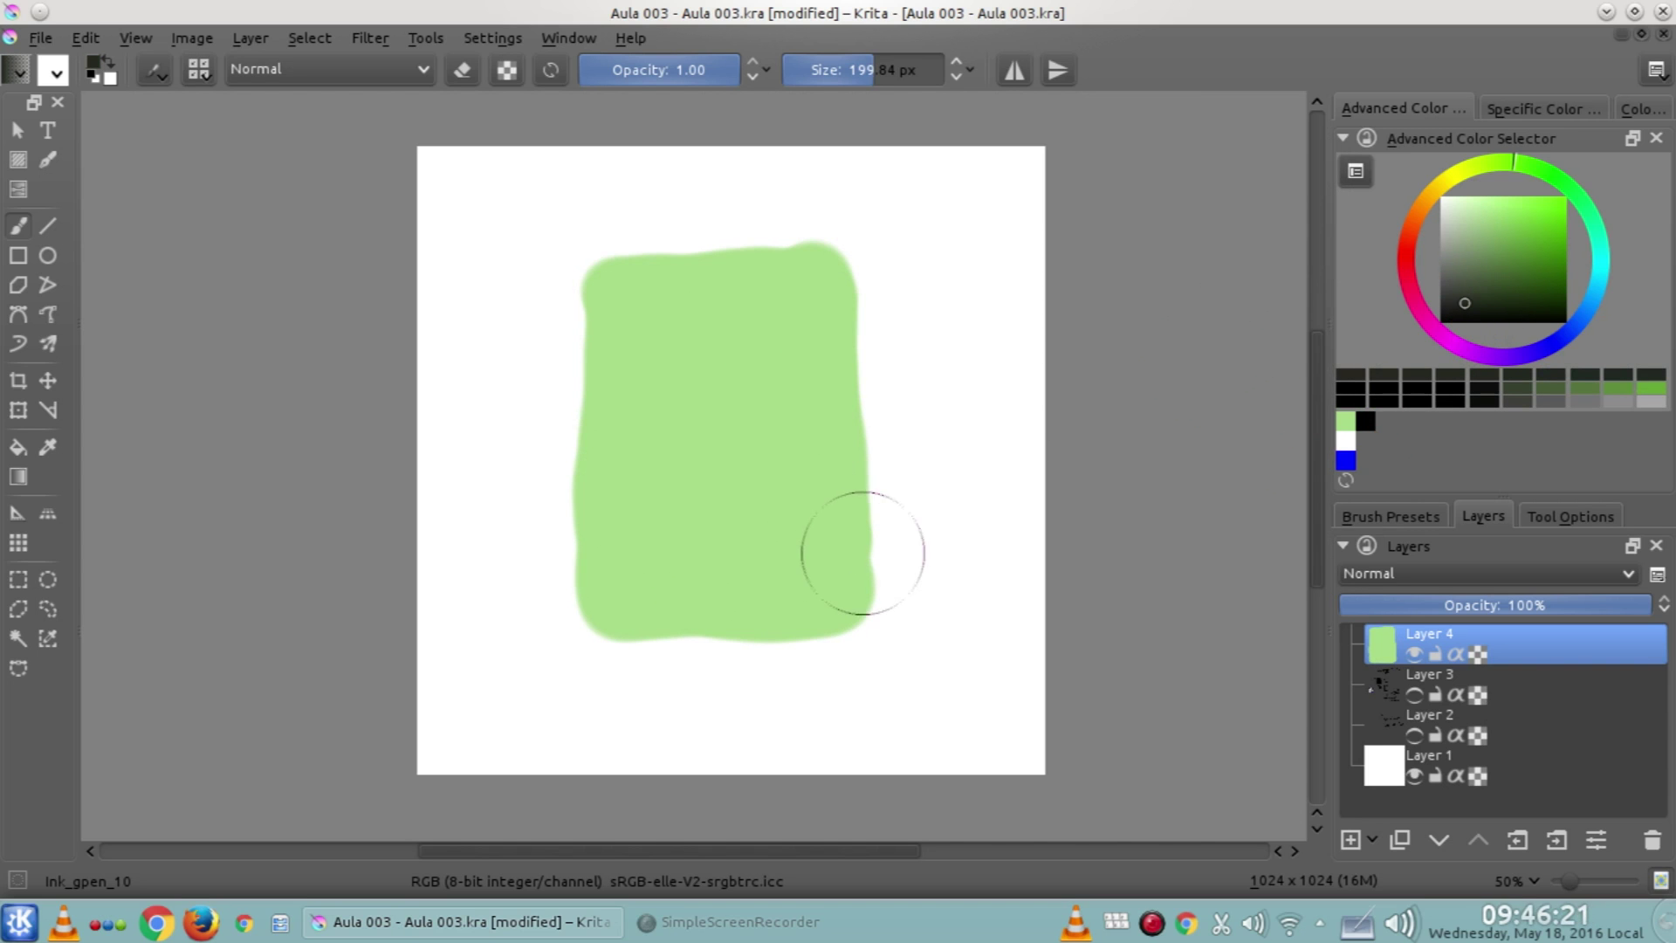
pyautogui.press('[')
pyautogui.press('[')
pyautogui.press('[')
pyautogui.press('[')
pyautogui.press('[')
pyautogui.press('[')
pyautogui.press('[')
pyautogui.press('[')
pyautogui.press('[')
pyautogui.press('[')
pyautogui.press('[')
pyautogui.press('[')
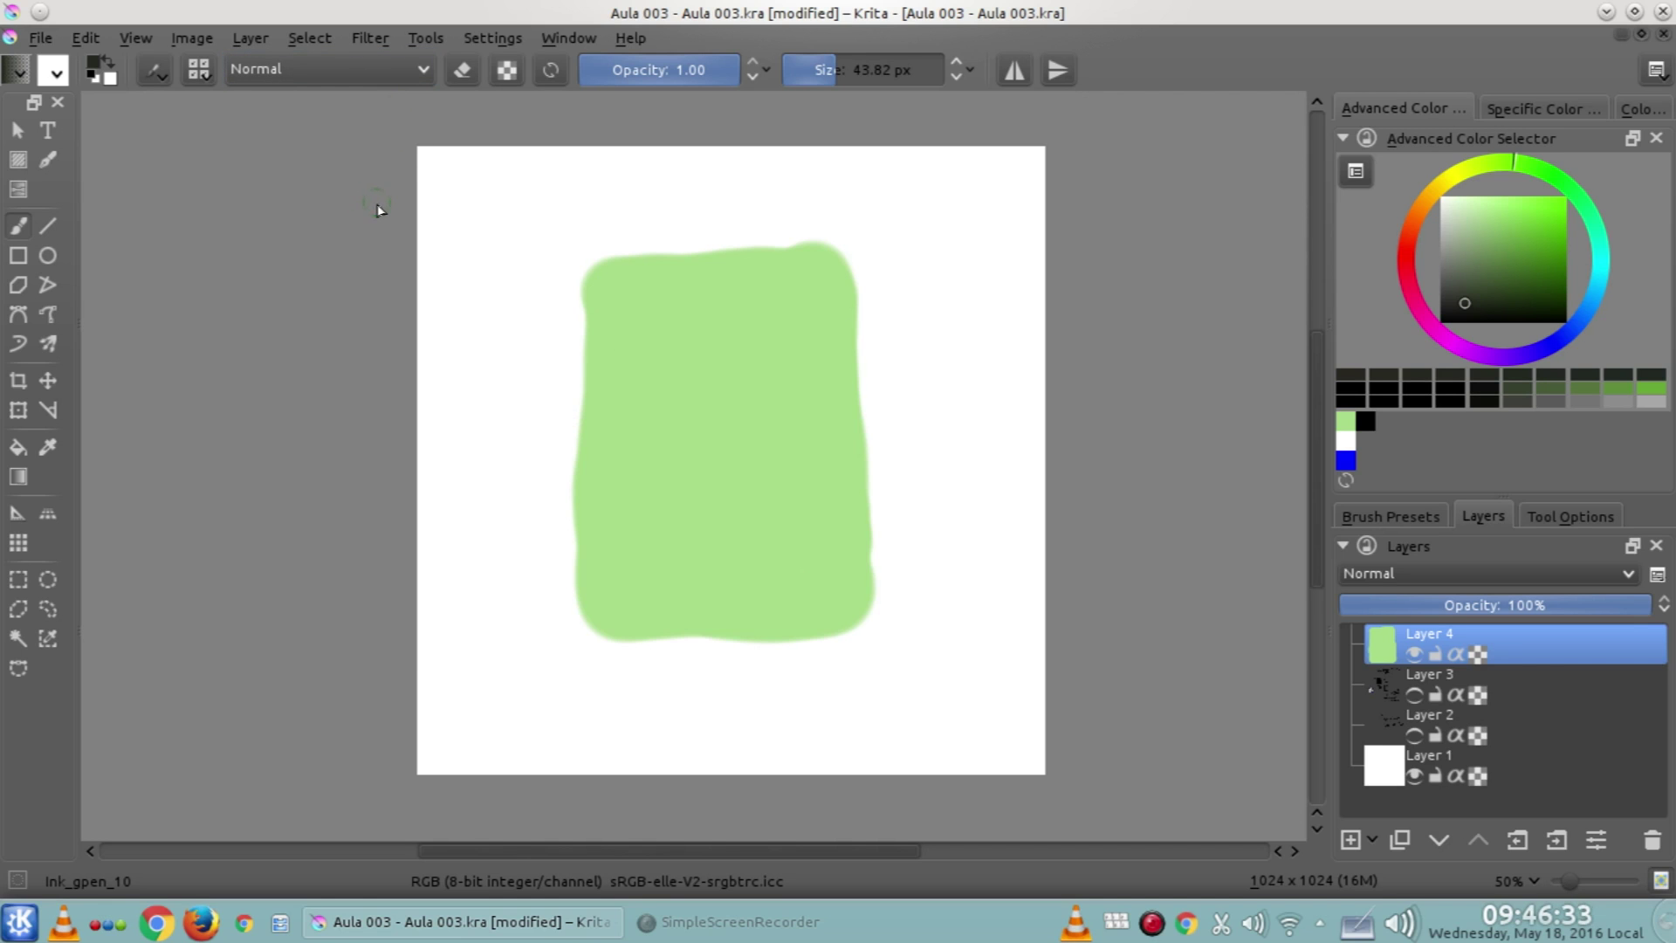
# Choose Multiply in the toolbar's brush blending-mode dropdown
pyautogui.click(385, 82)
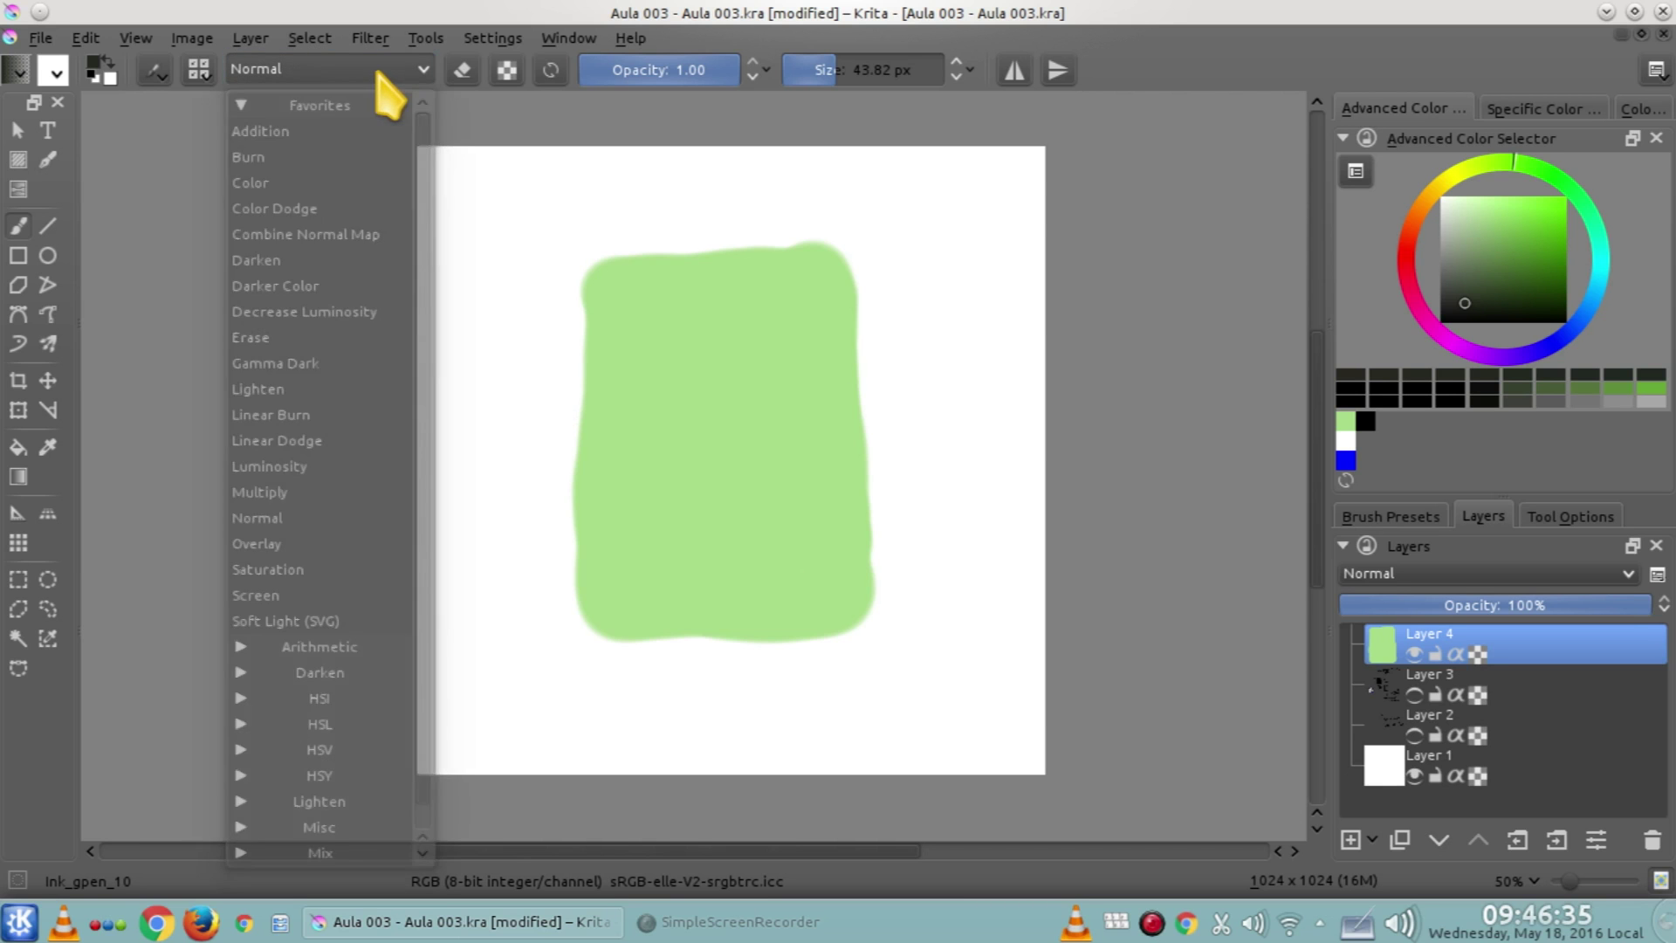
pyautogui.click(389, 87)
pyautogui.click(395, 82)
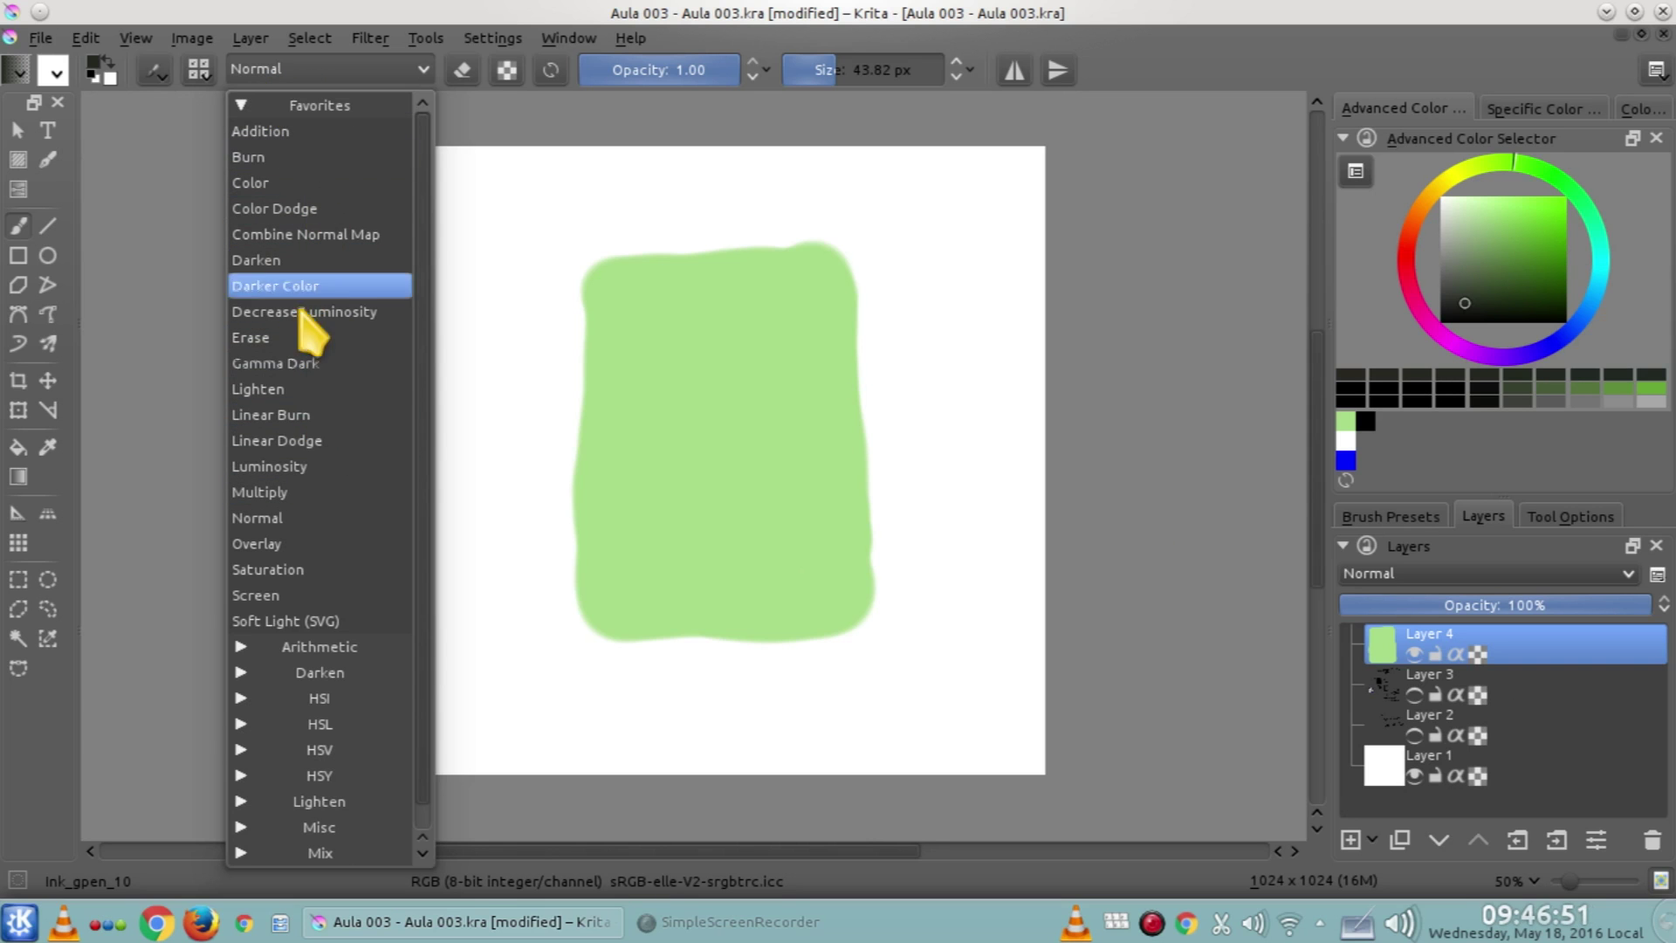
pyautogui.click(306, 494)
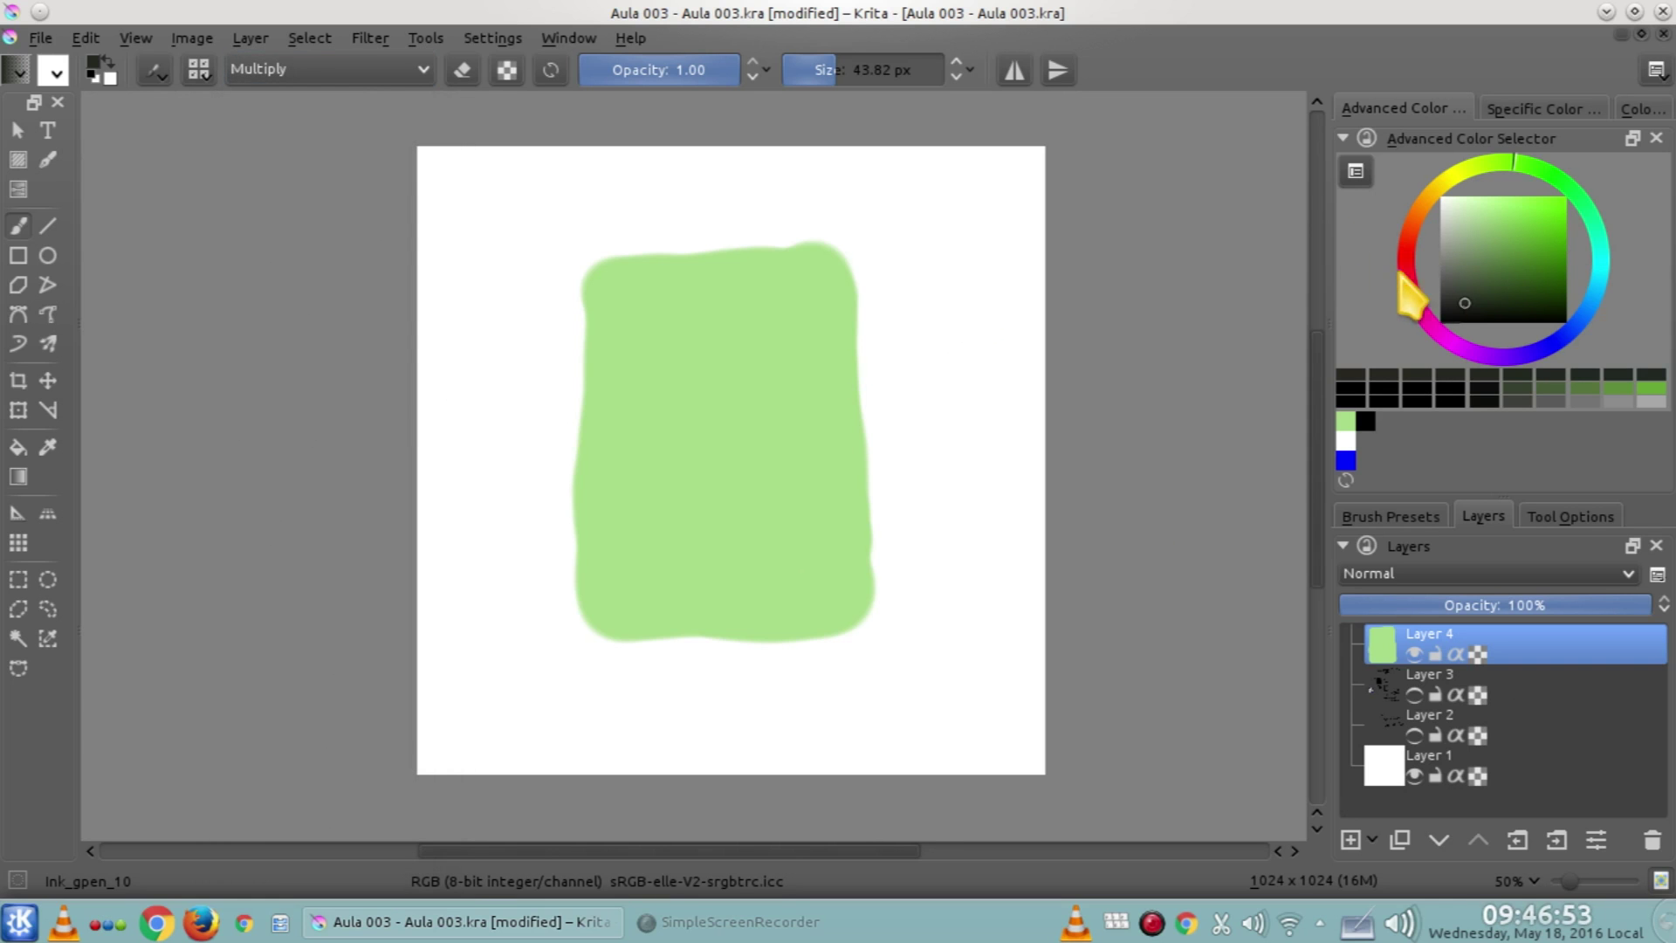
# Pick a dark brown drawing colour on the colour wheel
pyautogui.moveTo(1589, 283); pyautogui.dragTo(1423, 209)
pyautogui.click(1524, 256)
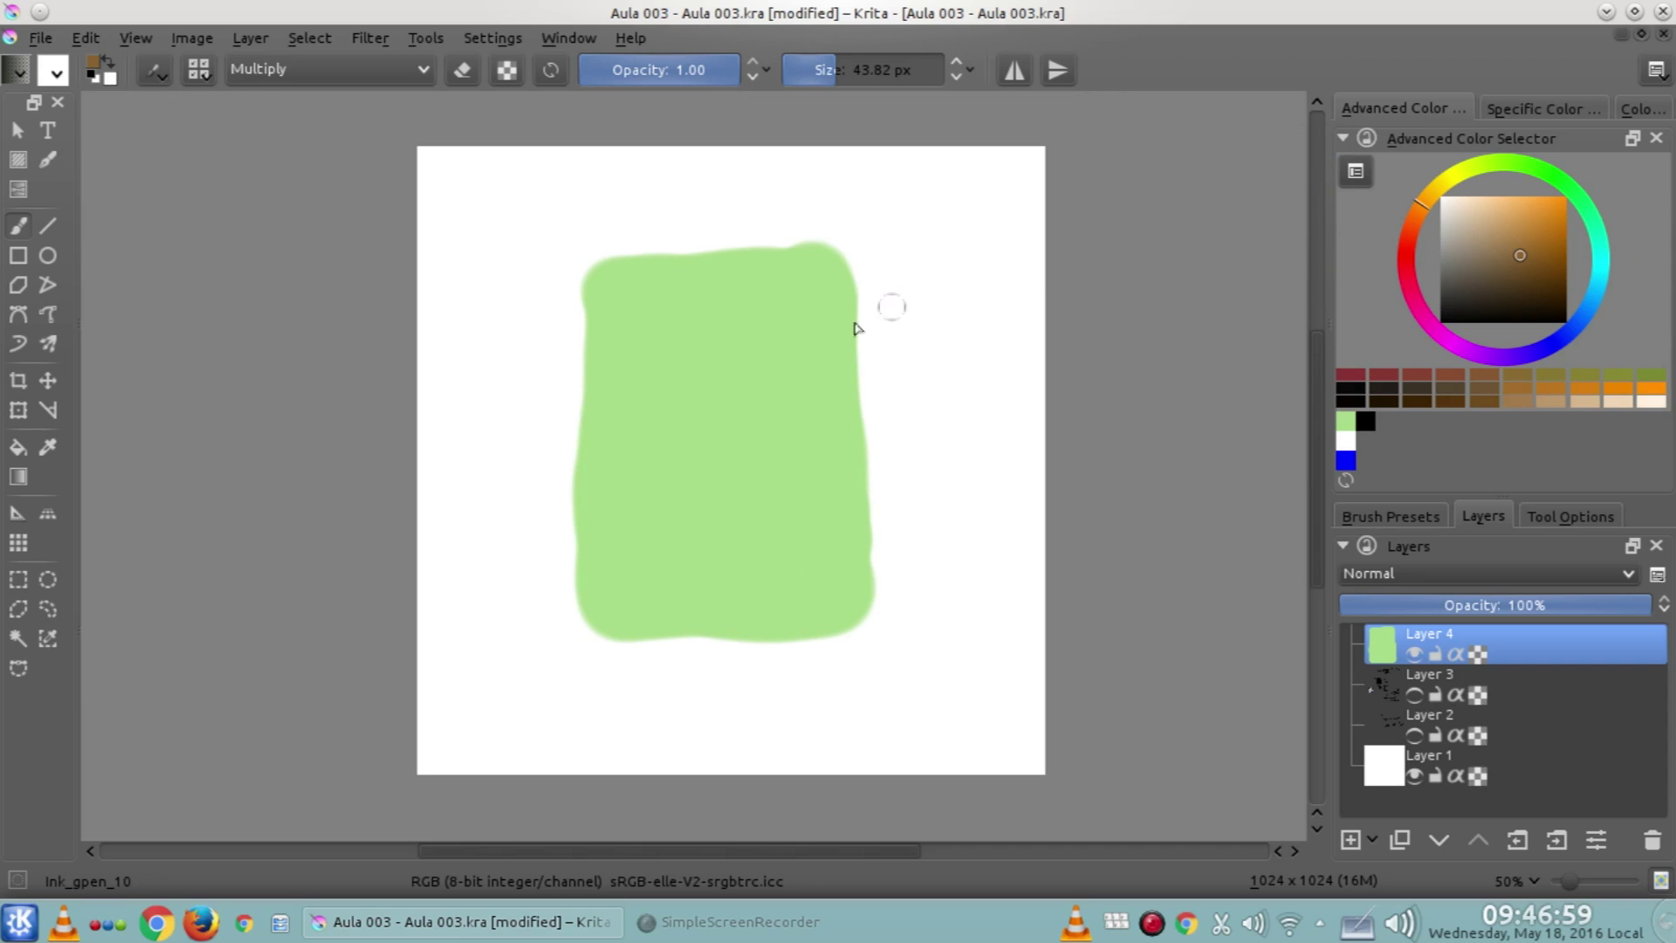
pyautogui.click(1524, 258)
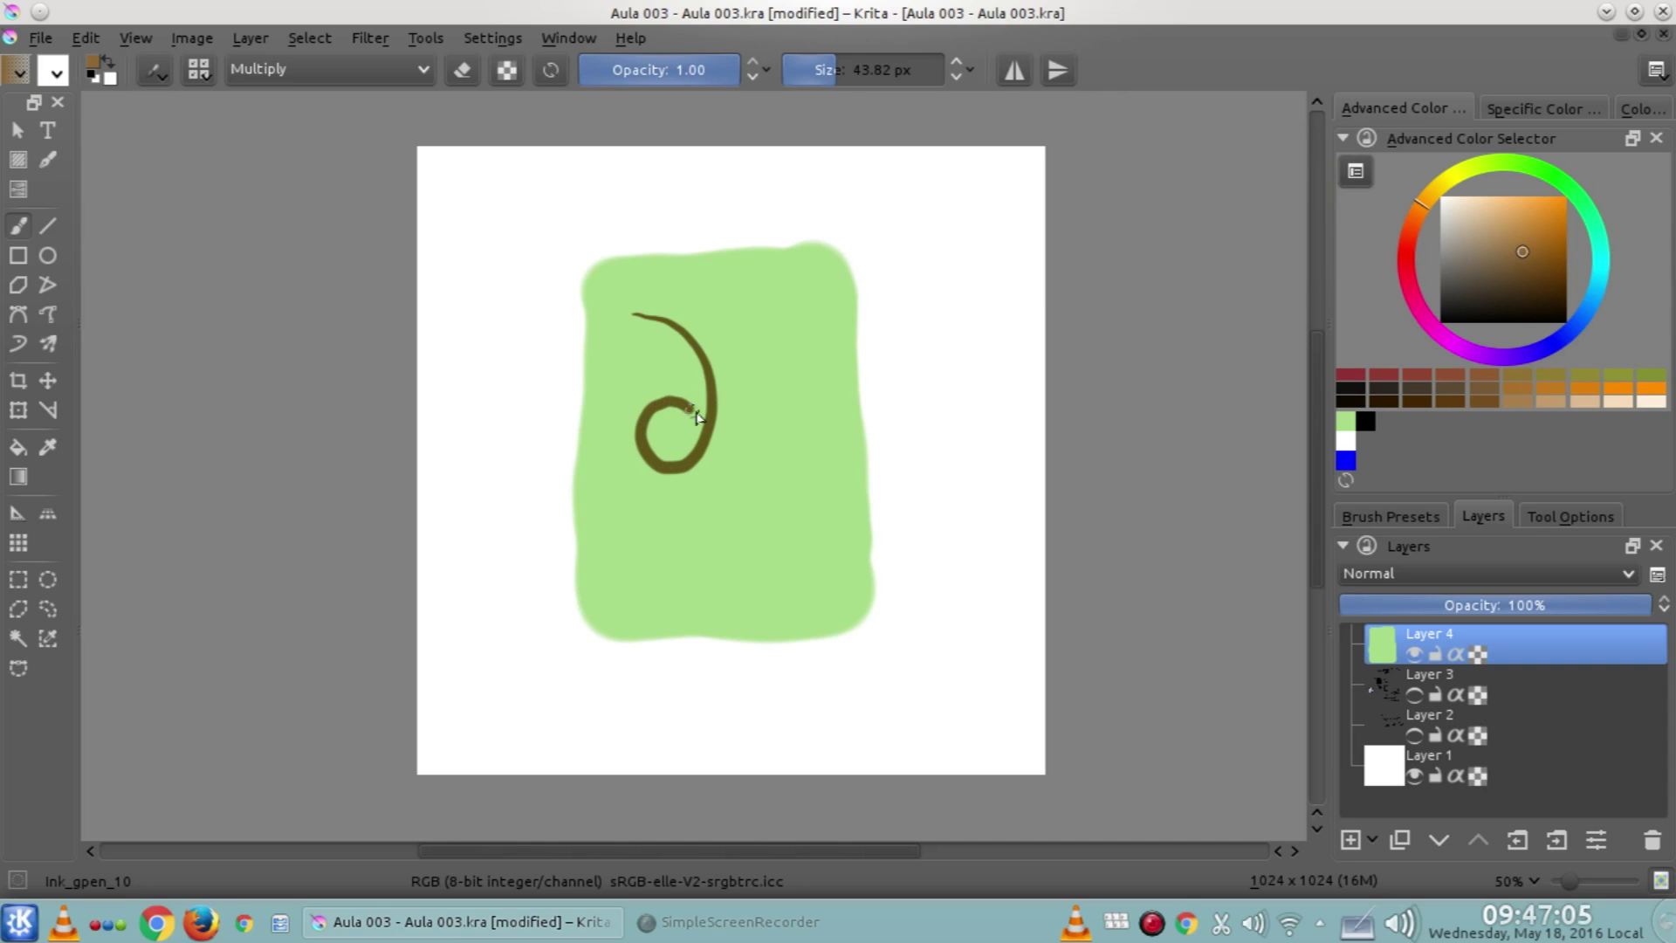
# Draw the face's cheek and chin outline and an eye, undoing the early trial strokes
pyautogui.moveTo(748, 329); pyautogui.dragTo(799, 463)
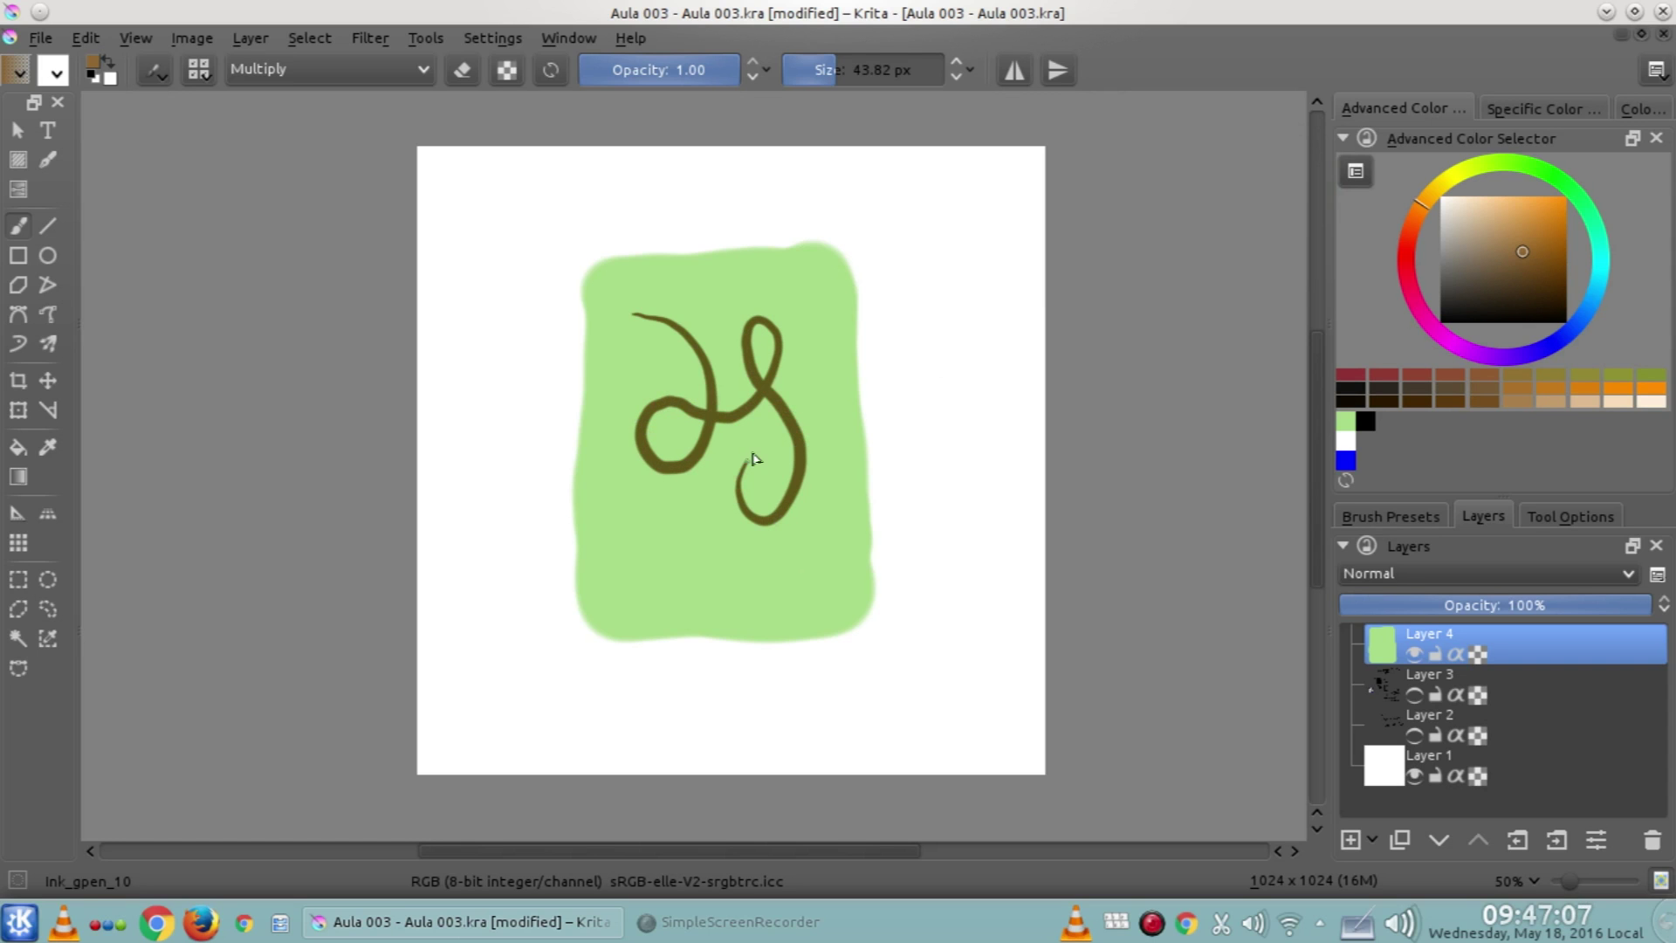
pyautogui.click(1530, 289)
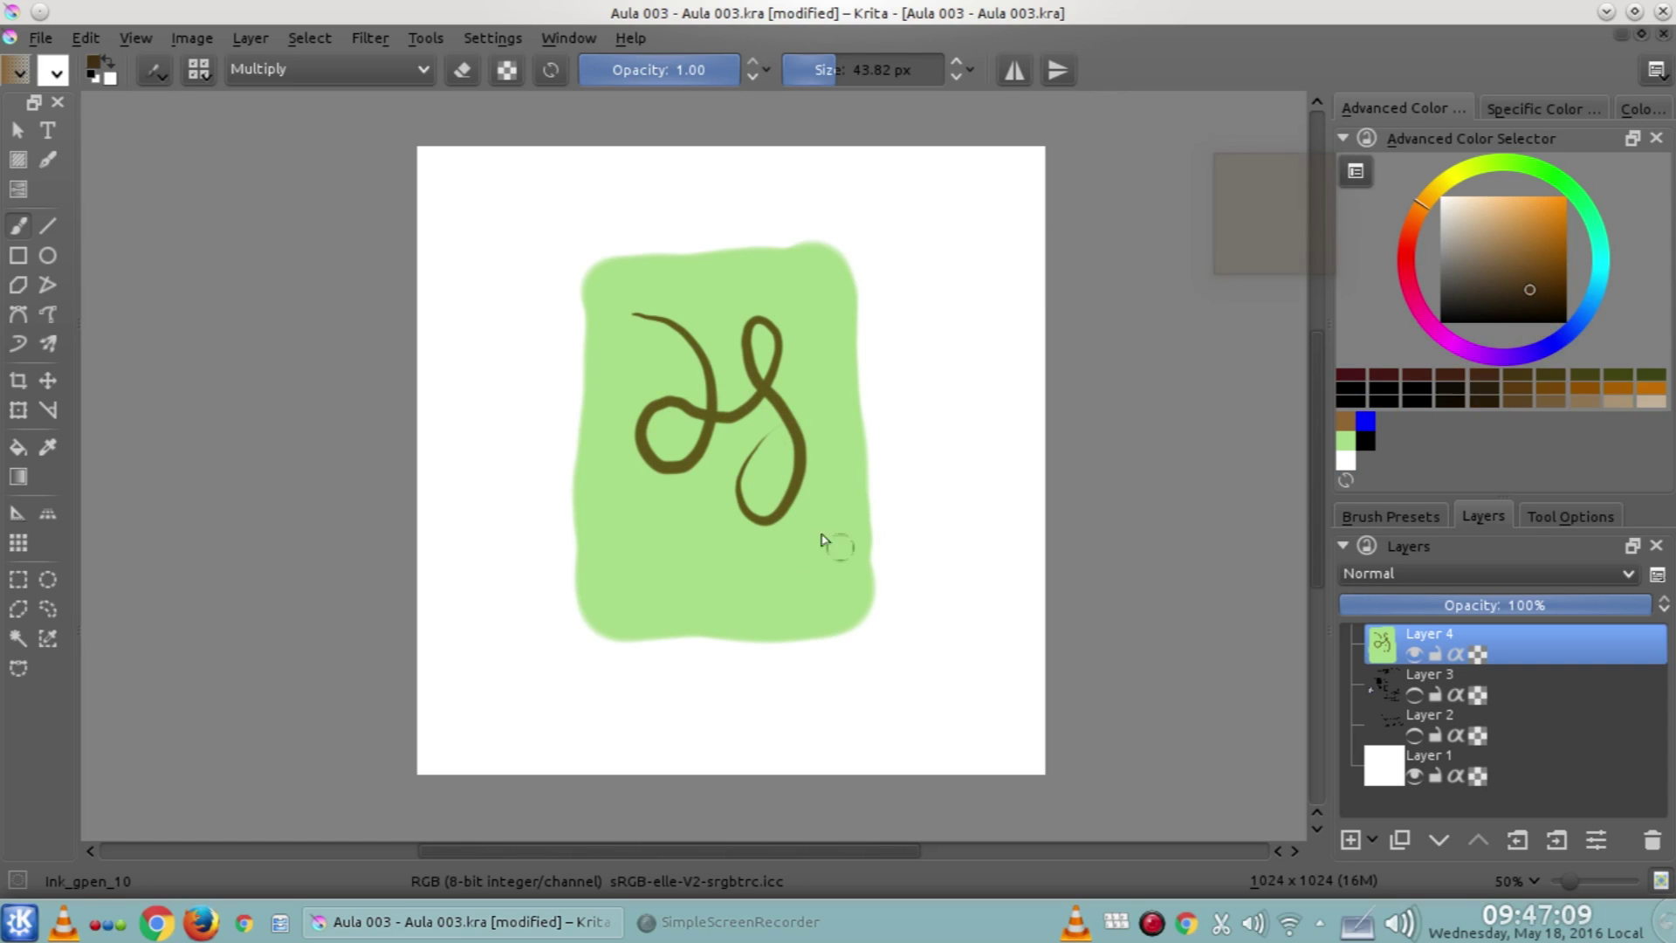
pyautogui.moveTo(680, 510); pyautogui.dragTo(674, 512)
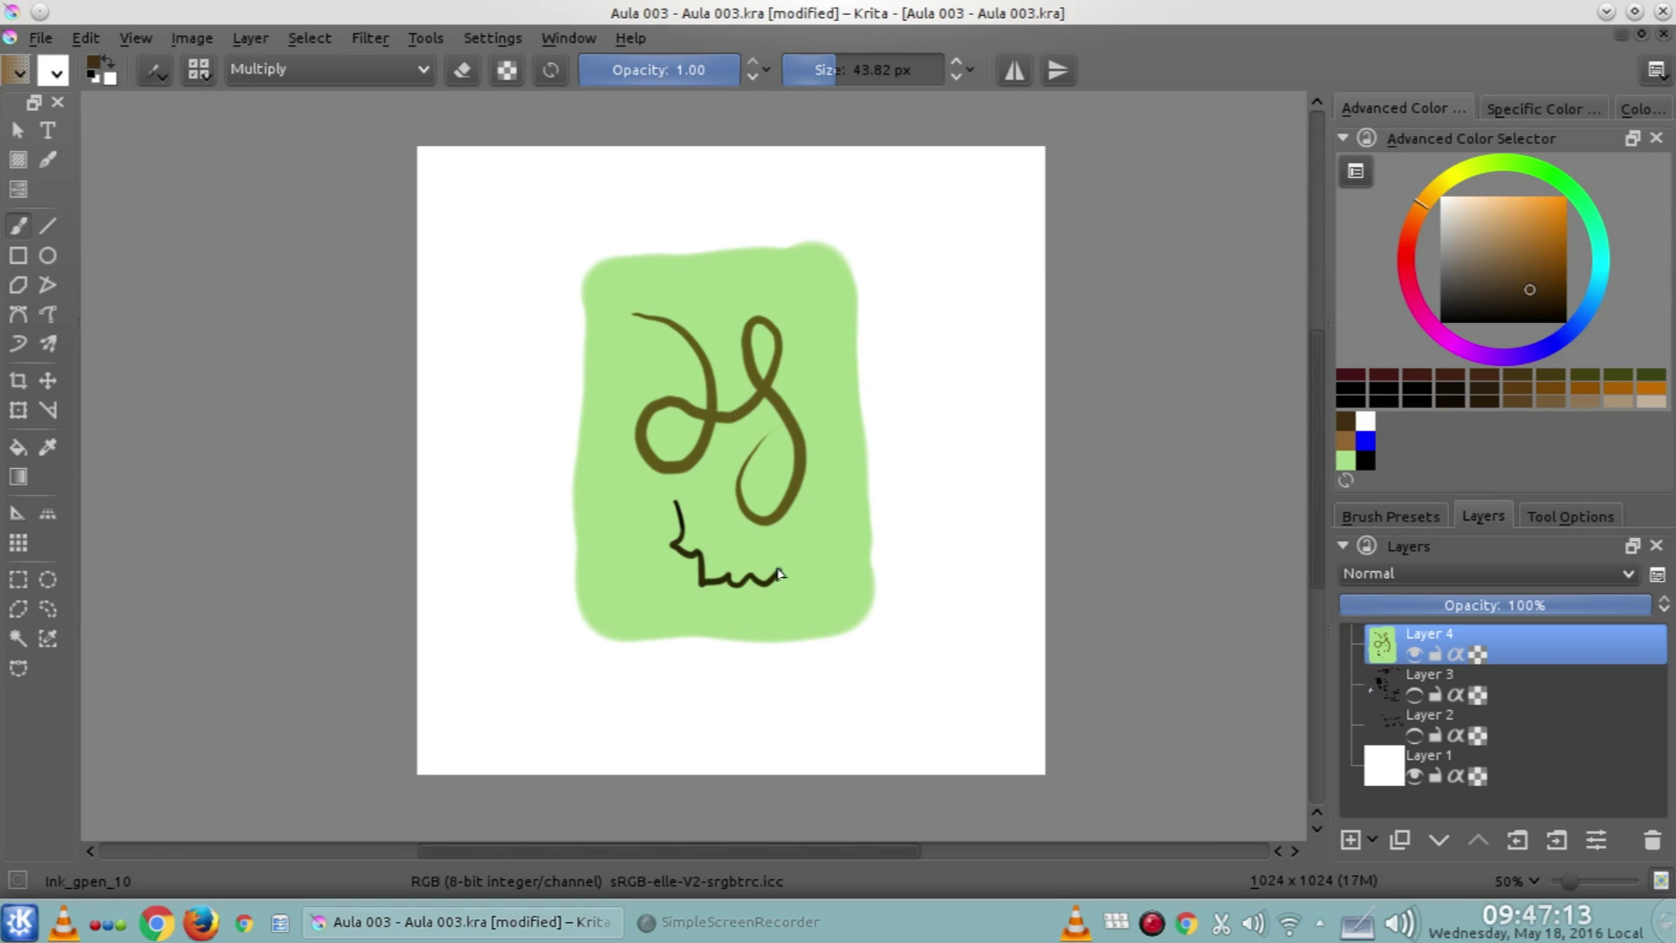
pyautogui.hotkey('ctrl', 'z')
pyautogui.hotkey('ctrl', 'z')
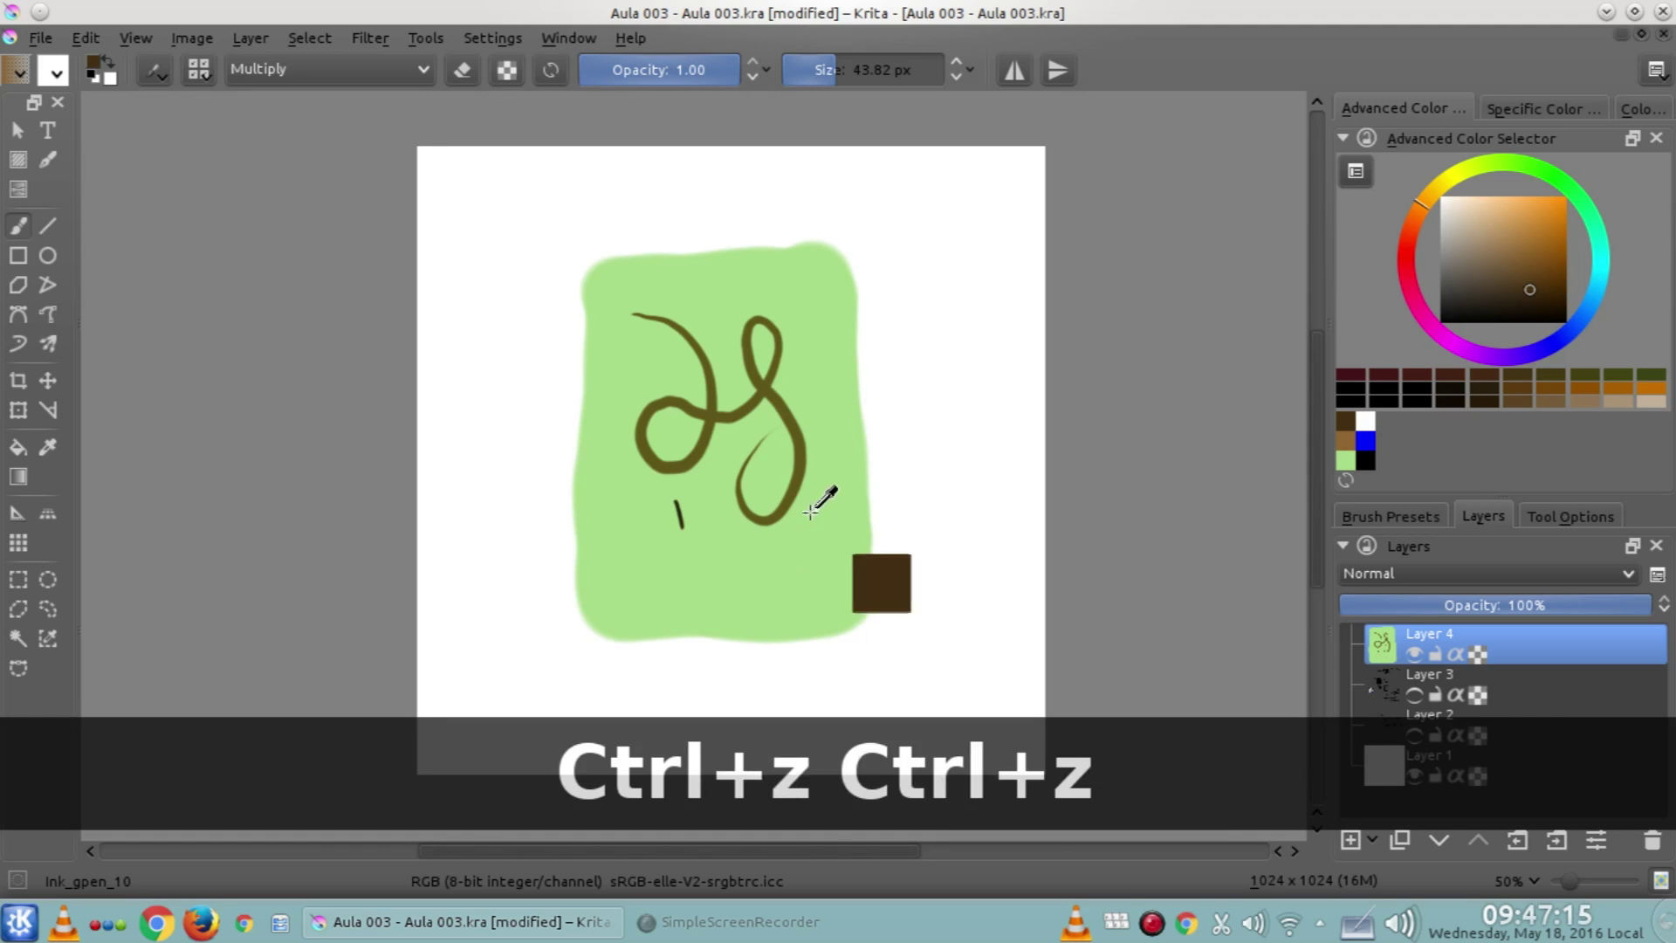
pyautogui.hotkey('ctrl', 'z')
pyautogui.hotkey('ctrl', 'z')
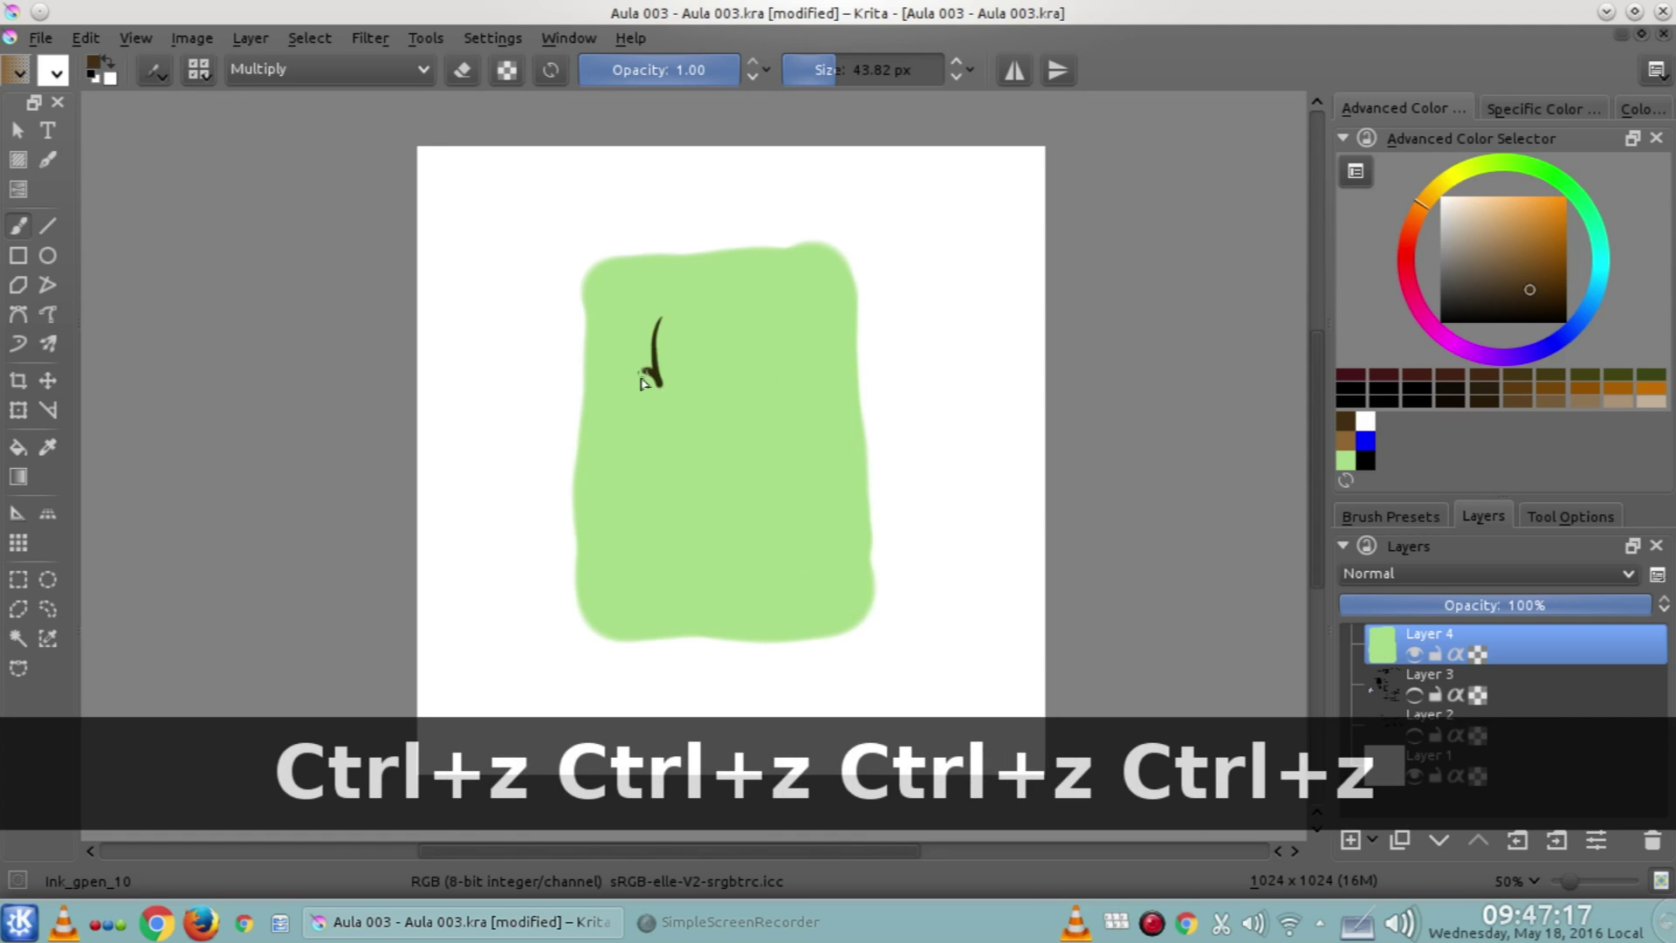
pyautogui.moveTo(697, 455); pyautogui.dragTo(751, 373)
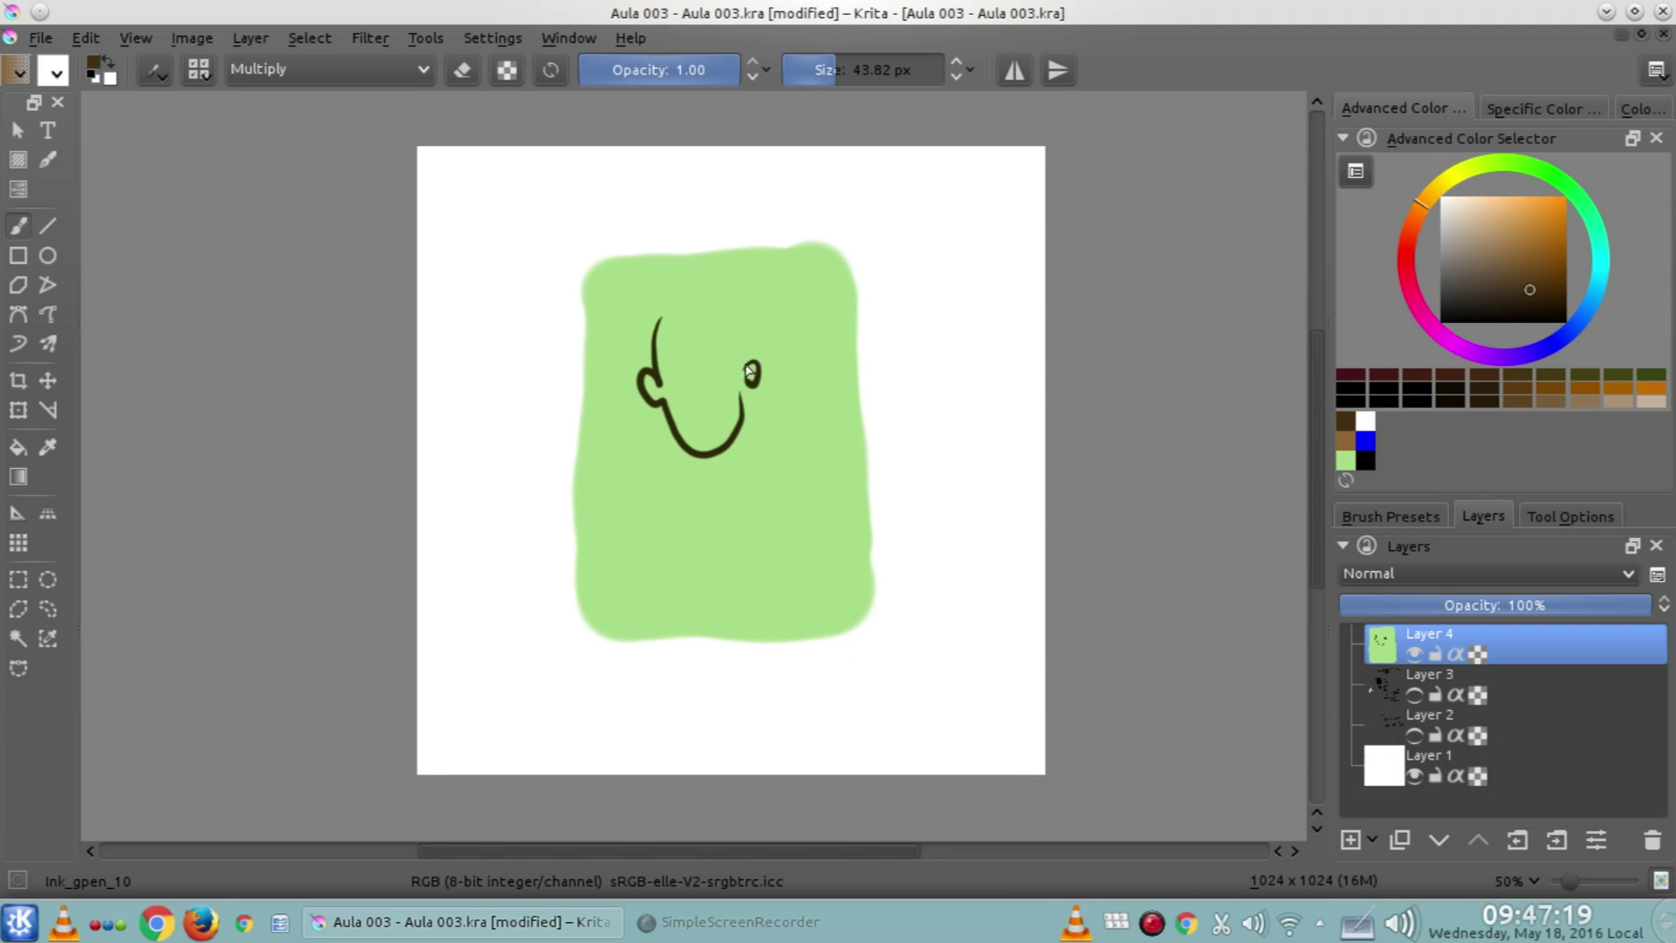
pyautogui.click(710, 372)
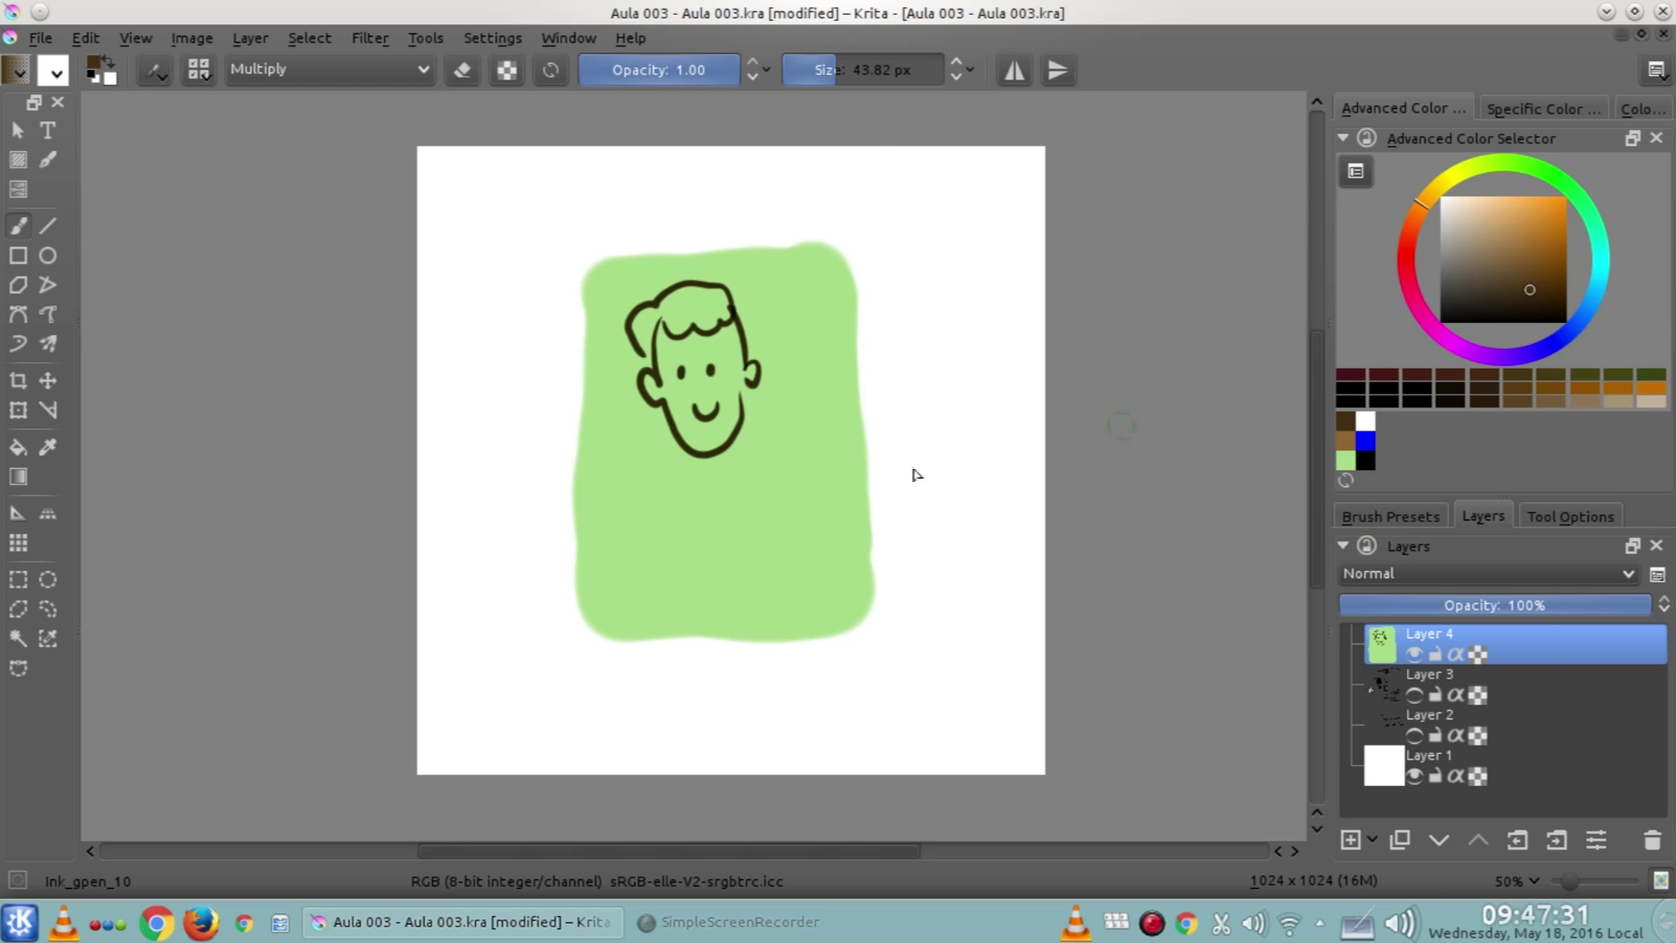
# Hide Layer 4 and set the brush blending mode back to Normal
pyautogui.click(1414, 654)
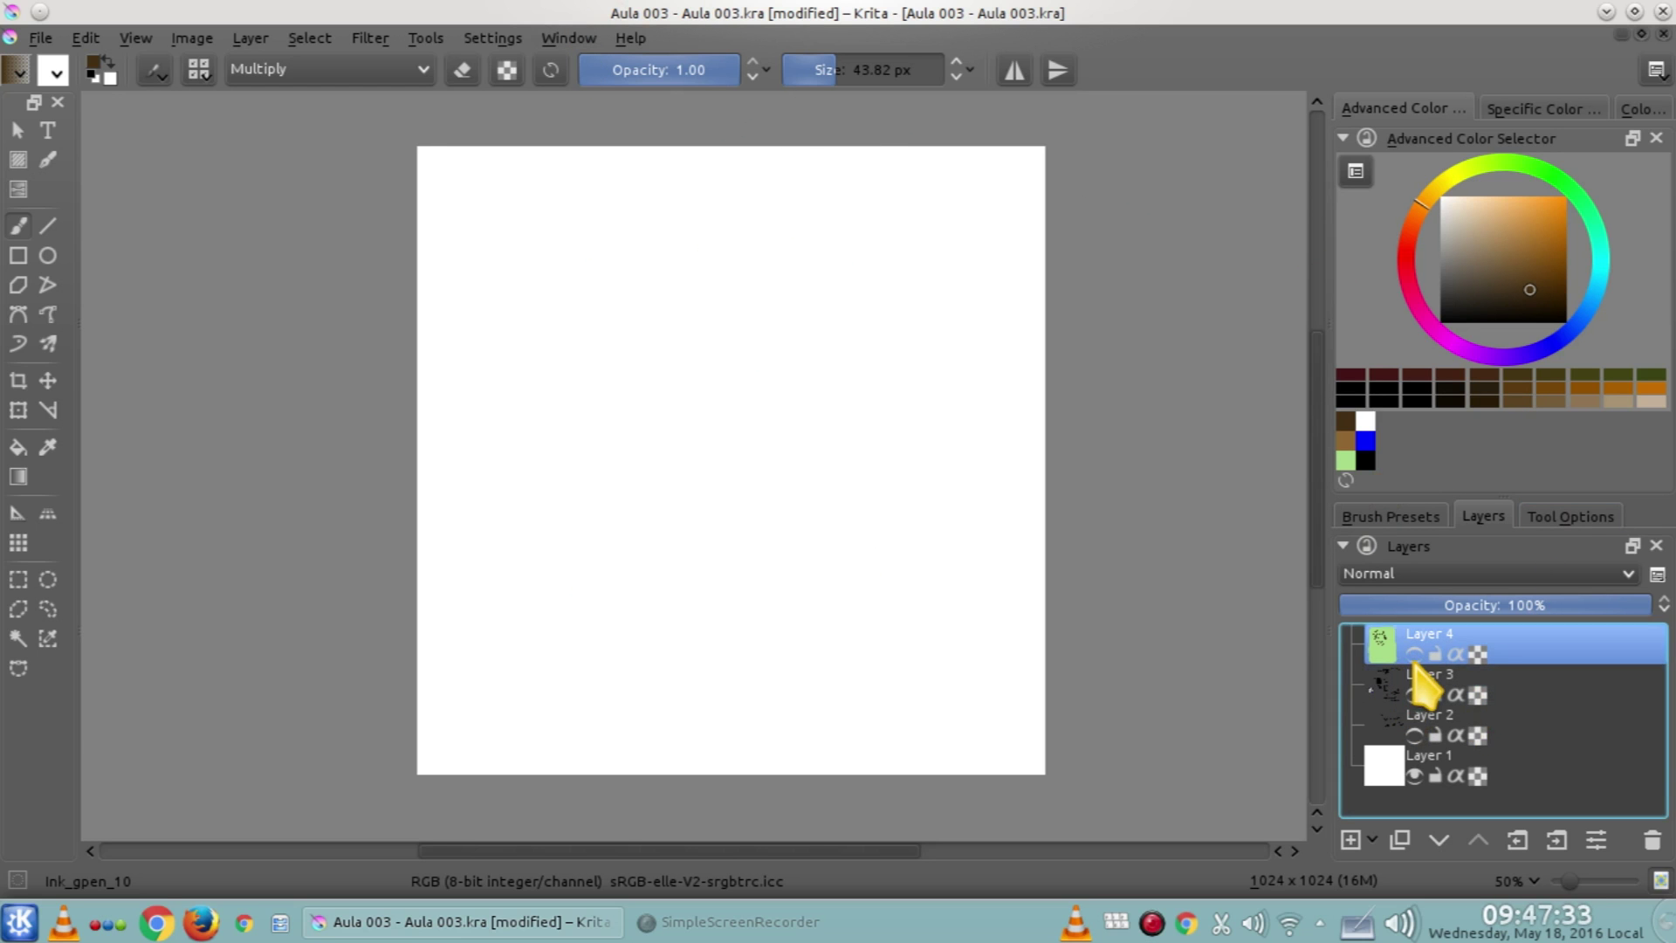
pyautogui.click(305, 77)
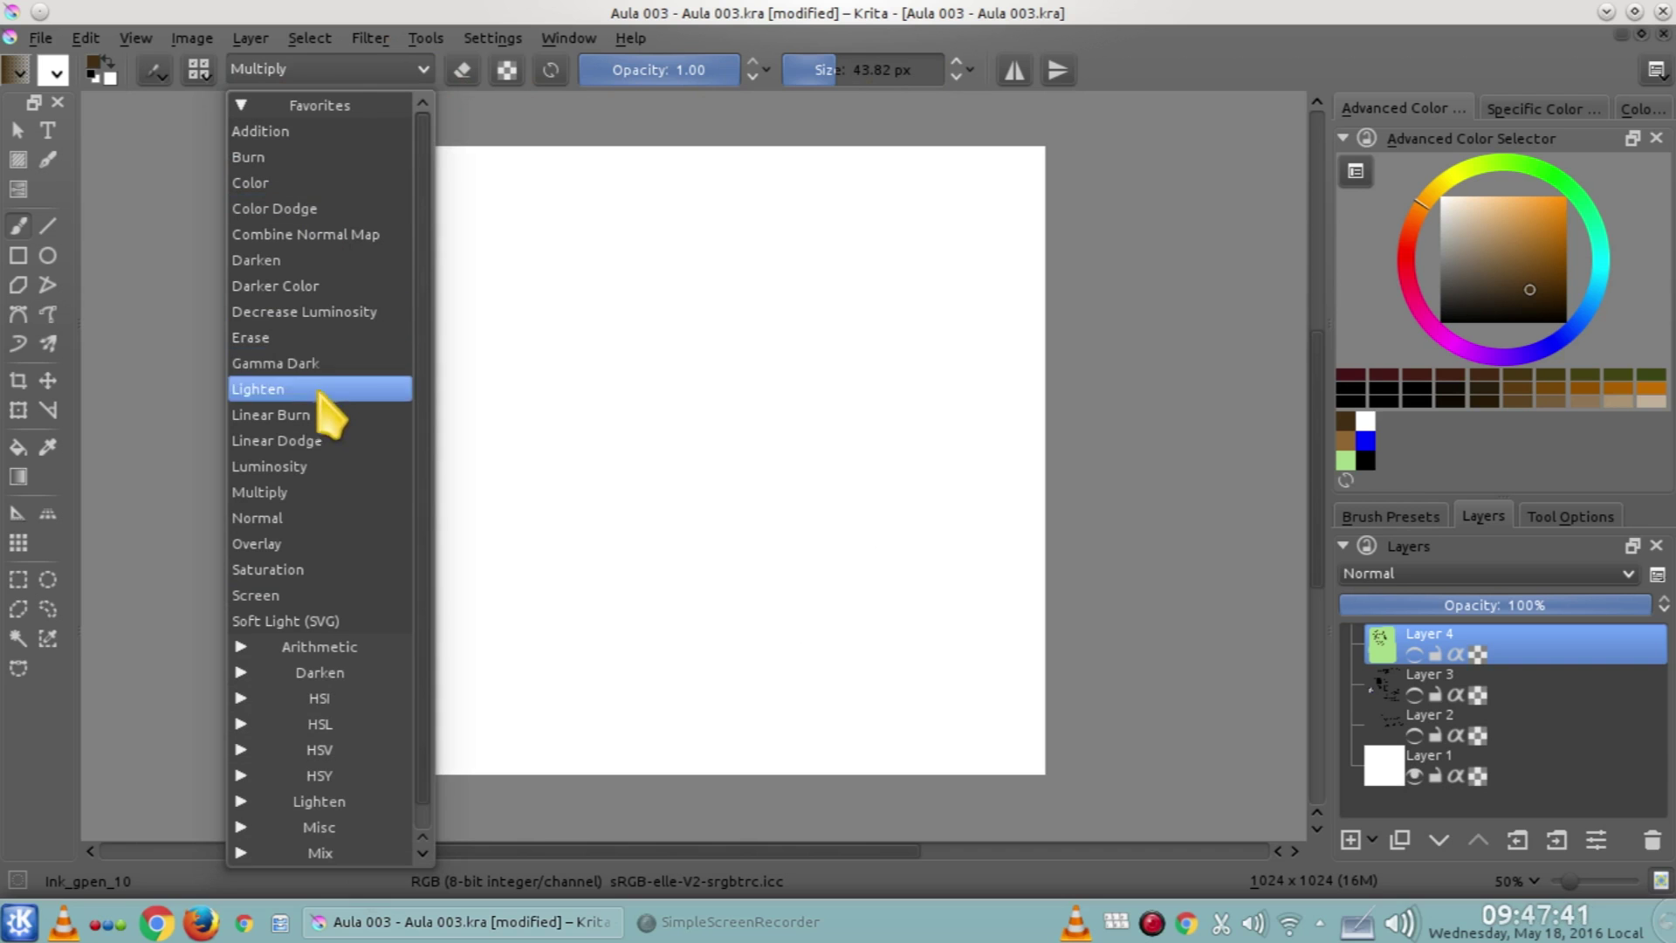
pyautogui.click(293, 519)
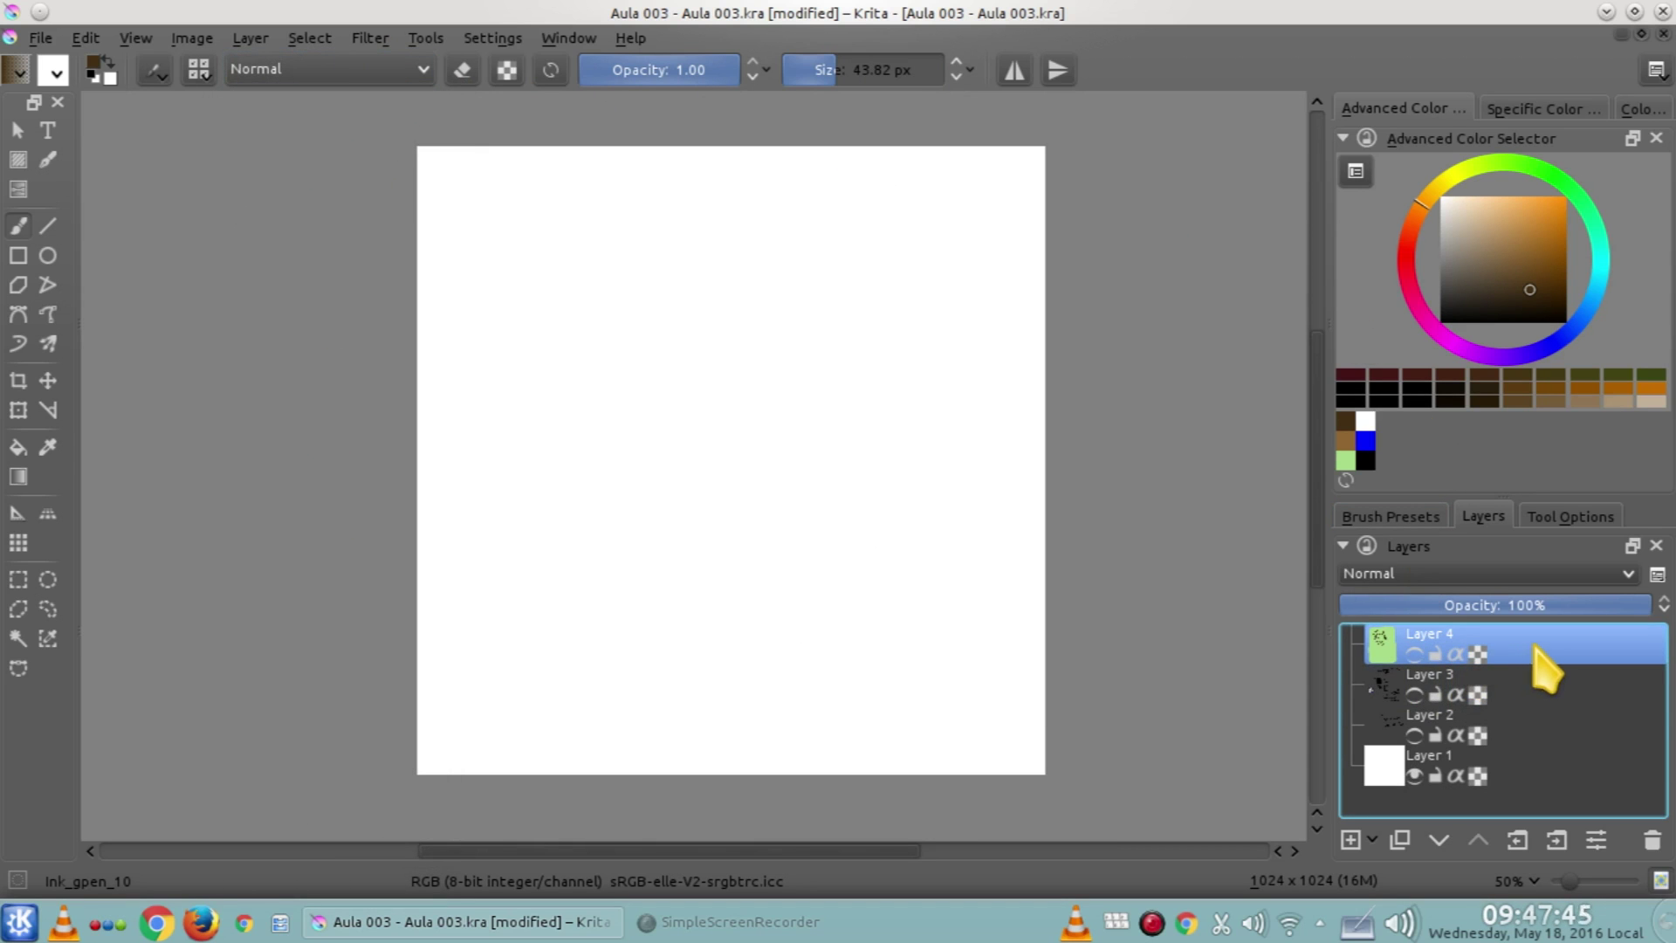
# Keep the layer blending mode at Normal and add a new Layer 5 on top
pyautogui.click(1563, 584)
pyautogui.scroll(-1, 1496, 550)
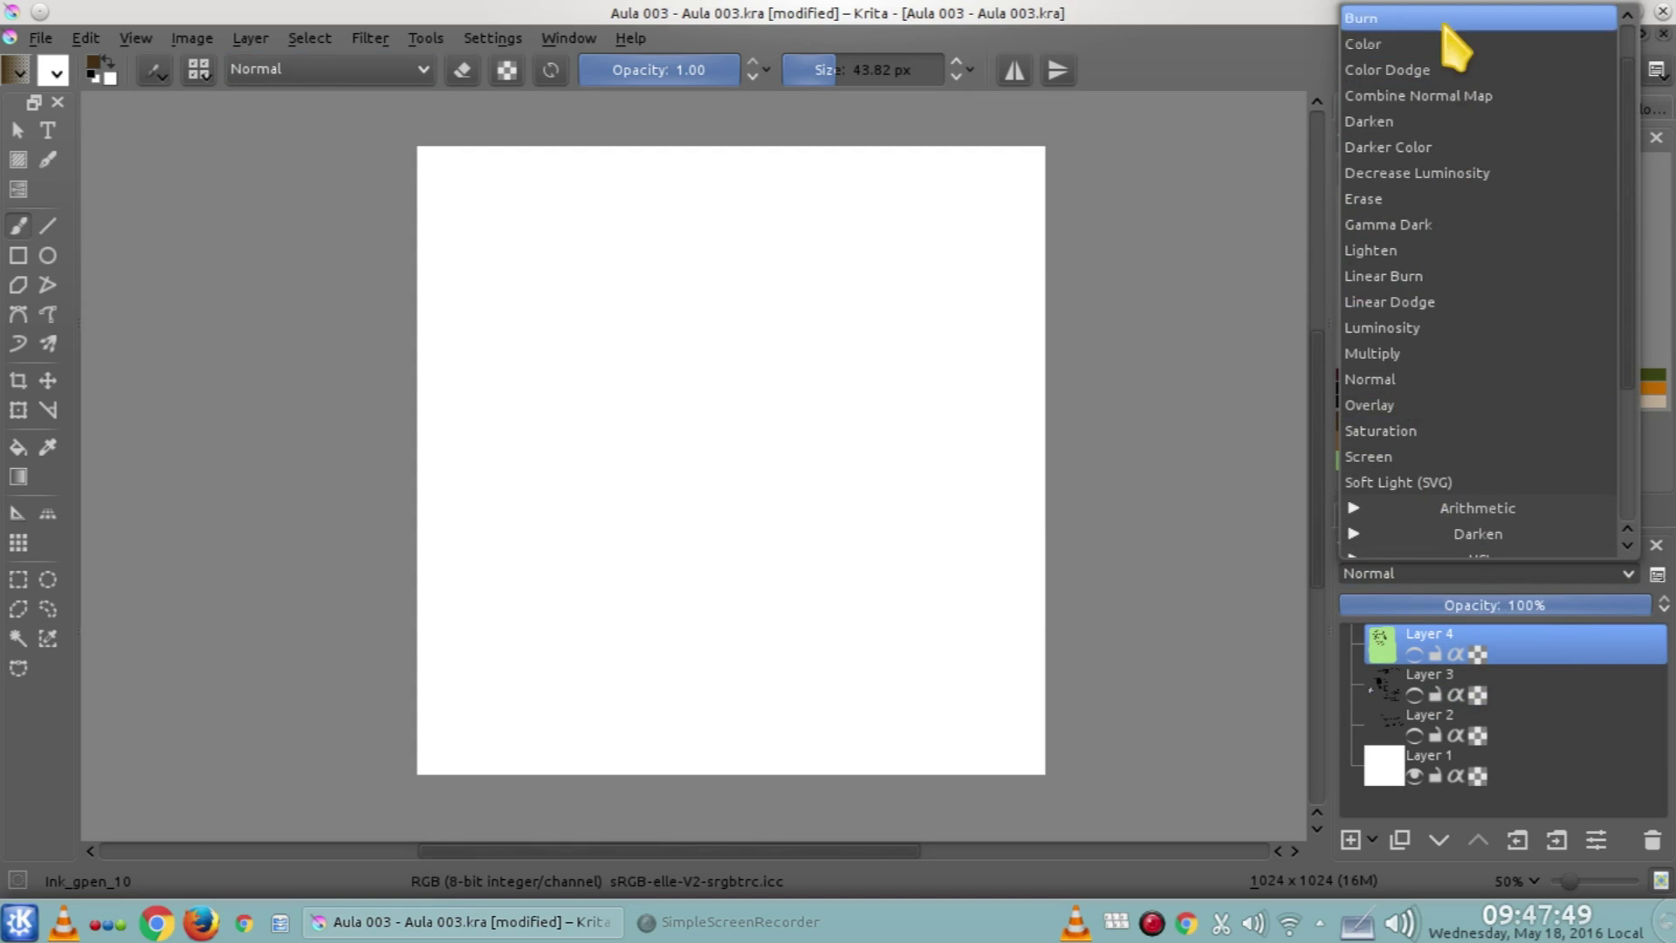
pyautogui.click(1508, 573)
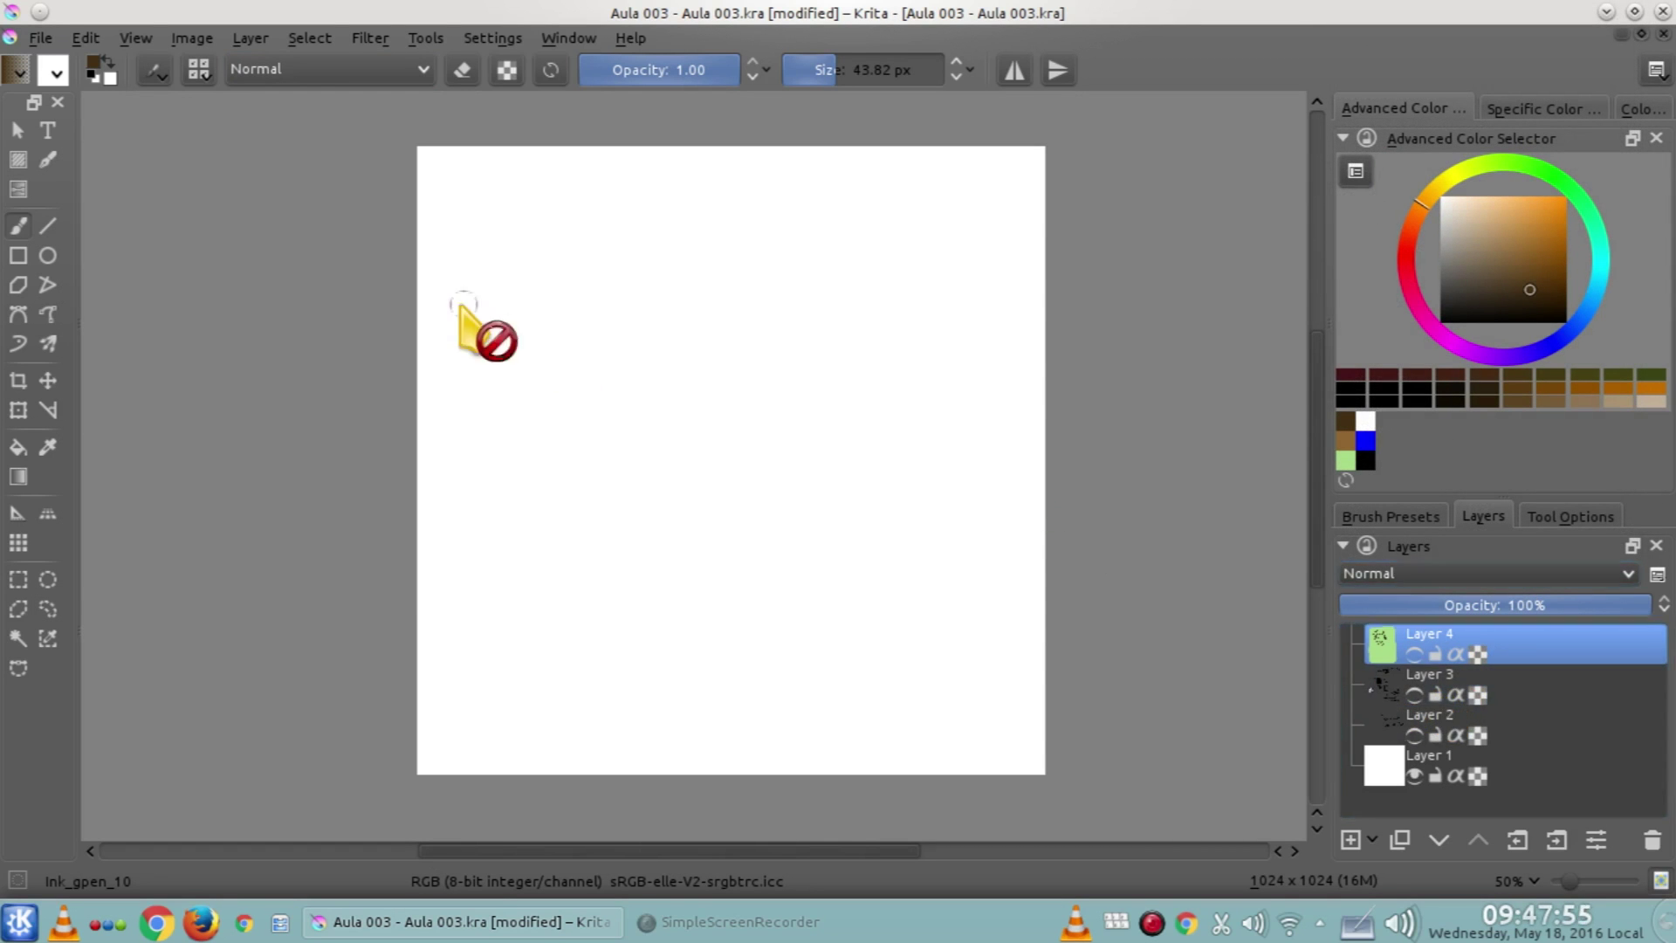
pyautogui.click(330, 77)
pyautogui.click(330, 79)
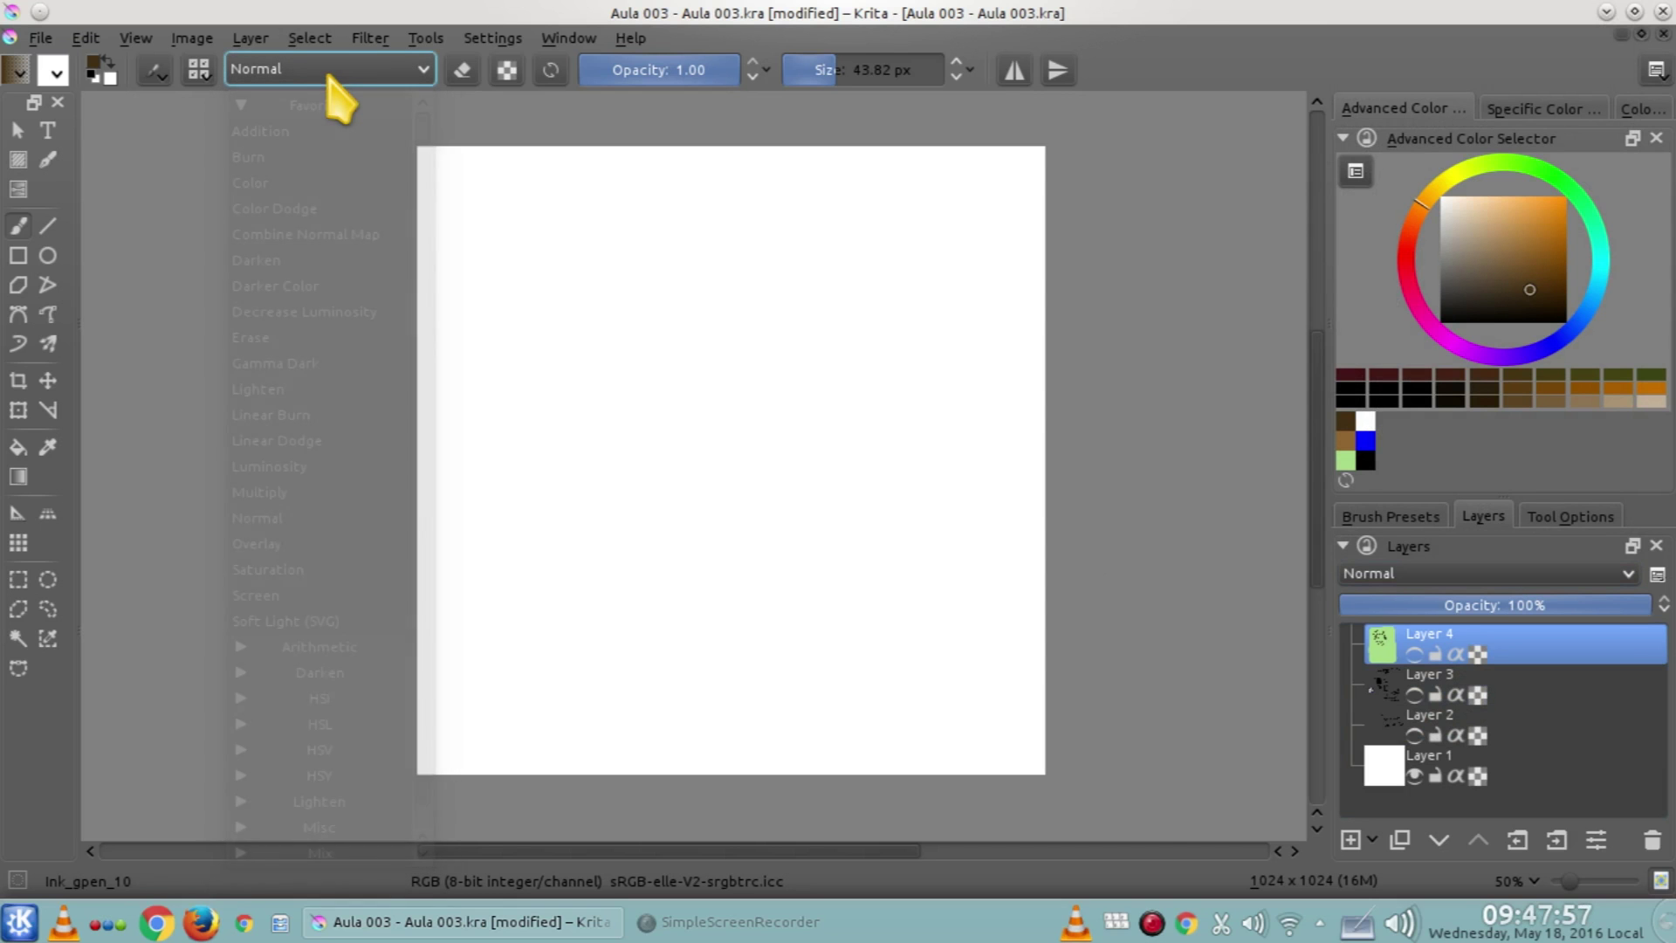
pyautogui.click(1350, 840)
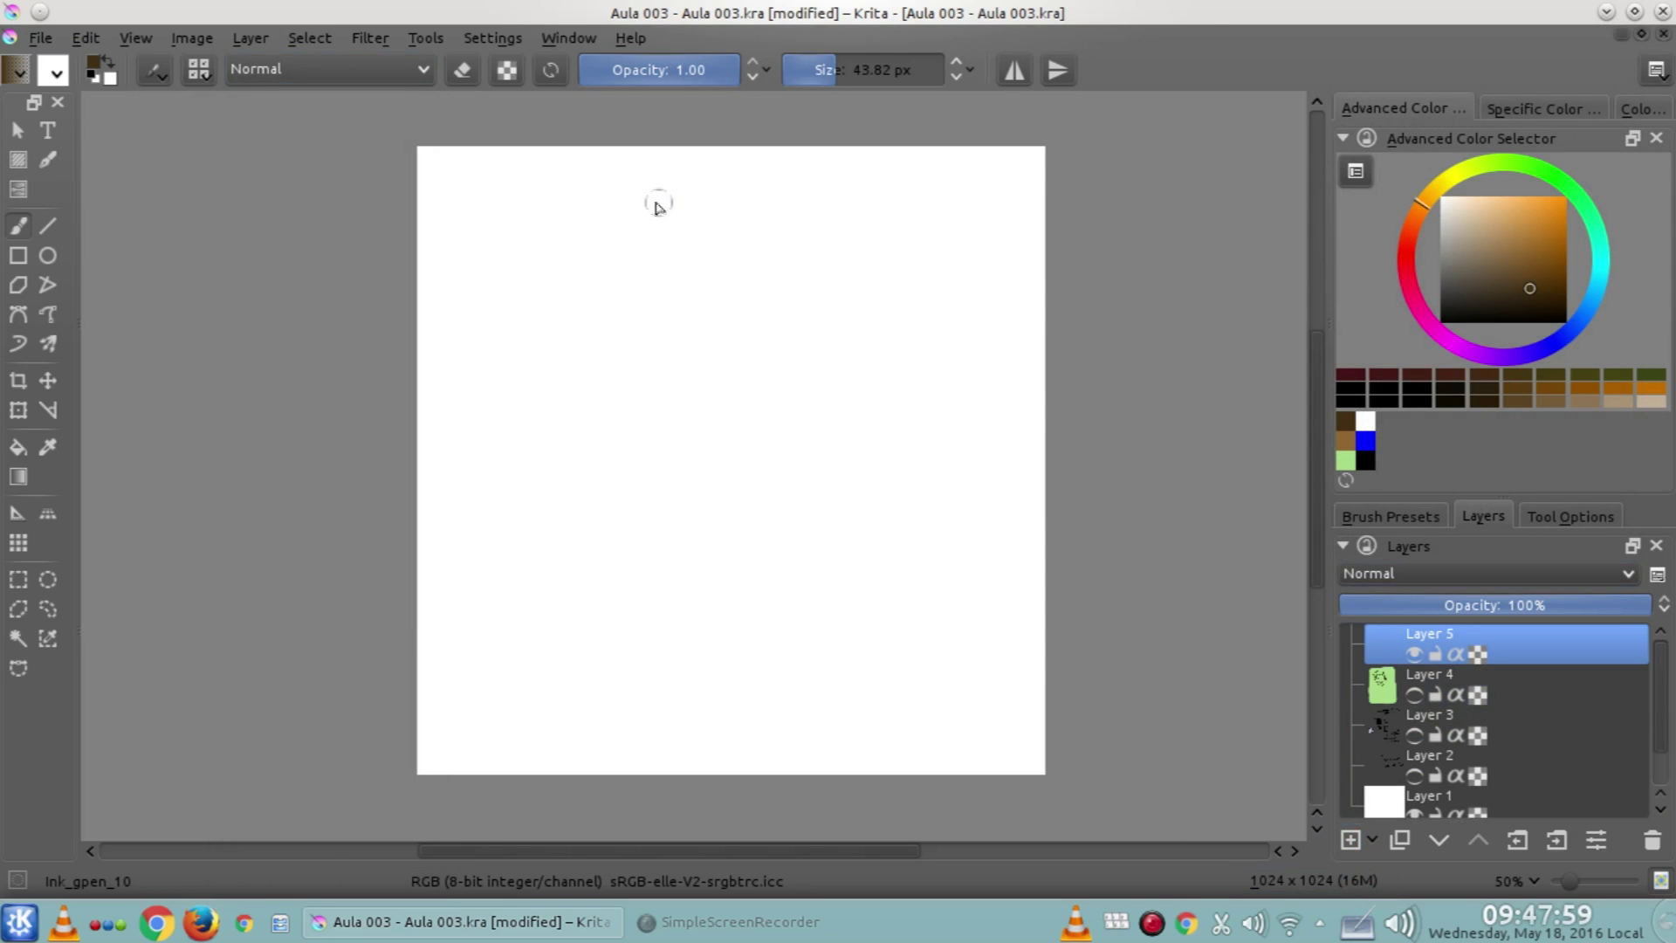
# Replace the ink pen with the loish-chalk001-mod4 favourite brush preset at 44 px
pyautogui.click(471, 77)
pyautogui.click(1415, 519)
pyautogui.click(1640, 786)
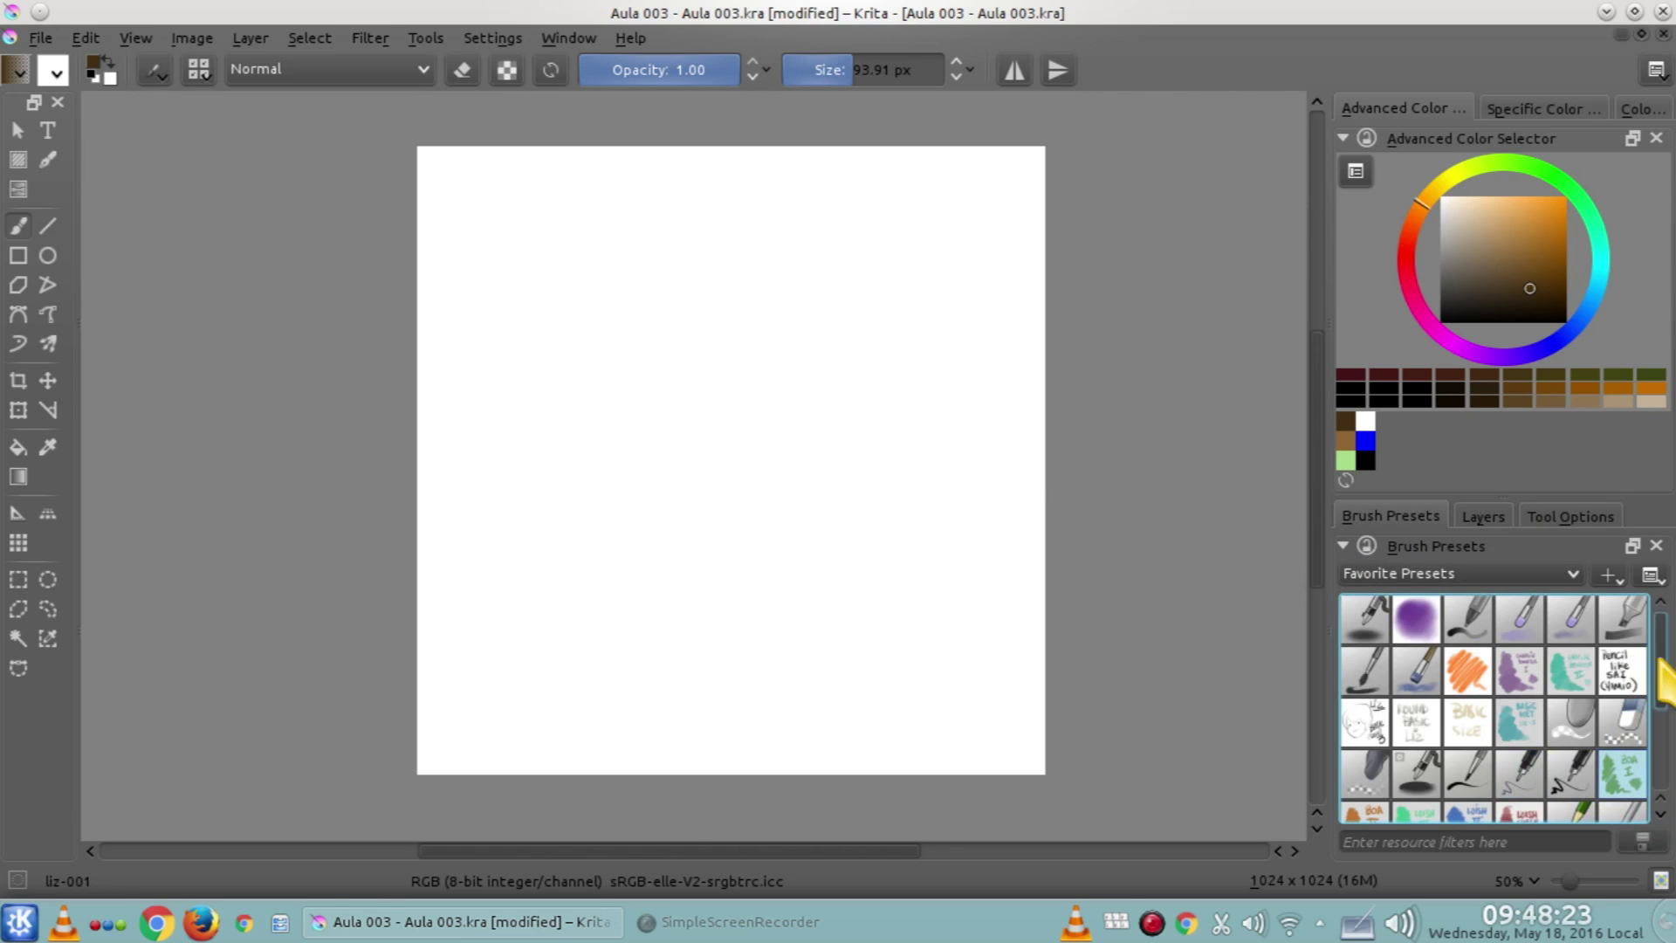
pyautogui.scroll(-2, 1641, 681)
pyautogui.click(1478, 740)
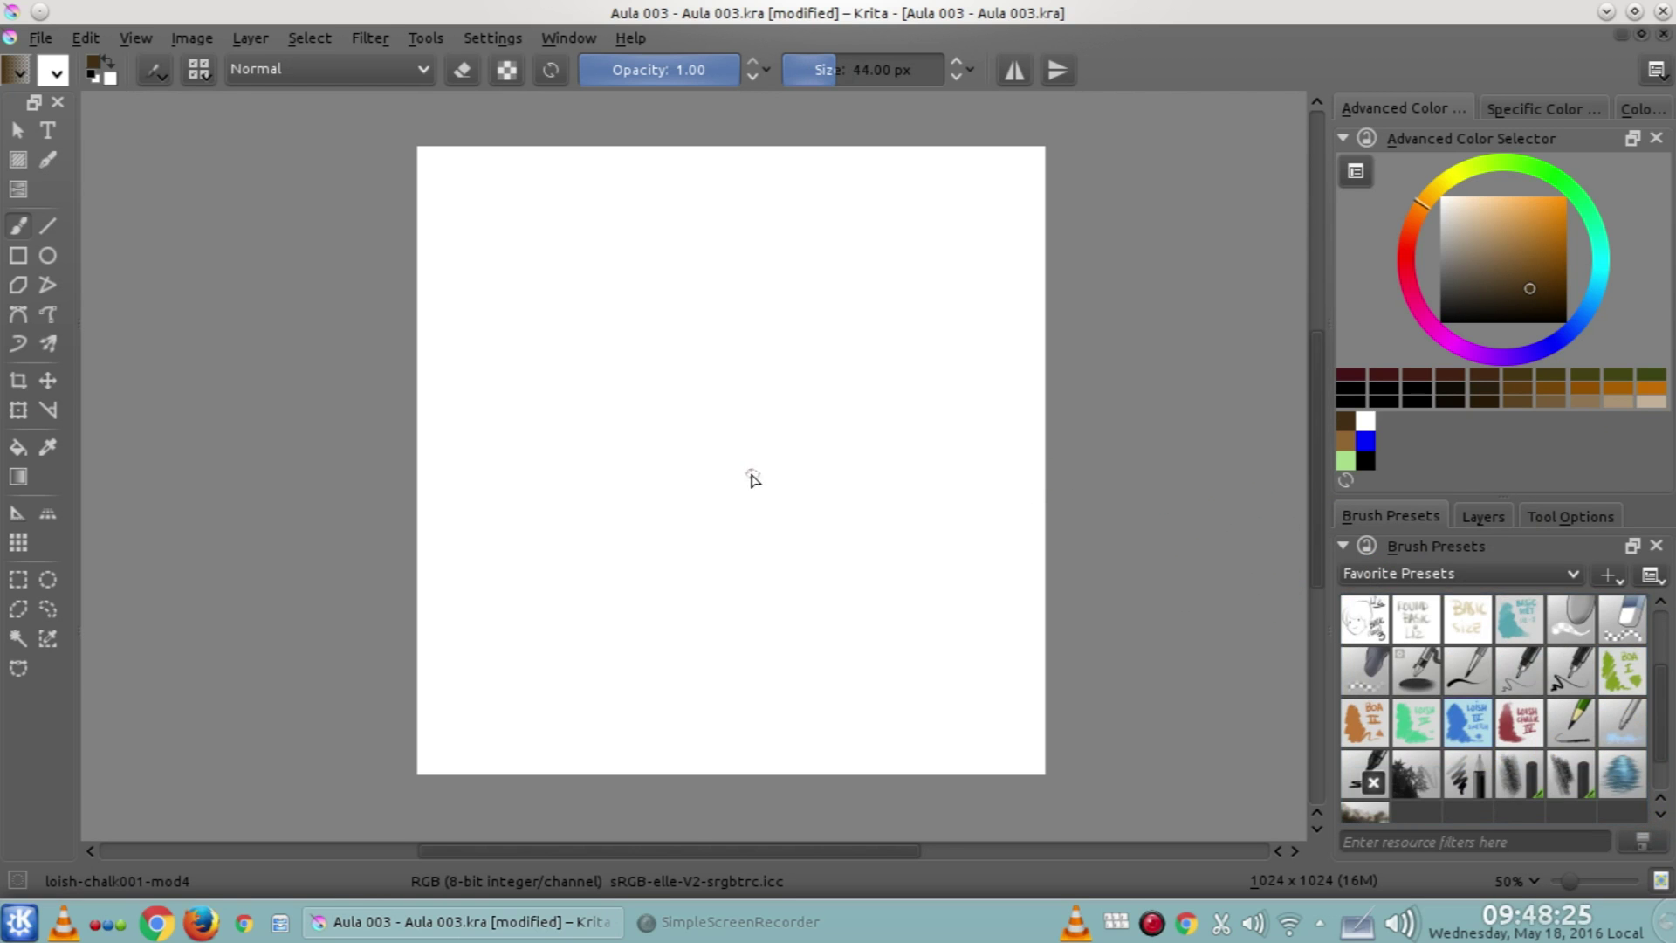
# Enlarge the brush to about 161 px, scribble a dark brown chalk patch, and erase its upper curved stroke
pyautogui.keyDown('shift'); pyautogui.moveTo(738, 470); pyautogui.dragTo(789, 479); pyautogui.keyUp('shift')
pyautogui.moveTo(699, 296)
pyautogui.mouseDown()
pyautogui.moveTo(677, 329)
pyautogui.moveTo(729, 371)
pyautogui.moveTo(775, 375)
pyautogui.moveTo(797, 415)
pyautogui.moveTo(771, 516)
pyautogui.moveTo(821, 502)
pyautogui.moveTo(730, 364)
pyautogui.moveTo(872, 284)
pyautogui.moveTo(889, 297)
pyautogui.mouseUp()
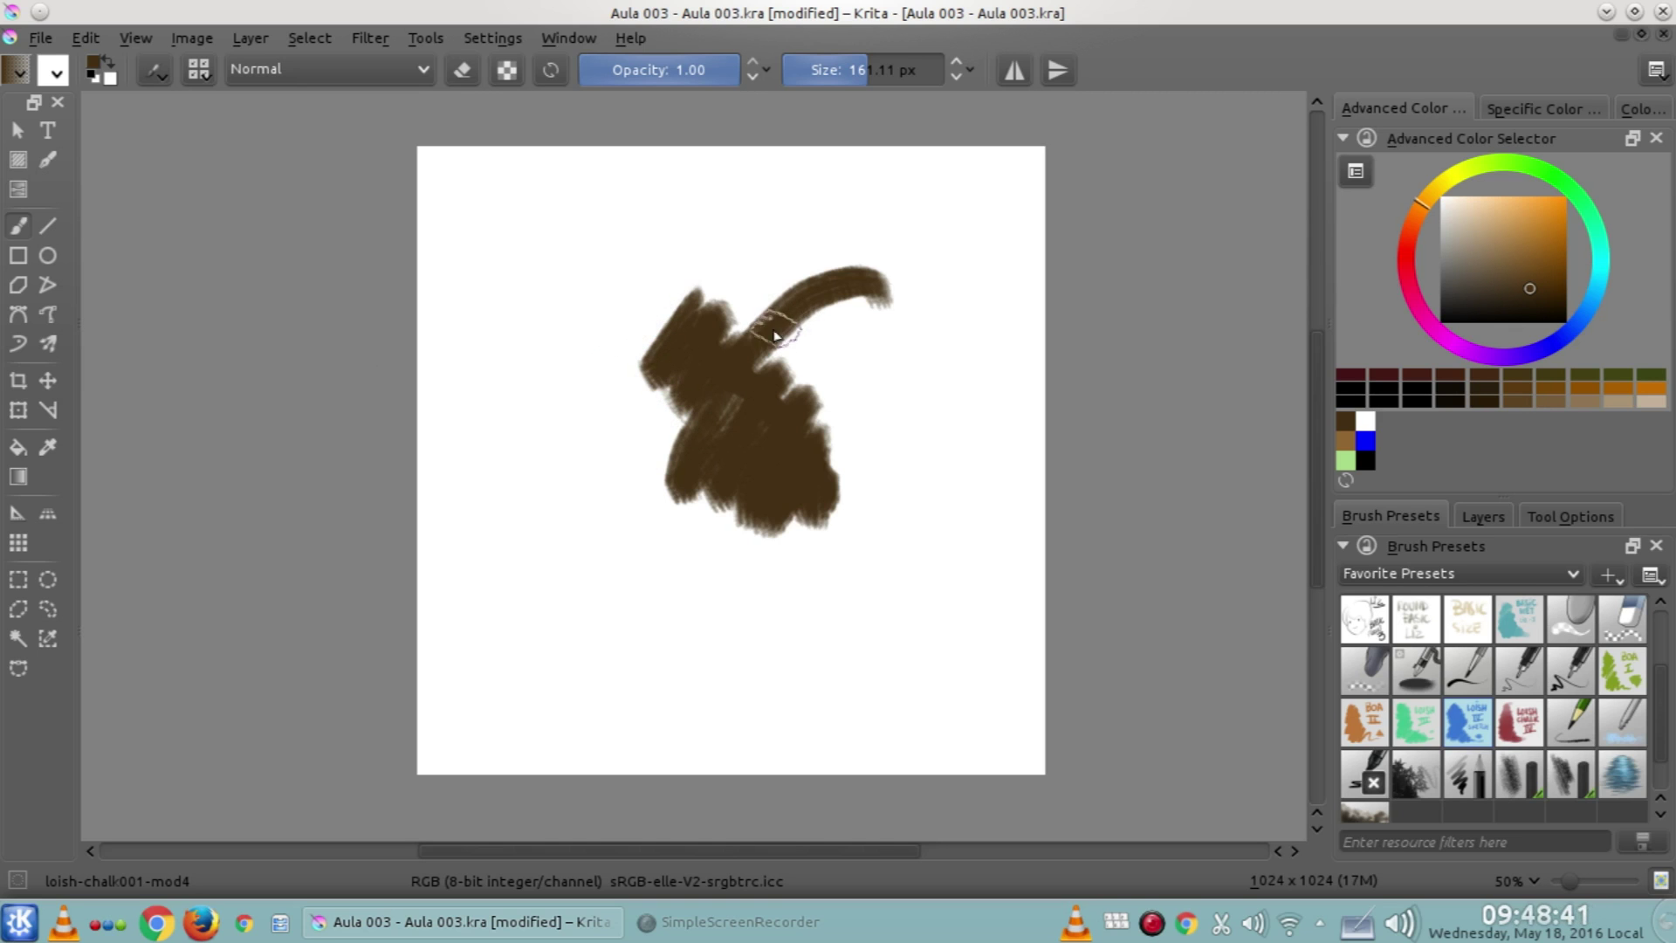
pyautogui.press('e')
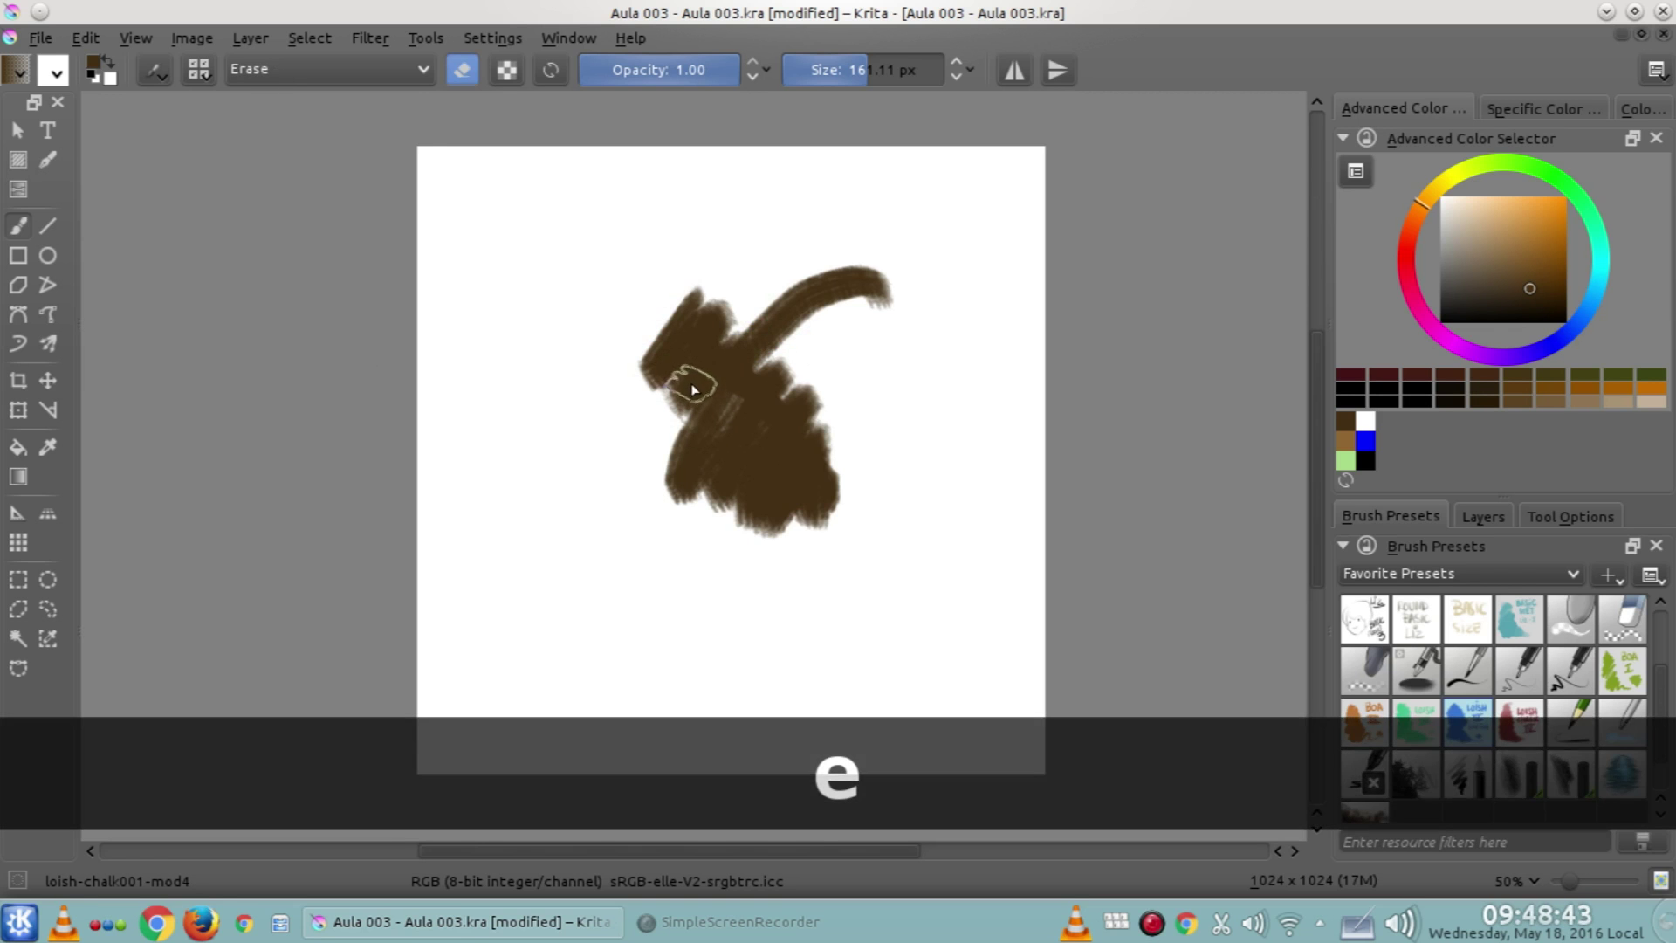
pyautogui.moveTo(837, 277)
pyautogui.mouseDown()
pyautogui.moveTo(781, 328)
pyautogui.moveTo(876, 289)
pyautogui.moveTo(873, 314)
pyautogui.moveTo(886, 294)
pyautogui.moveTo(839, 278)
pyautogui.moveTo(772, 327)
pyautogui.moveTo(817, 287)
pyautogui.moveTo(795, 326)
pyautogui.moveTo(773, 301)
pyautogui.moveTo(764, 357)
pyautogui.moveTo(797, 361)
pyautogui.moveTo(827, 435)
pyautogui.mouseUp()
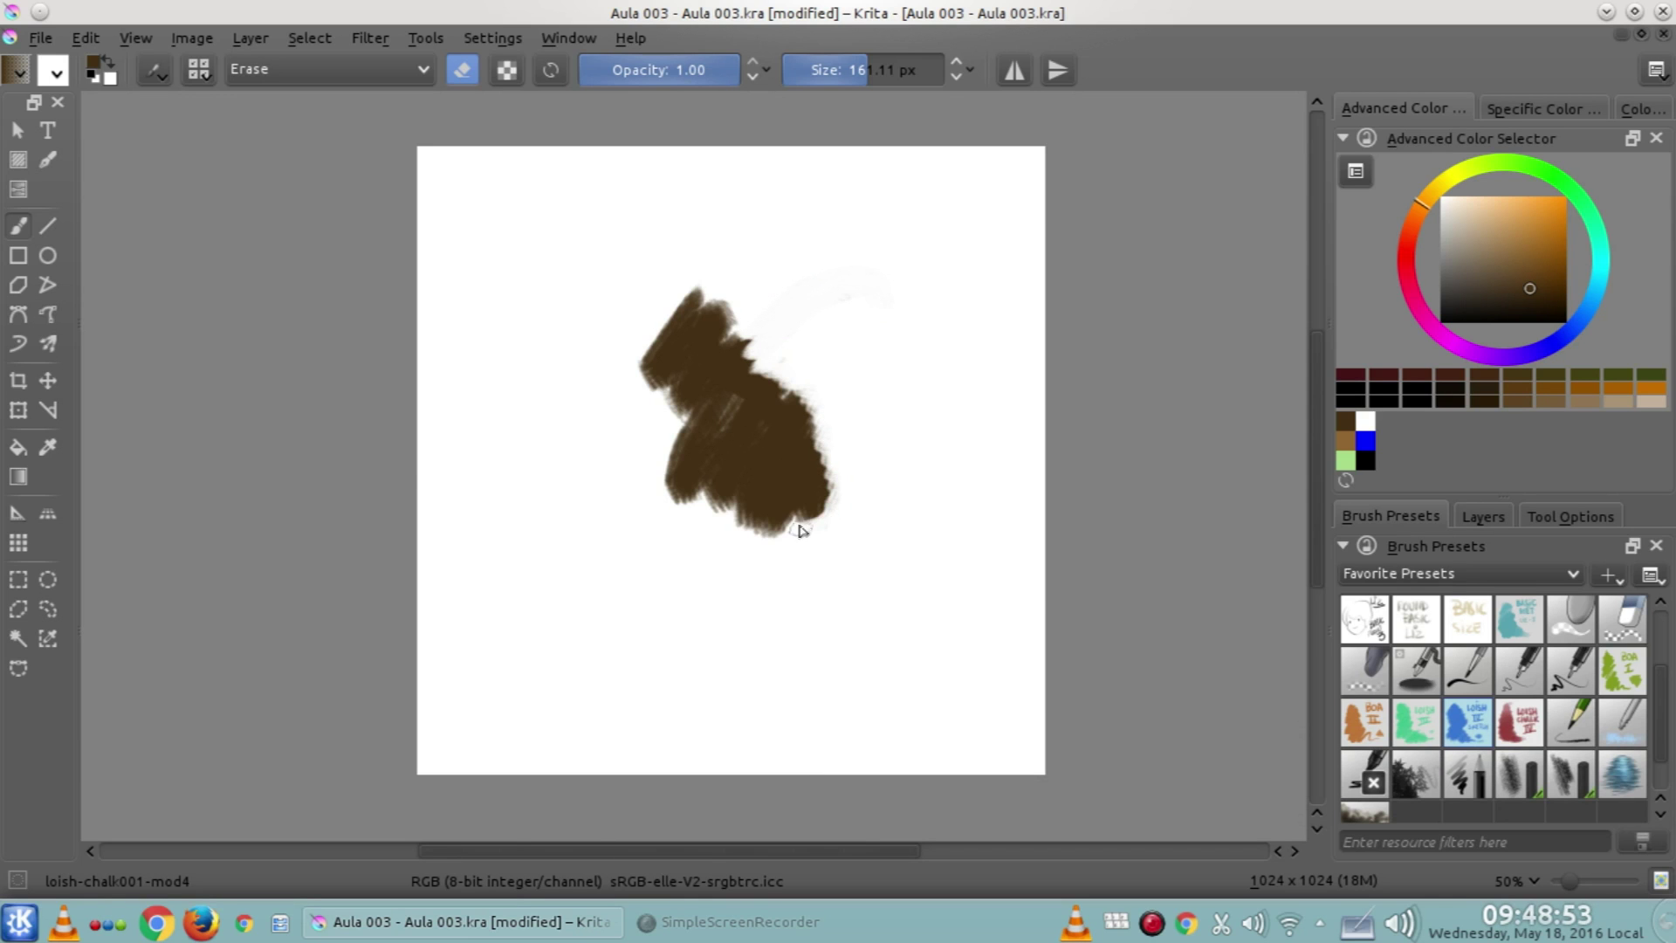
# Erase the patch's lower-left edge and return the brush to normal painting
pyautogui.moveTo(692, 478)
pyautogui.mouseDown()
pyautogui.moveTo(647, 469)
pyautogui.moveTo(667, 502)
pyautogui.mouseUp()
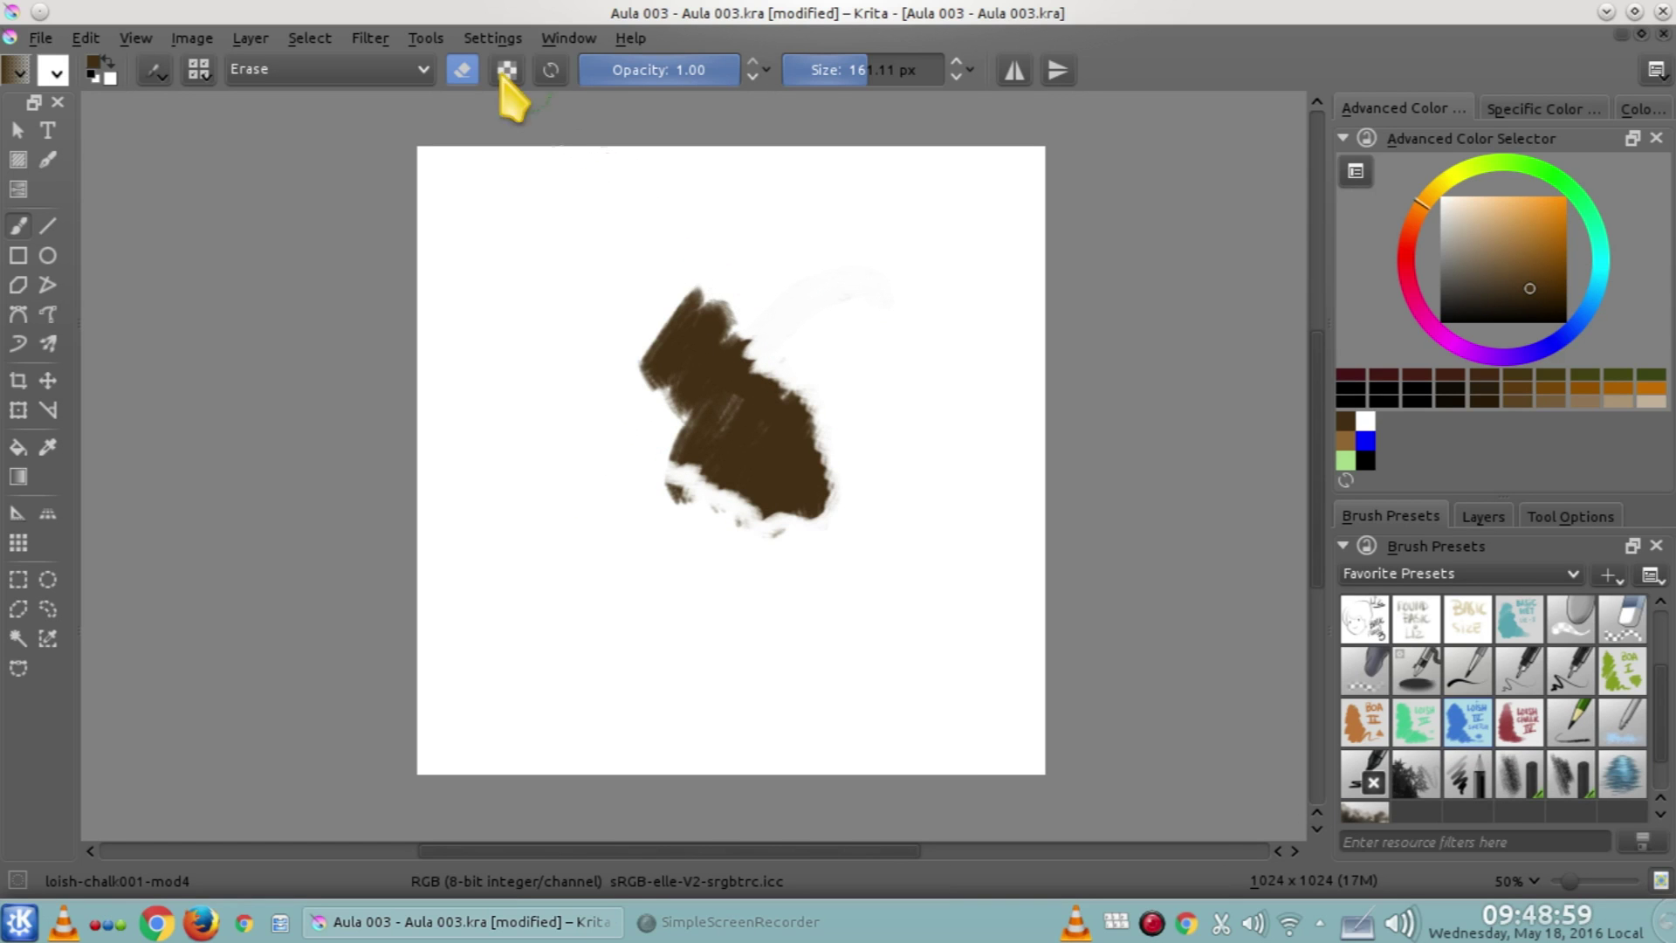
pyautogui.click(463, 70)
pyautogui.click(463, 69)
pyautogui.click(463, 70)
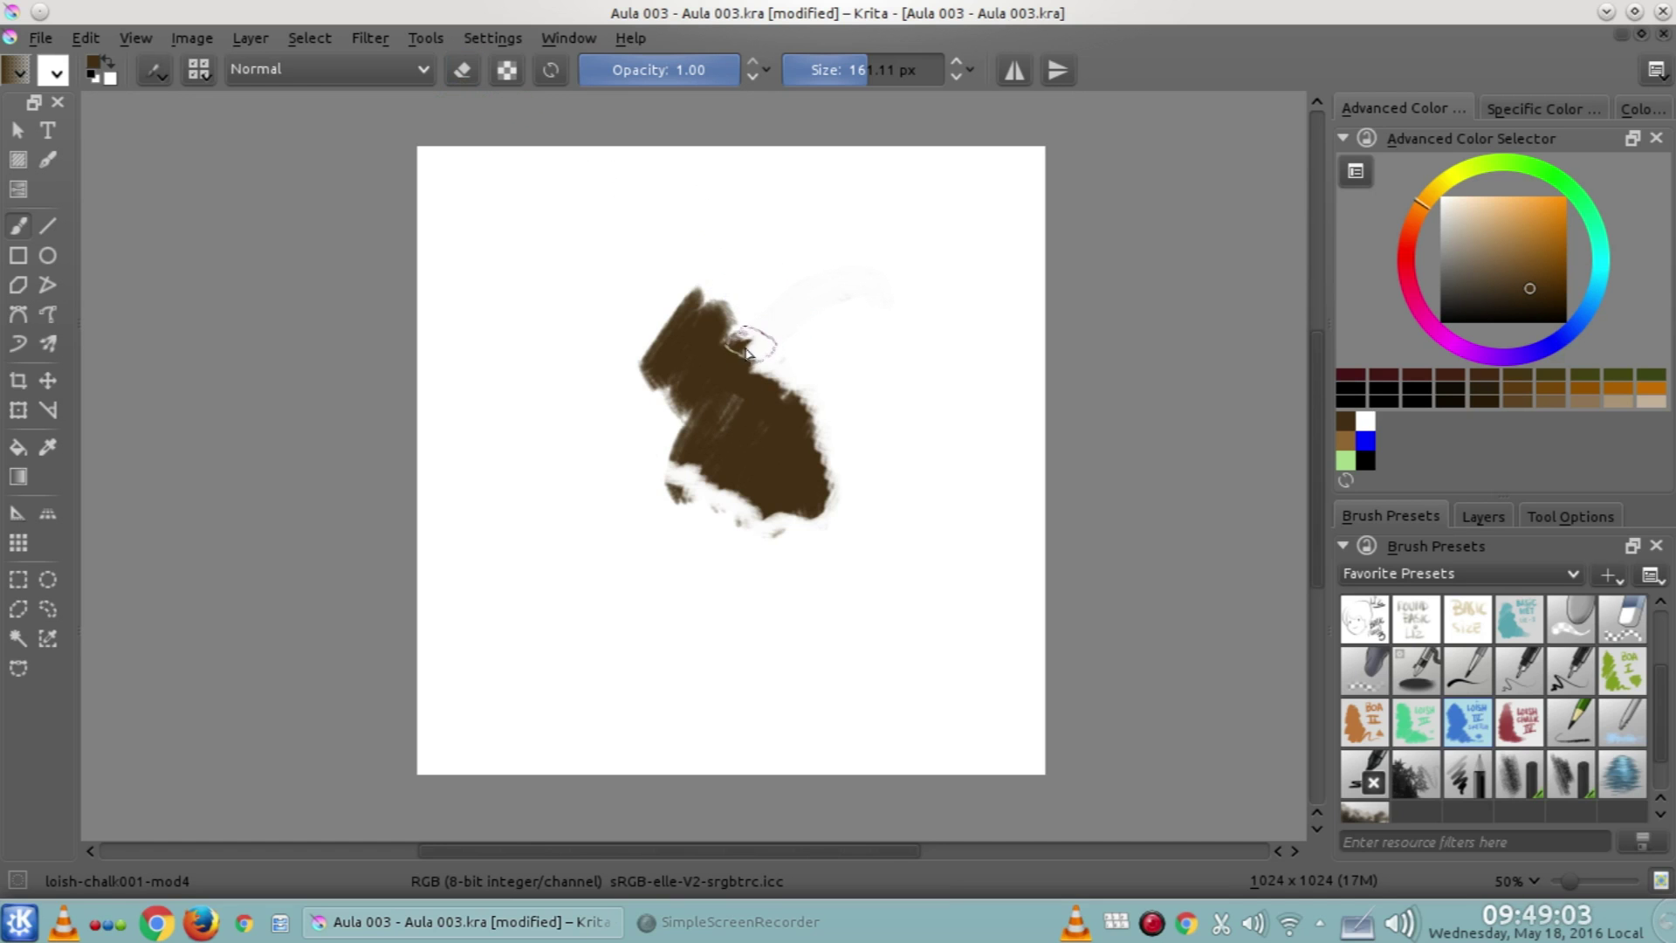
pyautogui.press('e')
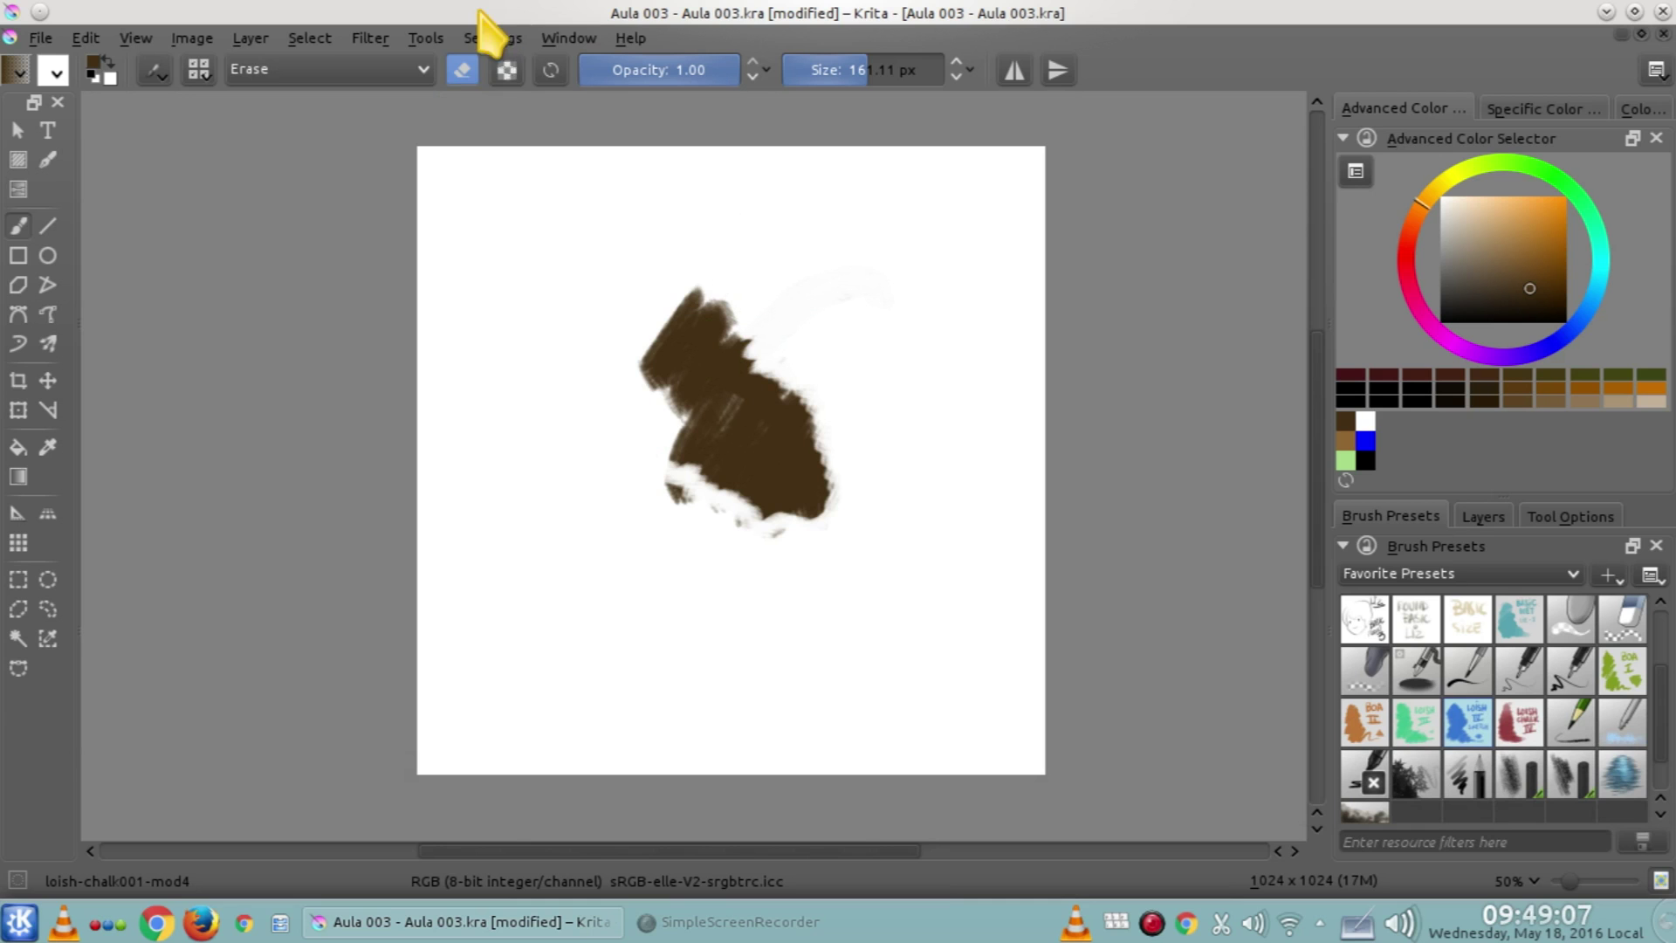
pyautogui.click(463, 69)
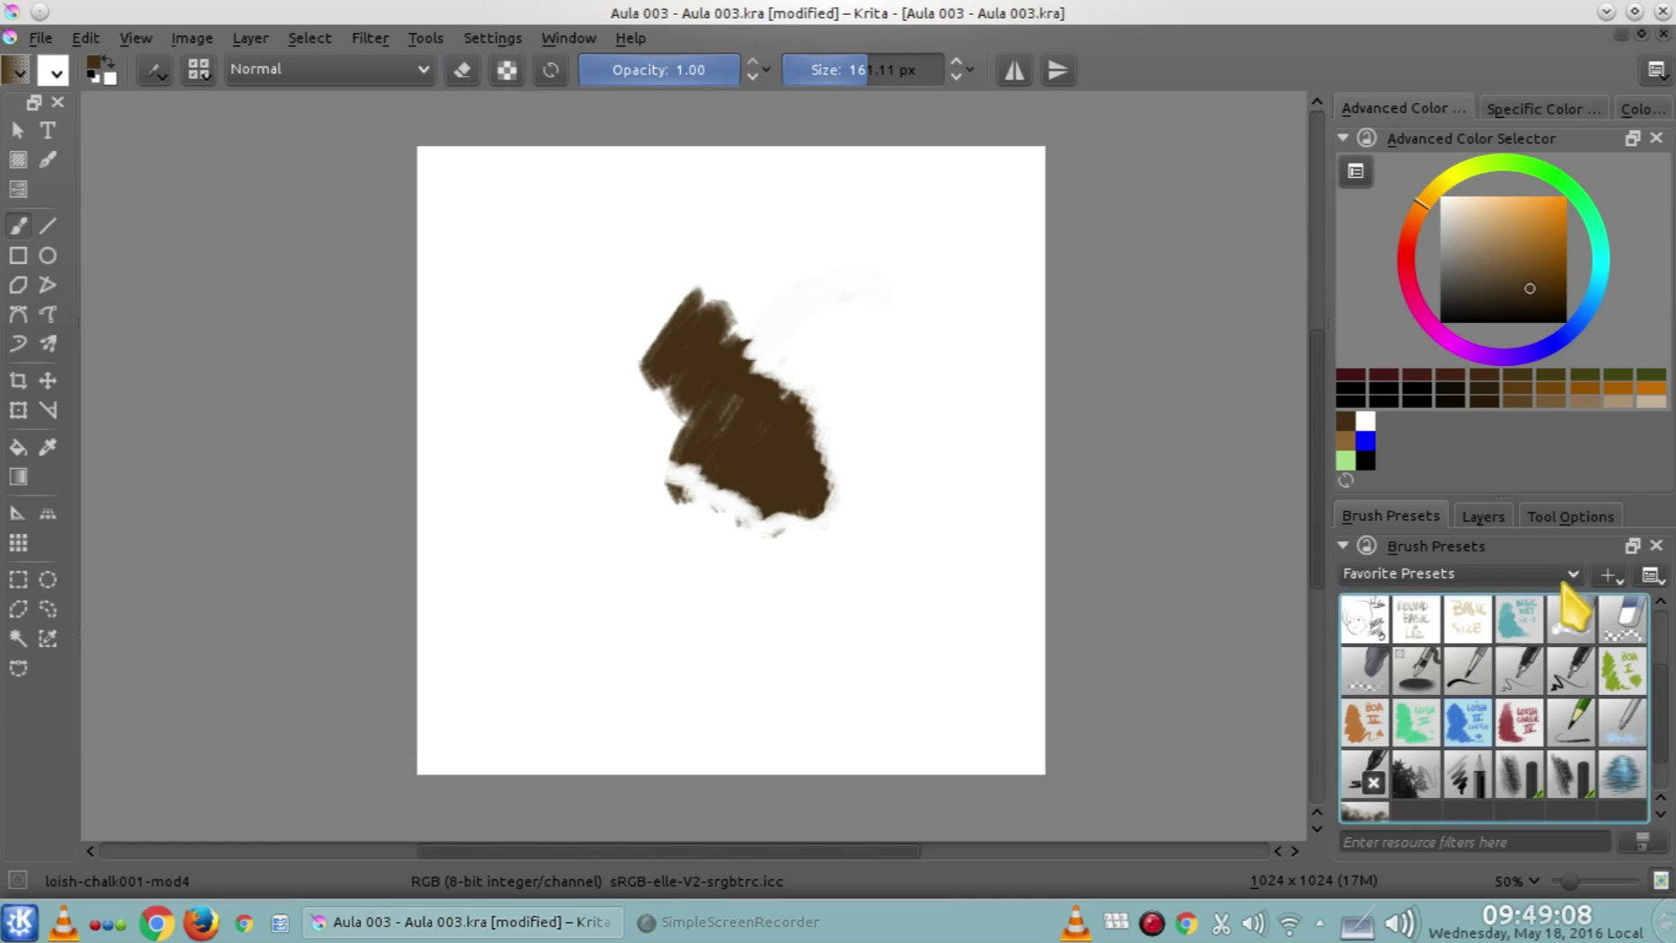
# Add an empty Layer 6 on top, then make Layer 5 visible and active again
pyautogui.click(1484, 517)
pyautogui.click(1415, 655)
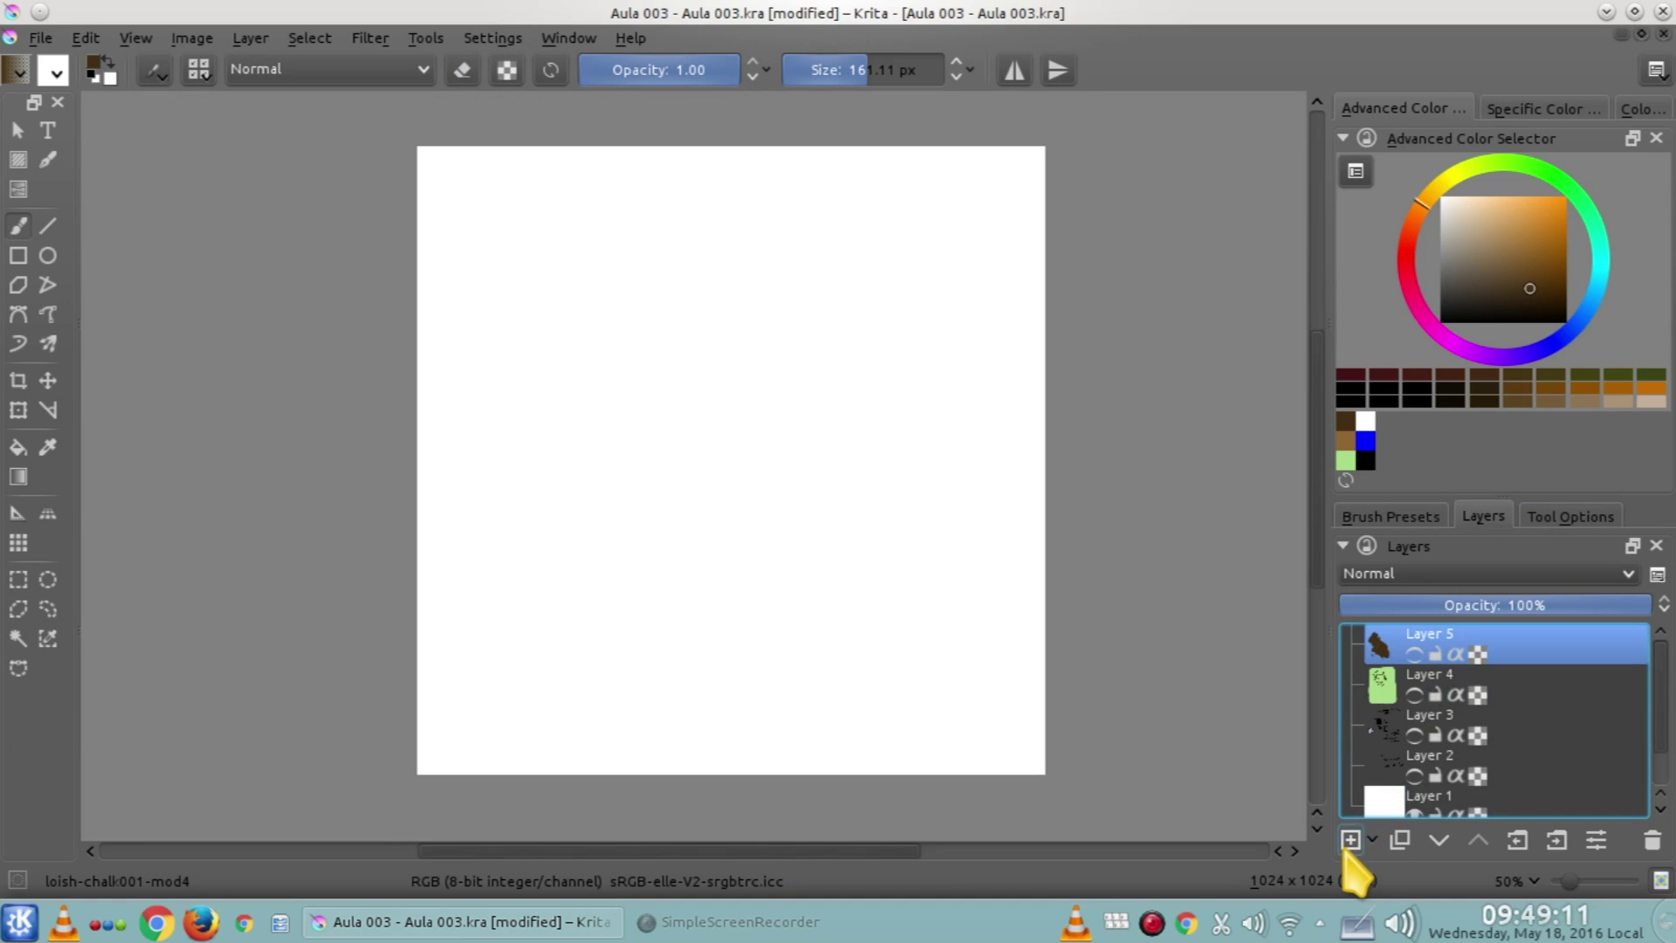
pyautogui.click(1350, 840)
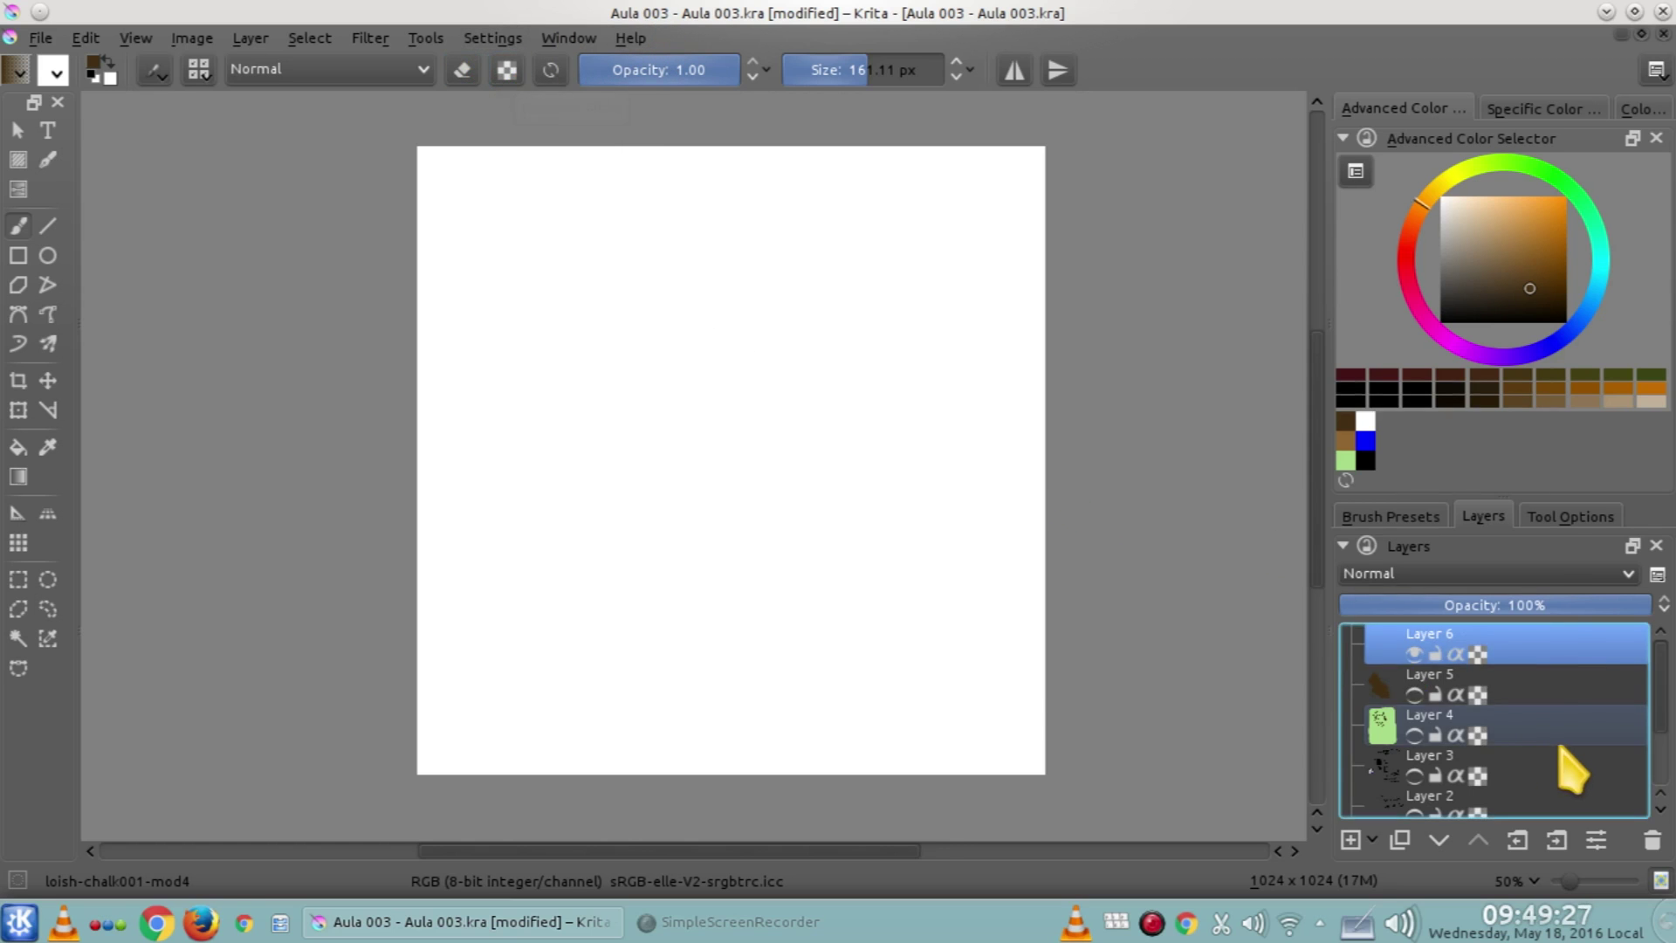
pyautogui.click(1532, 698)
pyautogui.click(1414, 695)
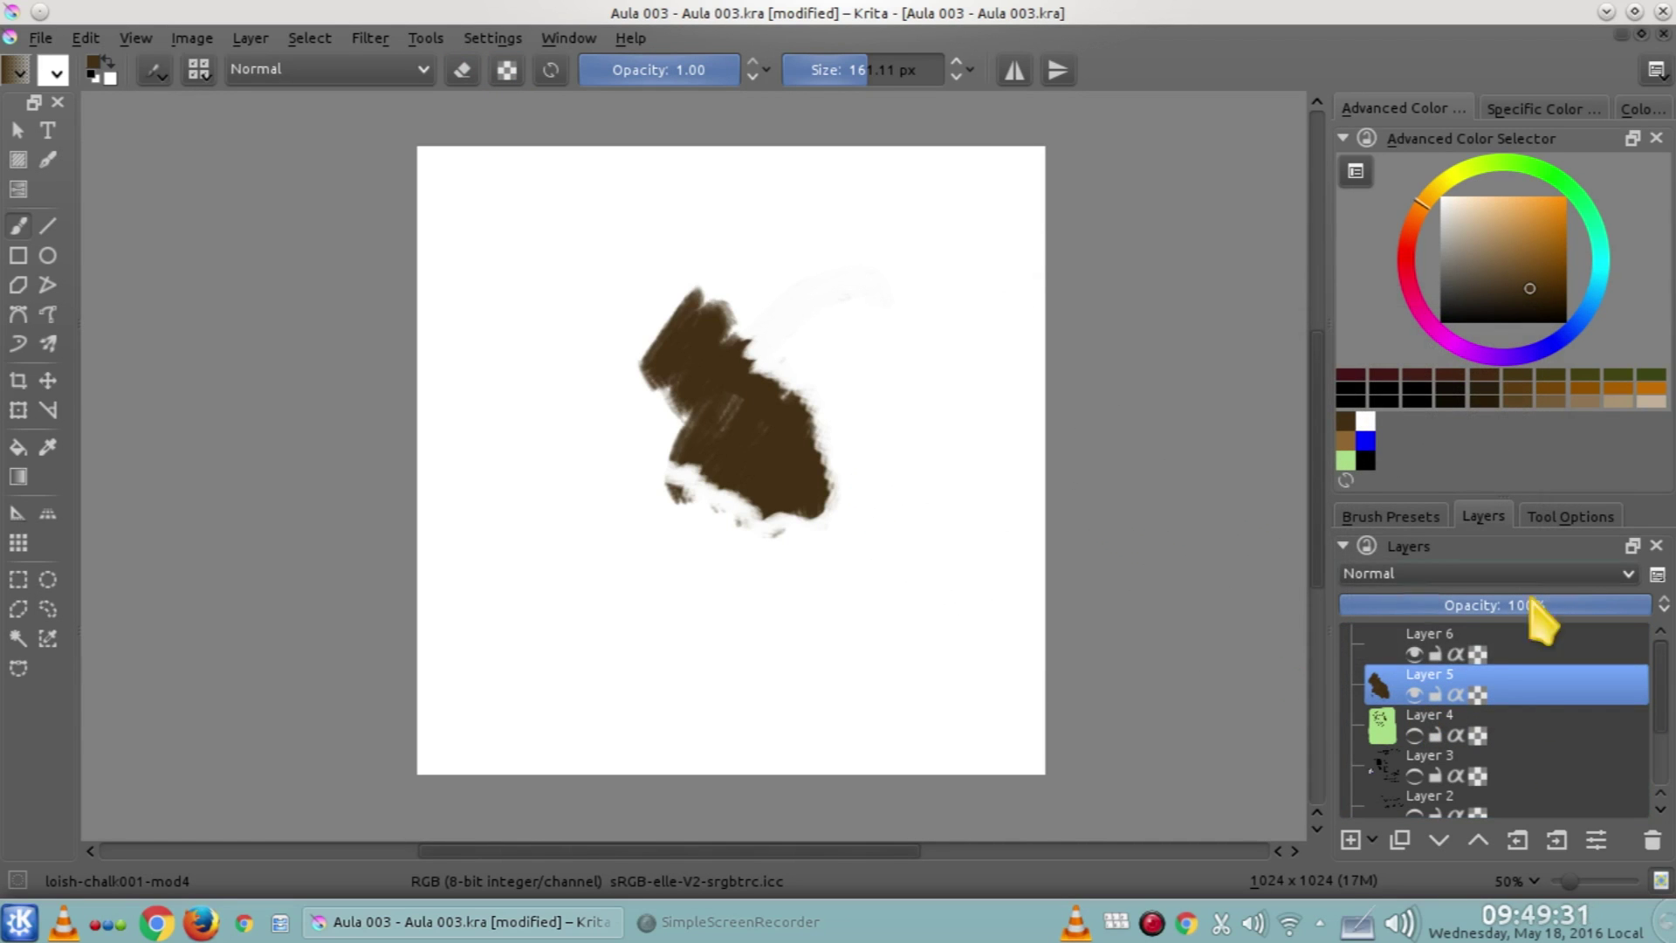
# Hide background Layer 1, paint over the blob's erased parts, and turn on Preserve Alpha
pyautogui.moveTo(1651, 726); pyautogui.dragTo(1659, 768)
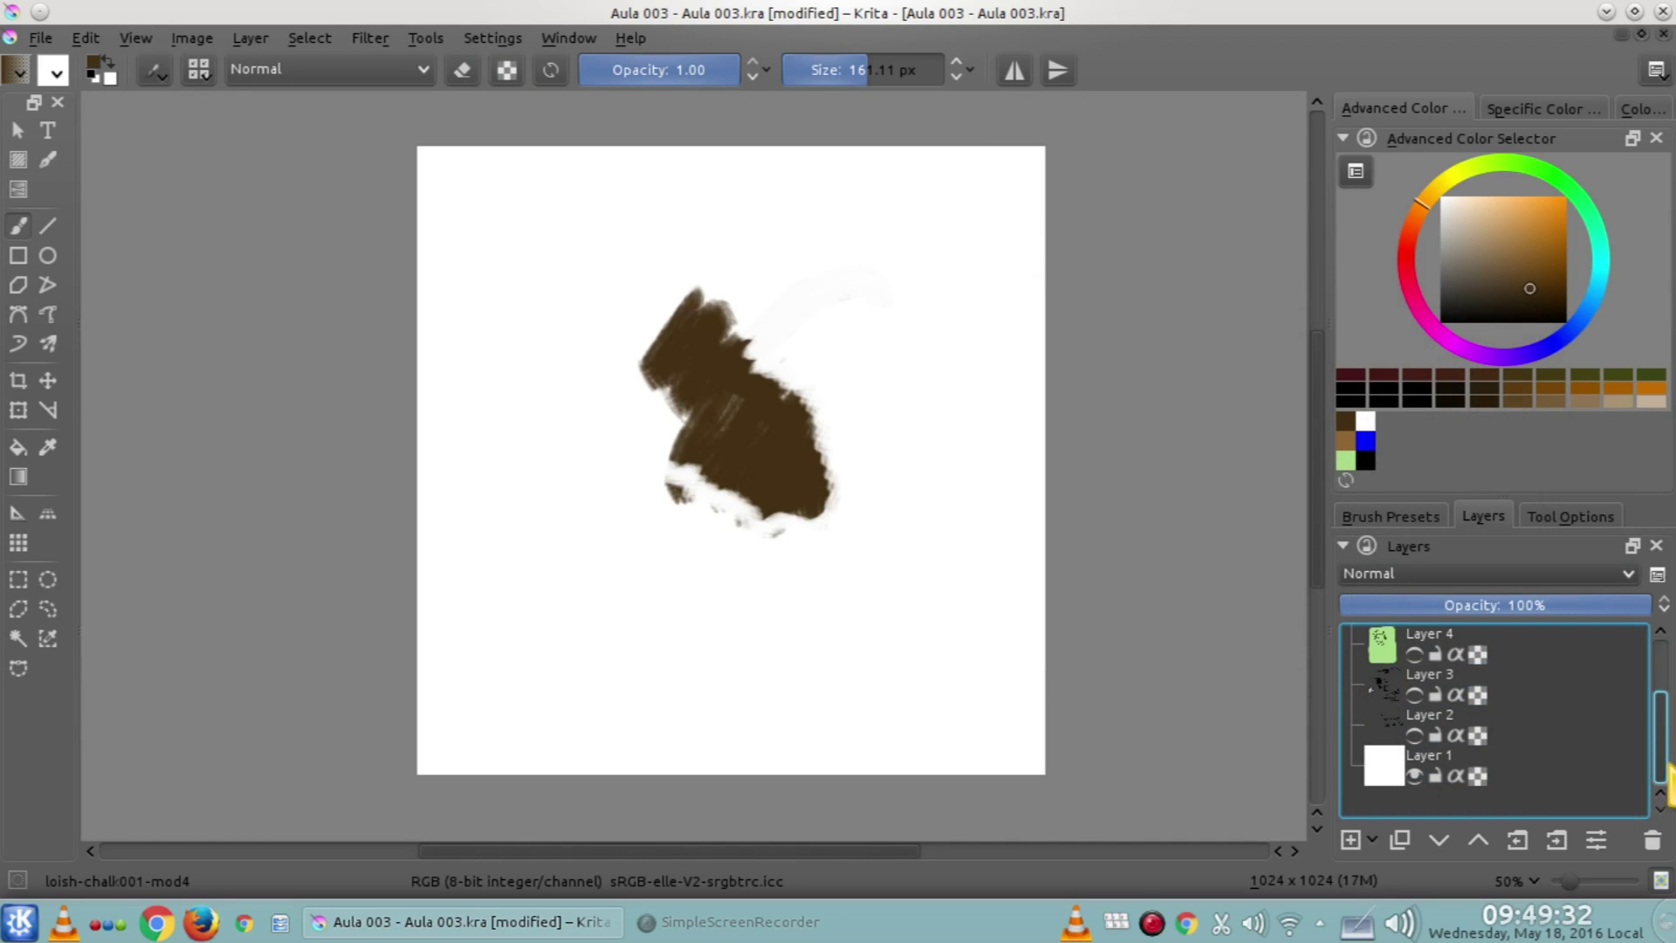
pyautogui.click(1414, 776)
pyautogui.moveTo(1663, 786); pyautogui.dragTo(1664, 738)
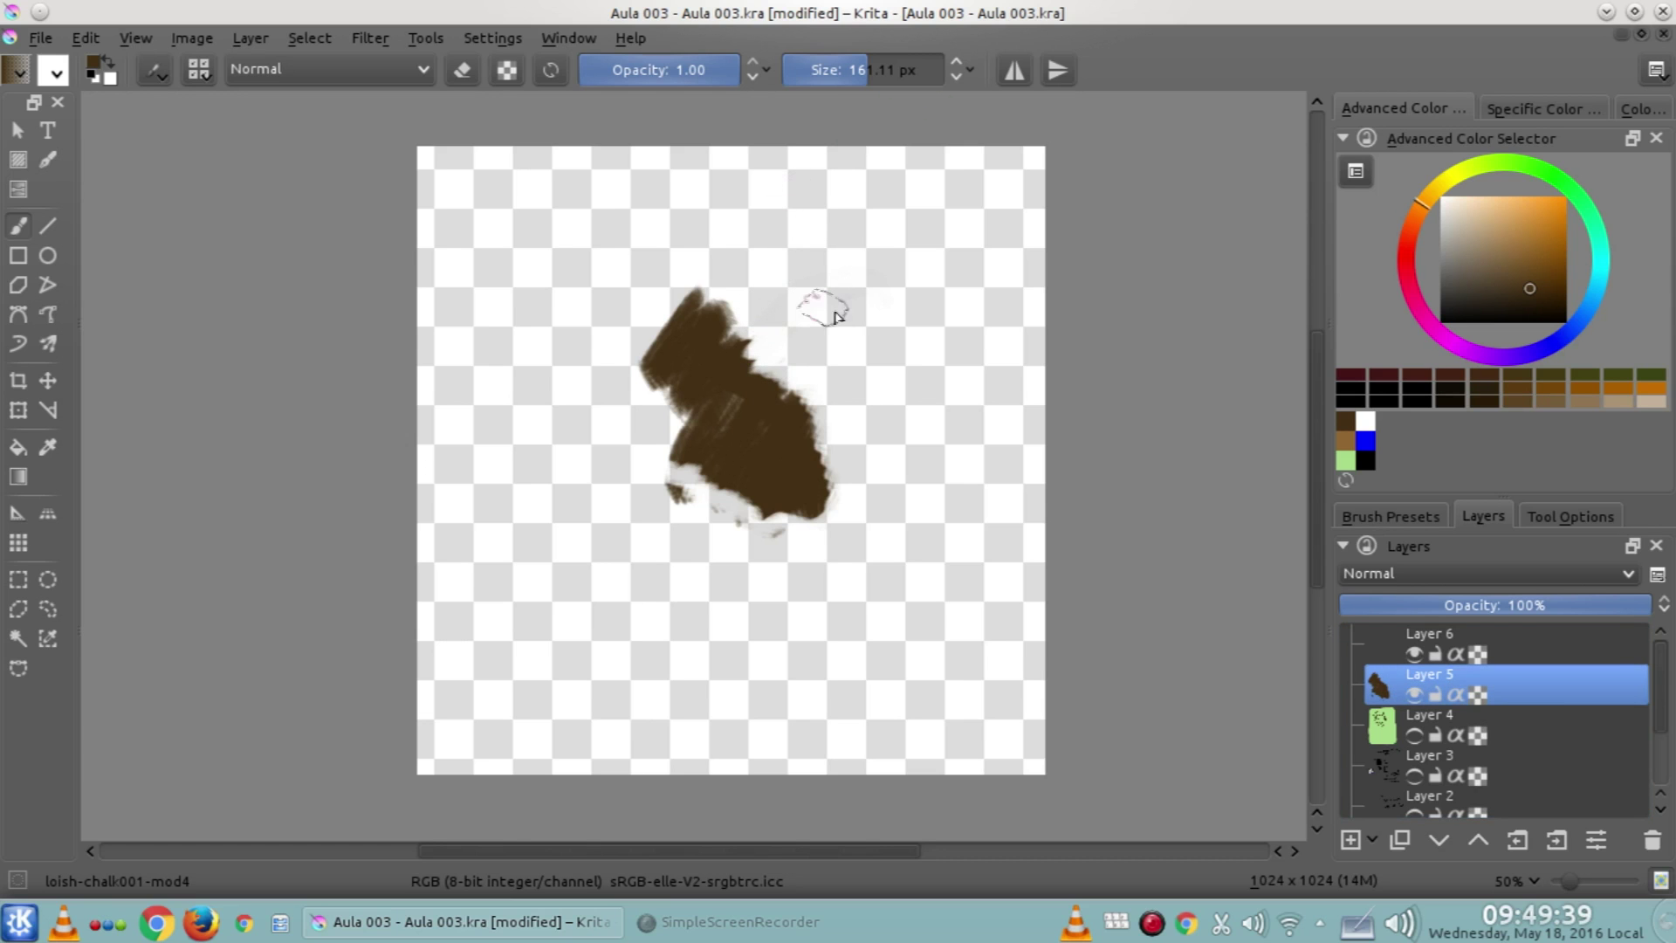
pyautogui.moveTo(693, 444)
pyautogui.mouseDown()
pyautogui.moveTo(683, 471)
pyautogui.moveTo(703, 490)
pyautogui.moveTo(779, 517)
pyautogui.moveTo(661, 413)
pyautogui.moveTo(692, 431)
pyautogui.moveTo(685, 397)
pyautogui.moveTo(745, 401)
pyautogui.moveTo(698, 406)
pyautogui.moveTo(640, 364)
pyautogui.moveTo(637, 437)
pyautogui.moveTo(658, 378)
pyautogui.moveTo(695, 410)
pyautogui.mouseUp()
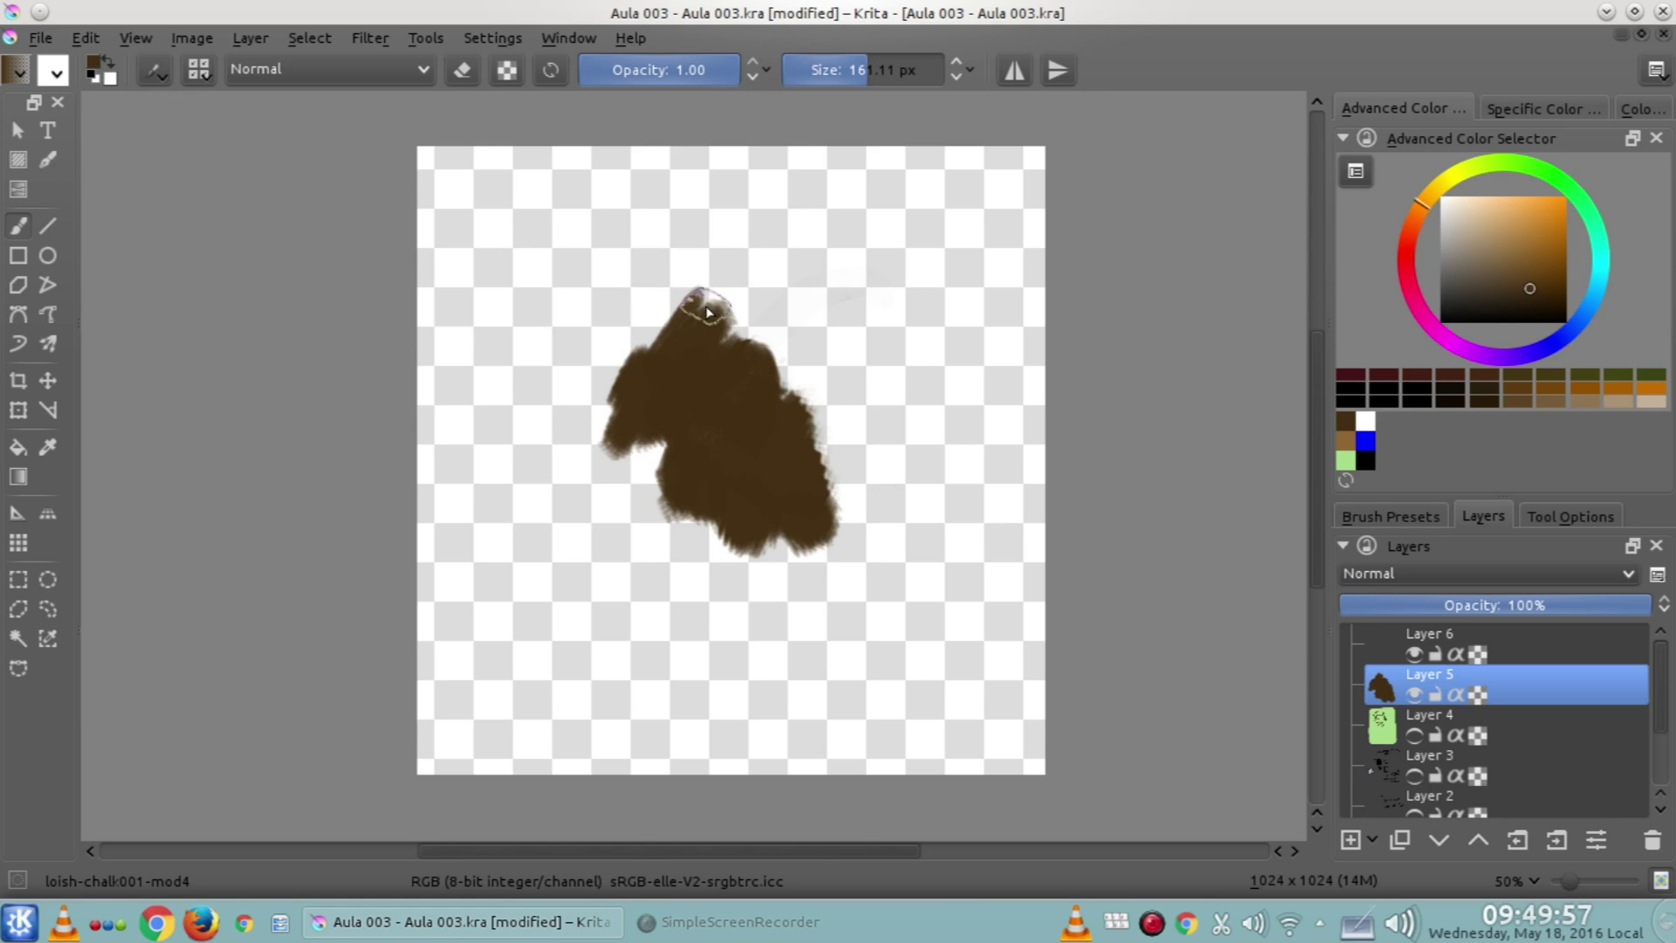
pyautogui.click(506, 72)
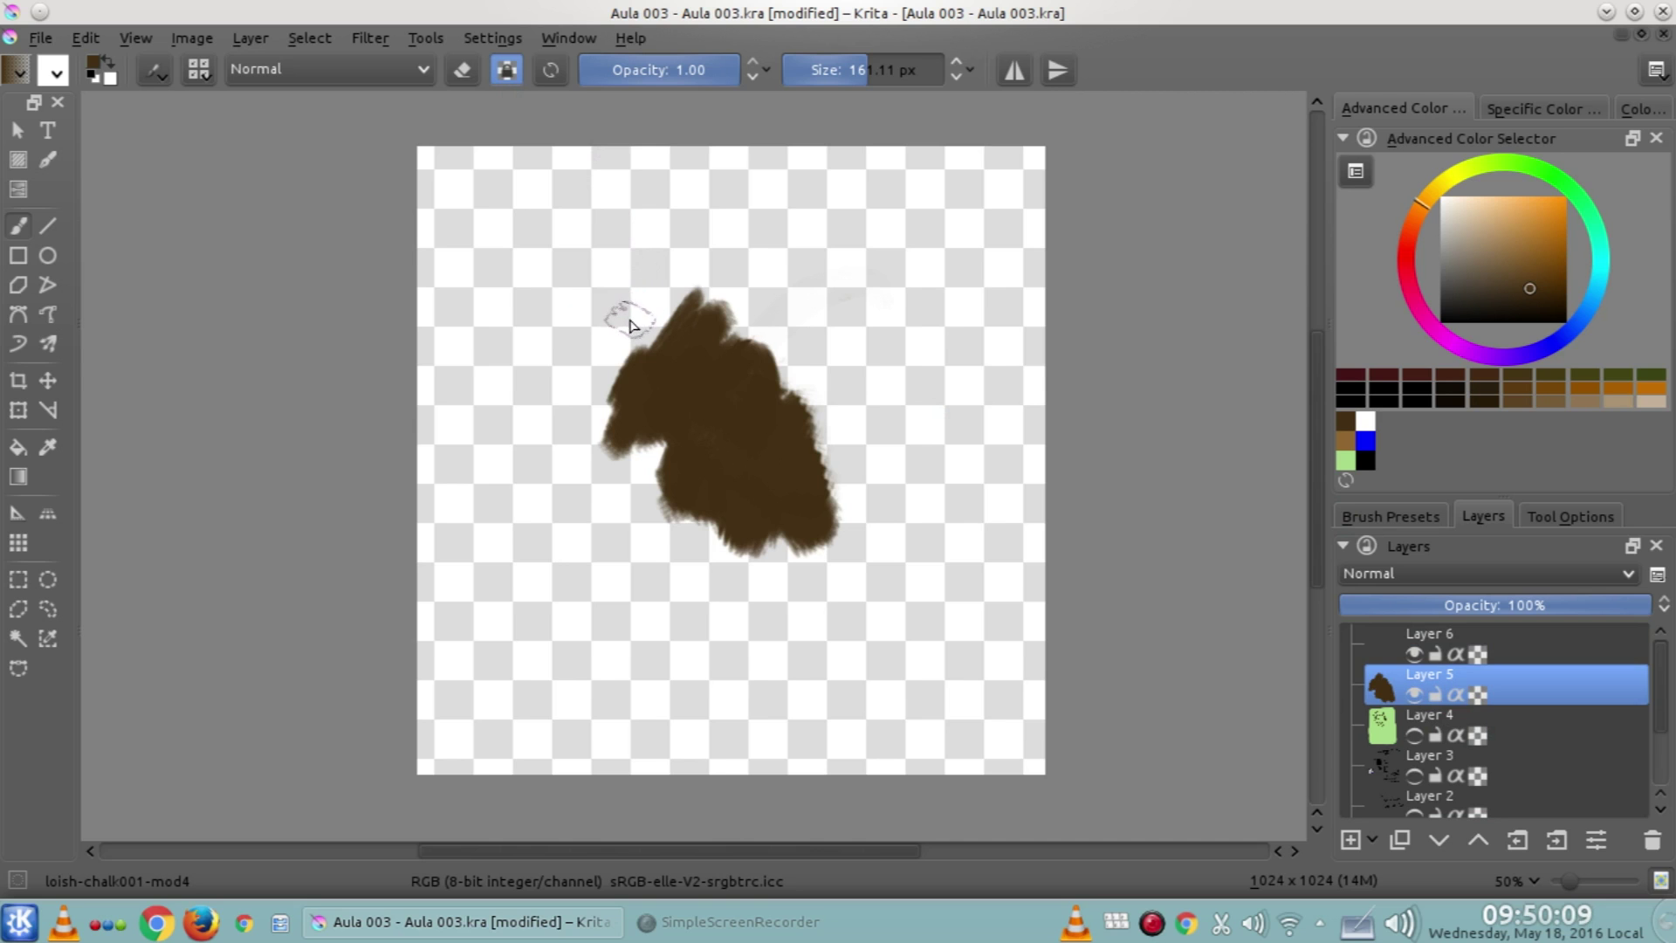
# Paint three diagonal teal stripes inside the brown blob, then hide Layer 5 and select Layer 6
pyautogui.moveTo(1605, 258); pyautogui.dragTo(1521, 227)
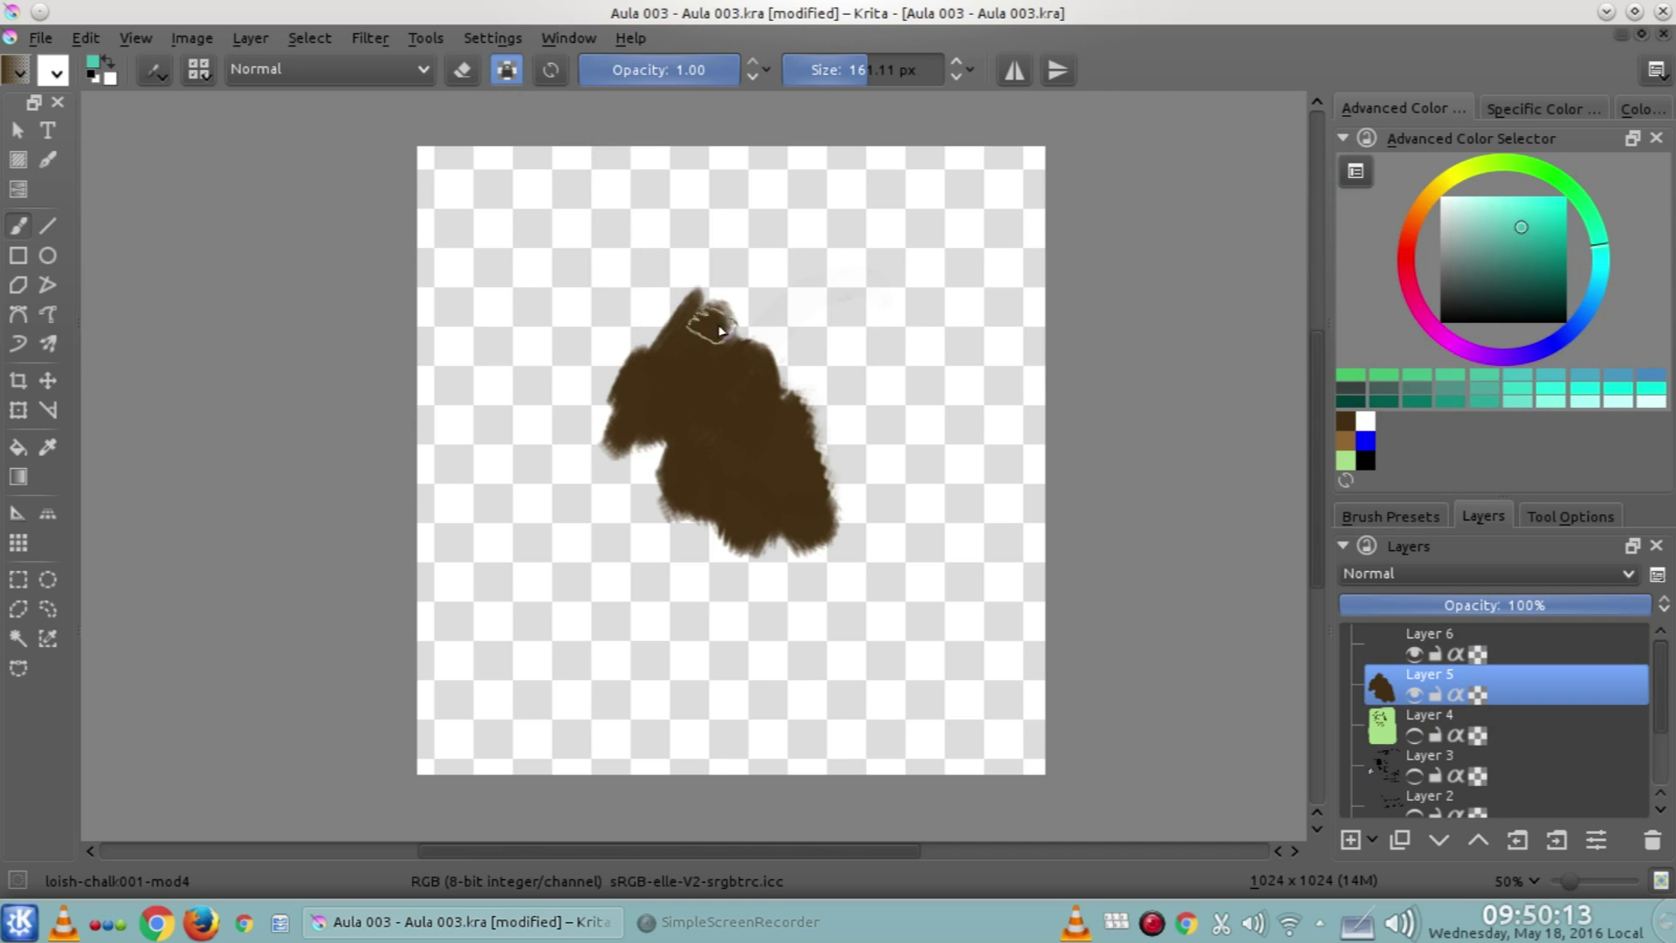
pyautogui.moveTo(734, 293); pyautogui.dragTo(672, 519)
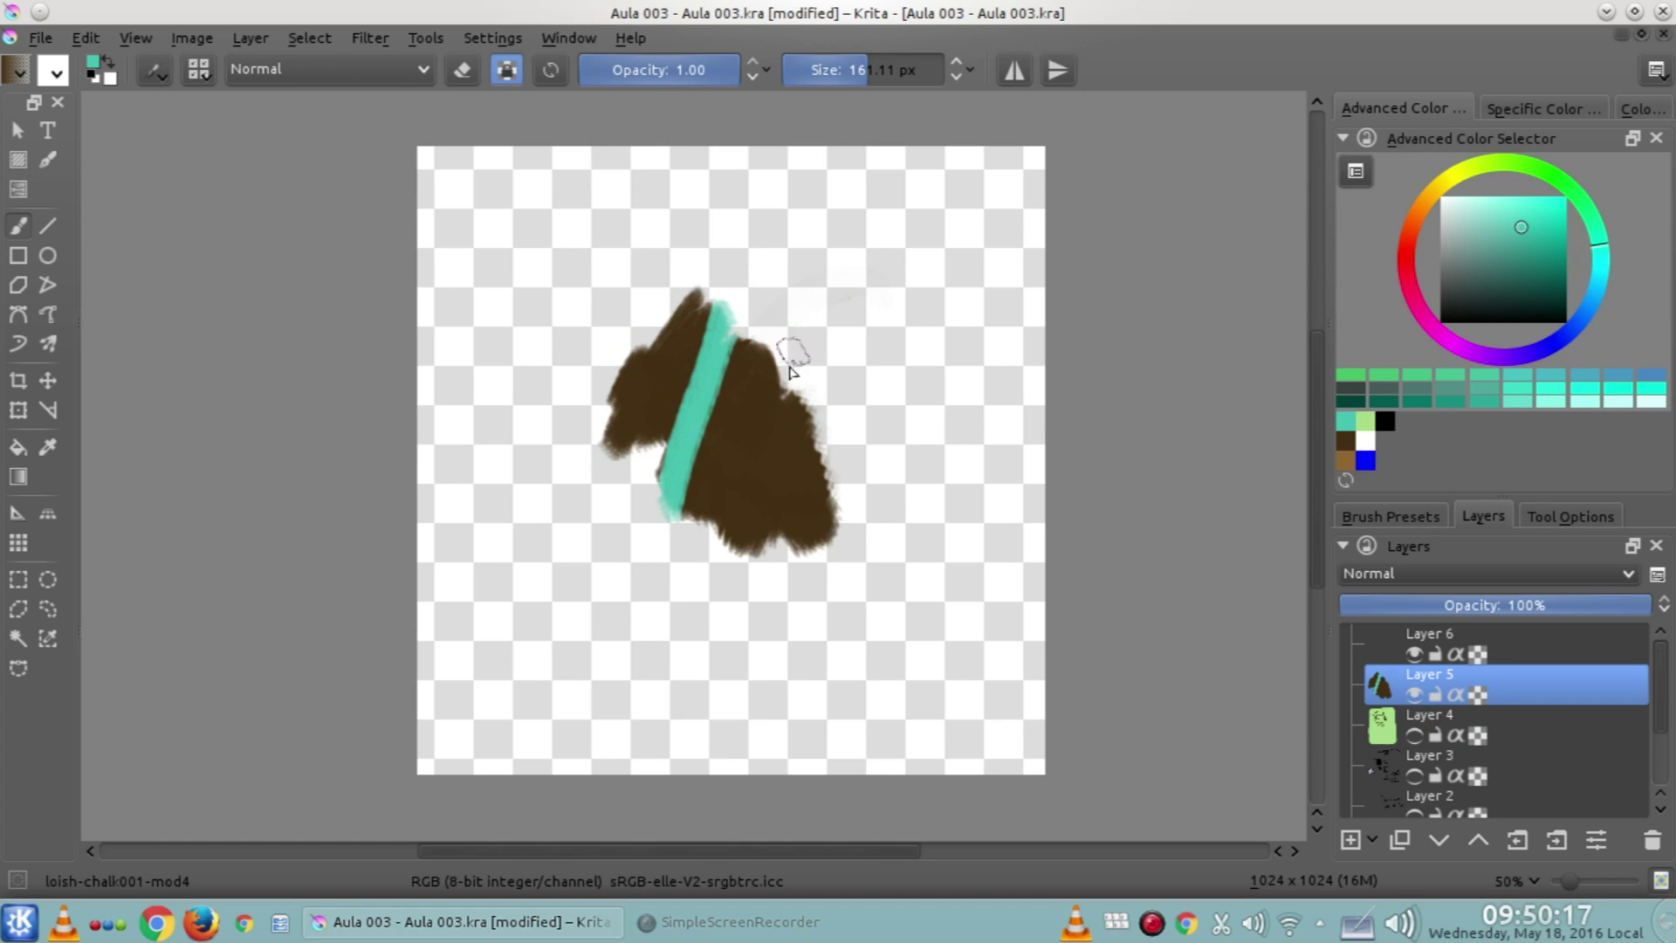
pyautogui.moveTo(790, 371); pyautogui.dragTo(742, 554)
pyautogui.moveTo(843, 366); pyautogui.dragTo(790, 559)
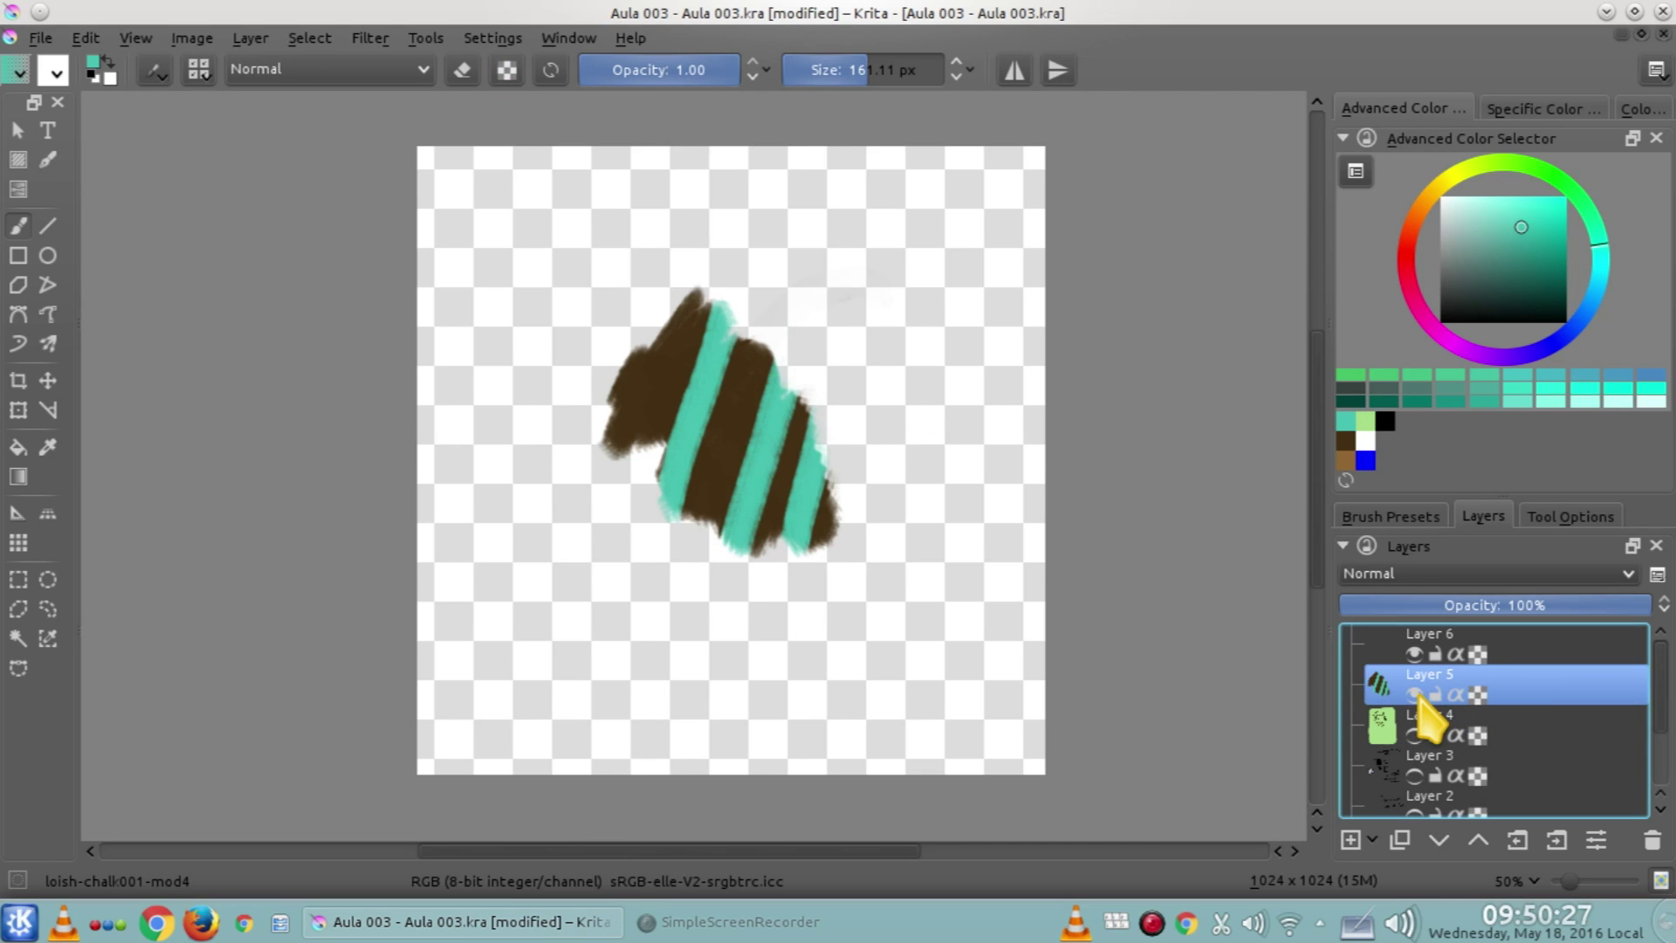
pyautogui.click(1415, 695)
pyautogui.click(1467, 644)
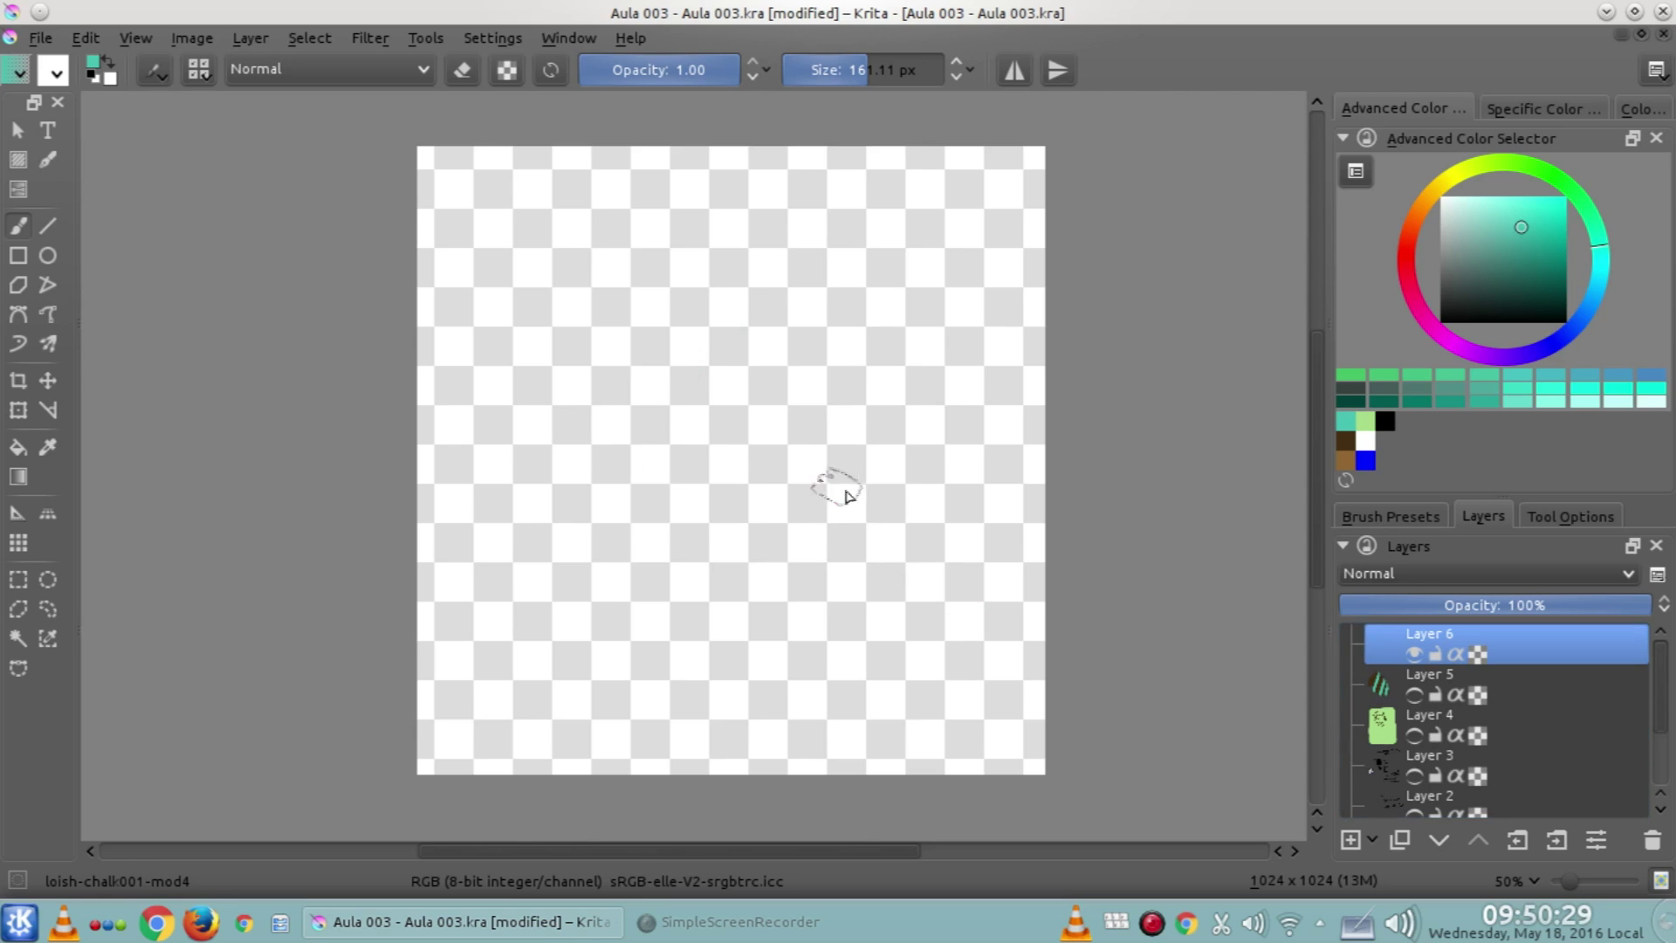
pyautogui.click(552, 71)
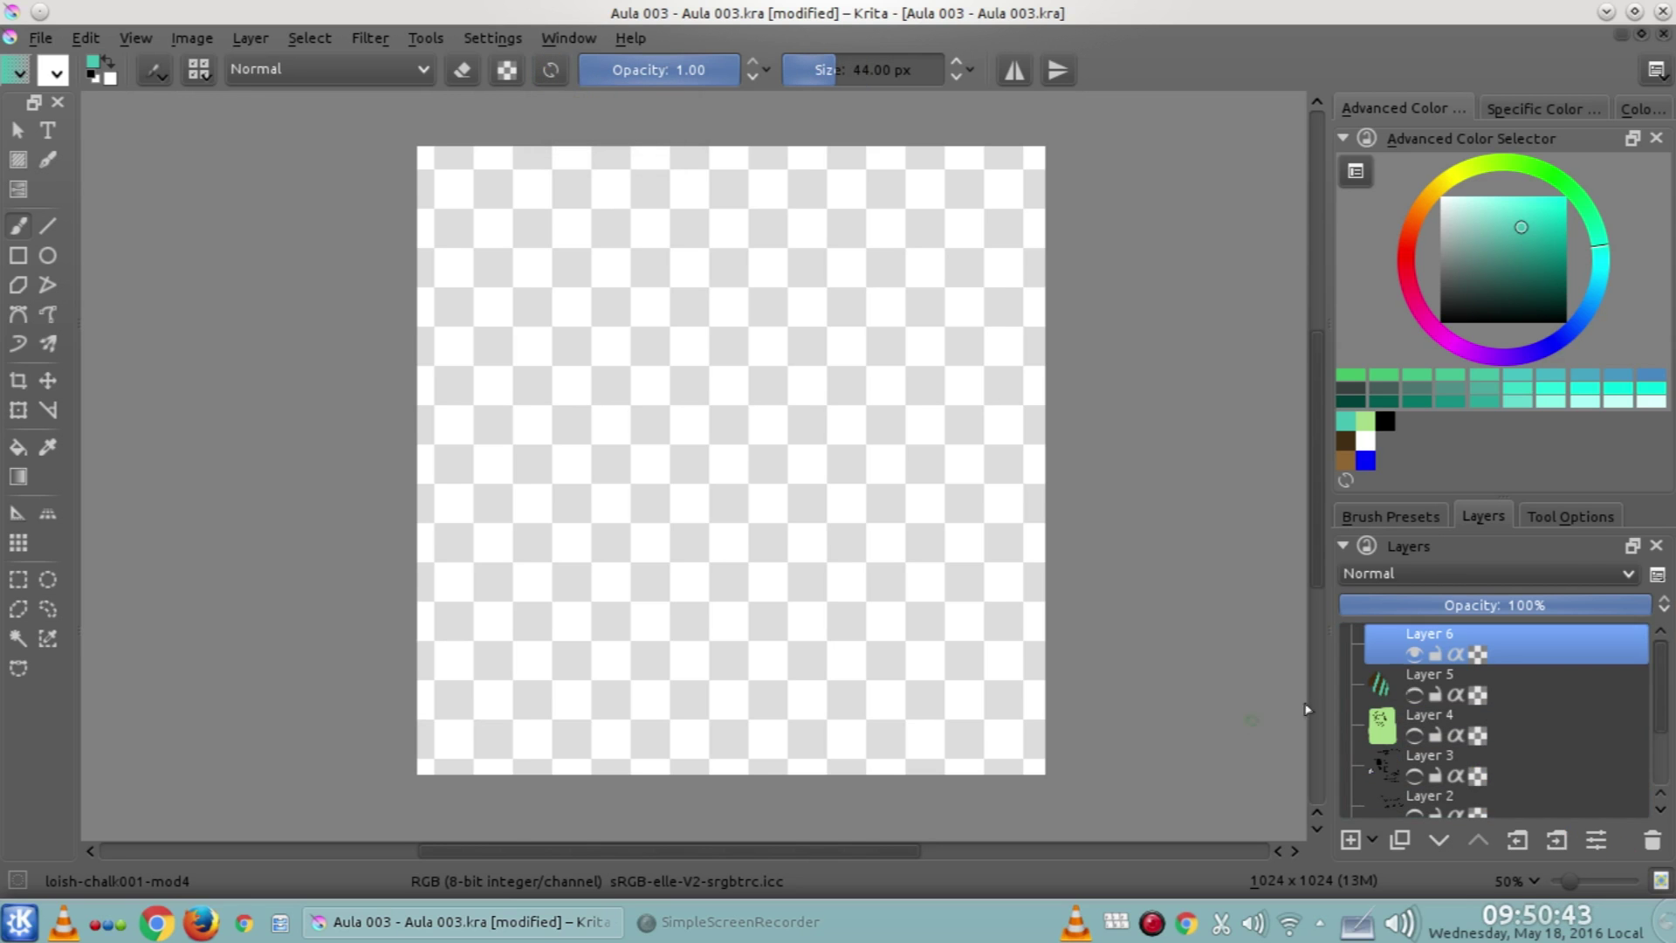
pyautogui.click(1391, 516)
pyautogui.click(1583, 680)
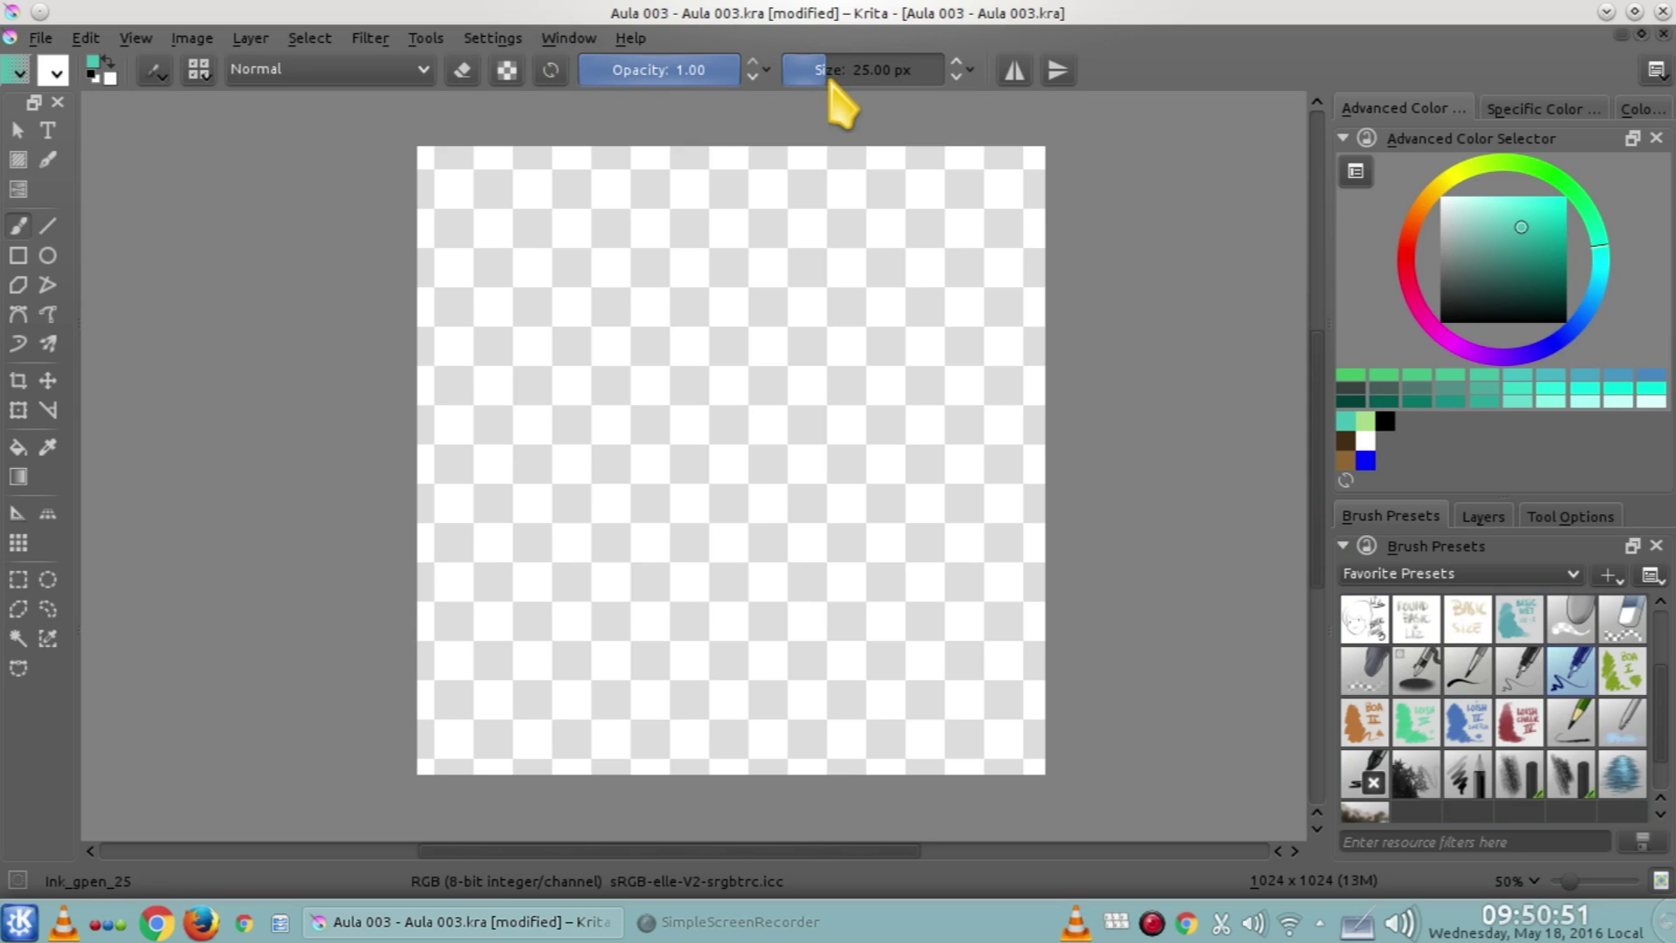
pyautogui.click(767, 71)
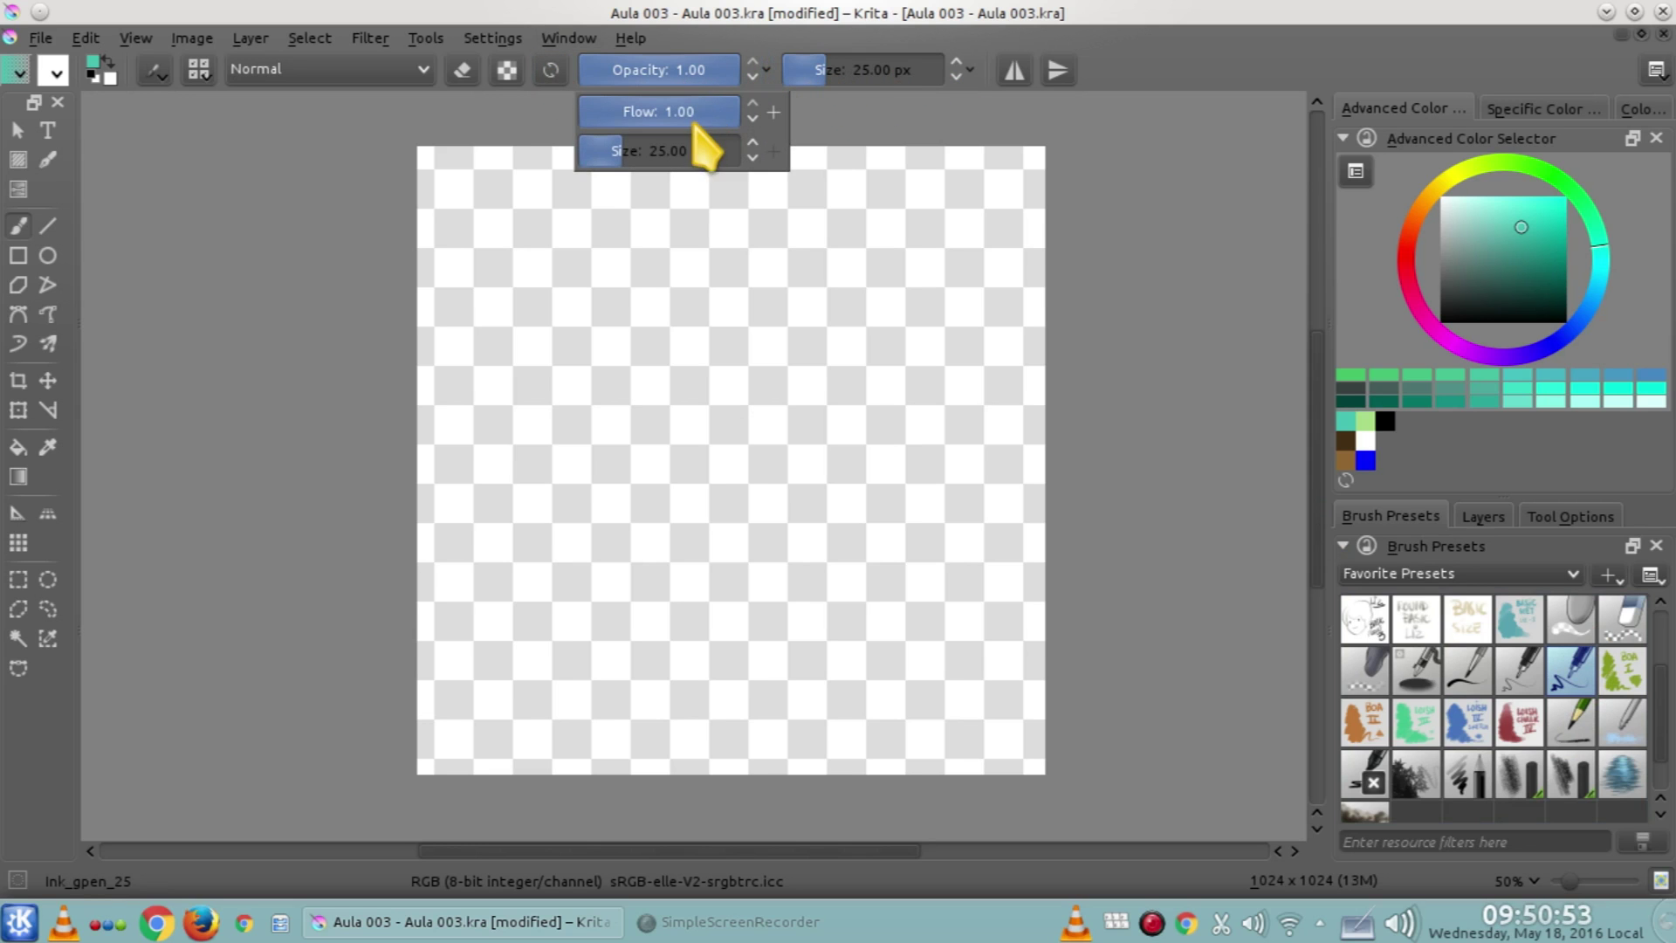
pyautogui.click(758, 78)
pyautogui.click(870, 73)
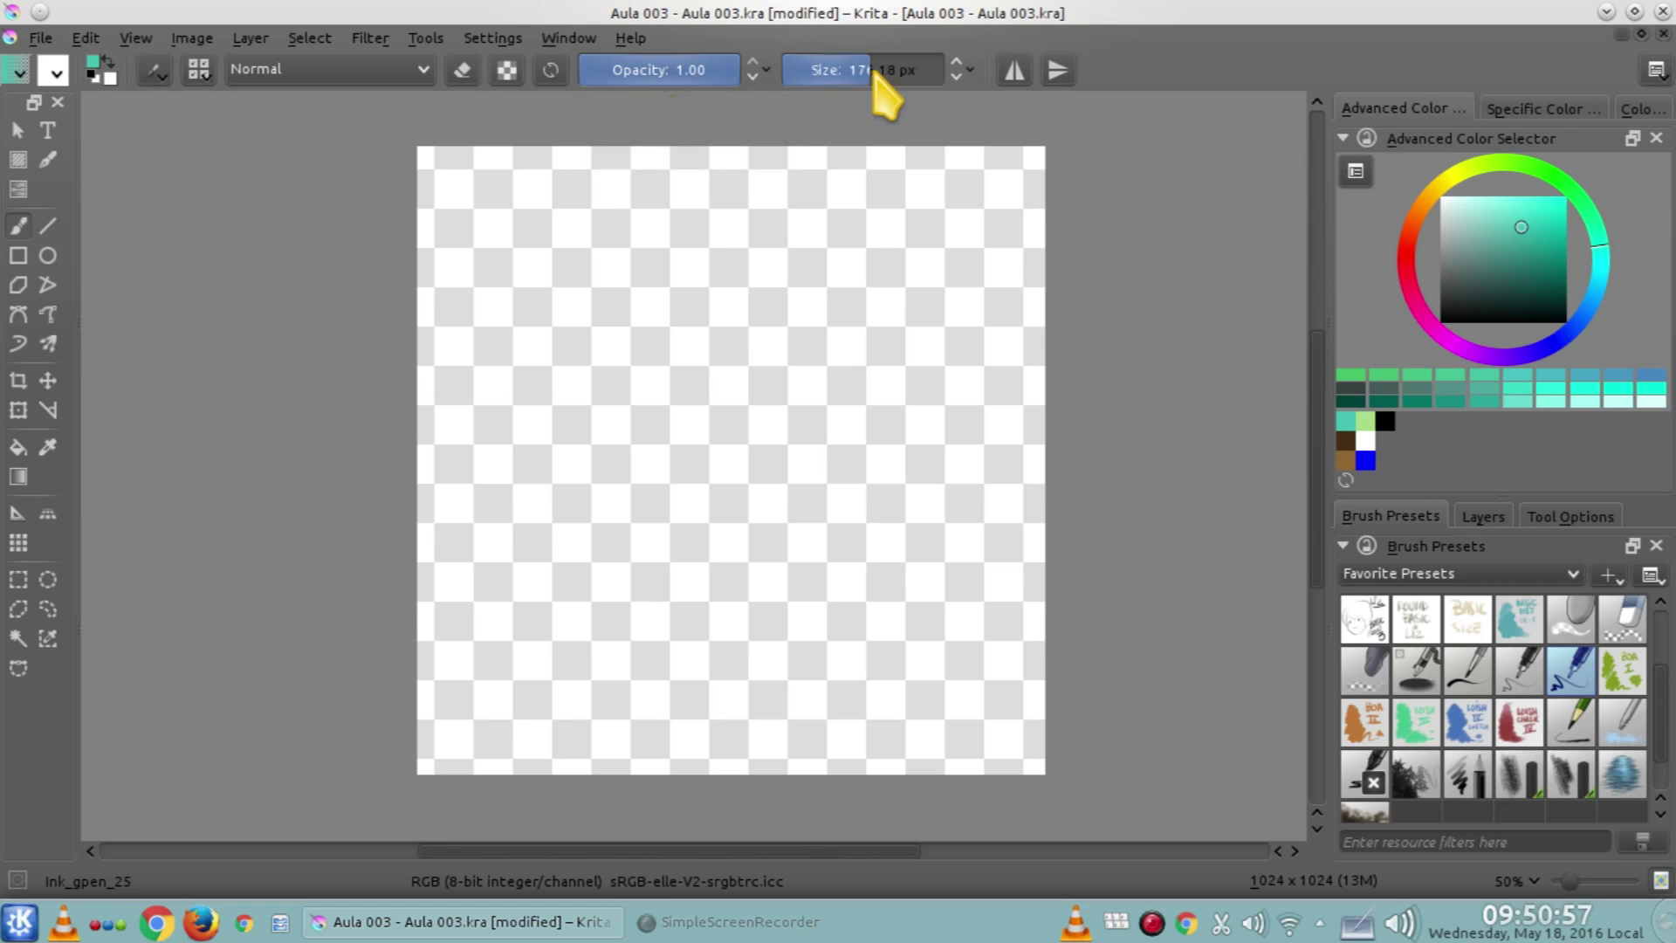
pyautogui.moveTo(838, 290); pyautogui.dragTo(668, 504)
pyautogui.moveTo(843, 506)
pyautogui.mouseDown()
pyautogui.moveTo(751, 401)
pyautogui.moveTo(807, 430)
pyautogui.moveTo(676, 399)
pyautogui.moveTo(601, 343)
pyautogui.moveTo(814, 305)
pyautogui.moveTo(825, 346)
pyautogui.moveTo(790, 284)
pyautogui.mouseUp()
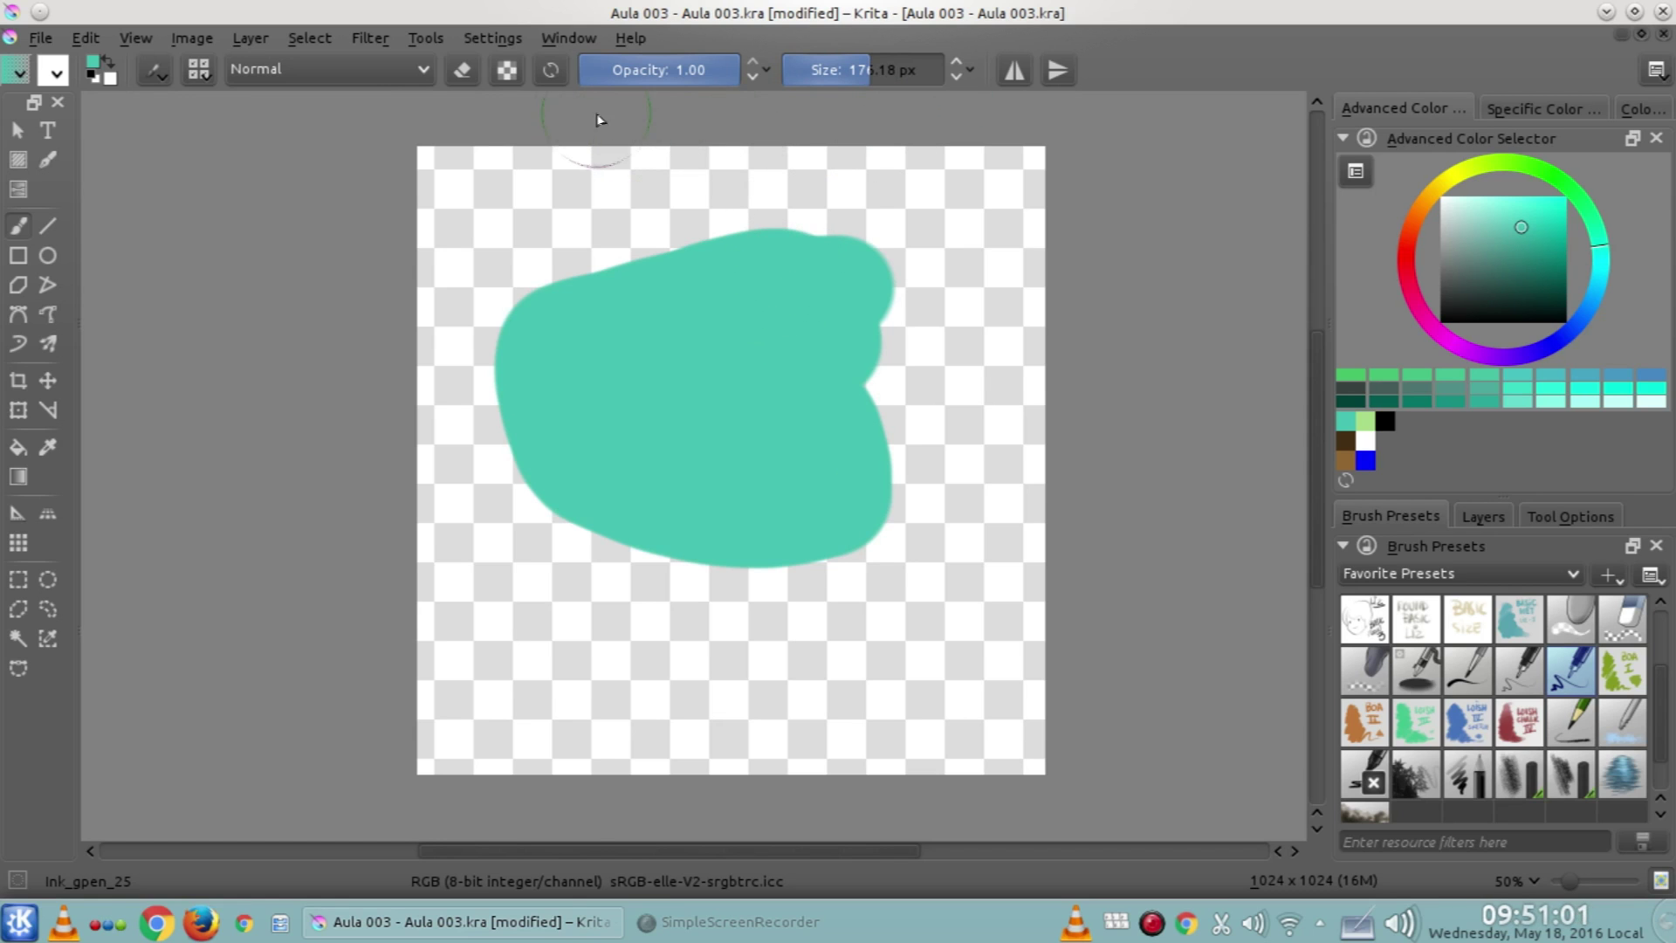
pyautogui.click(551, 72)
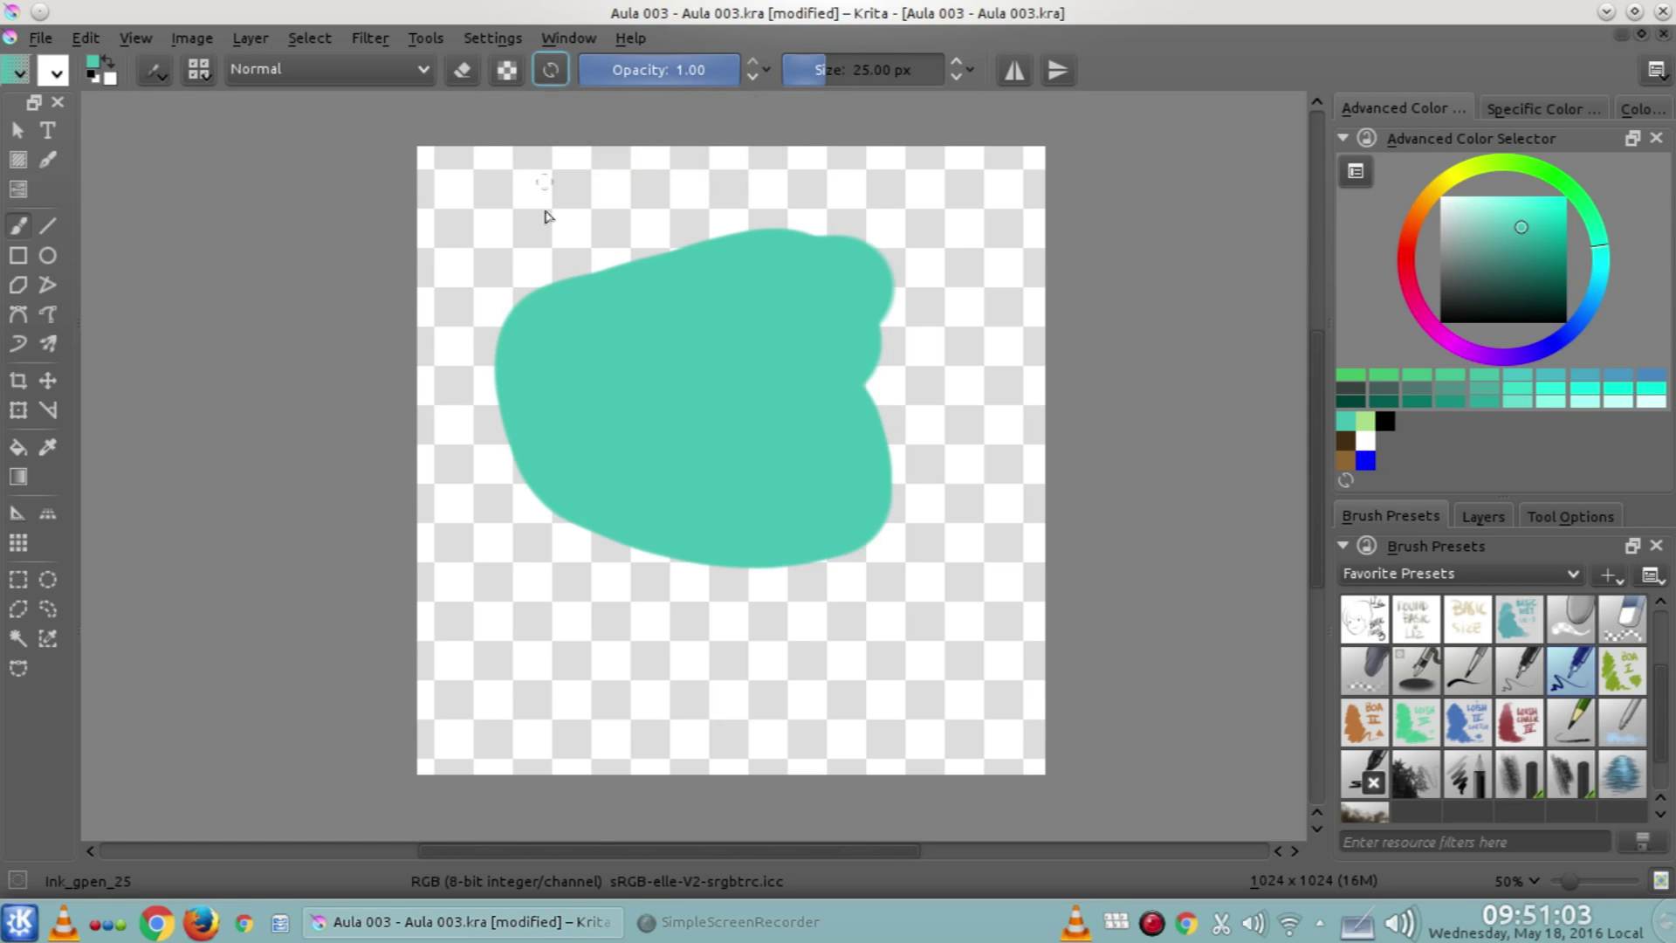
pyautogui.moveTo(572, 212)
pyautogui.mouseDown()
pyautogui.moveTo(719, 231)
pyautogui.moveTo(1012, 199)
pyautogui.mouseUp()
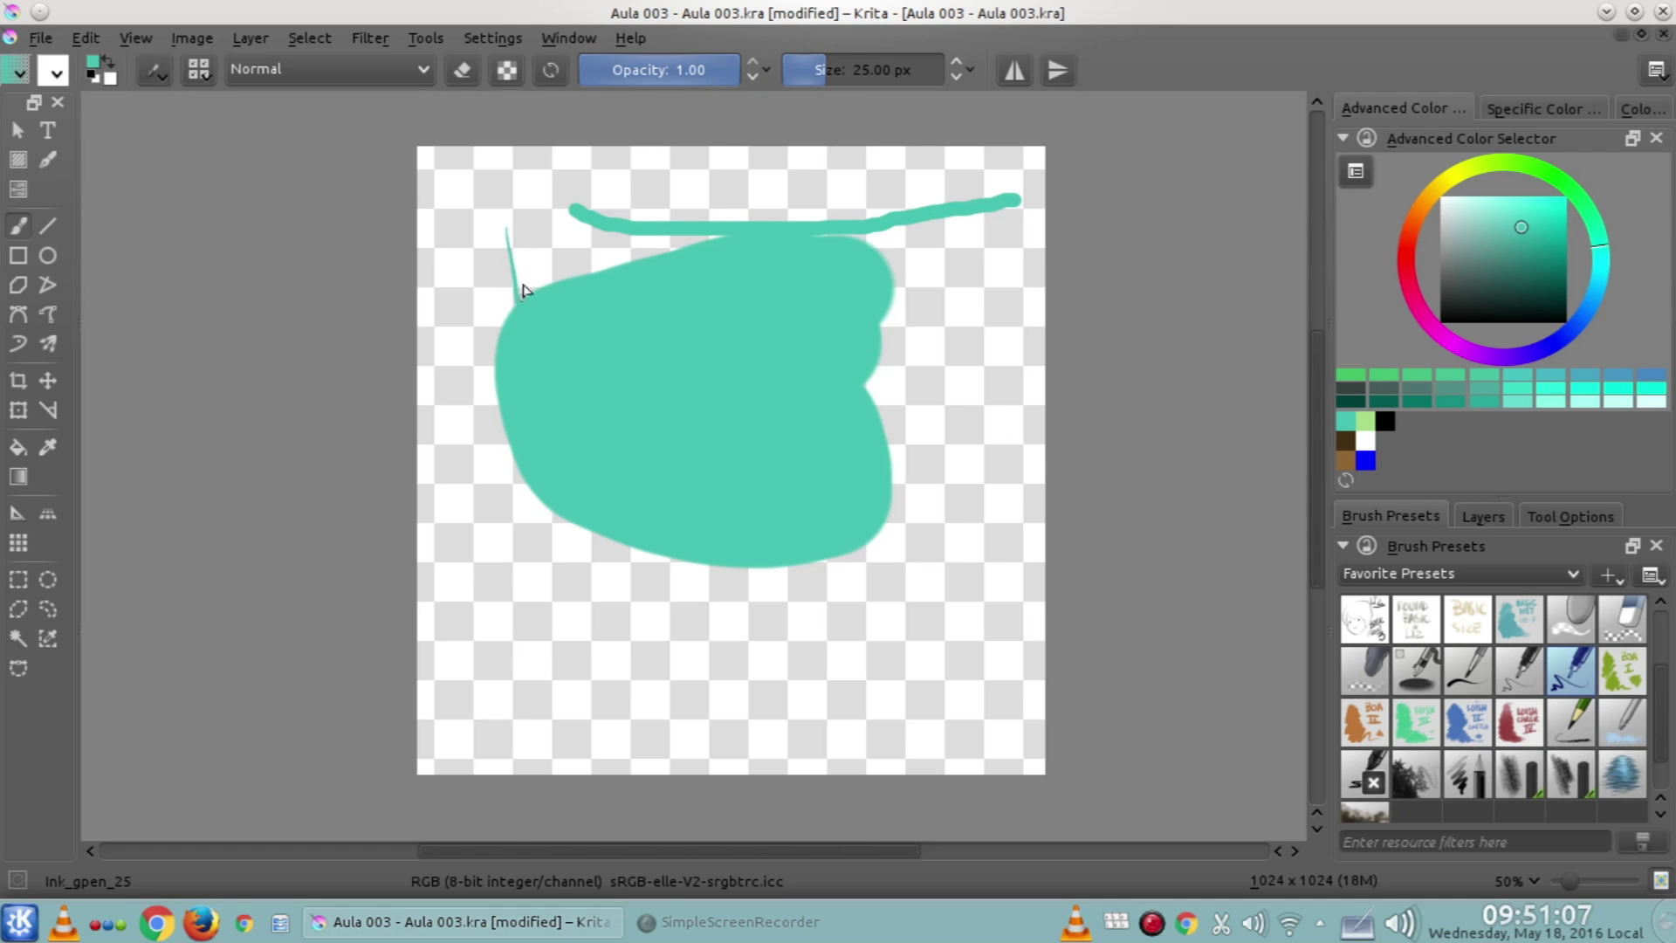
pyautogui.moveTo(524, 290)
pyautogui.mouseDown()
pyautogui.moveTo(550, 261)
pyautogui.moveTo(596, 273)
pyautogui.mouseUp()
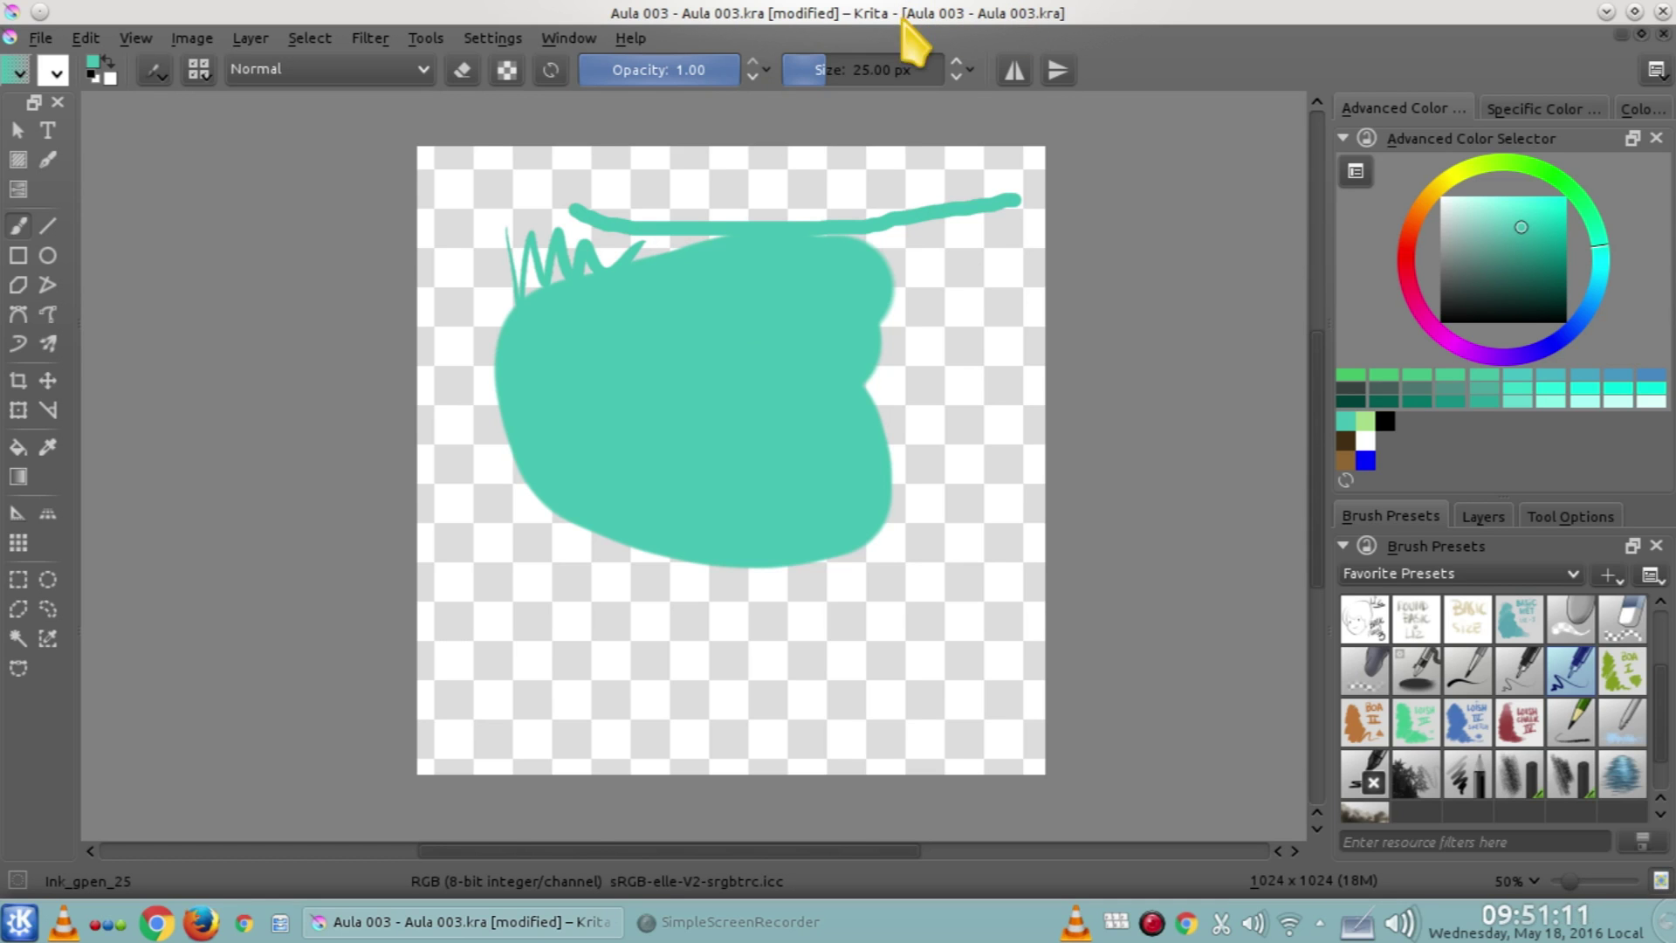
pyautogui.click(766, 70)
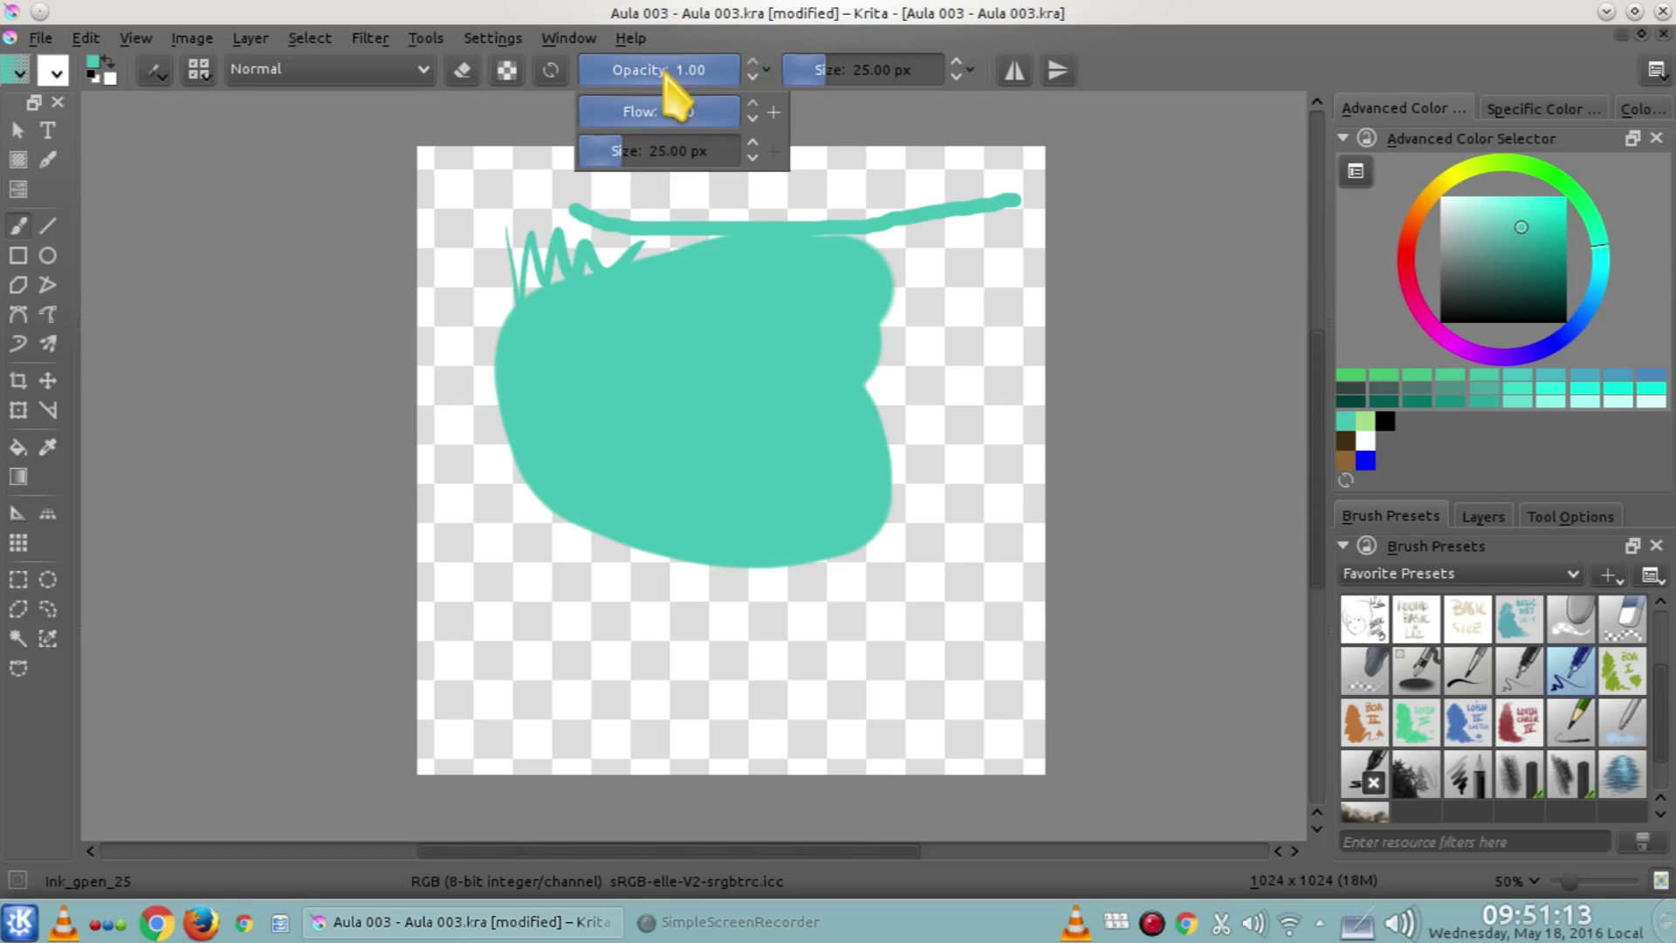
# Show white background Layer 1, hide Layer 6, and add a new Layer 7
pyautogui.click(1503, 517)
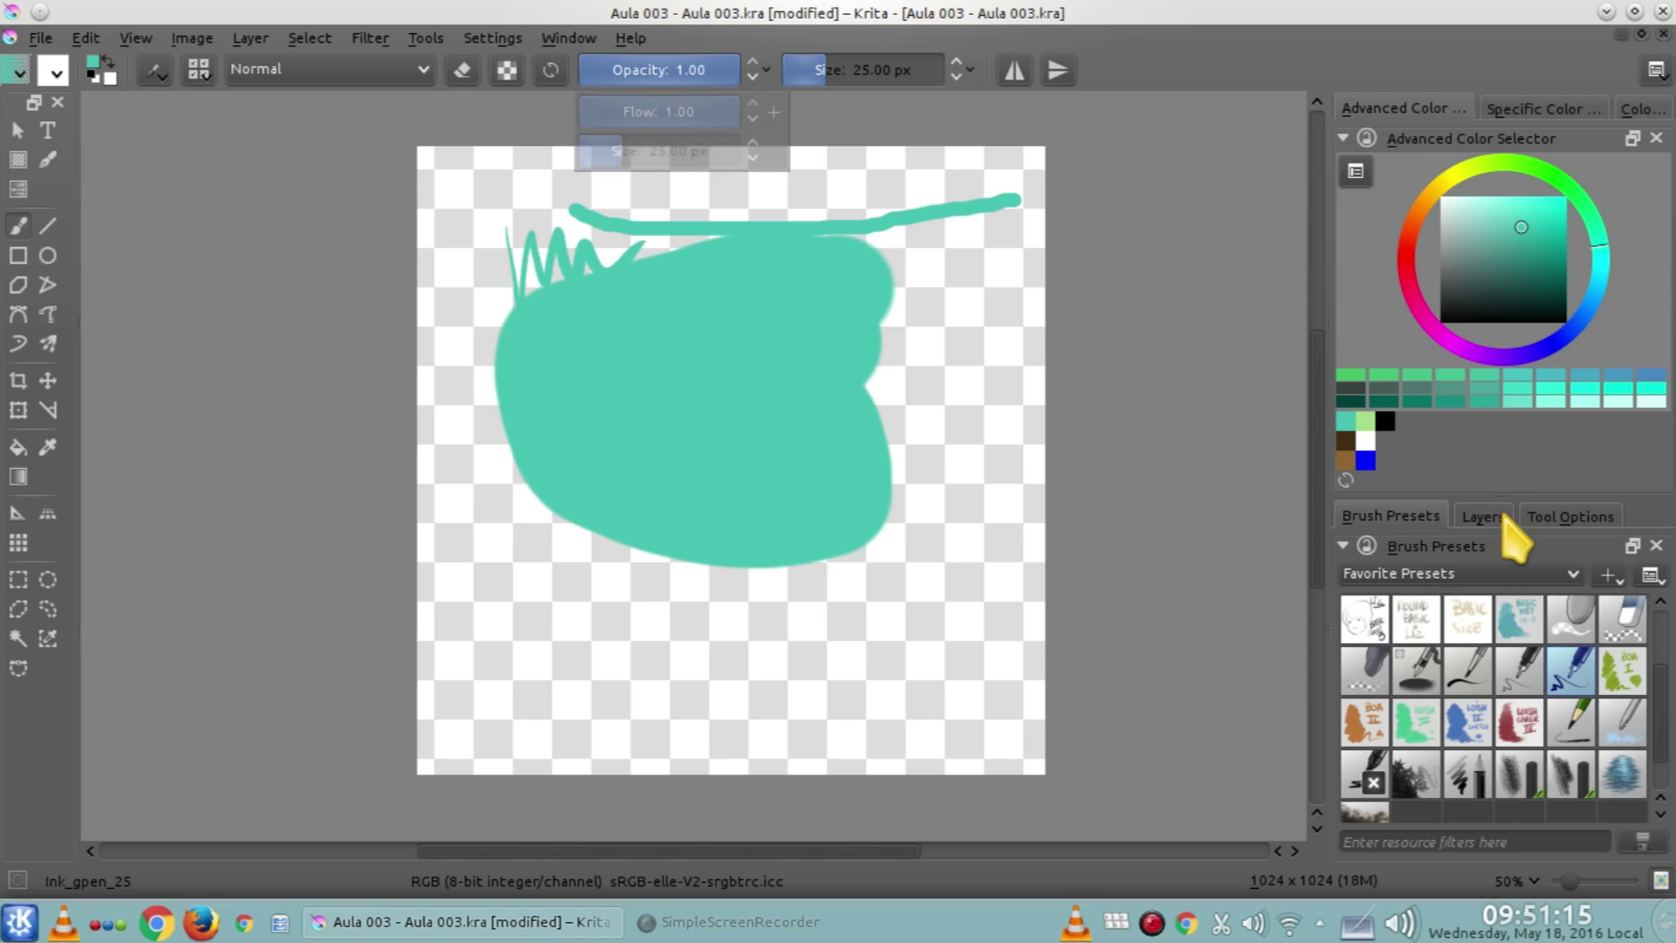
pyautogui.click(1504, 517)
pyautogui.scroll(-2, 1666, 690)
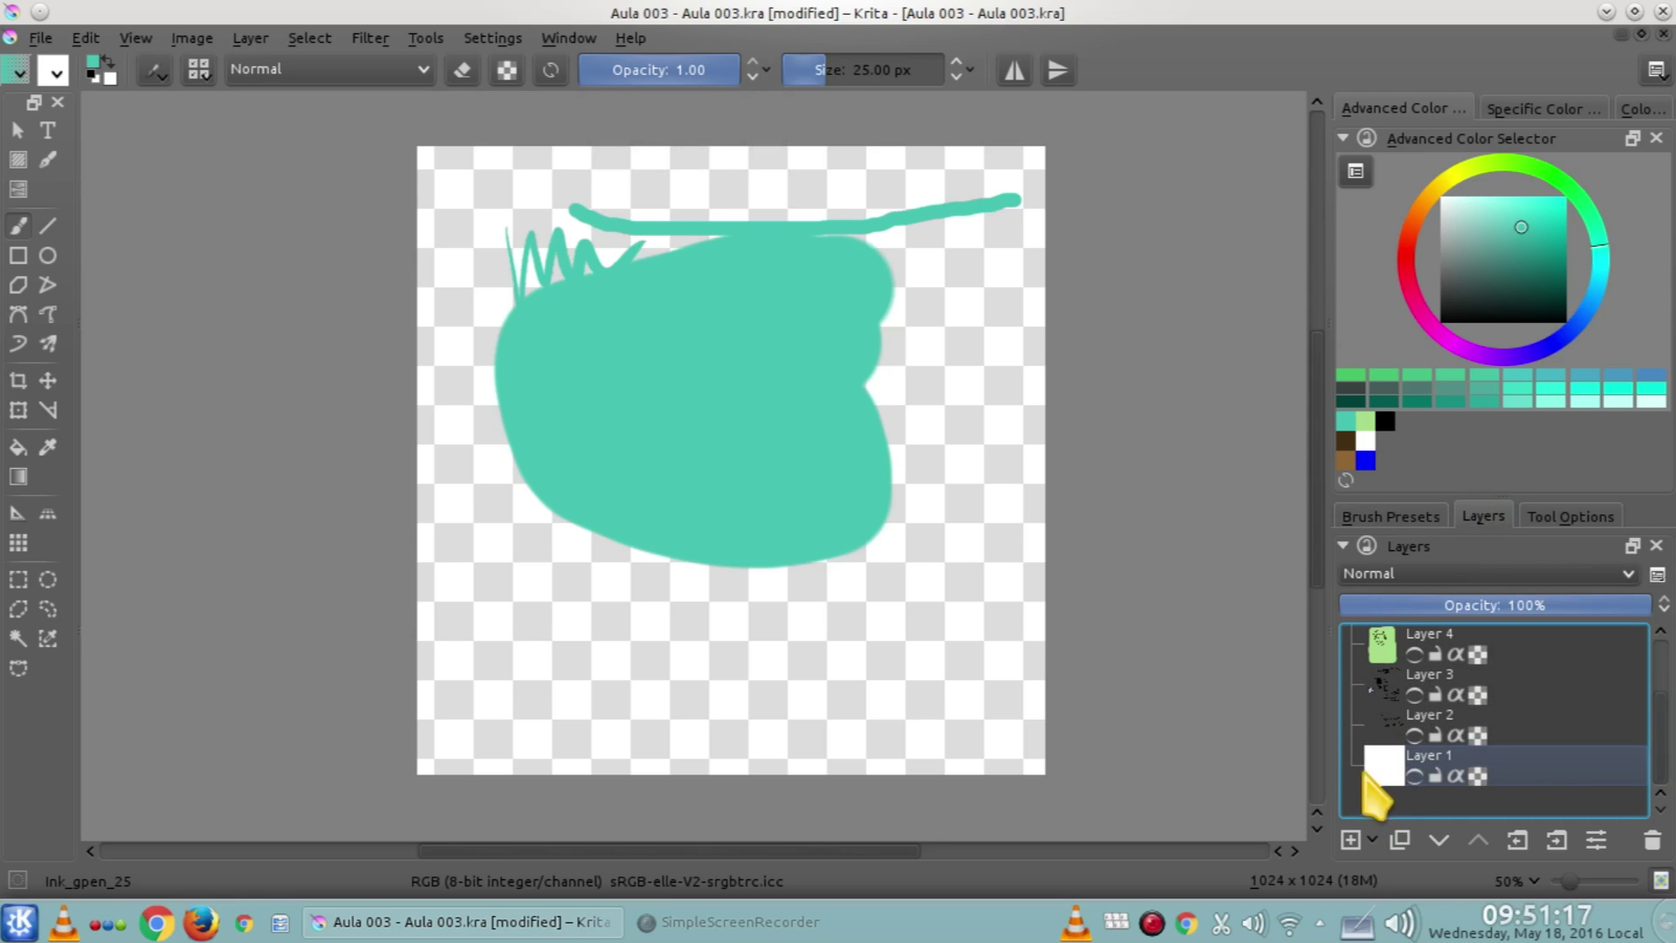
pyautogui.click(1414, 775)
pyautogui.scroll(2, 1663, 766)
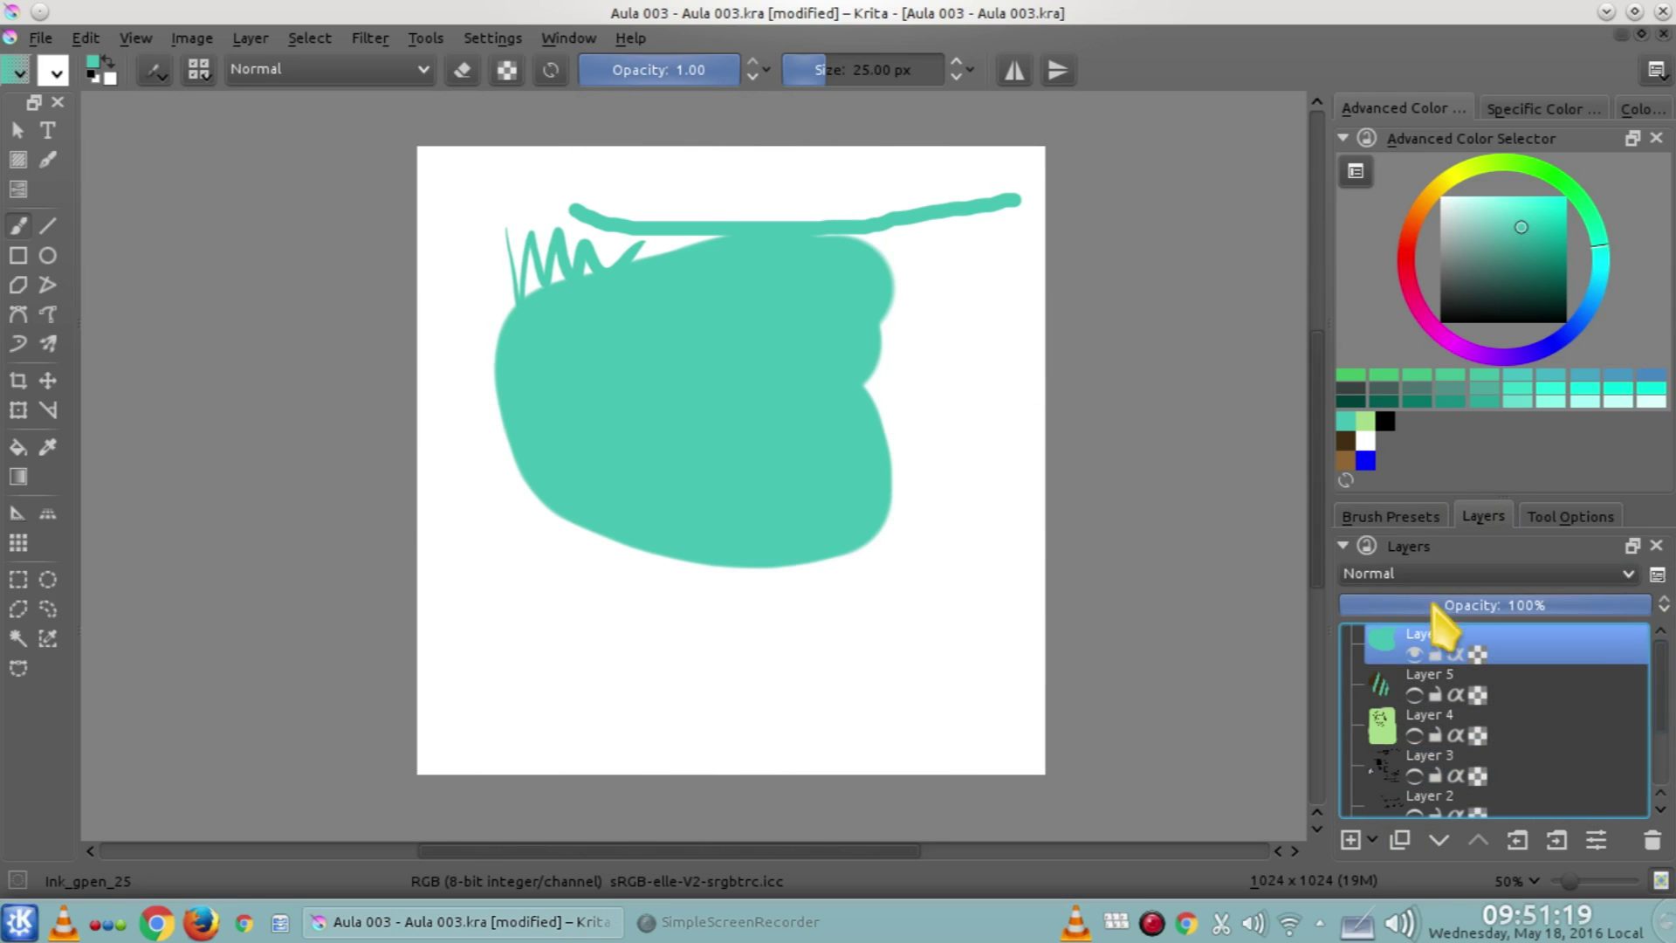
pyautogui.click(1415, 654)
pyautogui.click(1350, 840)
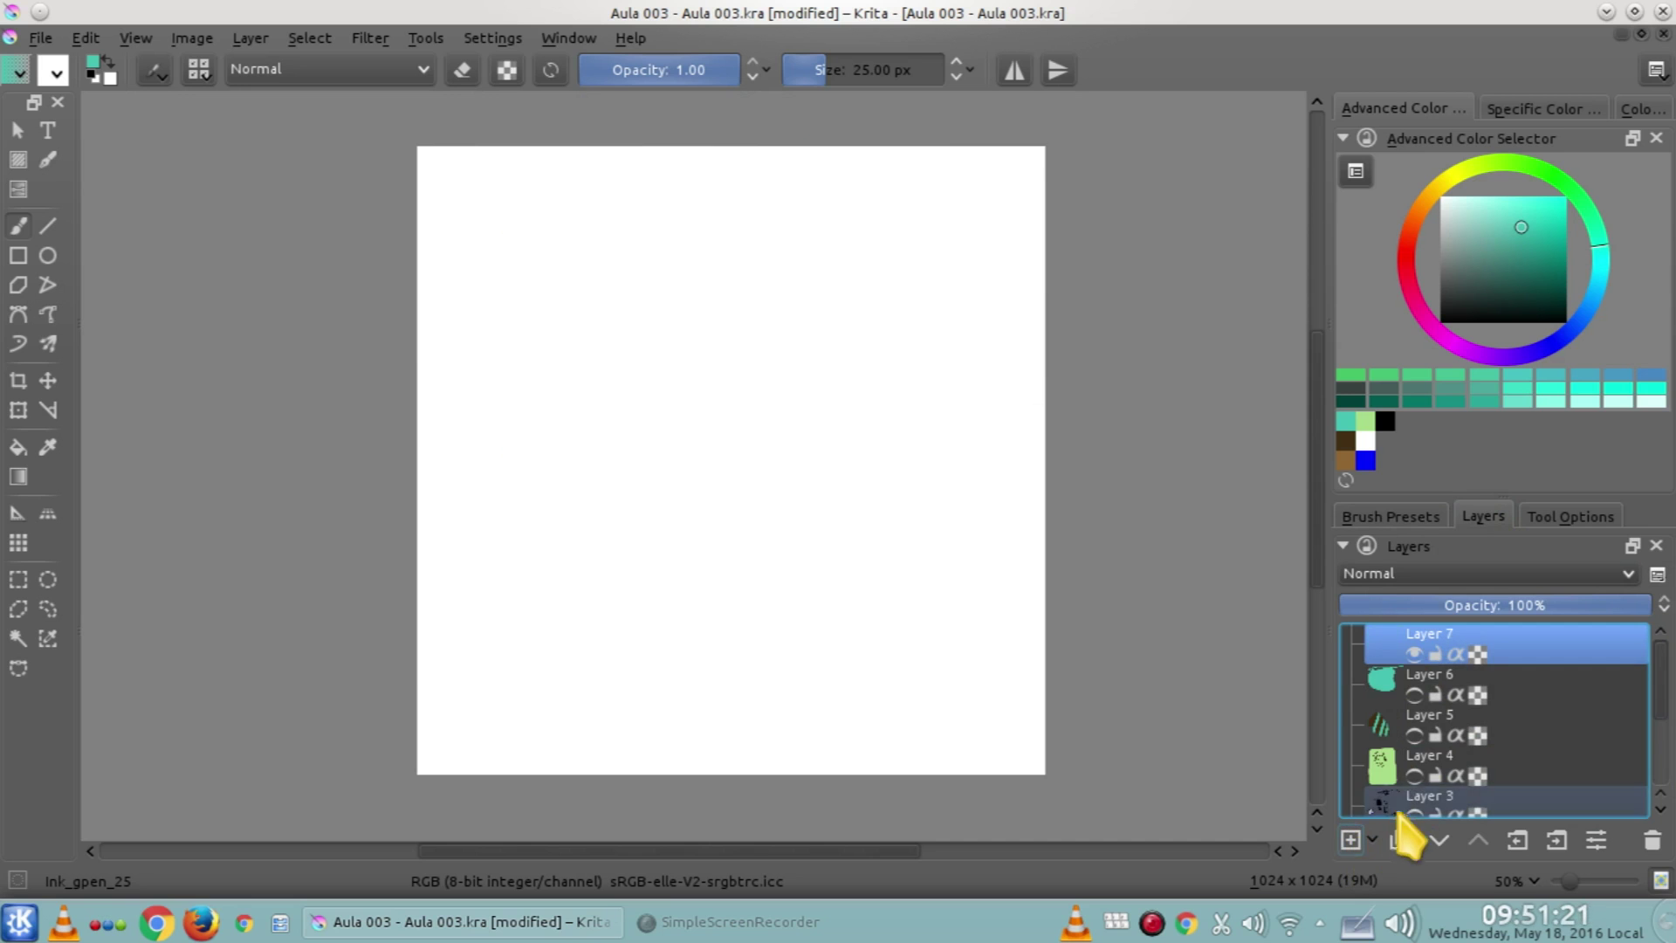
# Pick dark teal and paint a thin line and a thick full-opacity stroke across the top
pyautogui.click(1516, 294)
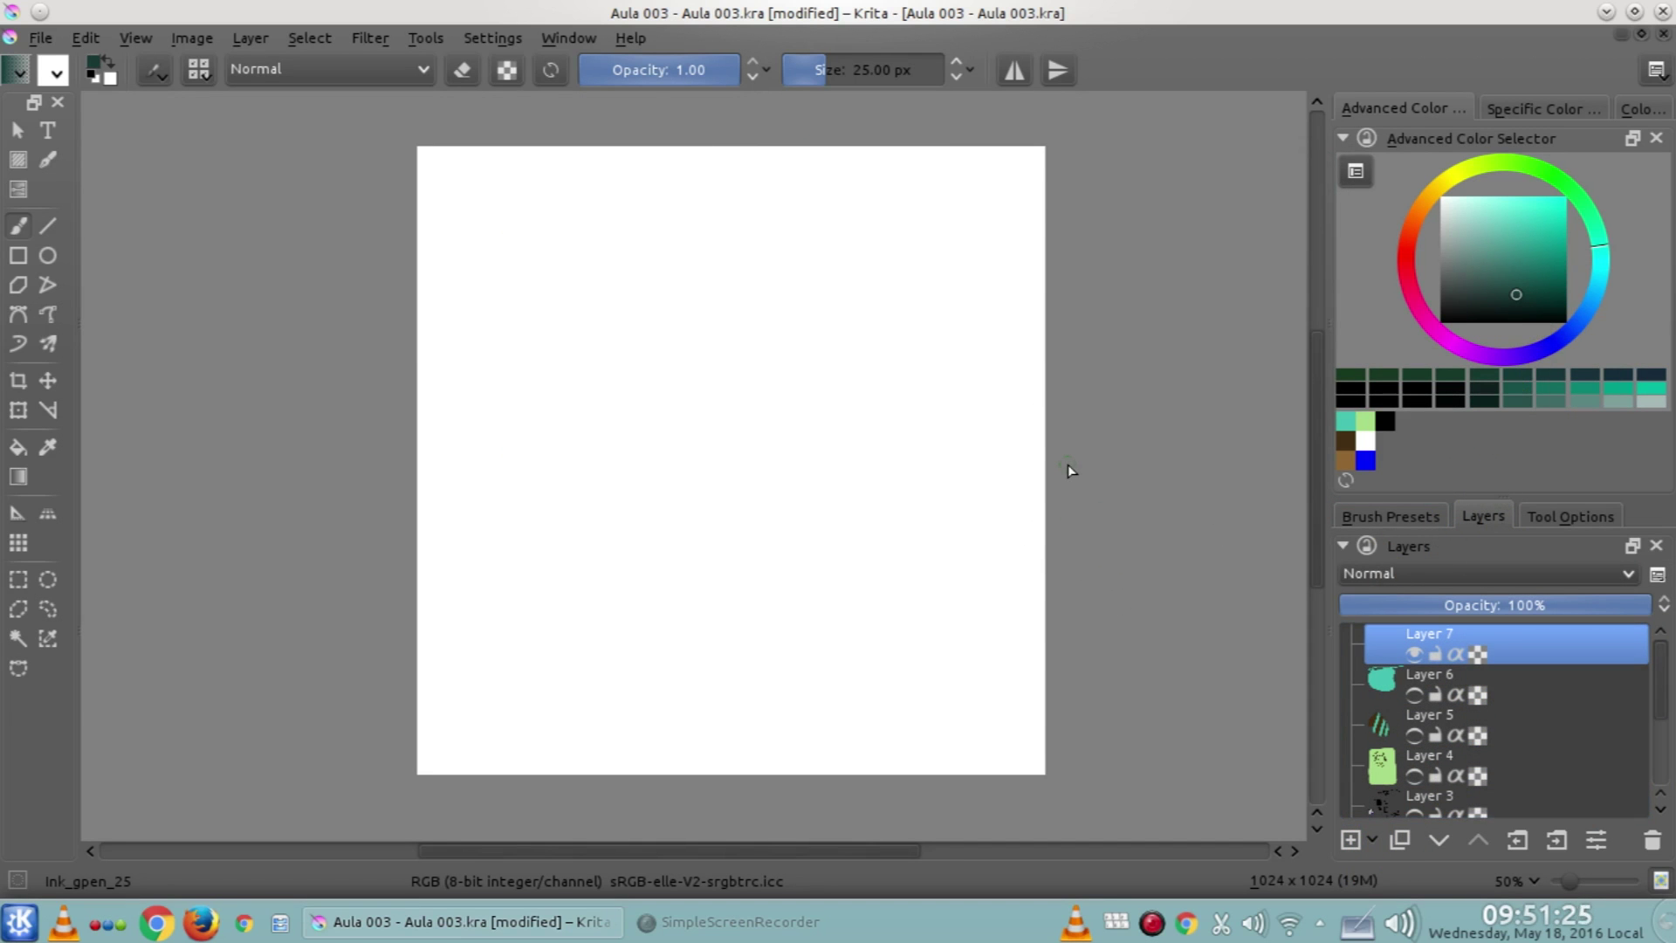
pyautogui.moveTo(616, 218); pyautogui.dragTo(851, 203)
pyautogui.press(']')
pyautogui.press(']')
pyautogui.press(']')
pyautogui.press(']')
pyautogui.press(']')
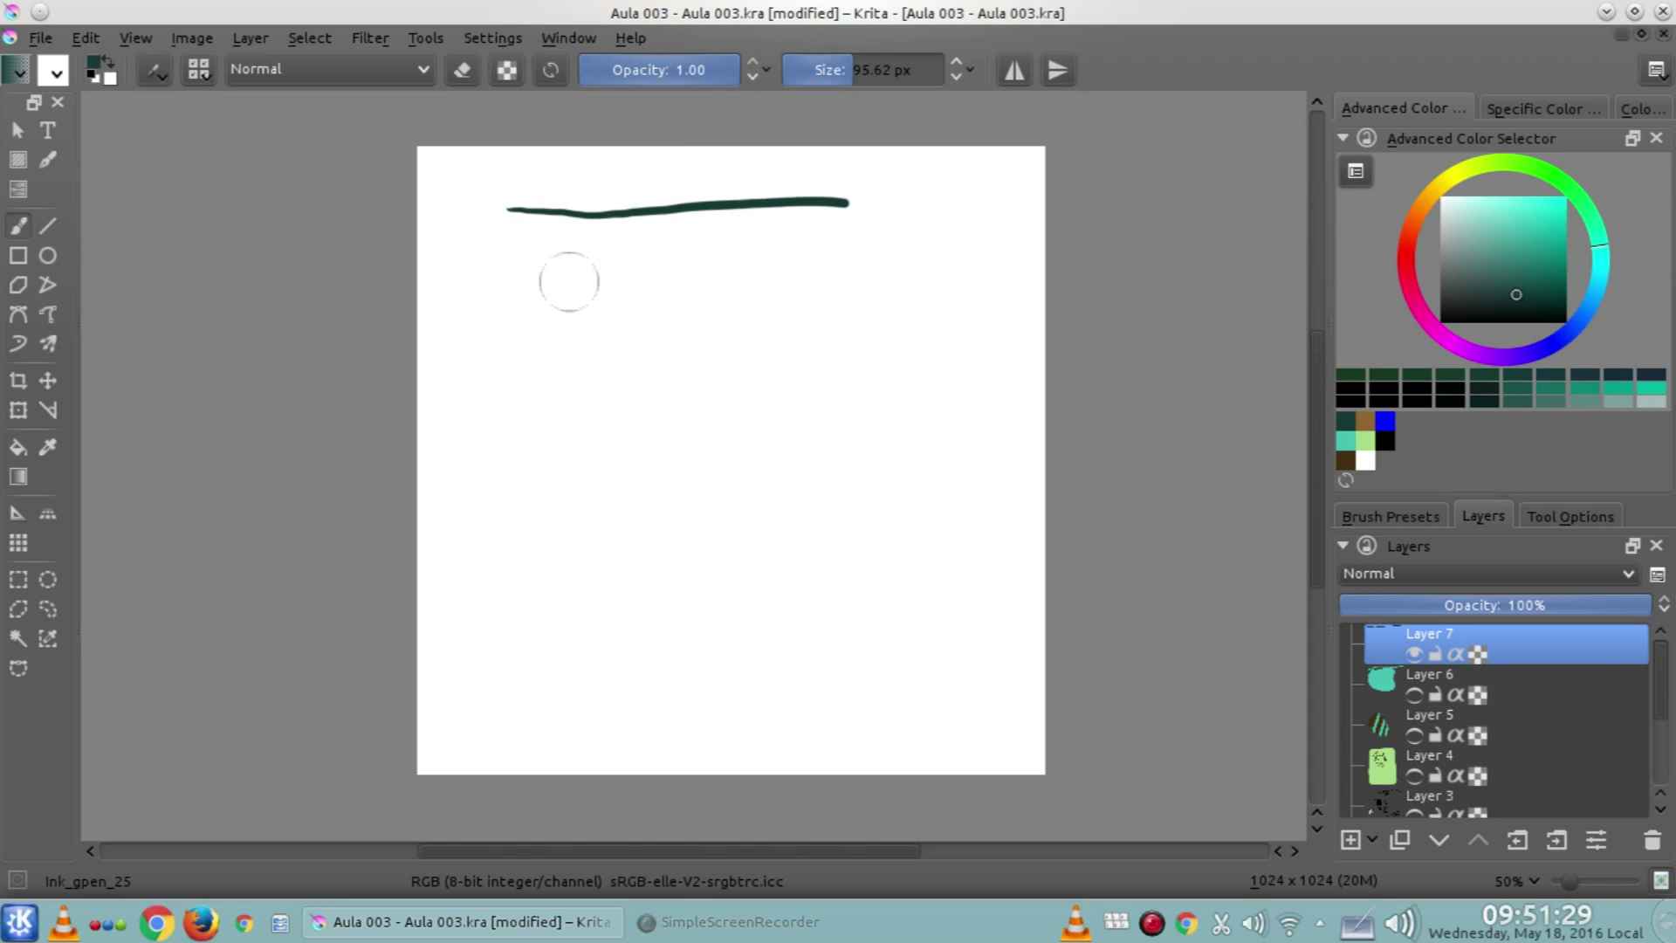
pyautogui.moveTo(515, 210)
pyautogui.mouseDown()
pyautogui.moveTo(875, 207)
pyautogui.moveTo(517, 227)
pyautogui.moveTo(509, 215)
pyautogui.moveTo(695, 193)
pyautogui.moveTo(884, 206)
pyautogui.mouseUp()
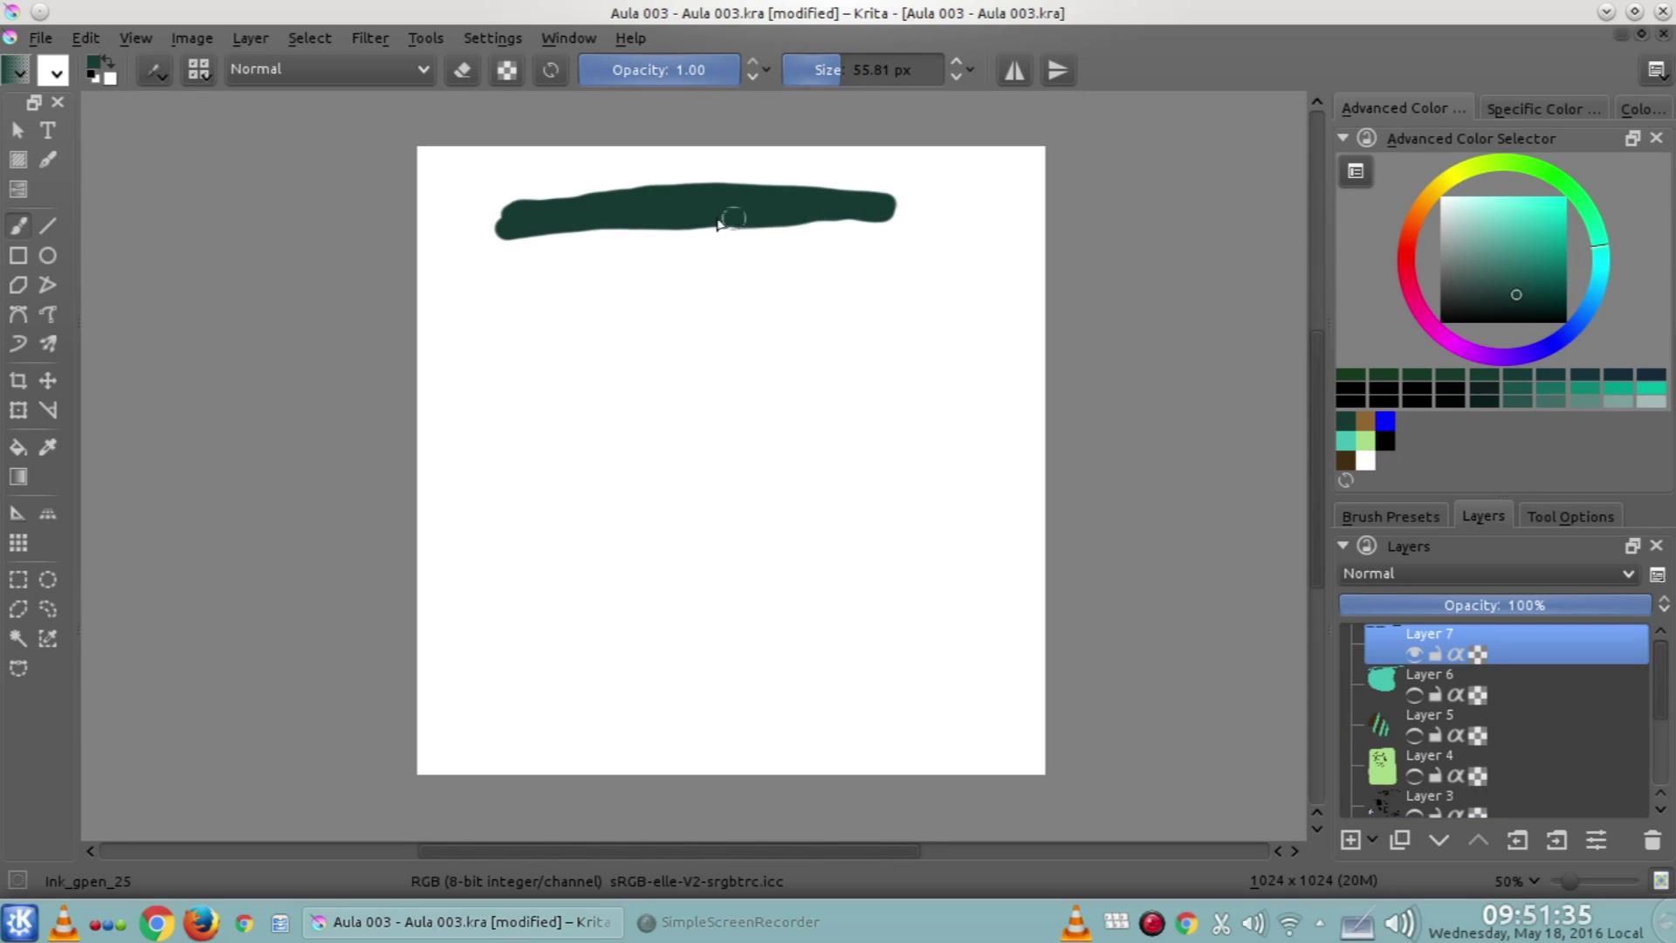
pyautogui.moveTo(553, 229); pyautogui.dragTo(711, 220)
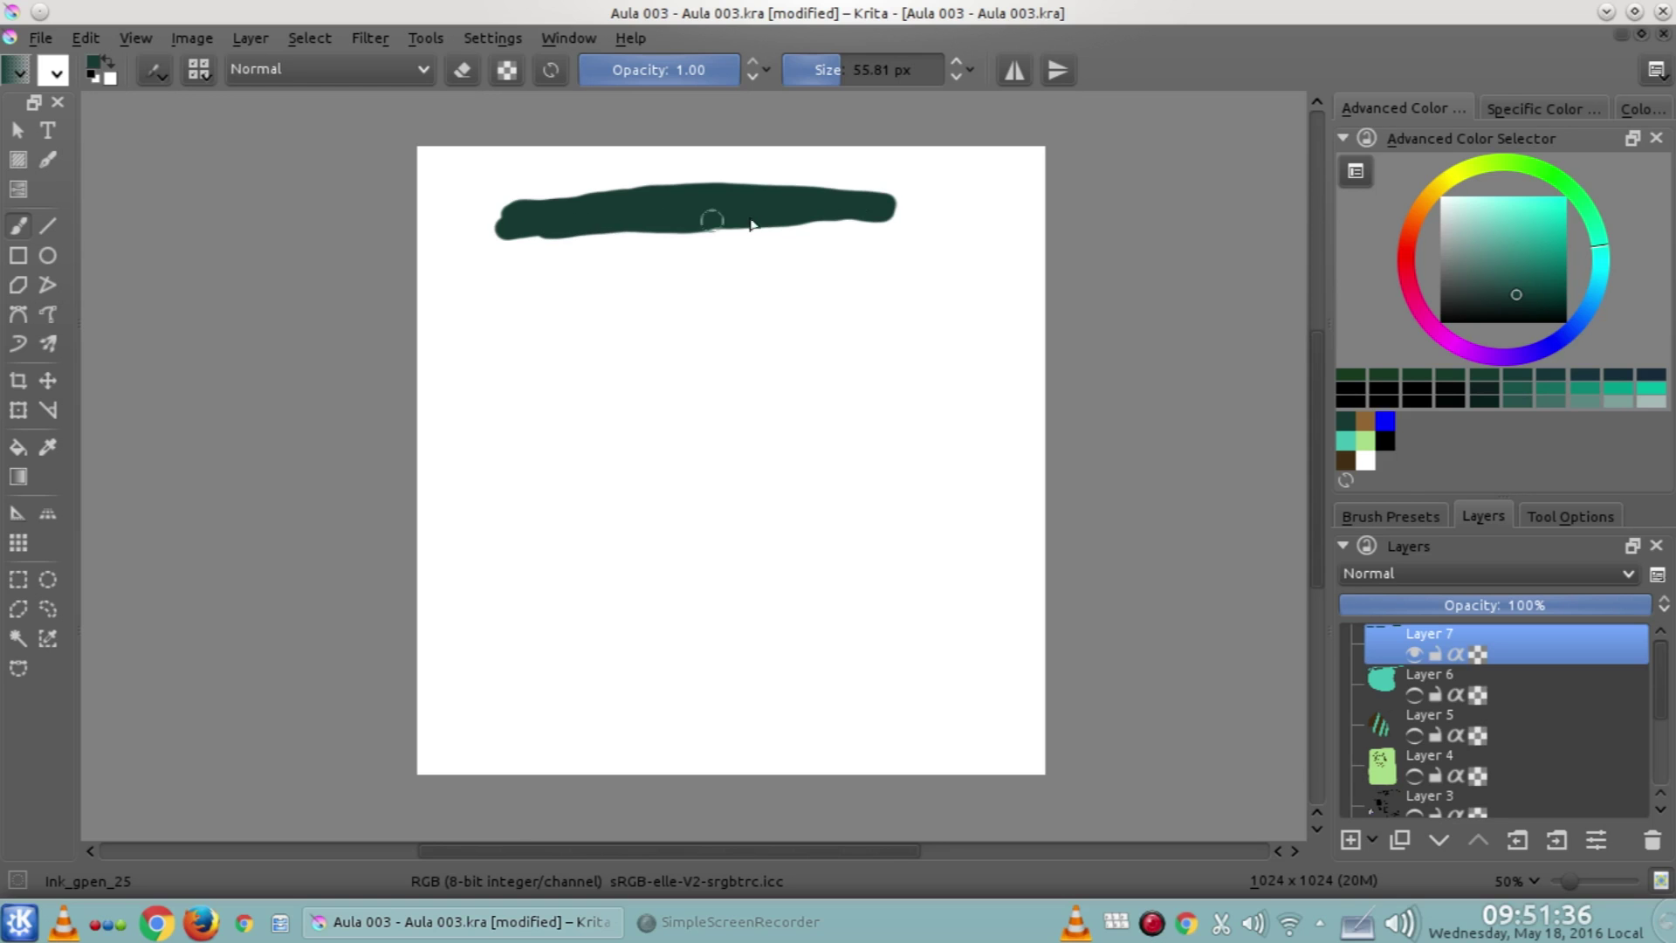
# Lower brush opacity to 0.74 and paint overlapping translucent strokes below the thick one
pyautogui.click(767, 70)
pyautogui.click(699, 73)
pyautogui.click(699, 73)
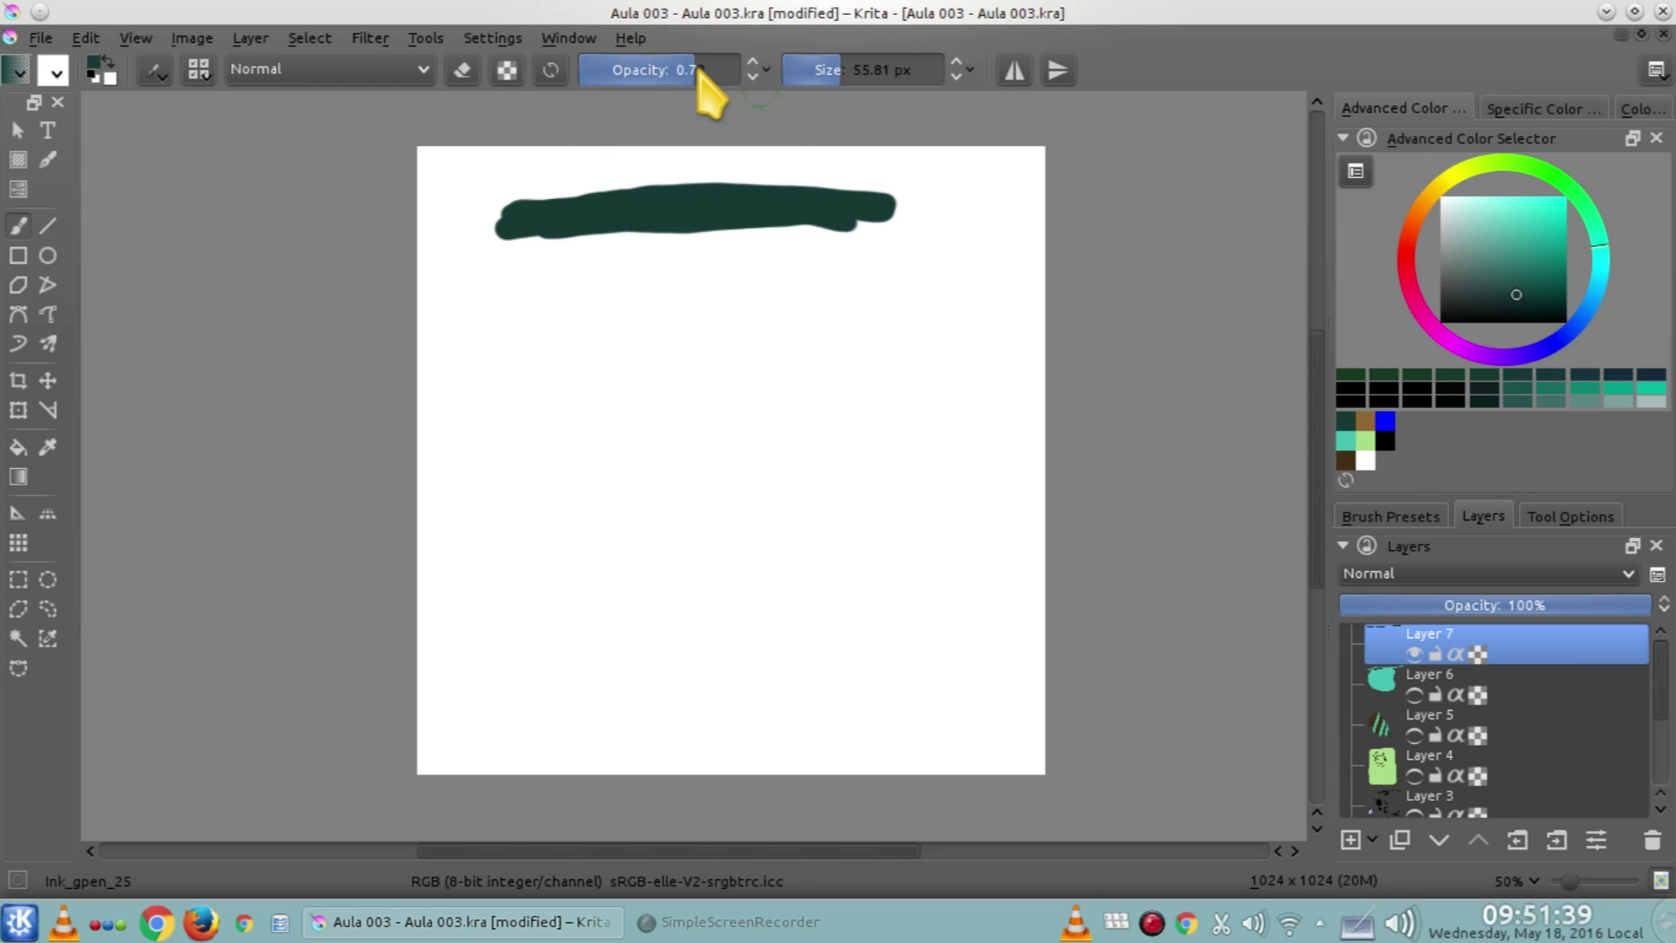
pyautogui.moveTo(519, 281)
pyautogui.mouseDown()
pyautogui.moveTo(846, 272)
pyautogui.moveTo(609, 287)
pyautogui.mouseUp()
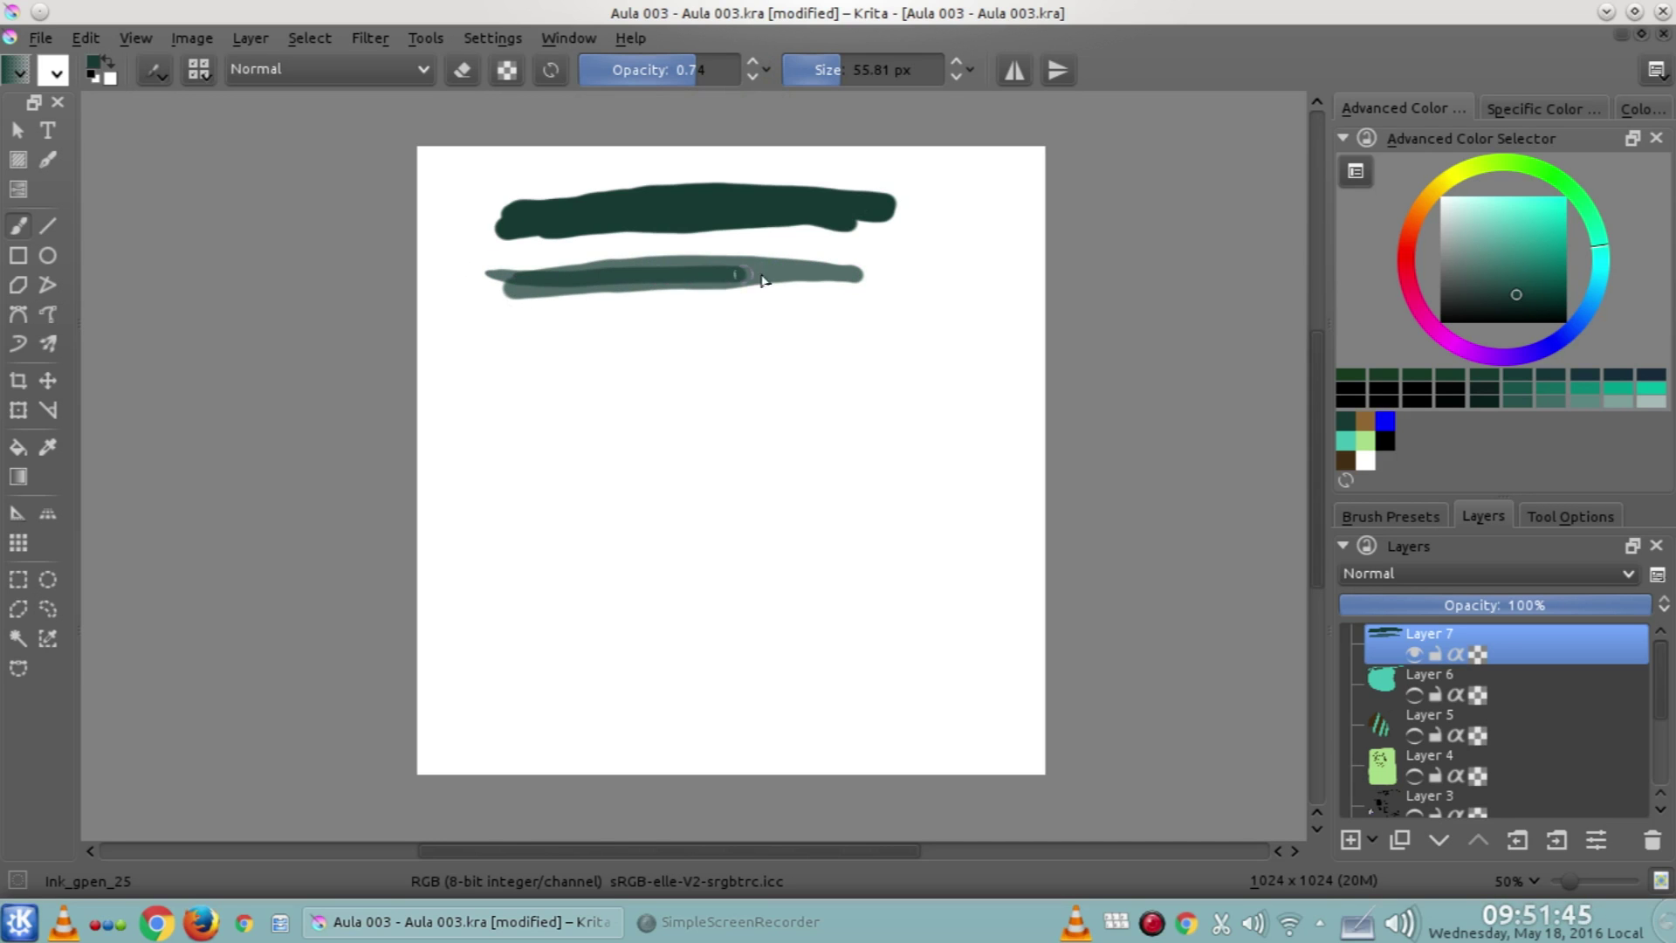
pyautogui.moveTo(762, 280); pyautogui.dragTo(896, 293)
pyautogui.moveTo(796, 279)
pyautogui.mouseDown()
pyautogui.moveTo(483, 310)
pyautogui.moveTo(488, 285)
pyautogui.moveTo(840, 300)
pyautogui.mouseUp()
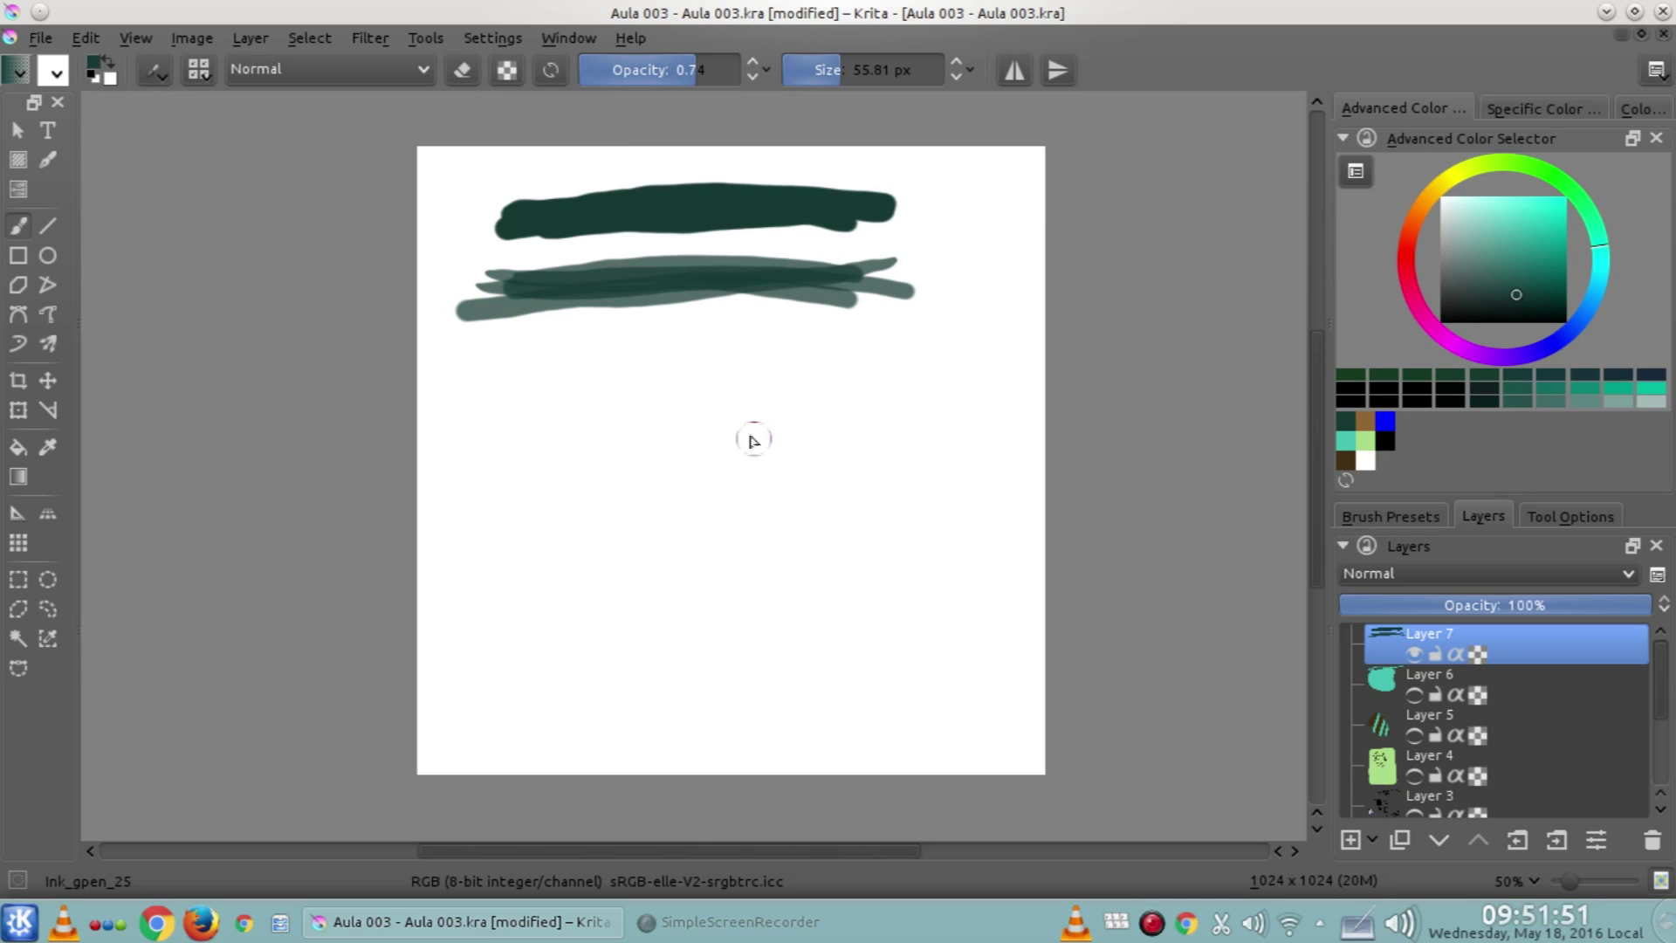
# Restore opacity and flow to 1.00 and paint a solid rounded bar with a ~107 px brush
pyautogui.moveTo(720, 67); pyautogui.dragTo(739, 76)
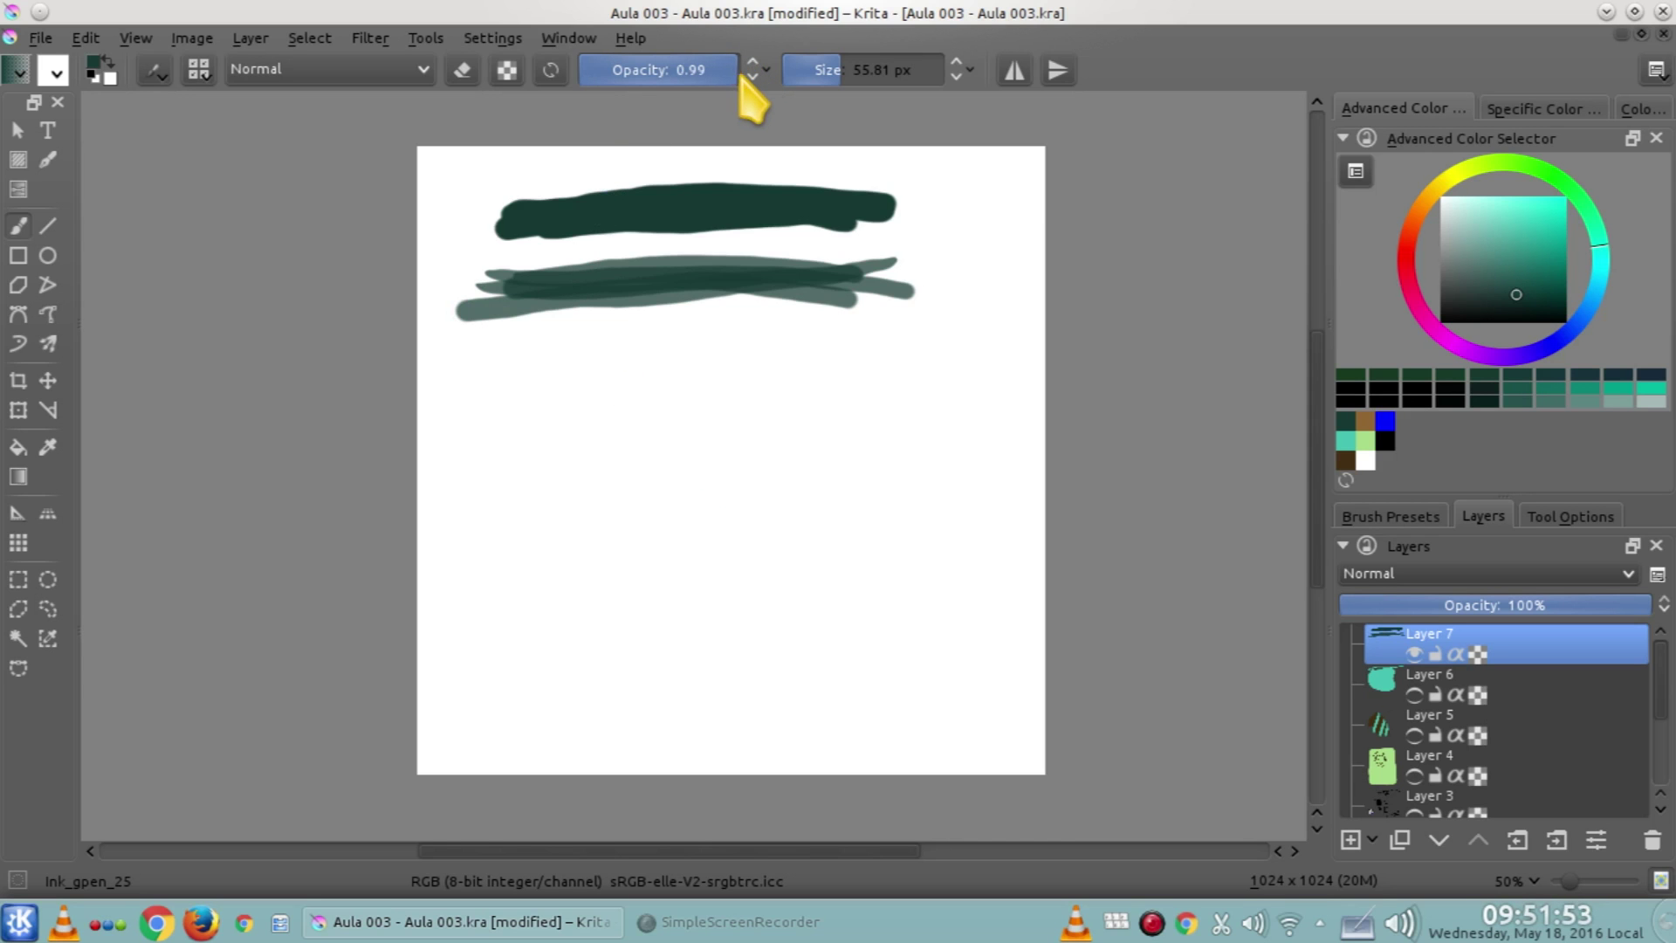
pyautogui.click(767, 70)
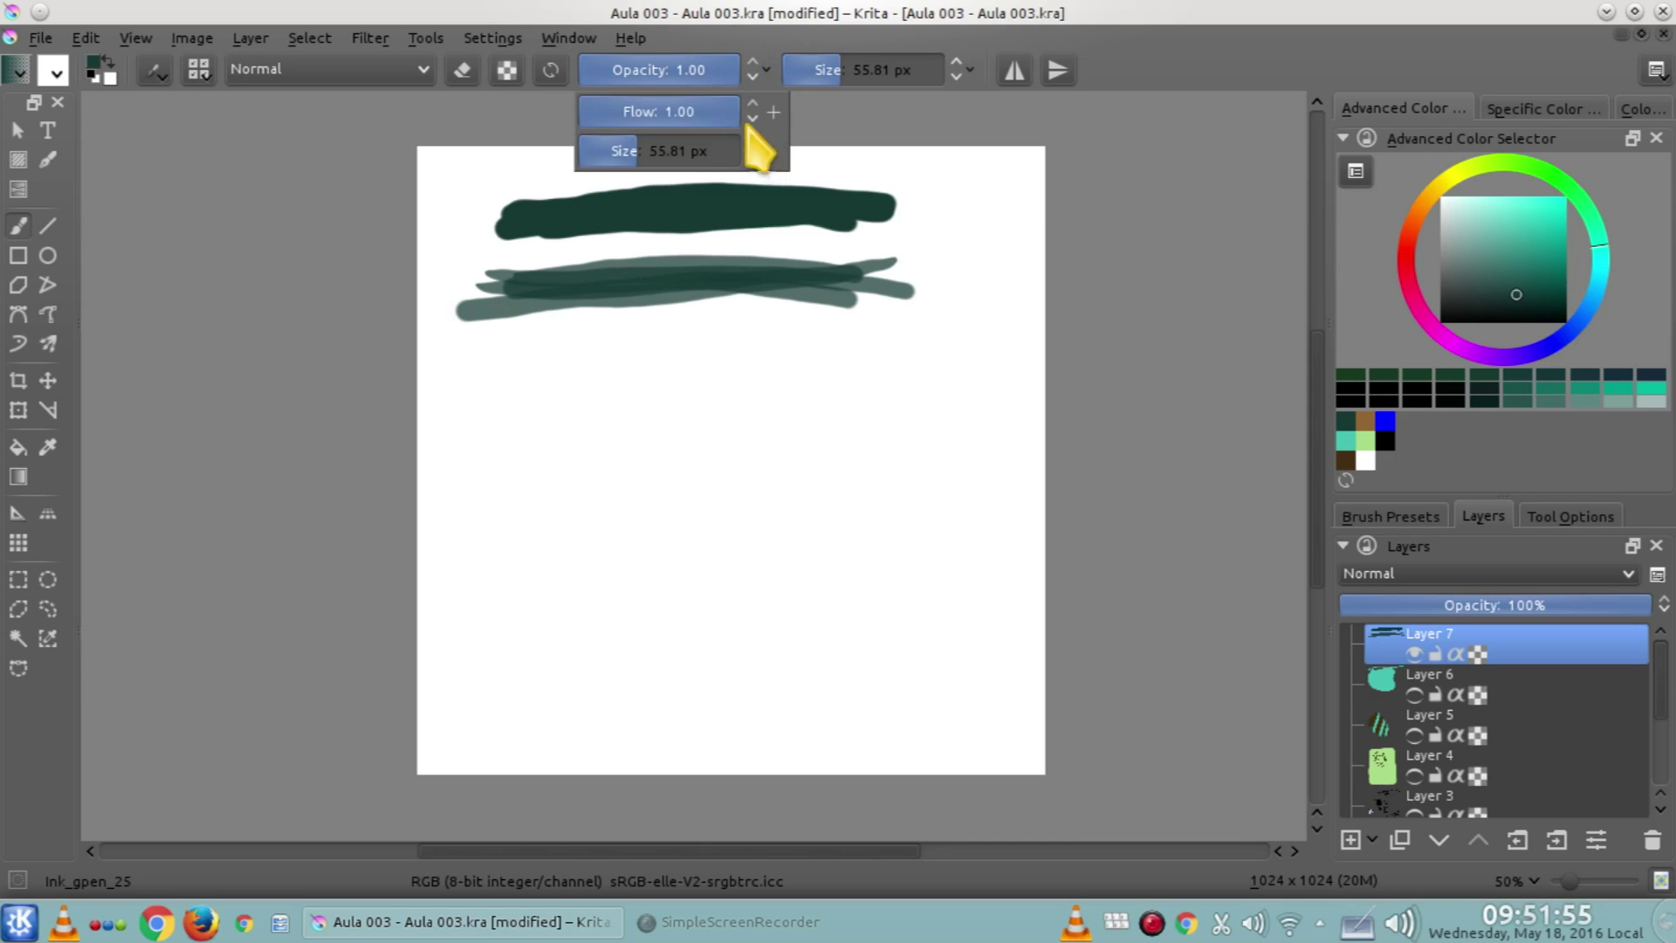
pyautogui.moveTo(724, 135); pyautogui.dragTo(728, 131)
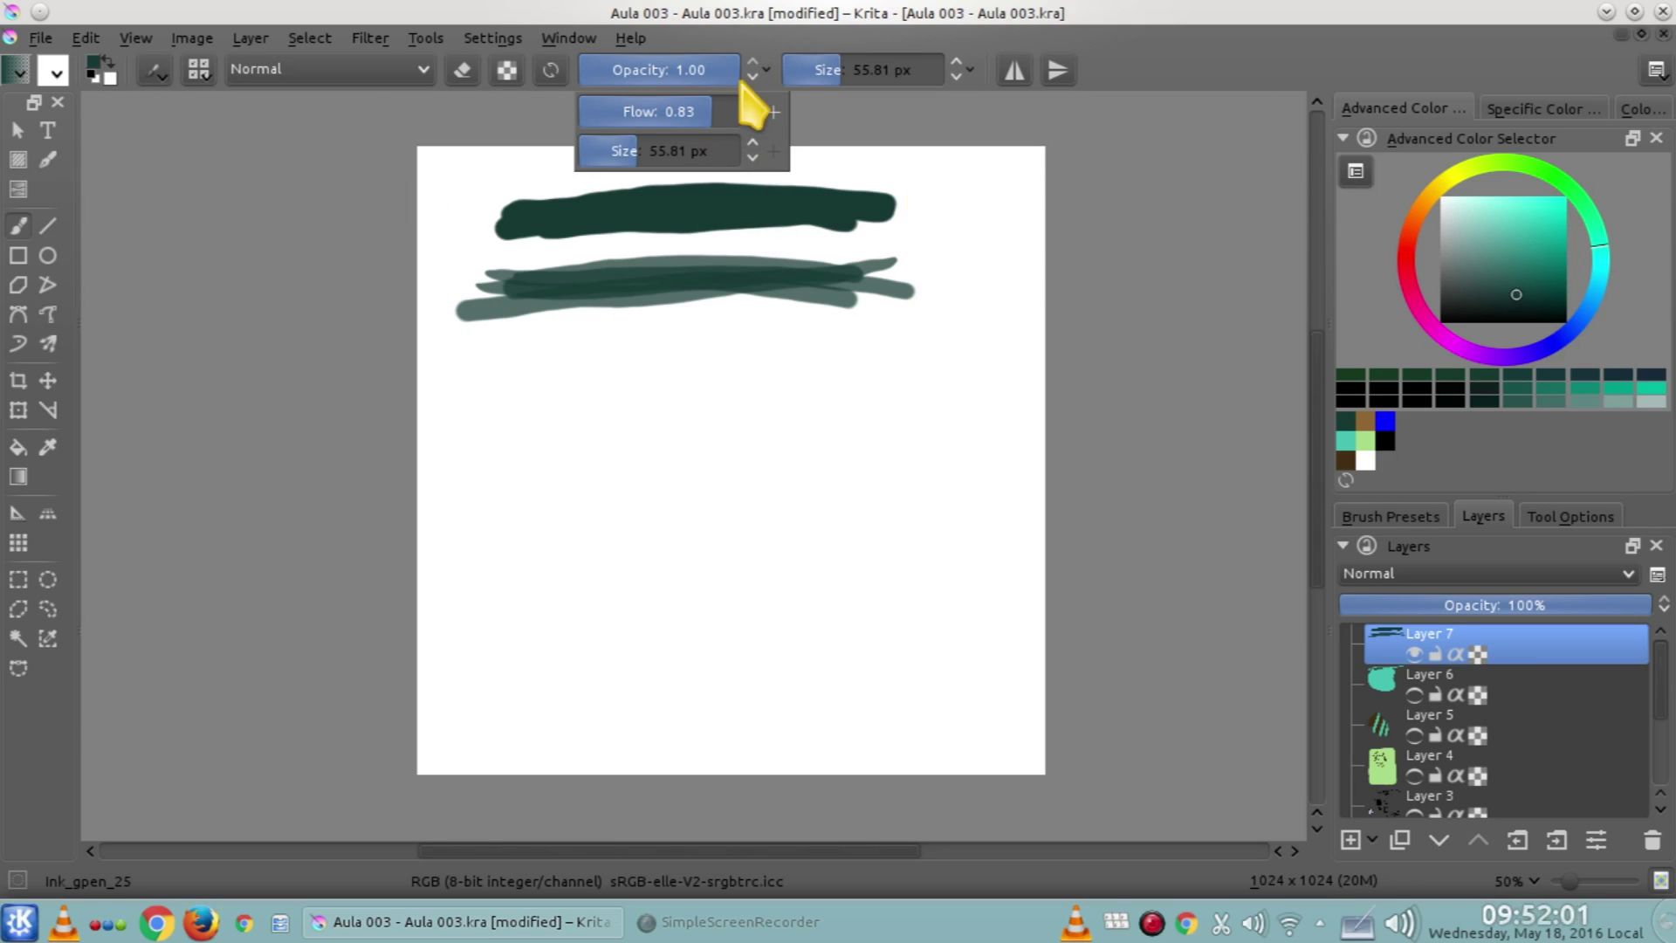
pyautogui.click(736, 114)
pyautogui.press('[')
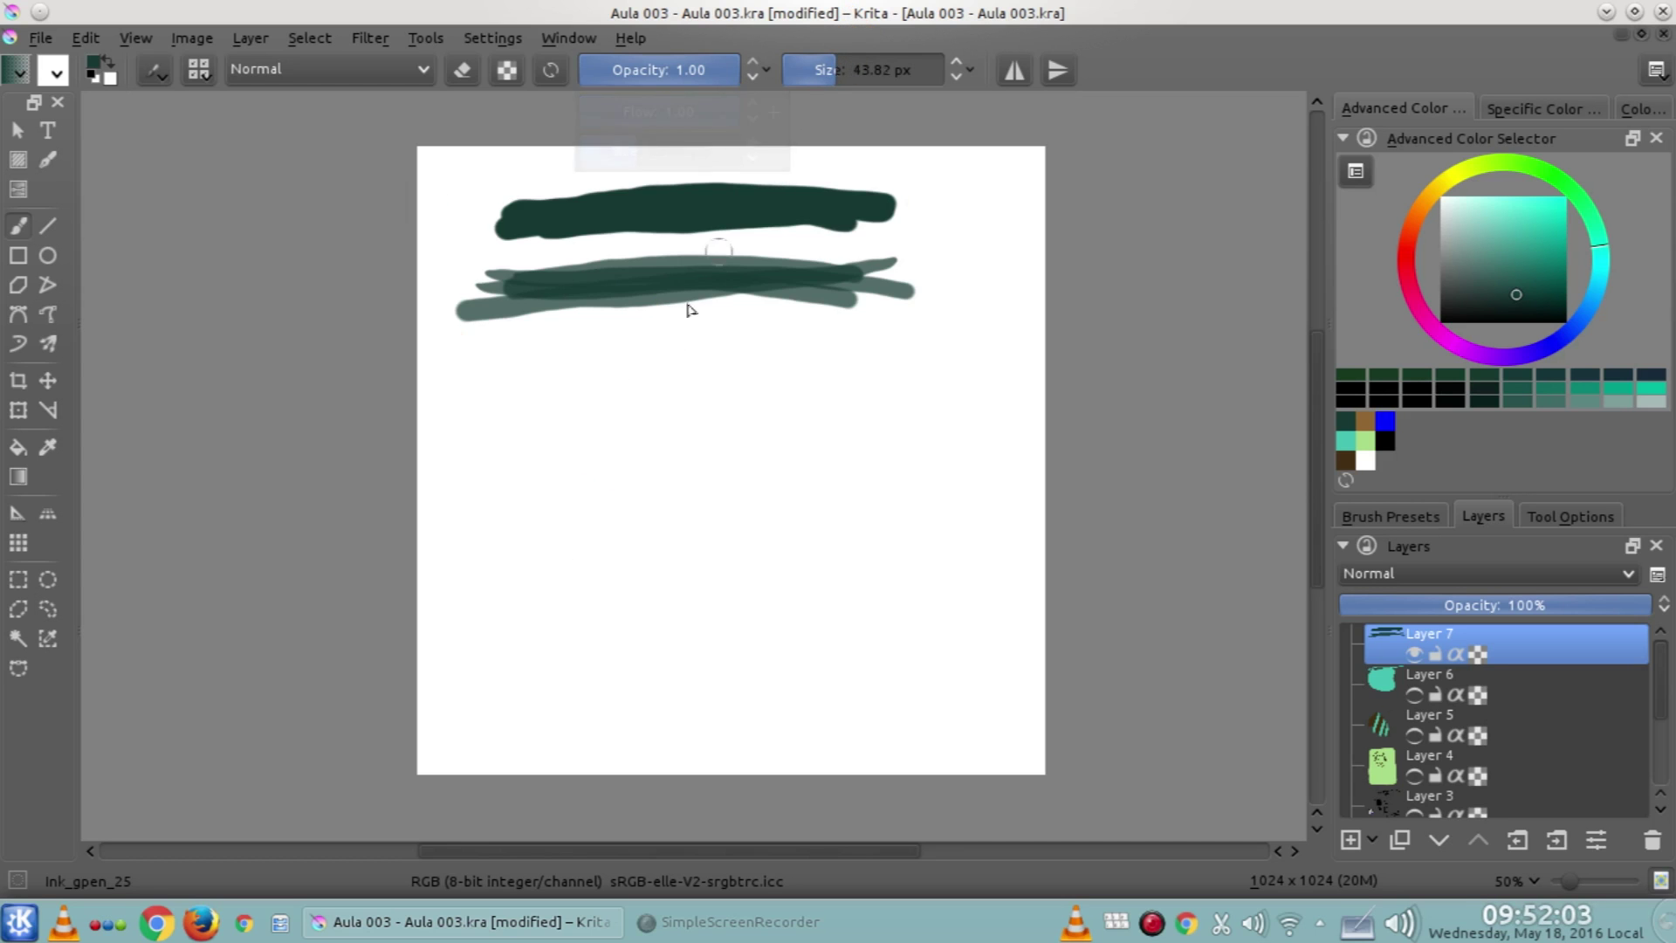
pyautogui.press(']')
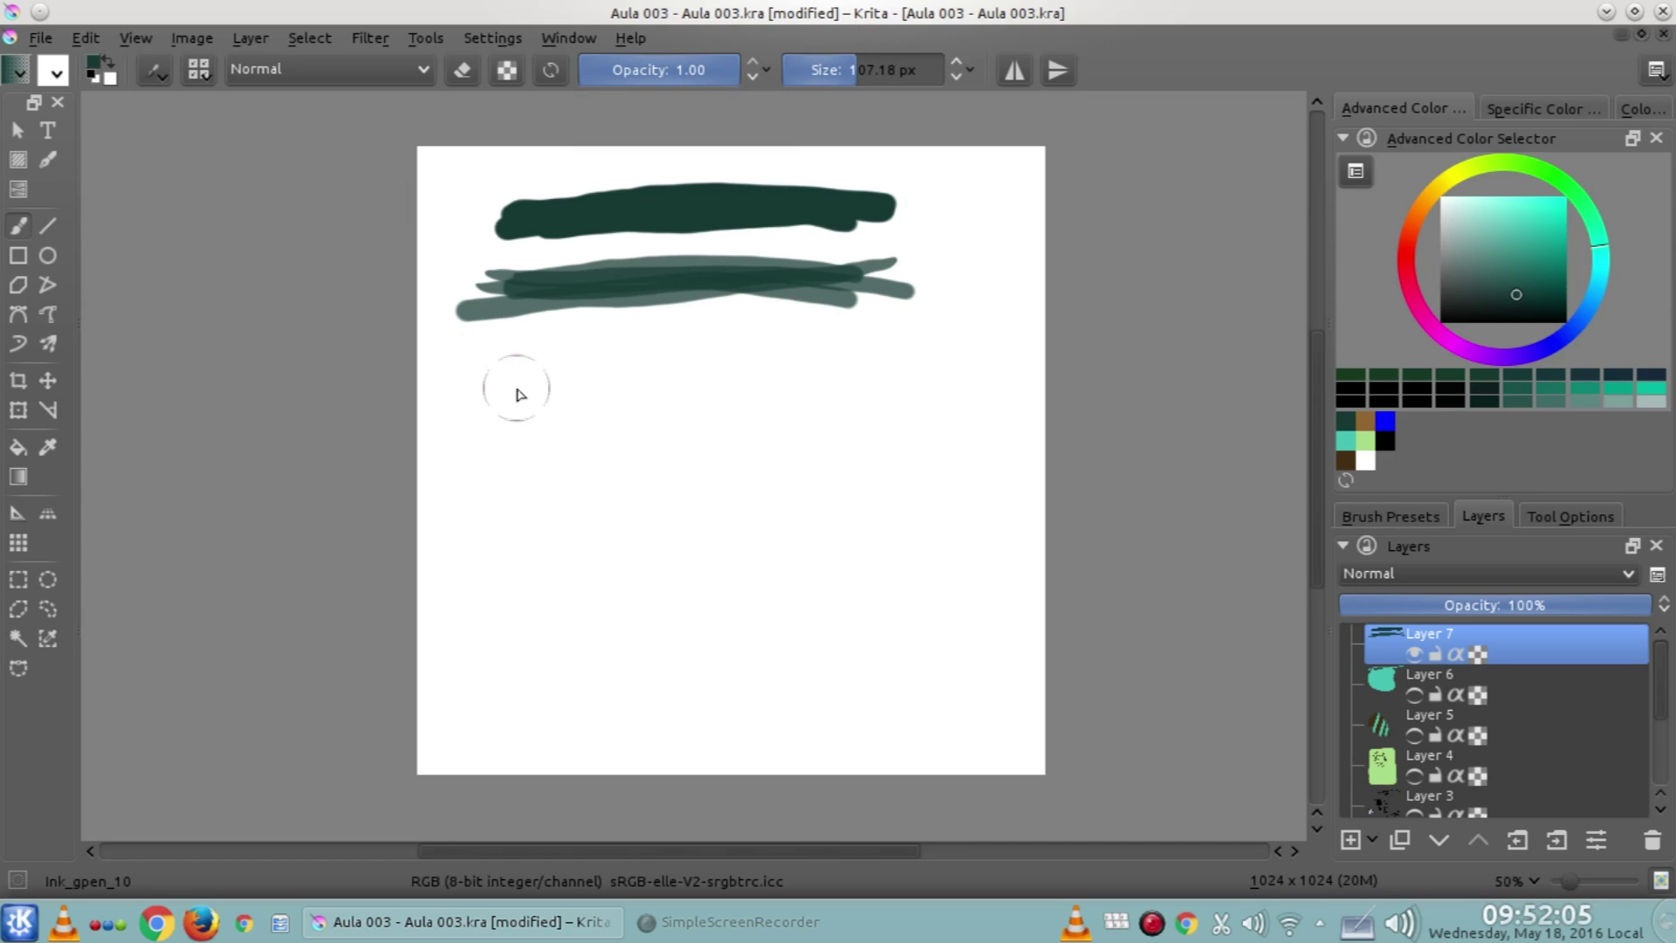
pyautogui.click(533, 407)
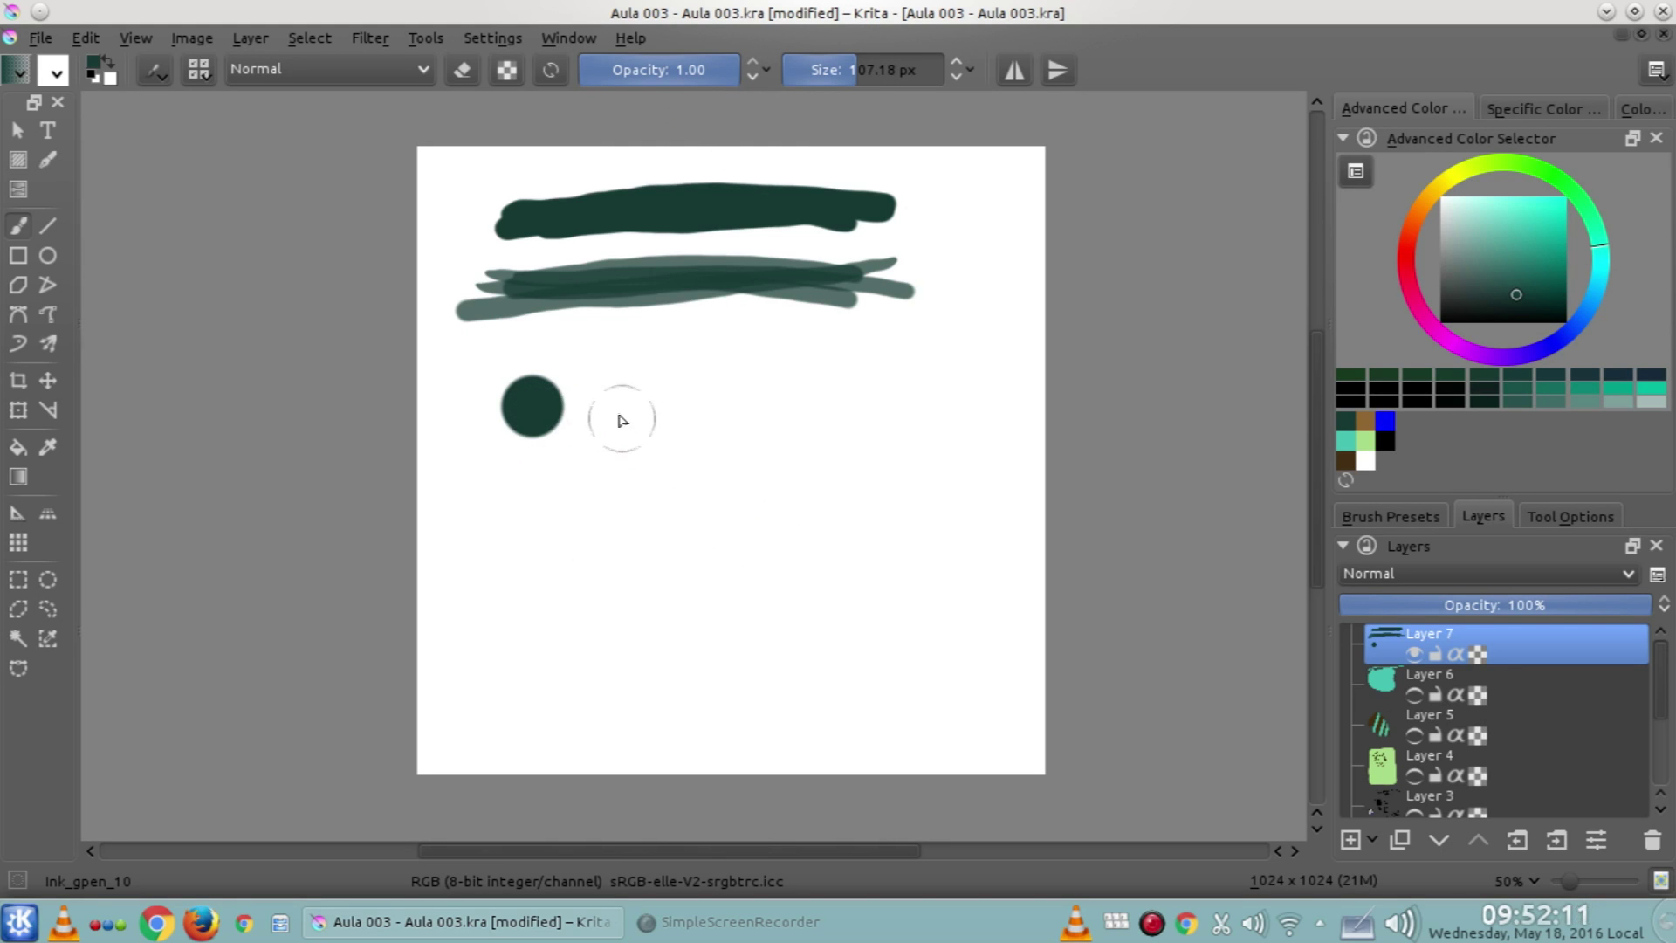
pyautogui.moveTo(553, 418); pyautogui.dragTo(657, 418)
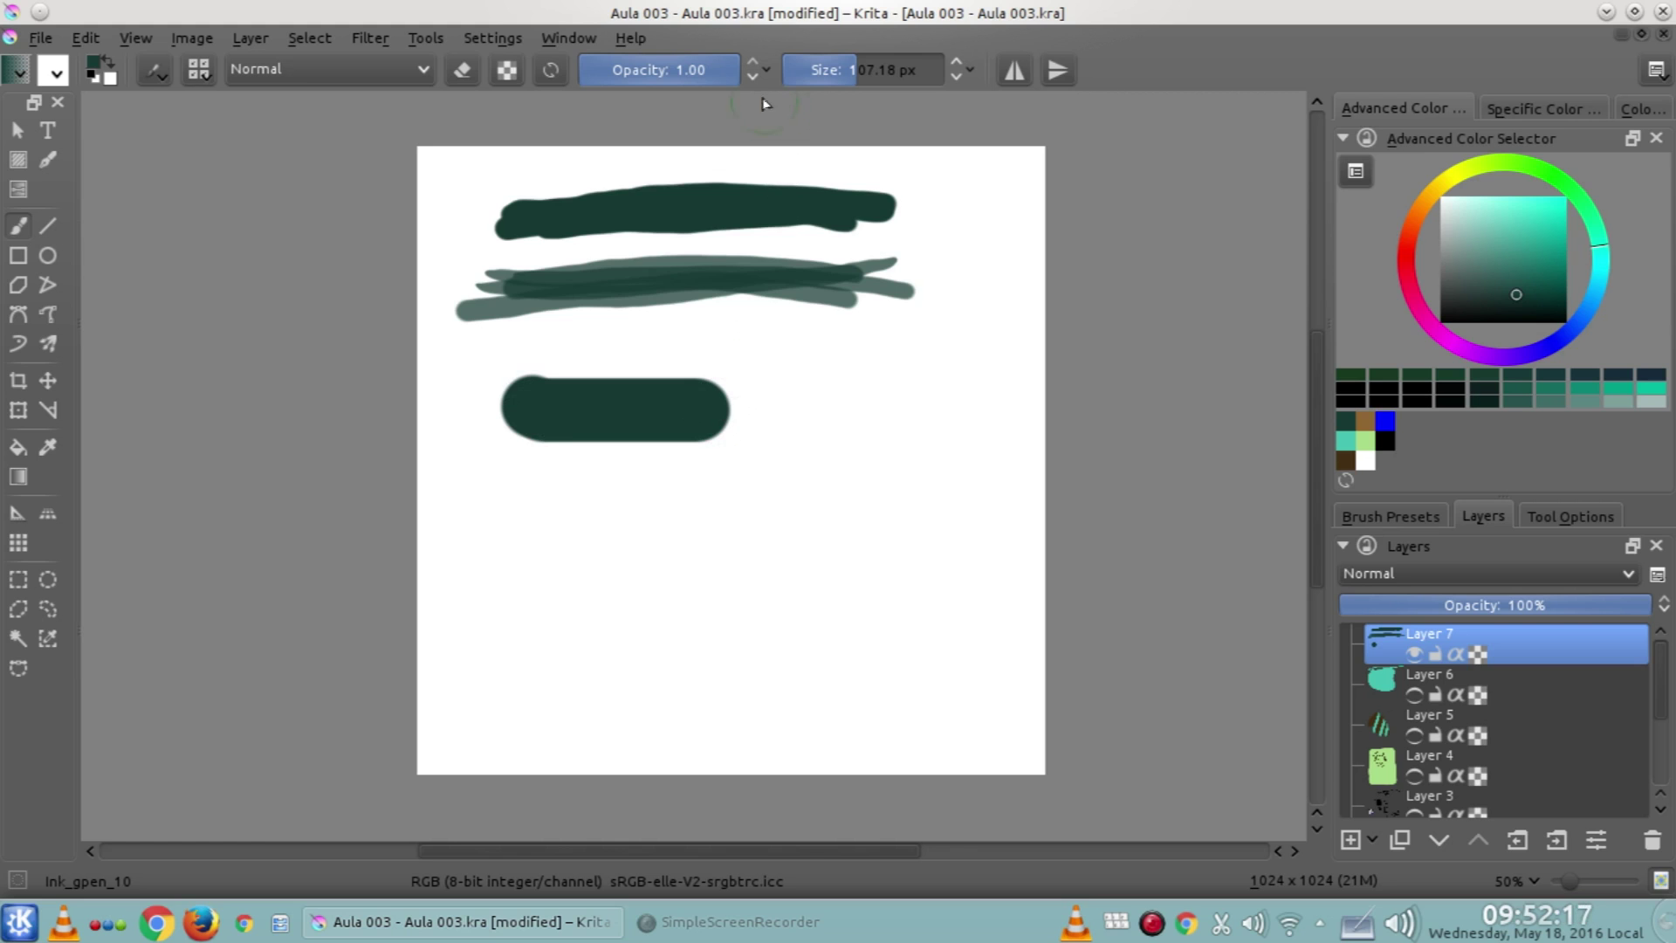
# Lower brush flow to 0.71 and paint a soft bar below the solid one
pyautogui.click(767, 65)
pyautogui.moveTo(733, 118); pyautogui.dragTo(692, 123)
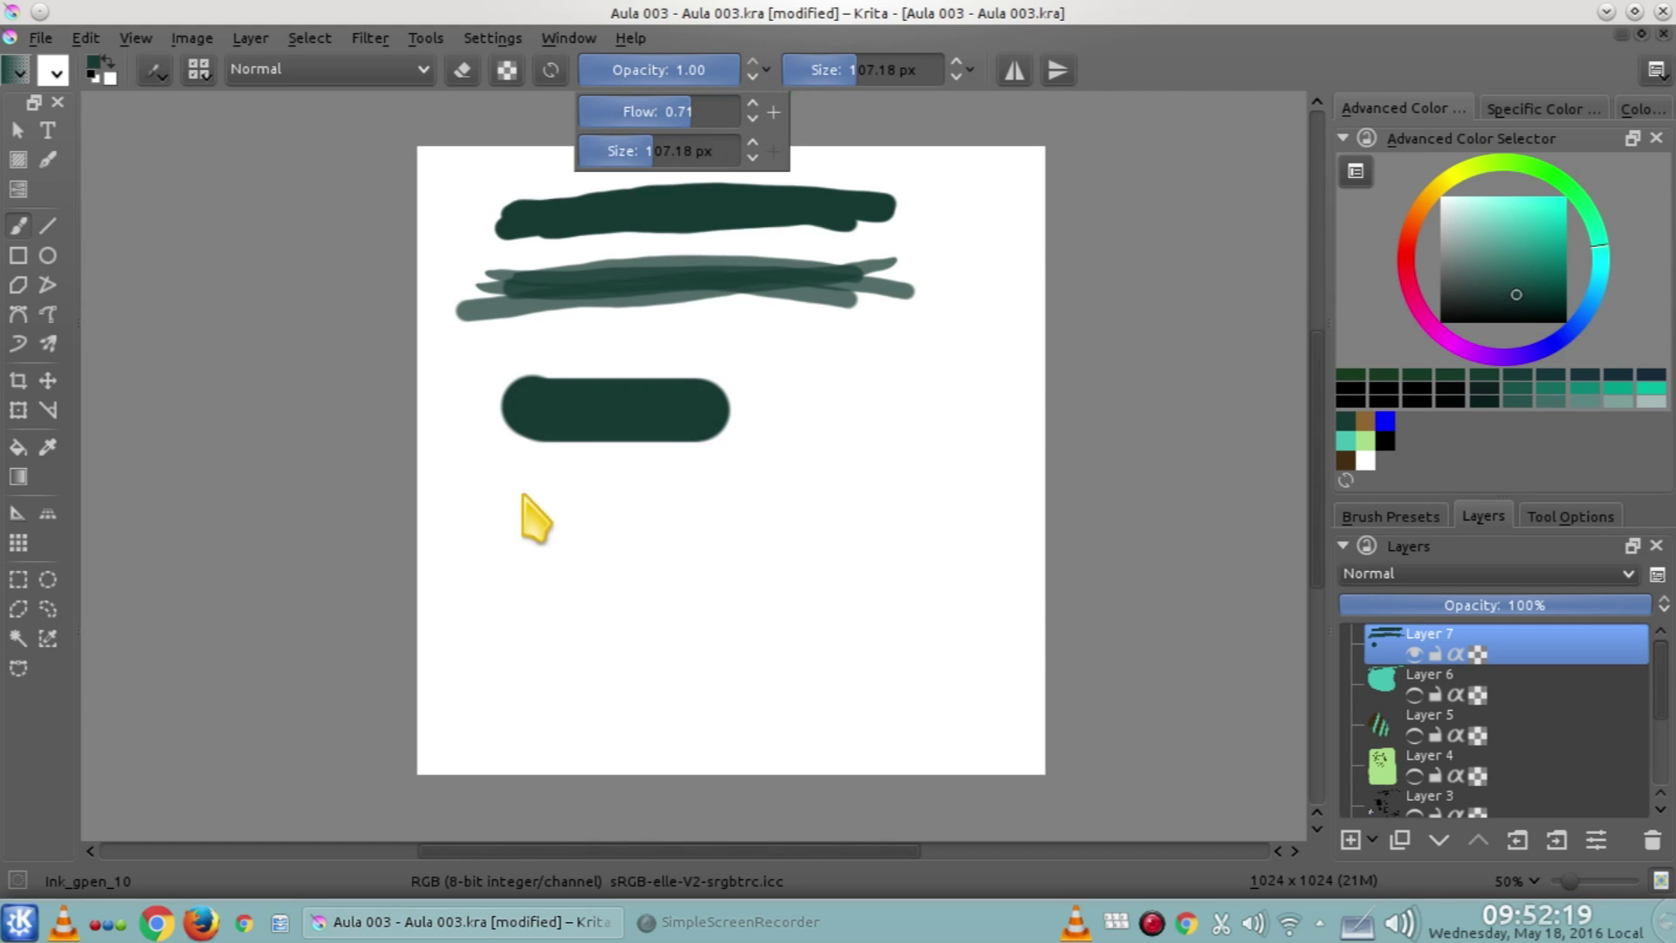
pyautogui.moveTo(523, 488); pyautogui.dragTo(728, 509)
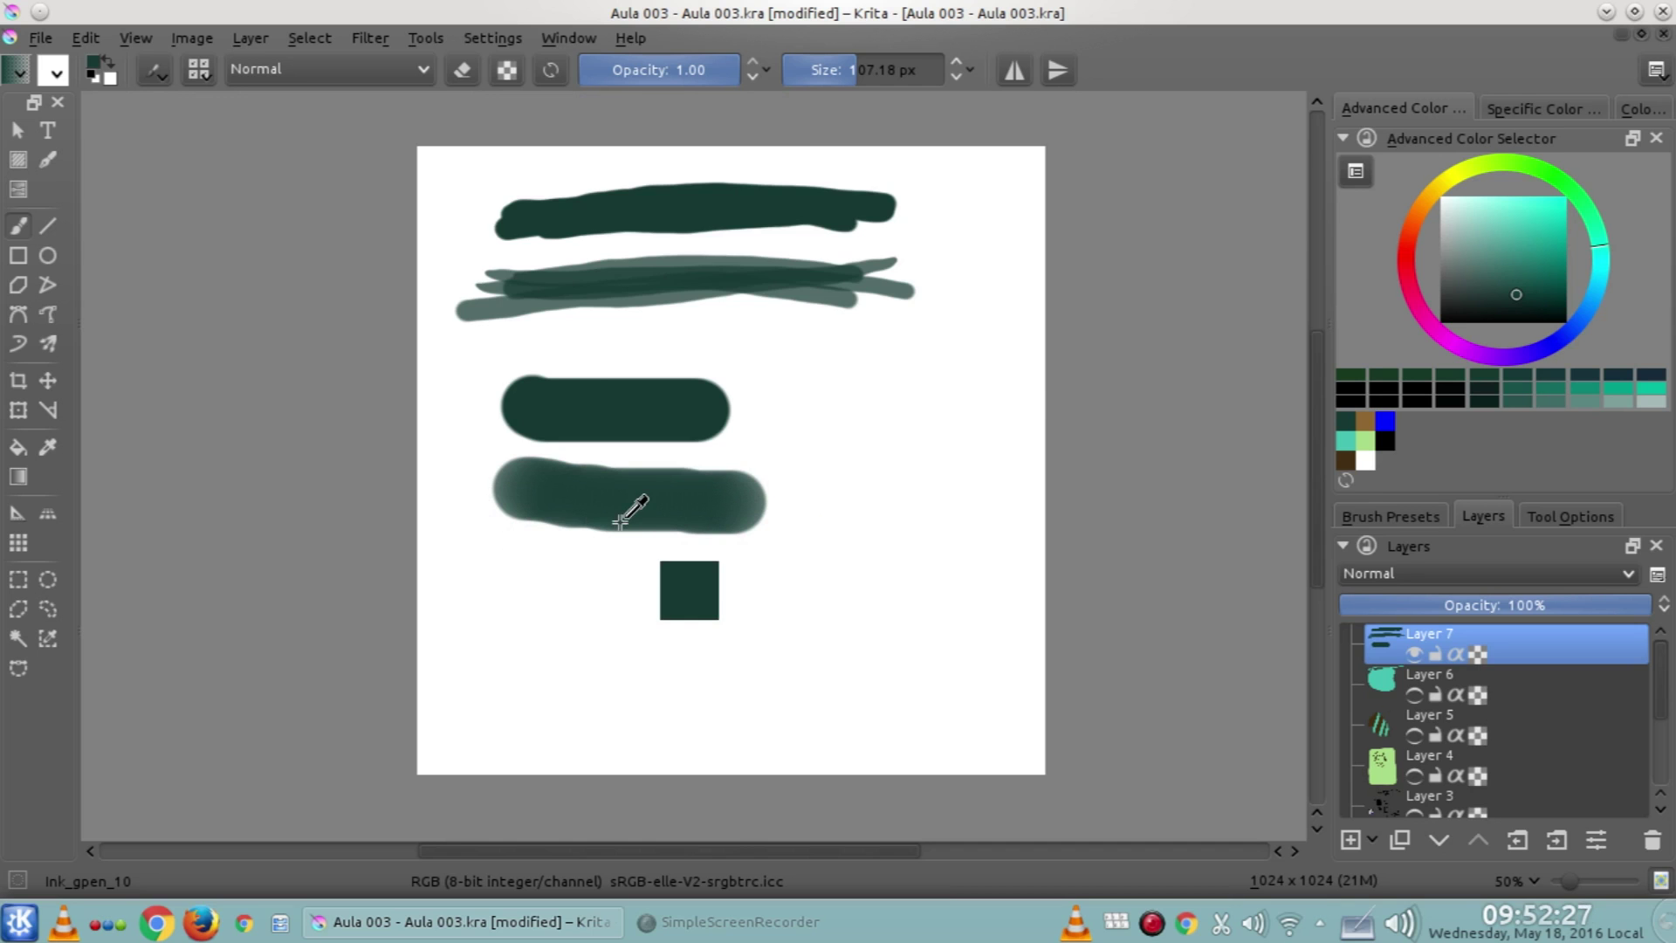
pyautogui.scroll(-1, 1048, 542)
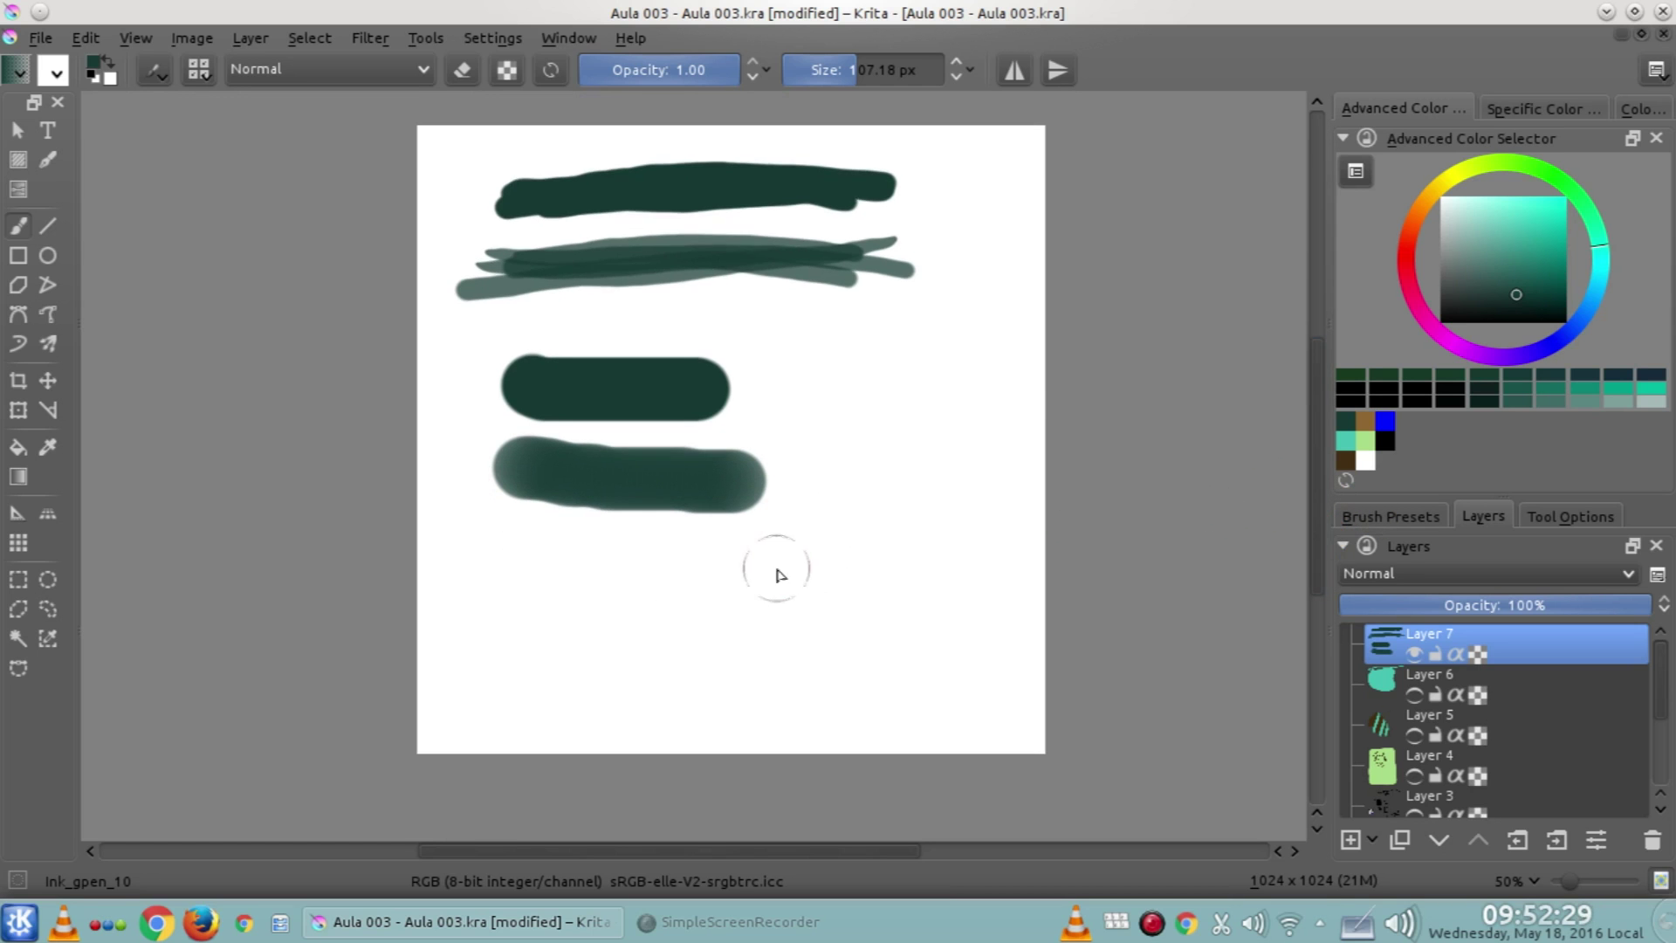
pyautogui.scroll(1, 654, 539)
pyautogui.scroll(1, 654, 536)
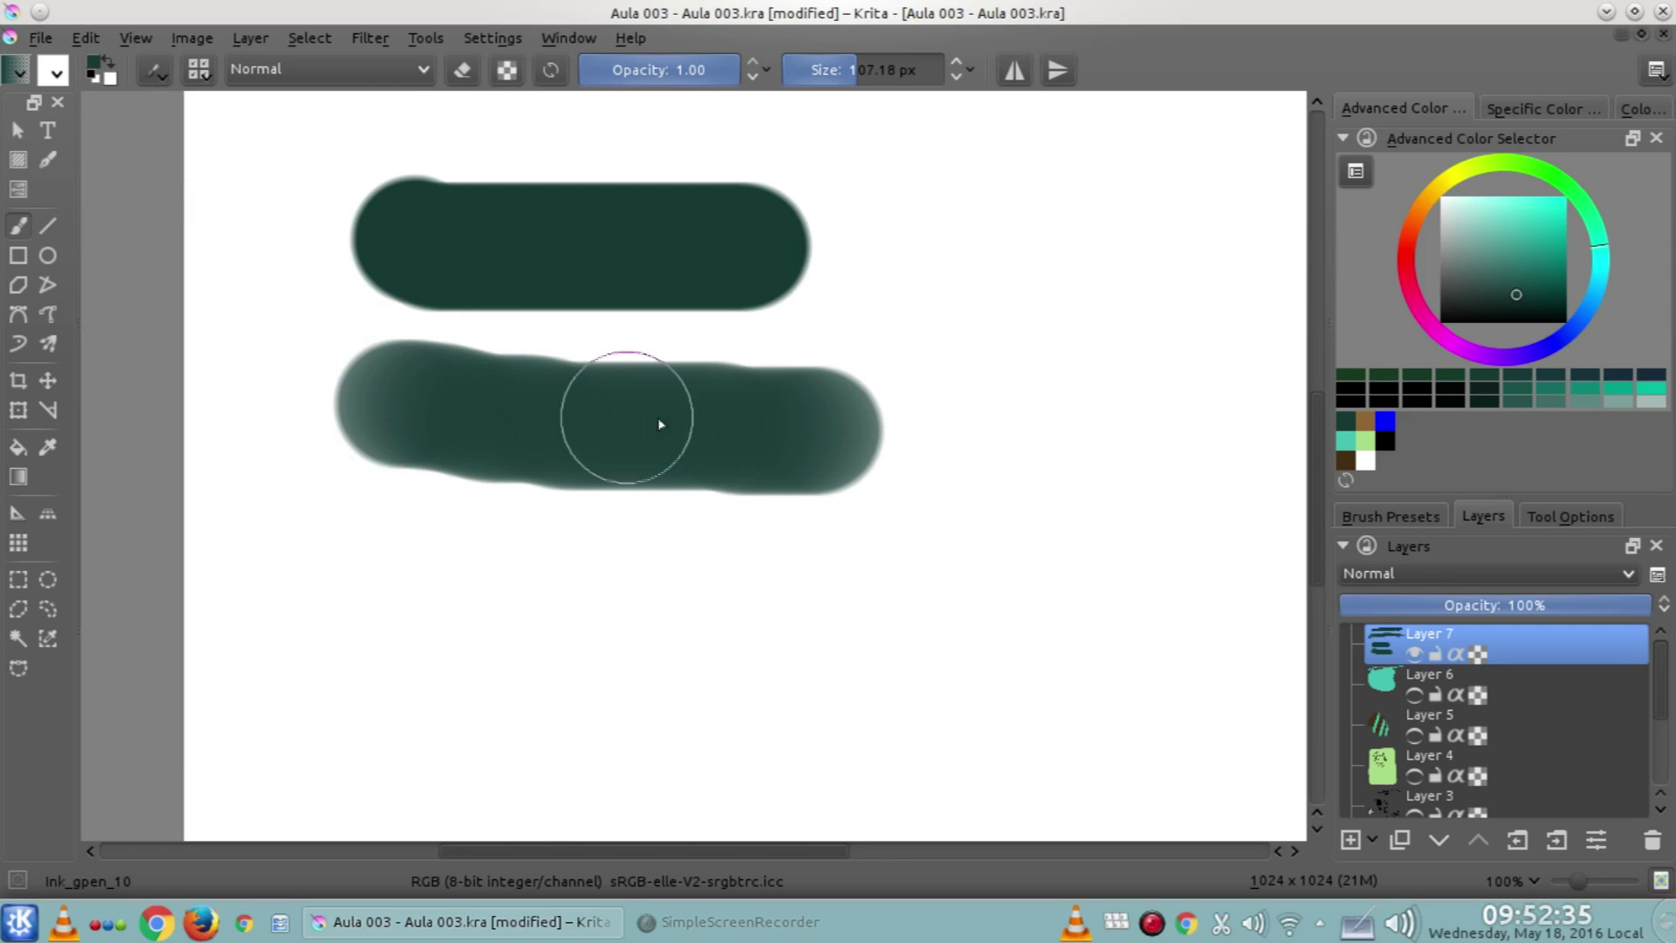
pyautogui.scroll(-2, 777, 378)
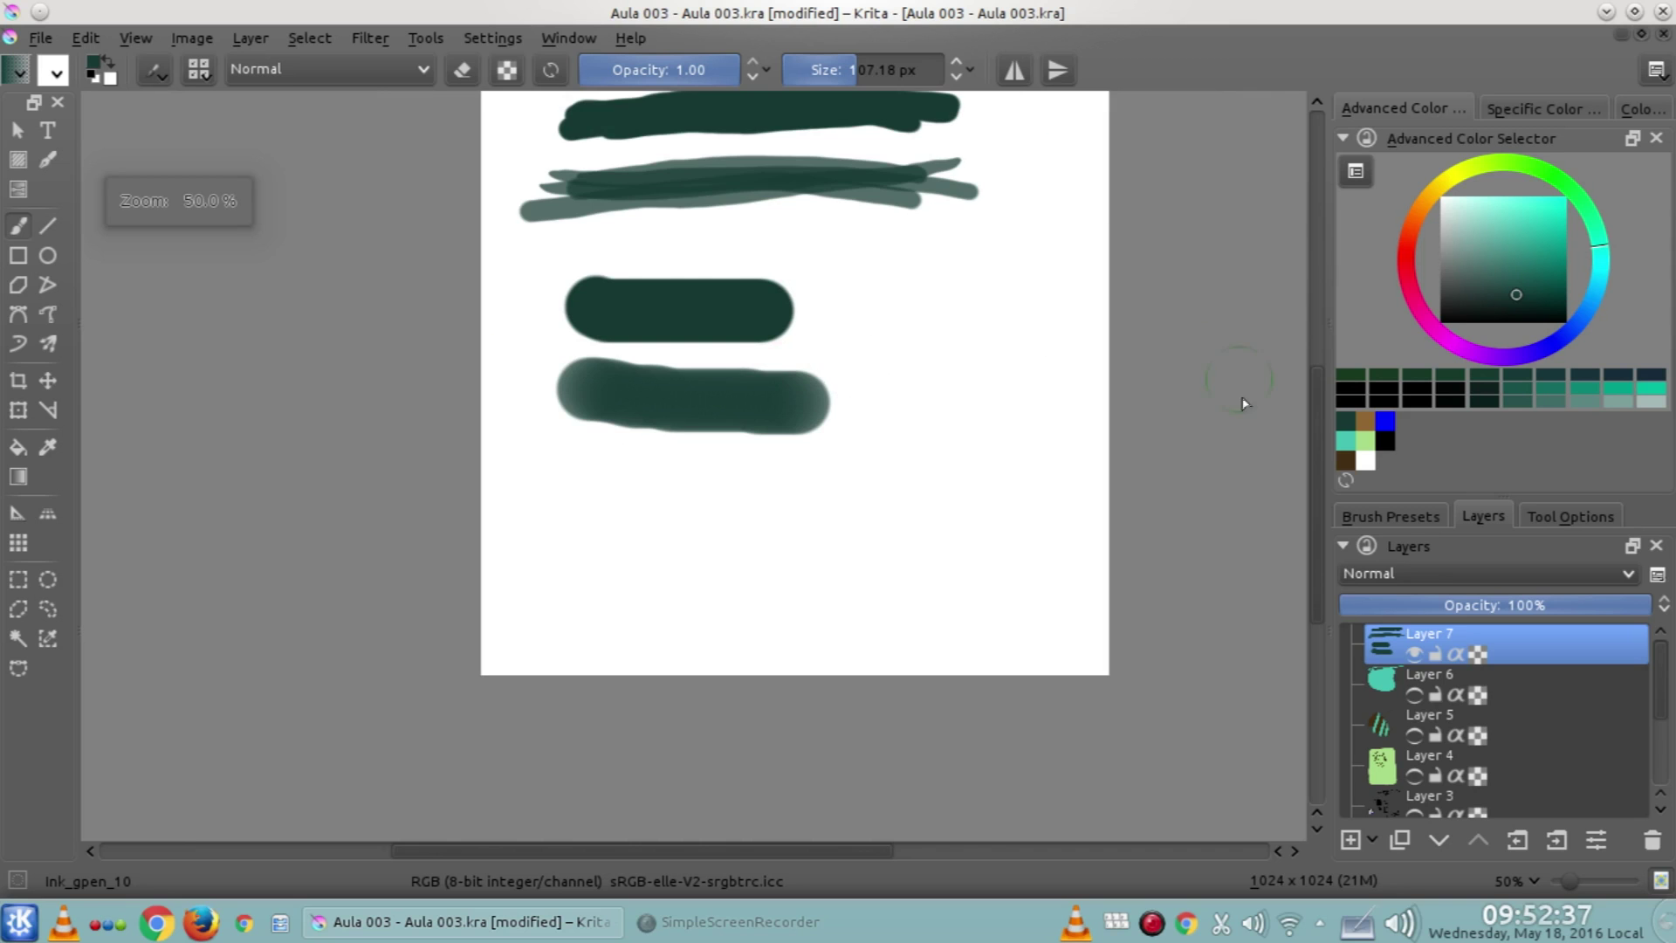
pyautogui.moveTo(1327, 472); pyautogui.dragTo(1328, 437)
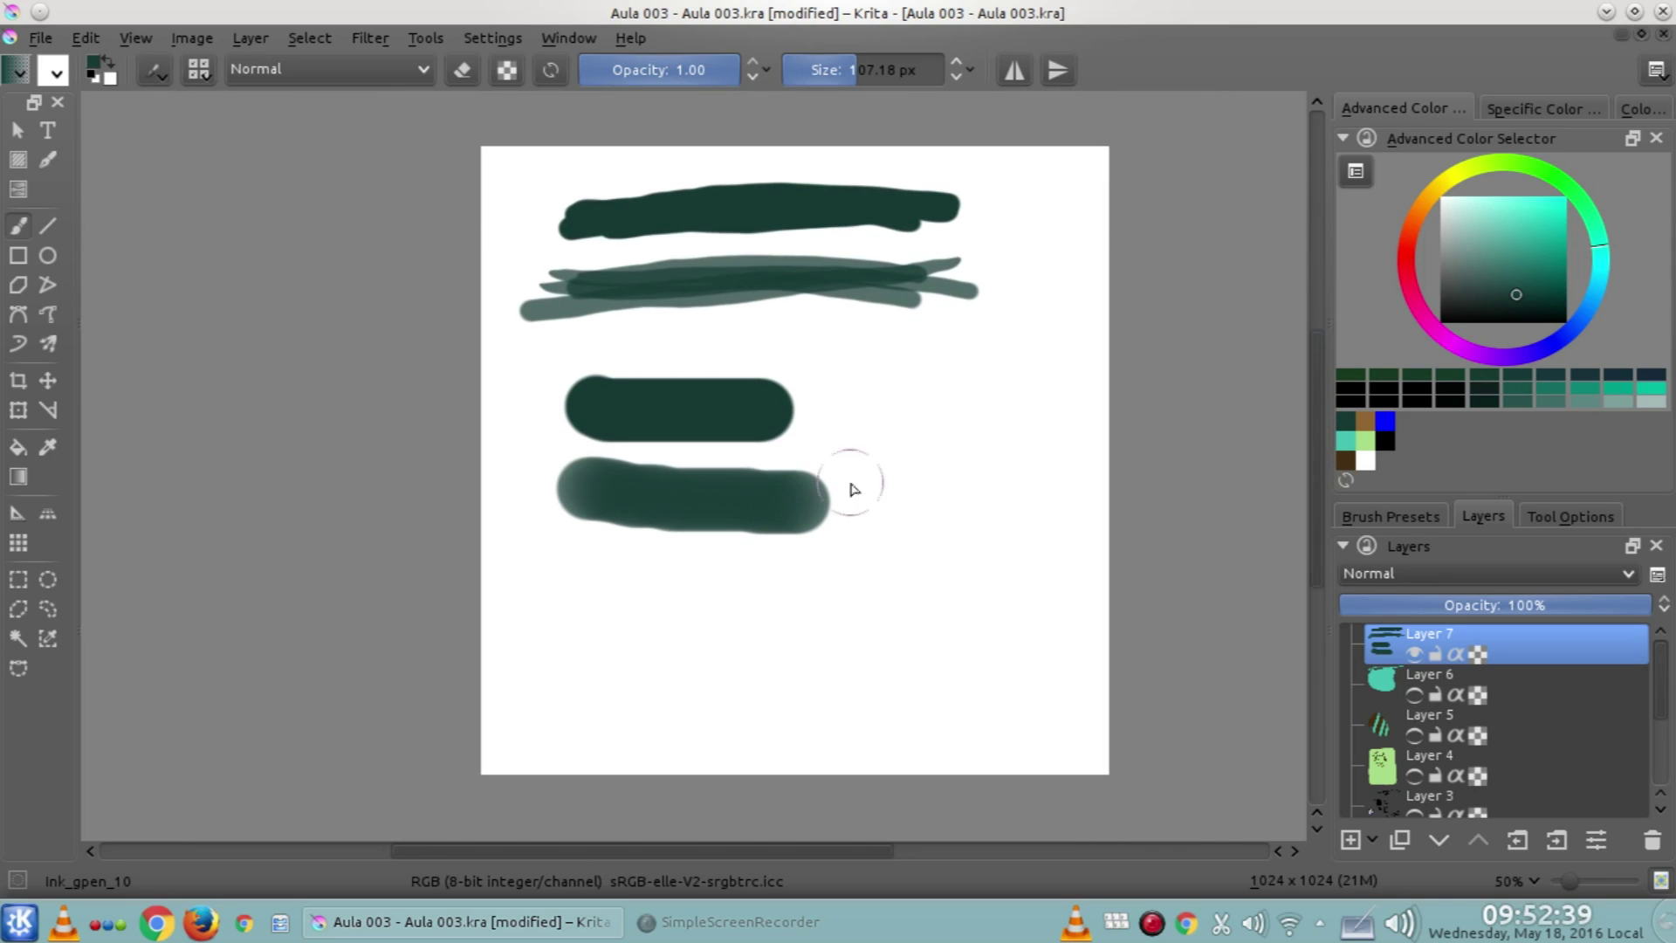
pyautogui.scroll(1, 835, 485)
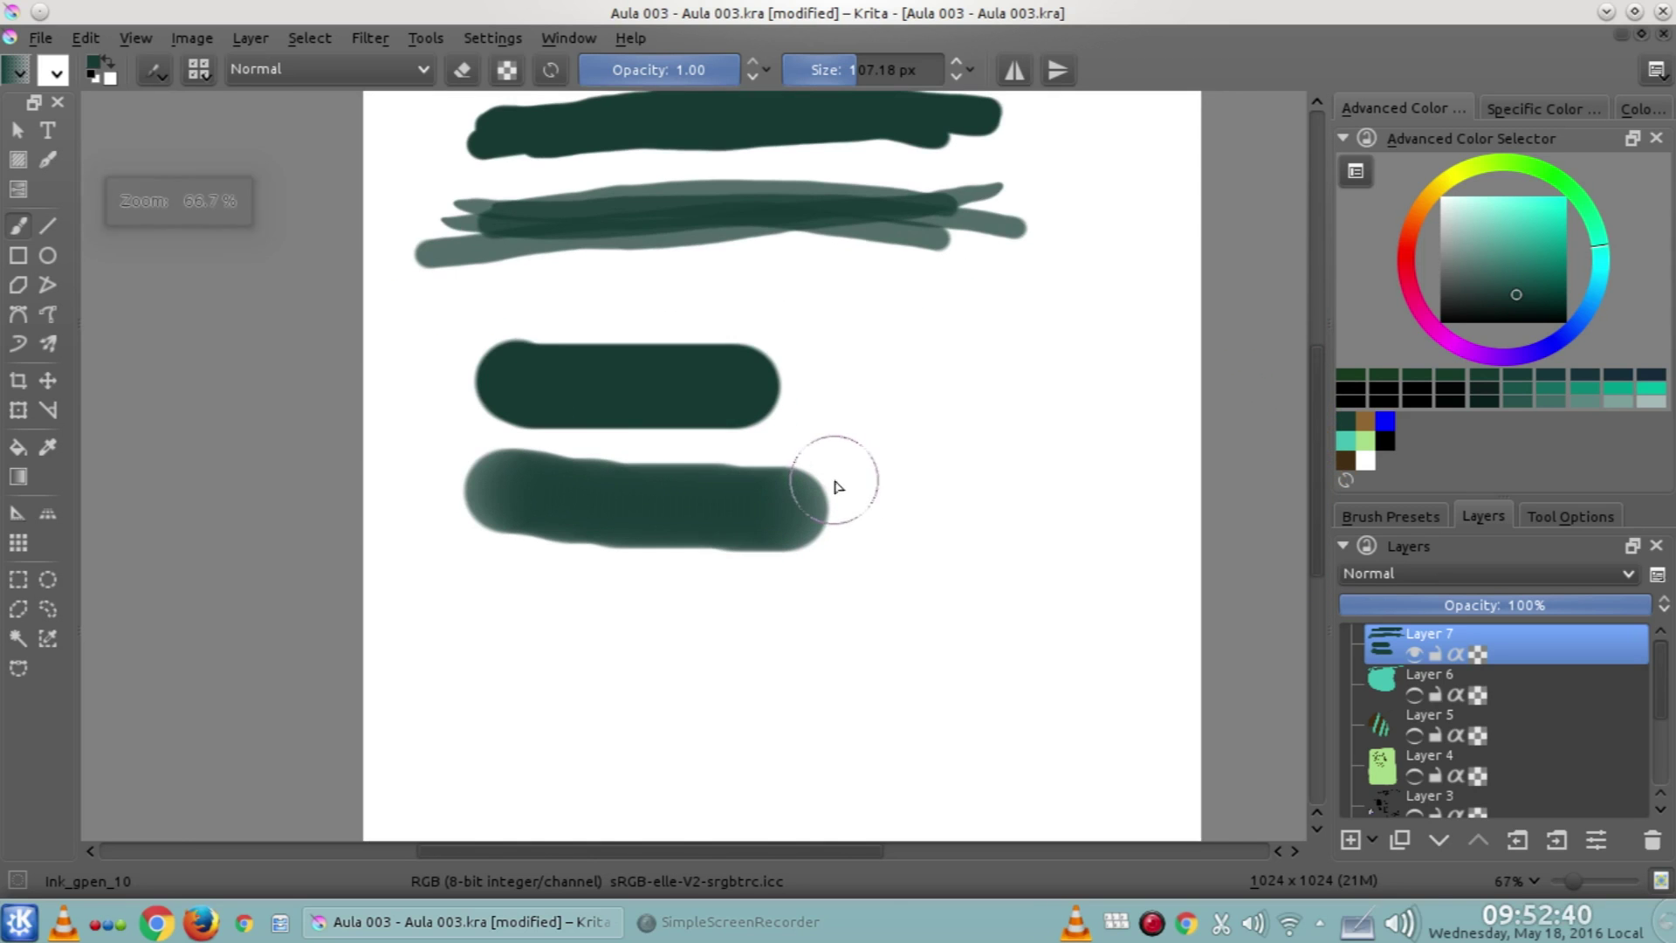
# Reset brush flow to 1.00 and view the extra brush size settings
pyautogui.click(765, 70)
pyautogui.click(741, 111)
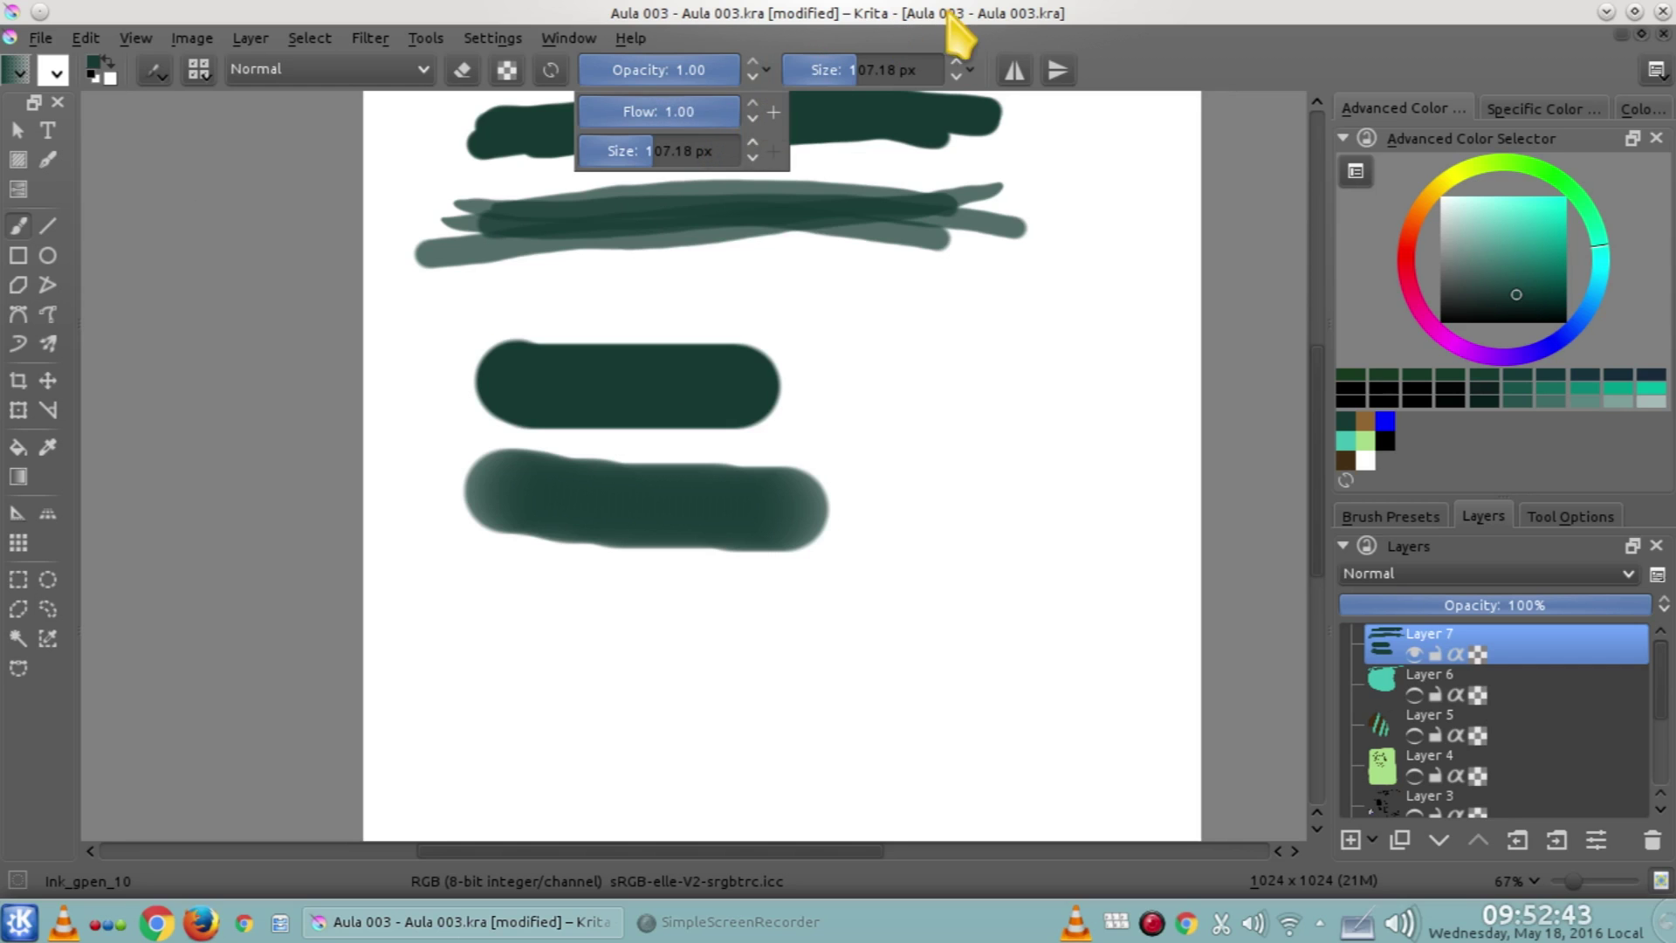
pyautogui.click(967, 70)
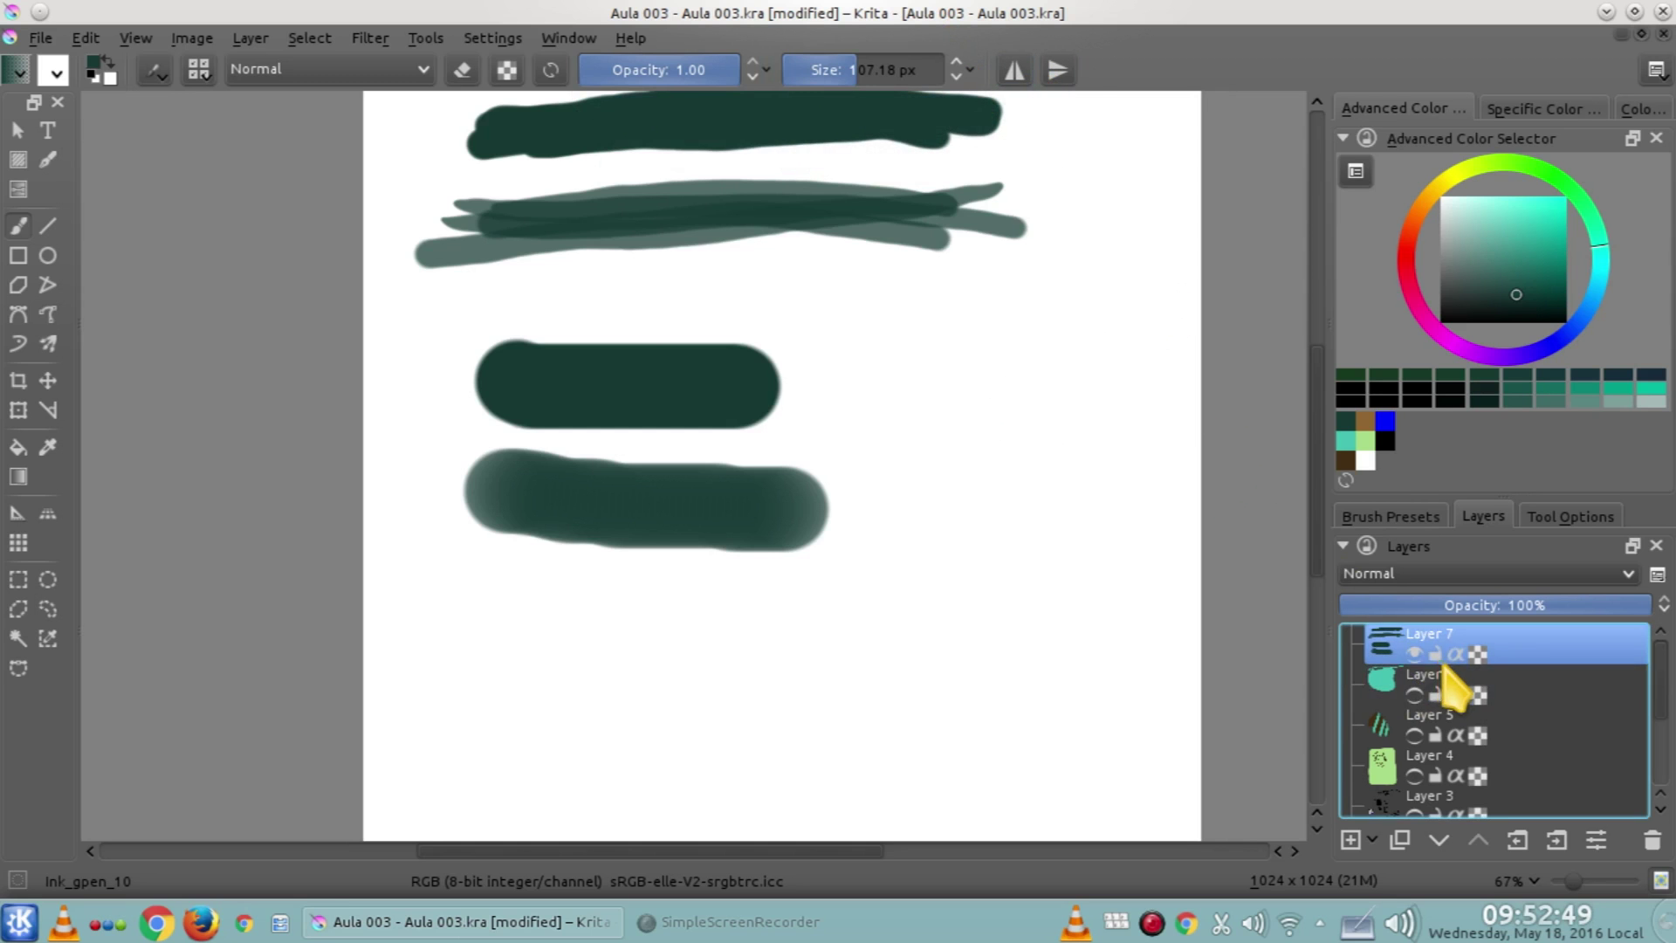
# Hide Layer 7, add Layer 8, and switch to the ink_gpen_25 brush at 25 px
pyautogui.click(1415, 654)
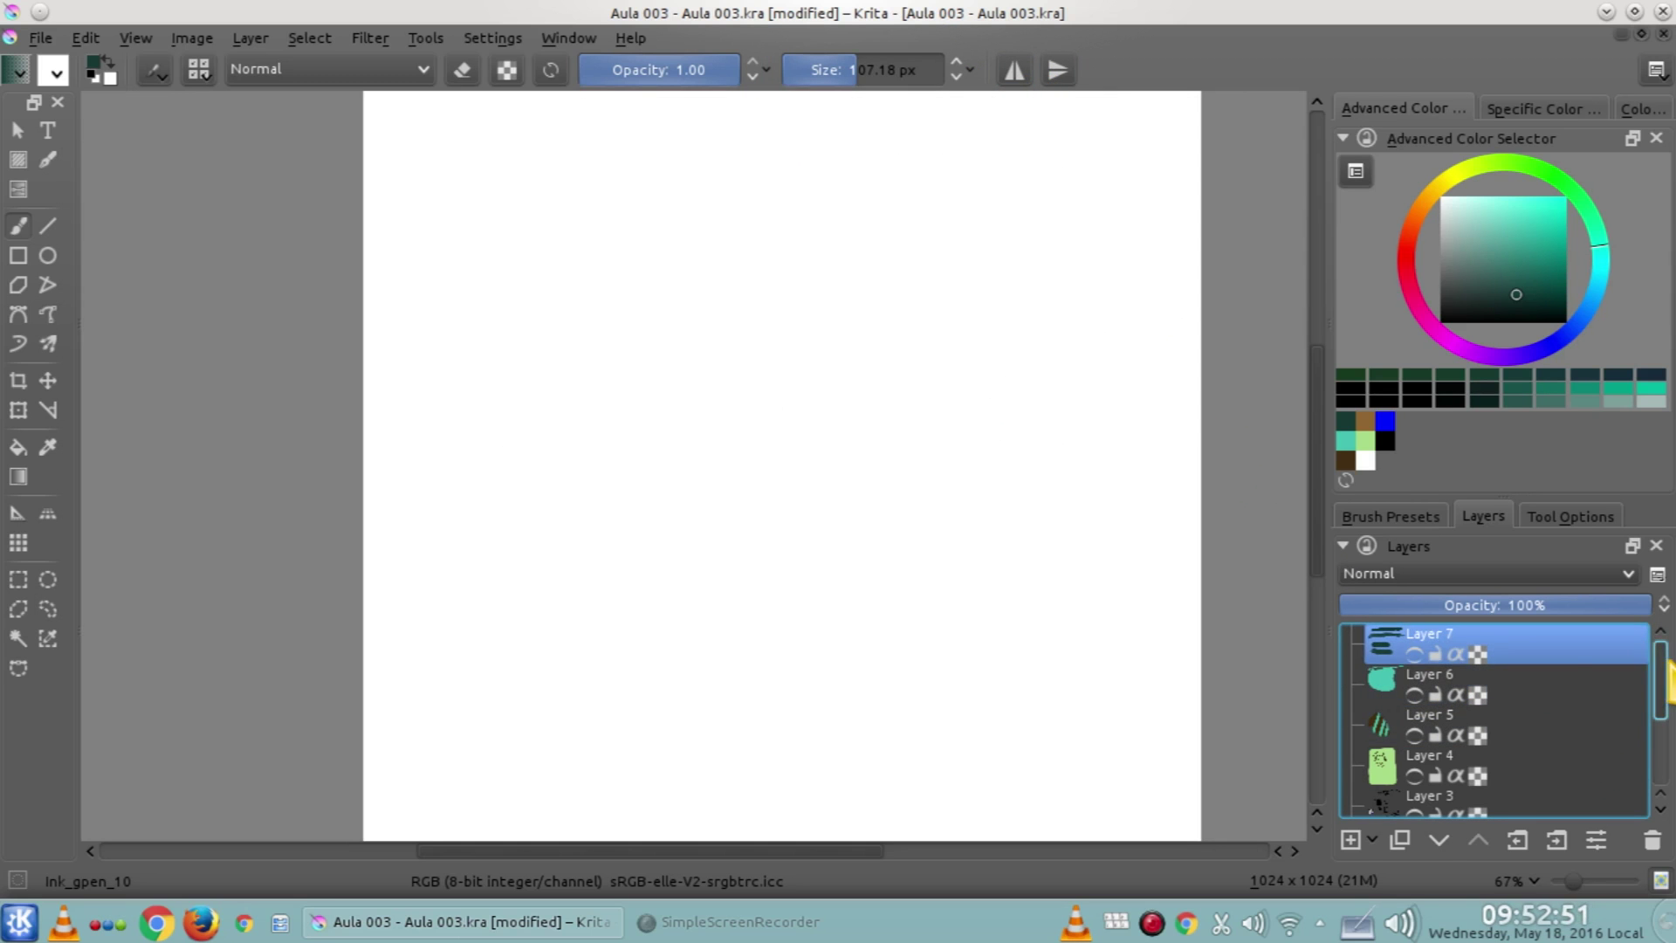
pyautogui.click(1350, 840)
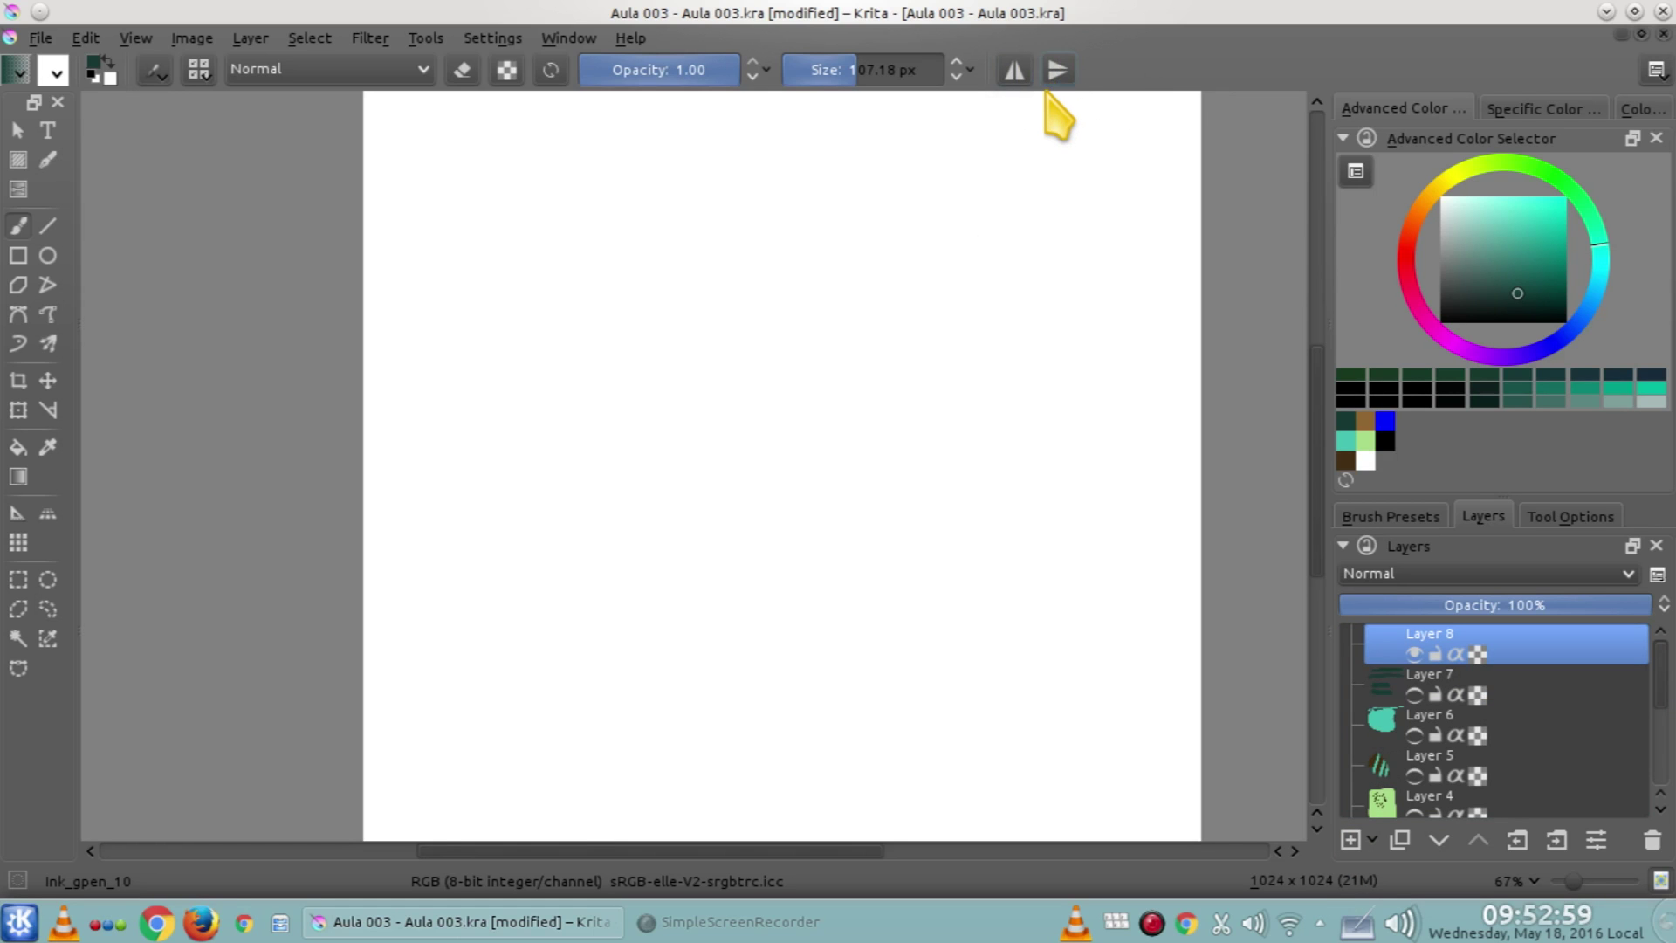
pyautogui.press('/')
pyautogui.click(1482, 301)
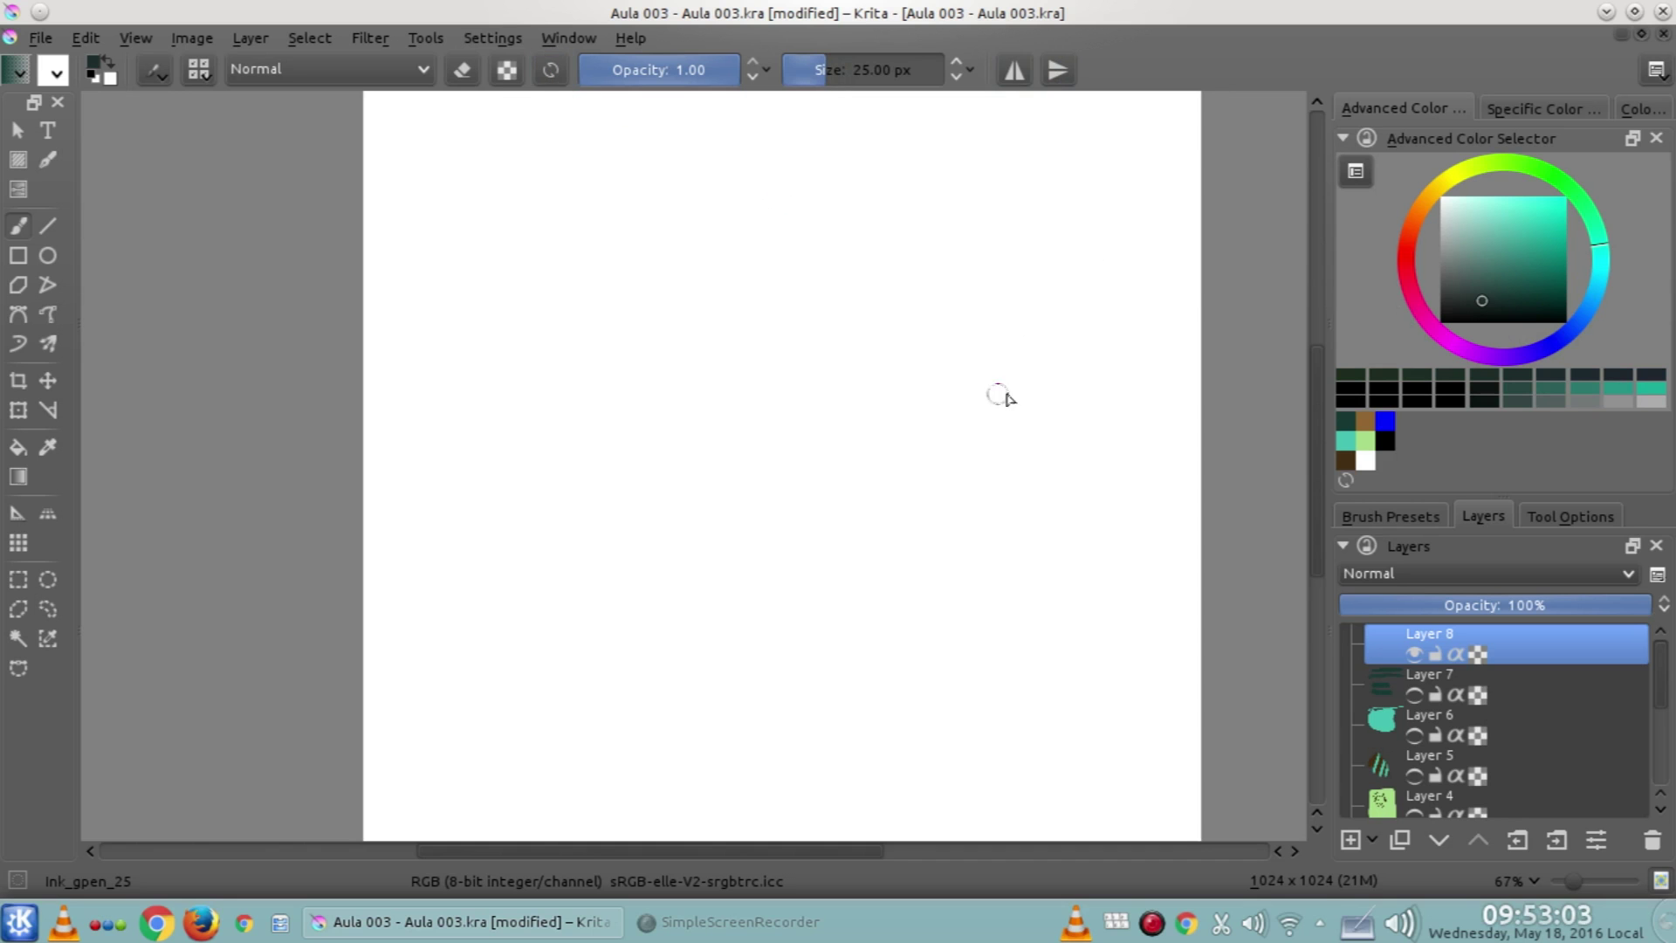
# Turn on left-right mirroring, shift the mirror axis right, draw a mirrored hooked loop, and undo it
pyautogui.click(1013, 70)
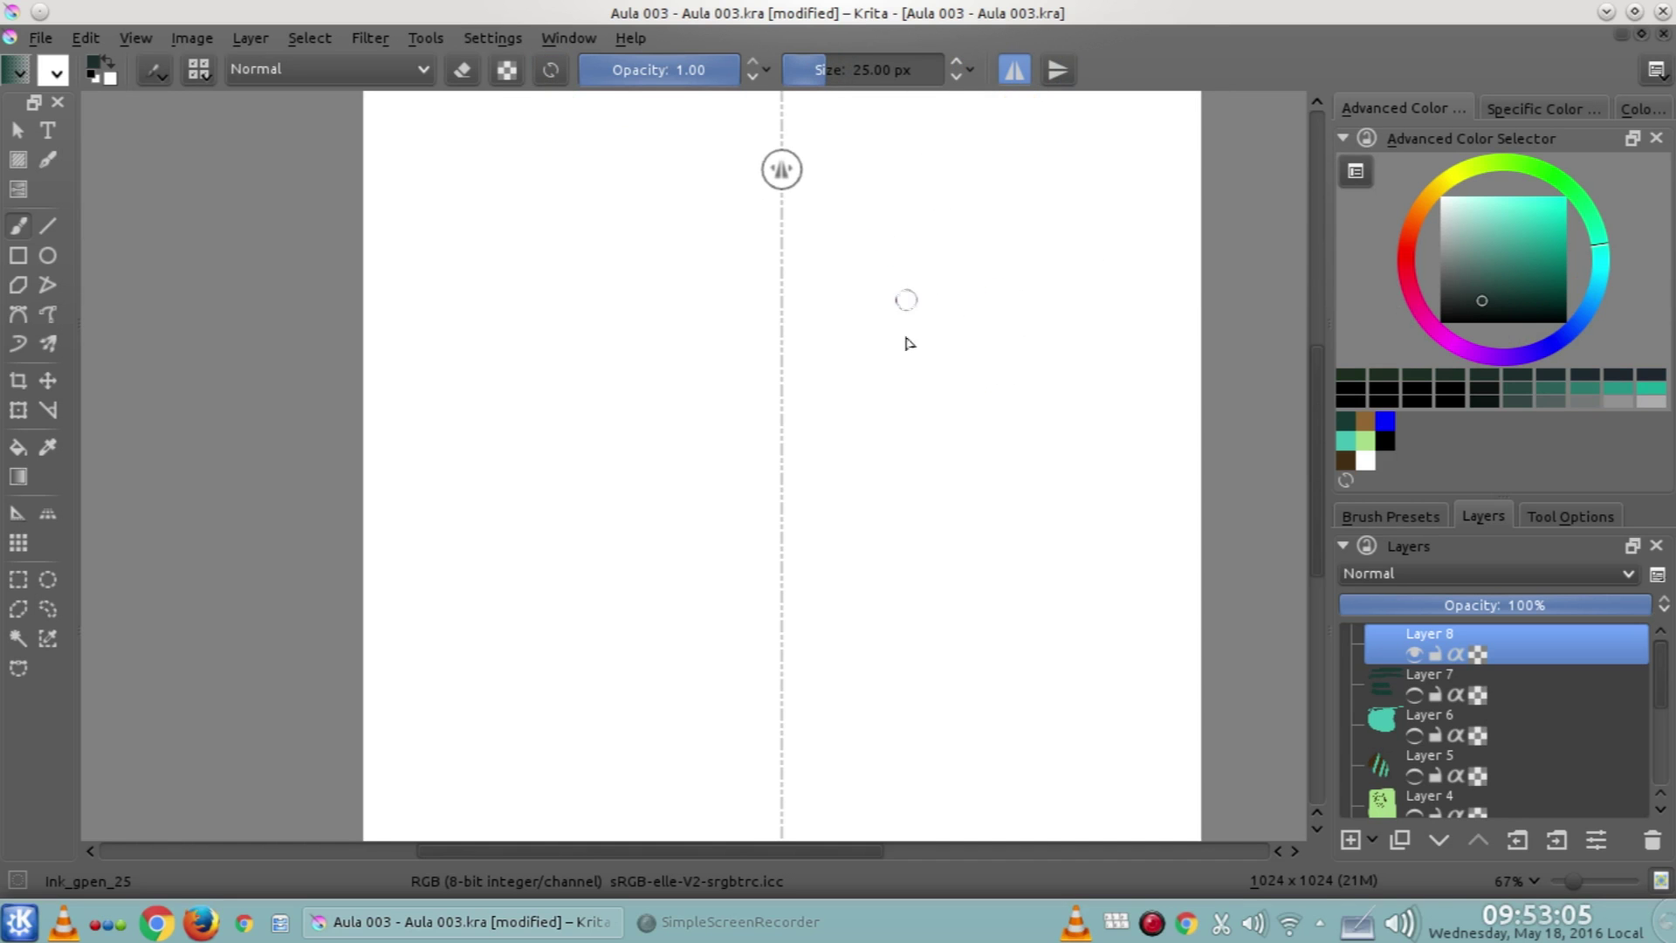
pyautogui.moveTo(895, 248)
pyautogui.mouseDown()
pyautogui.moveTo(887, 329)
pyautogui.moveTo(890, 264)
pyautogui.mouseUp()
pyautogui.moveTo(747, 170)
pyautogui.mouseDown()
pyautogui.moveTo(814, 171)
pyautogui.moveTo(742, 172)
pyautogui.mouseUp()
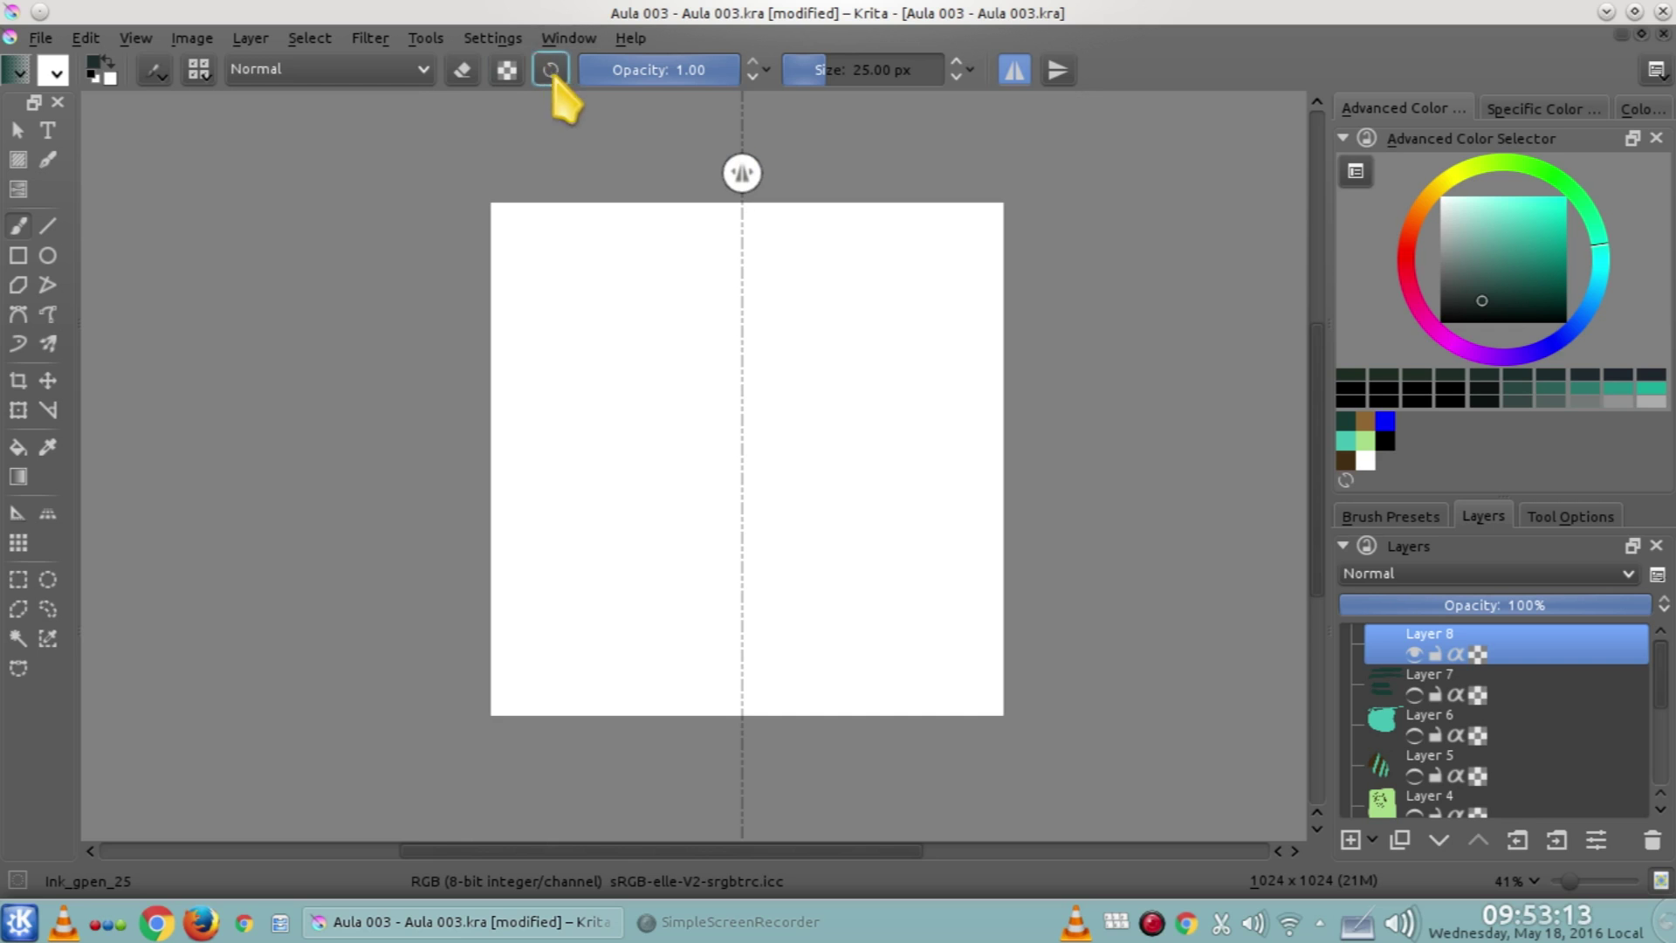
pyautogui.moveTo(747, 174); pyautogui.dragTo(752, 176)
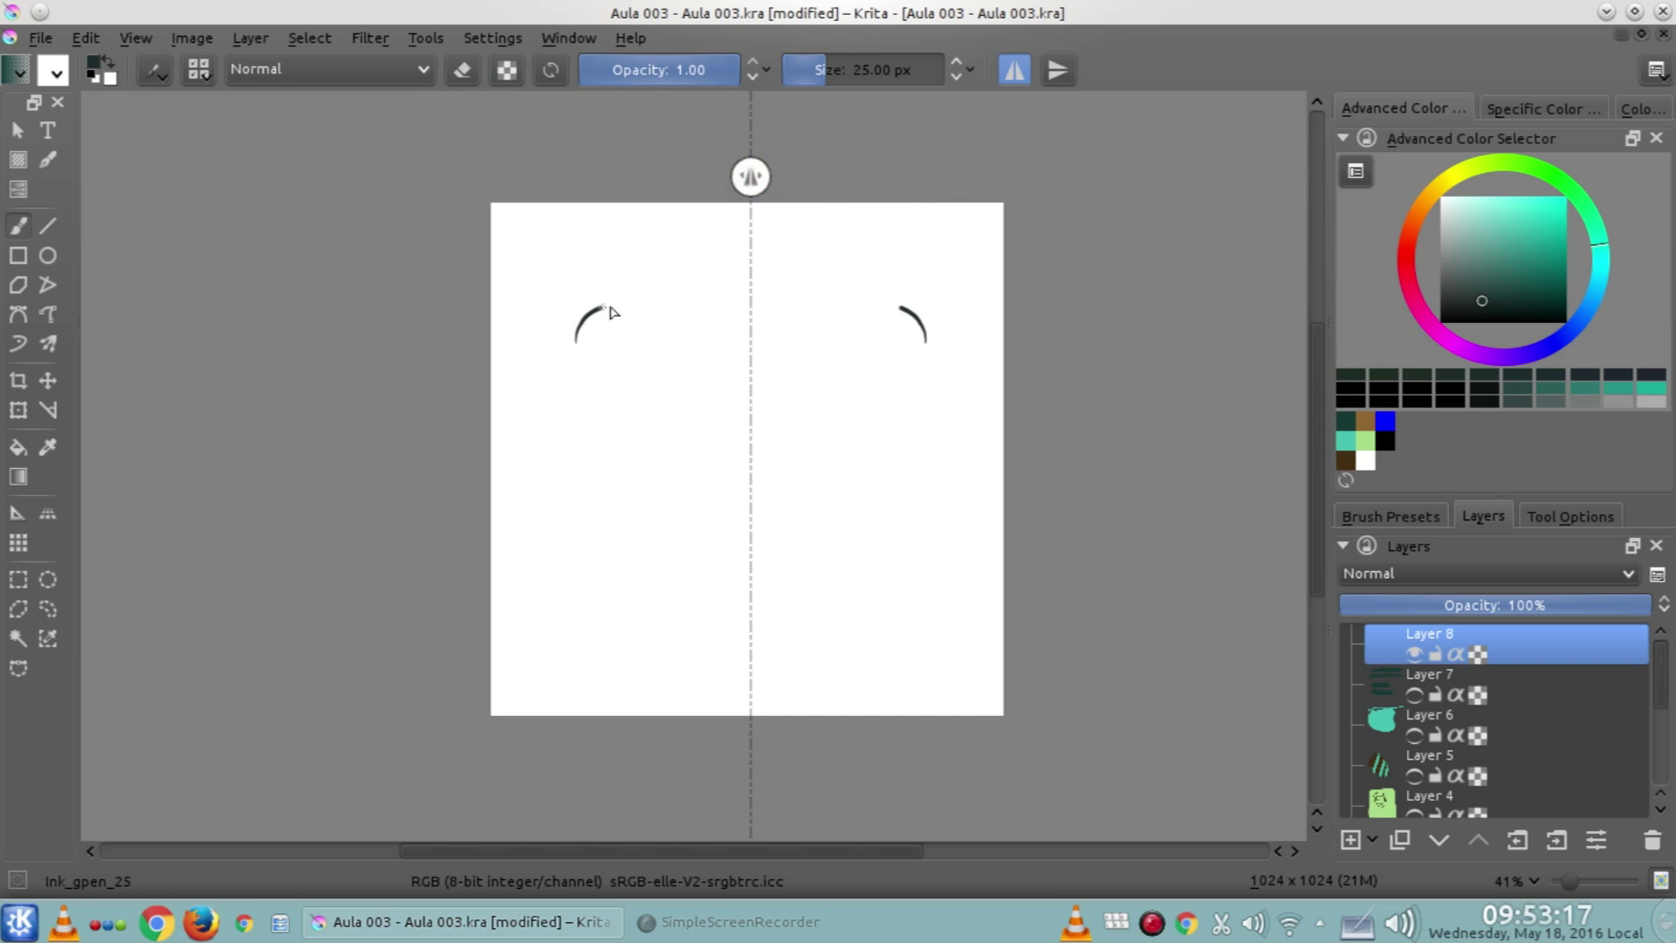
pyautogui.moveTo(632, 446)
pyautogui.mouseDown()
pyautogui.moveTo(638, 534)
pyautogui.moveTo(684, 565)
pyautogui.moveTo(707, 518)
pyautogui.moveTo(668, 465)
pyautogui.moveTo(606, 484)
pyautogui.moveTo(598, 545)
pyautogui.moveTo(667, 590)
pyautogui.mouseUp()
pyautogui.hotkey('ctrl', 'z')
# Switch to top-bottom mirroring, draw a mirrored stroke, and undo it
pyautogui.click(1015, 70)
pyautogui.click(1057, 70)
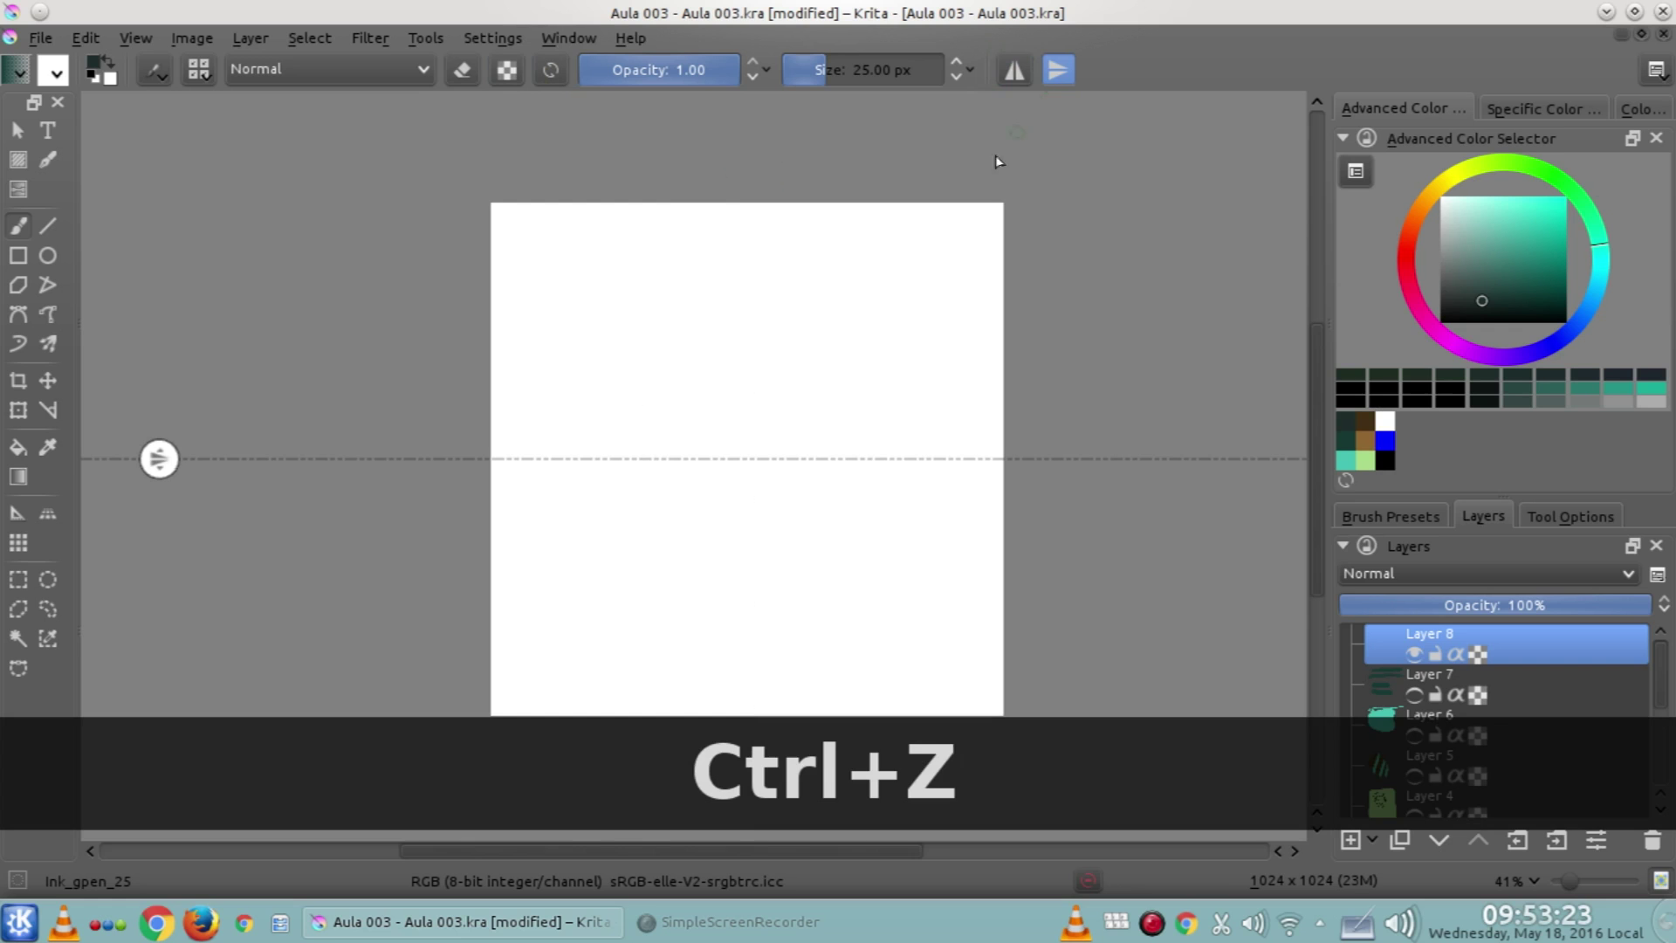
pyautogui.moveTo(682, 335)
pyautogui.mouseDown()
pyautogui.moveTo(760, 307)
pyautogui.moveTo(794, 343)
pyautogui.moveTo(669, 380)
pyautogui.mouseUp()
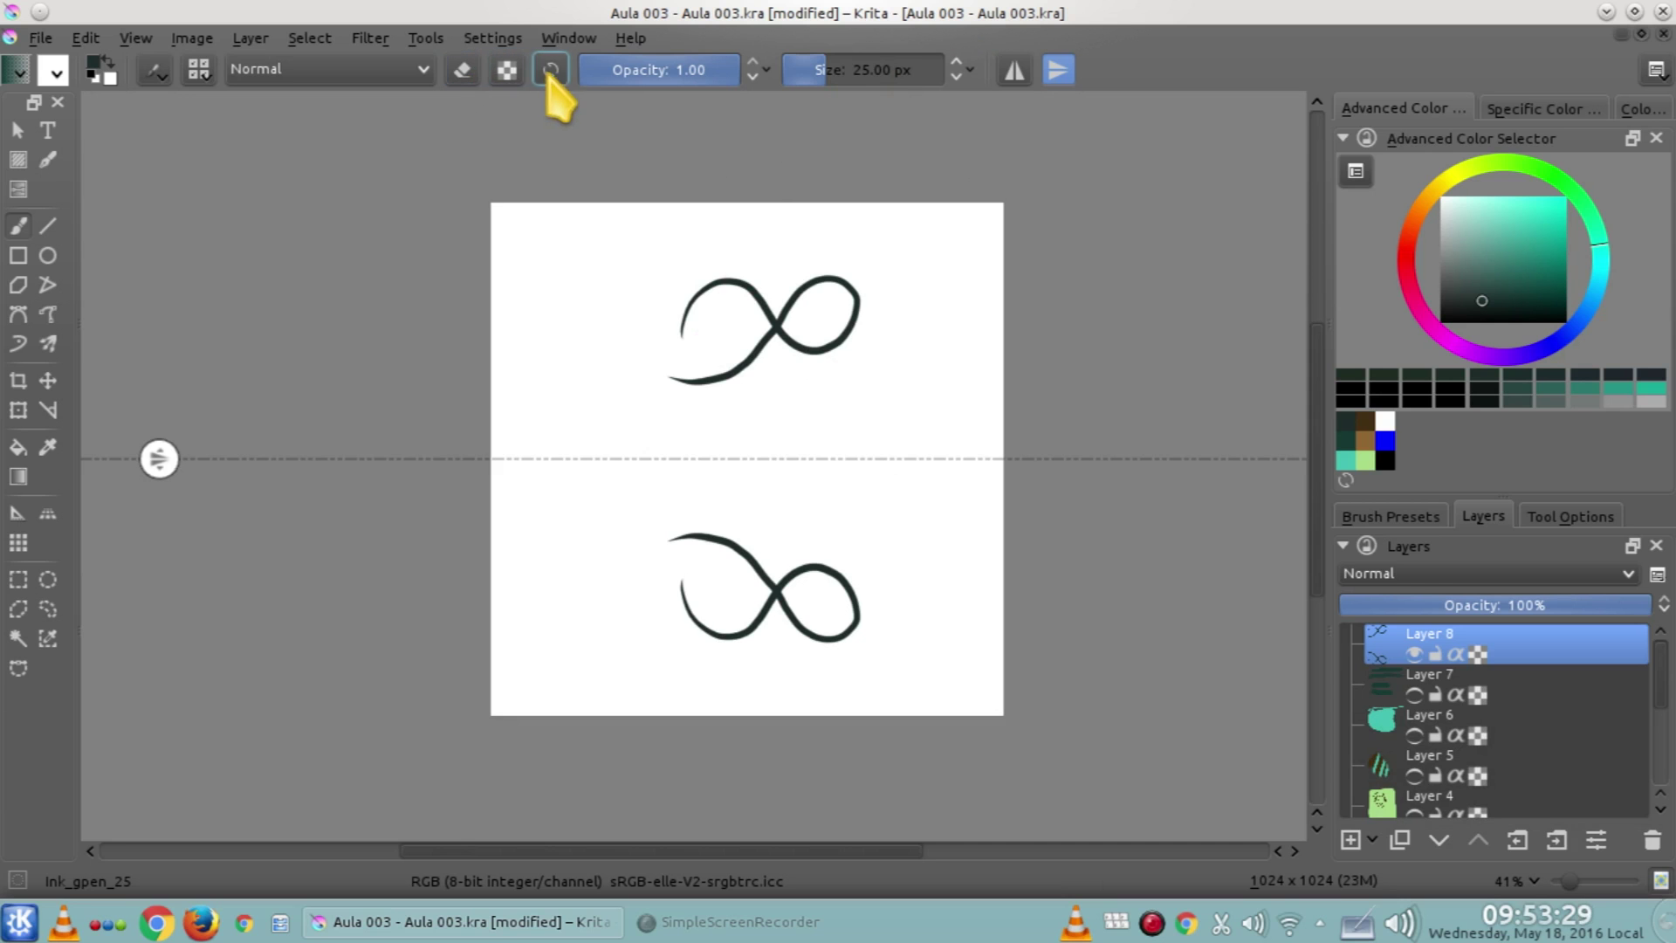
pyautogui.hotkey('ctrl', 'z')
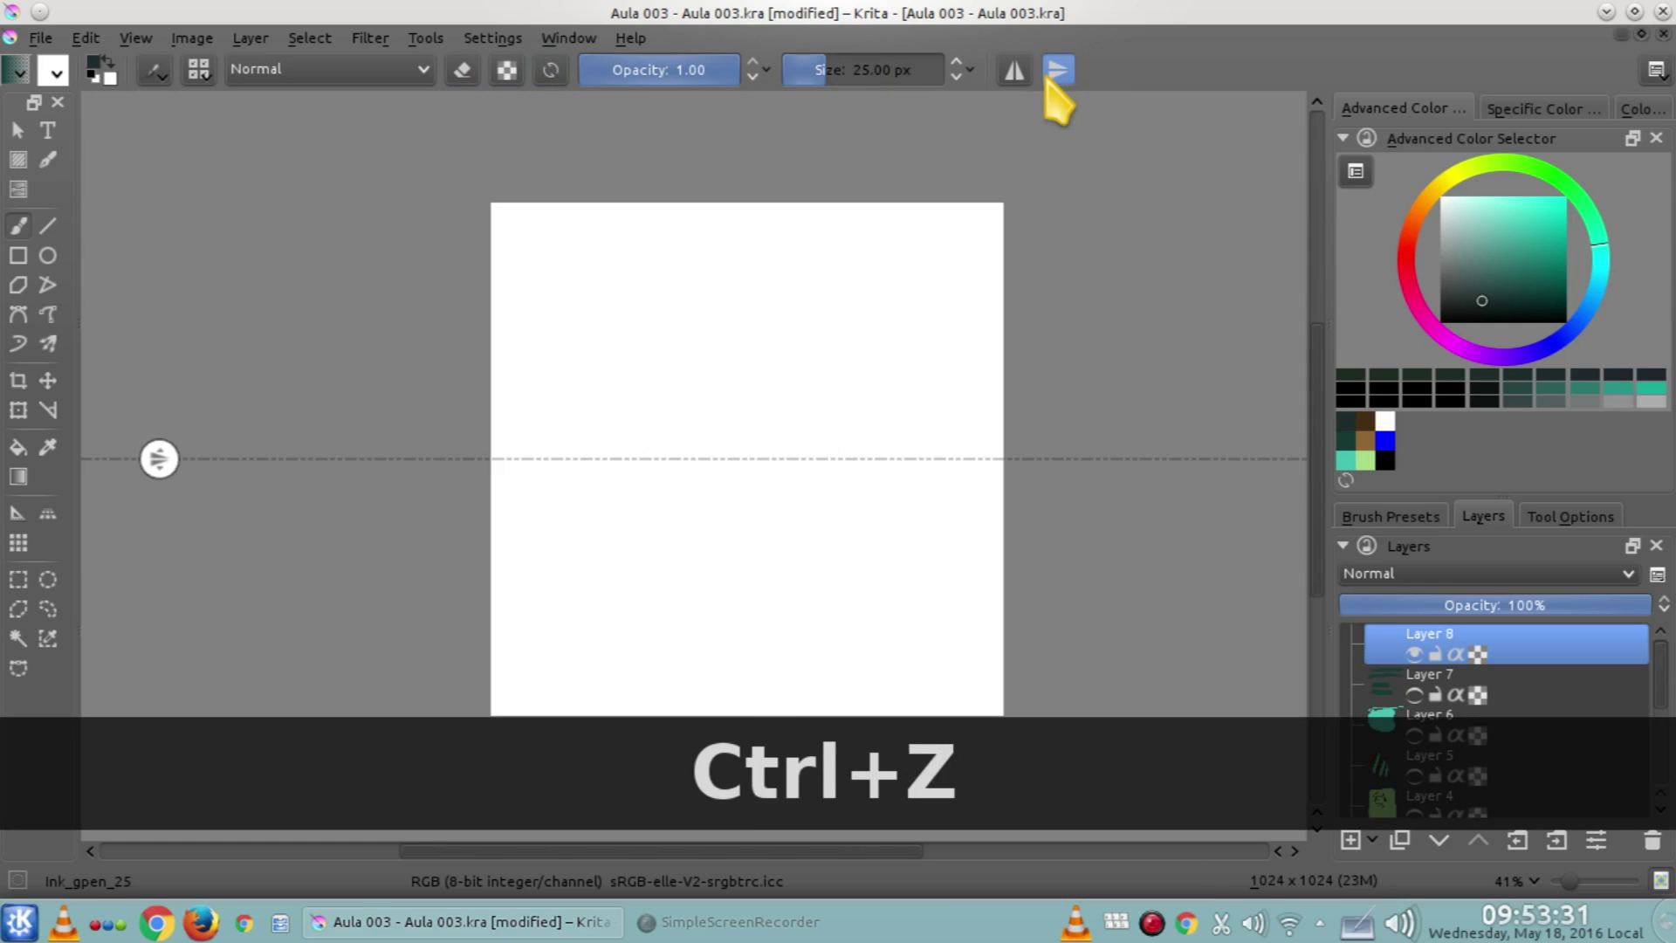
# Add left-right mirroring and draw a four-way flower of leaf loops, radial rays and small leaves
pyautogui.click(1015, 74)
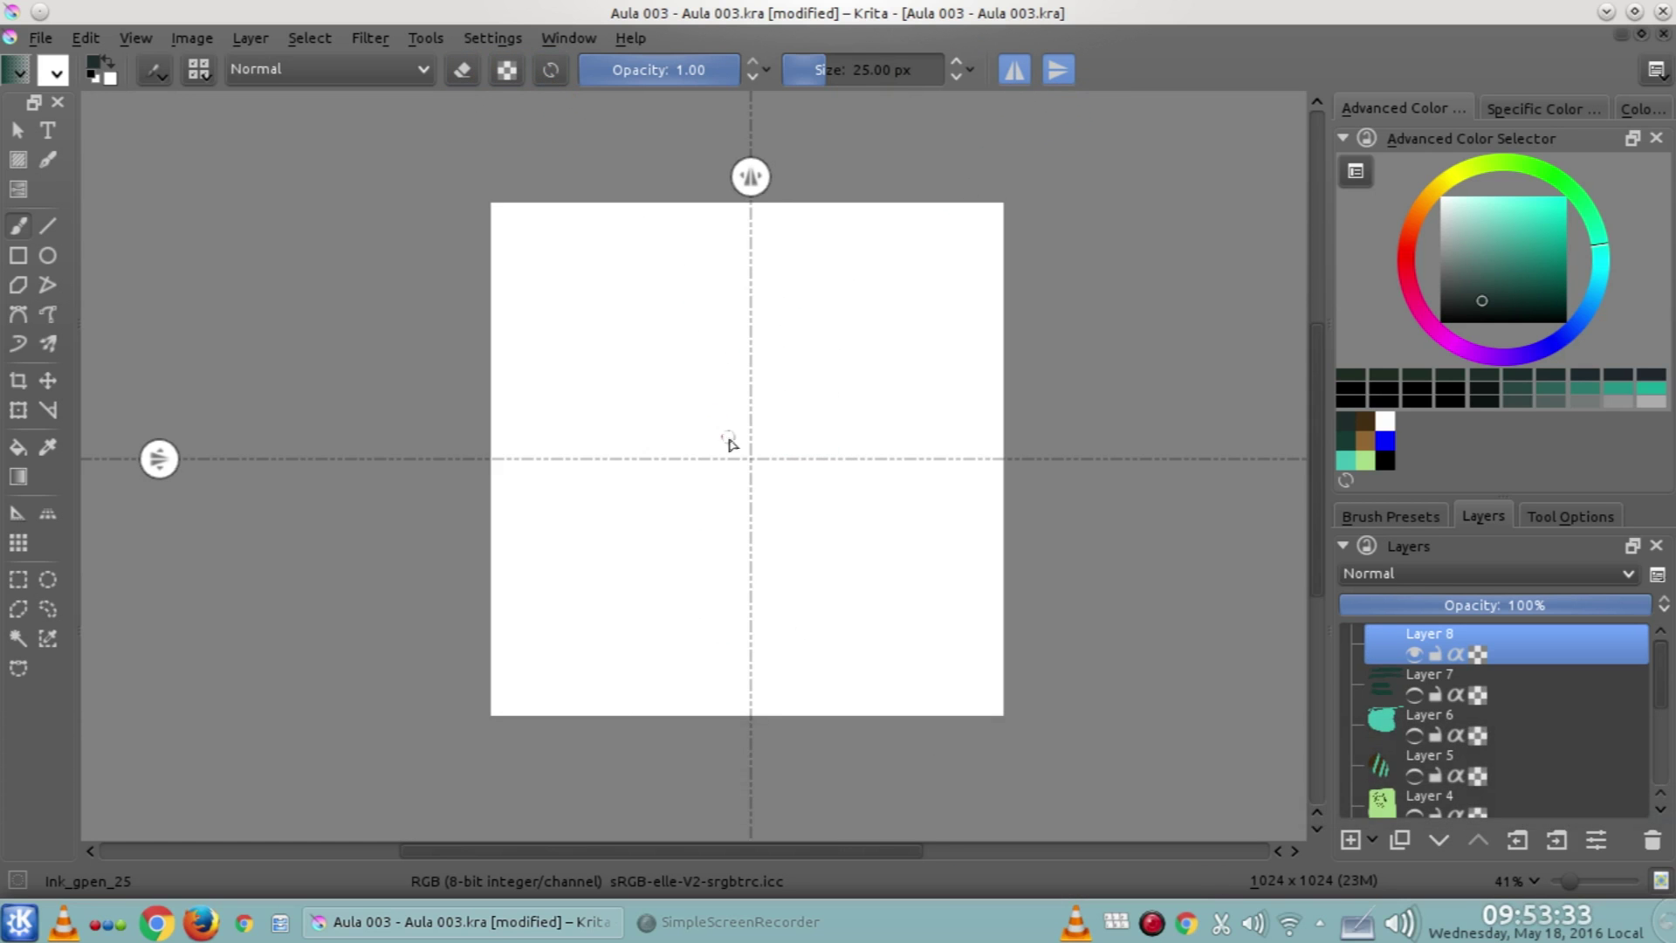
pyautogui.moveTo(696, 393)
pyautogui.mouseDown()
pyautogui.moveTo(711, 411)
pyautogui.moveTo(720, 389)
pyautogui.moveTo(732, 447)
pyautogui.moveTo(693, 332)
pyautogui.moveTo(733, 447)
pyautogui.moveTo(629, 439)
pyautogui.moveTo(698, 436)
pyautogui.mouseUp()
pyautogui.moveTo(731, 363)
pyautogui.mouseDown()
pyautogui.moveTo(711, 320)
pyautogui.moveTo(735, 313)
pyautogui.mouseUp()
pyautogui.moveTo(613, 400); pyautogui.dragTo(592, 394)
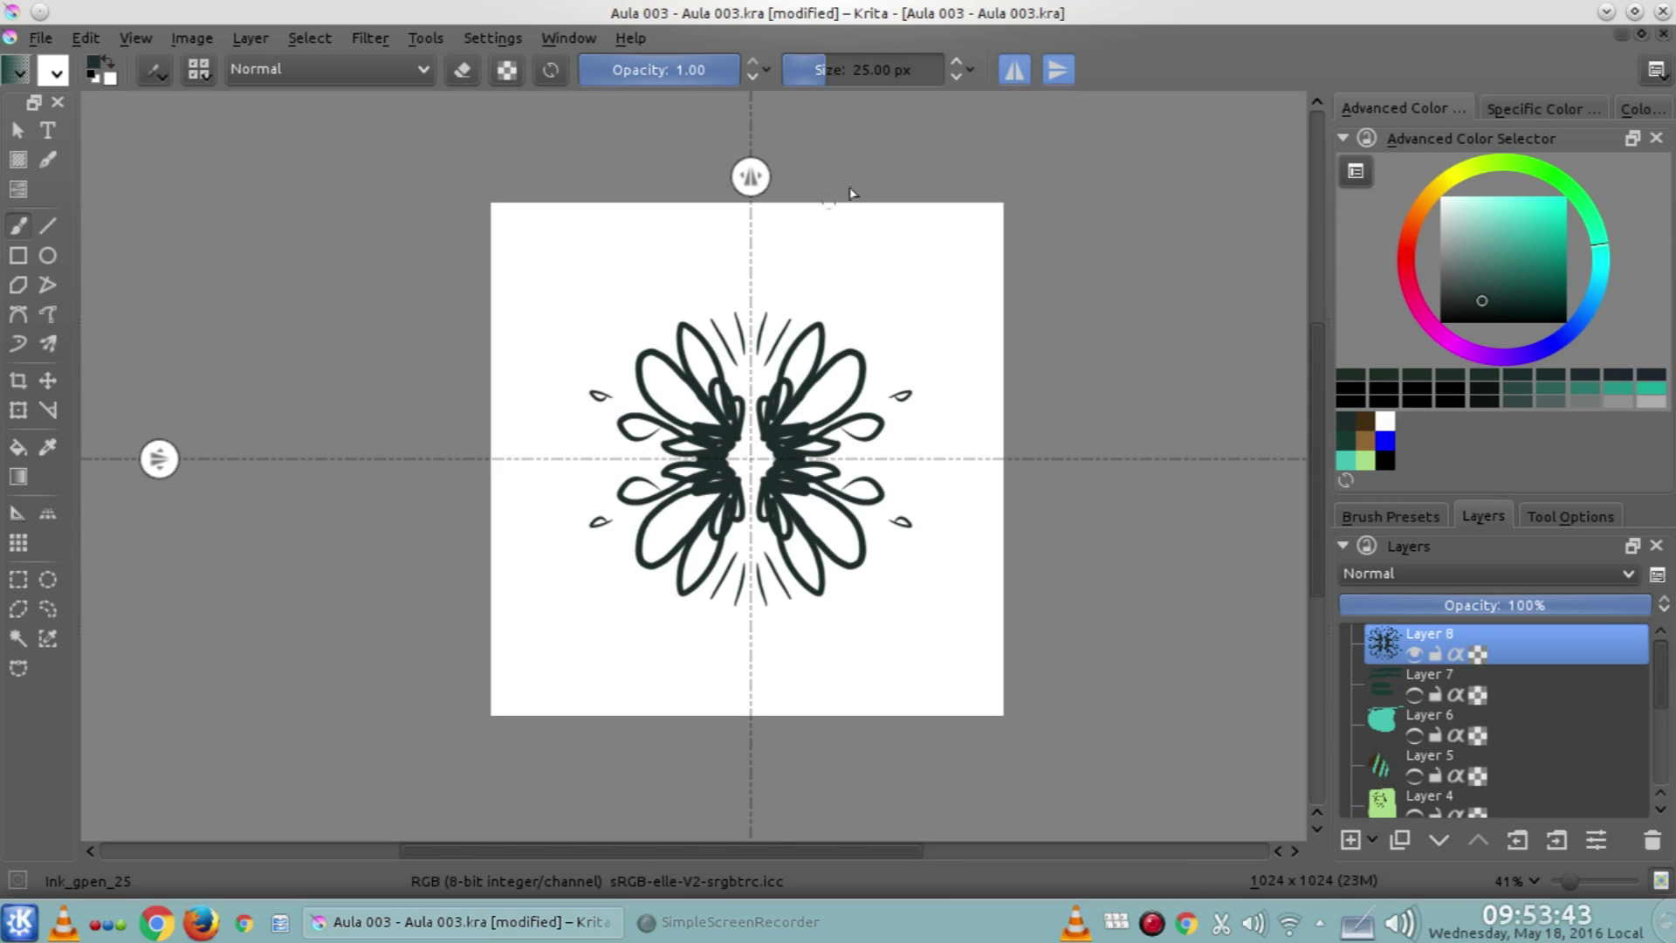
# Turn off both mirror modes and undo the flower strokes
pyautogui.click(1015, 70)
pyautogui.click(1058, 70)
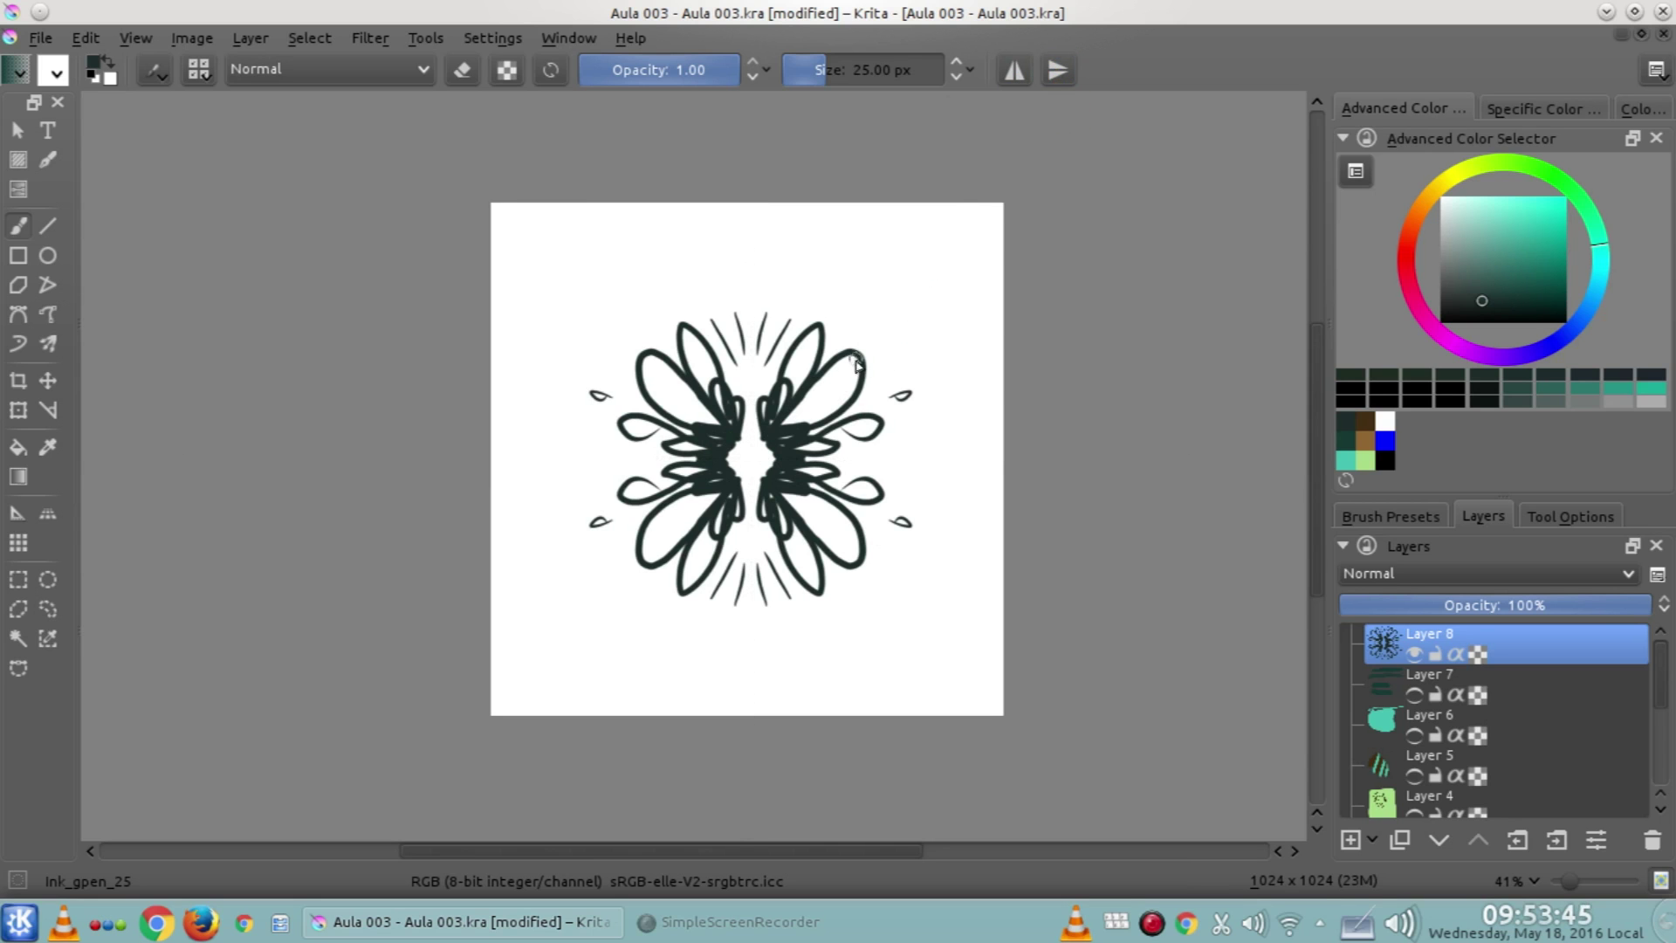
pyautogui.hotkey('ctrl', 'z')
pyautogui.hotkey('ctrl', 'z')
pyautogui.hotkey('ctrl', 'z')
pyautogui.hotkey('ctrl', 'z')
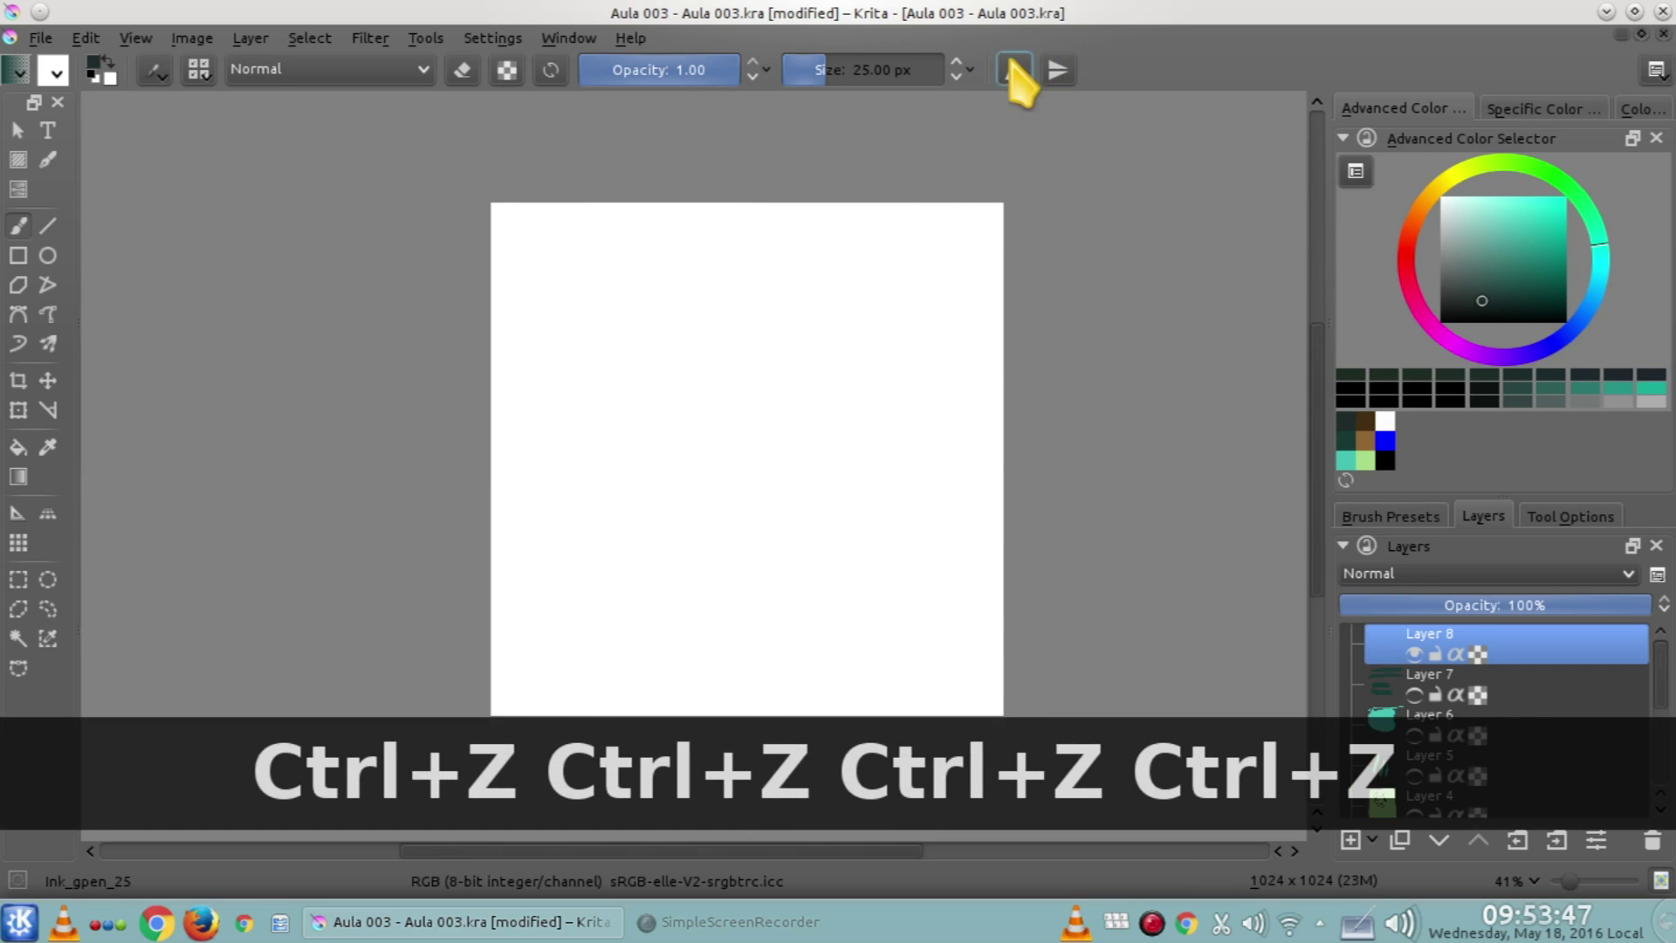
# Draw a left-right mirrored face with bangs, side locks and hair top, then hide Layer 8 and add a layer
pyautogui.click(1015, 69)
pyautogui.moveTo(651, 445)
pyautogui.mouseDown()
pyautogui.moveTo(677, 534)
pyautogui.moveTo(664, 489)
pyautogui.moveTo(695, 562)
pyautogui.moveTo(735, 592)
pyautogui.mouseUp()
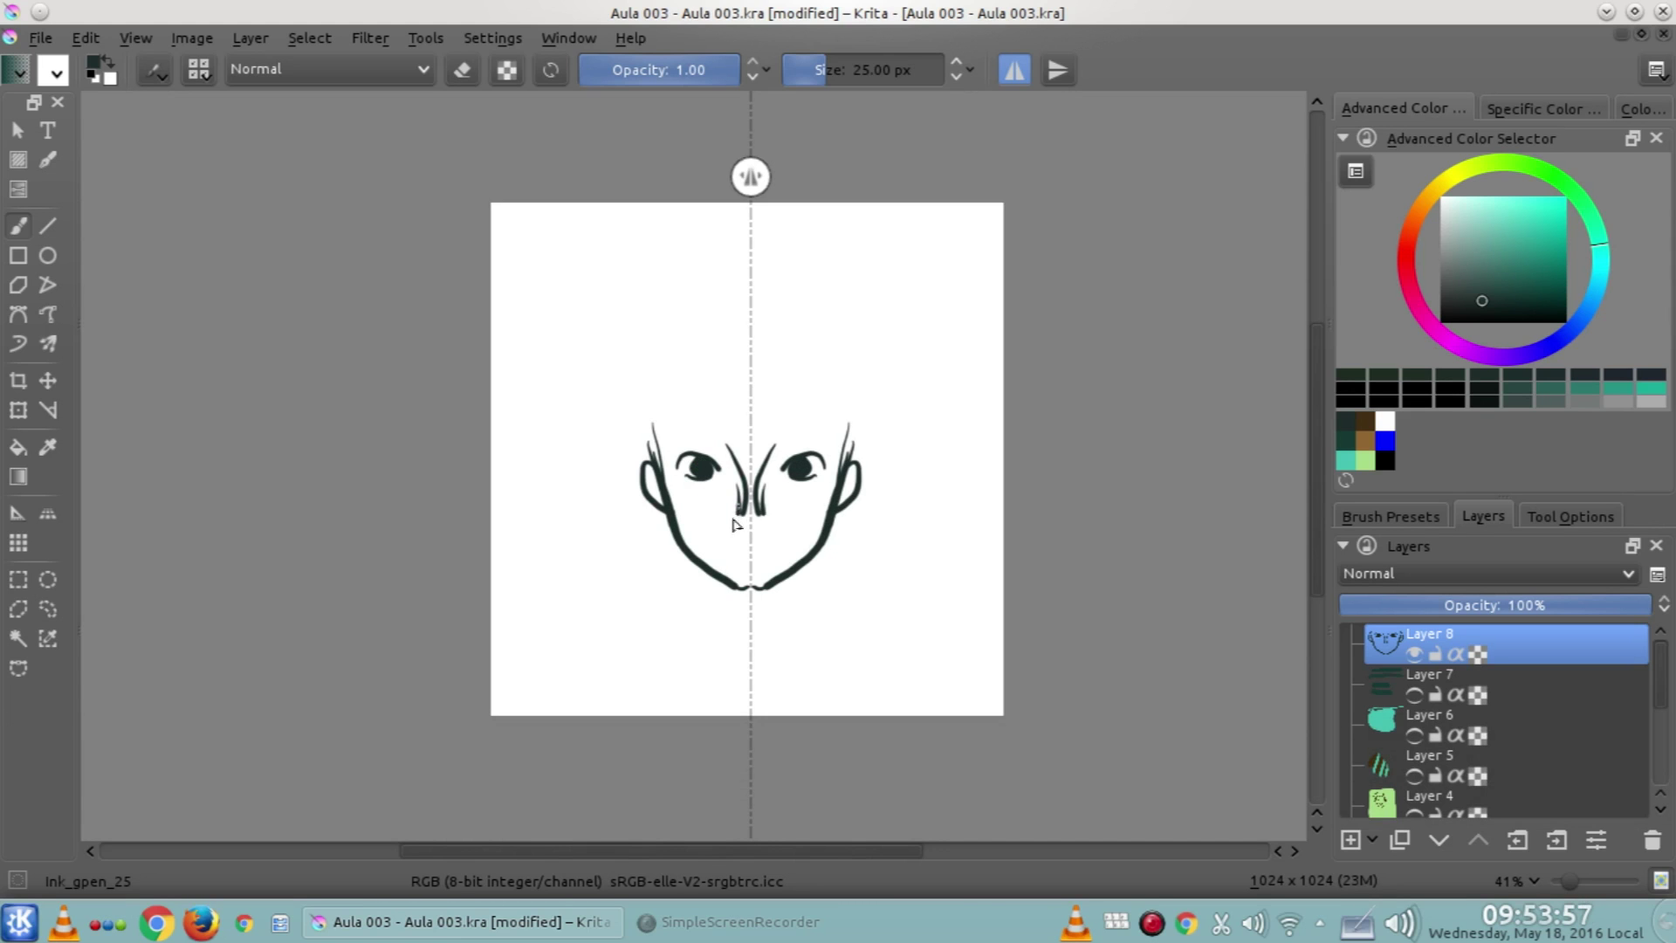
pyautogui.moveTo(689, 385)
pyautogui.mouseDown()
pyautogui.moveTo(662, 436)
pyautogui.moveTo(747, 400)
pyautogui.mouseUp()
pyautogui.moveTo(653, 363)
pyautogui.mouseDown()
pyautogui.moveTo(627, 571)
pyautogui.moveTo(671, 587)
pyautogui.mouseUp()
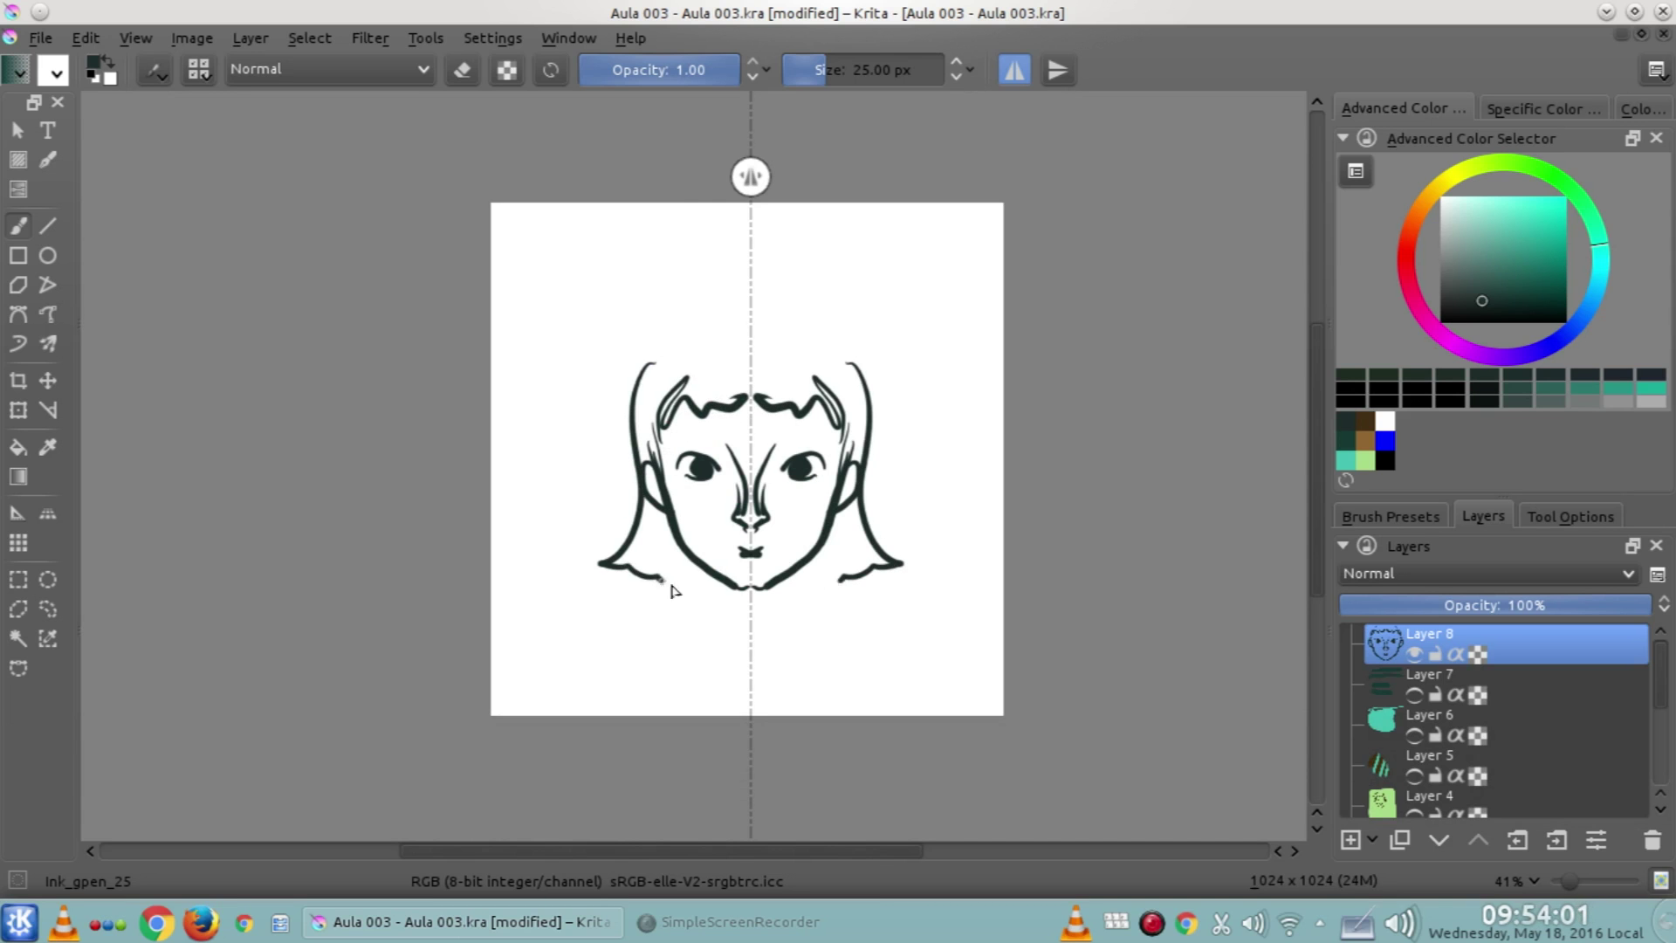
pyautogui.moveTo(660, 350); pyautogui.dragTo(748, 307)
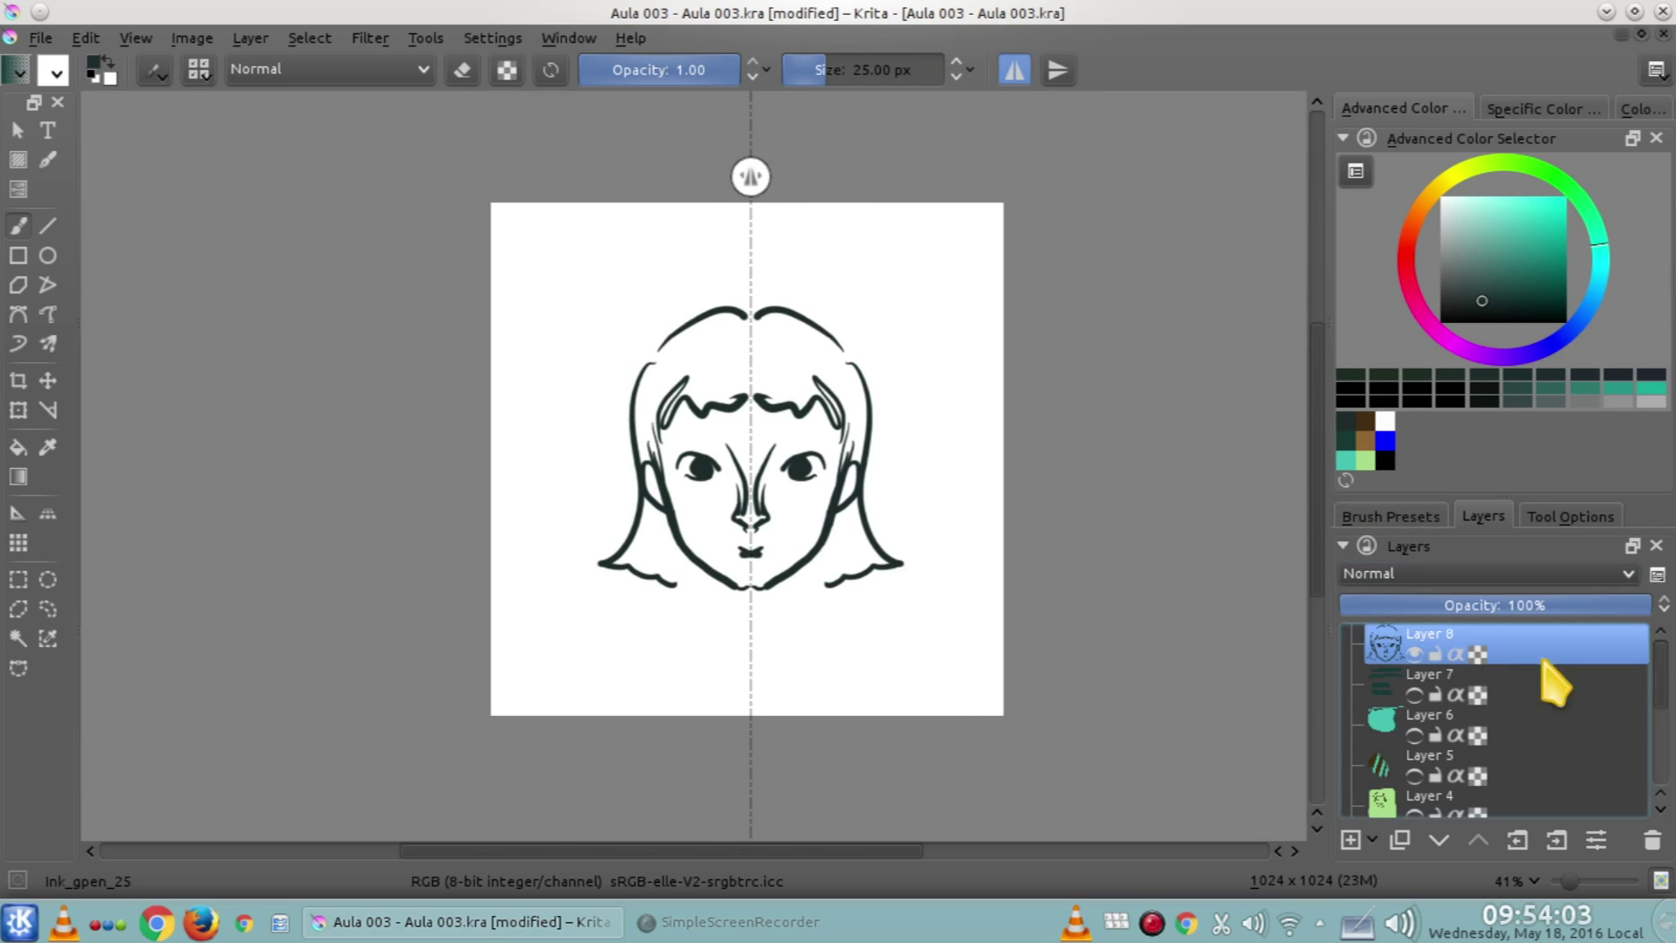
pyautogui.click(1415, 654)
pyautogui.click(1351, 840)
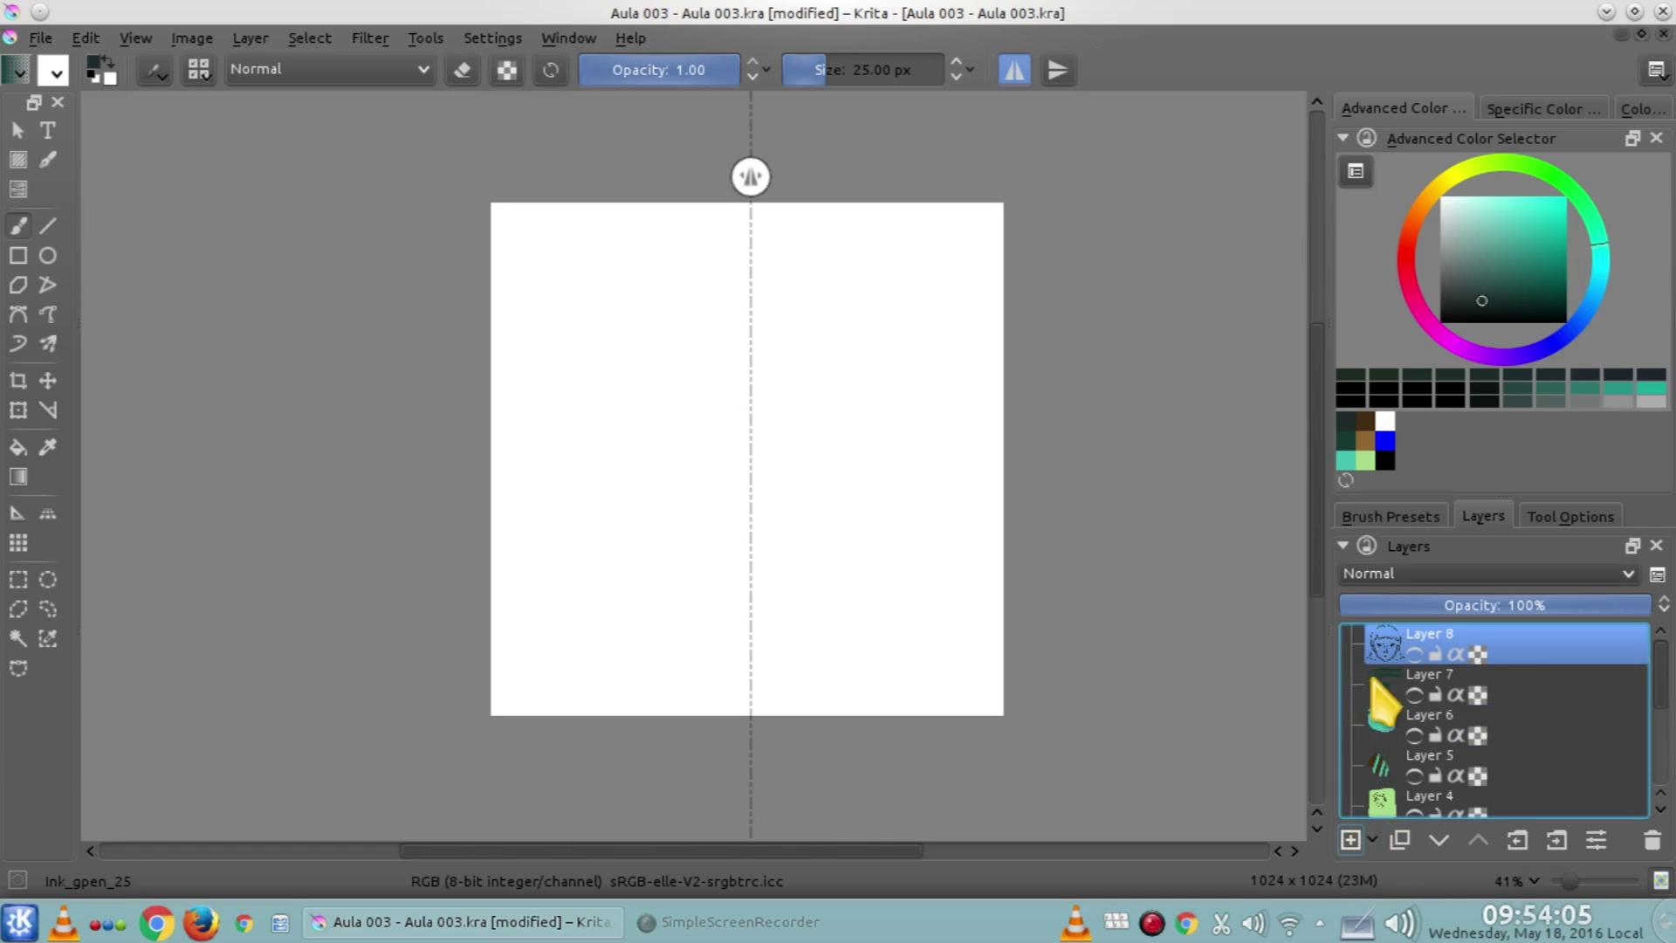
# Disable horizontal mirror mode and browse the saved workspaces without switching layouts
pyautogui.click(1014, 71)
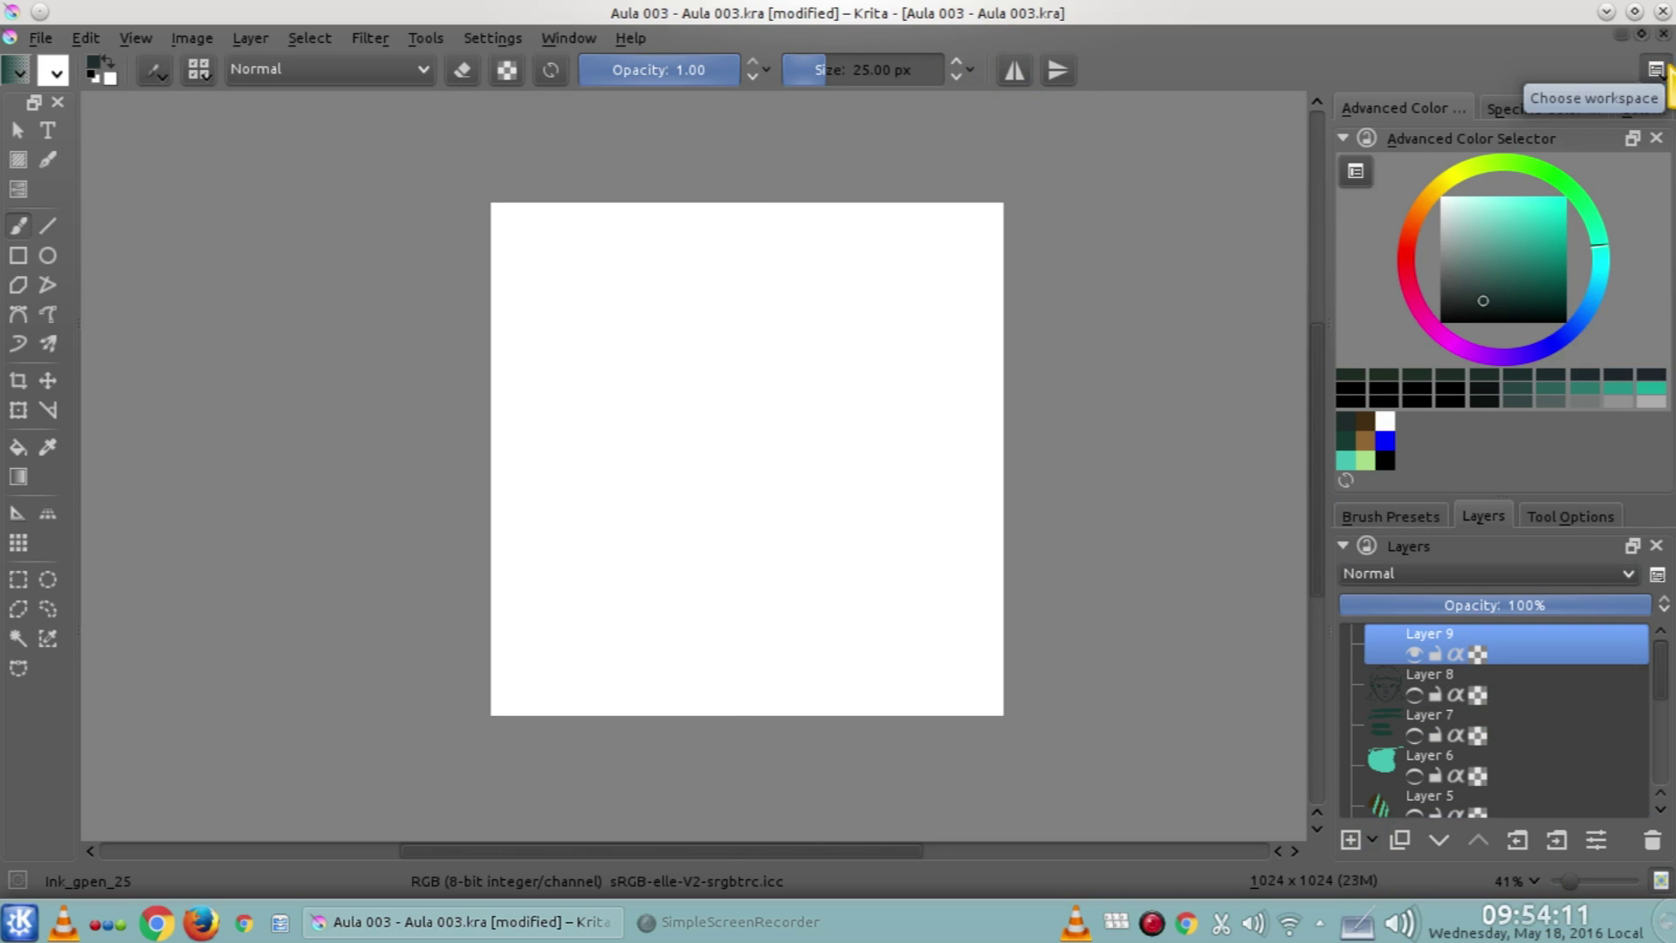
pyautogui.click(1657, 70)
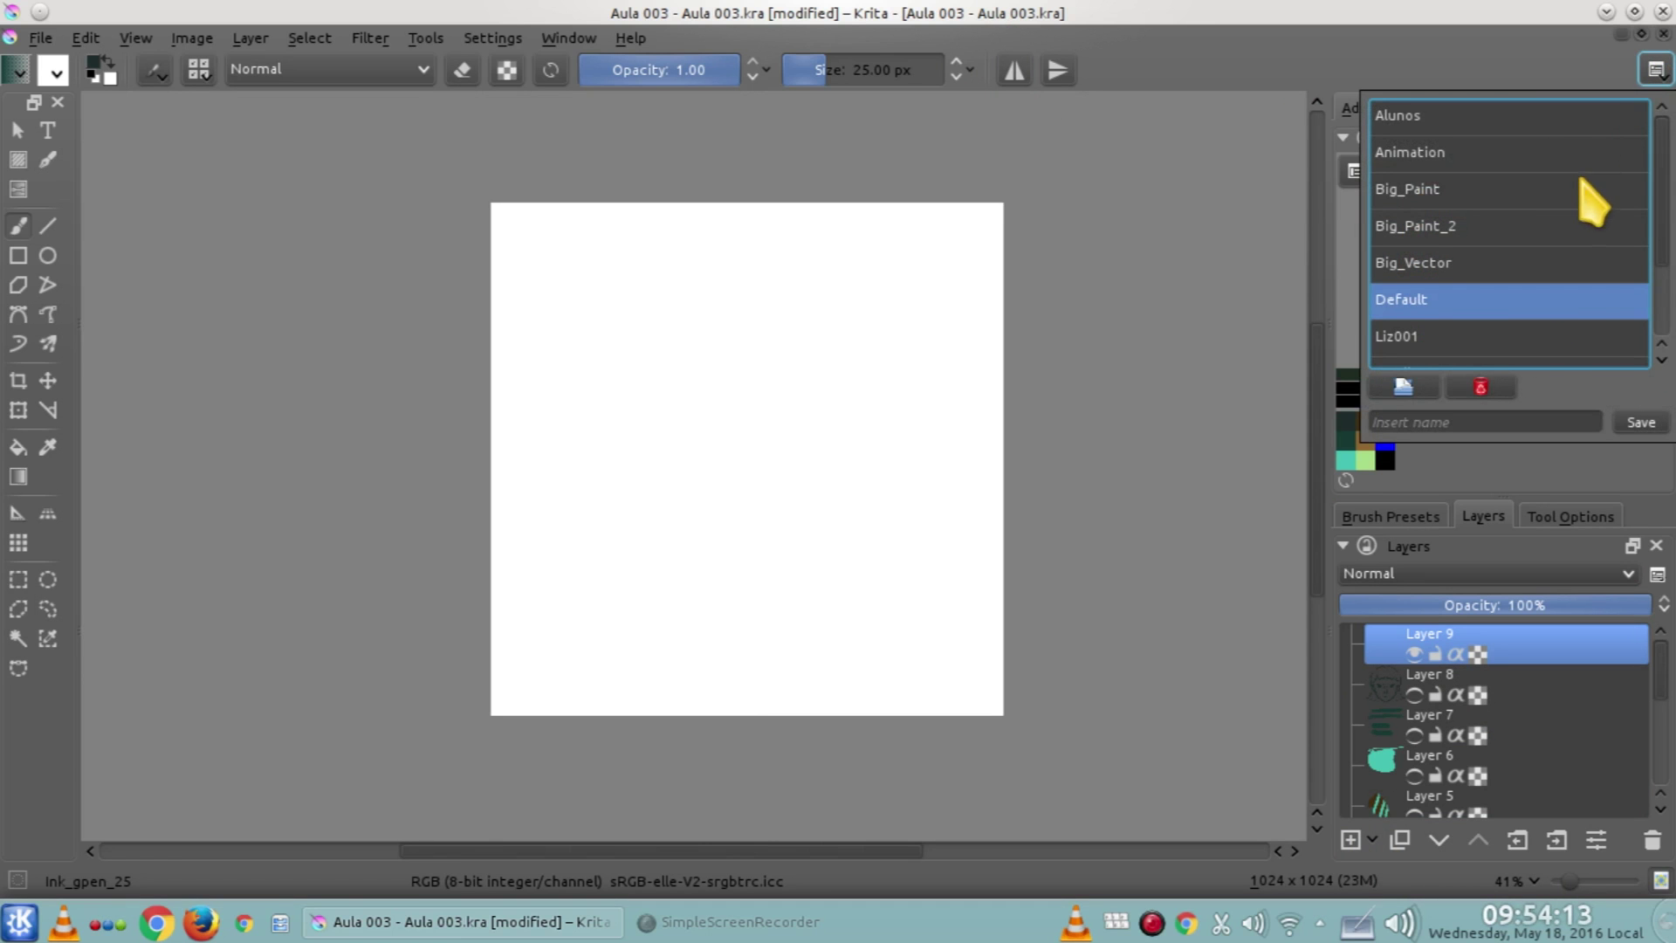
pyautogui.moveTo(1665, 232)
pyautogui.mouseDown()
pyautogui.moveTo(1666, 295)
pyautogui.moveTo(1668, 202)
pyautogui.mouseUp()
pyautogui.click(1657, 70)
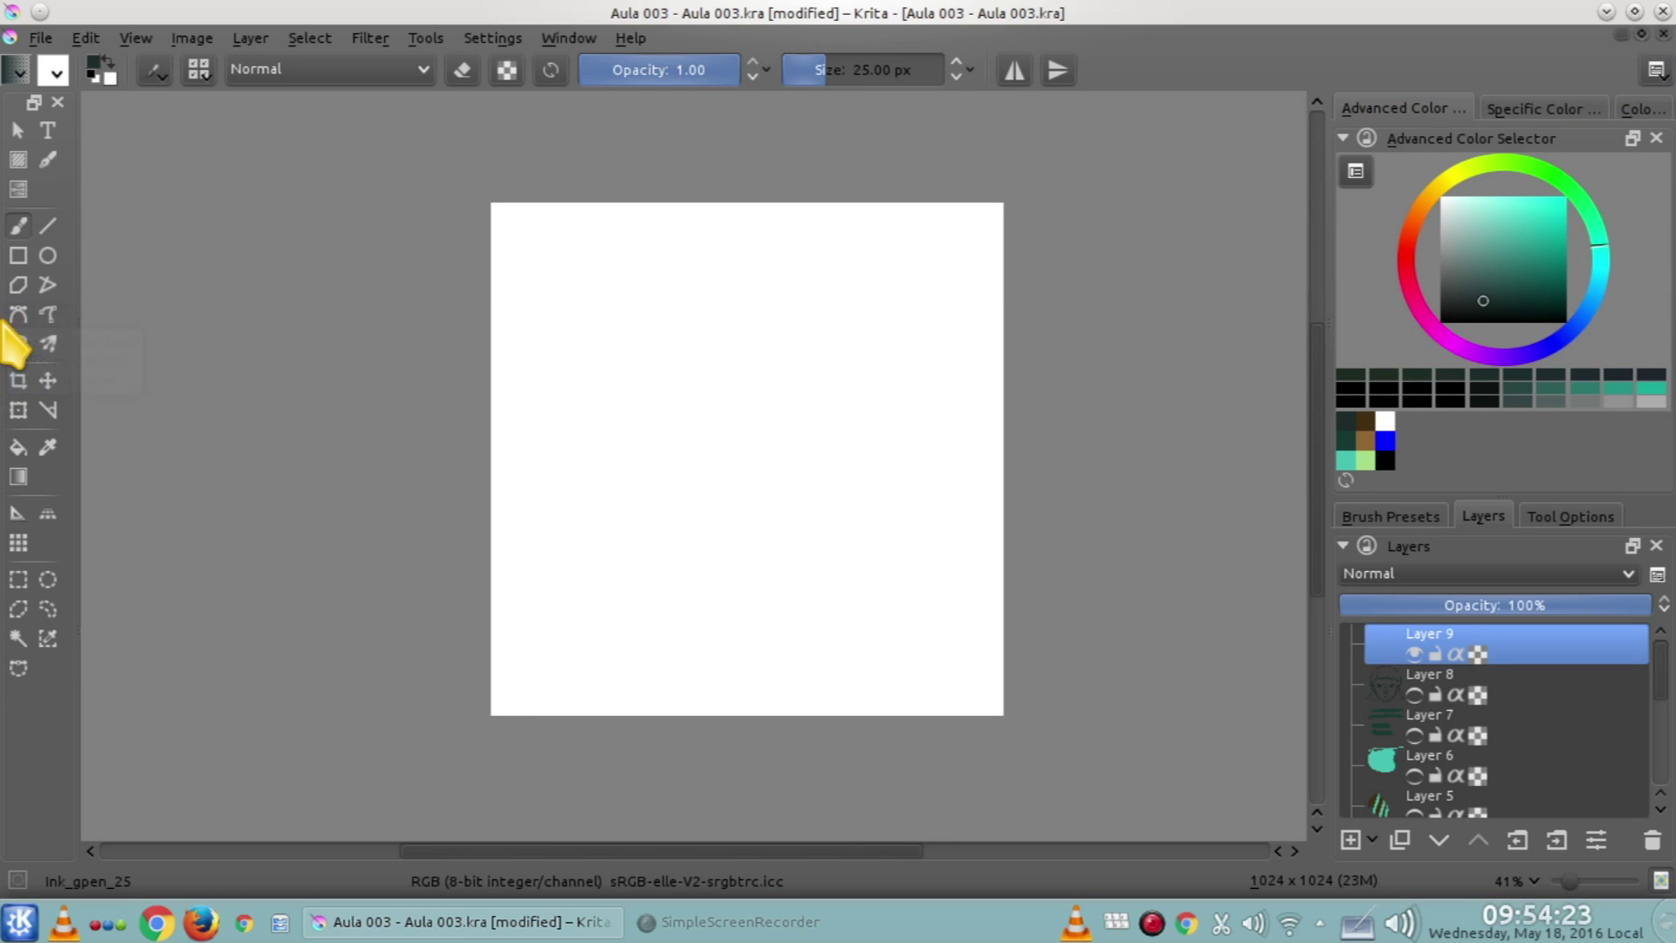
pyautogui.moveTo(21, 103); pyautogui.dragTo(471, 163)
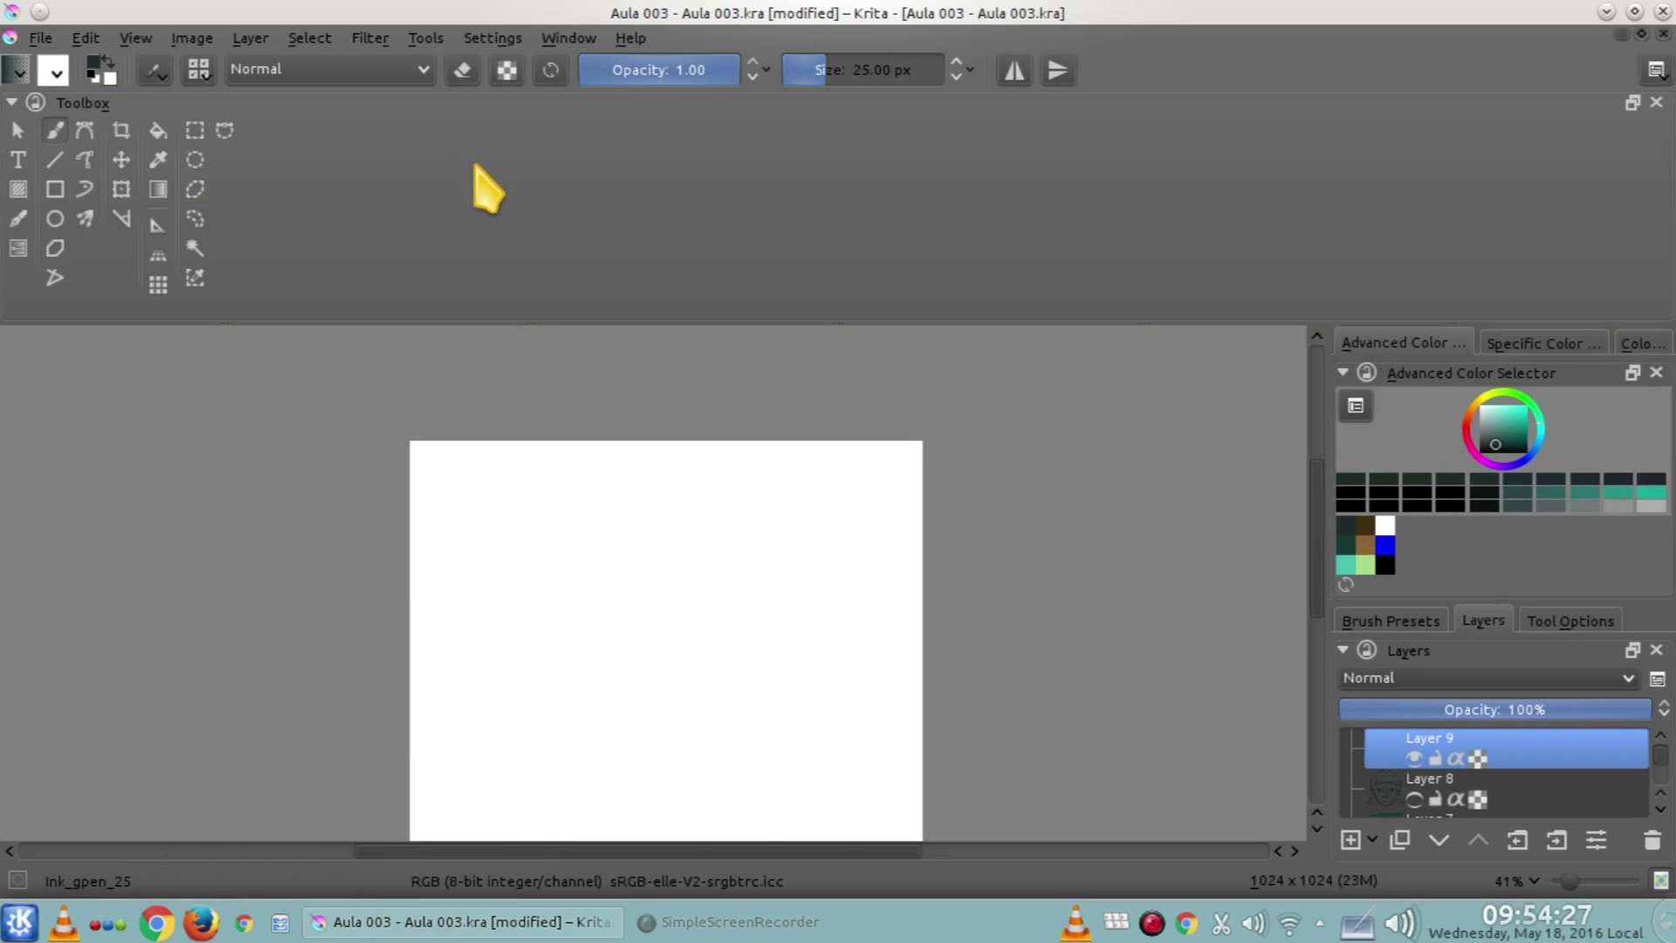
pyautogui.moveTo(509, 325); pyautogui.dragTo(527, 166)
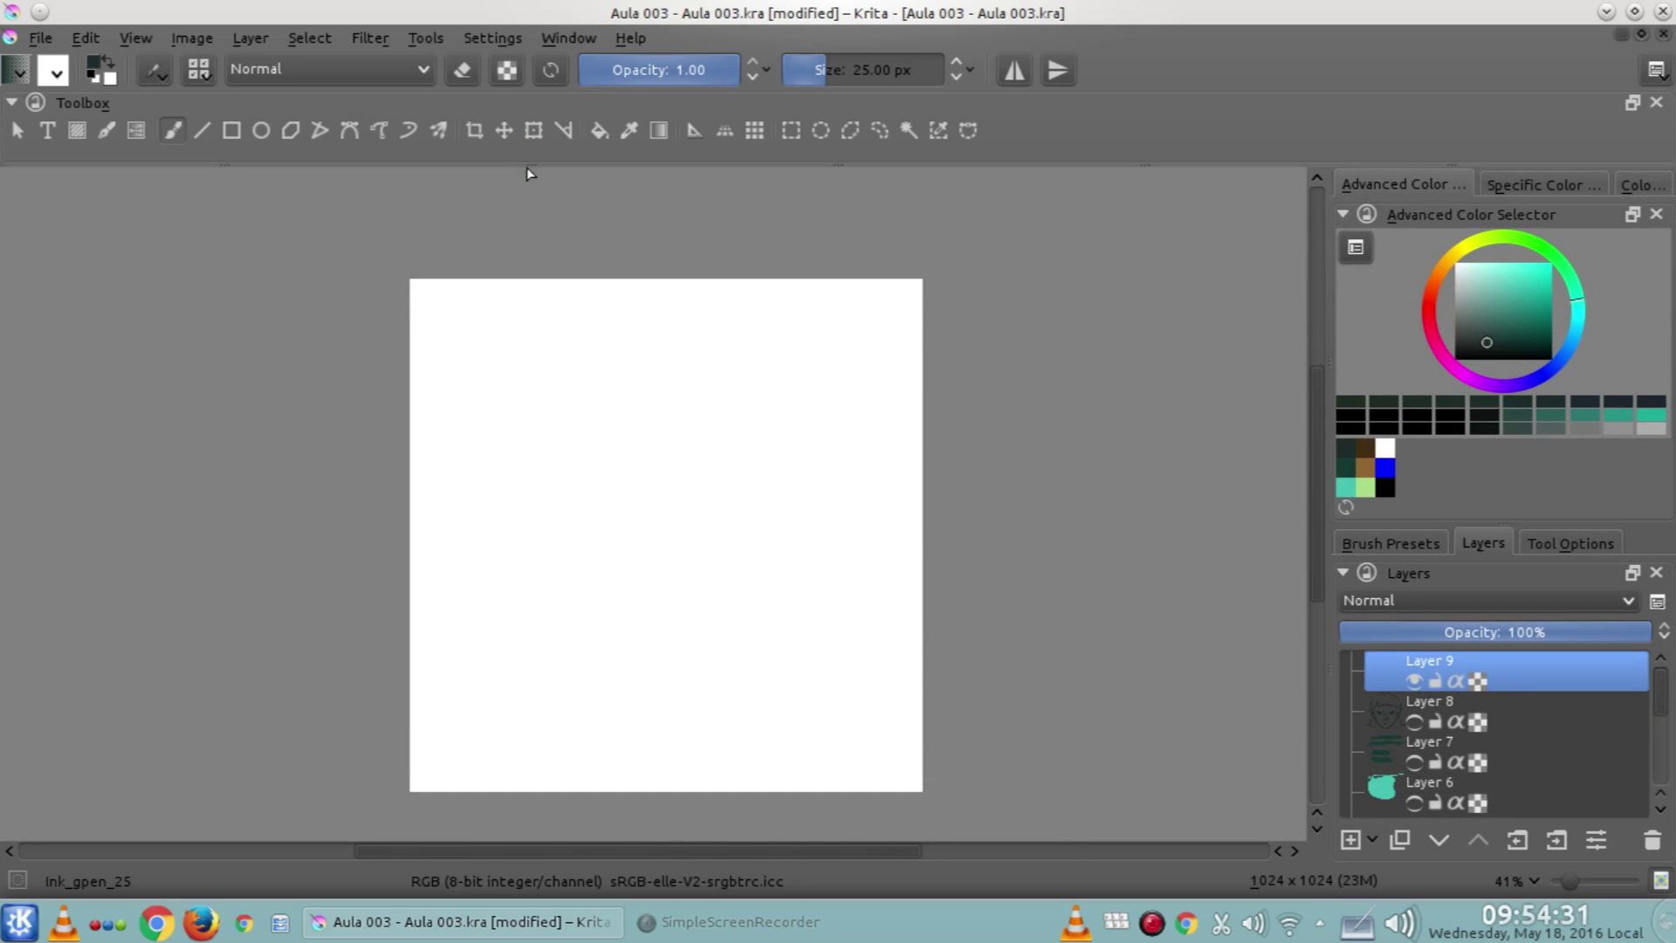
pyautogui.rightClick(1070, 112)
pyautogui.click(1042, 123)
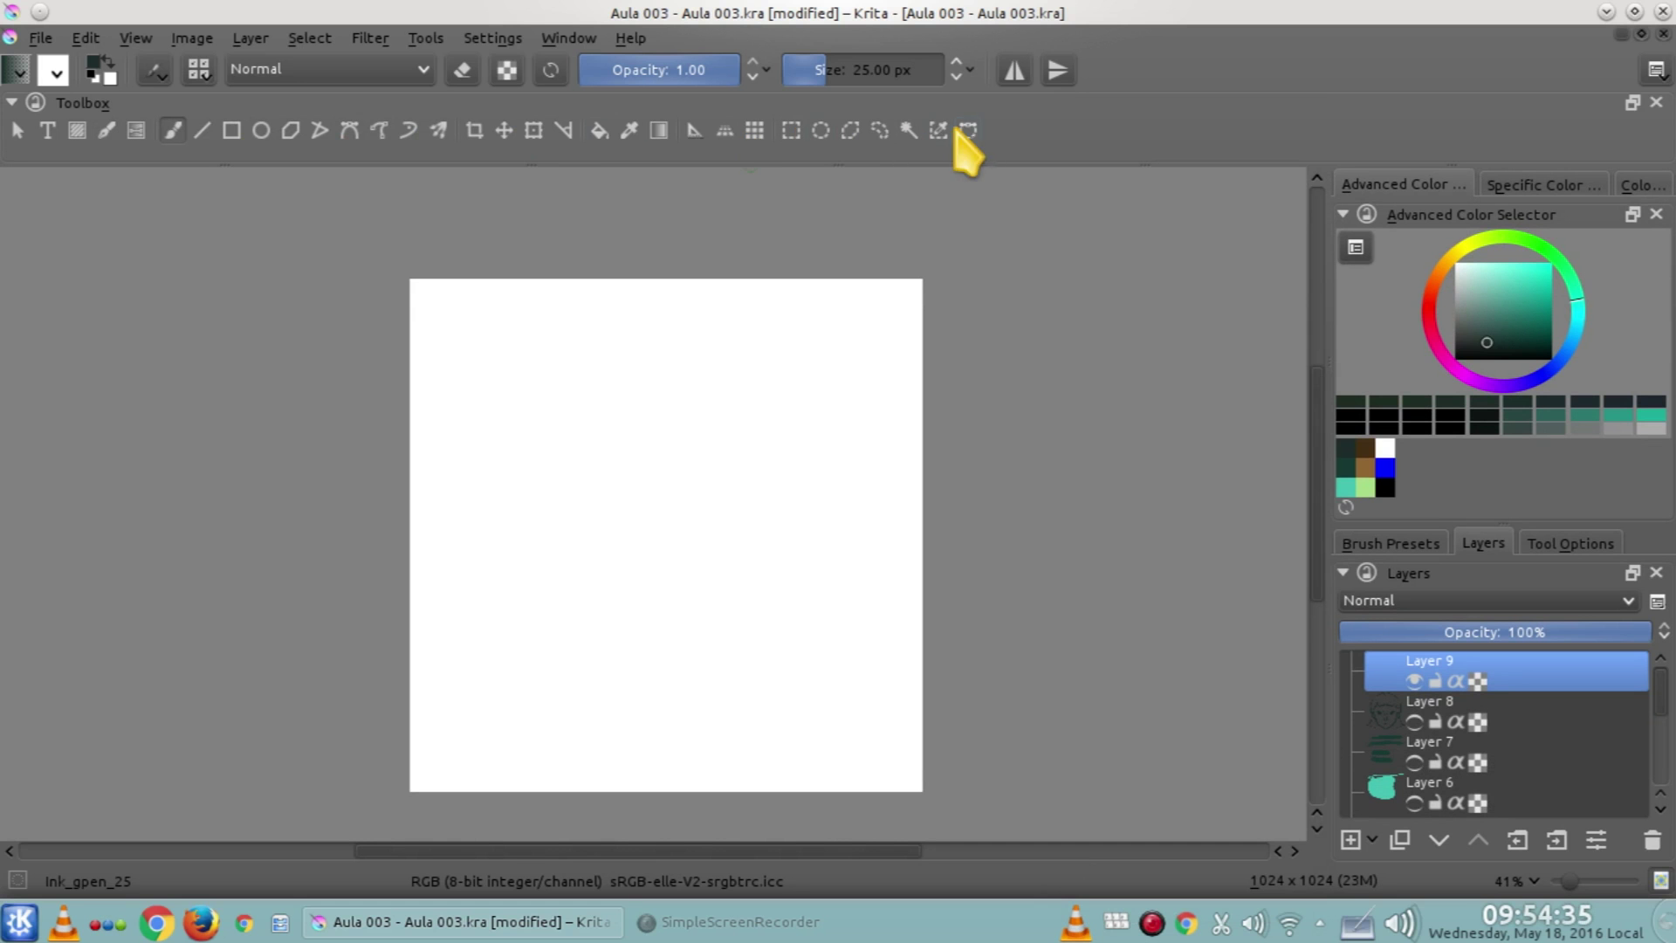
pyautogui.moveTo(944, 166); pyautogui.dragTo(1055, 44)
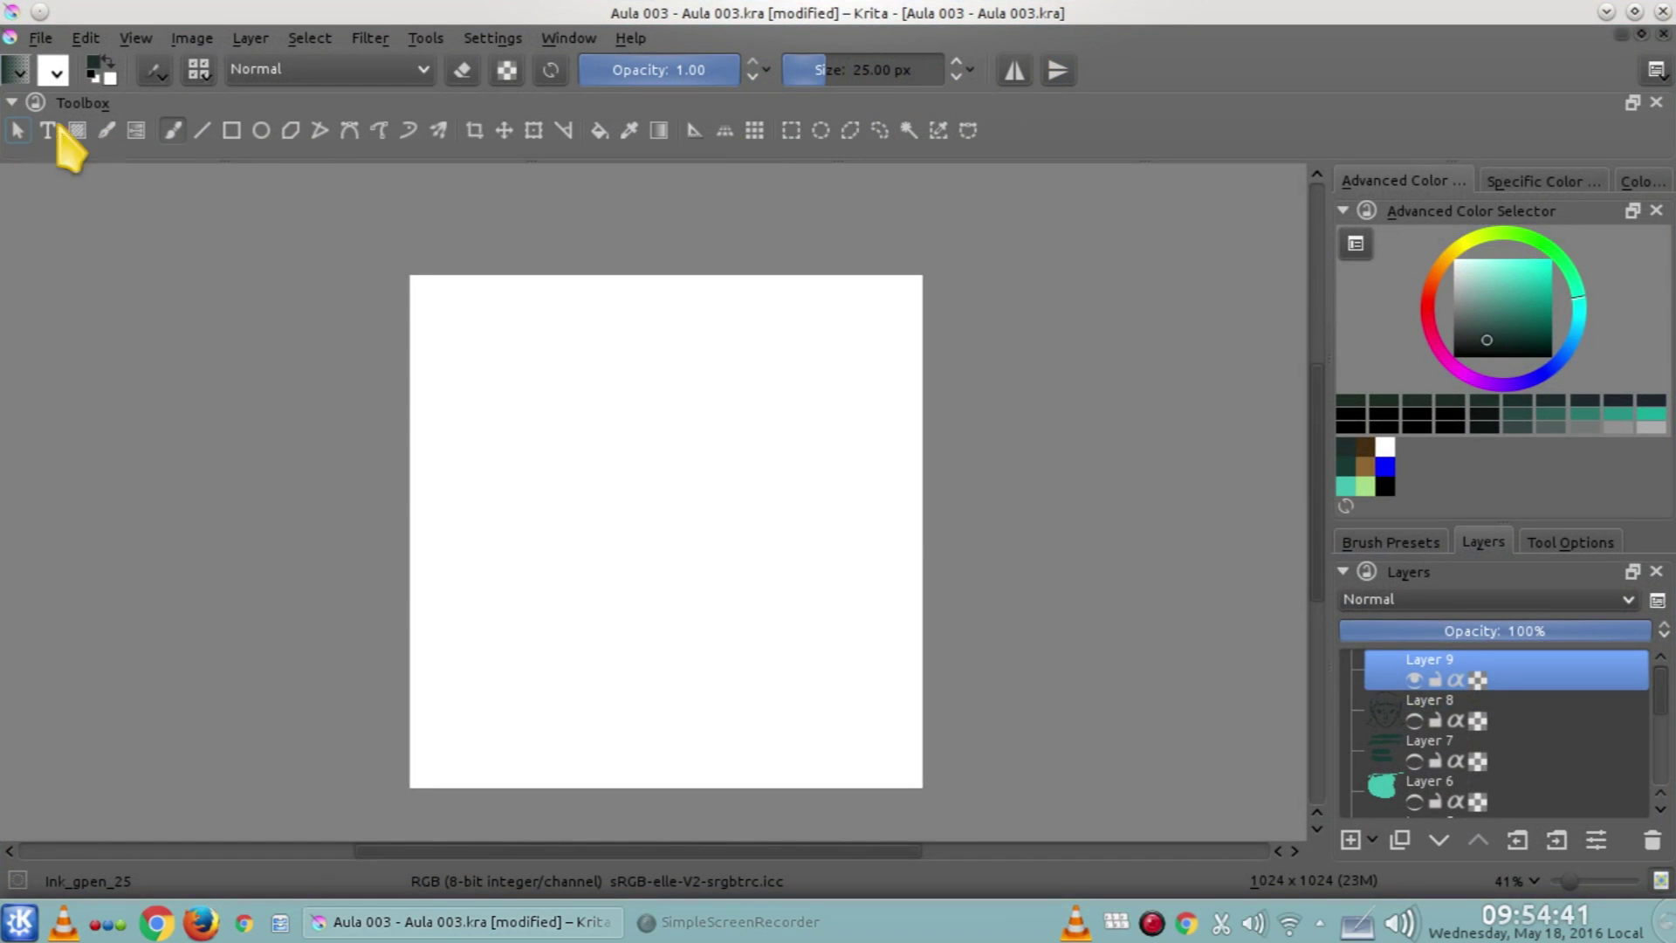
pyautogui.moveTo(122, 112); pyautogui.dragTo(3, 284)
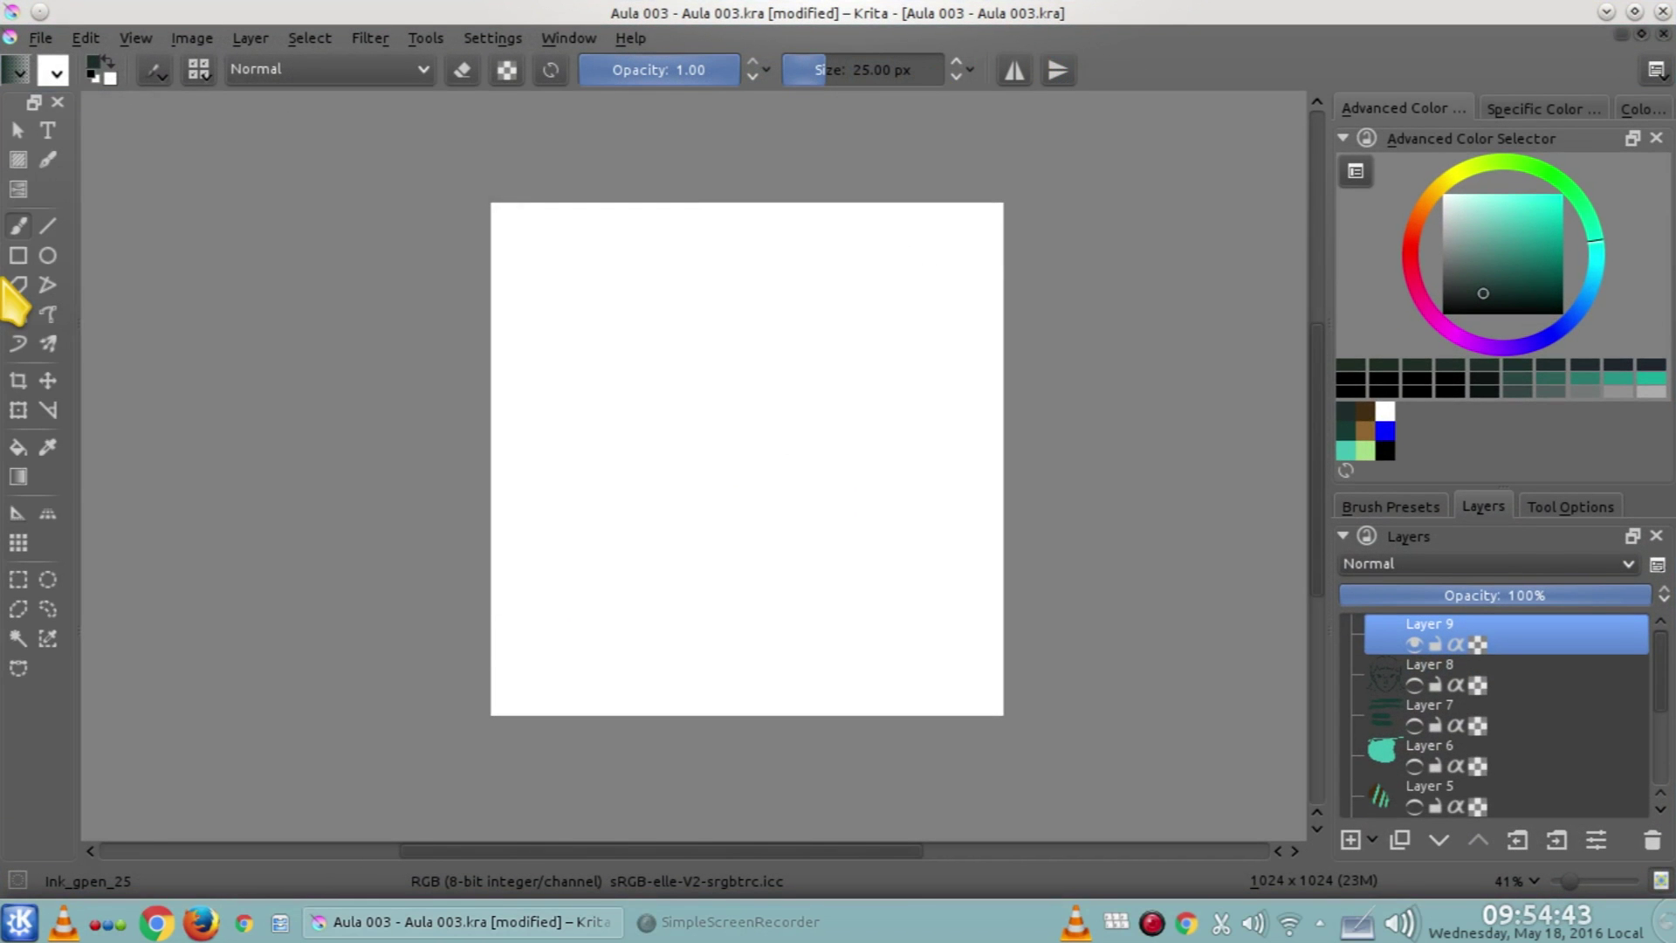
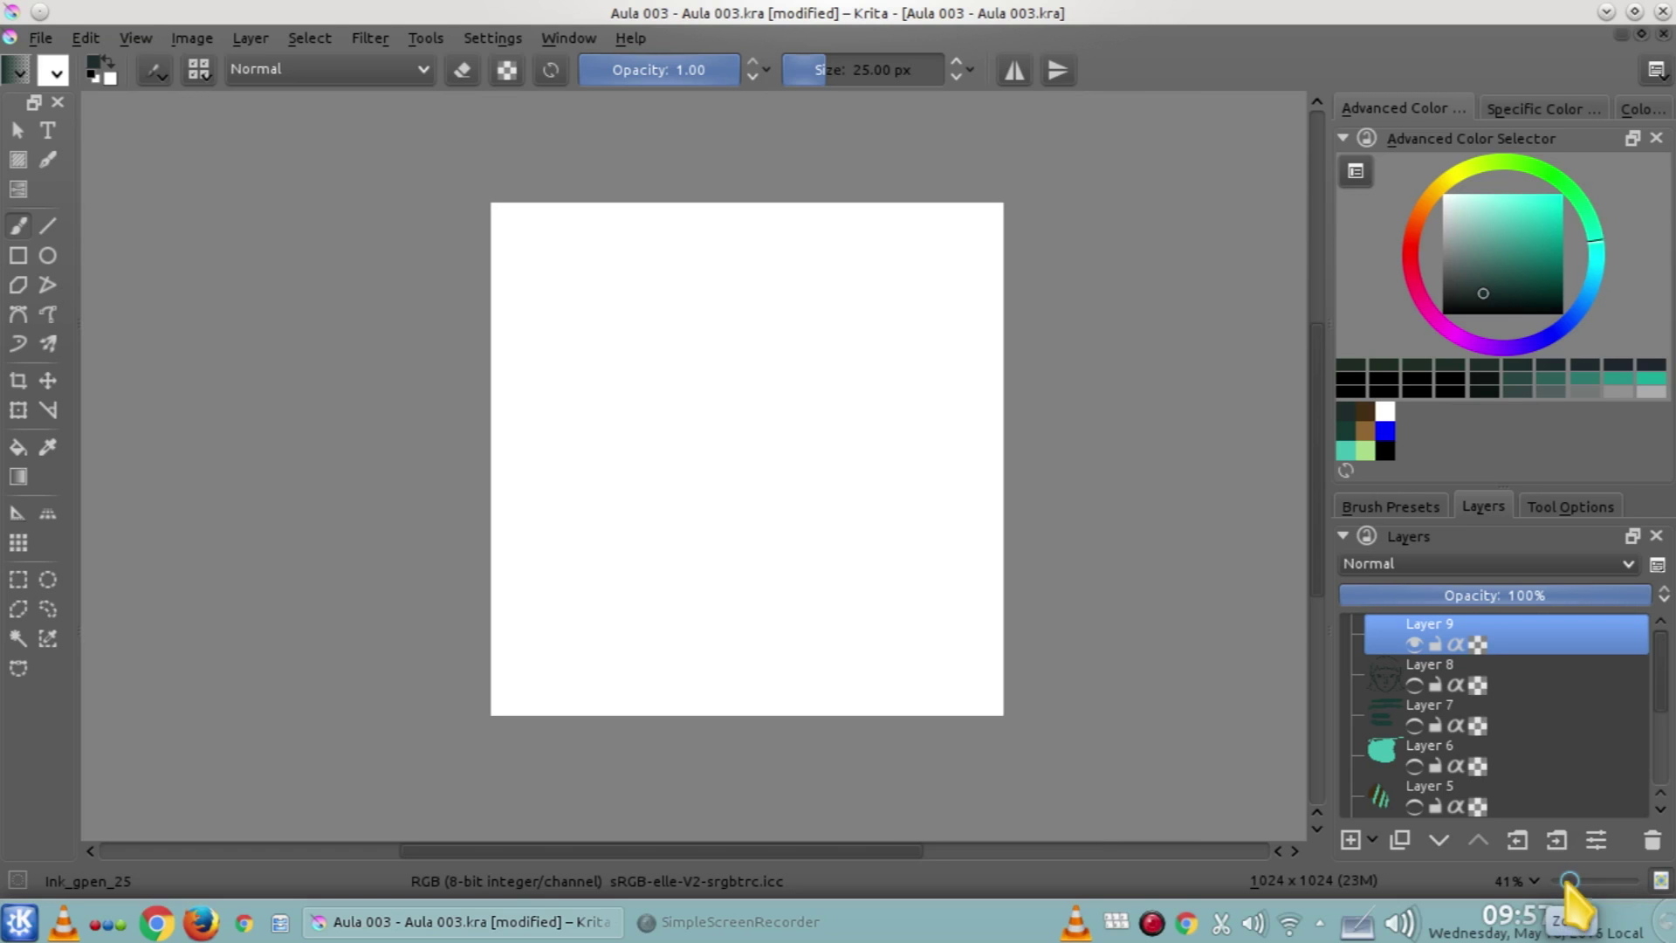
# Close the Specific Color Selector and Color Sliders dockers, then bring the Tool Options panel forward
pyautogui.scroll(-1, 1567, 881)
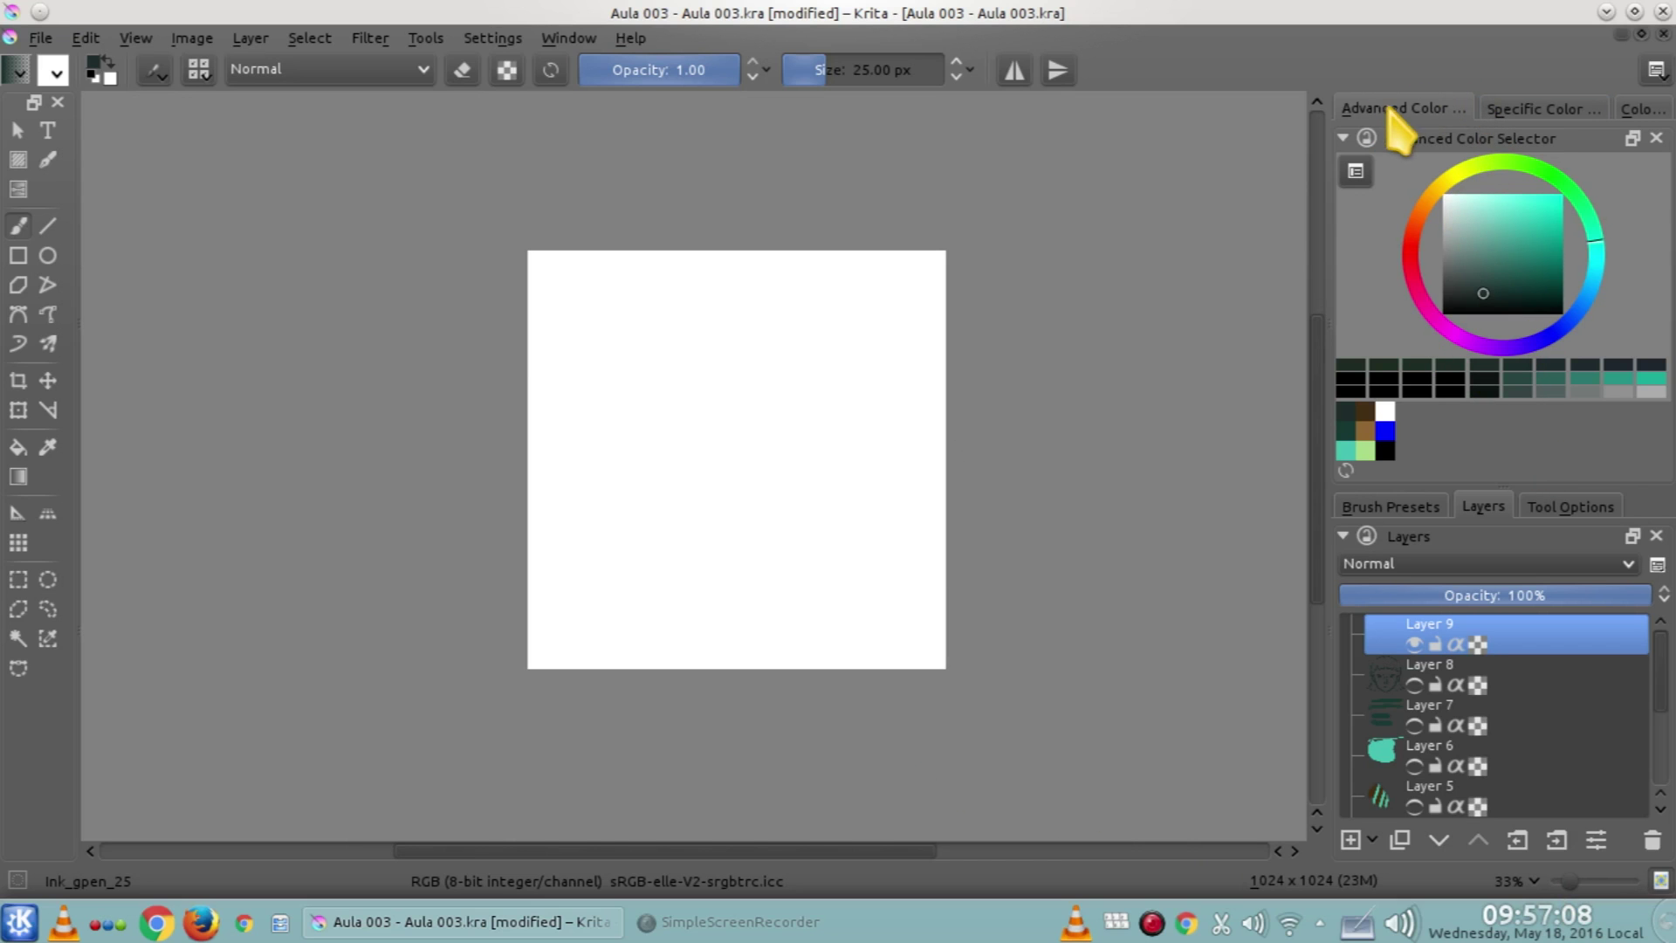
pyautogui.click(1521, 106)
pyautogui.click(1641, 111)
pyautogui.click(1579, 112)
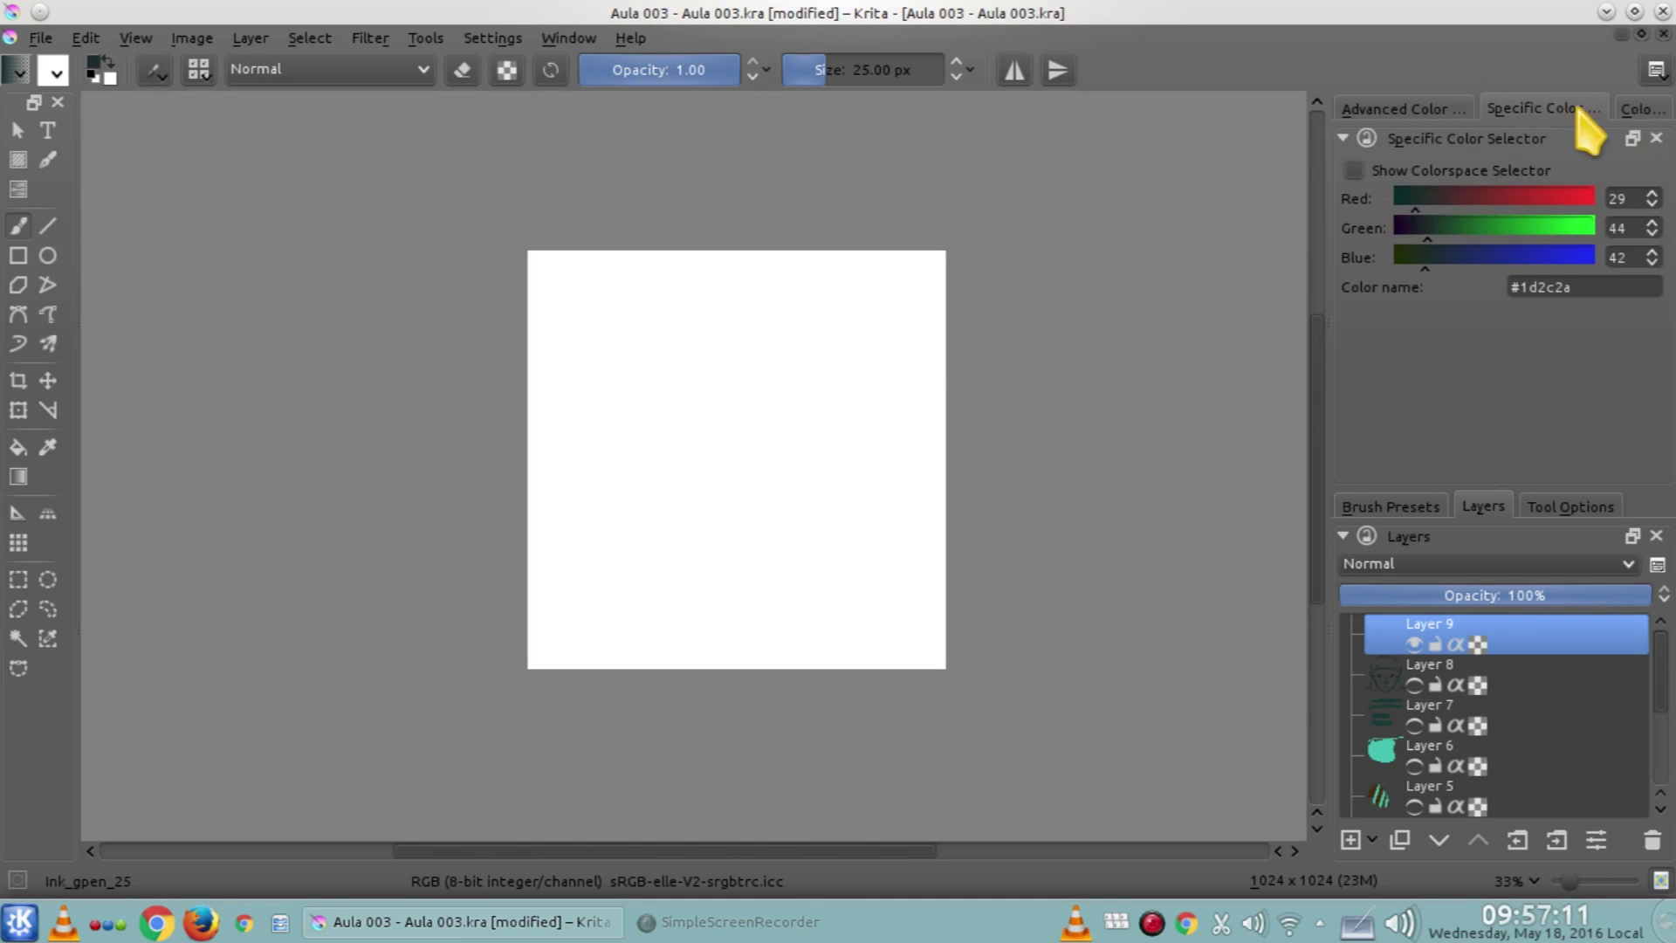
pyautogui.click(1657, 138)
pyautogui.click(1656, 138)
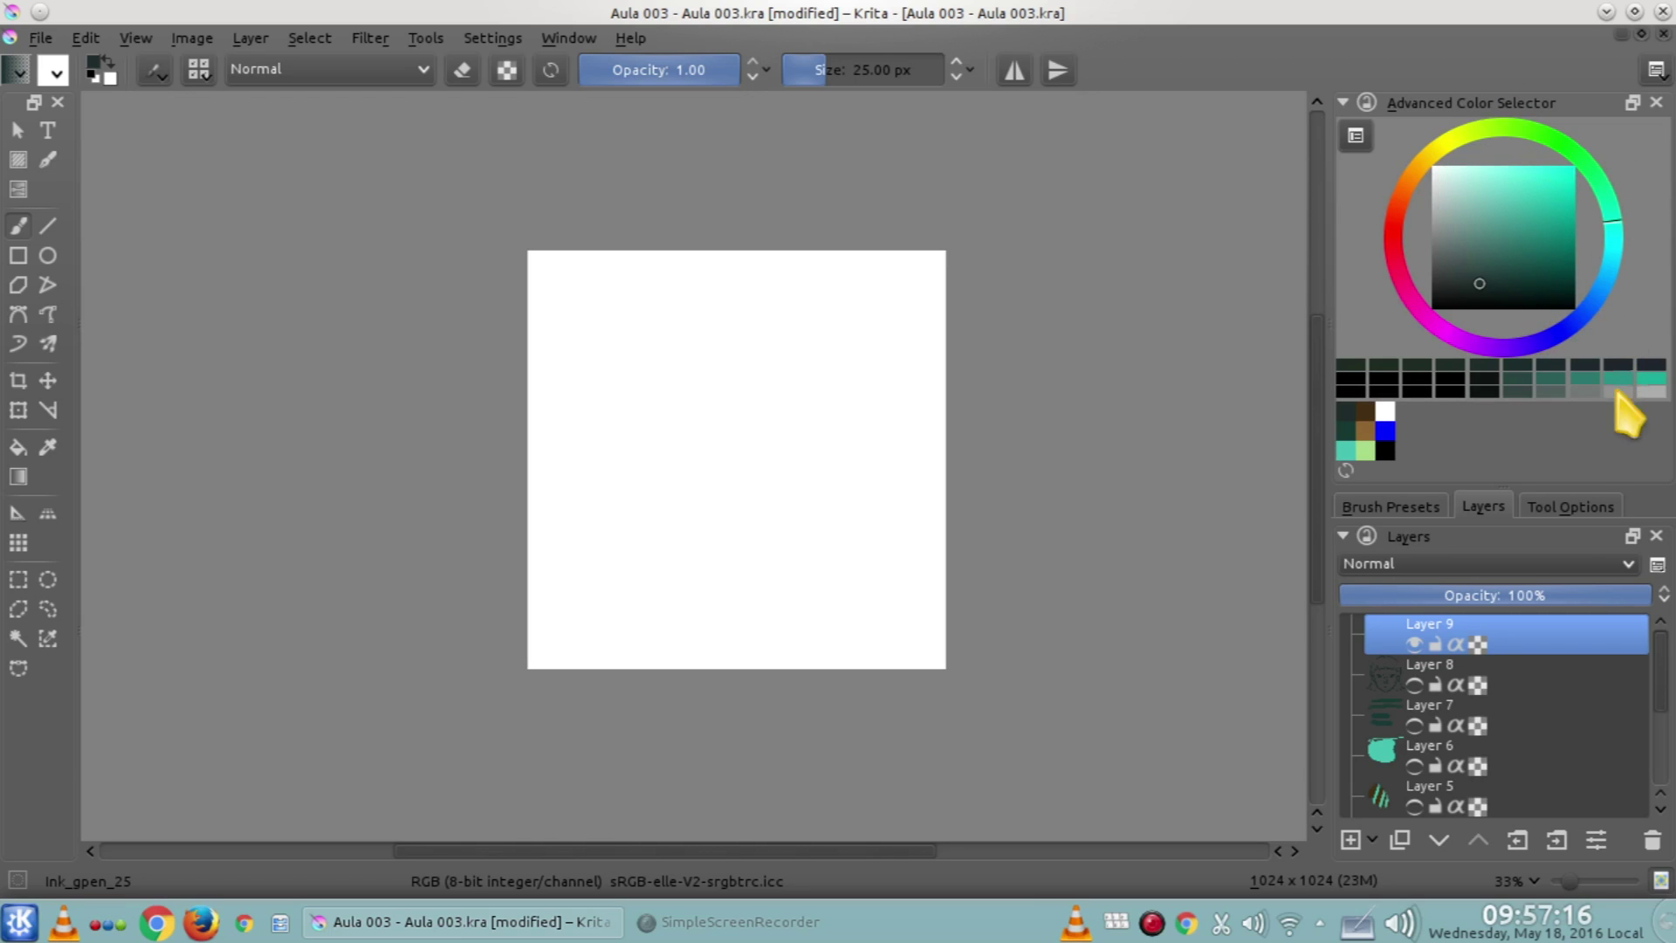
pyautogui.click(1411, 508)
pyautogui.click(1563, 511)
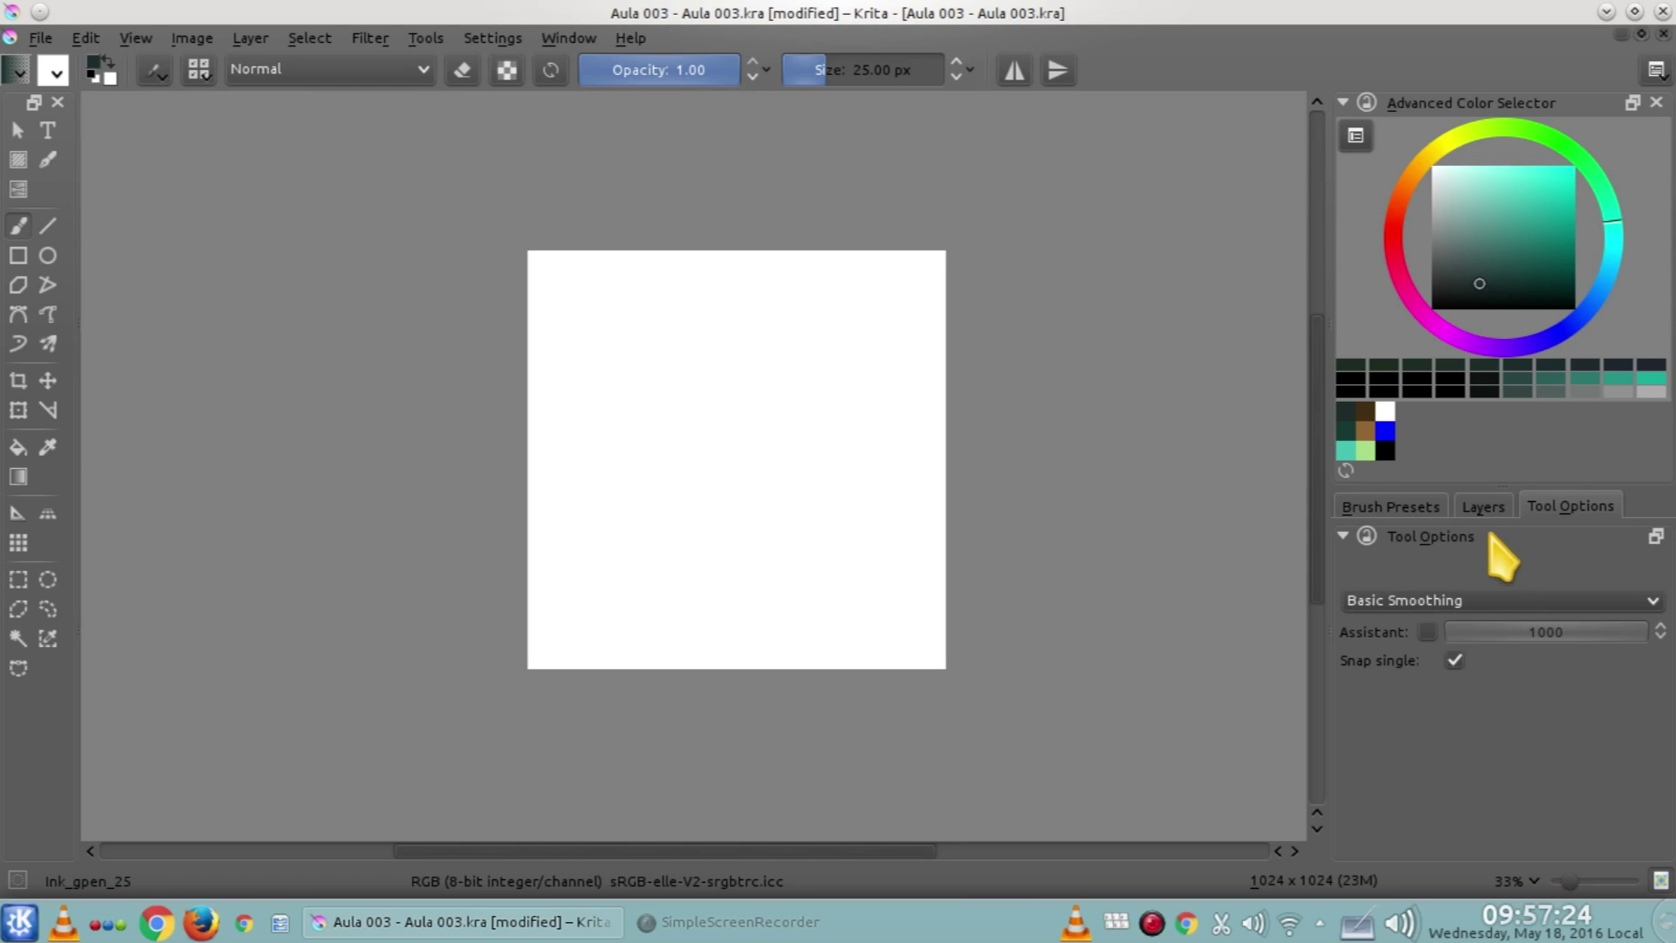
# Cycle through the freehand path, move and measure tools, ending on the Rectangle tool
pyautogui.click(47, 316)
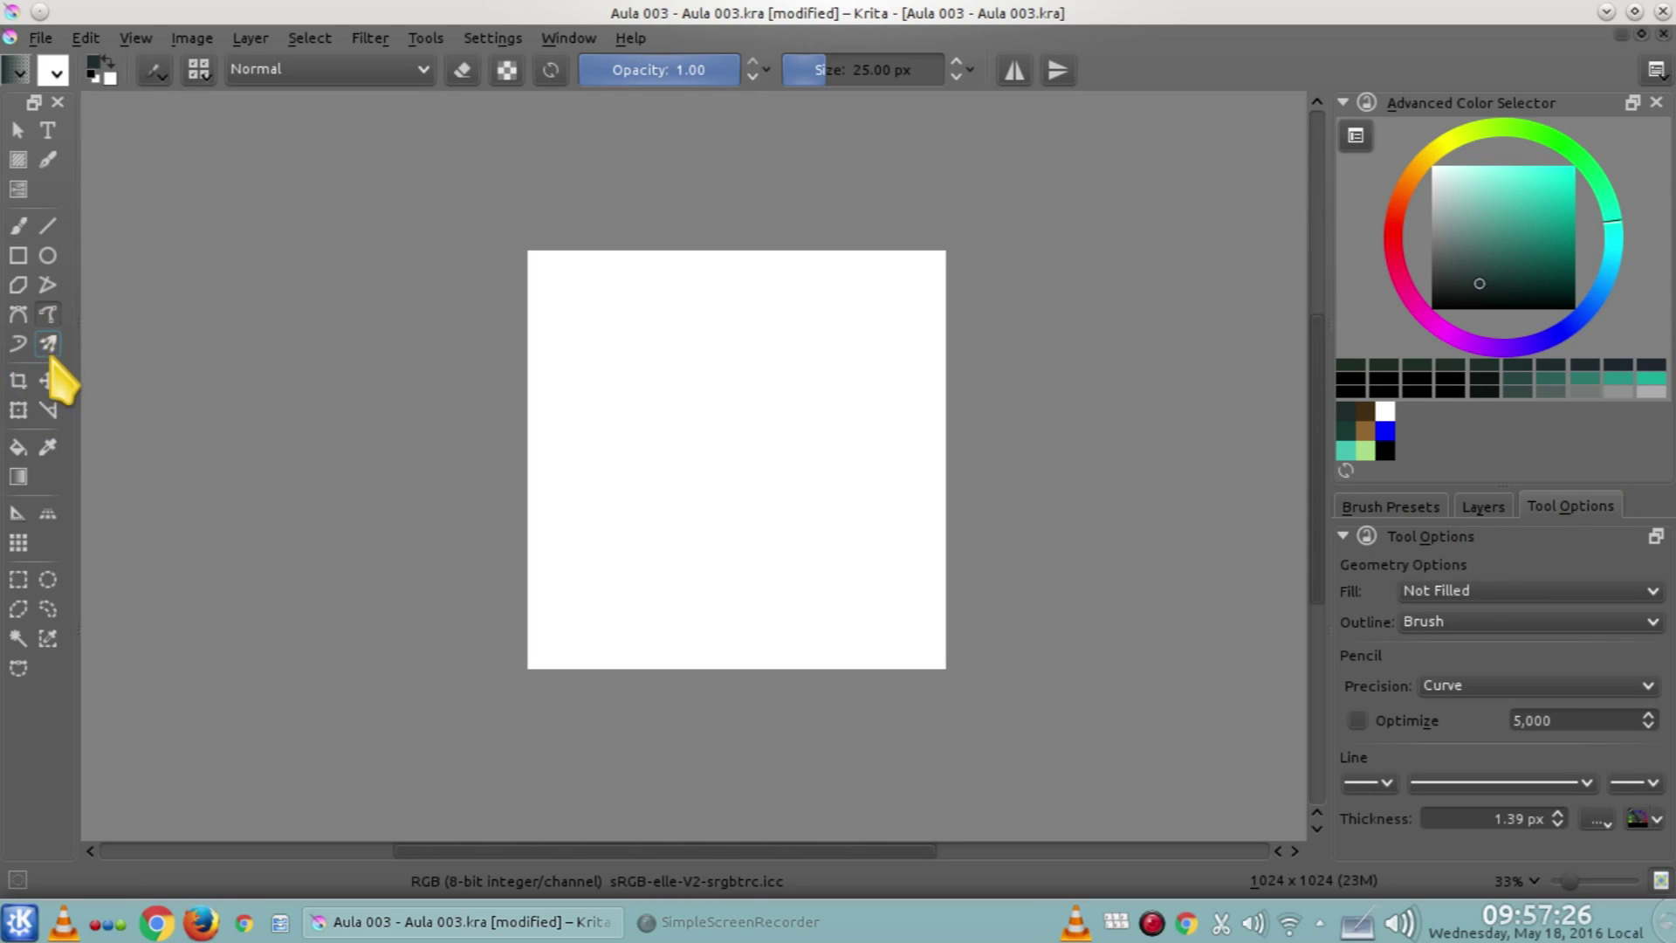
pyautogui.click(48, 380)
pyautogui.click(48, 409)
pyautogui.click(18, 343)
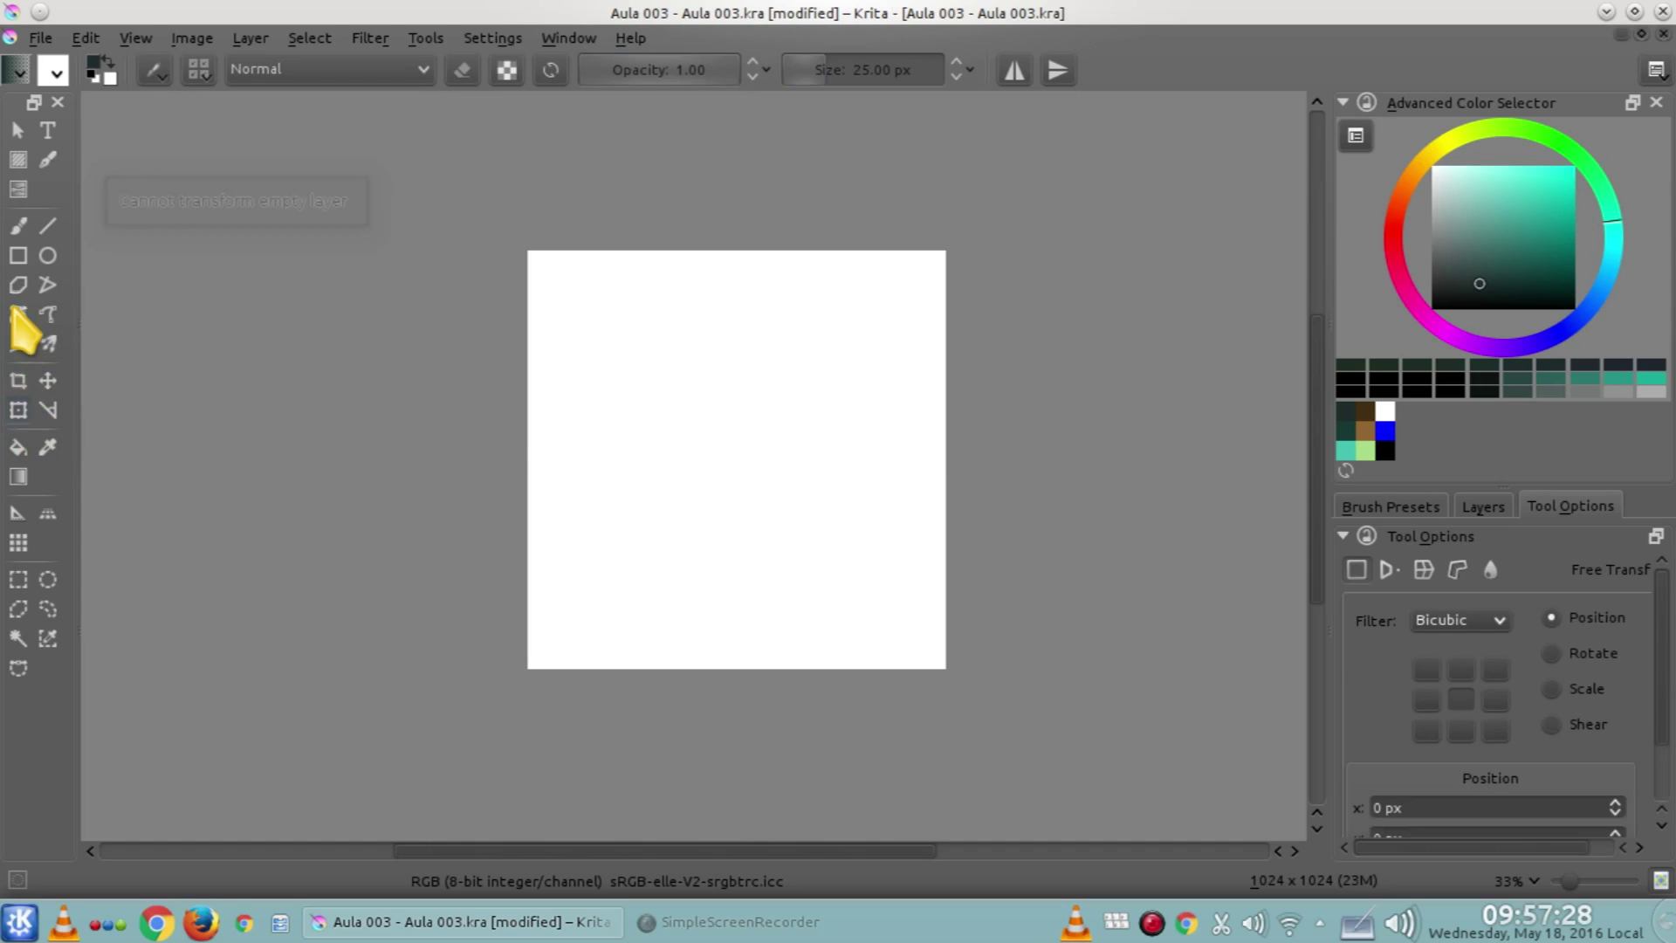
pyautogui.click(17, 255)
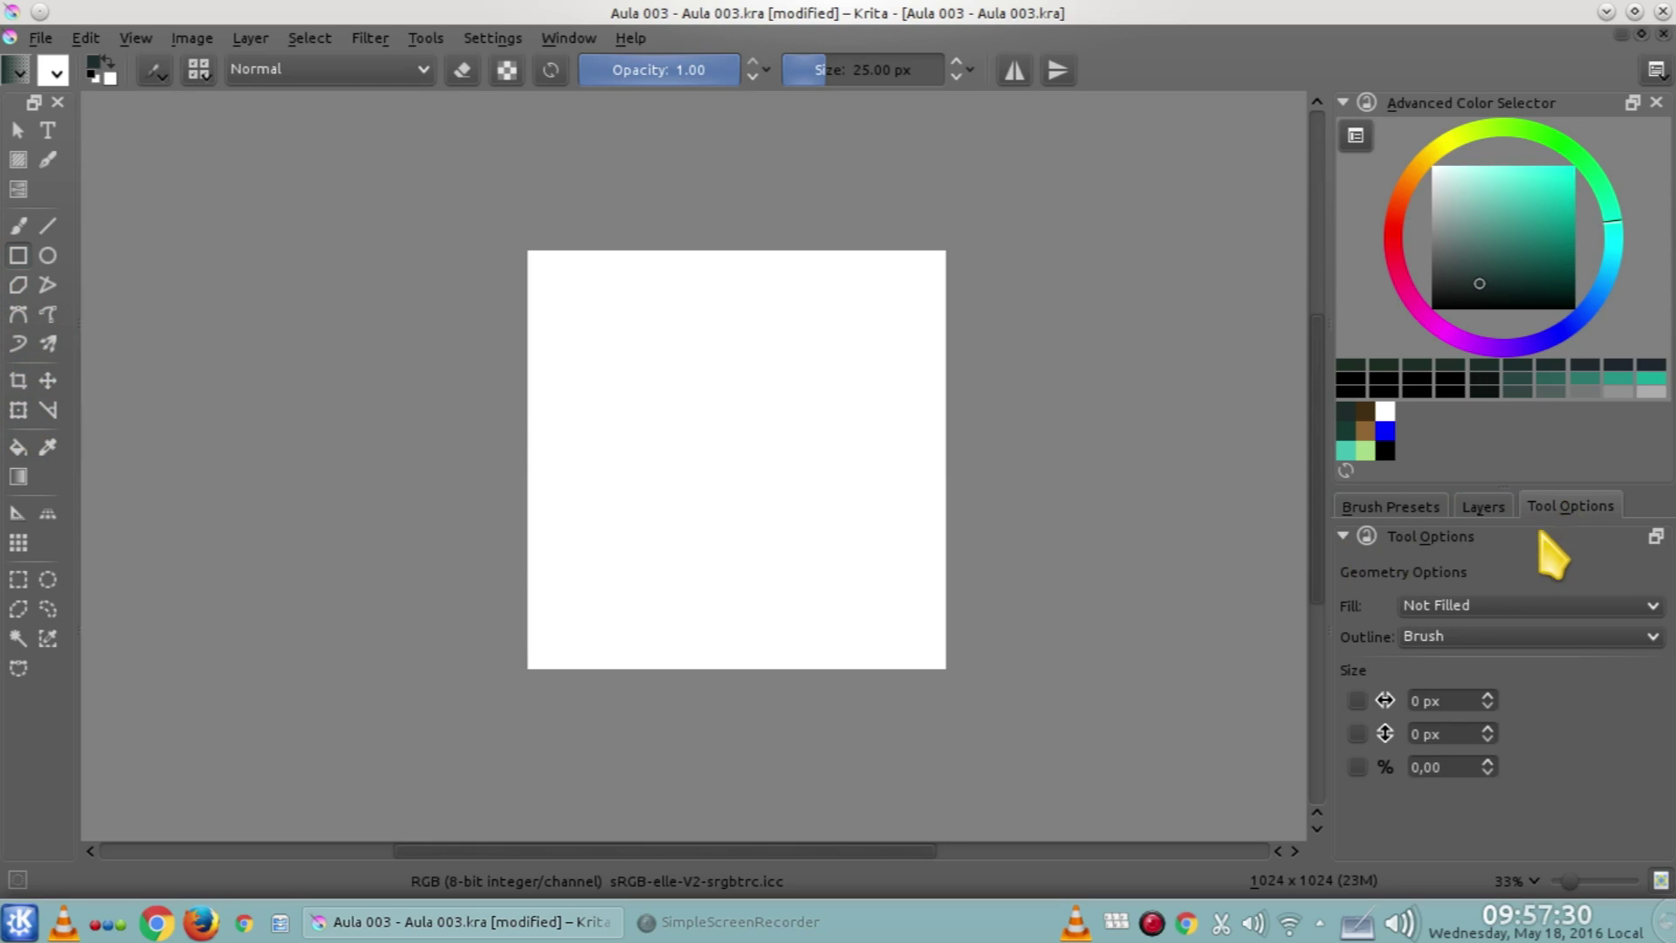
# Show the Favorite Presets brush grid and dismiss the toolbar settings menu
pyautogui.click(1376, 509)
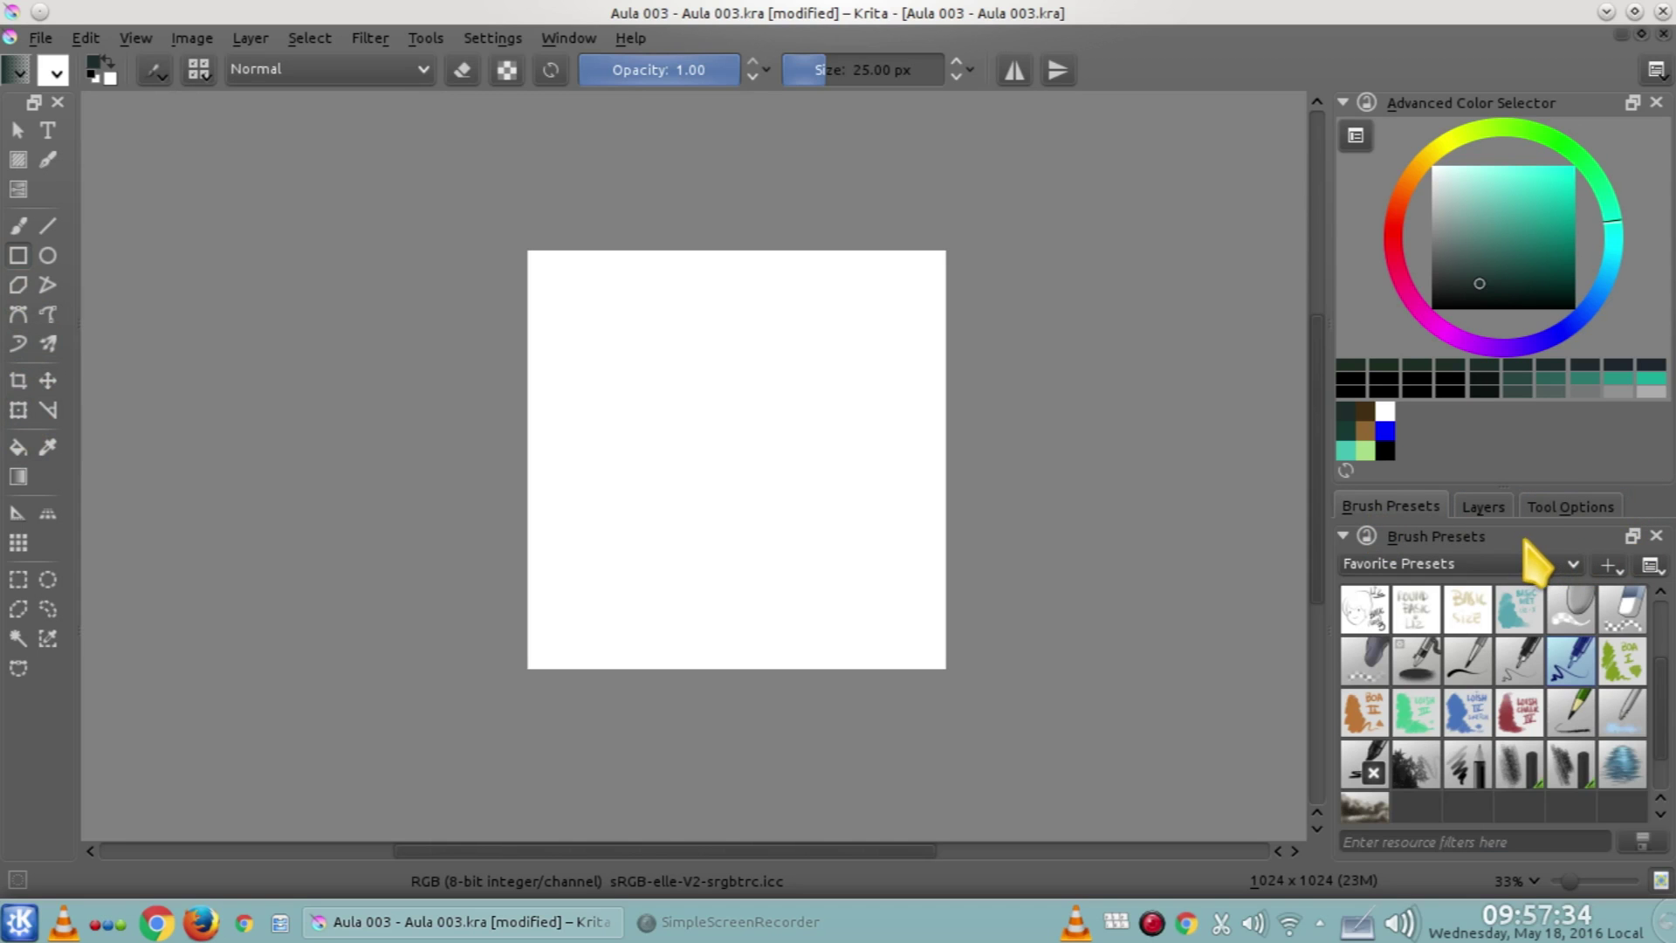
pyautogui.rightClick(1159, 79)
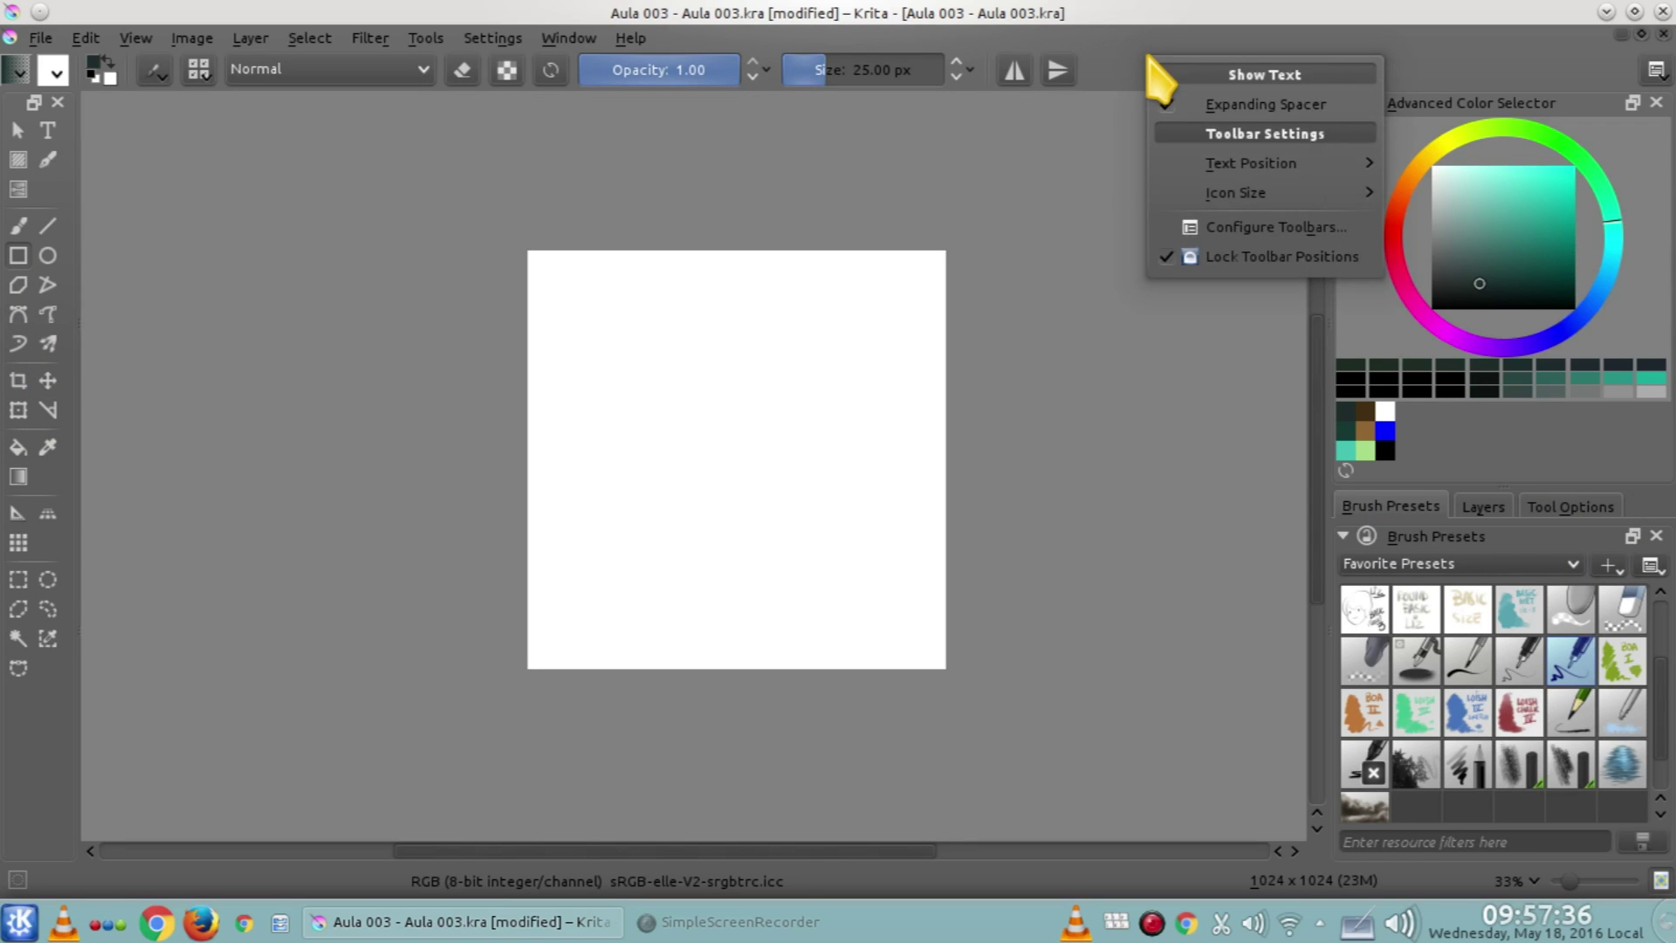
pyautogui.click(1125, 51)
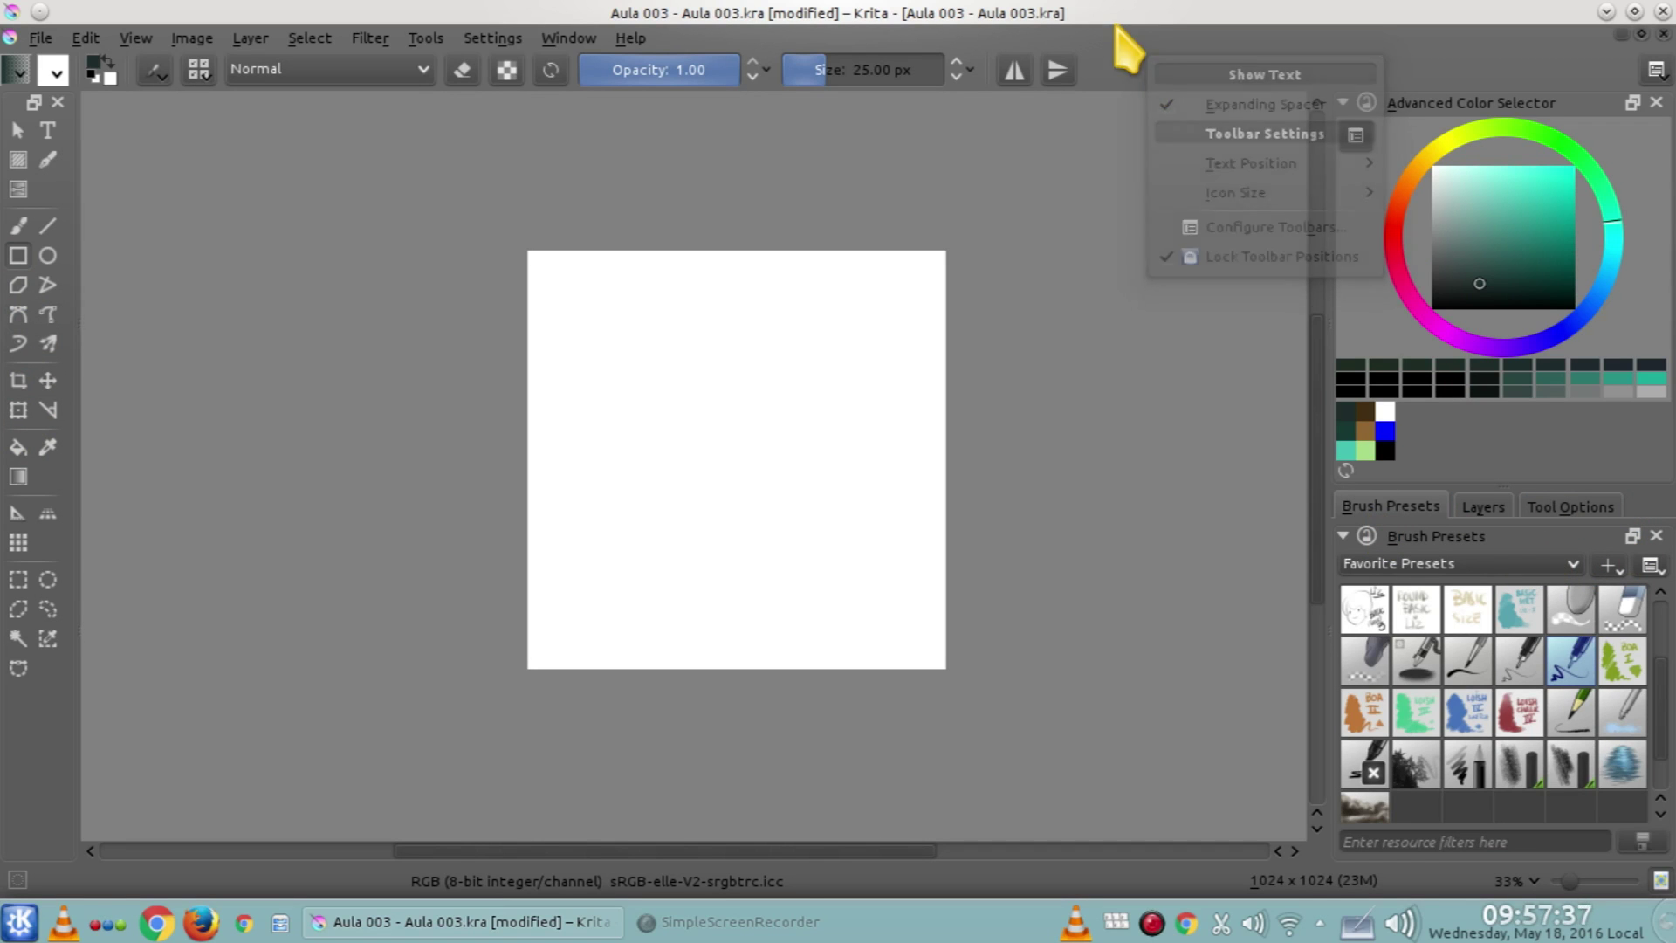
pyautogui.click(489, 39)
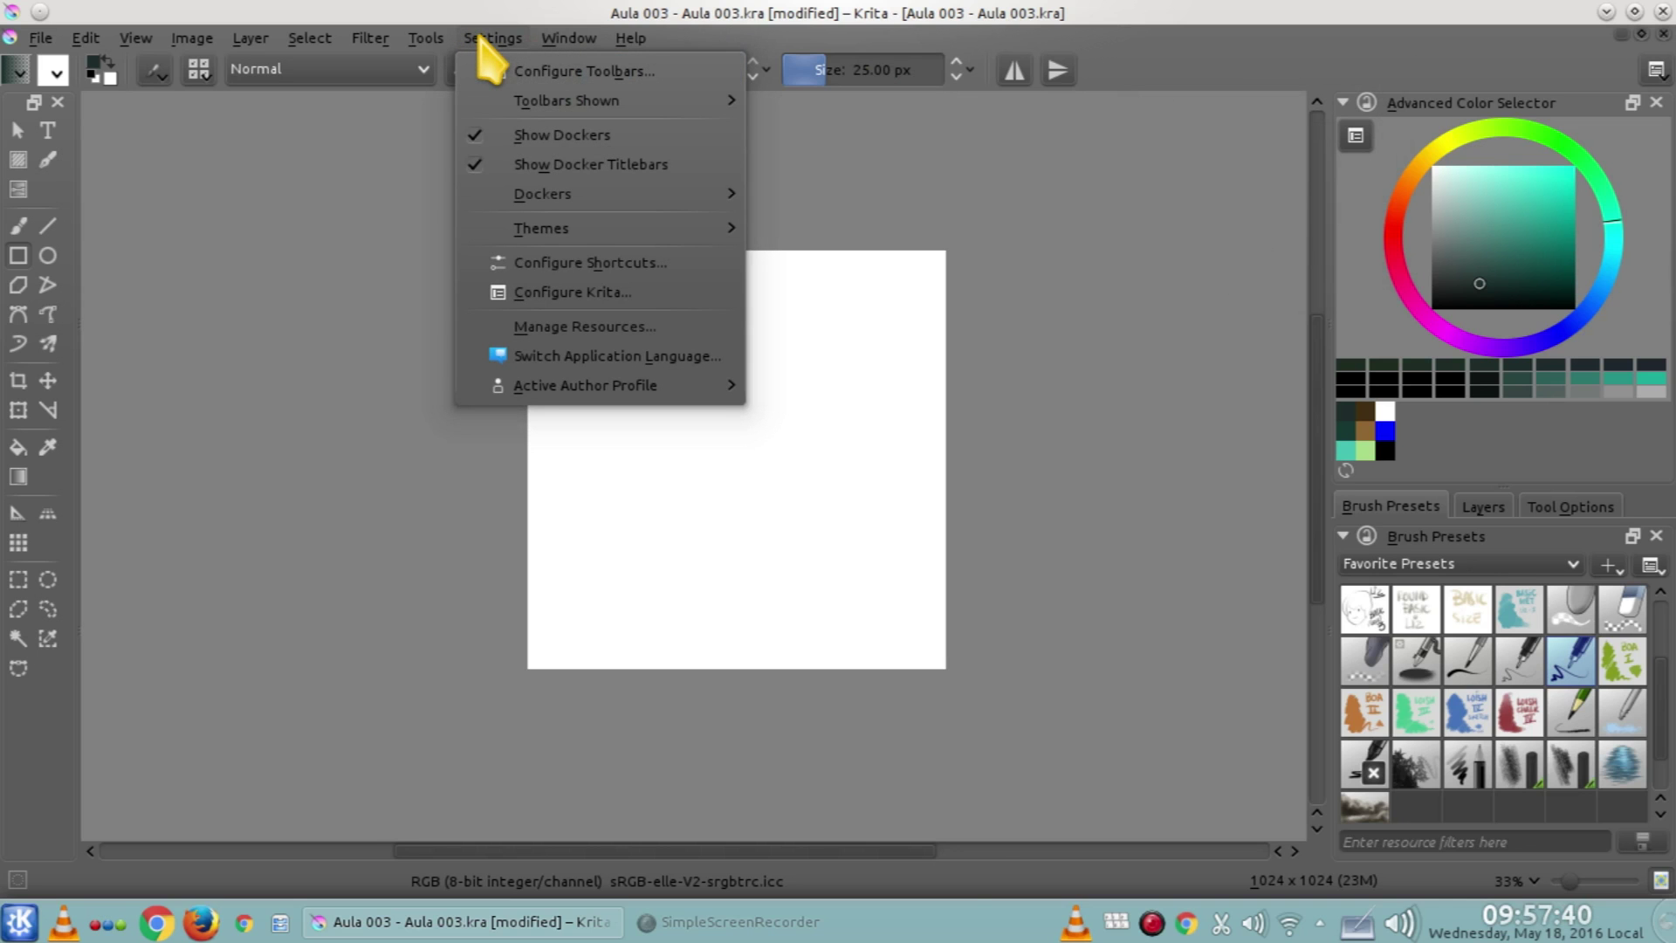
pyautogui.moveTo(570, 197)
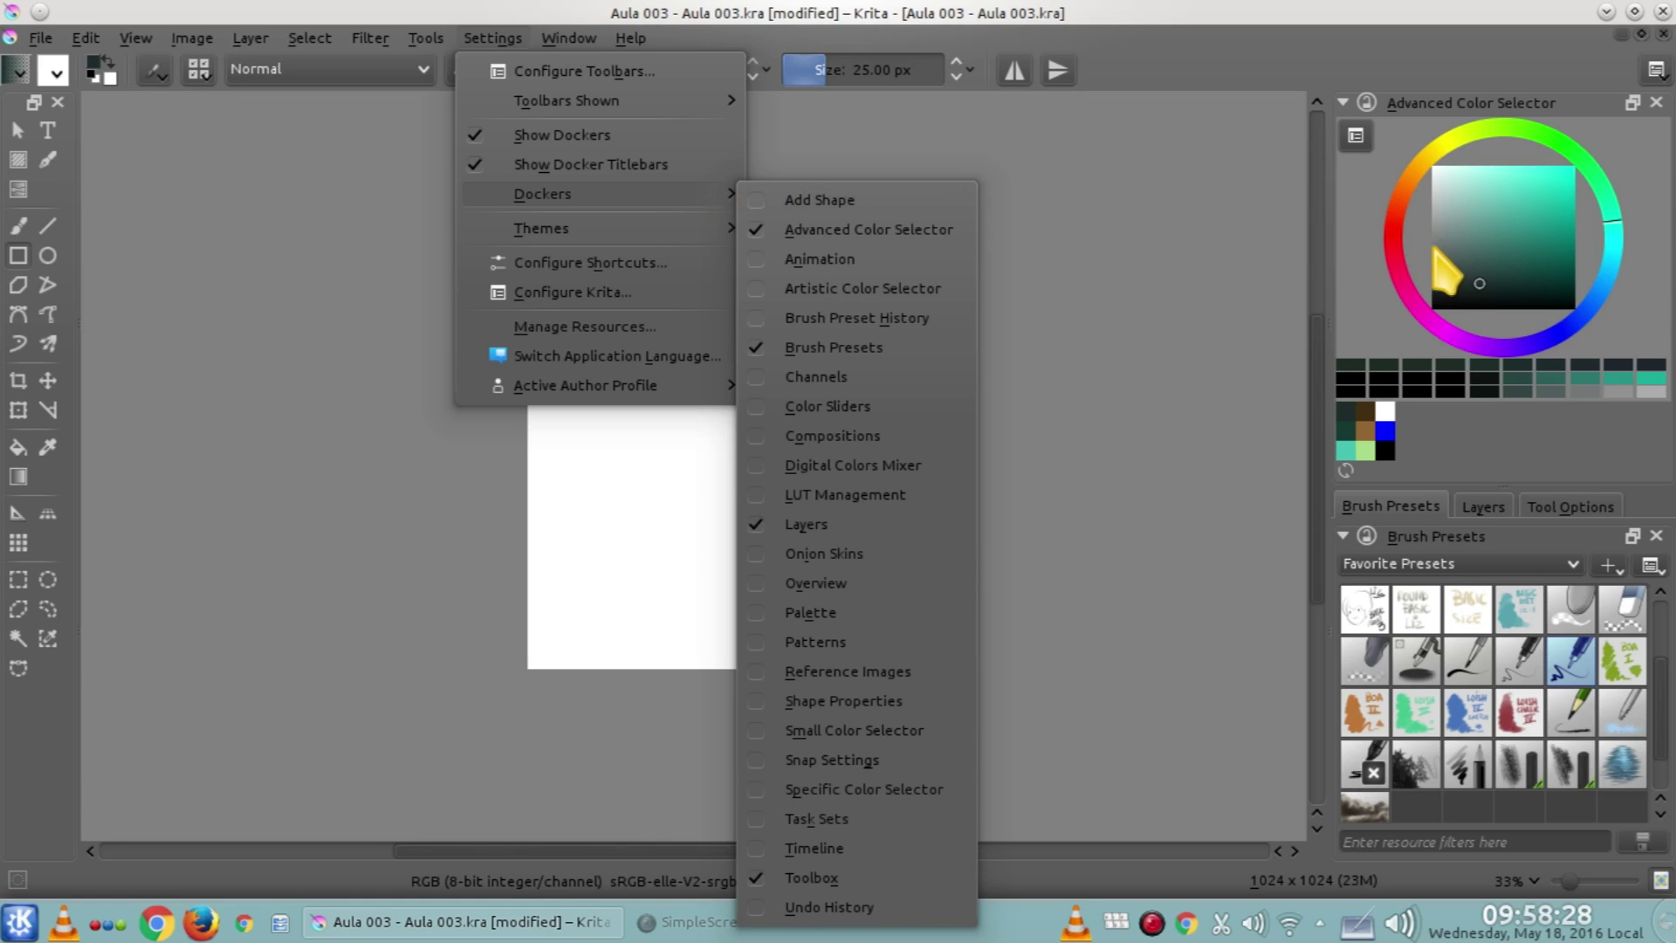
pyautogui.click(1085, 256)
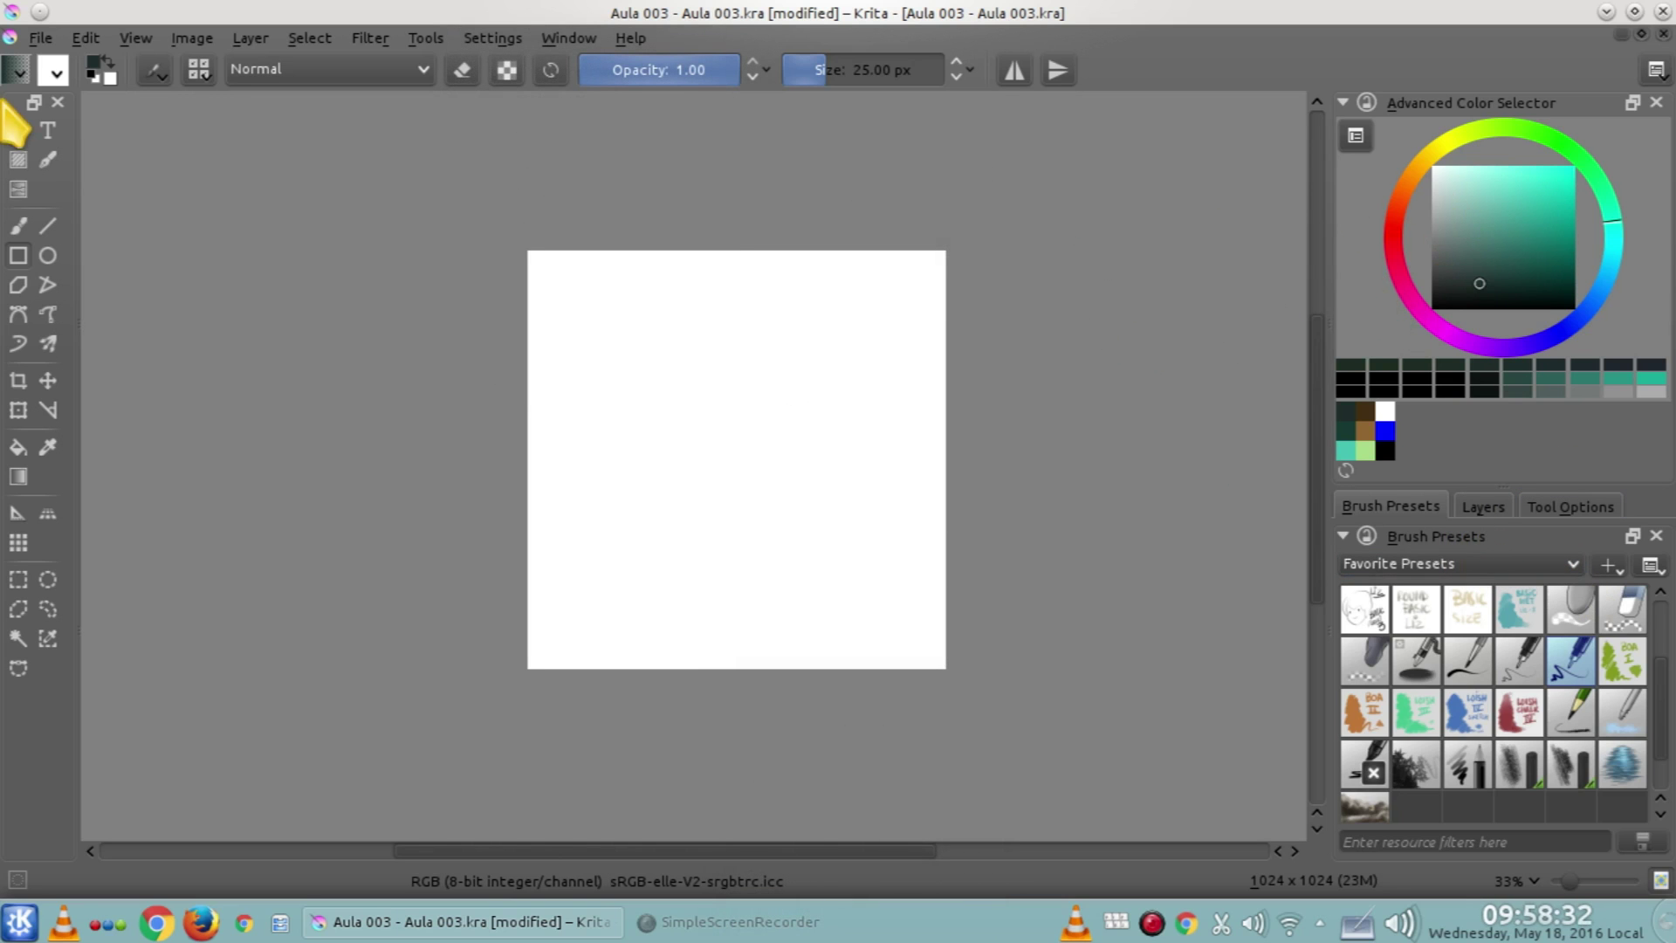
# Float the Brush Presets docker, re-dock it above Layers, and bring Tool Options to the front
pyautogui.moveTo(1484, 542)
pyautogui.mouseDown()
pyautogui.moveTo(1404, 564)
pyautogui.moveTo(864, 430)
pyautogui.moveTo(1097, 422)
pyautogui.moveTo(1370, 524)
pyautogui.moveTo(1476, 543)
pyautogui.moveTo(1512, 606)
pyautogui.mouseUp()
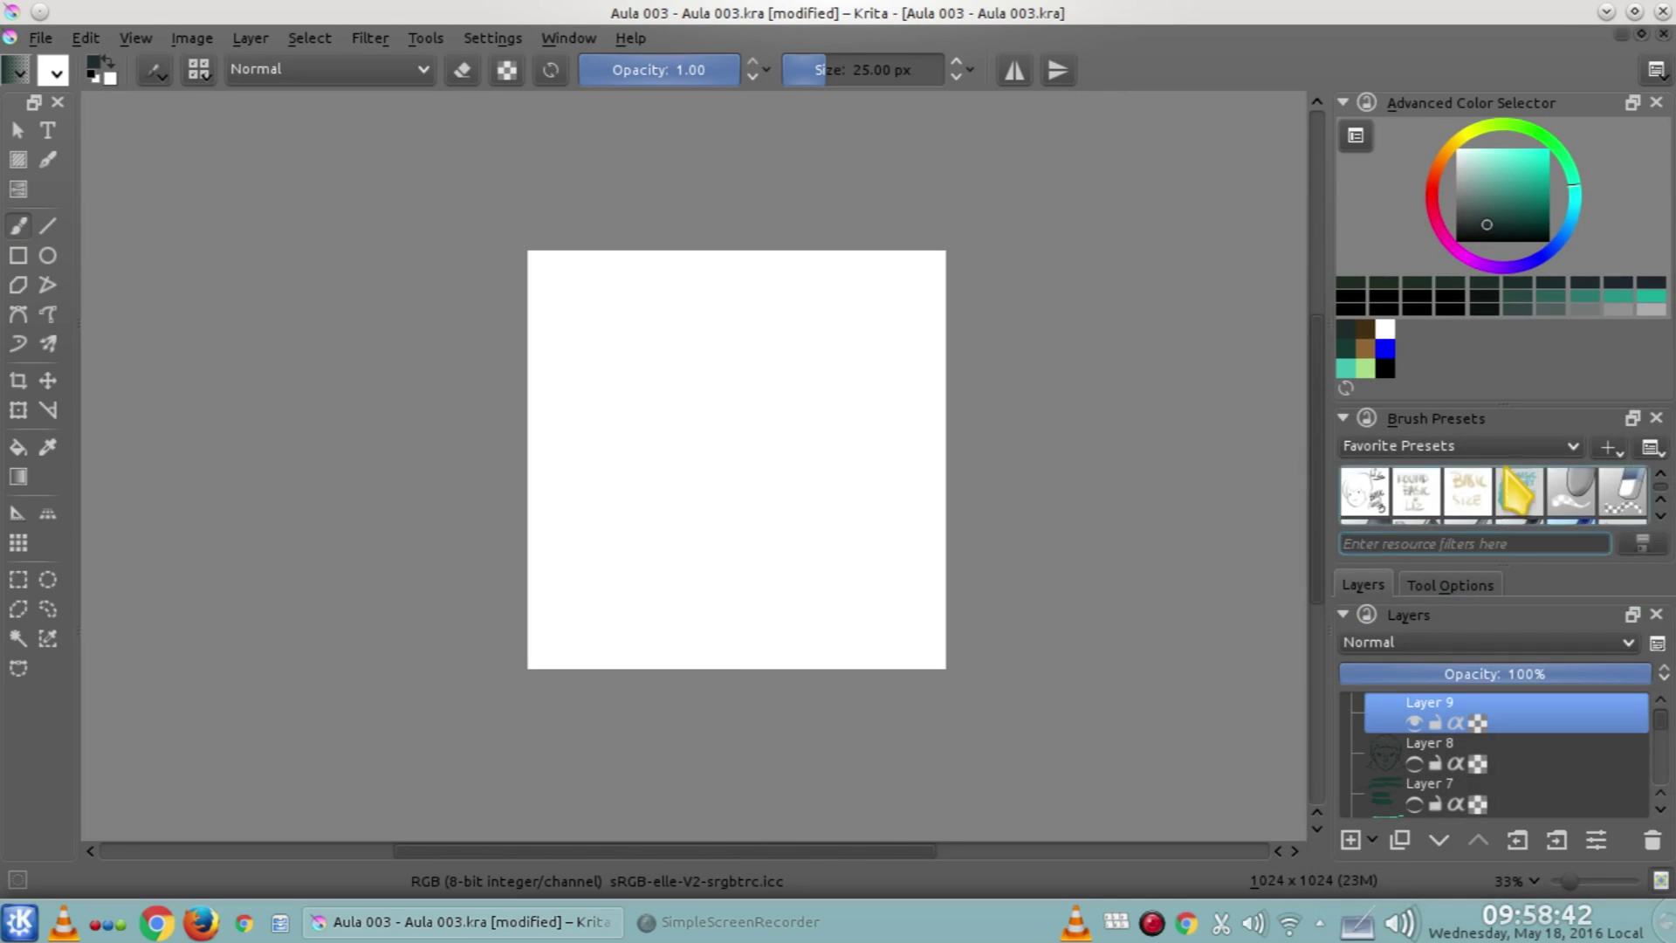
pyautogui.moveTo(1414, 419)
pyautogui.mouseDown()
pyautogui.moveTo(1418, 490)
pyautogui.moveTo(1501, 617)
pyautogui.moveTo(1504, 508)
pyautogui.mouseUp()
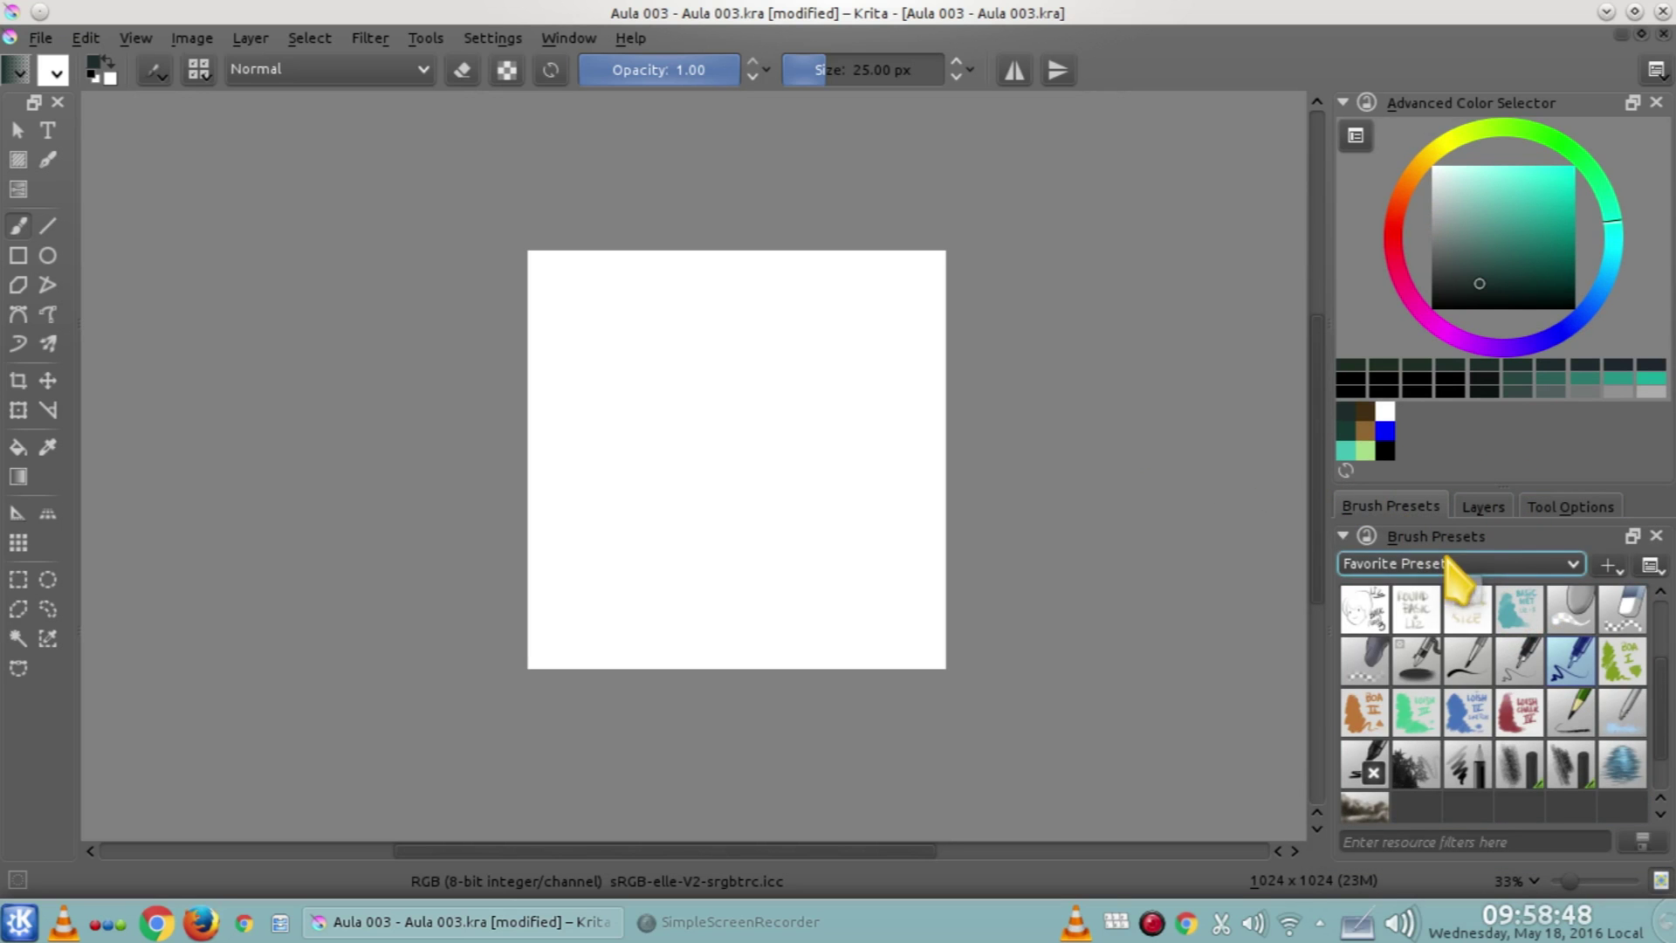
pyautogui.click(1536, 514)
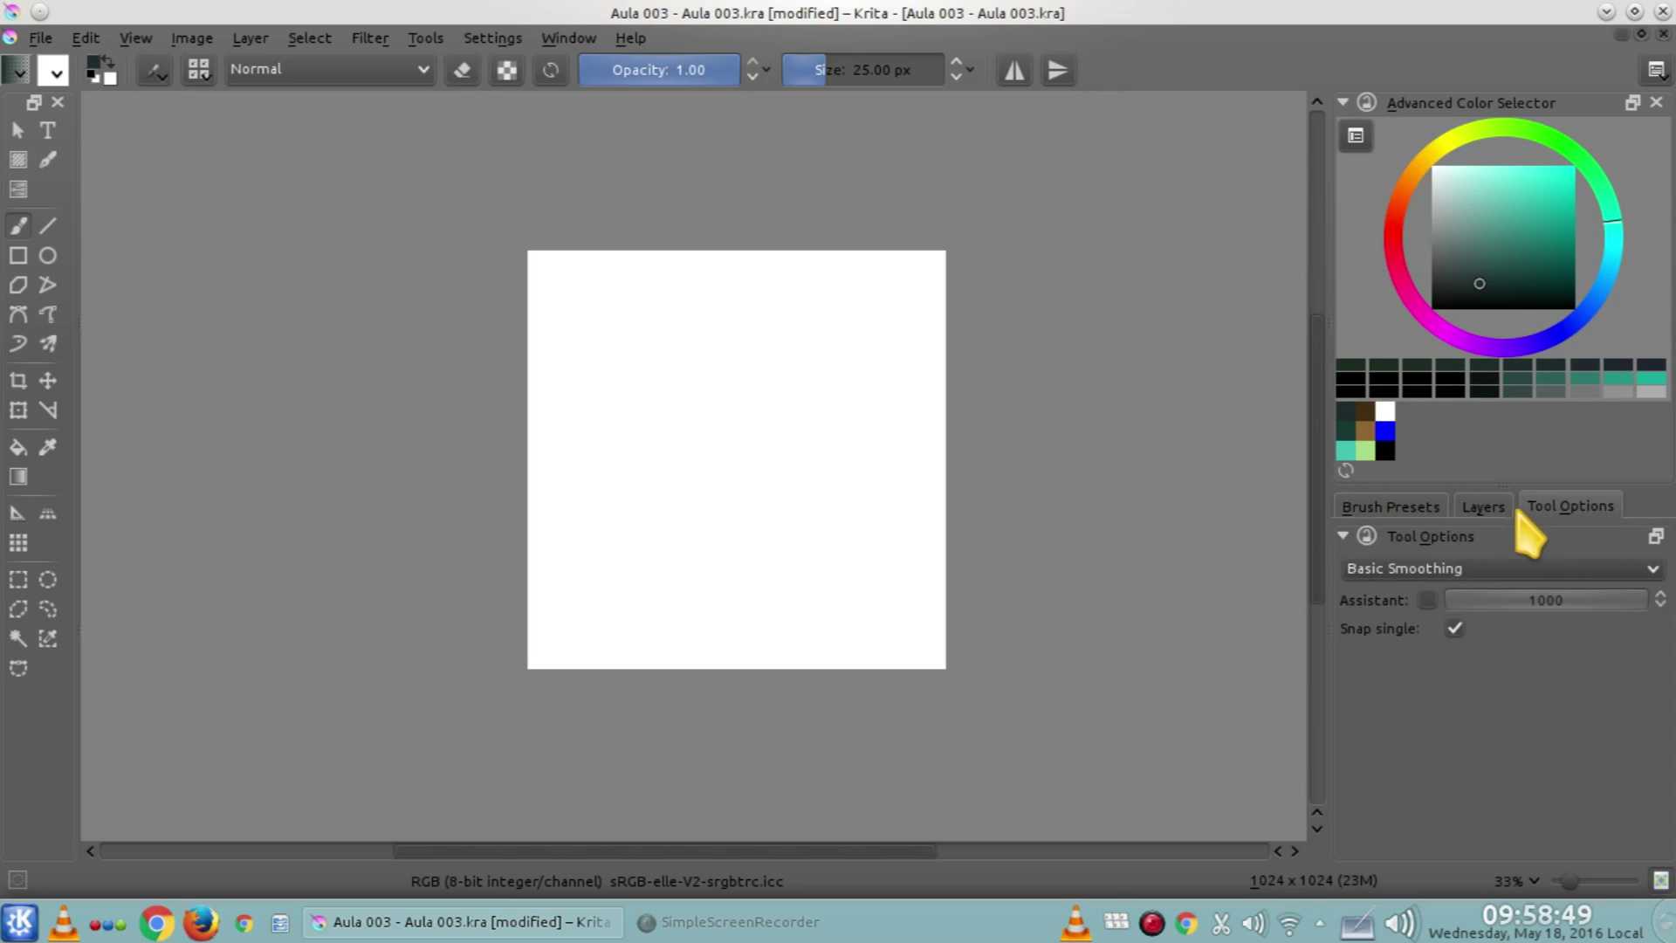
# Tick Palette in the Settings > Dockers list
pyautogui.click(522, 39)
pyautogui.moveTo(531, 199)
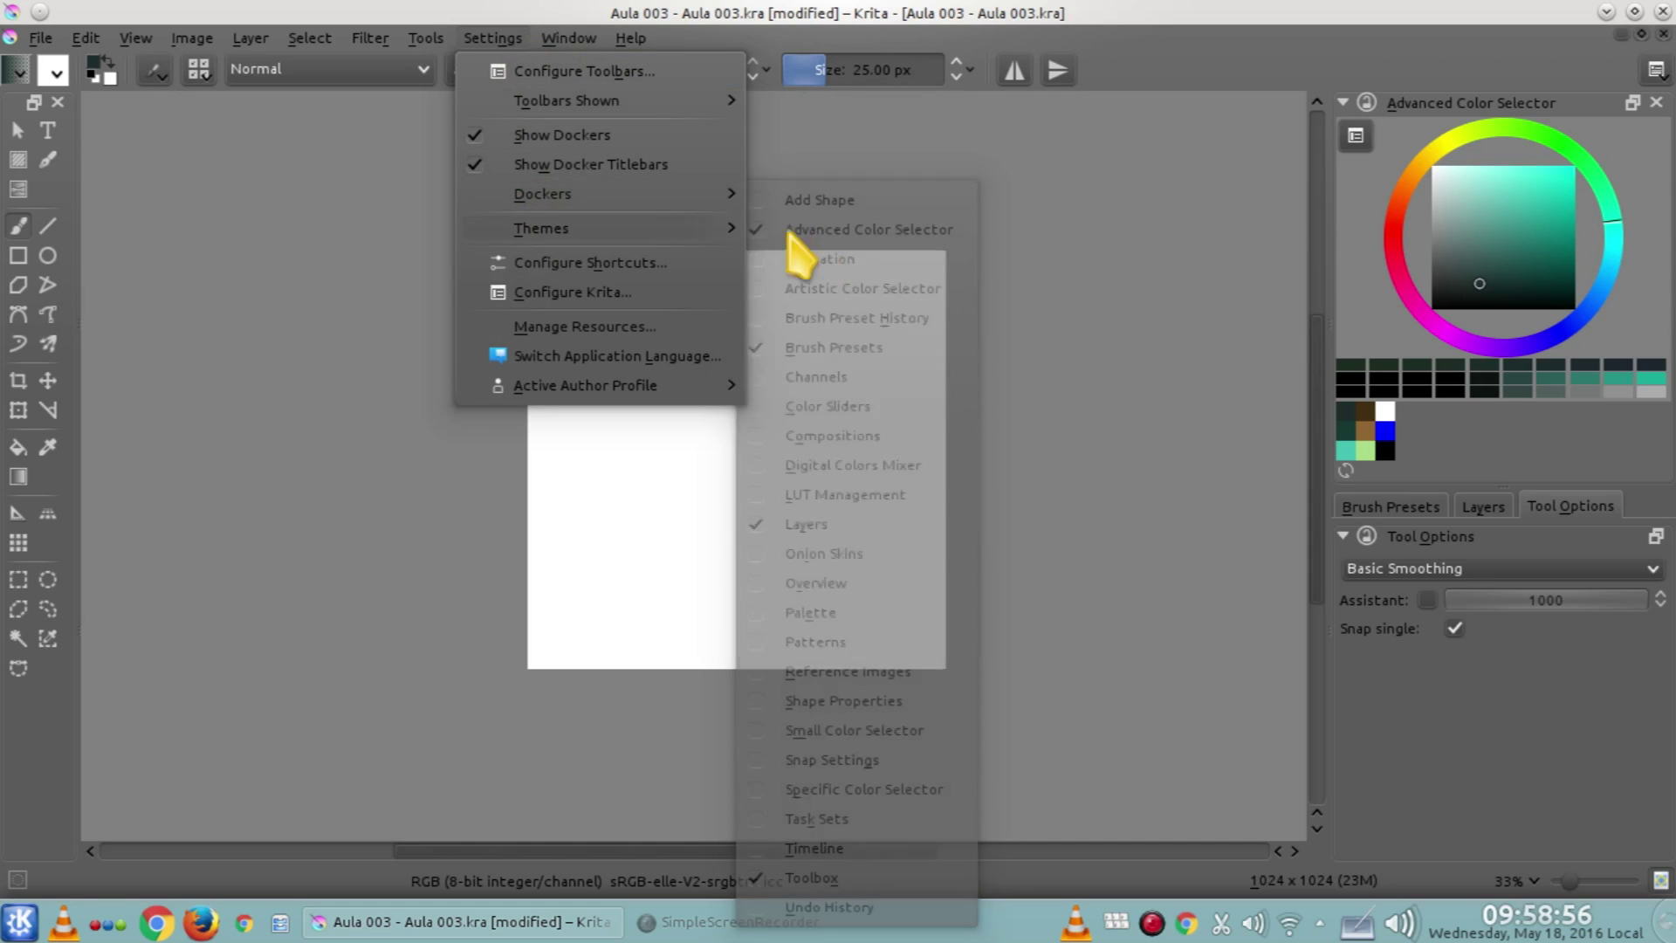
pyautogui.moveTo(663, 201)
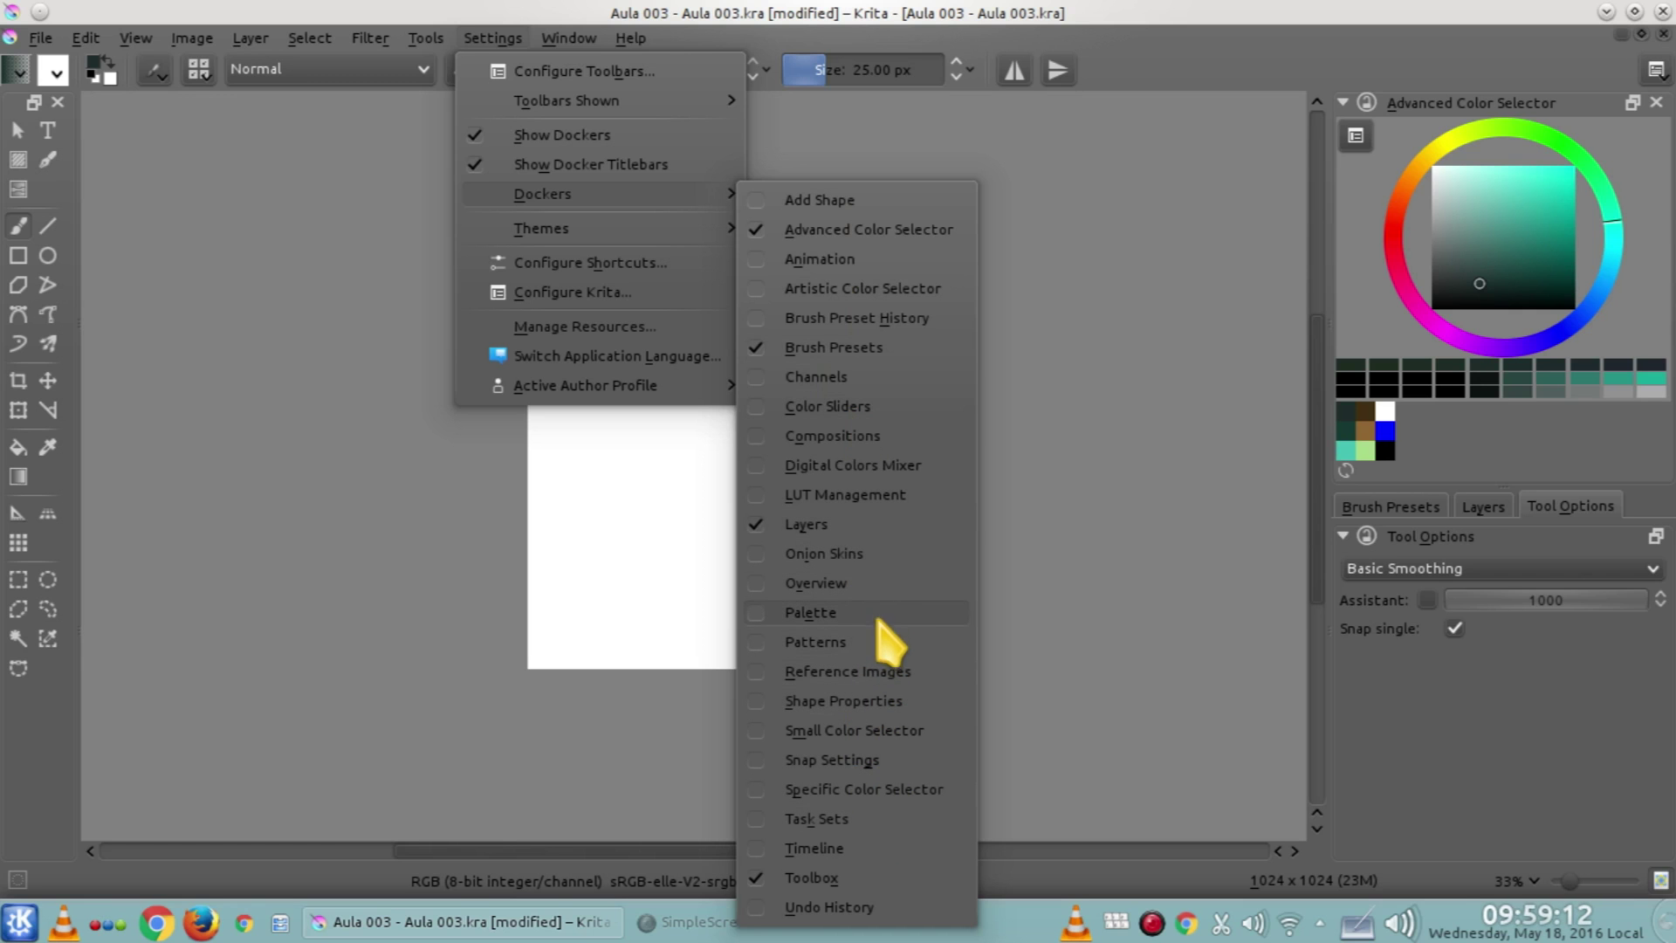
pyautogui.click(797, 613)
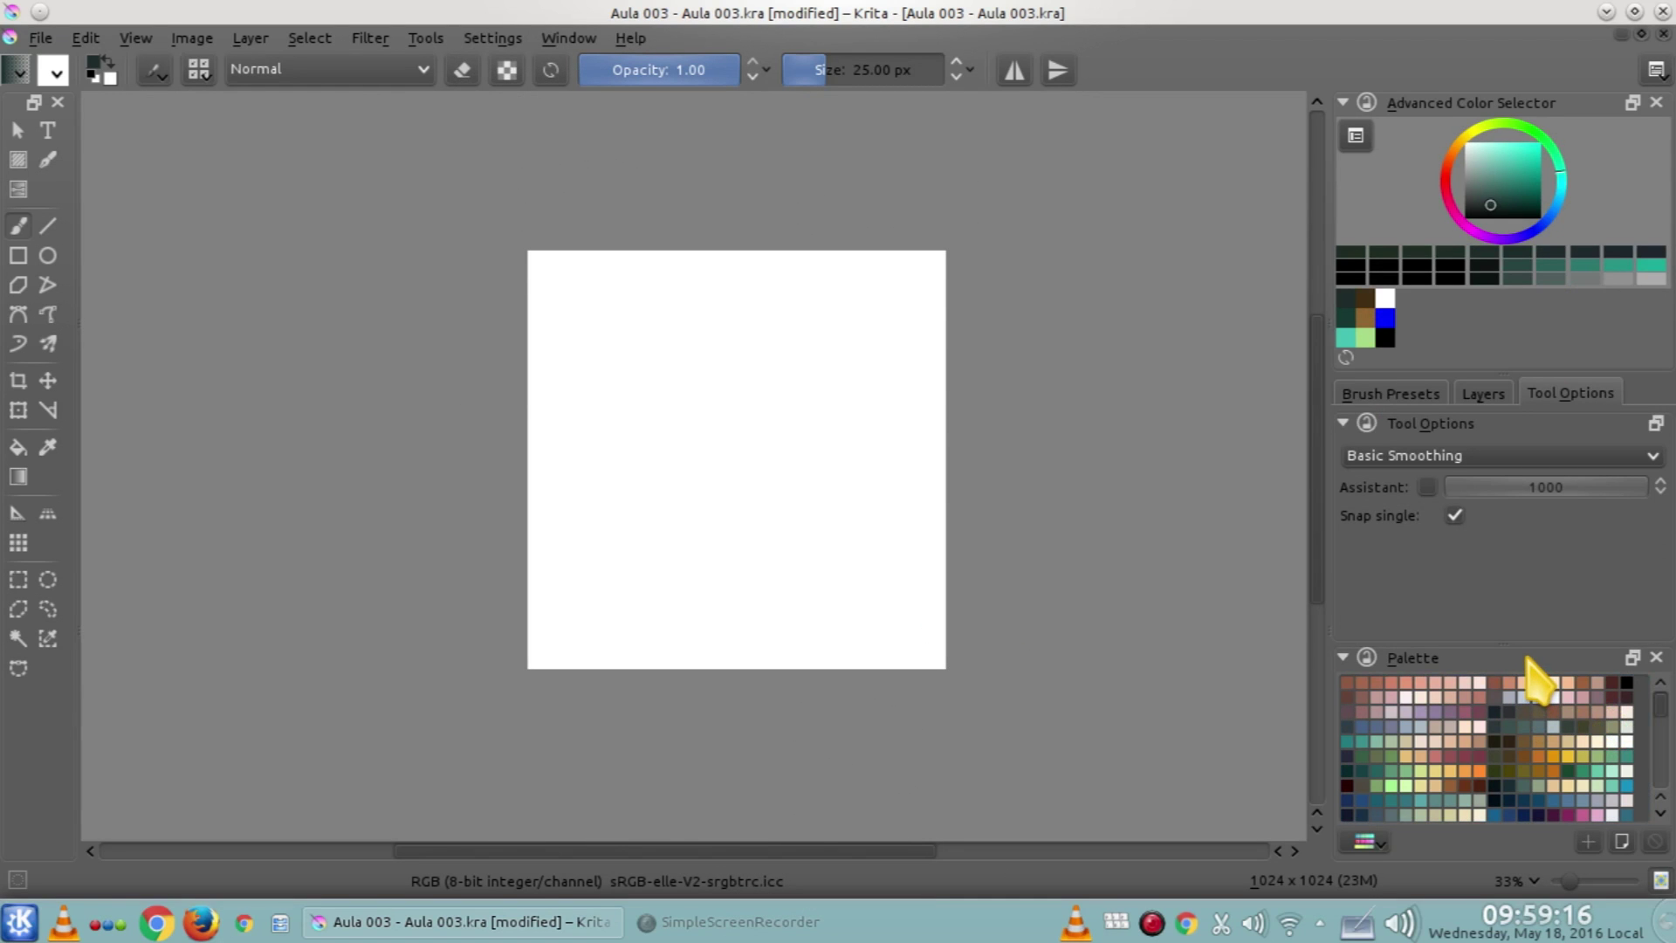
# Float the Palette docker over the canvas and enlarge its swatch grid
pyautogui.moveTo(1528, 661); pyautogui.dragTo(1054, 204)
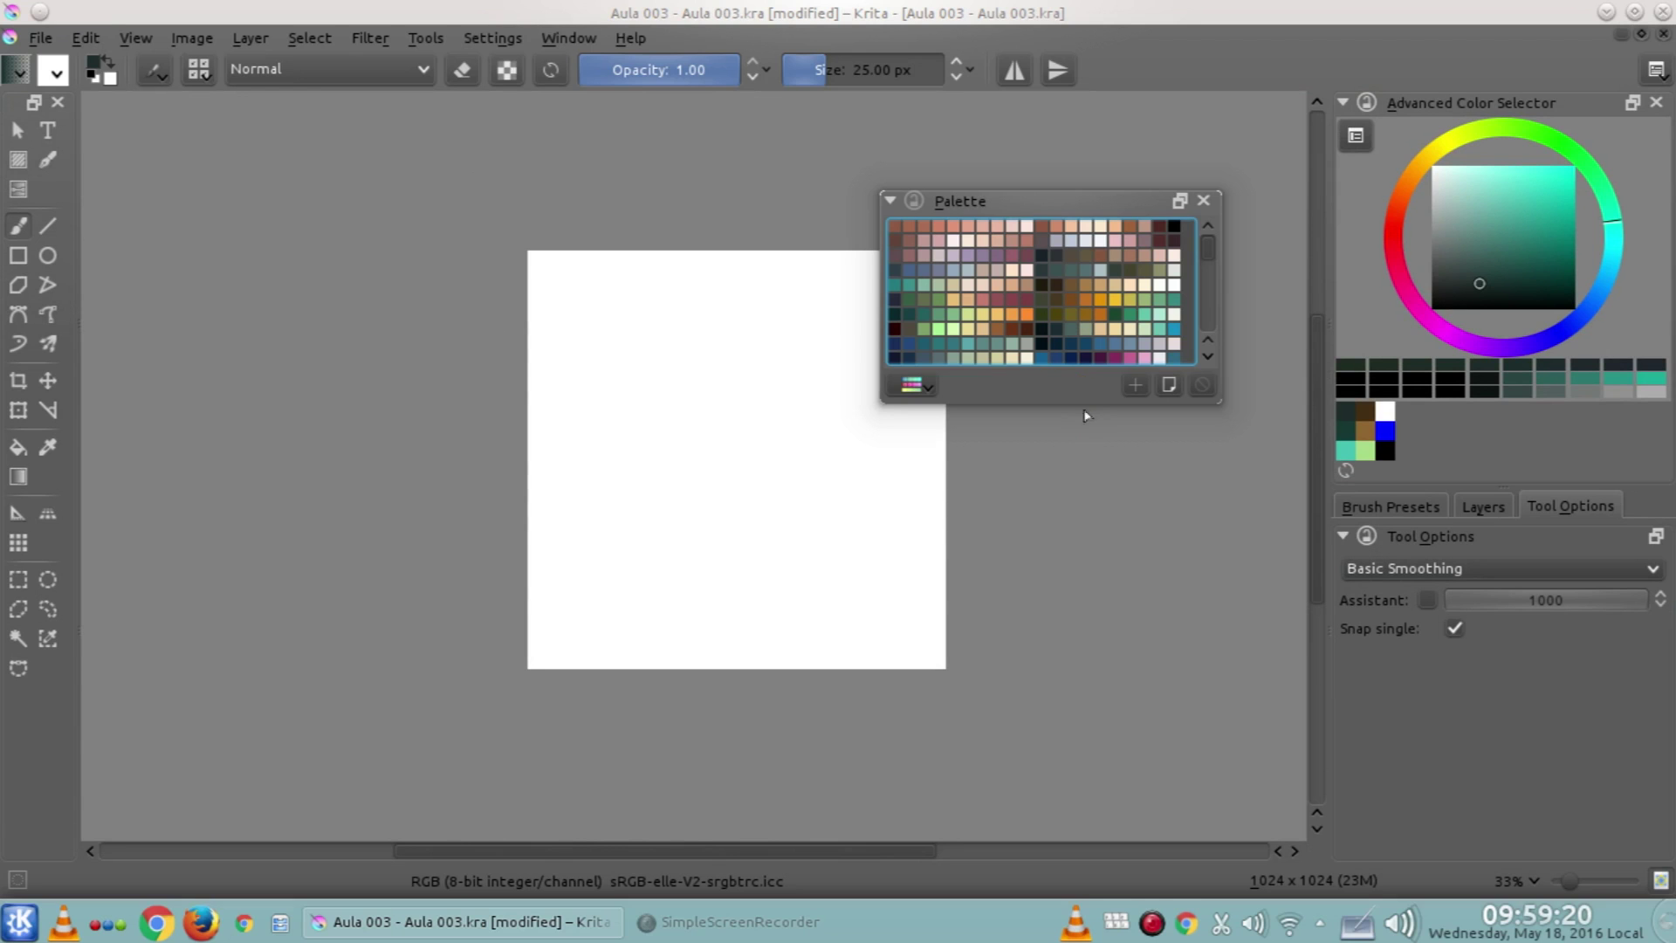
pyautogui.moveTo(1073, 405); pyautogui.dragTo(1083, 750)
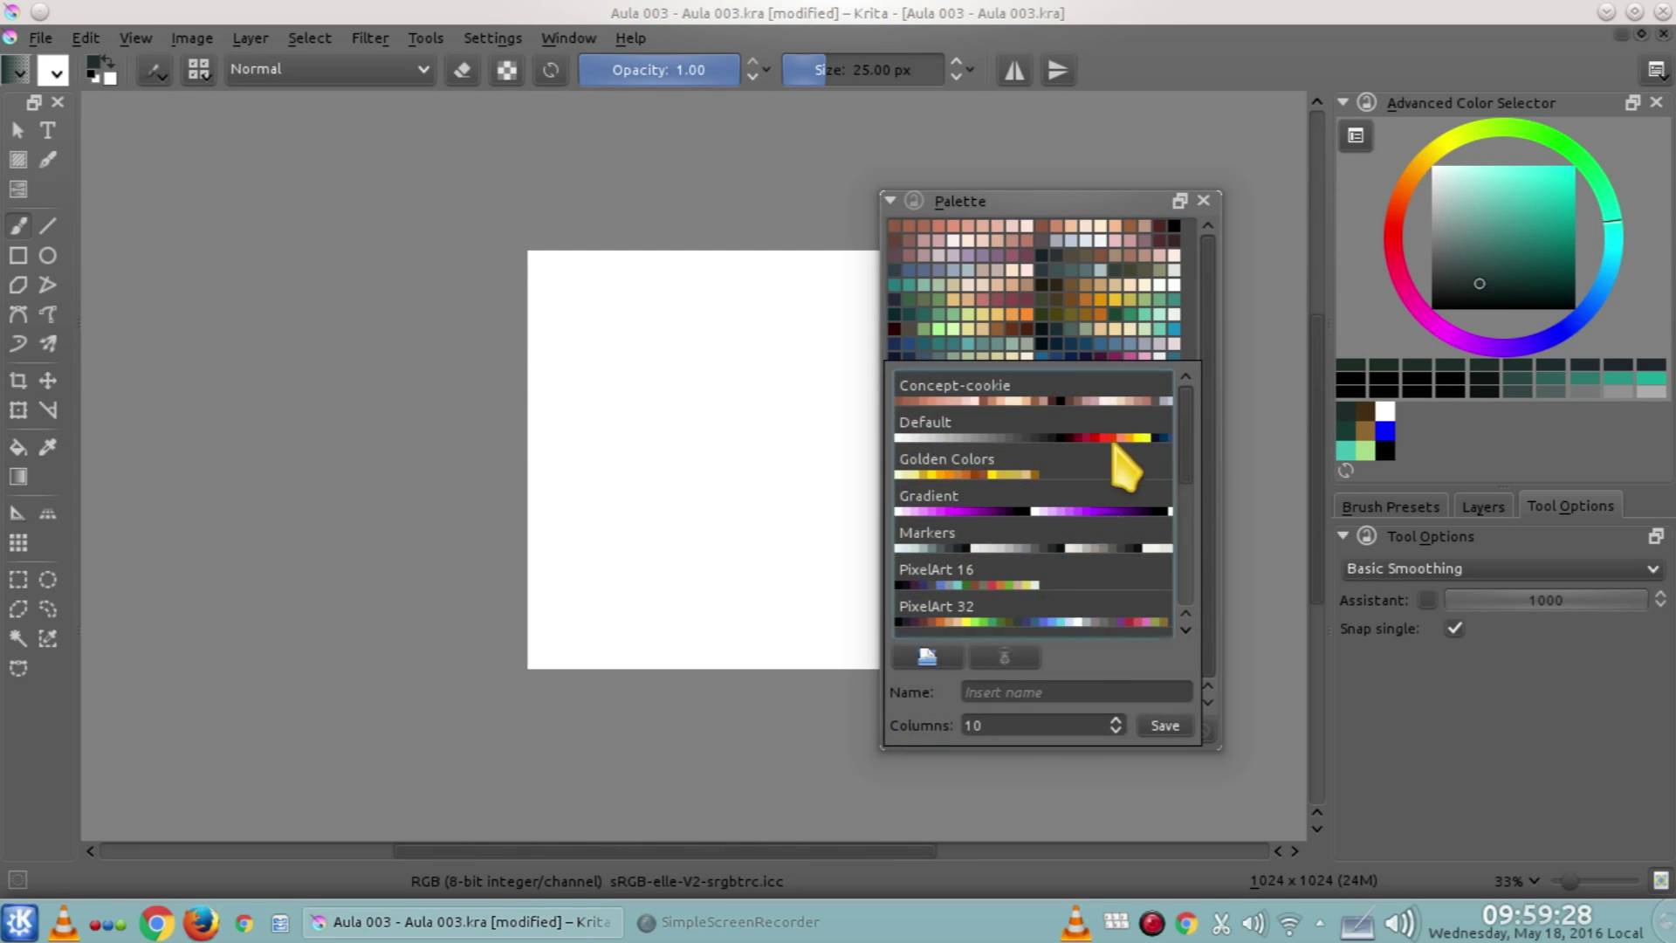
pyautogui.scroll(-3, 1117, 523)
pyautogui.scroll(3, 1123, 548)
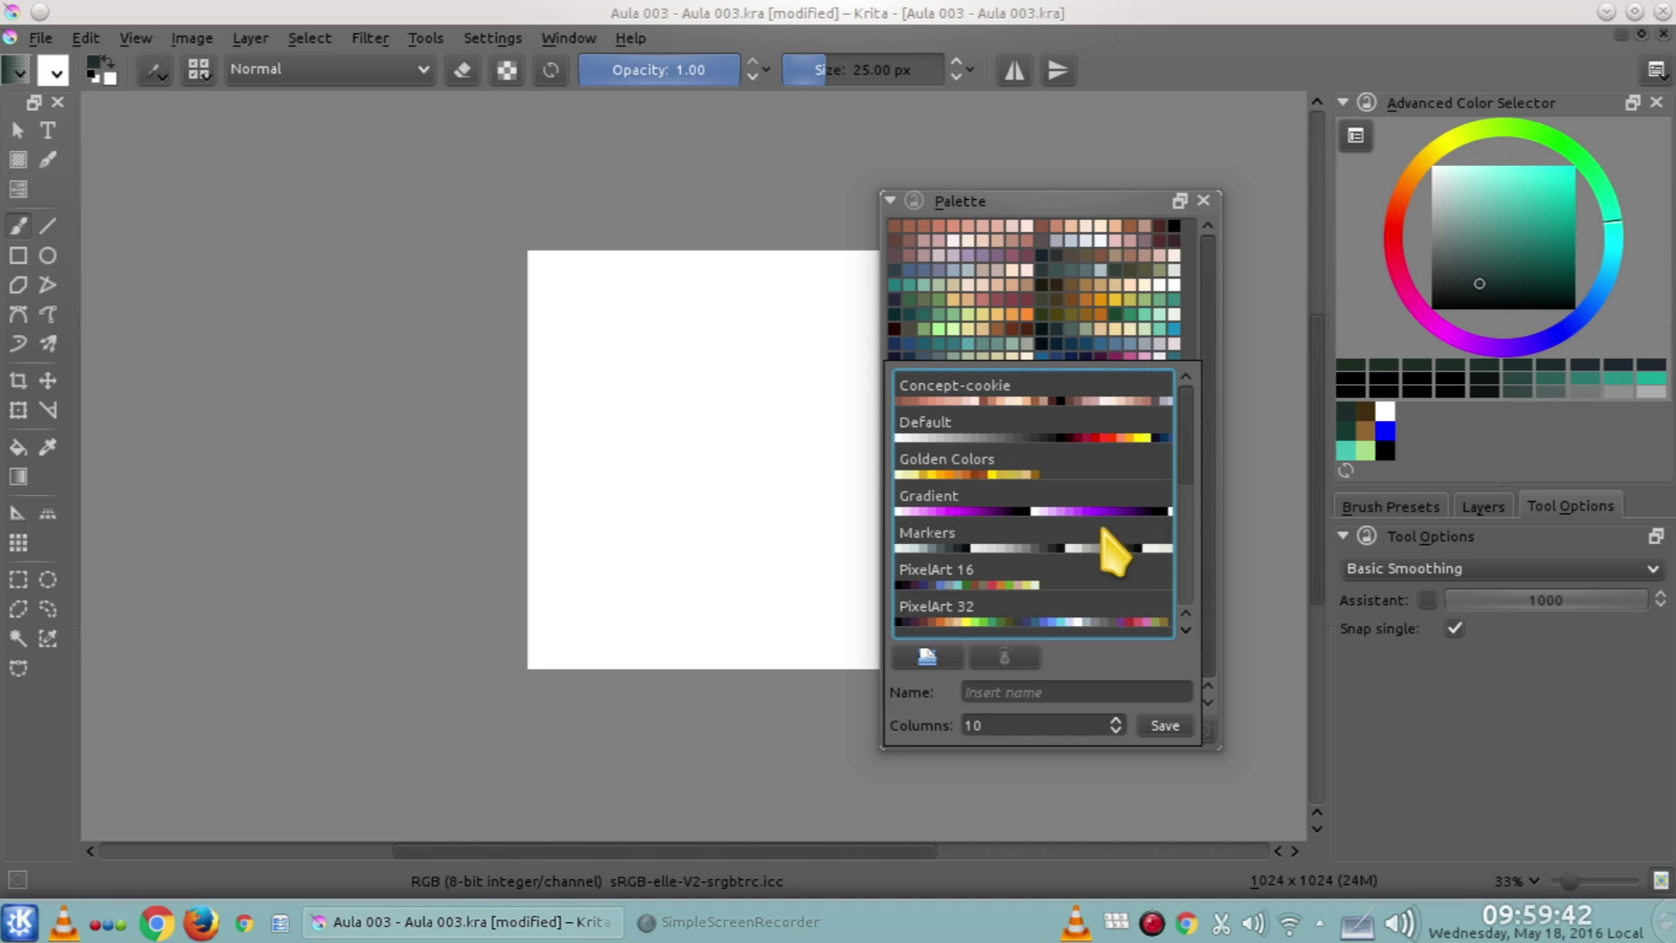
pyautogui.scroll(-2, 1183, 476)
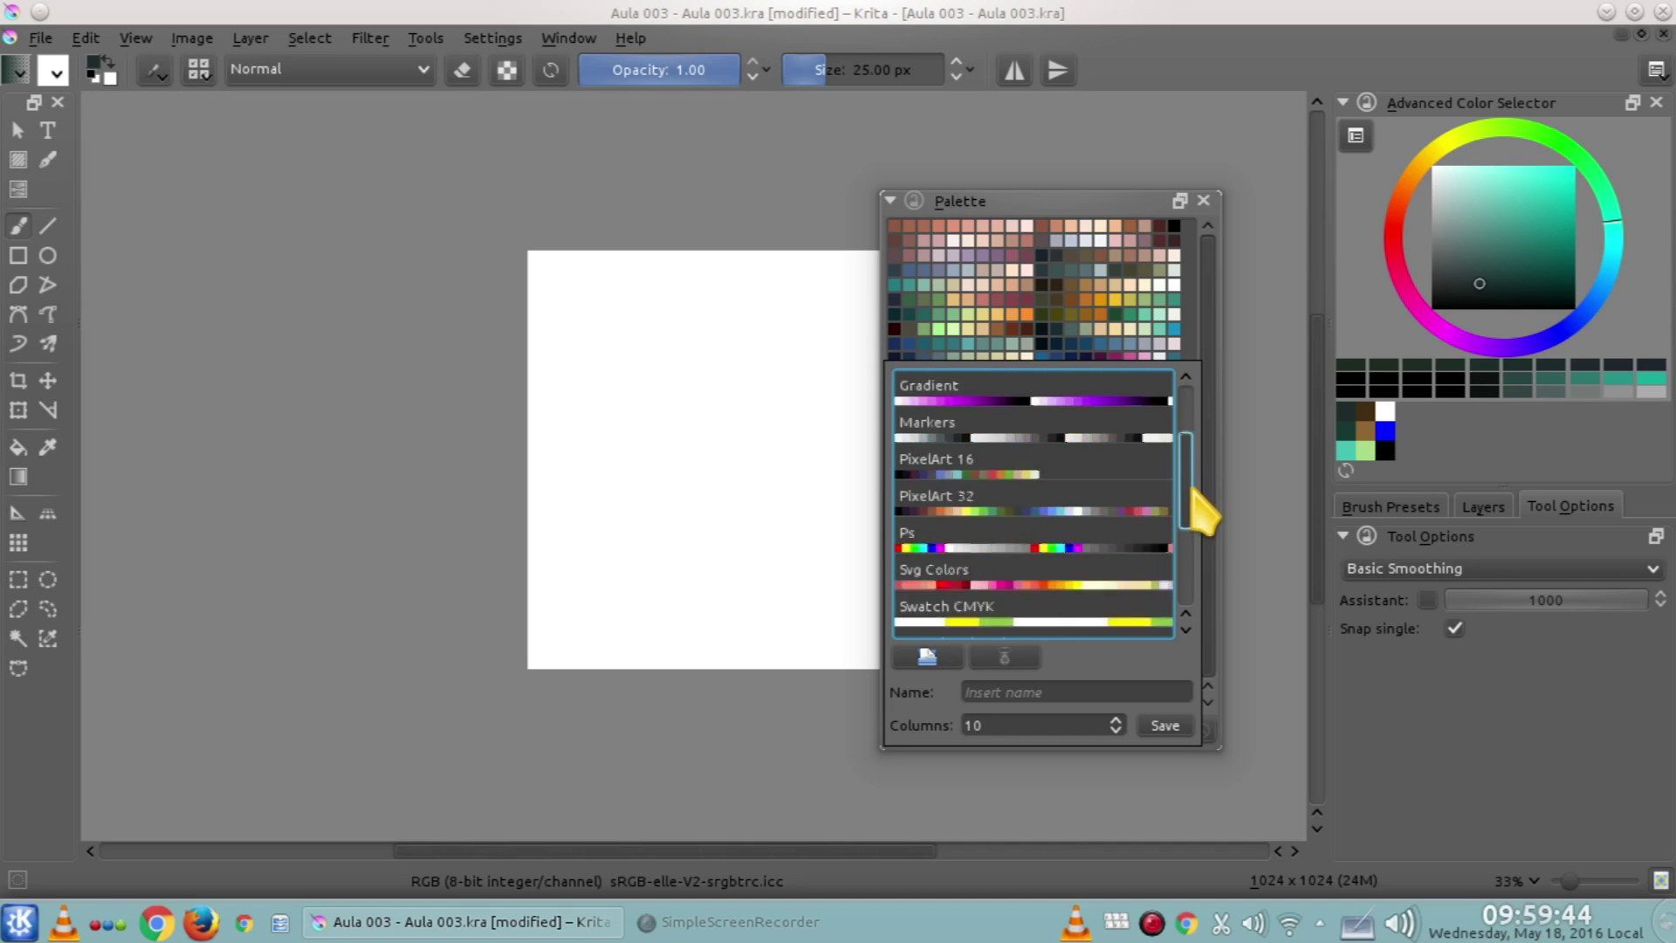
# Try the PixelArt 32 and PixelArt 16 palettes, then settle on Concept-cookie
pyautogui.moveTo(1188, 544); pyautogui.dragTo(1185, 478)
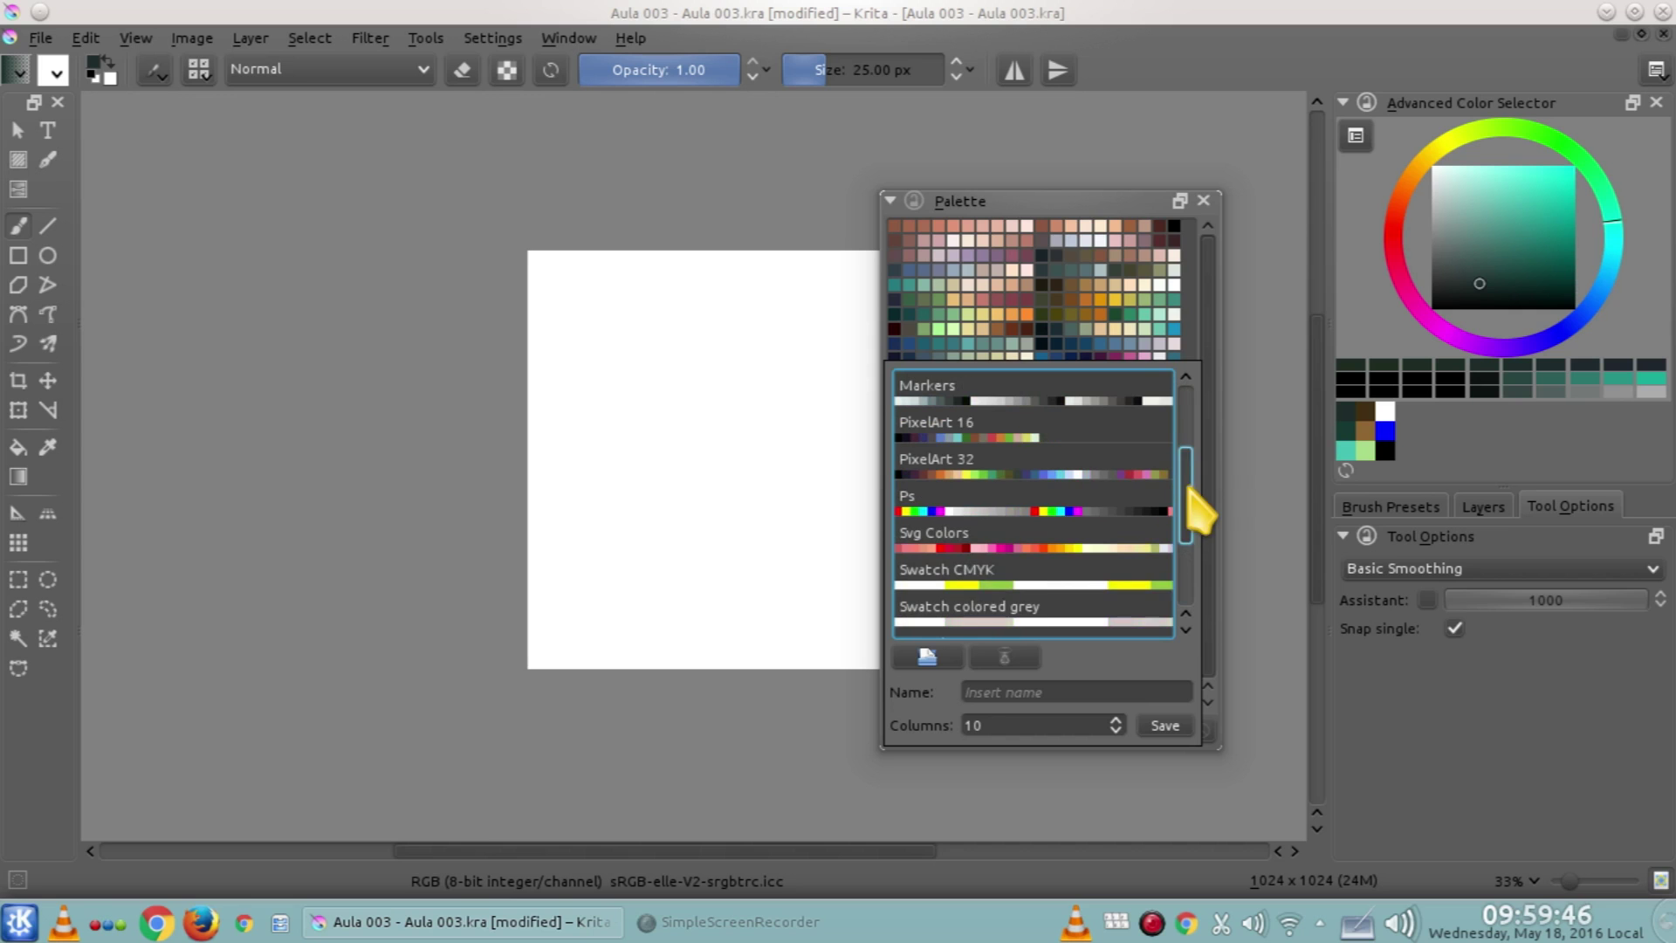
pyautogui.click(1083, 466)
pyautogui.click(1061, 430)
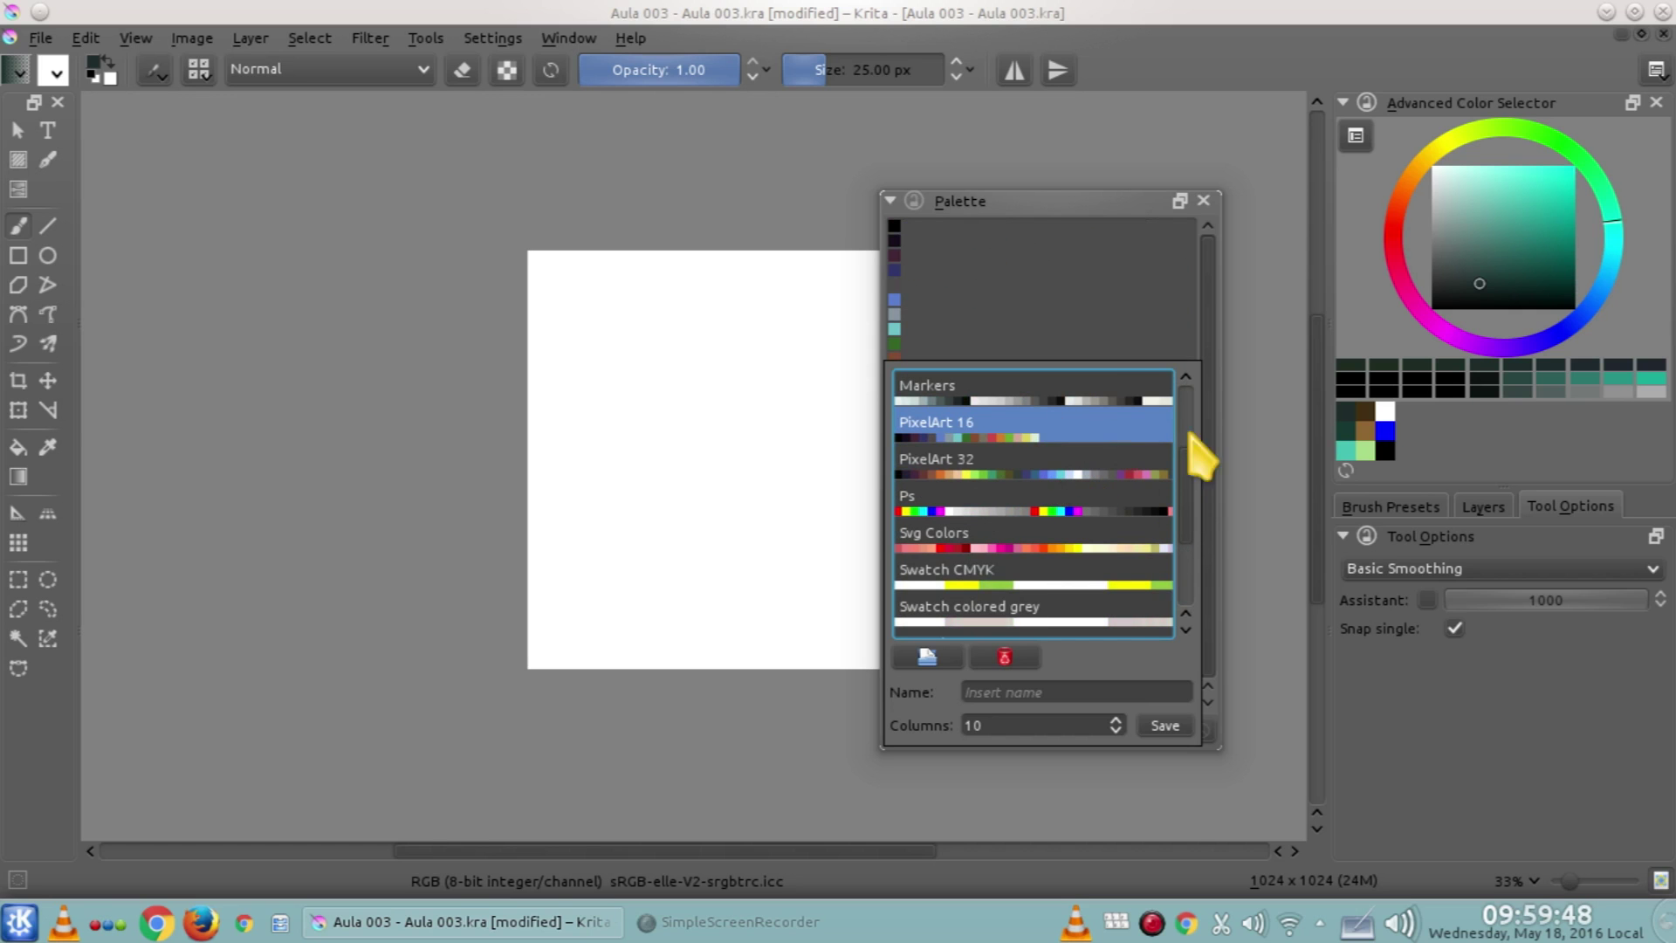
pyautogui.moveTo(1198, 506); pyautogui.dragTo(1205, 436)
pyautogui.click(1048, 398)
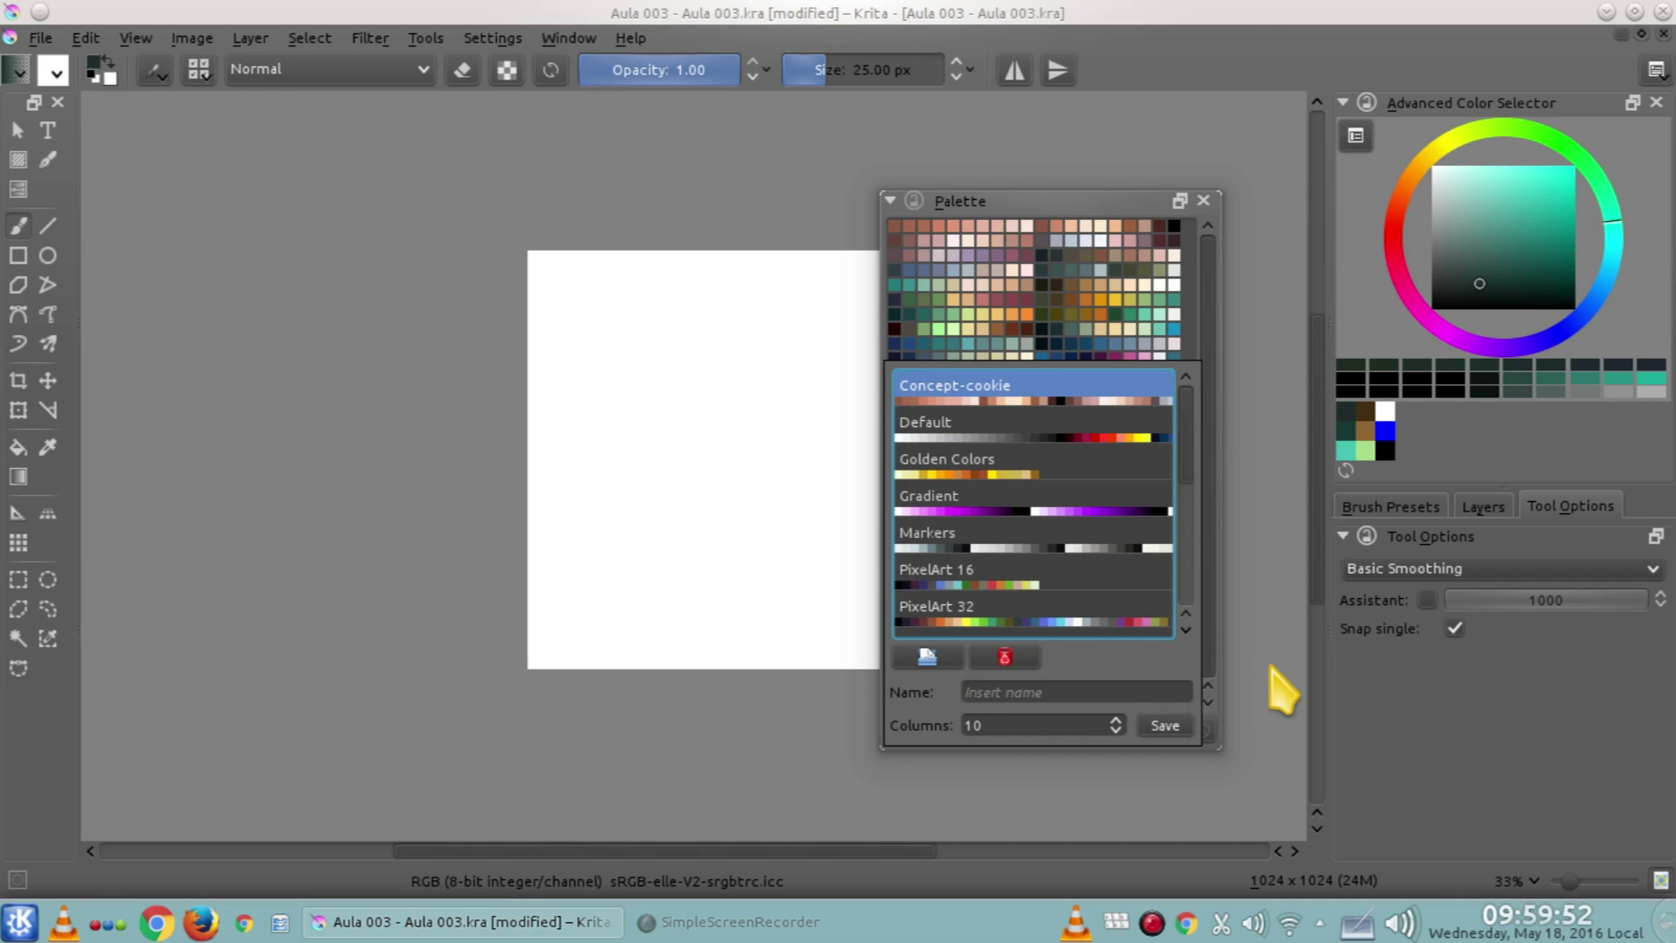
pyautogui.click(1222, 523)
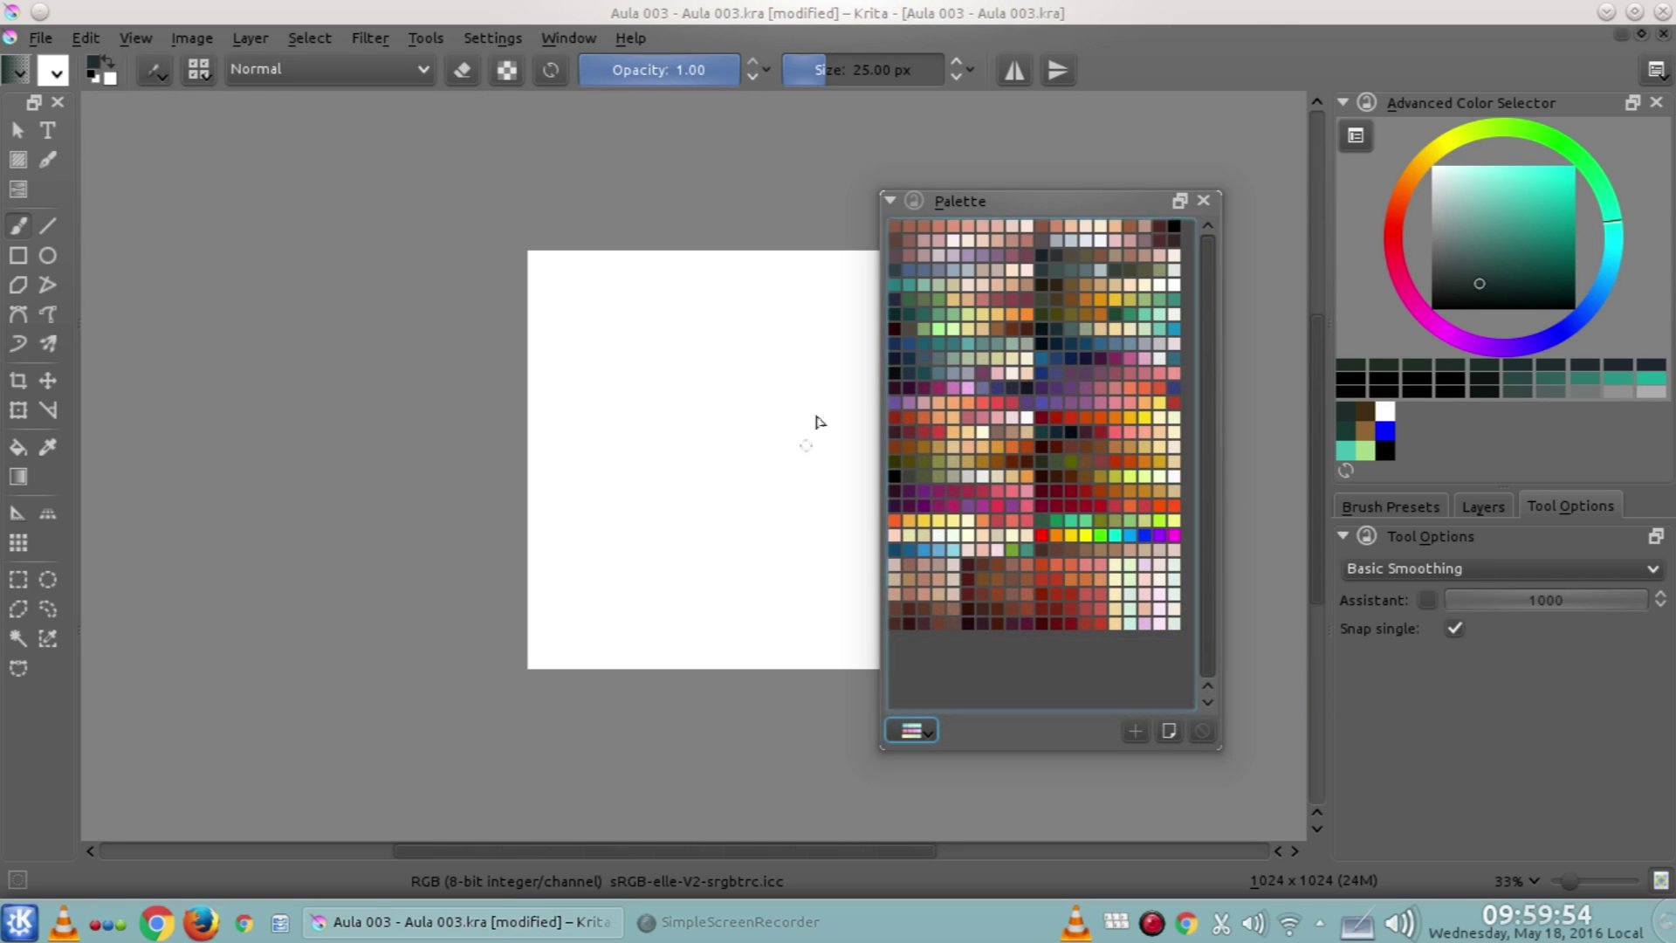
# Pick a dark blue swatch as the foreground colour, then close the Palette docker
pyautogui.click(1074, 320)
pyautogui.click(1110, 332)
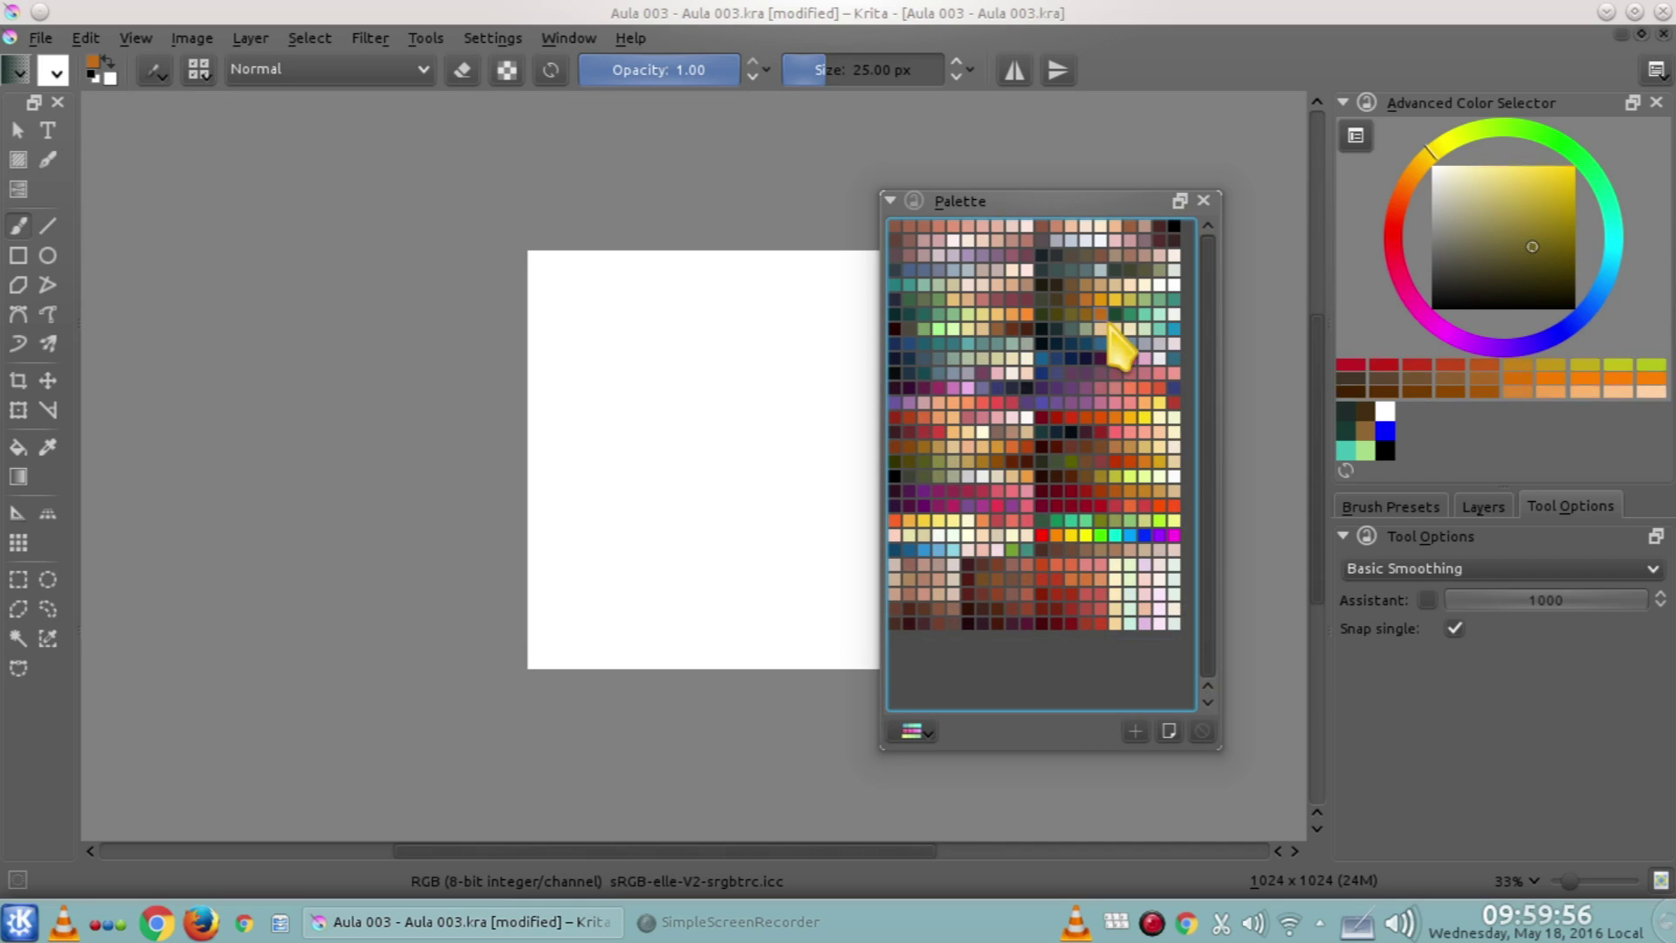
pyautogui.click(1118, 373)
pyautogui.click(1072, 357)
pyautogui.click(1072, 358)
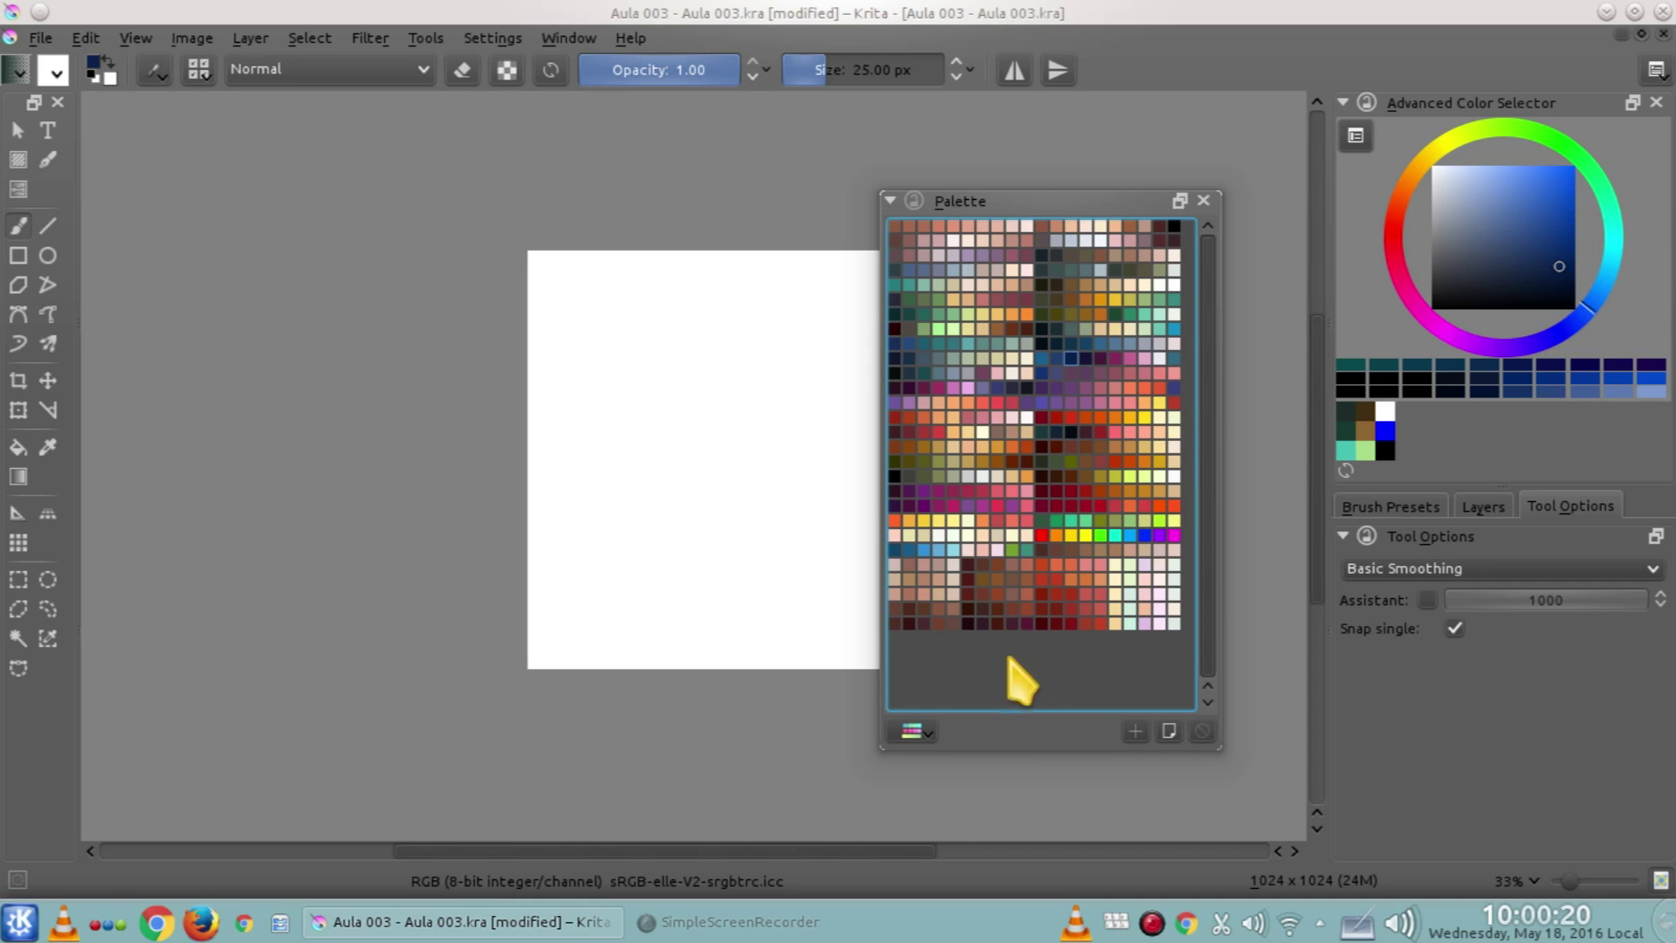
pyautogui.click(1204, 201)
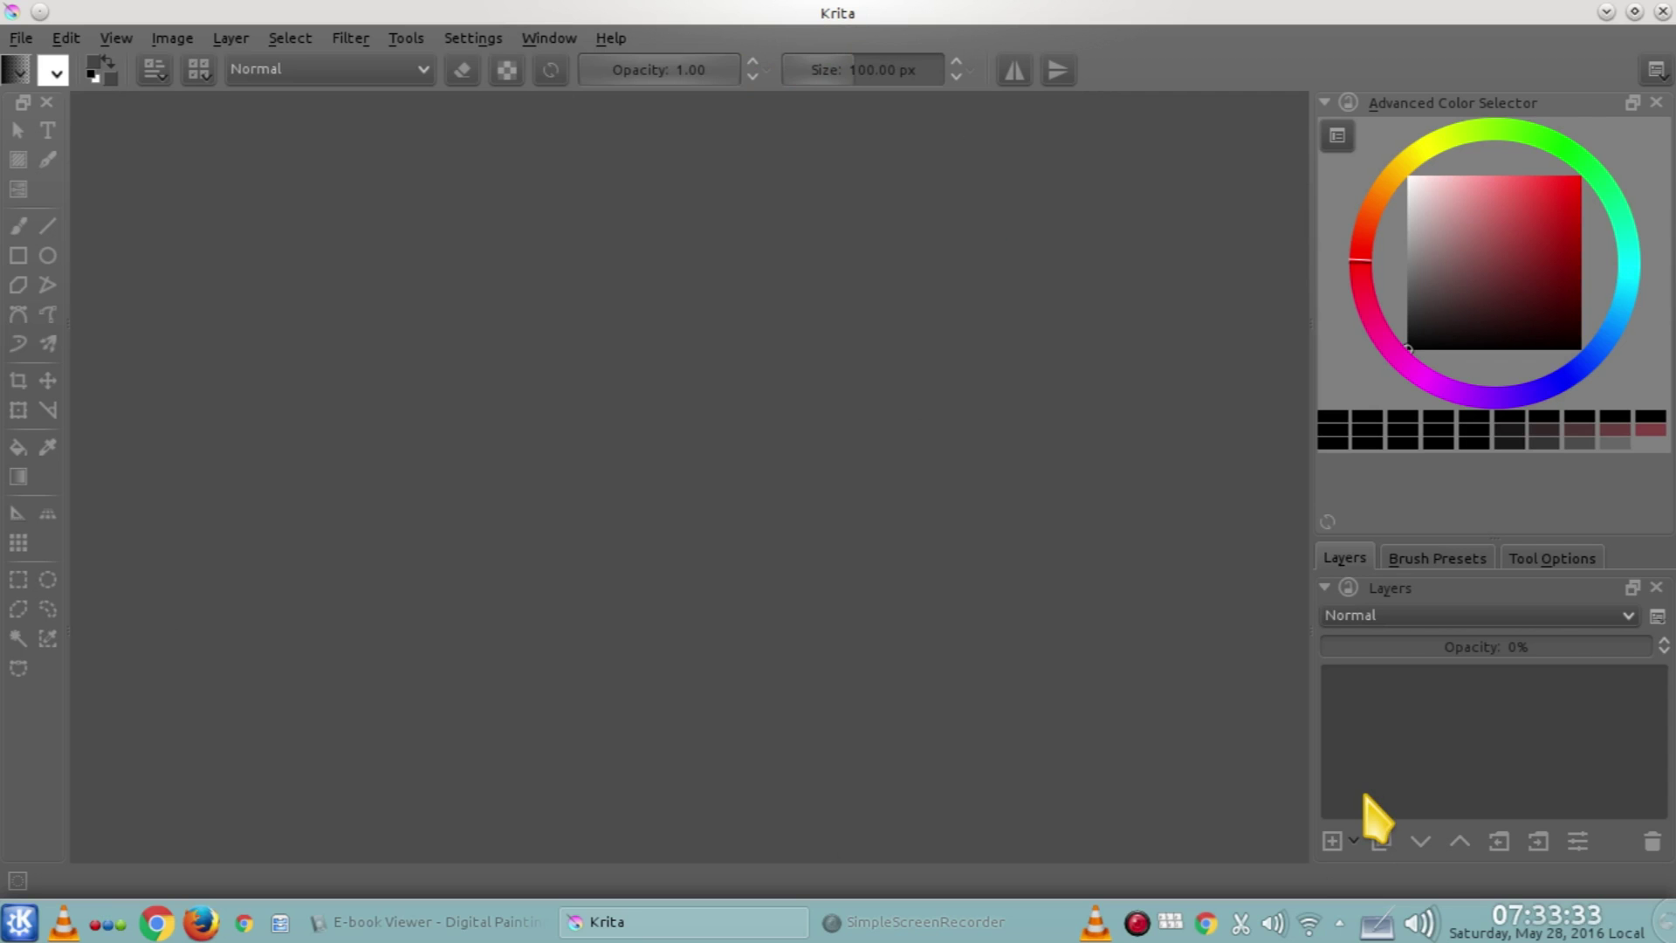
# Start a new document from File > New, then widen the dialog and shift it left
pyautogui.click(21, 39)
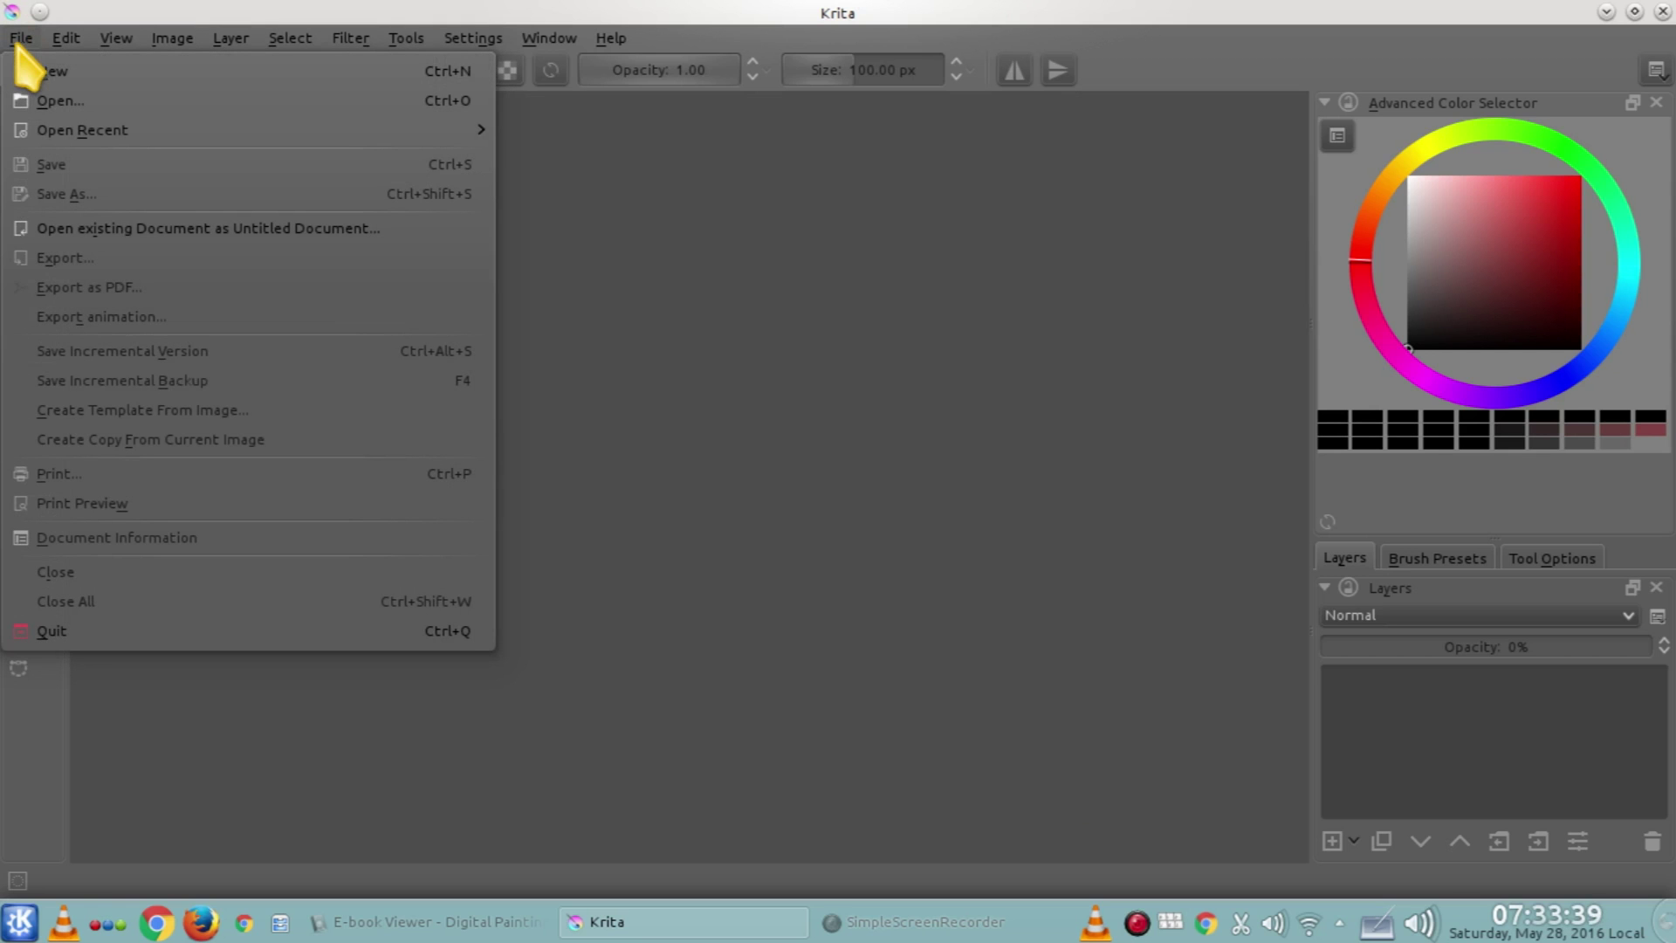
pyautogui.click(52, 71)
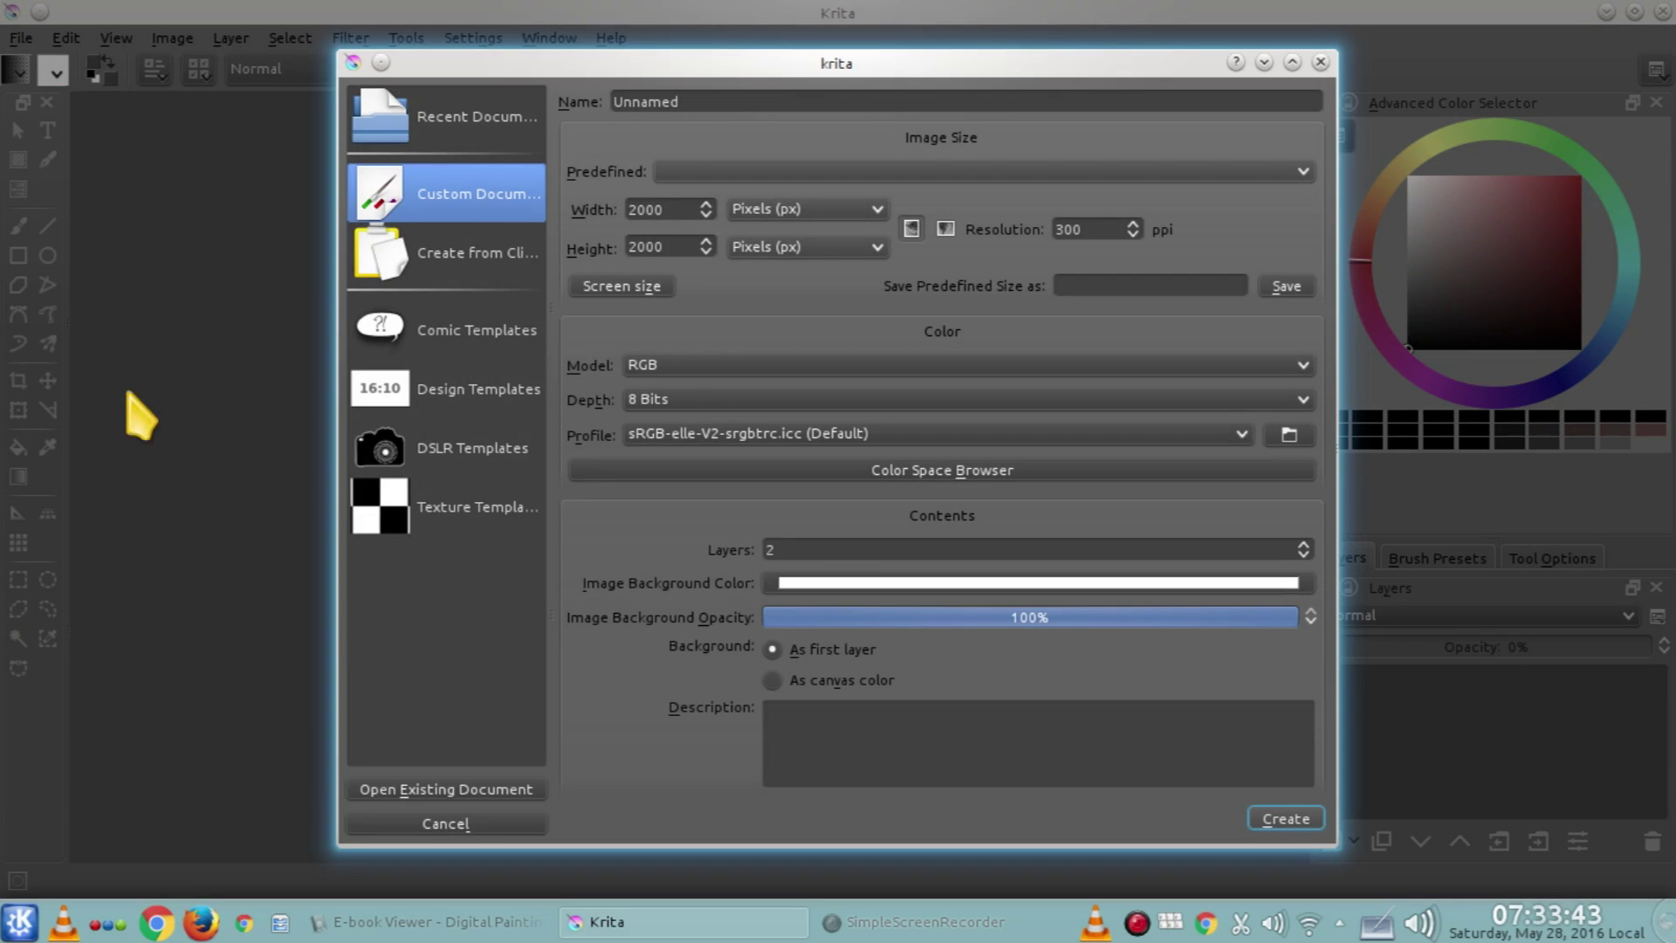
pyautogui.moveTo(1339, 524); pyautogui.dragTo(1564, 524)
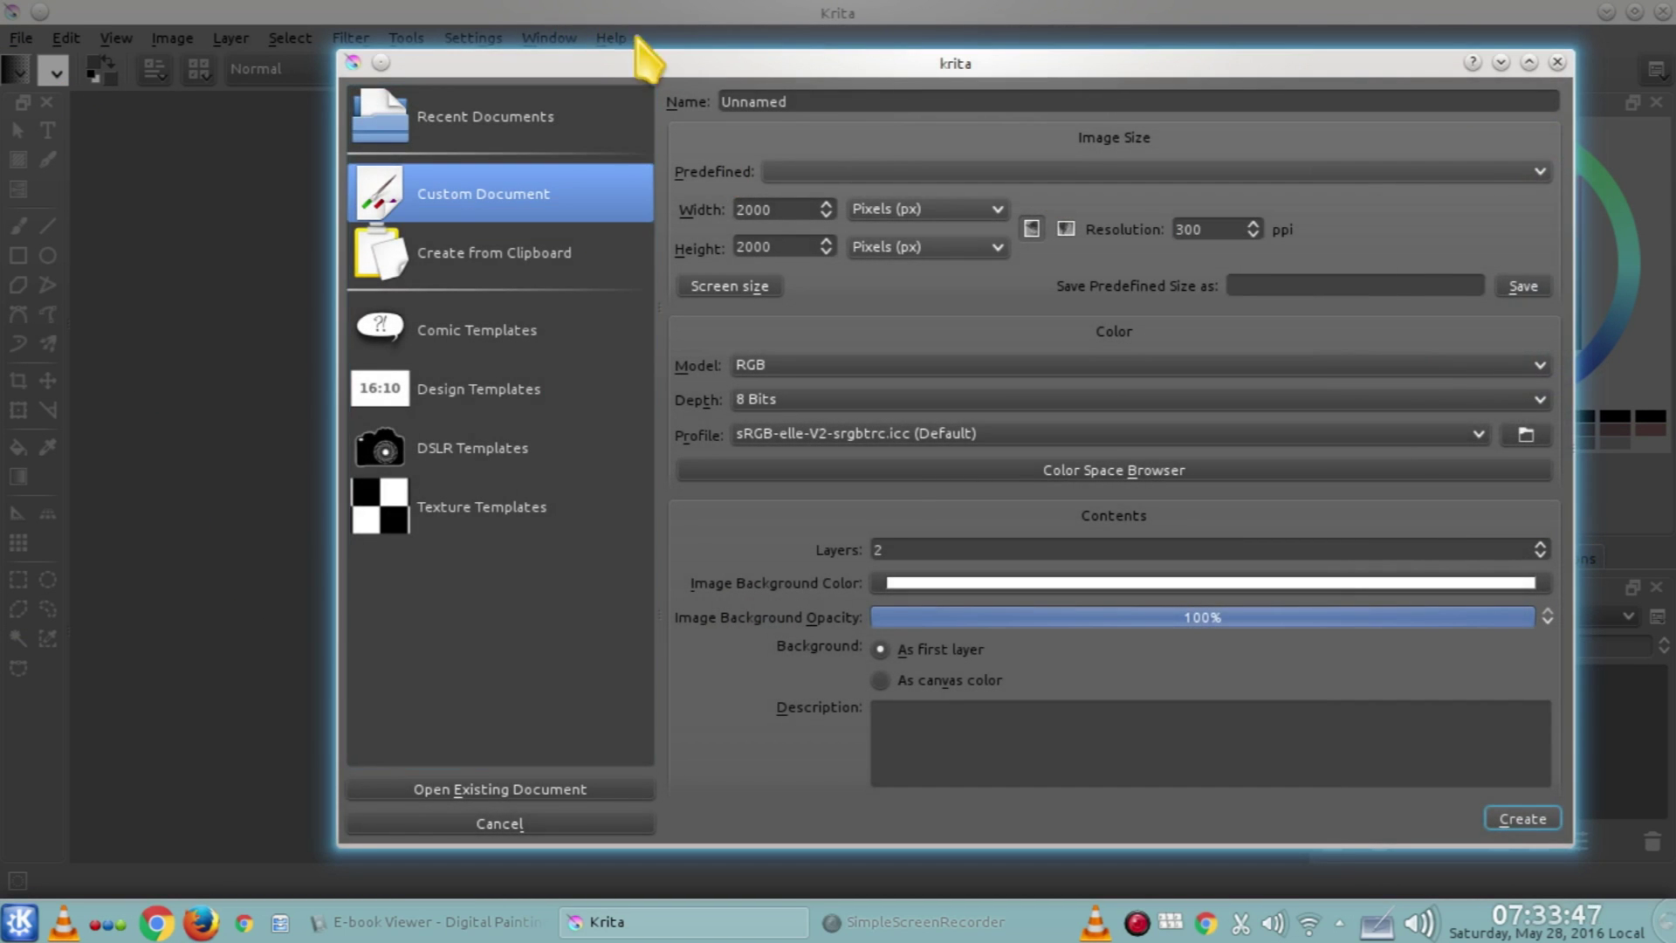
pyautogui.moveTo(646, 74); pyautogui.dragTo(548, 68)
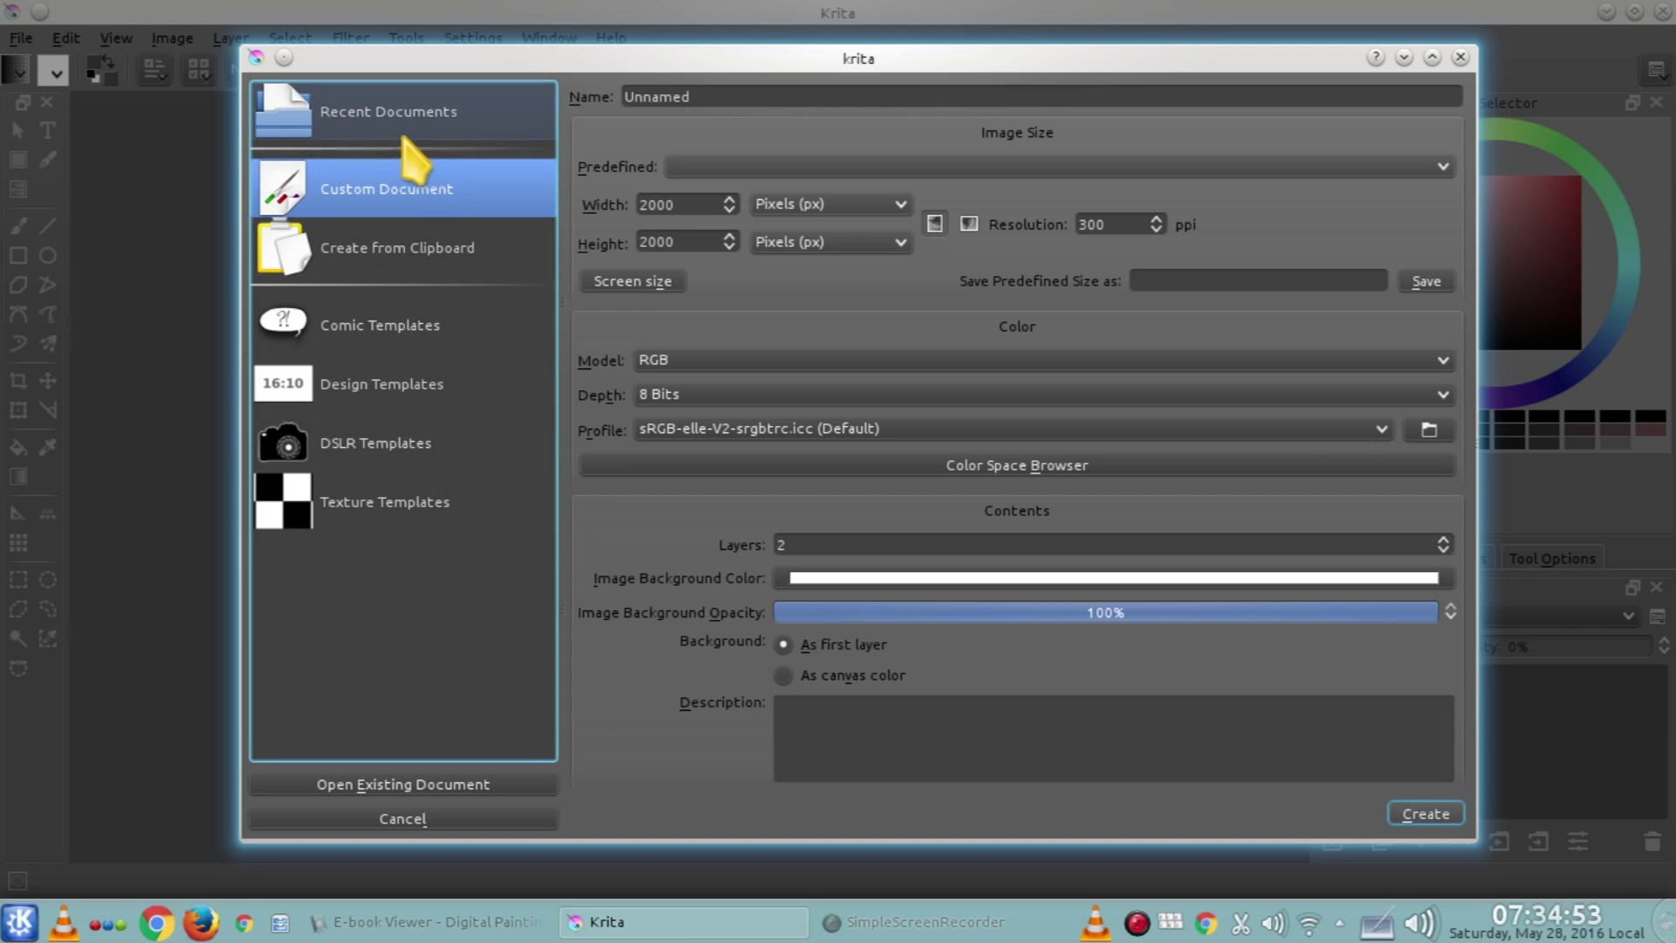
pyautogui.click(368, 129)
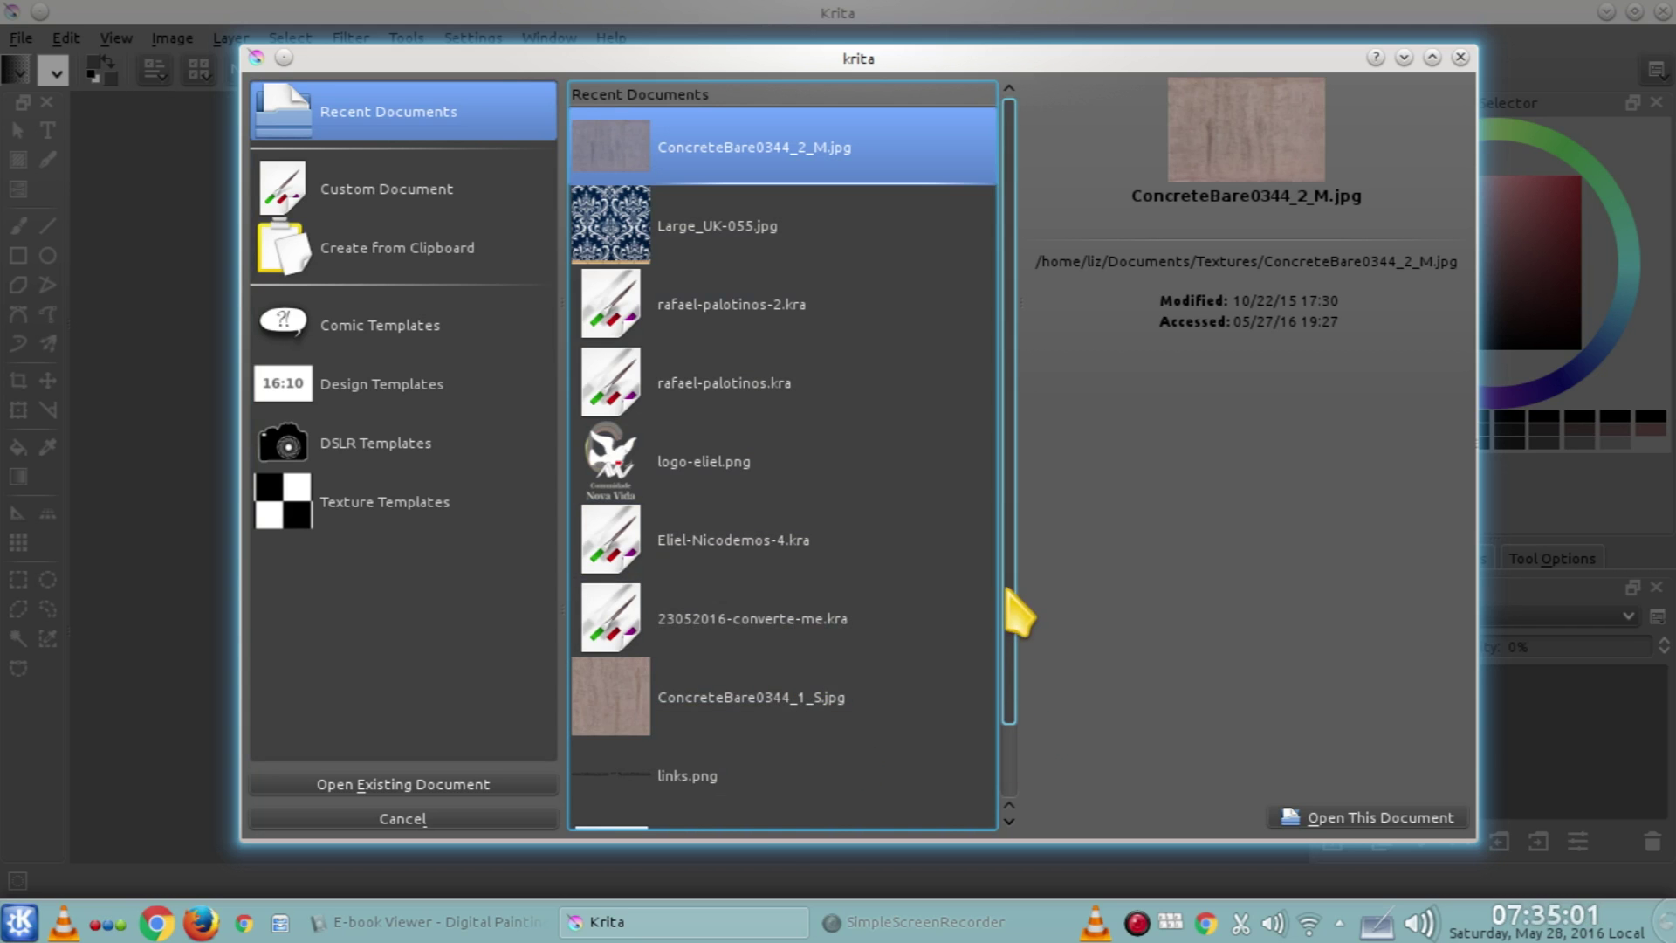
pyautogui.scroll(-1, 1013, 611)
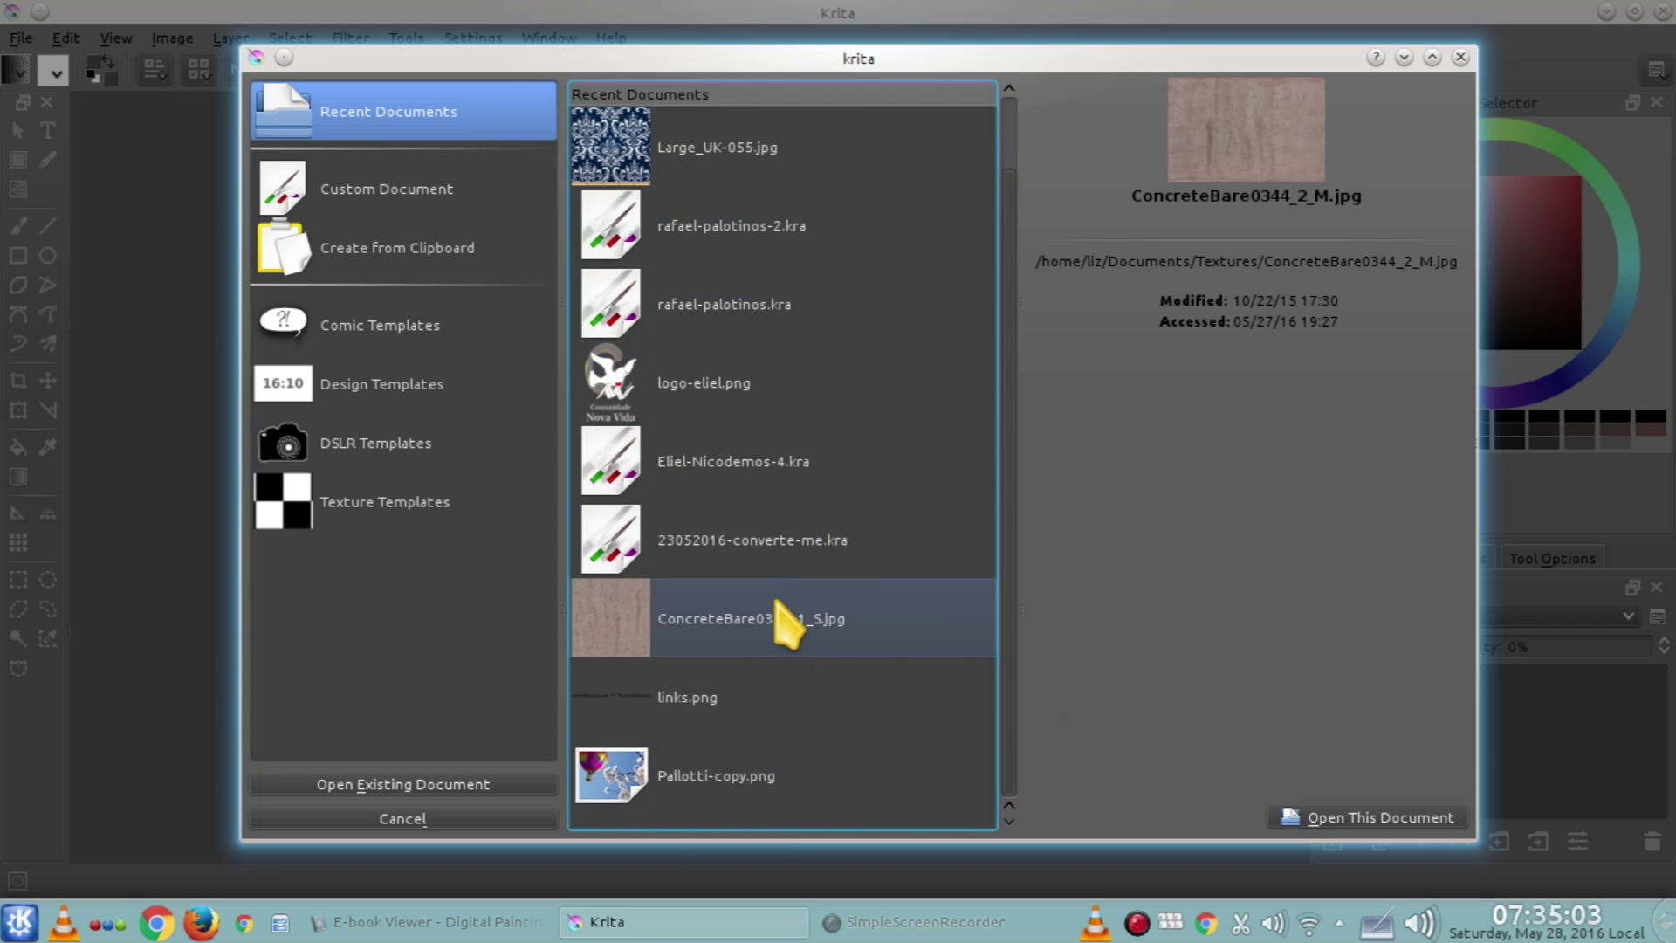
pyautogui.scroll(1, 789, 617)
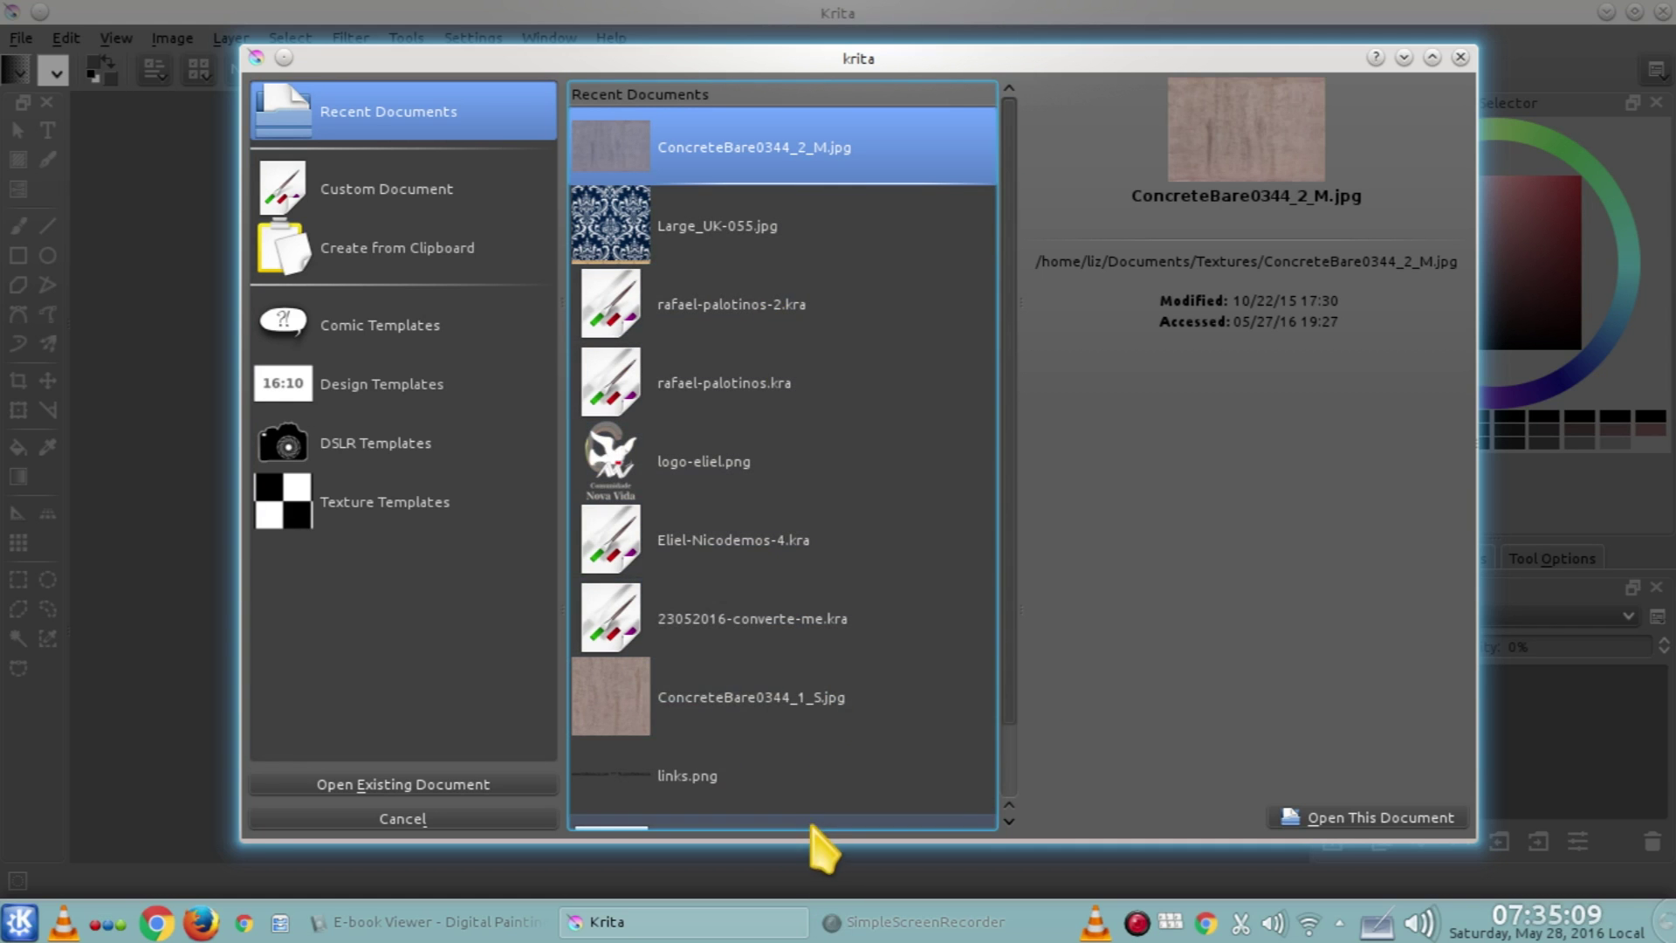
pyautogui.moveTo(1019, 707); pyautogui.dragTo(1029, 785)
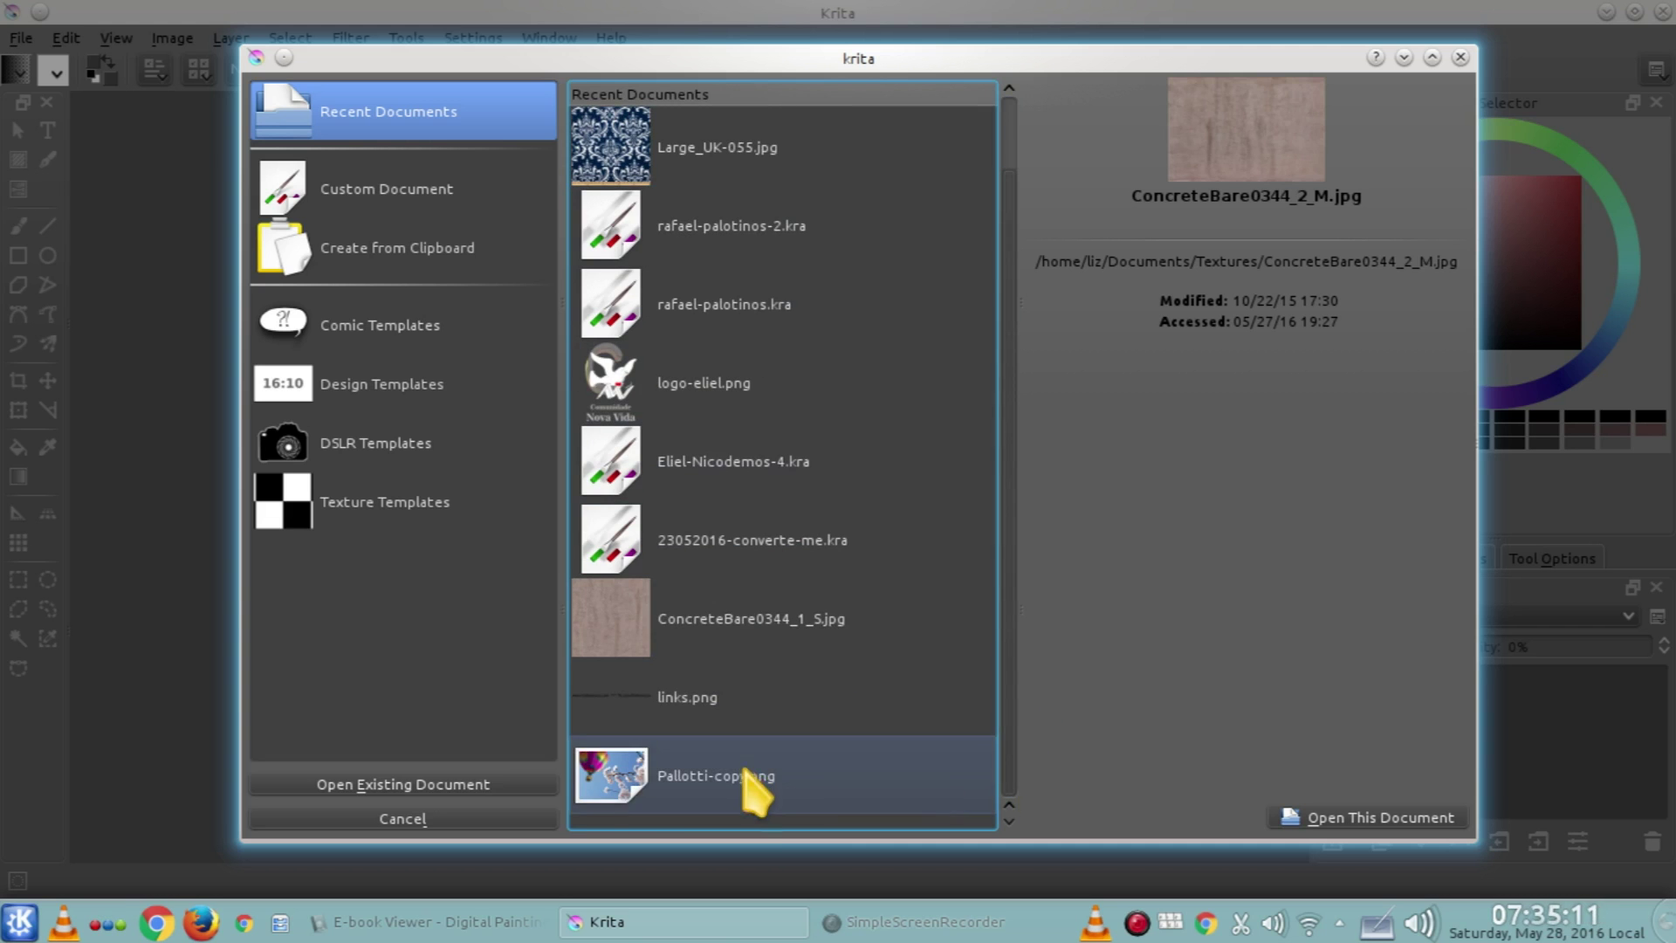
pyautogui.scroll(1, 1011, 784)
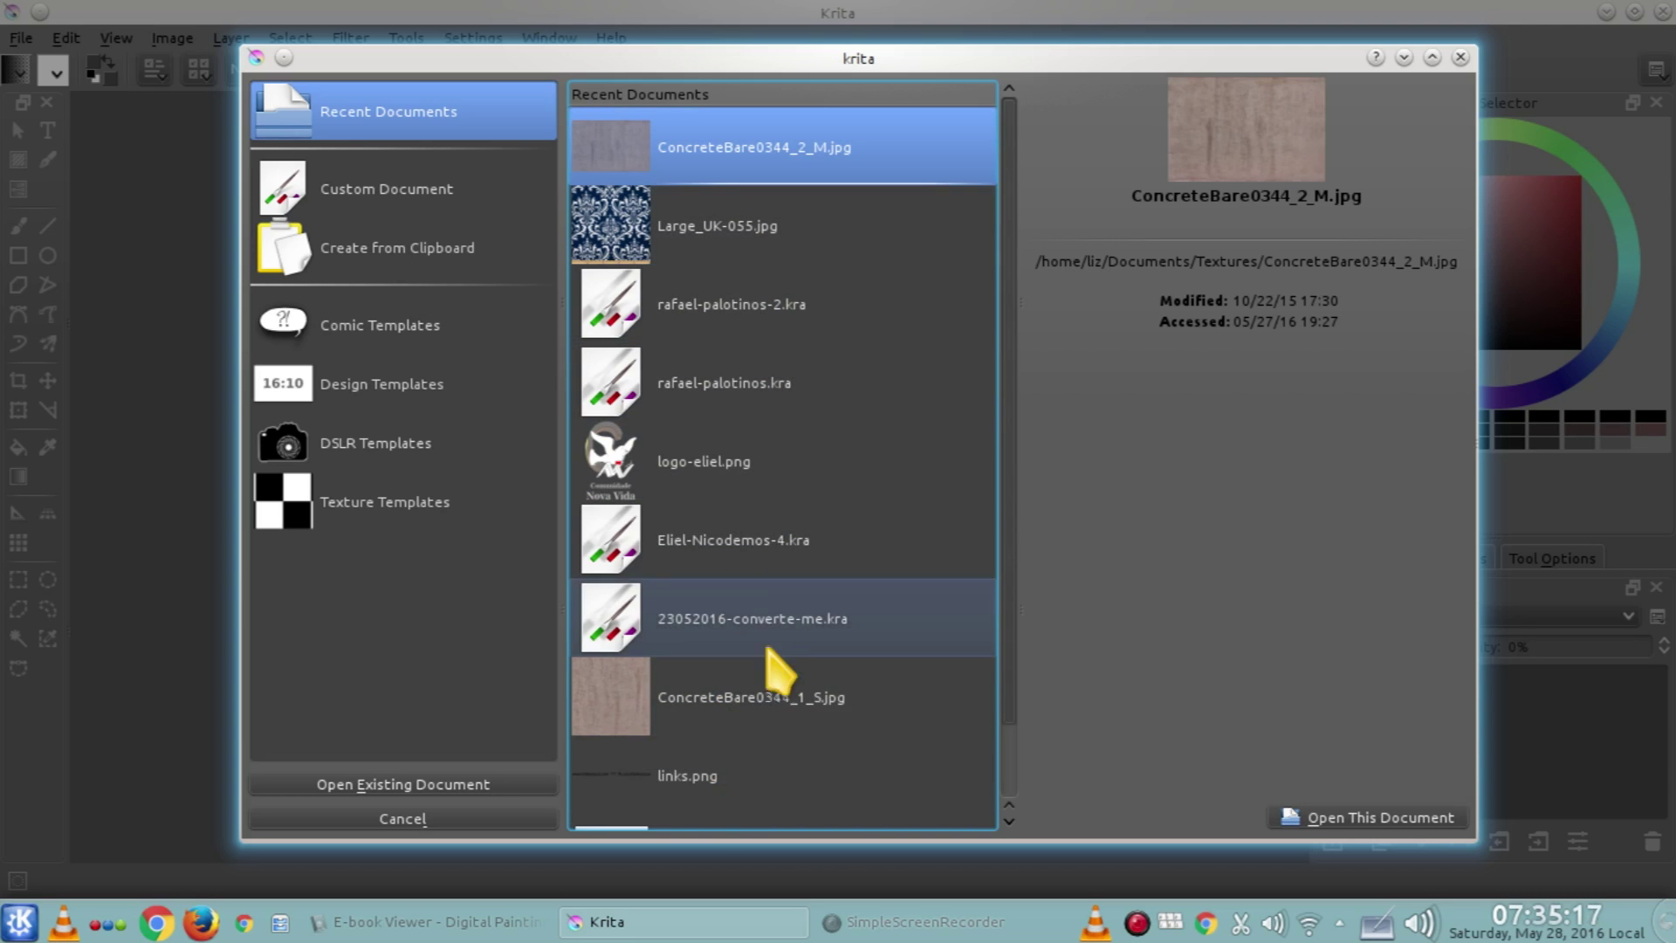
pyautogui.click(740, 247)
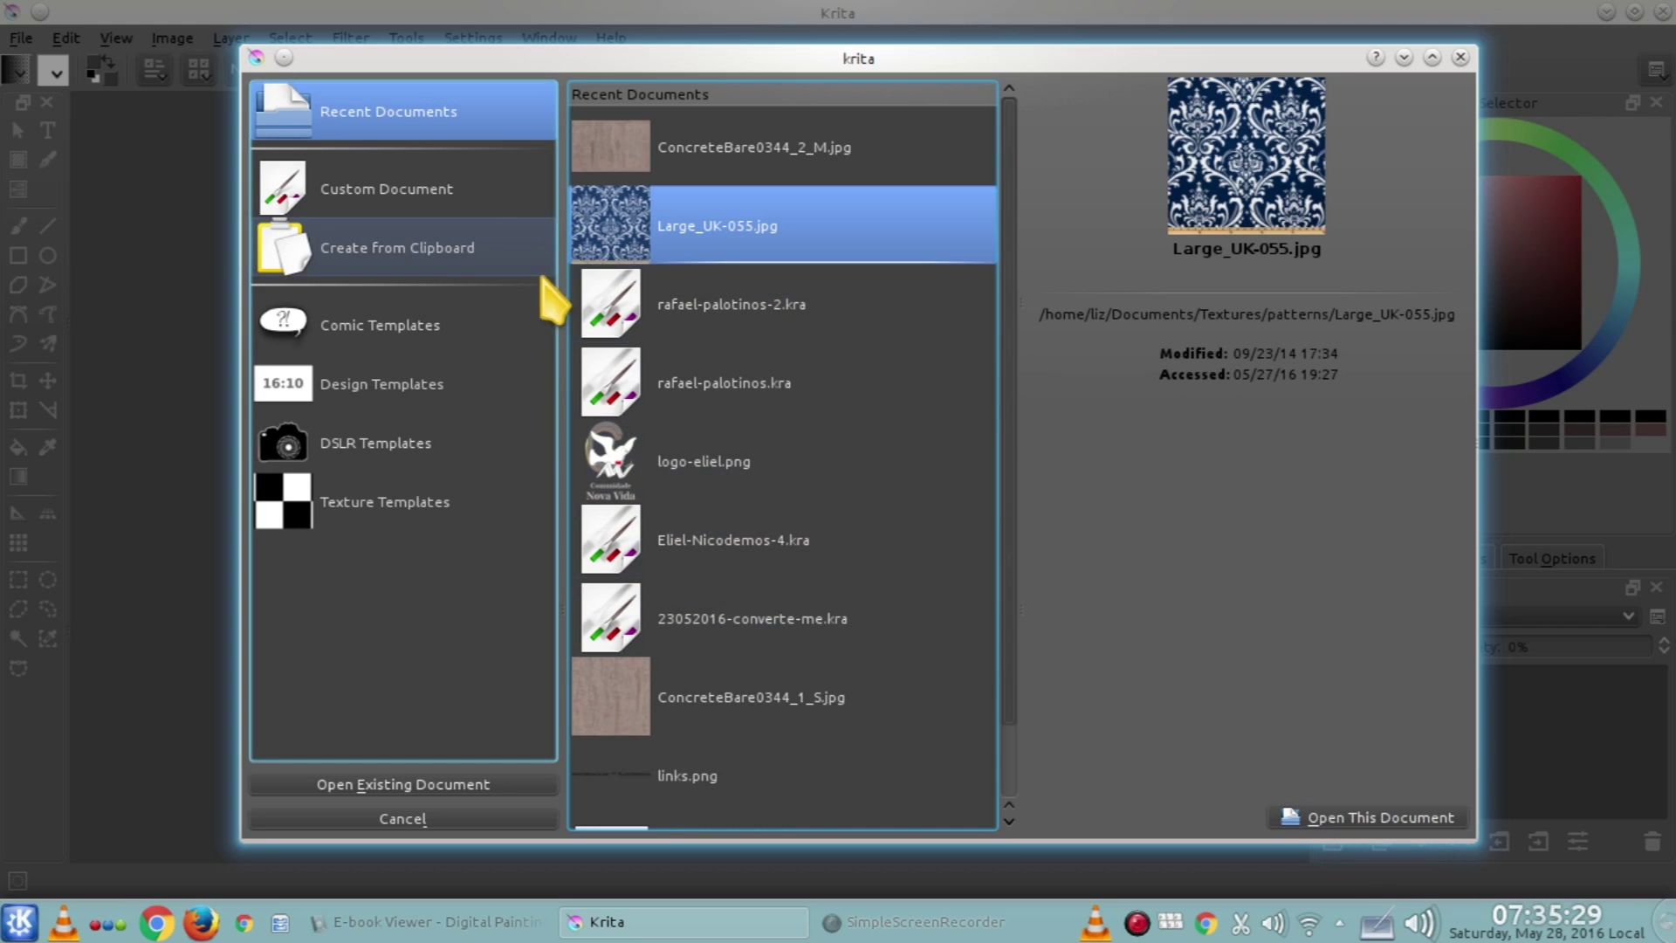
pyautogui.click(474, 210)
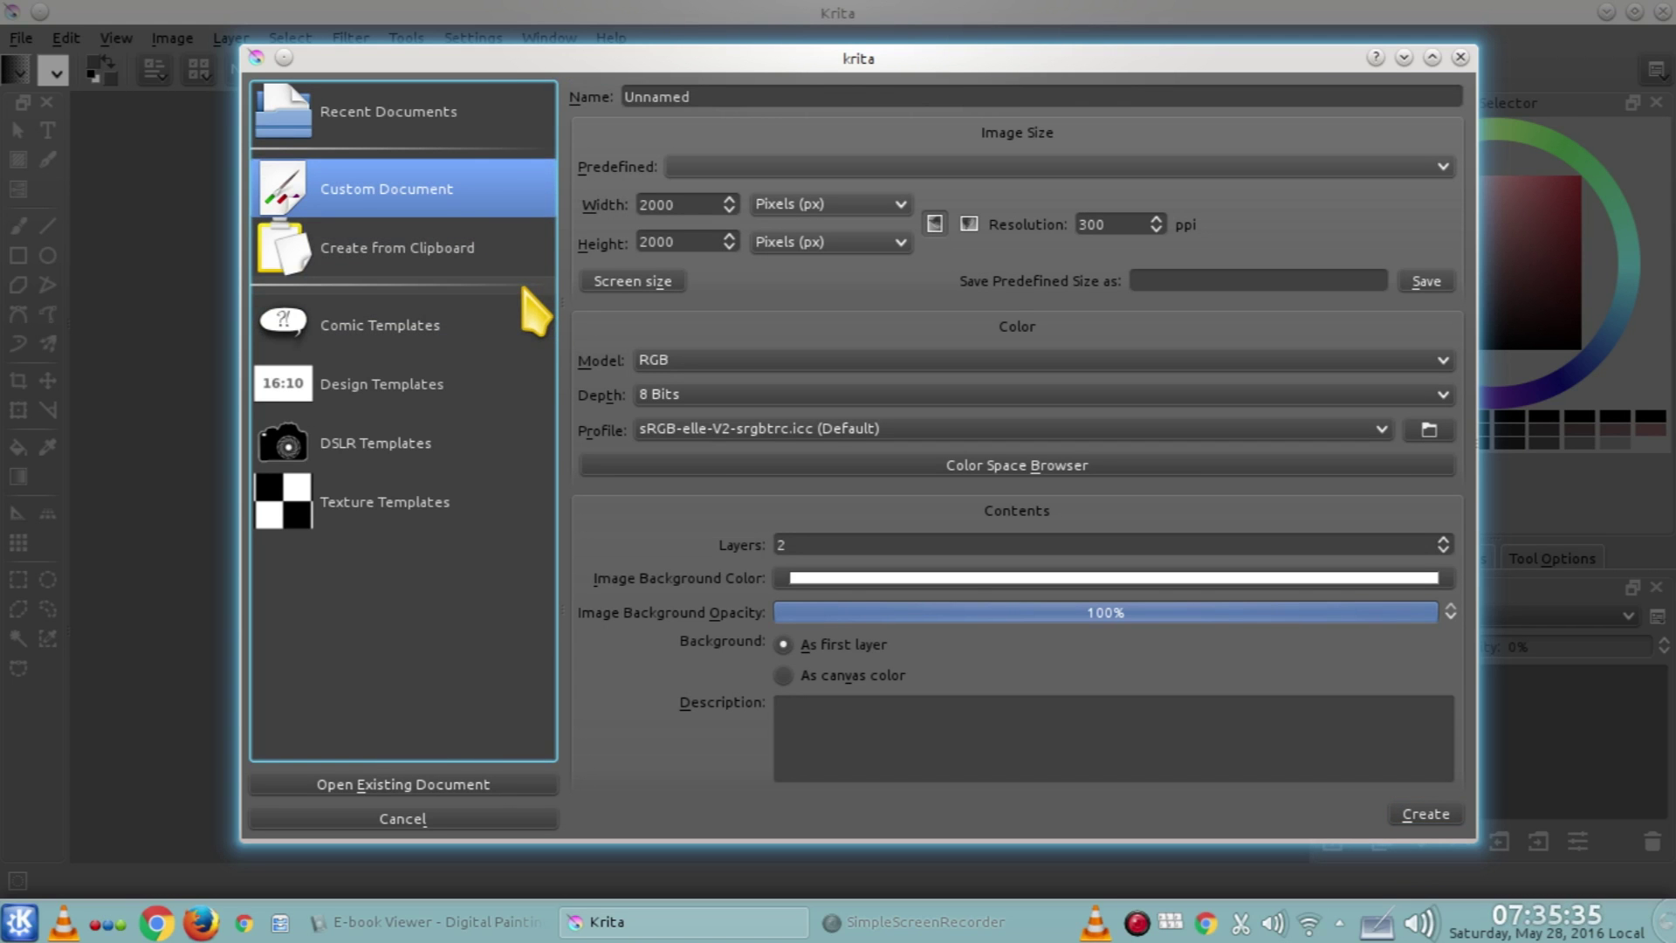
pyautogui.click(1038, 166)
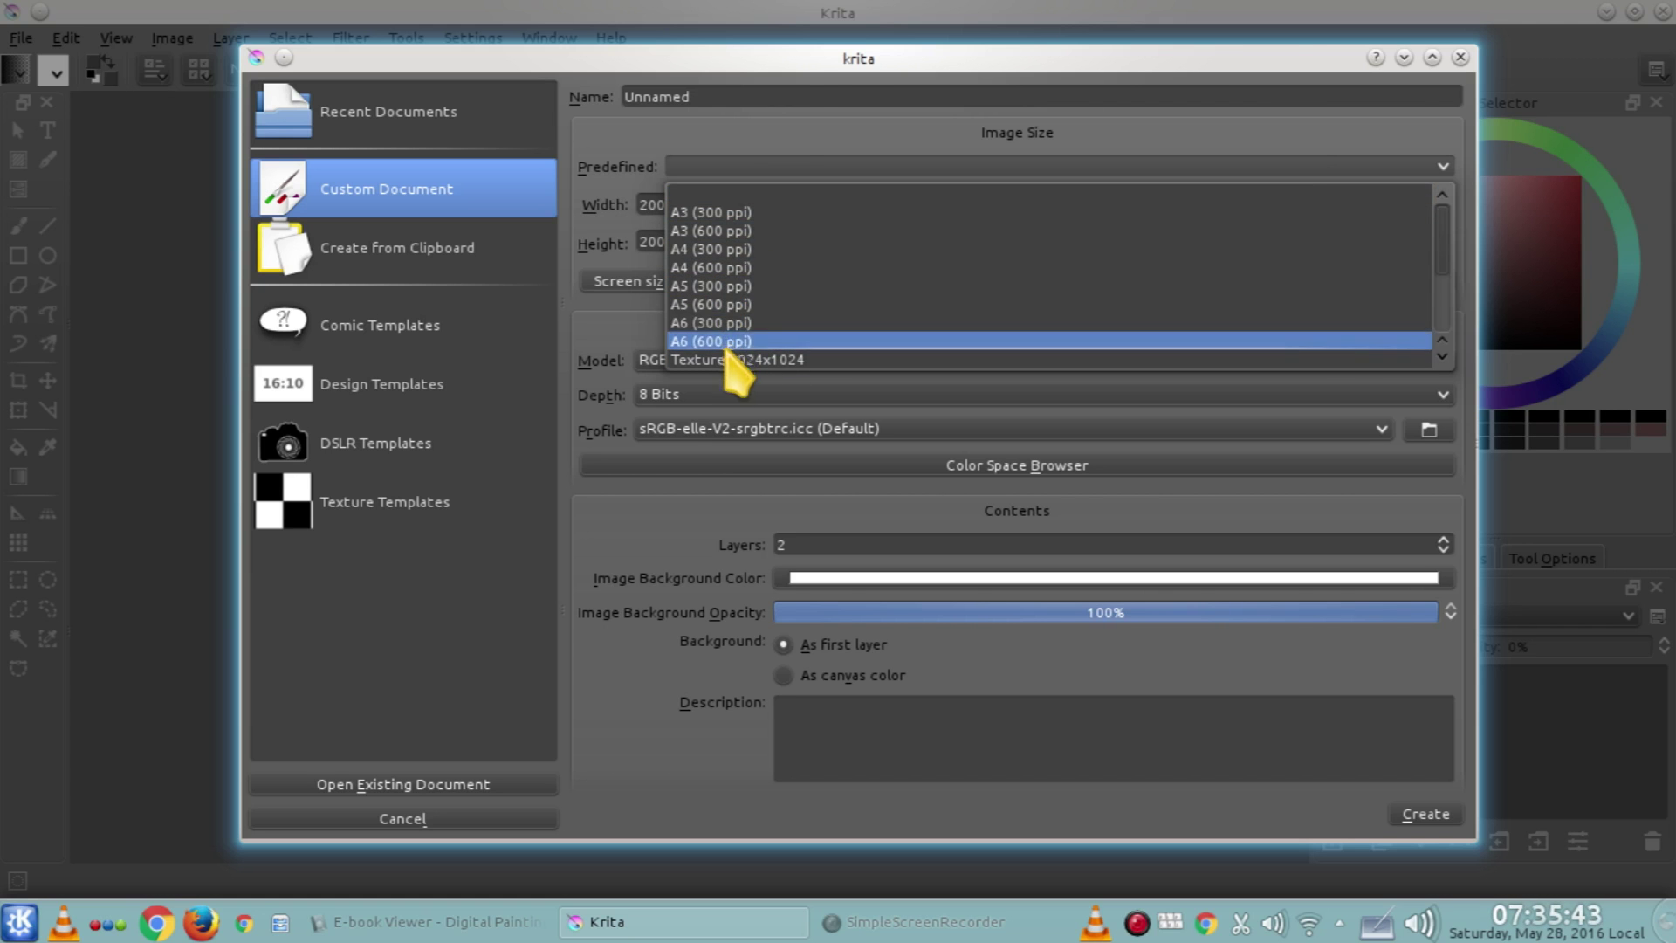
pyautogui.click(778, 138)
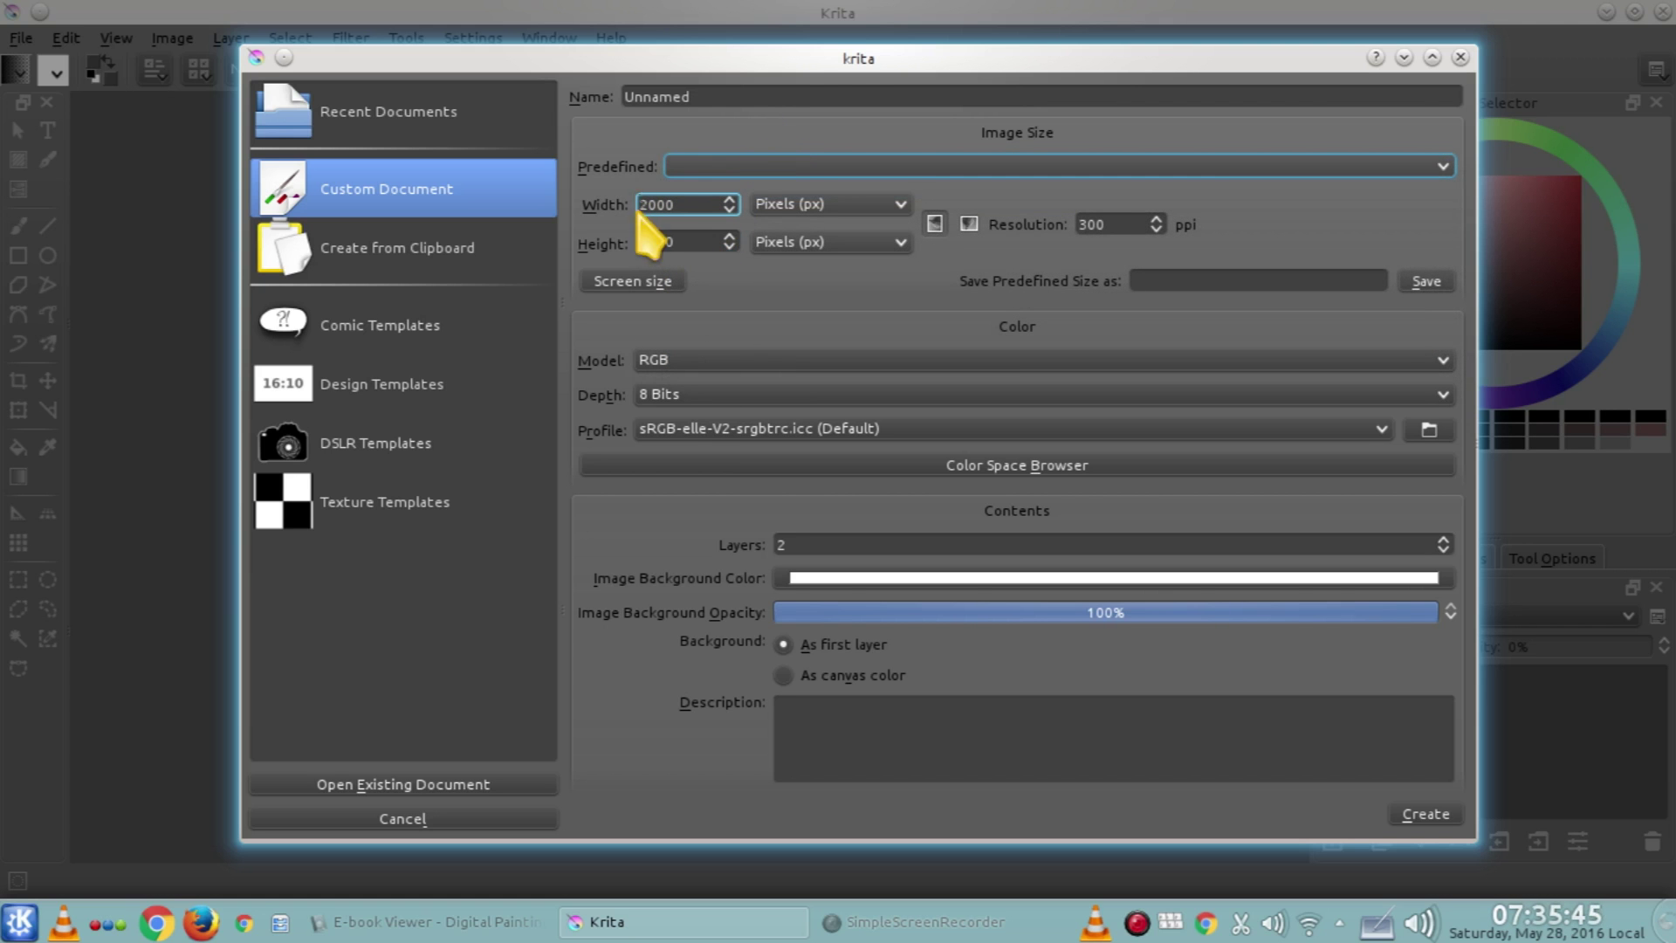
pyautogui.click(895, 204)
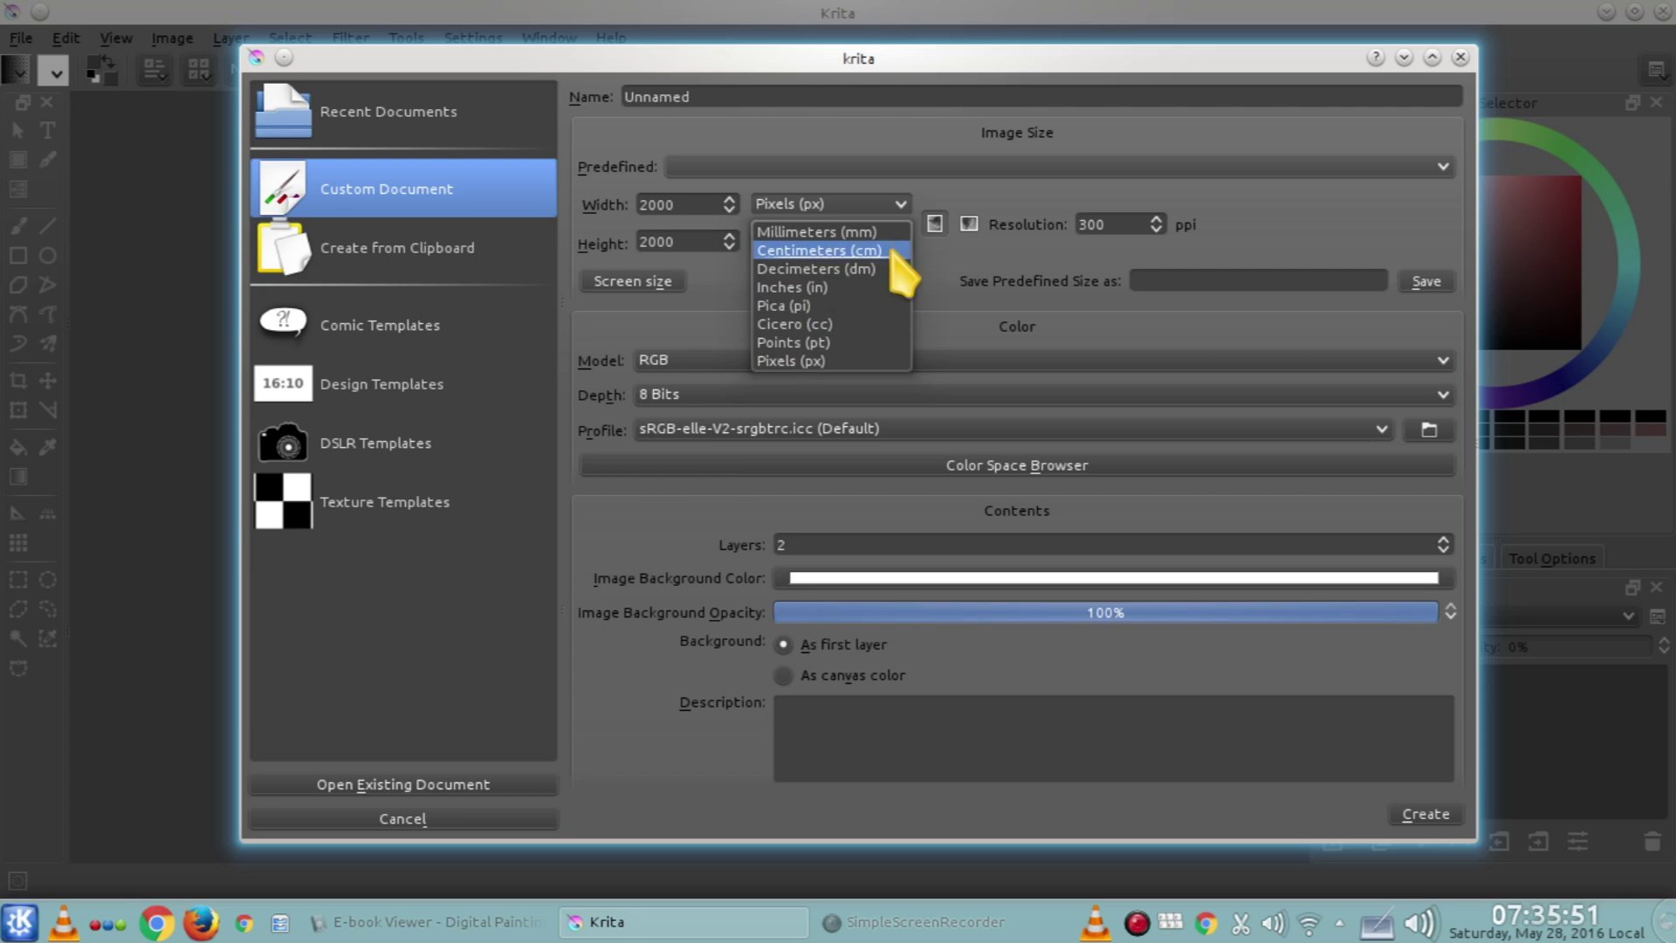
pyautogui.click(831, 361)
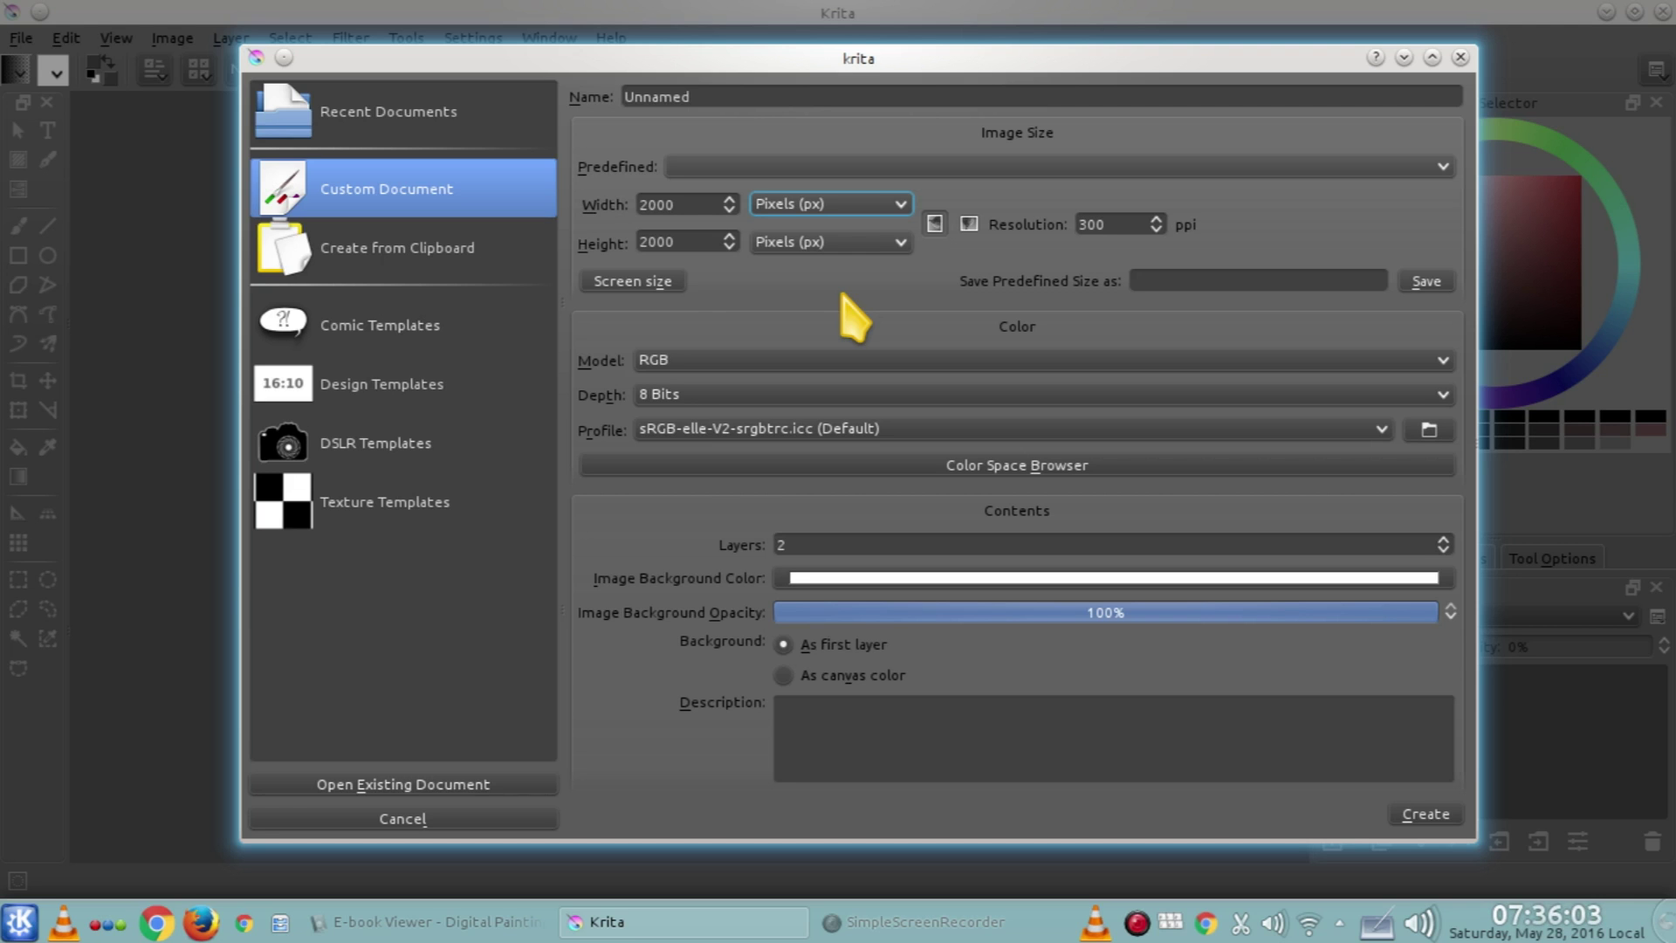
# Apply Screen size for 1366 × 768 pixels and enter a resolution of 600 ppi
pyautogui.click(633, 286)
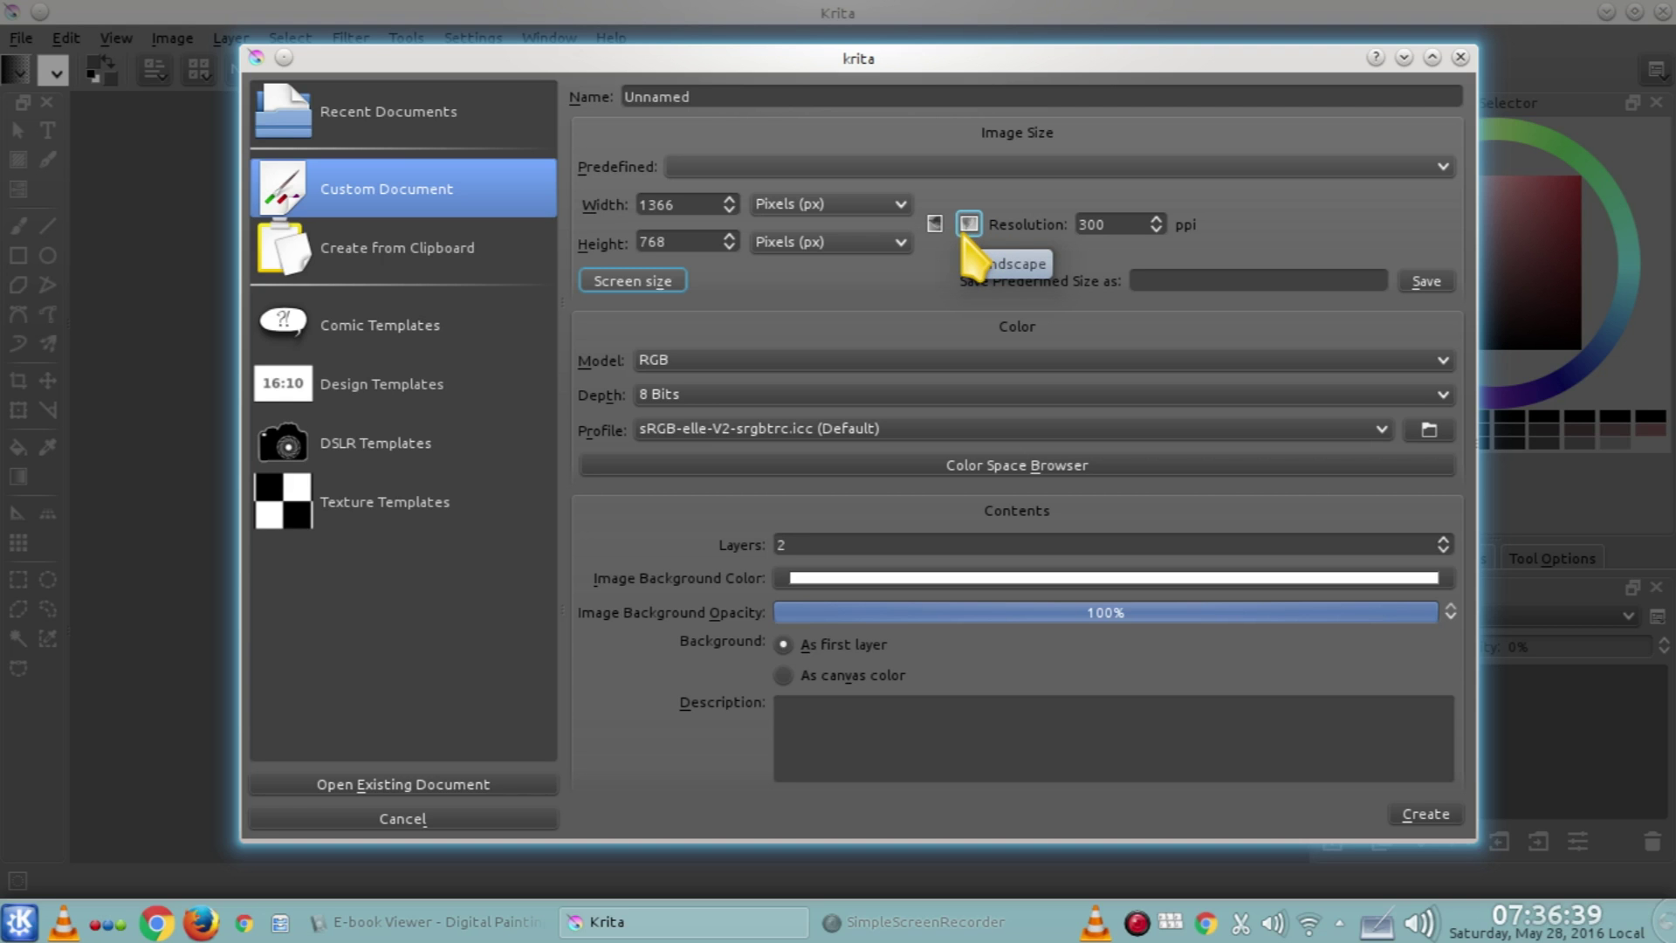
pyautogui.click(1096, 225)
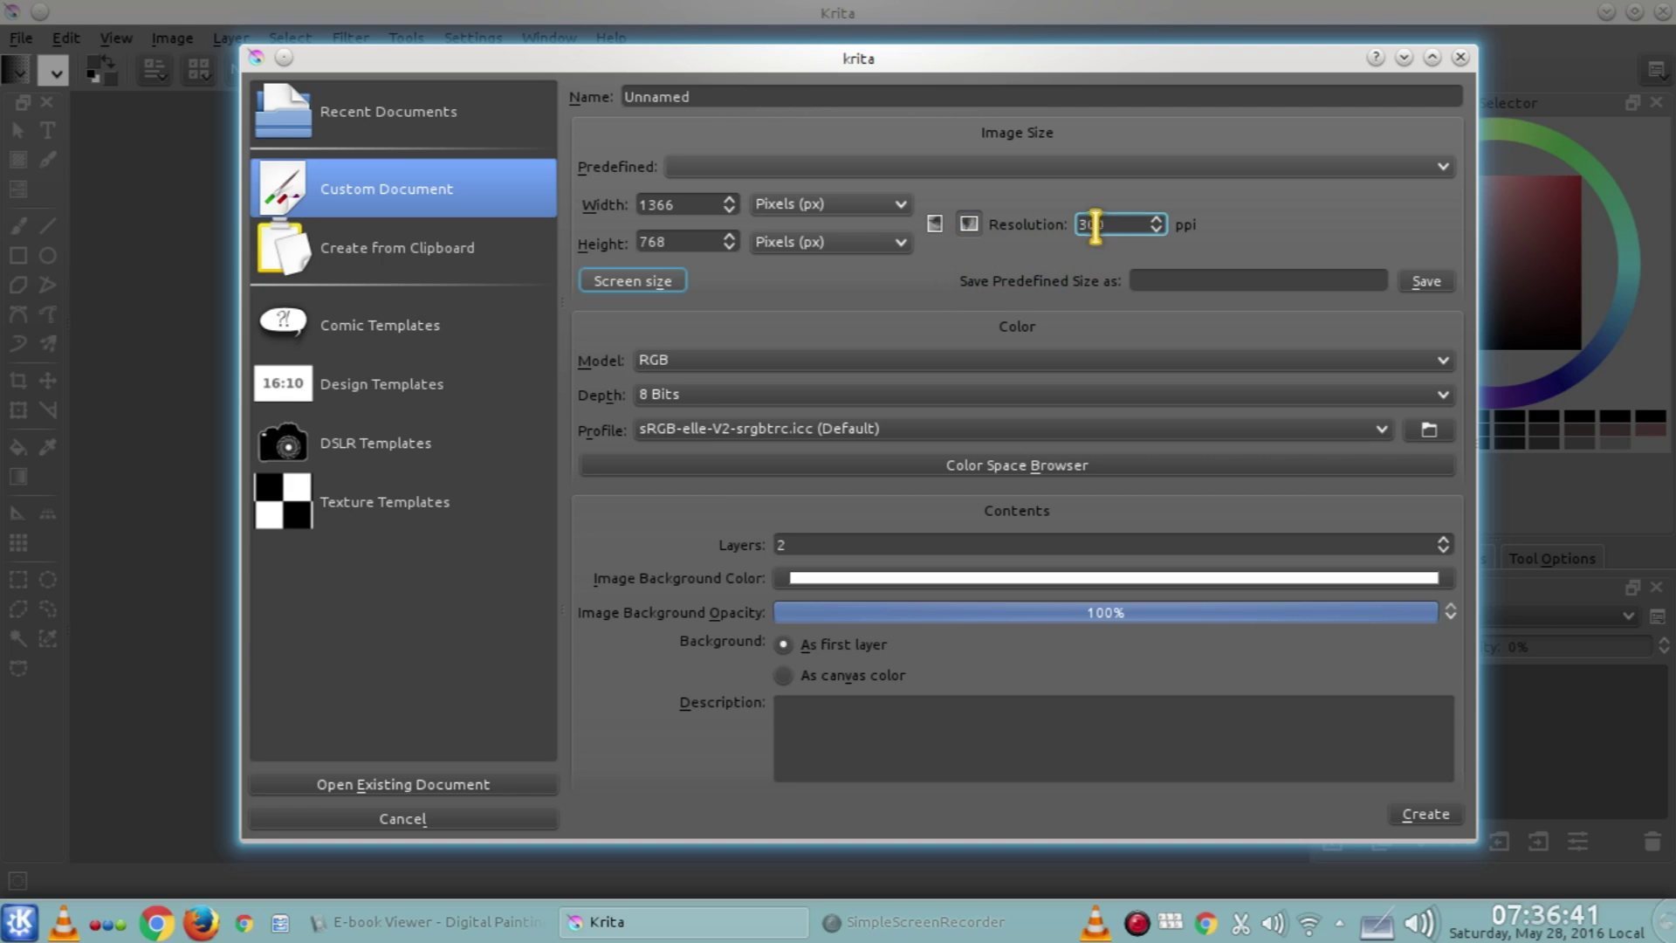
pyautogui.doubleClick(1096, 225)
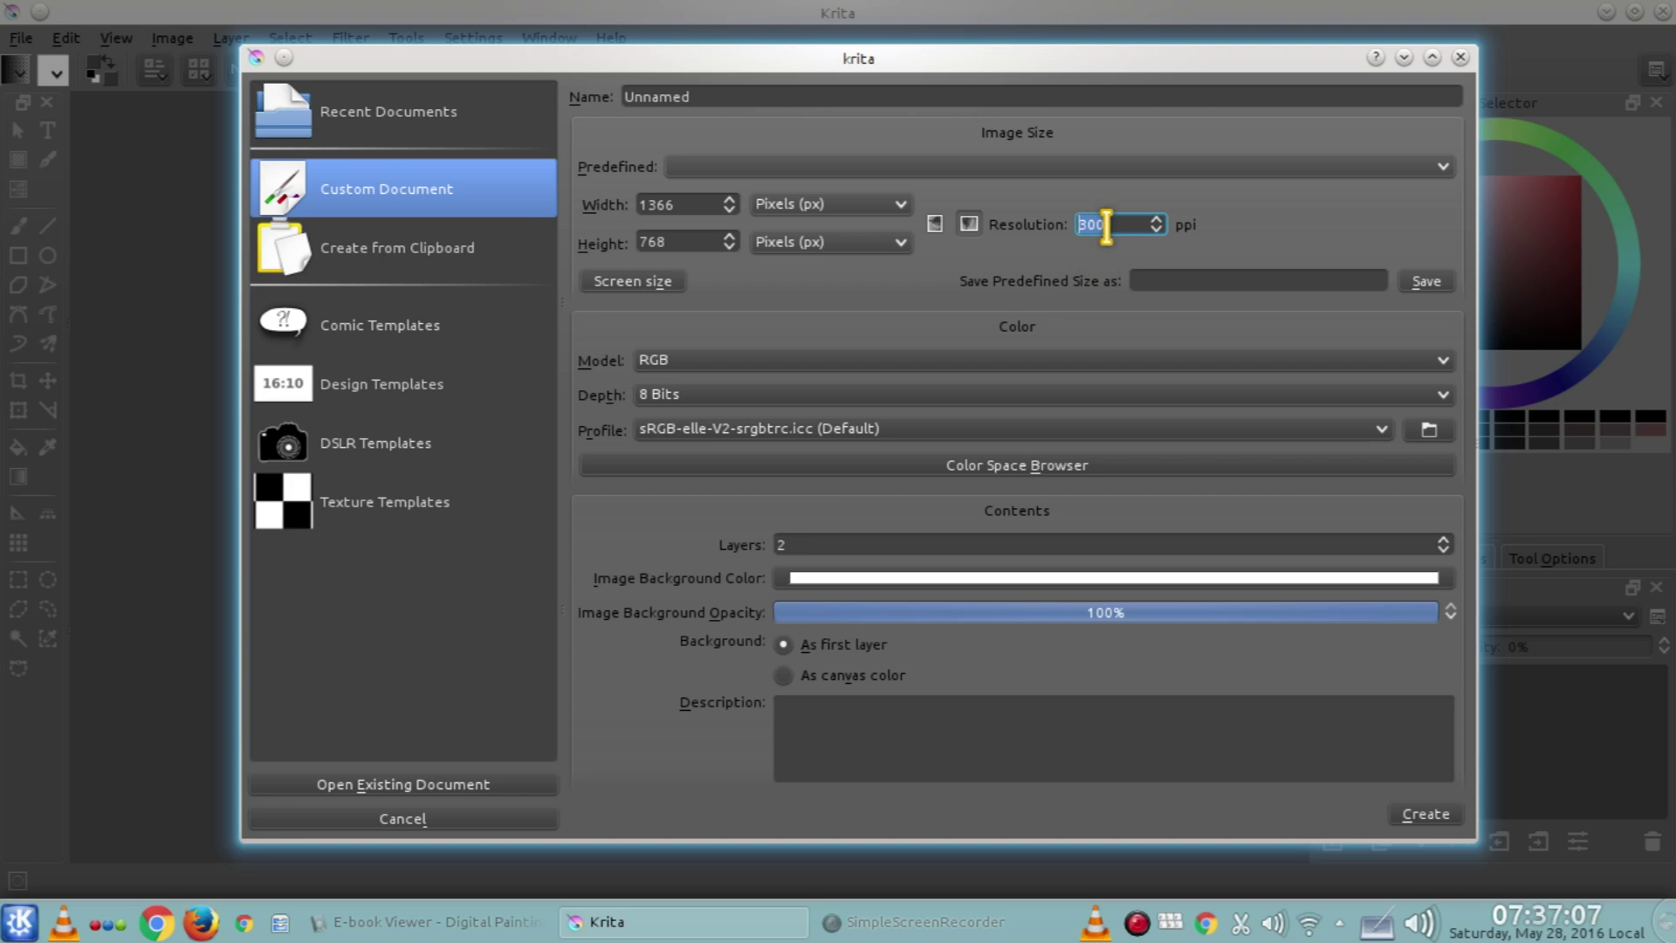
pyautogui.click(1106, 225)
pyautogui.doubleClick(1083, 223)
pyautogui.click(1102, 229)
pyautogui.moveTo(1140, 226); pyautogui.dragTo(1080, 223)
pyautogui.write('600')
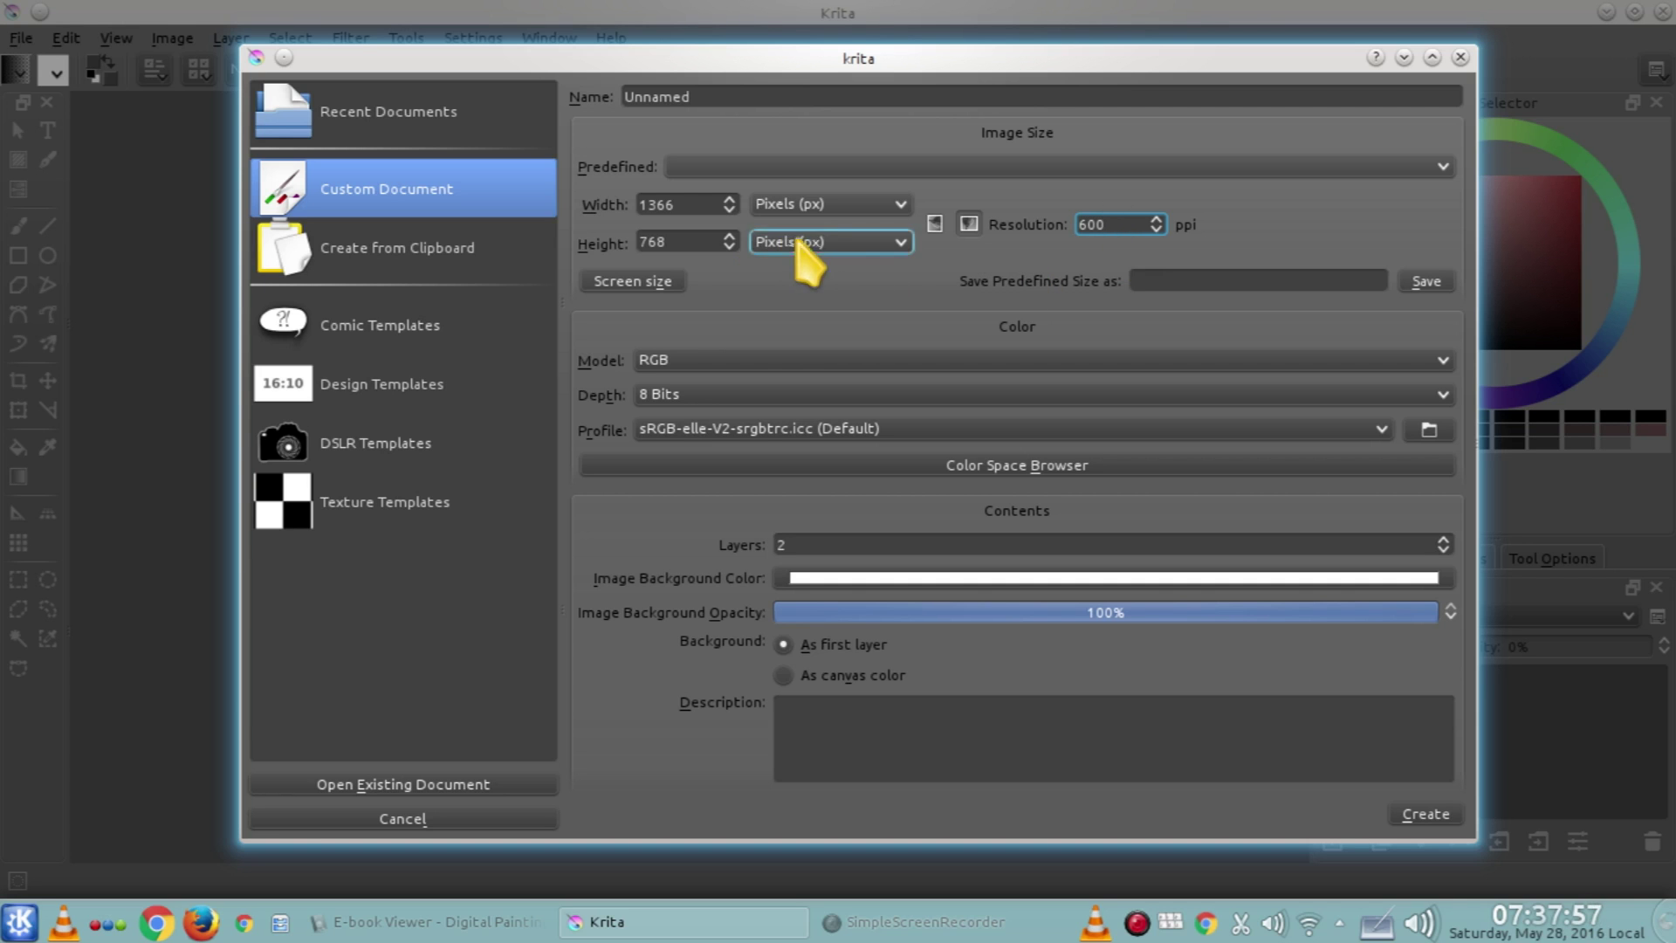
# Browse the predefined sizes, change the resolution to 300 ppi, and reopen the preset list
pyautogui.click(679, 166)
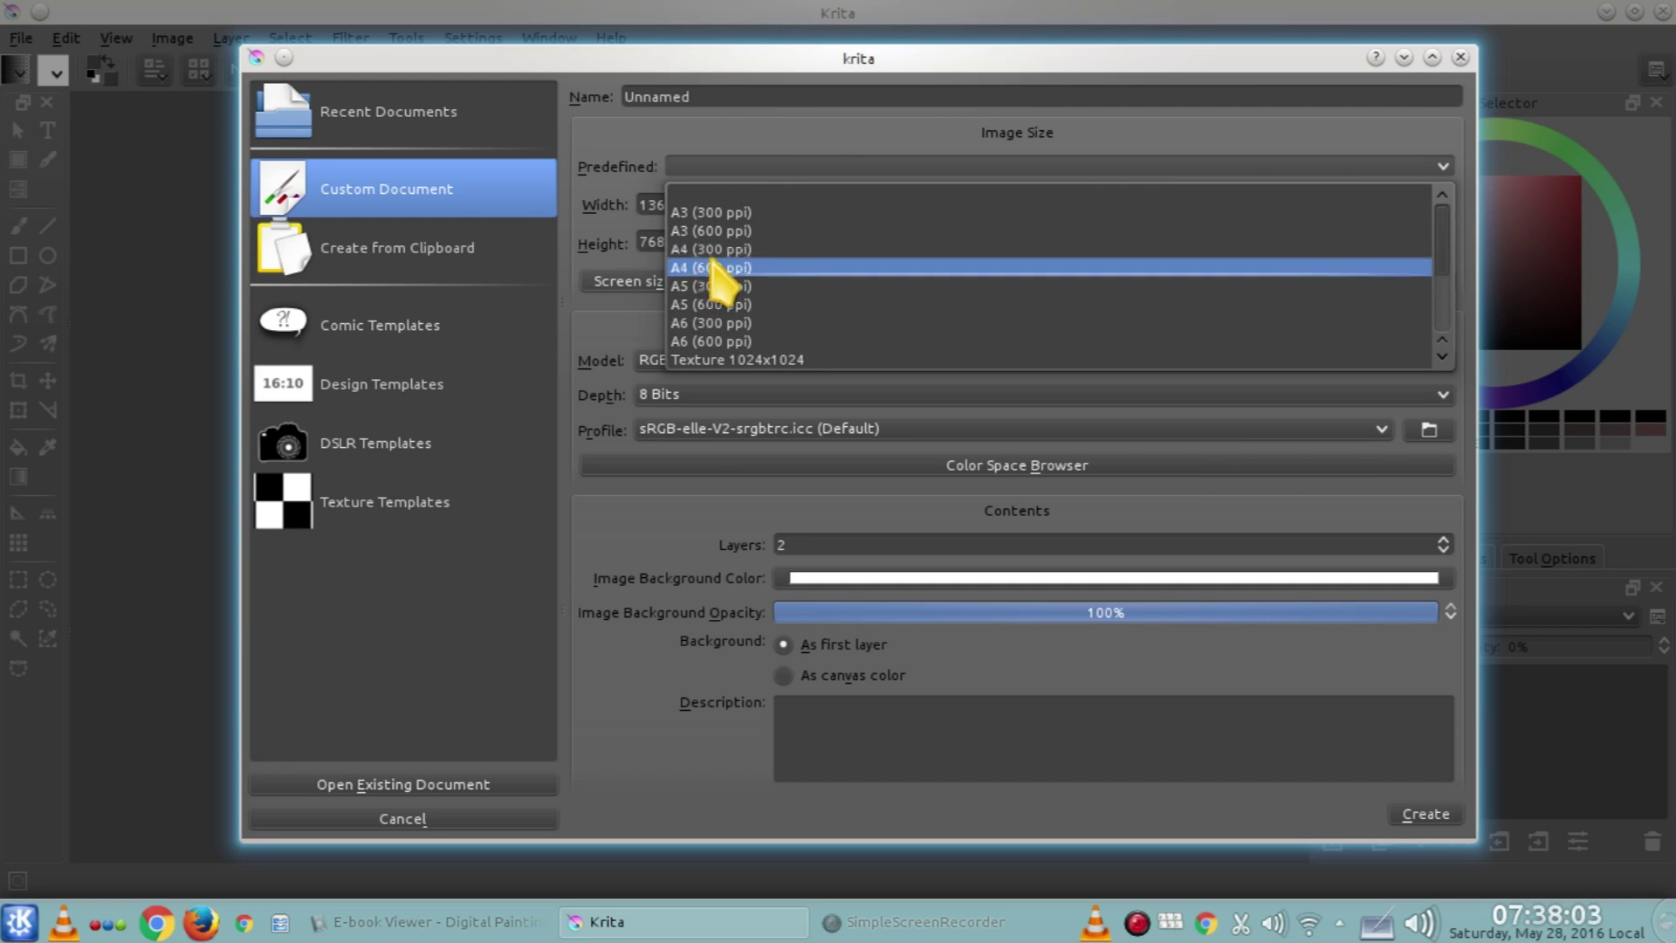
pyautogui.click(841, 162)
pyautogui.doubleClick(1109, 225)
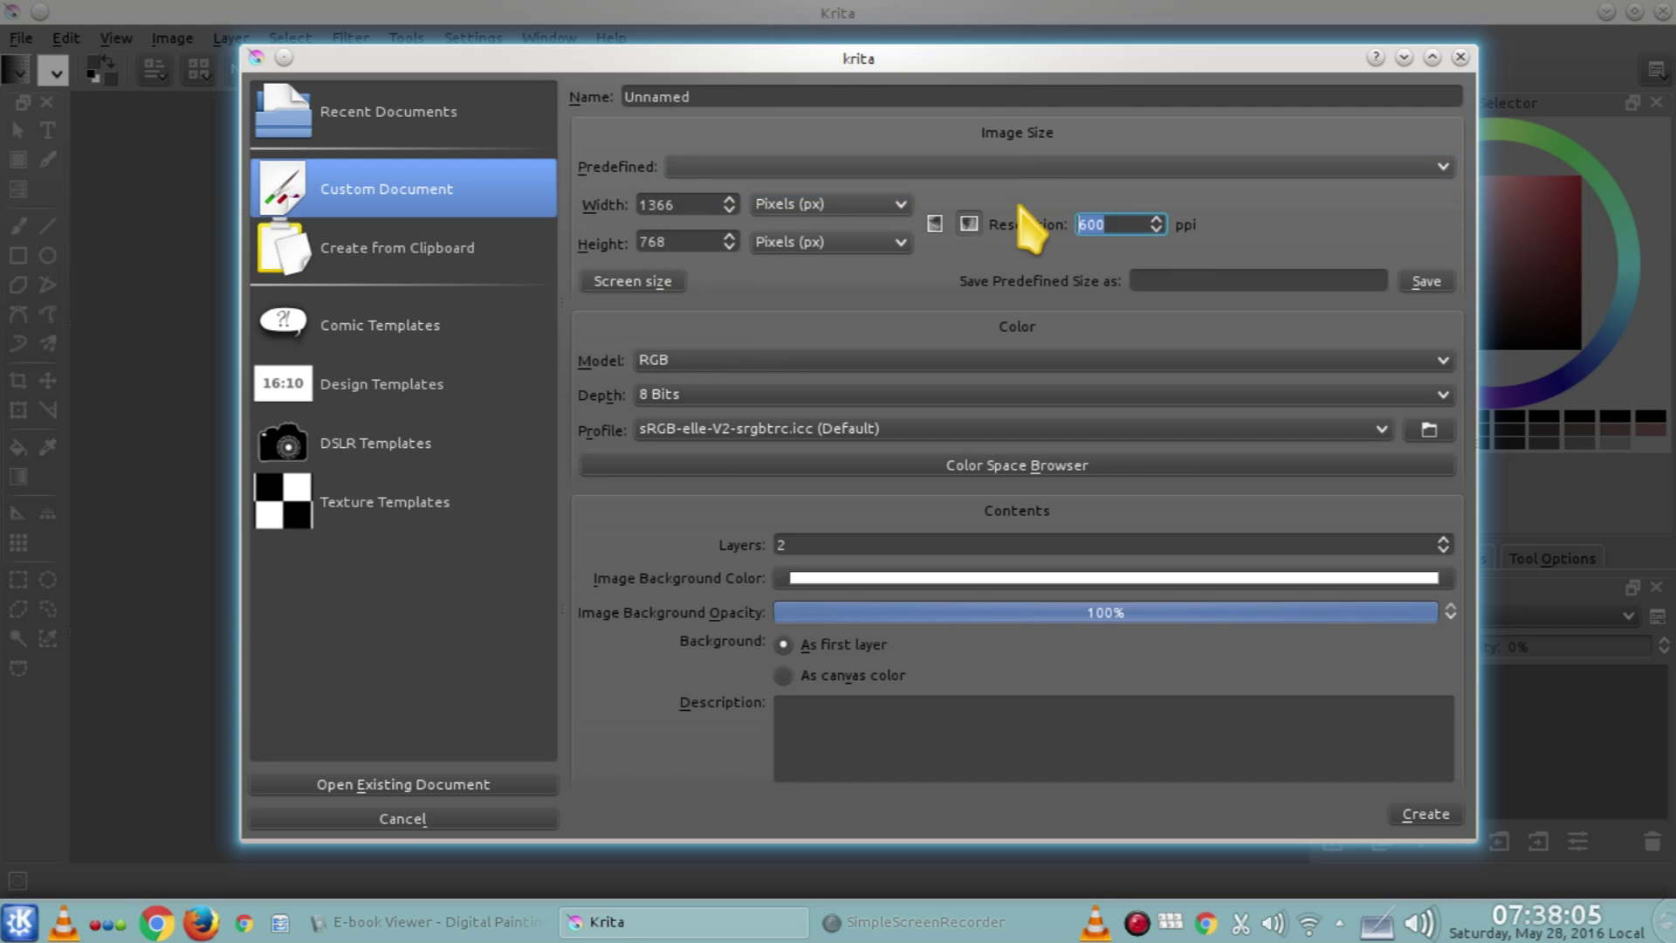
pyautogui.write('300')
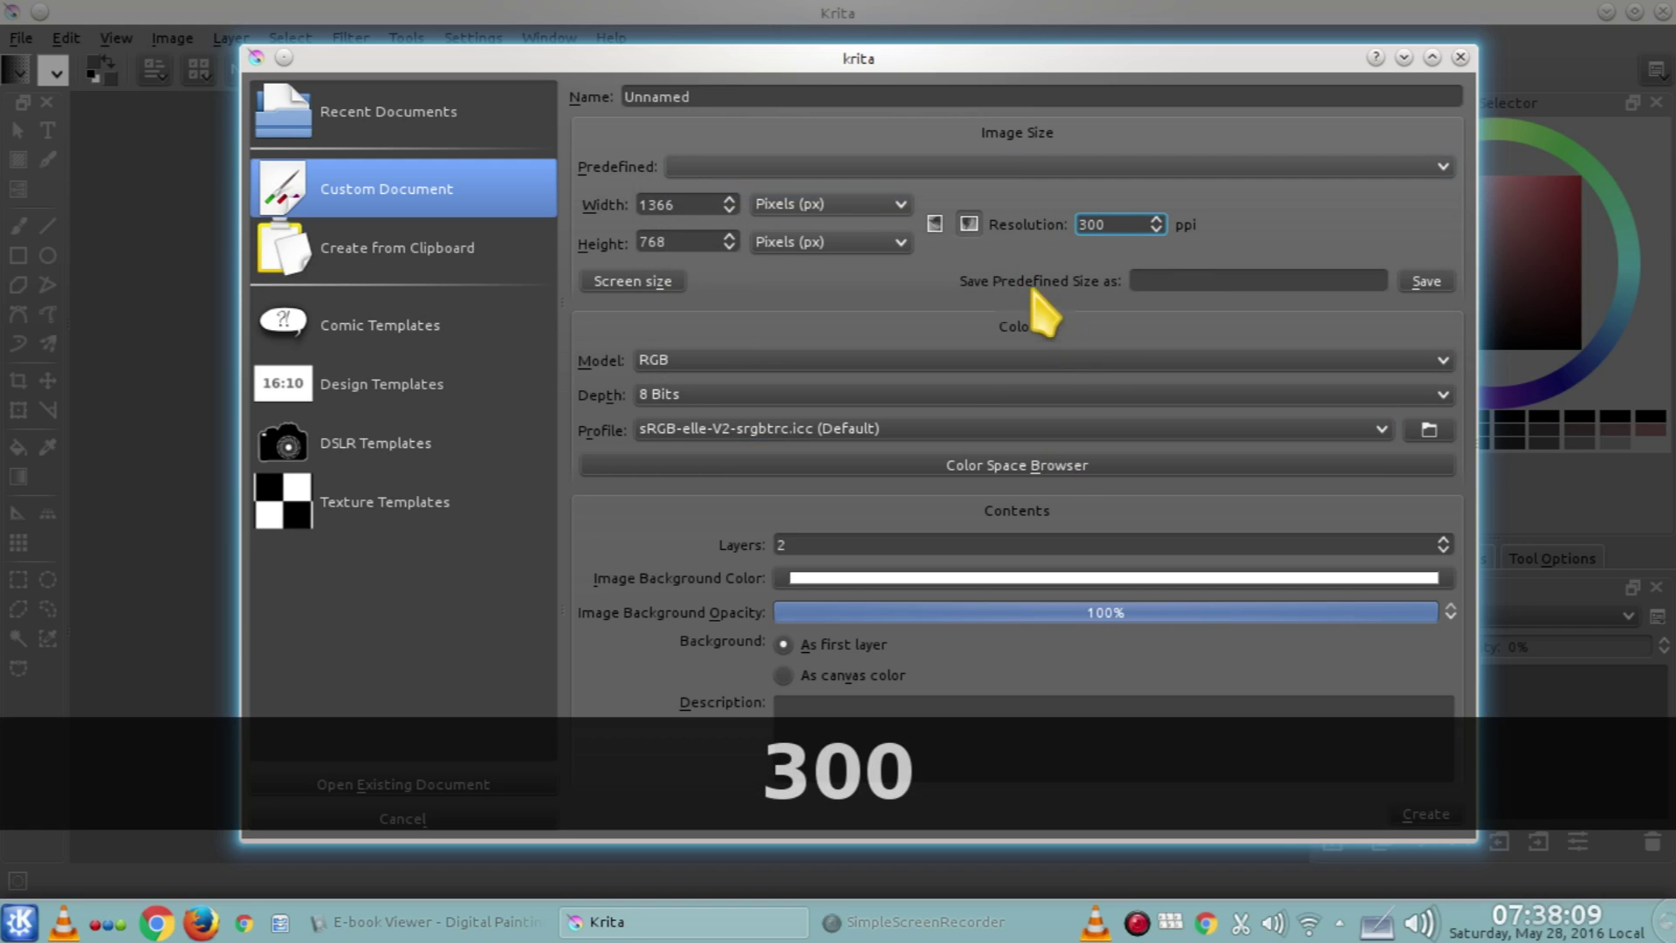
pyautogui.click(989, 172)
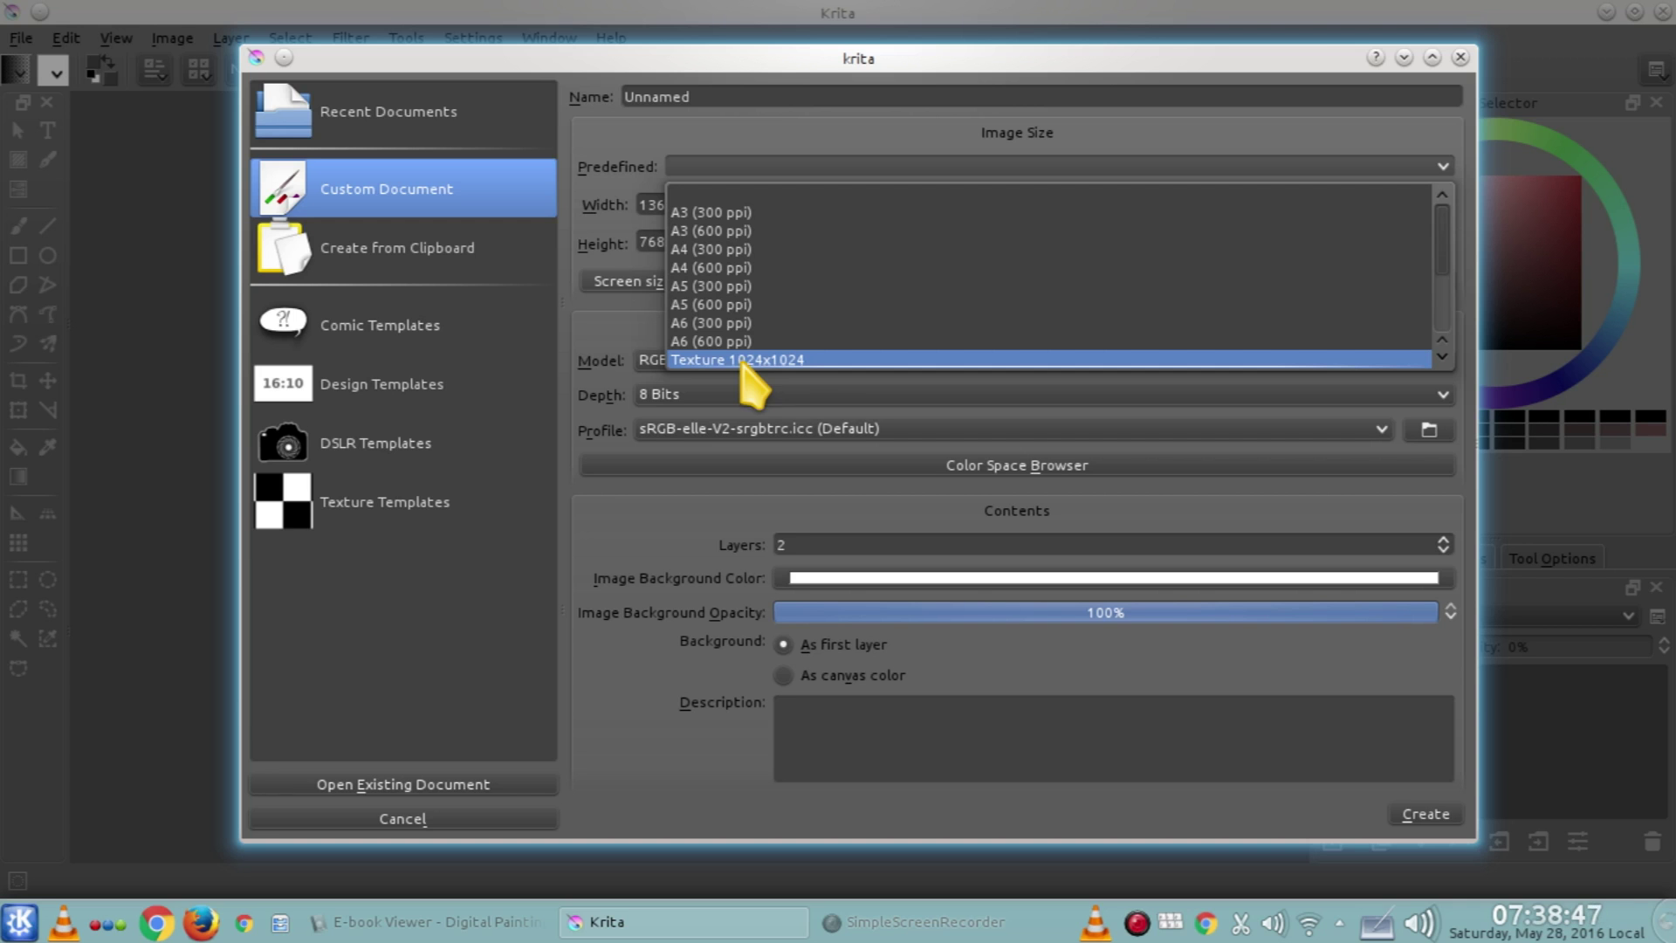
# Choose the Texture 1024x1024 preset, select the resolution field, and reopen the Predefined list
pyautogui.click(795, 360)
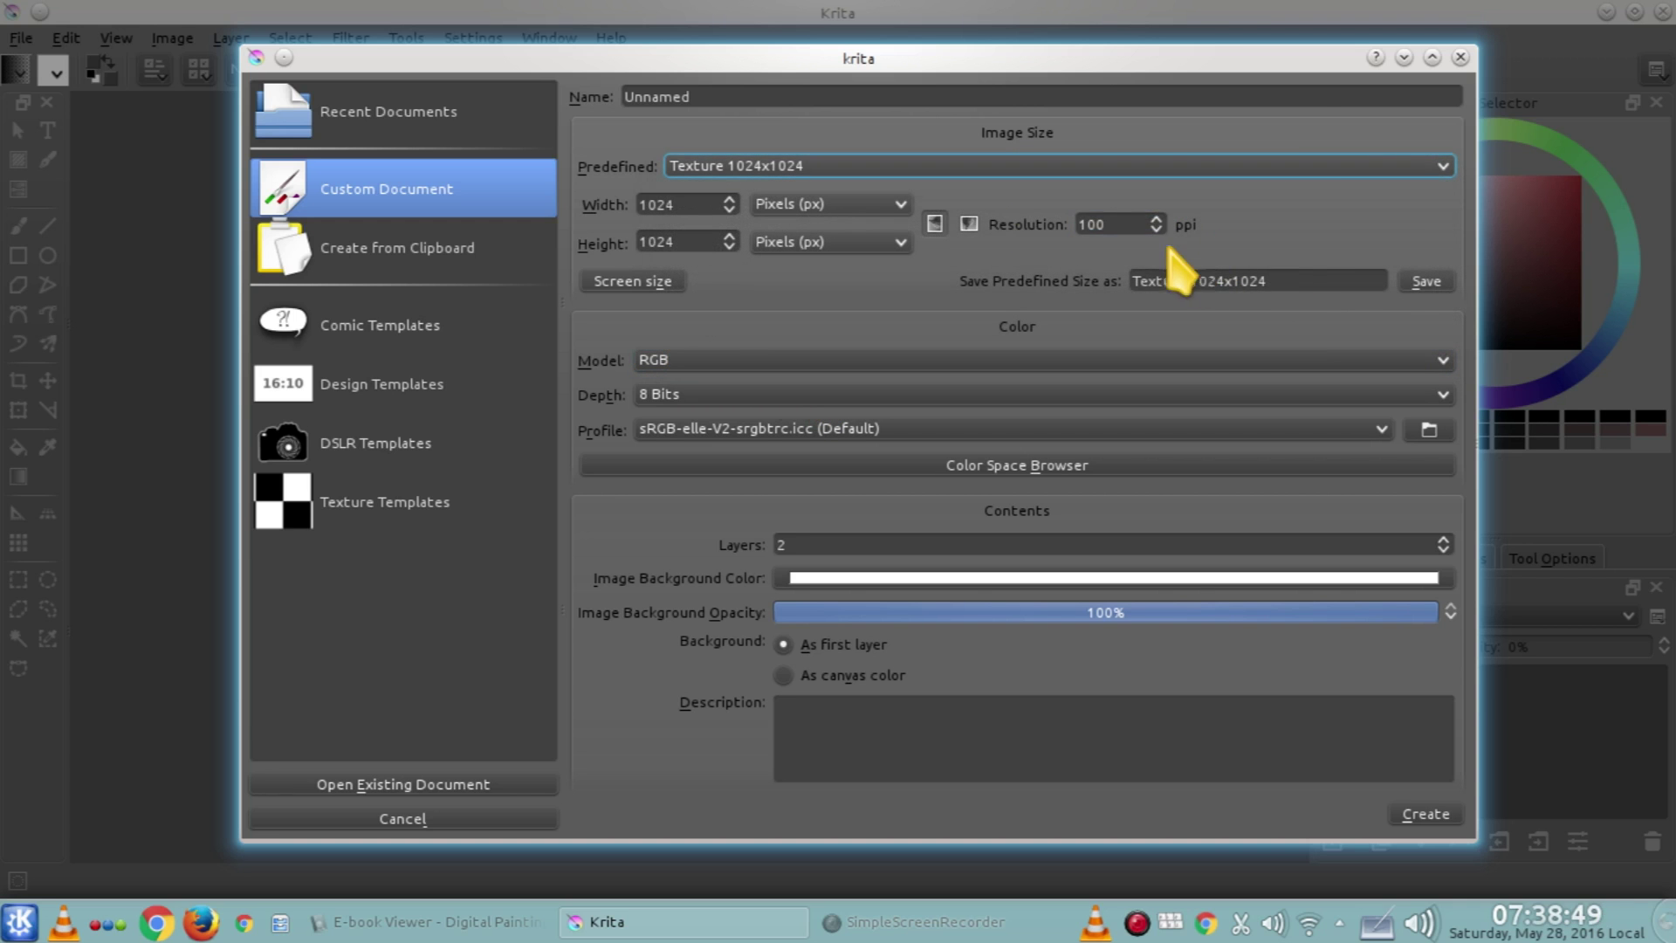
pyautogui.doubleClick(1133, 224)
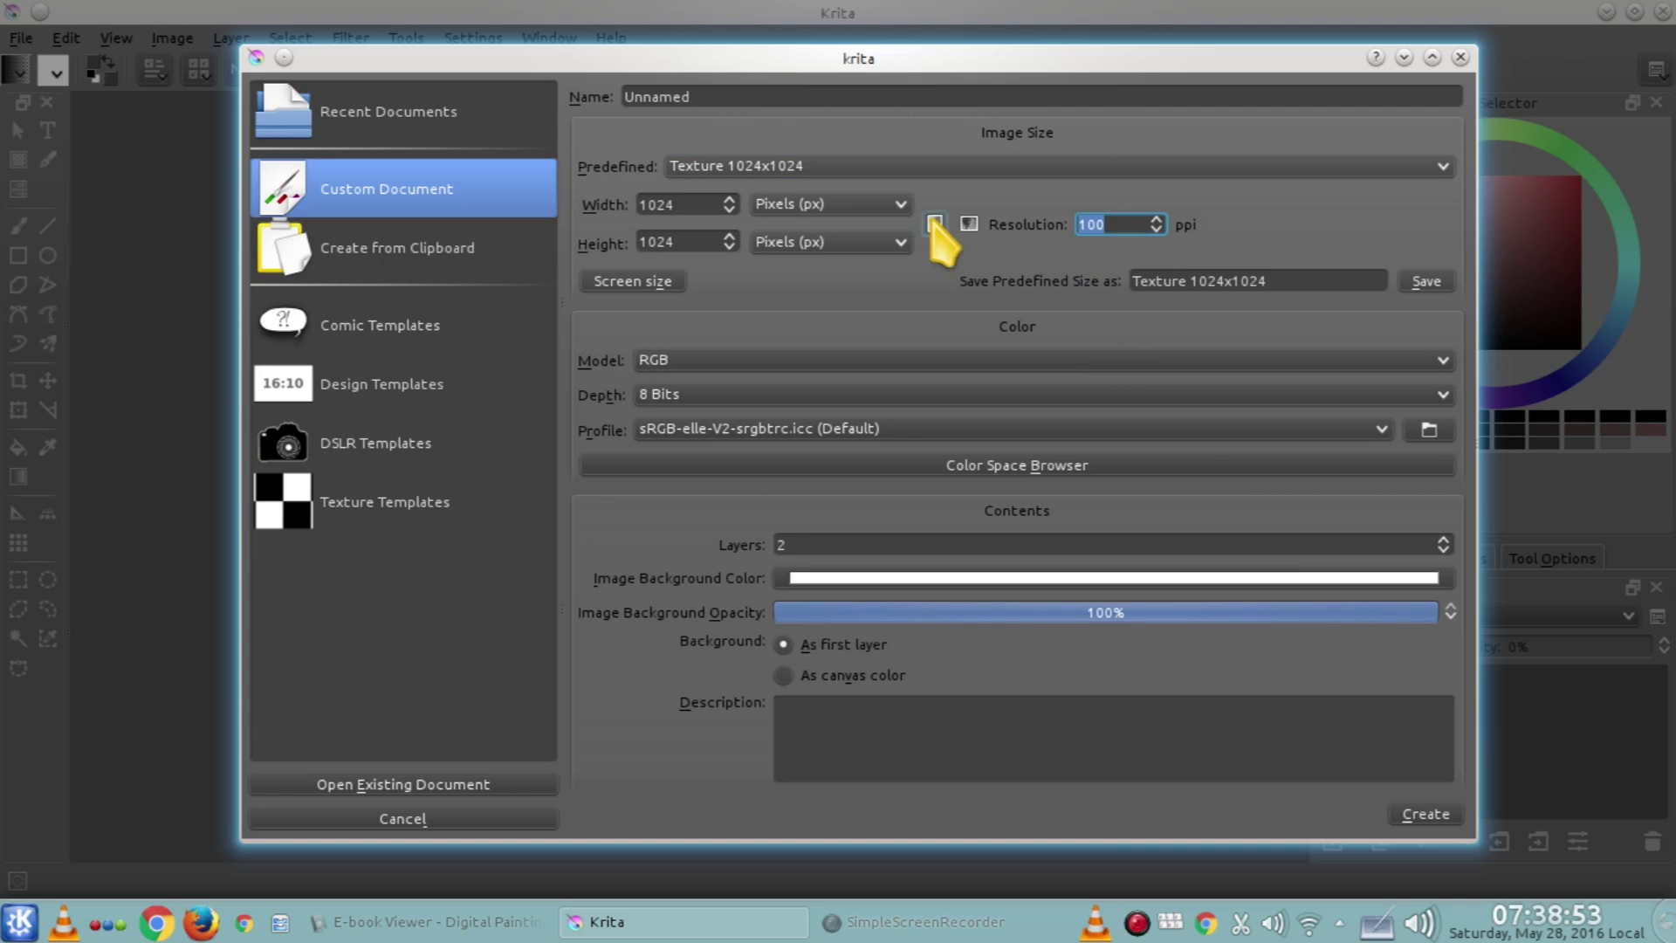
pyautogui.click(925, 168)
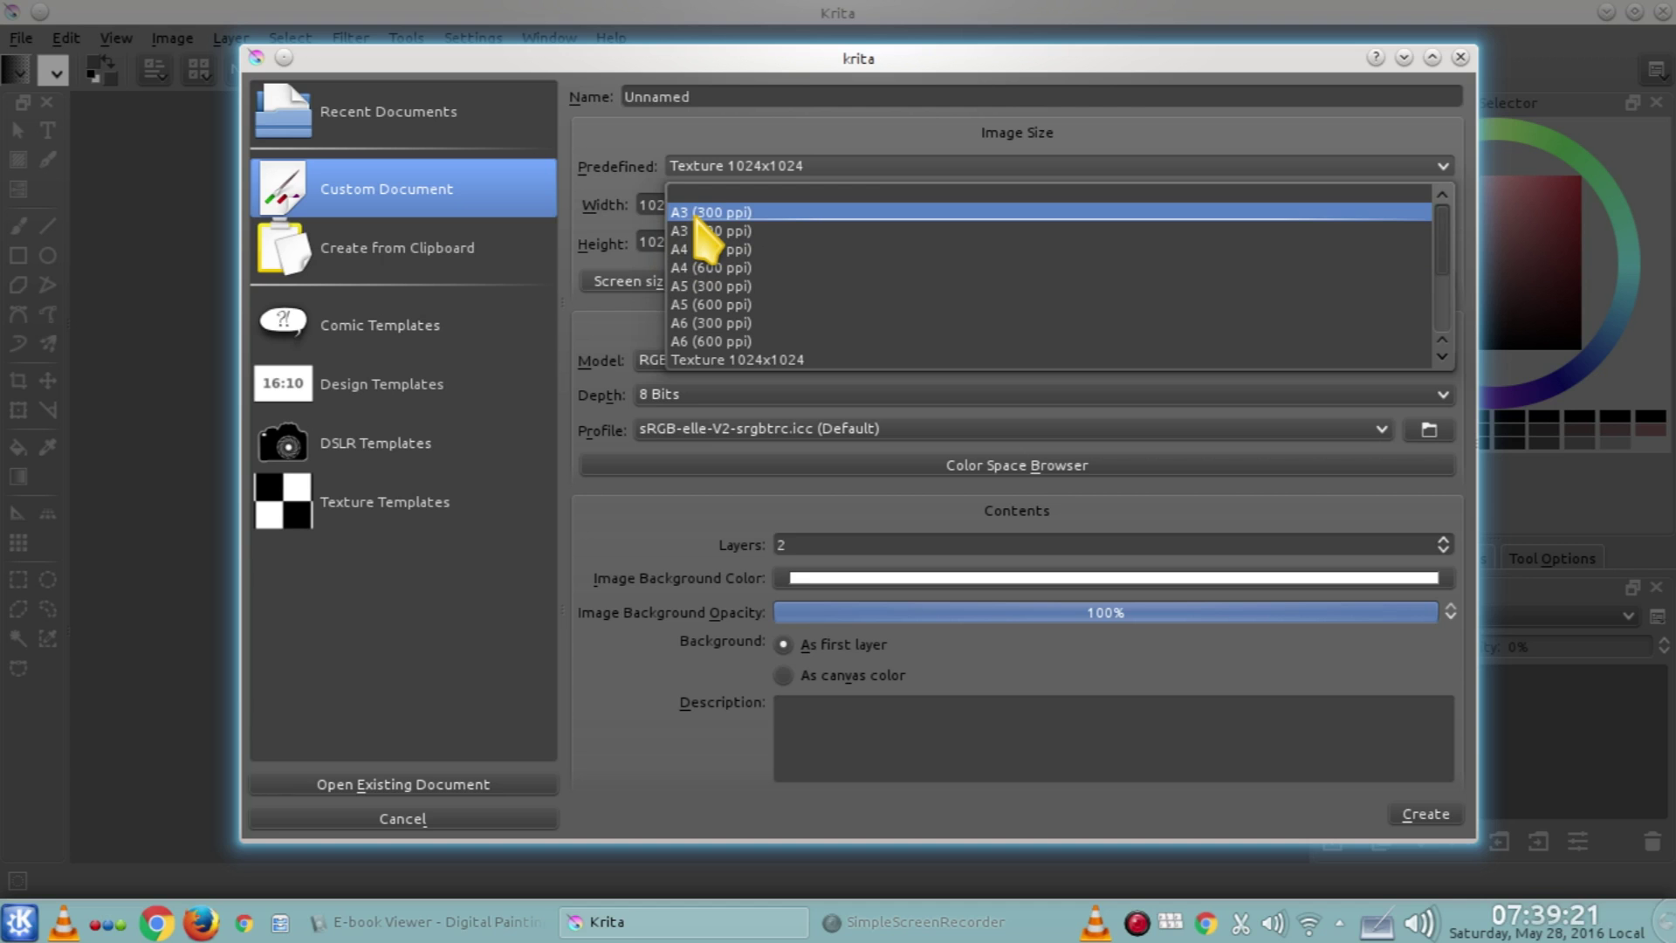
# Choose the A3 (300 ppi) preset and show its size in centimeters, 29,70 × 41,99 cm
pyautogui.click(764, 213)
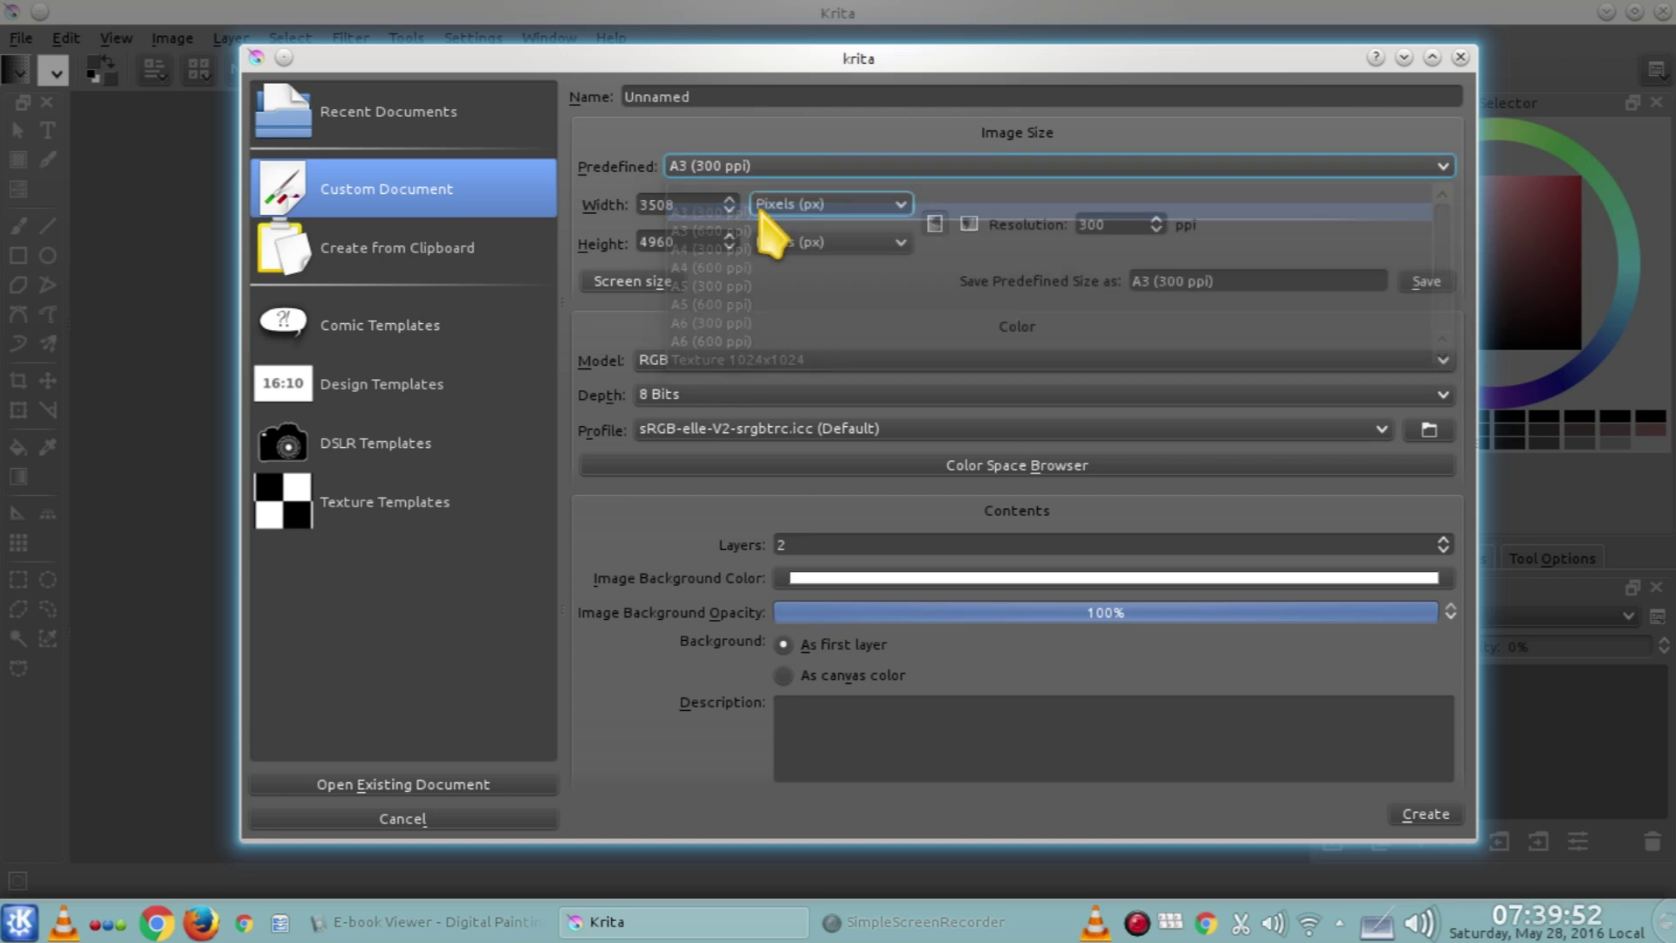
pyautogui.click(838, 203)
pyautogui.click(843, 251)
pyautogui.click(845, 243)
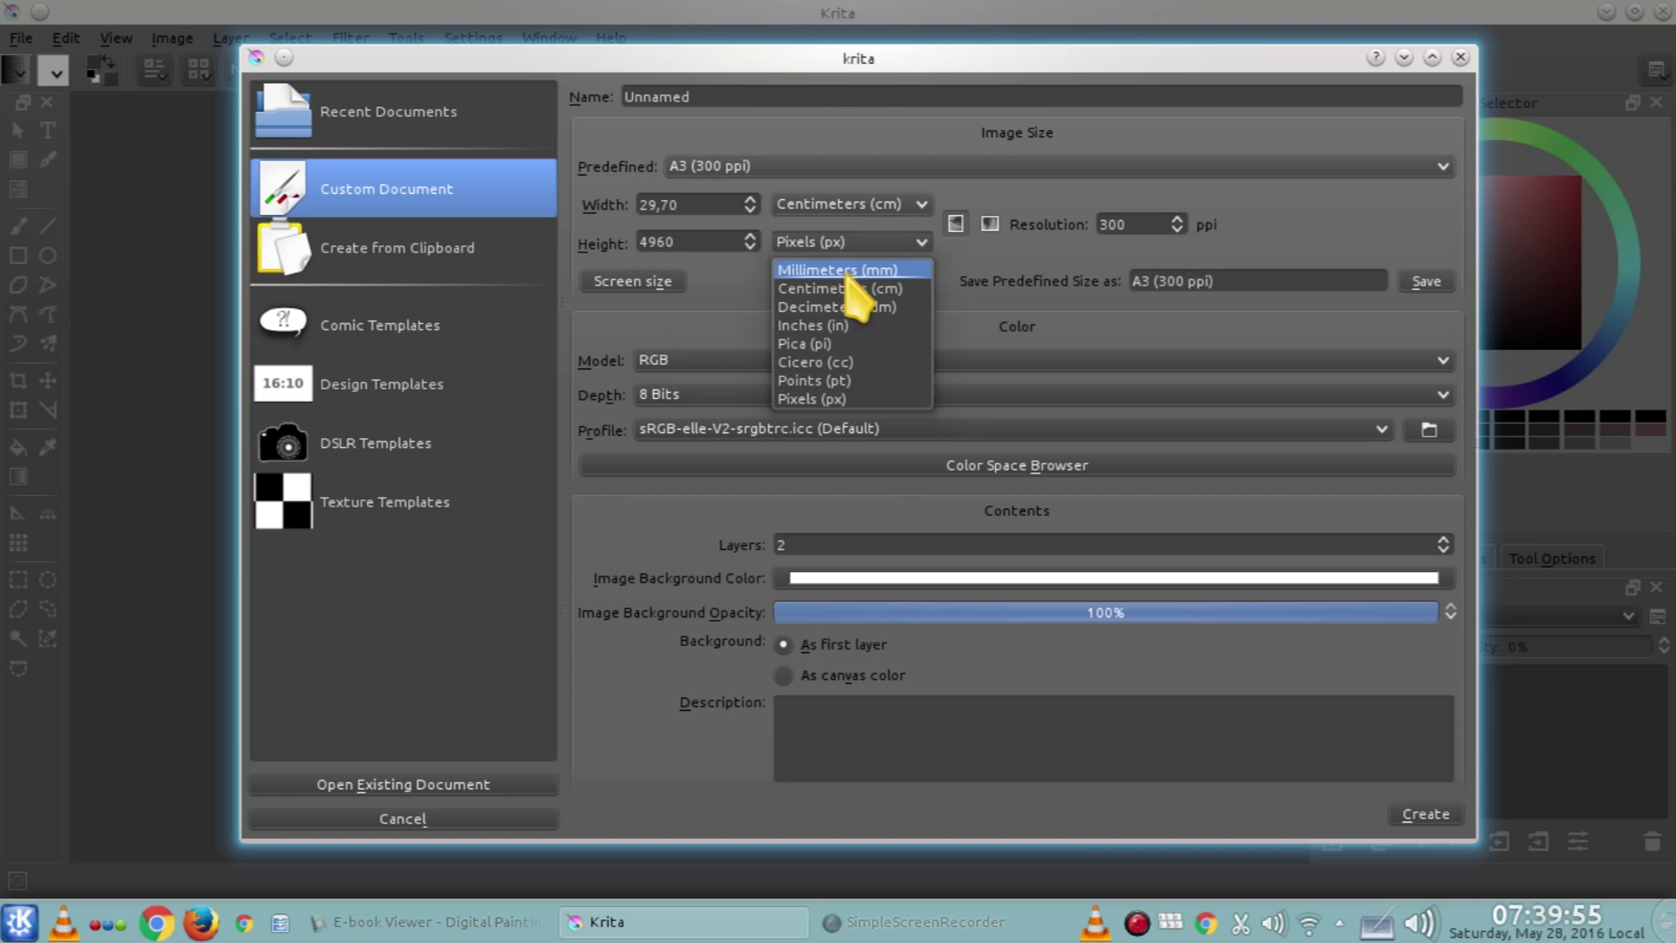
pyautogui.click(838, 289)
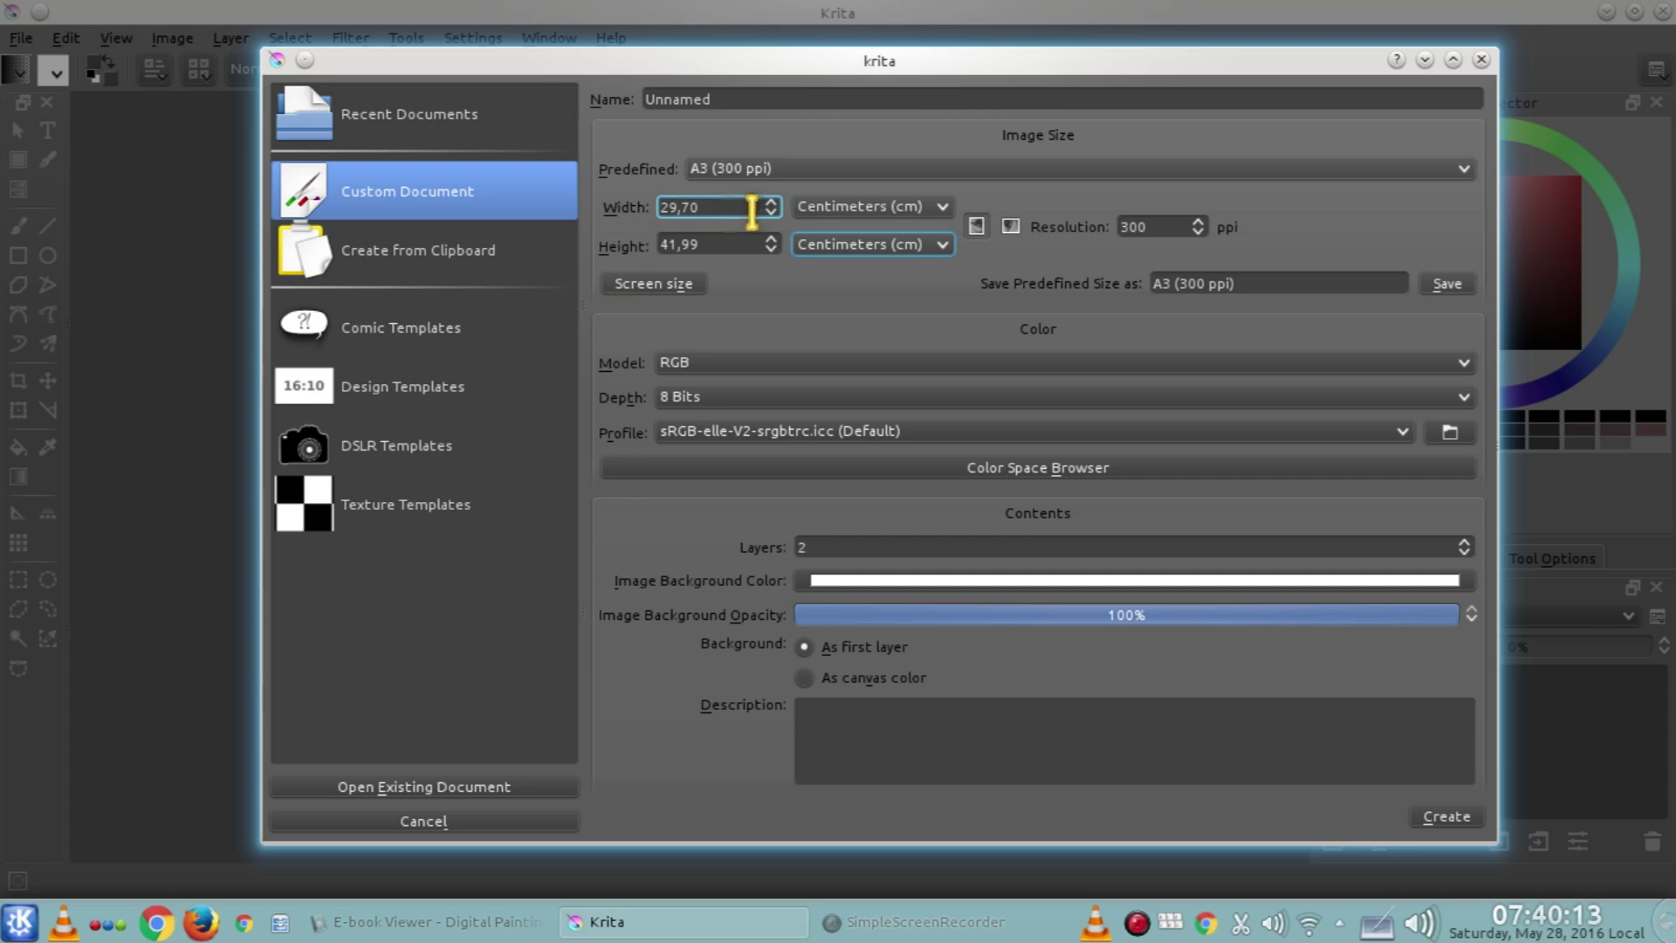
# Select the A4 (300 ppi) preset and show width and height in centimeters
pyautogui.click(787, 172)
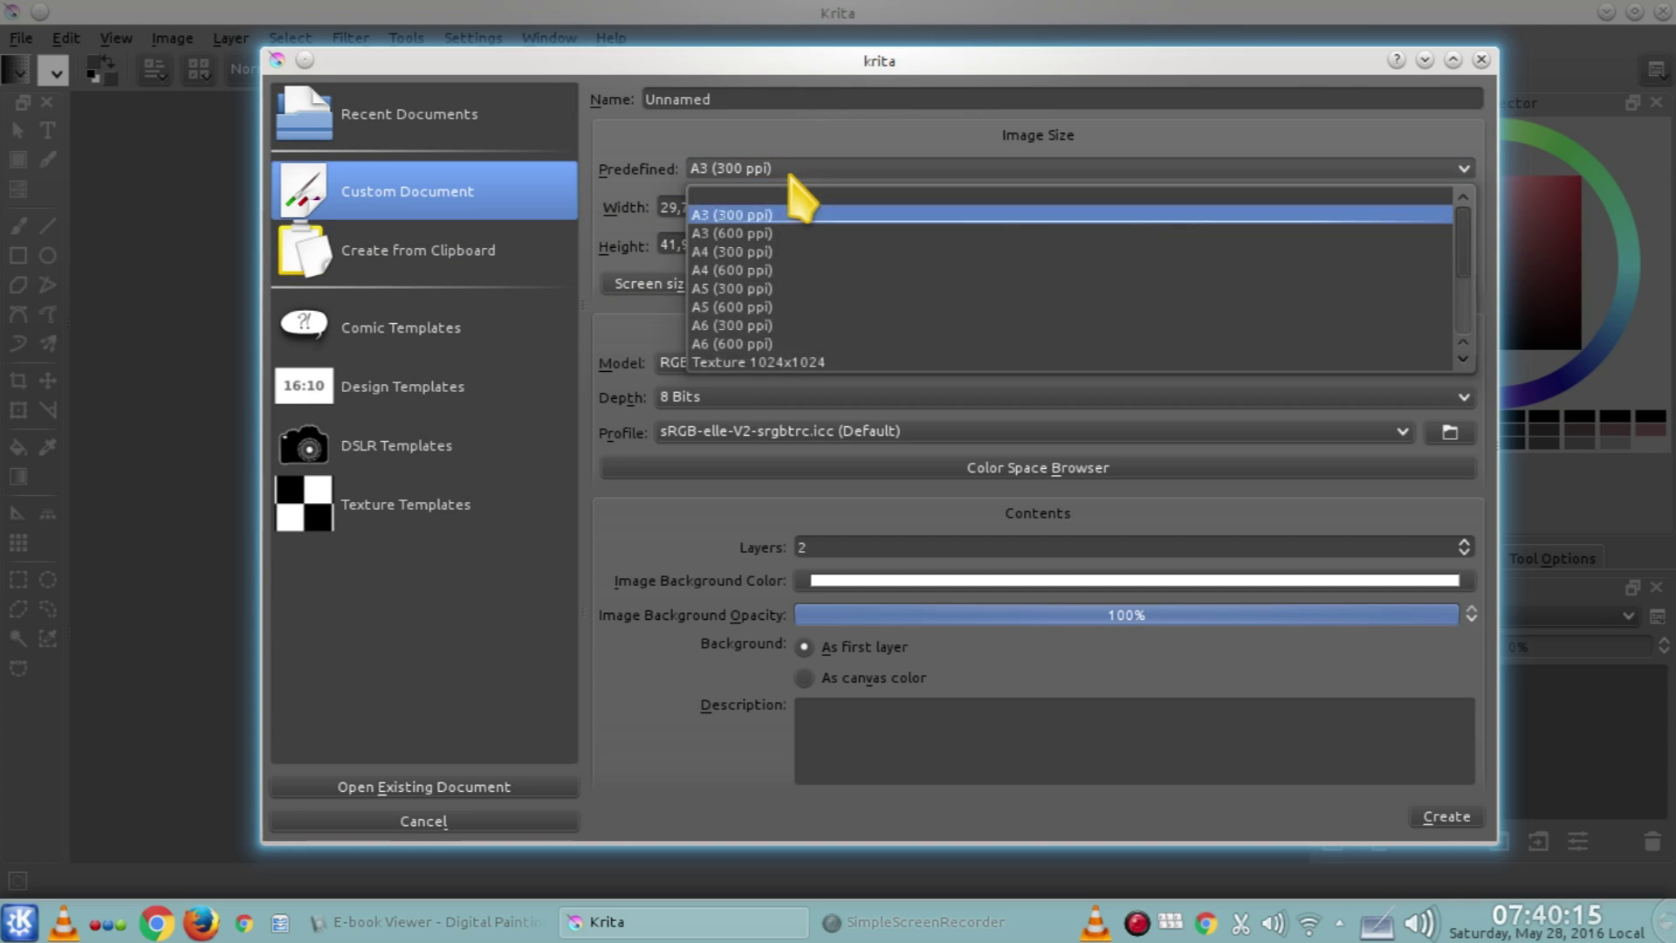
pyautogui.click(775, 255)
pyautogui.click(882, 210)
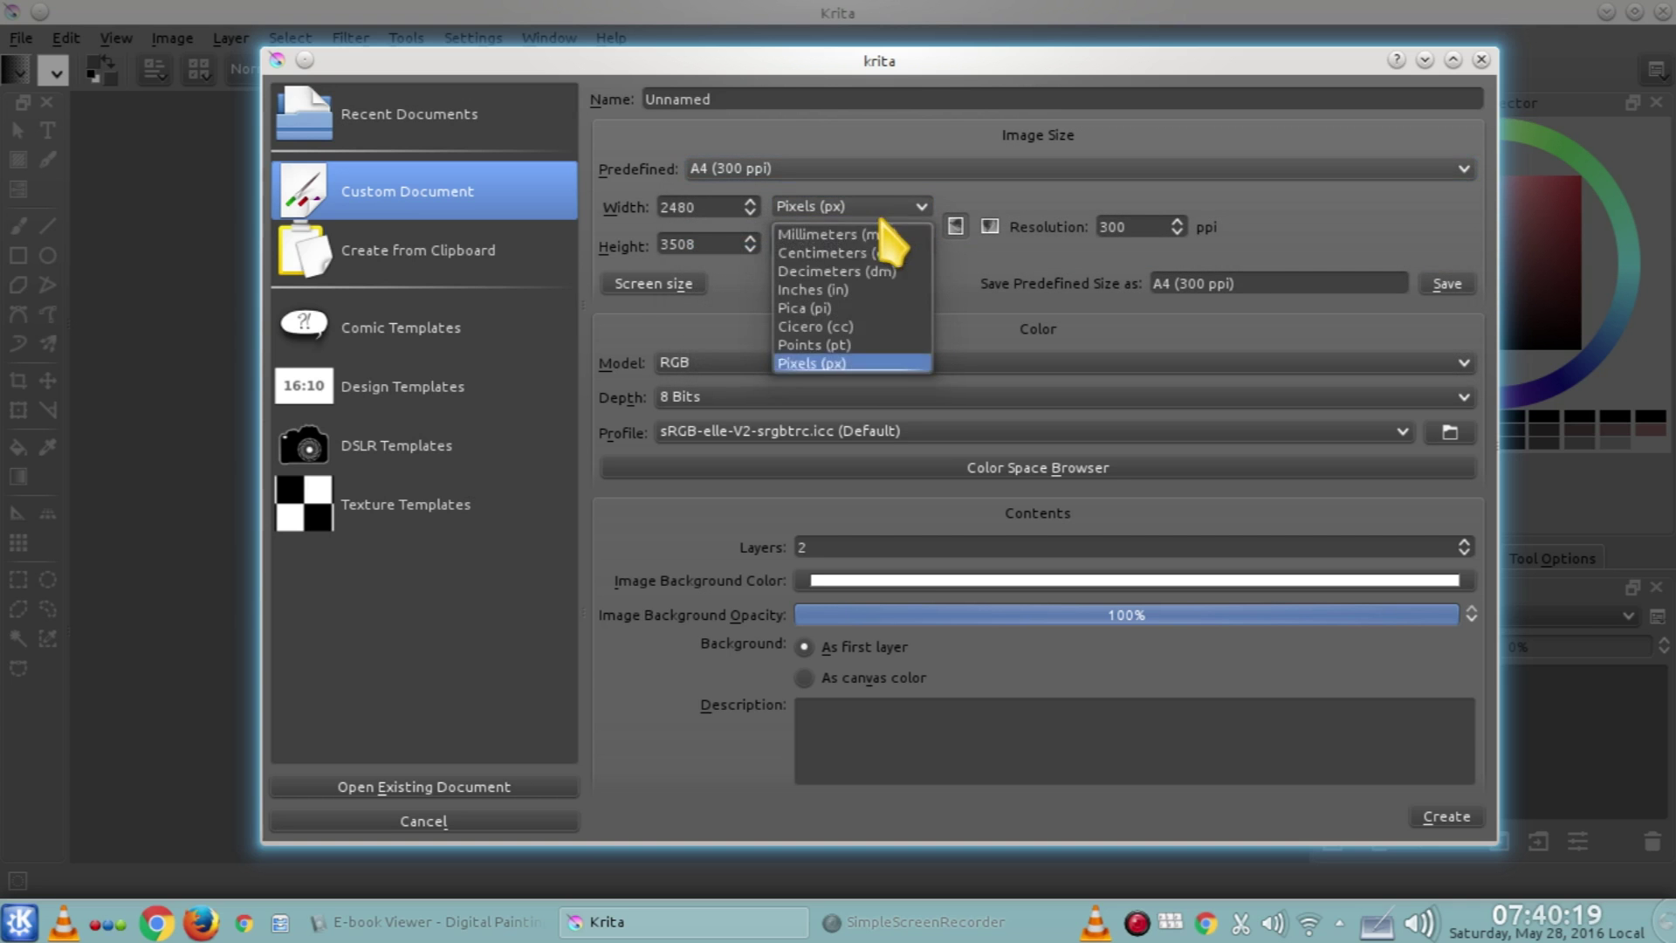
pyautogui.click(873, 255)
pyautogui.click(865, 246)
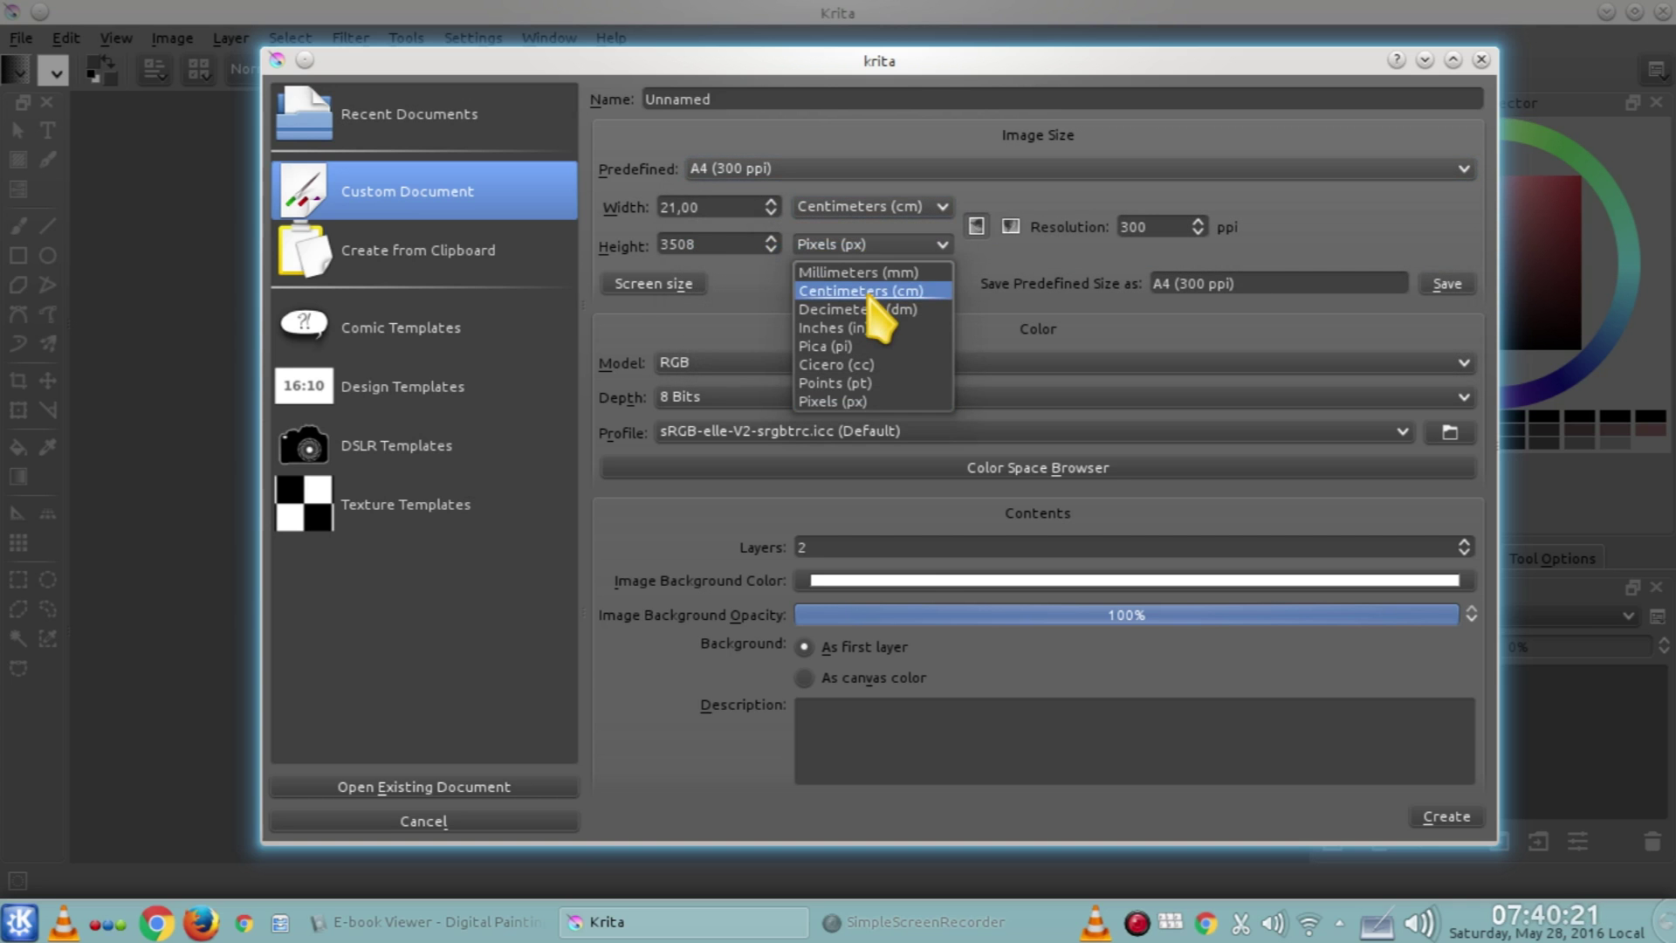
pyautogui.click(849, 293)
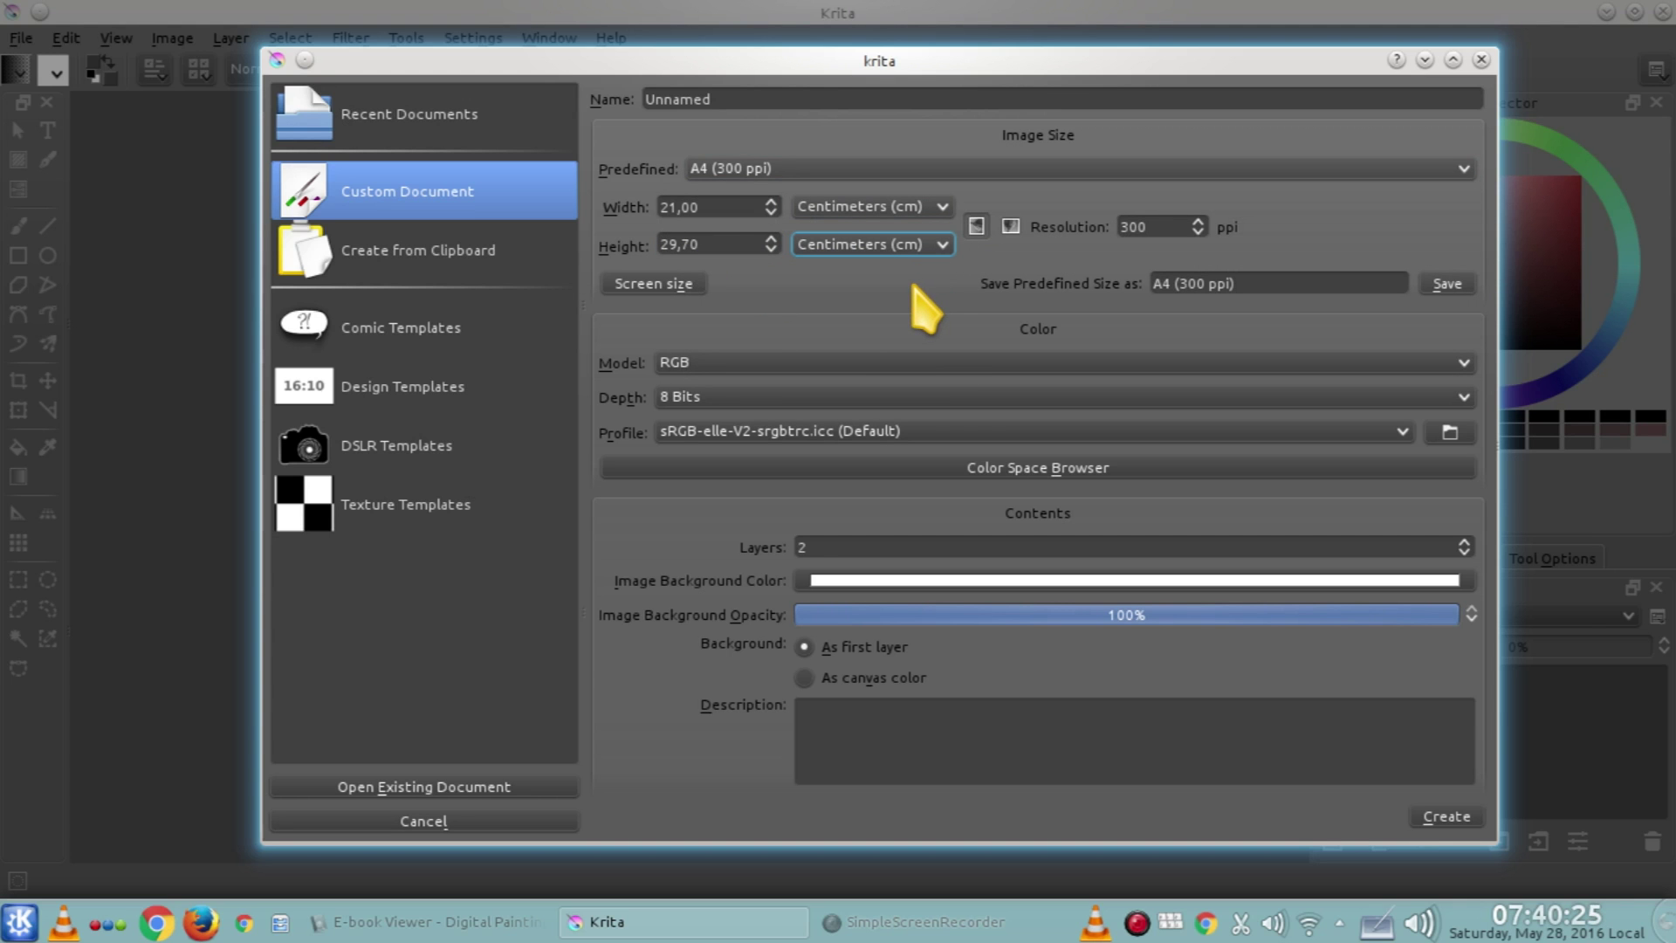
# Select the A5 (300 ppi) preset and show width and height in centimeters
pyautogui.click(828, 170)
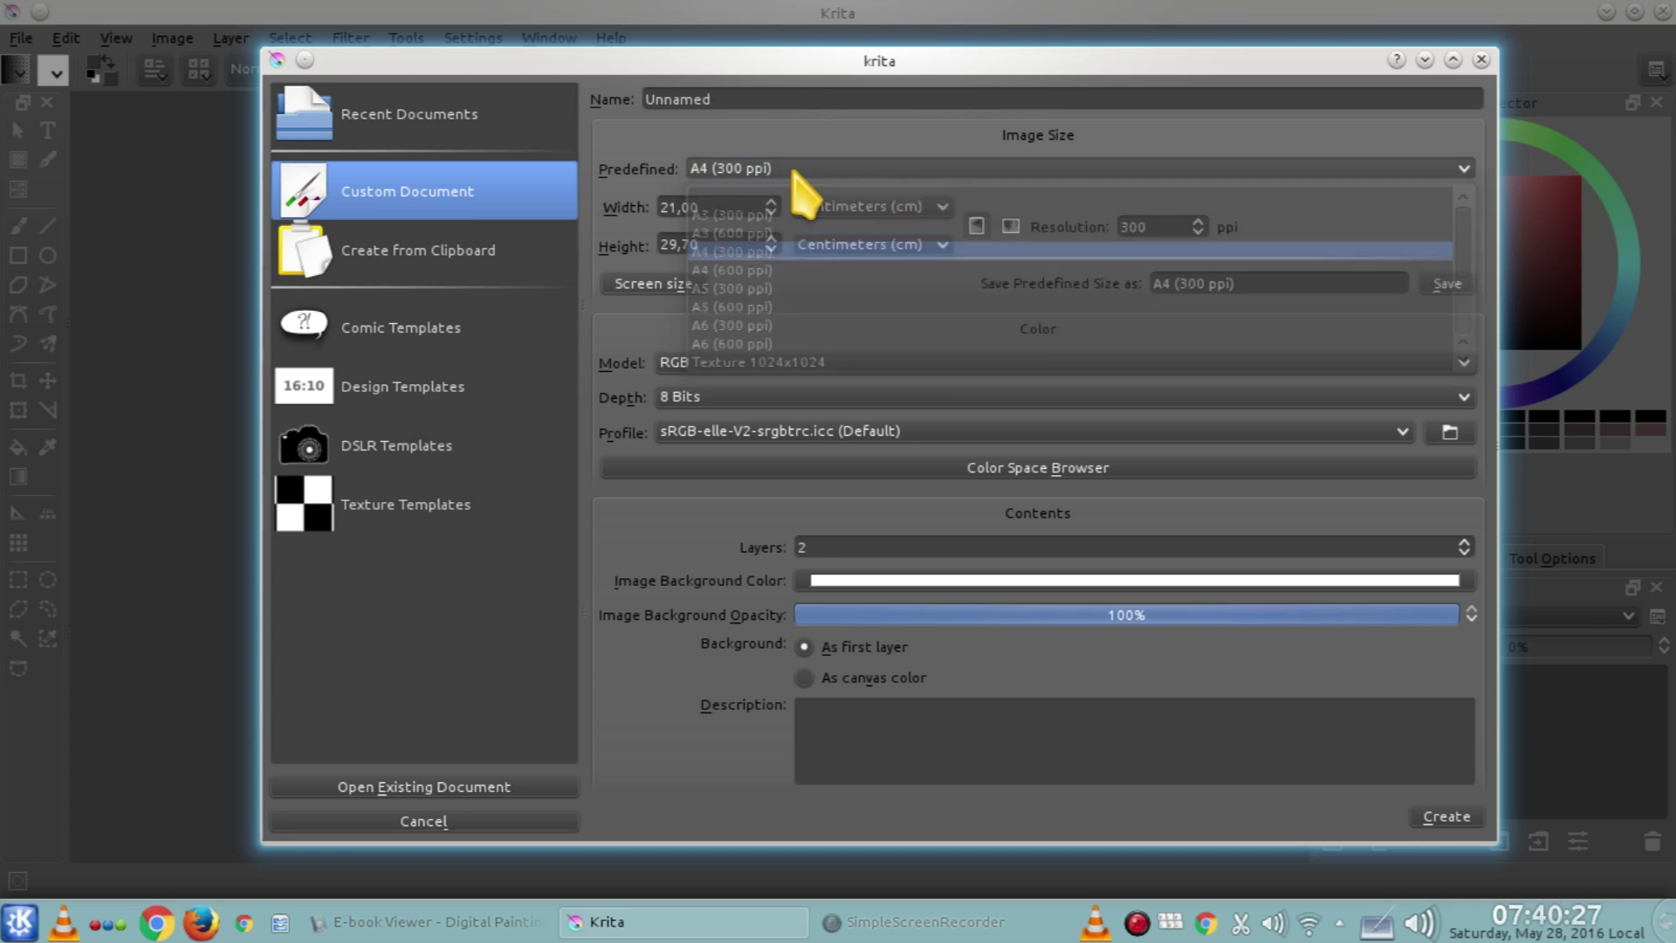
pyautogui.click(786, 288)
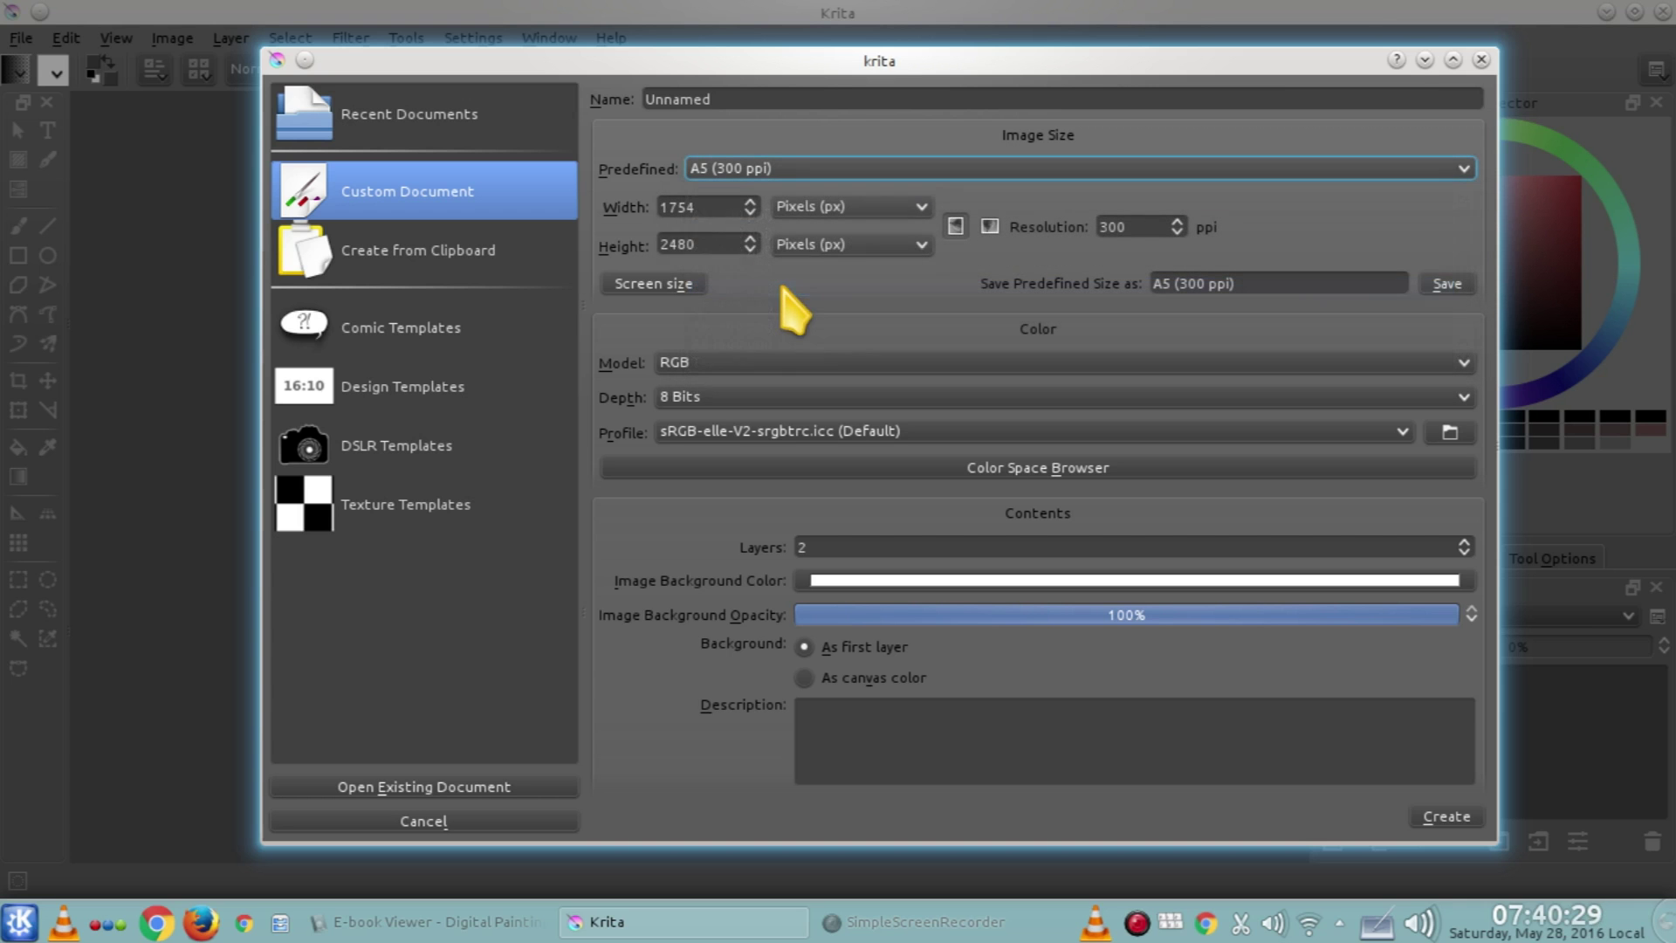
pyautogui.click(882, 210)
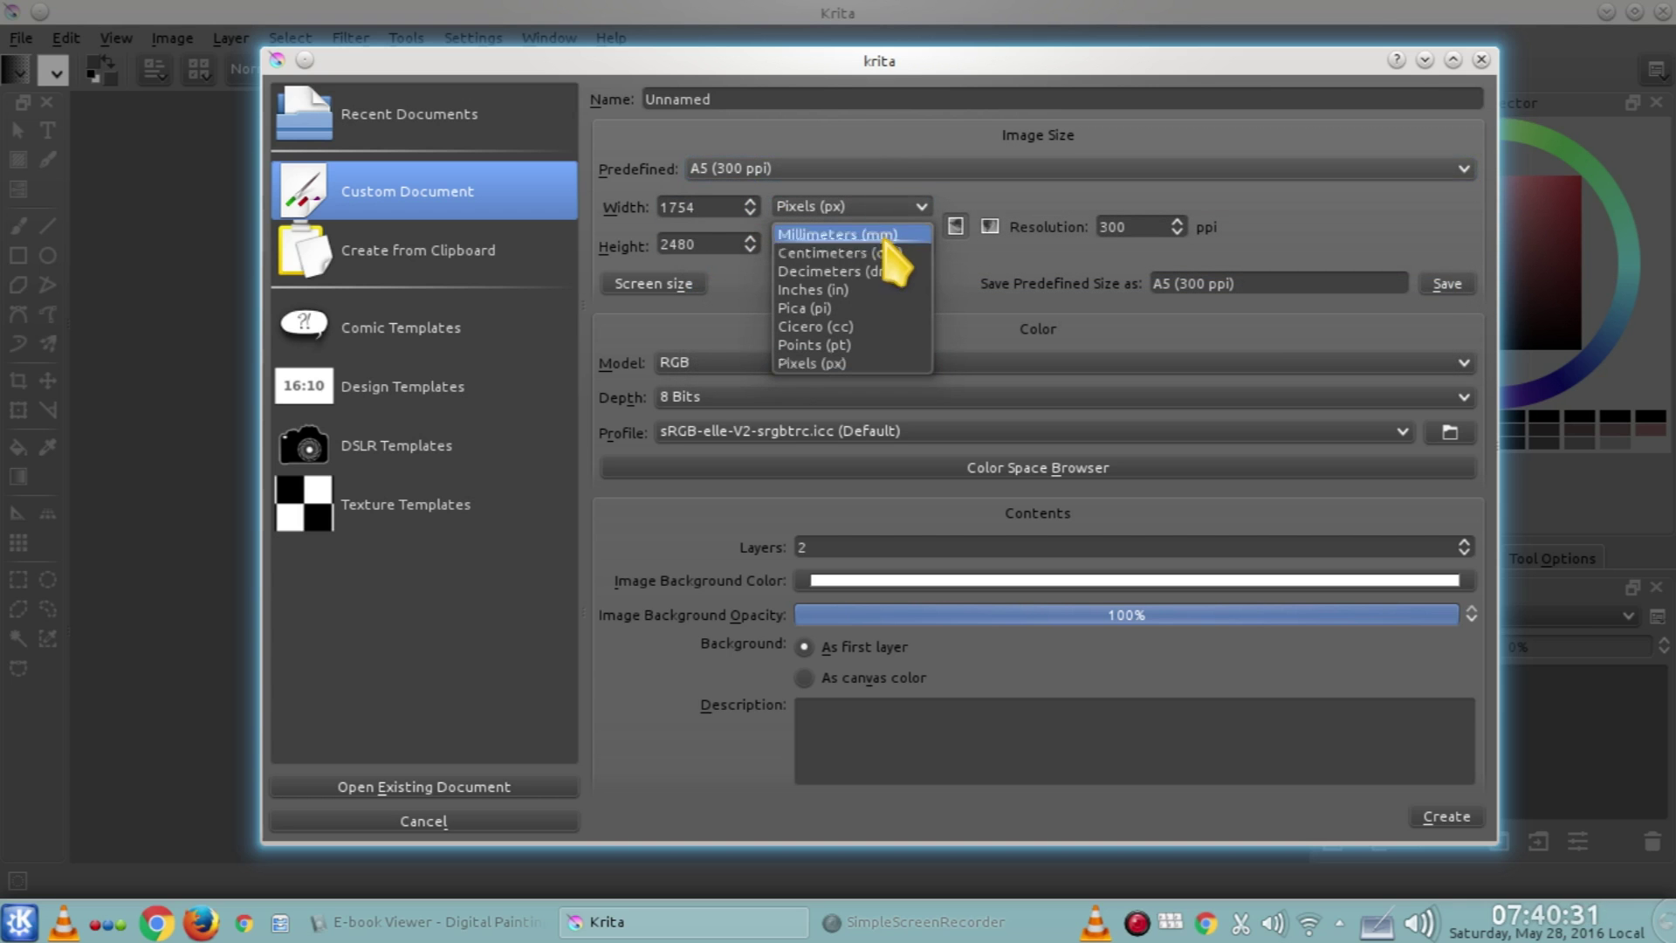
pyautogui.click(873, 253)
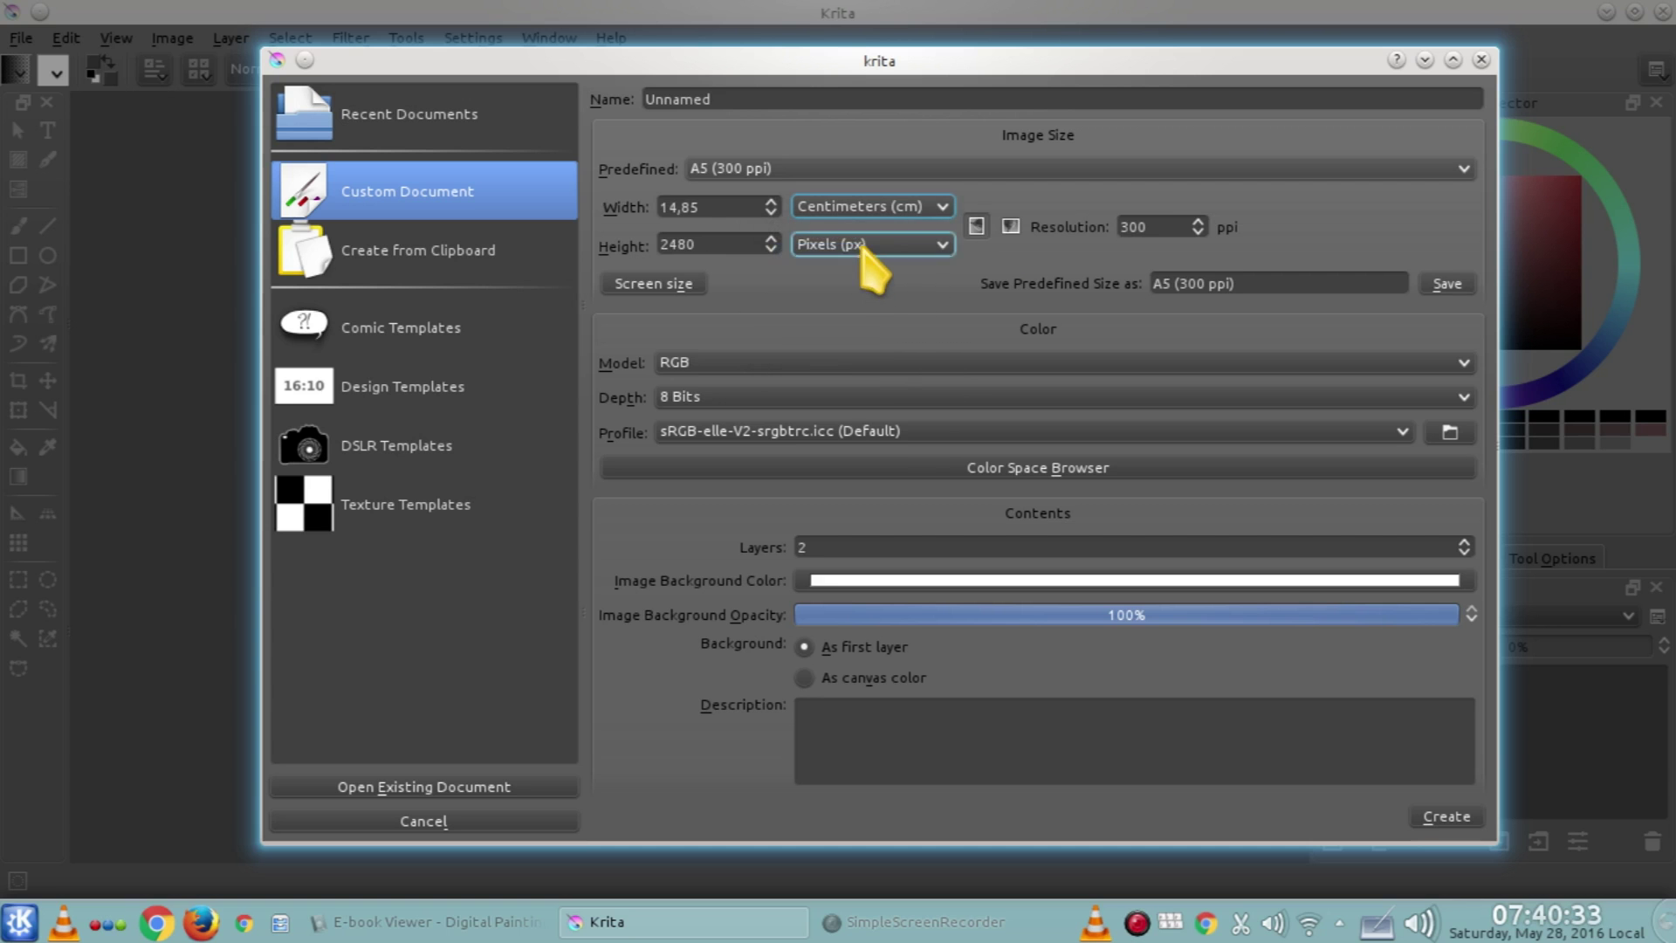
pyautogui.click(864, 246)
pyautogui.click(863, 292)
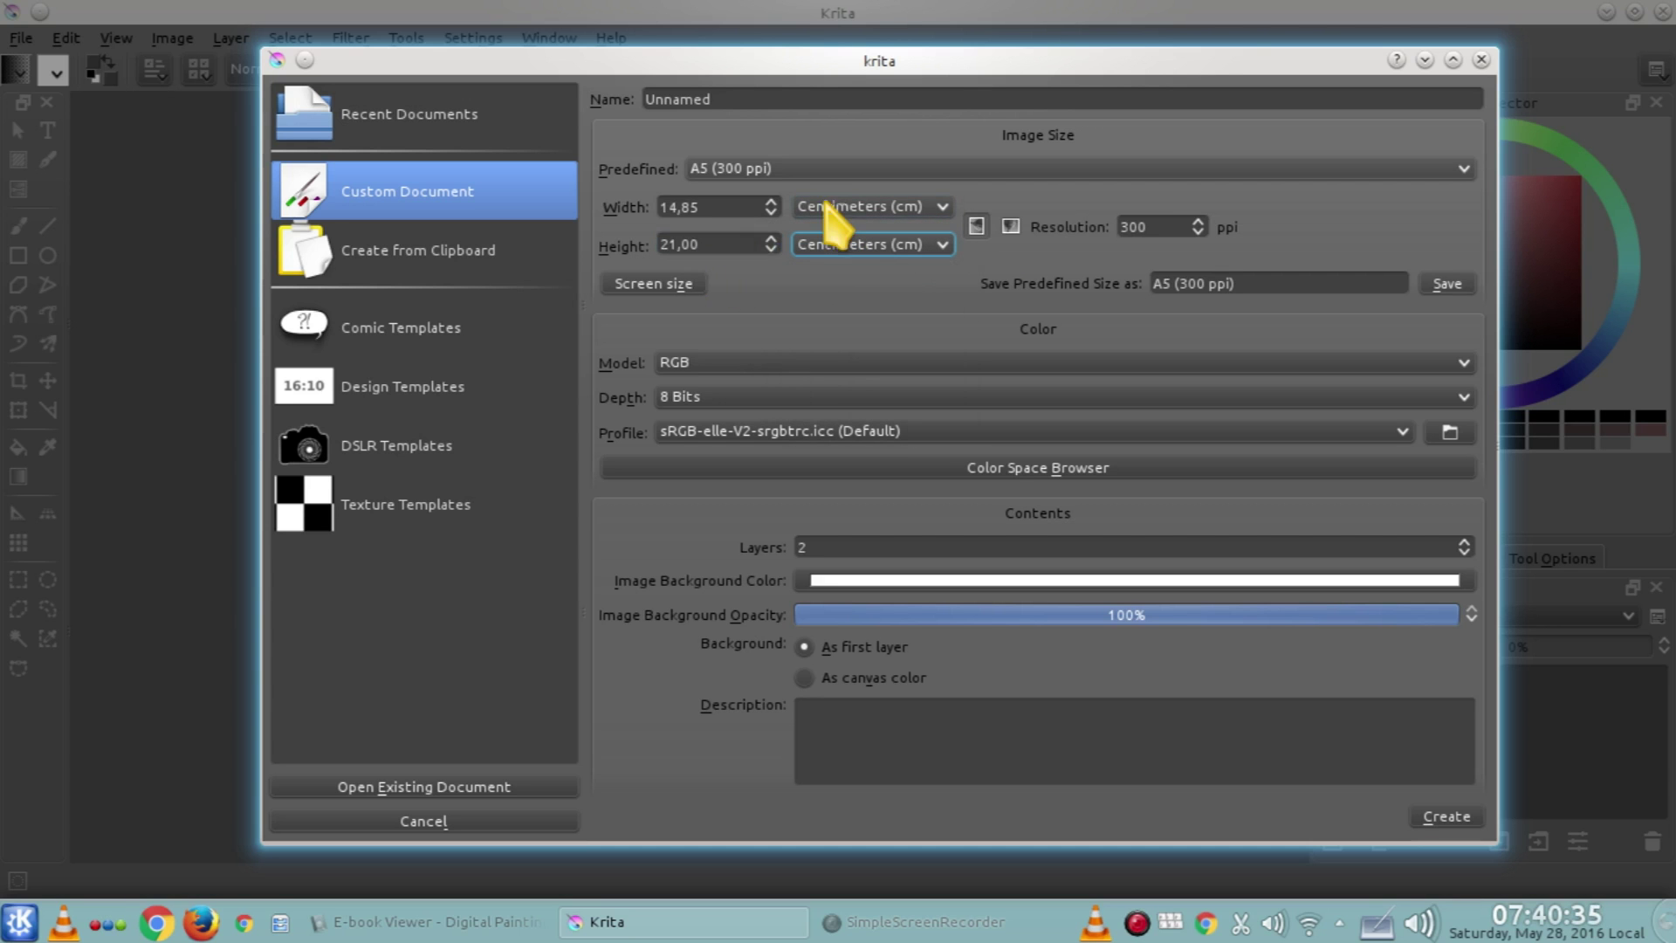
# Select the A6 (300 ppi) preset, 10,50 × 14,85 cm, with both units in centimeters
pyautogui.click(804, 171)
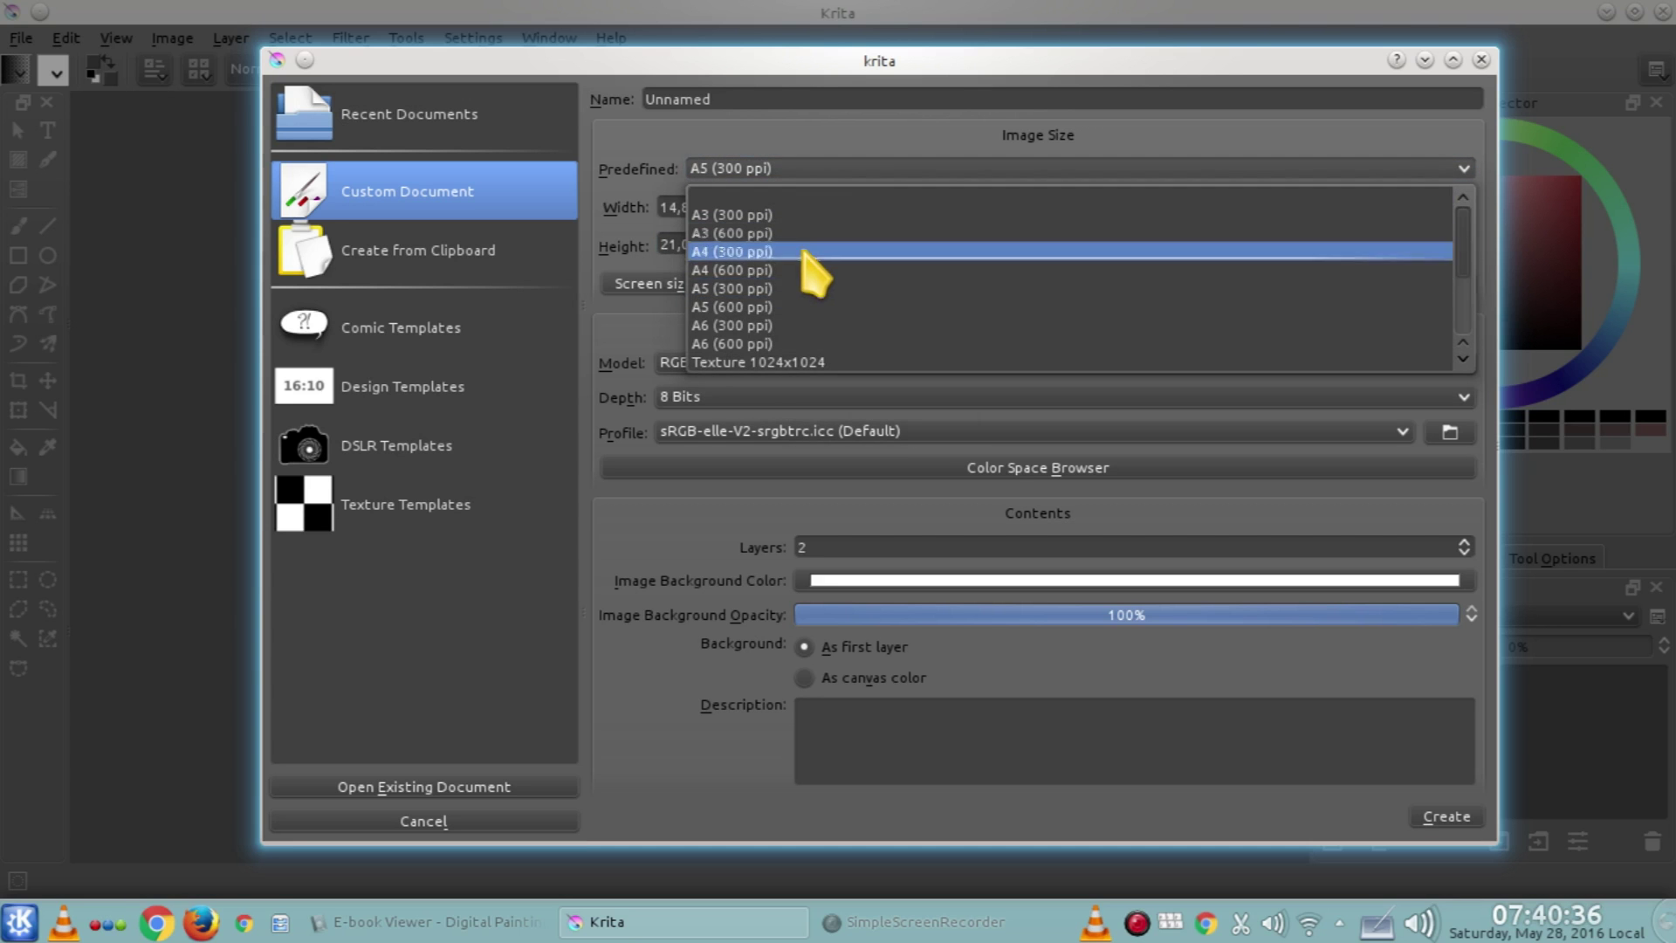
pyautogui.click(796, 323)
pyautogui.click(860, 209)
pyautogui.click(864, 255)
pyautogui.click(864, 247)
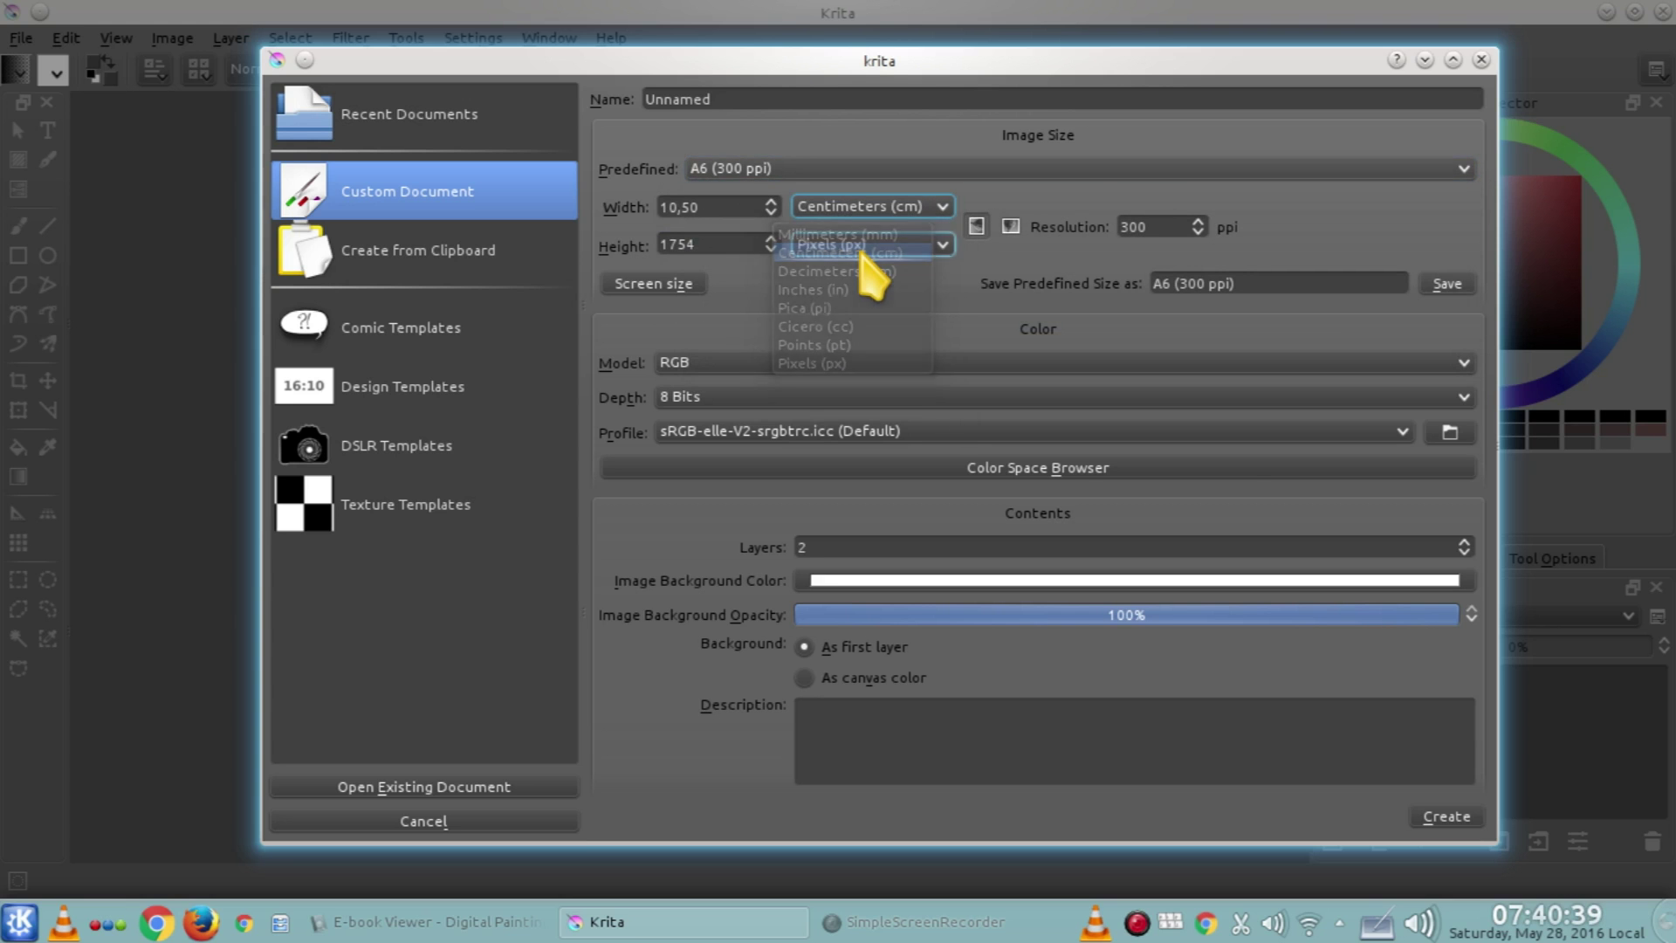
pyautogui.click(862, 292)
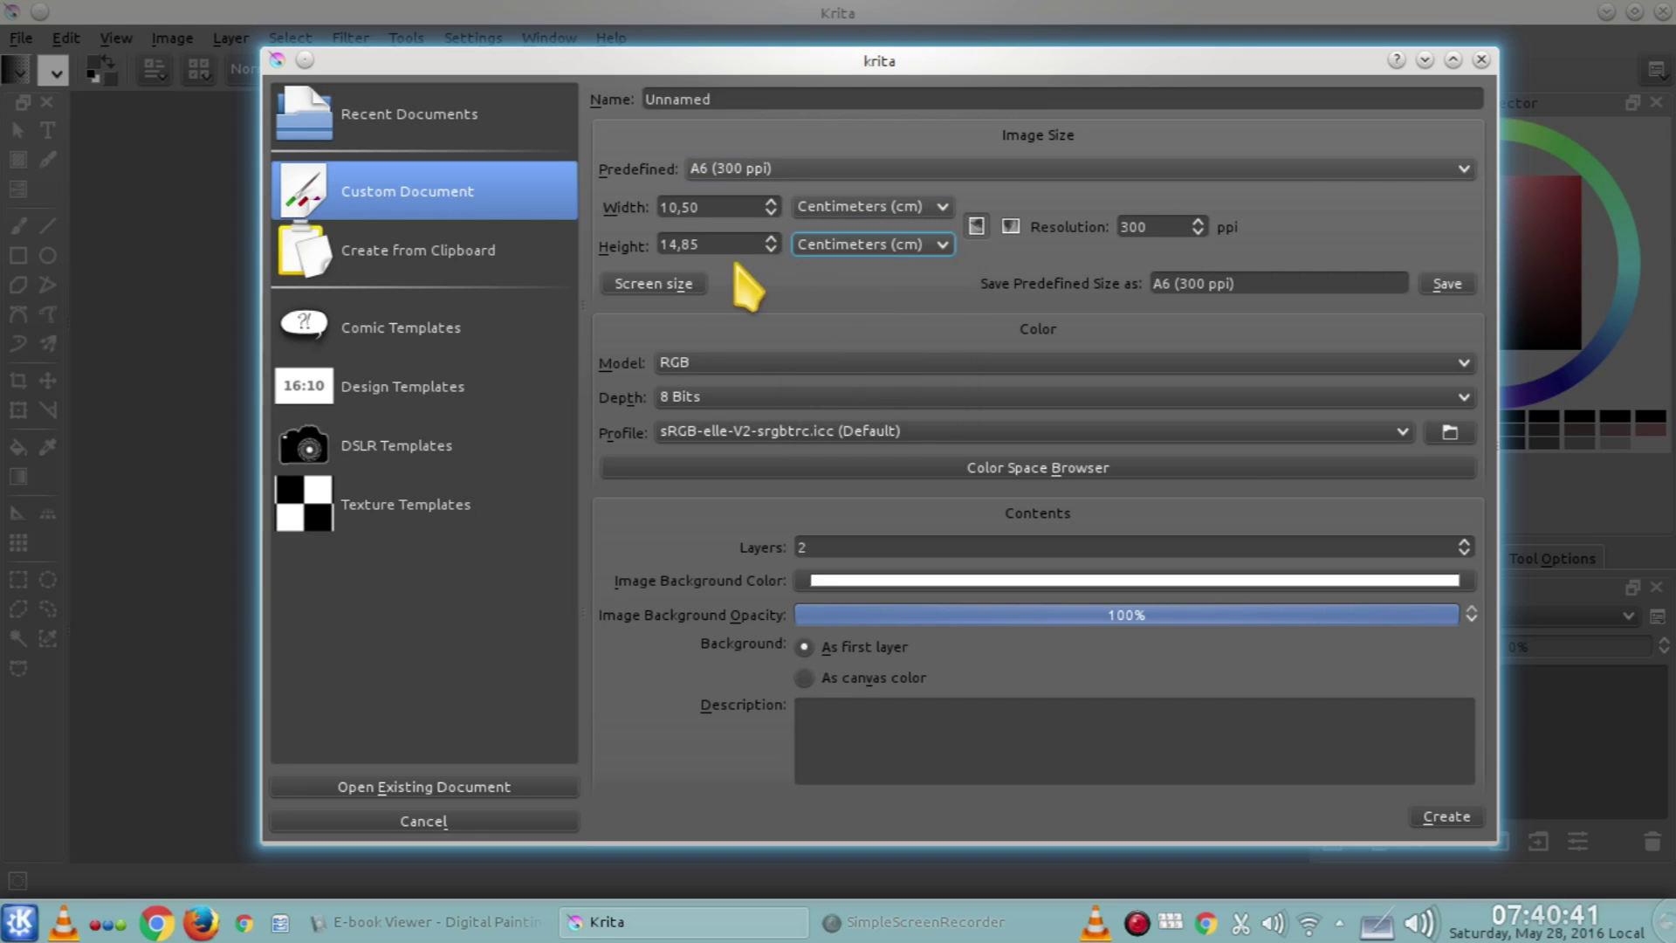
pyautogui.click(757, 171)
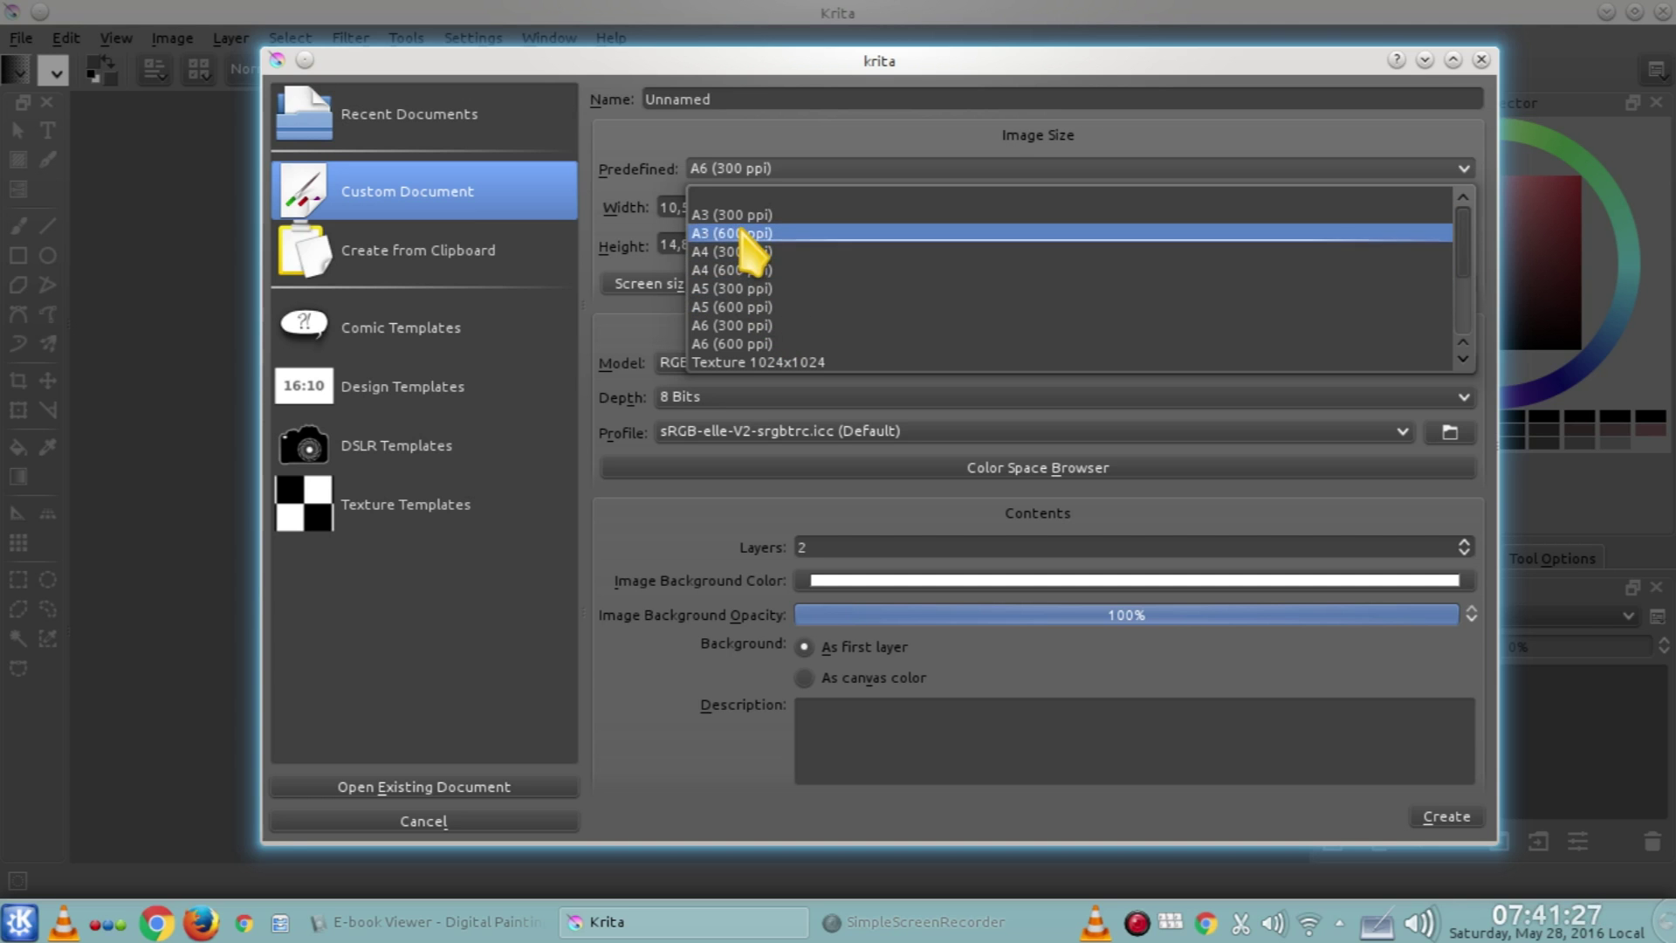
# Switch the preset from A6 to A4 (300 ppi), 2480 × 3508 pixels
pyautogui.click(690, 325)
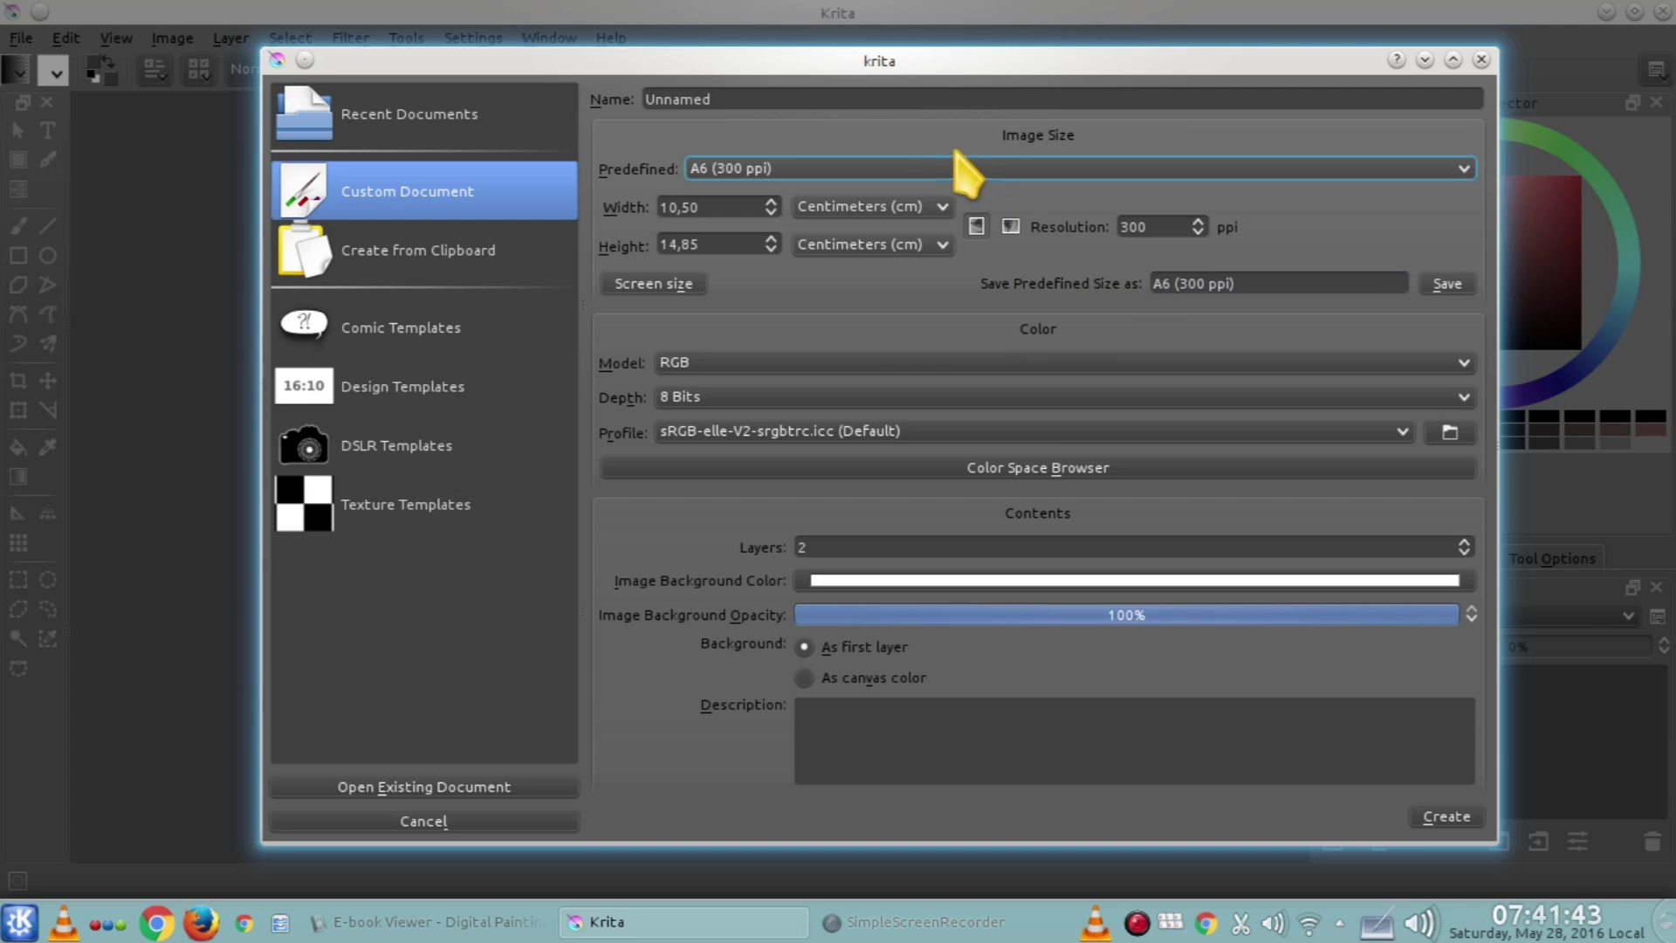
pyautogui.click(913, 174)
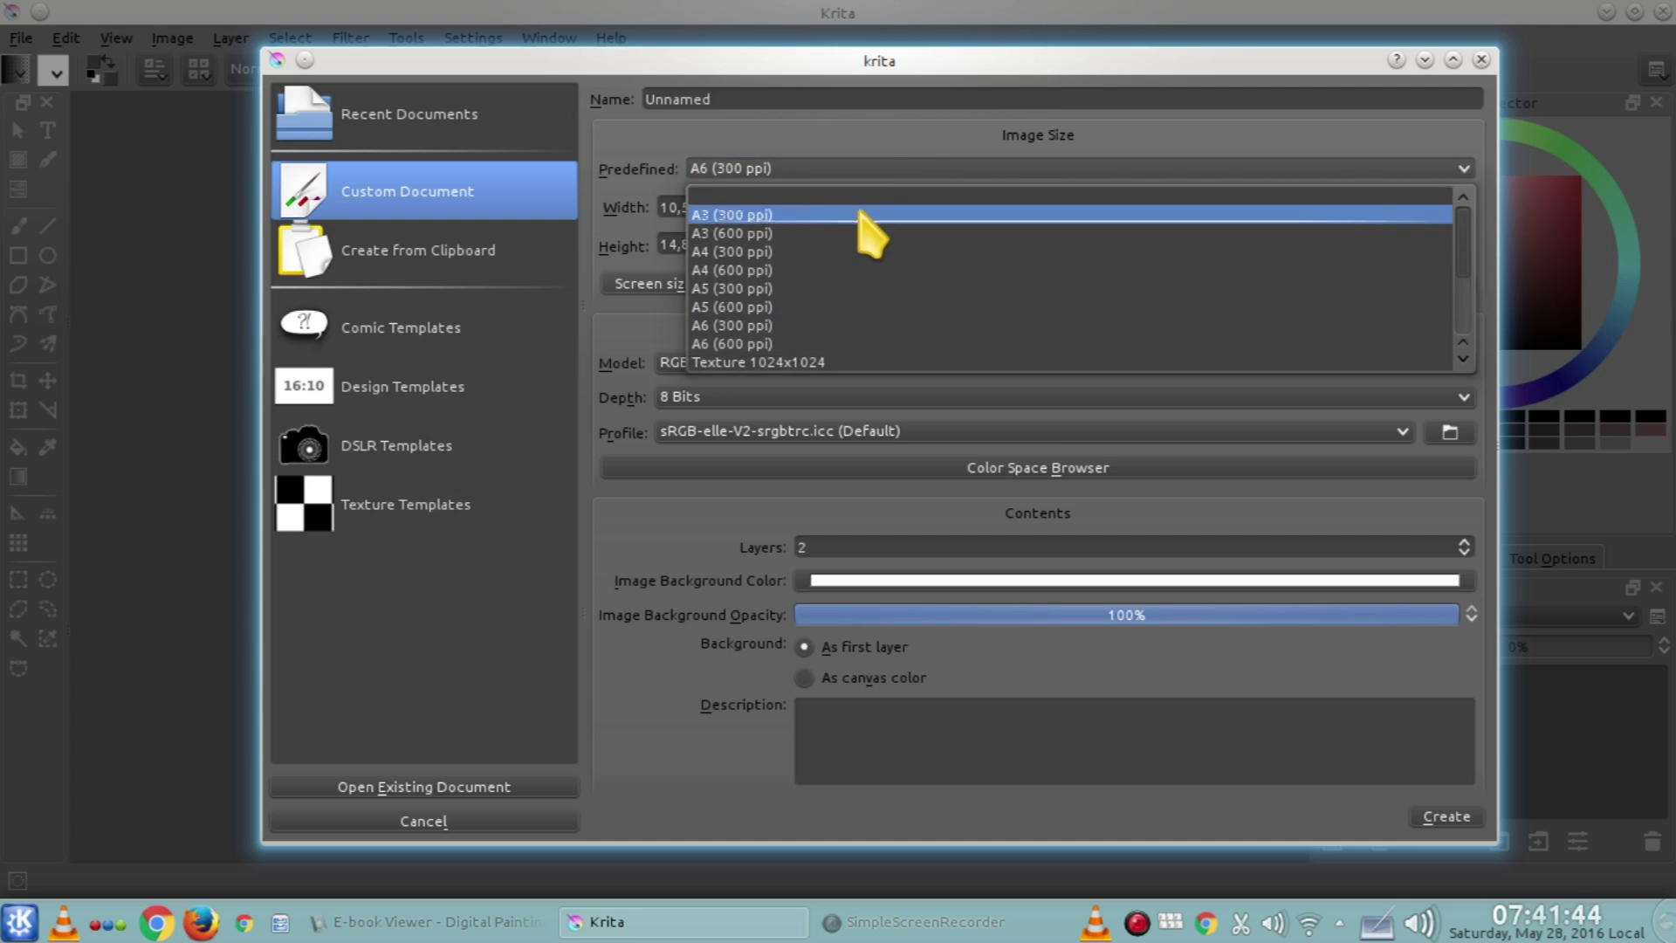
pyautogui.click(817, 251)
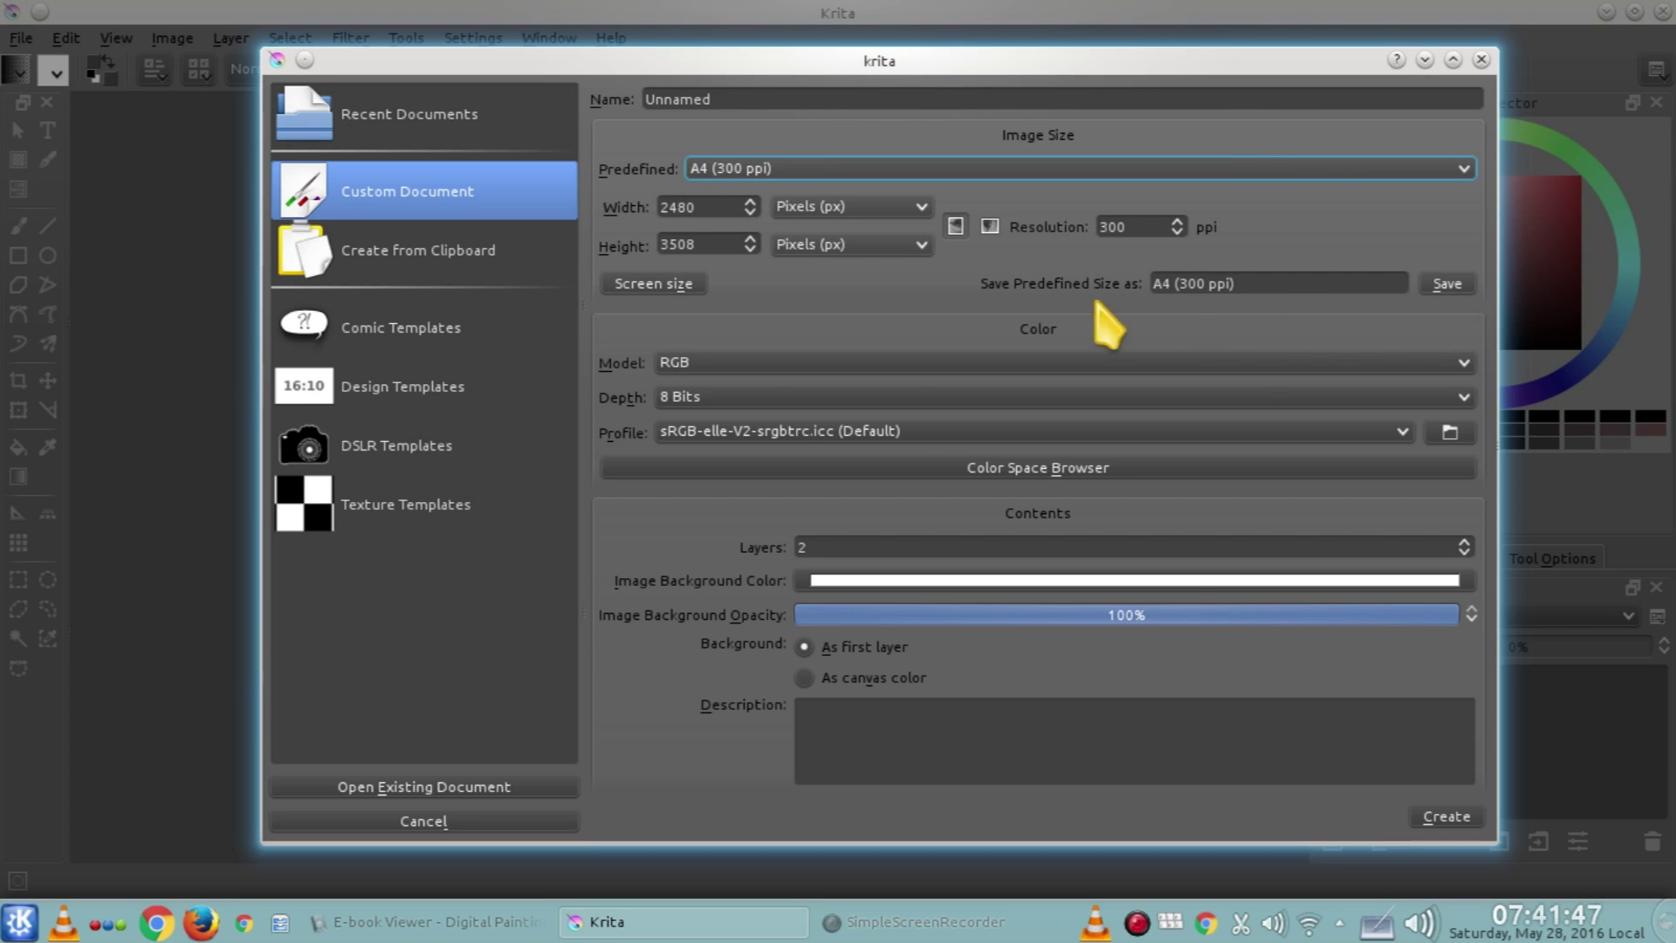
# Focus the Save Predefined Size name field, then return to the custom image settings
pyautogui.click(1202, 296)
pyautogui.click(1449, 288)
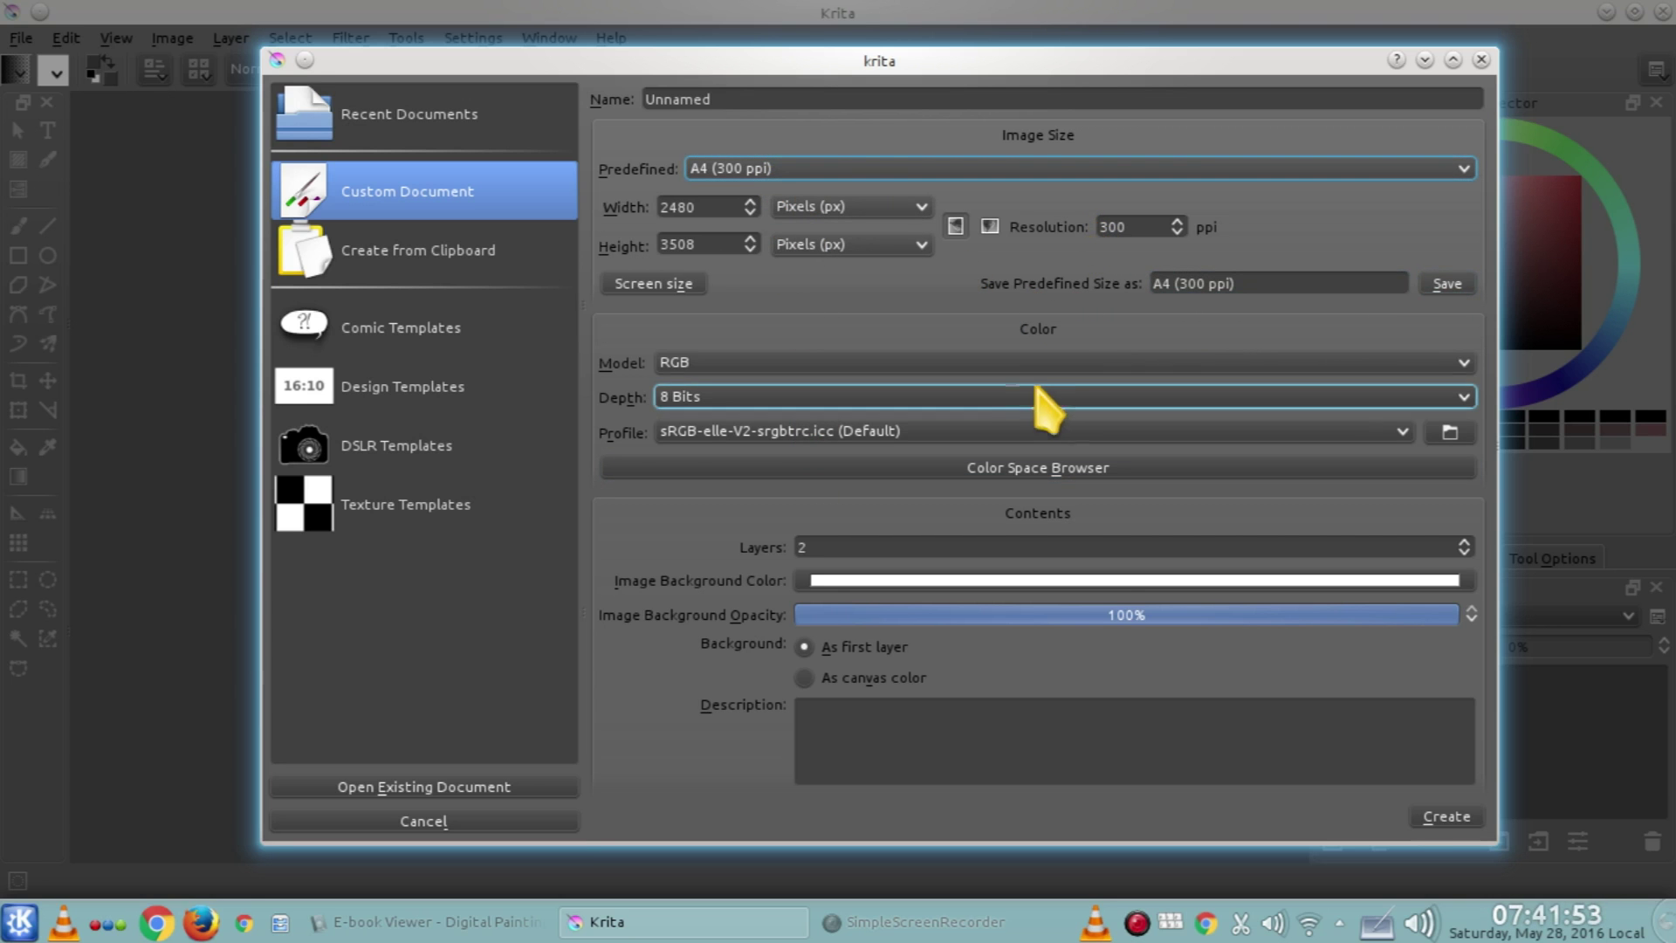
pyautogui.click(537, 188)
# Refresh the Custom Document pane, leaving Predefined unchosen at 2480 × 3508 pixels, 300 ppi
pyautogui.click(729, 248)
pyautogui.click(713, 216)
pyautogui.hotkey('shift', 'Tab')
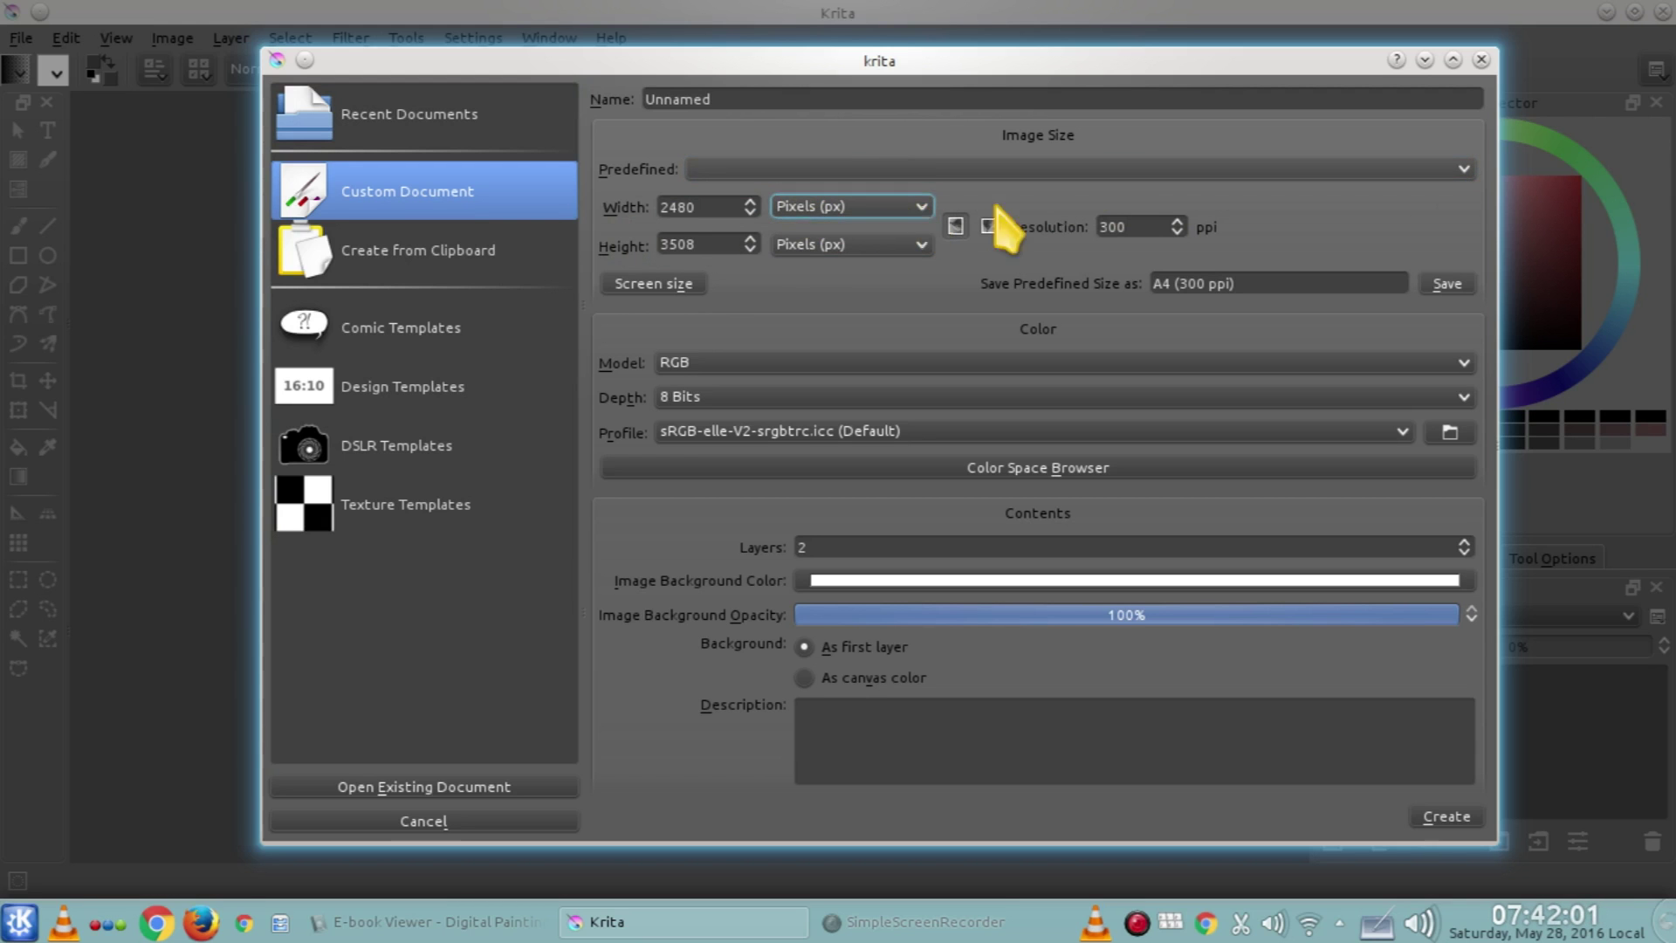
pyautogui.click(672, 244)
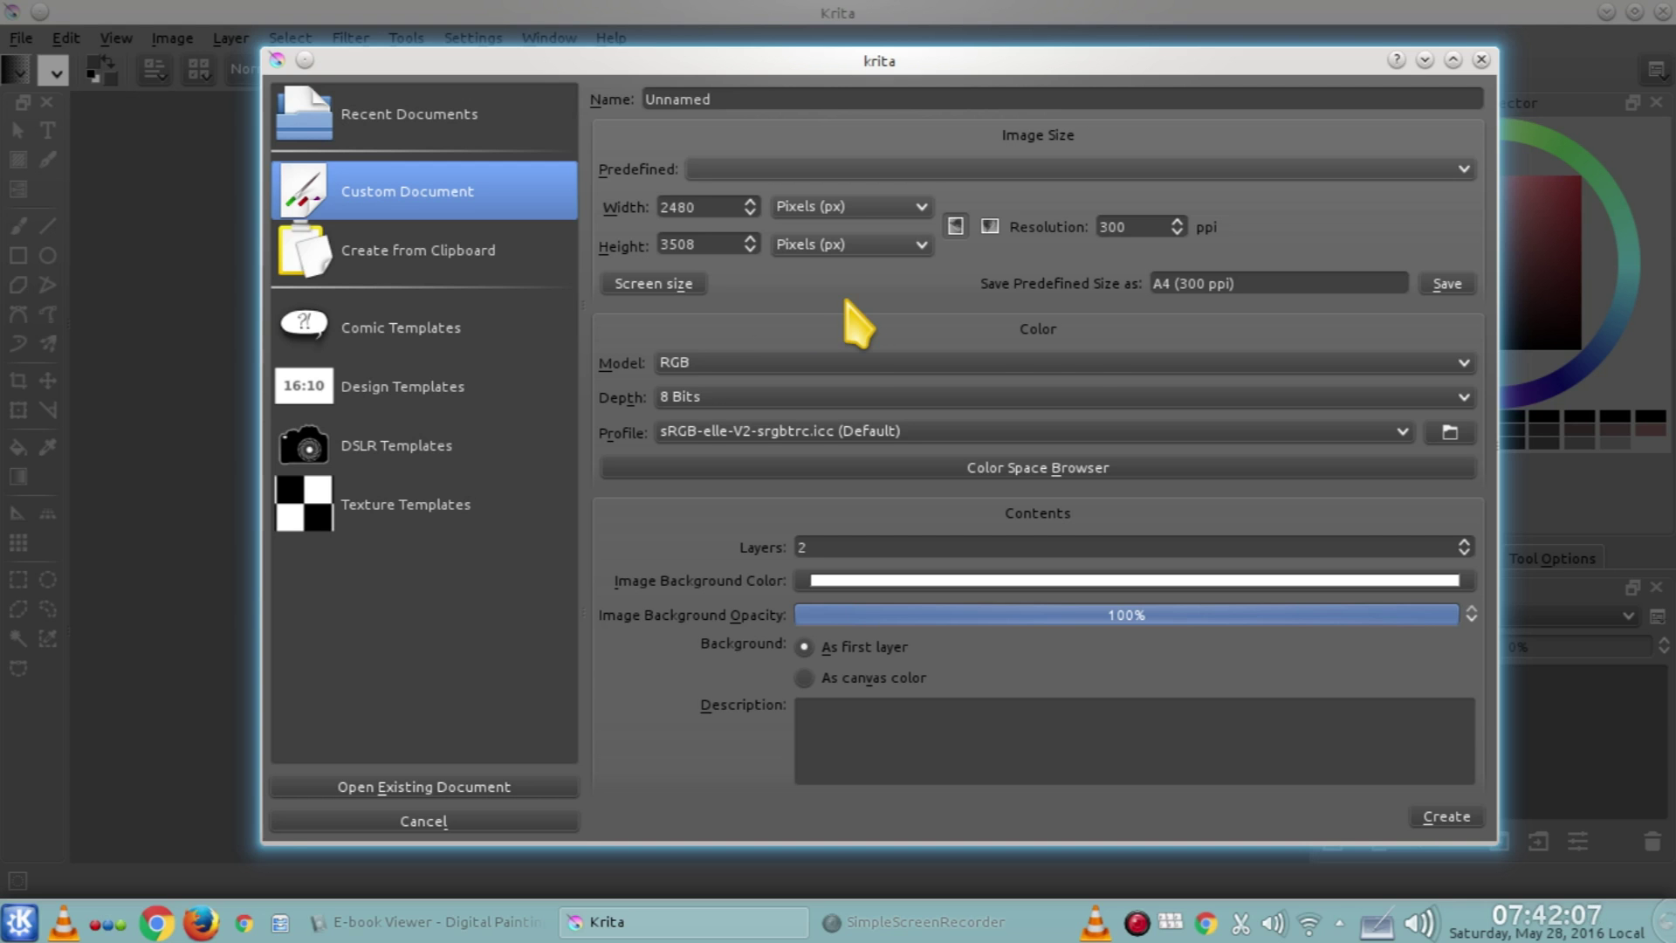
pyautogui.click(826, 179)
pyautogui.click(829, 181)
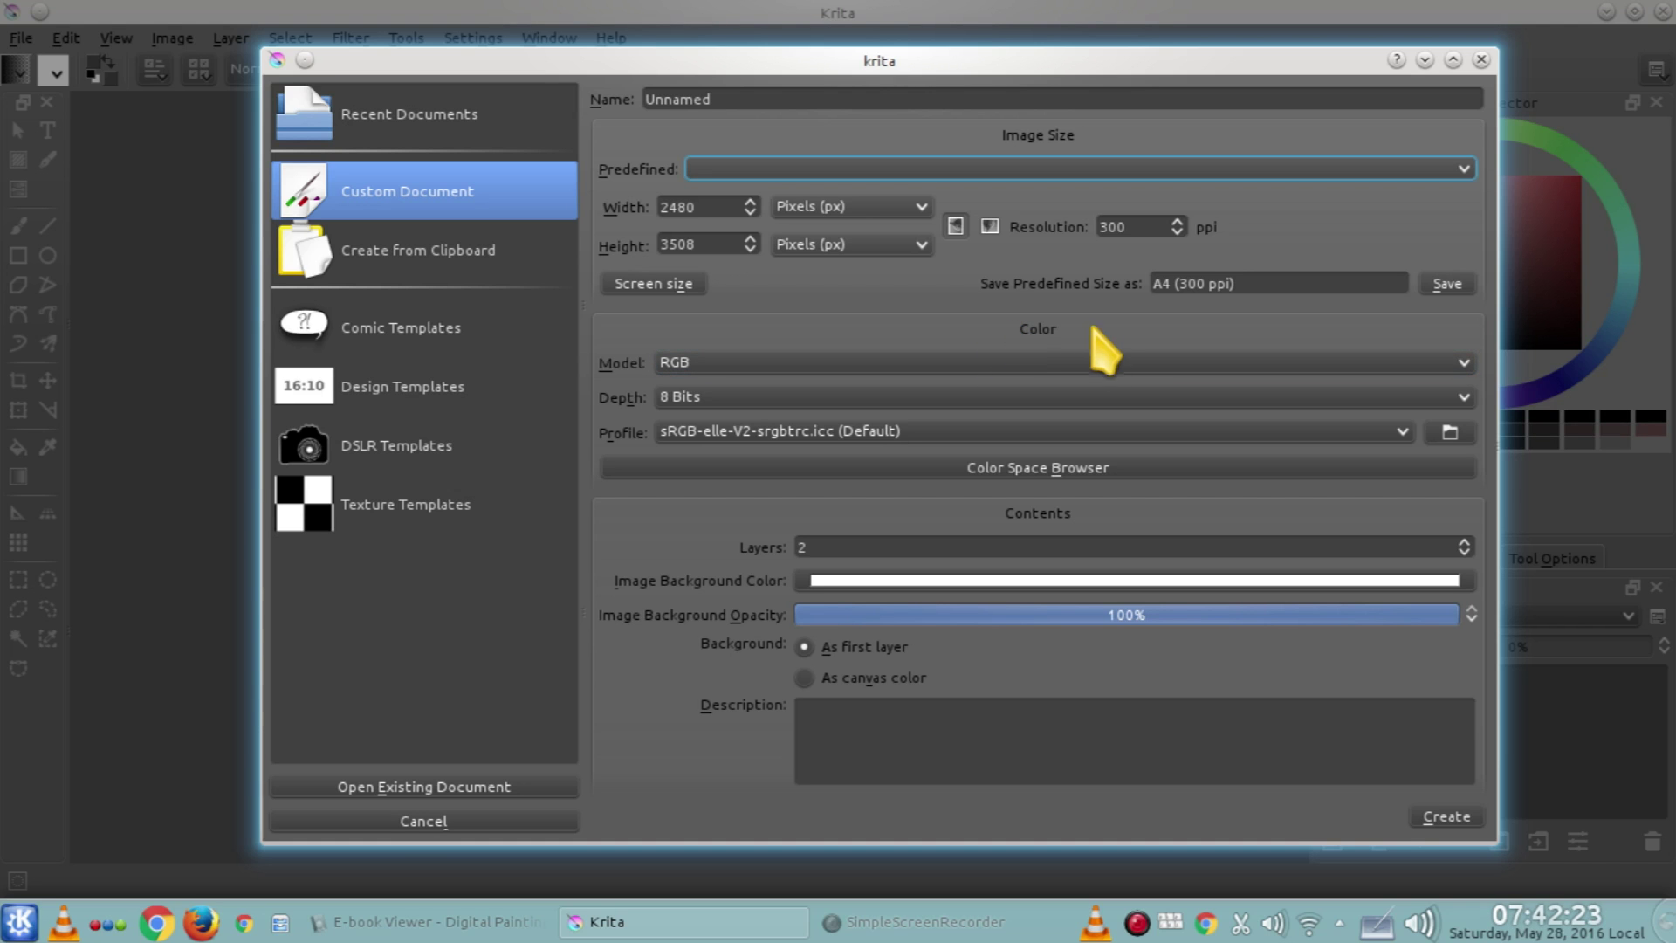
# Open the colour Model list showing Grayscale, RGB, XYZ, CMYK, L*a*b* and YCbCr
pyautogui.click(965, 375)
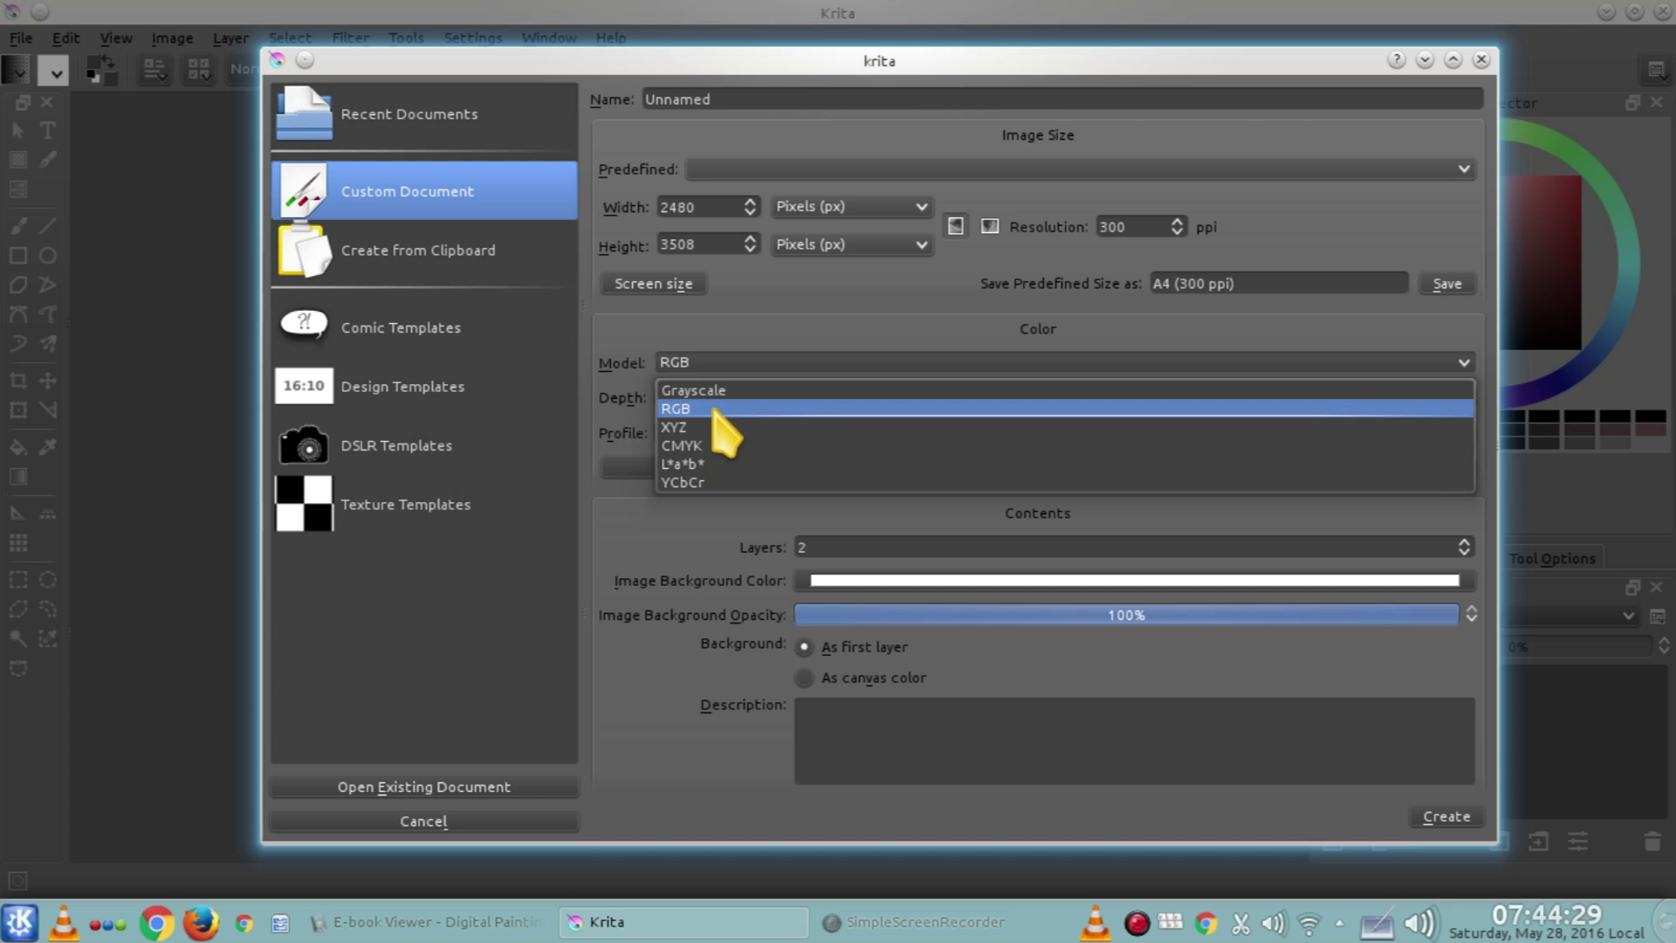
pyautogui.click(677, 410)
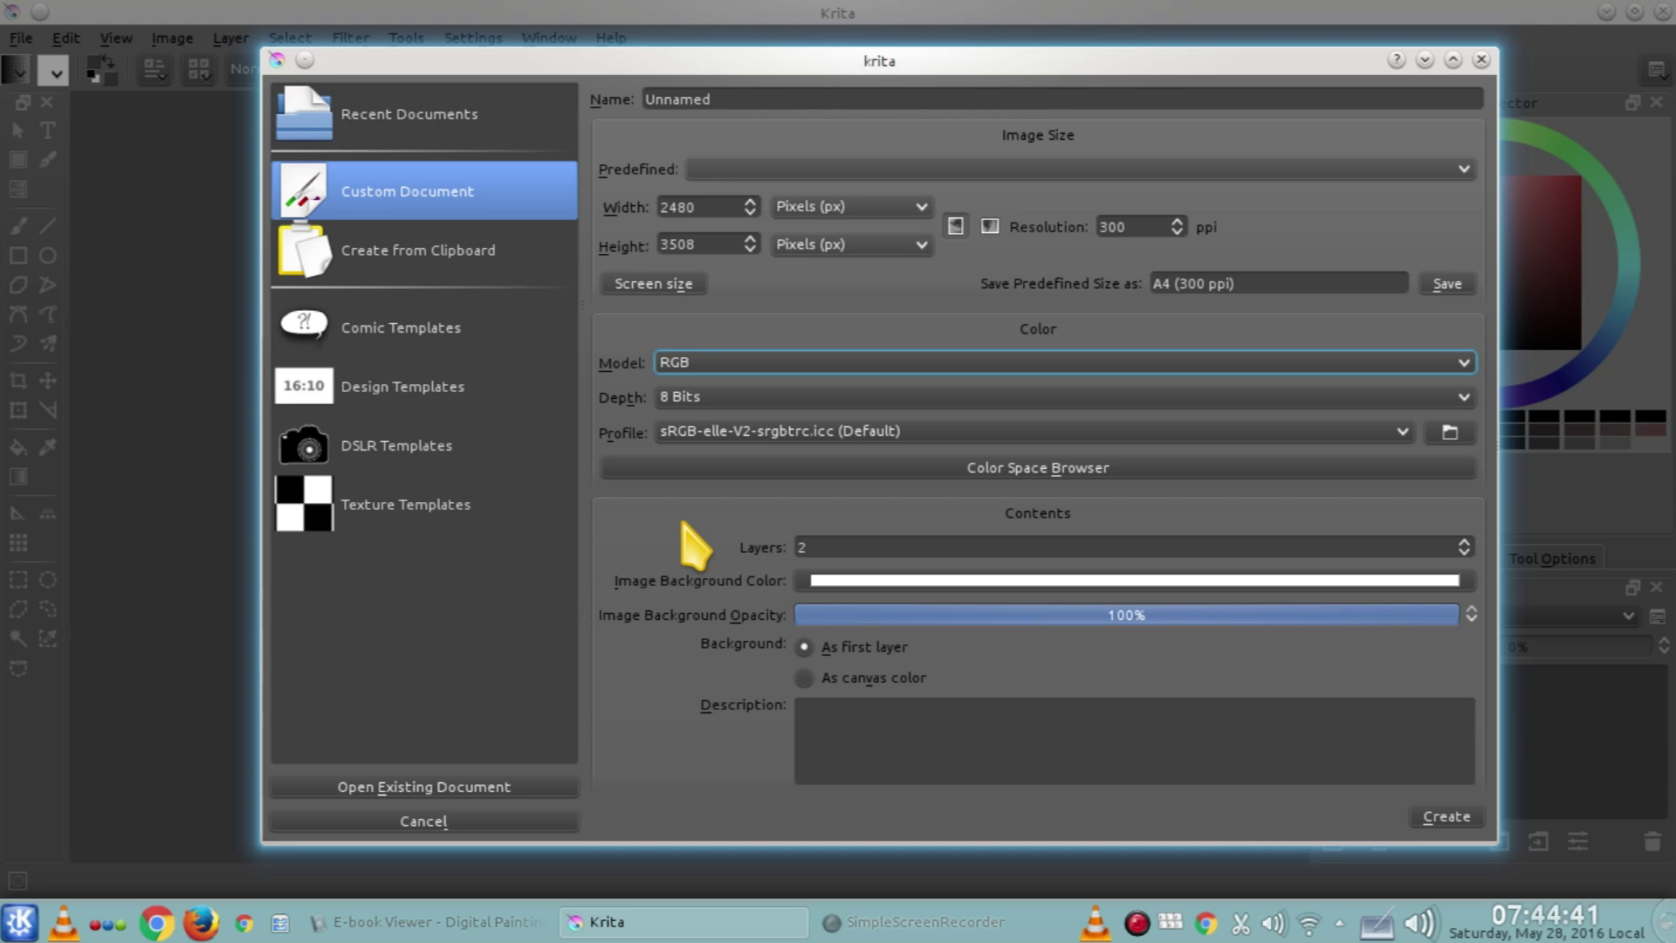
pyautogui.click(747, 365)
pyautogui.click(748, 407)
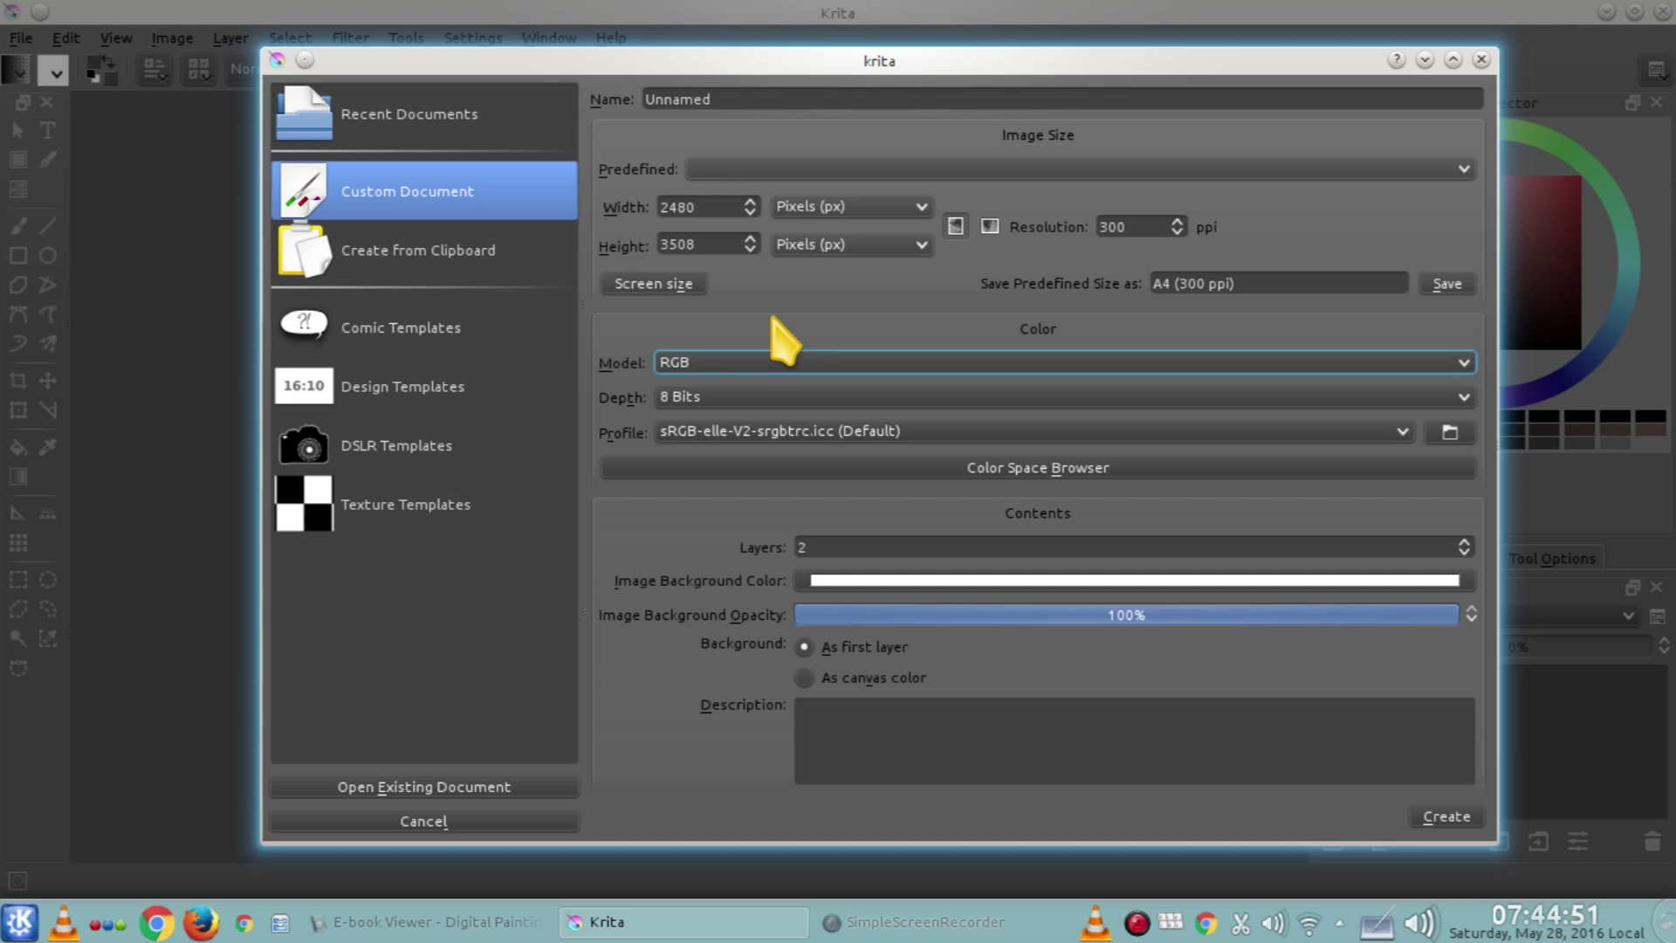
pyautogui.click(679, 404)
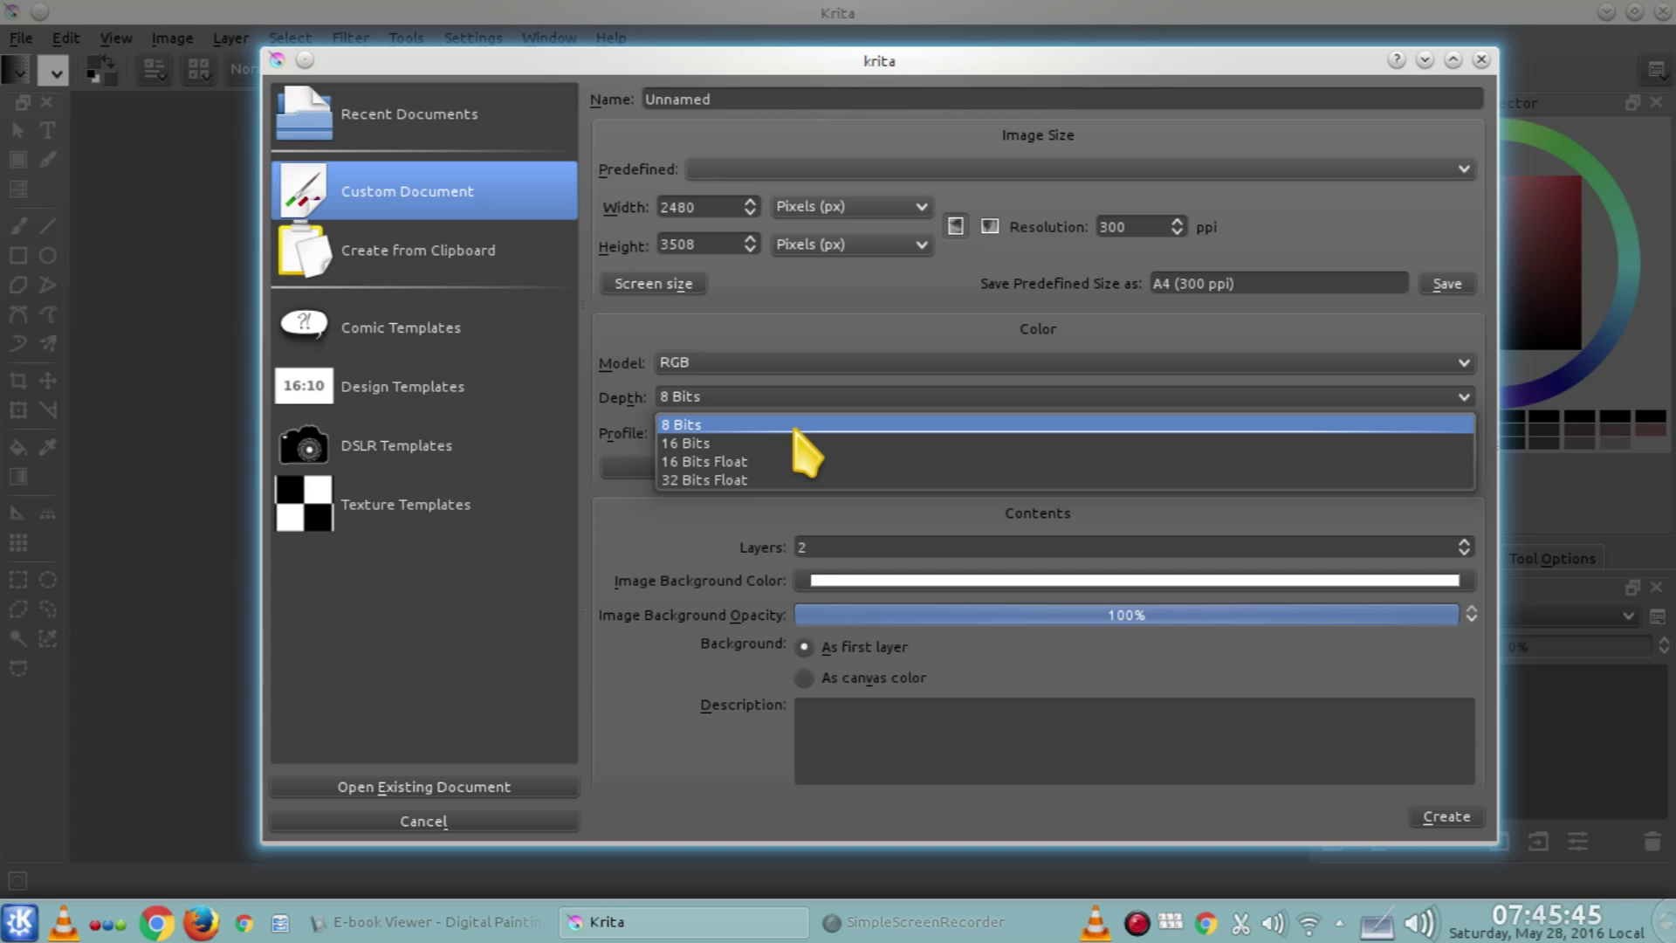
pyautogui.click(749, 426)
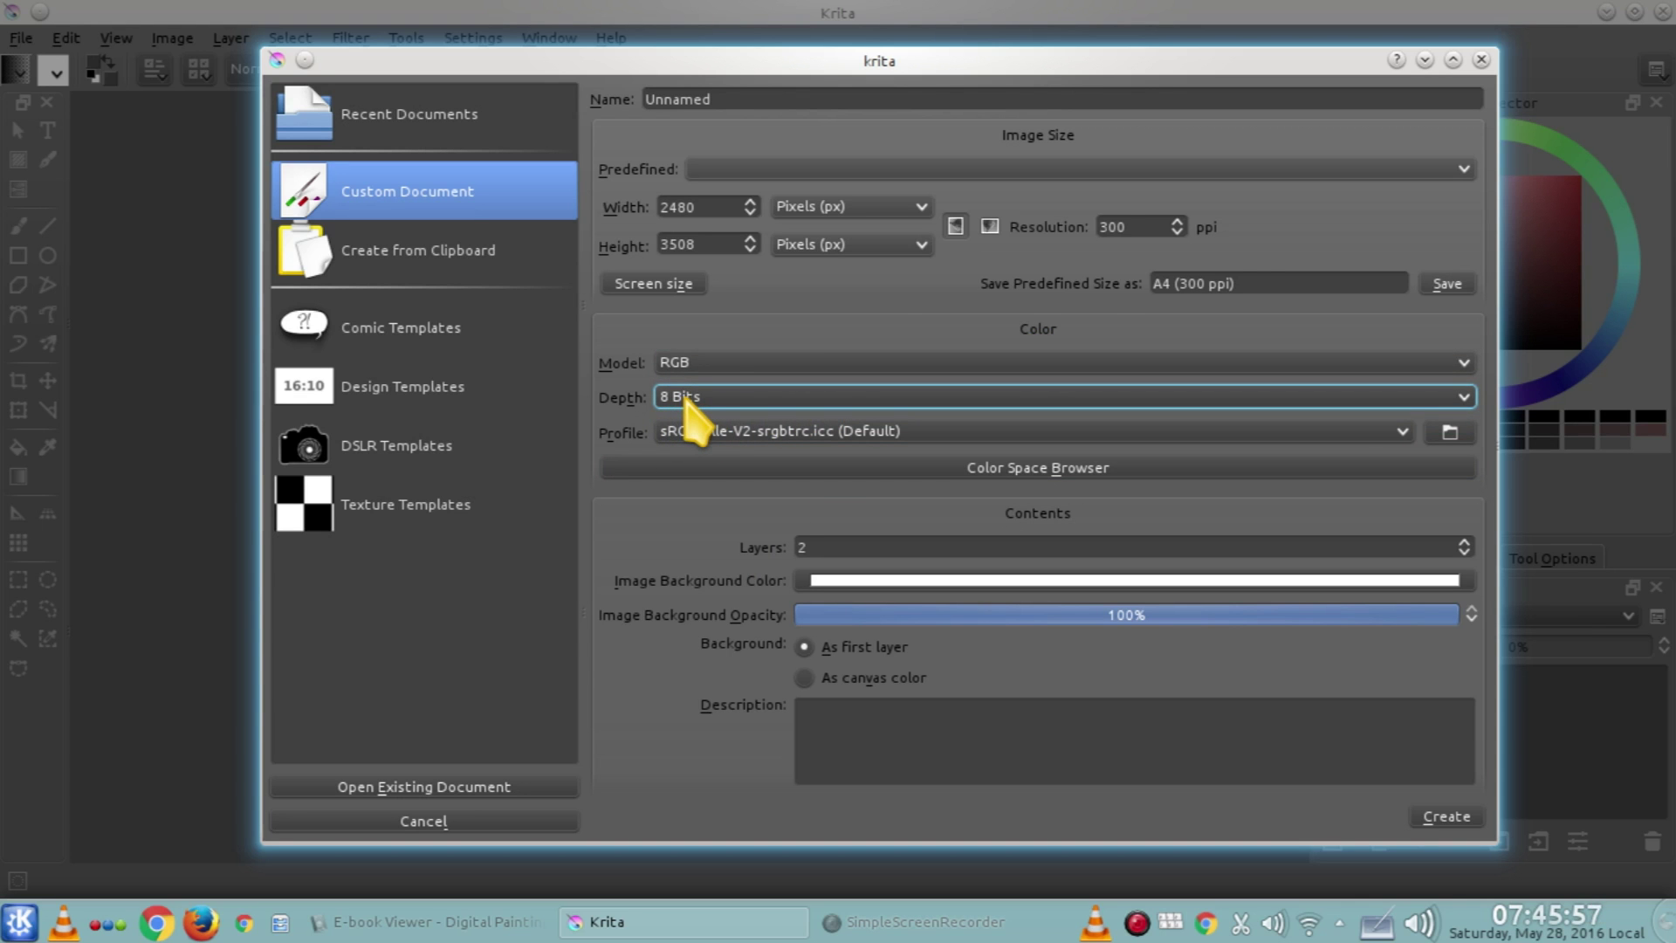
pyautogui.doubleClick(1127, 226)
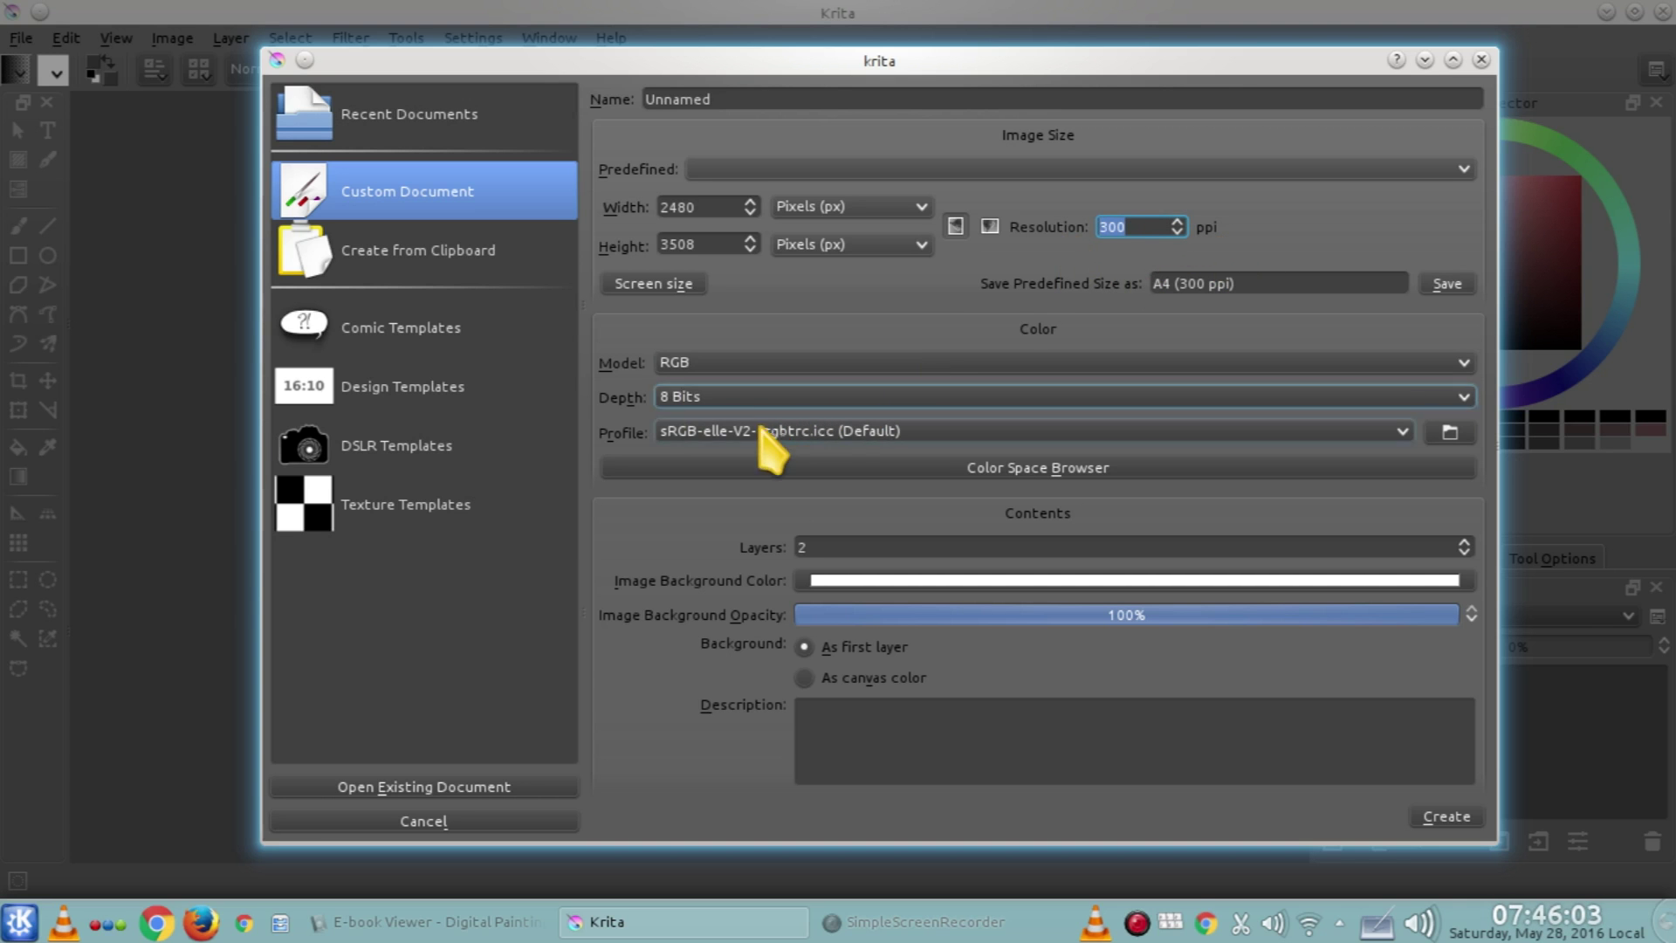
pyautogui.click(664, 433)
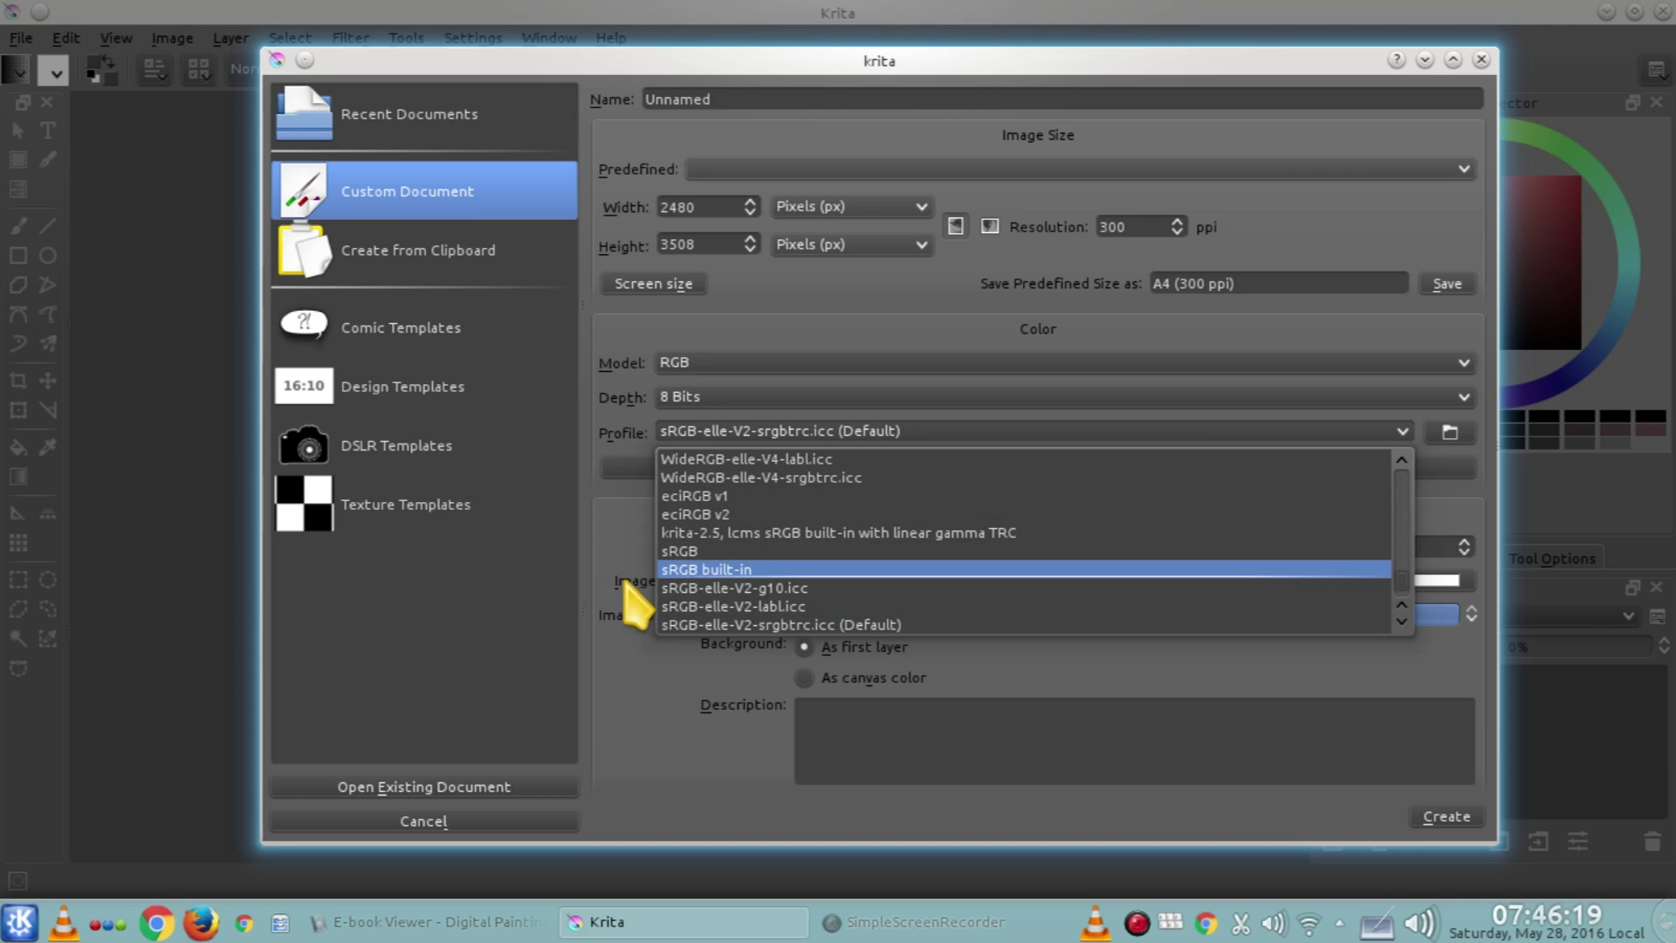
pyautogui.press('Down')
pyautogui.press('Down')
pyautogui.press('Down')
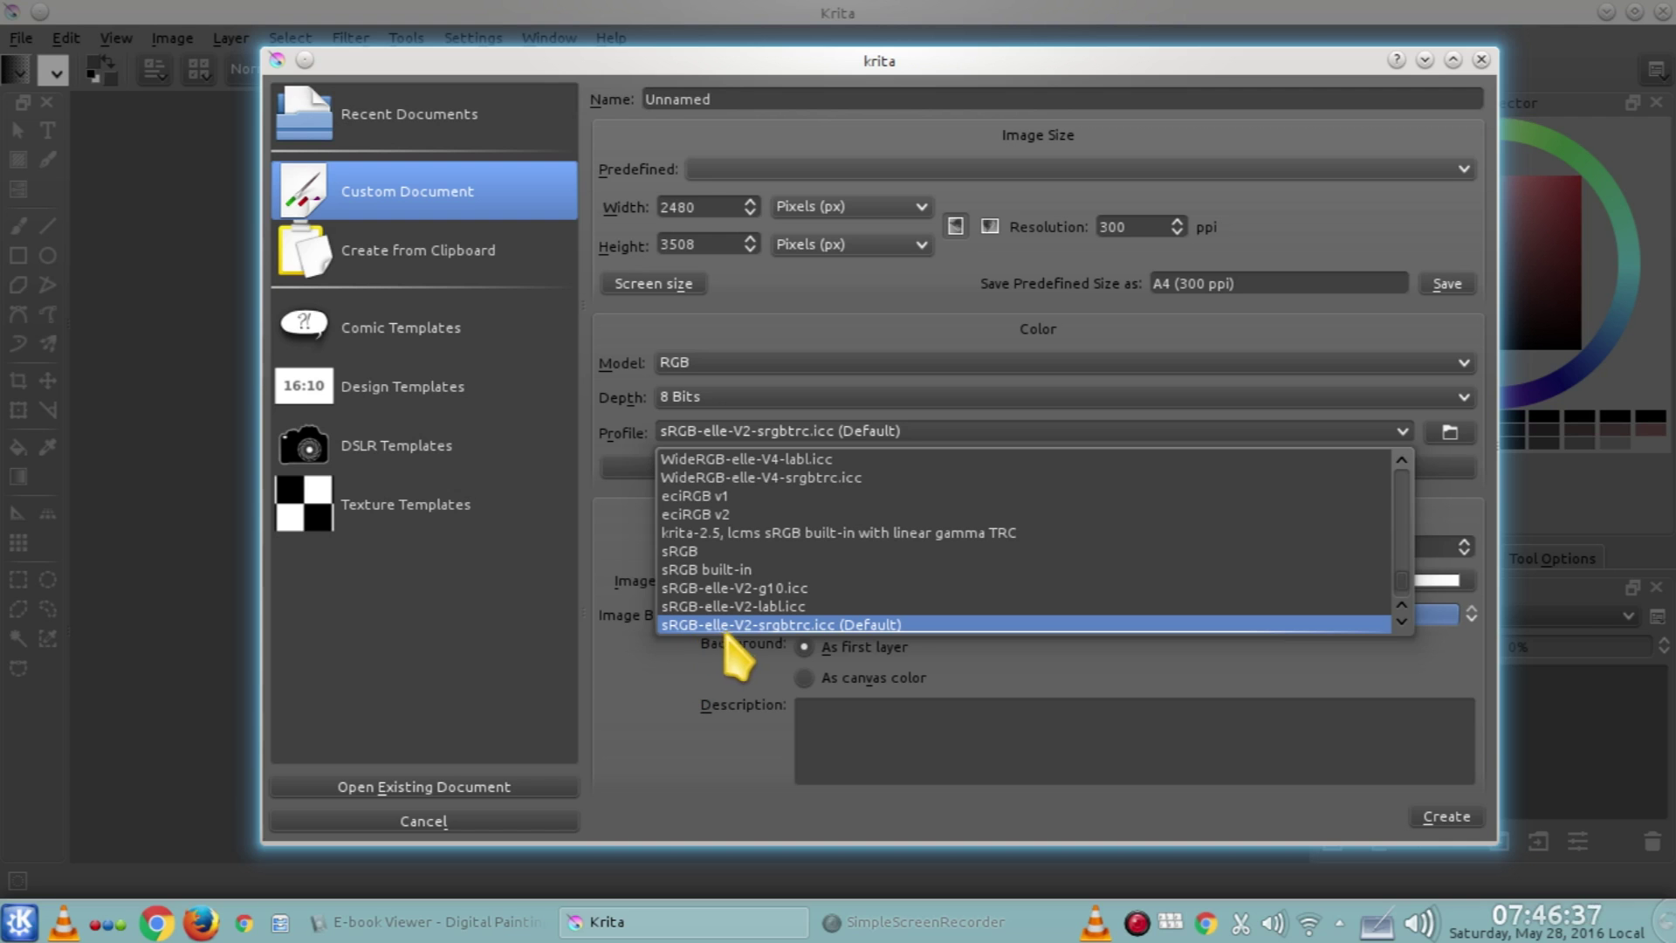
pyautogui.click(698, 624)
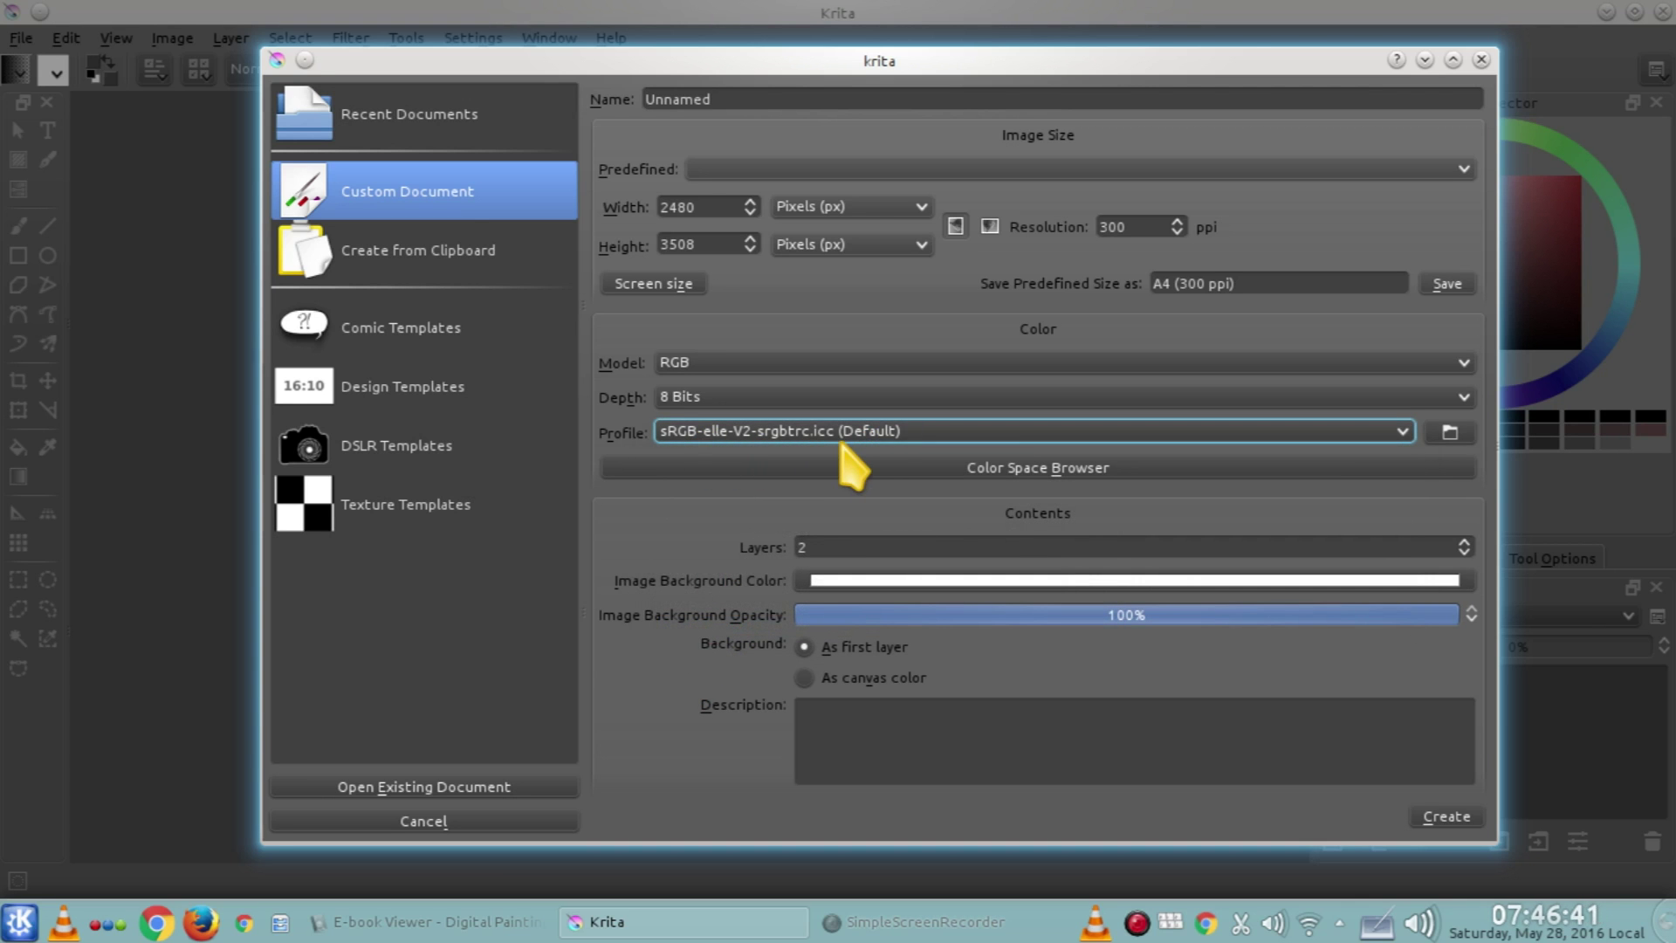
pyautogui.click(767, 434)
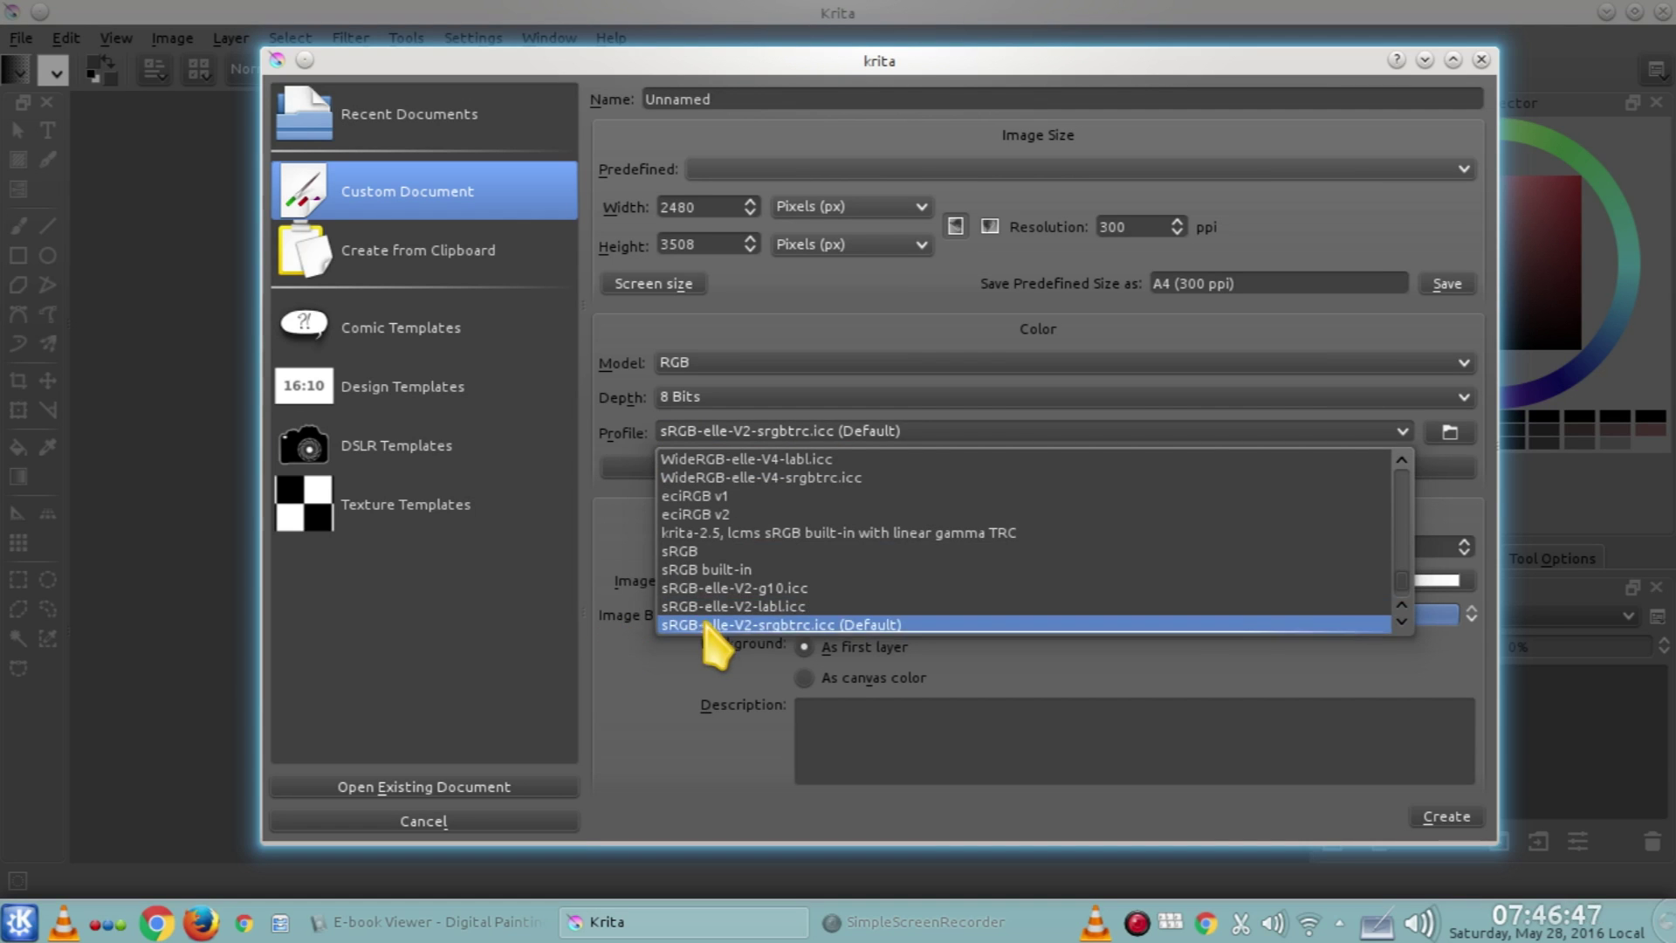
pyautogui.scroll(-1, 712, 631)
pyautogui.scroll(-1, 751, 528)
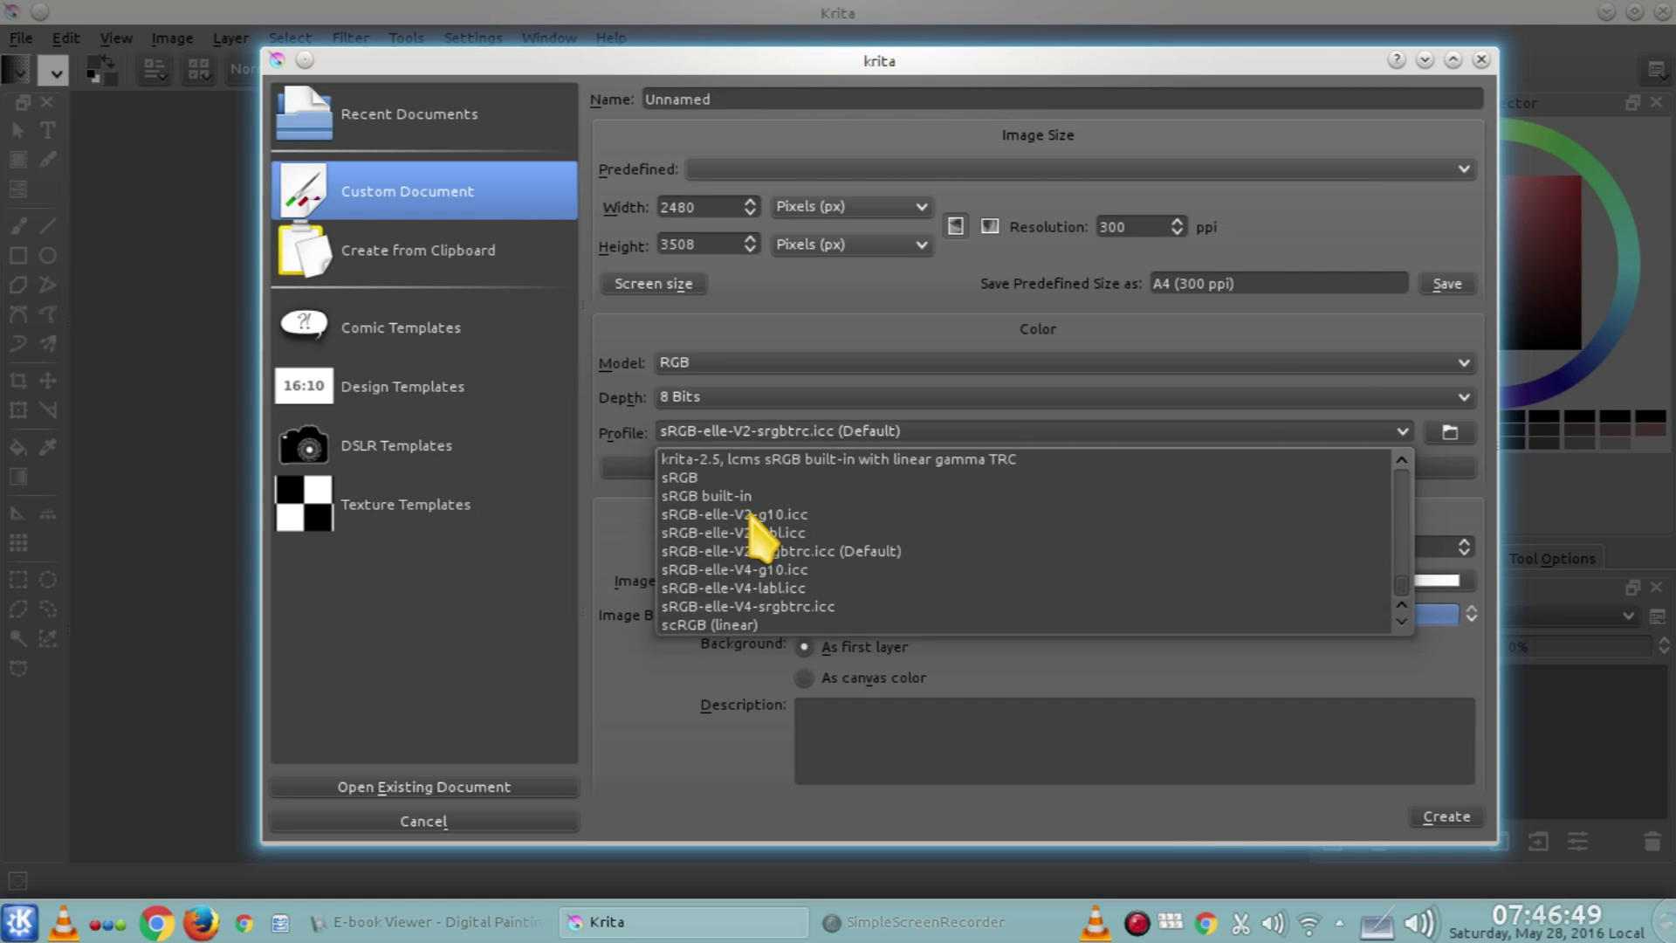
pyautogui.click(686, 690)
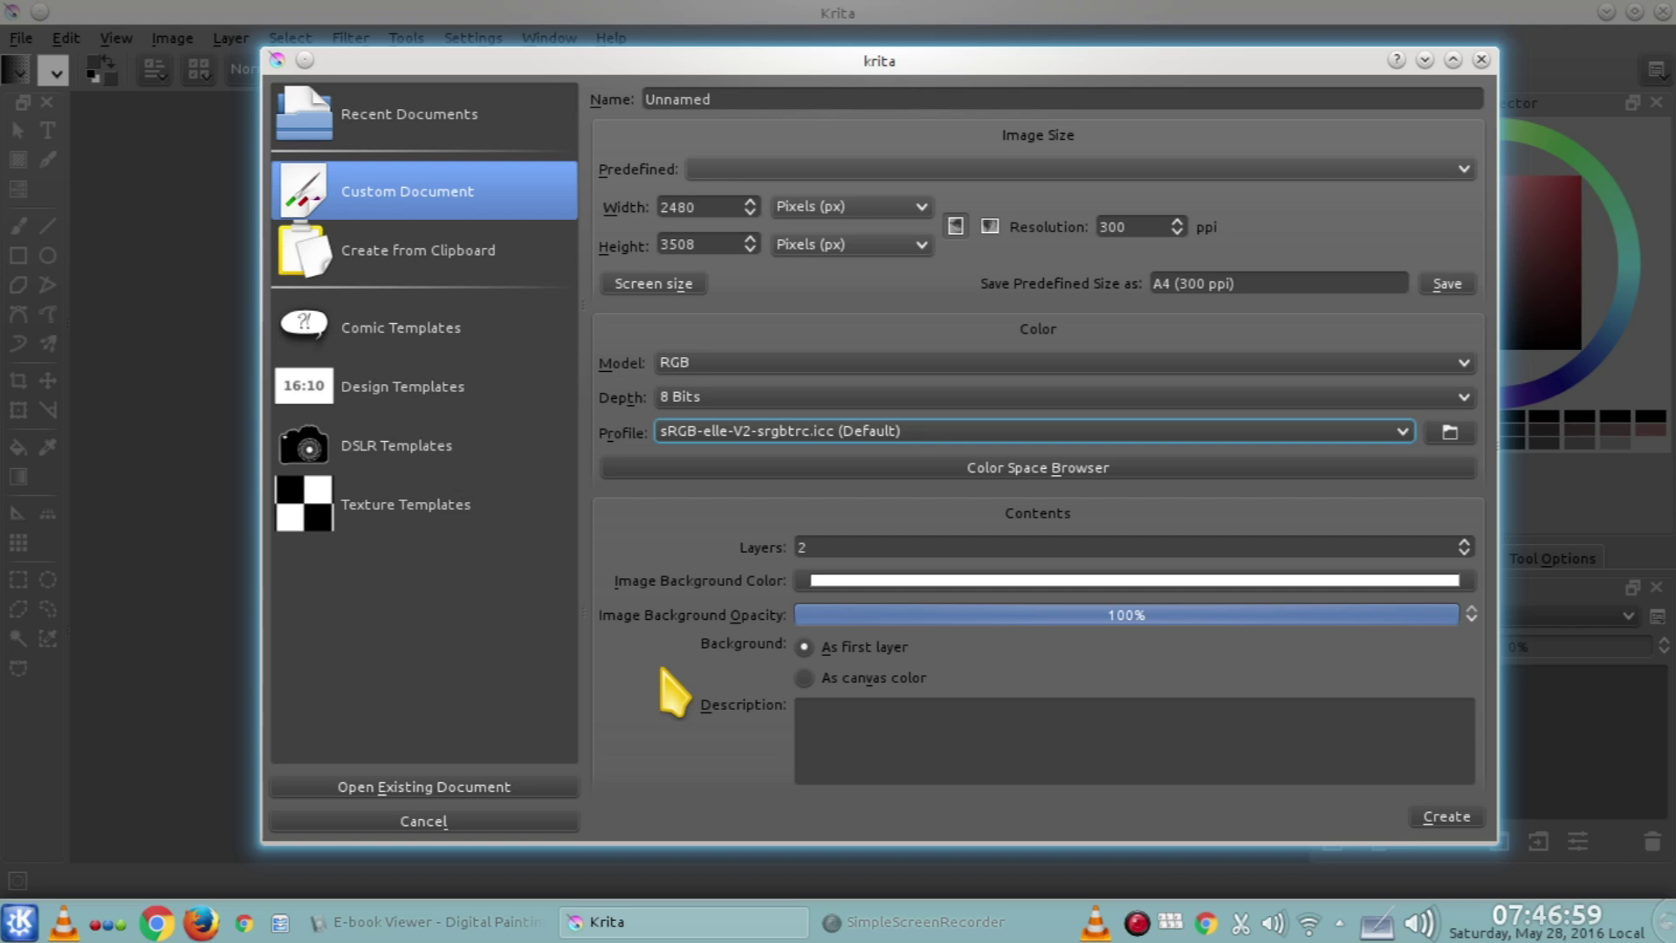
# Browse the colour profile list and keep sRGB-elle-V2-srgbtrc.icc (Default) as the profile
pyautogui.click(756, 433)
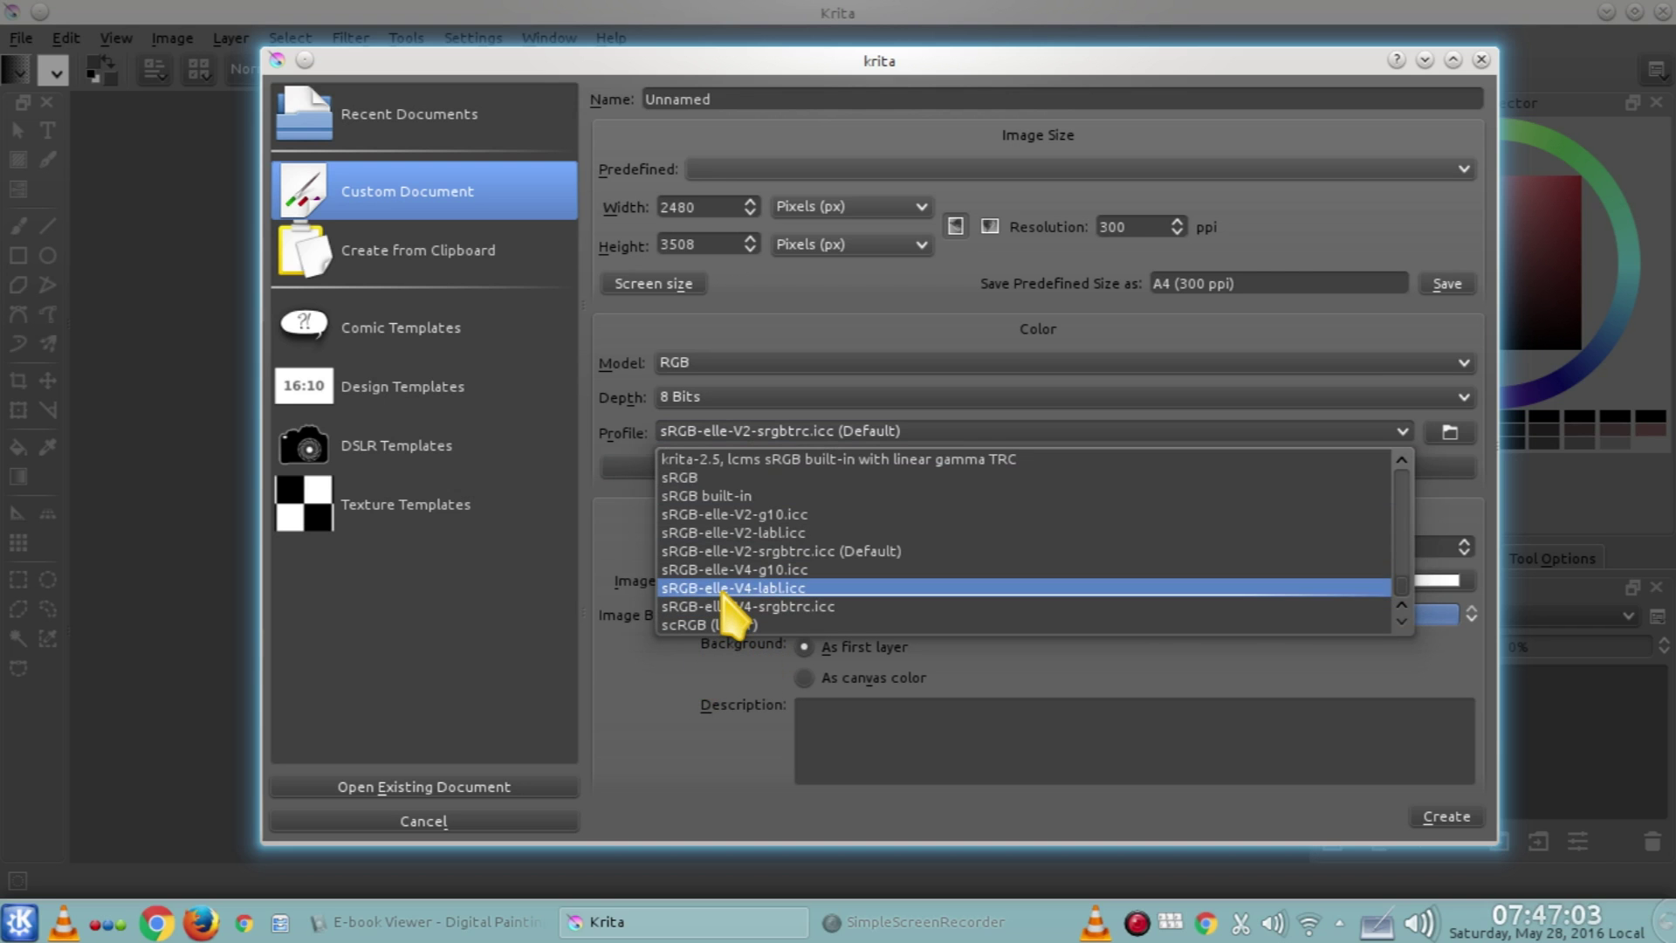
pyautogui.scroll(5, 759, 576)
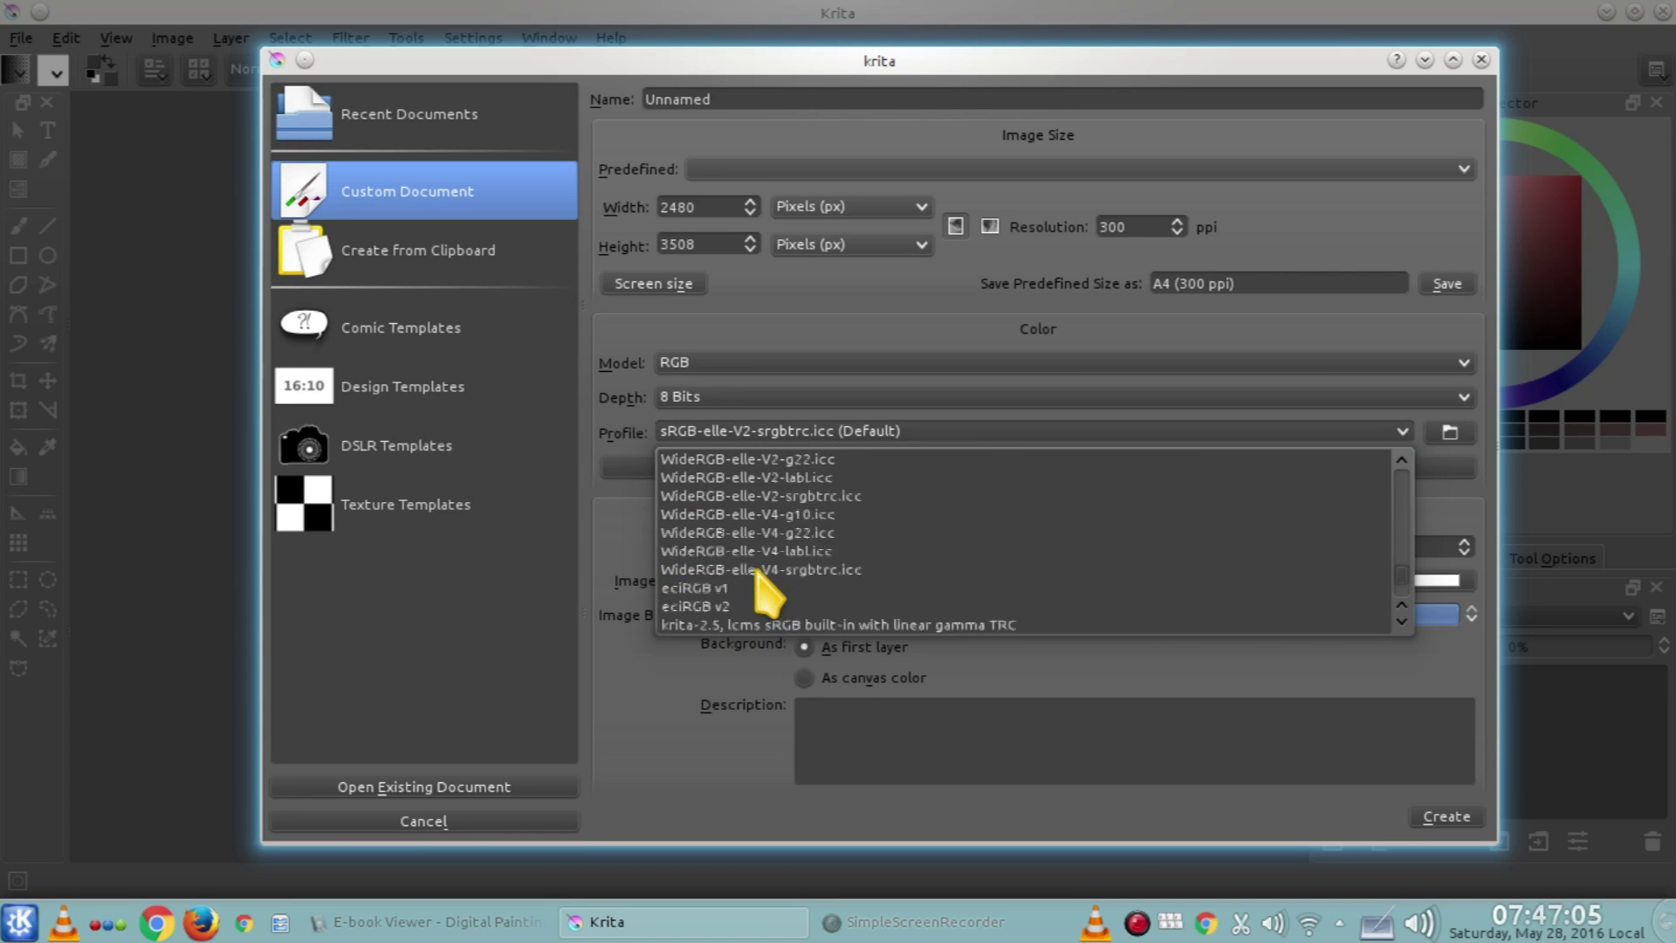
pyautogui.scroll(4, 758, 577)
pyautogui.scroll(2, 812, 572)
pyautogui.scroll(-4, 796, 567)
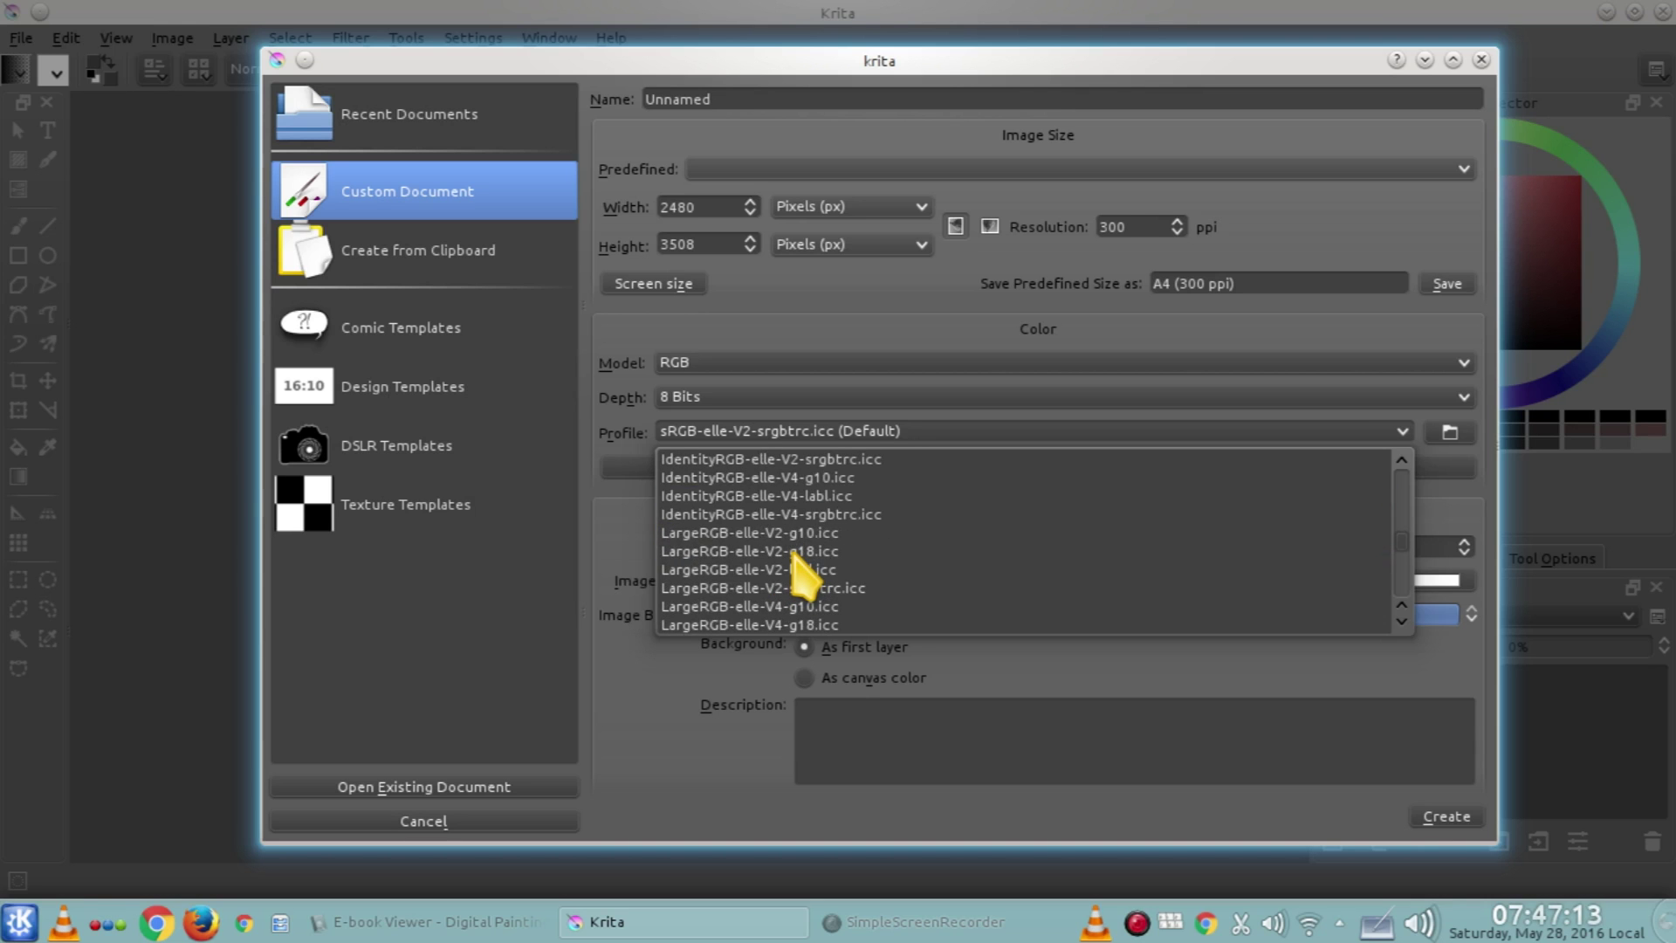
pyautogui.scroll(-3, 801, 572)
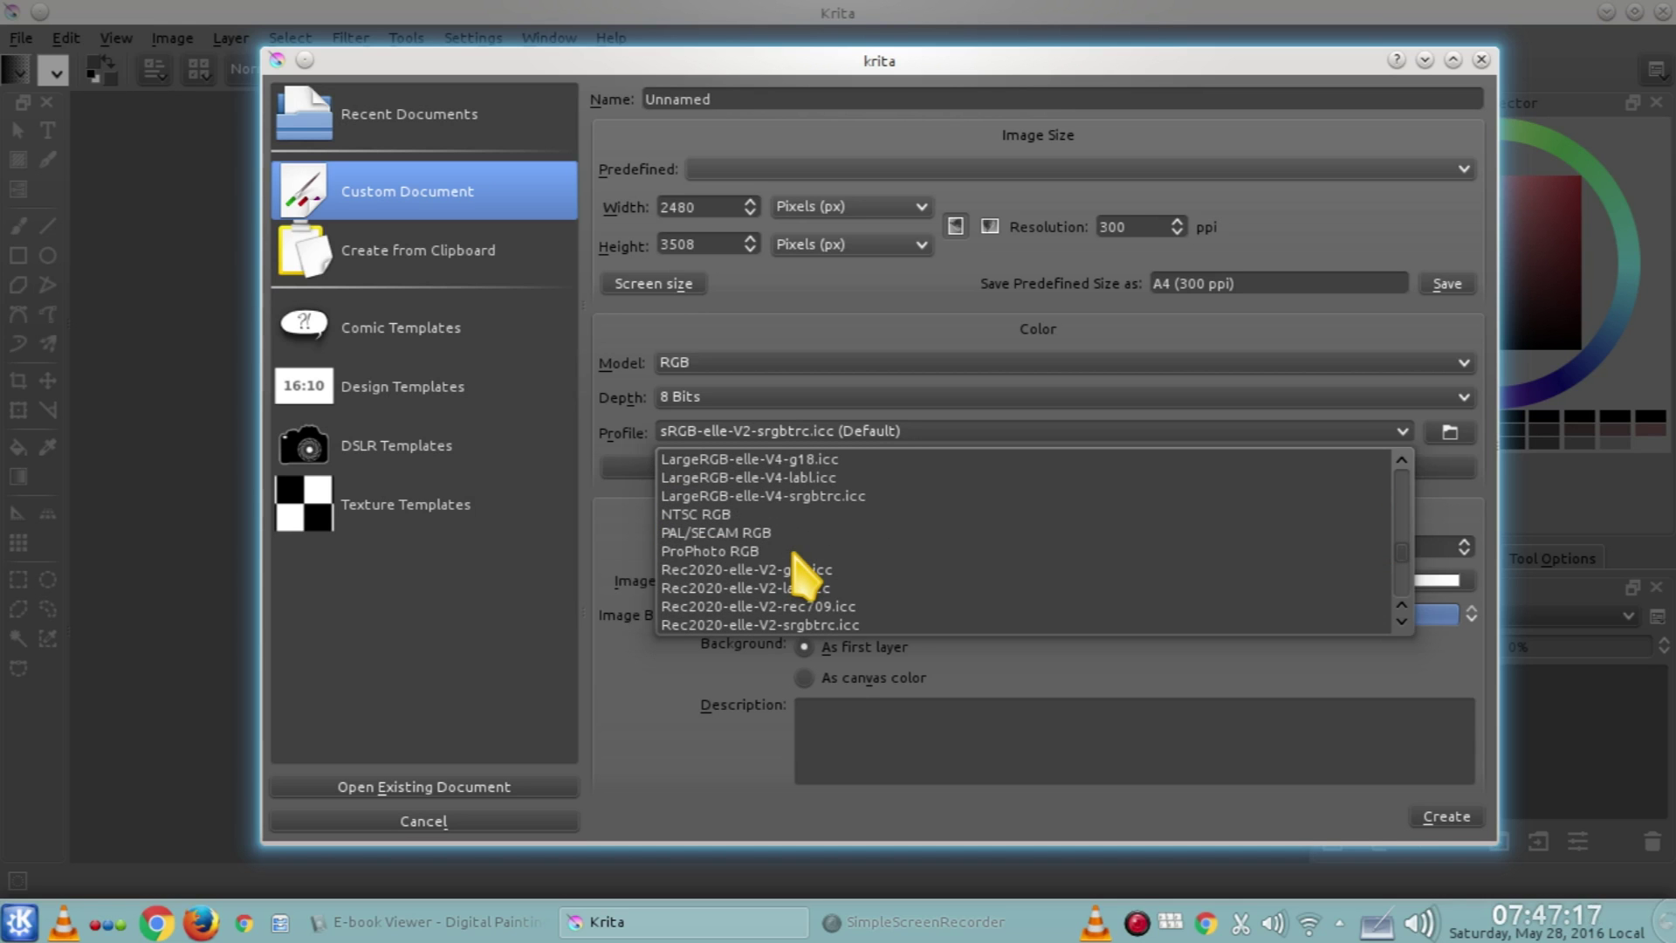
pyautogui.scroll(-8, 796, 567)
pyautogui.scroll(4, 818, 545)
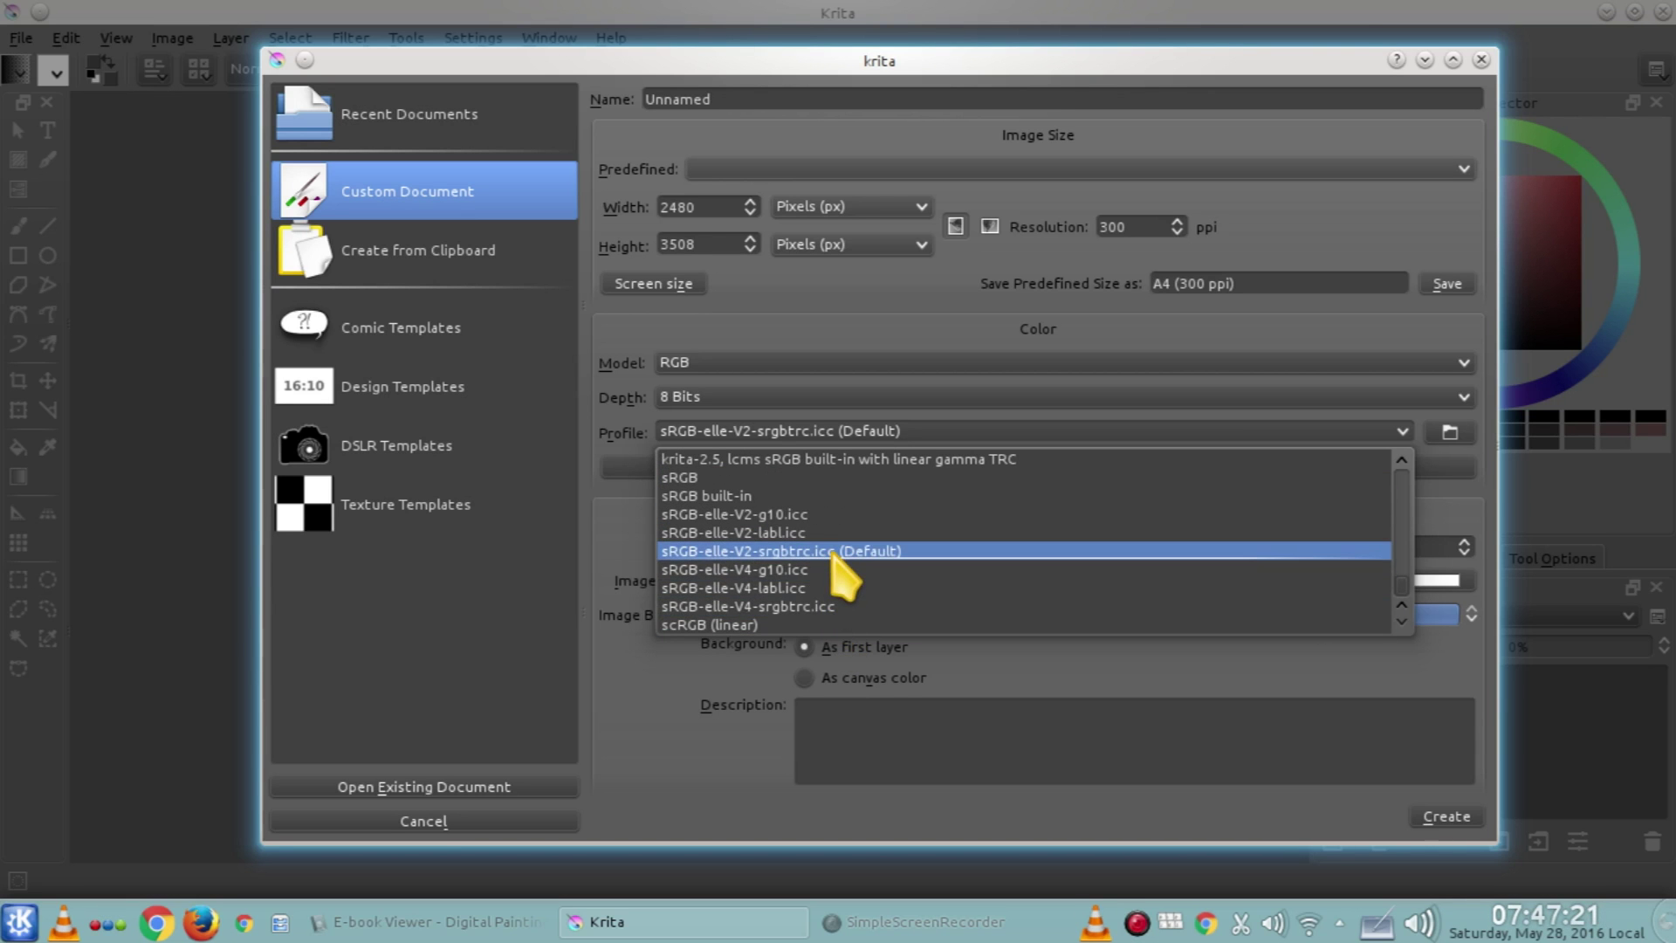
pyautogui.click(834, 552)
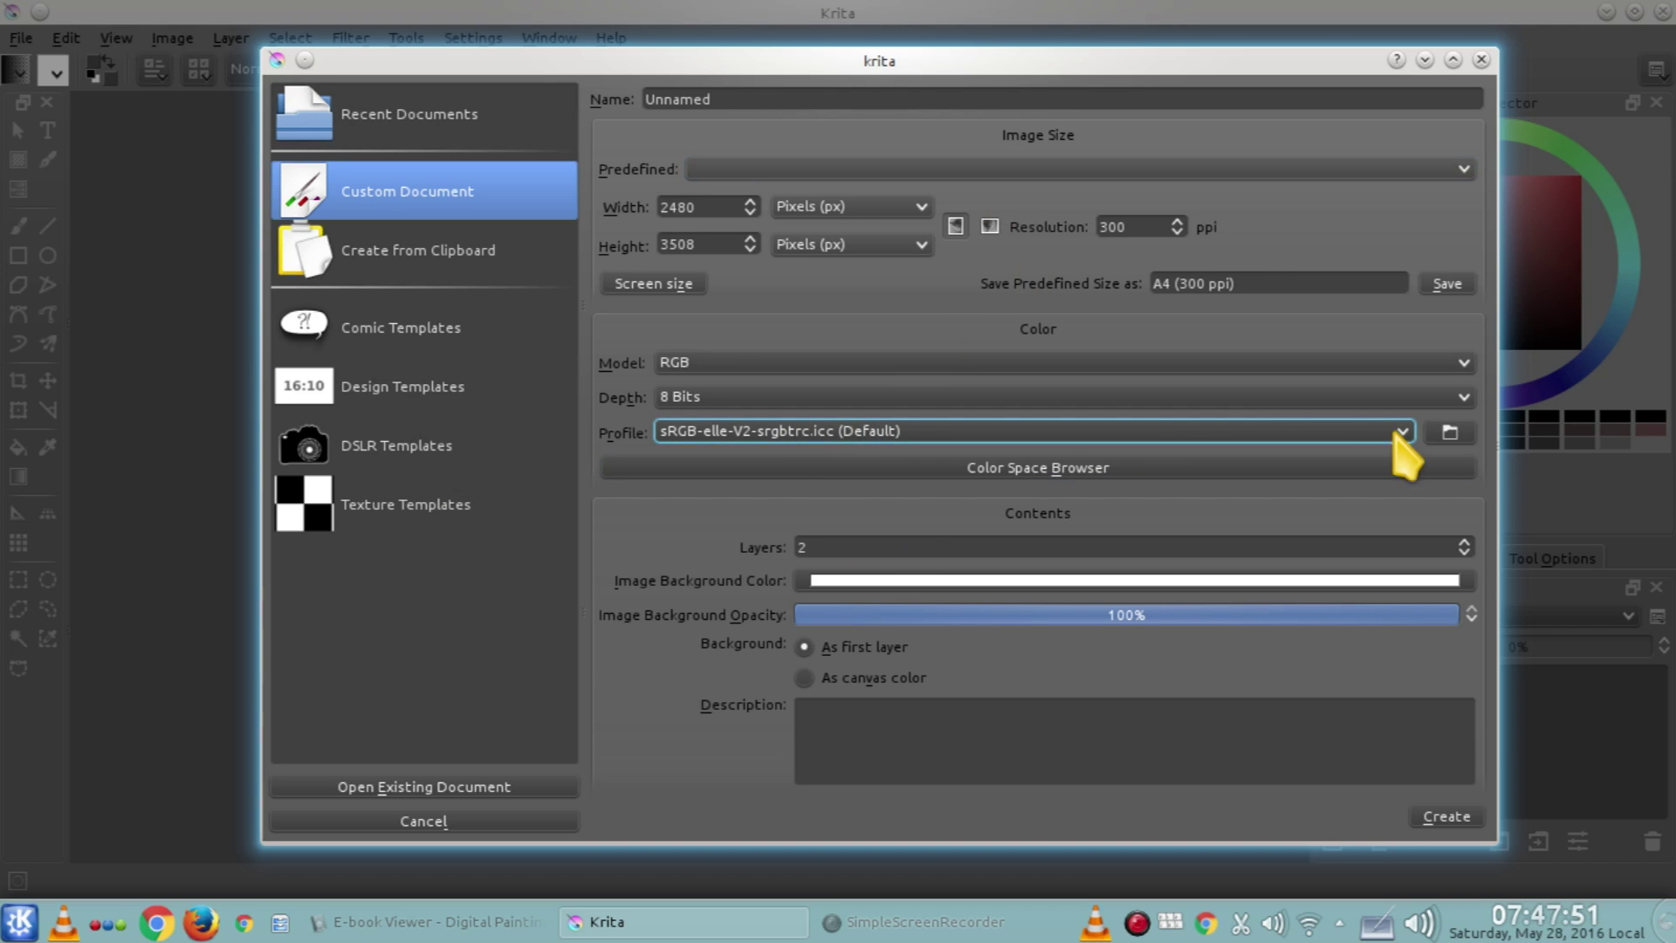
# Open the Install Color Profiles browser and close it again without installing
pyautogui.click(1450, 431)
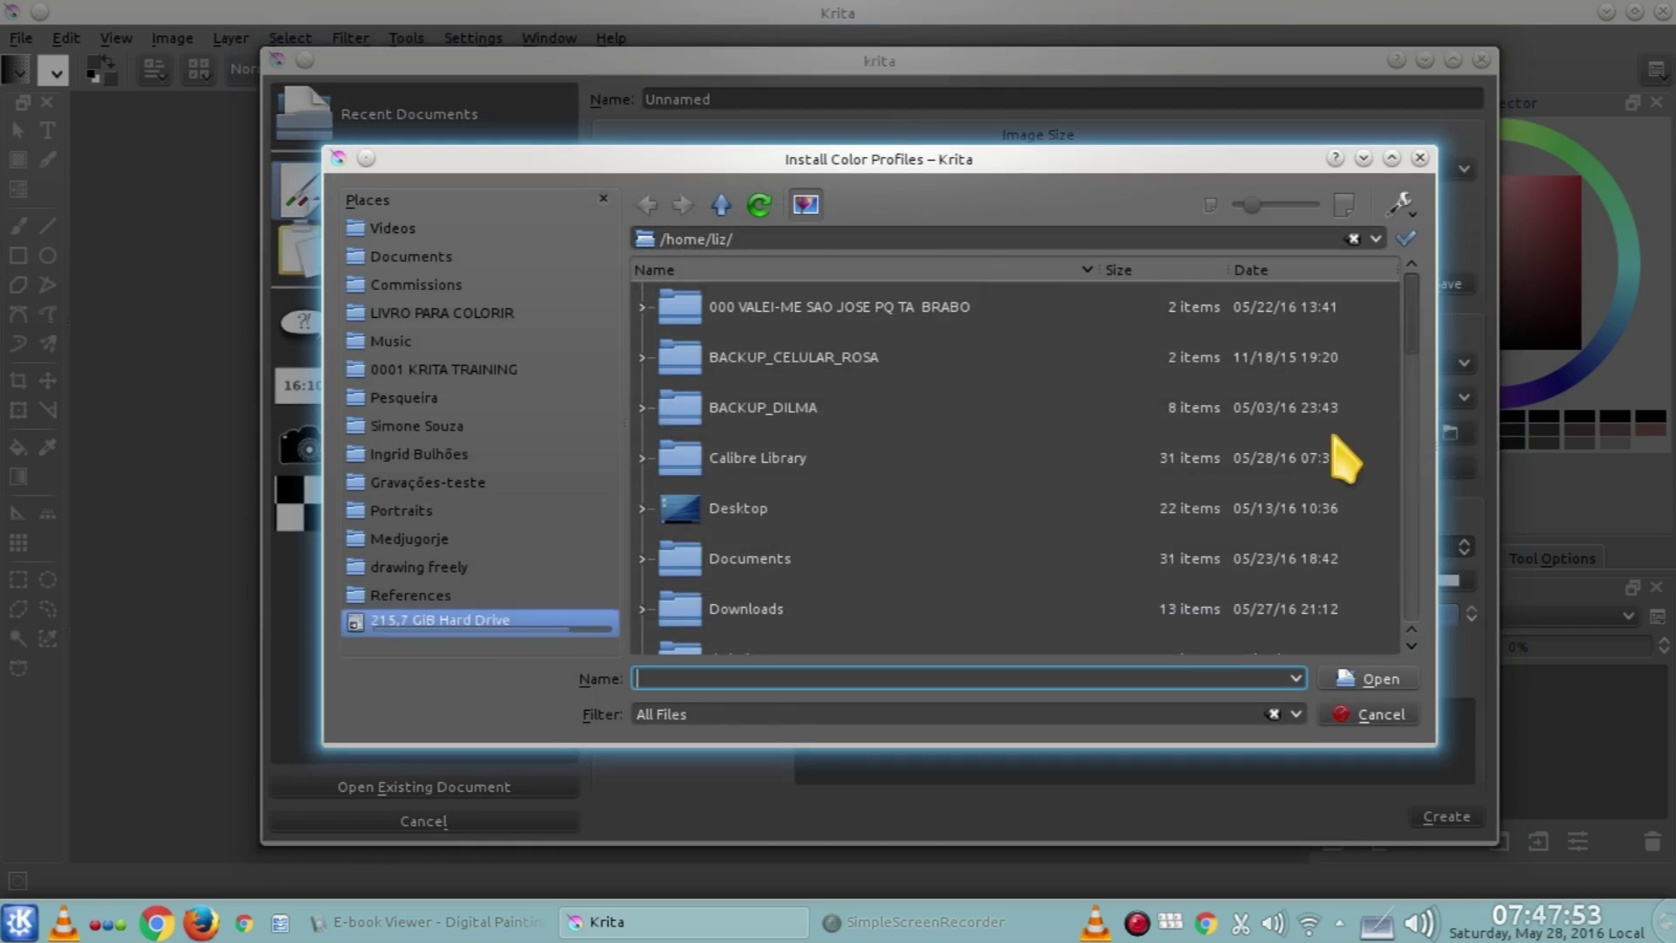
pyautogui.click(1421, 158)
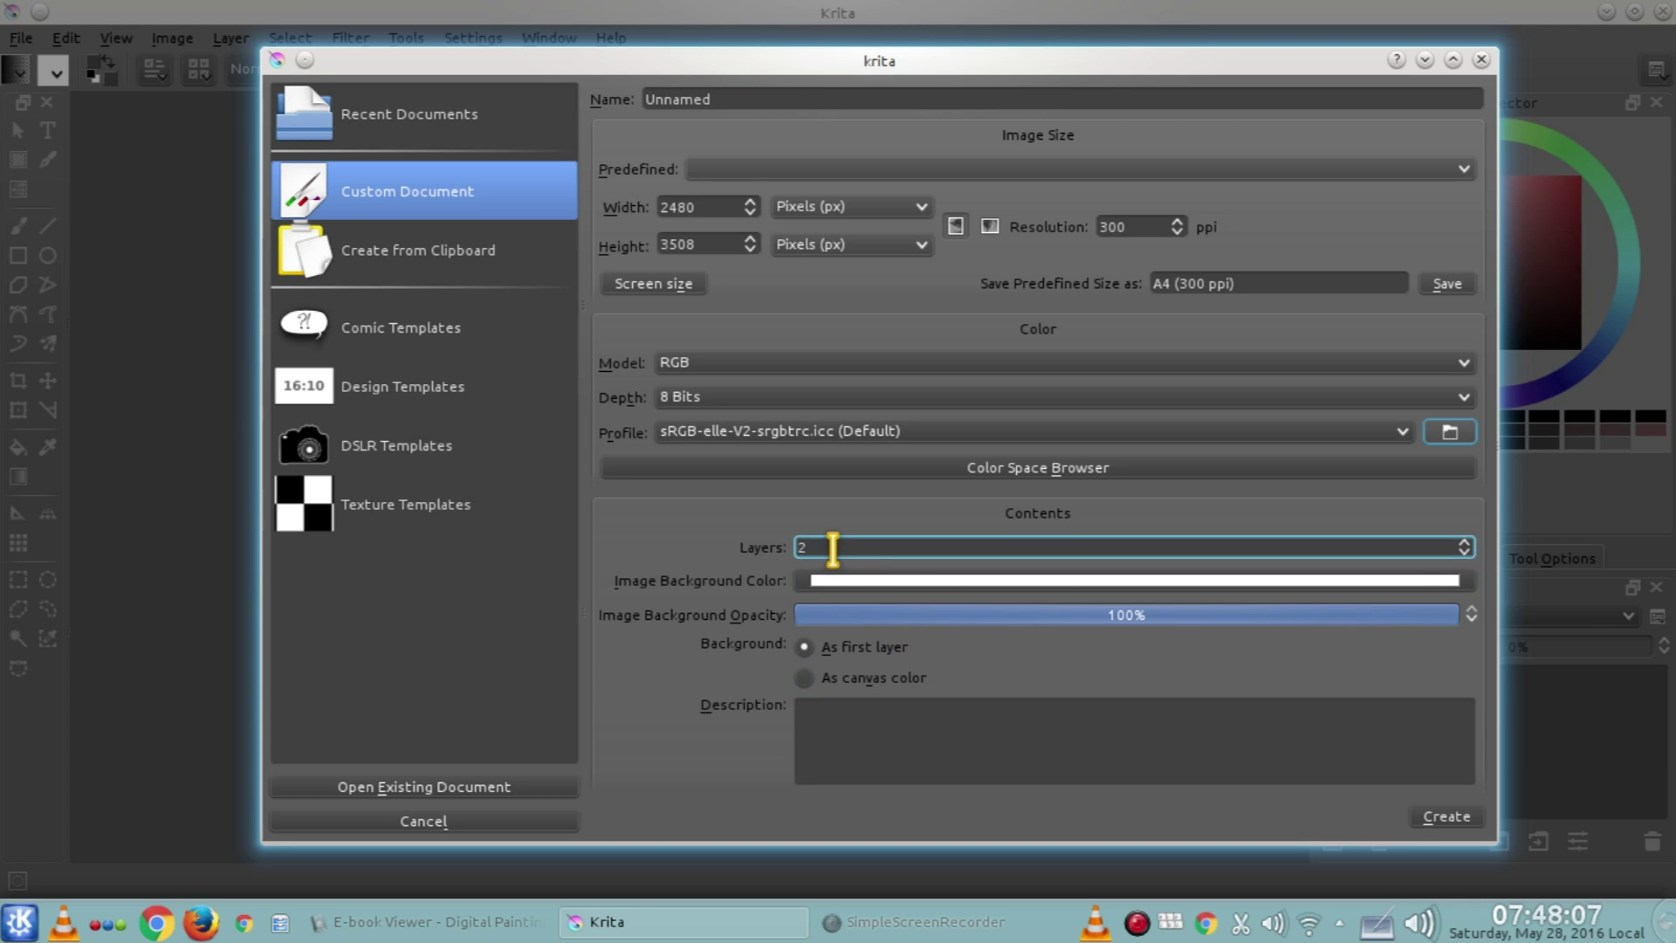
pyautogui.doubleClick(801, 547)
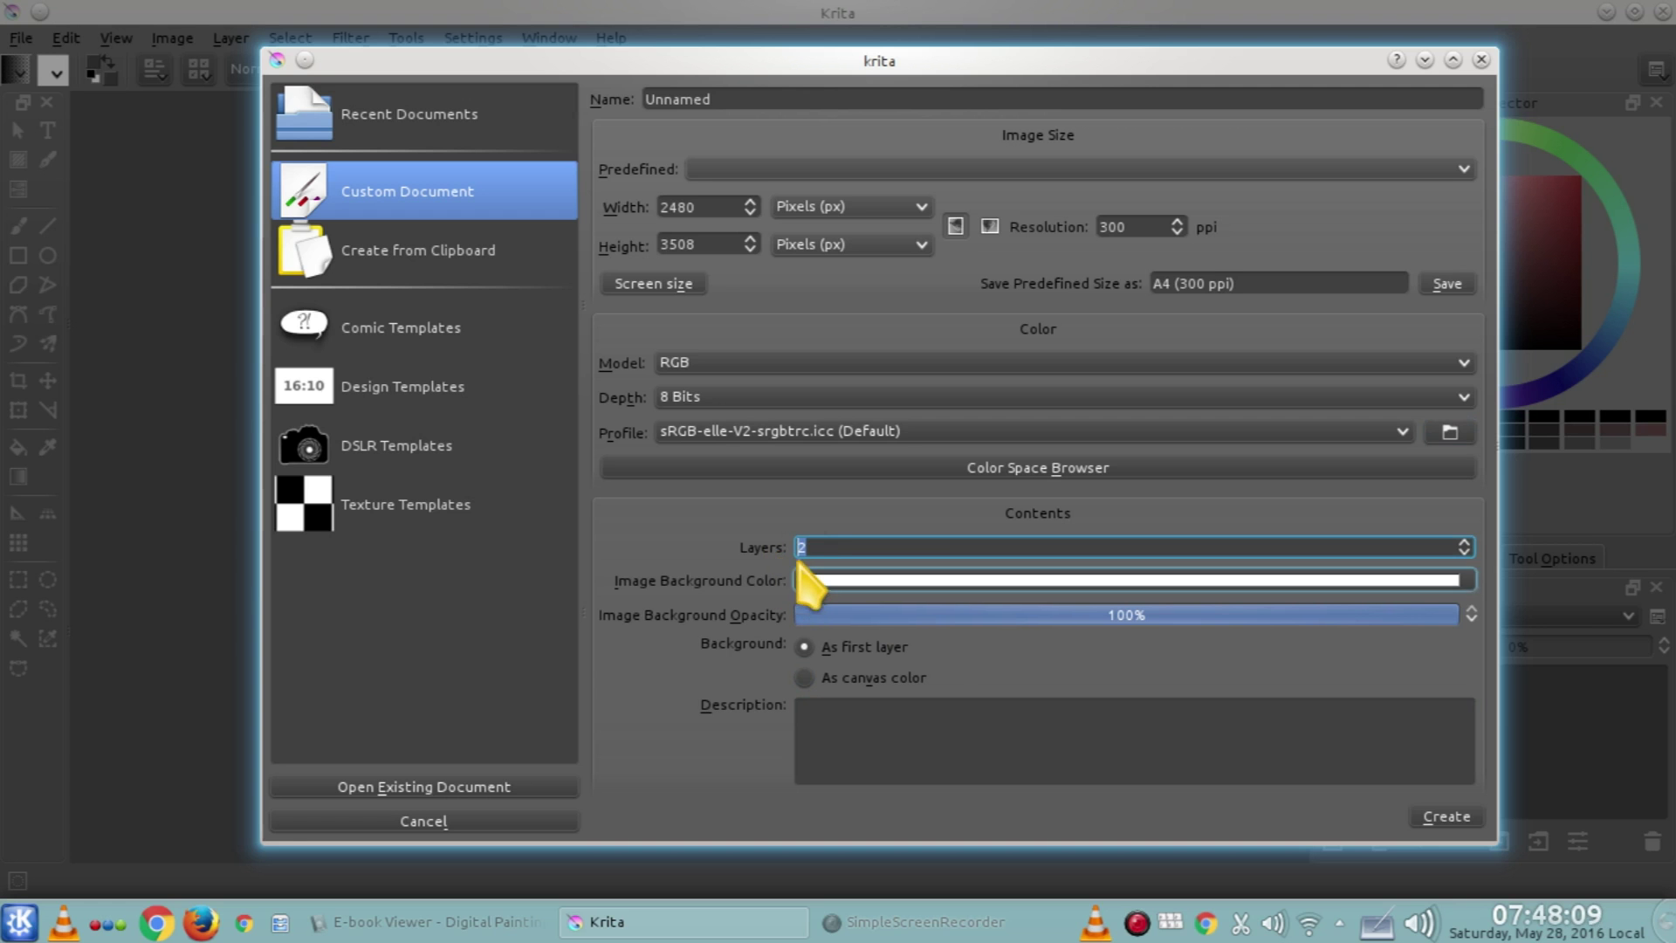
pyautogui.click(900, 583)
pyautogui.moveTo(904, 206); pyautogui.dragTo(1128, 225)
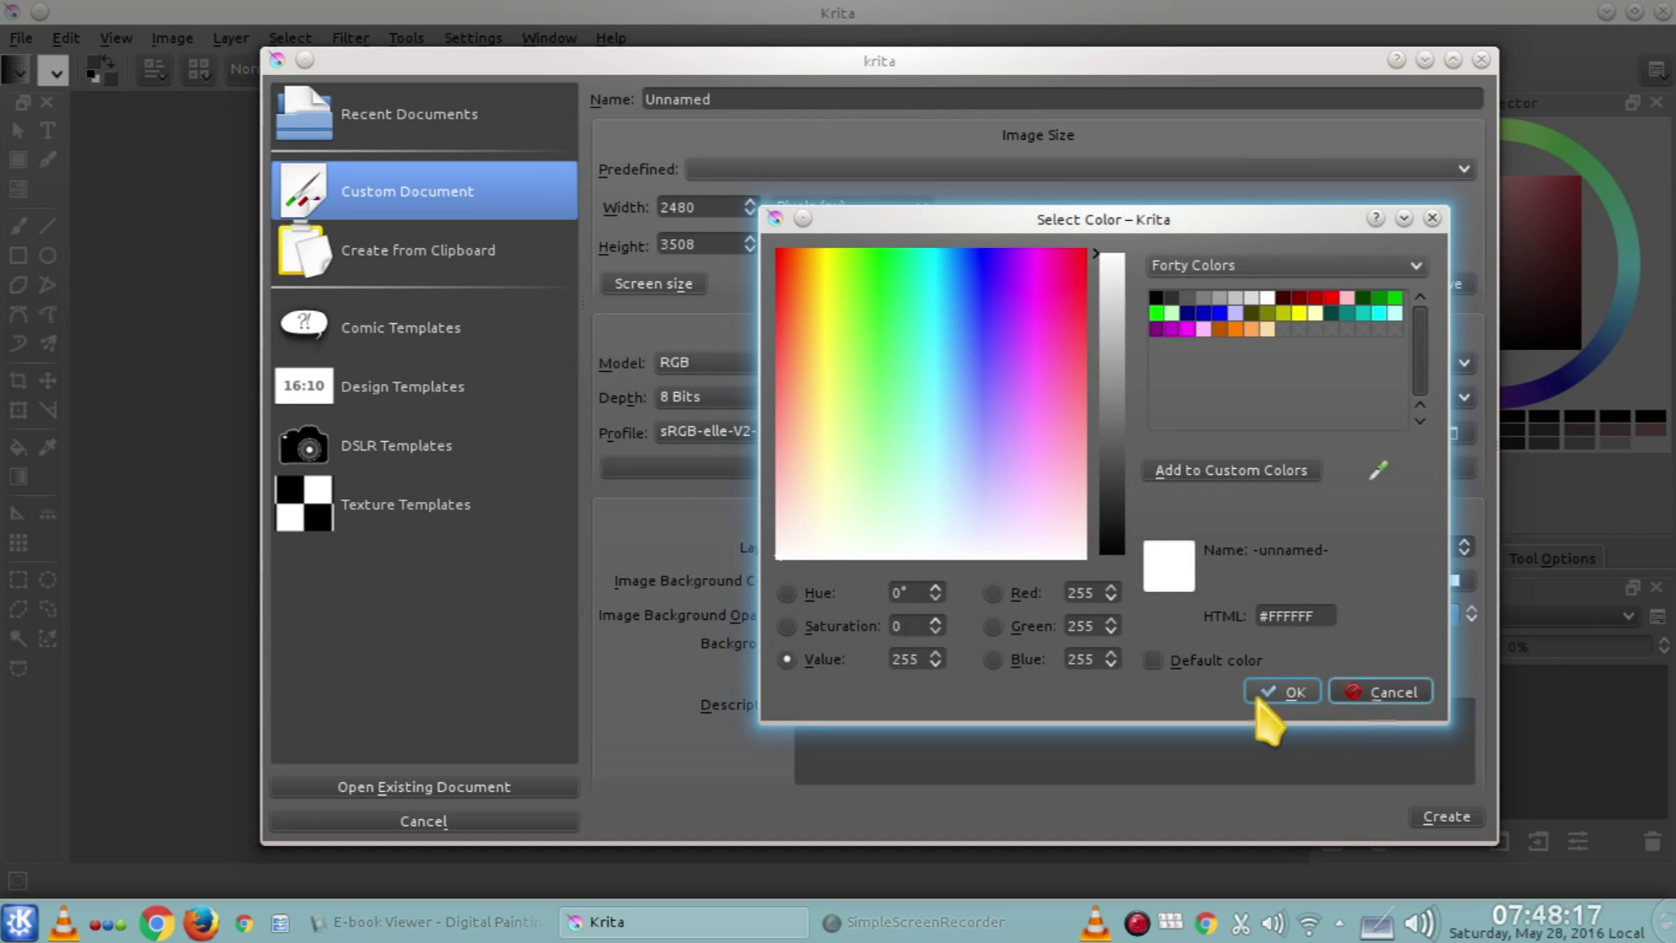
pyautogui.click(1296, 695)
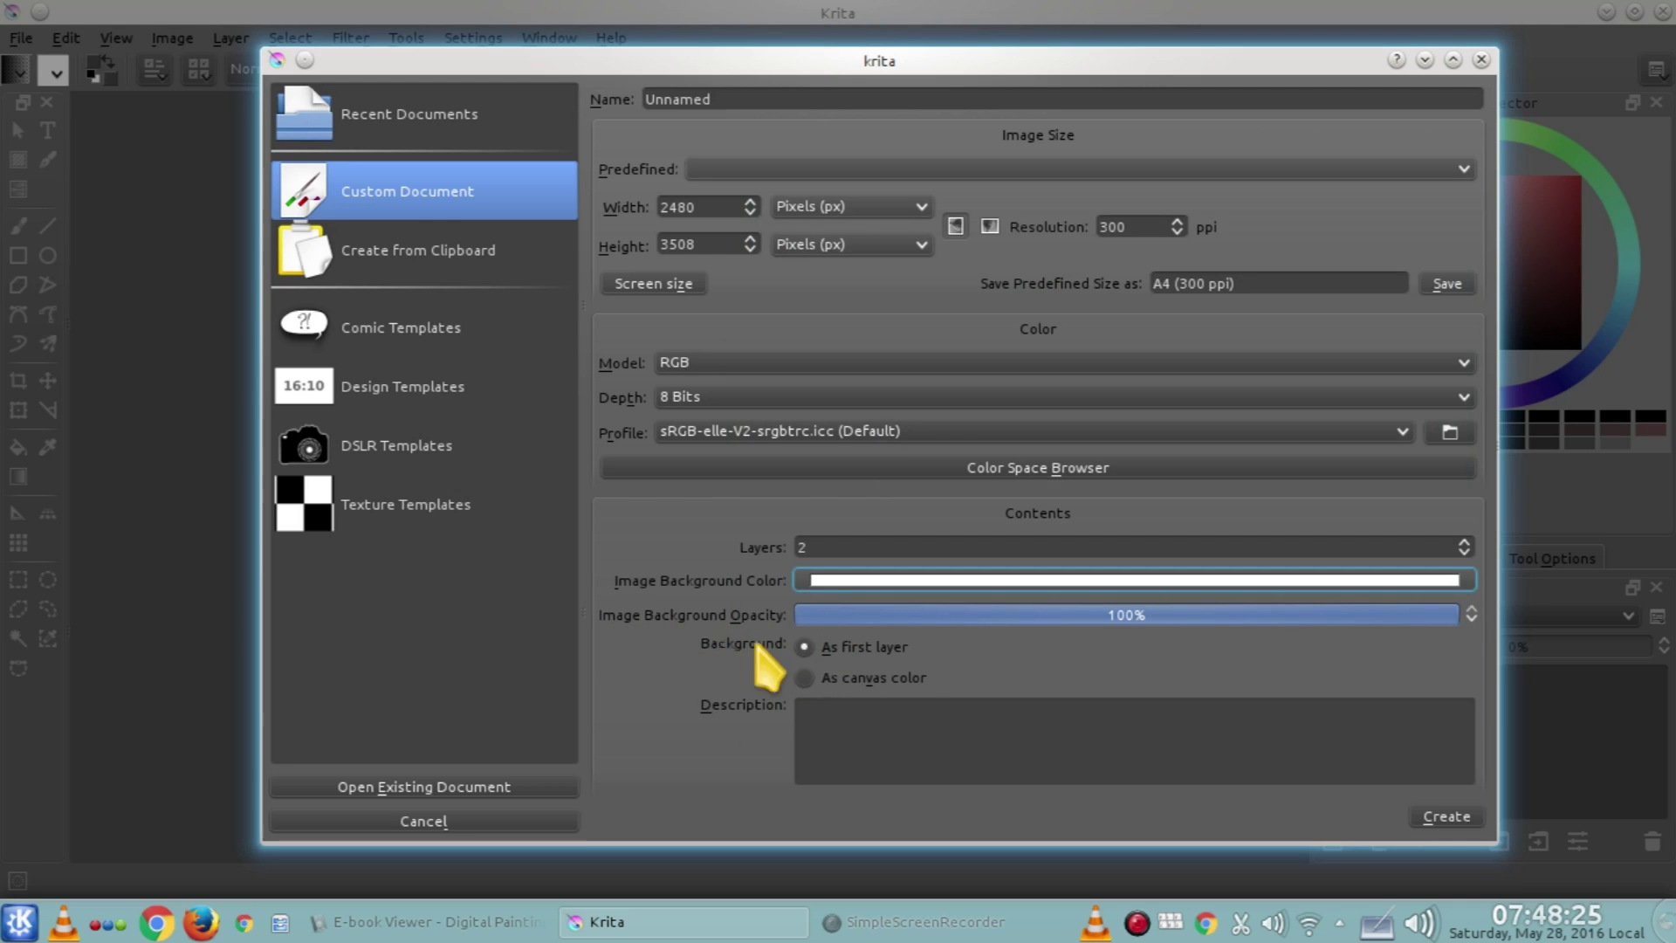
pyautogui.moveTo(1448, 618); pyautogui.dragTo(1567, 628)
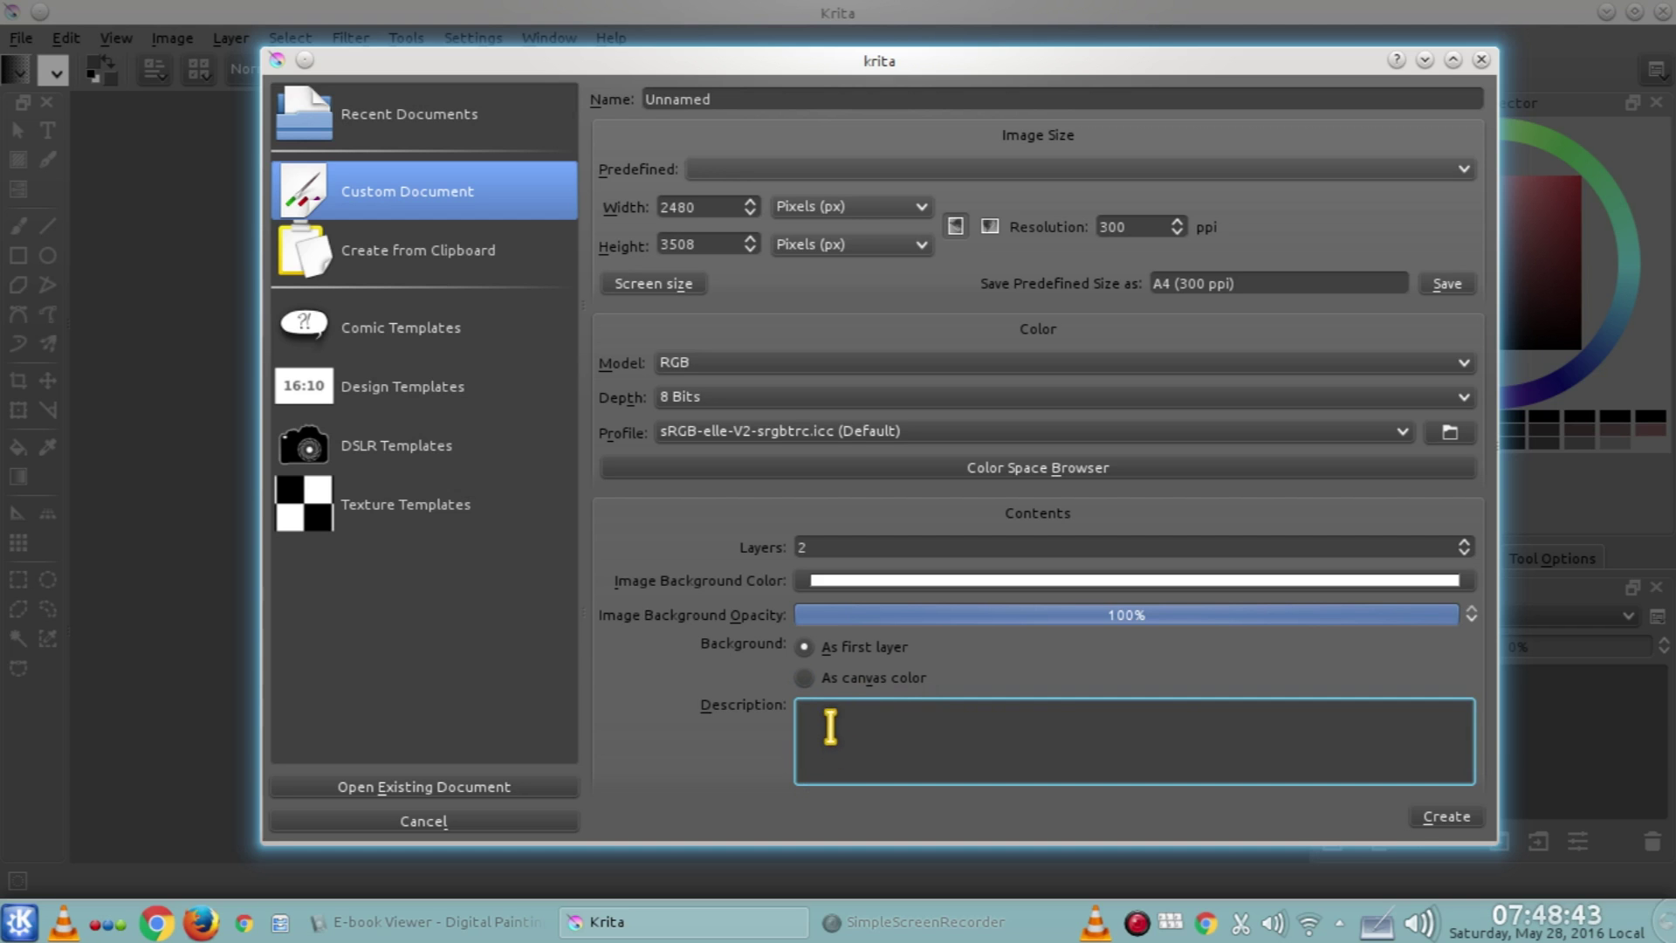
# Add an author credit as the description and rename the document from Unnamed to 'Alunos'
pyautogui.click(873, 725)
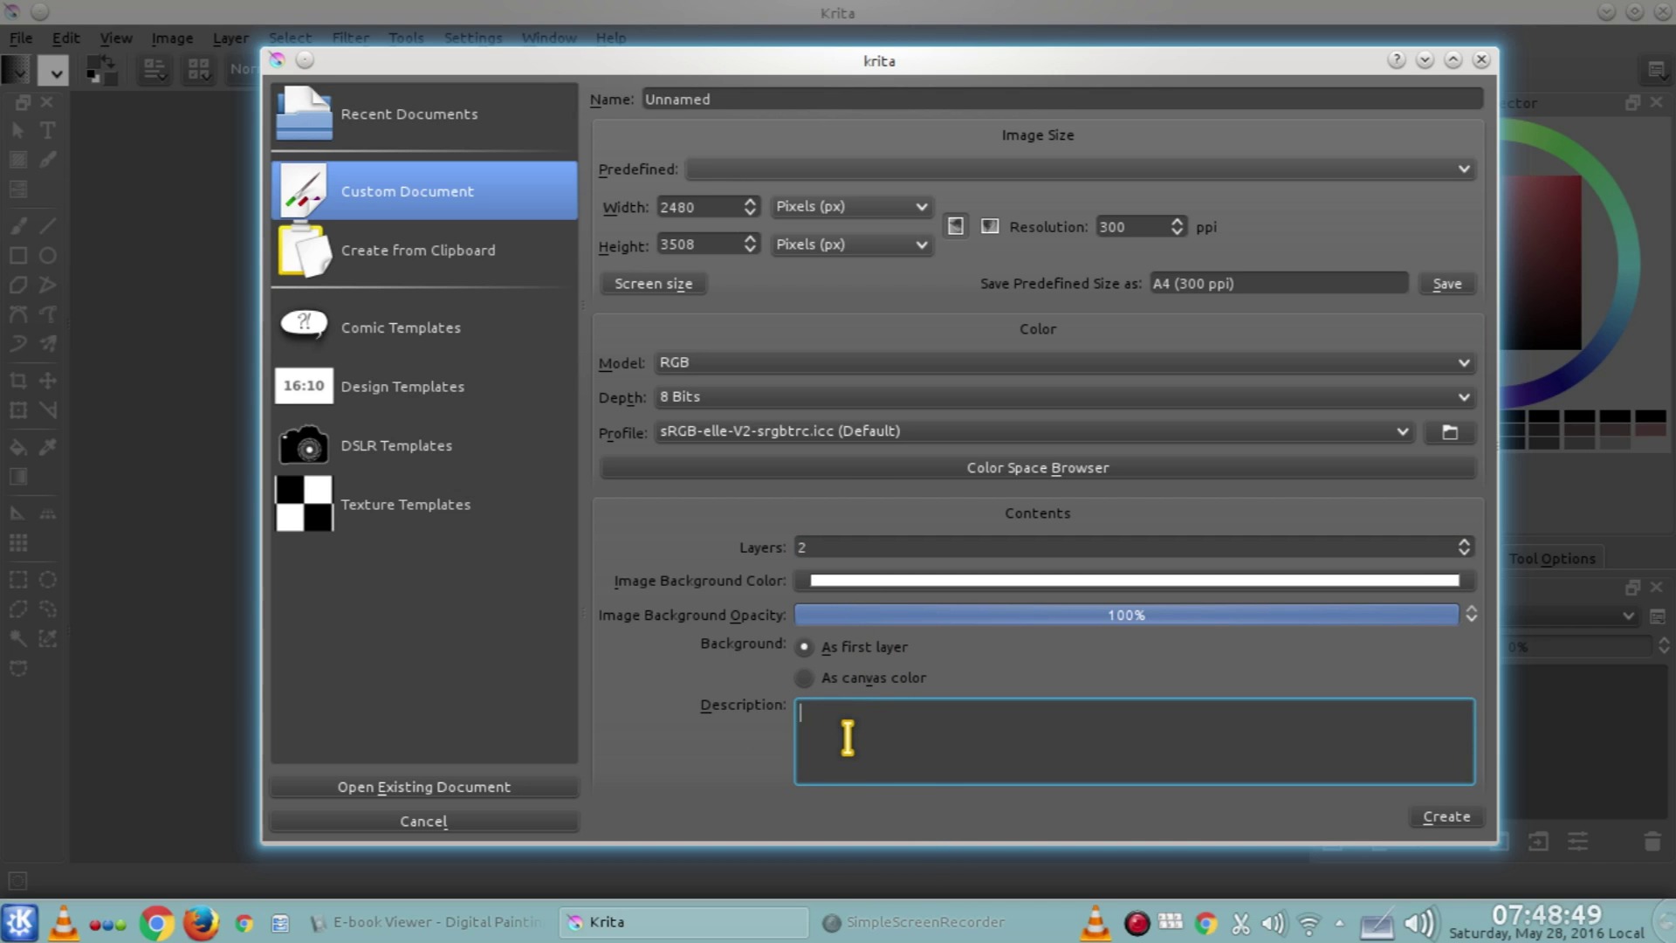
pyautogui.write('by Liz de Souza')
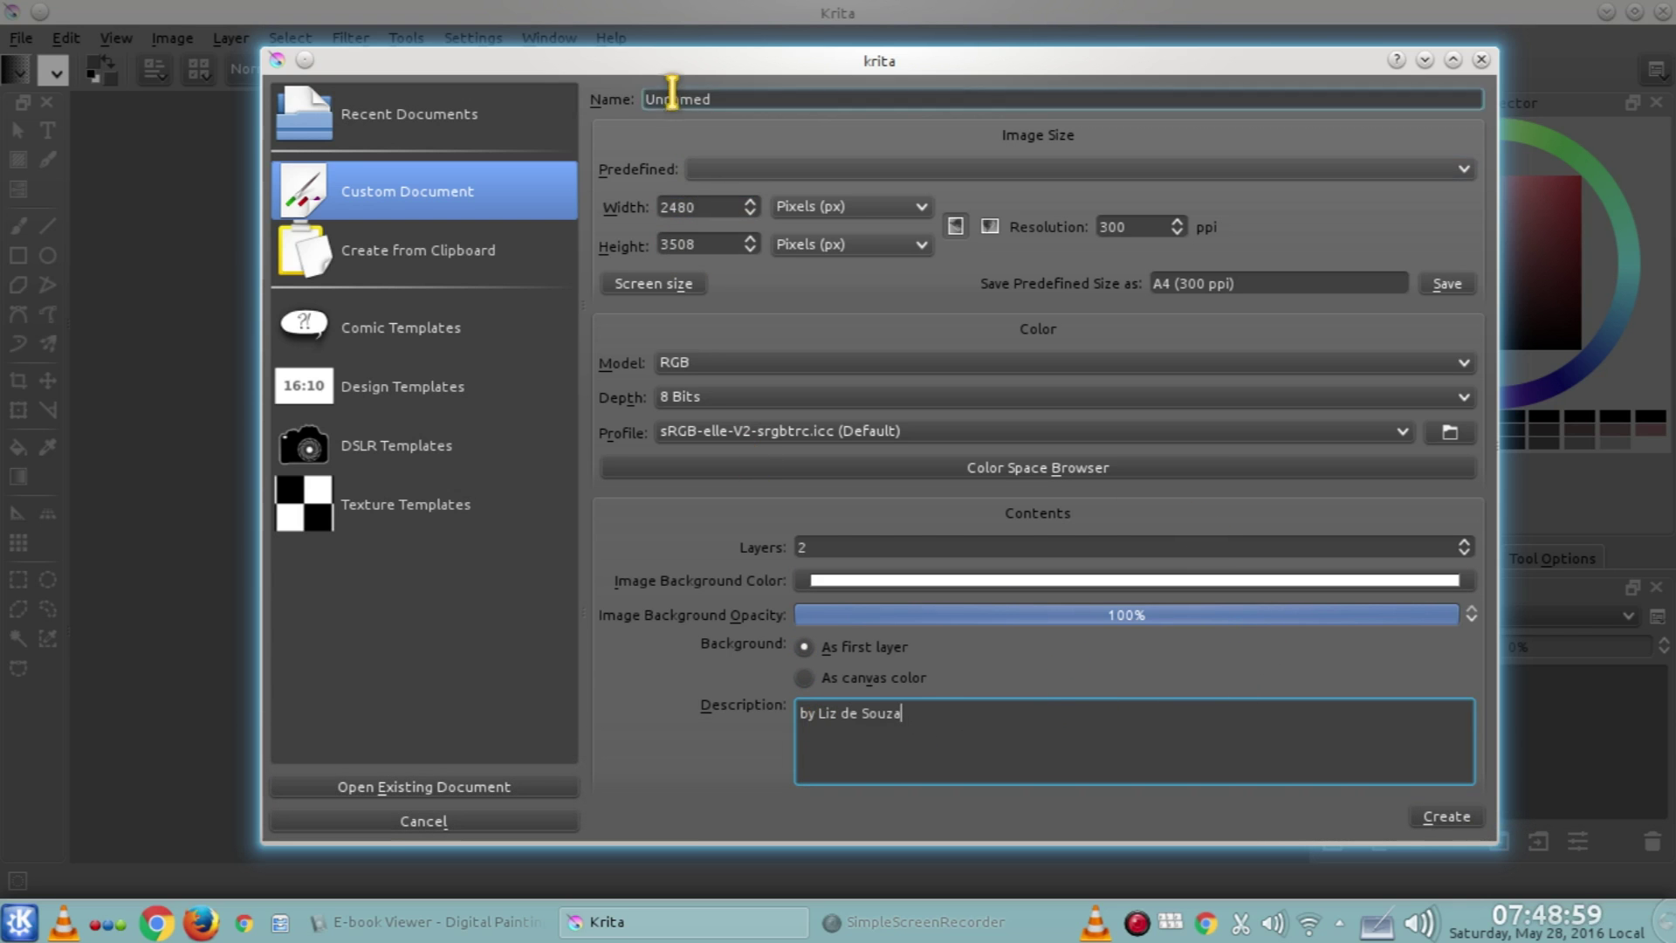
pyautogui.moveTo(647, 97); pyautogui.dragTo(741, 99)
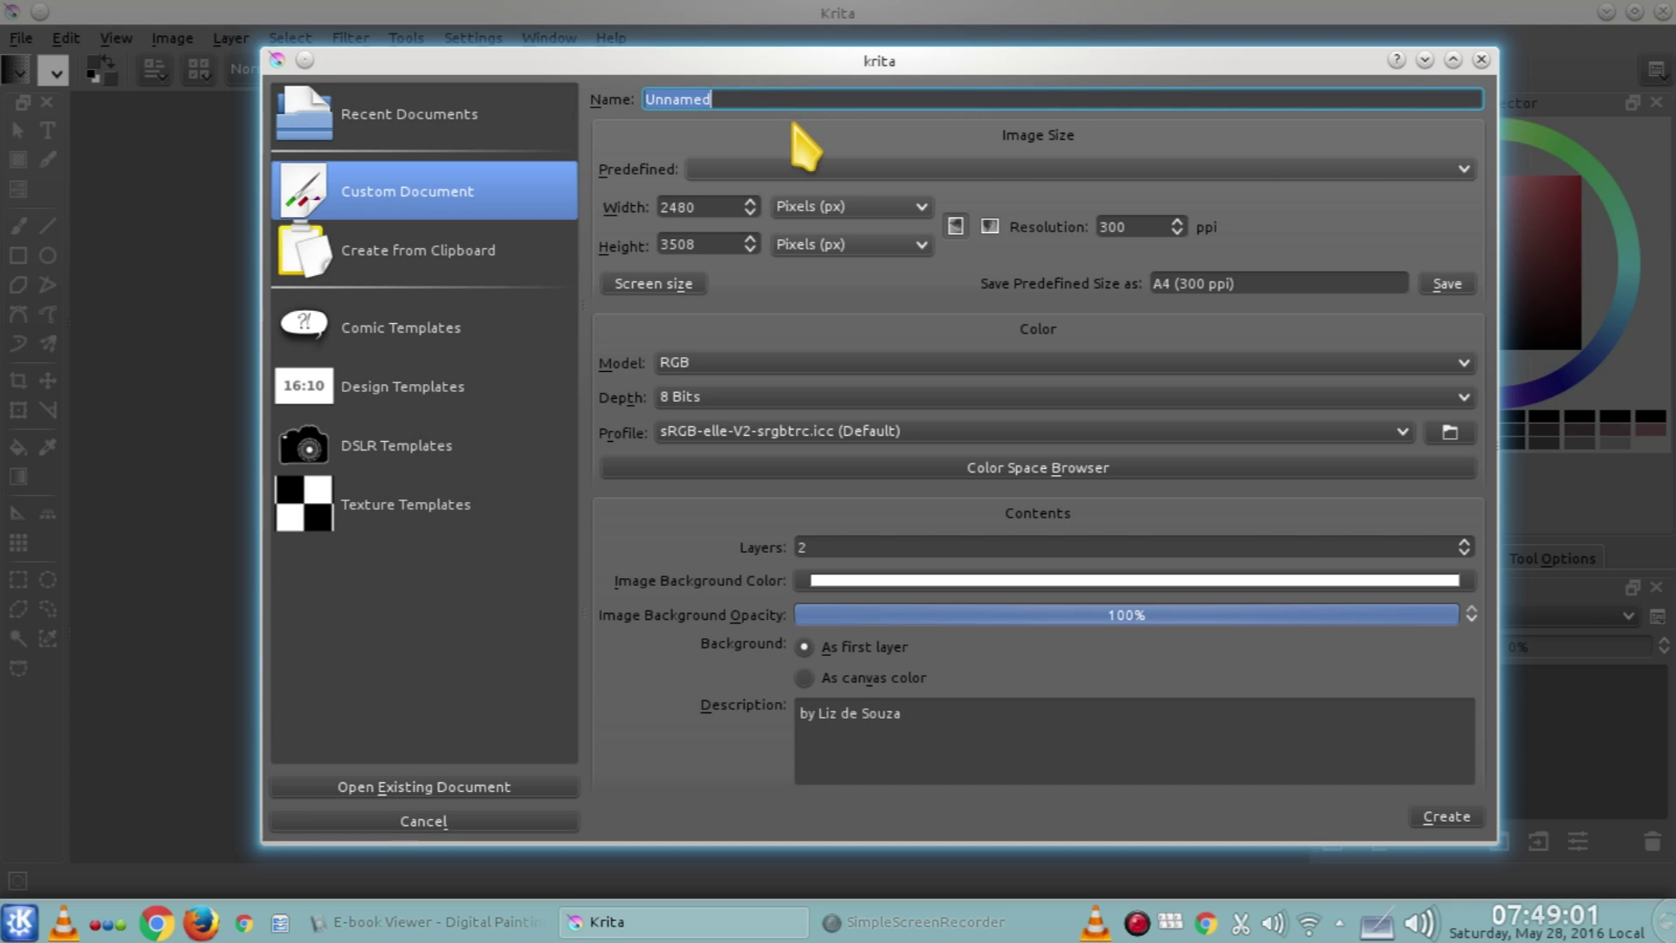
pyautogui.press('Delete')
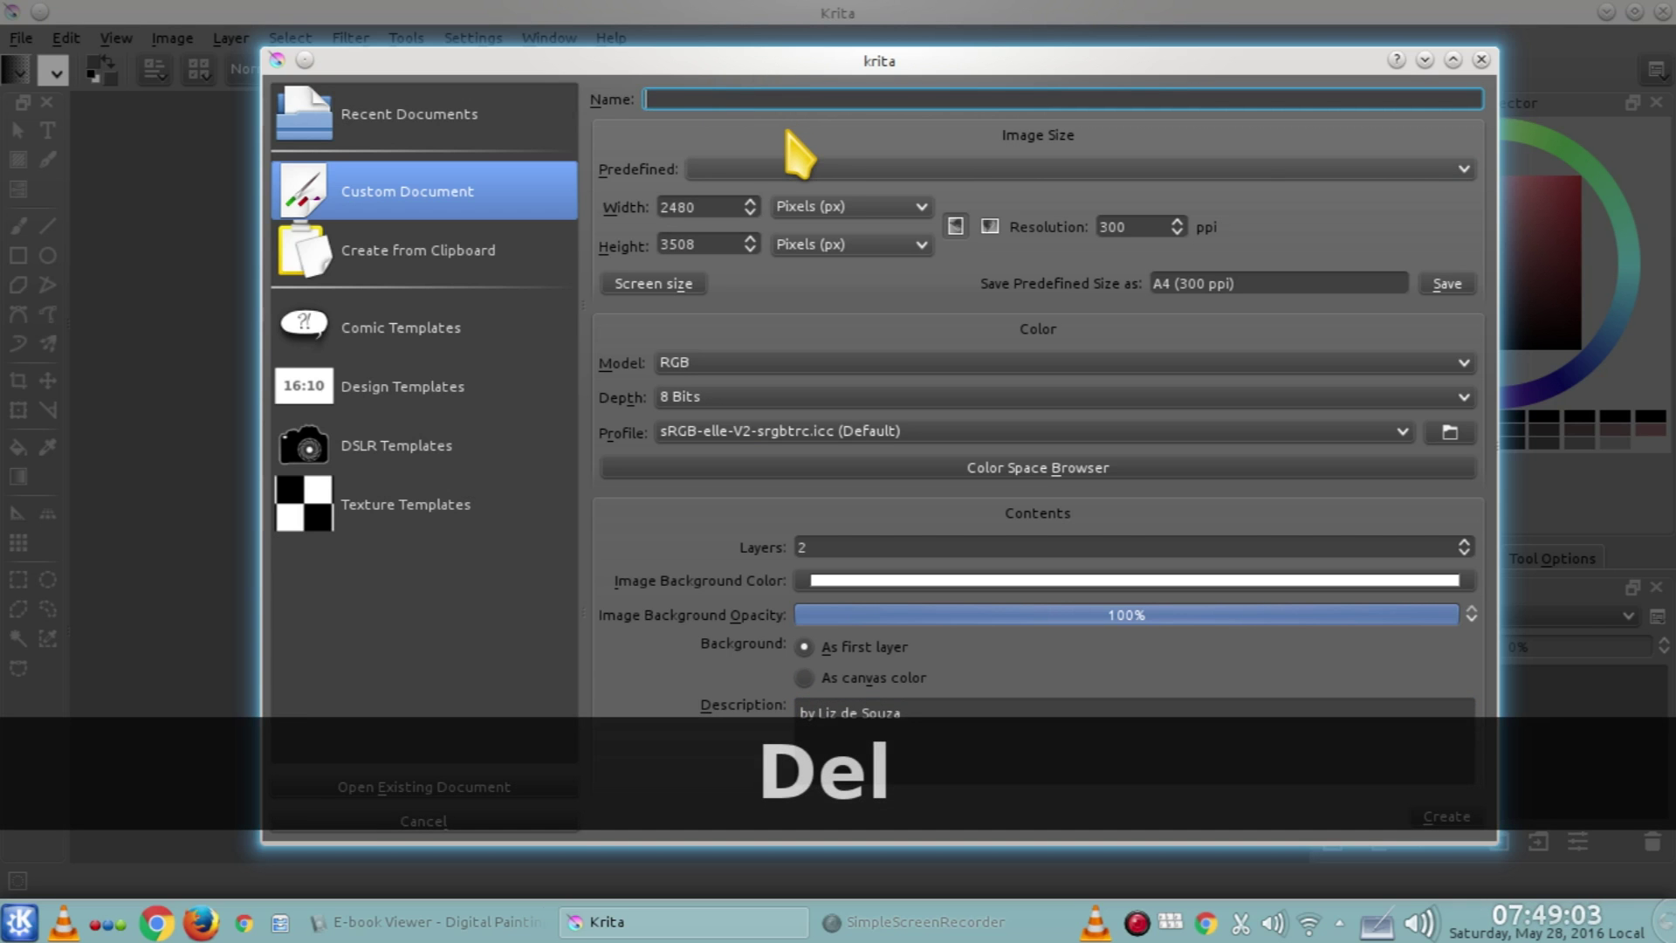
pyautogui.write('Alunos')
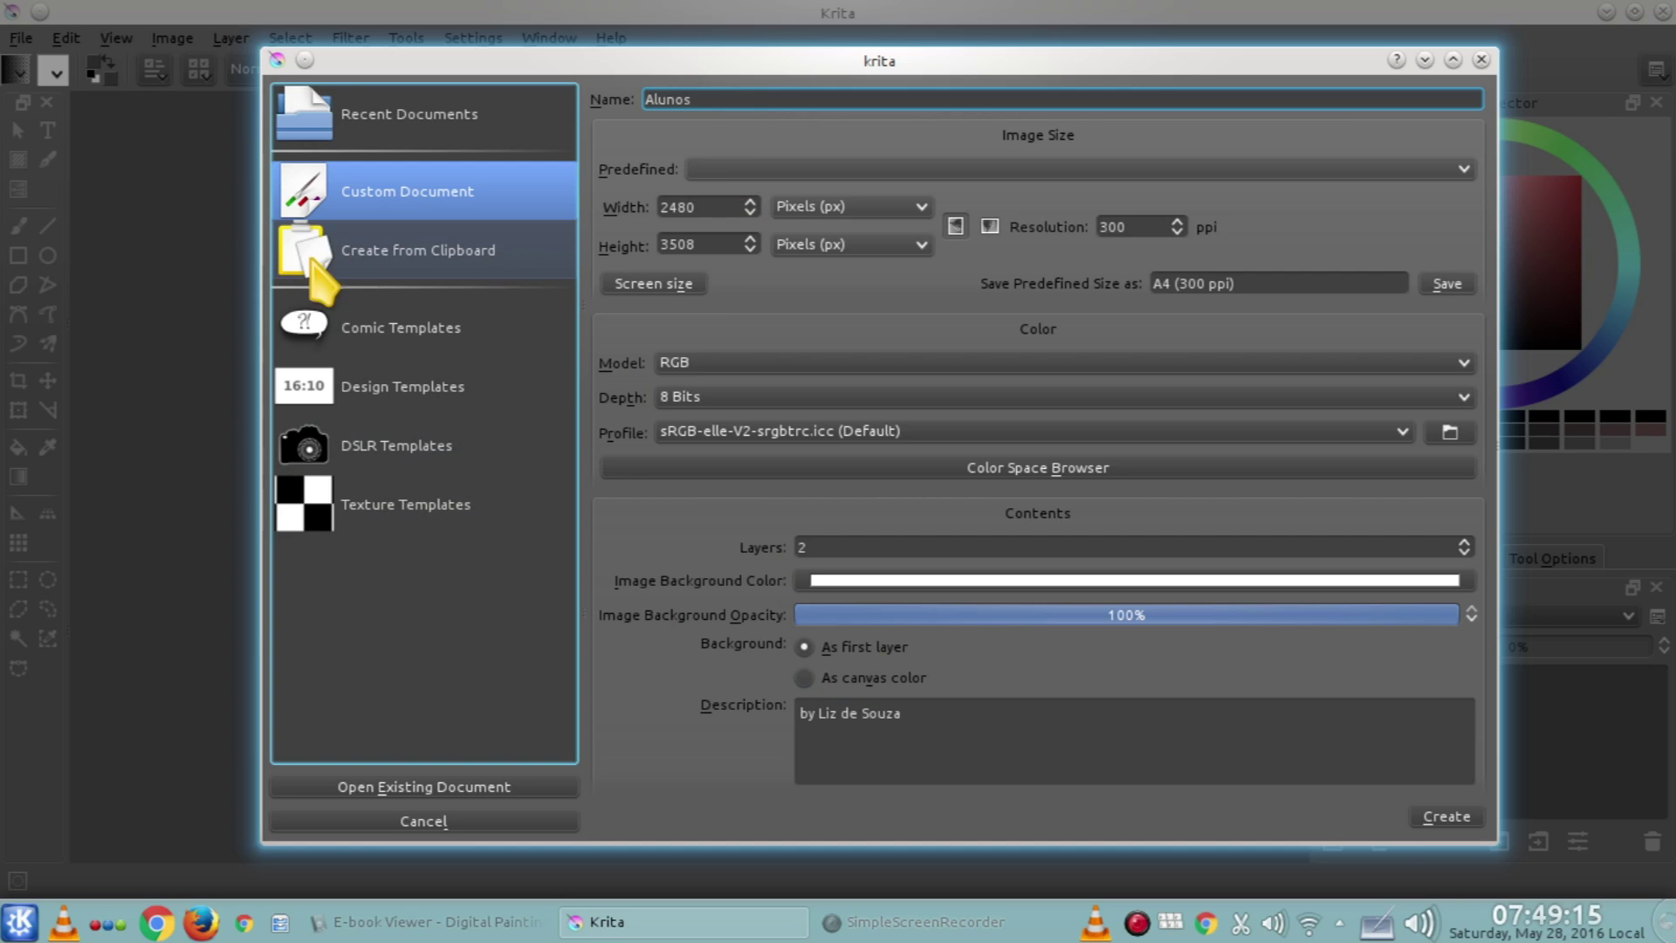
# Look at the Create from Clipboard size fields, then list the Comic Templates
pyautogui.click(498, 280)
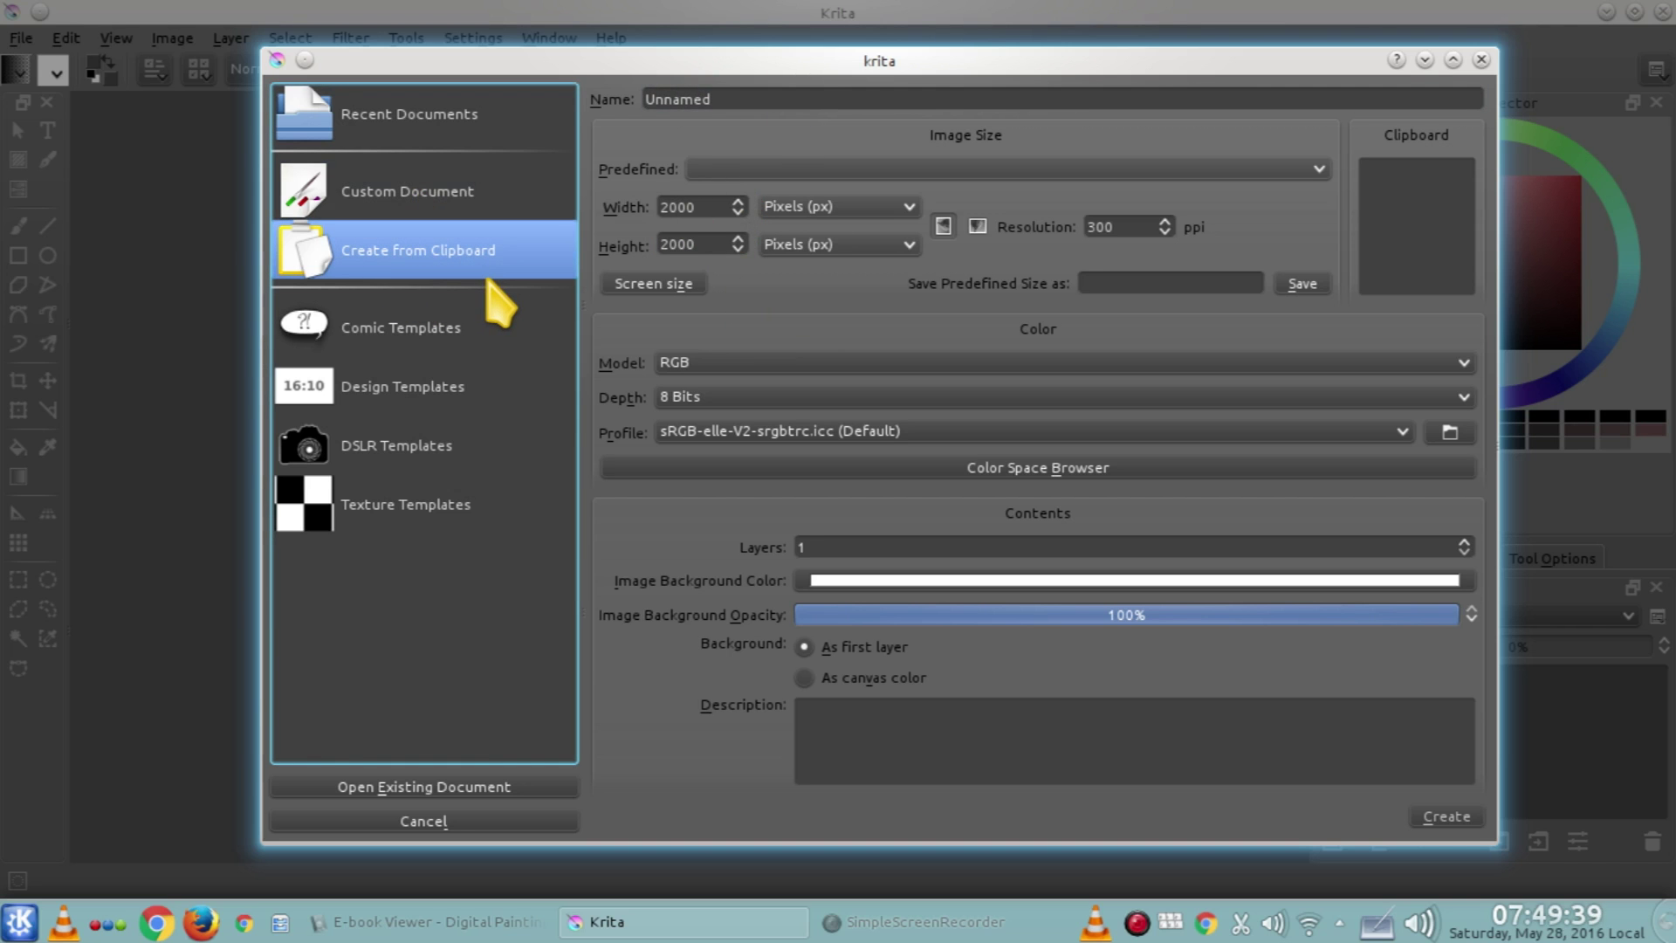
pyautogui.click(715, 207)
pyautogui.doubleClick(677, 243)
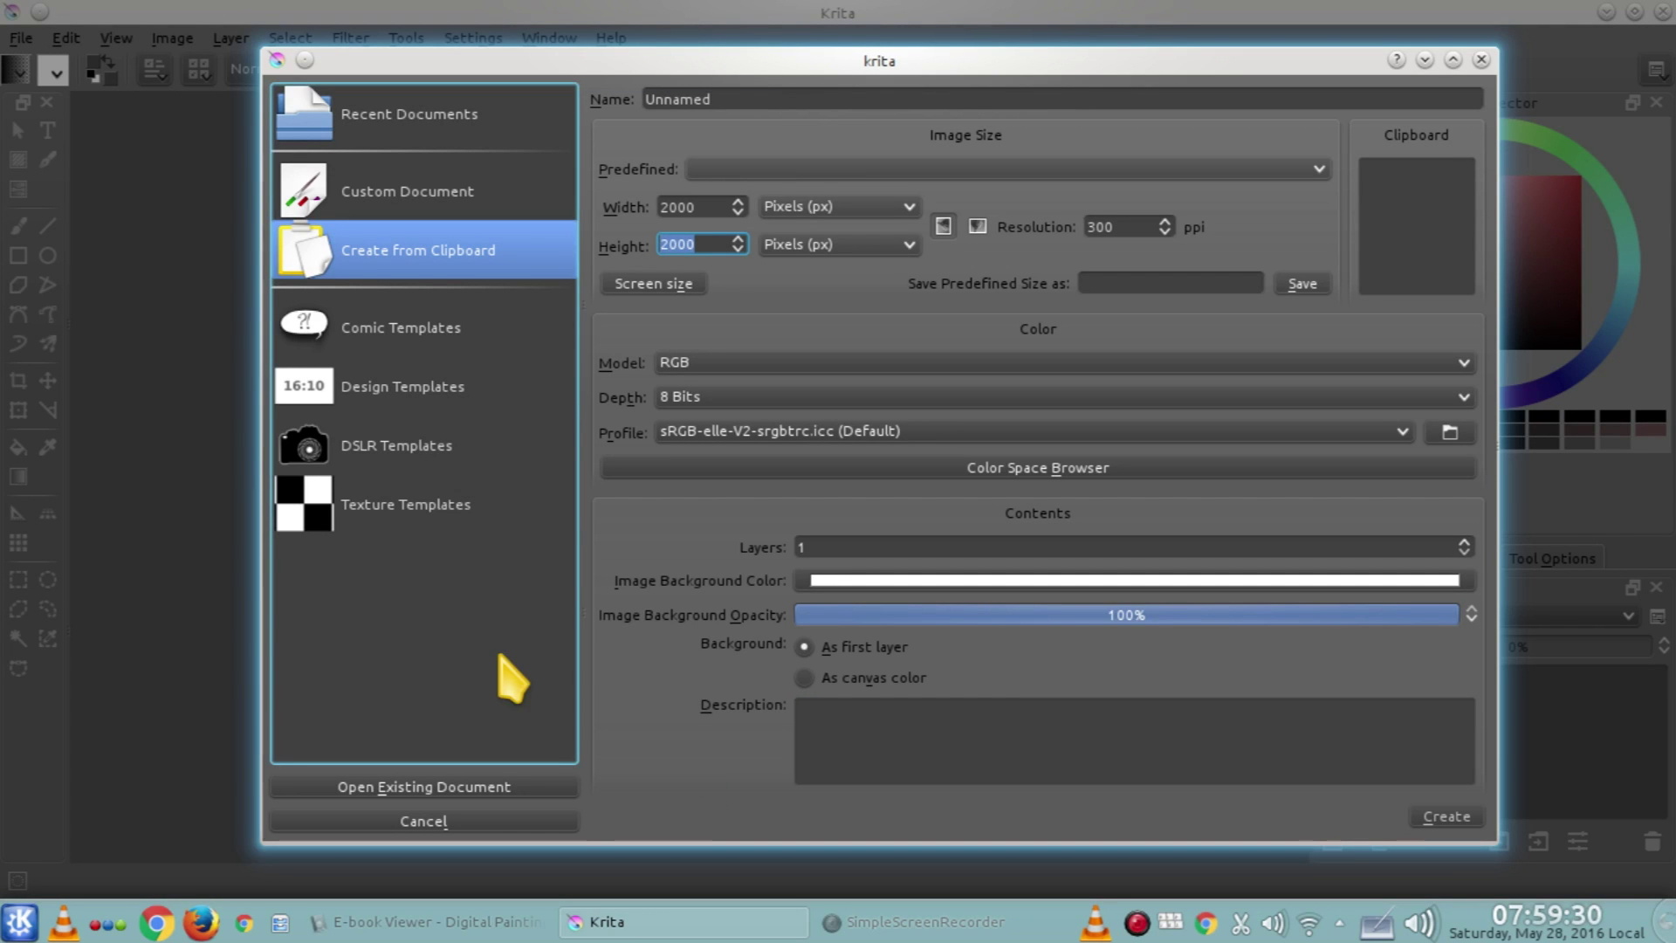
pyautogui.click(476, 358)
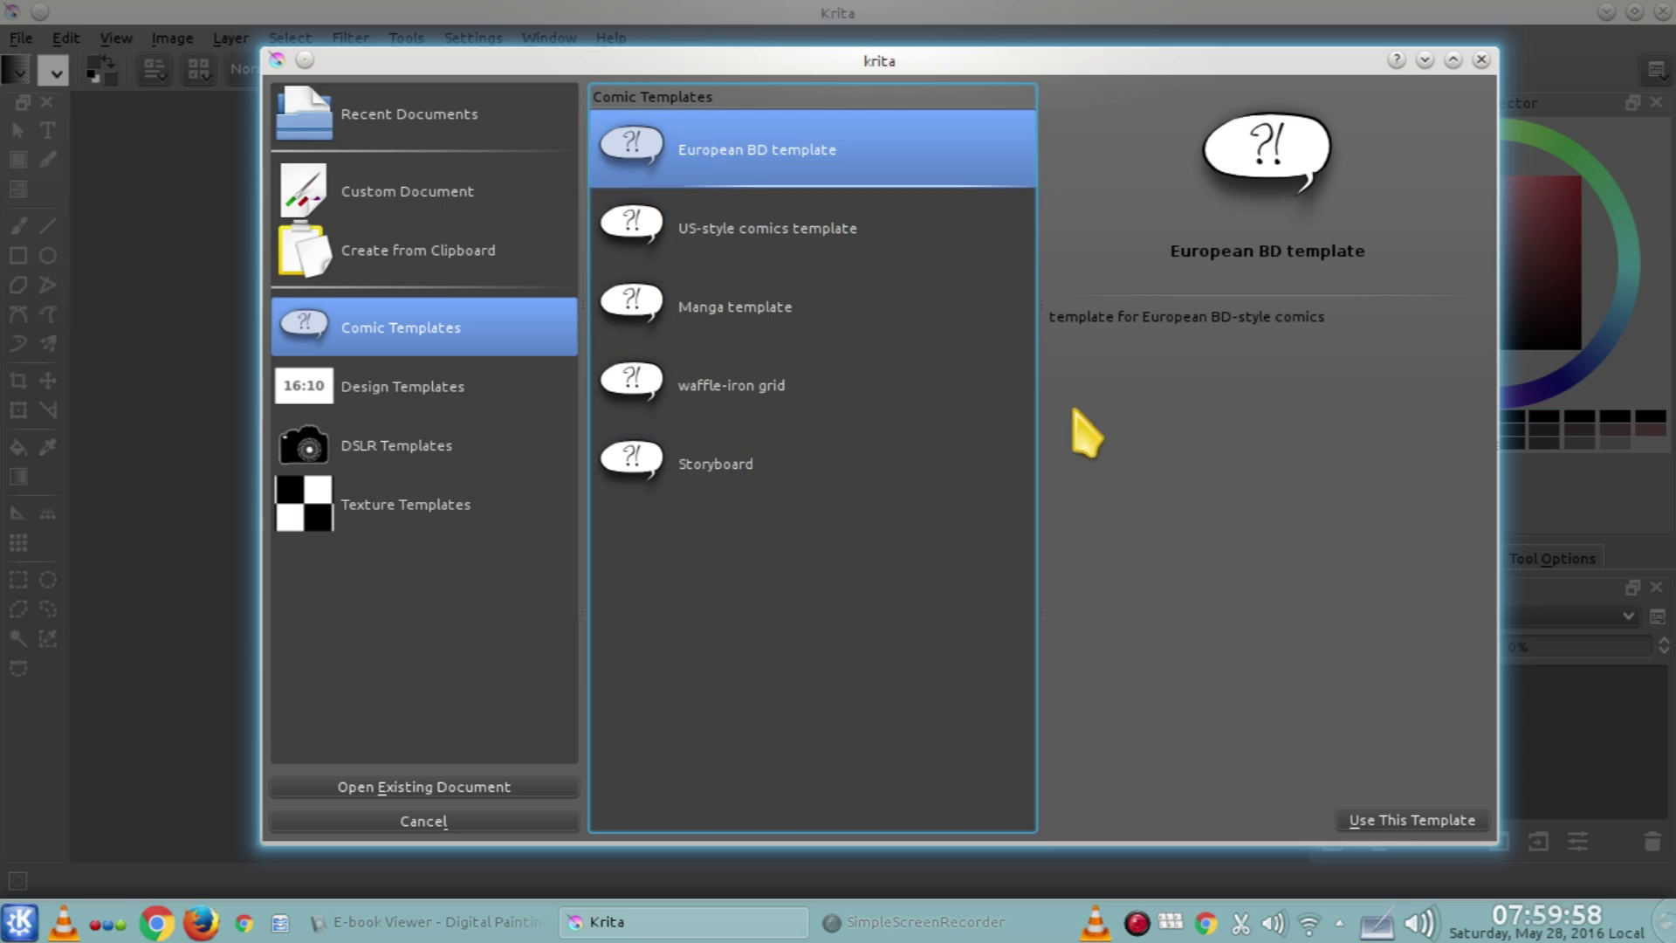
# Create an A4 page from the European BD template with eight empty panels
pyautogui.click(1423, 825)
pyautogui.click(1419, 821)
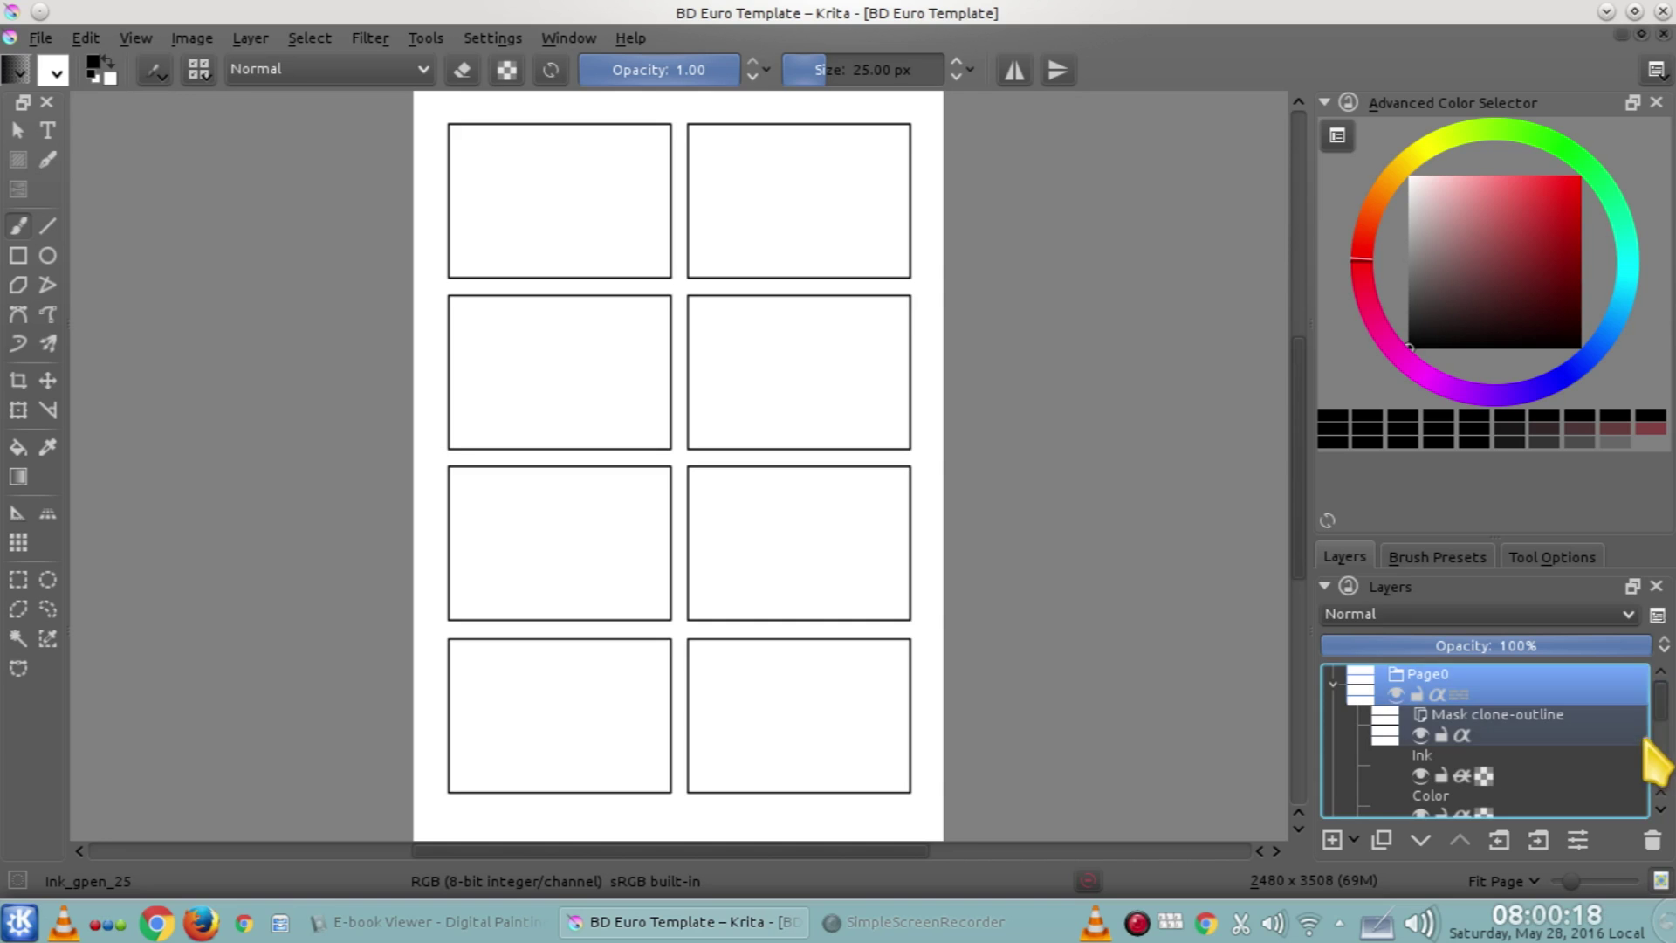
pyautogui.scroll(-3, 1656, 760)
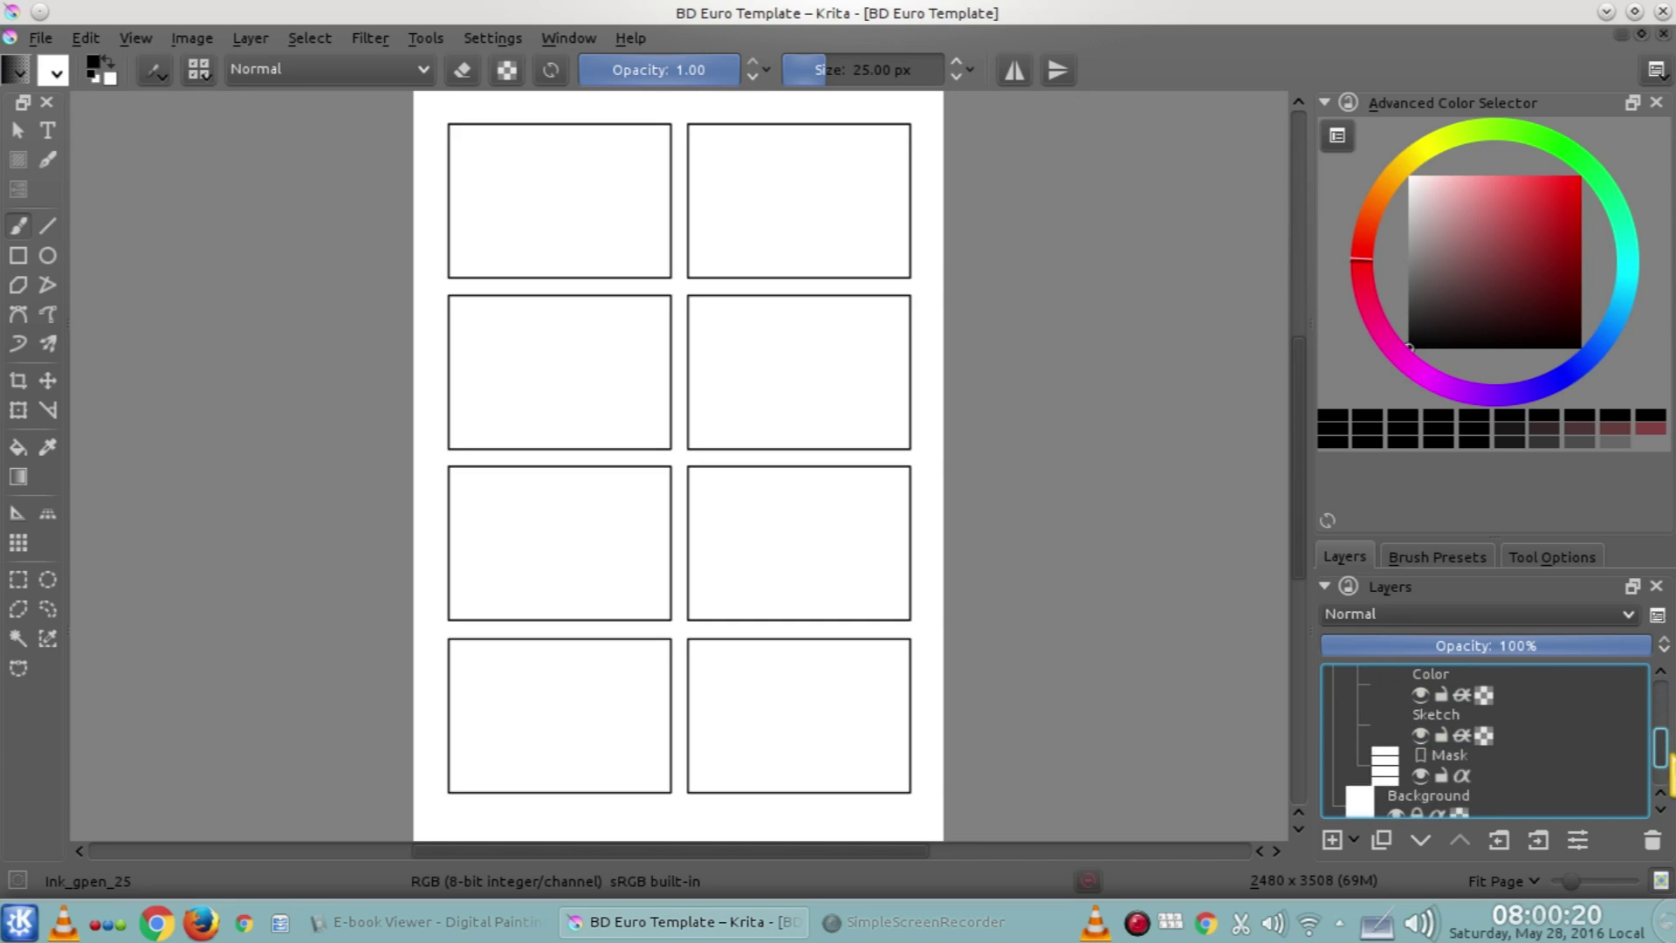
pyautogui.scroll(3, 1554, 769)
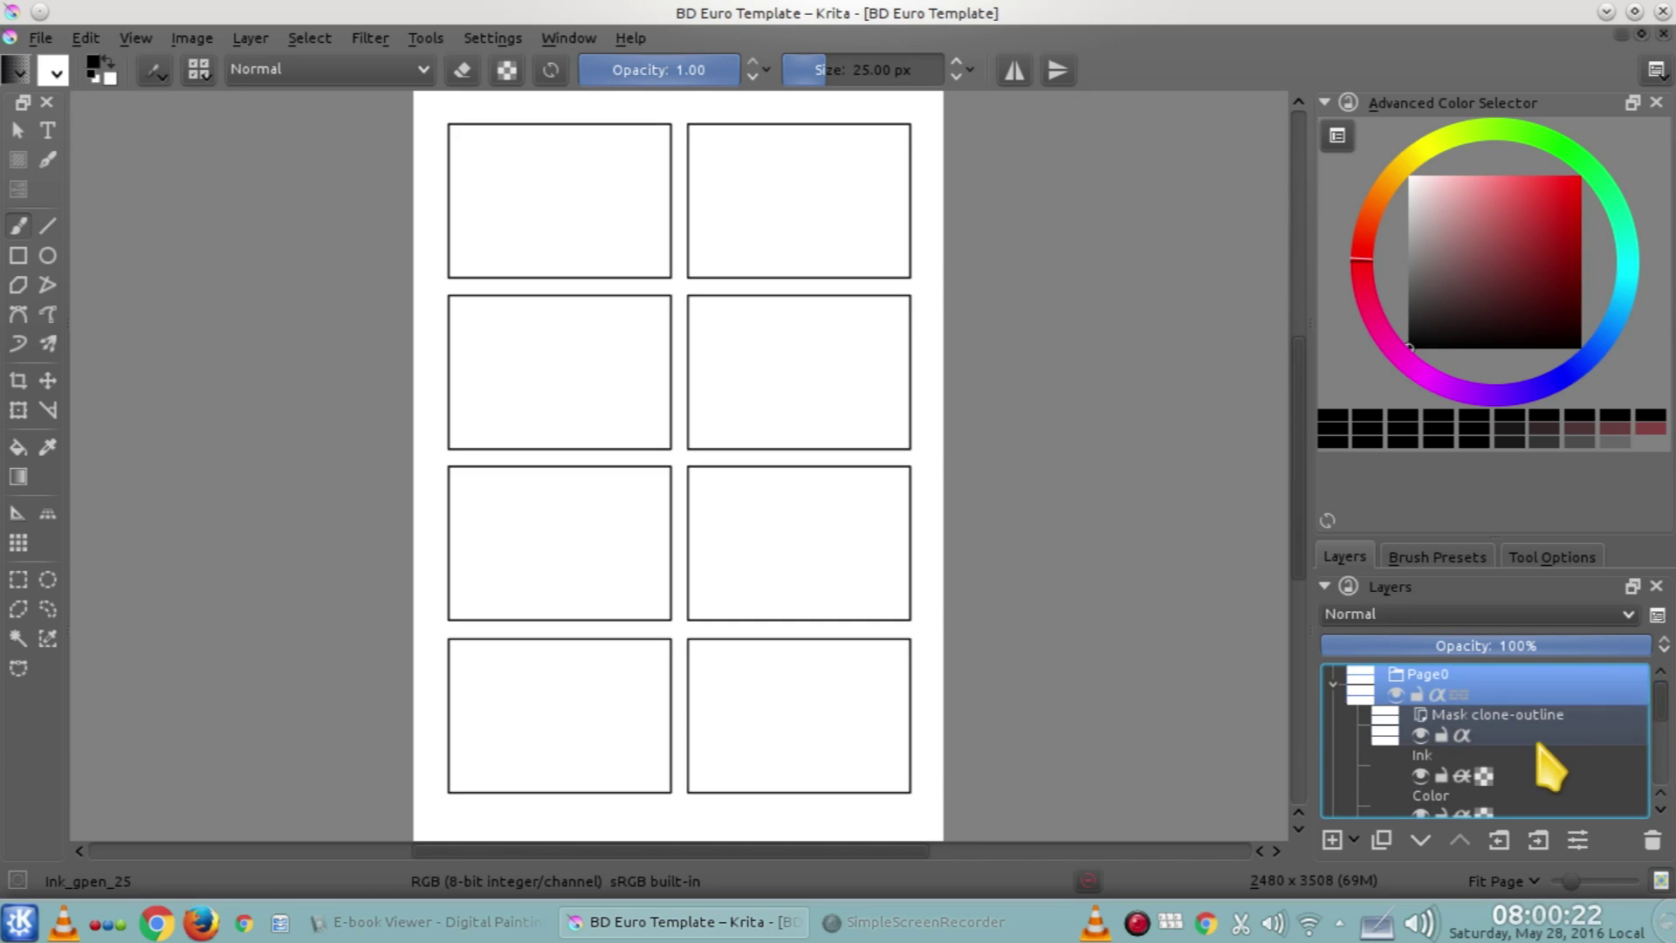
pyautogui.scroll(-1, 1664, 724)
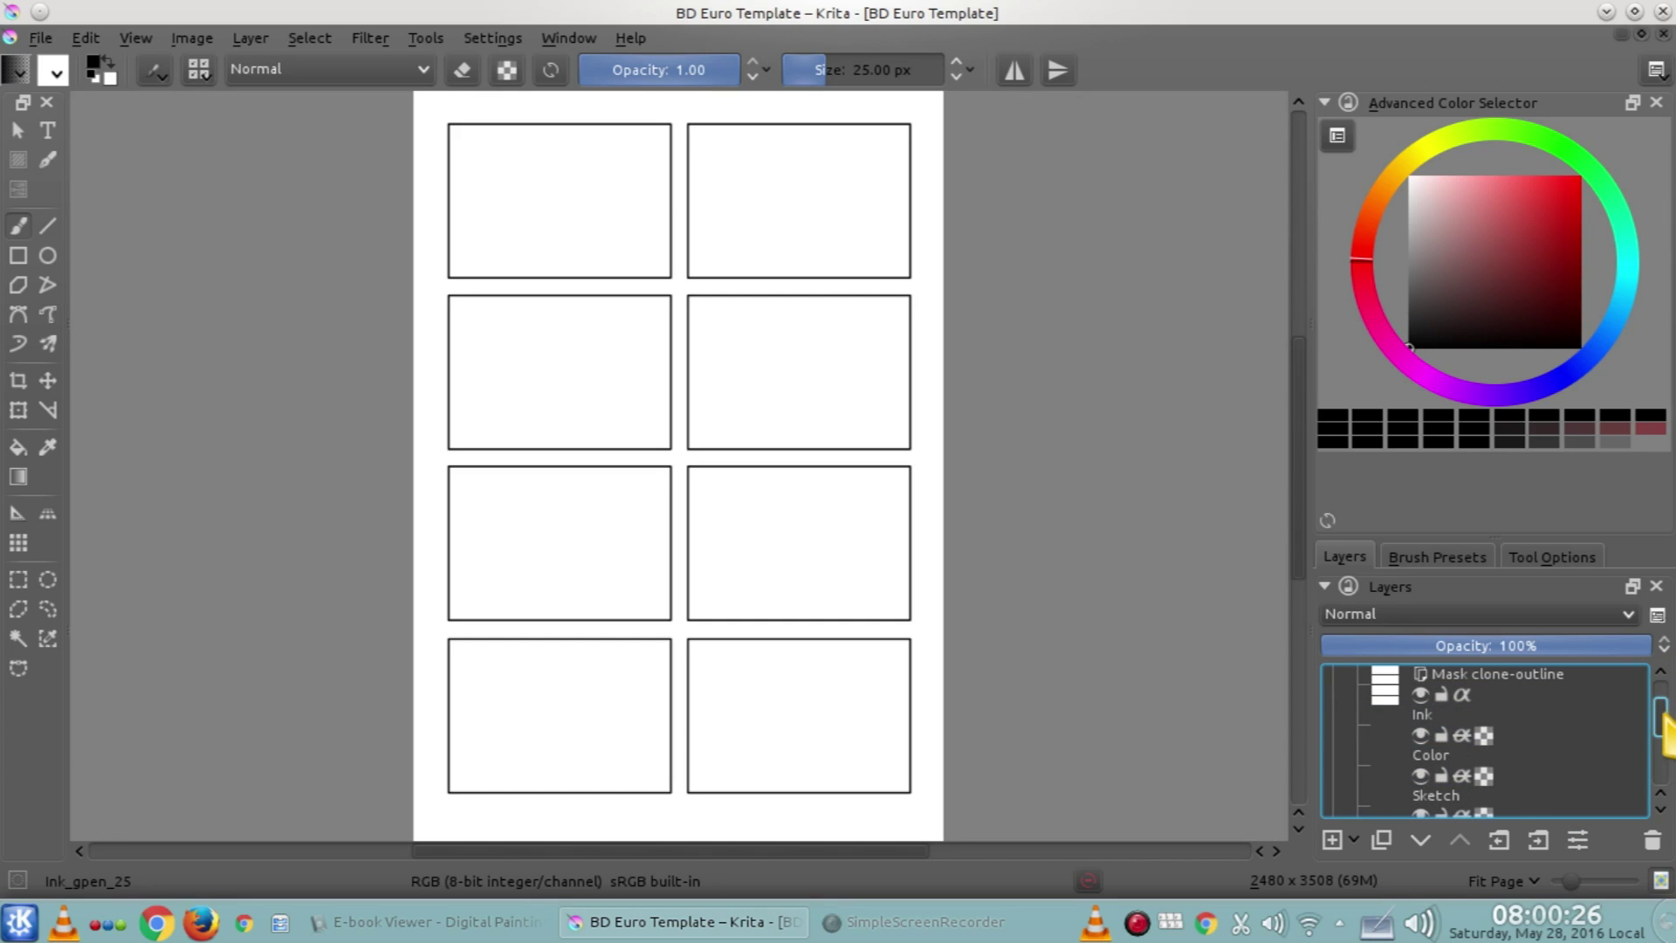
pyautogui.scroll(-1, 1663, 724)
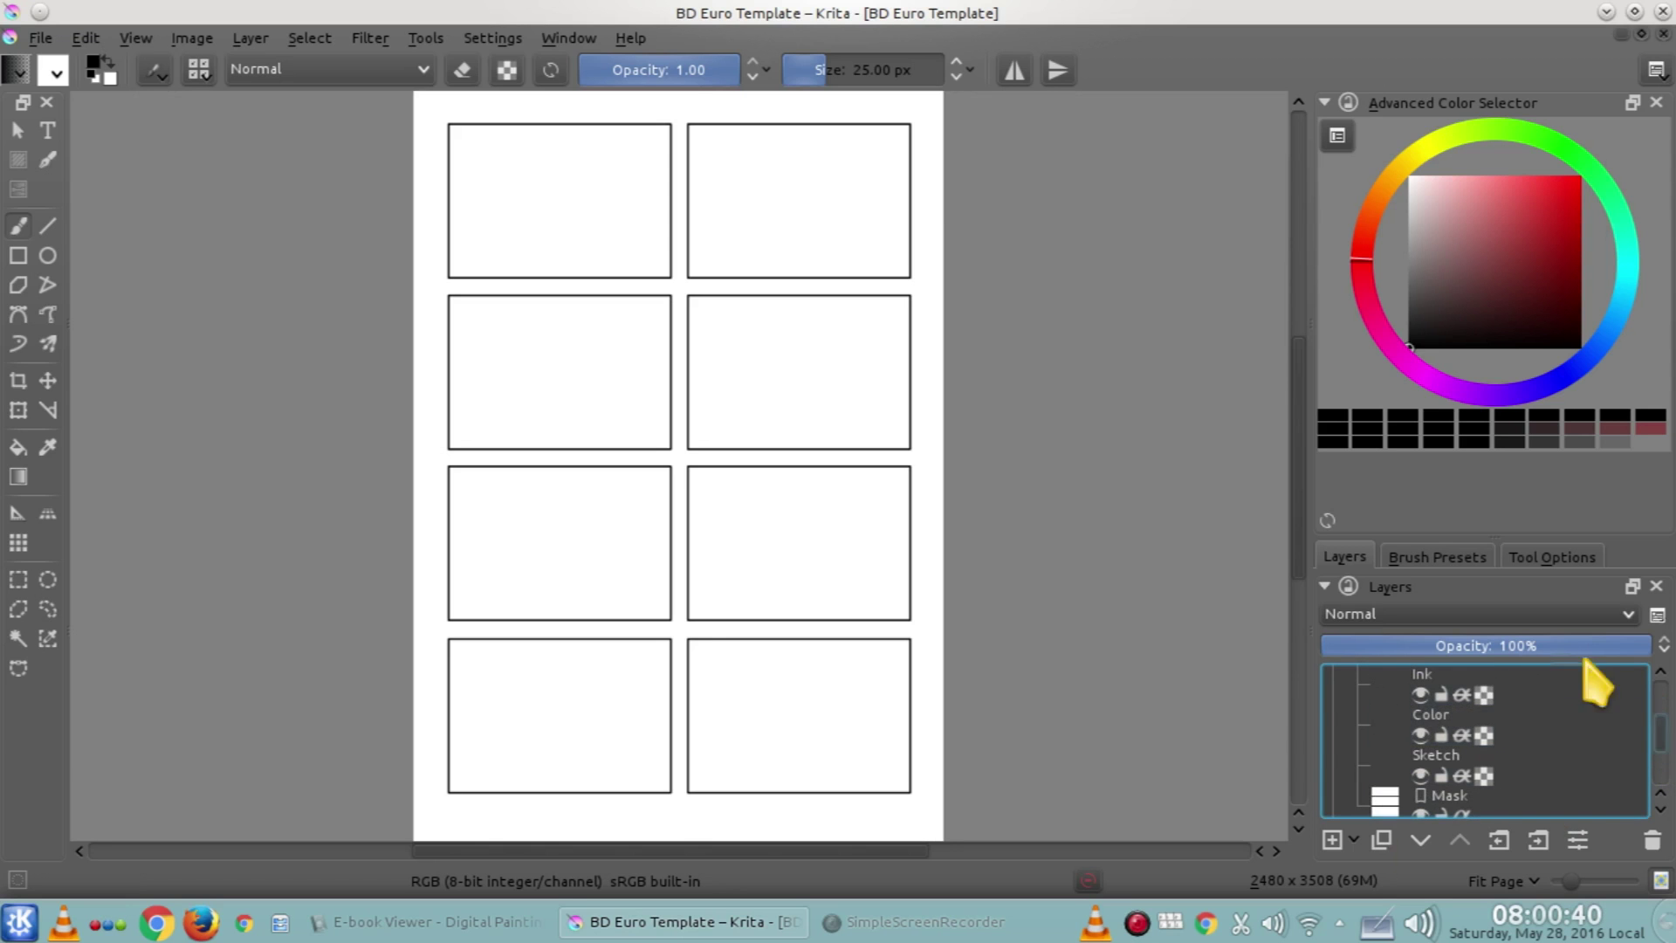
# Float the Layers docker over the canvas and stretch it tall enough to show every Page0 layer
pyautogui.moveTo(1476, 586)
pyautogui.mouseDown()
pyautogui.moveTo(1170, 284)
pyautogui.moveTo(1154, 166)
pyautogui.mouseUp()
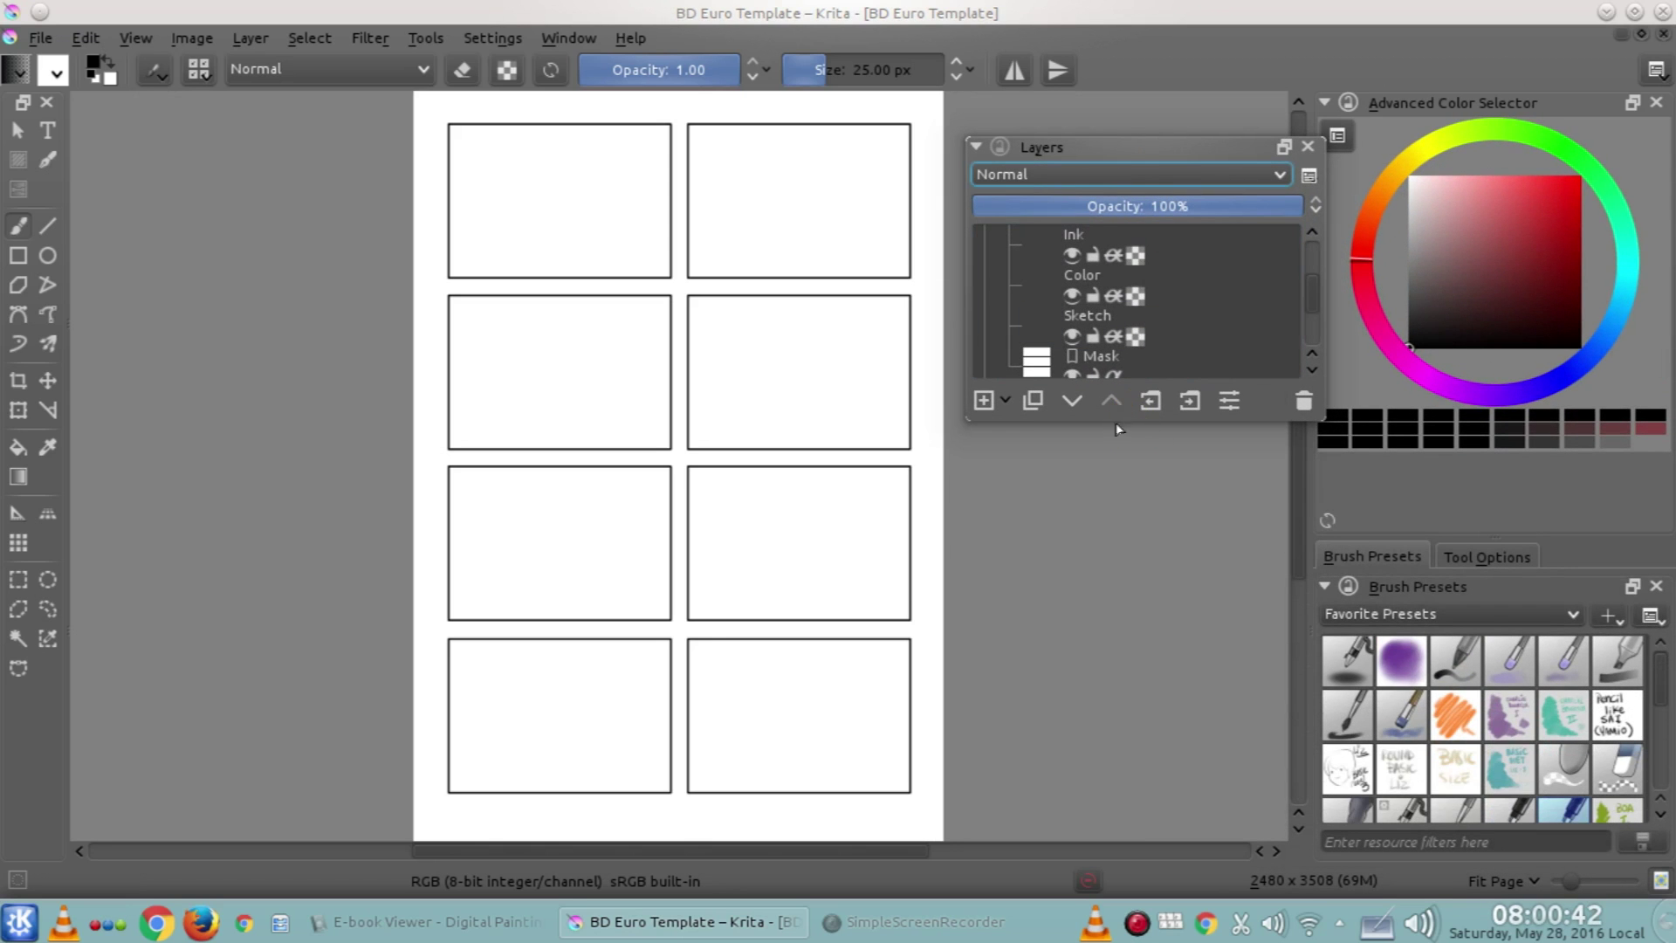
pyautogui.moveTo(1121, 421); pyautogui.dragTo(1139, 749)
pyautogui.moveTo(1135, 494)
pyautogui.mouseDown()
pyautogui.moveTo(1149, 511)
pyautogui.moveTo(936, 524)
pyautogui.moveTo(928, 635)
pyautogui.moveTo(891, 115)
pyautogui.moveTo(966, 249)
pyautogui.moveTo(1174, 442)
pyautogui.moveTo(1142, 475)
pyautogui.mouseUp()
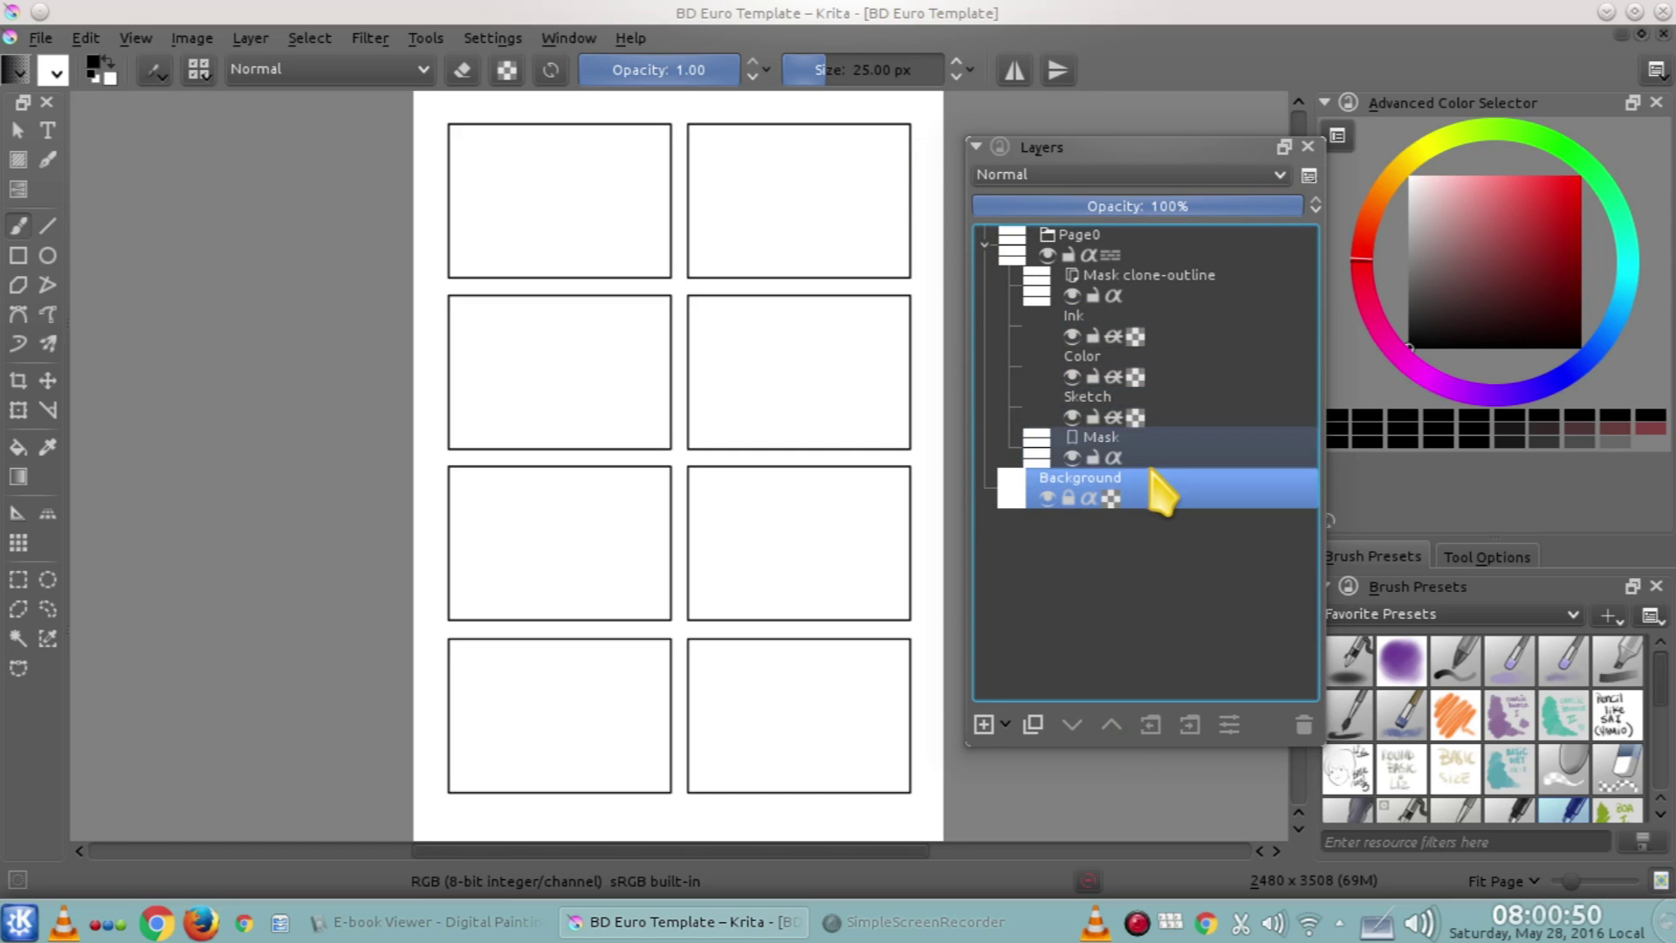
# Select the Mask, Sketch, Color and Ink layers in turn, ending on the Sketch layer
pyautogui.click(1144, 454)
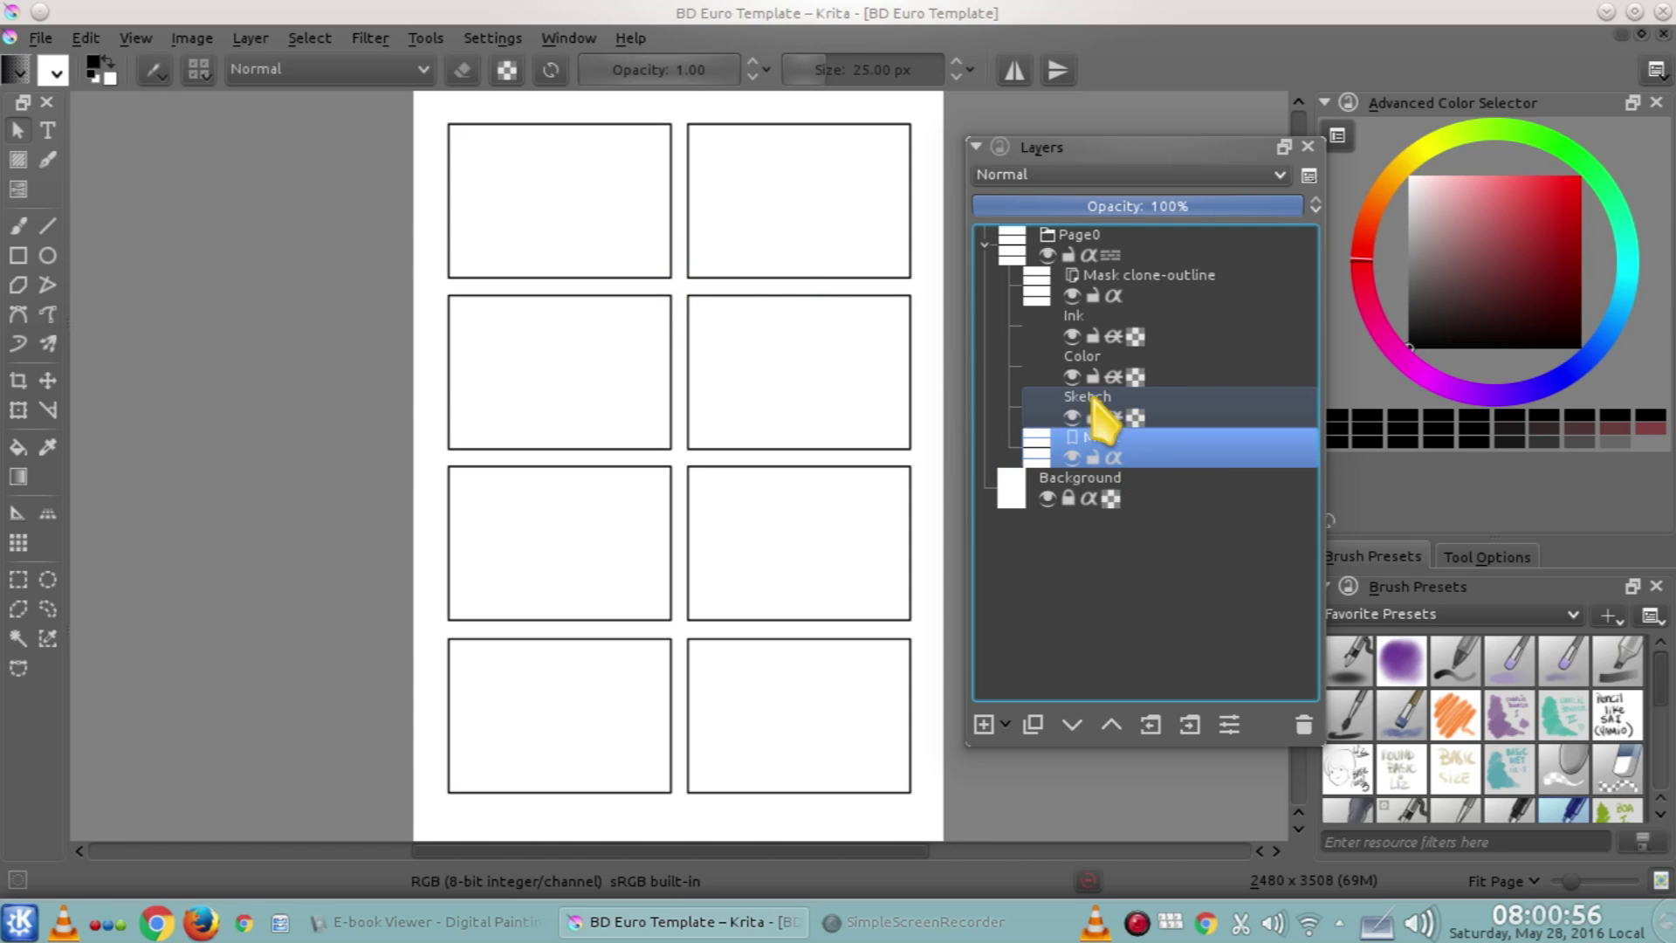
pyautogui.click(1180, 411)
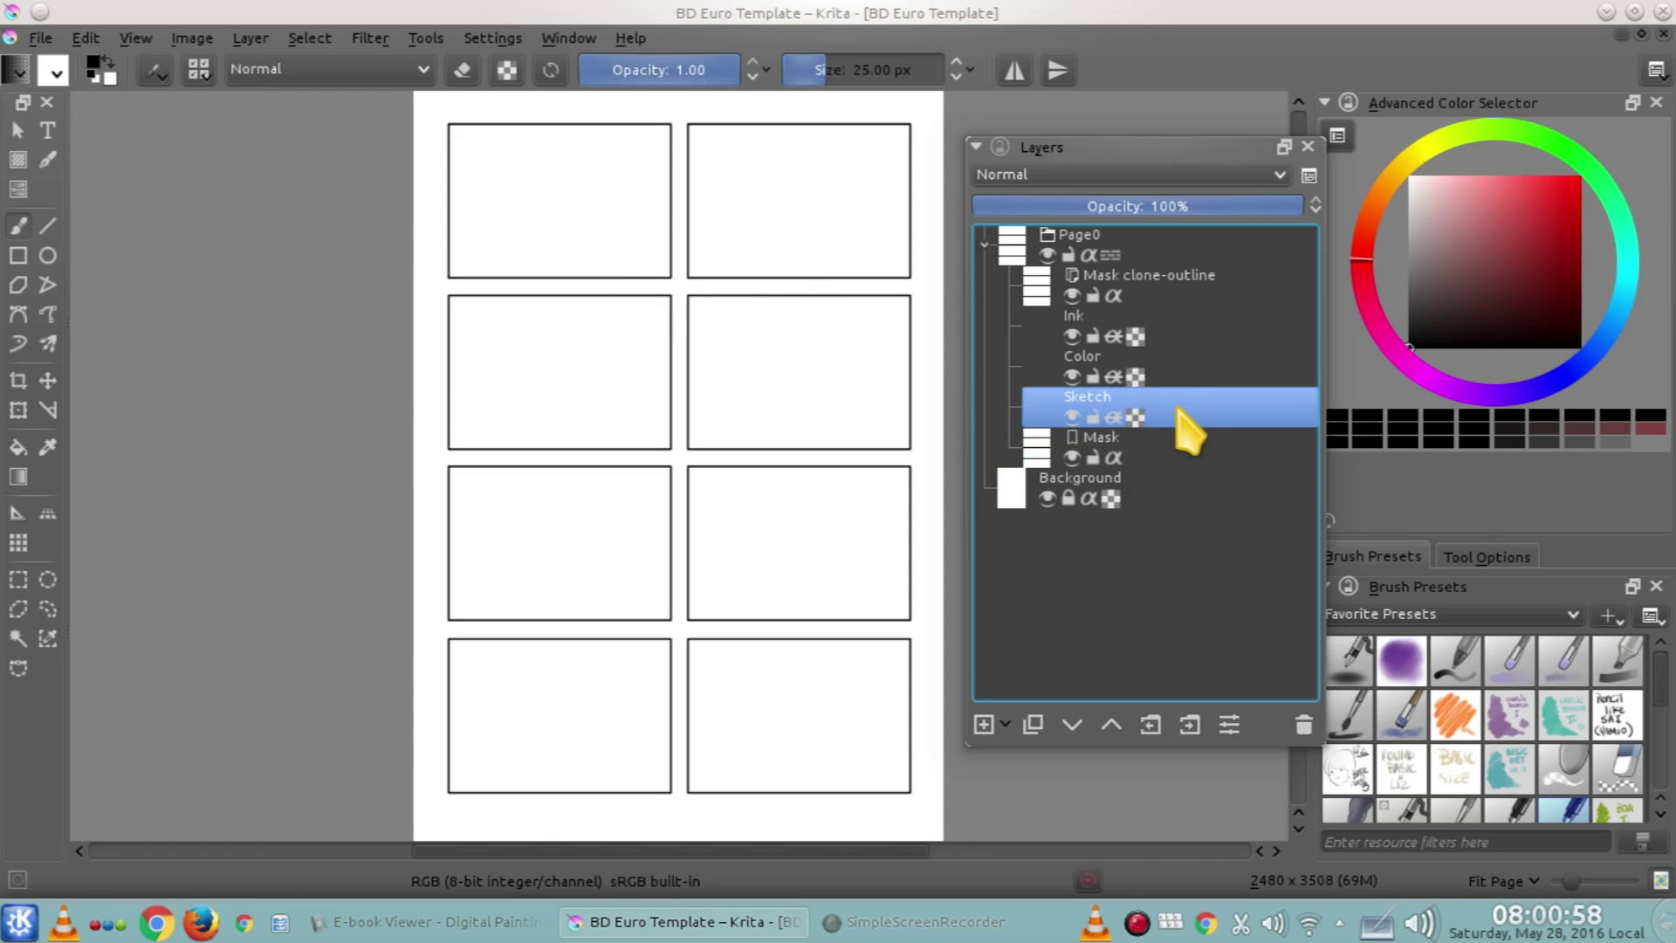
pyautogui.click(1175, 381)
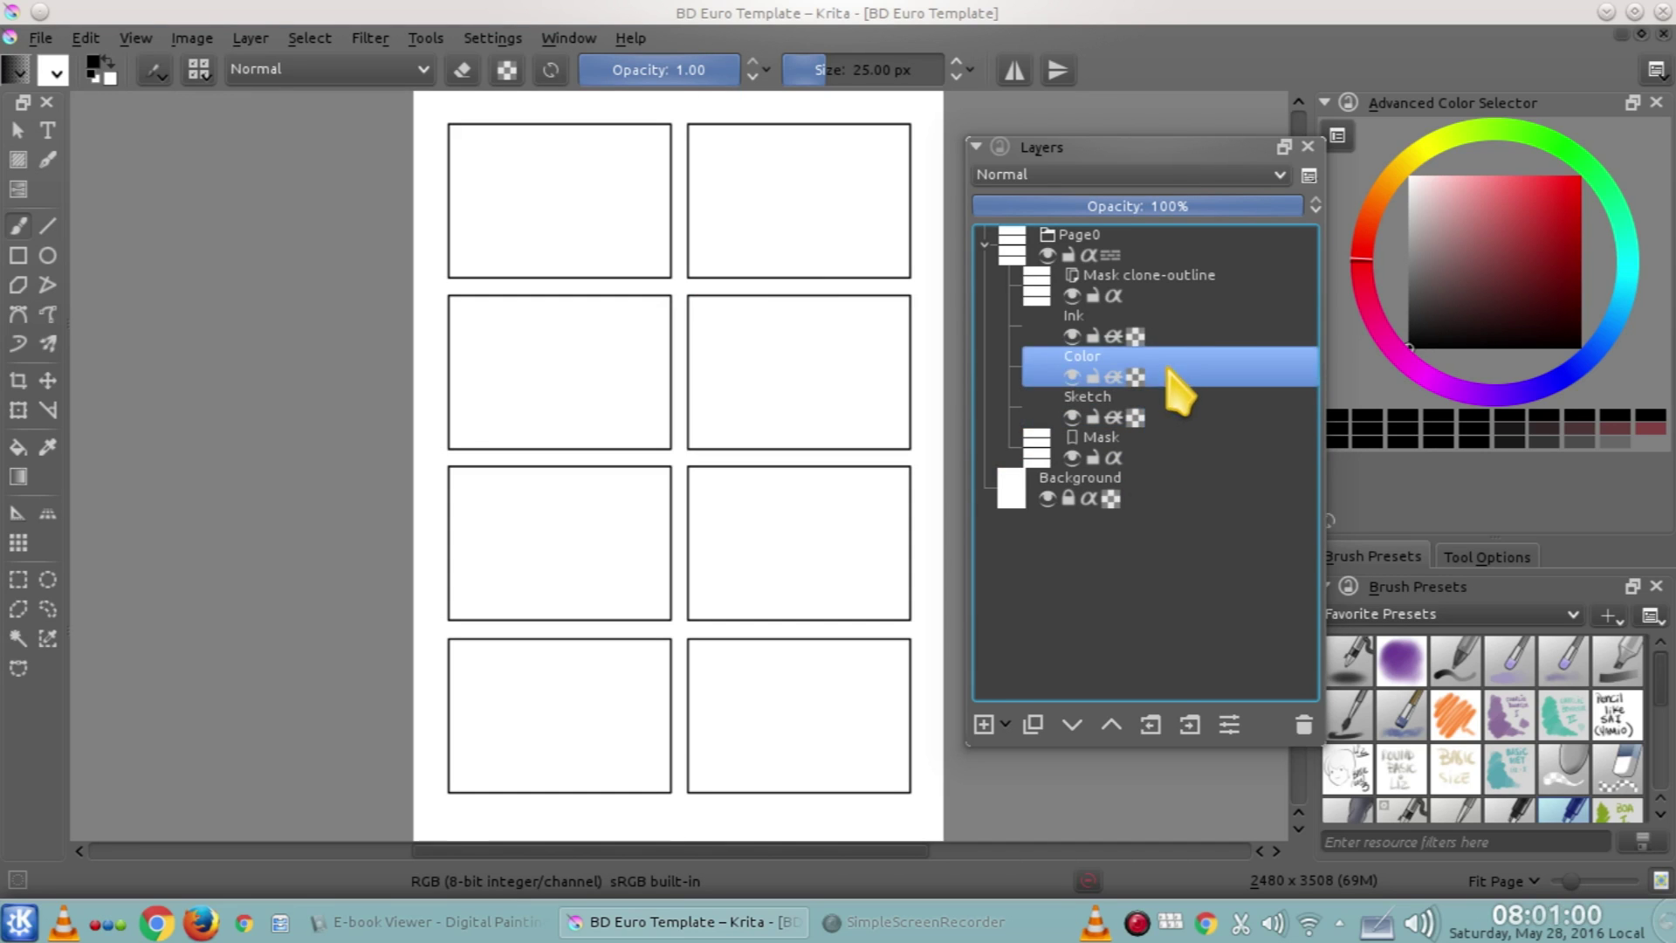
pyautogui.click(1179, 336)
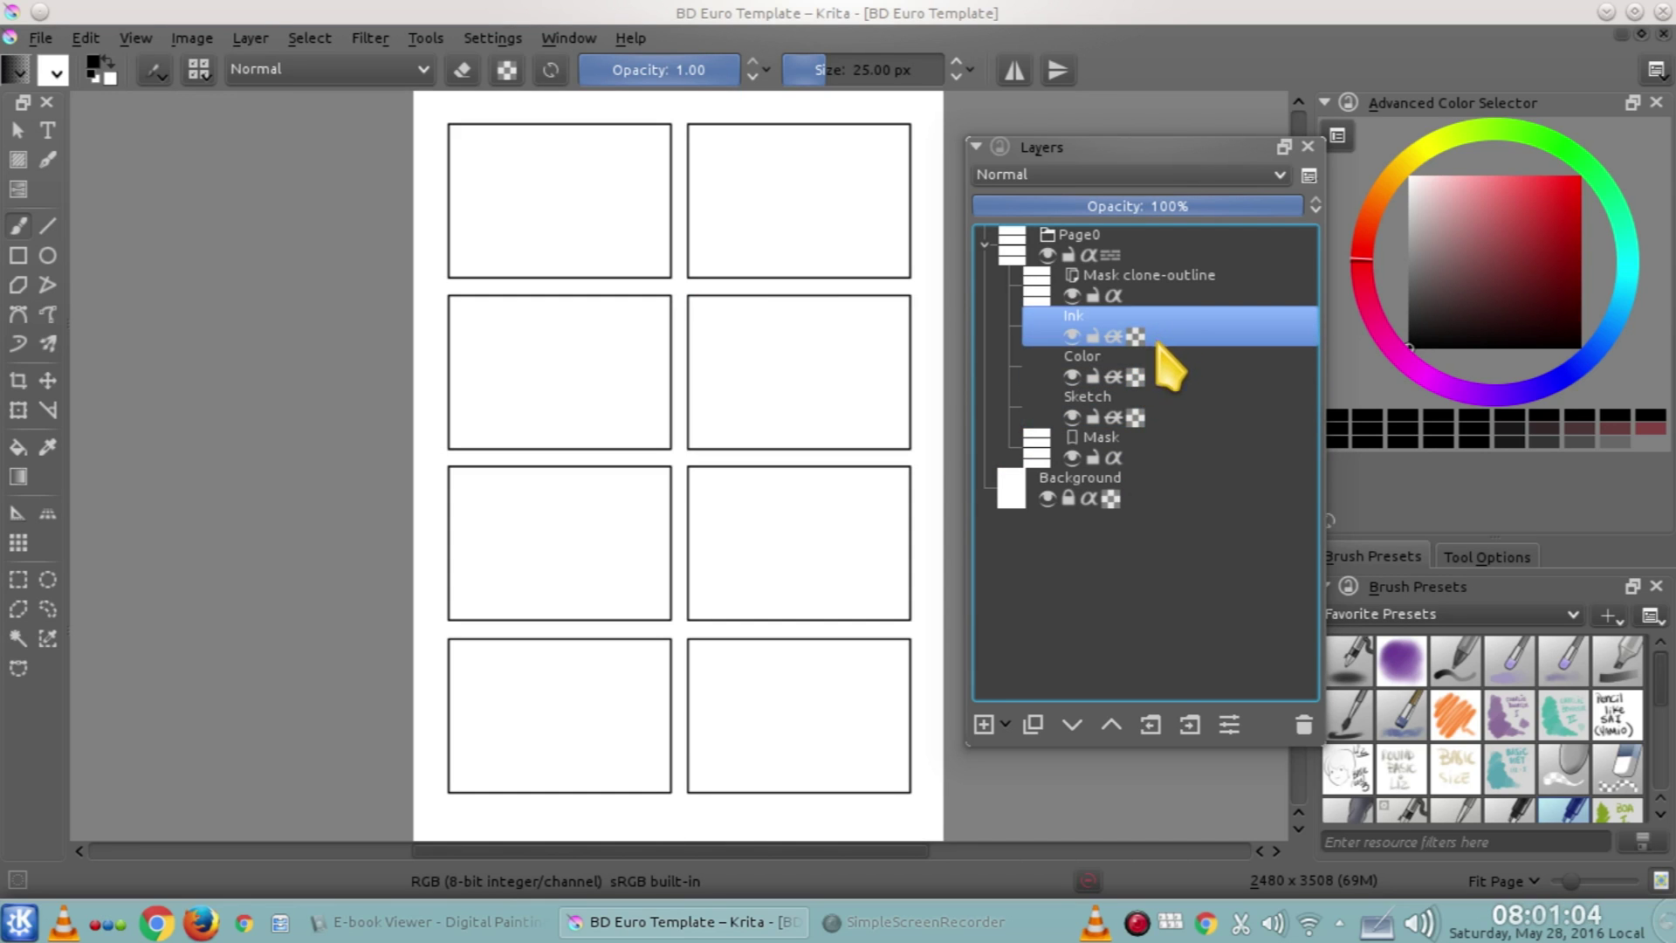
pyautogui.click(1180, 417)
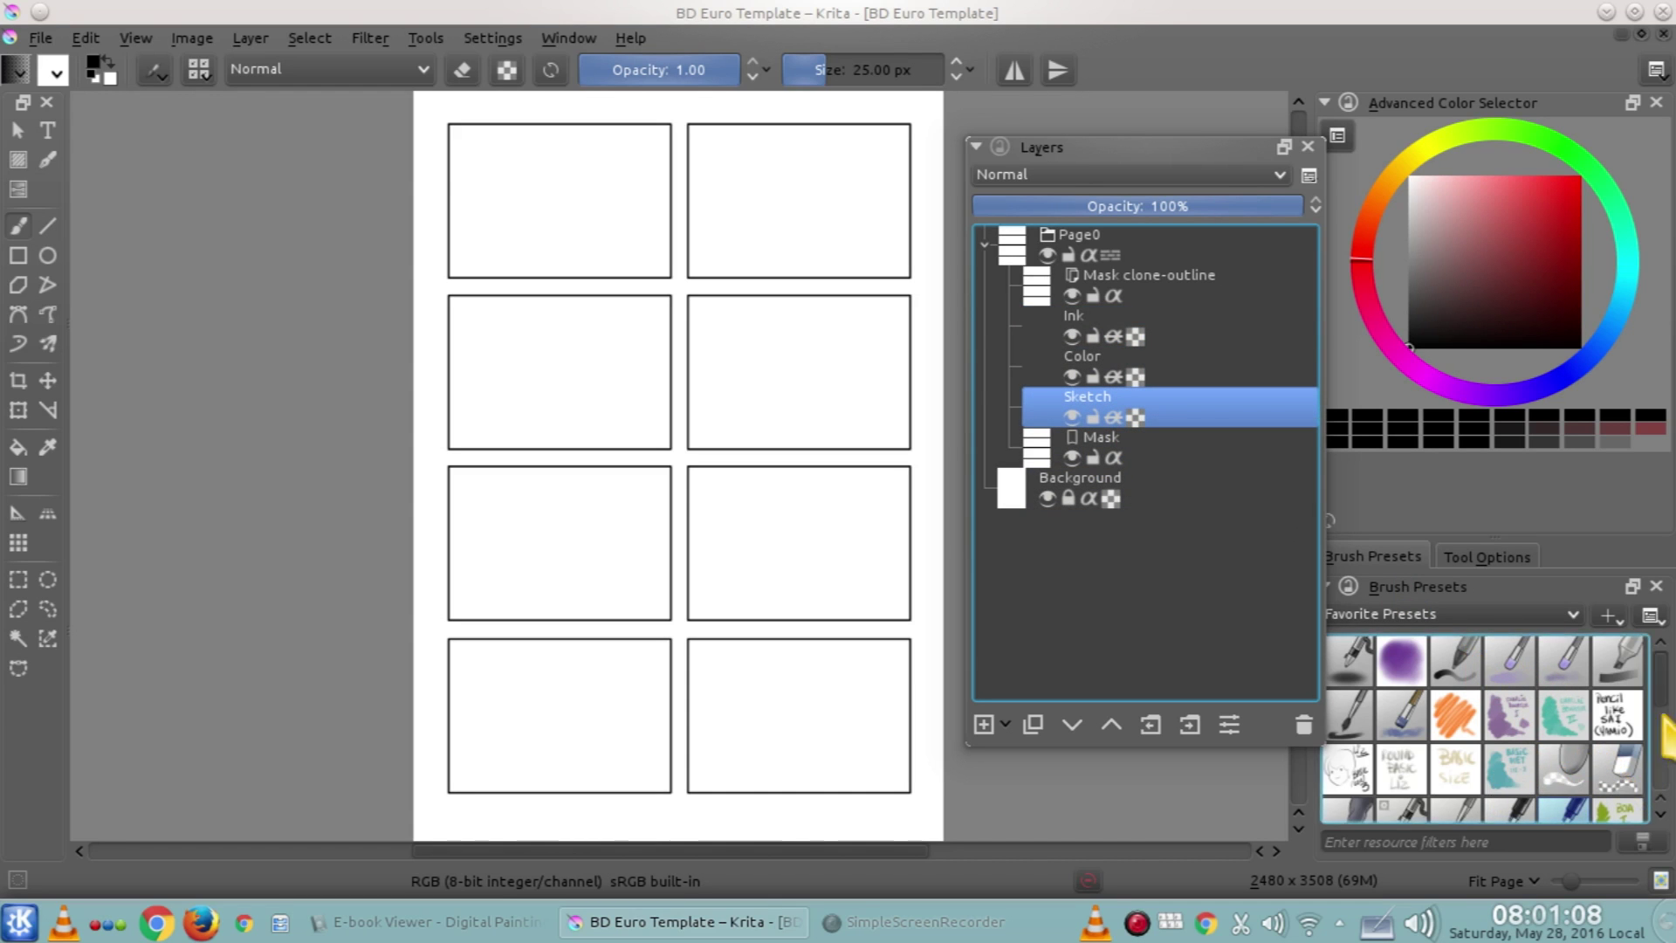
pyautogui.scroll(-2, 1666, 736)
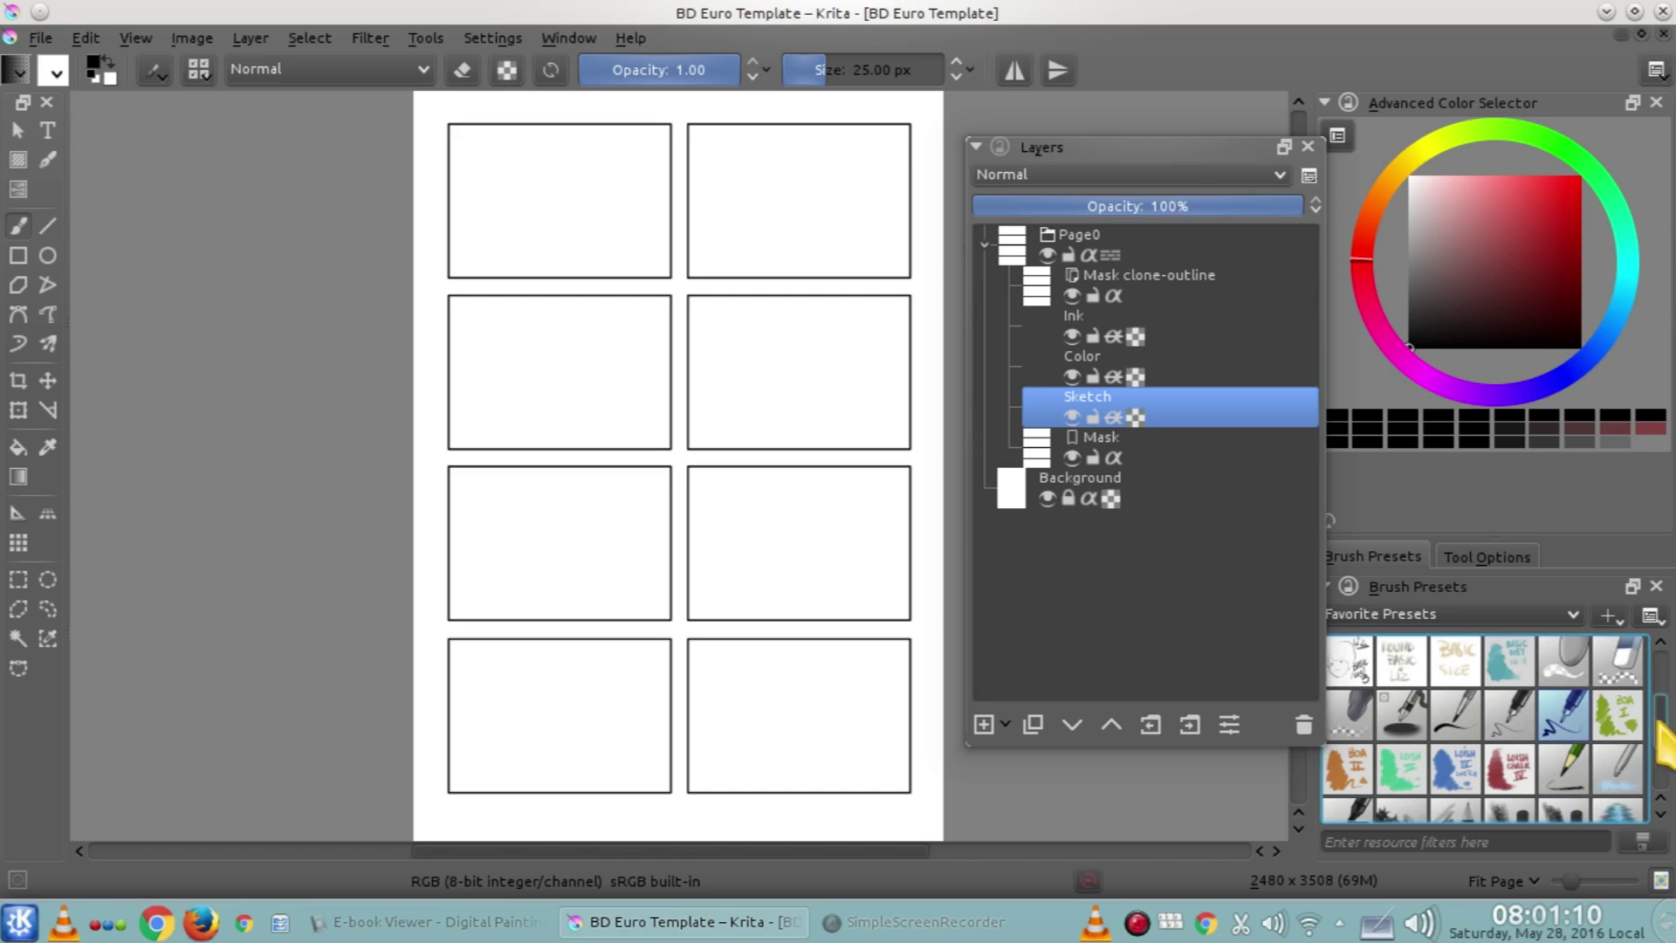
pyautogui.scroll(-1, 1666, 736)
# Pick the Pencil_Rough preset, draw a test line on the Sketch layer, undo it, then select Color
pyautogui.click(1571, 723)
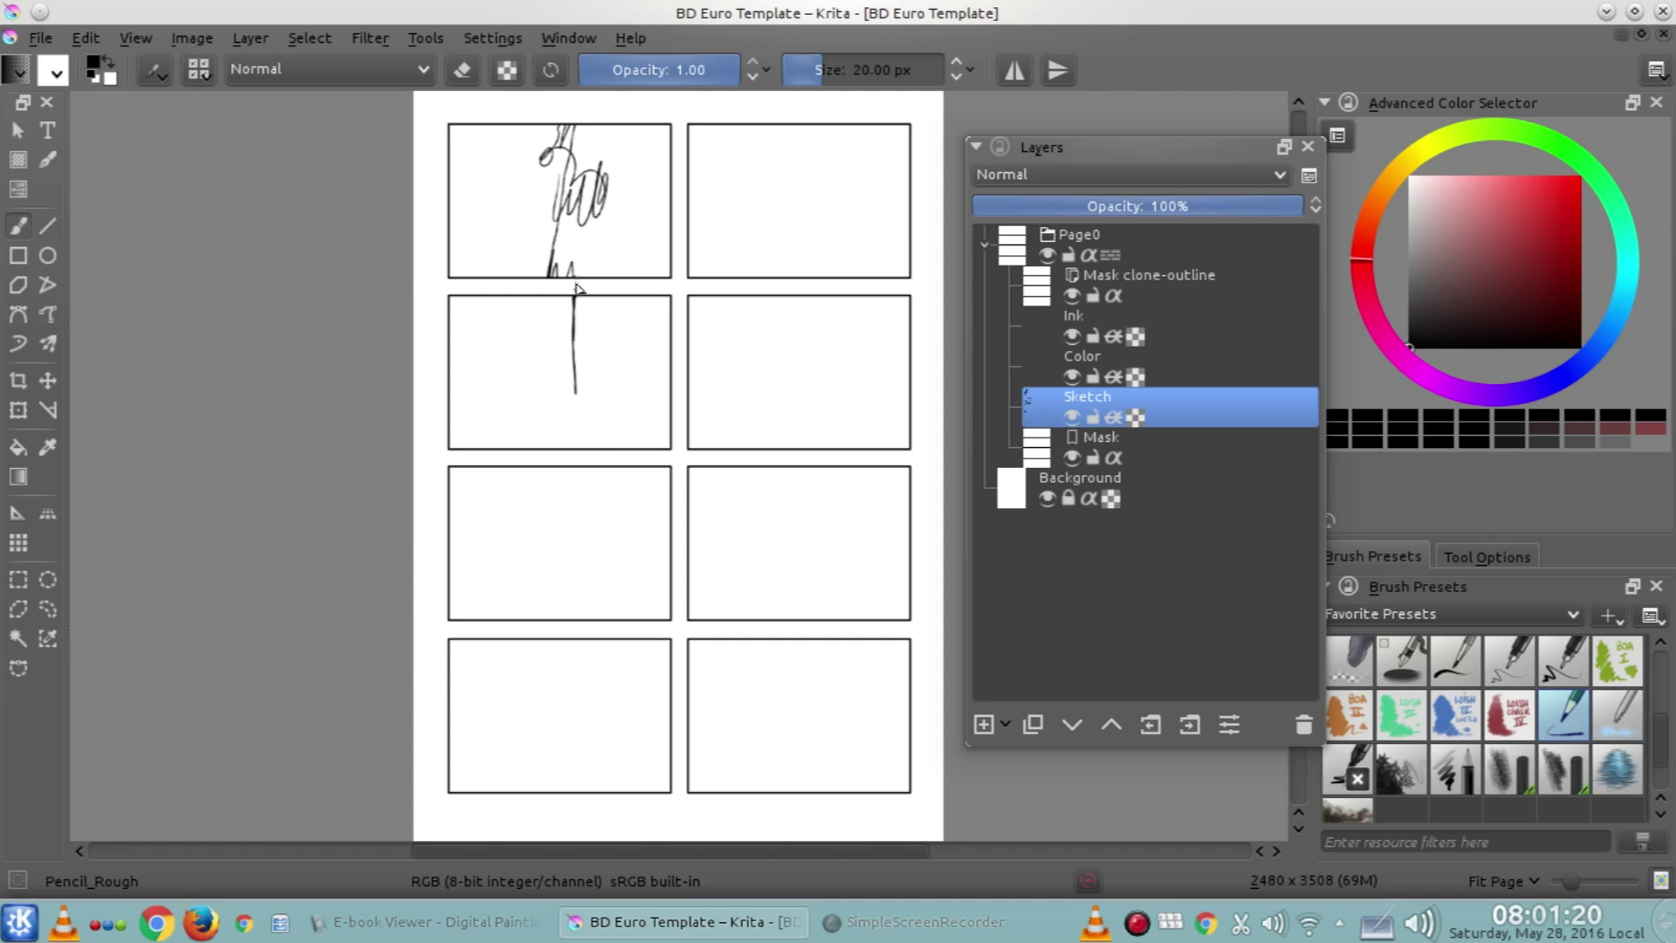
pyautogui.moveTo(579, 385); pyautogui.dragTo(587, 421)
pyautogui.moveTo(579, 502); pyautogui.dragTo(566, 661)
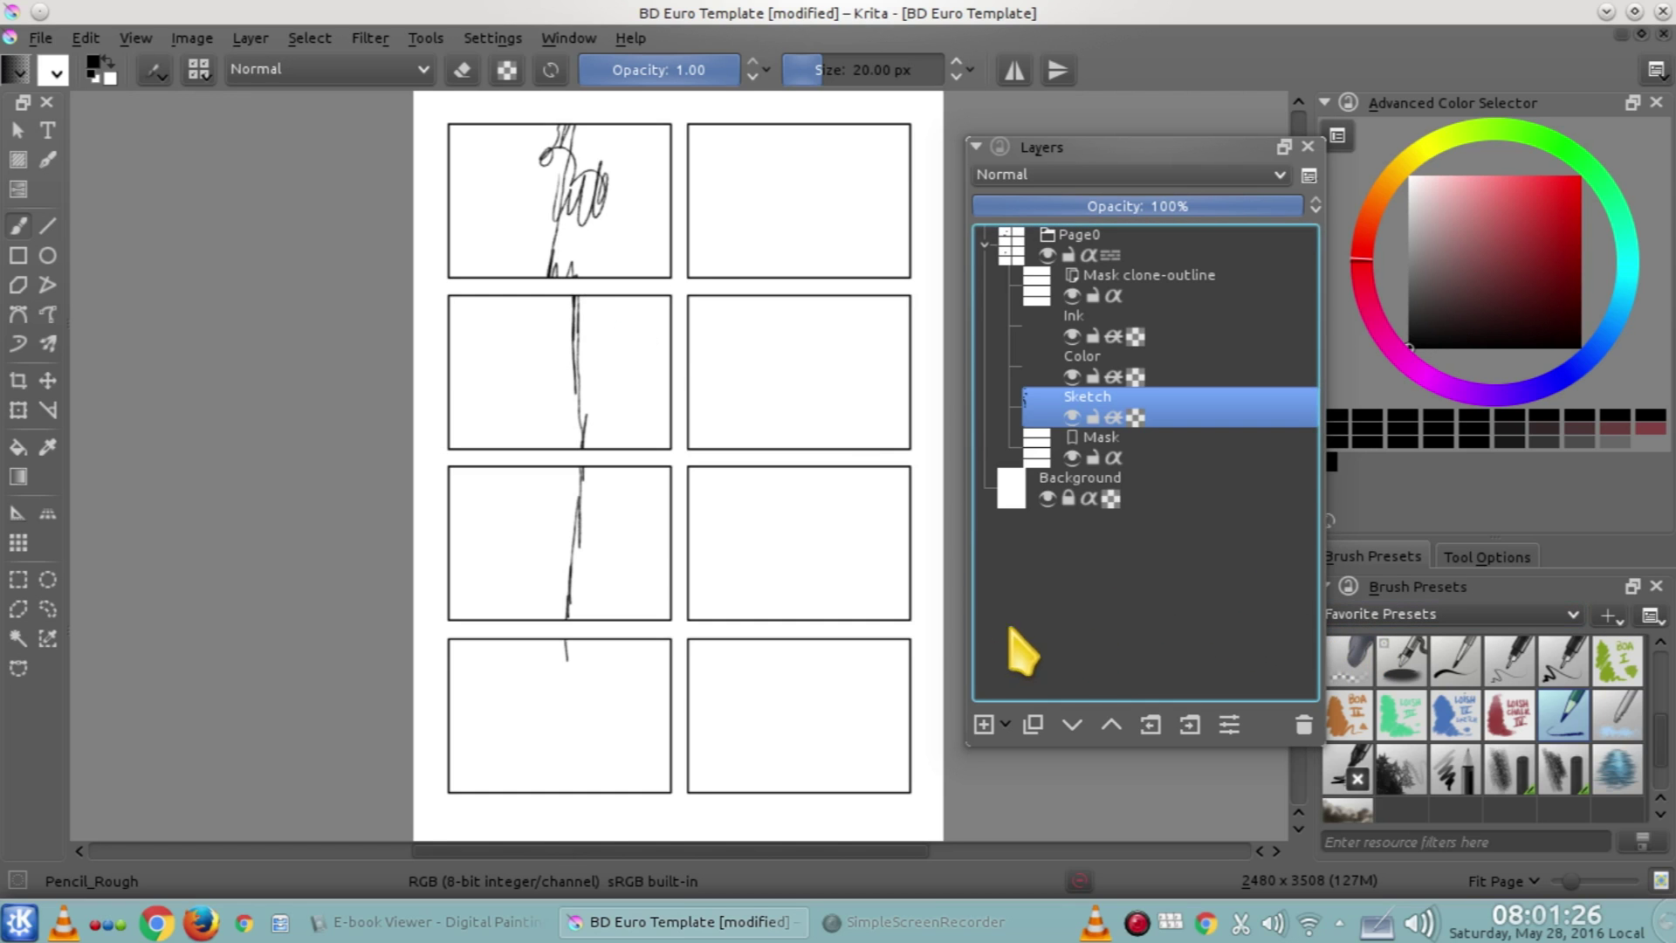
pyautogui.hotkey('ctrl', 'z')
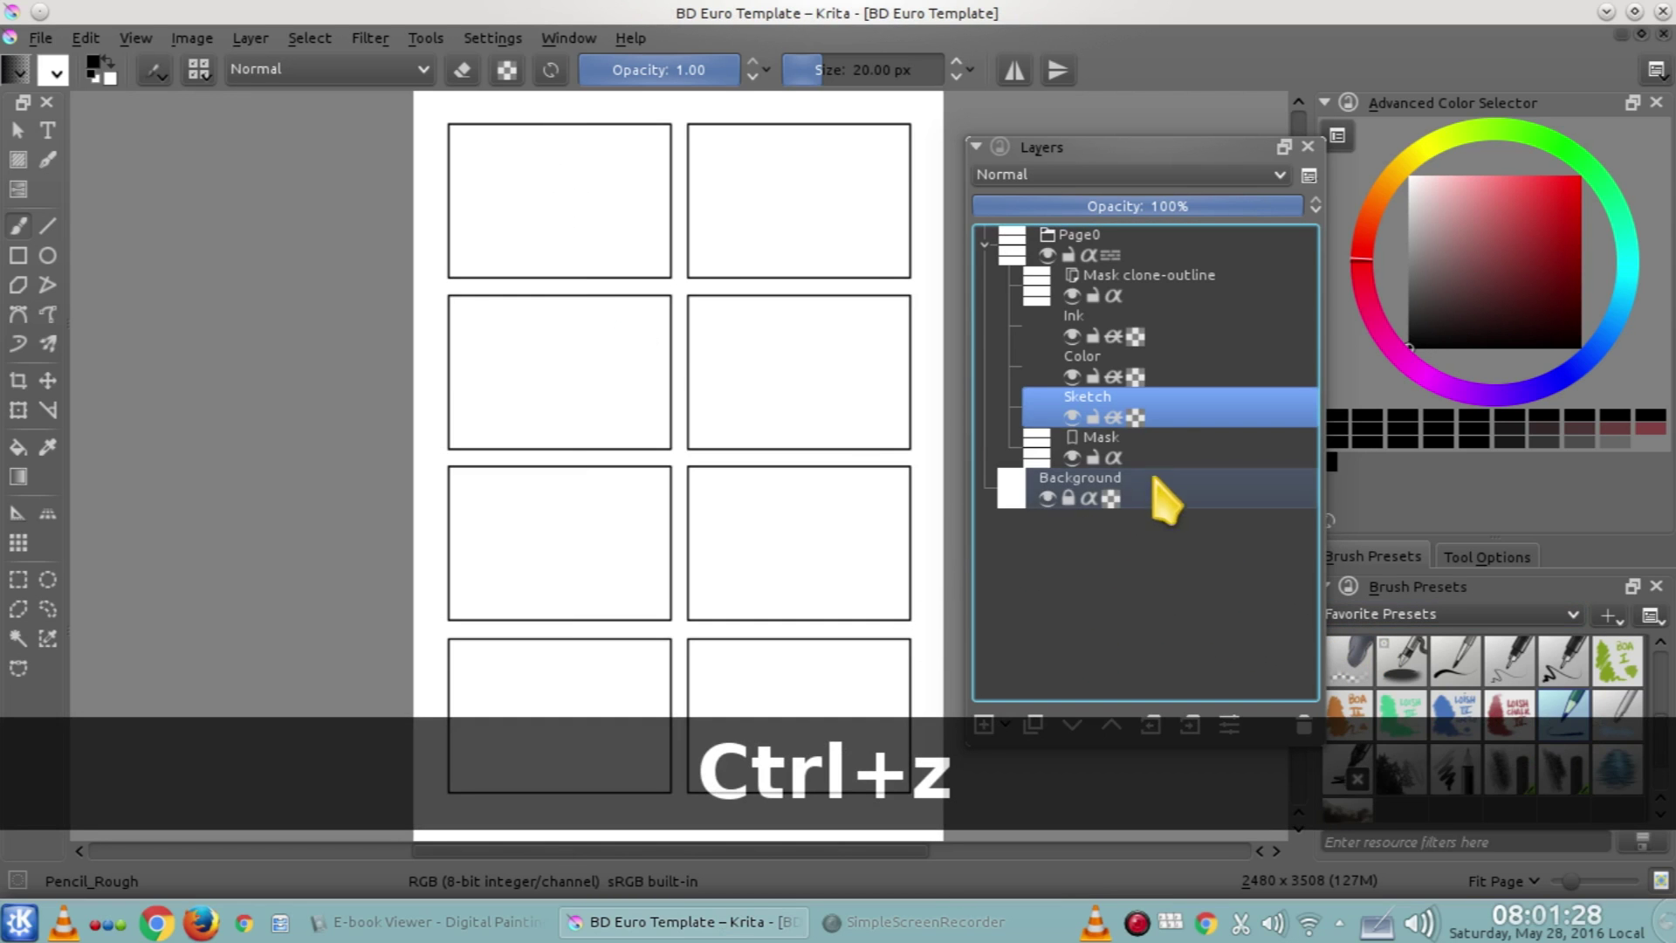
pyautogui.click(1170, 376)
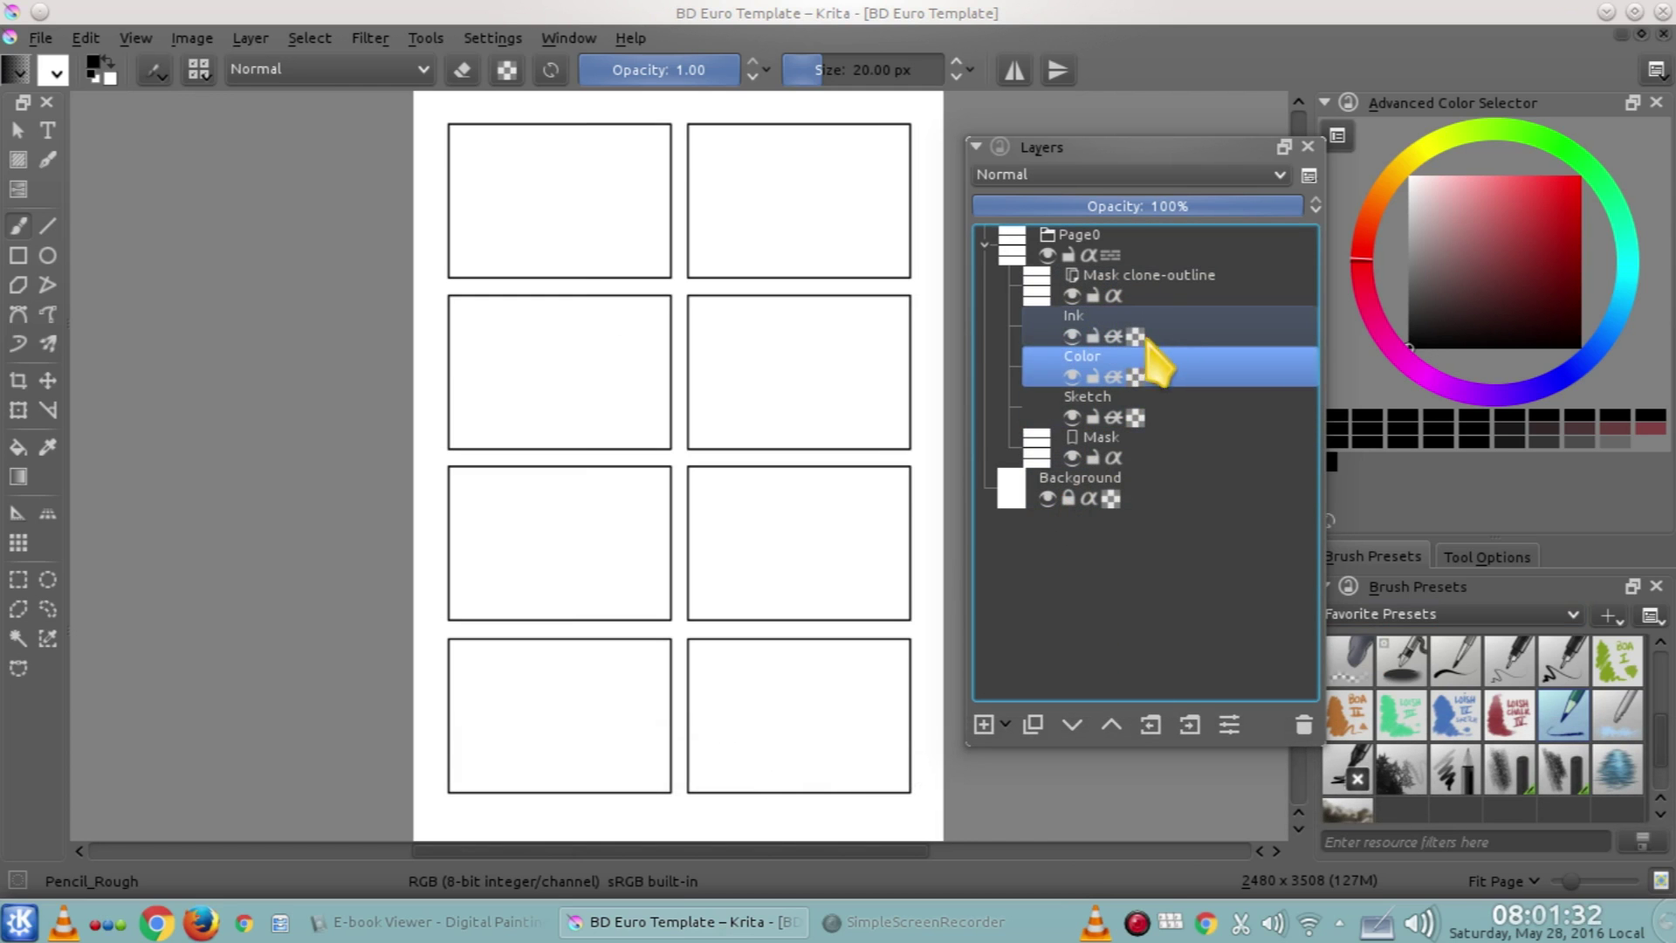
# Collapse and re-expand the Page0 group, then dock the Layers panel back on the right
pyautogui.click(984, 246)
pyautogui.click(1105, 255)
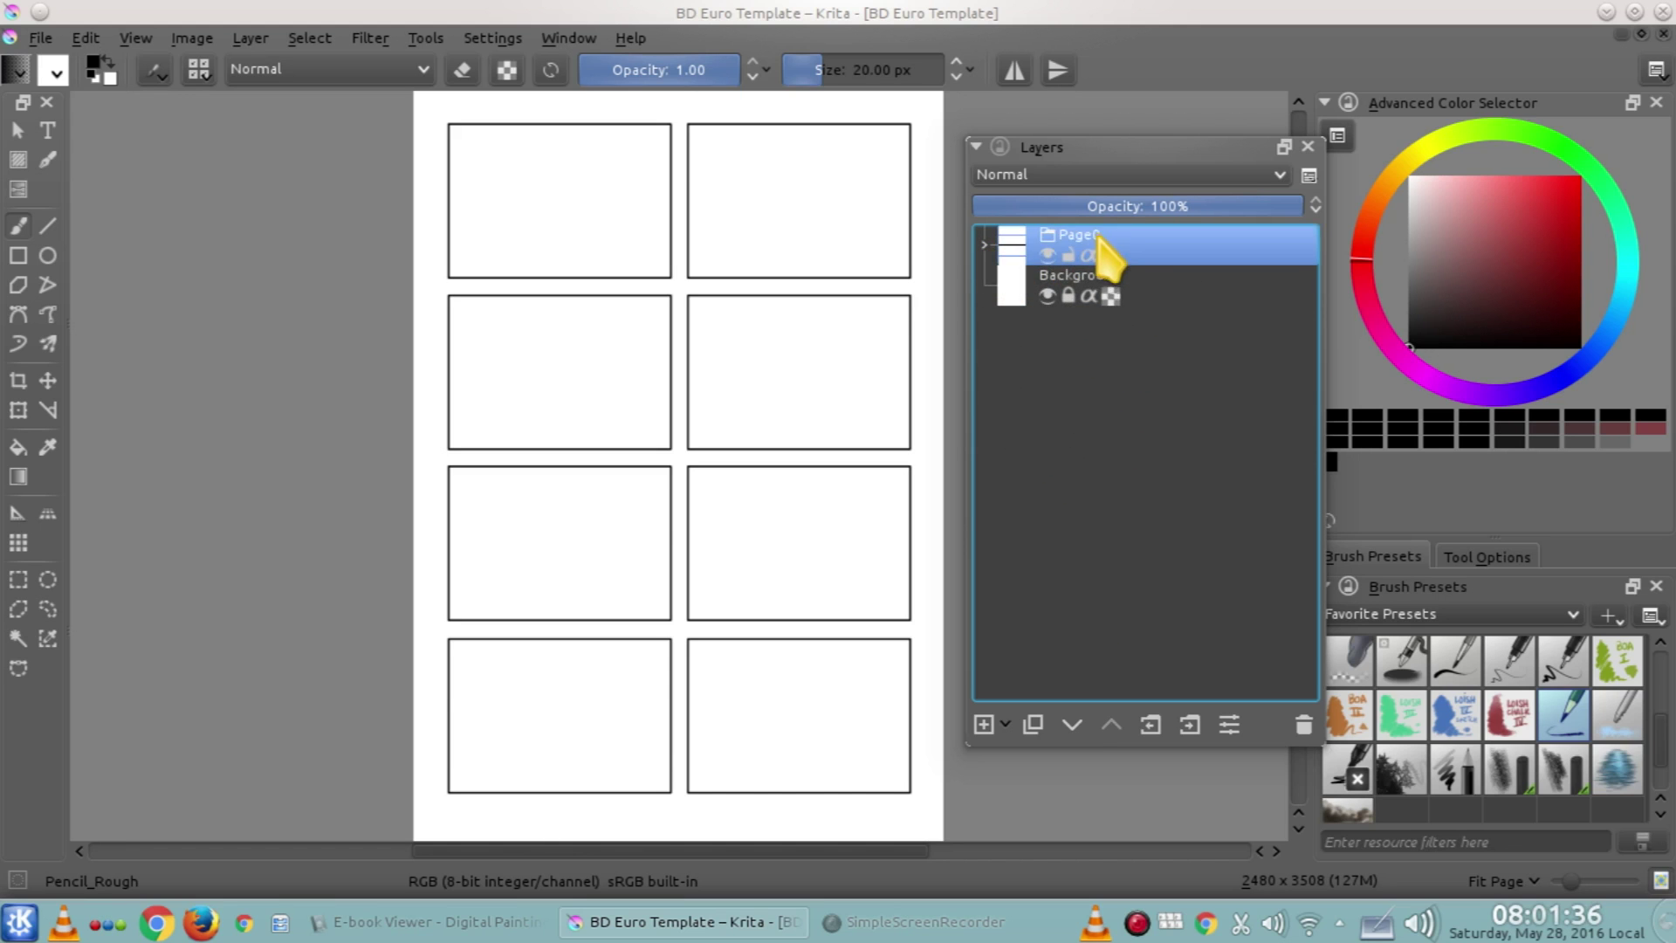
pyautogui.click(984, 246)
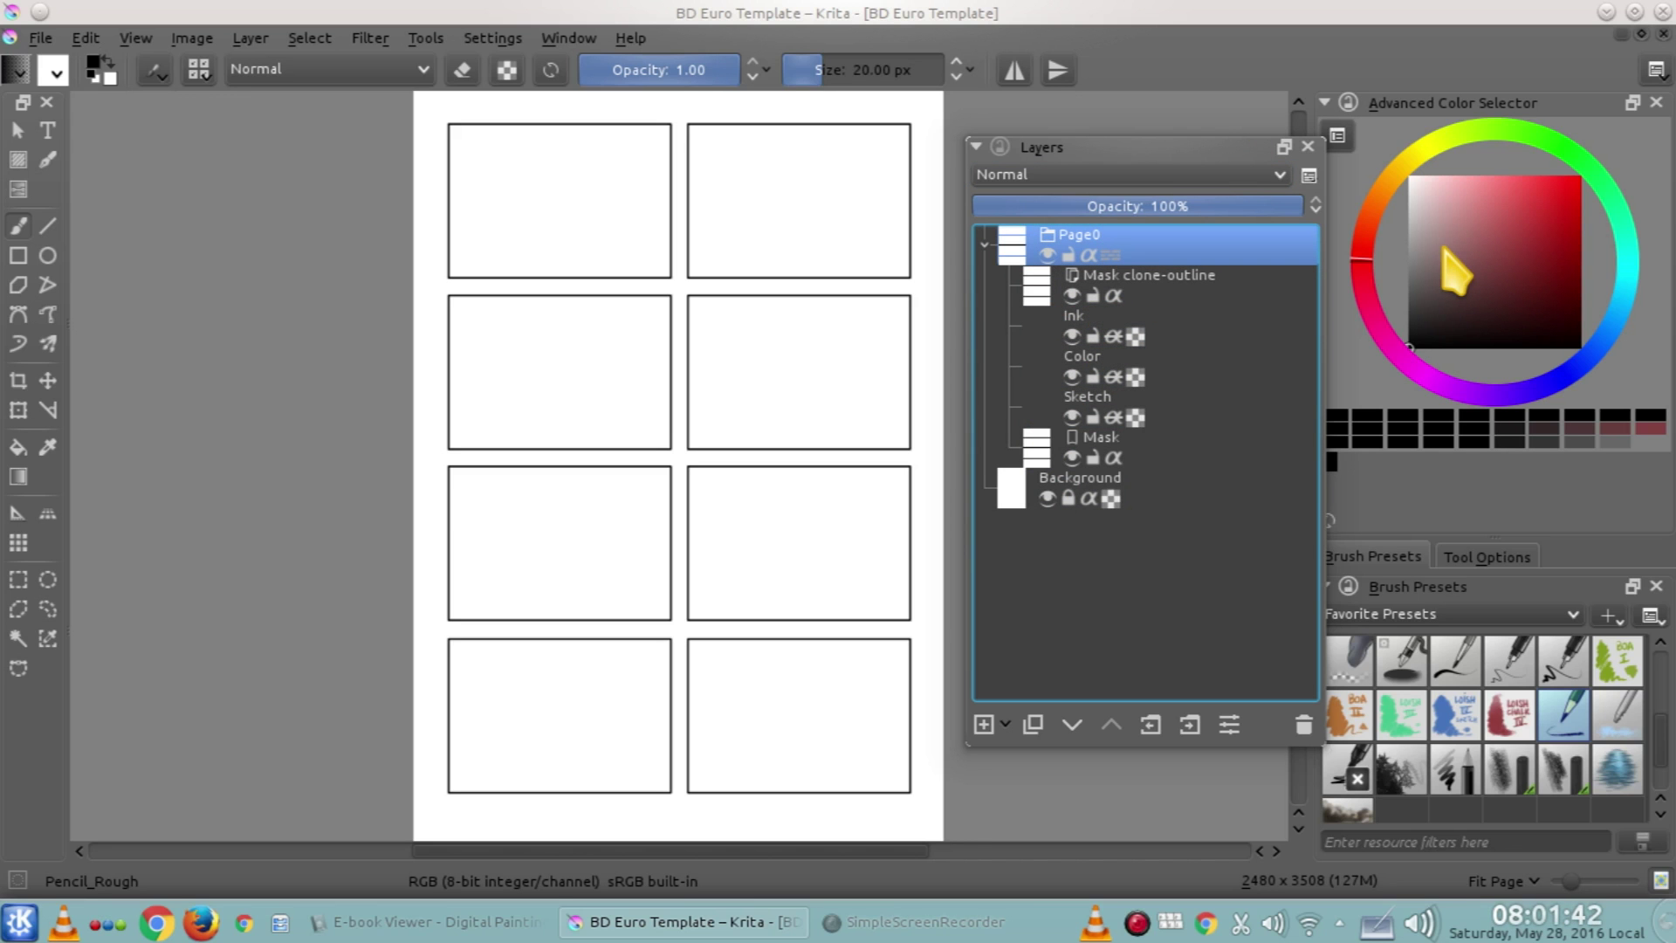
pyautogui.moveTo(1214, 149)
pyautogui.mouseDown()
pyautogui.moveTo(1413, 707)
pyautogui.moveTo(1567, 642)
pyautogui.moveTo(1516, 539)
pyautogui.moveTo(1524, 421)
pyautogui.mouseUp()
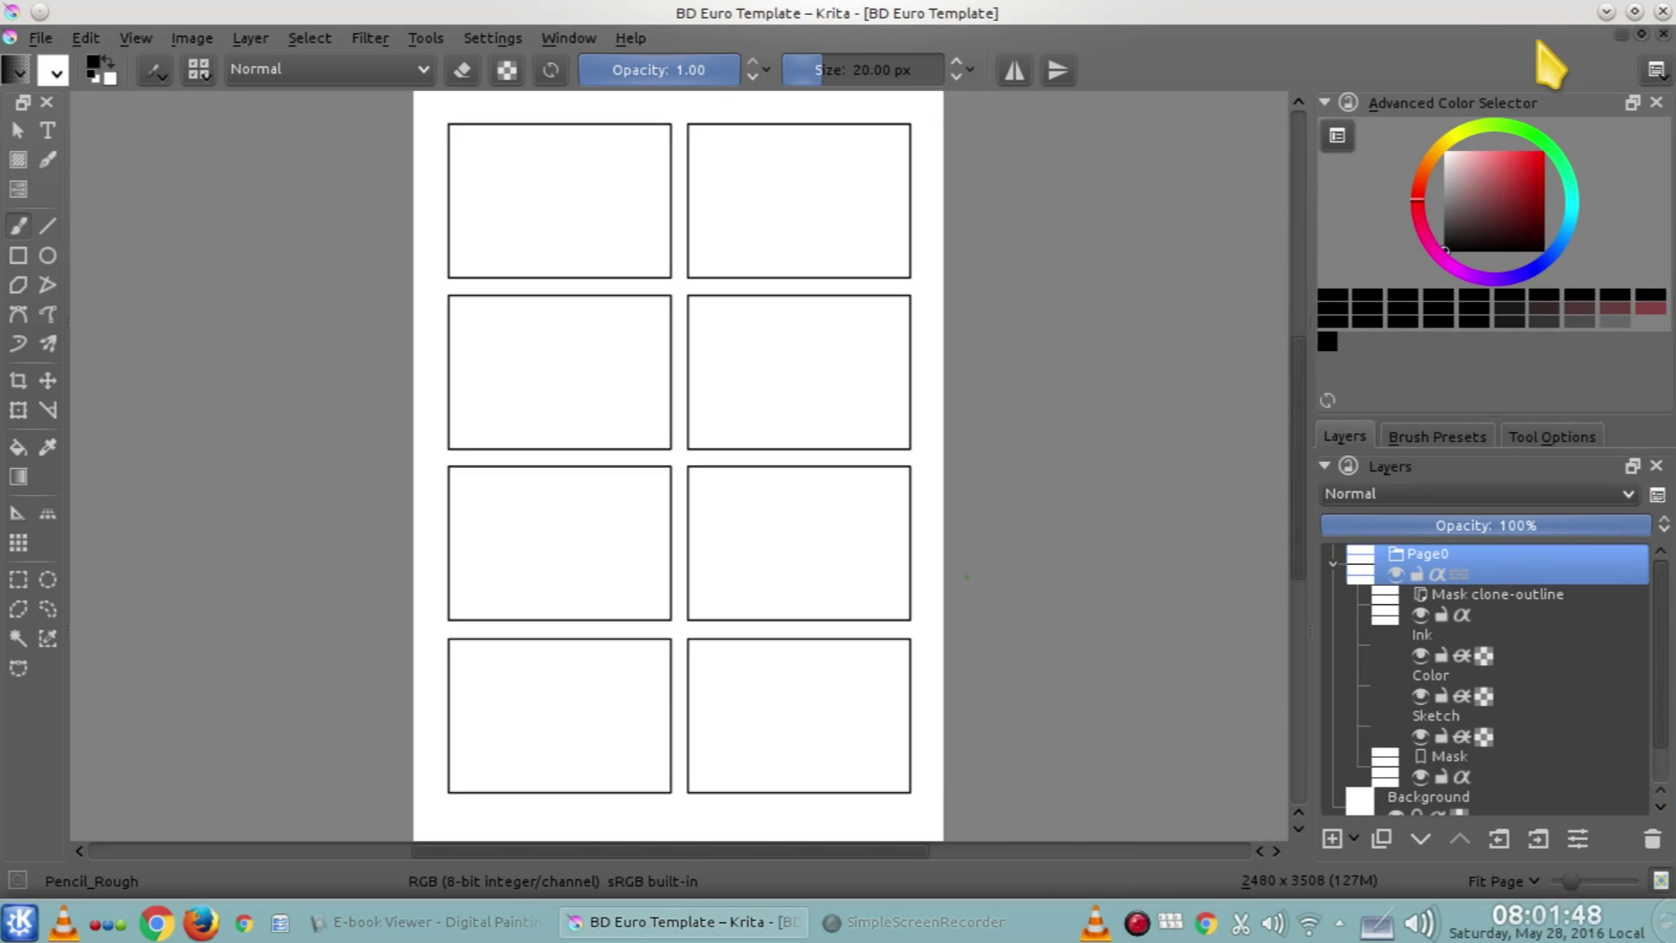
# Close the BD Euro page, create a page from the US-style comics template, and select its Mask layer
pyautogui.click(1663, 35)
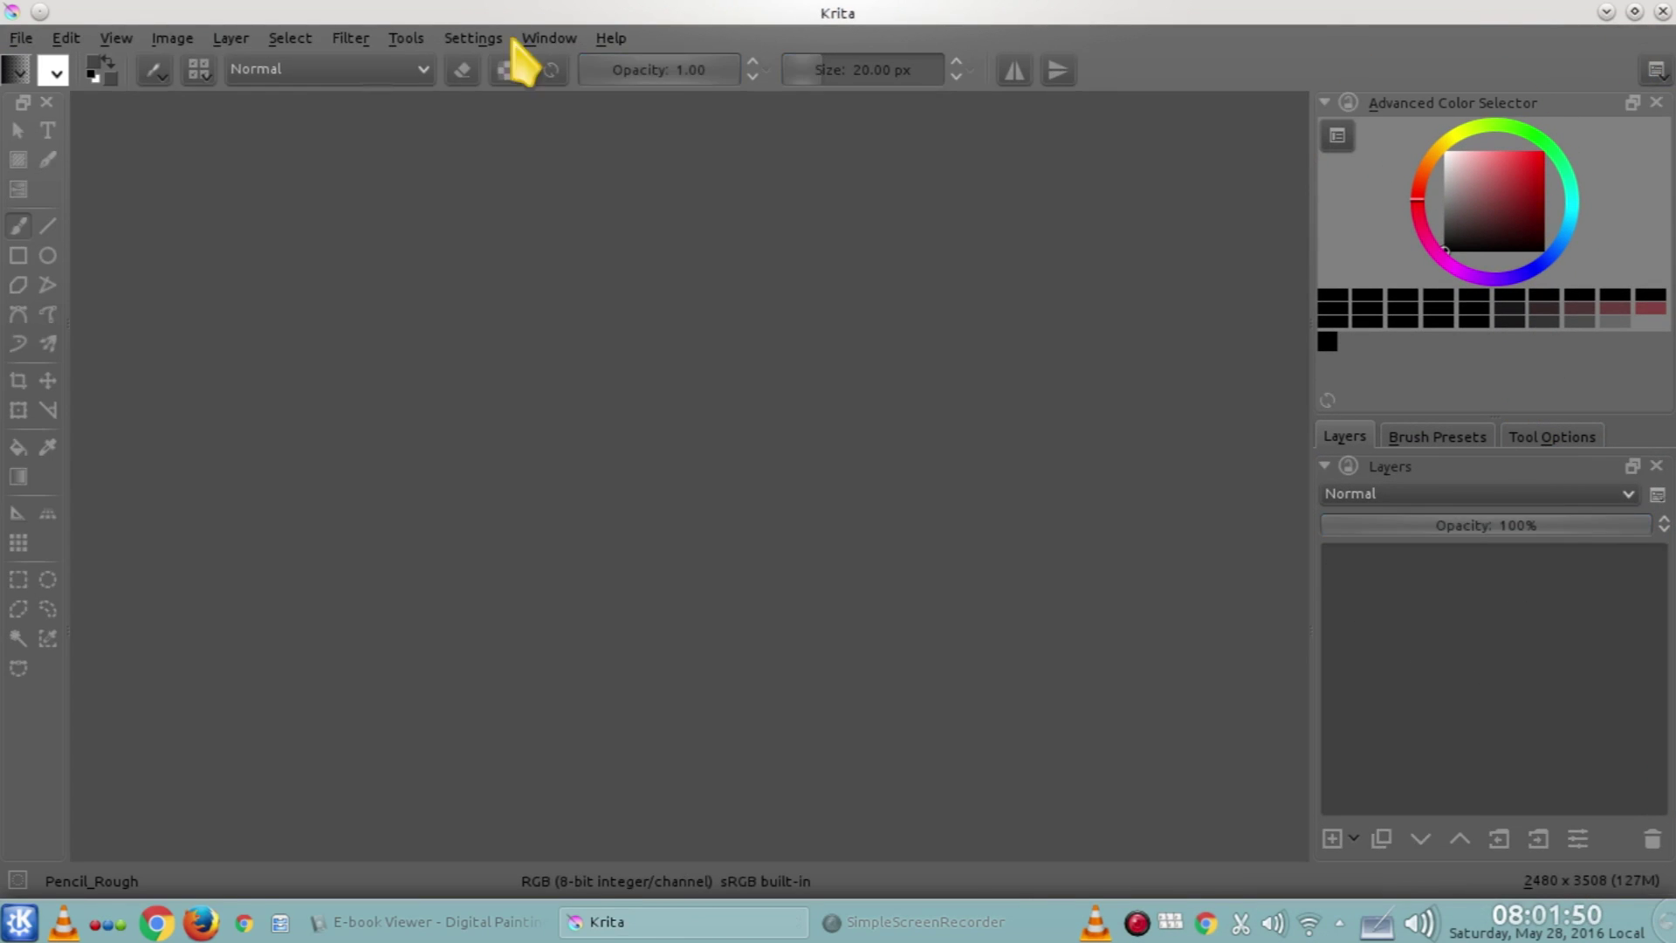
pyautogui.click(22, 37)
pyautogui.click(53, 71)
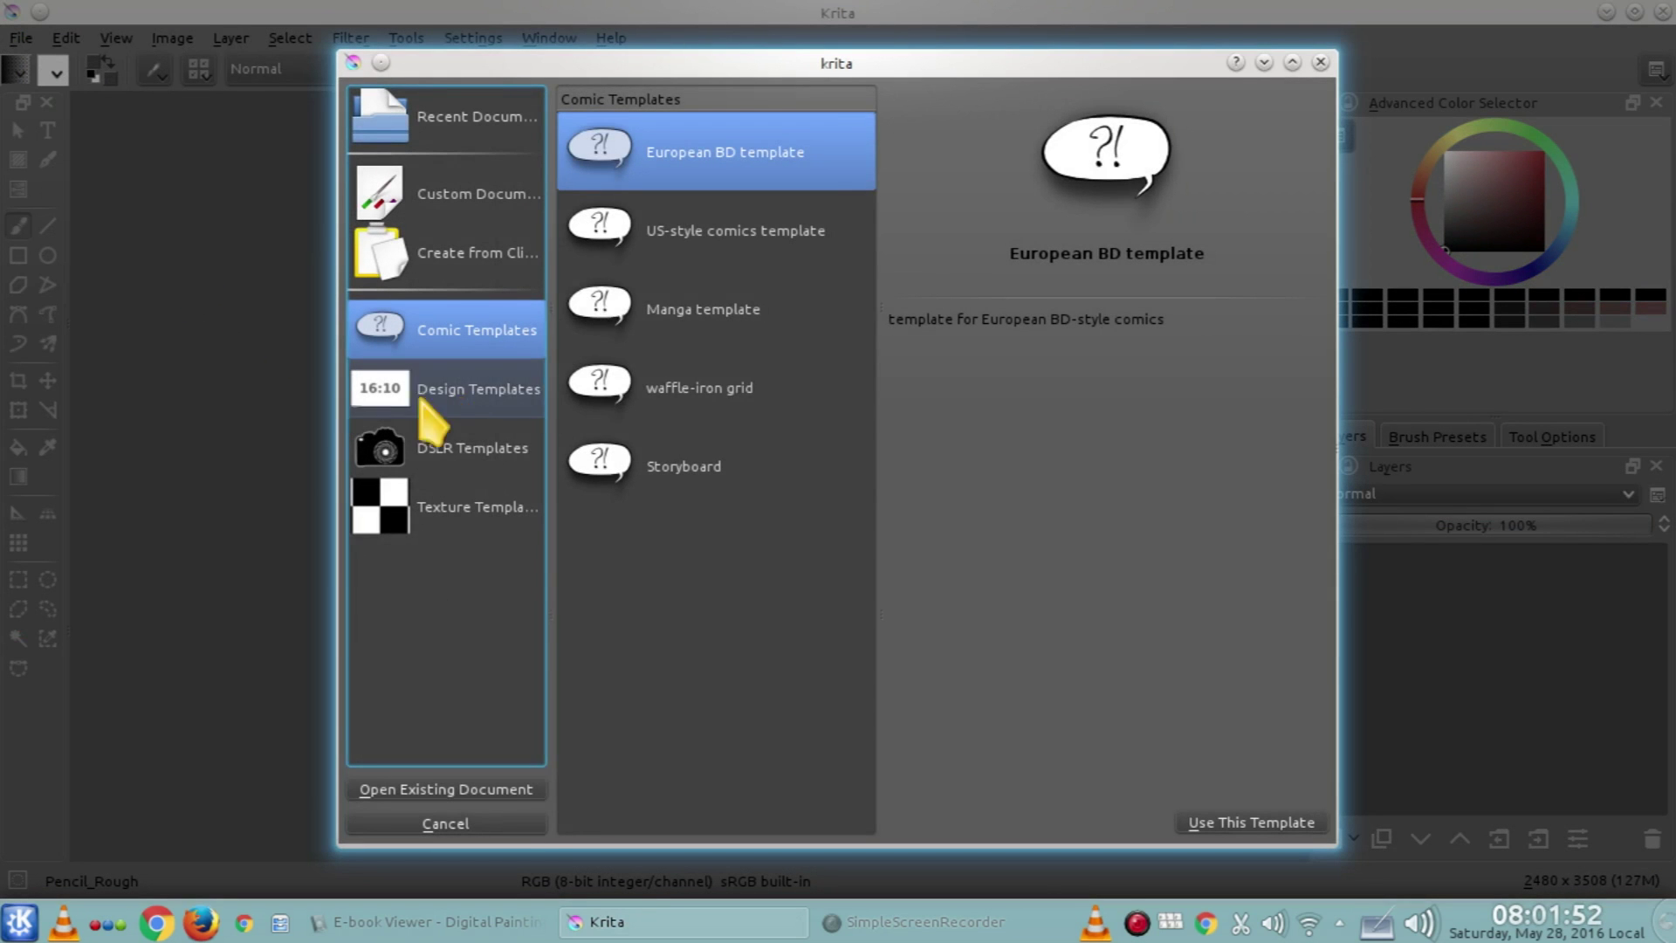
pyautogui.click(785, 262)
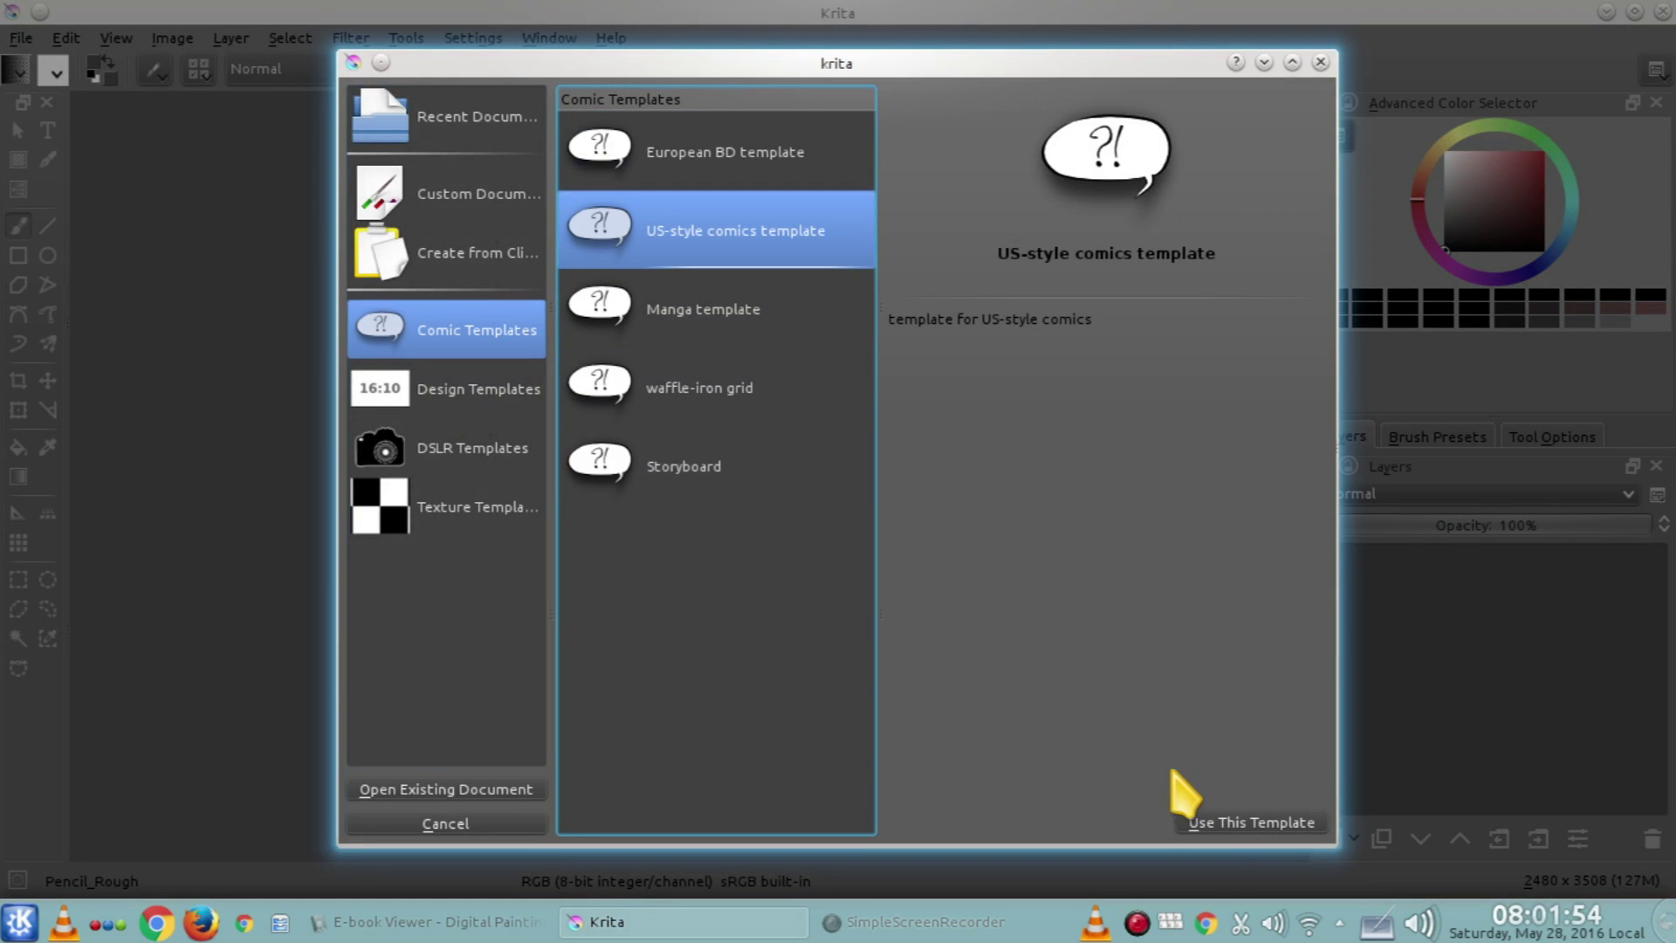
pyautogui.click(1210, 828)
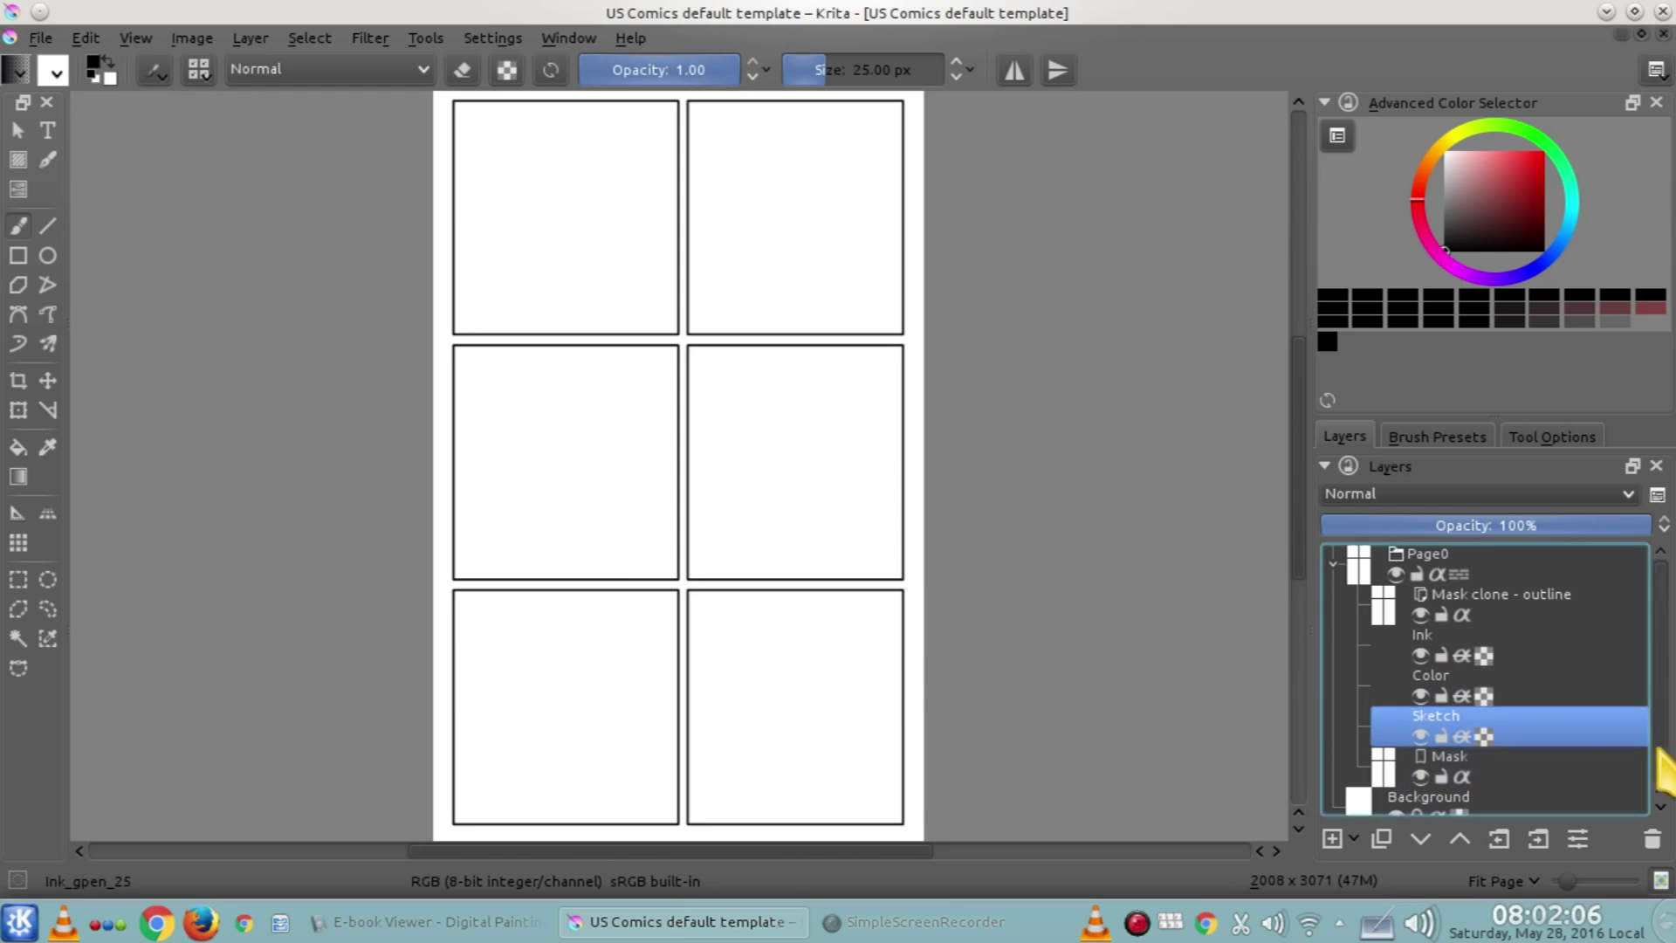
pyautogui.click(1423, 775)
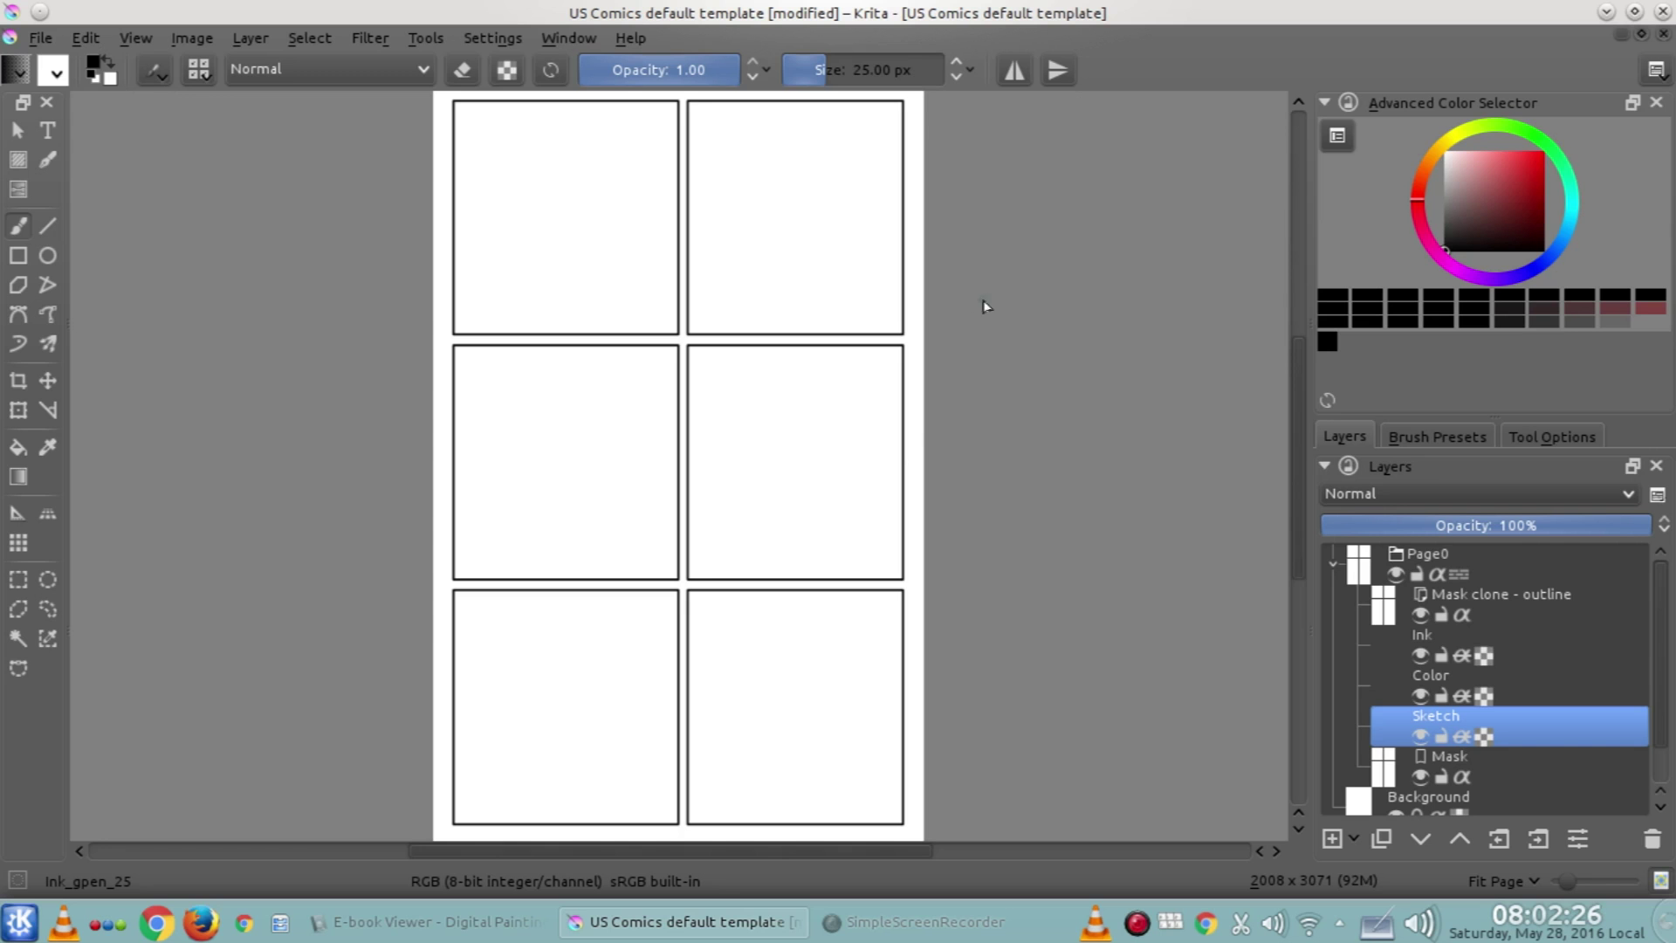
# Close the US comics page without saving and create a new page from the Manga template
pyautogui.click(1663, 35)
pyautogui.click(954, 498)
pyautogui.click(26, 38)
pyautogui.click(57, 68)
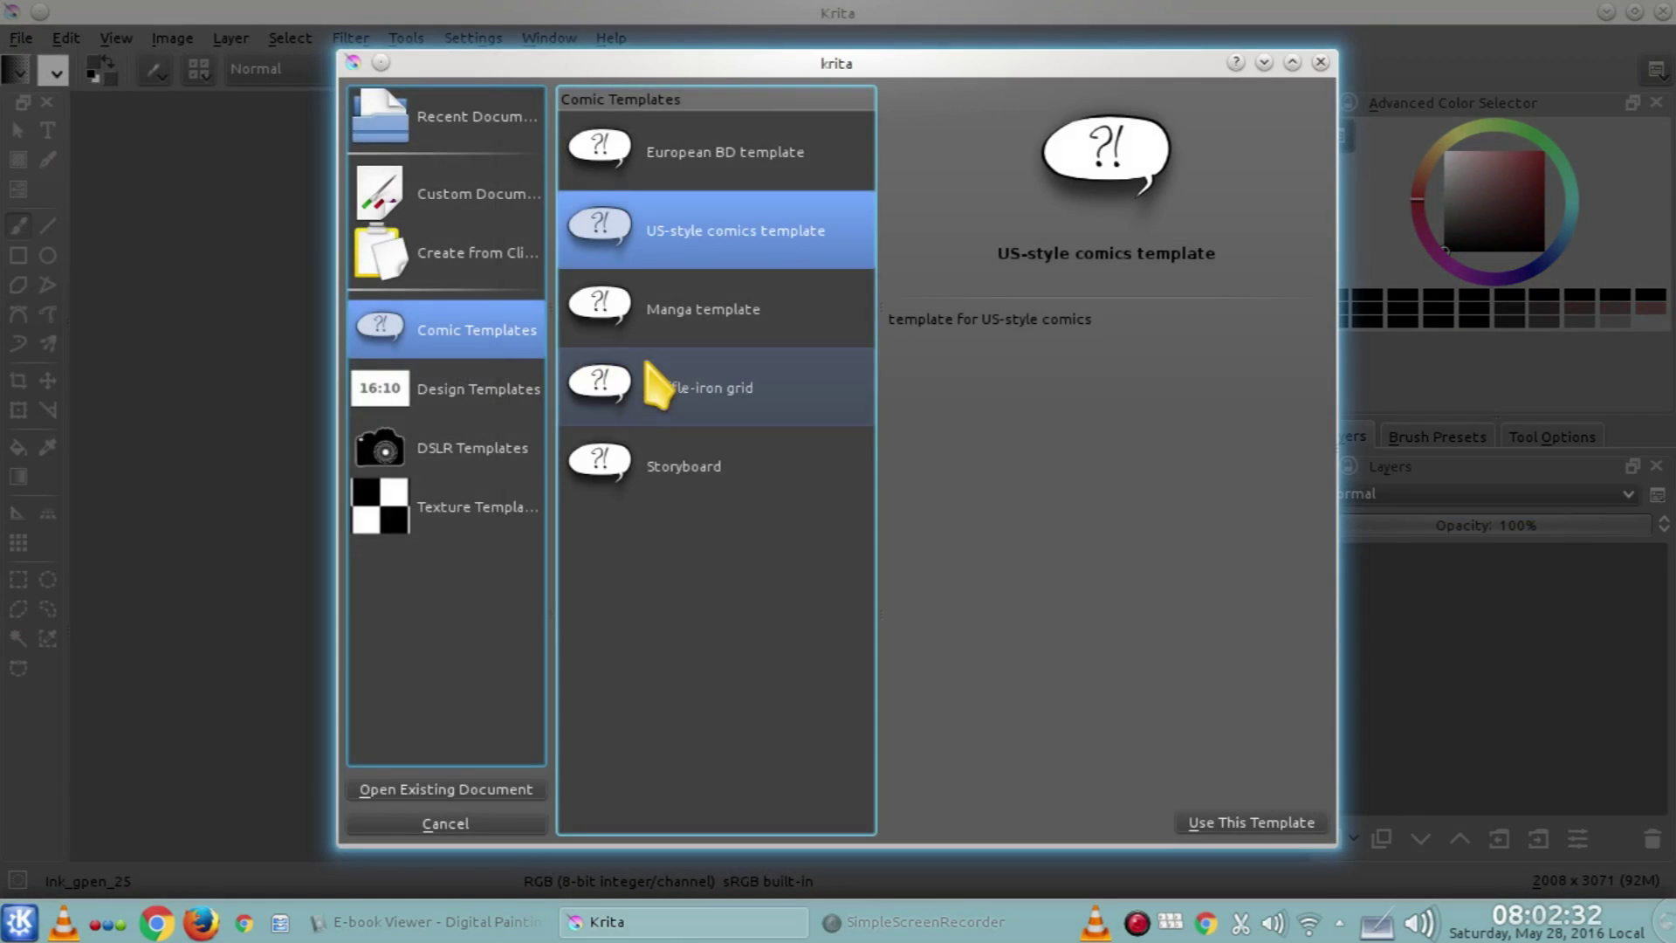
pyautogui.click(703, 319)
pyautogui.click(1257, 819)
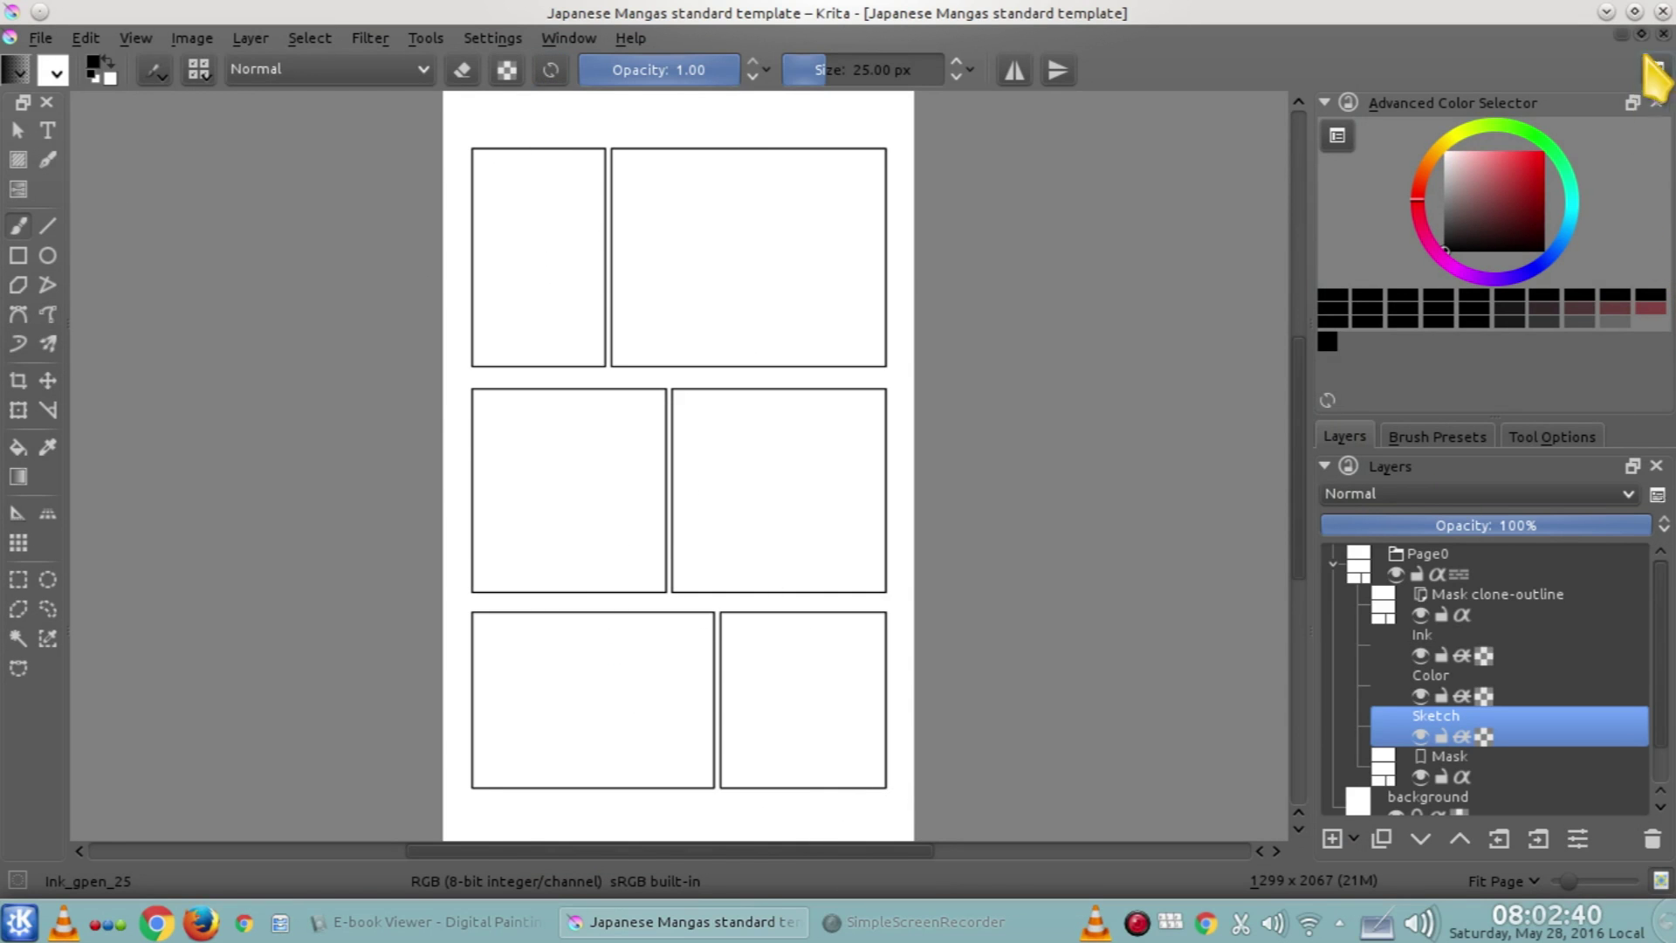
# Close the manga page and create a new page from the waffle-iron grid template
pyautogui.click(1662, 35)
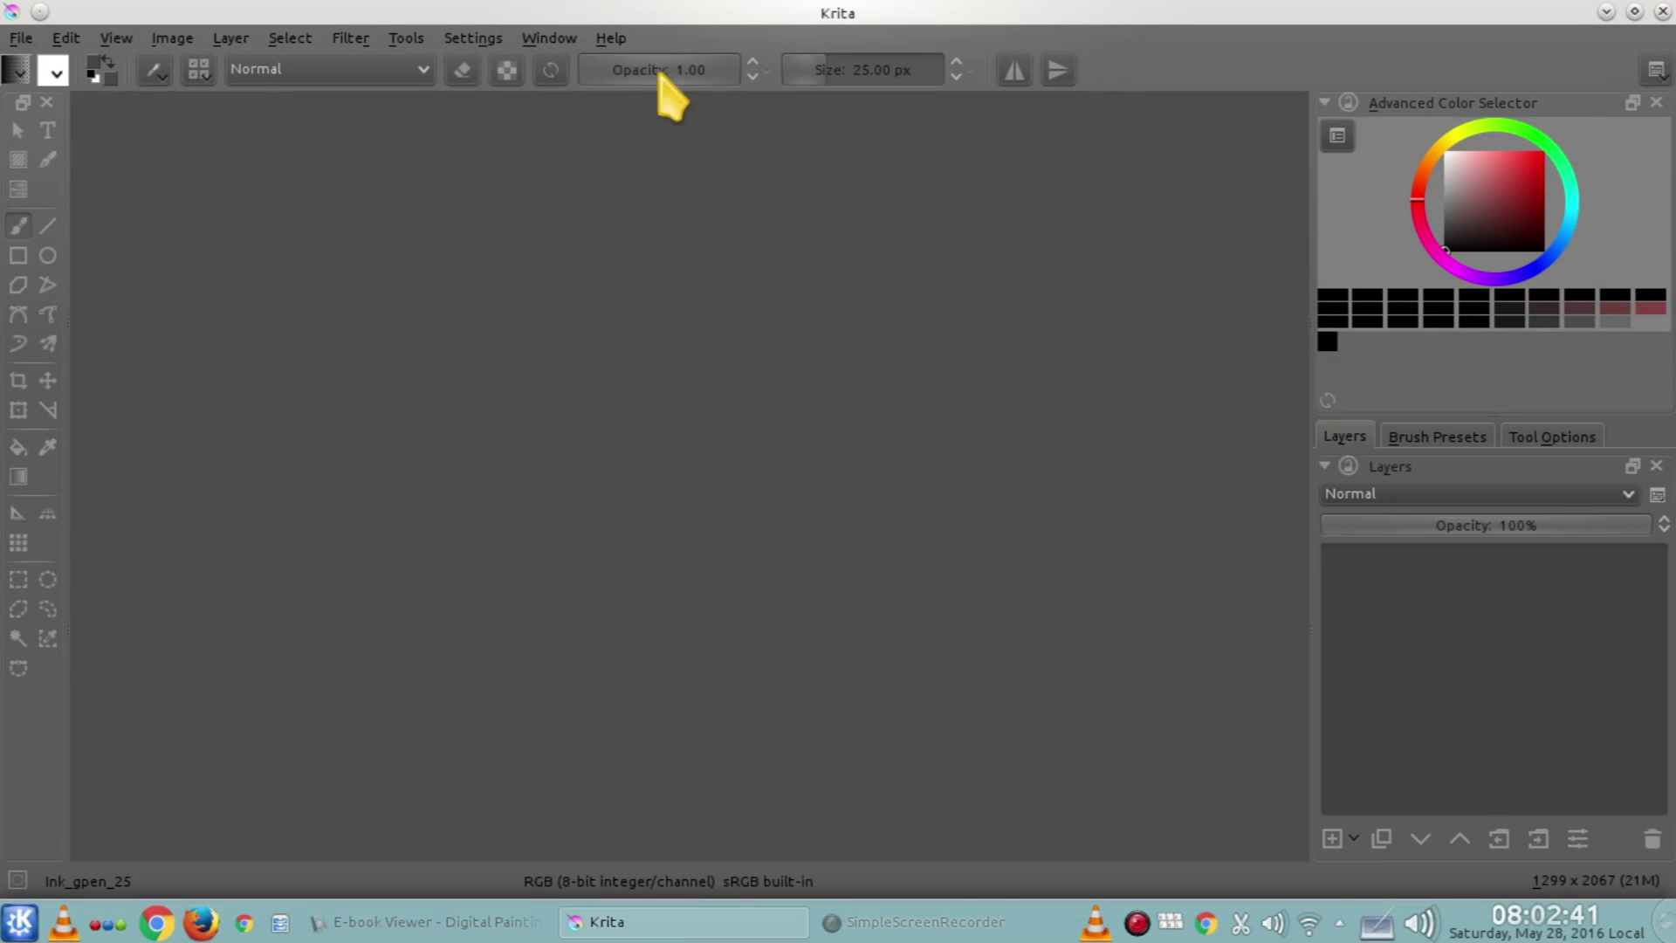
pyautogui.click(24, 38)
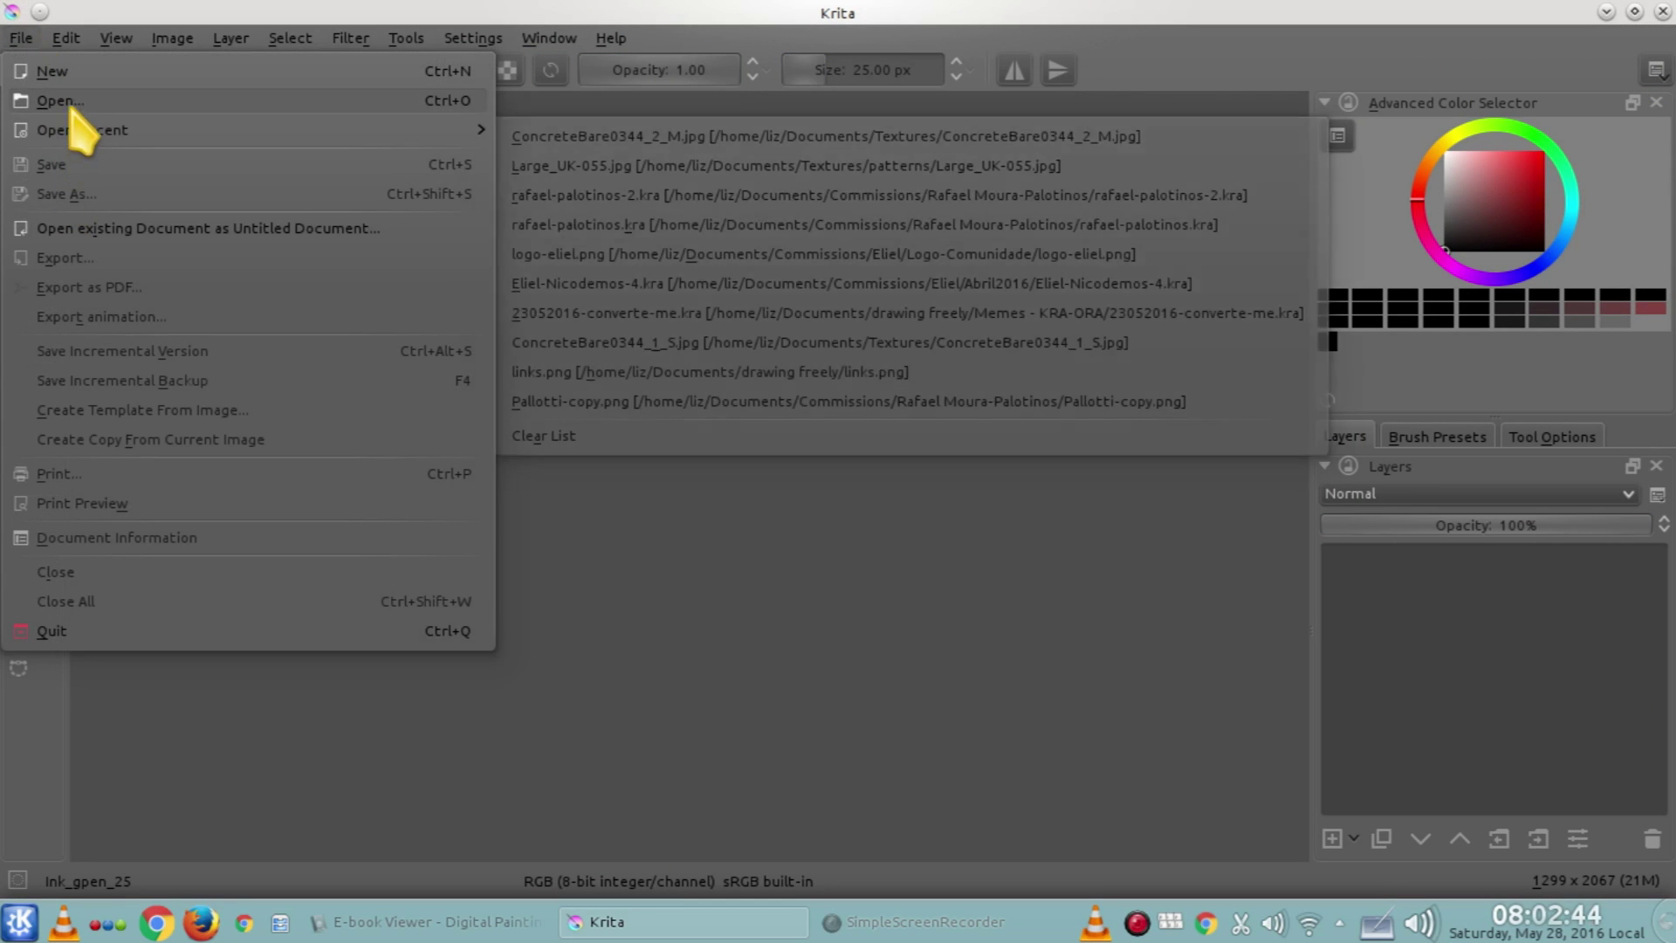
pyautogui.click(81, 75)
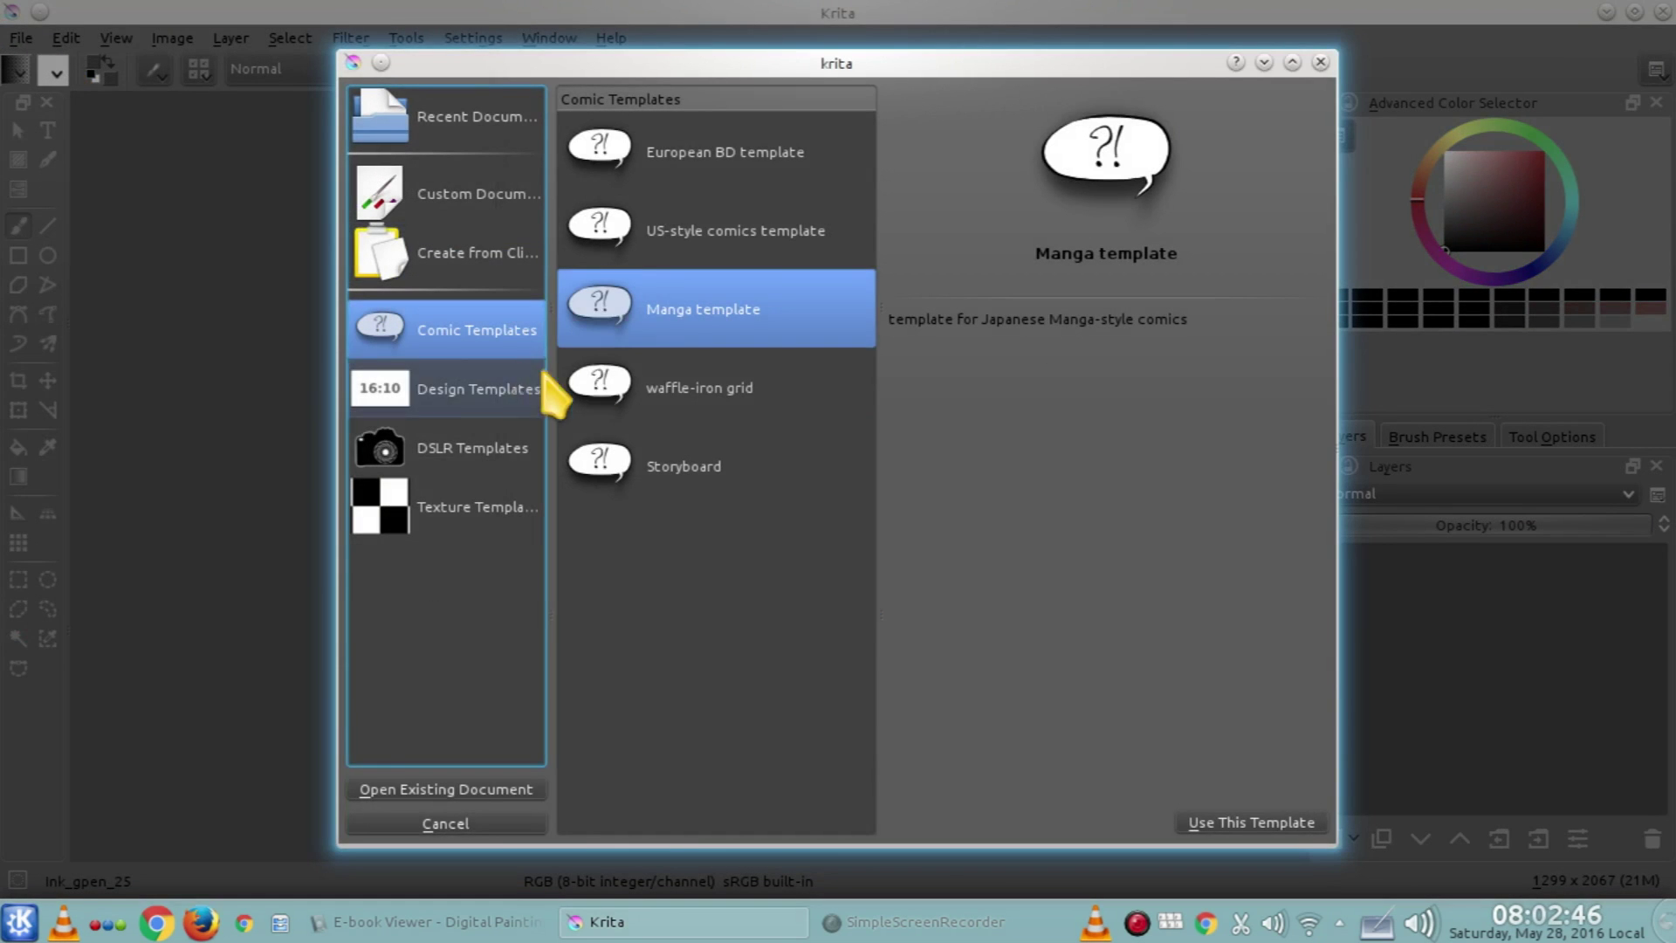
pyautogui.click(668, 402)
pyautogui.click(1272, 824)
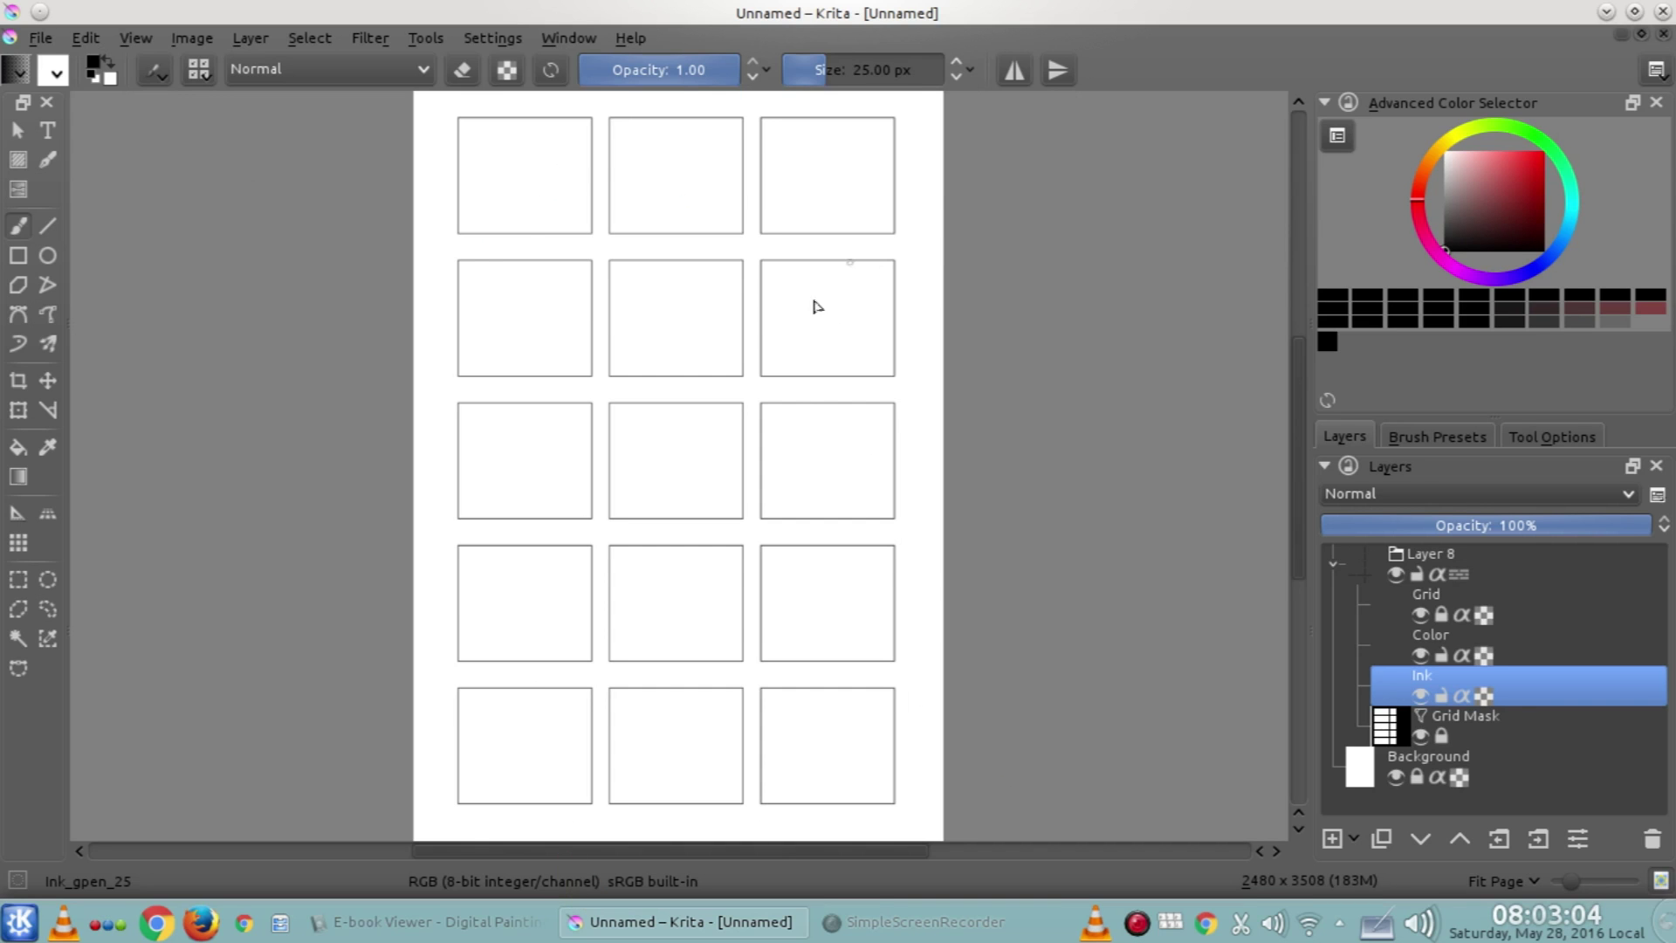
# Close the waffle-iron page and create a new page from the Storyboard comic template
pyautogui.click(1663, 33)
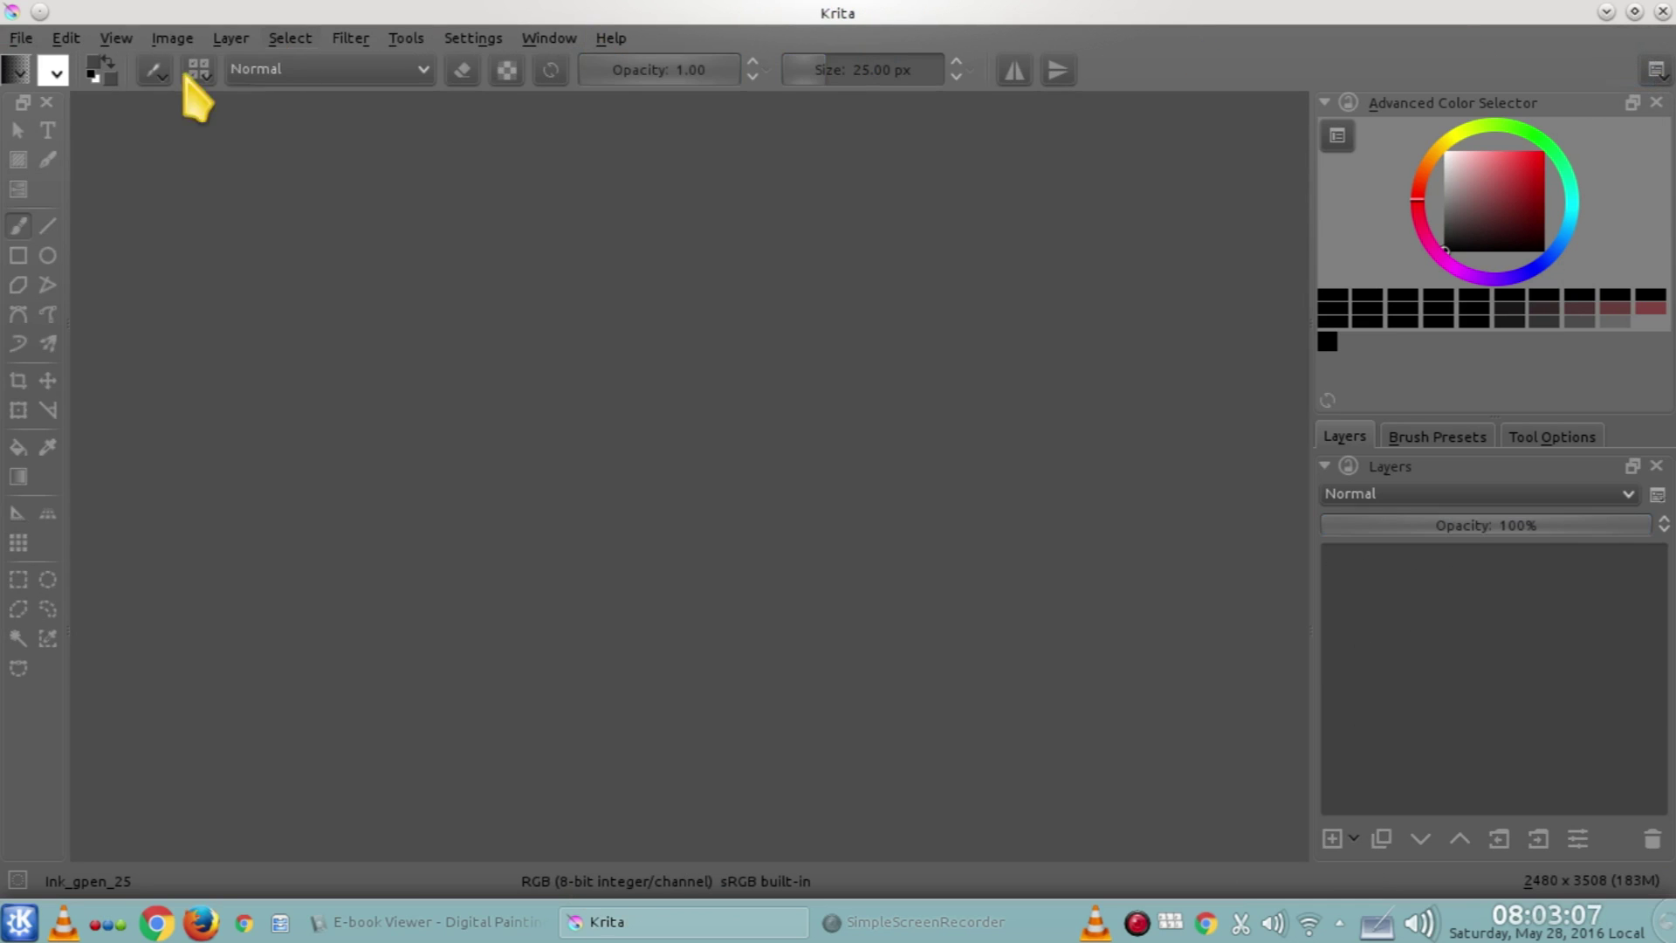
pyautogui.click(21, 39)
pyautogui.click(51, 73)
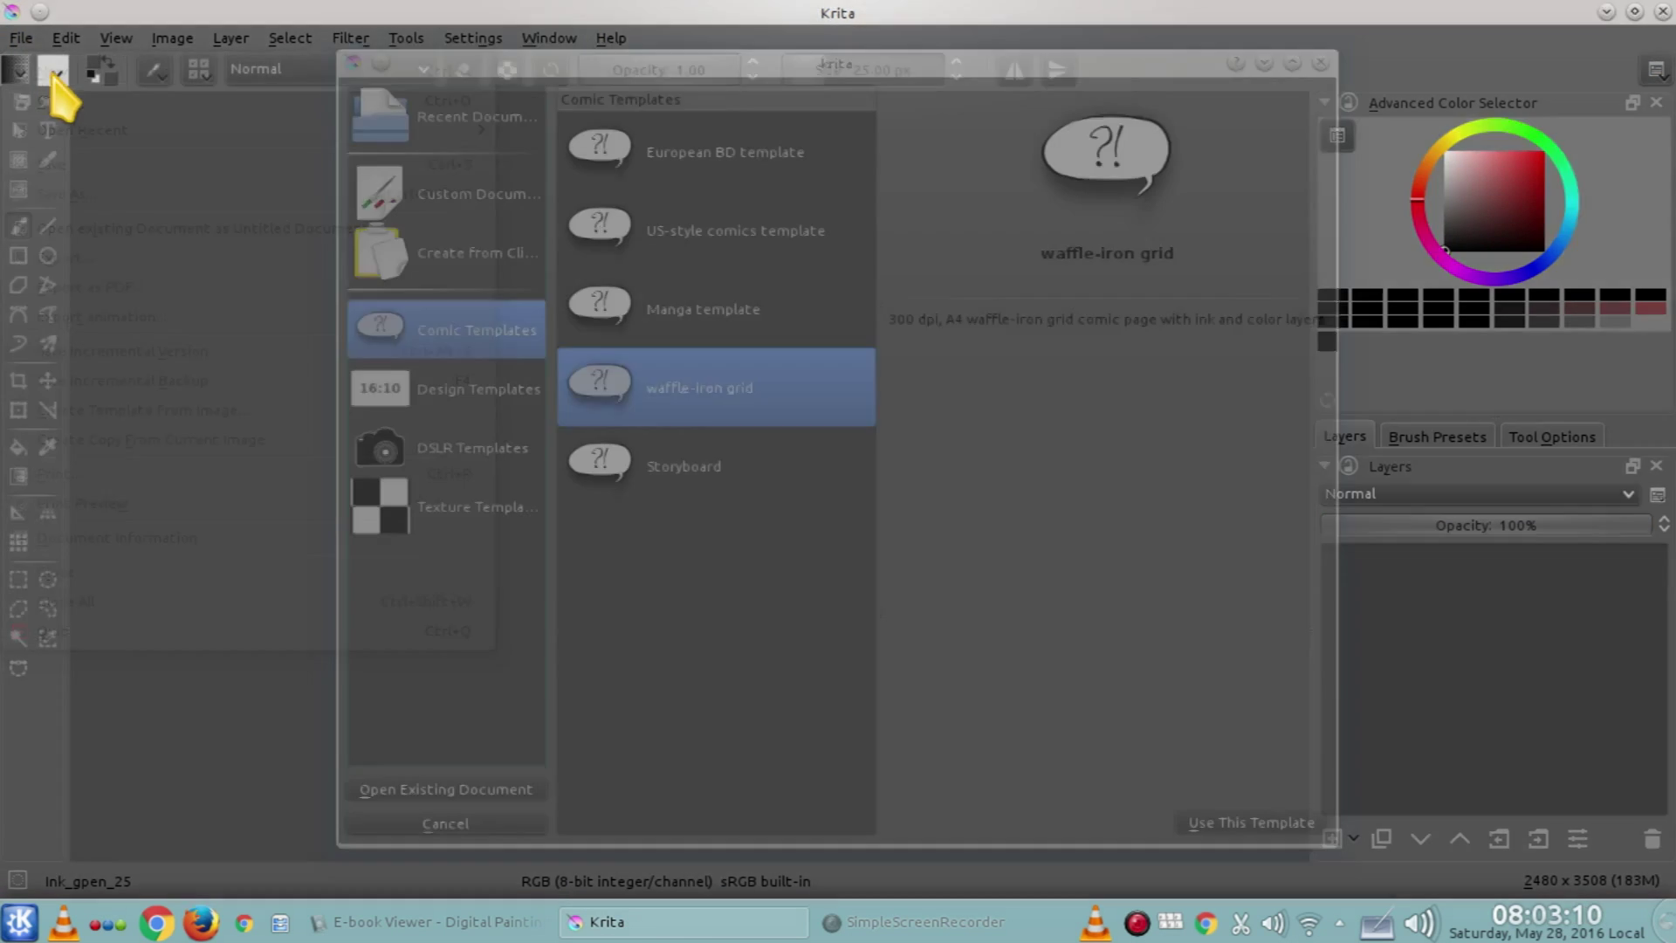
pyautogui.click(738, 482)
pyautogui.click(1238, 819)
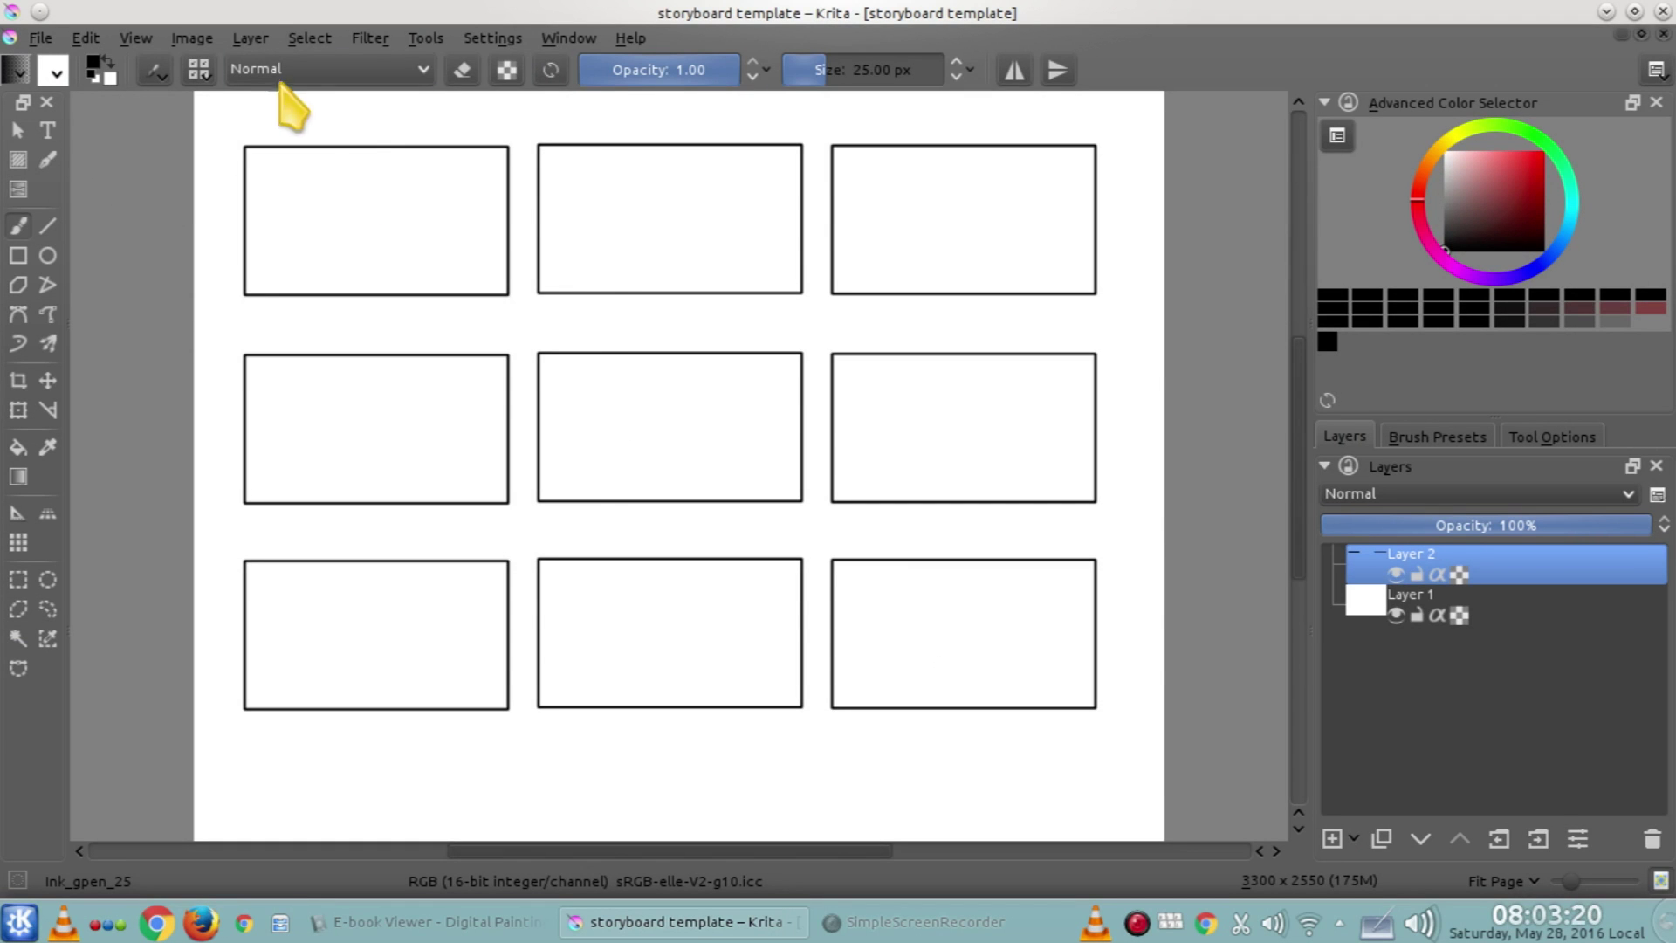
pyautogui.click(239, 38)
pyautogui.moveTo(192, 37)
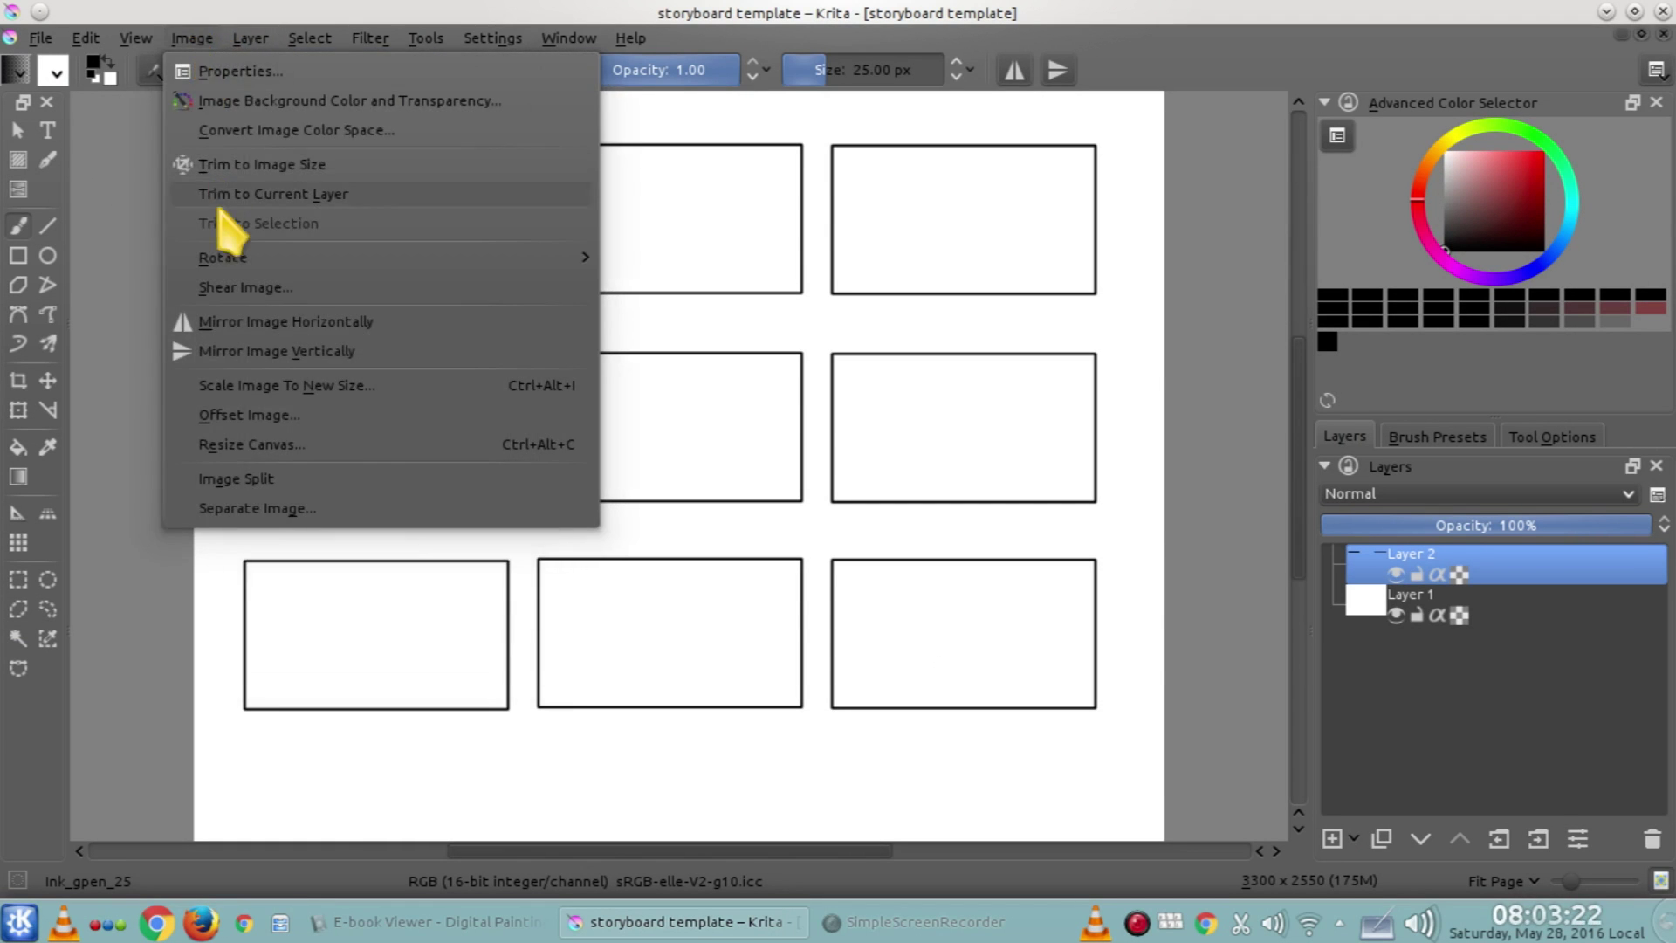
pyautogui.click(249, 386)
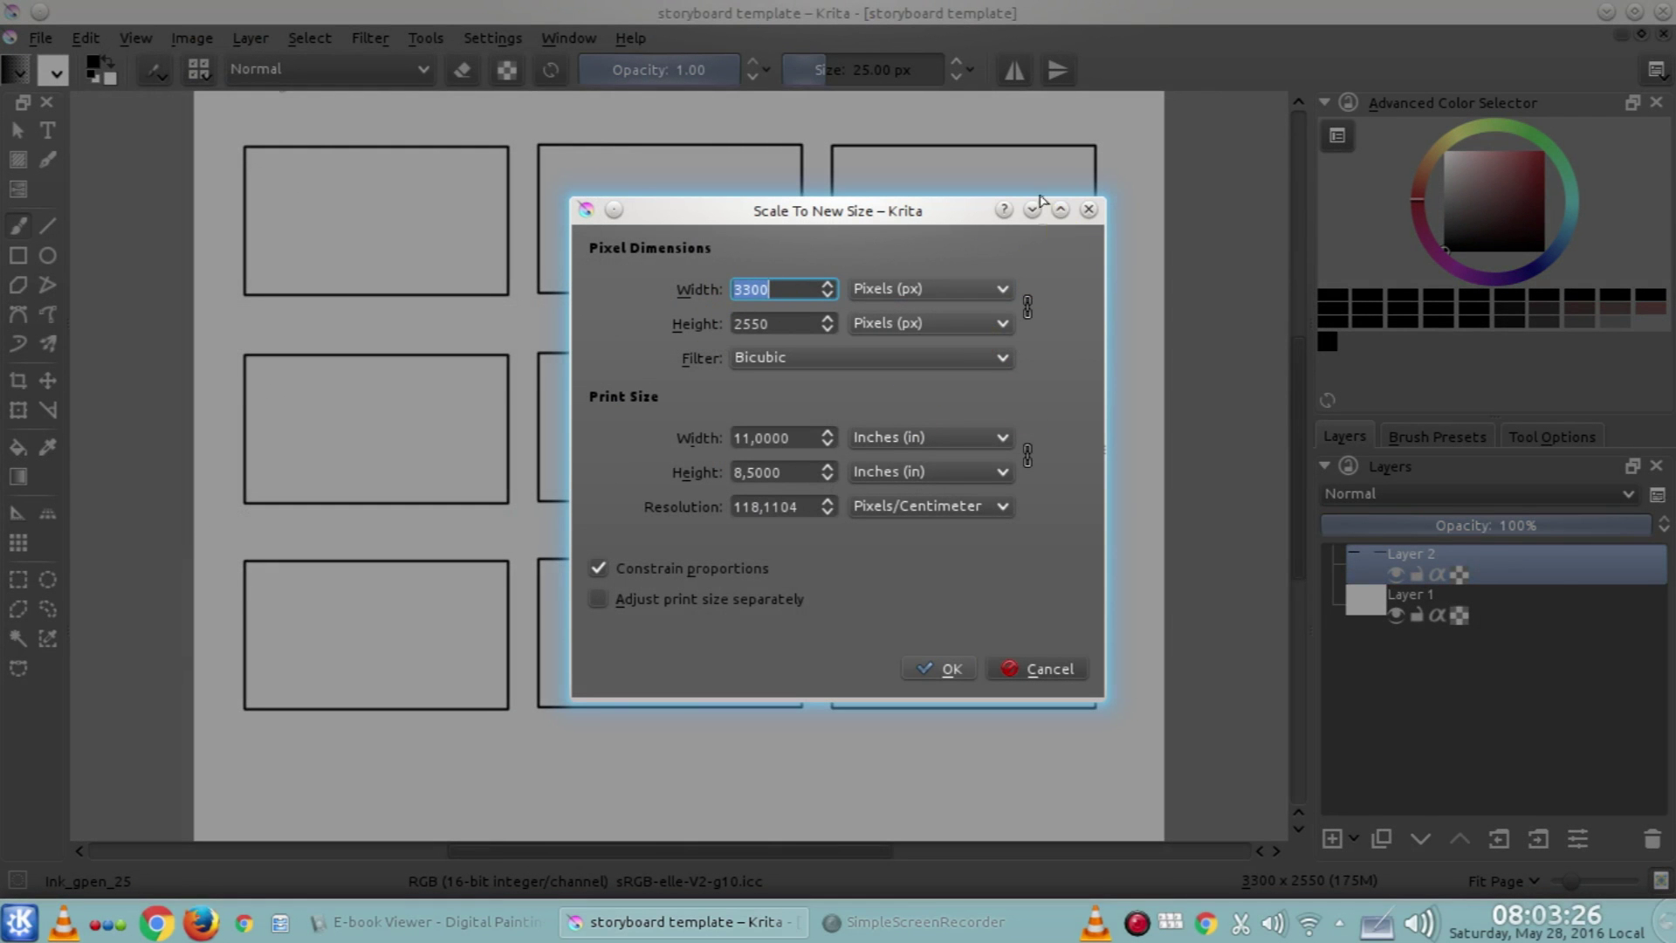
pyautogui.click(1089, 211)
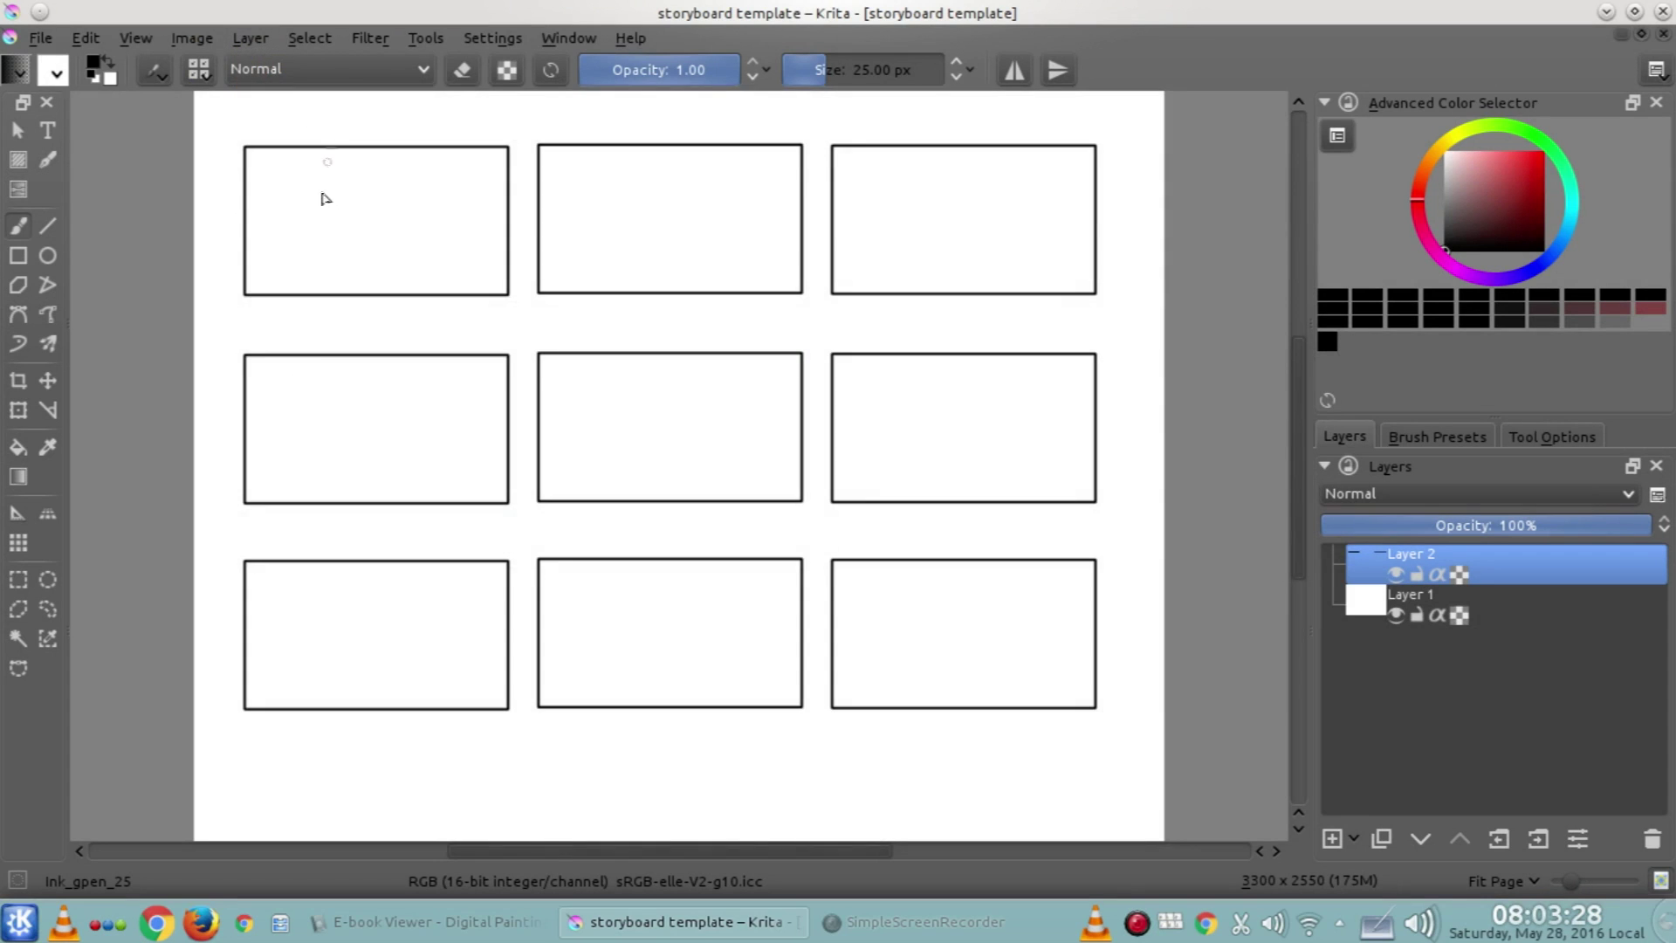
pyautogui.scroll(1, 300, 235)
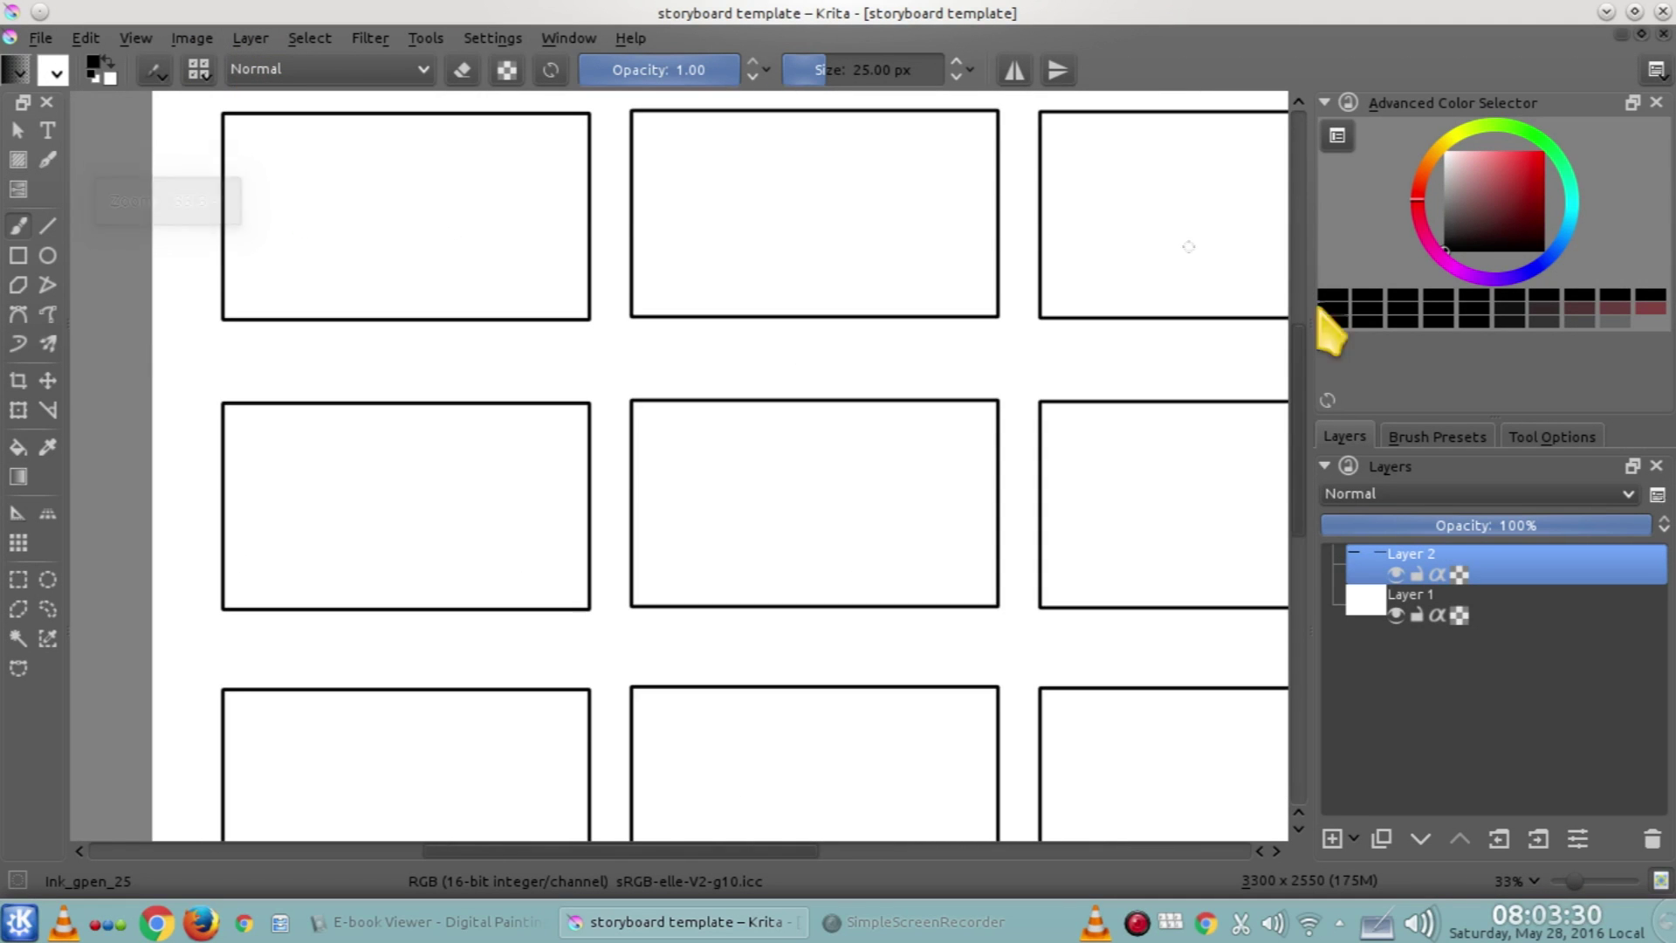
pyautogui.moveTo(1301, 511); pyautogui.dragTo(1303, 456)
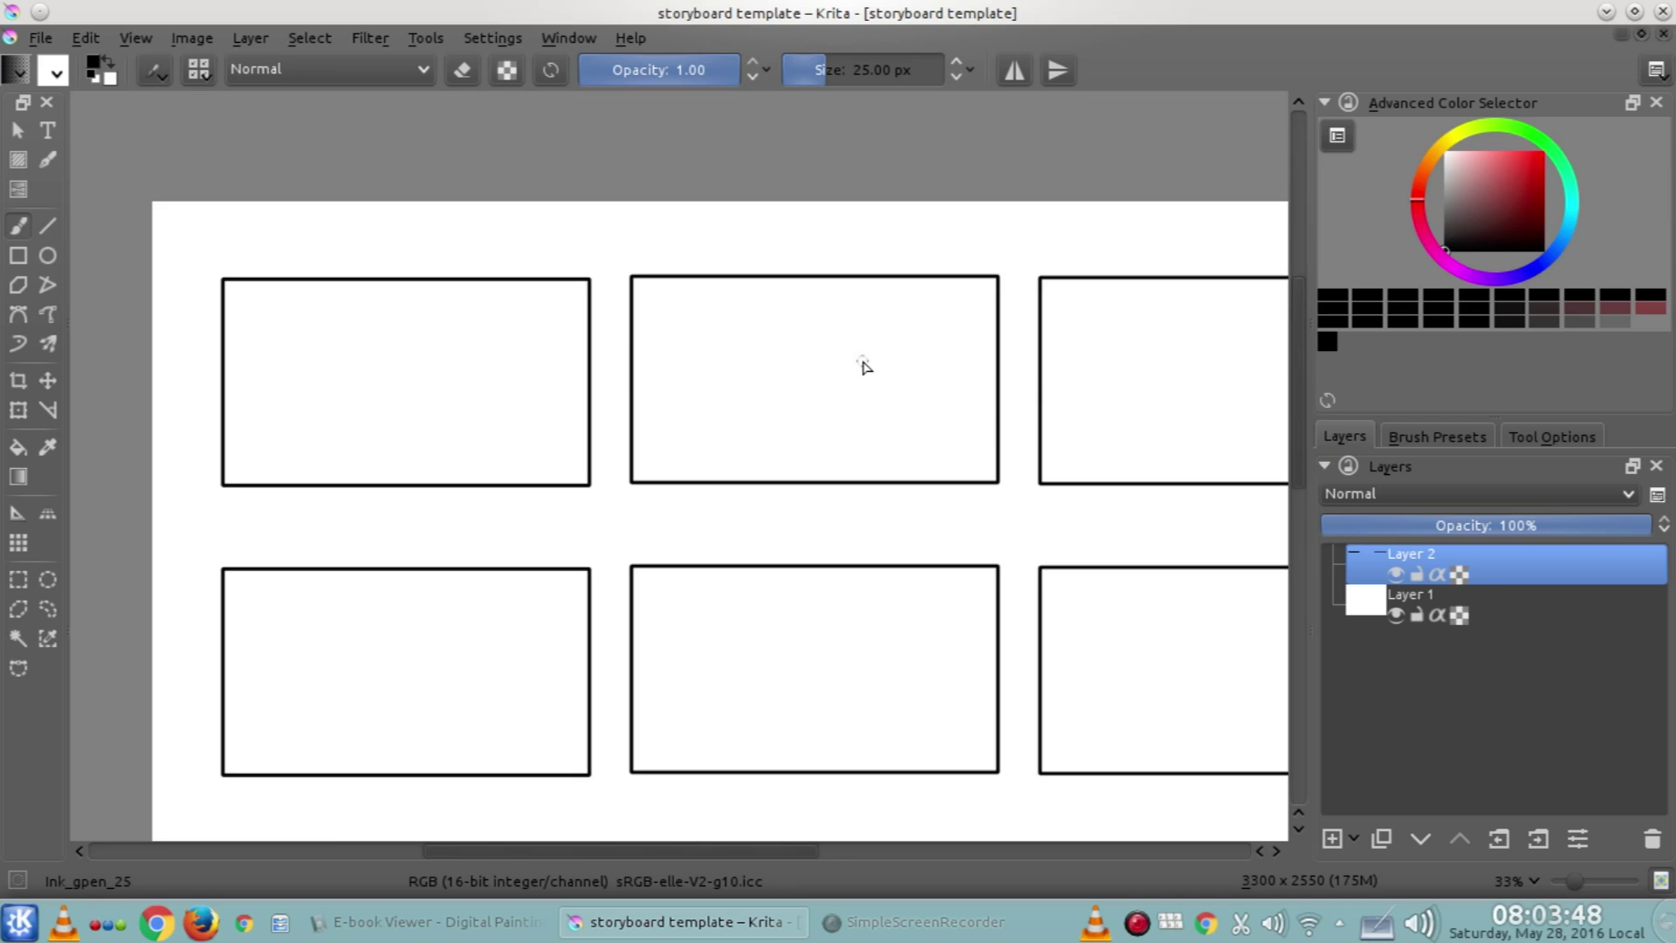
pyautogui.scroll(-2, 851, 385)
pyautogui.moveTo(1301, 375); pyautogui.dragTo(1300, 398)
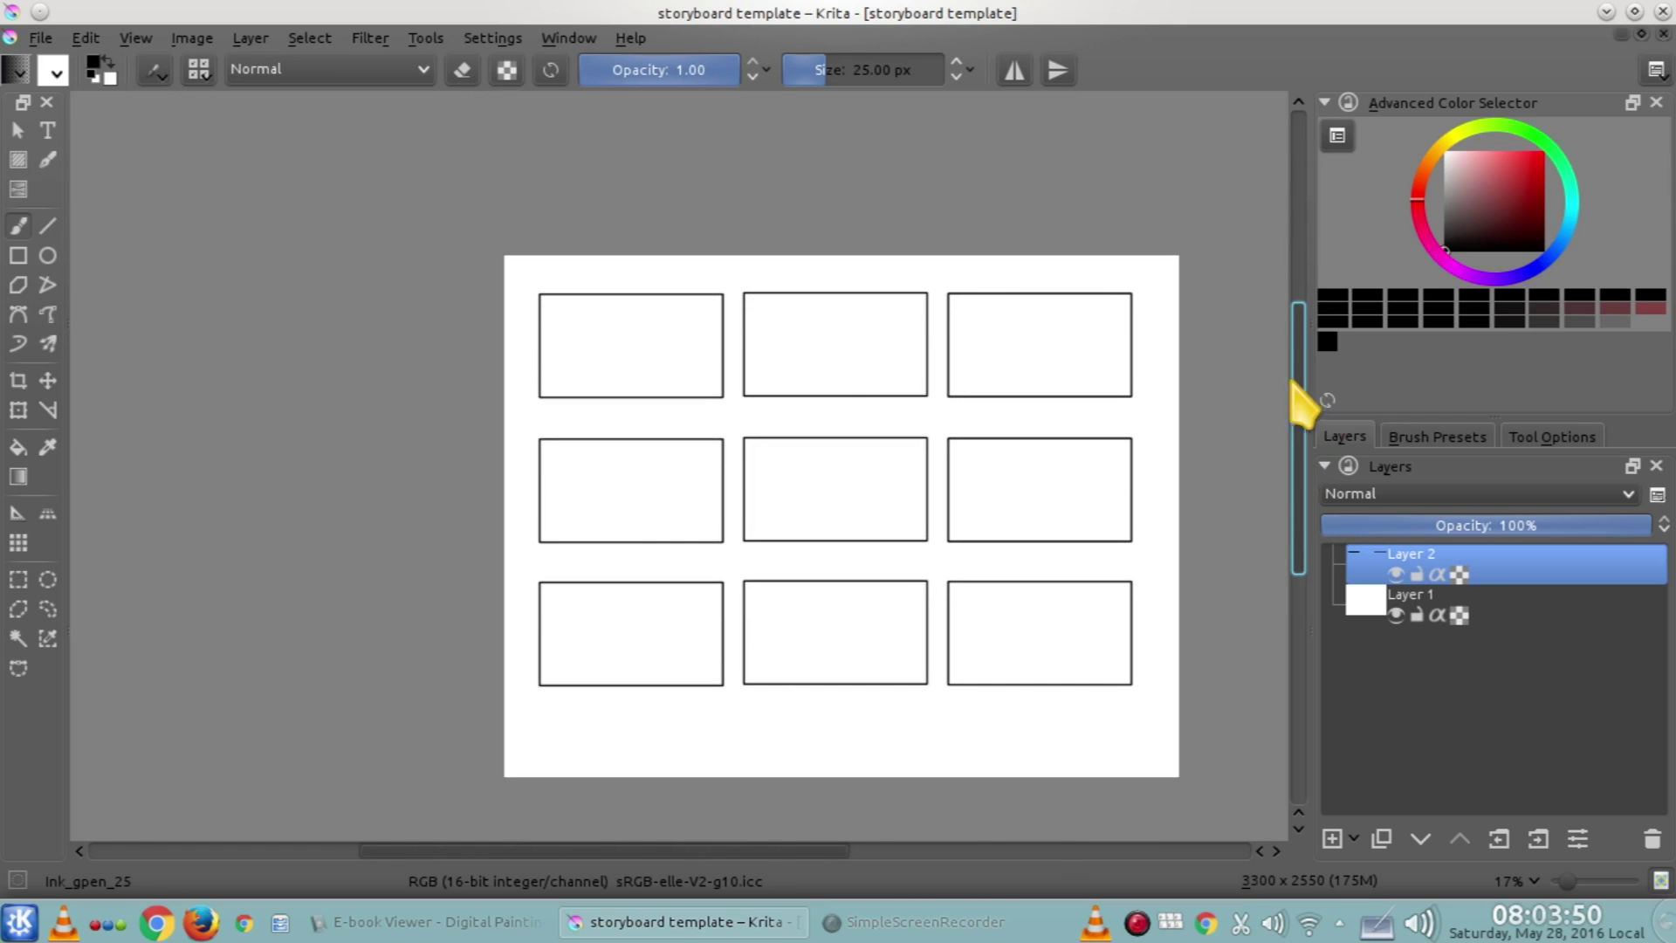
pyautogui.moveTo(772, 851); pyautogui.dragTo(819, 860)
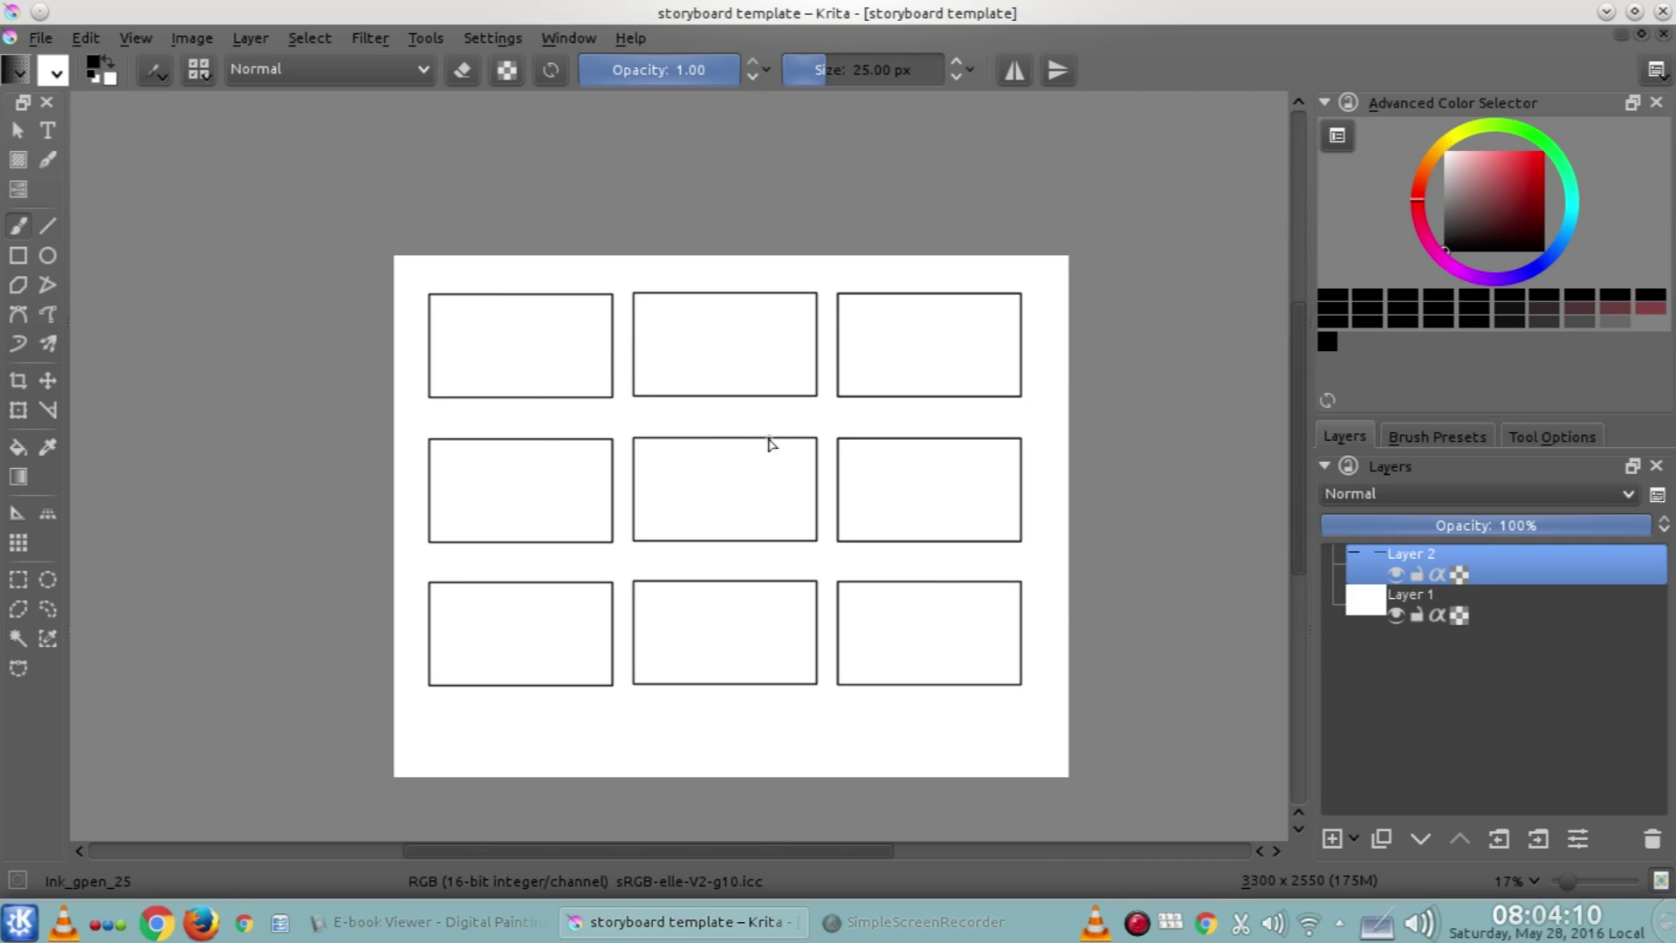
# Close the storyboard, list the Design Templates in the new-document dialog, and widen it to read full names
pyautogui.click(1661, 34)
pyautogui.click(27, 38)
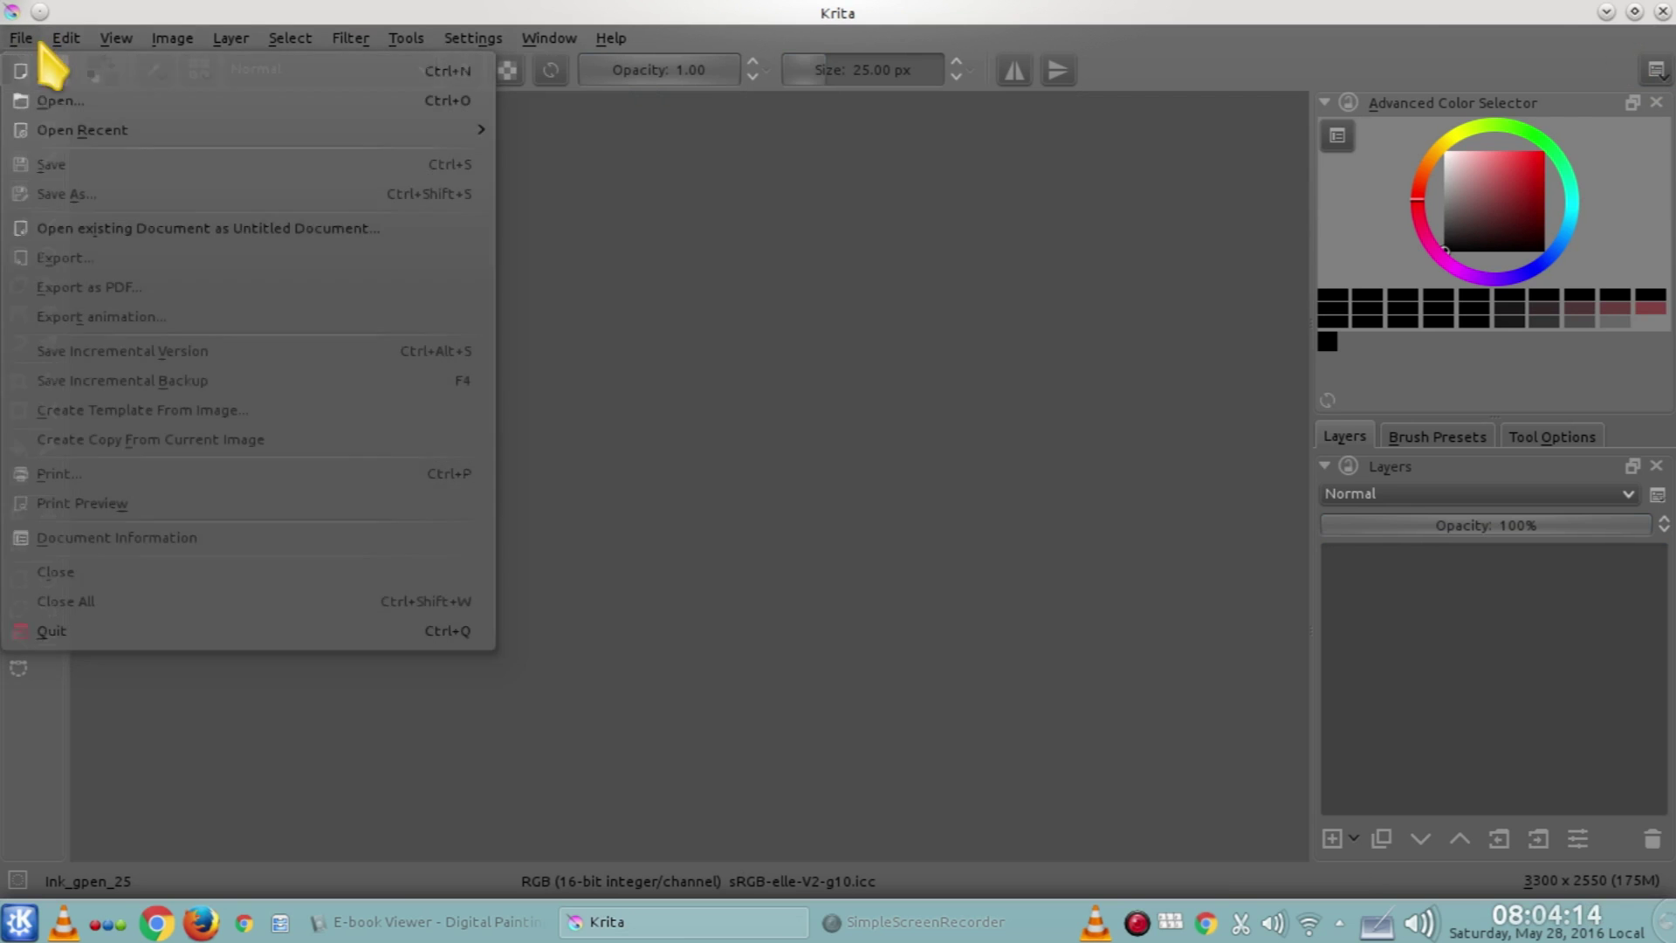
pyautogui.click(51, 74)
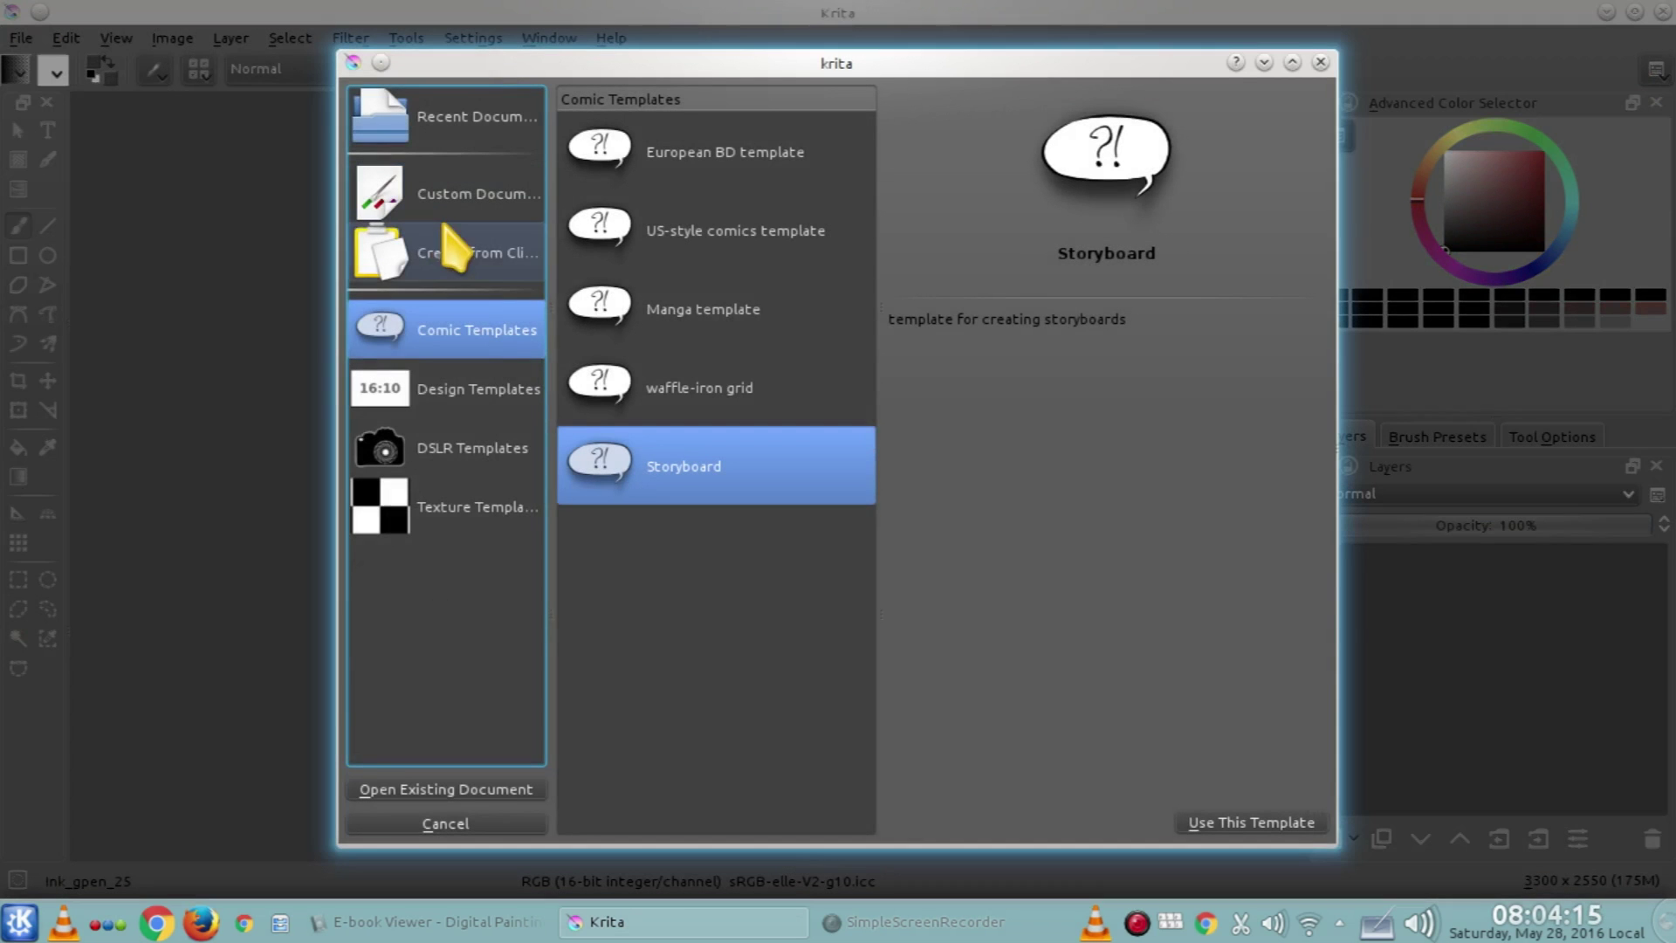
pyautogui.click(476, 398)
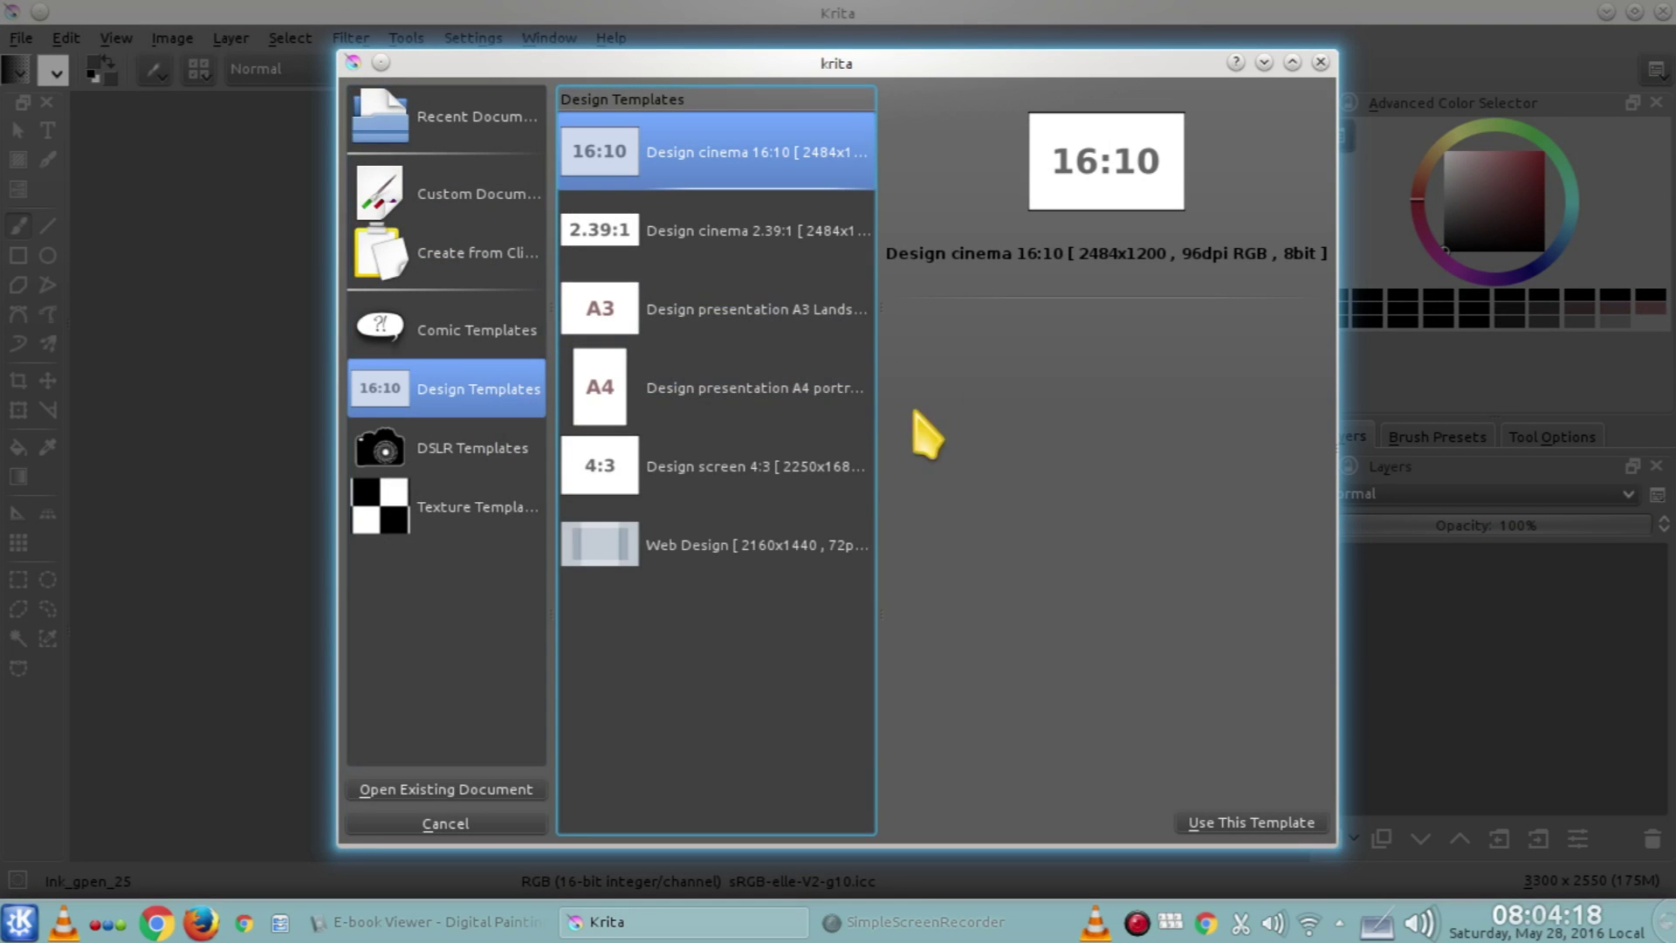
pyautogui.moveTo(1336, 389); pyautogui.dragTo(1580, 389)
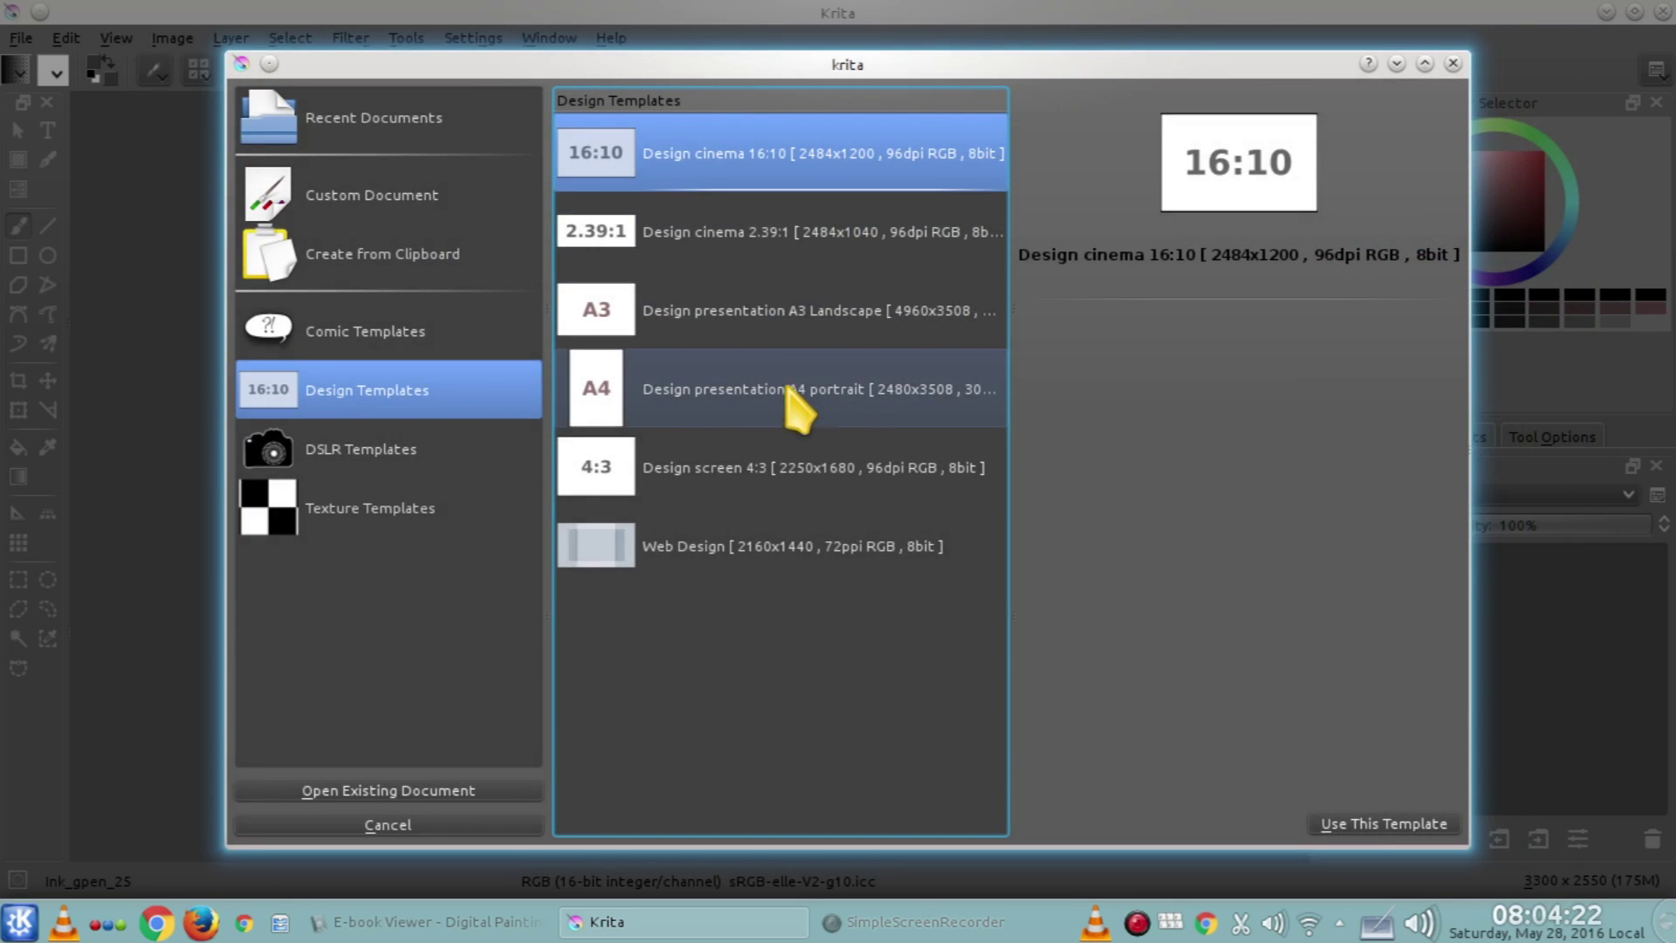
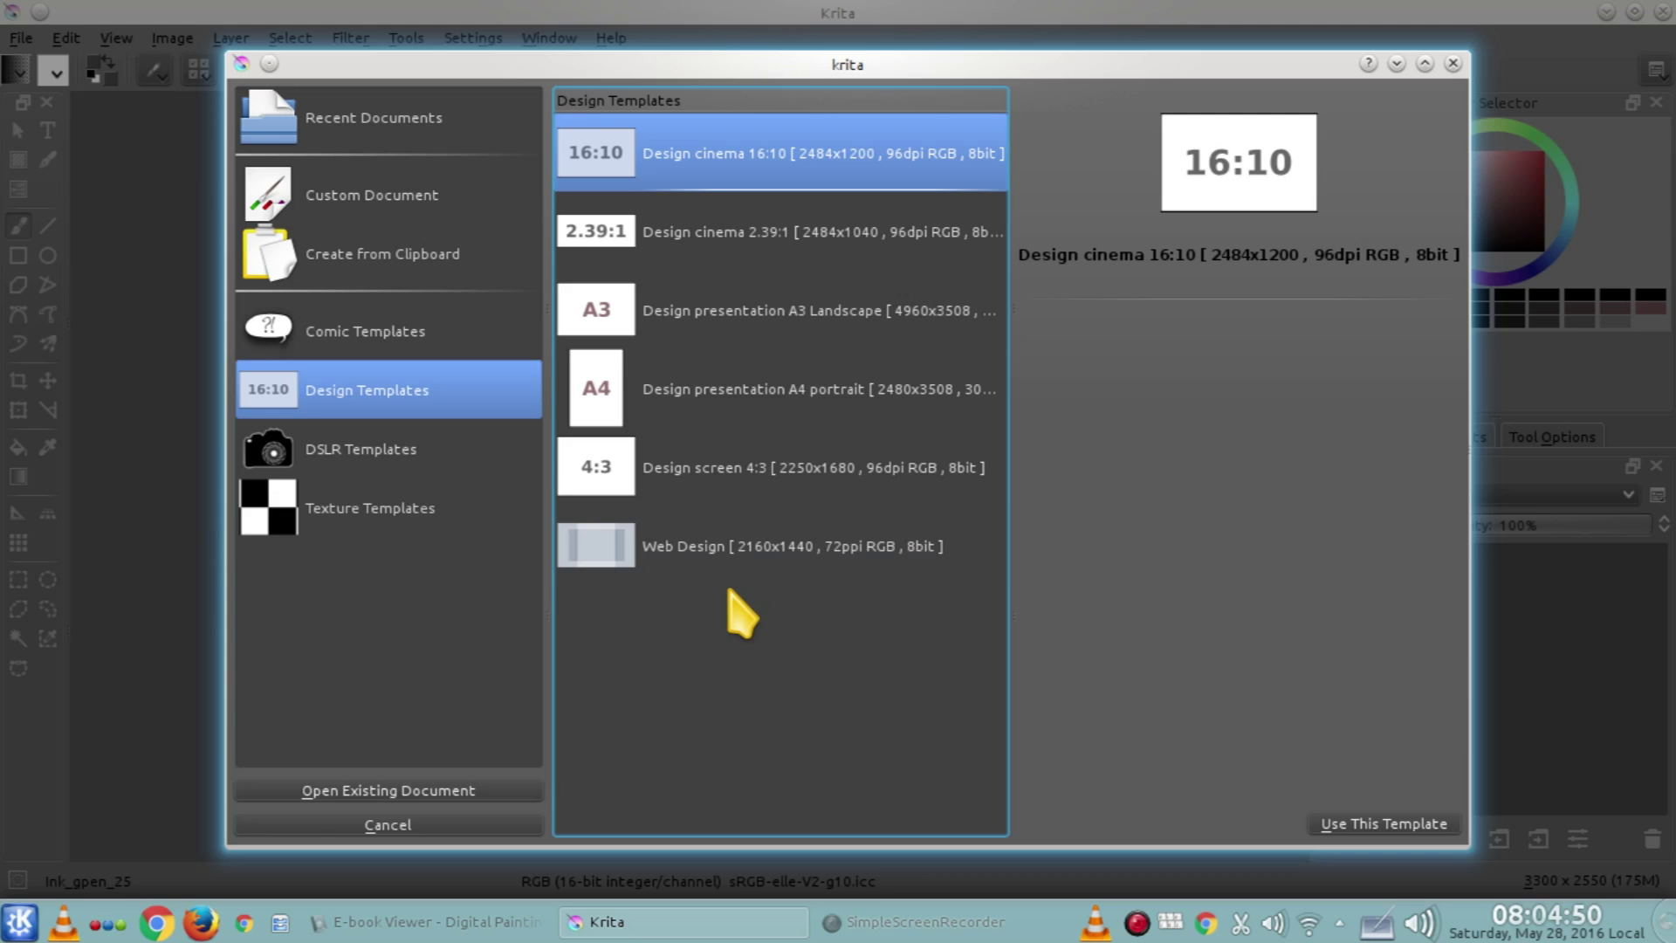
# Preview the screen 4:3, A4, A3, cinema and Web Design templates, then list DSLR Templates
pyautogui.click(593, 471)
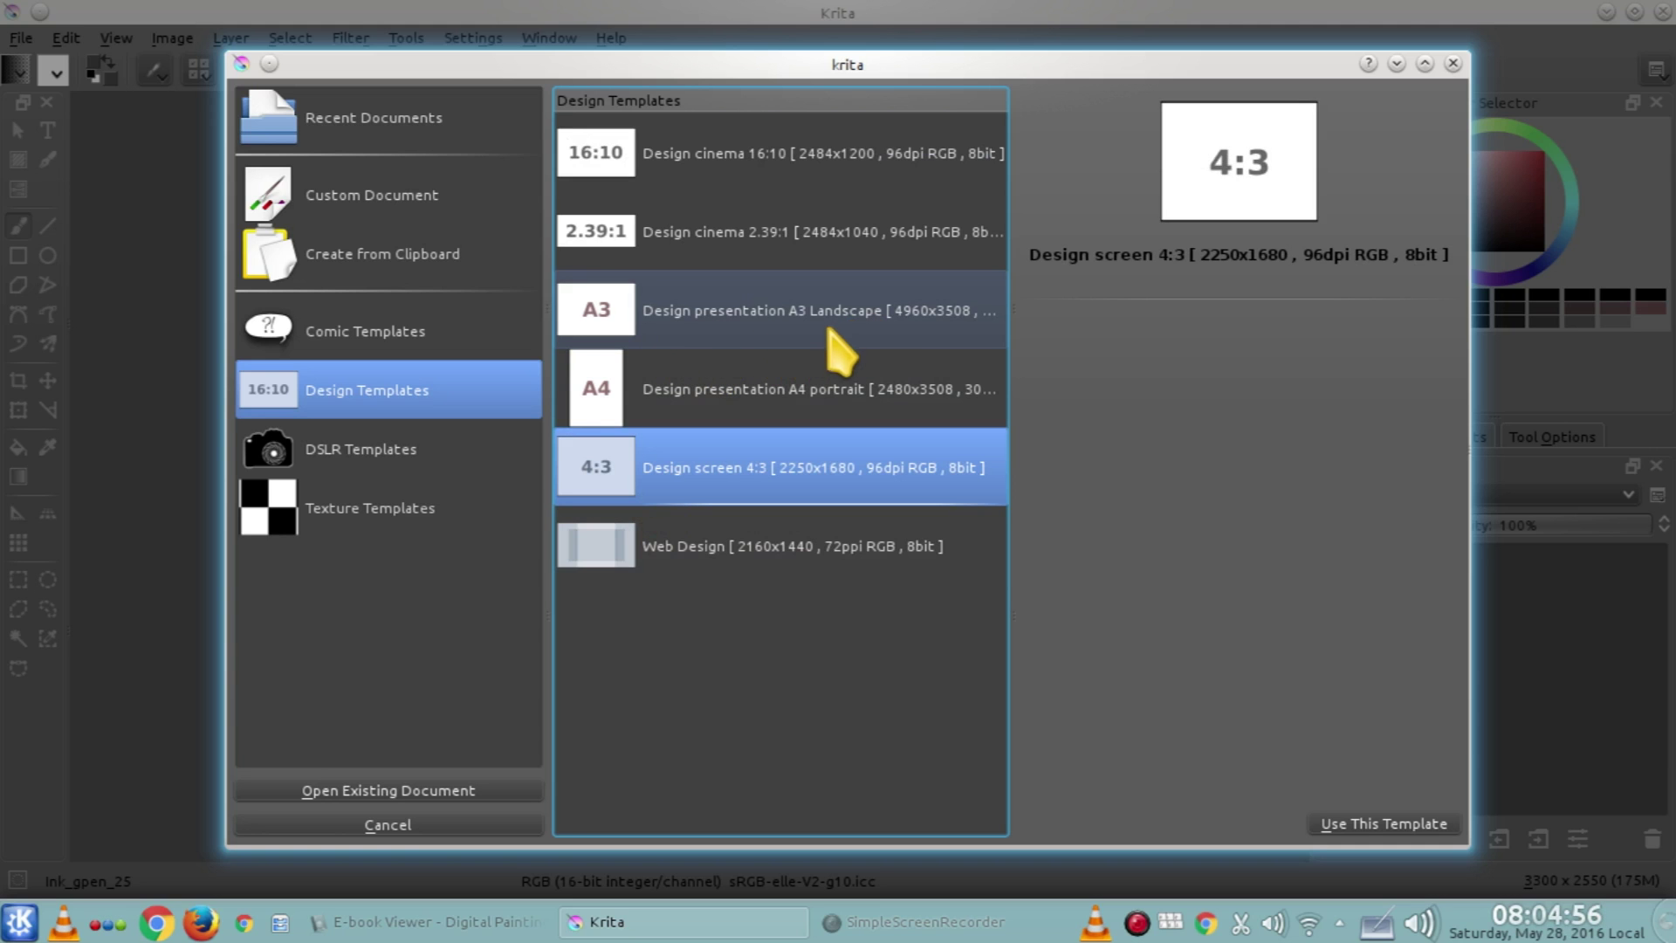
pyautogui.click(775, 419)
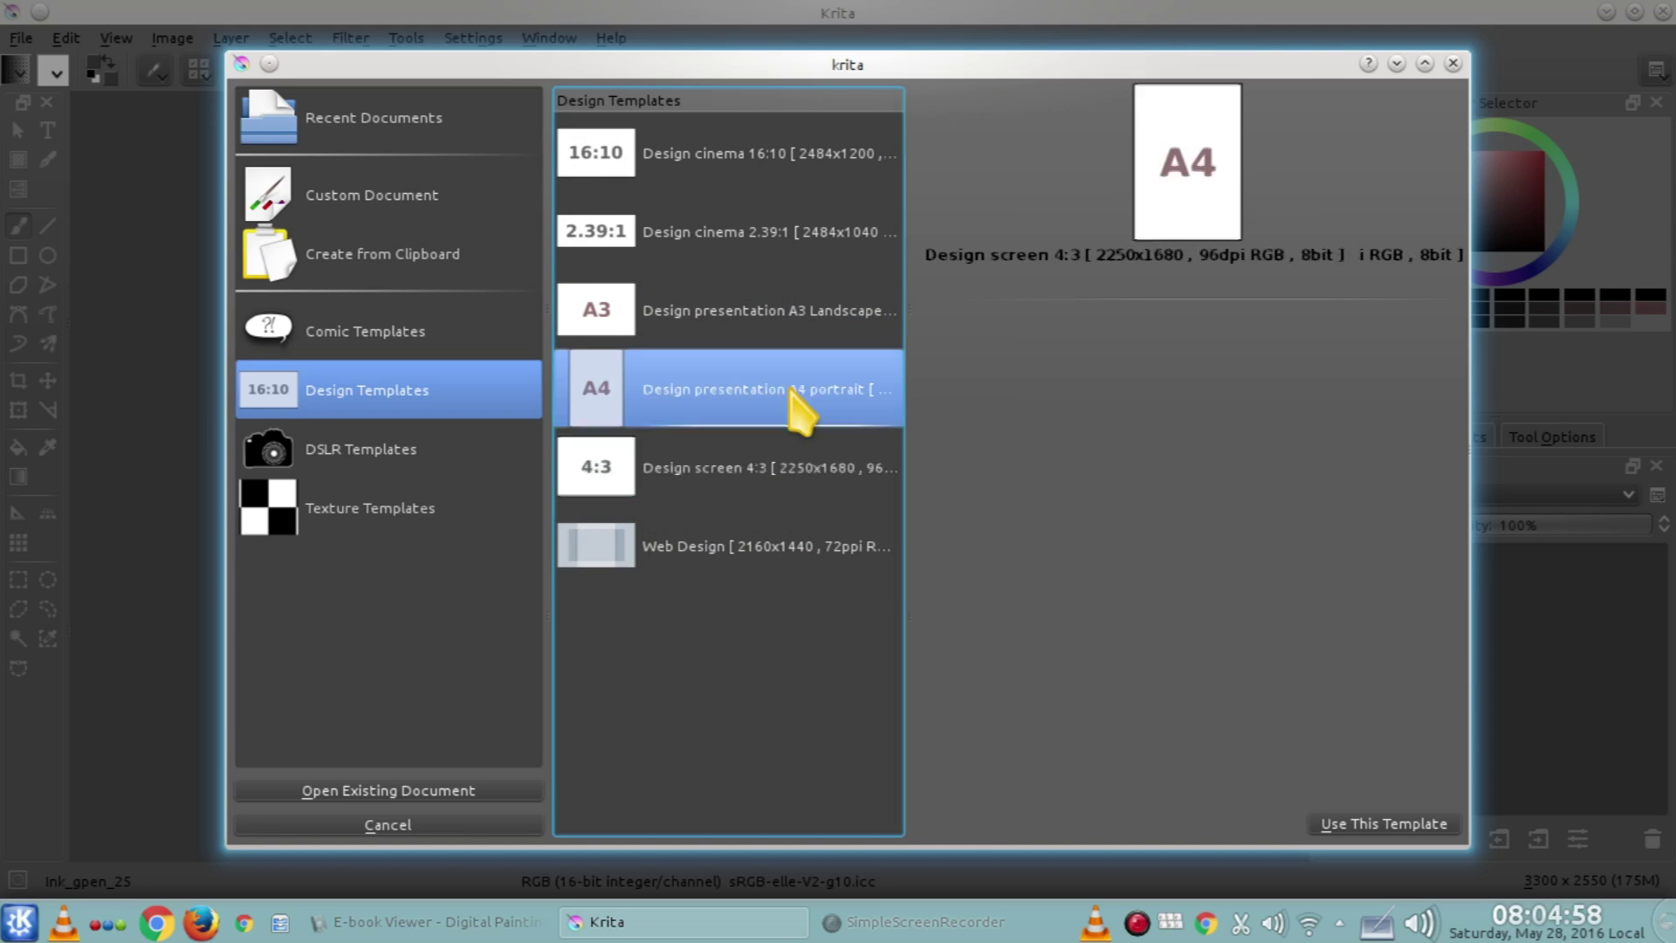
pyautogui.click(765, 343)
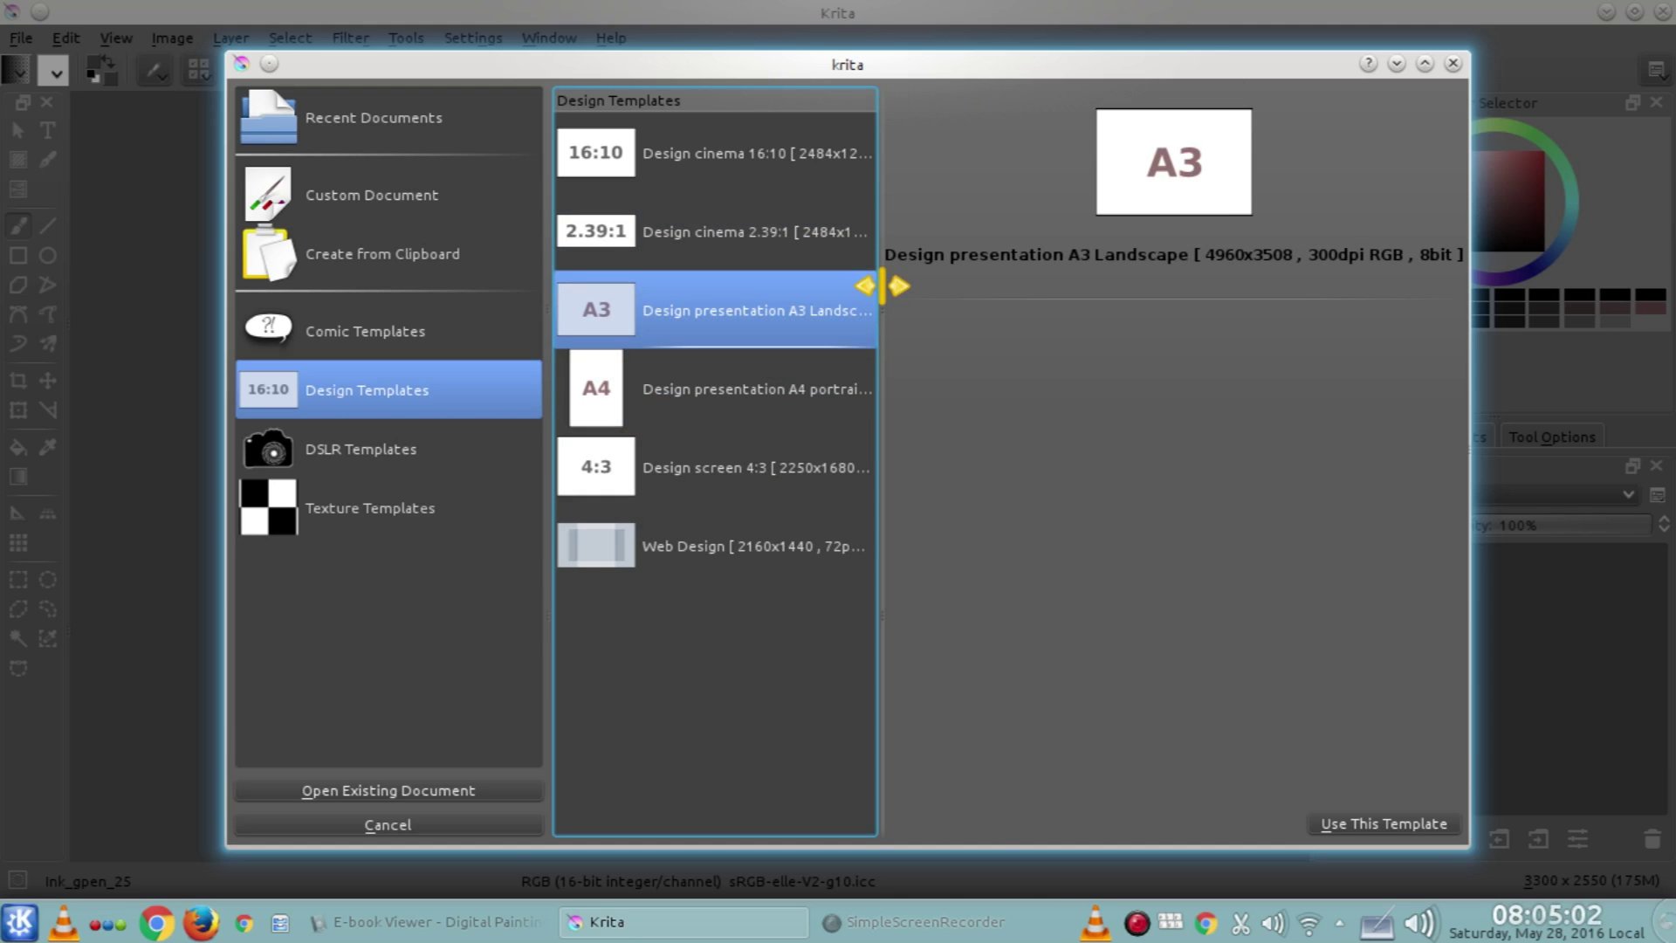
pyautogui.click(728, 237)
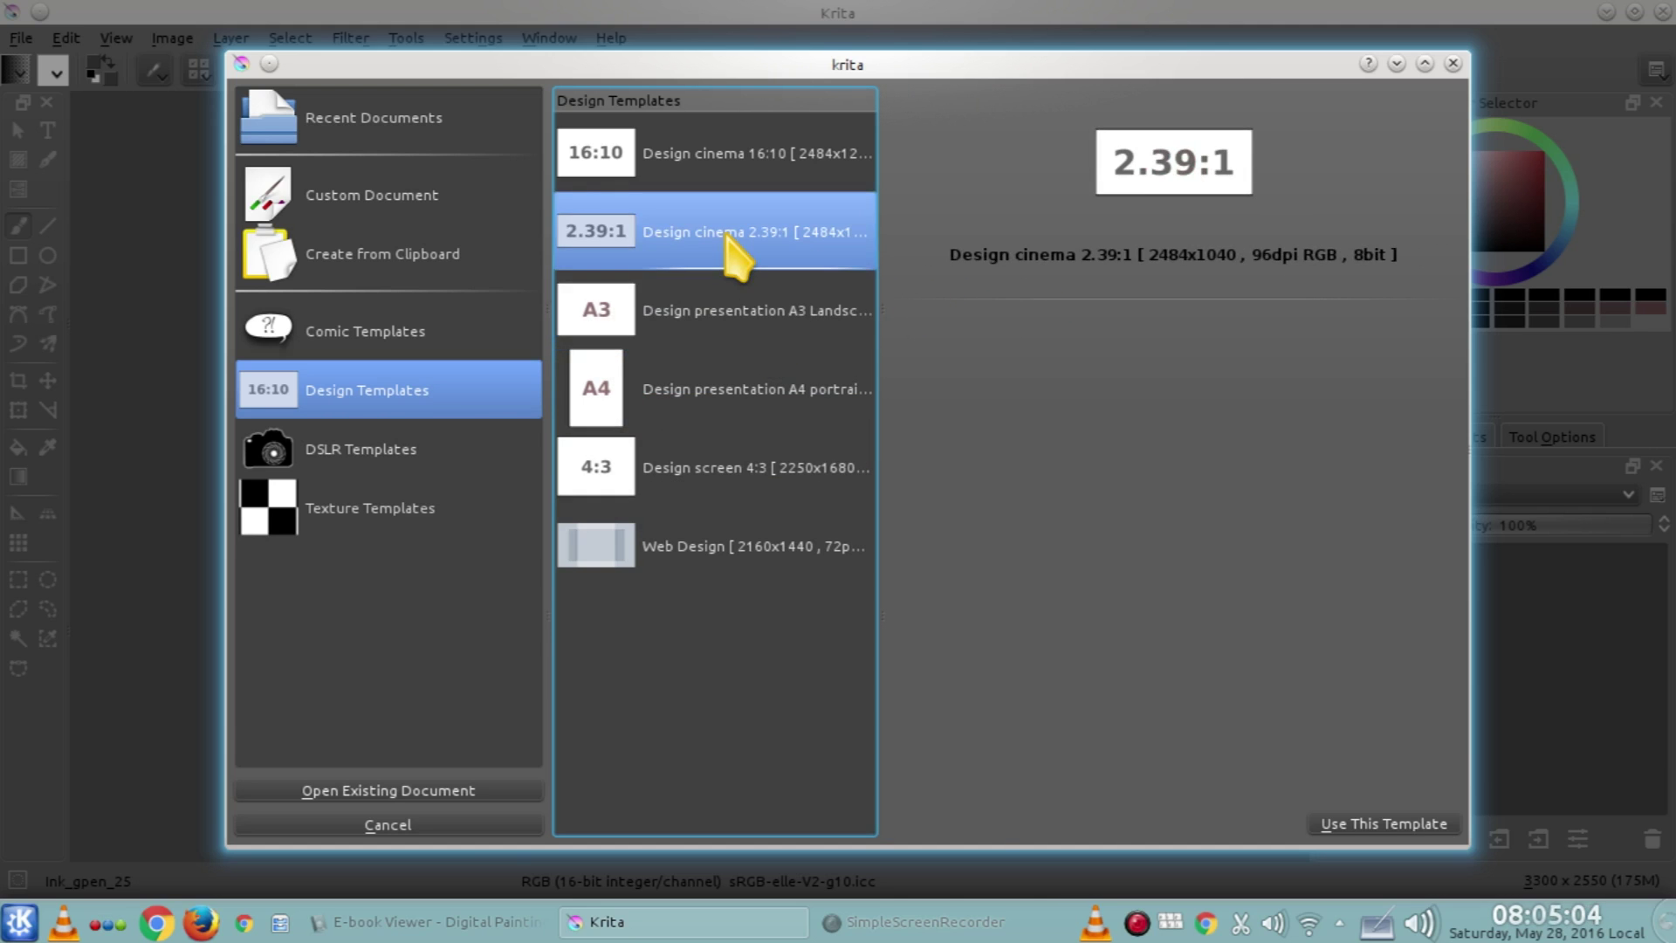
pyautogui.click(723, 161)
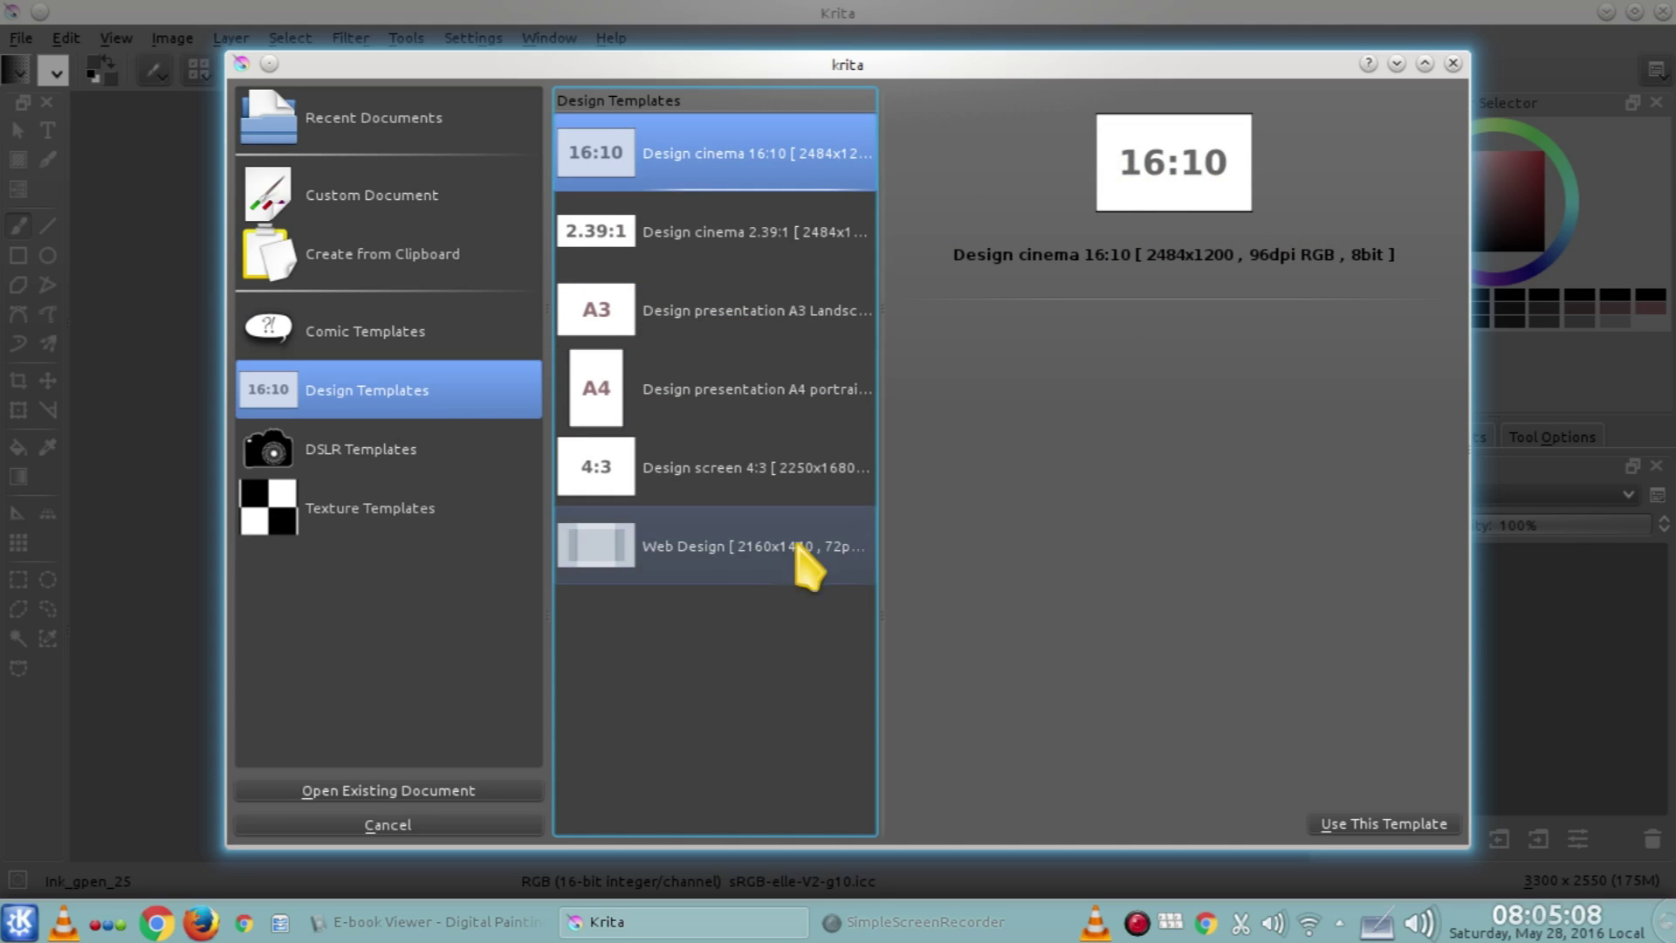
pyautogui.click(715, 566)
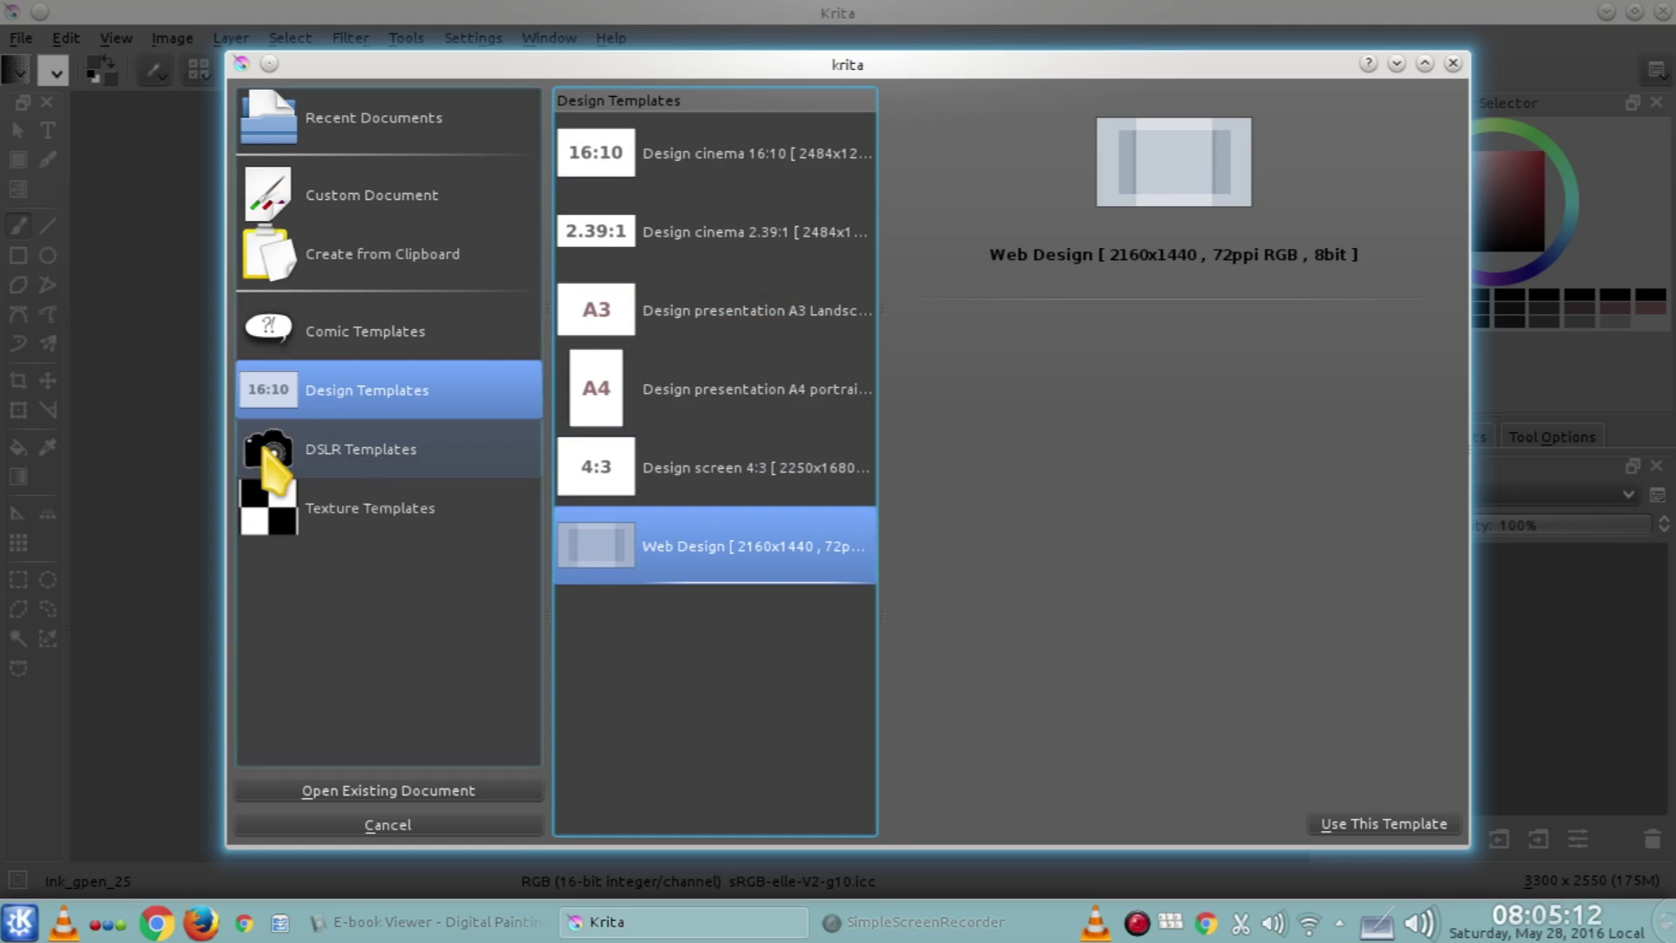
pyautogui.click(395, 458)
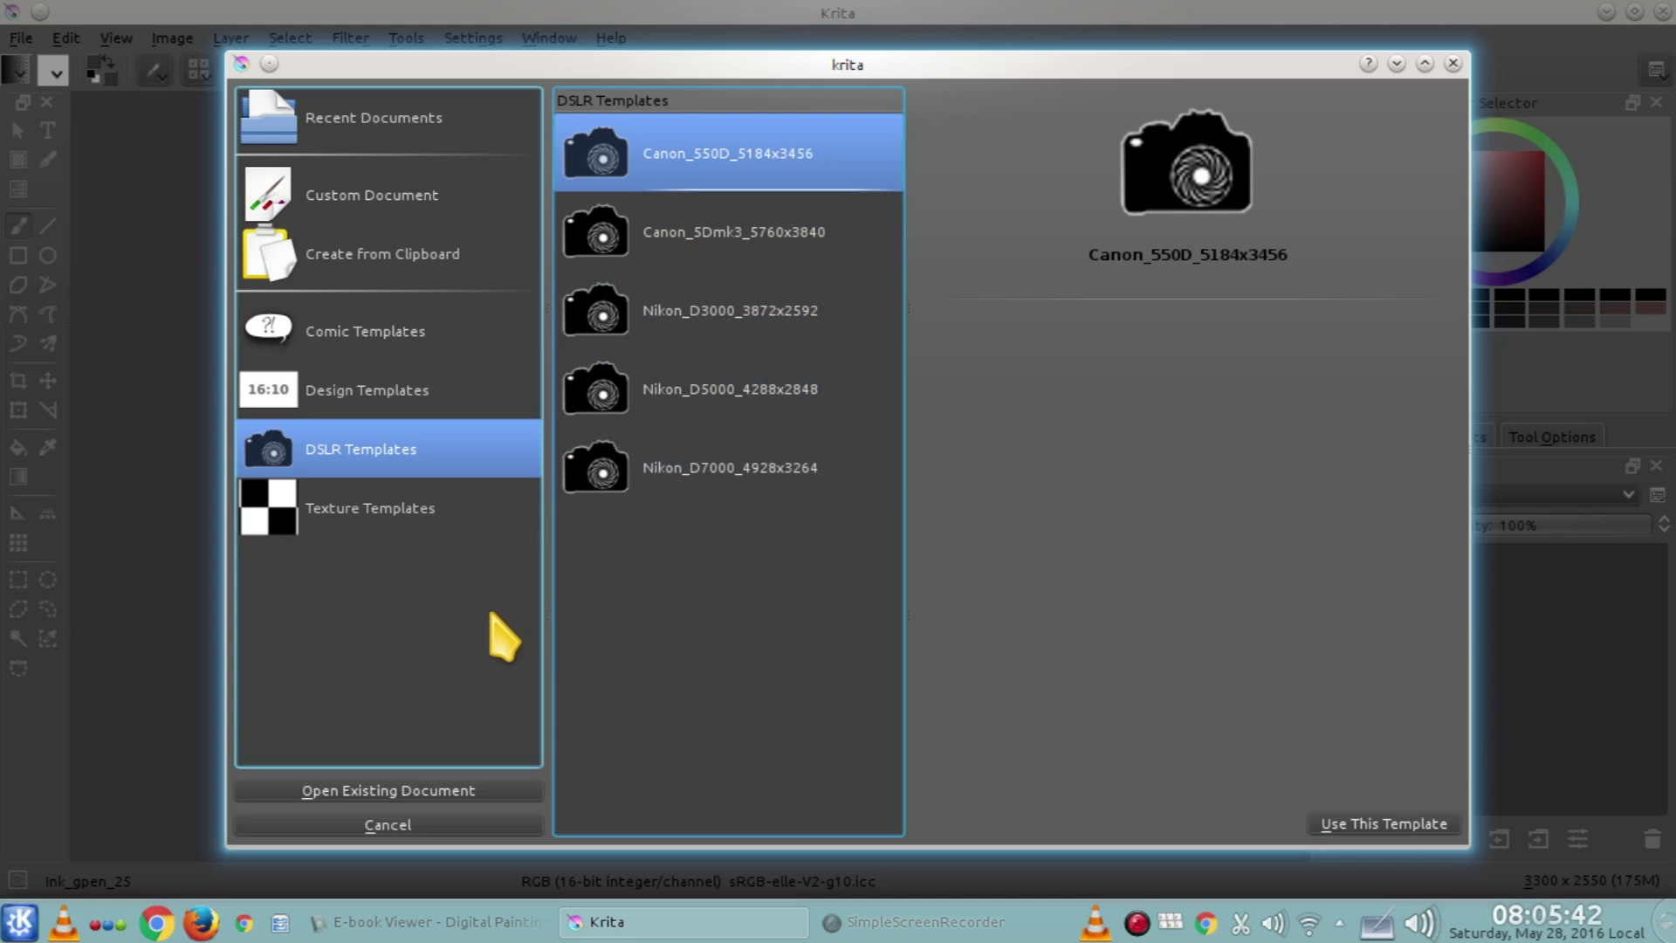
# Show Texture Templates, widen the list, and preview Texture 2k 8bit srgb
pyautogui.click(348, 520)
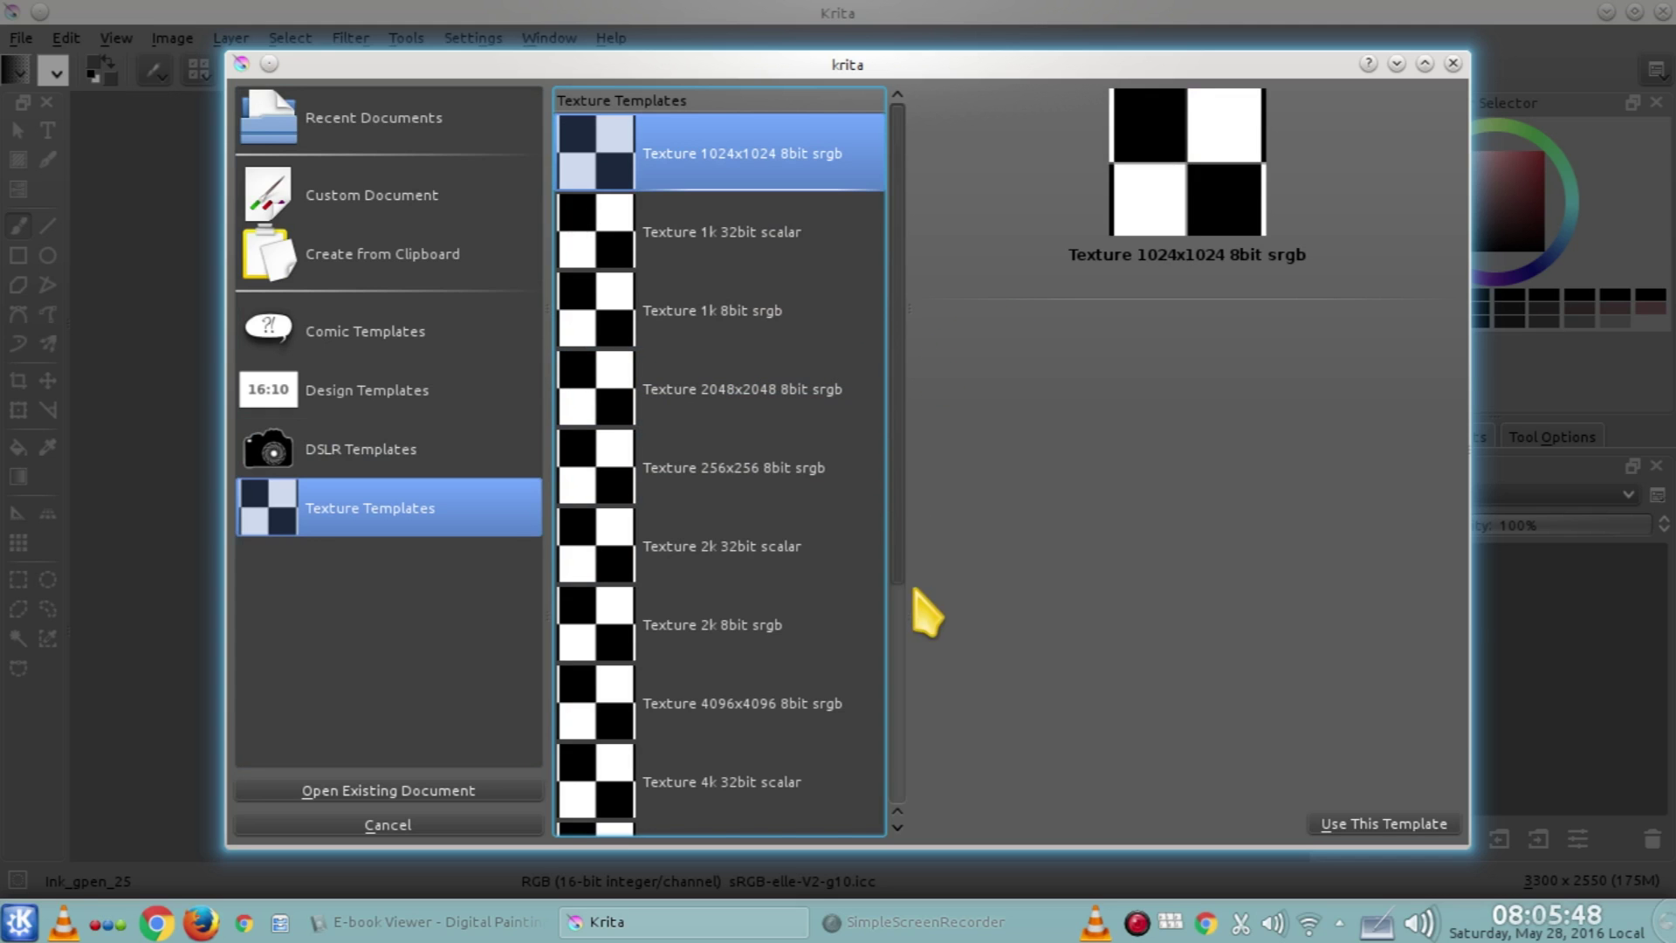
pyautogui.moveTo(908, 588); pyautogui.dragTo(1029, 588)
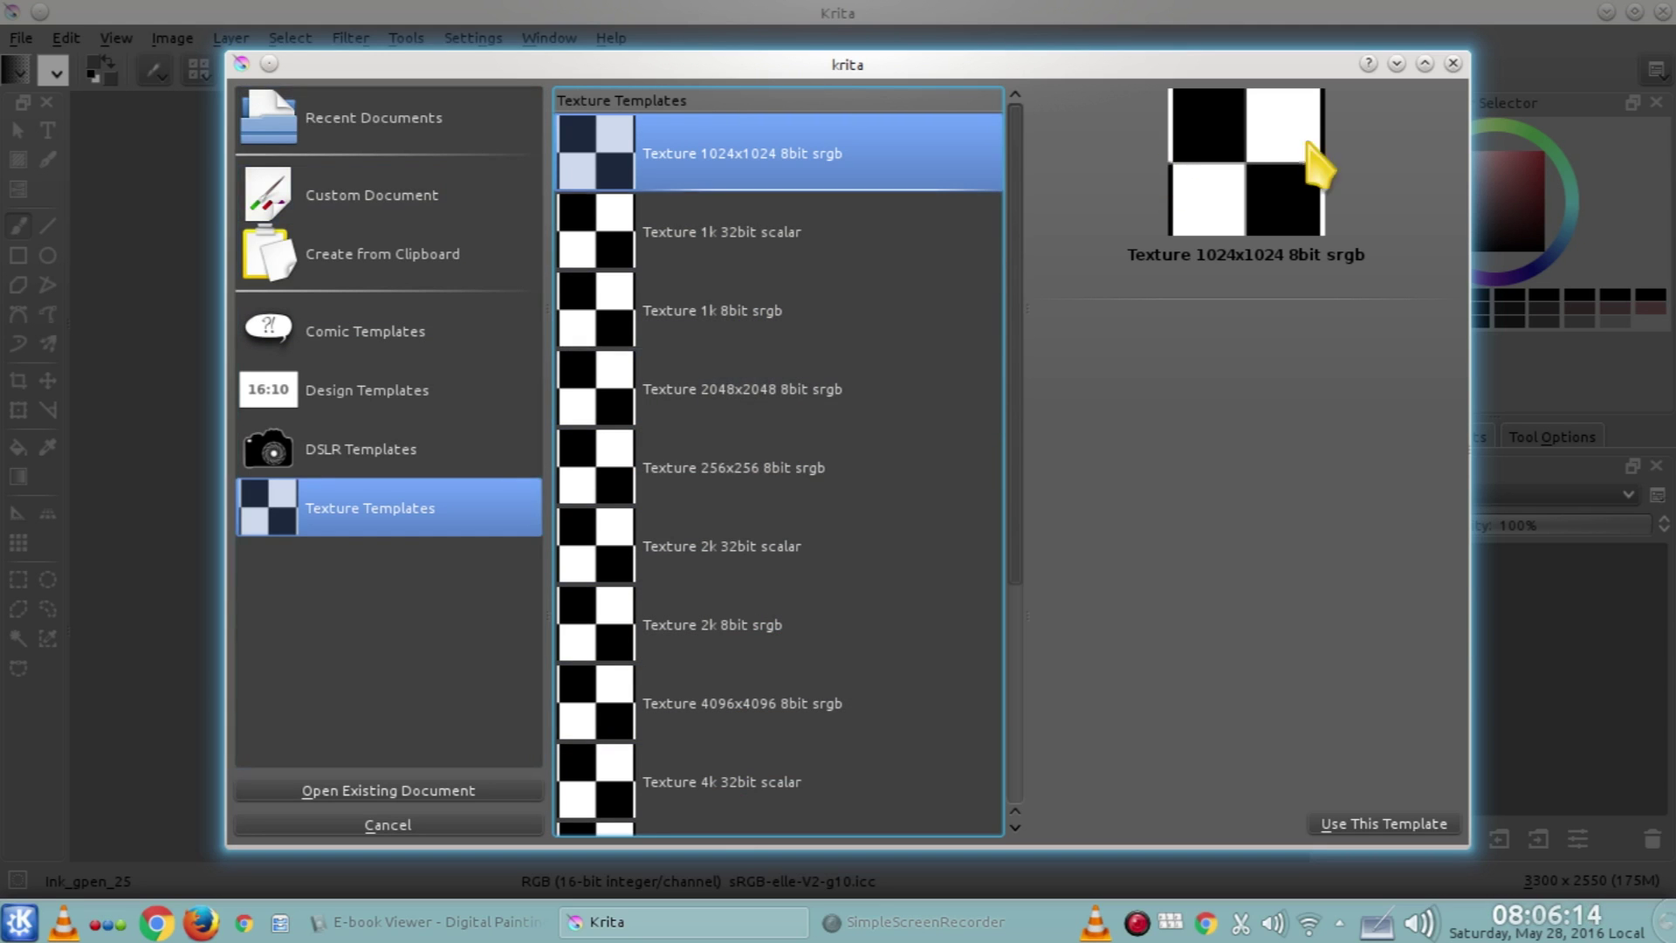
pyautogui.click(742, 637)
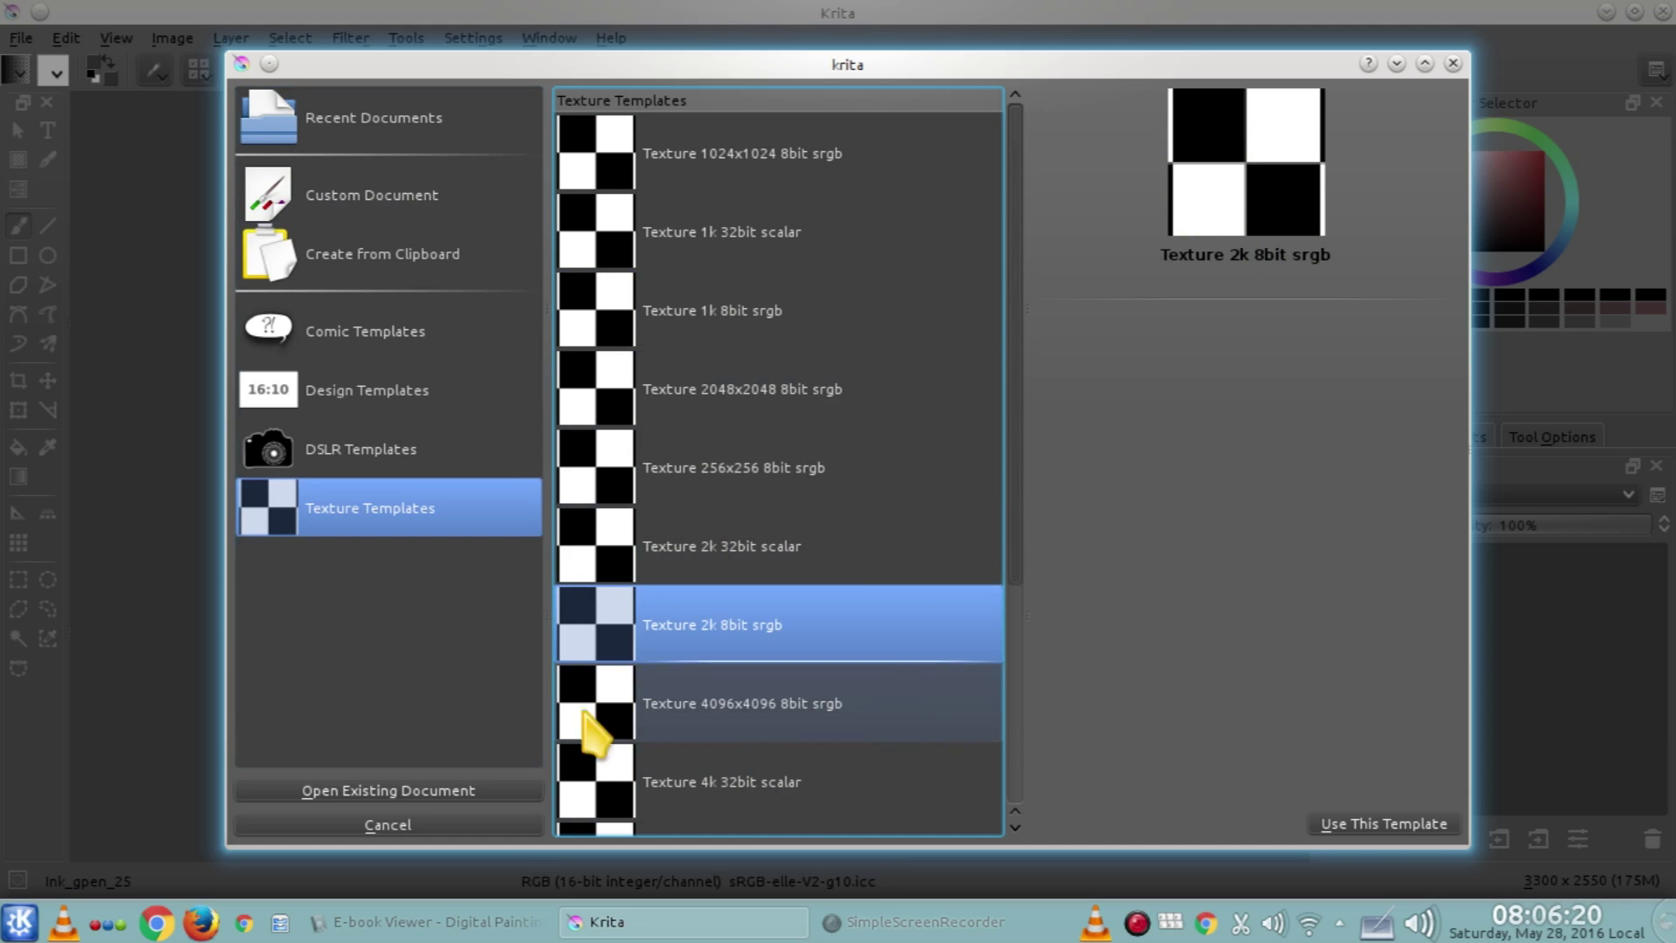
# Set up a Custom Document with the A4 (300 ppi) predefined page size
pyautogui.click(415, 272)
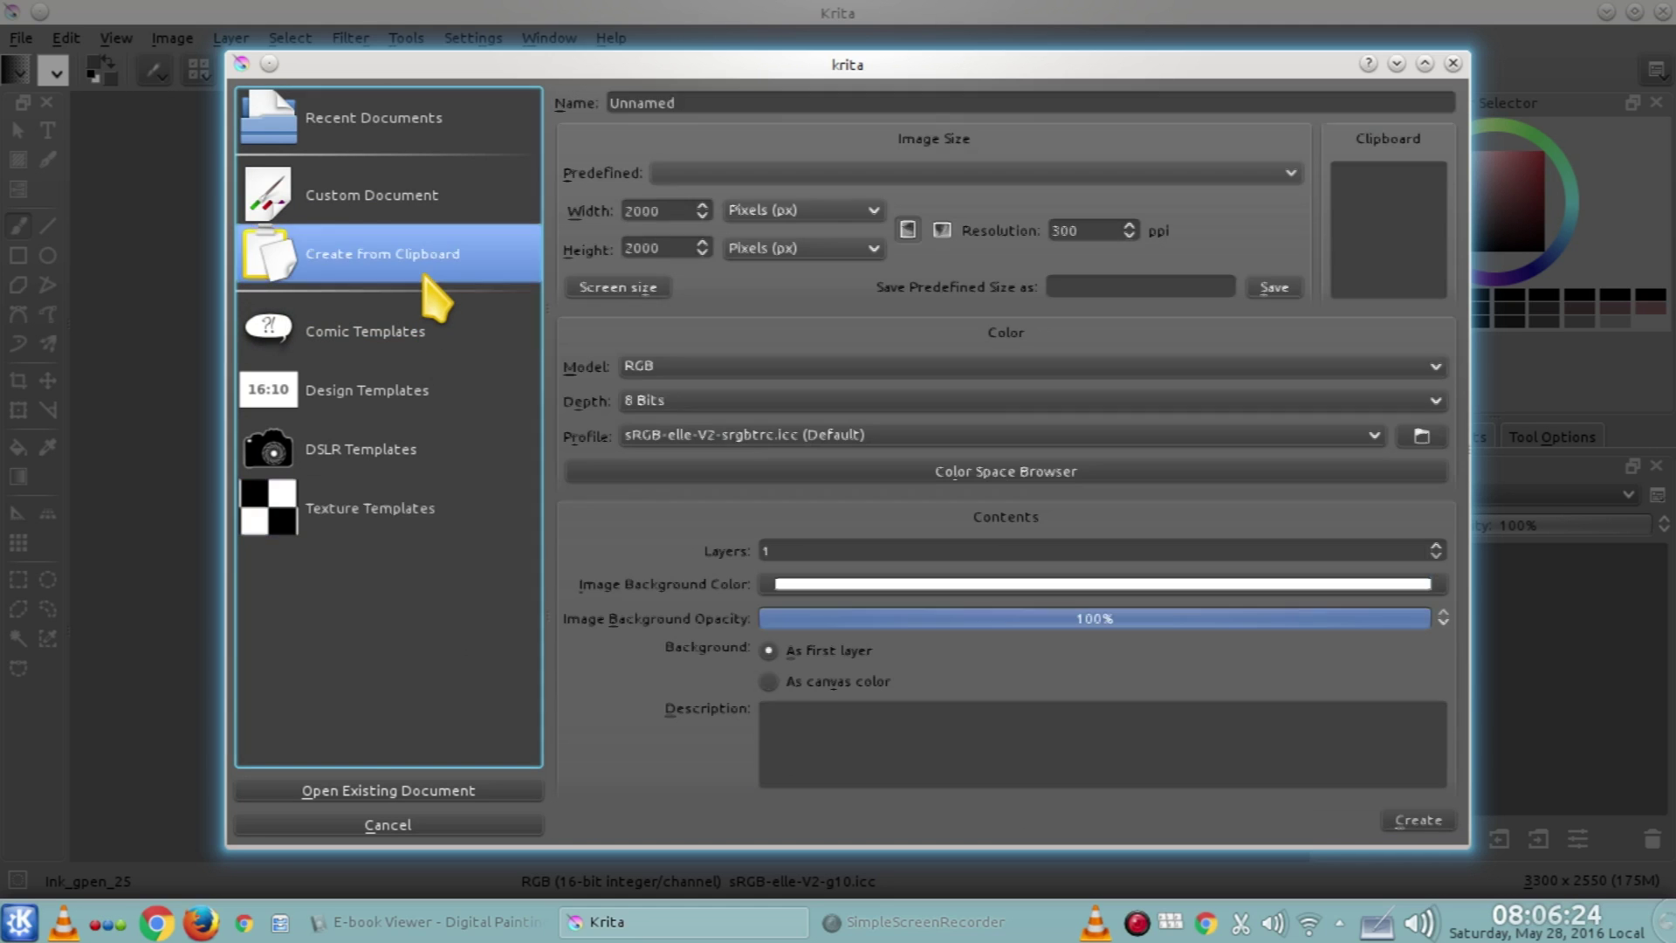
pyautogui.click(421, 204)
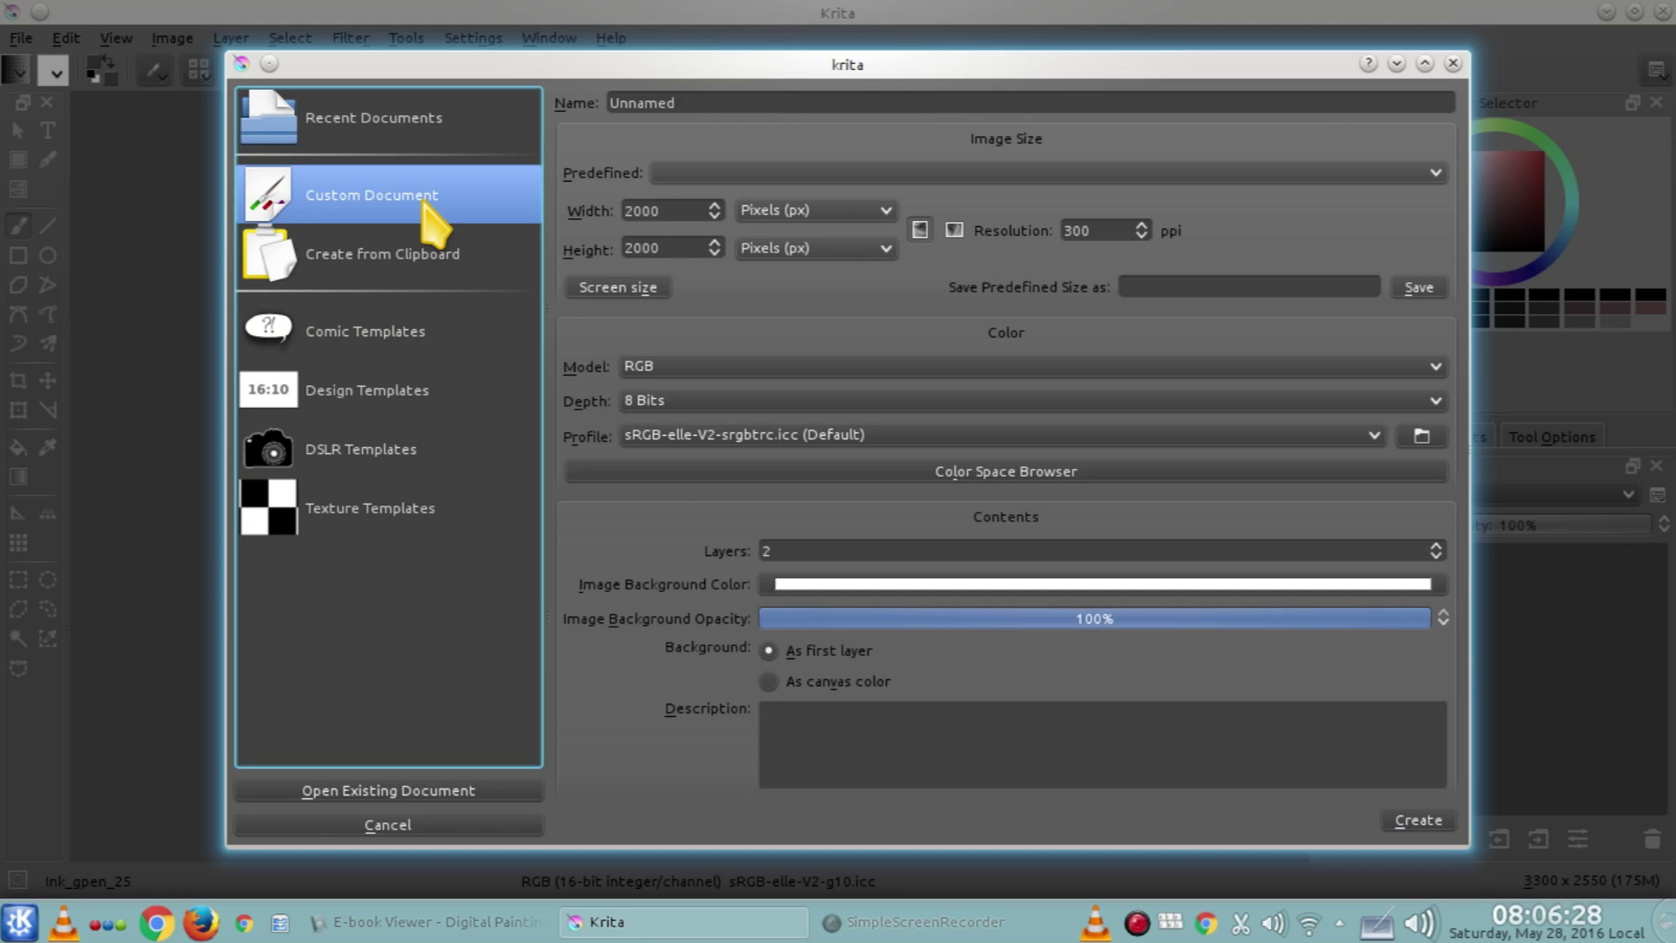
pyautogui.click(681, 175)
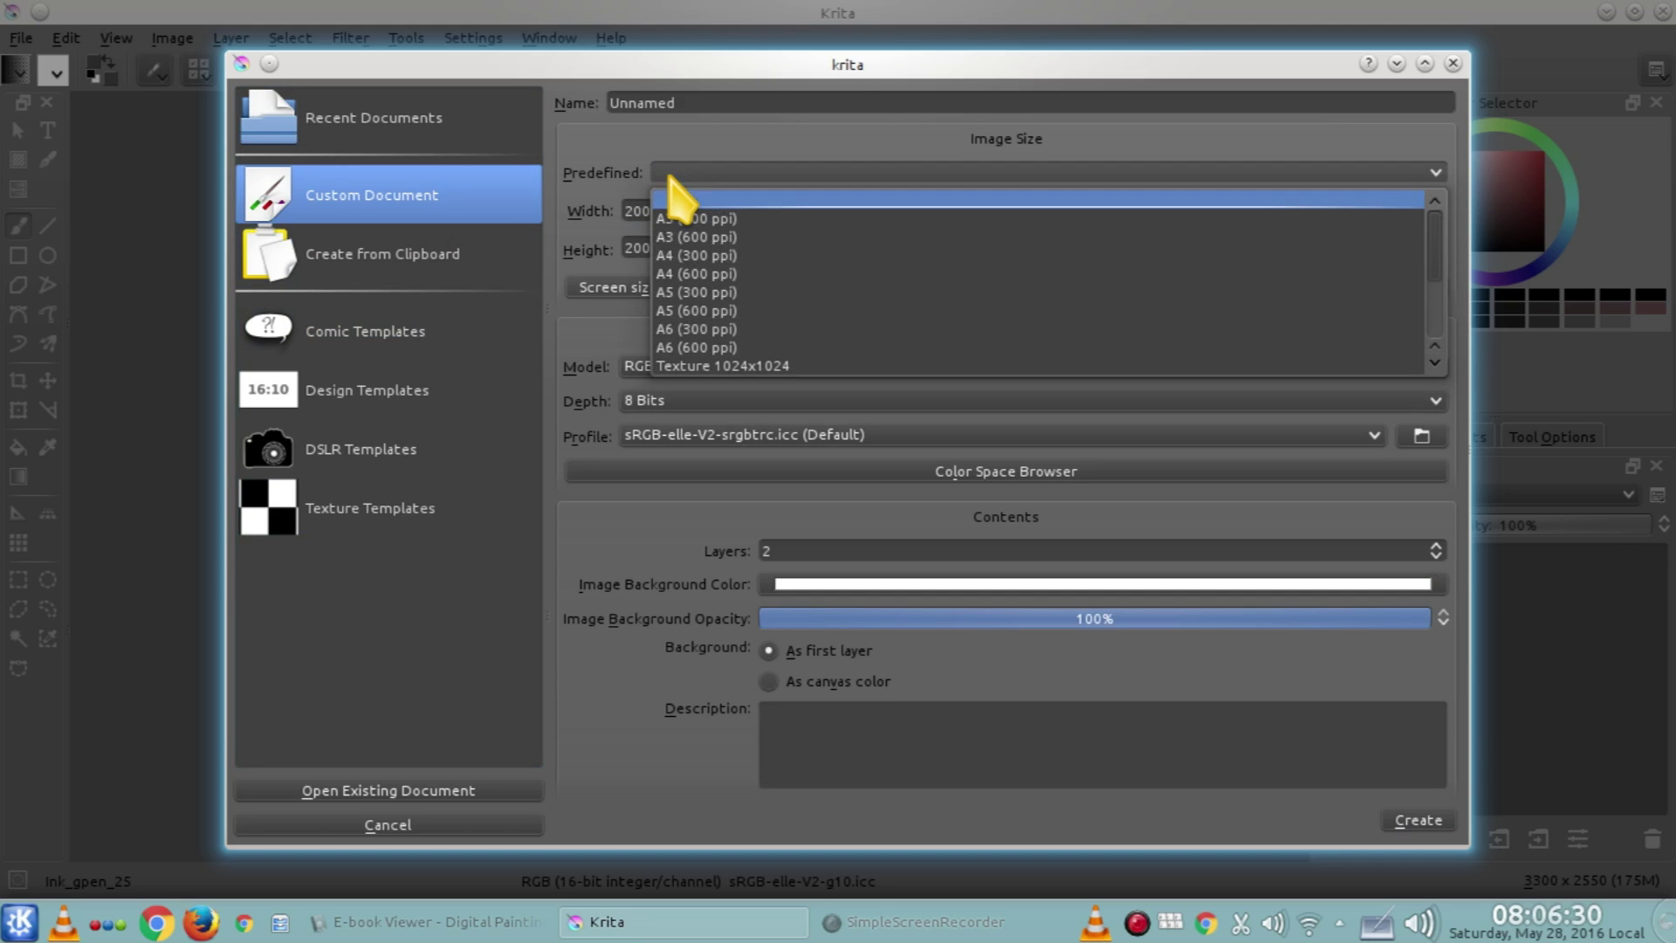
pyautogui.click(711, 262)
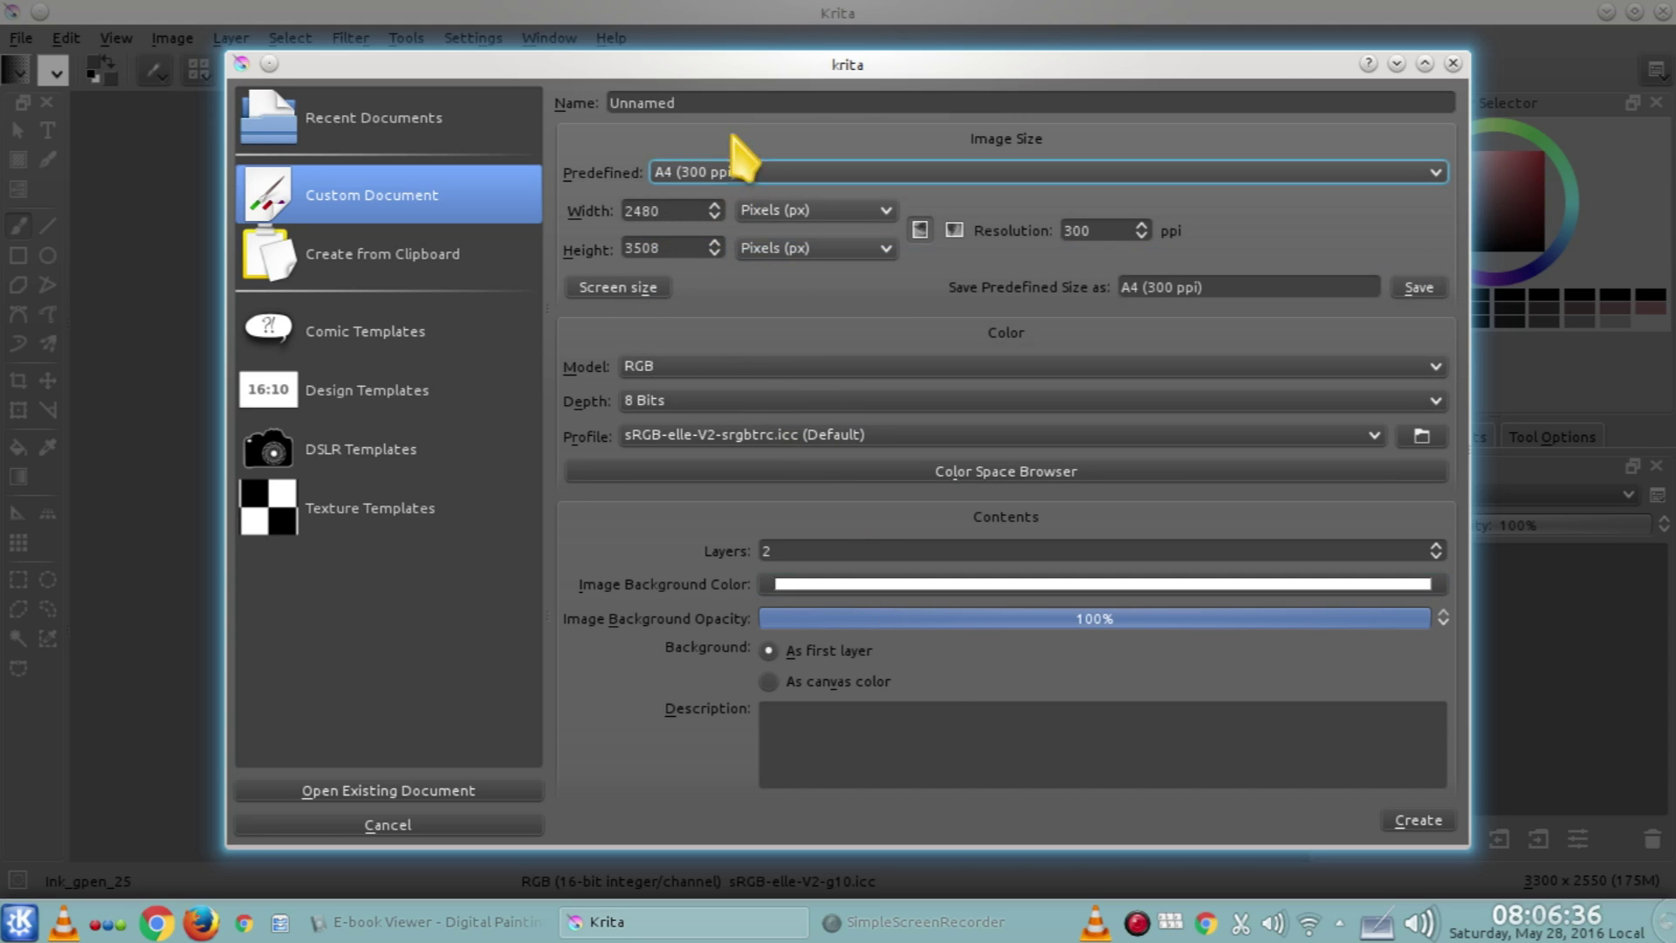
# Name the document 'Alunos' and create it
pyautogui.doubleClick(817, 102)
pyautogui.write('Alunis')
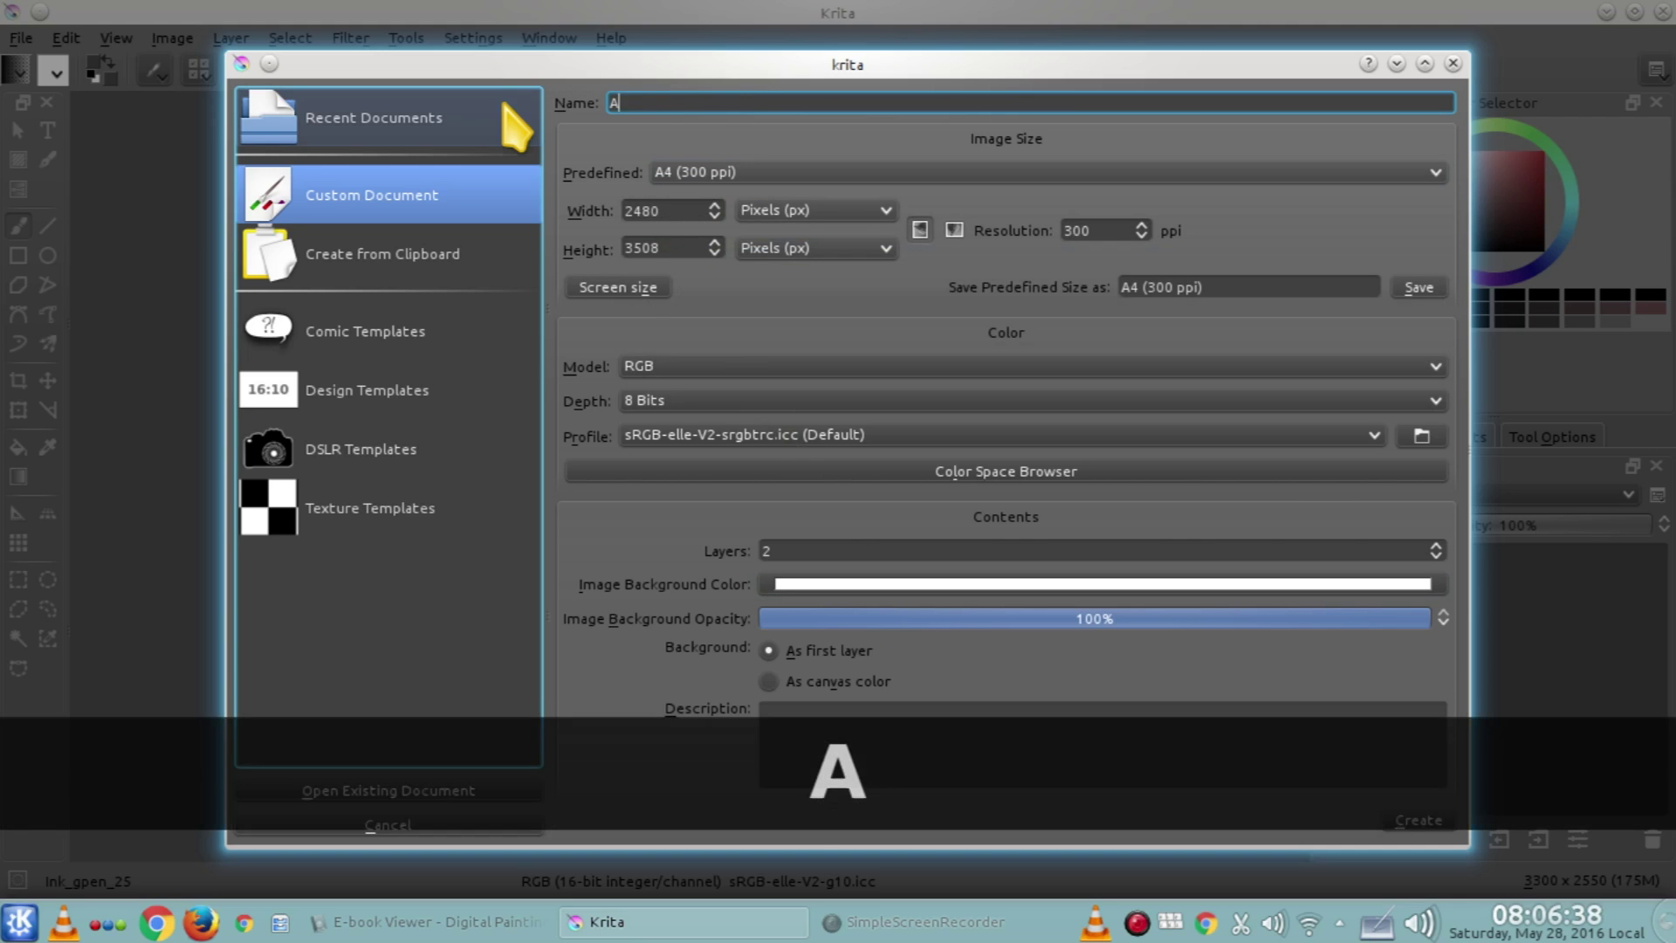
pyautogui.press('BackSpace')
pyautogui.press('BackSpace')
pyautogui.write('os')
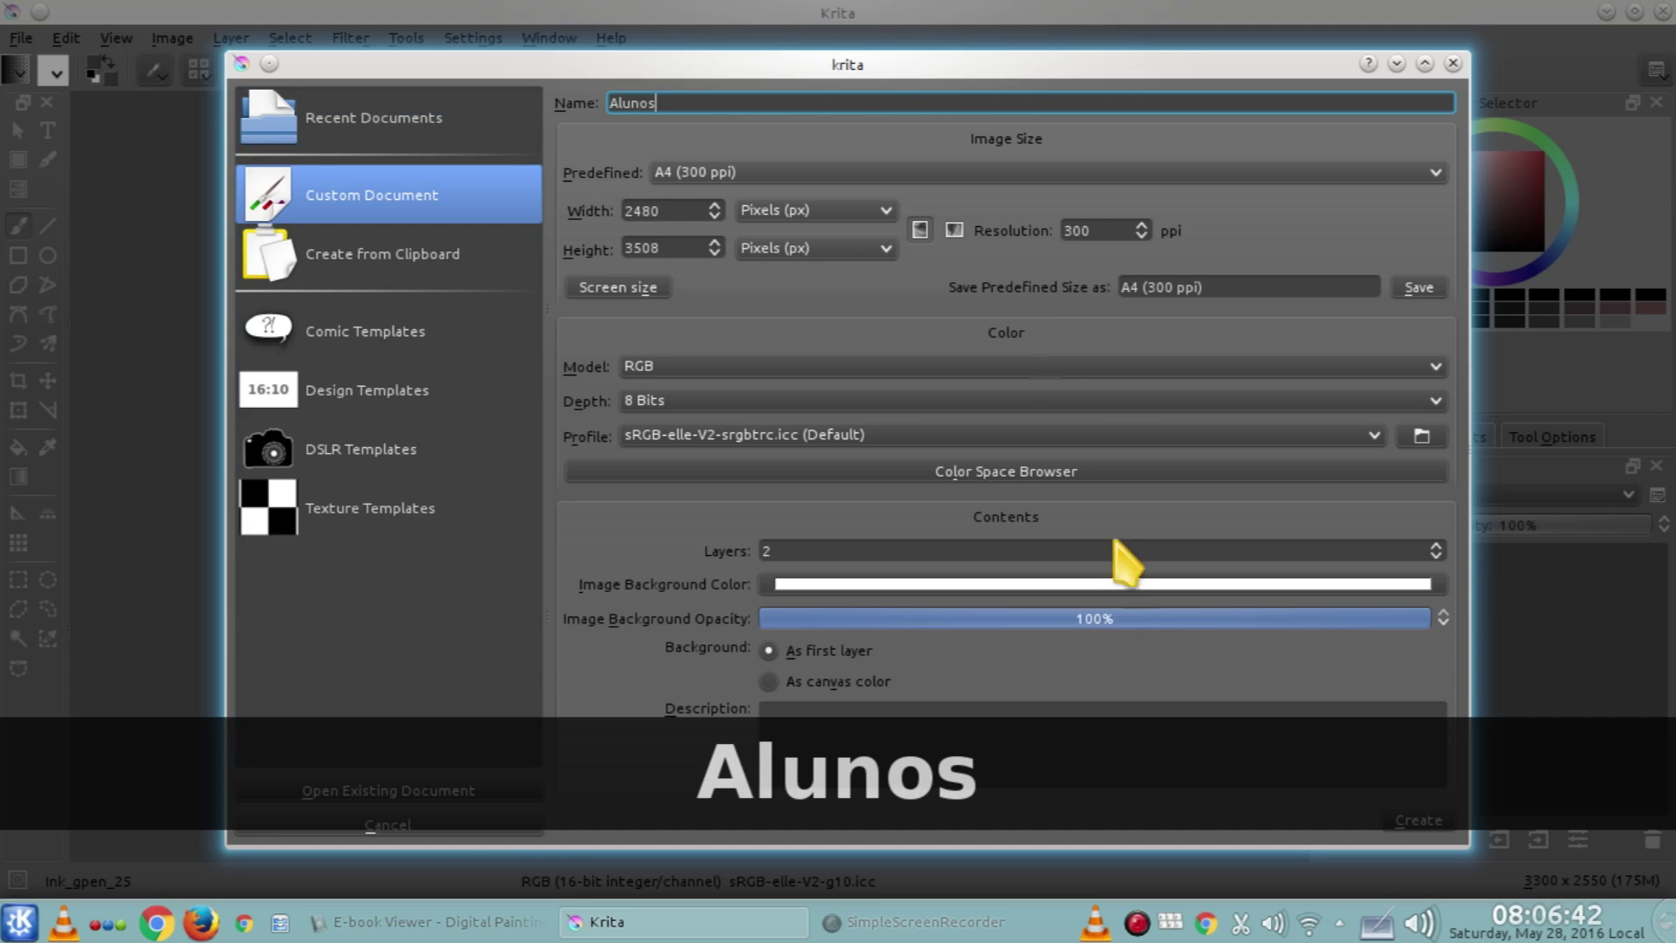
pyautogui.click(1419, 821)
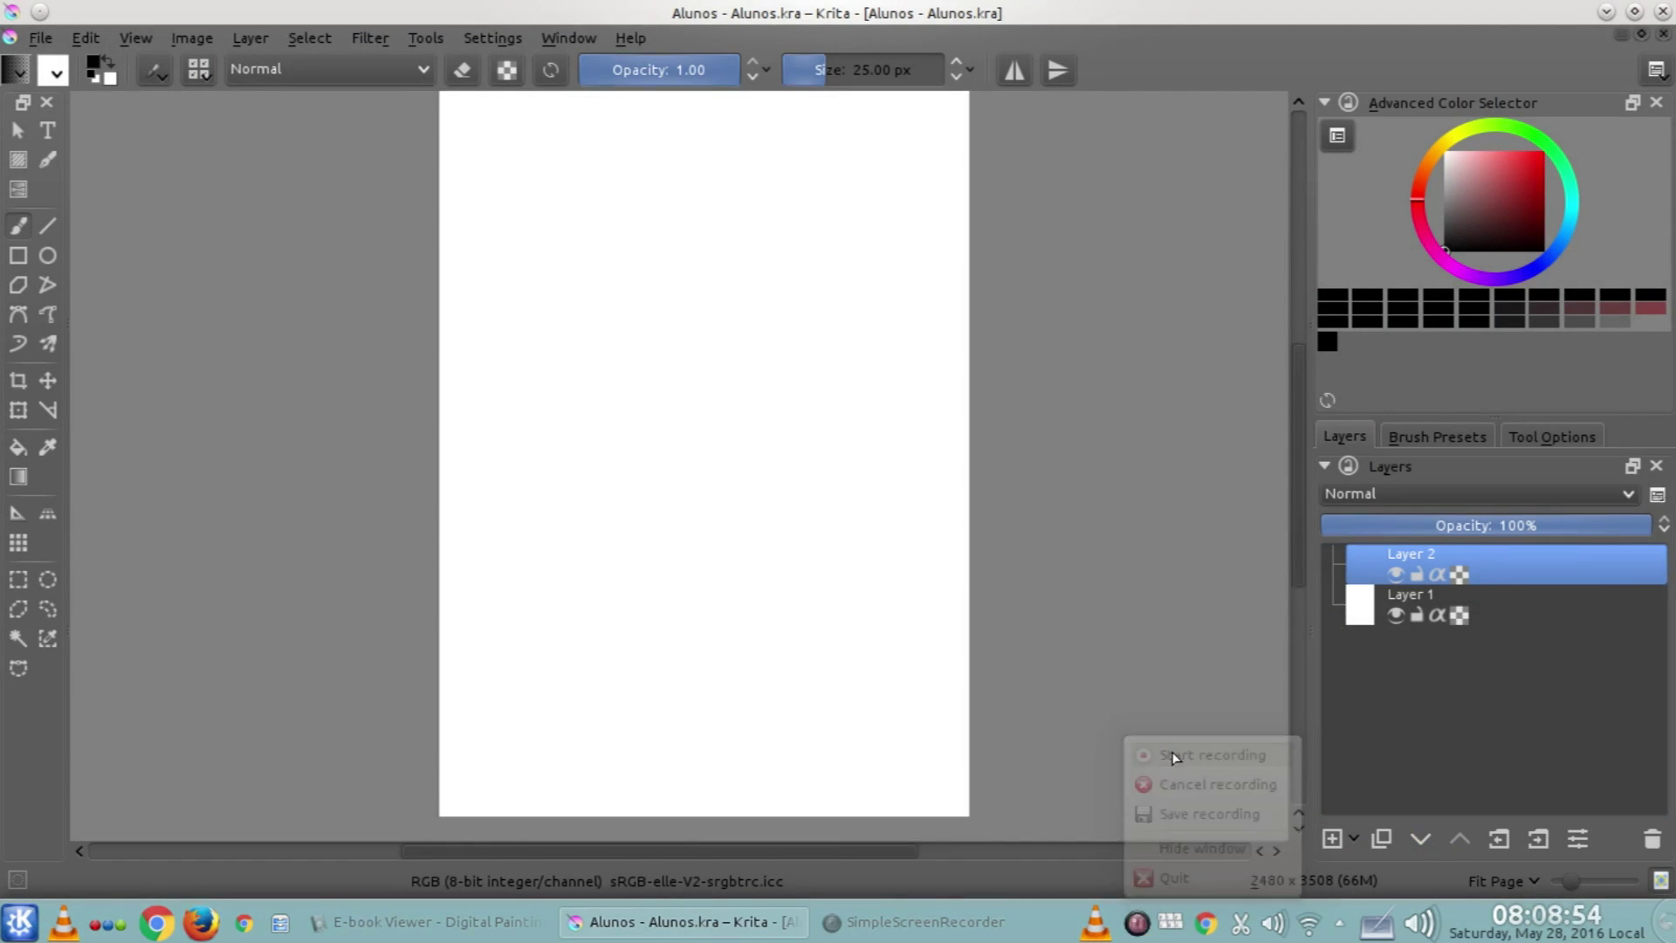
pyautogui.click(1175, 758)
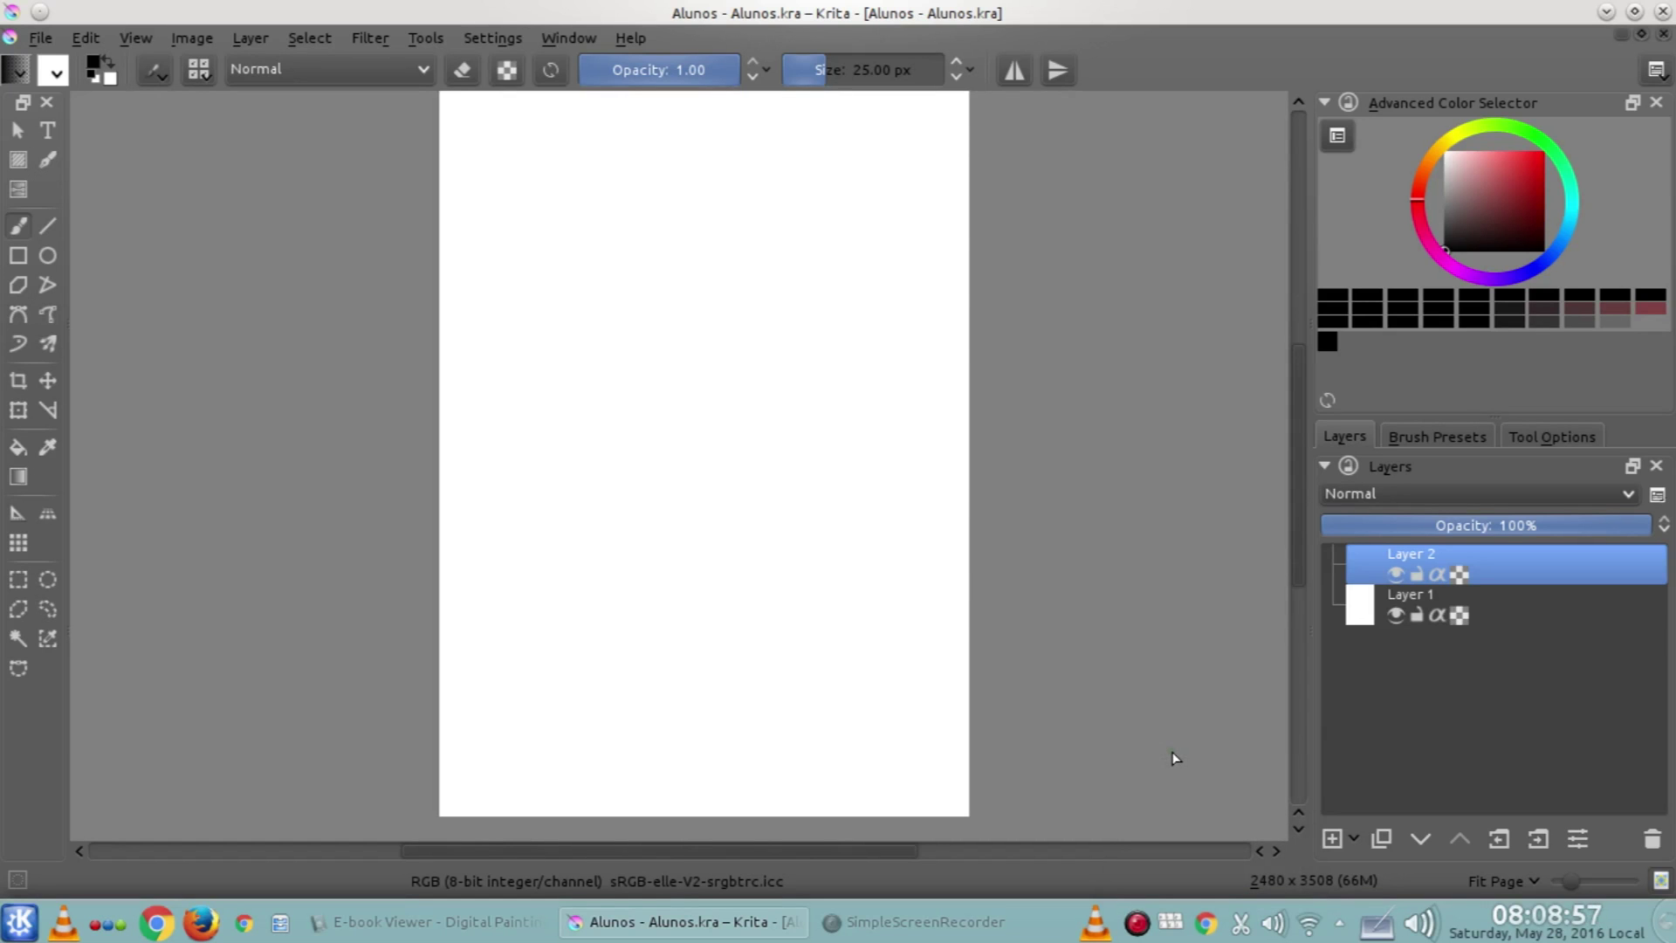
pyautogui.scroll(-1, 966, 565)
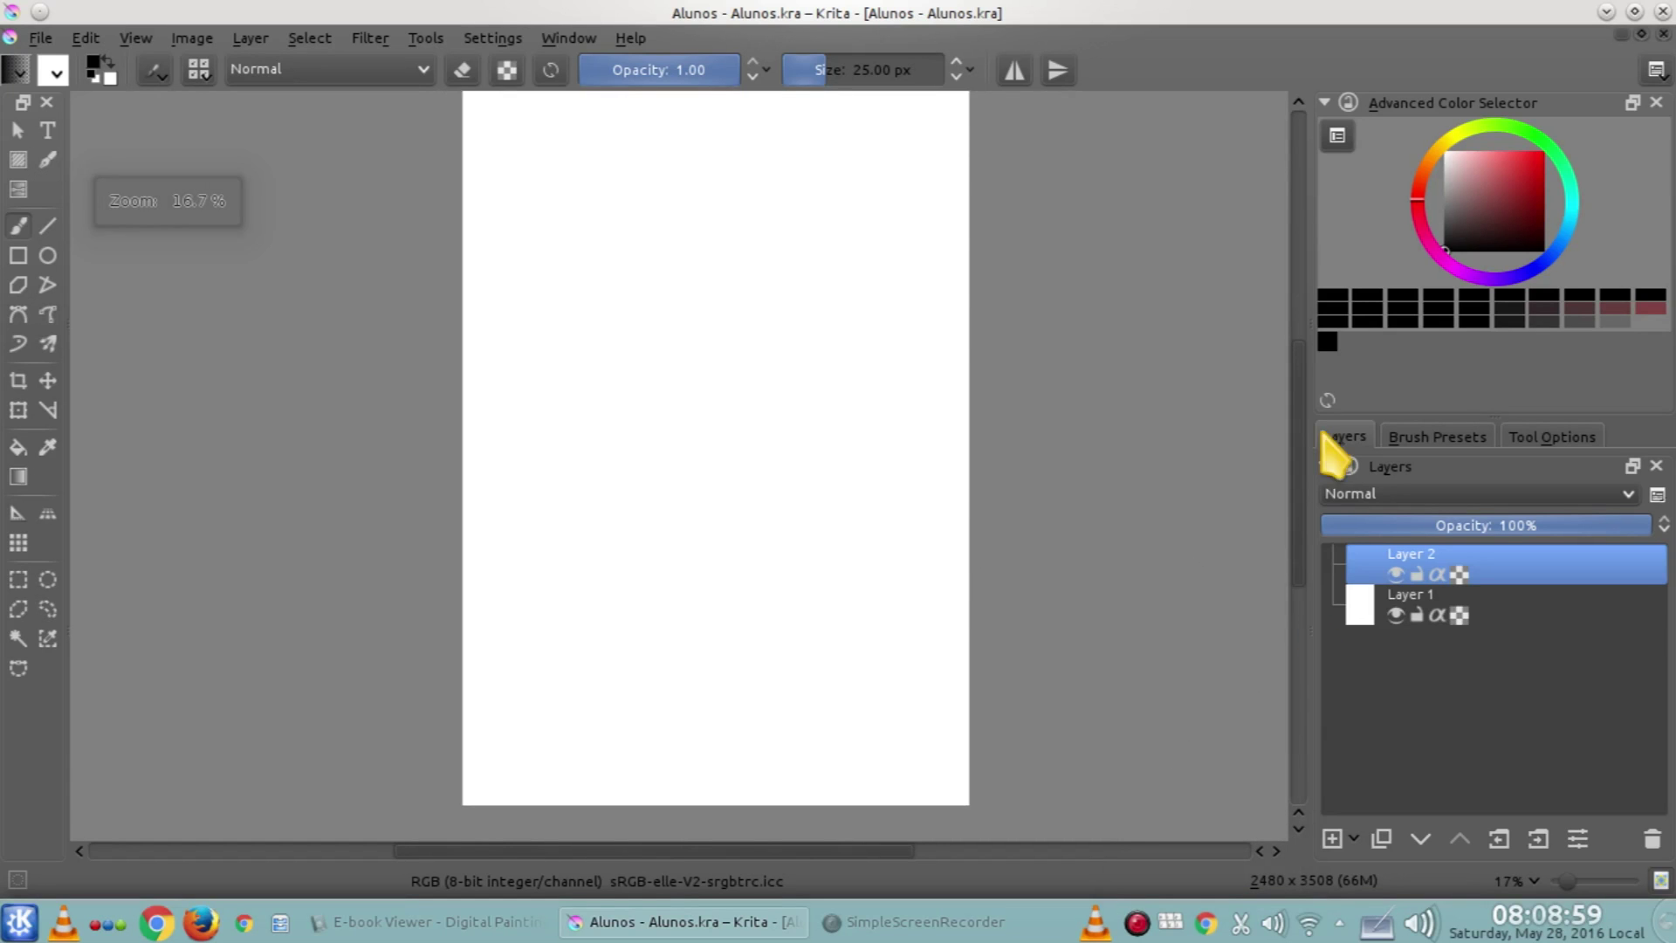
pyautogui.scroll(1, 1303, 475)
pyautogui.scroll(-1, 1307, 463)
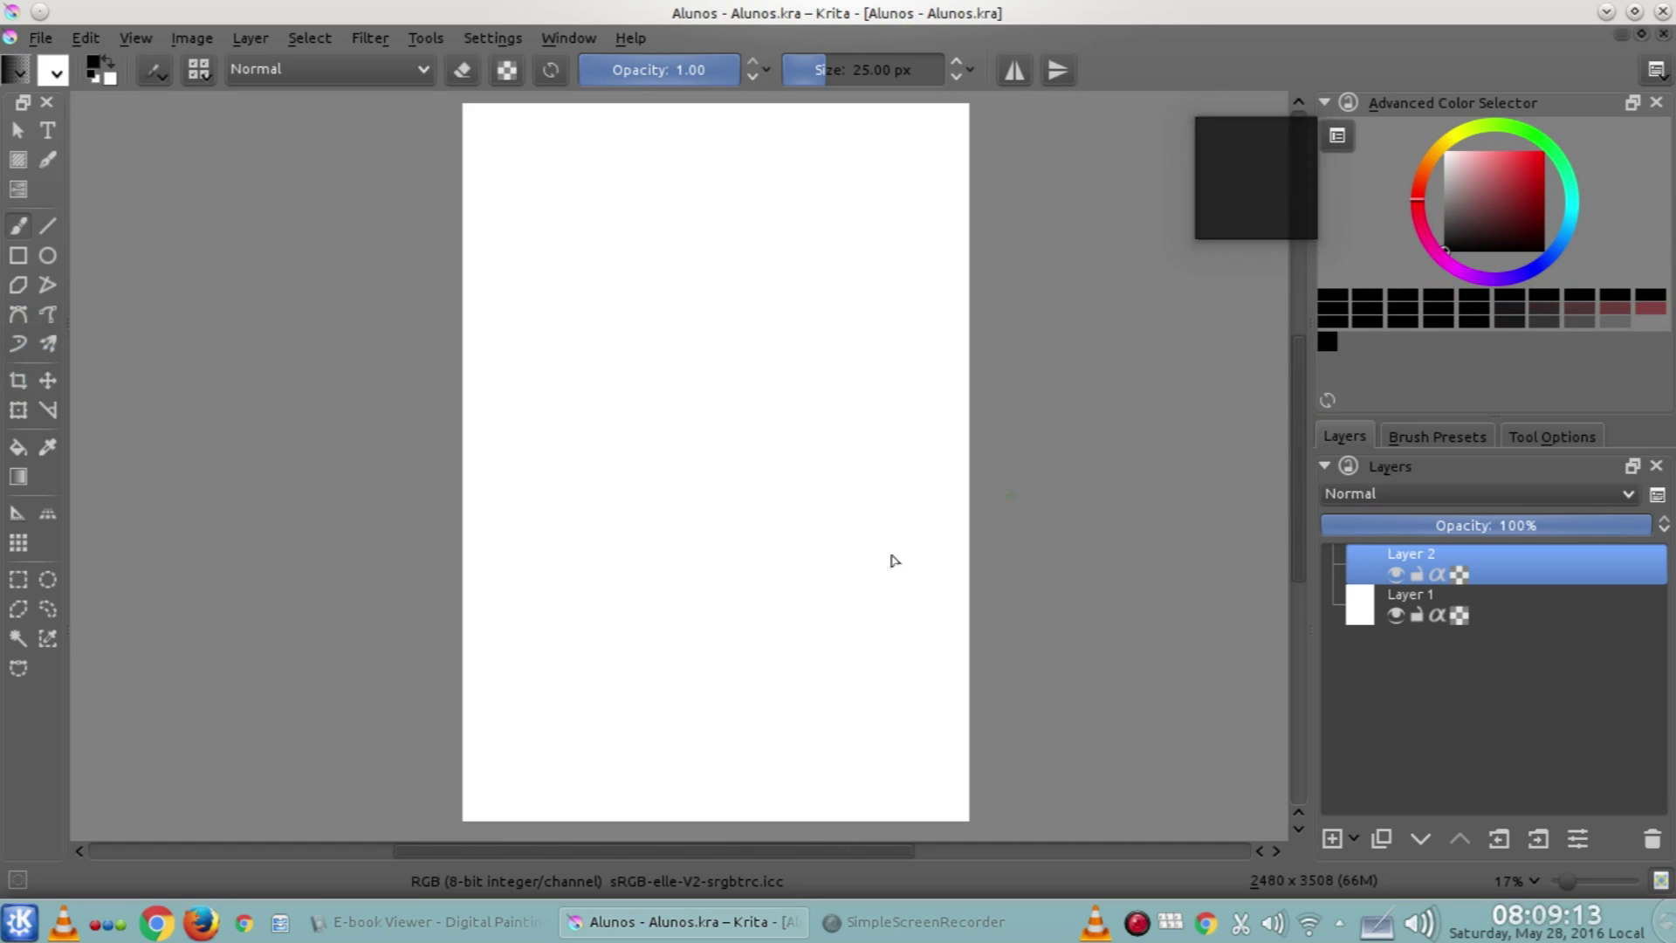
# Enlarge the brush to about 110 px and paint two stars above the boy's curly-haired head
pyautogui.click(1475, 437)
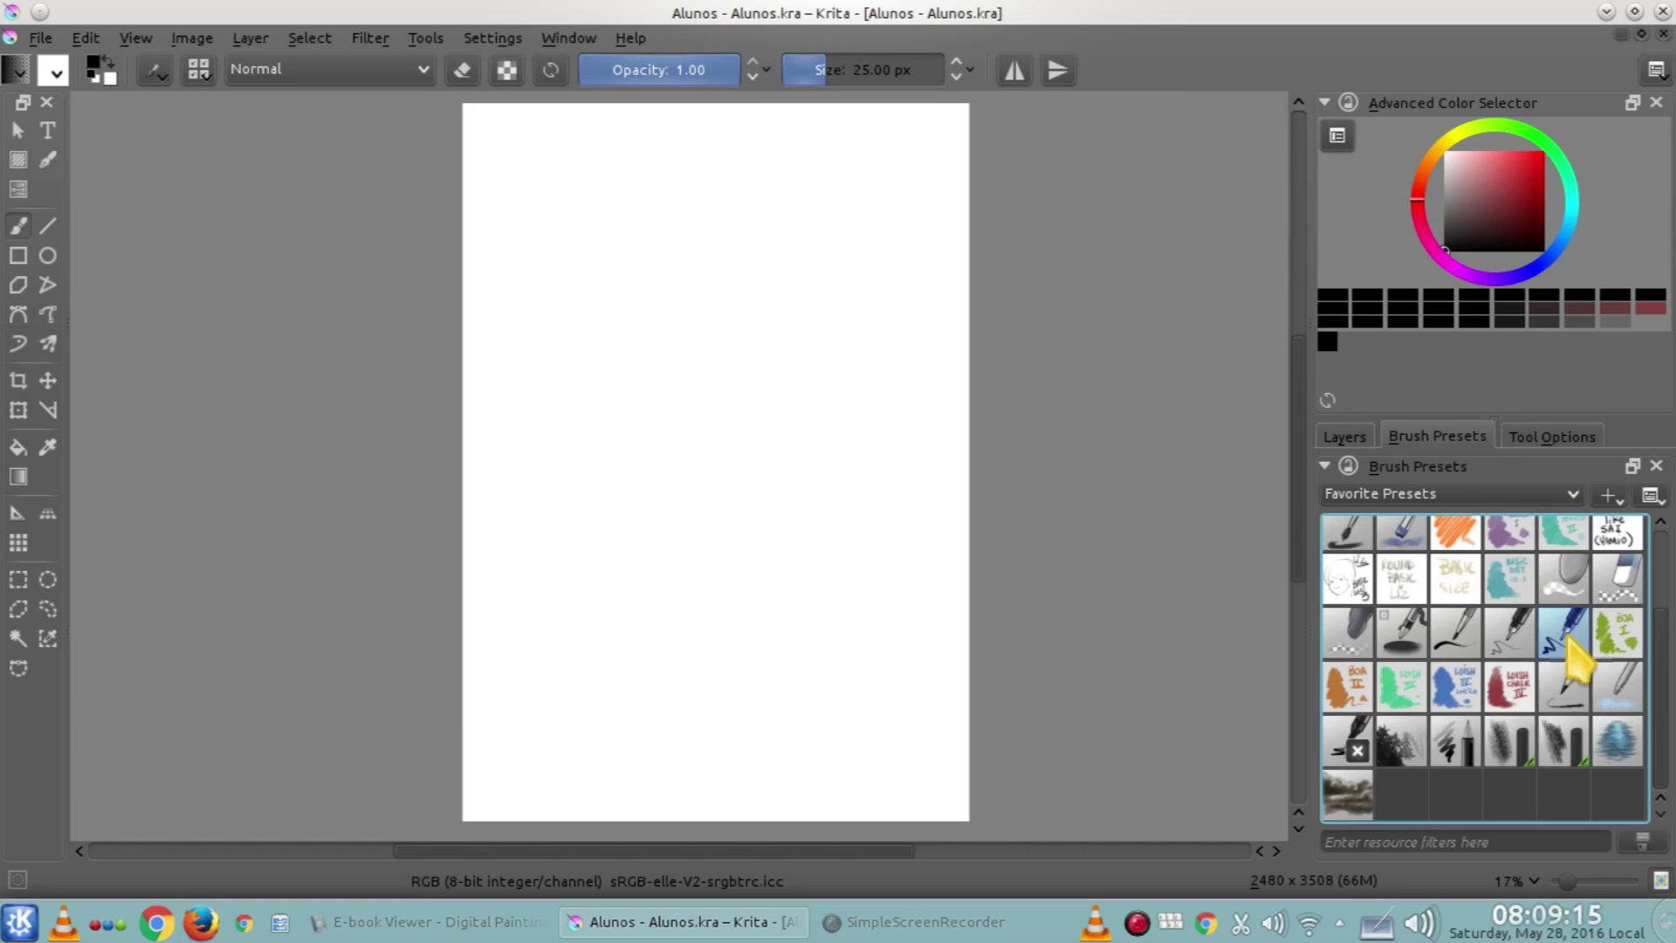
pyautogui.moveTo(632, 334); pyautogui.dragTo(643, 273)
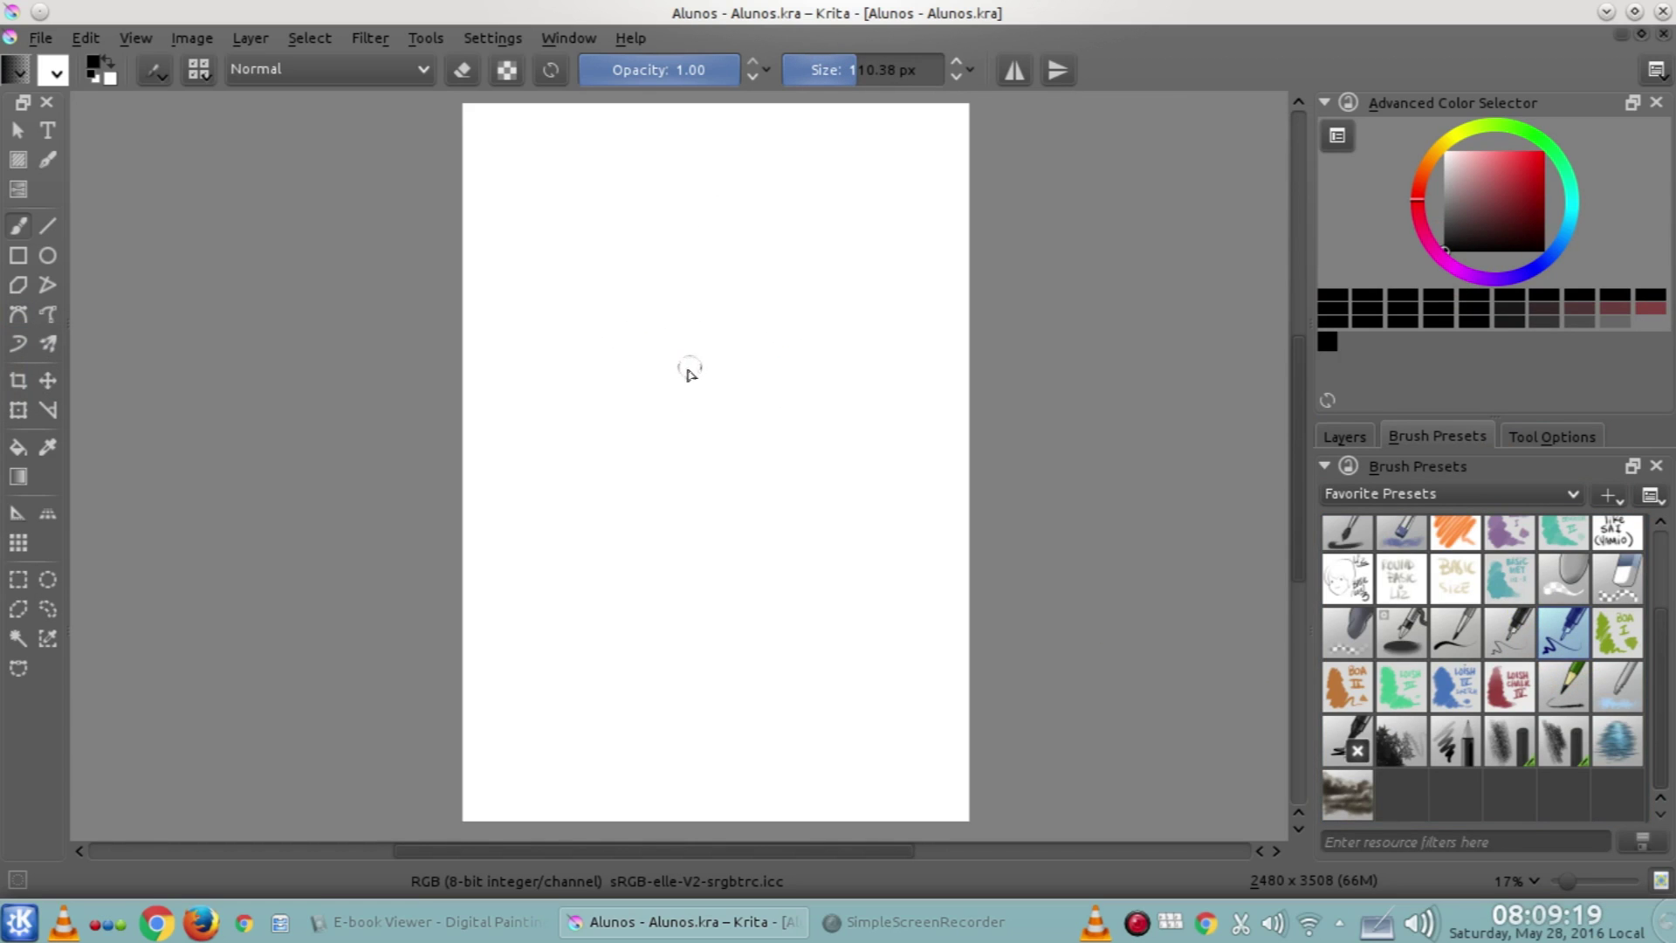
pyautogui.moveTo(652, 366)
pyautogui.mouseDown()
pyautogui.moveTo(652, 298)
pyautogui.moveTo(681, 355)
pyautogui.moveTo(636, 336)
pyautogui.moveTo(688, 312)
pyautogui.mouseUp()
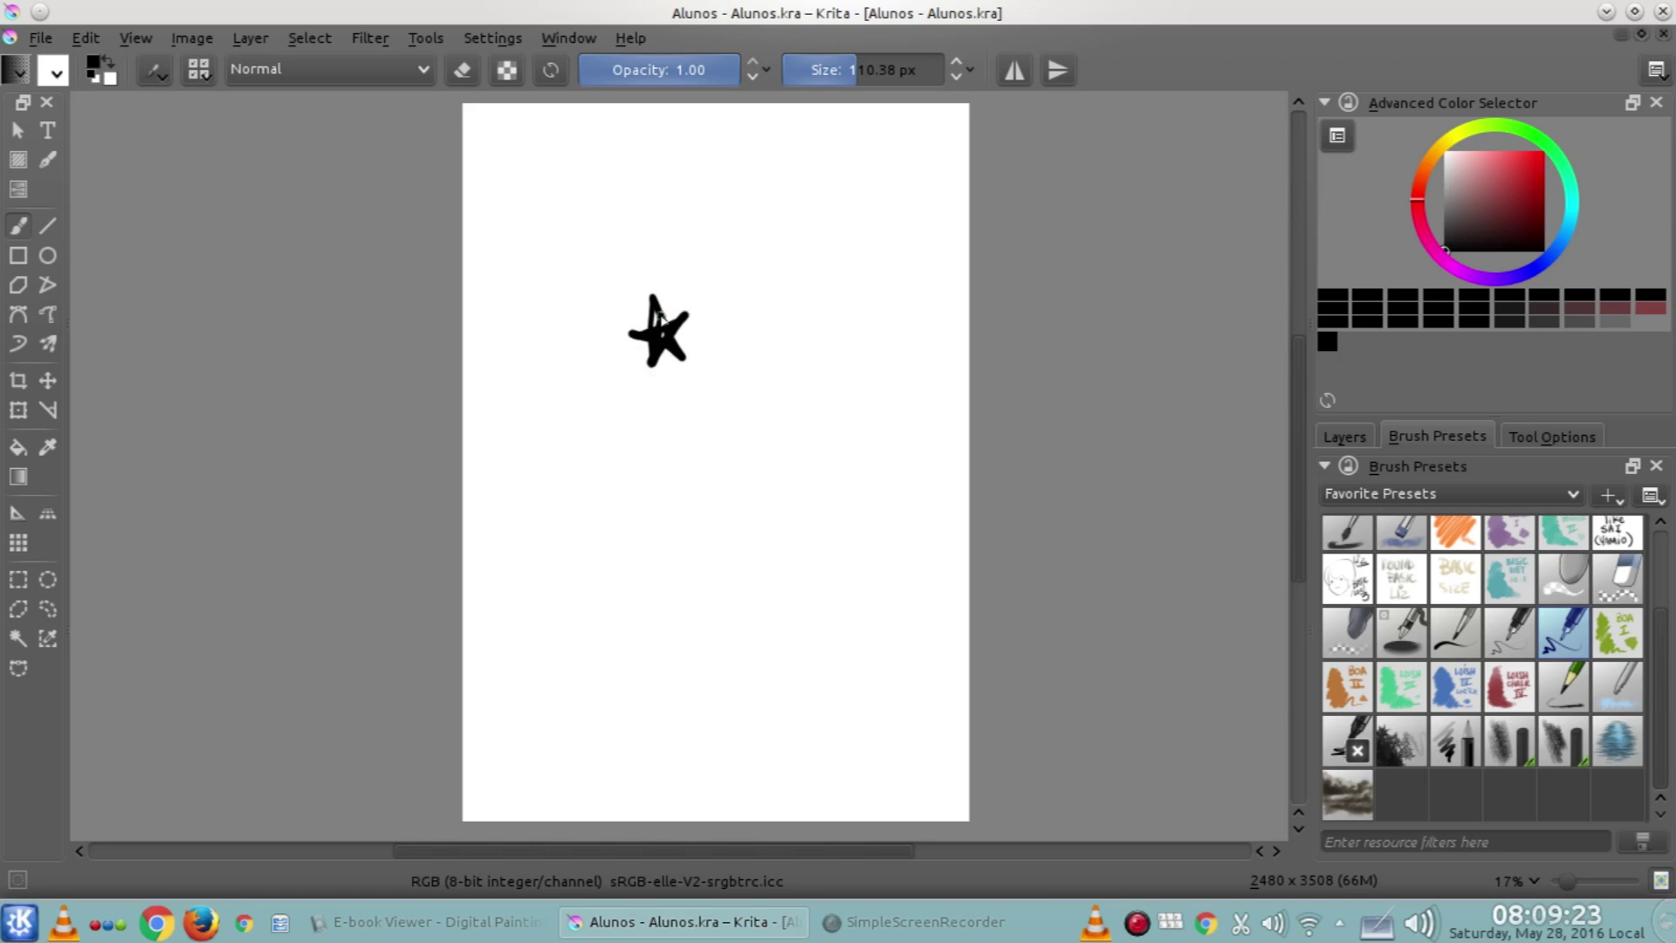
pyautogui.moveTo(704, 378); pyautogui.dragTo(727, 373)
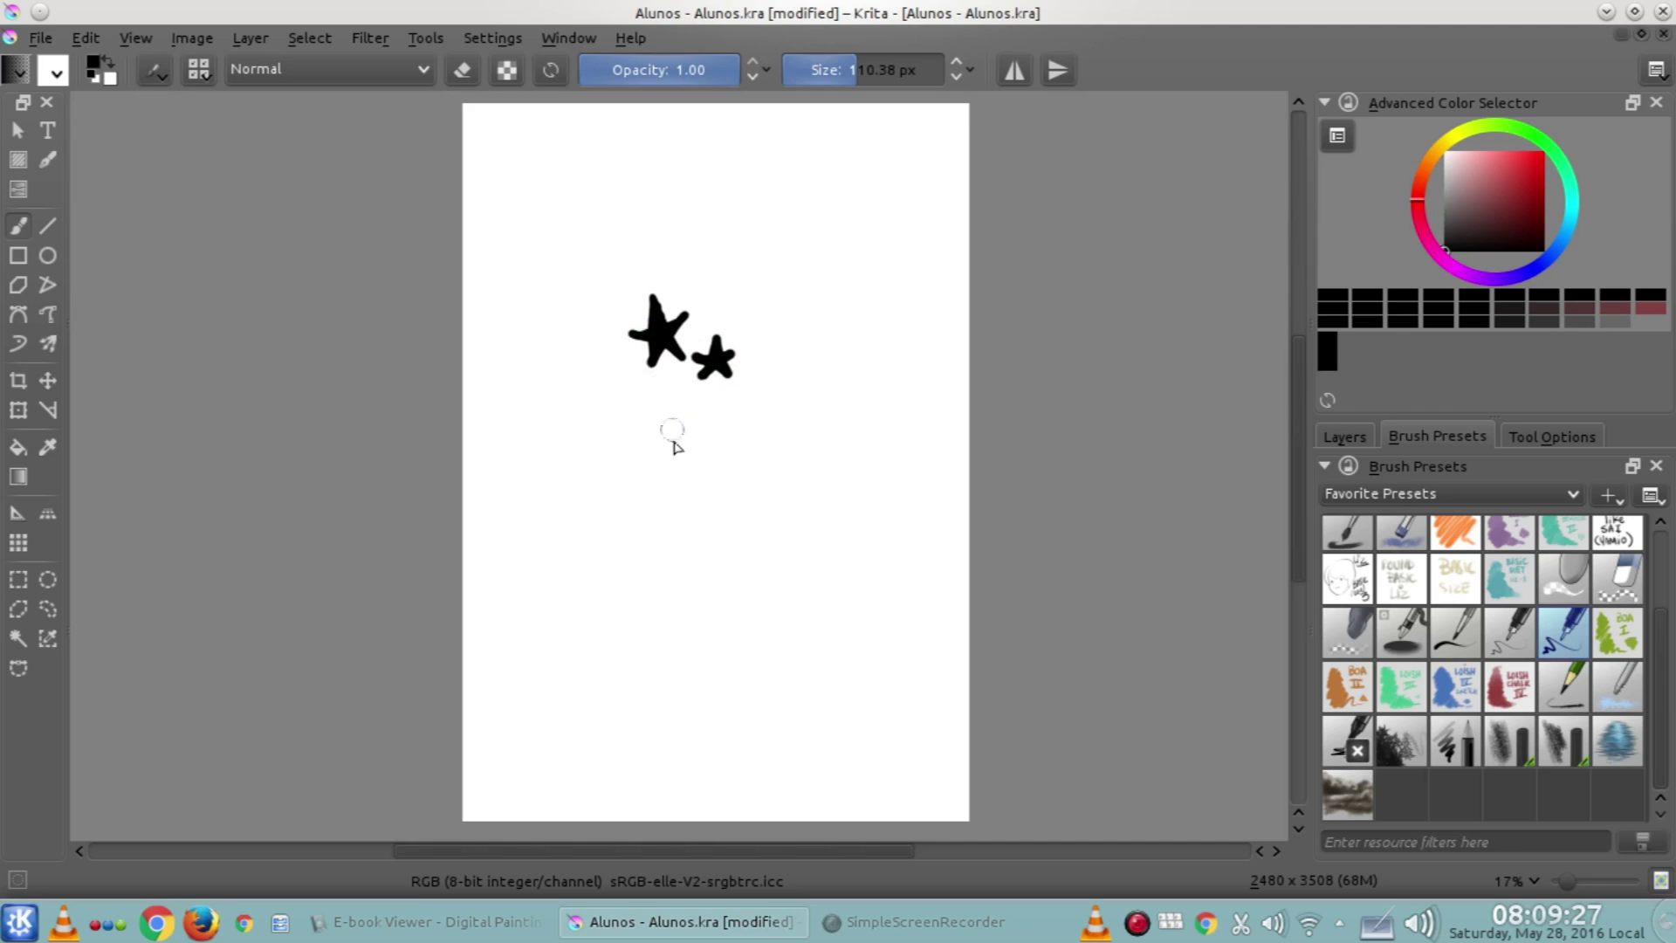
pyautogui.moveTo(714, 433)
pyautogui.mouseDown()
pyautogui.moveTo(700, 501)
pyautogui.moveTo(733, 525)
pyautogui.moveTo(782, 488)
pyautogui.mouseUp()
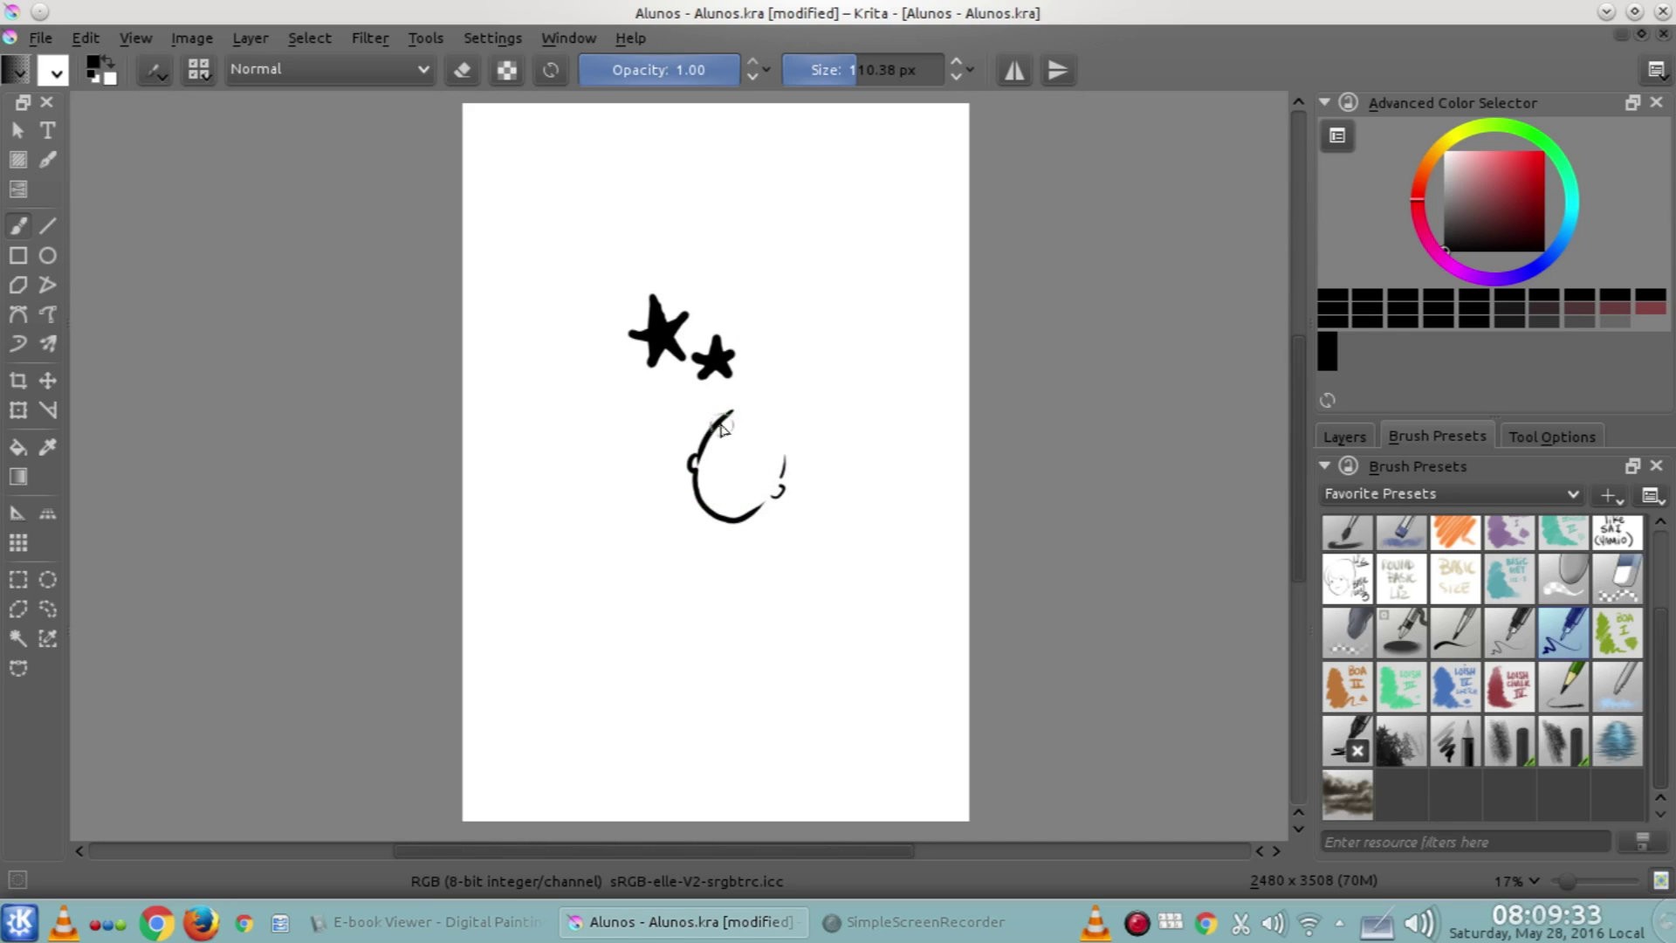
pyautogui.moveTo(786, 409)
pyautogui.mouseDown()
pyautogui.moveTo(810, 441)
pyautogui.moveTo(802, 477)
pyautogui.mouseUp()
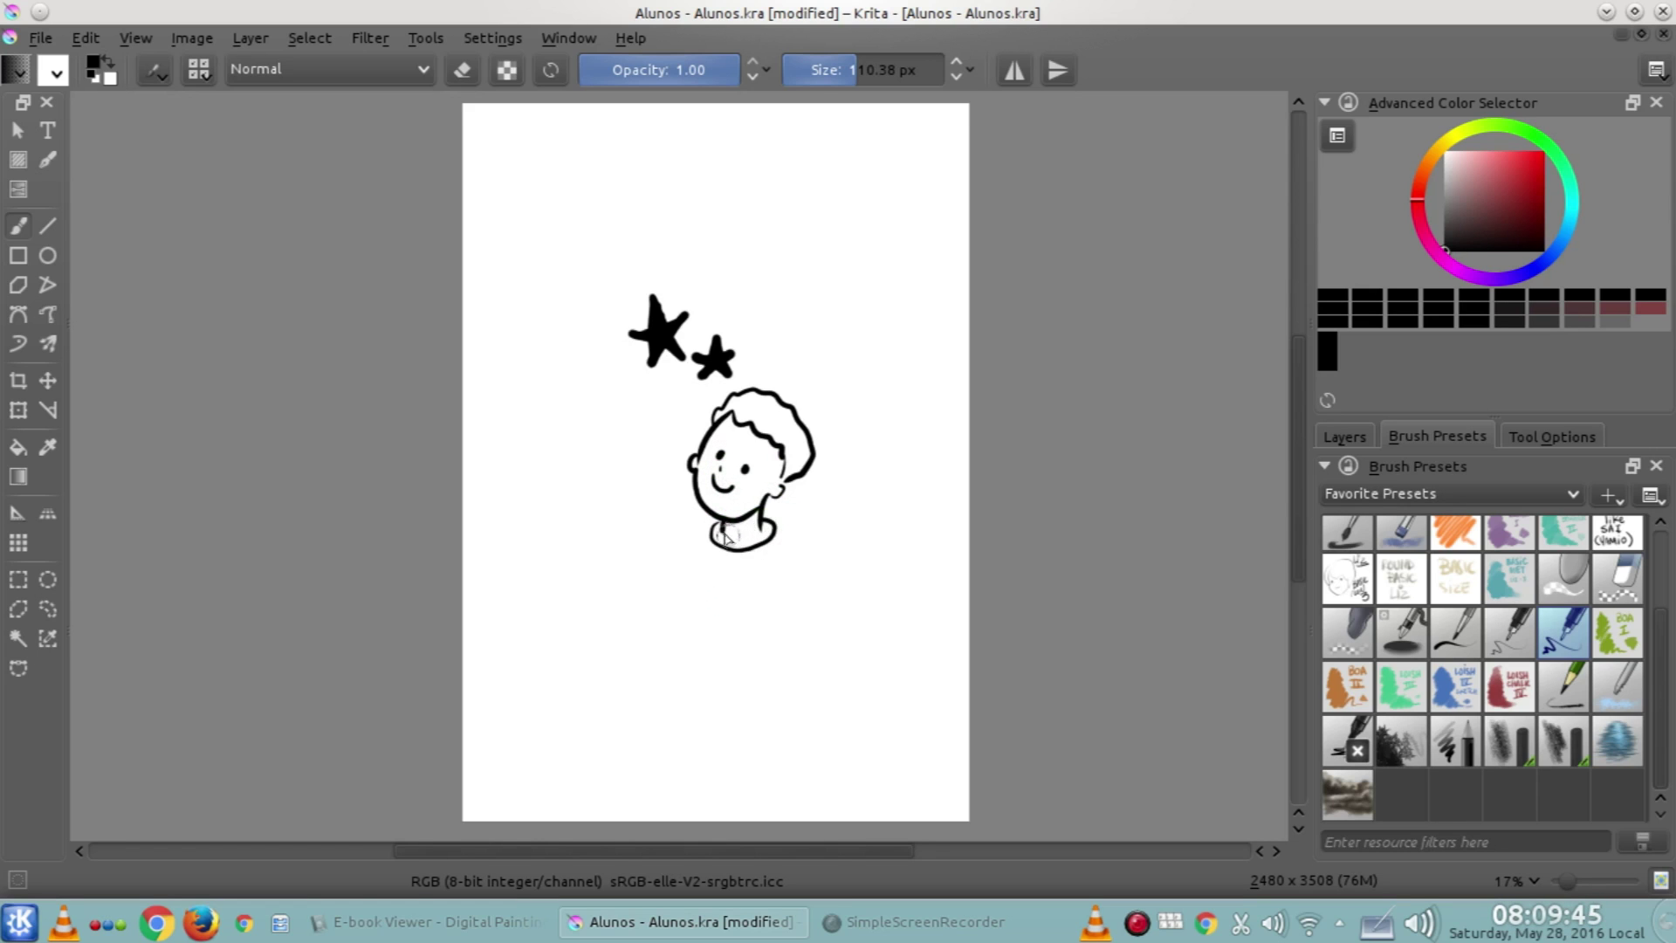
pyautogui.moveTo(774, 381)
pyautogui.mouseDown()
pyautogui.moveTo(768, 442)
pyautogui.moveTo(795, 429)
pyautogui.mouseUp()
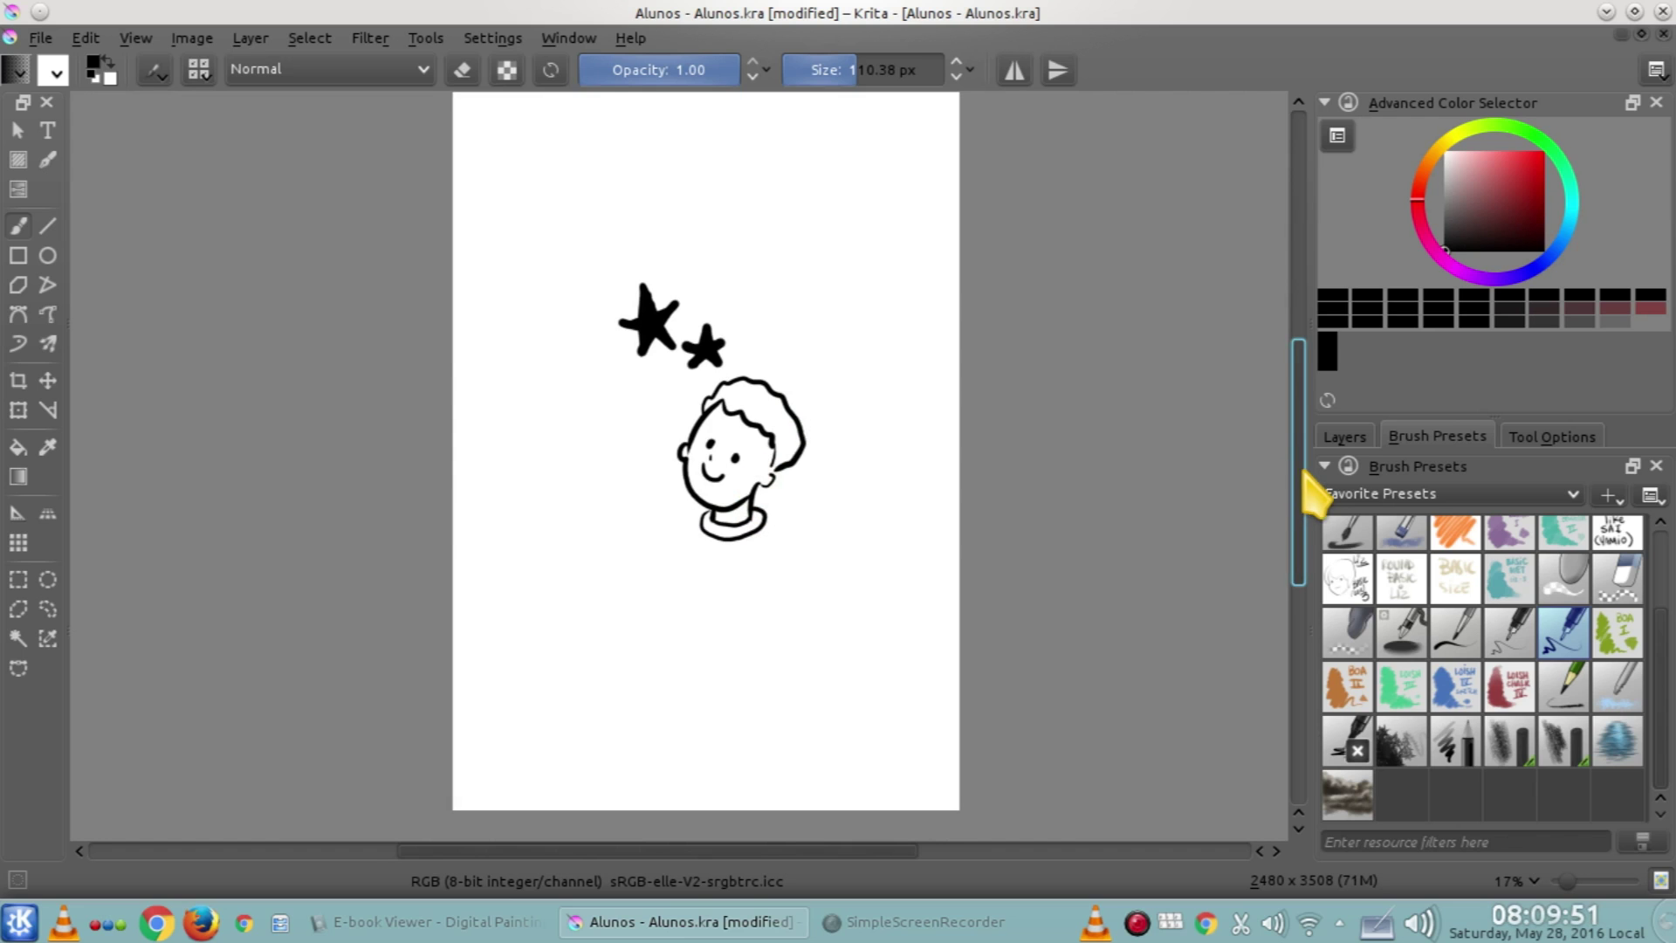
# Zoom and pan the canvas so the page sits further left in the view
pyautogui.scroll(2, 1306, 475)
pyautogui.scroll(-2, 1311, 476)
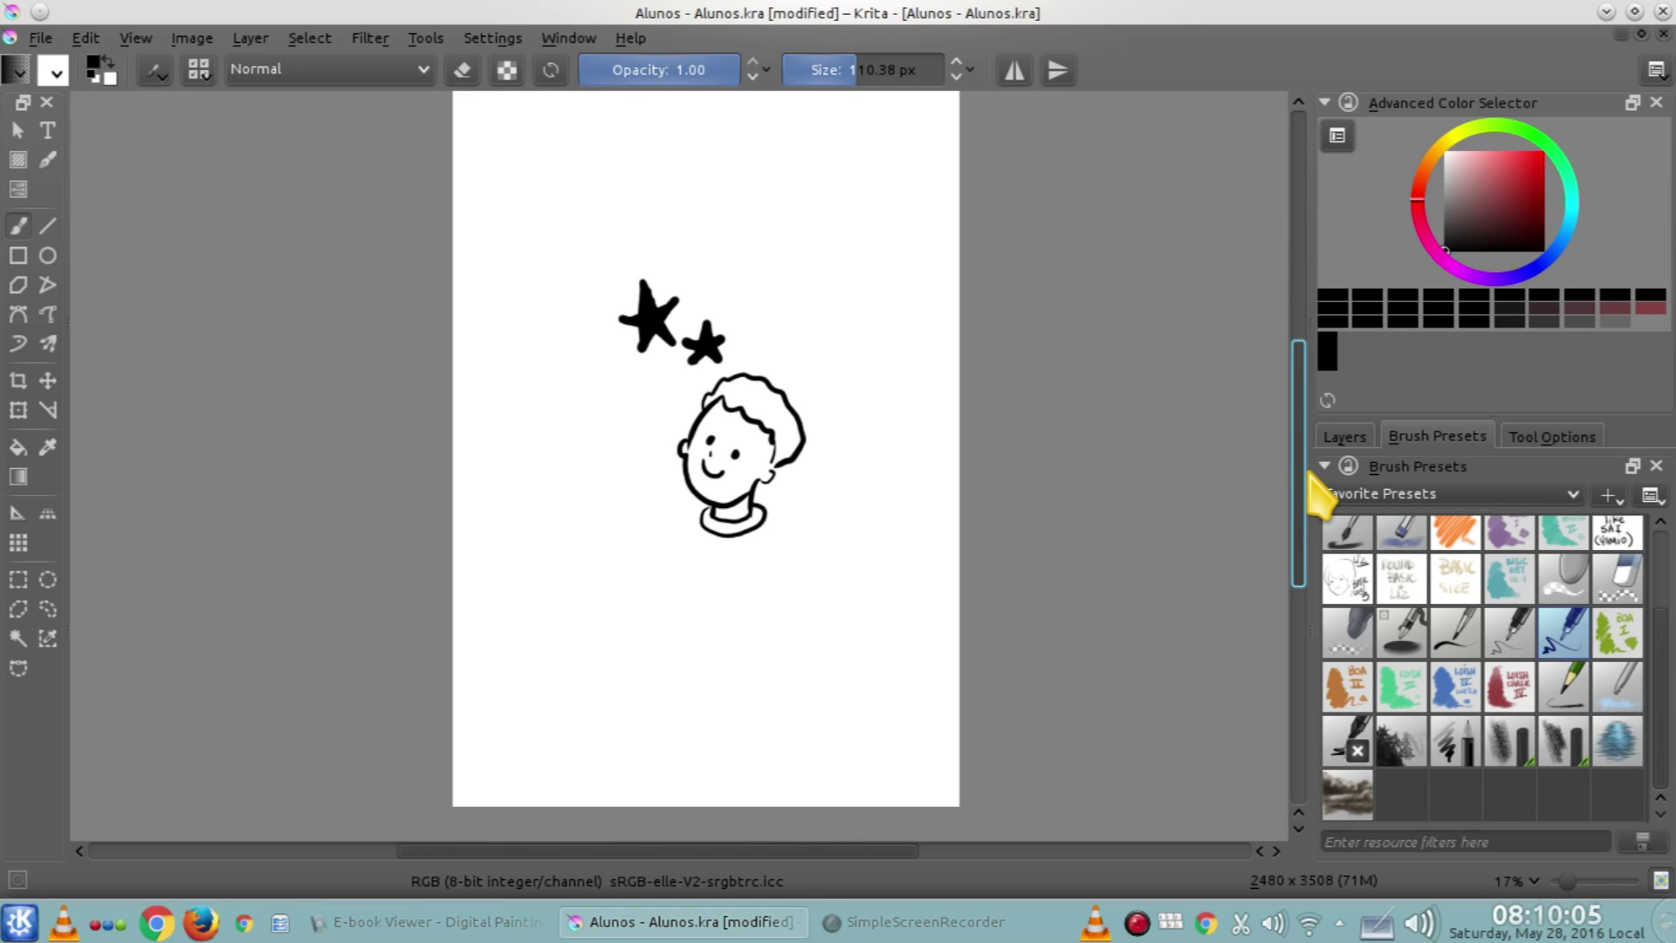
pyautogui.moveTo(405, 419)
pyautogui.mouseDown()
pyautogui.moveTo(636, 442)
pyautogui.moveTo(389, 550)
pyautogui.moveTo(249, 377)
pyautogui.moveTo(453, 464)
pyautogui.moveTo(468, 427)
pyautogui.moveTo(475, 486)
pyautogui.moveTo(588, 329)
pyautogui.moveTo(487, 397)
pyautogui.moveTo(513, 456)
pyautogui.moveTo(650, 416)
pyautogui.moveTo(812, 442)
pyautogui.moveTo(864, 524)
pyautogui.moveTo(677, 588)
pyautogui.moveTo(780, 399)
pyautogui.moveTo(621, 684)
pyautogui.moveTo(610, 412)
pyautogui.moveTo(629, 542)
pyautogui.moveTo(644, 546)
pyautogui.mouseUp()
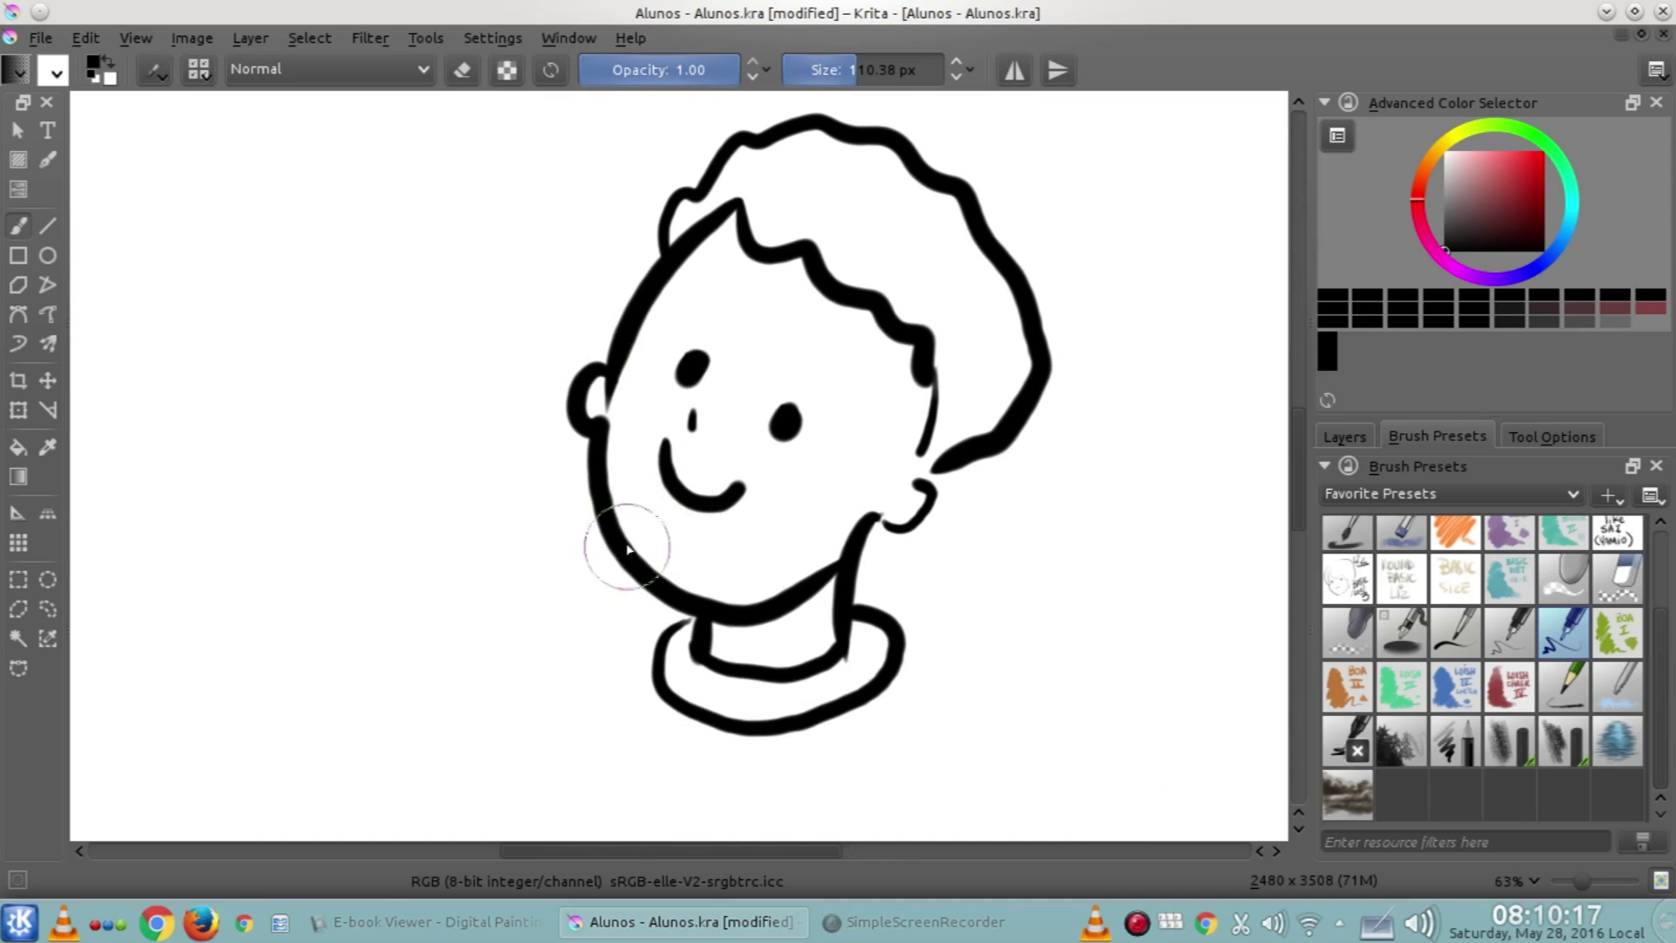
pyautogui.scroll(-5, 758, 383)
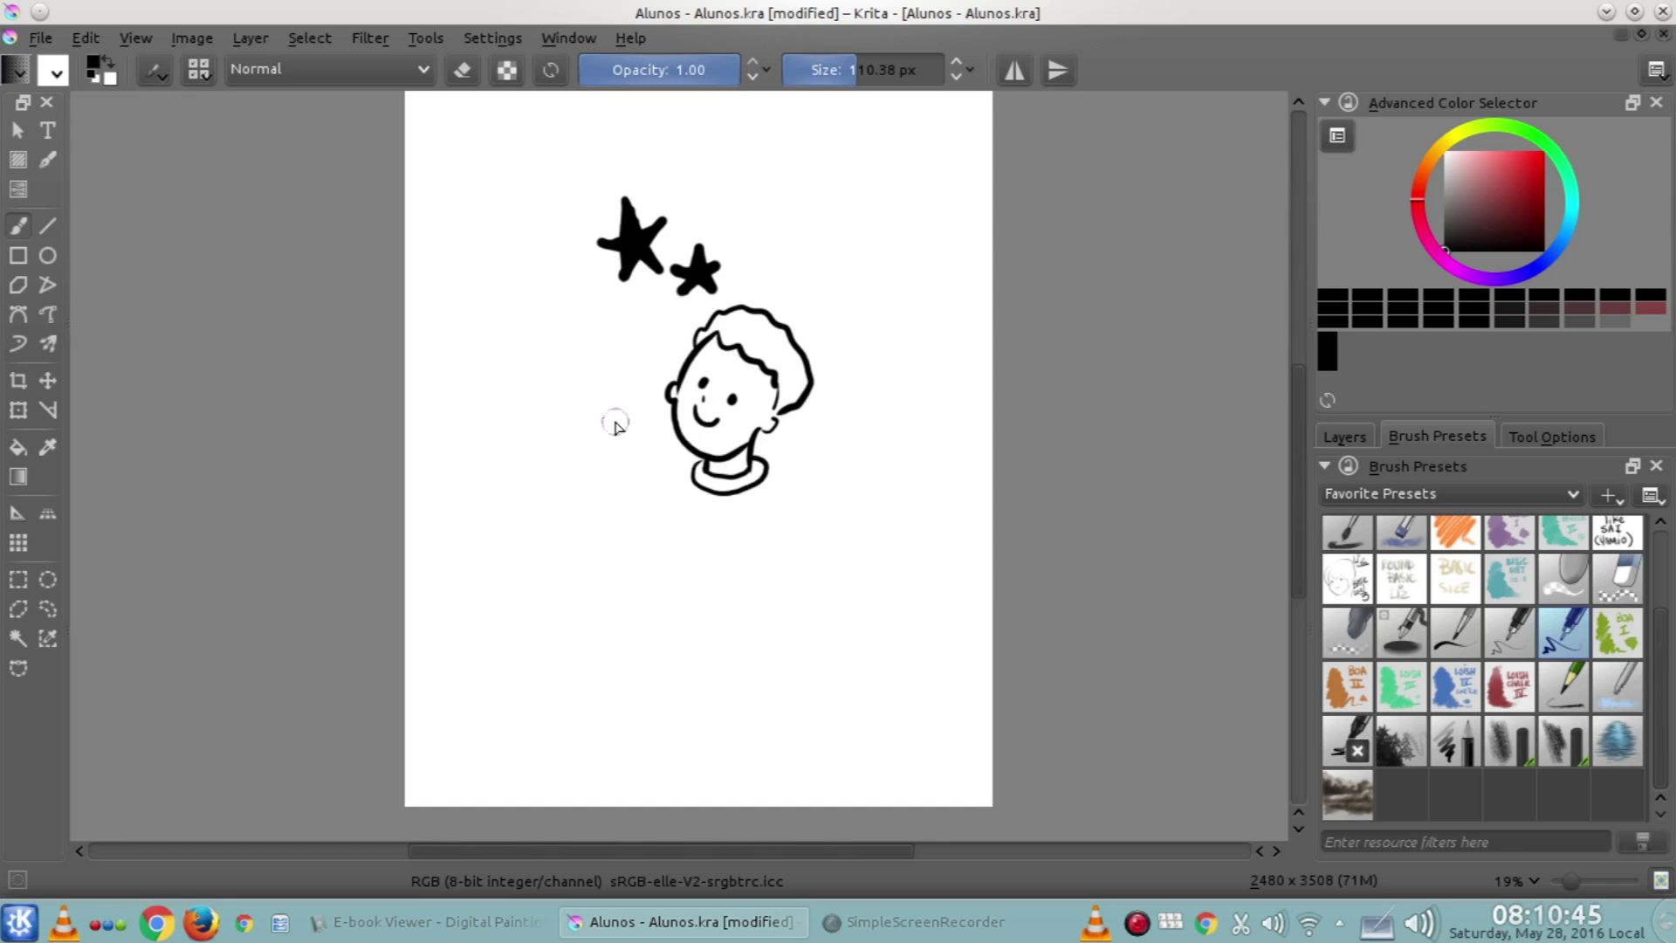
# Pan the canvas into position and paint a small curl beside the boy's ear
pyautogui.press('space')
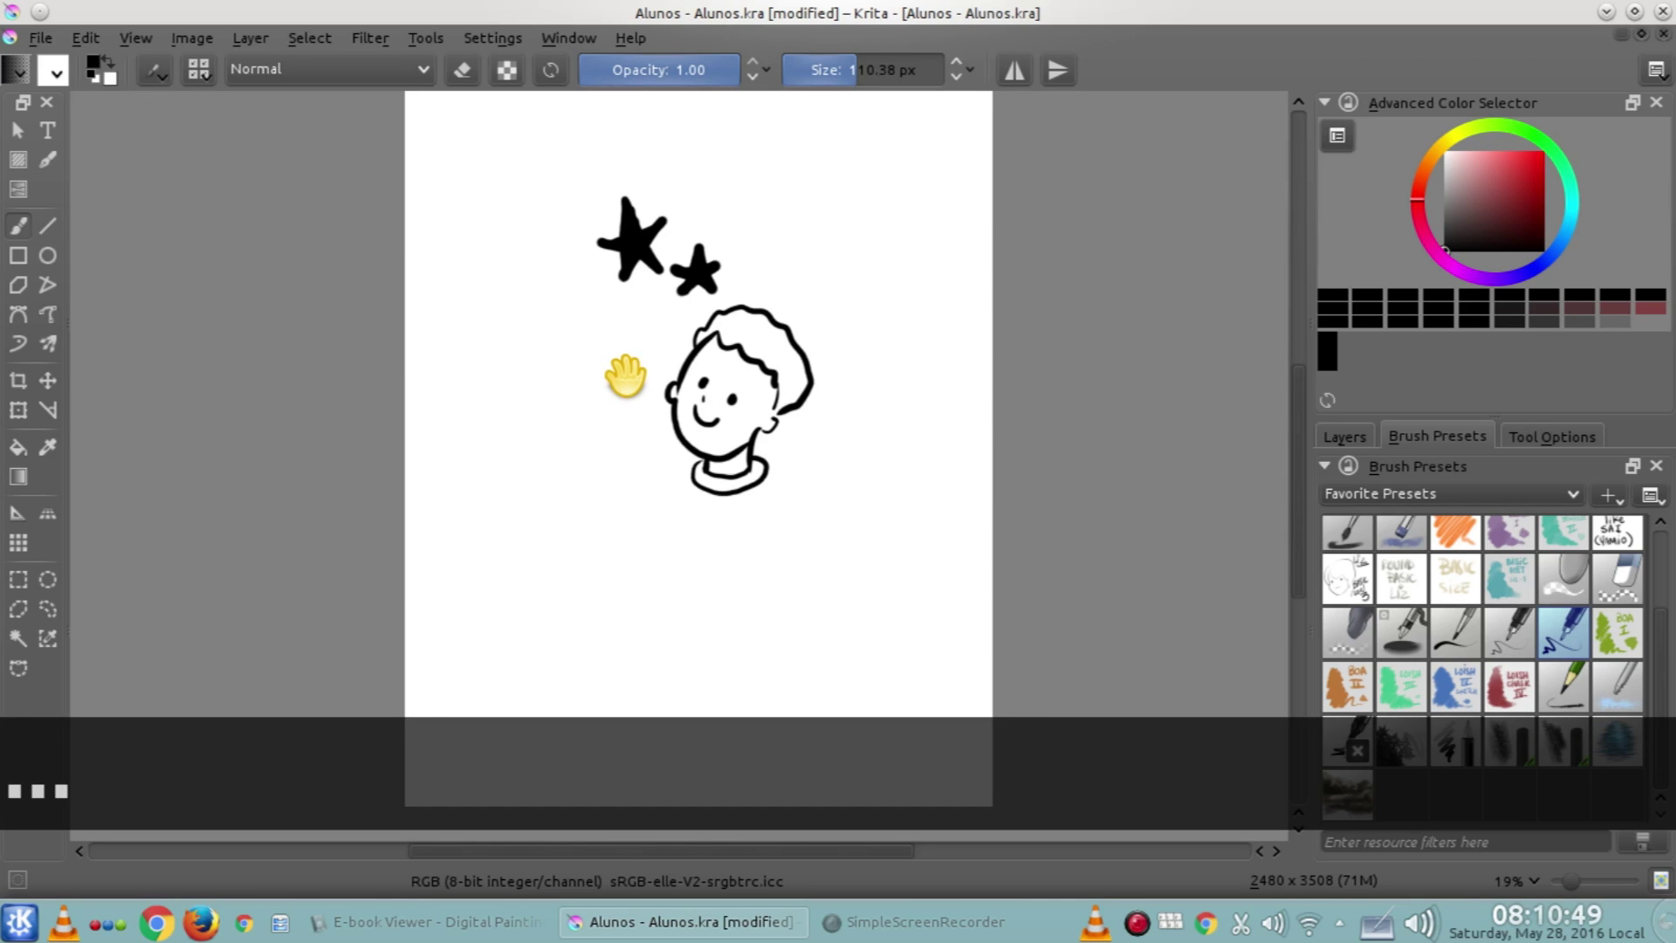
pyautogui.moveTo(625, 376)
pyautogui.mouseDown()
pyautogui.moveTo(667, 411)
pyautogui.moveTo(578, 410)
pyautogui.moveTo(531, 472)
pyautogui.moveTo(771, 363)
pyautogui.moveTo(367, 437)
pyautogui.moveTo(669, 436)
pyautogui.moveTo(689, 408)
pyautogui.moveTo(684, 363)
pyautogui.moveTo(329, 468)
pyautogui.moveTo(673, 519)
pyautogui.moveTo(662, 430)
pyautogui.moveTo(550, 486)
pyautogui.moveTo(644, 427)
pyautogui.moveTo(579, 412)
pyautogui.moveTo(625, 422)
pyautogui.moveTo(625, 460)
pyautogui.mouseUp()
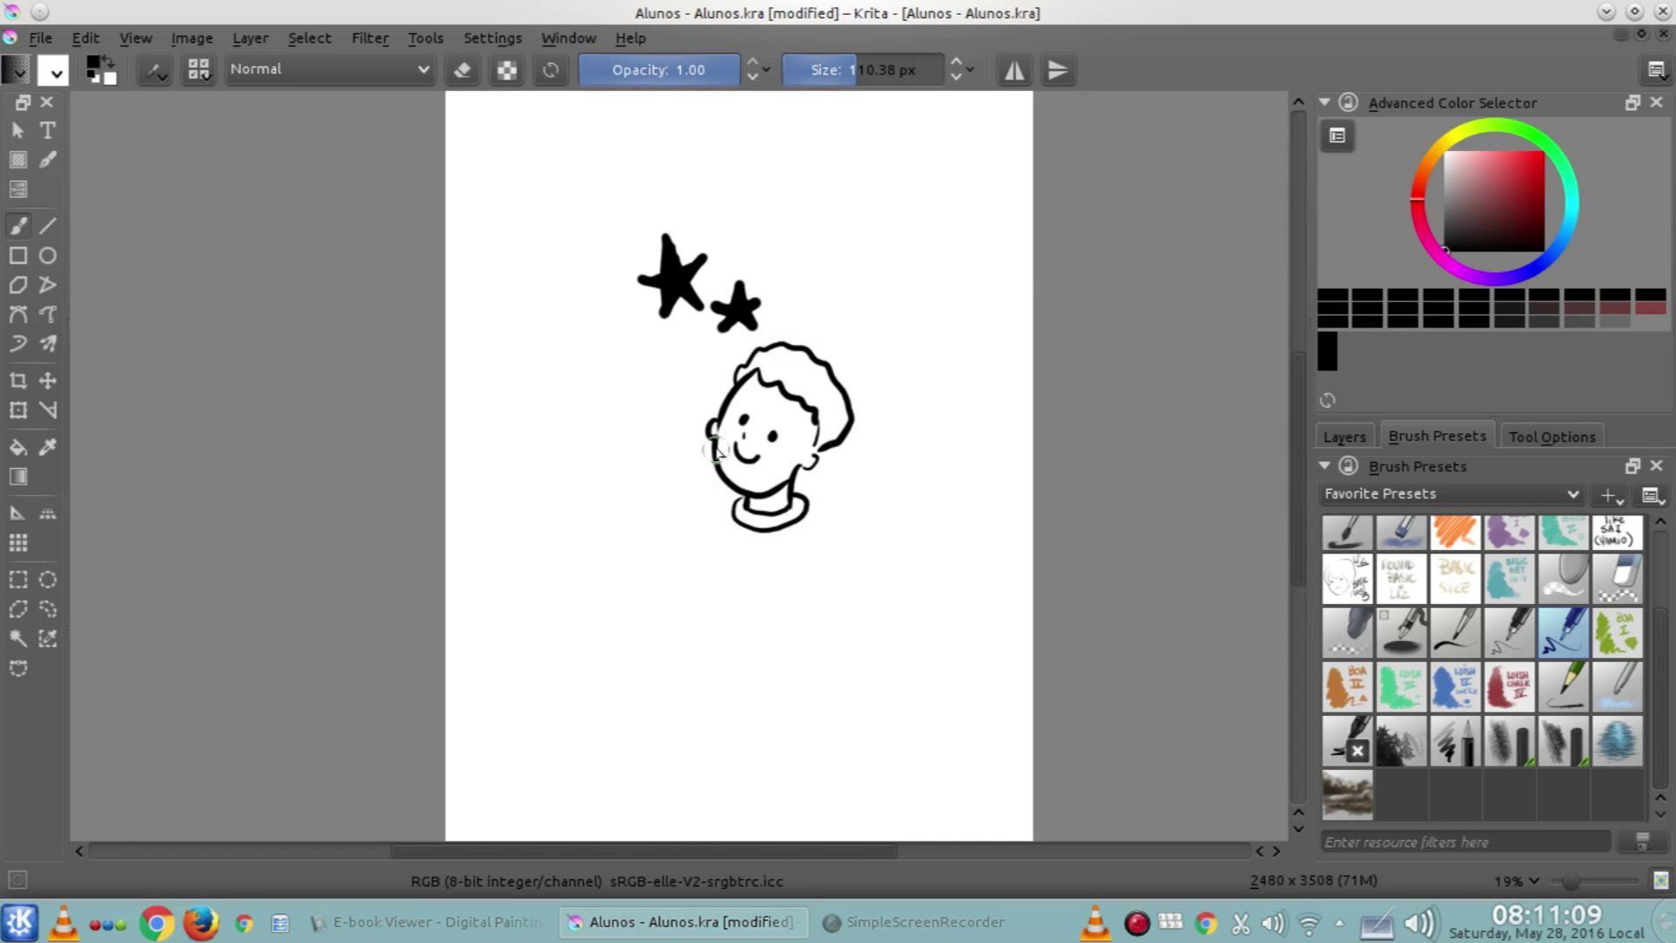
pyautogui.press('space')
pyautogui.moveTo(709, 445)
pyautogui.mouseDown()
pyautogui.moveTo(748, 367)
pyautogui.moveTo(663, 291)
pyautogui.moveTo(622, 480)
pyautogui.moveTo(815, 610)
pyautogui.moveTo(1036, 401)
pyautogui.moveTo(1014, 504)
pyautogui.moveTo(992, 355)
pyautogui.moveTo(924, 355)
pyautogui.moveTo(1059, 404)
pyautogui.mouseUp()
pyautogui.moveTo(711, 459); pyautogui.dragTo(704, 479)
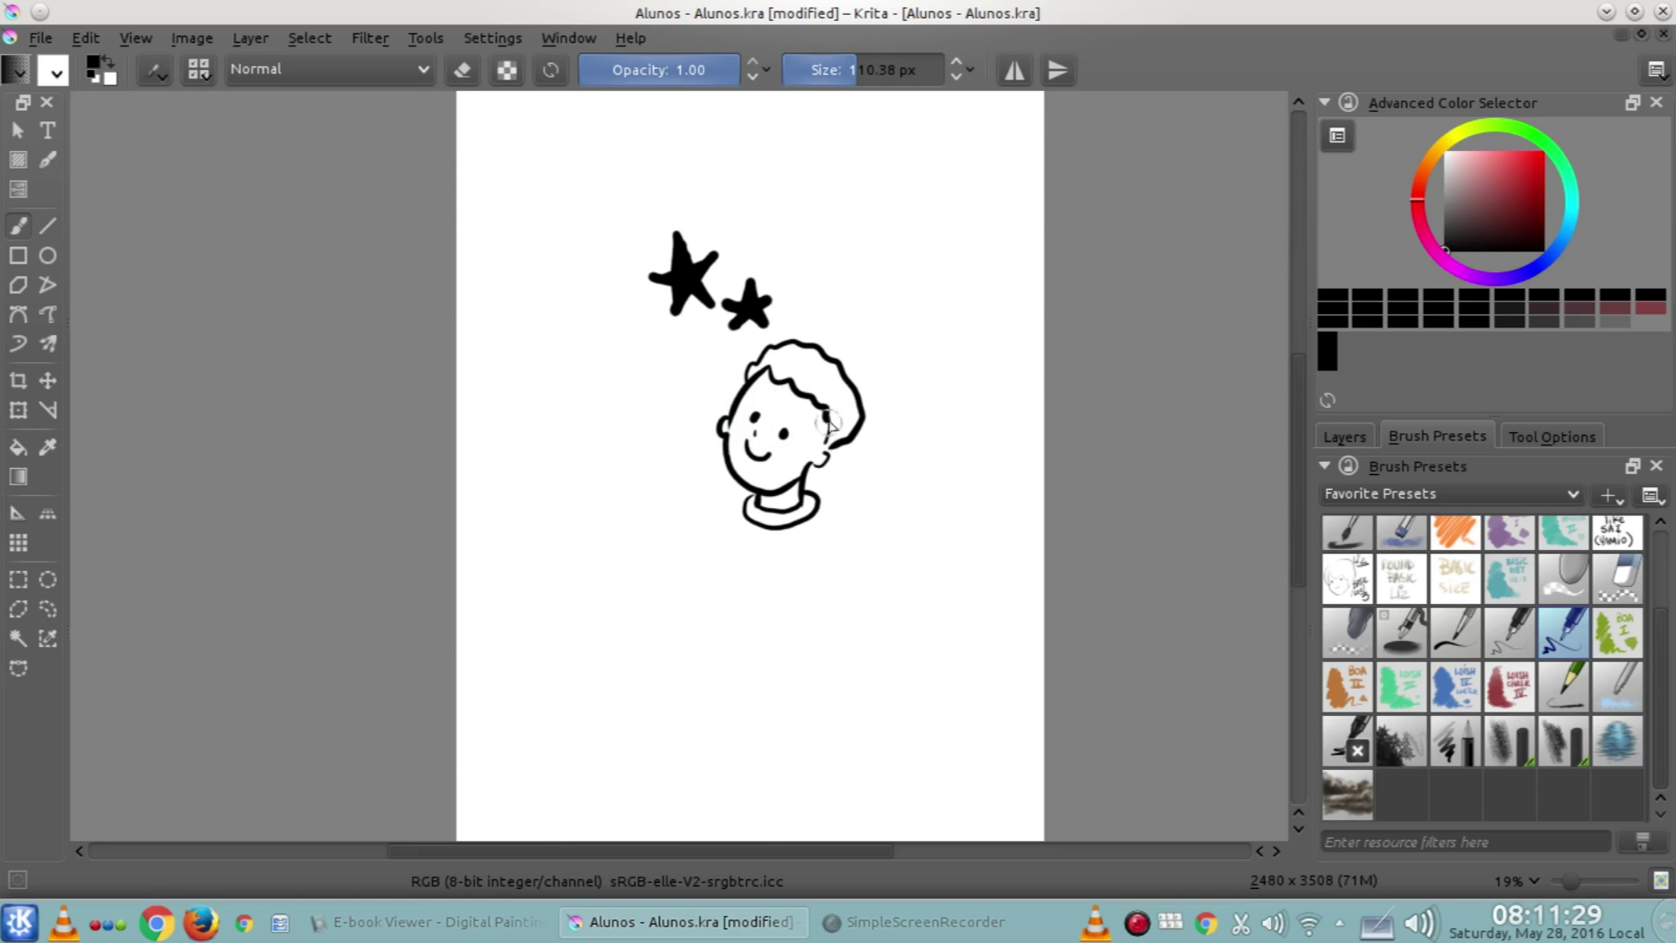
pyautogui.moveTo(815, 467)
pyautogui.mouseDown()
pyautogui.moveTo(828, 471)
pyautogui.moveTo(922, 264)
pyautogui.moveTo(760, 165)
pyautogui.moveTo(820, 236)
pyautogui.moveTo(782, 341)
pyautogui.moveTo(809, 273)
pyautogui.moveTo(709, 313)
pyautogui.mouseUp()
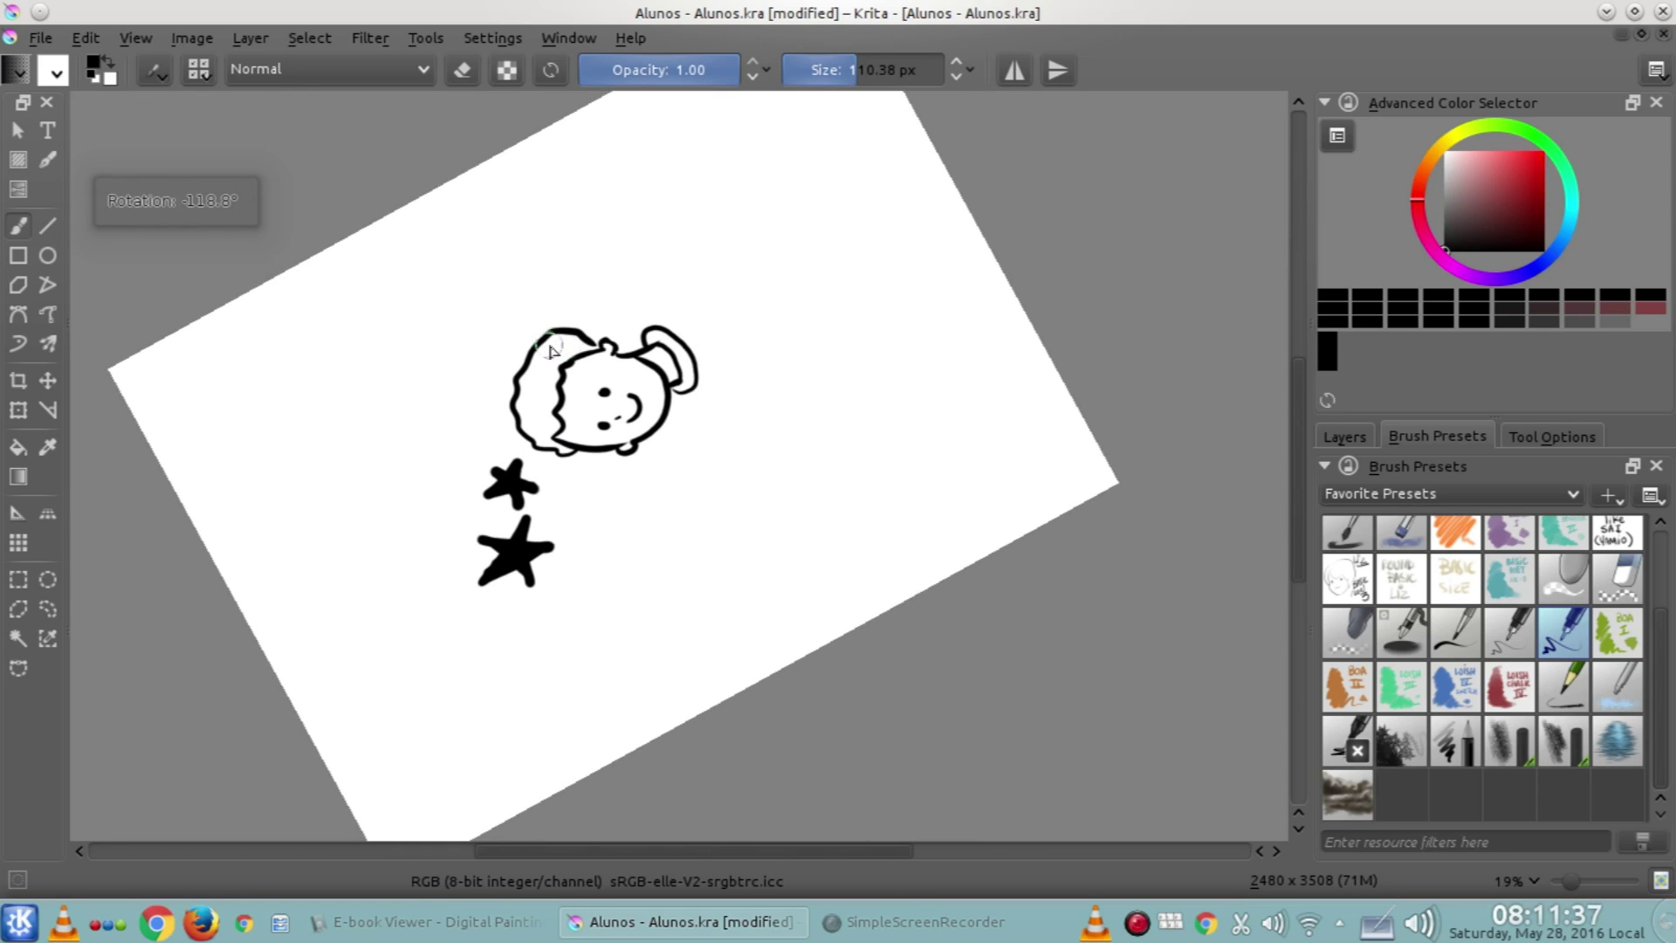
# Rotate the canvas view through several angles, from about -48° to -89° and back
pyautogui.moveTo(804, 243); pyautogui.dragTo(752, 599)
pyautogui.moveTo(853, 512); pyautogui.dragTo(907, 487)
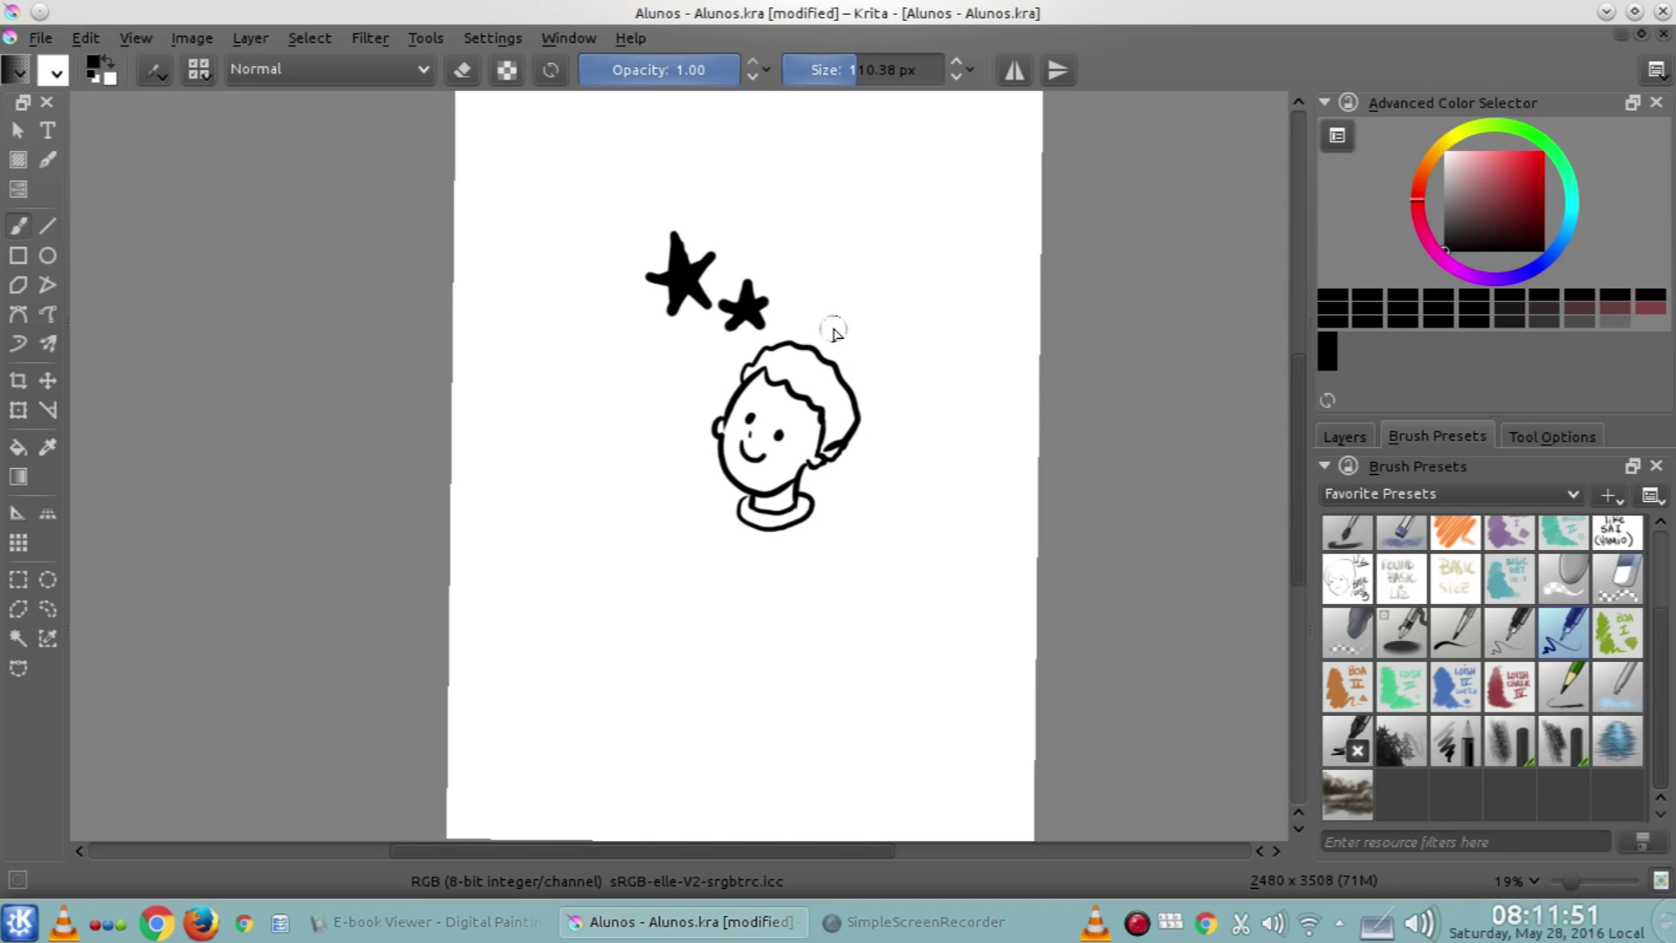
pyautogui.moveTo(897, 471); pyautogui.dragTo(899, 503)
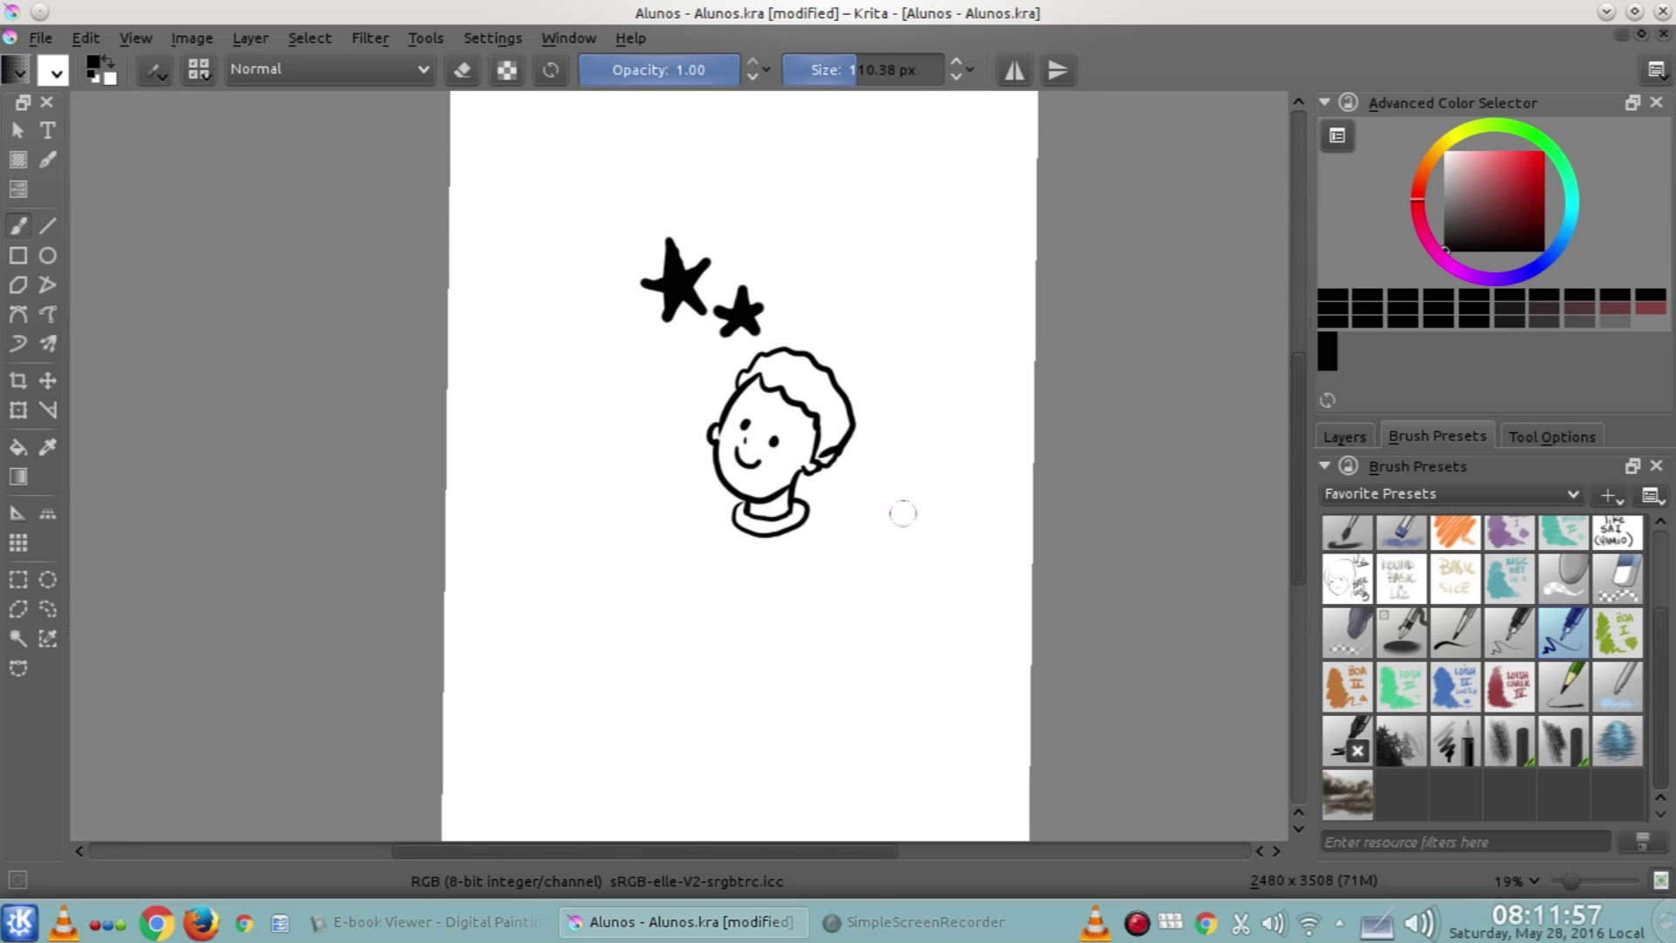
pyautogui.moveTo(910, 496)
pyautogui.mouseDown()
pyautogui.moveTo(920, 349)
pyautogui.moveTo(894, 224)
pyautogui.moveTo(943, 489)
pyautogui.mouseUp()
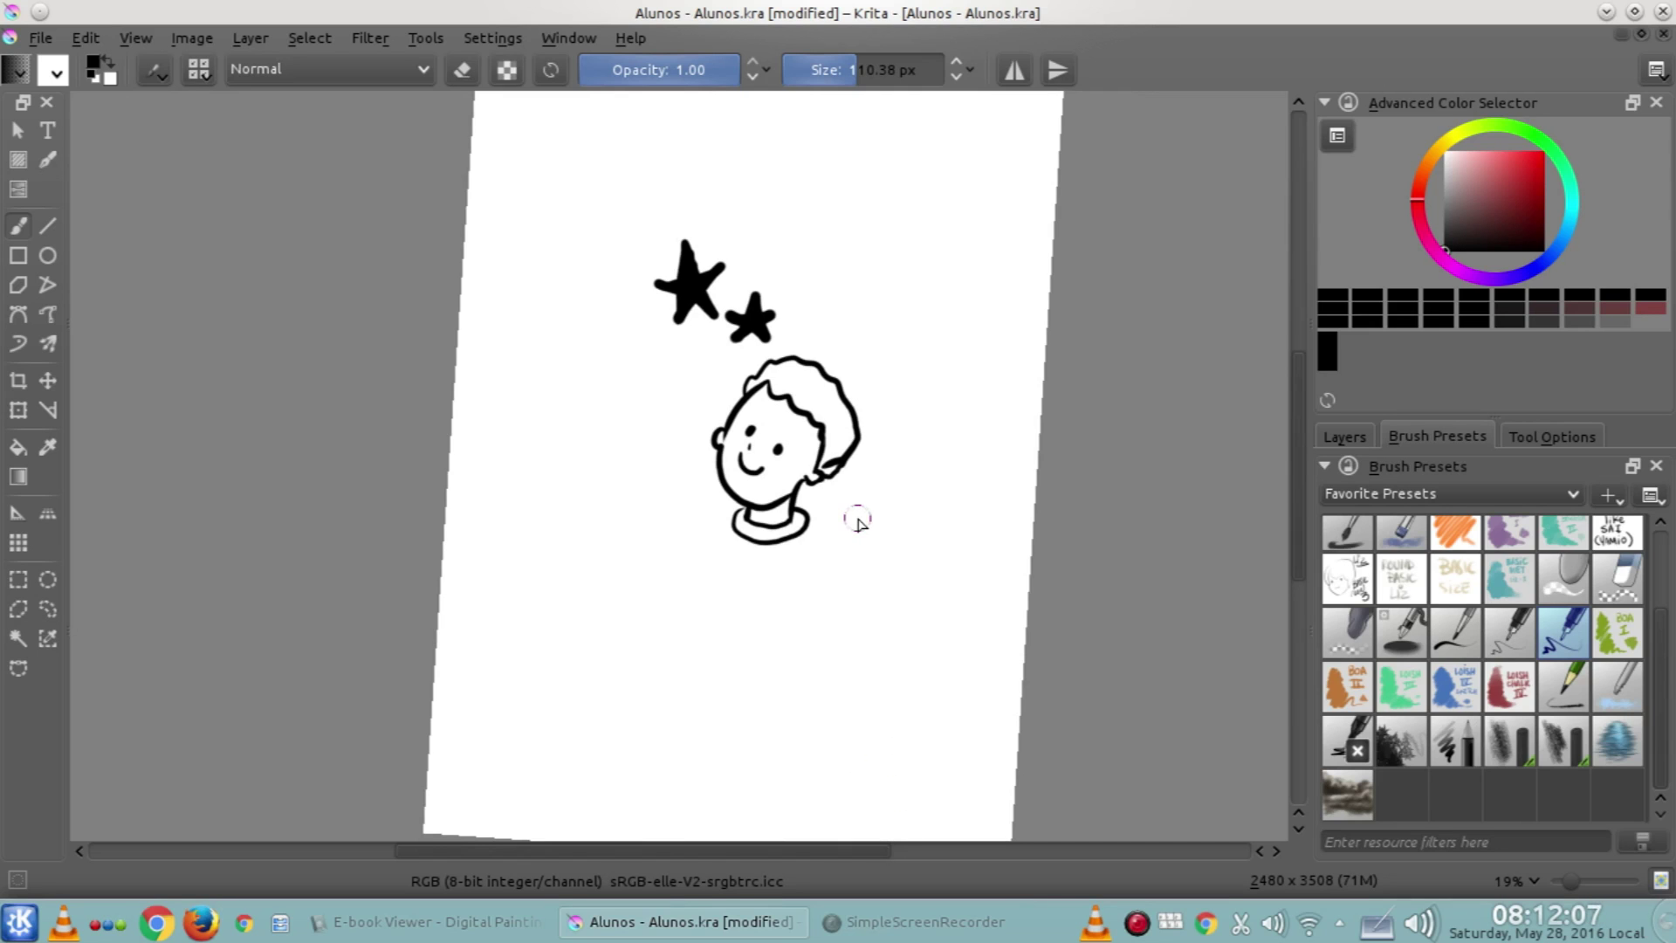
pyautogui.press('space')
pyautogui.press('shift')
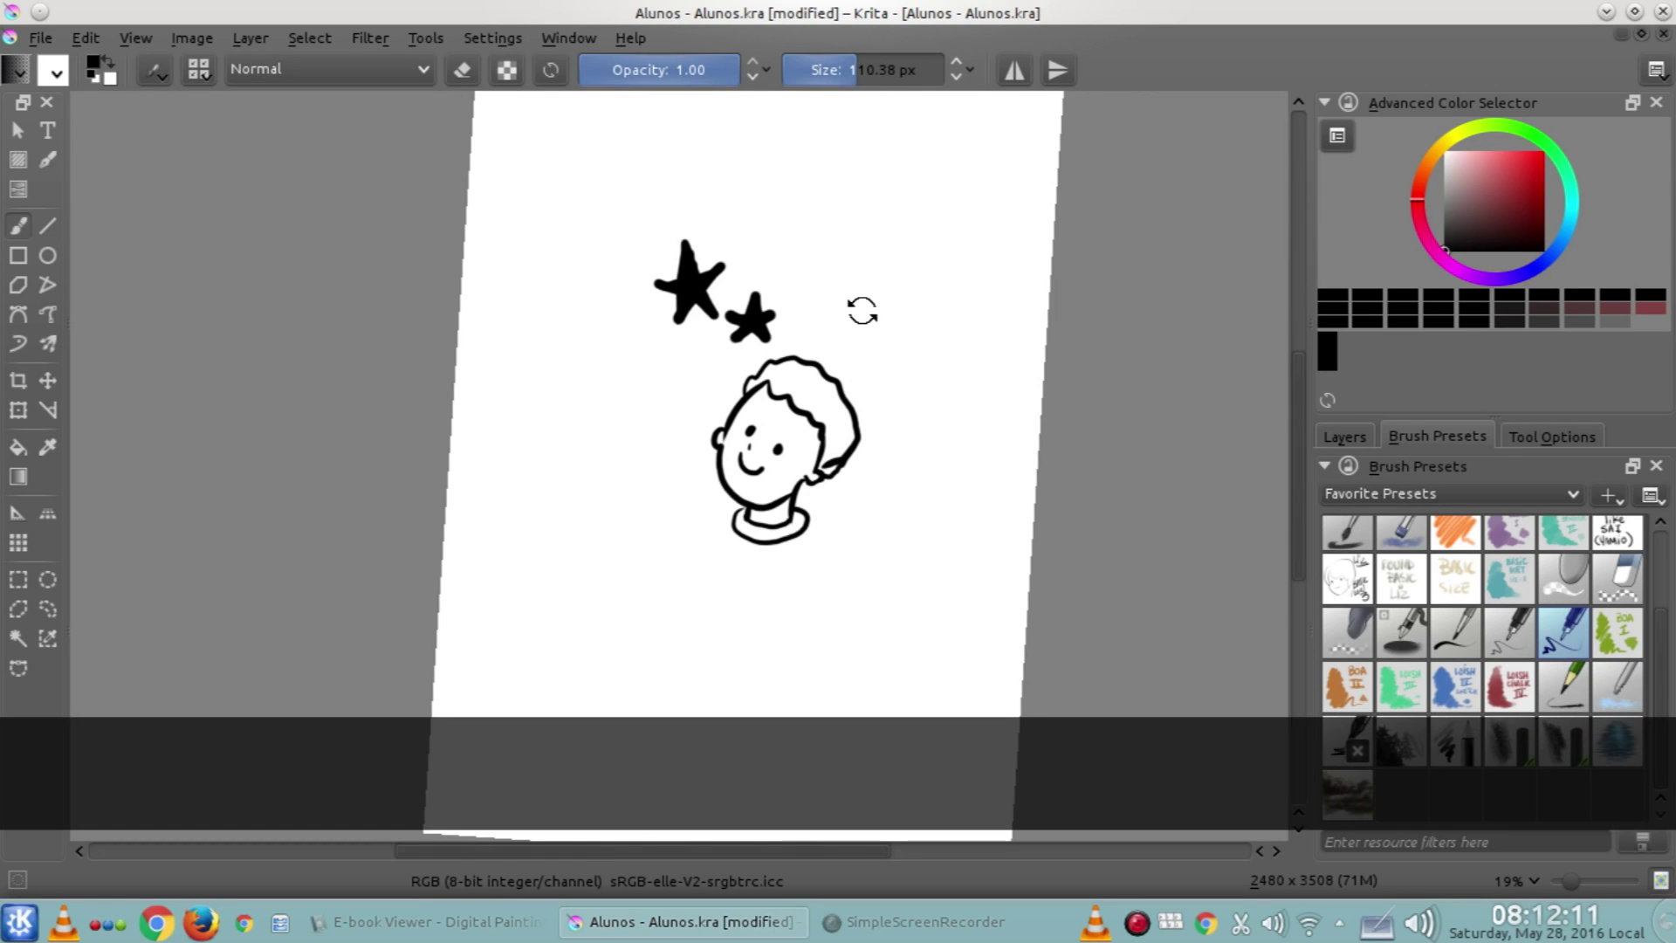
pyautogui.moveTo(935, 358)
pyautogui.mouseDown()
pyautogui.moveTo(943, 307)
pyautogui.moveTo(842, 228)
pyautogui.moveTo(582, 211)
pyautogui.moveTo(710, 250)
pyautogui.moveTo(816, 359)
pyautogui.moveTo(868, 524)
pyautogui.moveTo(818, 656)
pyautogui.moveTo(898, 539)
pyautogui.moveTo(883, 352)
pyautogui.moveTo(905, 386)
pyautogui.moveTo(894, 373)
pyautogui.mouseUp()
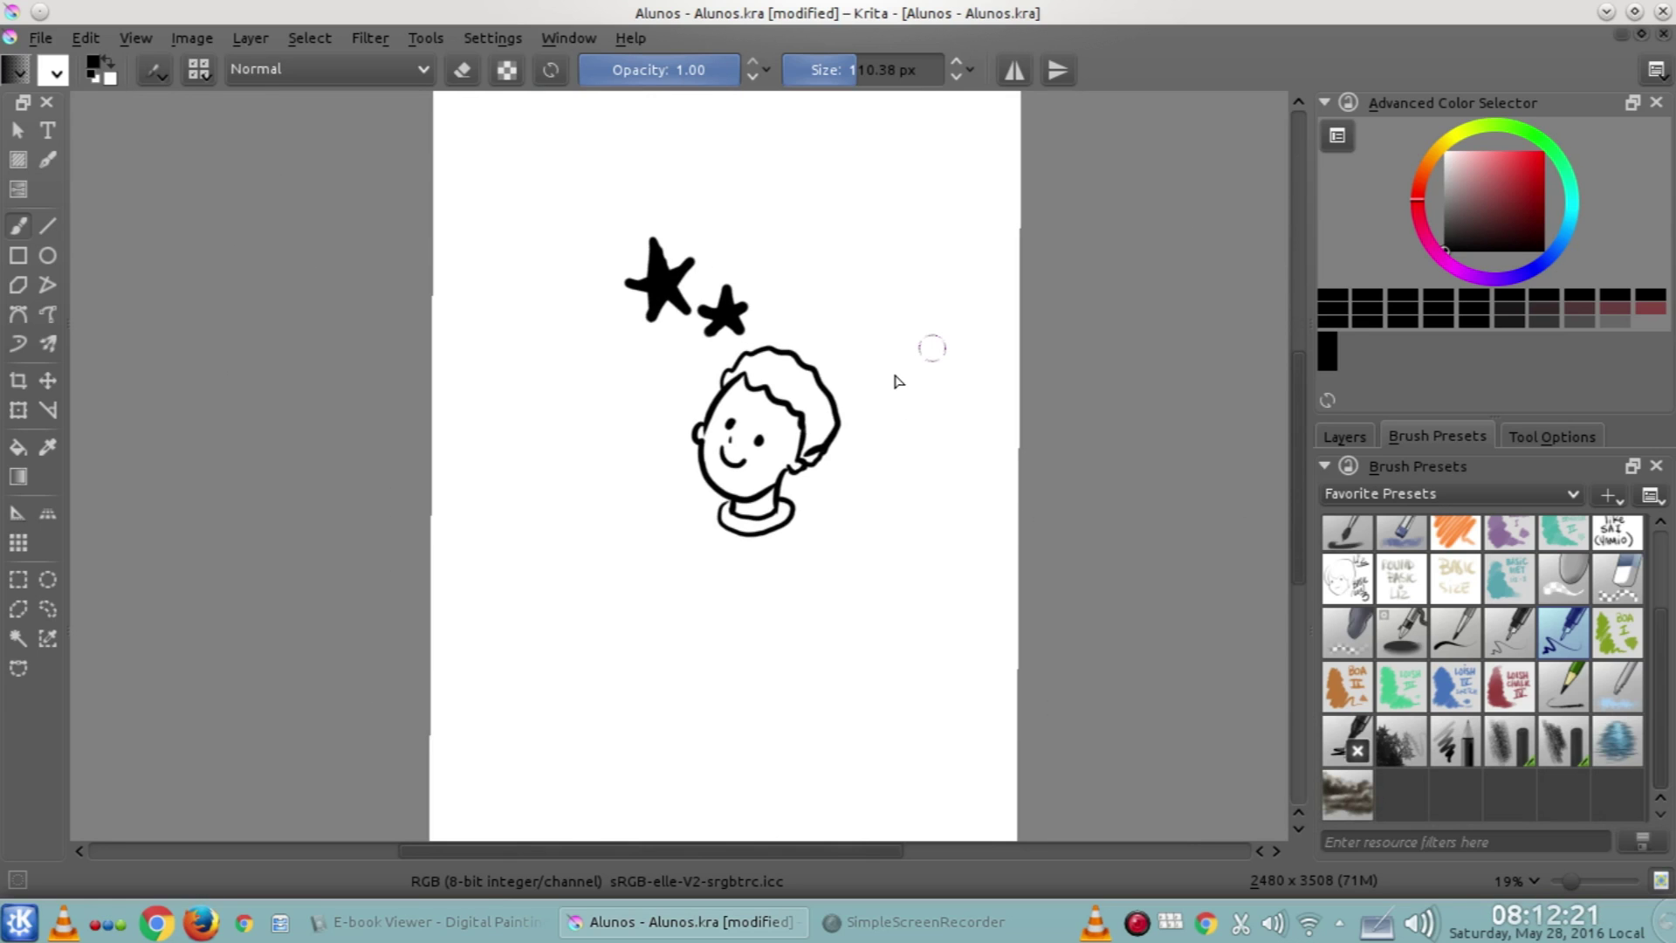
pyautogui.scroll(-1, 878, 389)
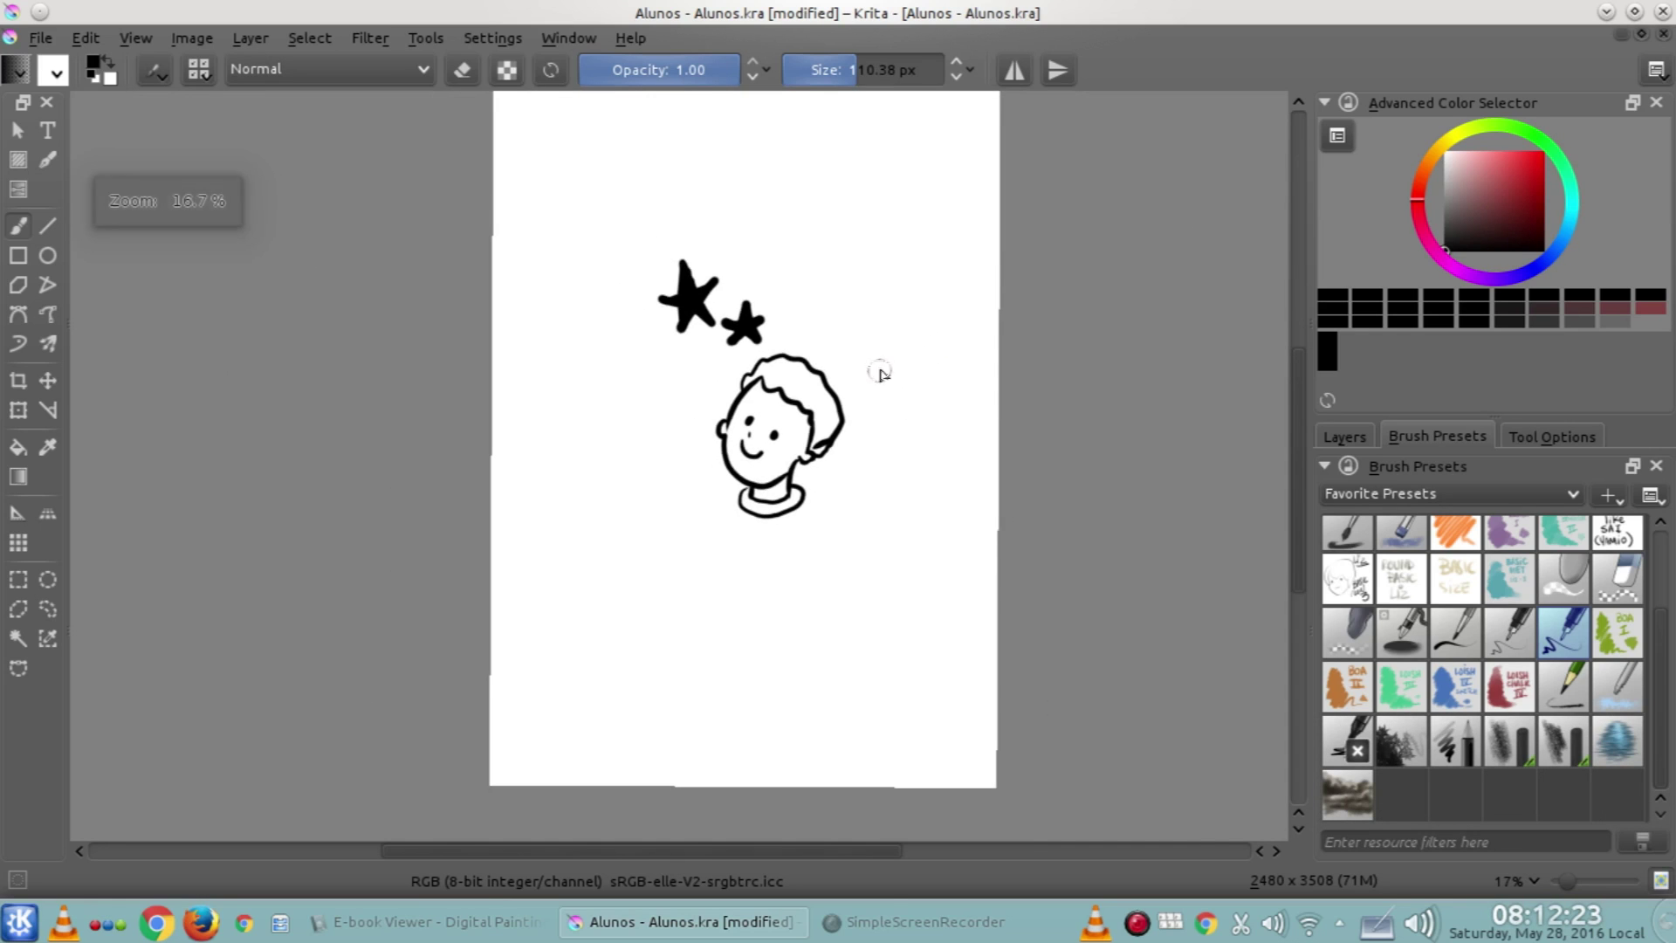
pyautogui.moveTo(876, 344); pyautogui.dragTo(907, 496)
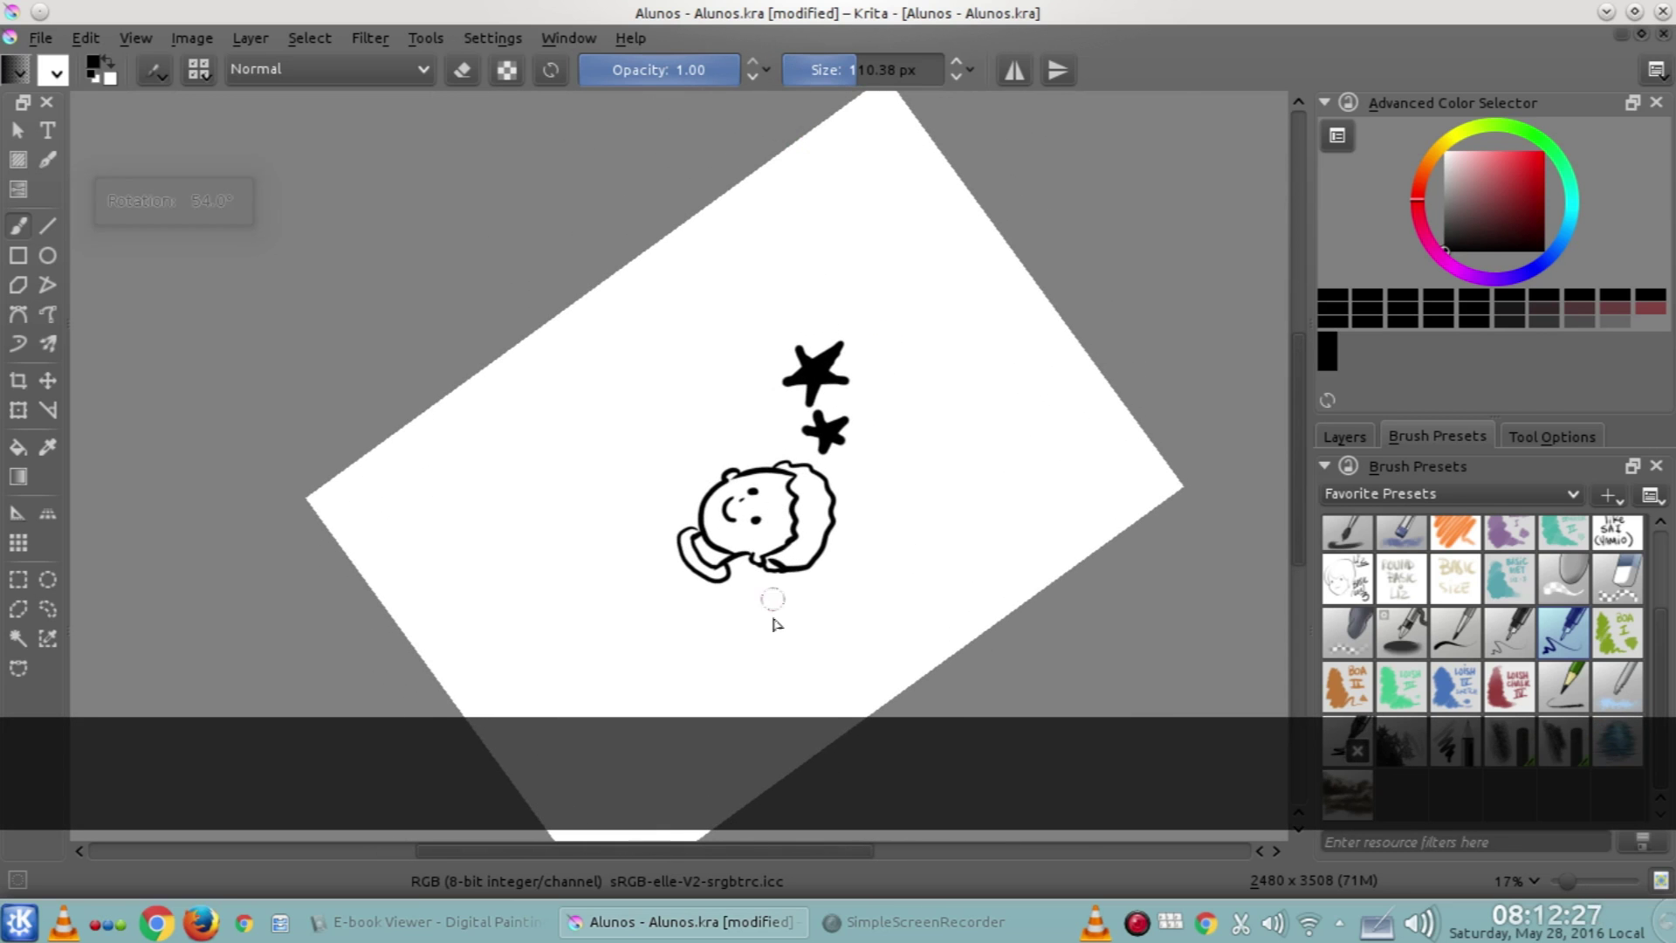
# Undo the stray mark beside the small star and reset the page rotation to upright
pyautogui.hotkey('ctrl', 'z')
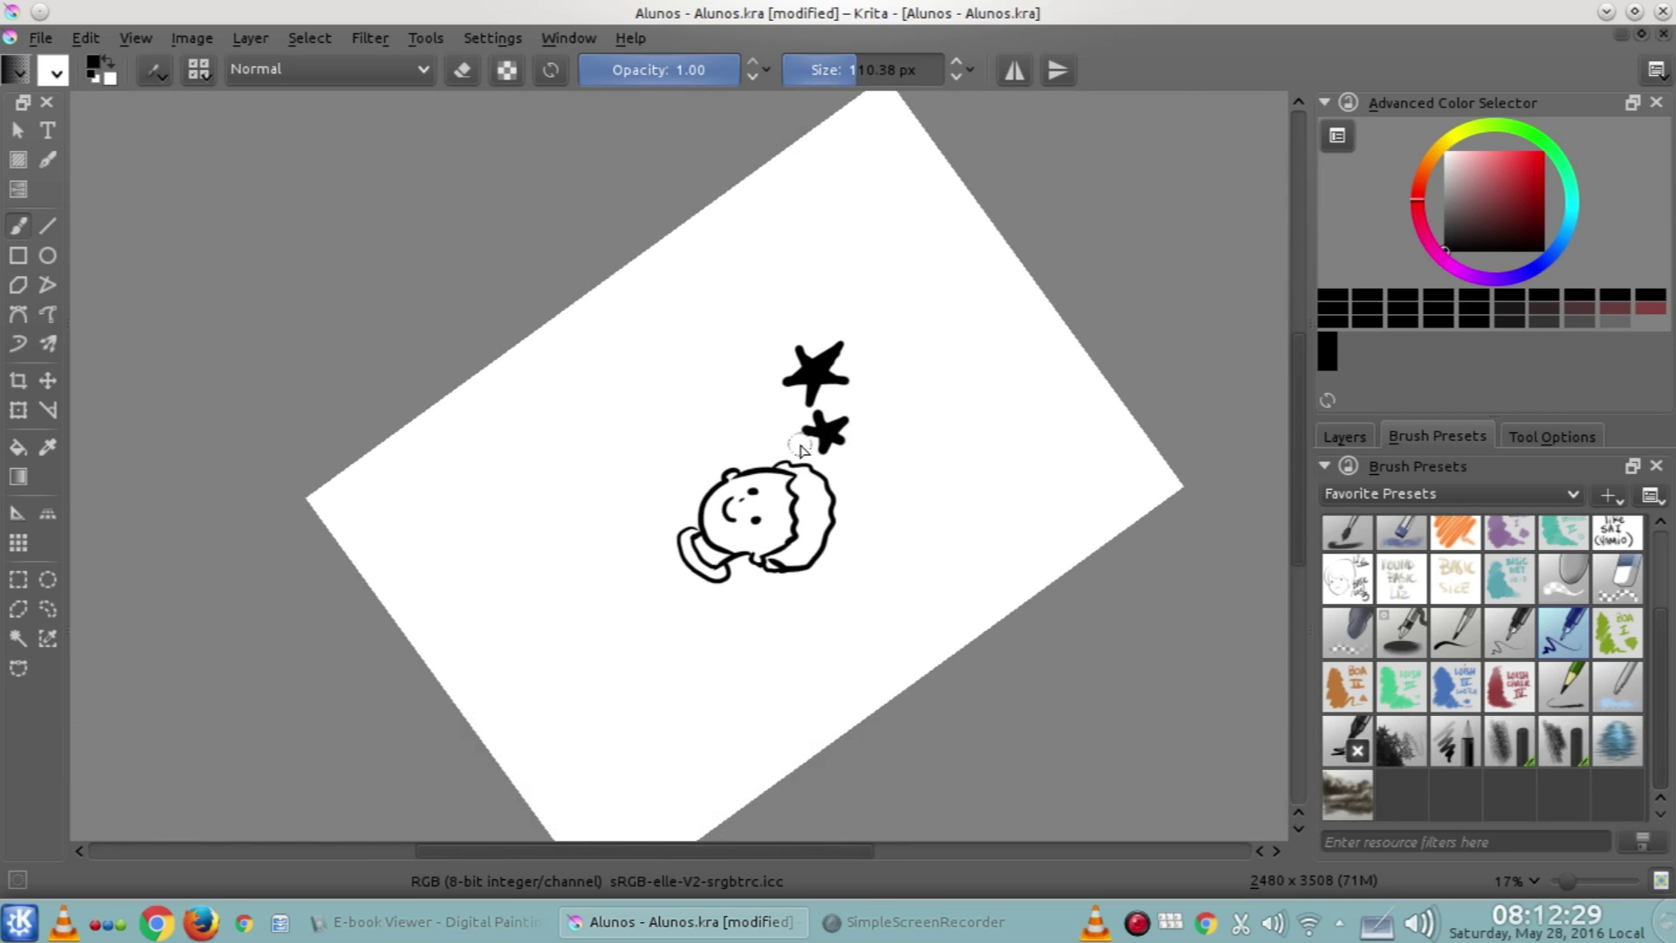
pyautogui.press('5')
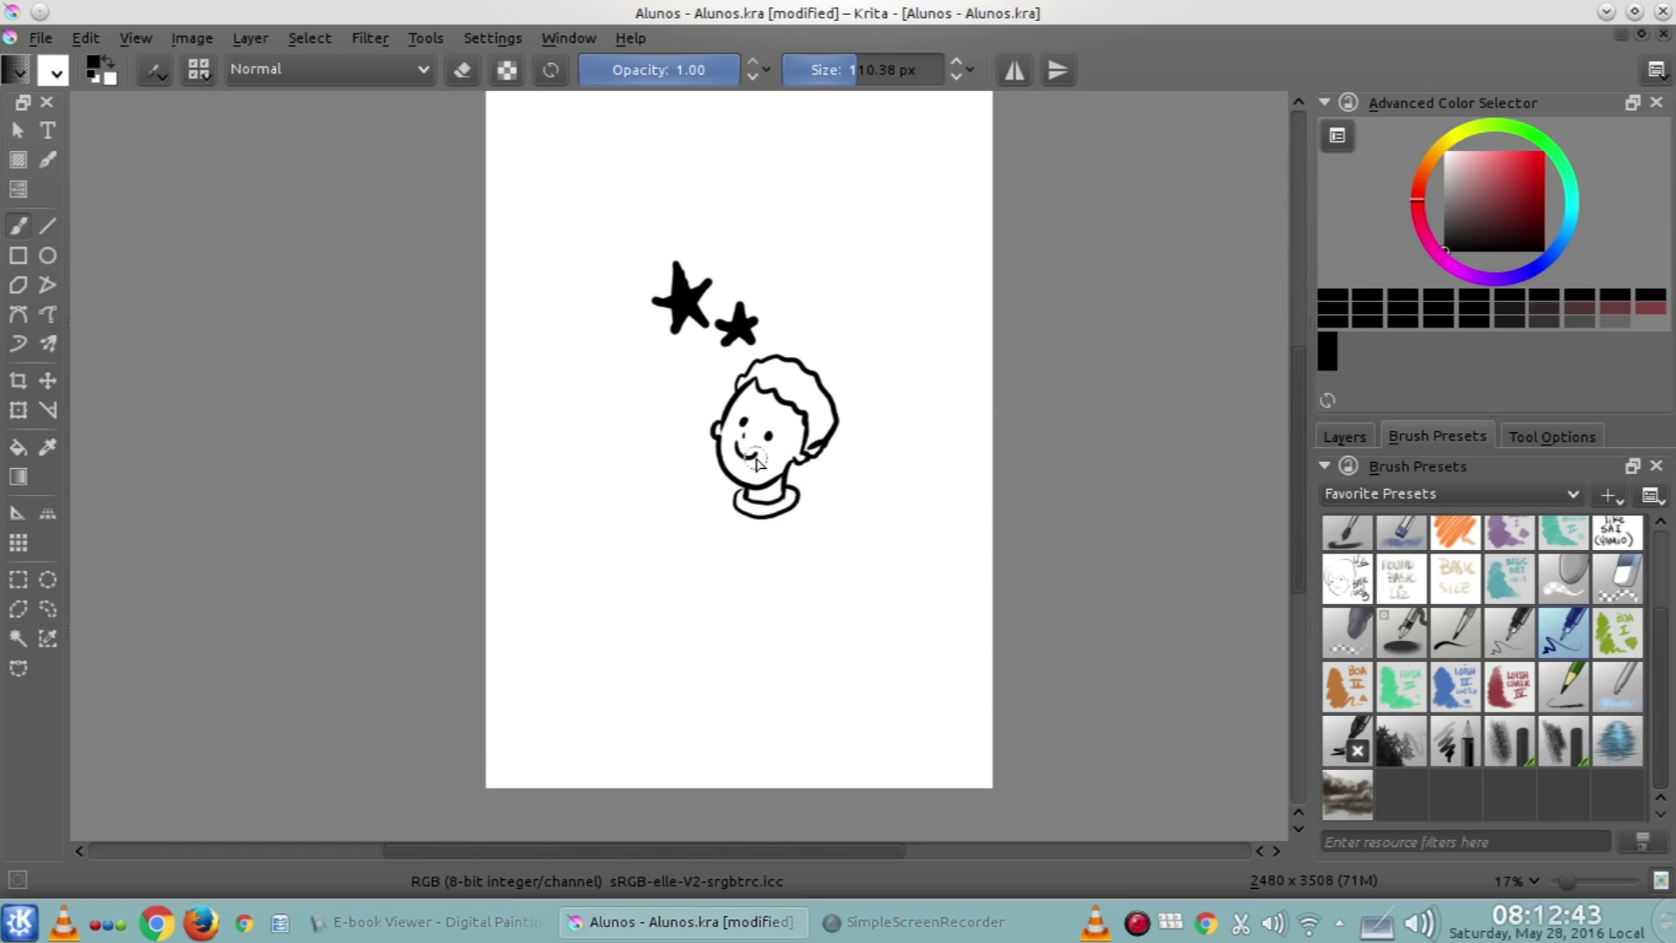
pyautogui.press('4')
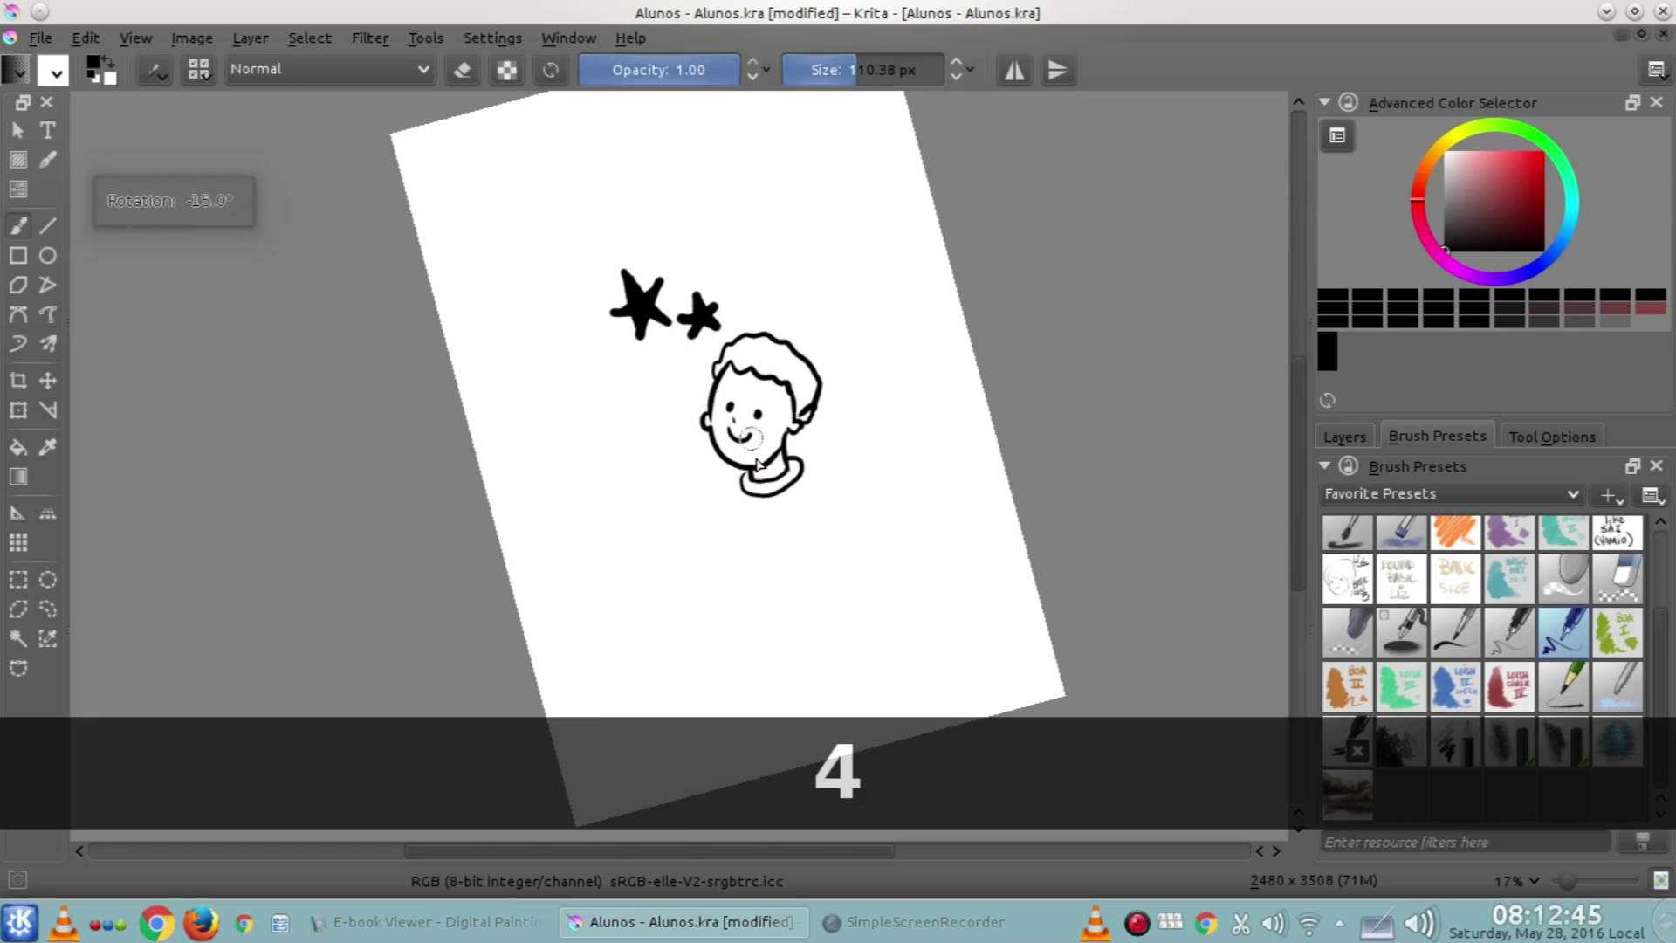
pyautogui.press('4')
pyautogui.press('4')
pyautogui.press('4')
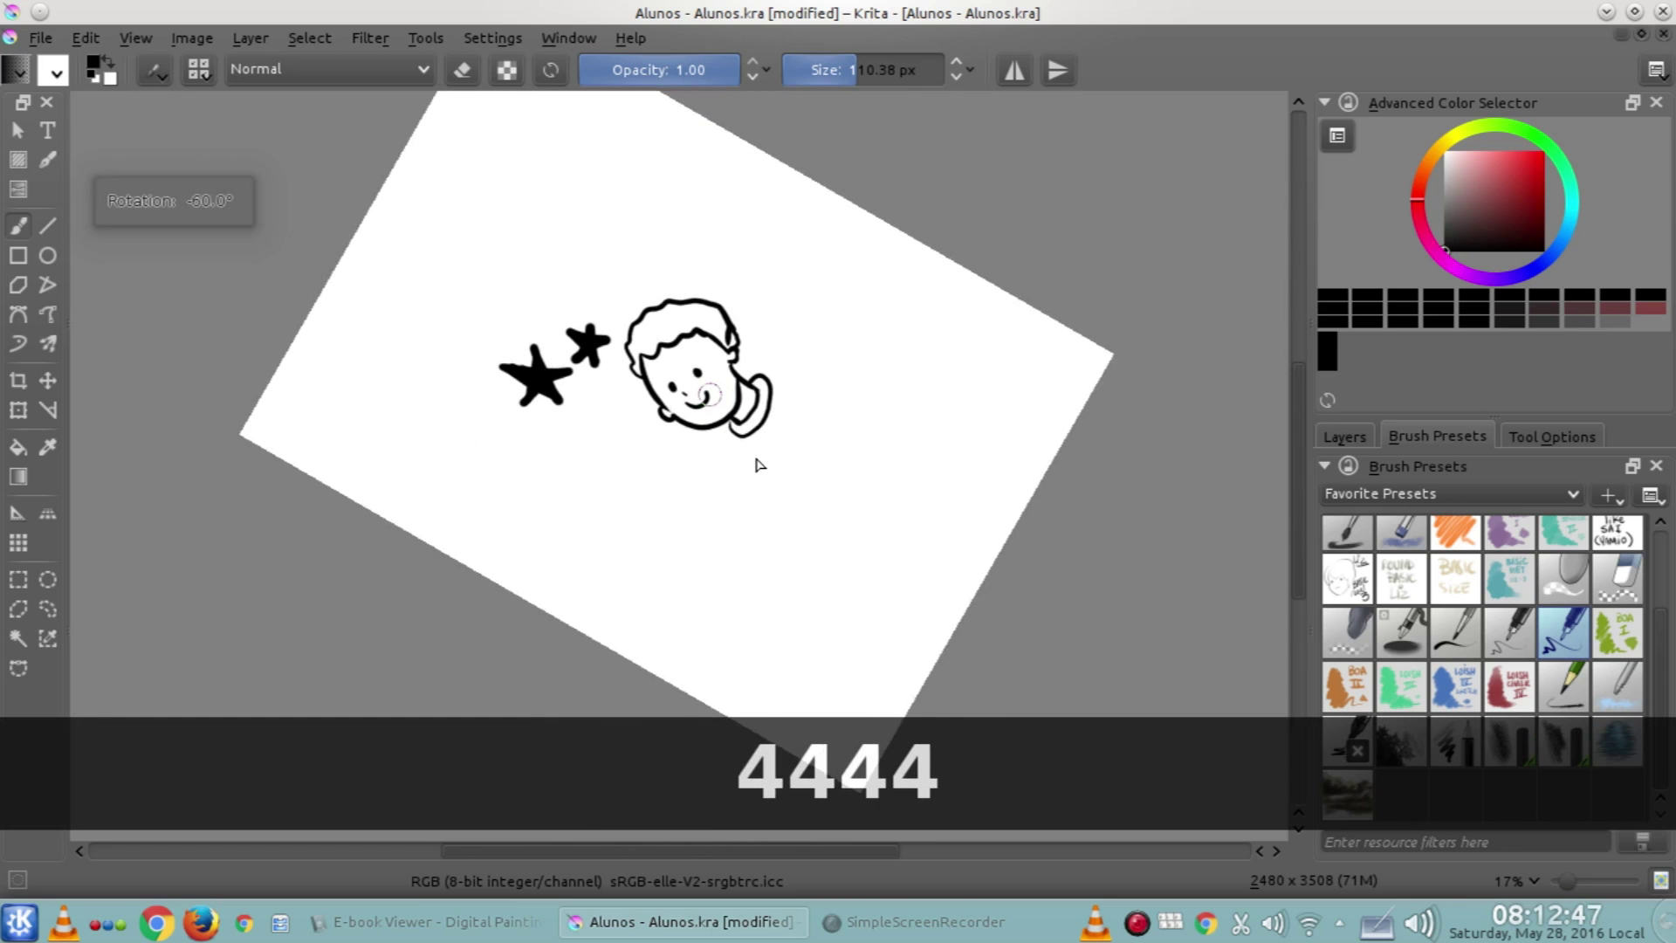
pyautogui.press('4')
pyautogui.press('4')
pyautogui.press('4')
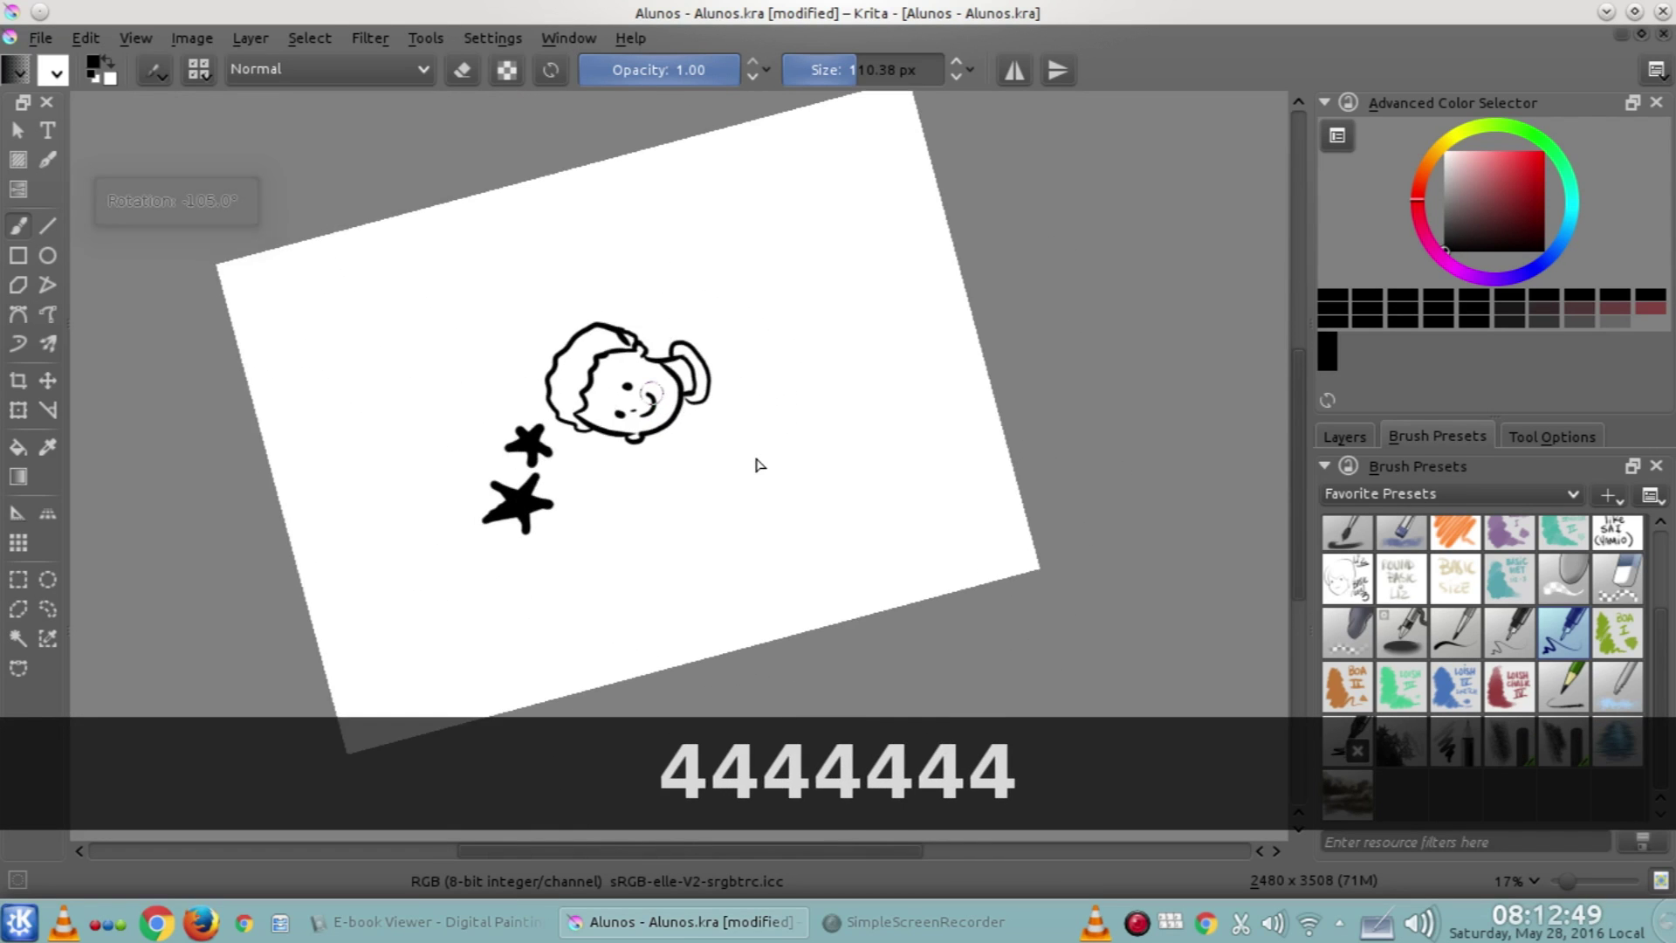
pyautogui.press('5')
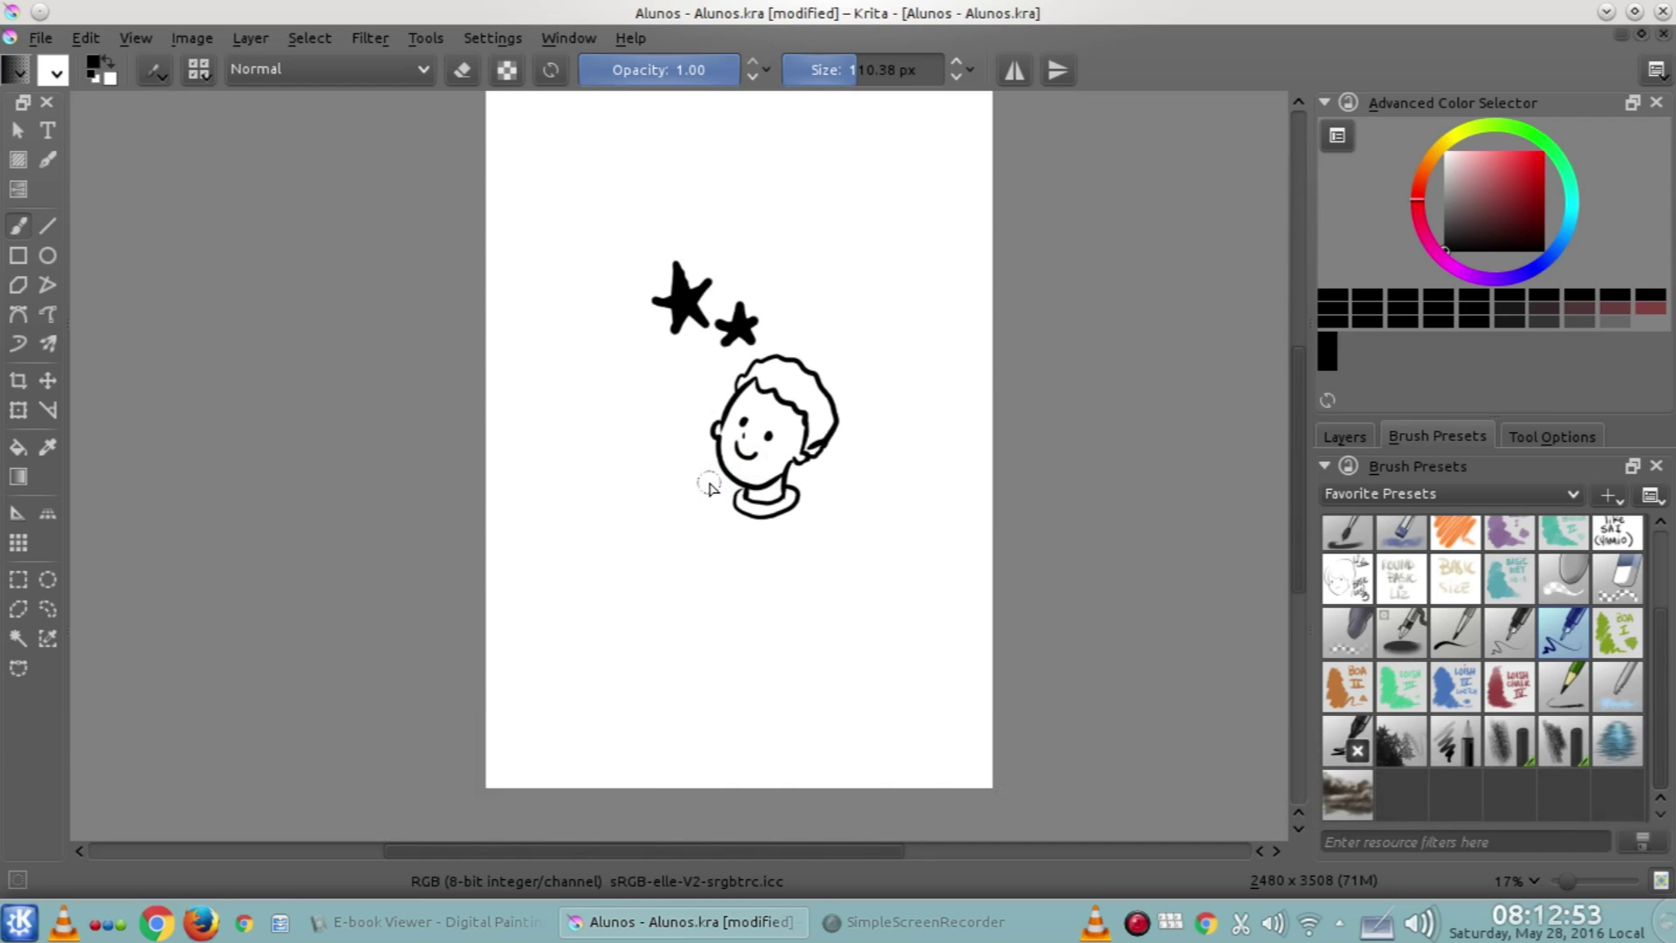
pyautogui.press('6')
pyautogui.press('6')
pyautogui.press('6')
pyautogui.press('6')
pyautogui.press('6')
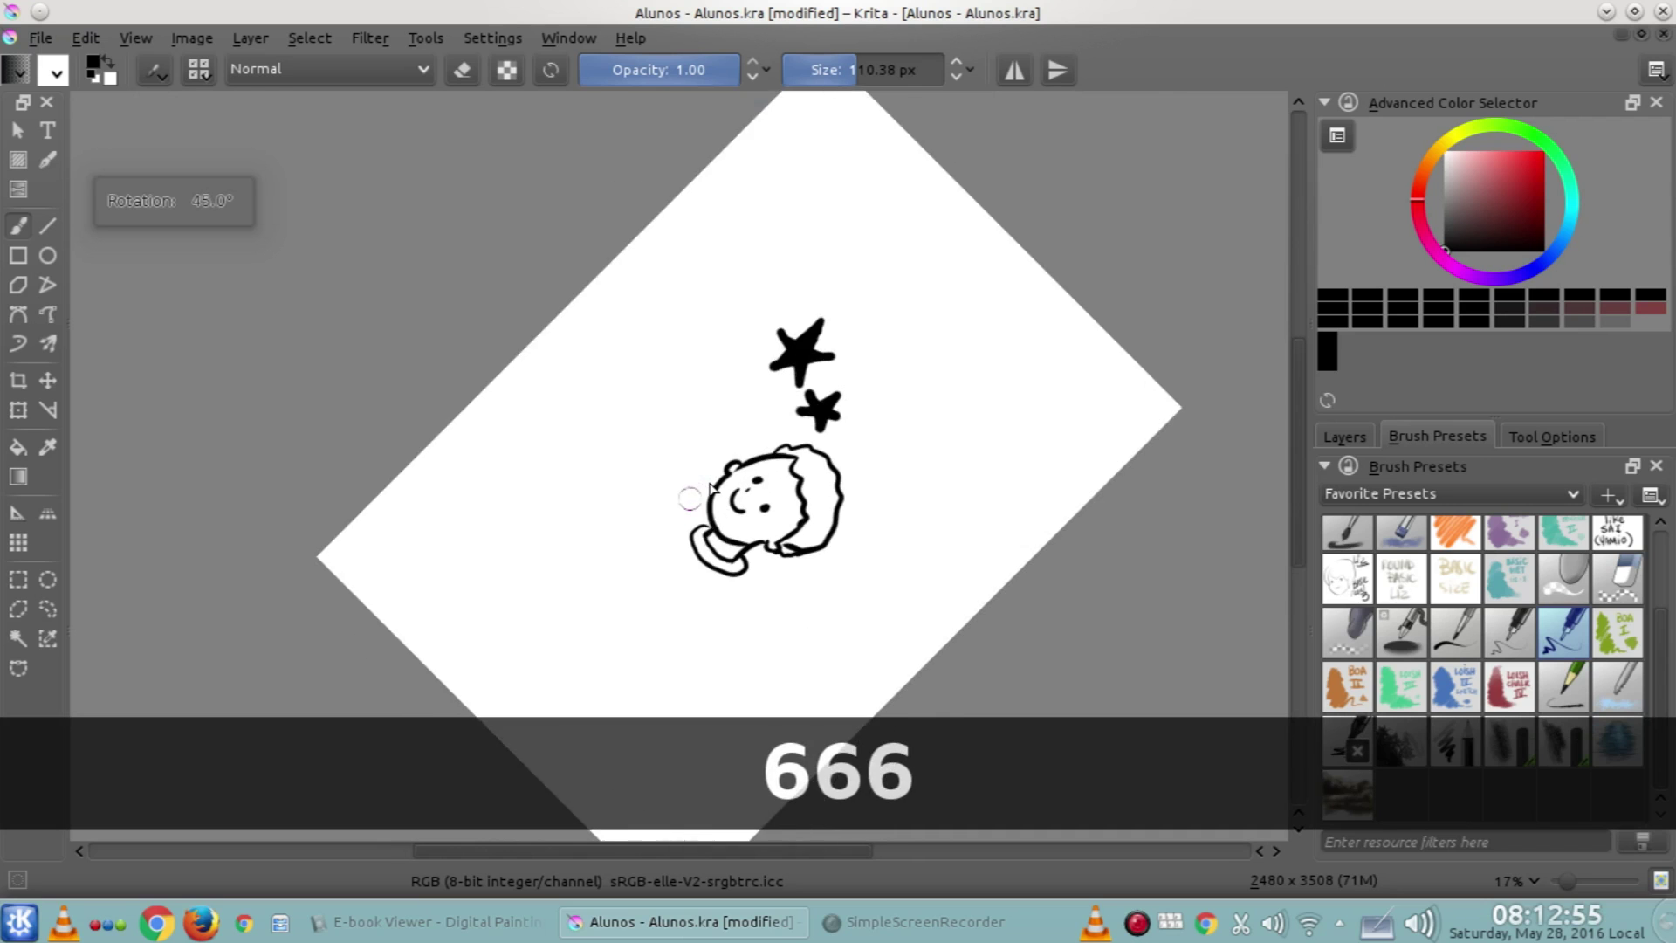
pyautogui.press('6')
pyautogui.press('6')
pyautogui.press('6')
pyautogui.press('6')
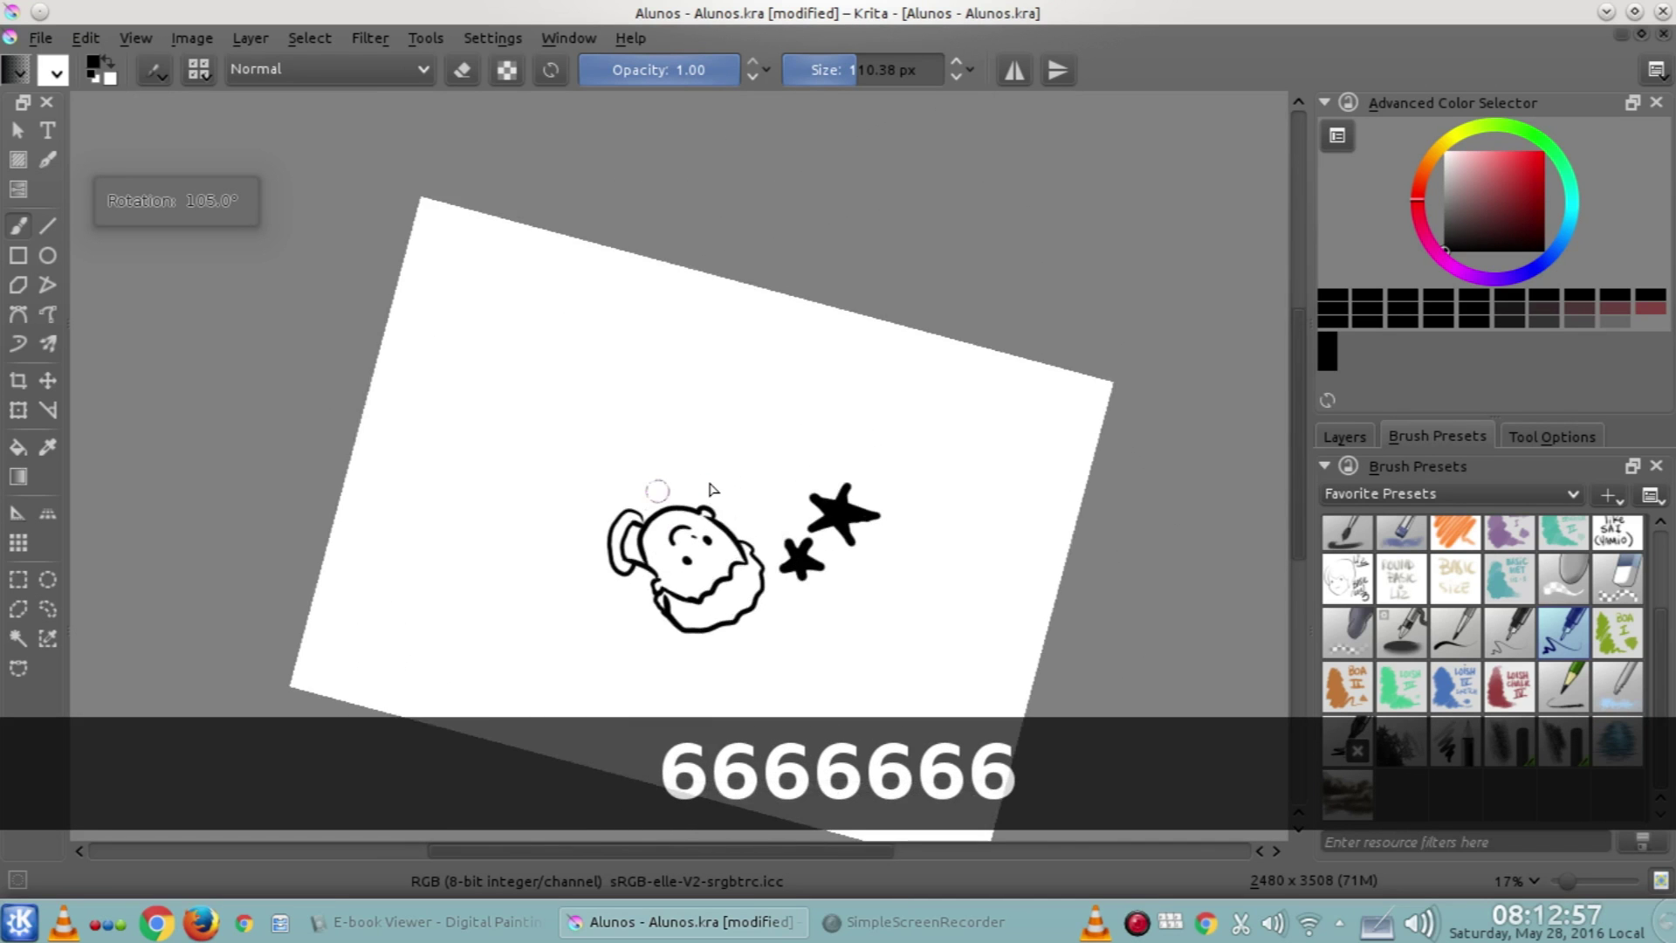
pyautogui.press('6')
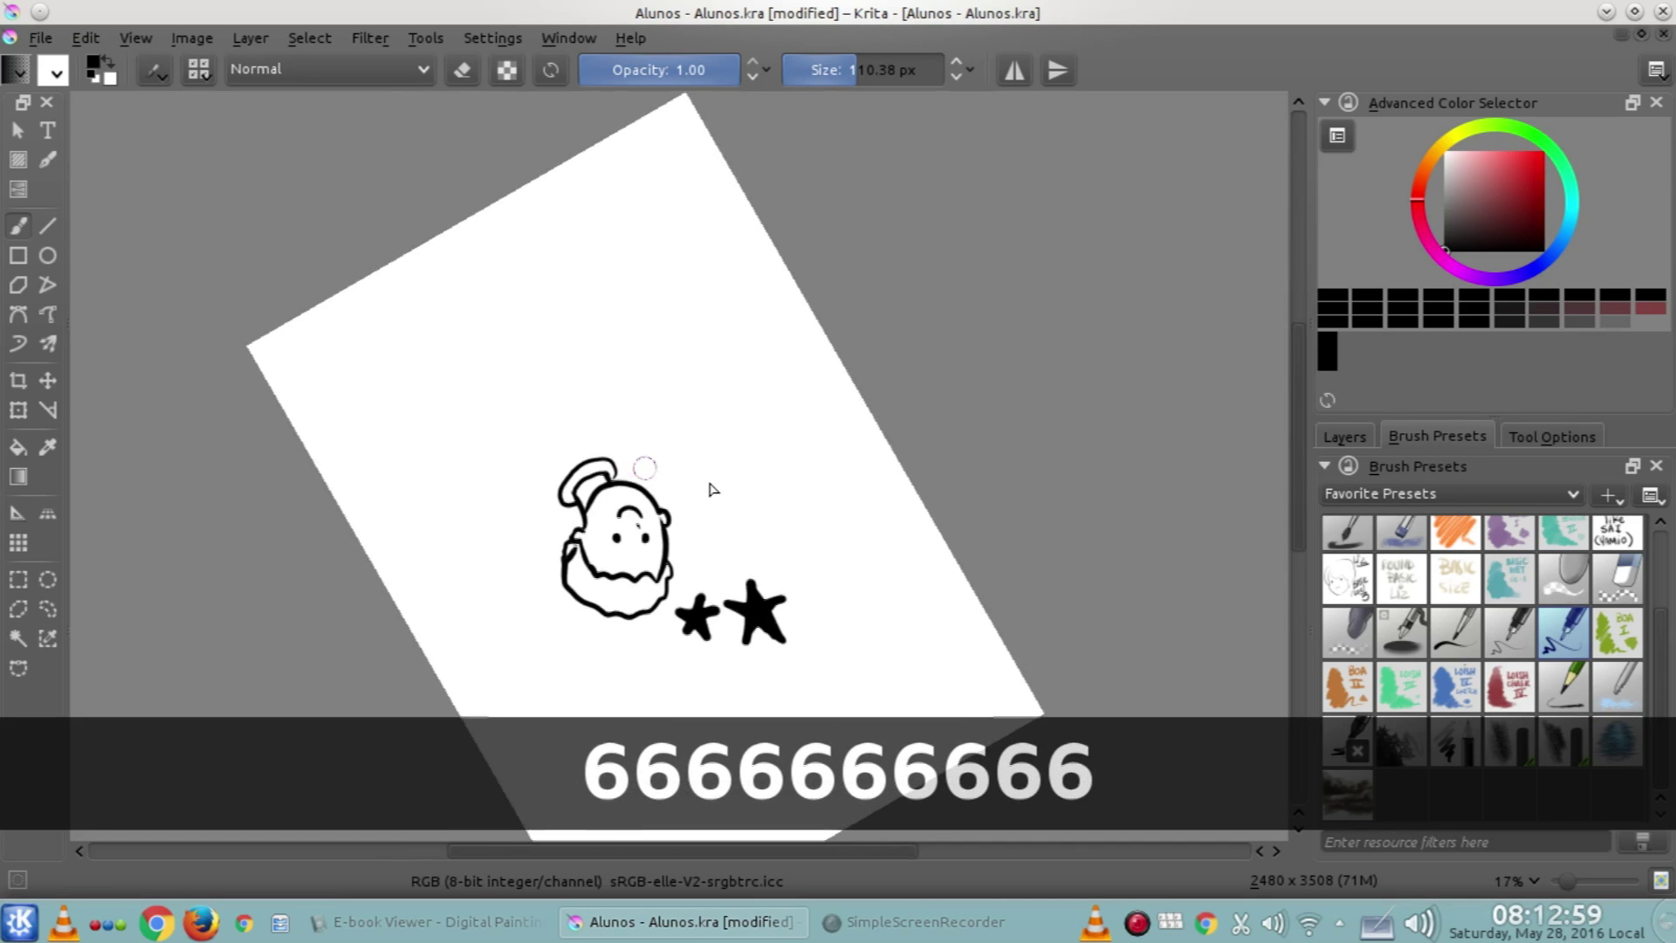
pyautogui.press('5')
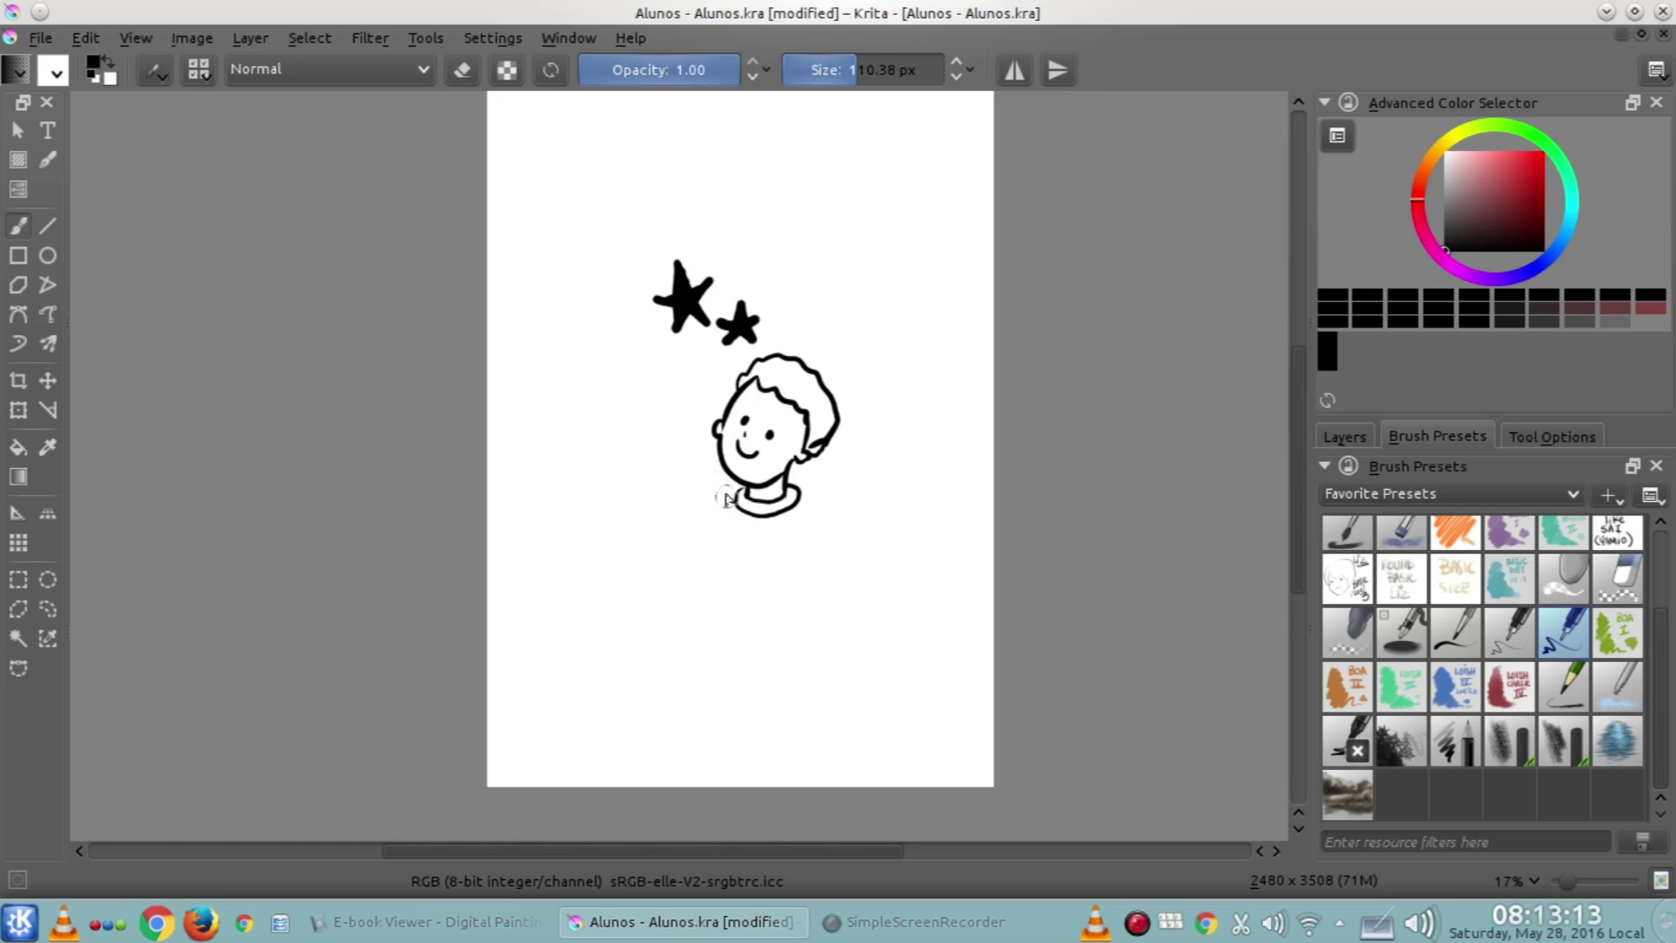
pyautogui.press('ctrl')
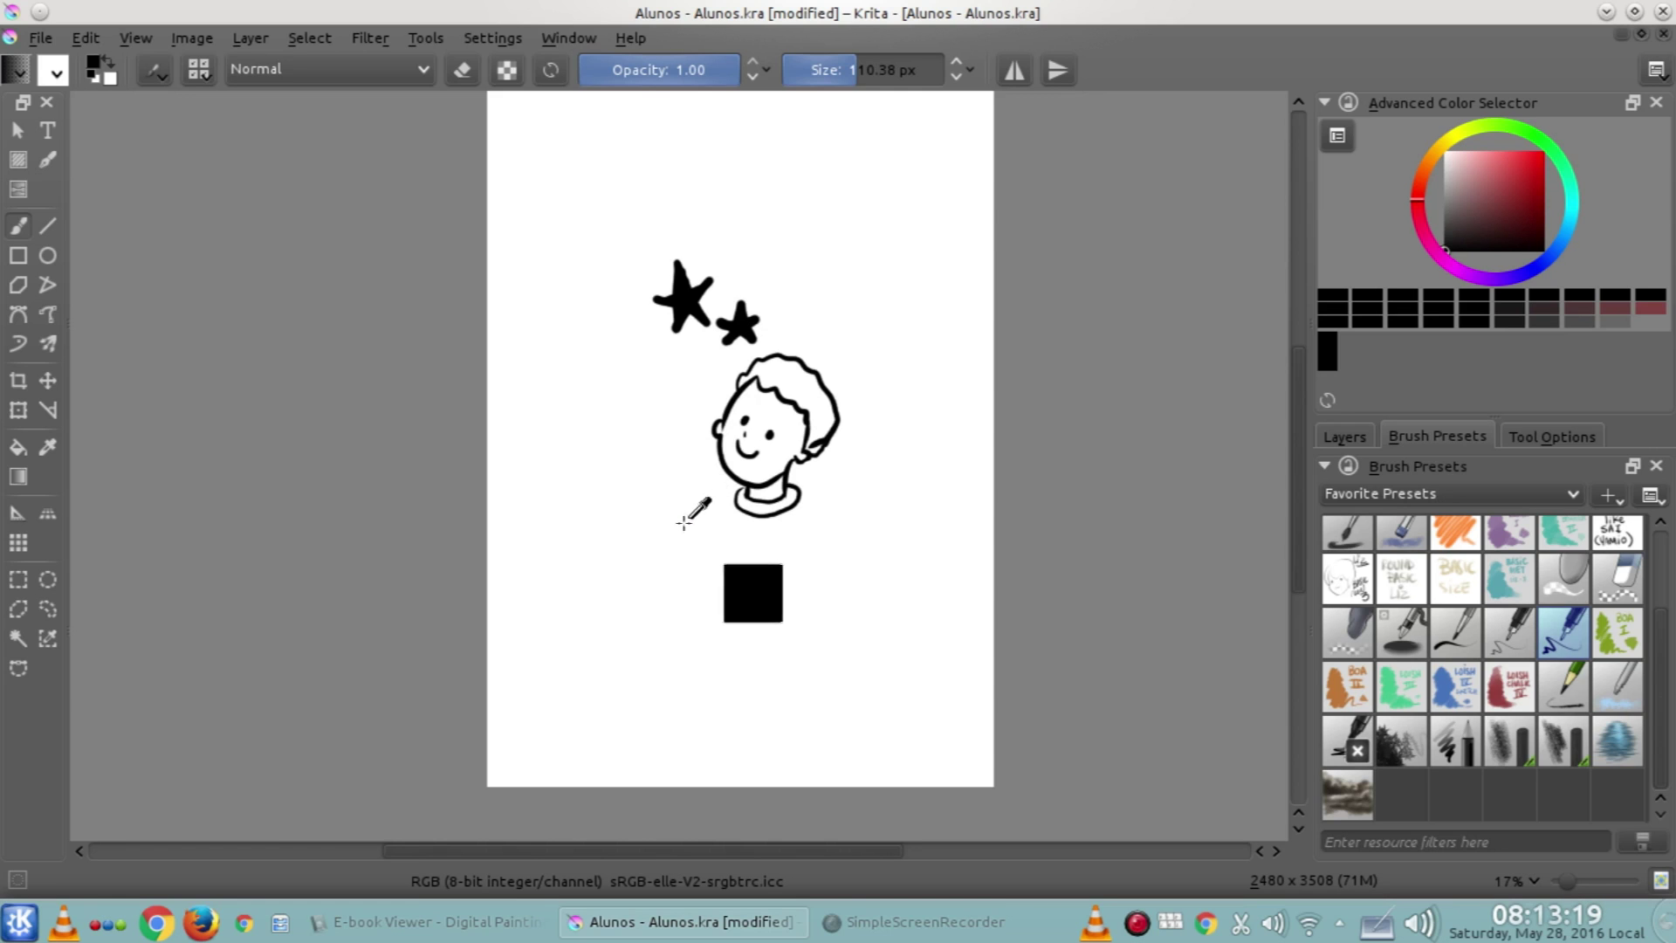
pyautogui.hotkey('ctrl', 'space')
pyautogui.moveTo(698, 511); pyautogui.dragTo(804, 408)
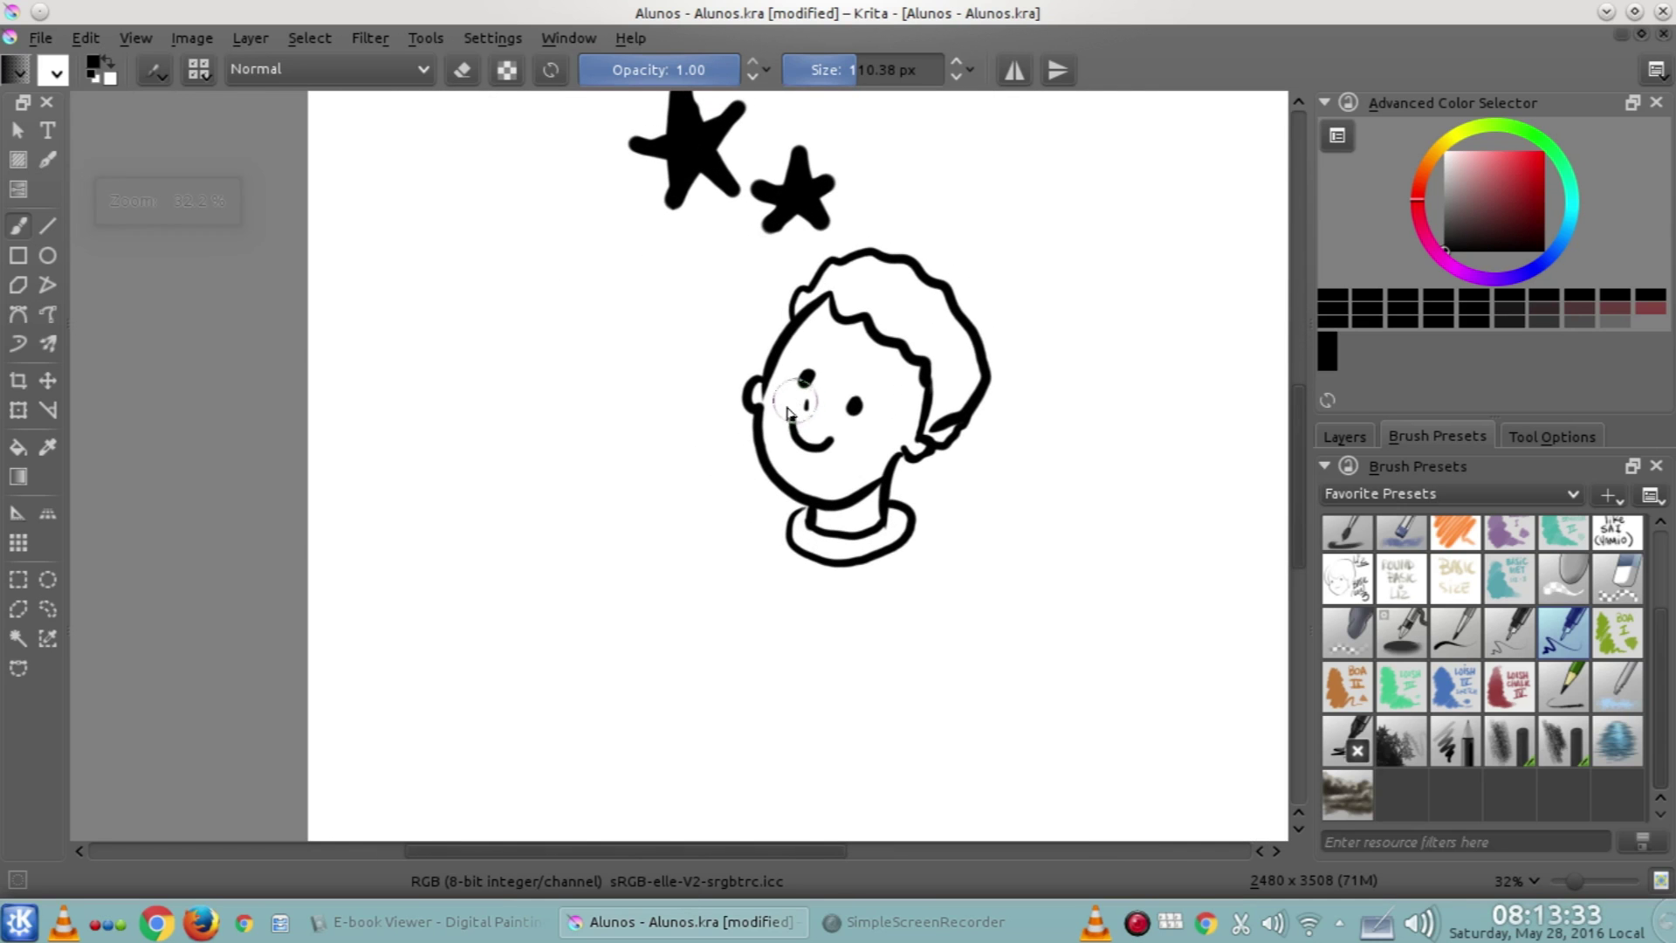
pyautogui.moveTo(575, 921)
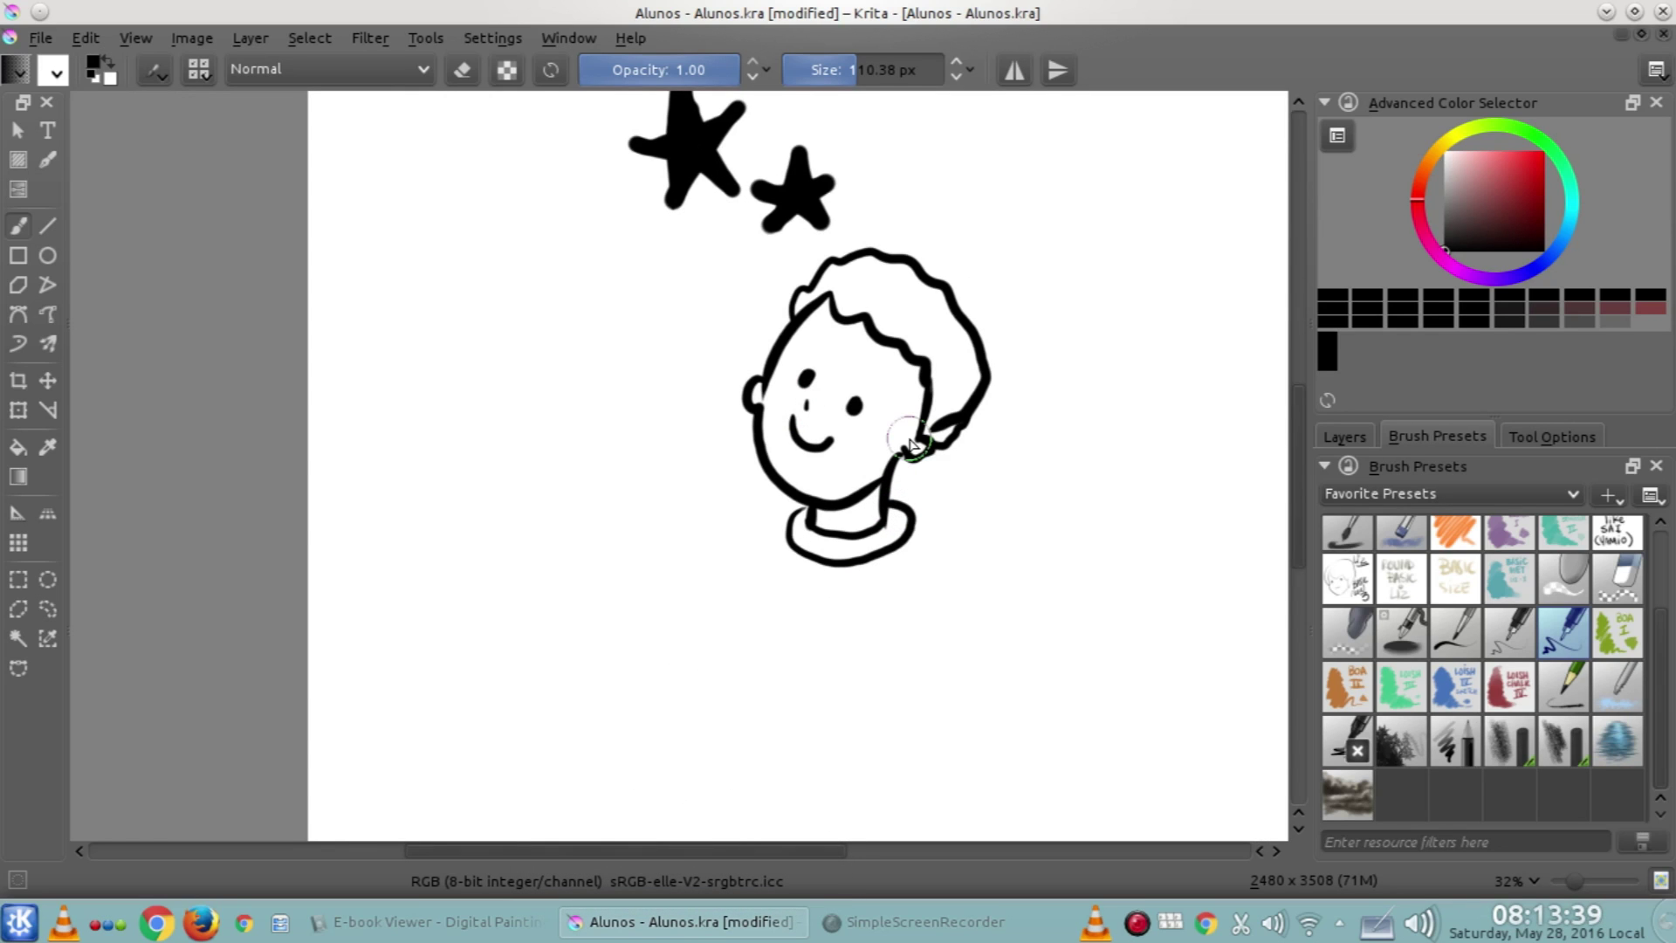
pyautogui.press('space')
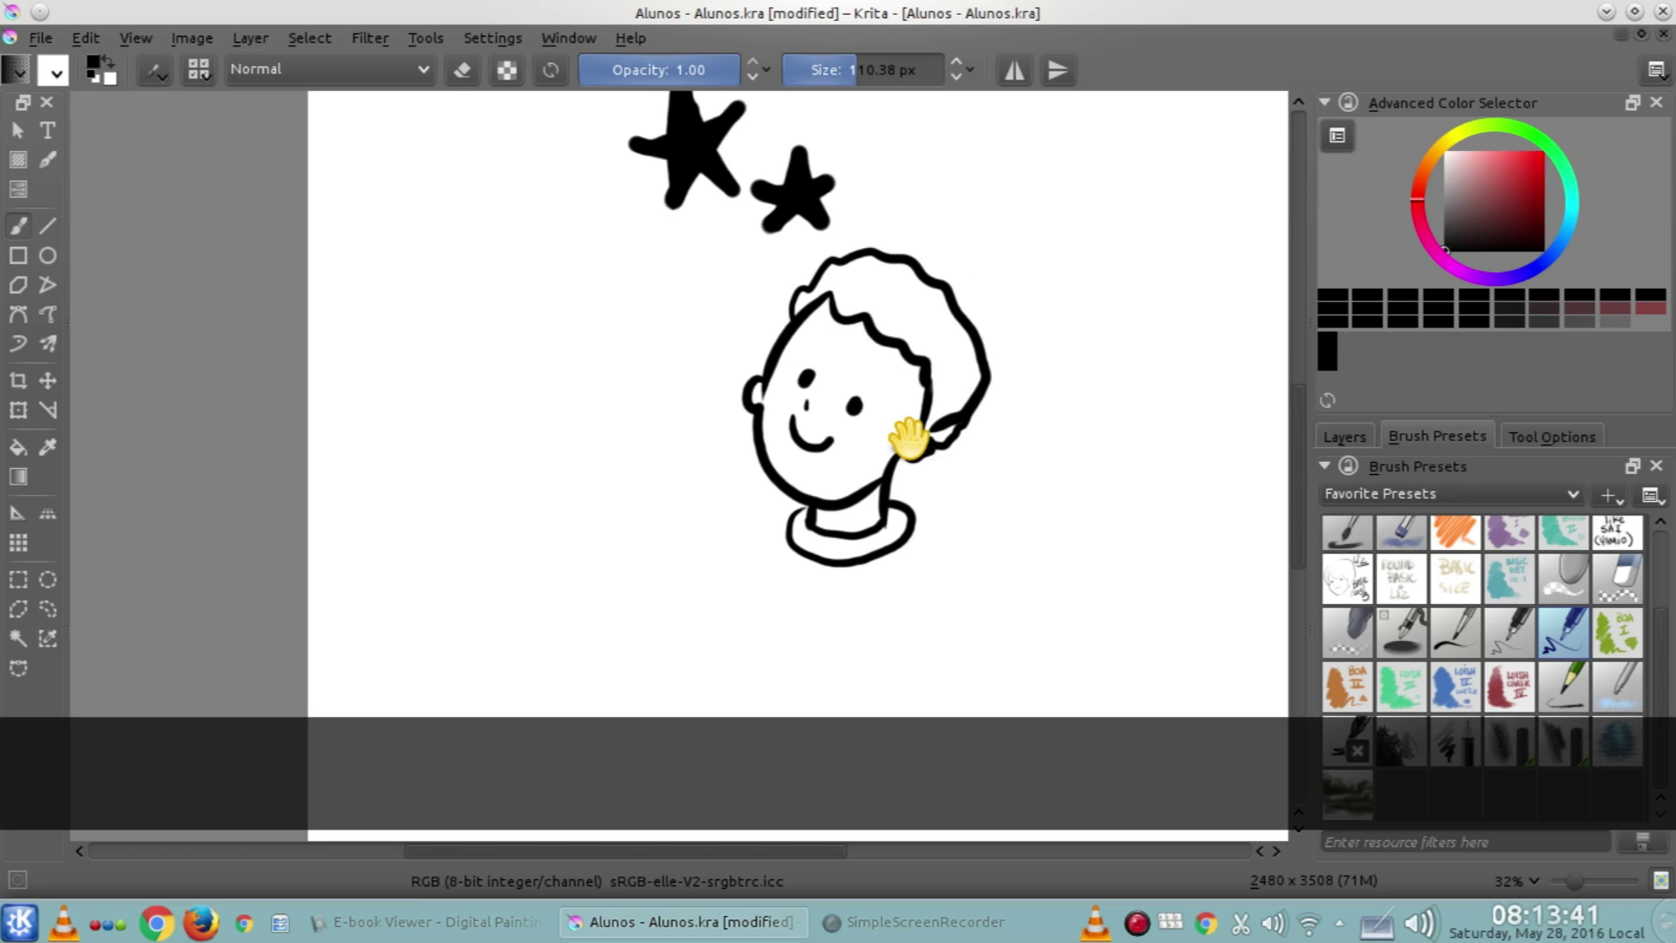
pyautogui.press('ctrl')
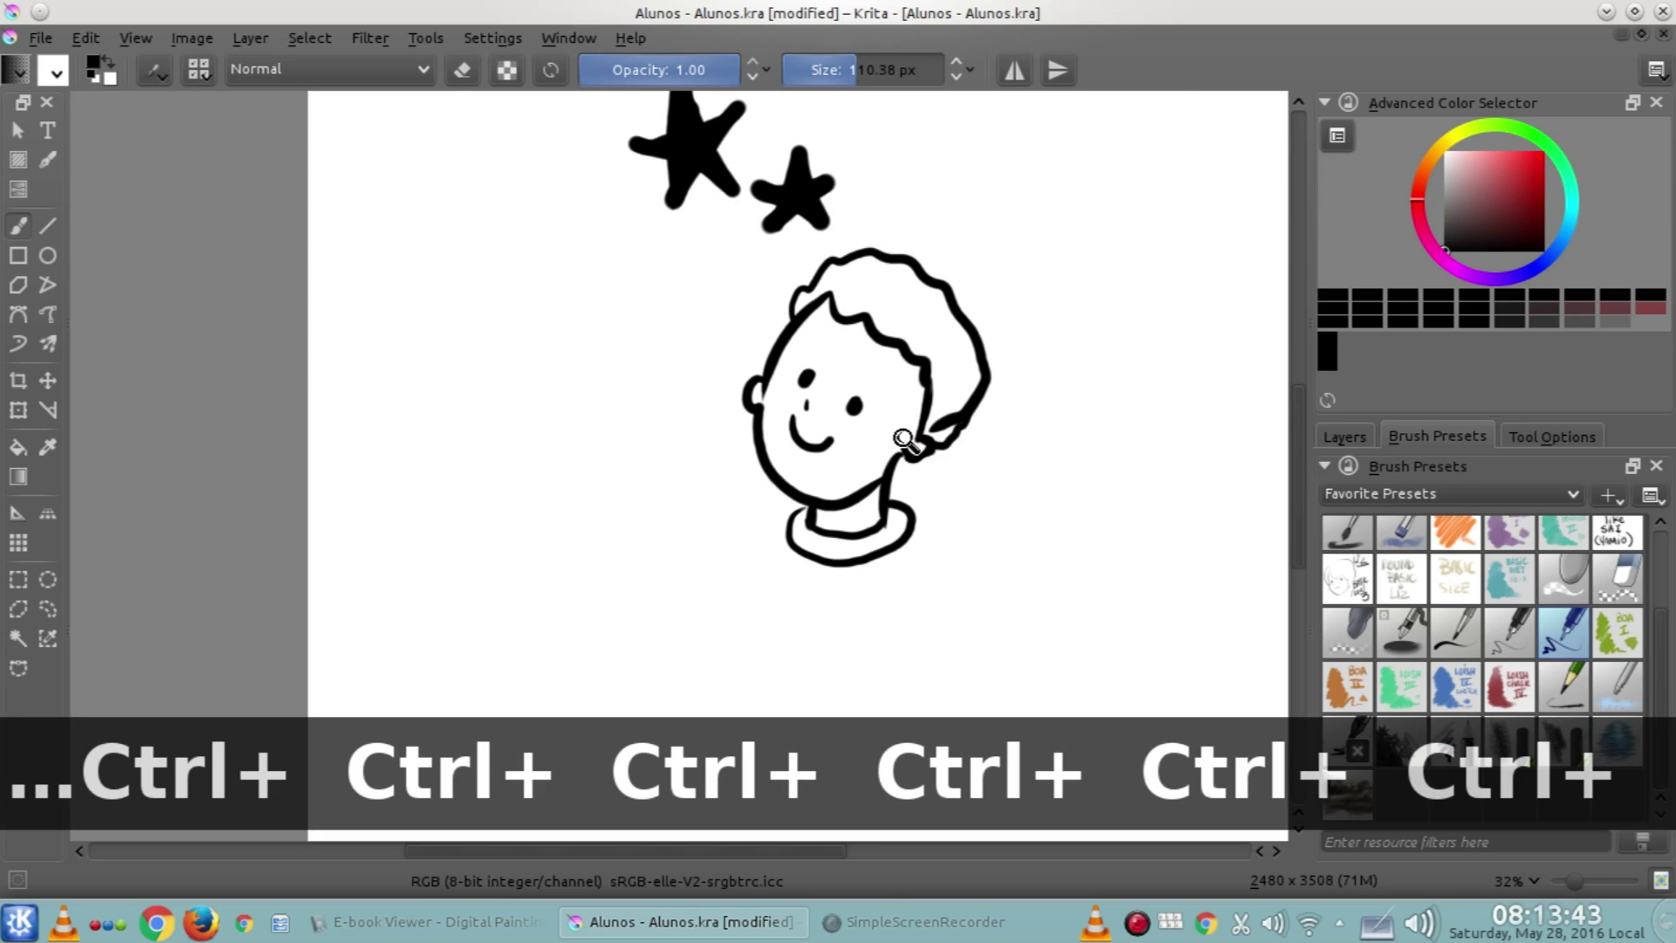
pyautogui.moveTo(917, 442)
pyautogui.mouseDown()
pyautogui.moveTo(935, 378)
pyautogui.moveTo(966, 367)
pyautogui.moveTo(911, 510)
pyautogui.moveTo(857, 579)
pyautogui.moveTo(899, 441)
pyautogui.moveTo(923, 497)
pyautogui.mouseUp()
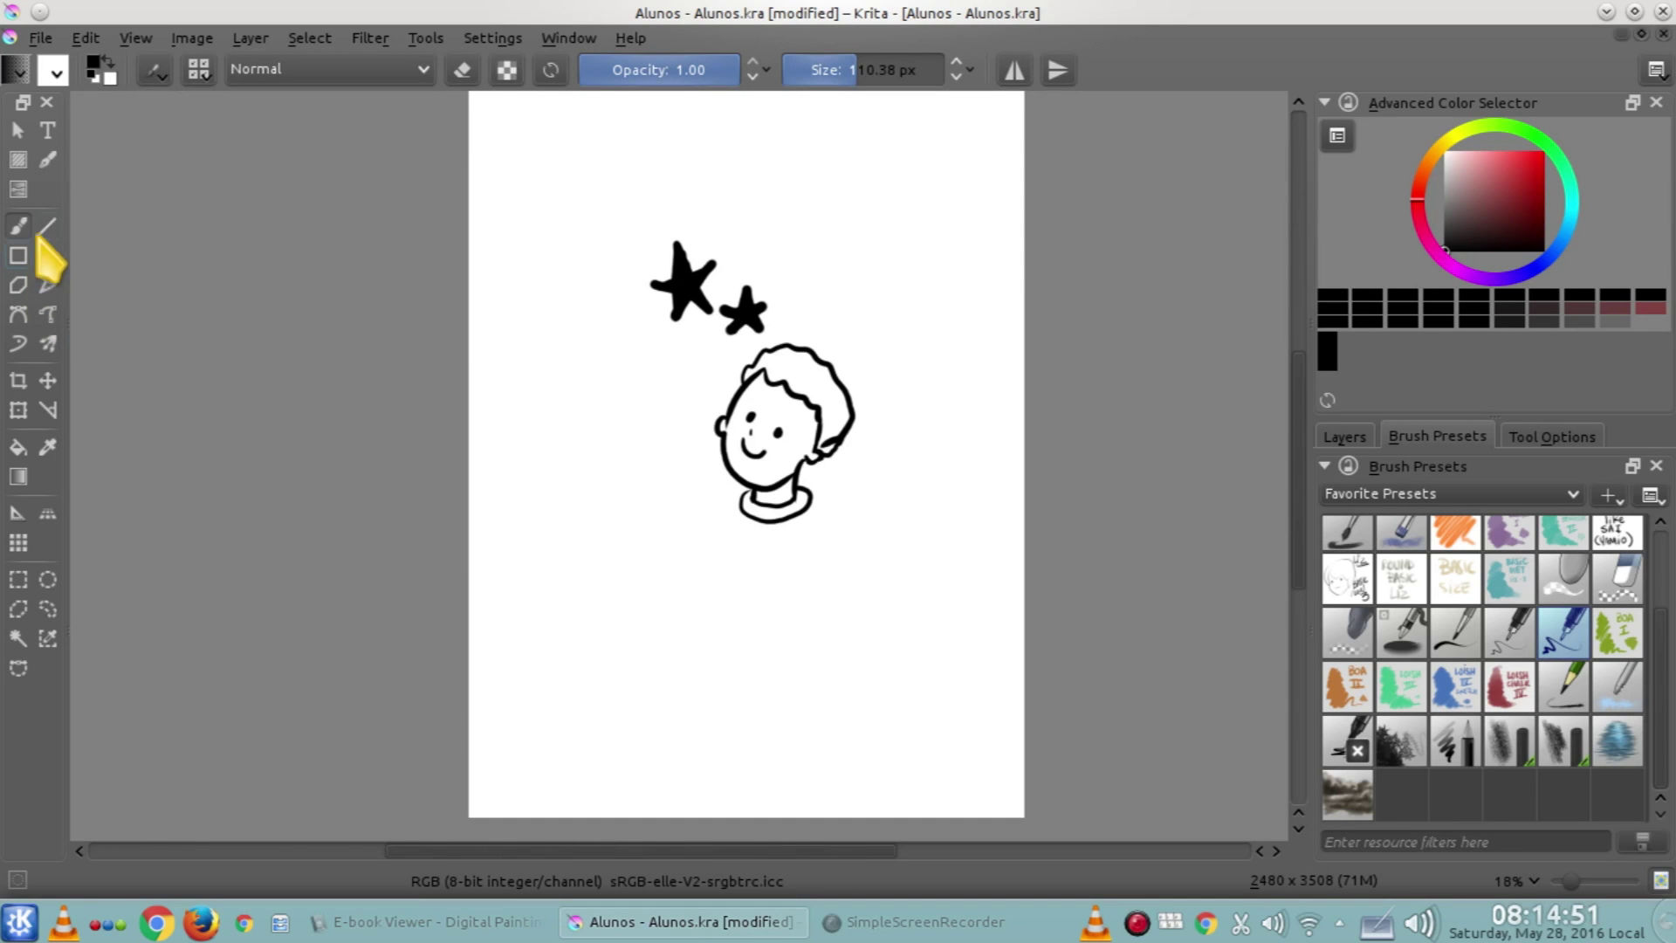
# Sample the star's black with the Color Picker, then return to the Freehand Brush
pyautogui.click(46, 453)
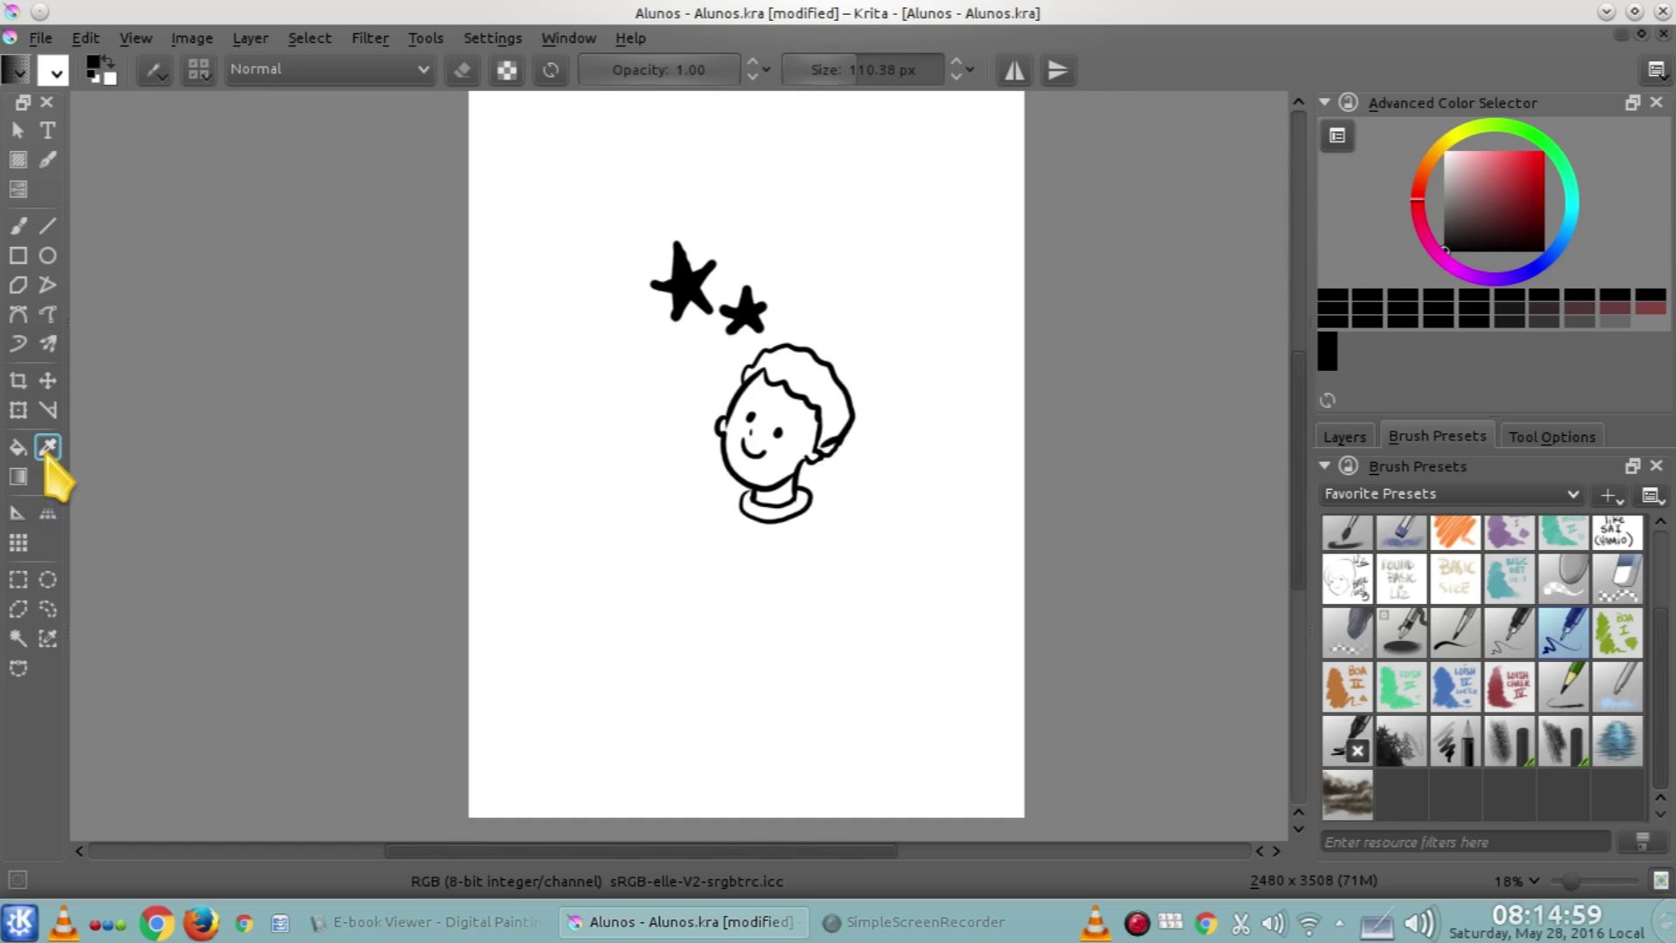
pyautogui.click(1576, 437)
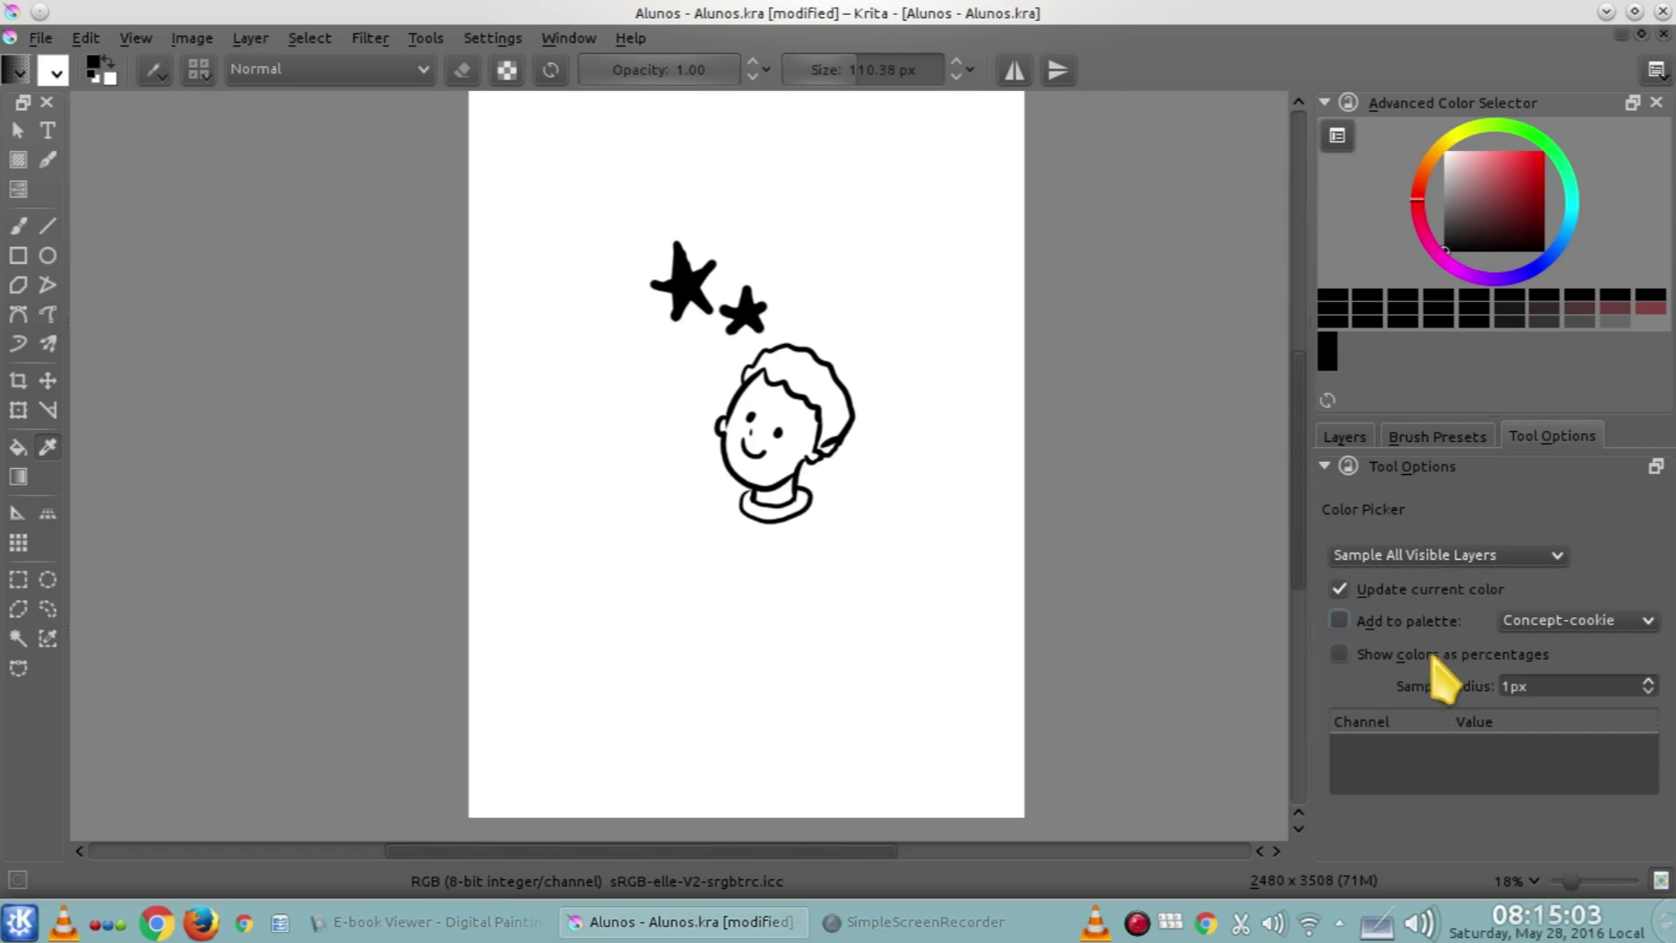
pyautogui.click(746, 312)
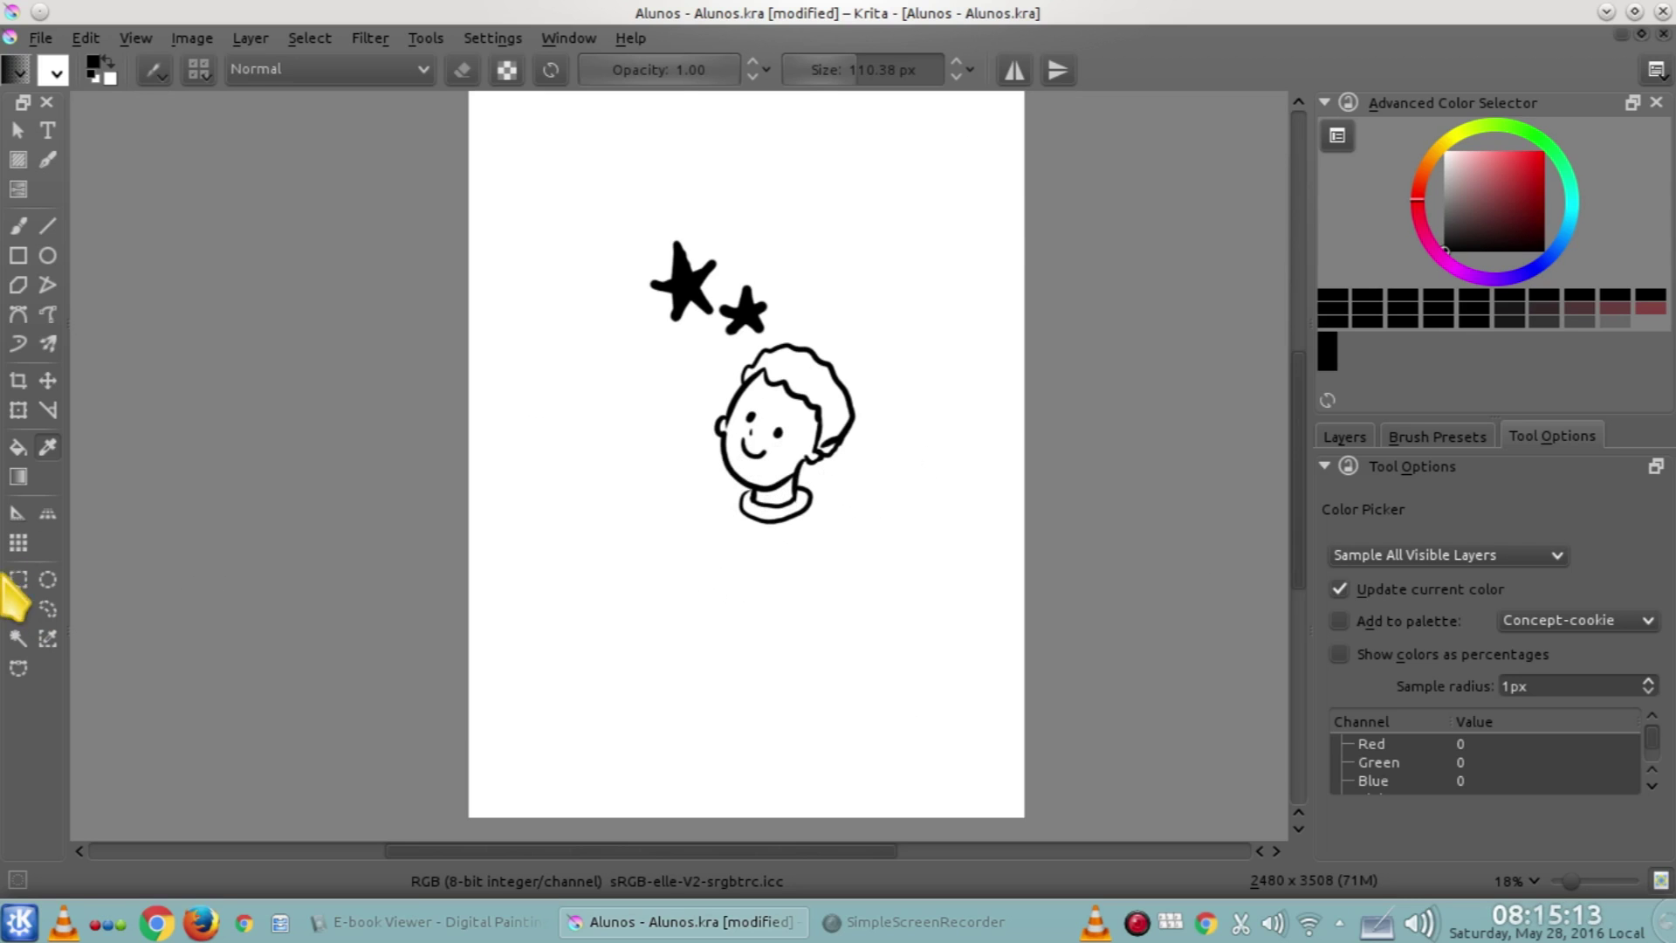
pyautogui.click(19, 227)
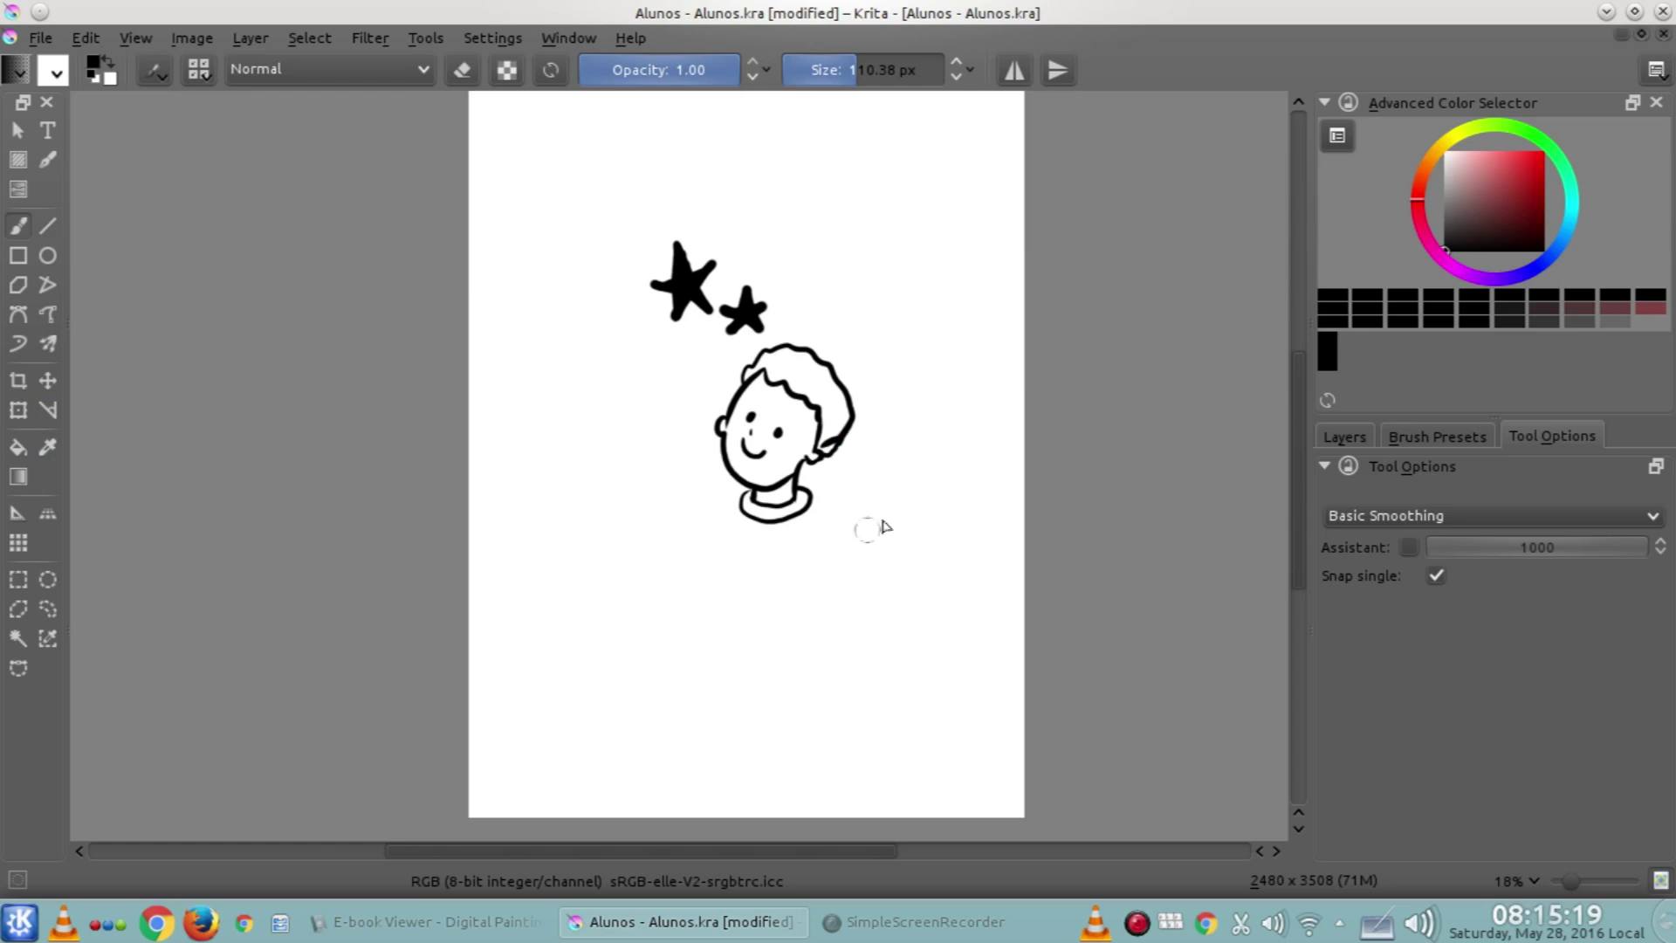
# Choose cyan, then paint a yellow-green star left of the stars and a red heart by the face
pyautogui.click(1571, 208)
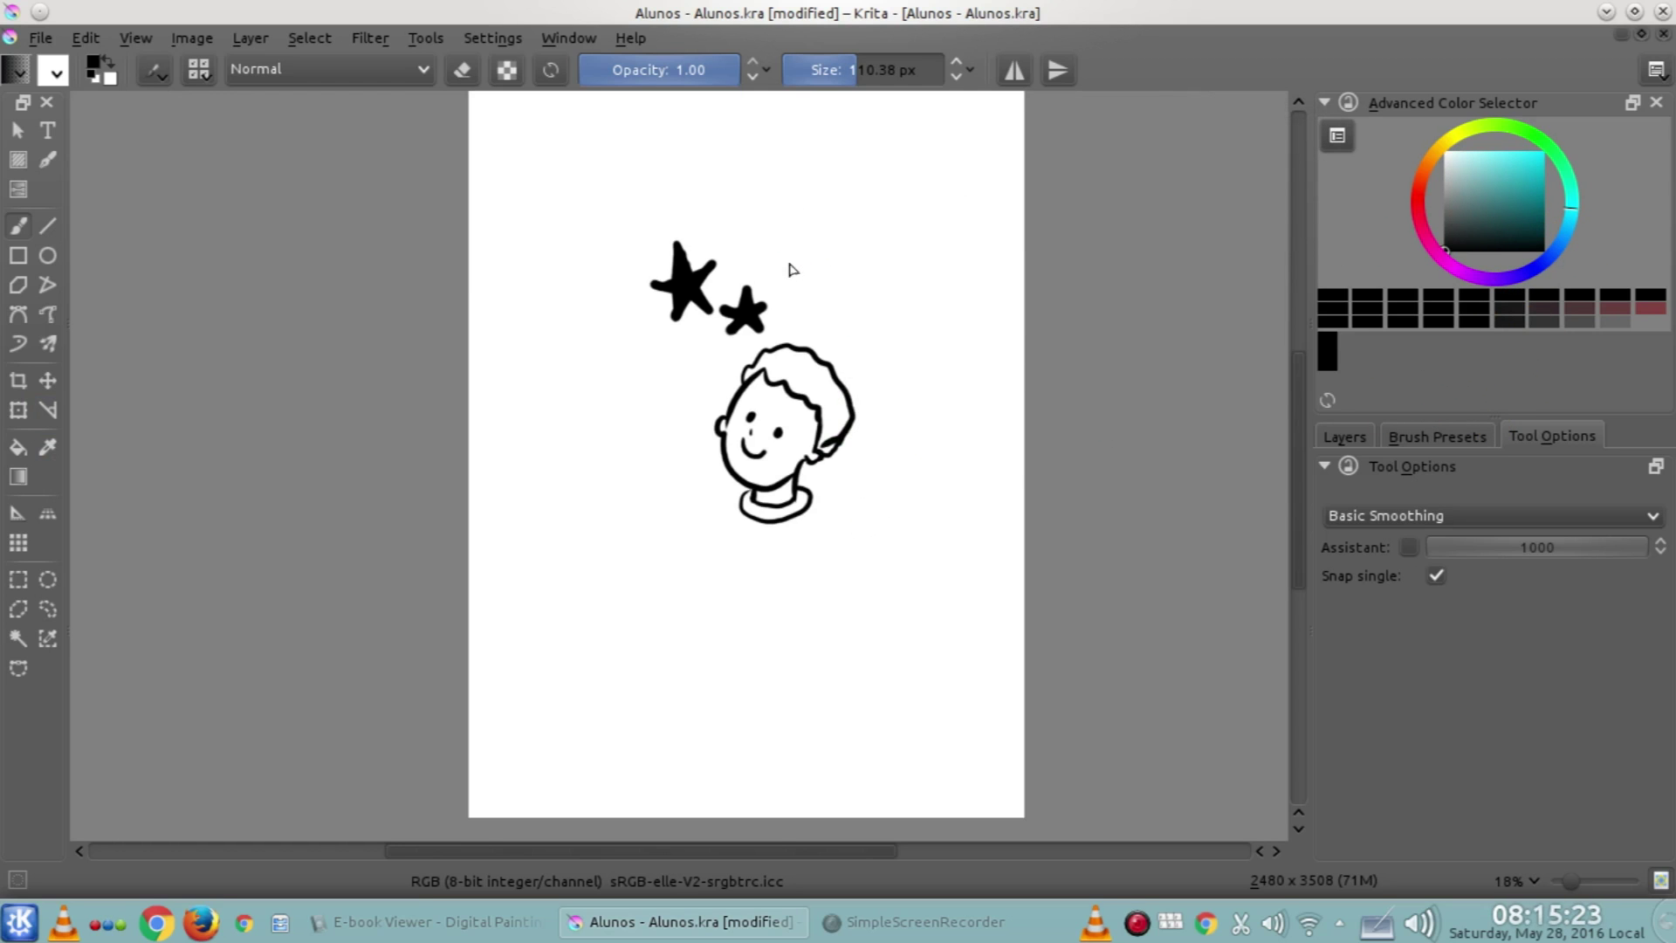
pyautogui.click(1515, 173)
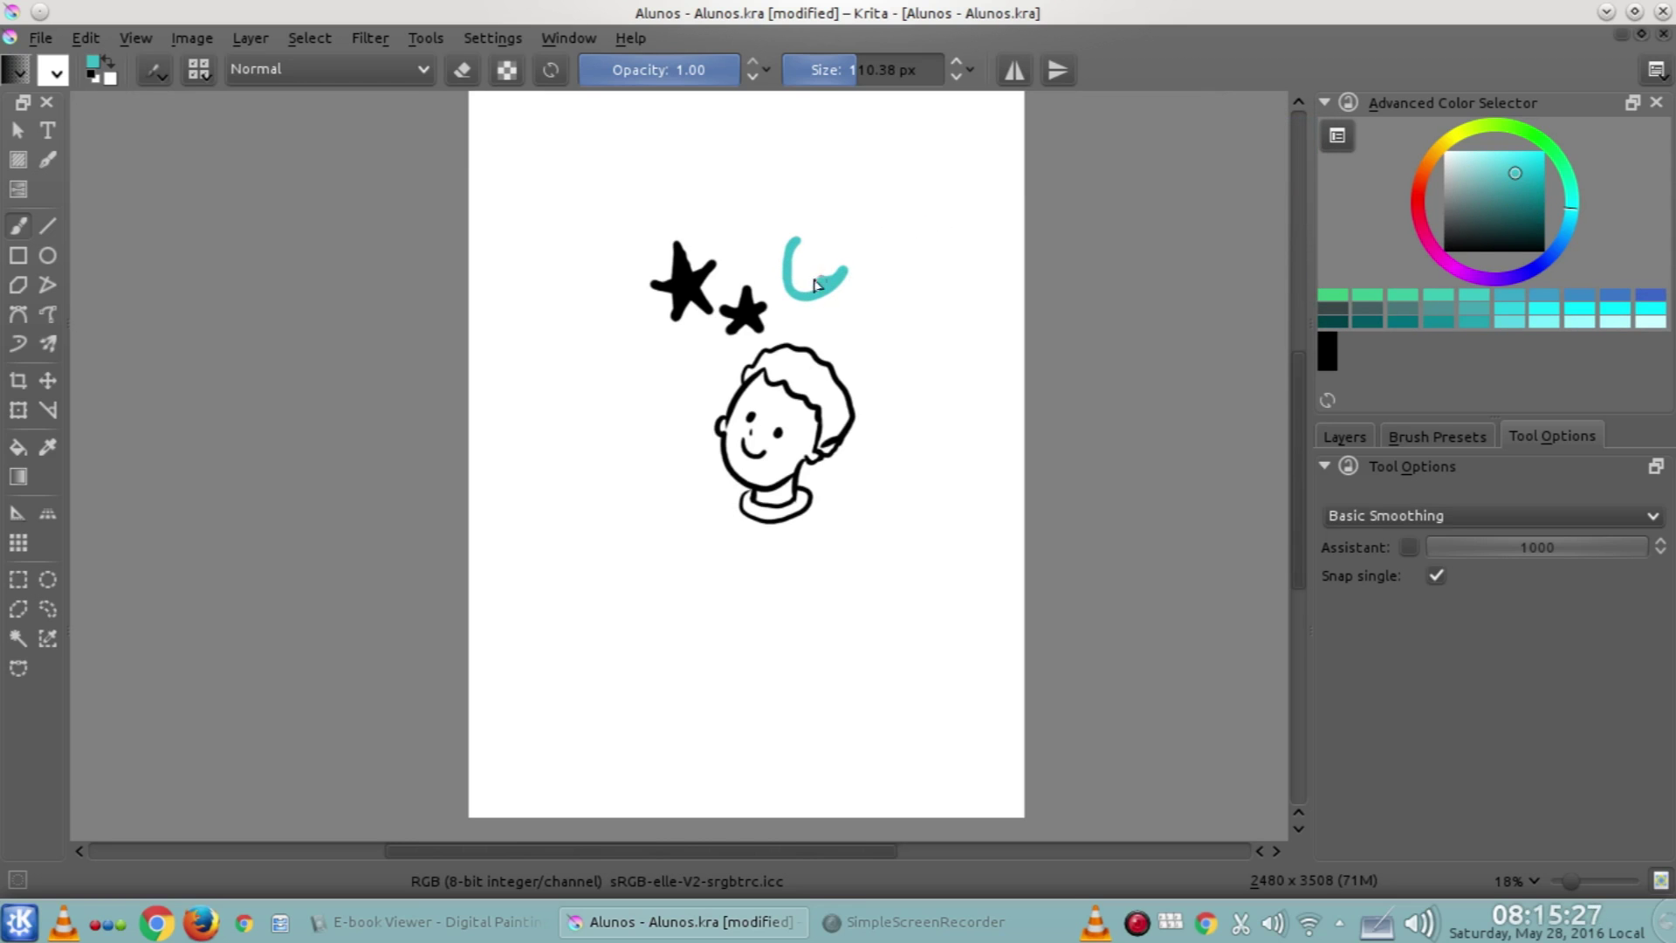
pyautogui.click(1460, 131)
pyautogui.moveTo(597, 359); pyautogui.dragTo(586, 341)
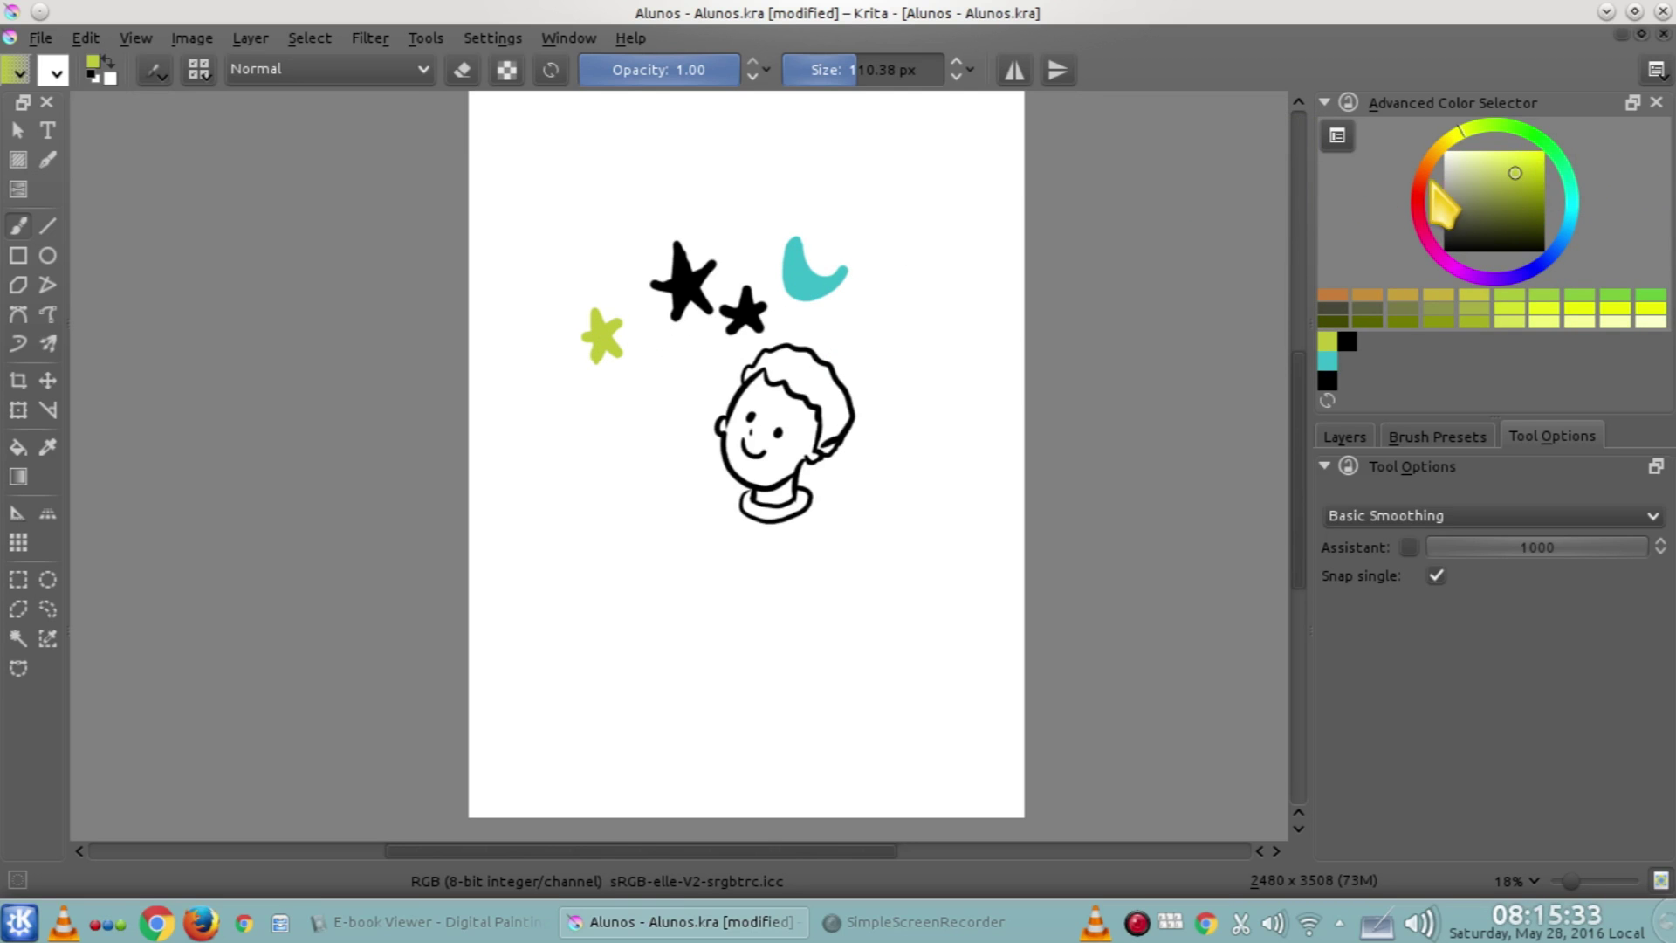
pyautogui.click(1424, 184)
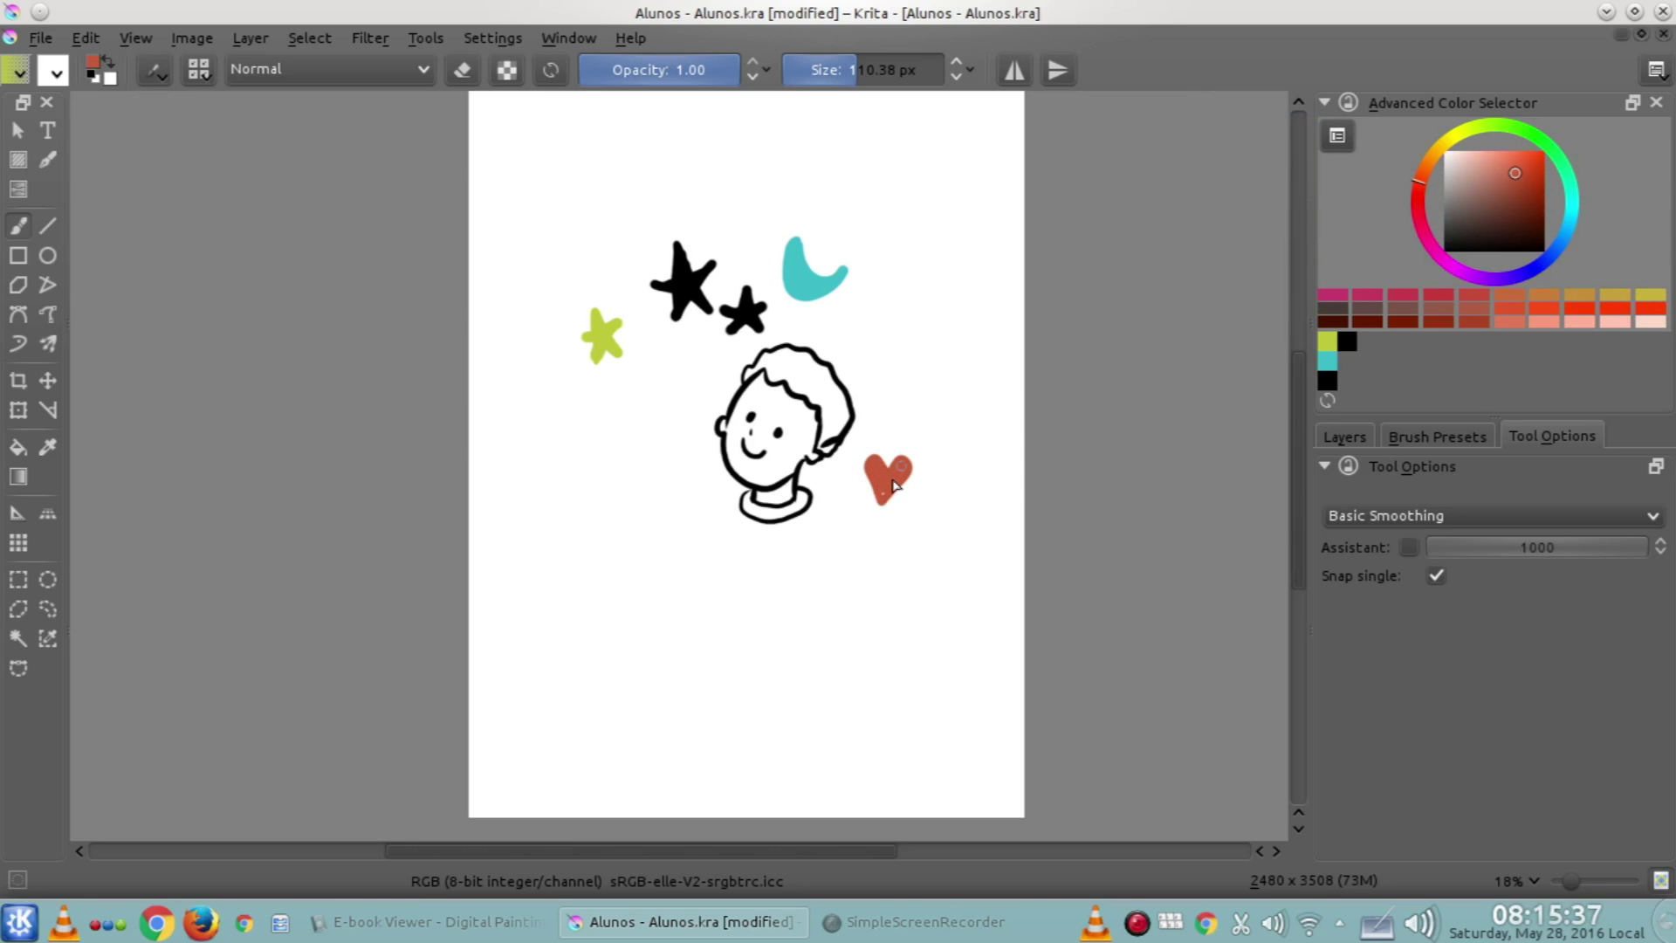
pyautogui.moveTo(895, 486); pyautogui.dragTo(887, 499)
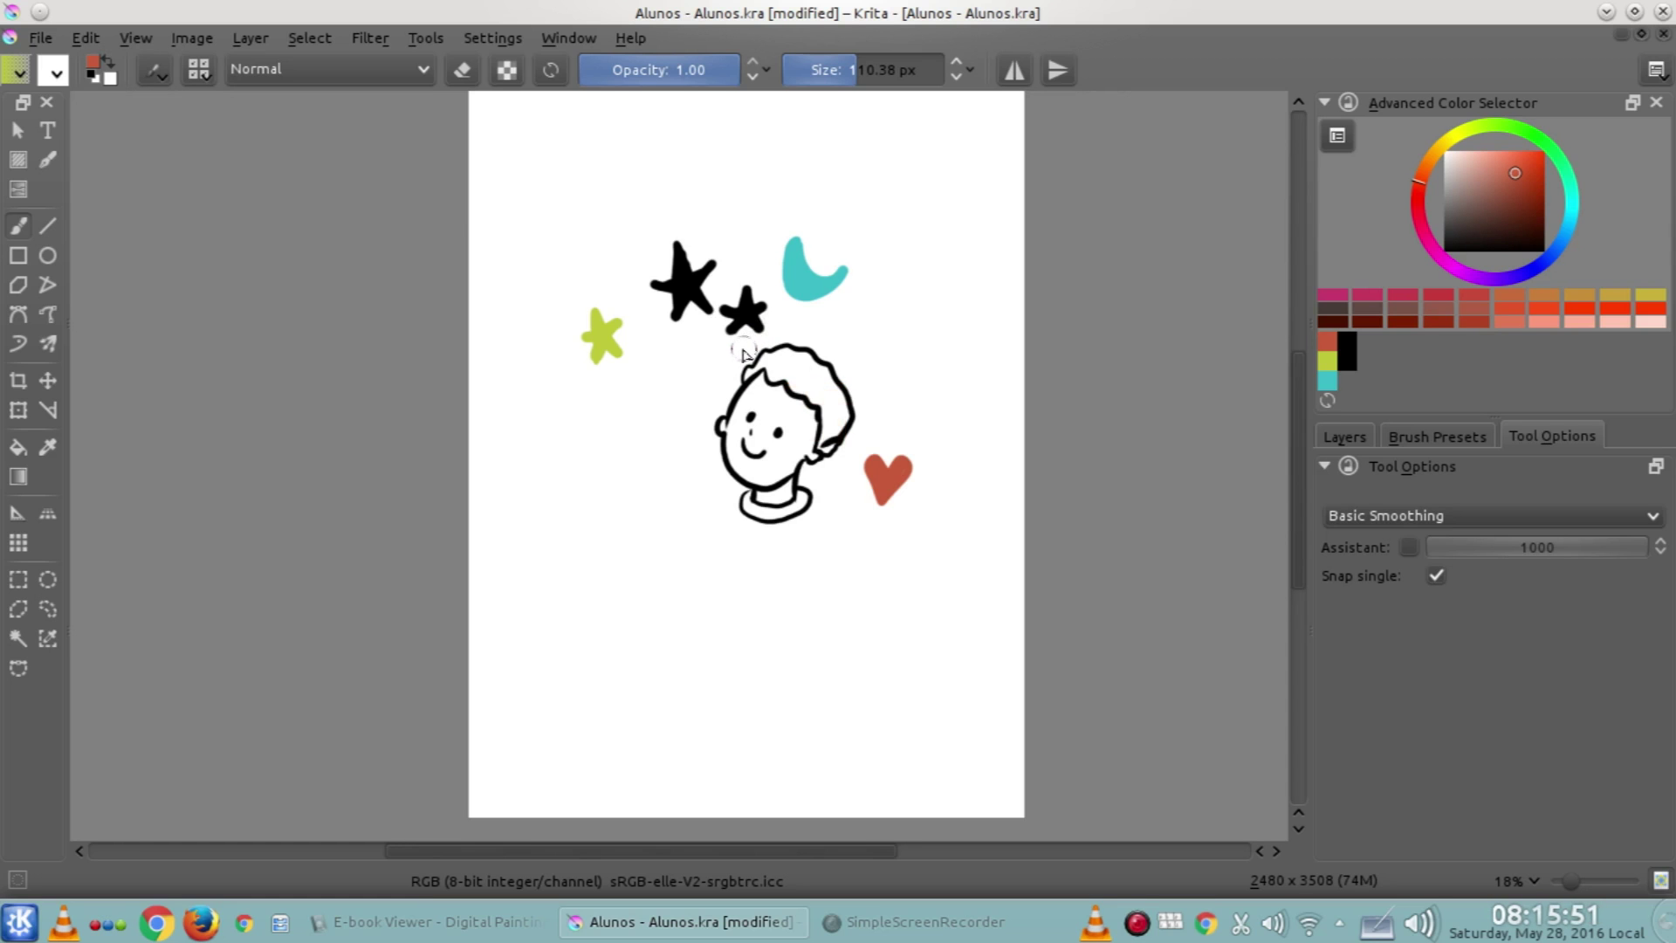
# Sample the green star, black star, cyan moon and red heart, ending on the moon's cyan
pyautogui.press('ctrl')
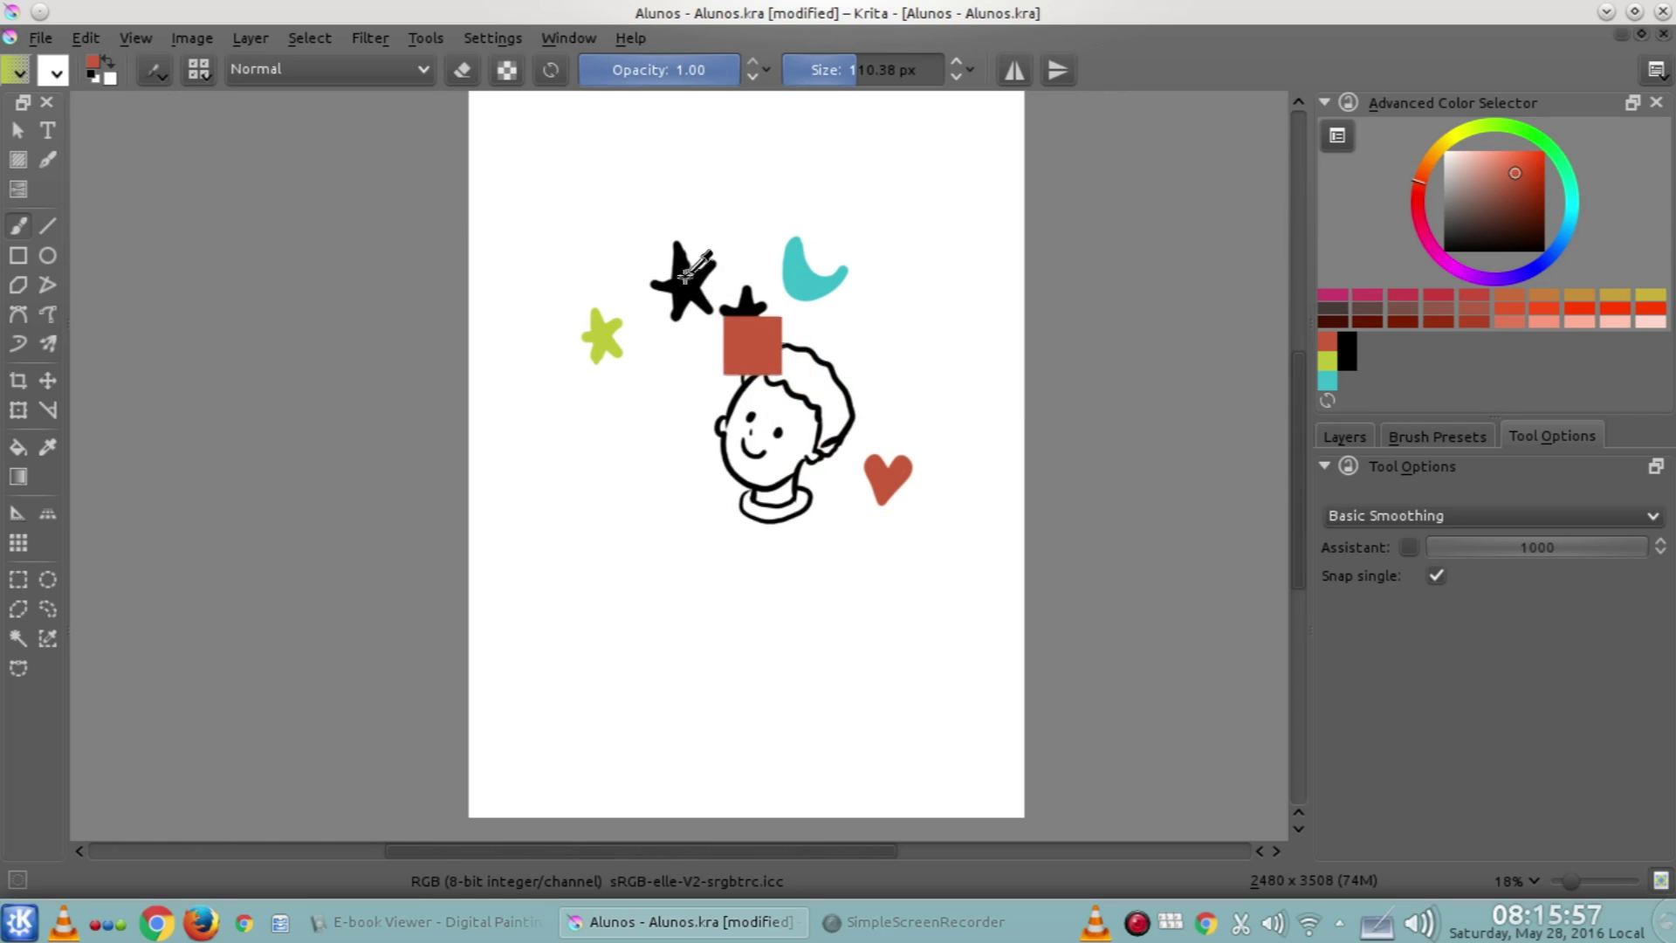
pyautogui.click(600, 337)
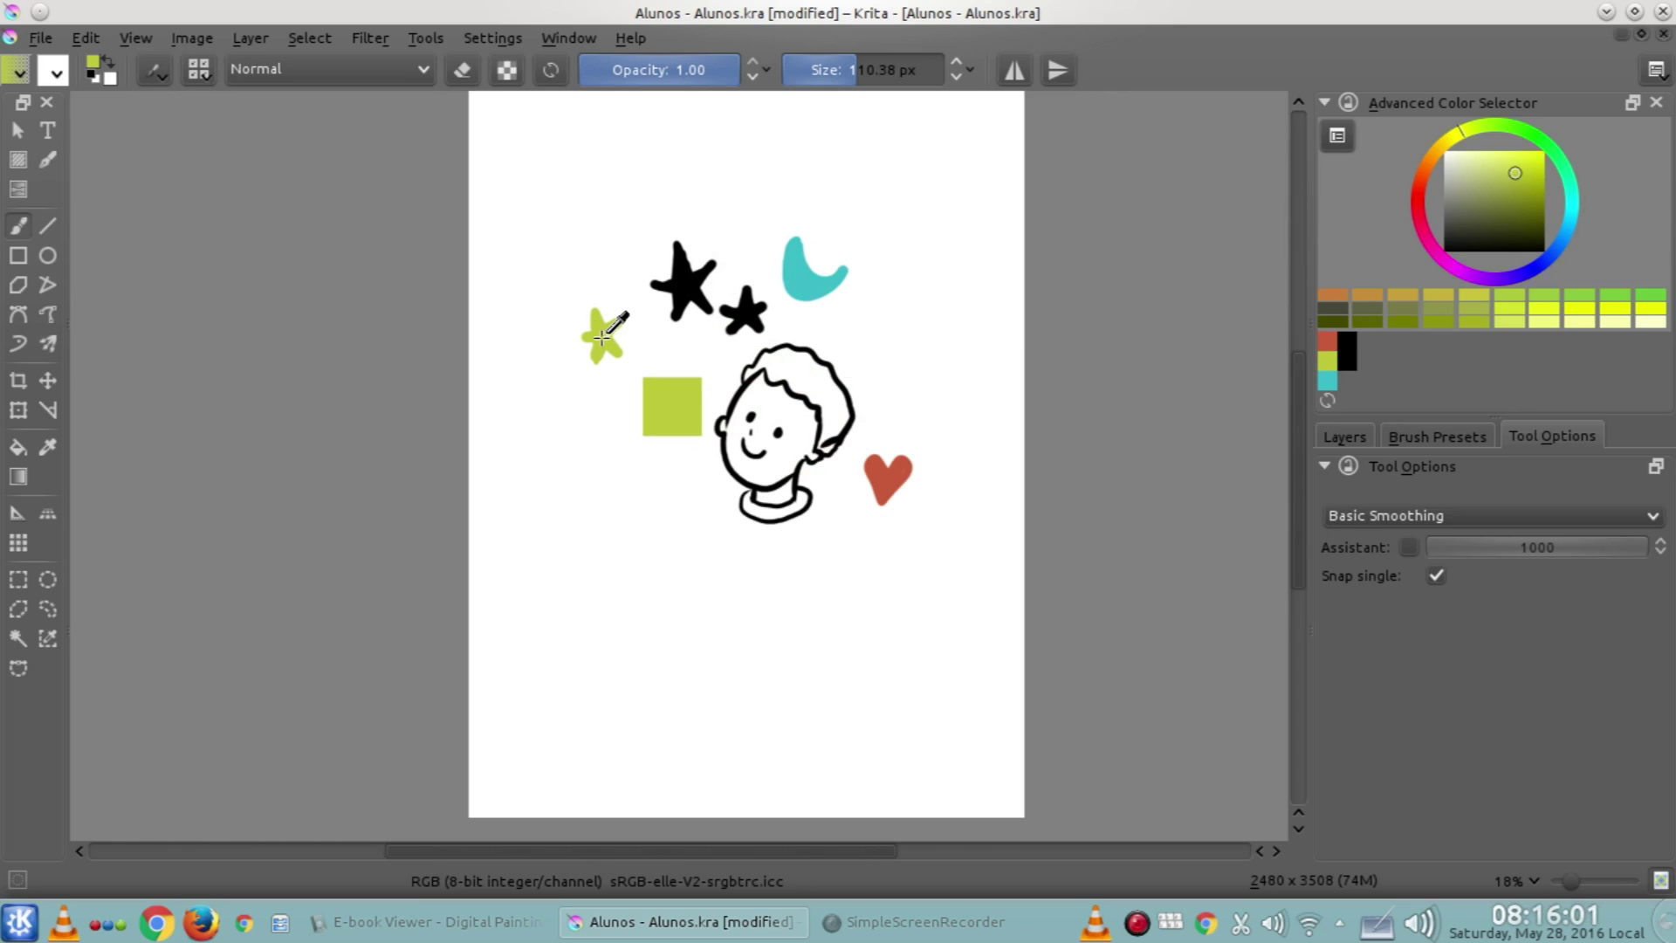
pyautogui.click(690, 282)
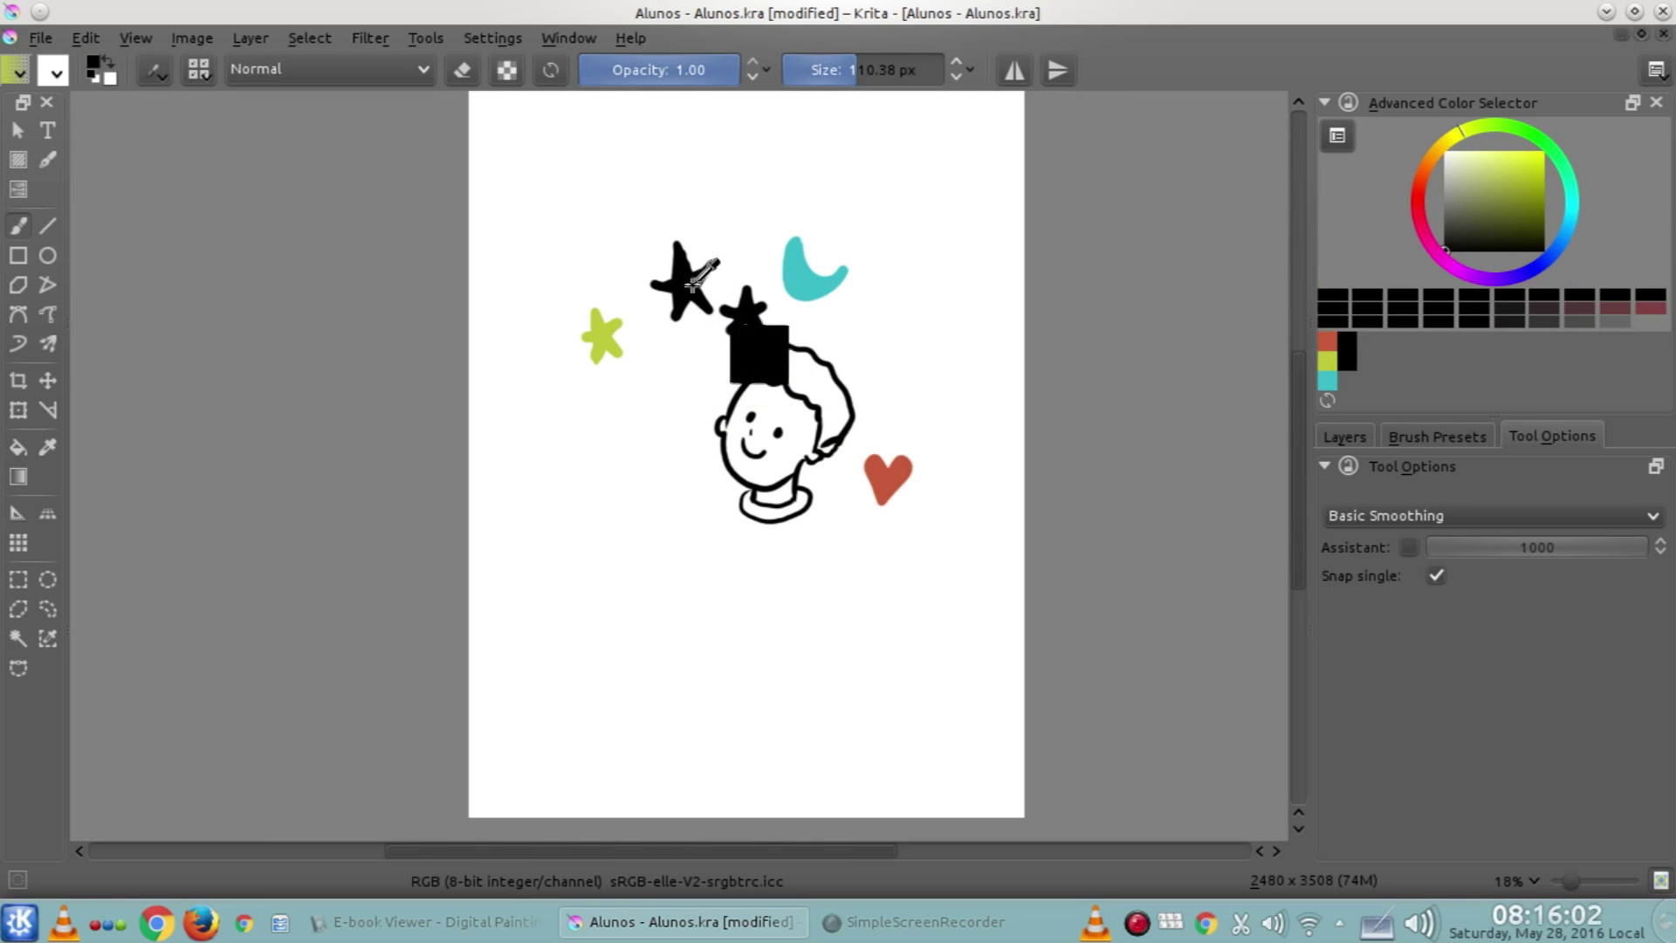
pyautogui.click(805, 272)
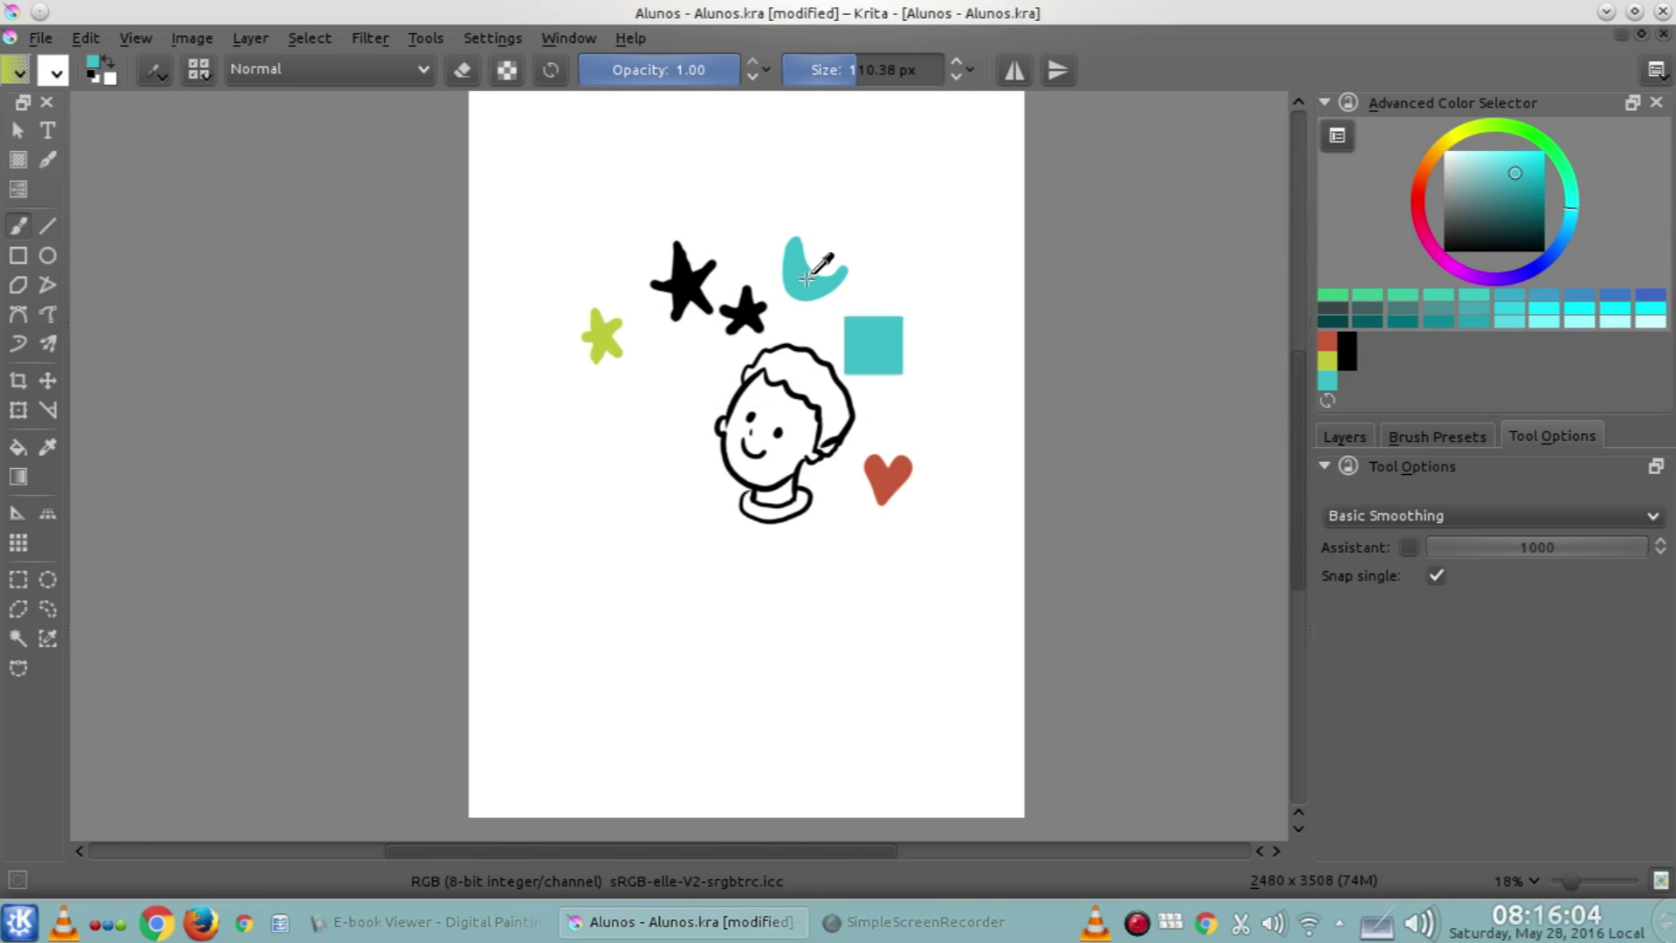
pyautogui.click(891, 473)
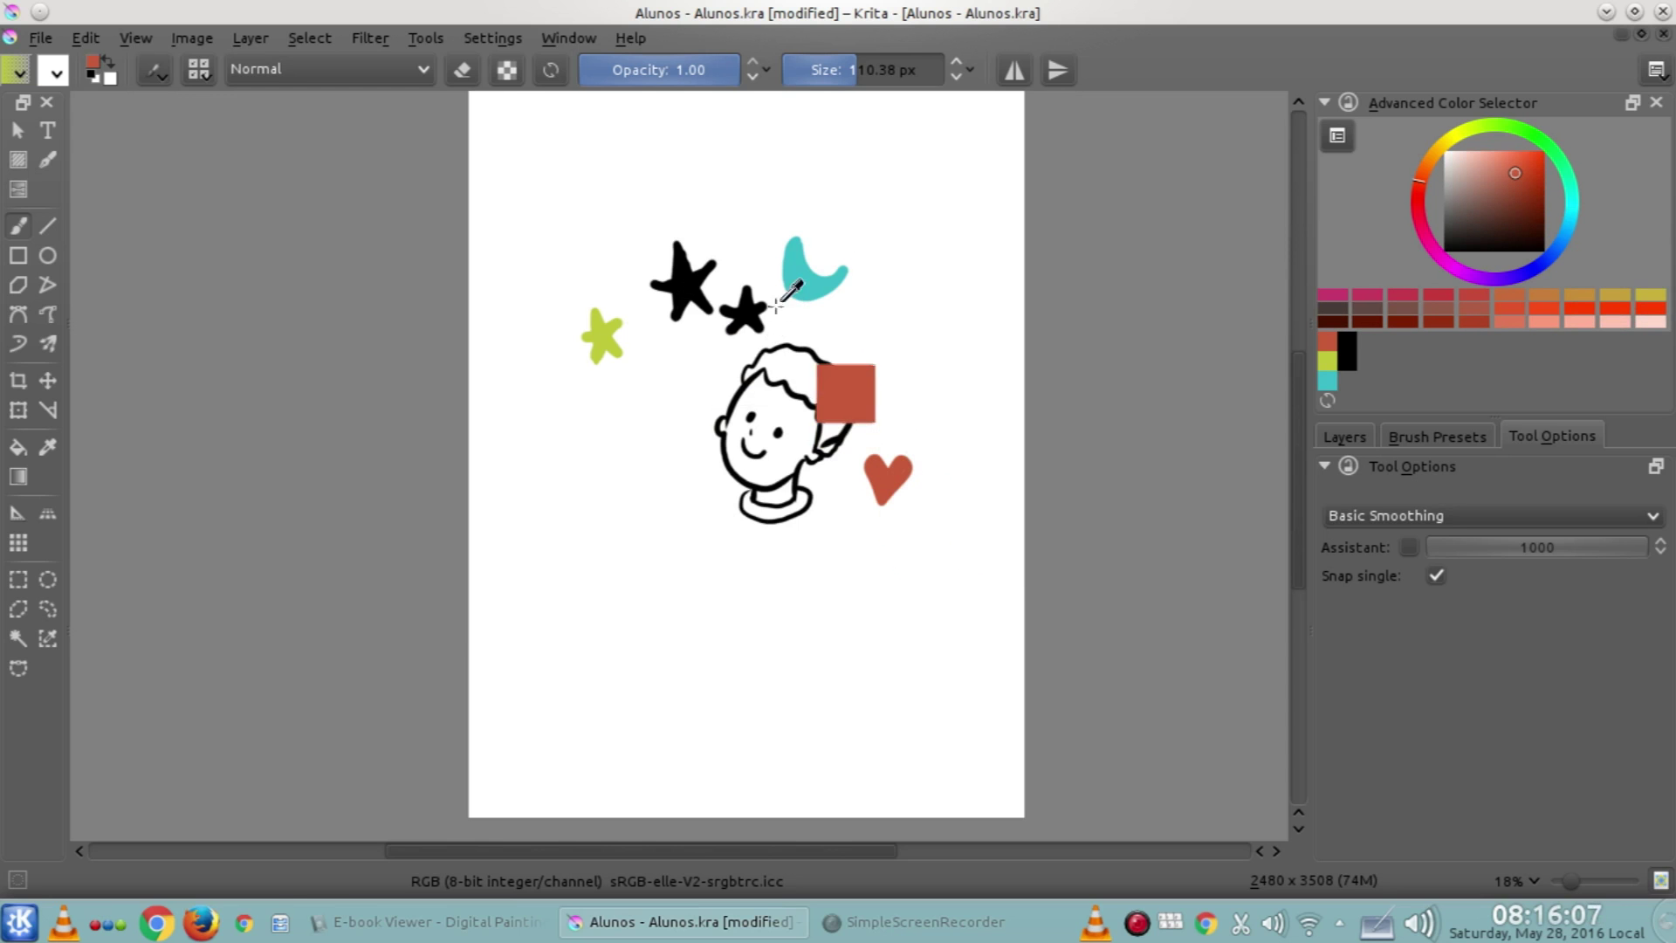
pyautogui.click(805, 273)
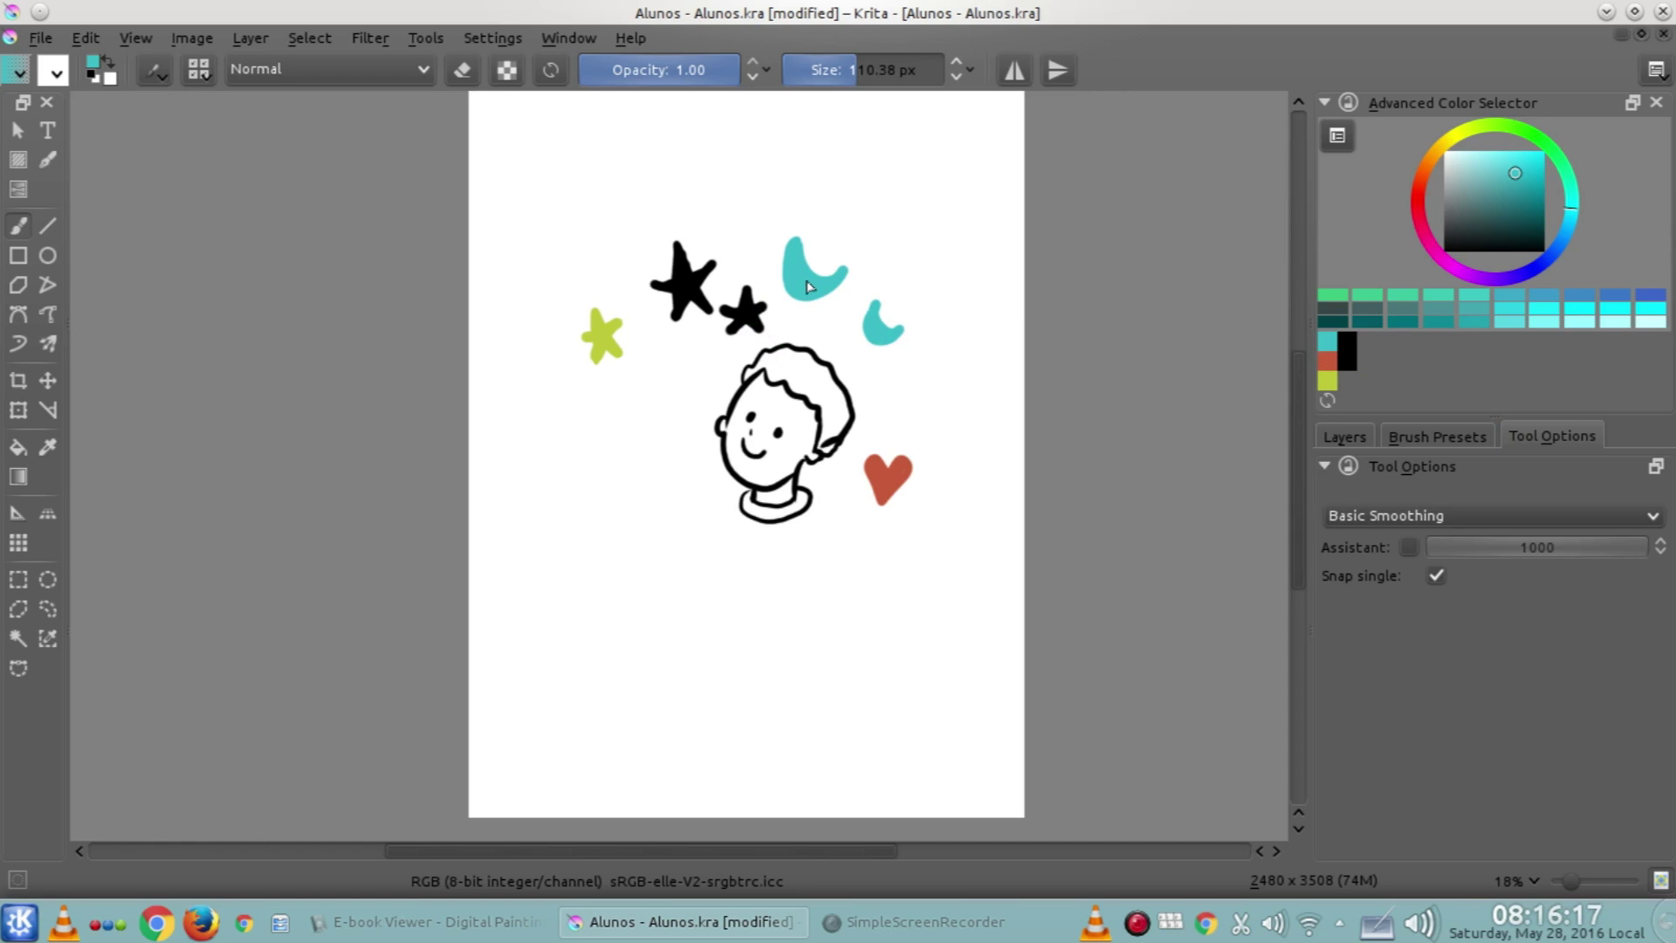
pyautogui.keyDown('ctrl'); pyautogui.click(597, 333); pyautogui.keyUp('ctrl')
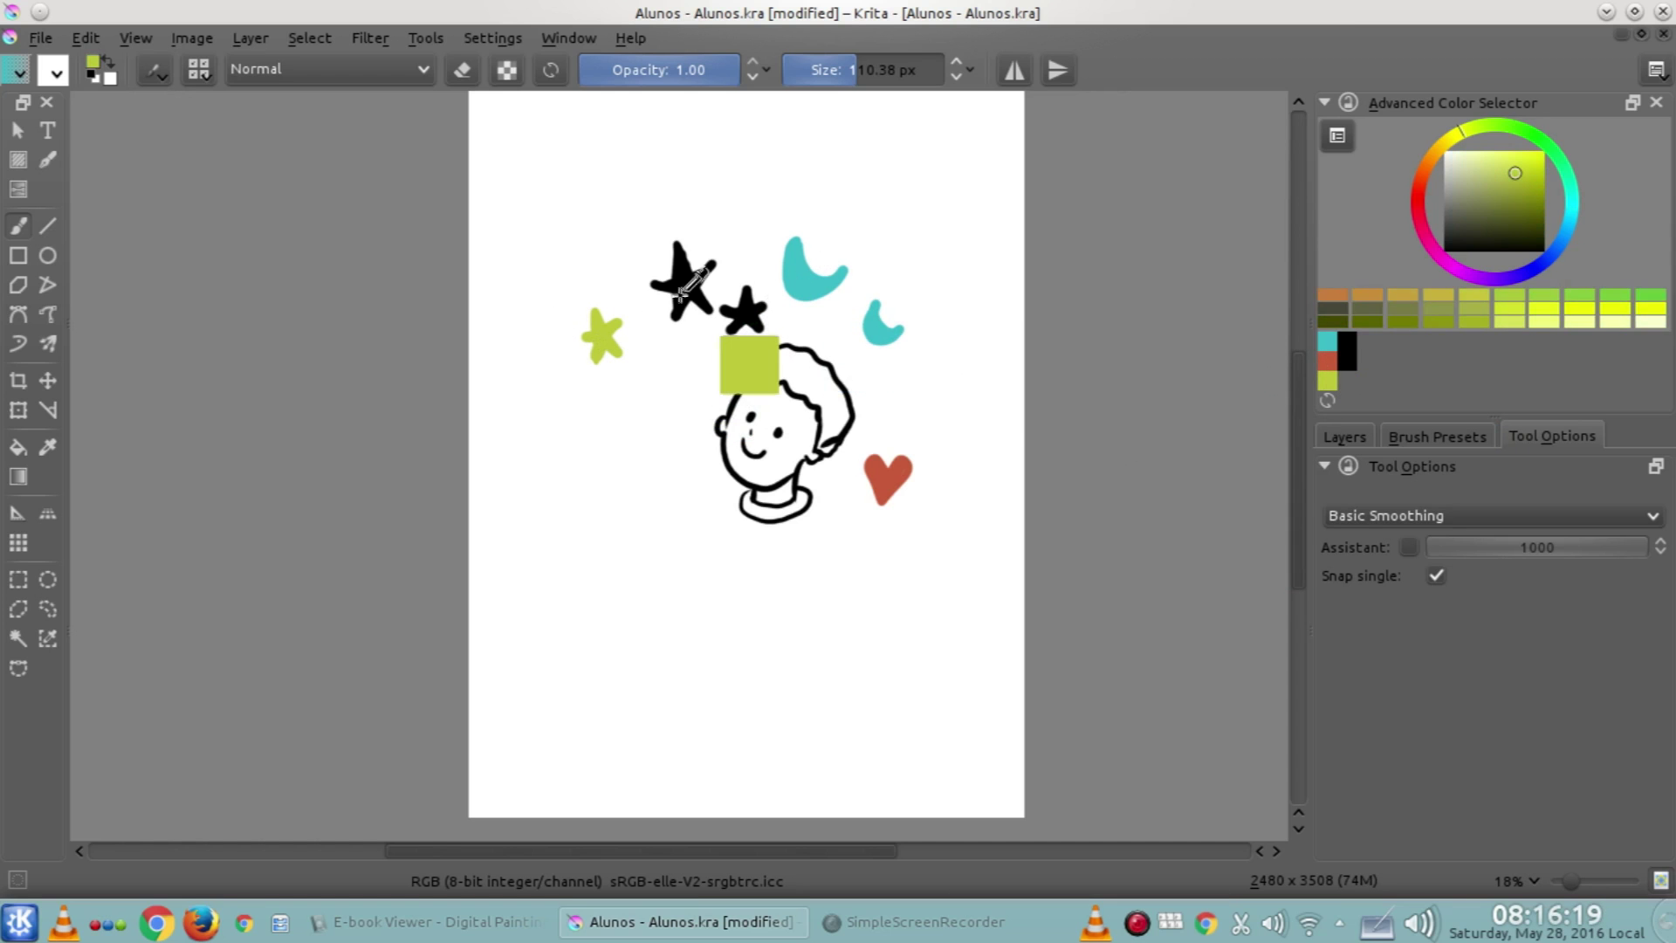
pyautogui.keyDown('ctrl'); pyautogui.click(682, 291); pyautogui.keyUp('ctrl')
pyautogui.keyDown('ctrl'); pyautogui.click(887, 477); pyautogui.keyUp('ctrl')
pyautogui.keyDown('ctrl'); pyautogui.click(887, 476); pyautogui.keyUp('ctrl')
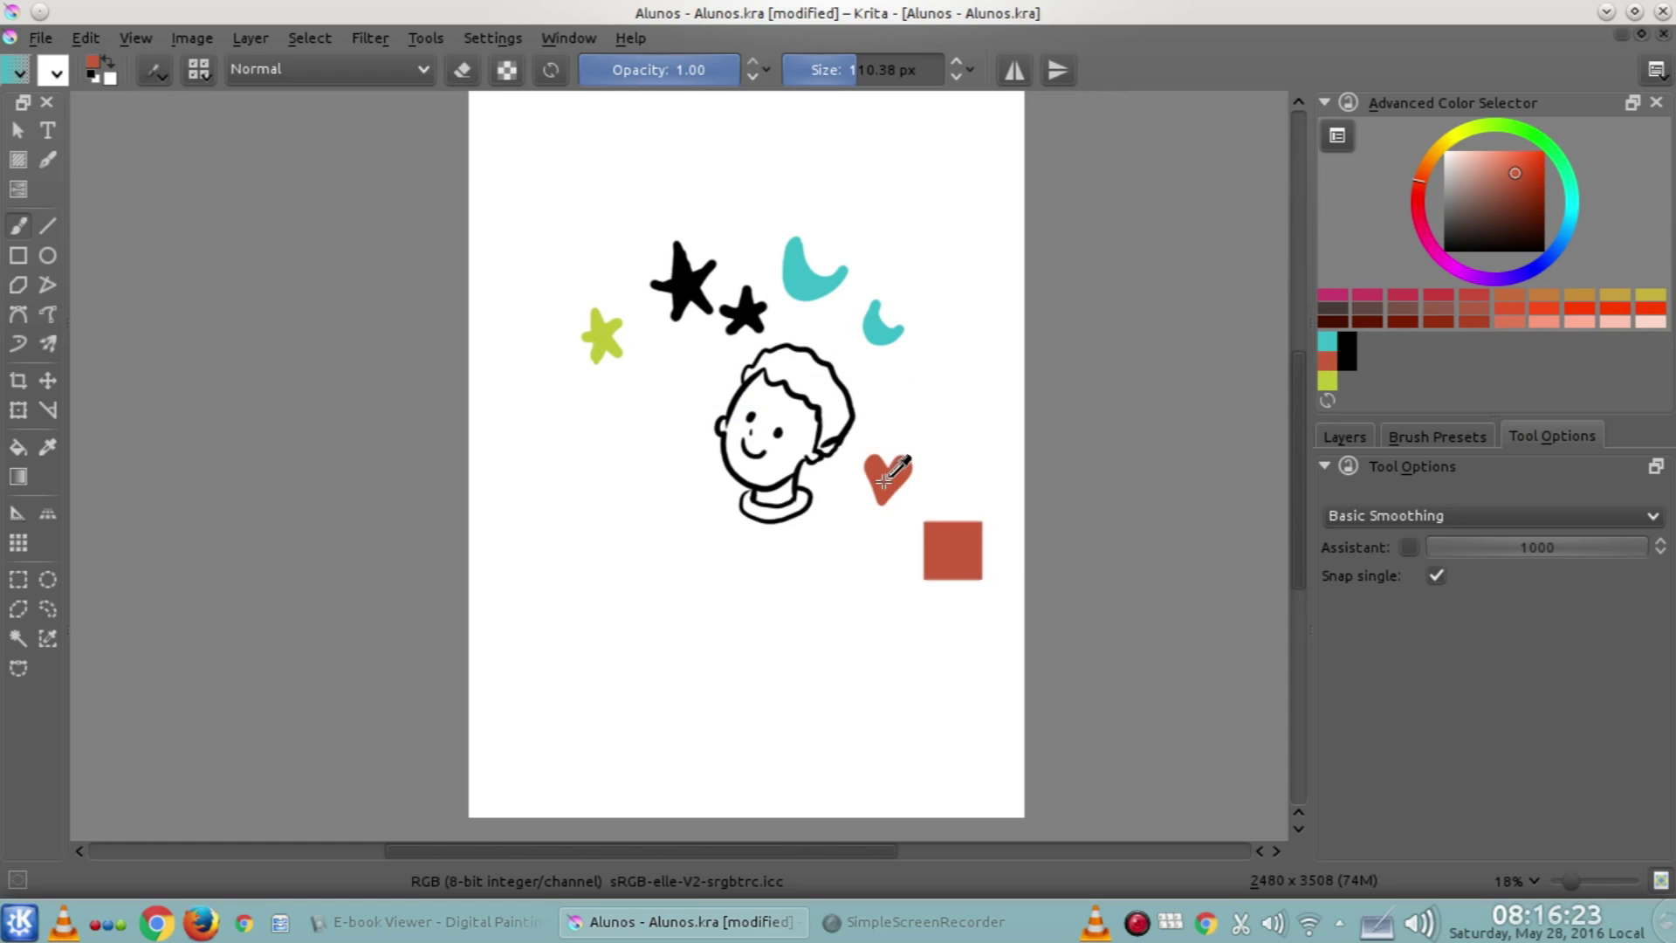
pyautogui.keyDown('ctrl'); pyautogui.click(796, 266); pyautogui.keyUp('ctrl')
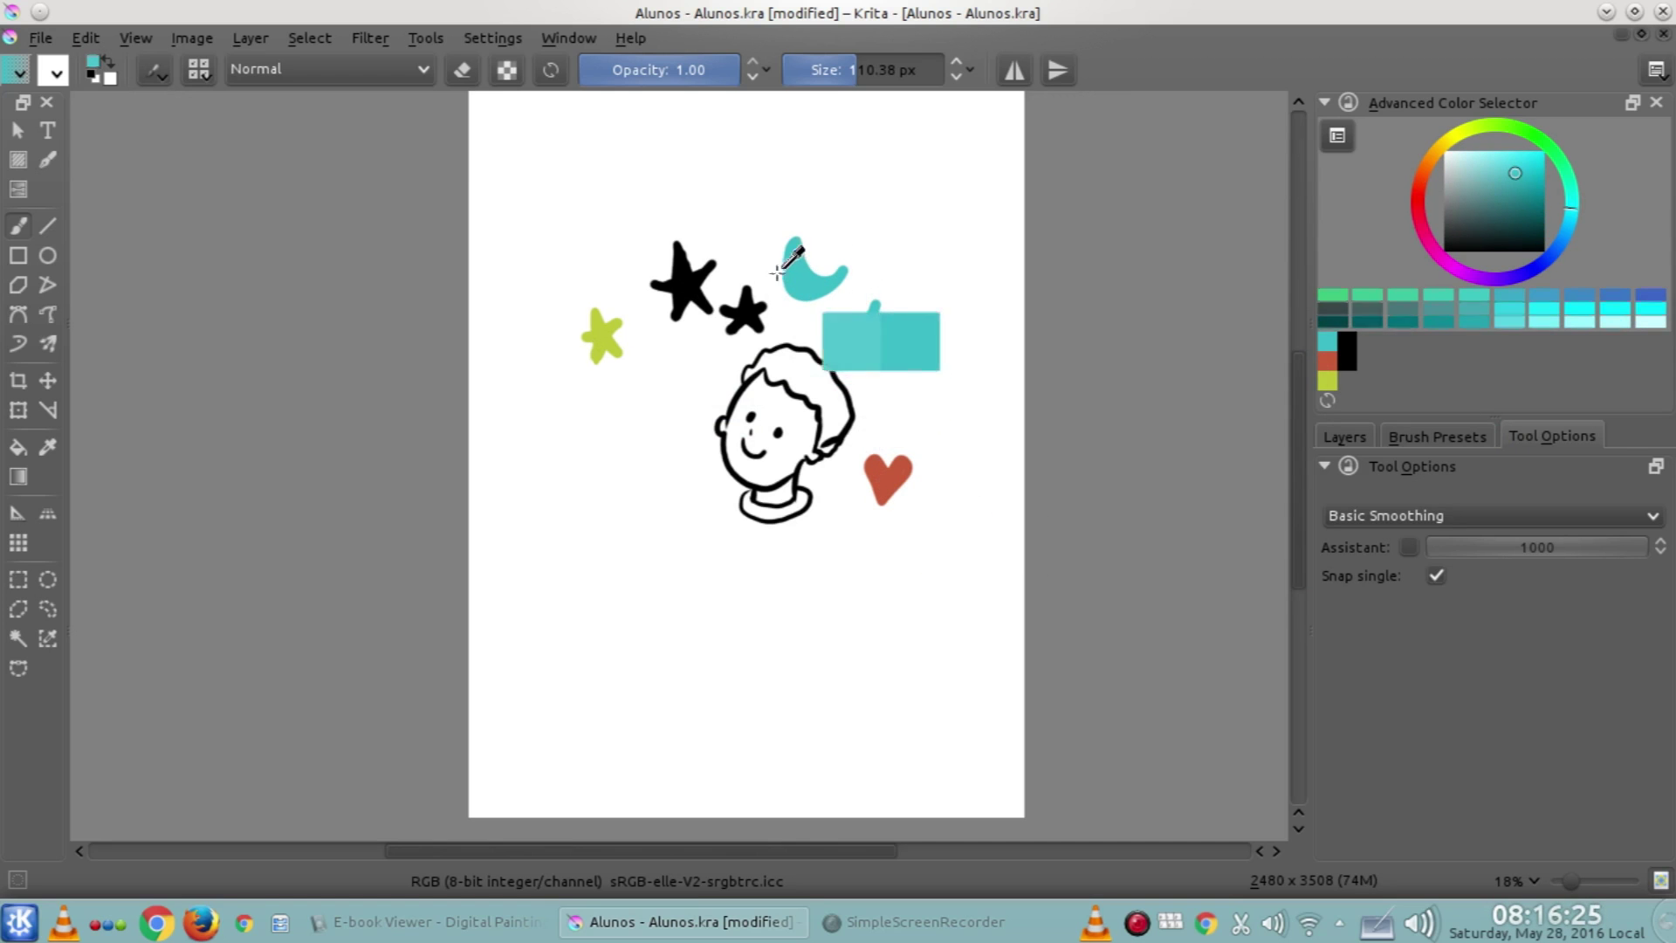
pyautogui.keyDown('ctrl'); pyautogui.click(611, 332); pyautogui.keyUp('ctrl')
pyautogui.moveTo(635, 310)
pyautogui.keyDown('ctrl'); pyautogui.mouseDown()
pyautogui.moveTo(708, 281)
pyautogui.moveTo(759, 305)
pyautogui.moveTo(851, 310)
pyautogui.moveTo(877, 349)
pyautogui.mouseUp(); pyautogui.keyUp('ctrl')
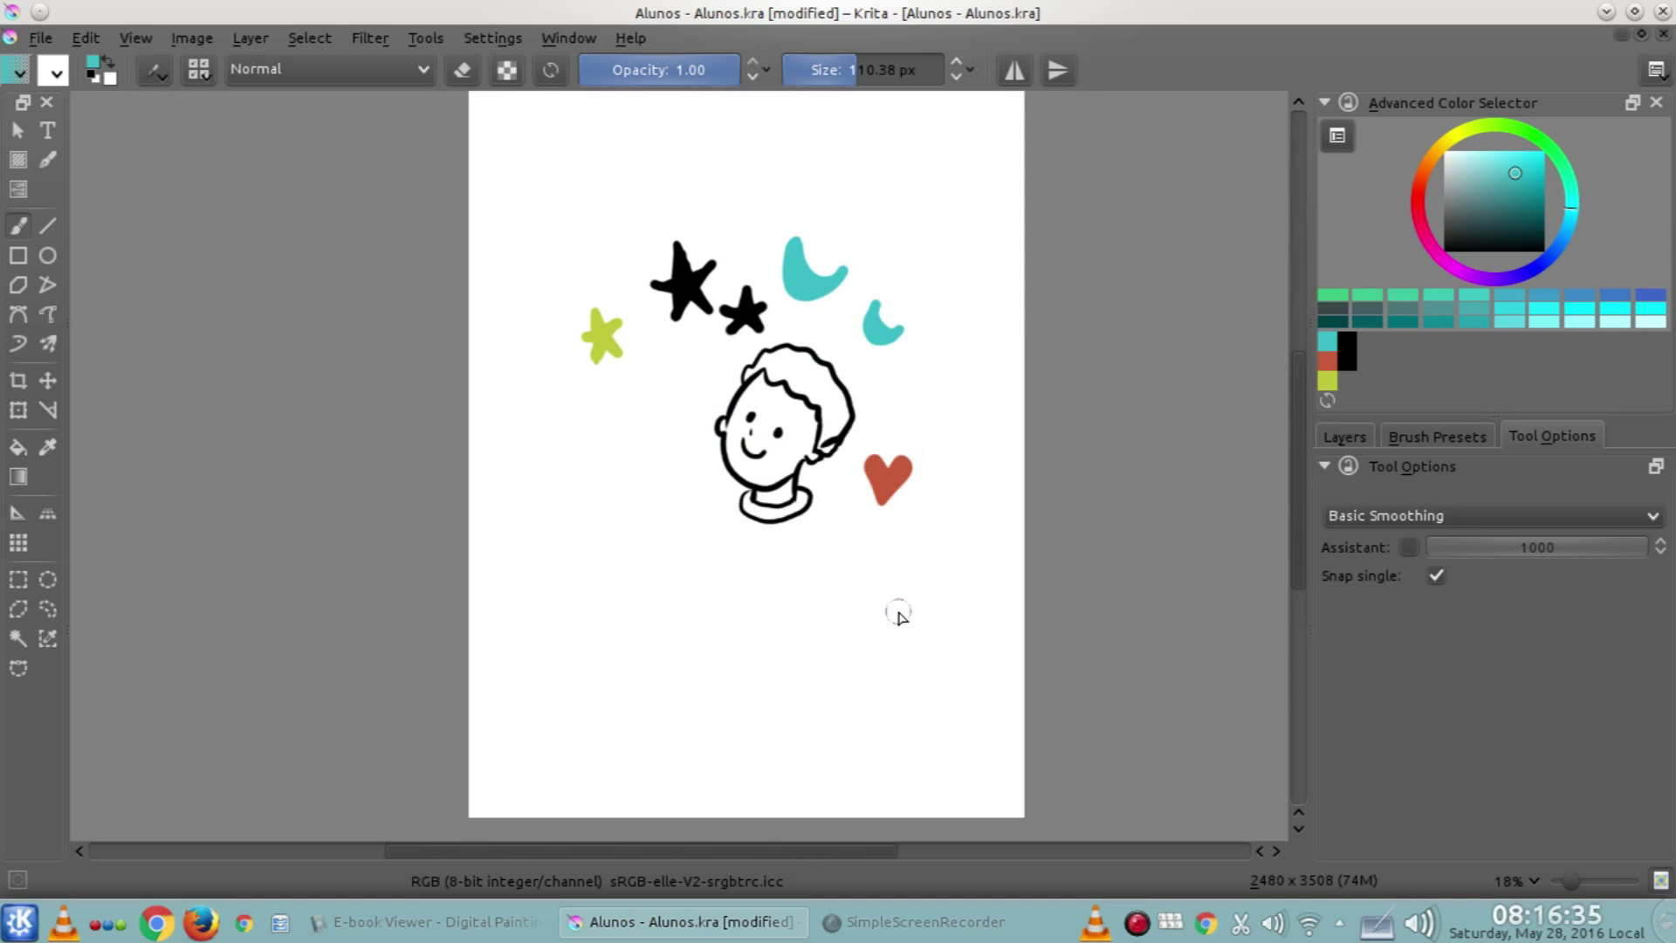
pyautogui.press('ctrl')
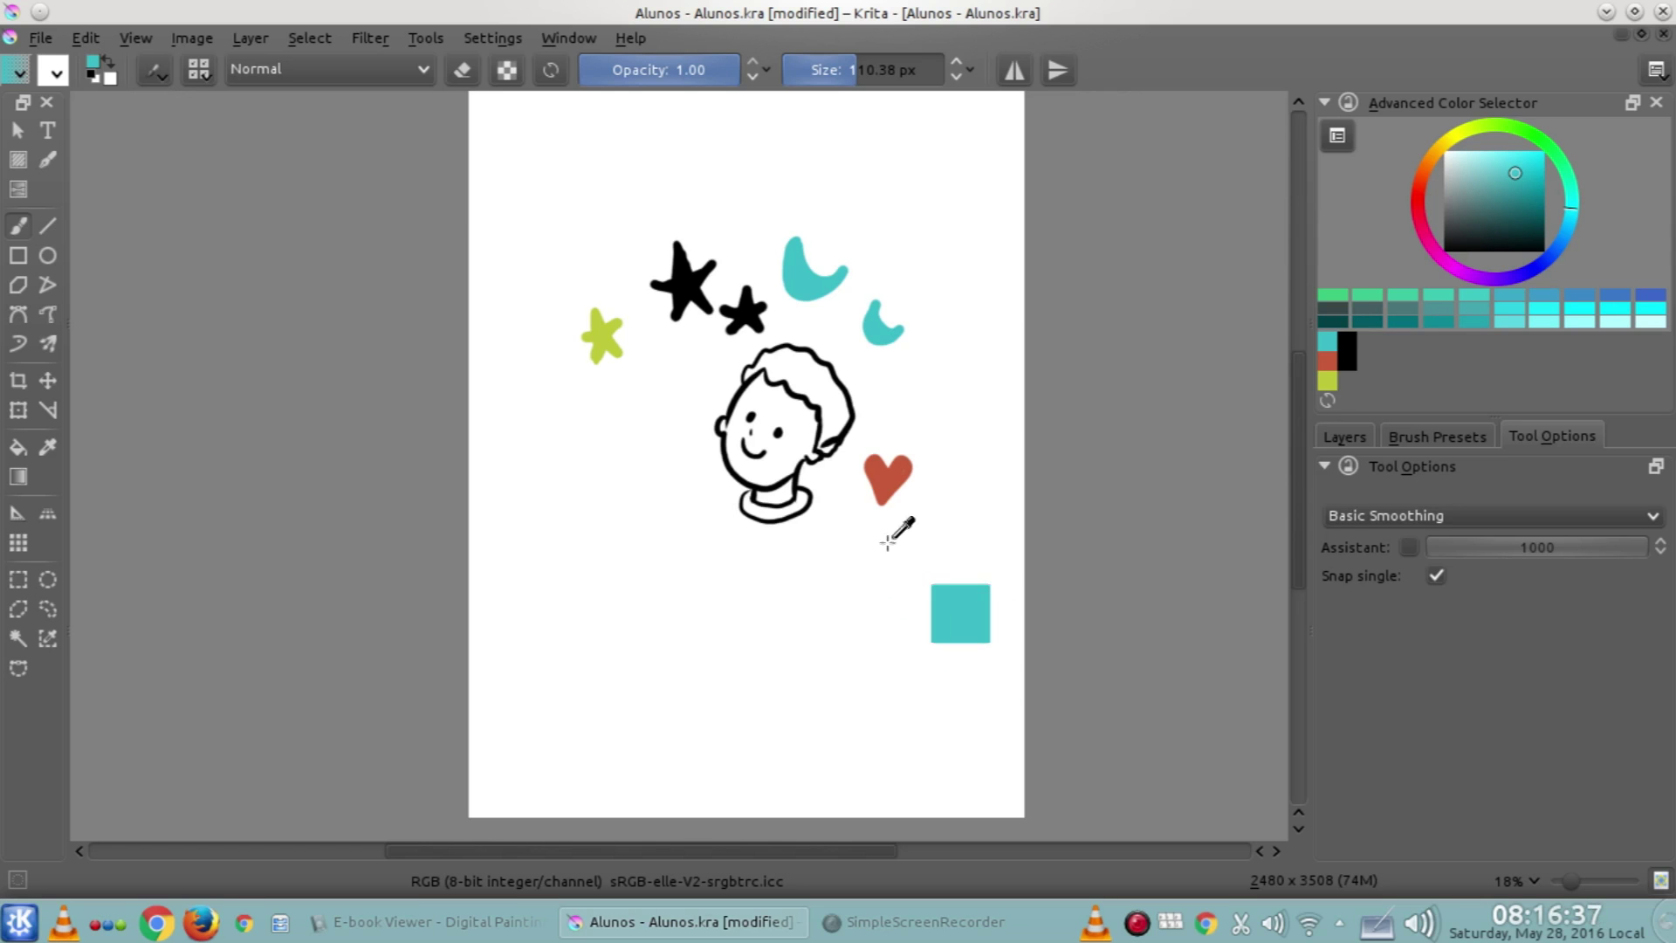
pyautogui.keyDown('ctrl'); pyautogui.click(886, 479); pyautogui.keyUp('ctrl')
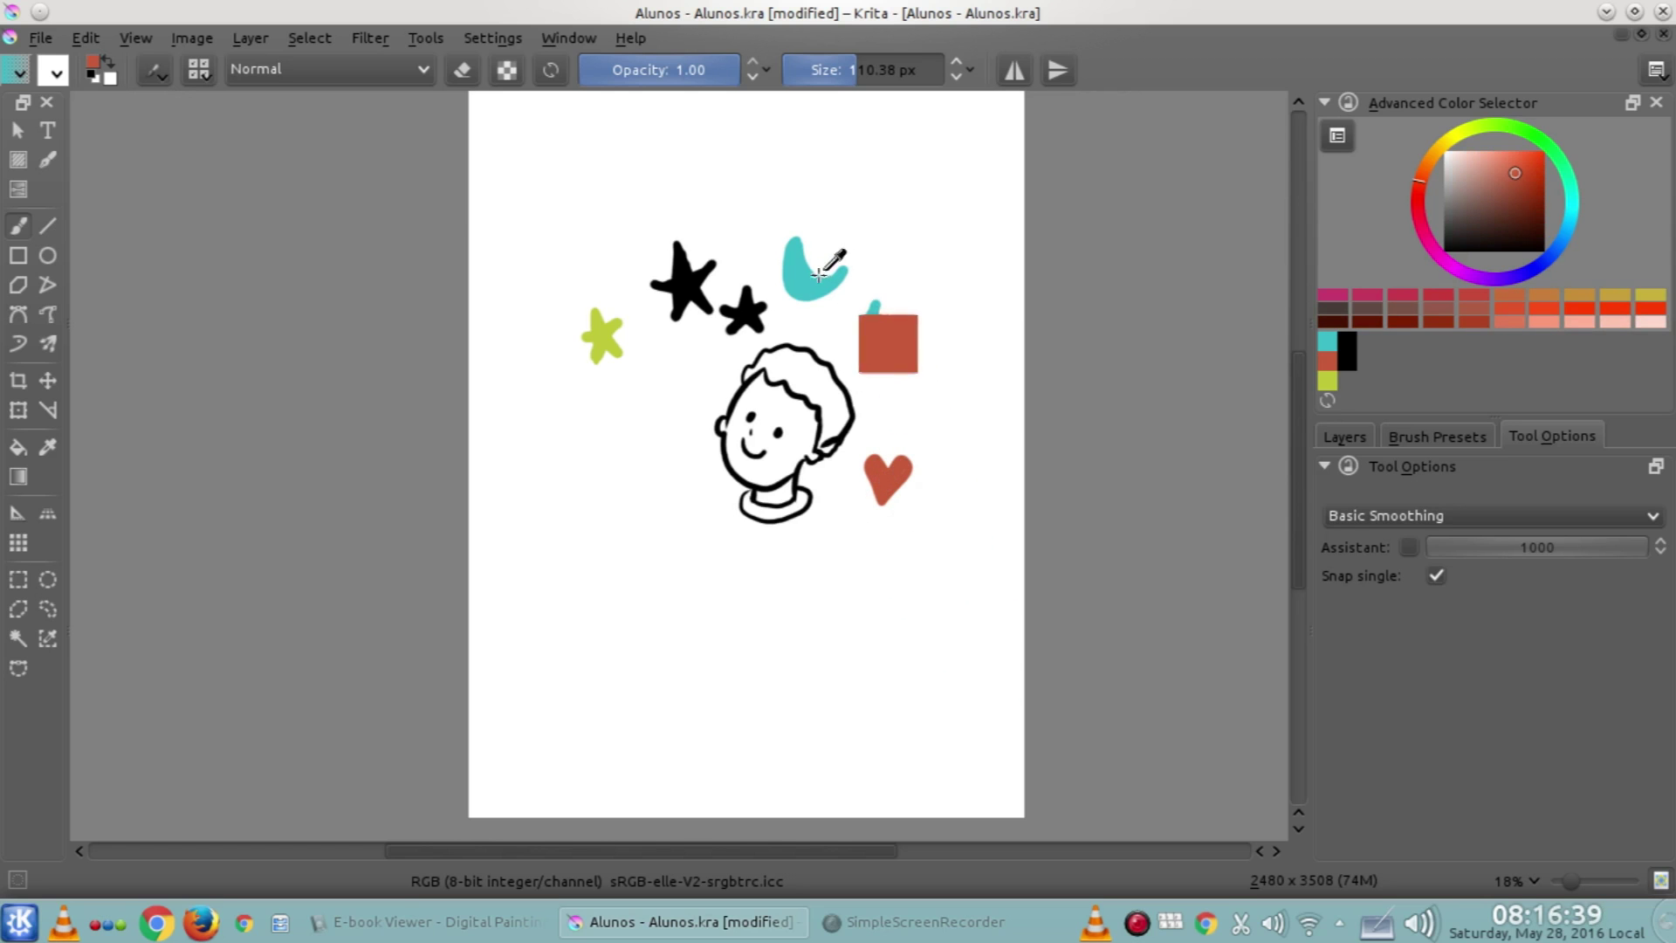
pyautogui.keyDown('ctrl'); pyautogui.click(801, 287); pyautogui.keyUp('ctrl')
pyautogui.keyDown('ctrl'); pyautogui.click(694, 286); pyautogui.keyUp('ctrl')
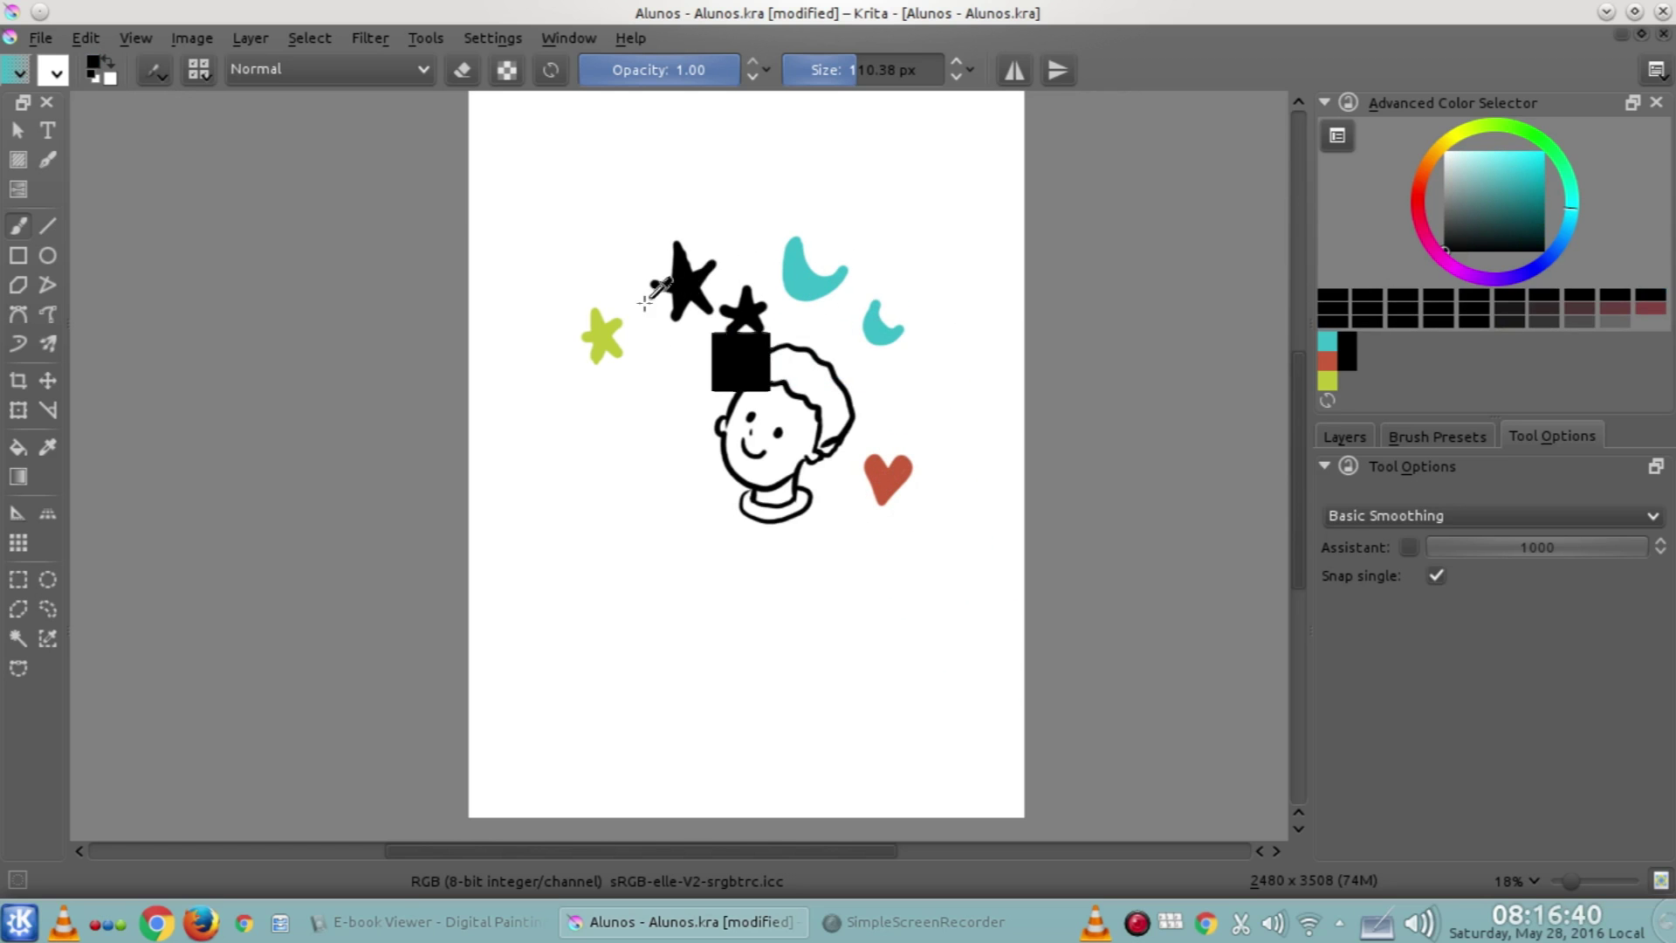
pyautogui.keyDown('ctrl'); pyautogui.click(602, 336); pyautogui.keyUp('ctrl')
pyautogui.keyDown('ctrl'); pyautogui.click(882, 327); pyautogui.keyUp('ctrl')
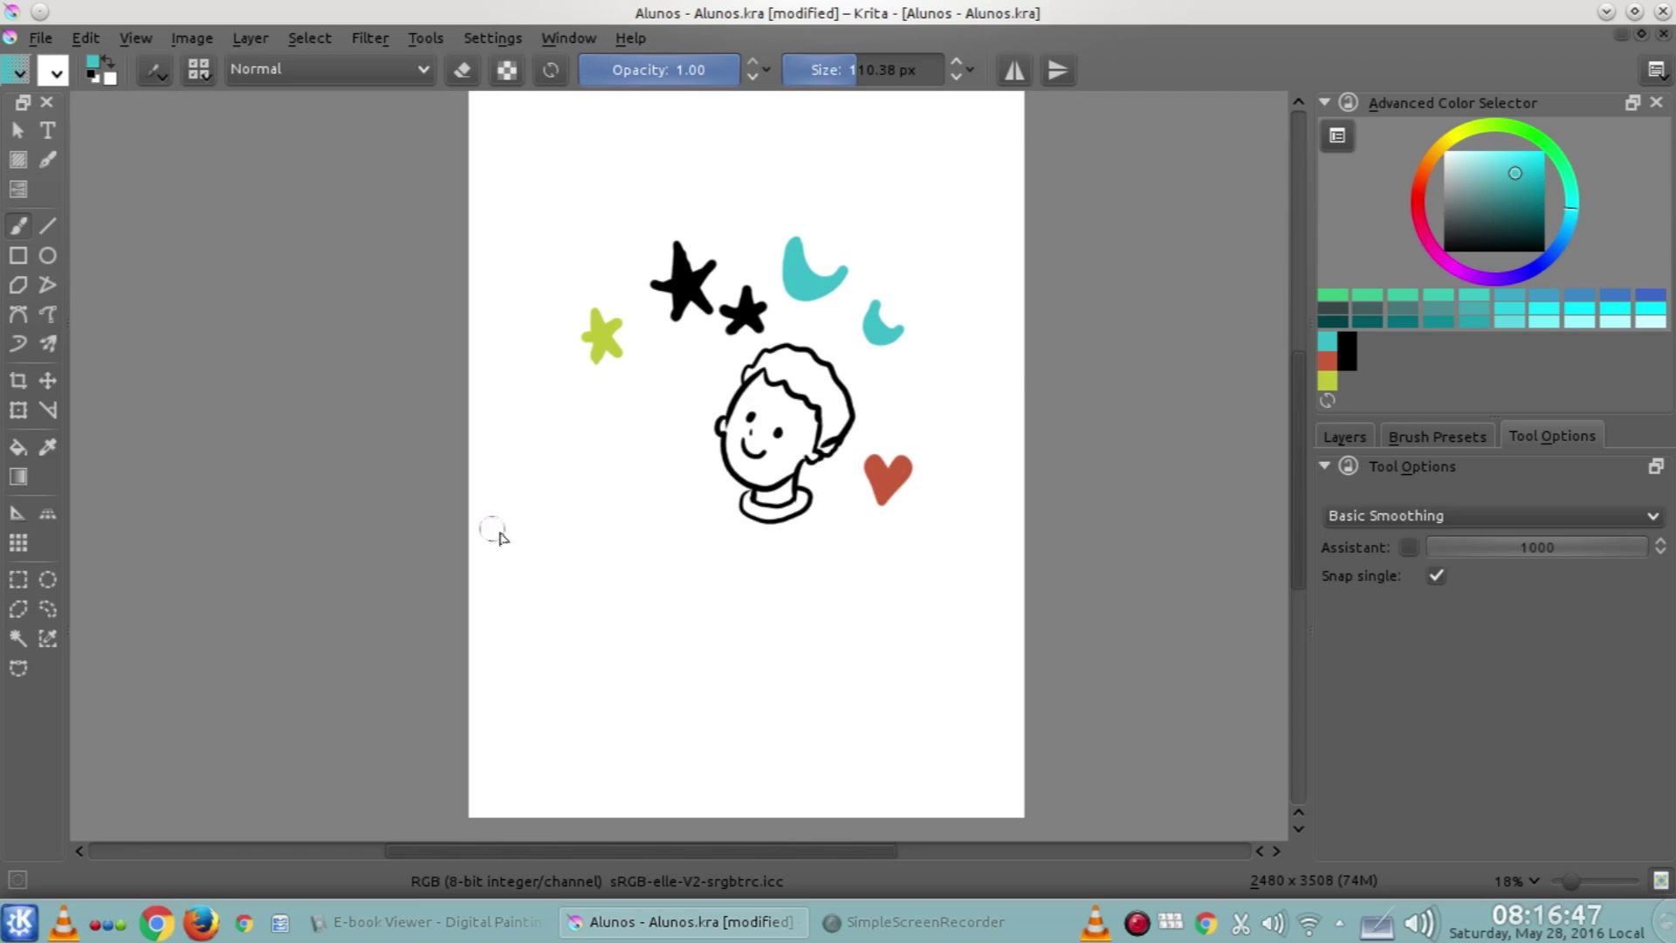
pyautogui.scroll(-3, 621, 505)
pyautogui.scroll(4, 666, 550)
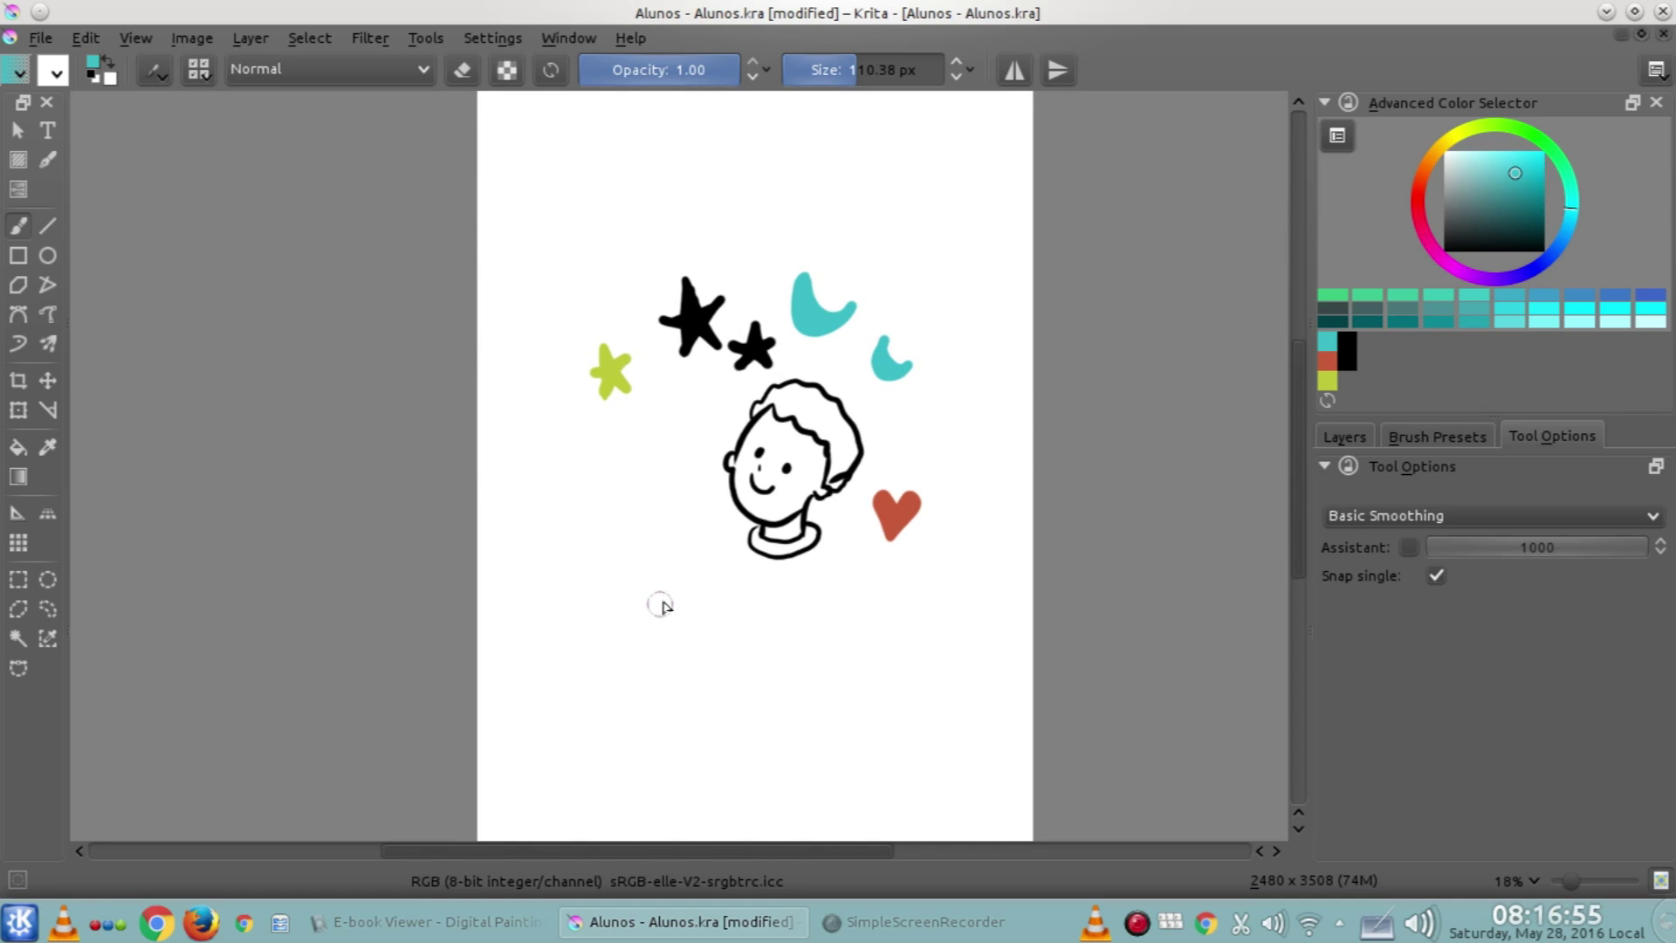
pyautogui.click(21, 232)
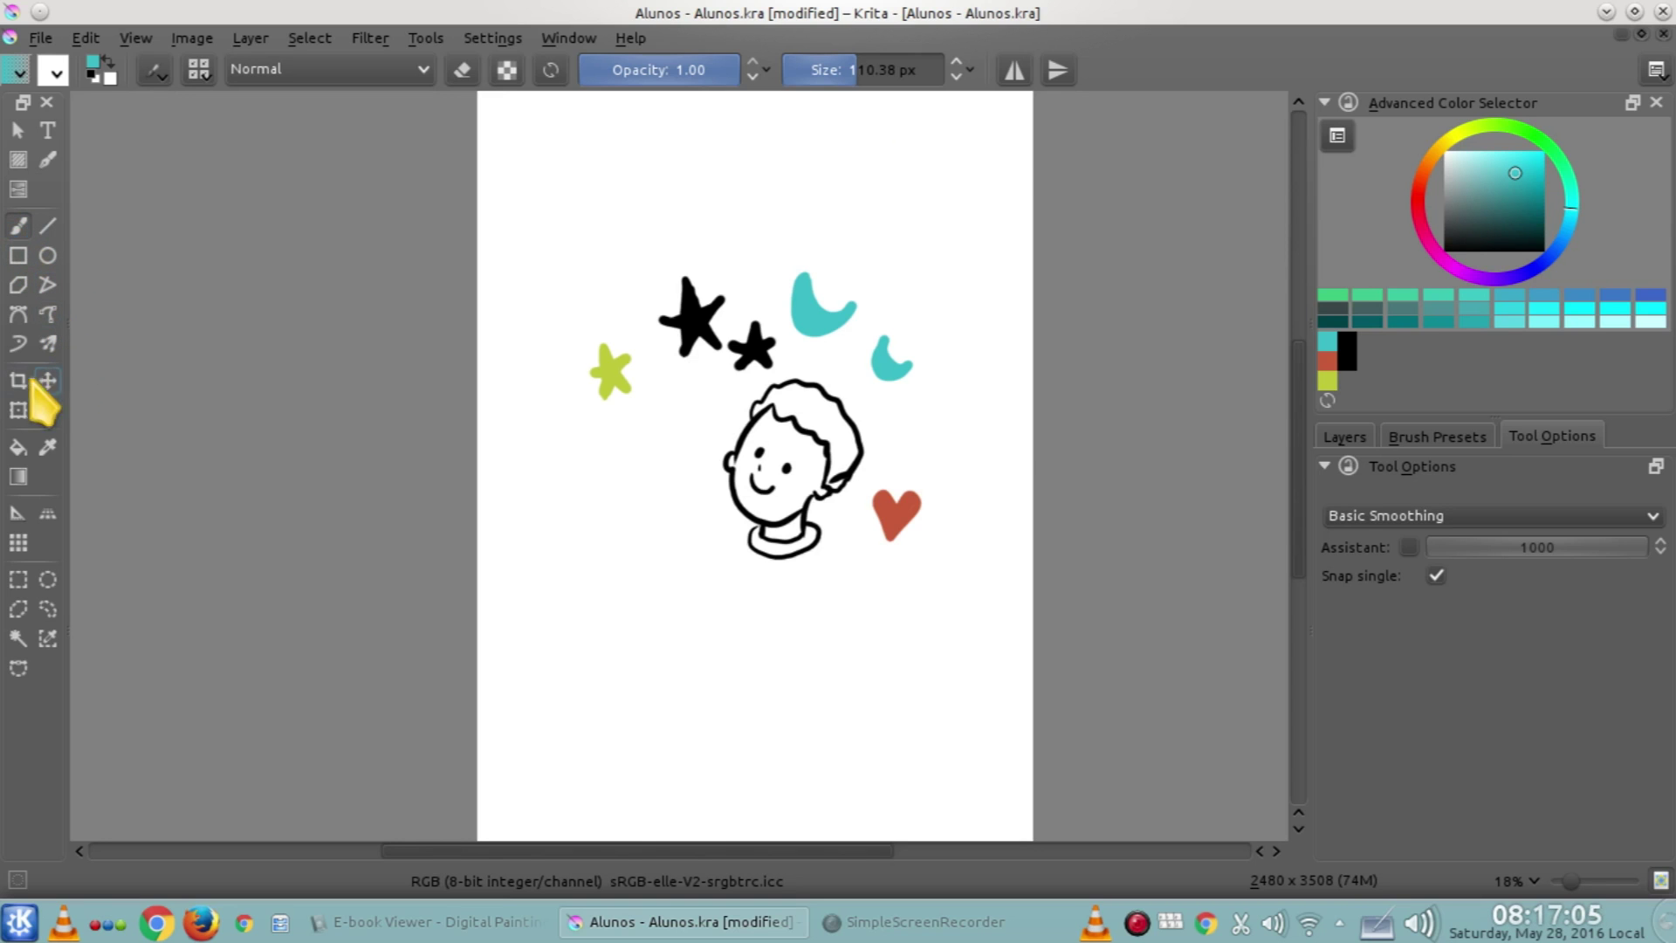
# Sweep a long cyan arc under the face with the Dynamic Brush, then shrink the brush to about 45 px
pyautogui.click(18, 344)
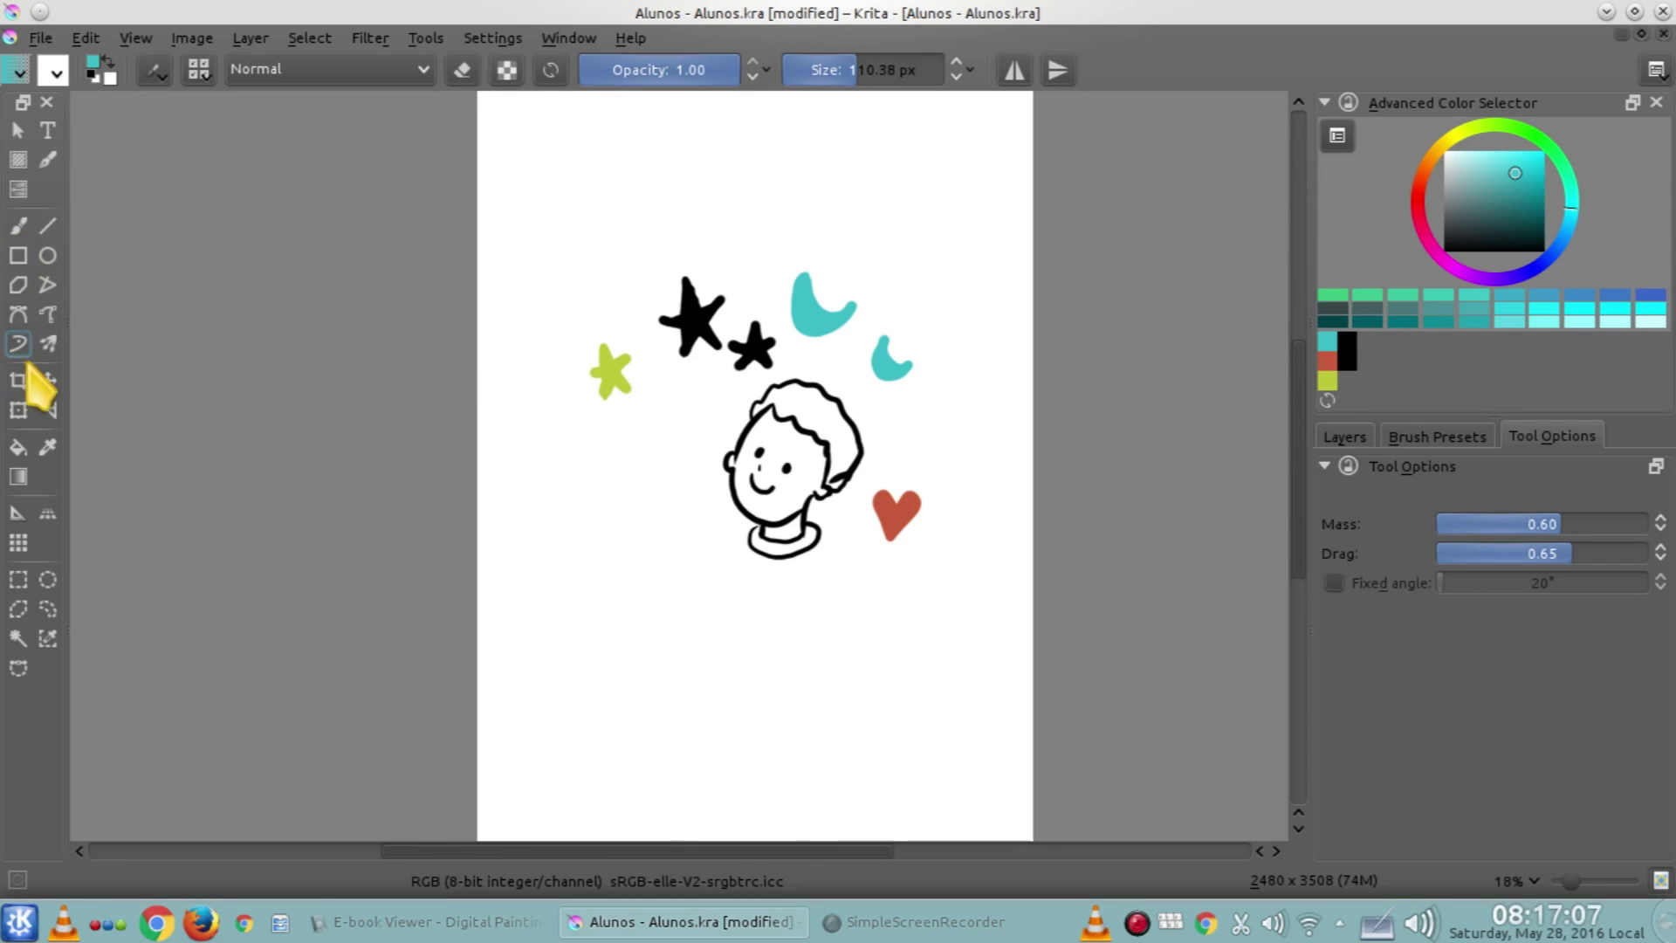
pyautogui.moveTo(631, 583)
pyautogui.mouseDown()
pyautogui.moveTo(820, 643)
pyautogui.moveTo(1050, 487)
pyautogui.mouseUp()
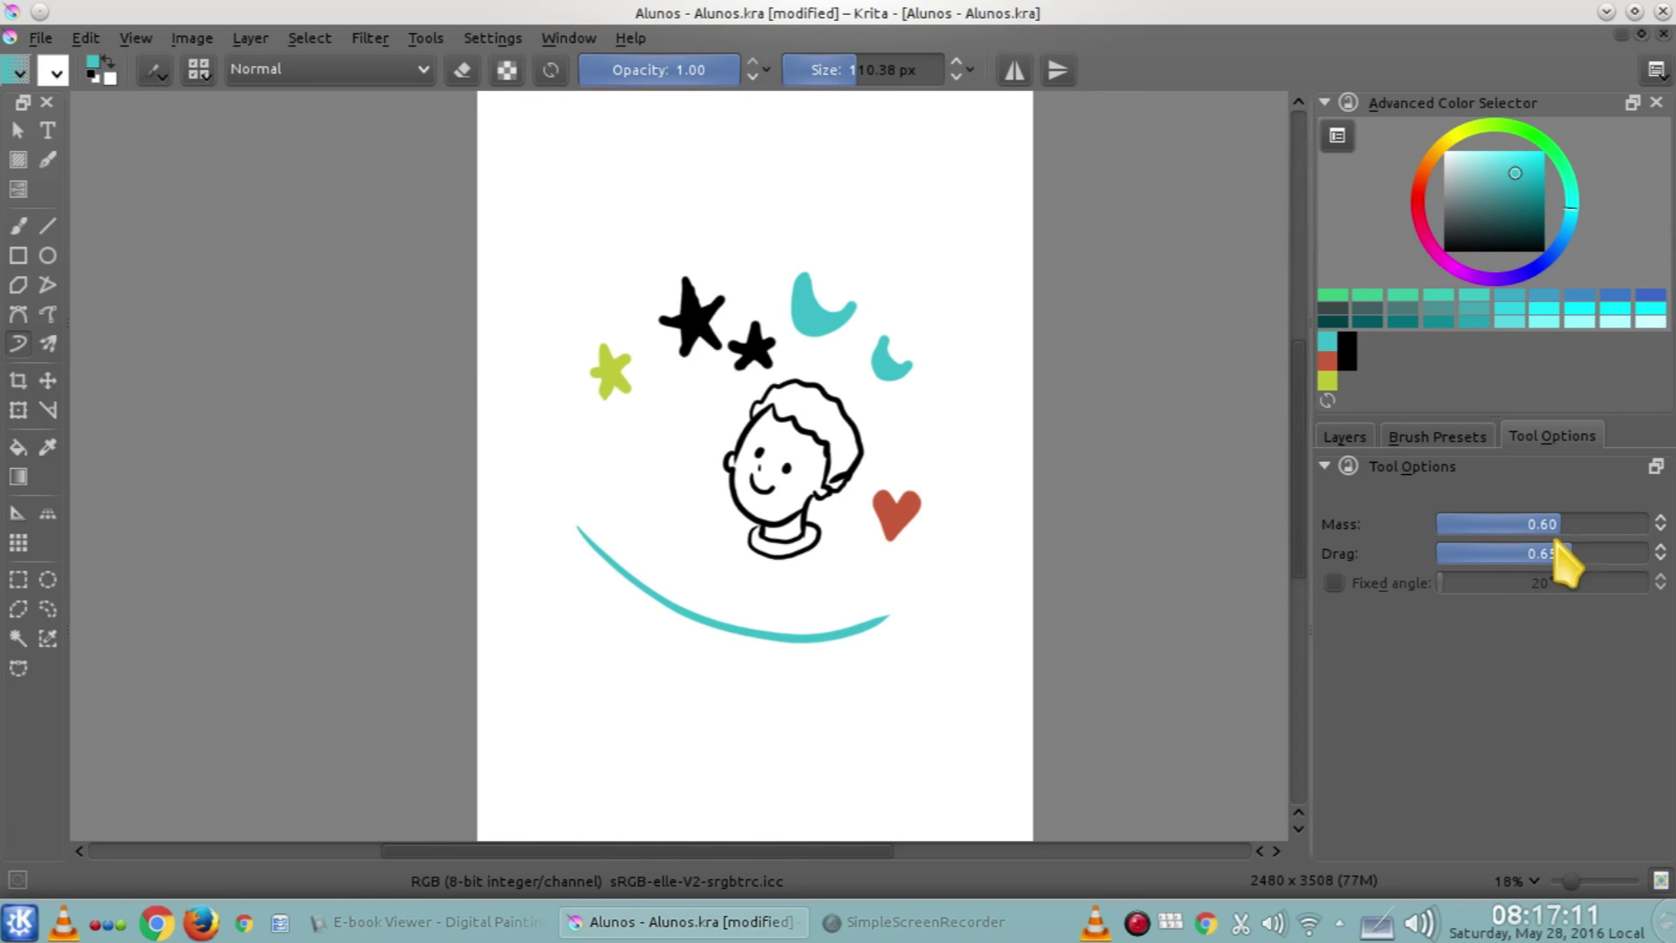
pyautogui.press('[')
pyautogui.press('[')
pyautogui.press('[')
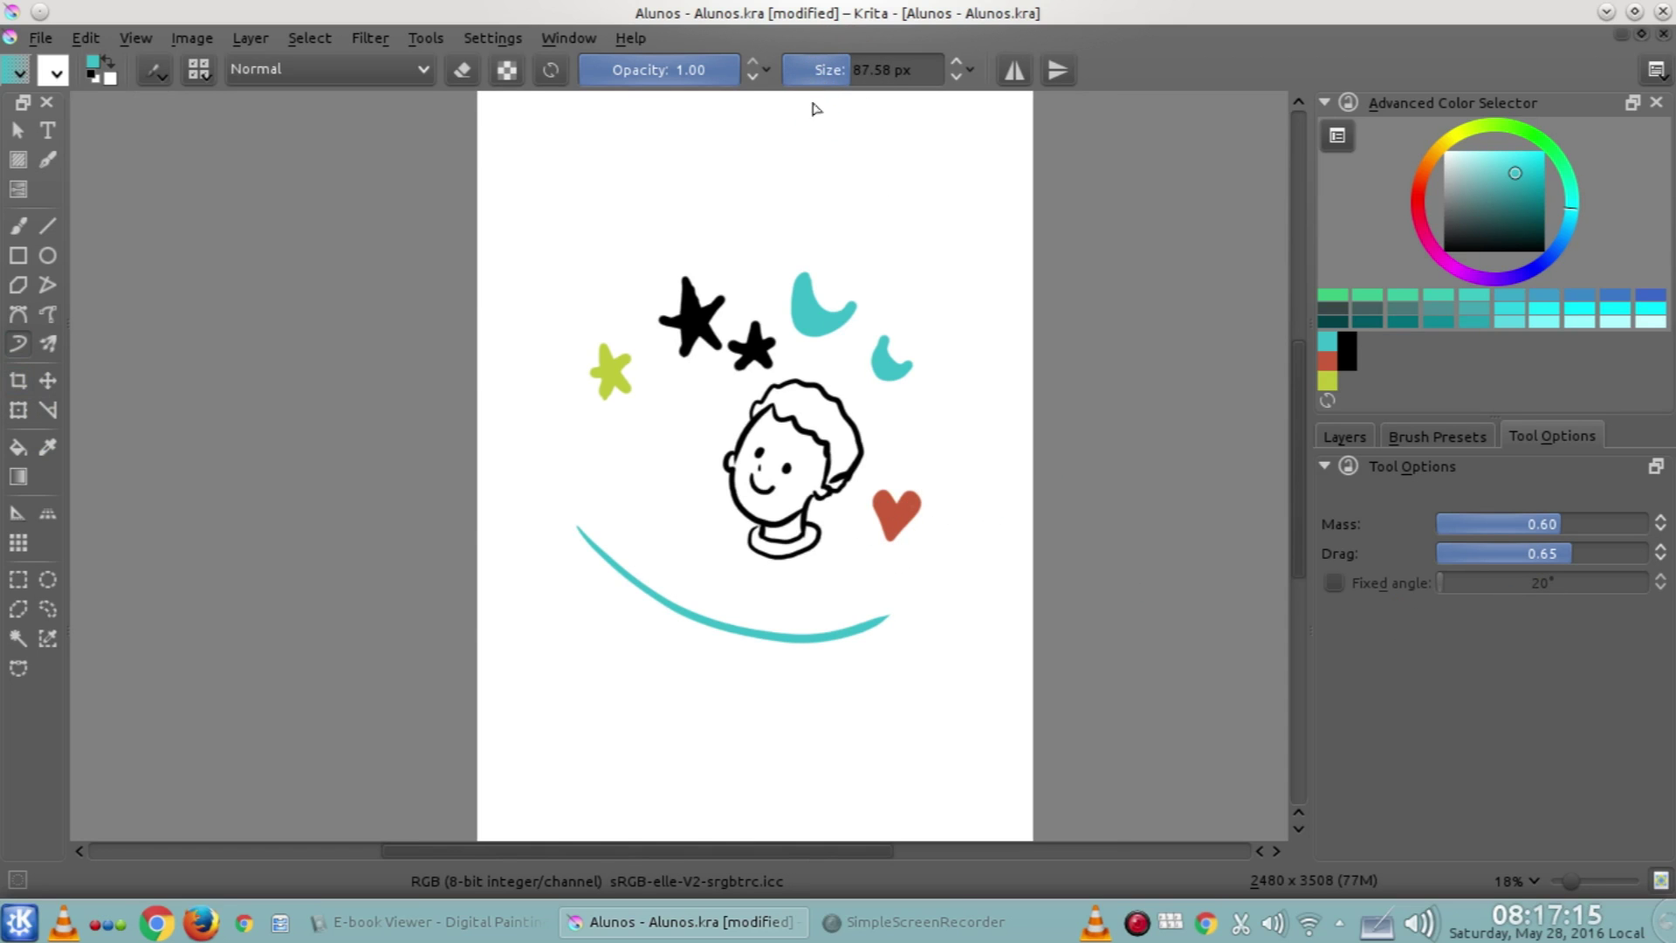
pyautogui.moveTo(852, 70)
pyautogui.mouseDown()
pyautogui.moveTo(861, 105)
pyautogui.moveTo(841, 105)
pyautogui.mouseUp()
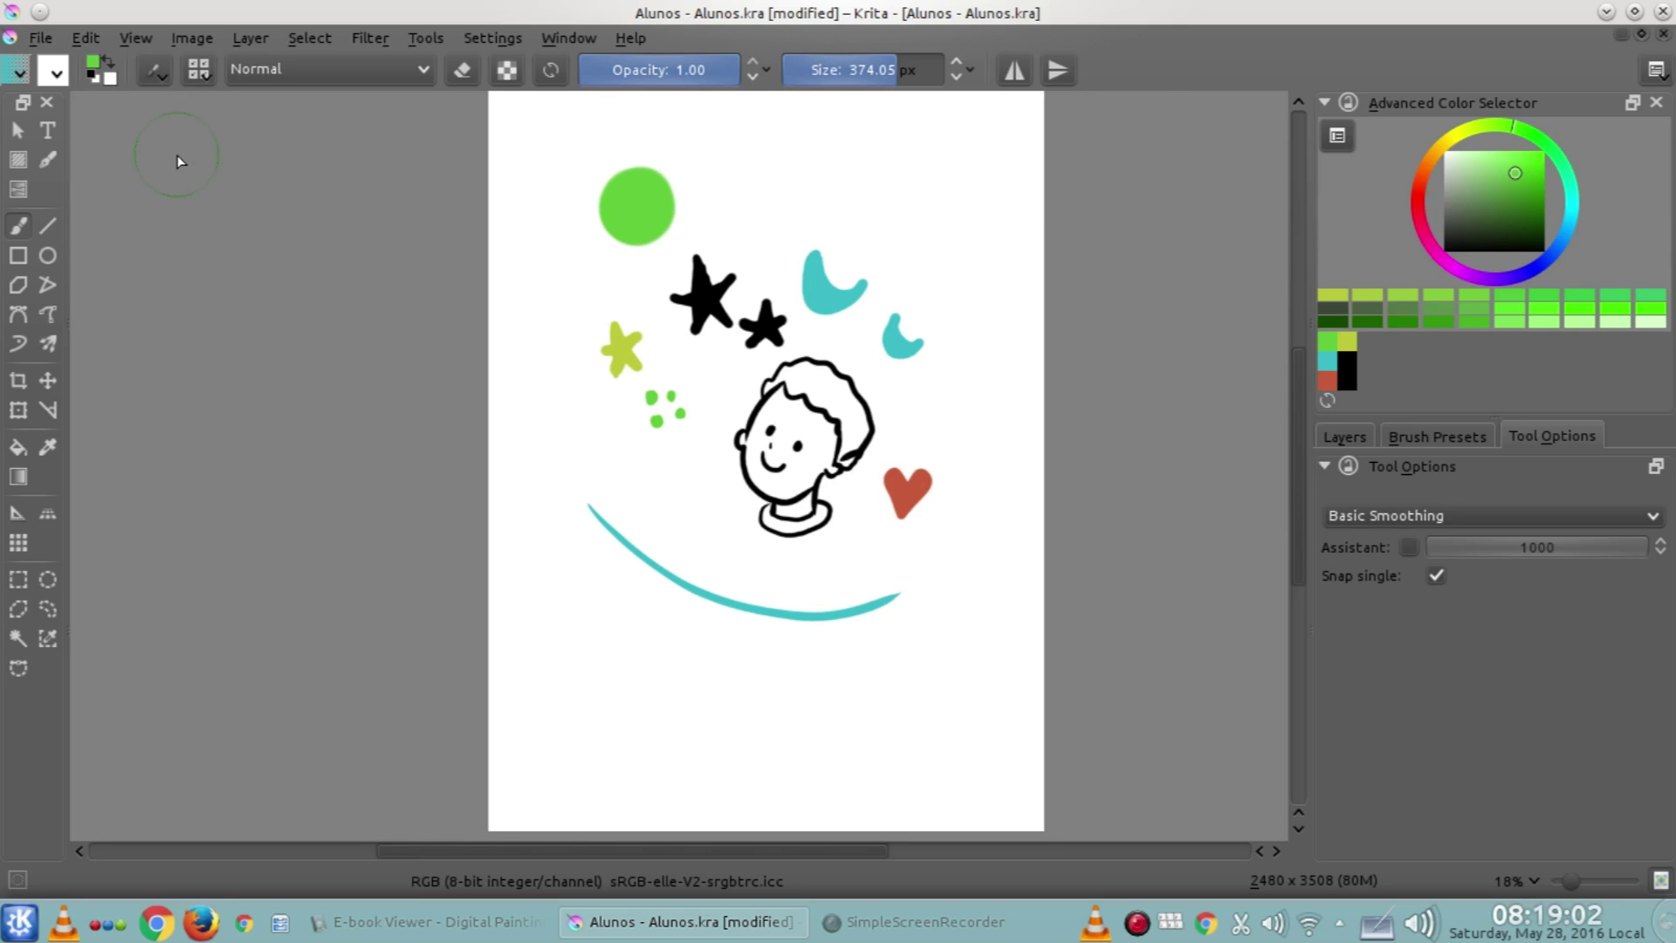
# Switch to canvas-only mode and pan to the top of the image
pyautogui.scroll(3, 695, 448)
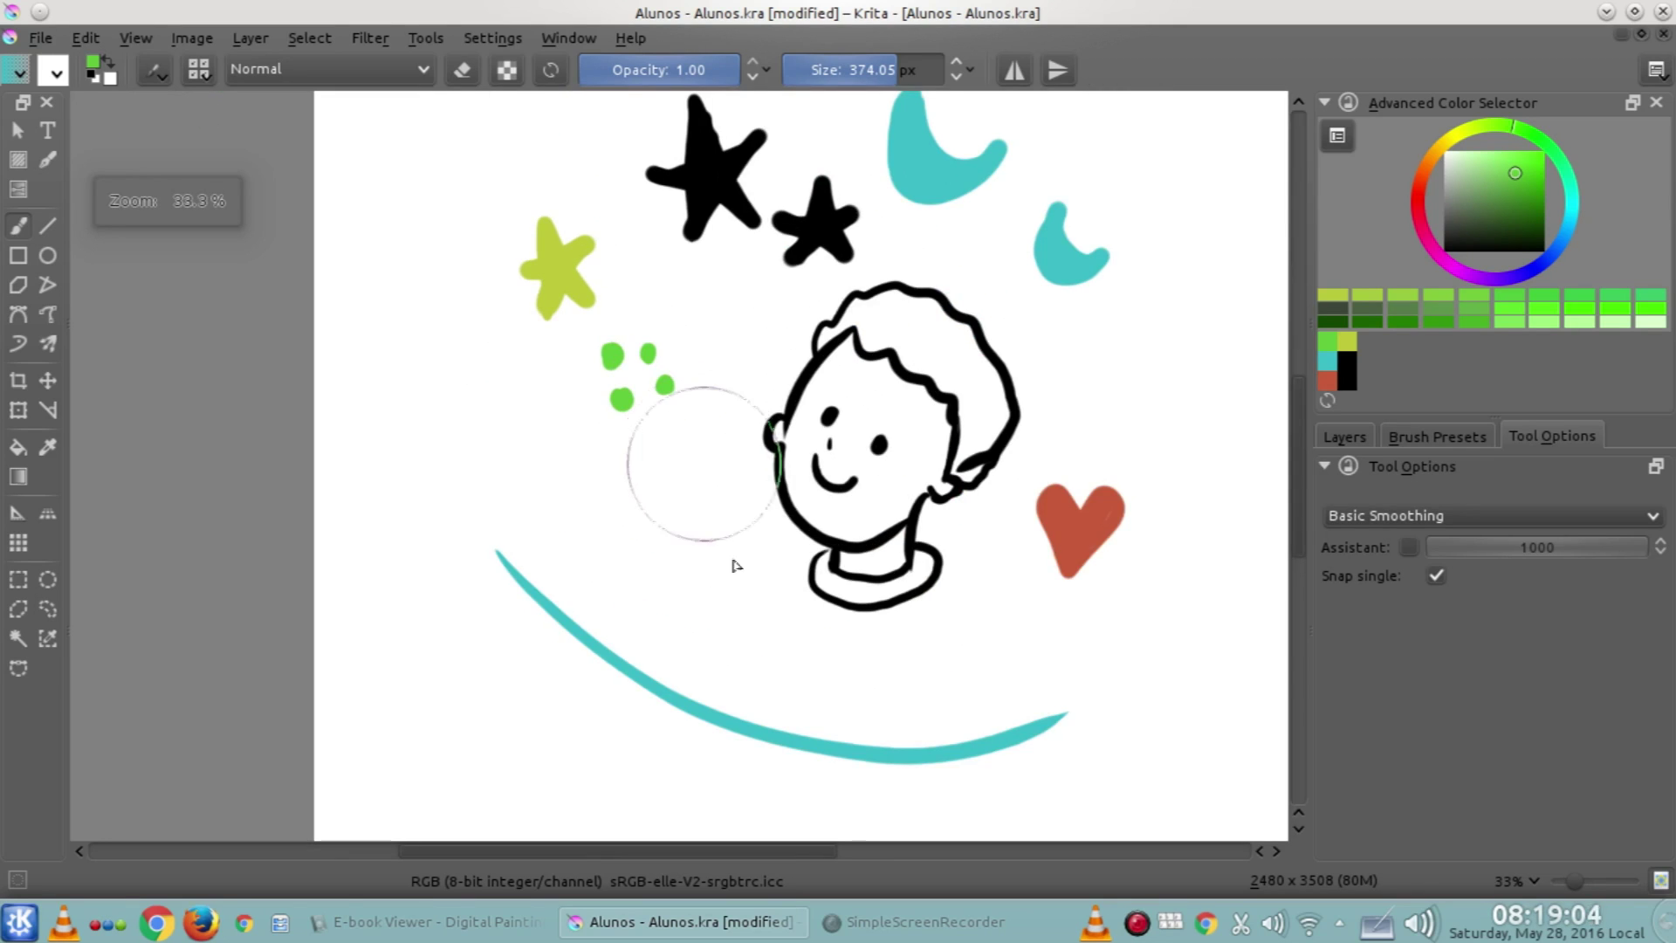
pyautogui.hscroll(1, 820, 856)
pyautogui.hscroll(2, 821, 860)
pyautogui.hscroll(-1, 851, 860)
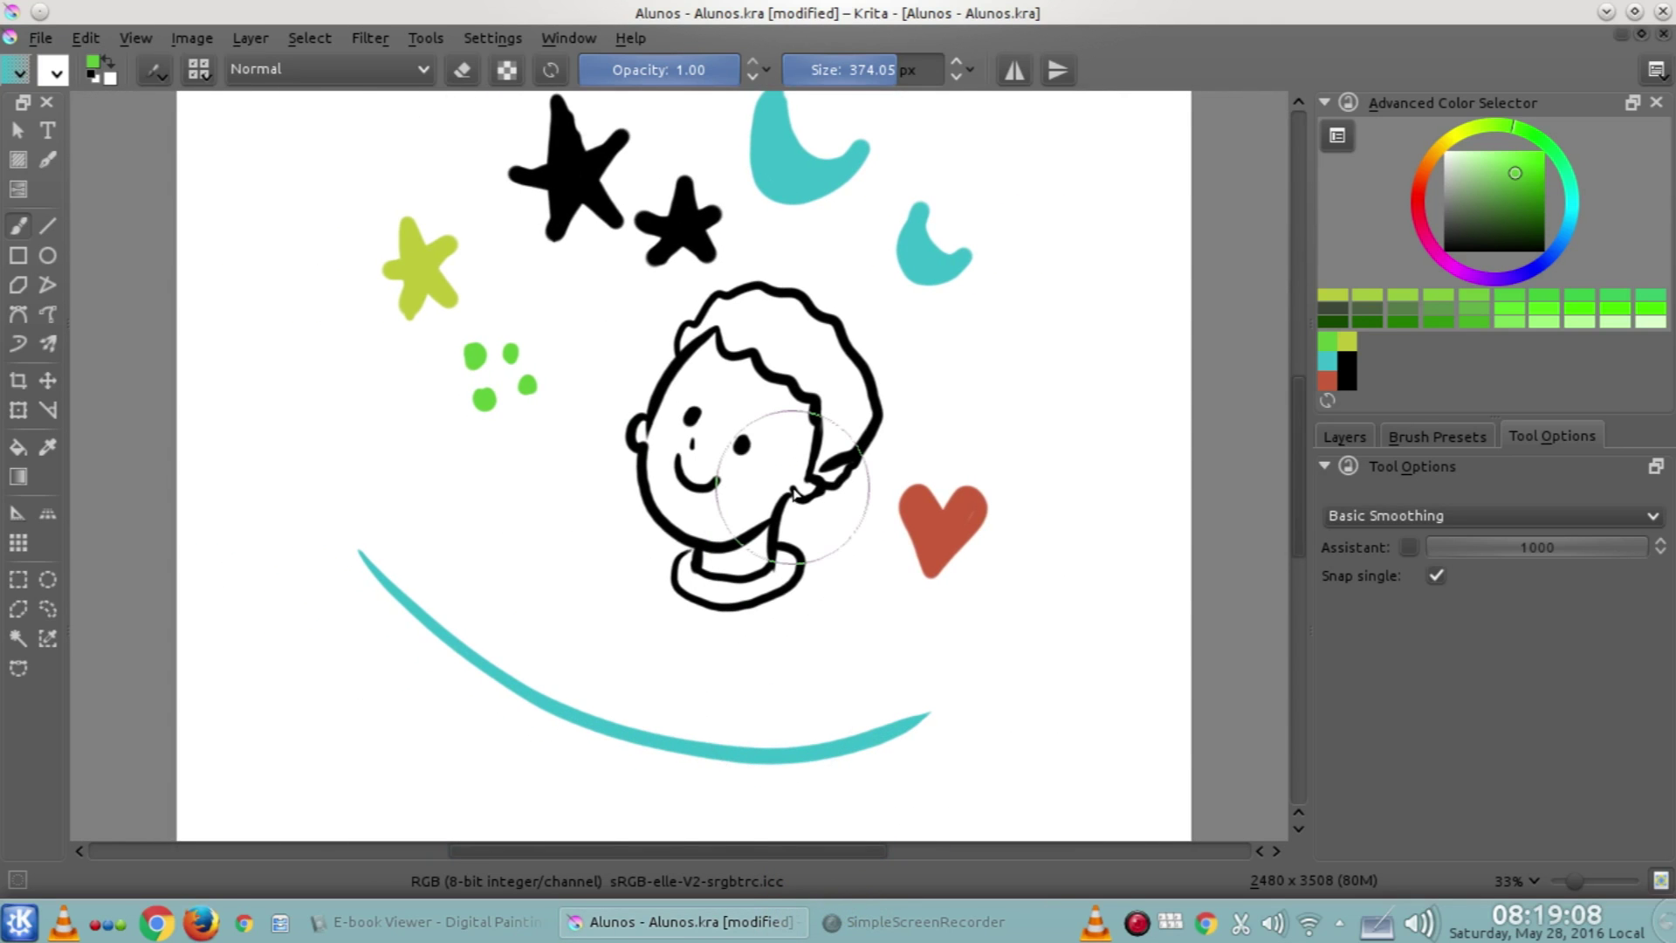
pyautogui.press('Tab')
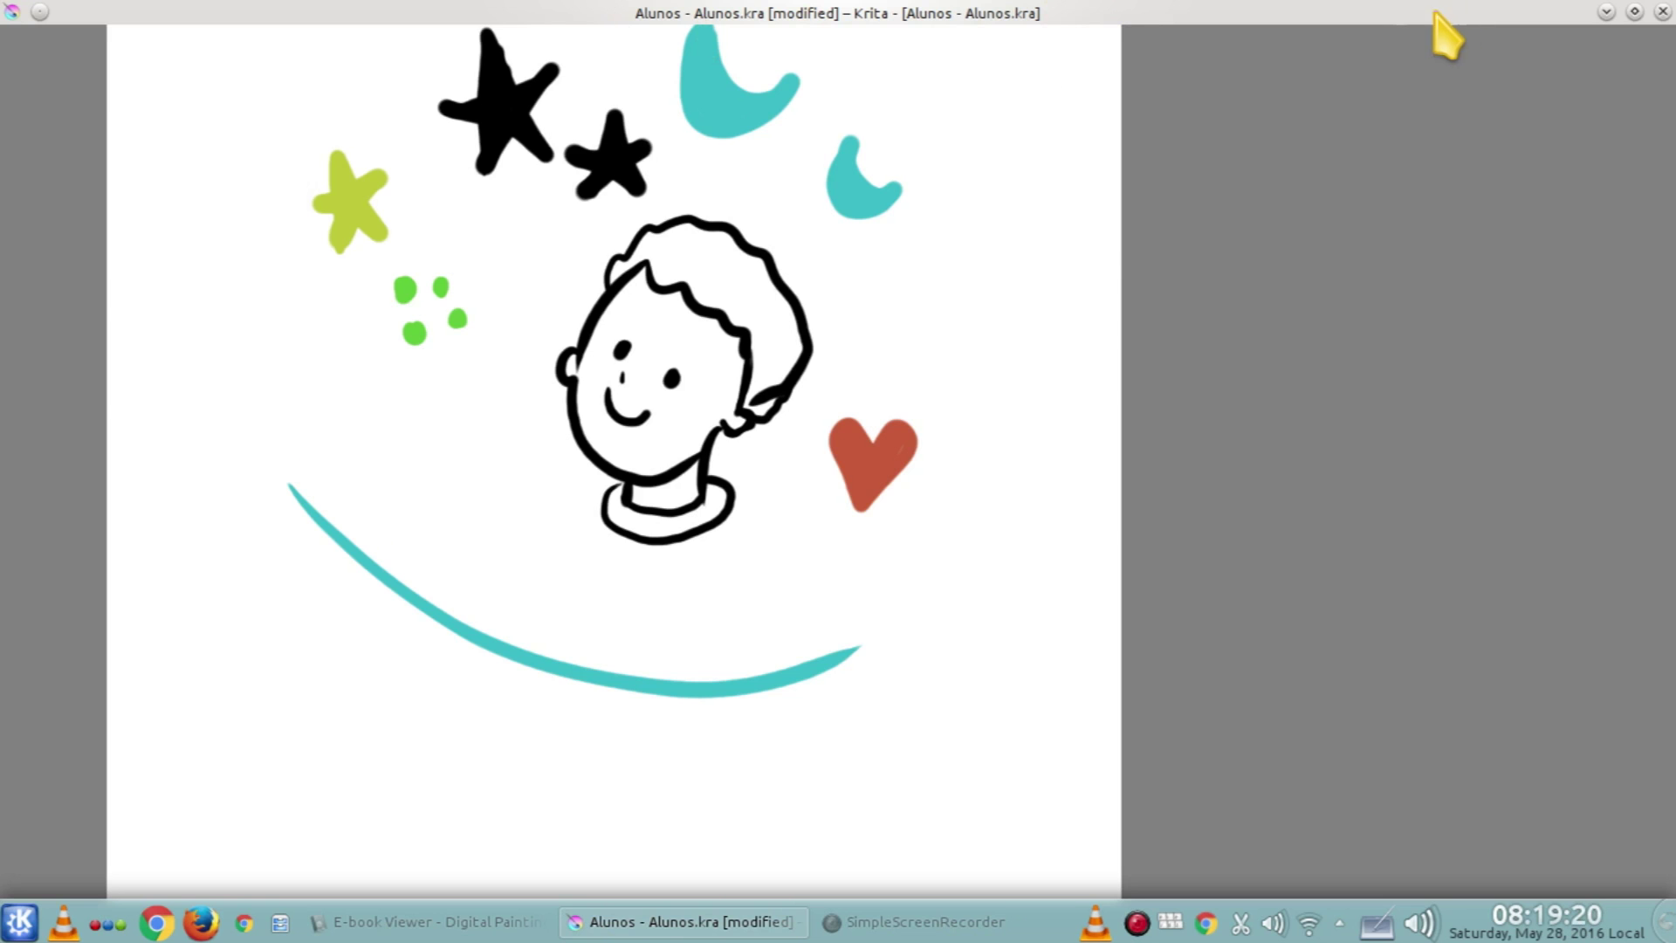
pyautogui.moveTo(298, 599)
pyautogui.mouseDown()
pyautogui.moveTo(737, 579)
pyautogui.moveTo(815, 401)
pyautogui.moveTo(708, 449)
pyautogui.moveTo(783, 409)
pyautogui.mouseUp()
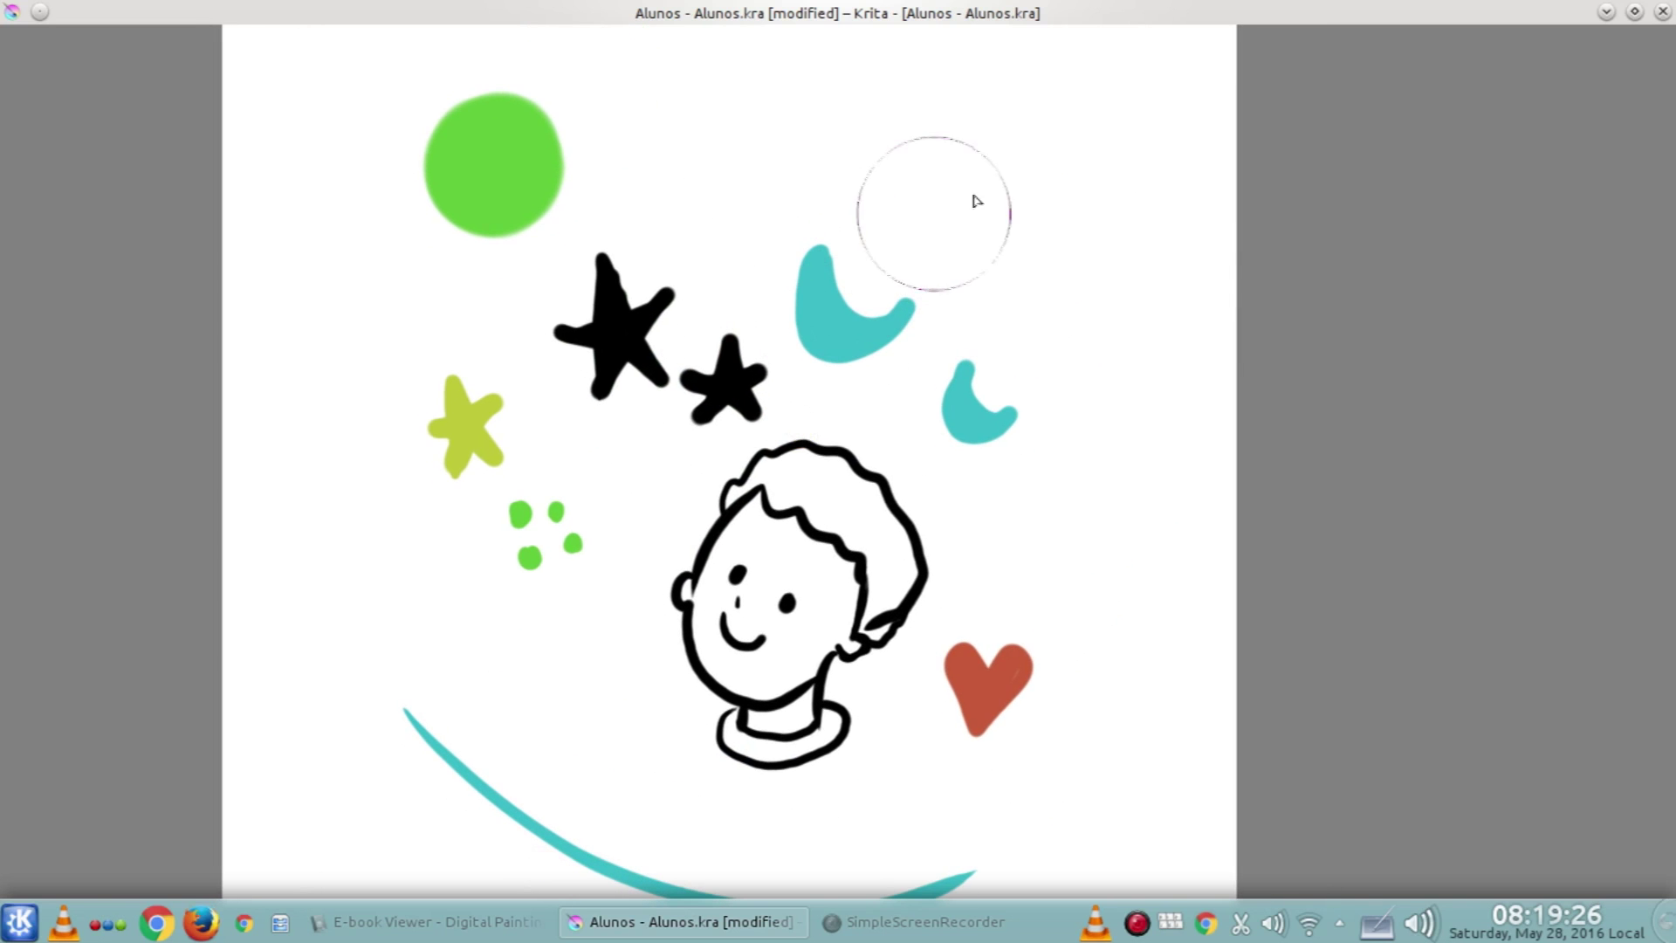
# With a smaller brush, paint a small wavy teal squiggle at the upper right, above the smaller moon
pyautogui.rightClick(1013, 352)
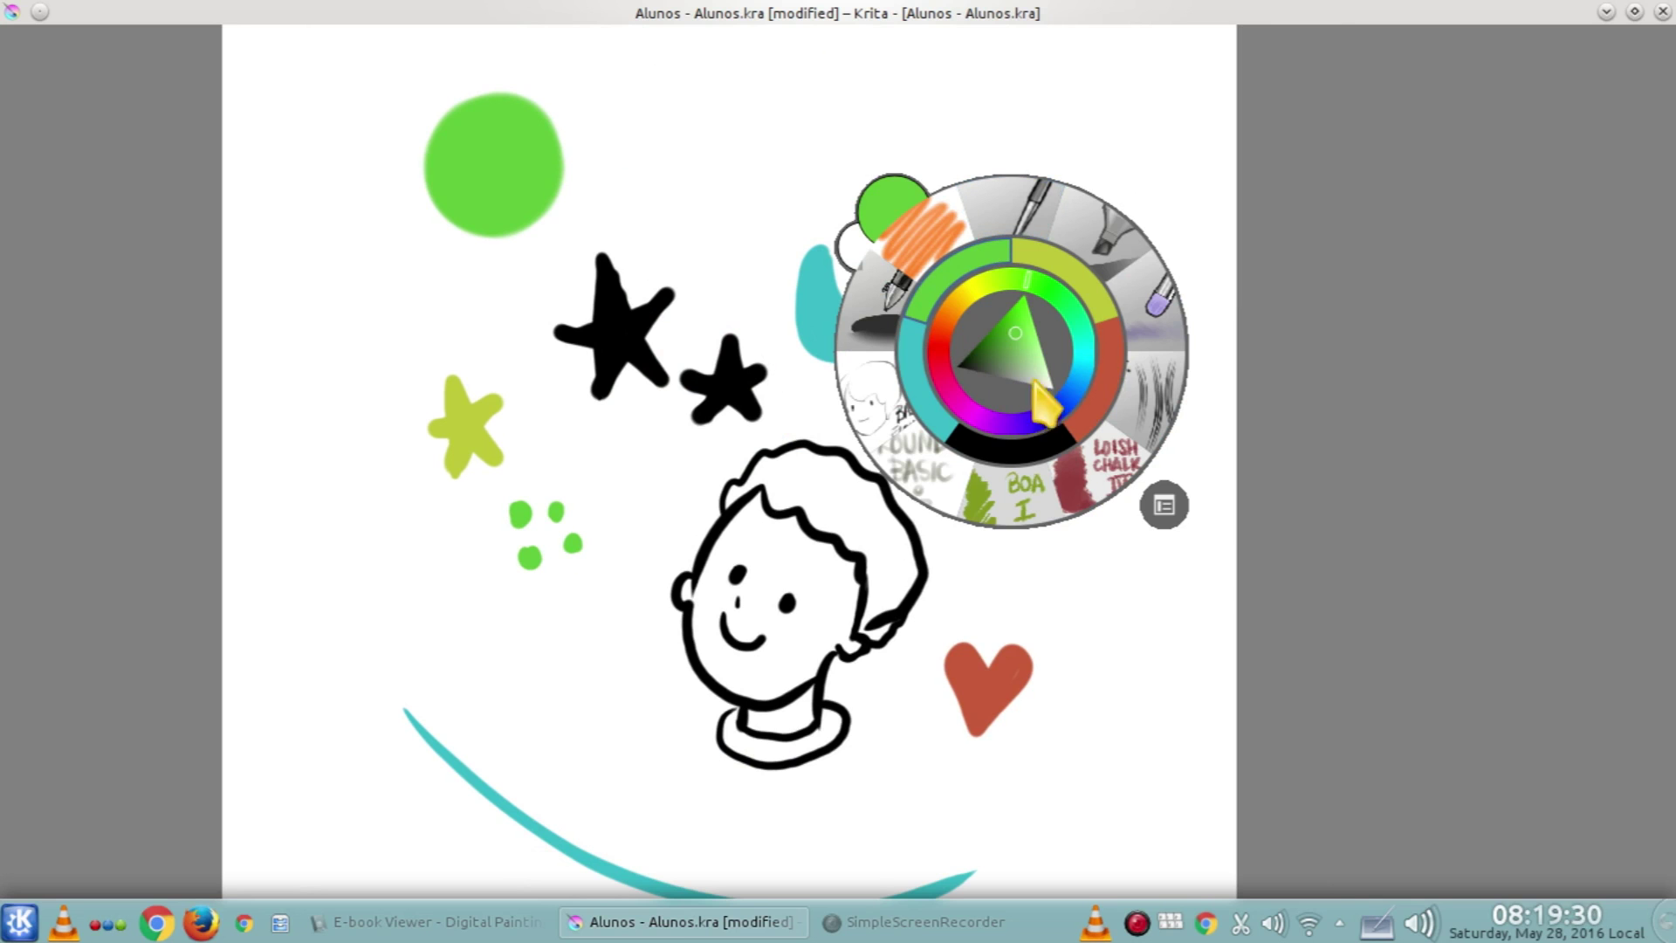
pyautogui.click(1178, 310)
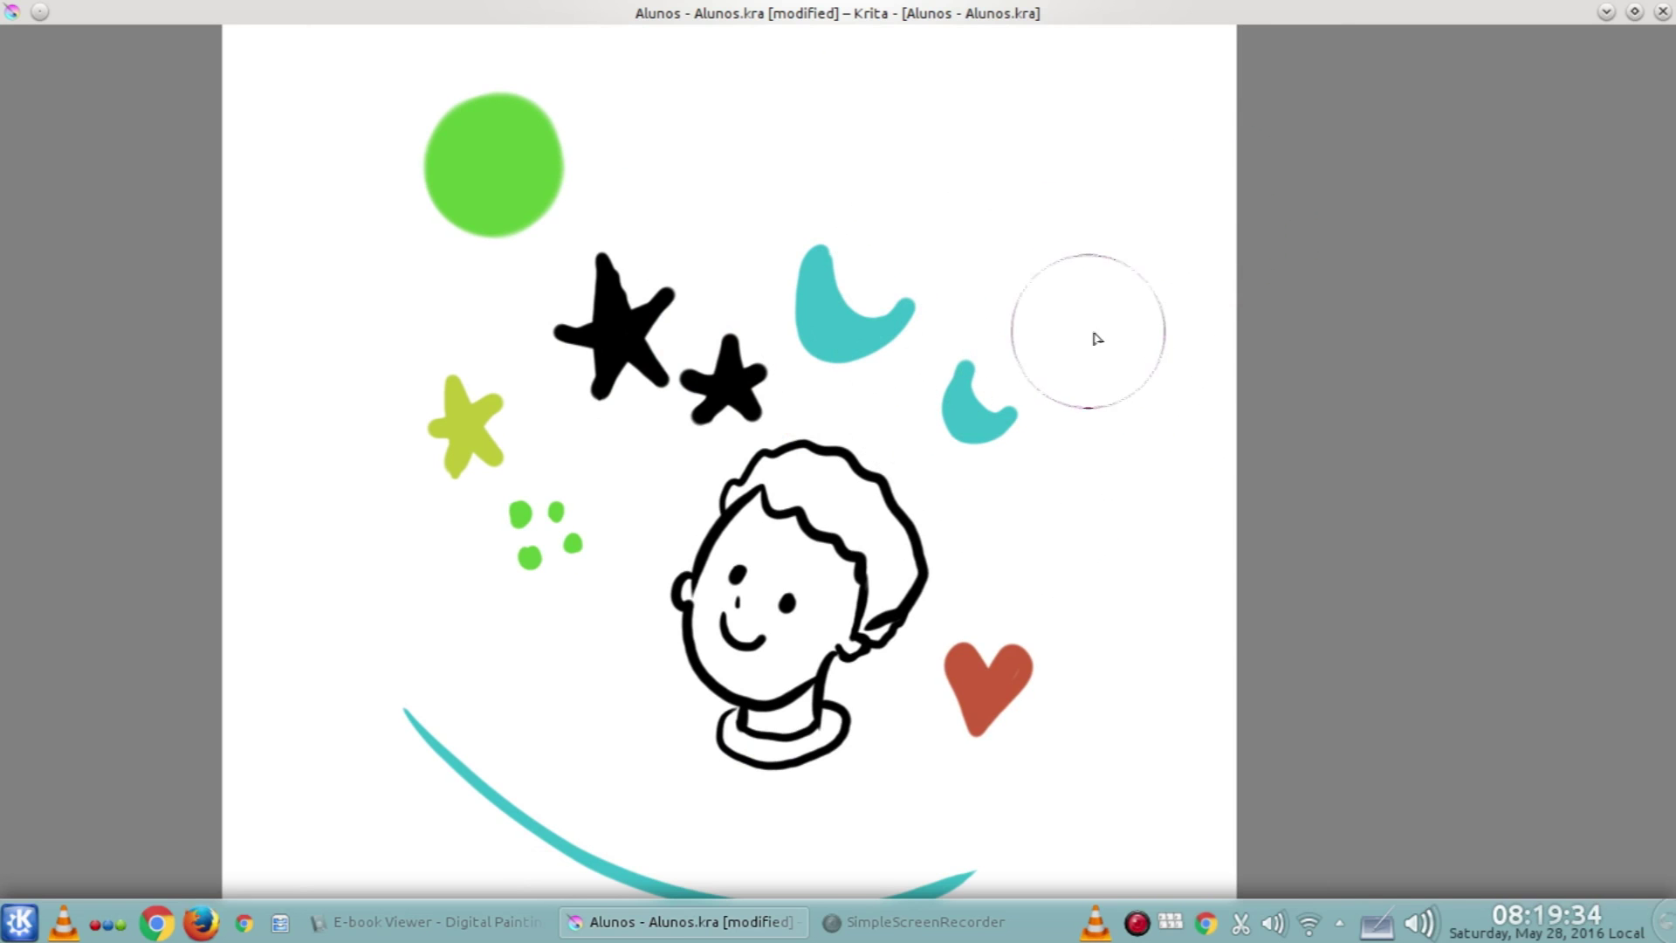
pyautogui.press('[')
pyautogui.press('[')
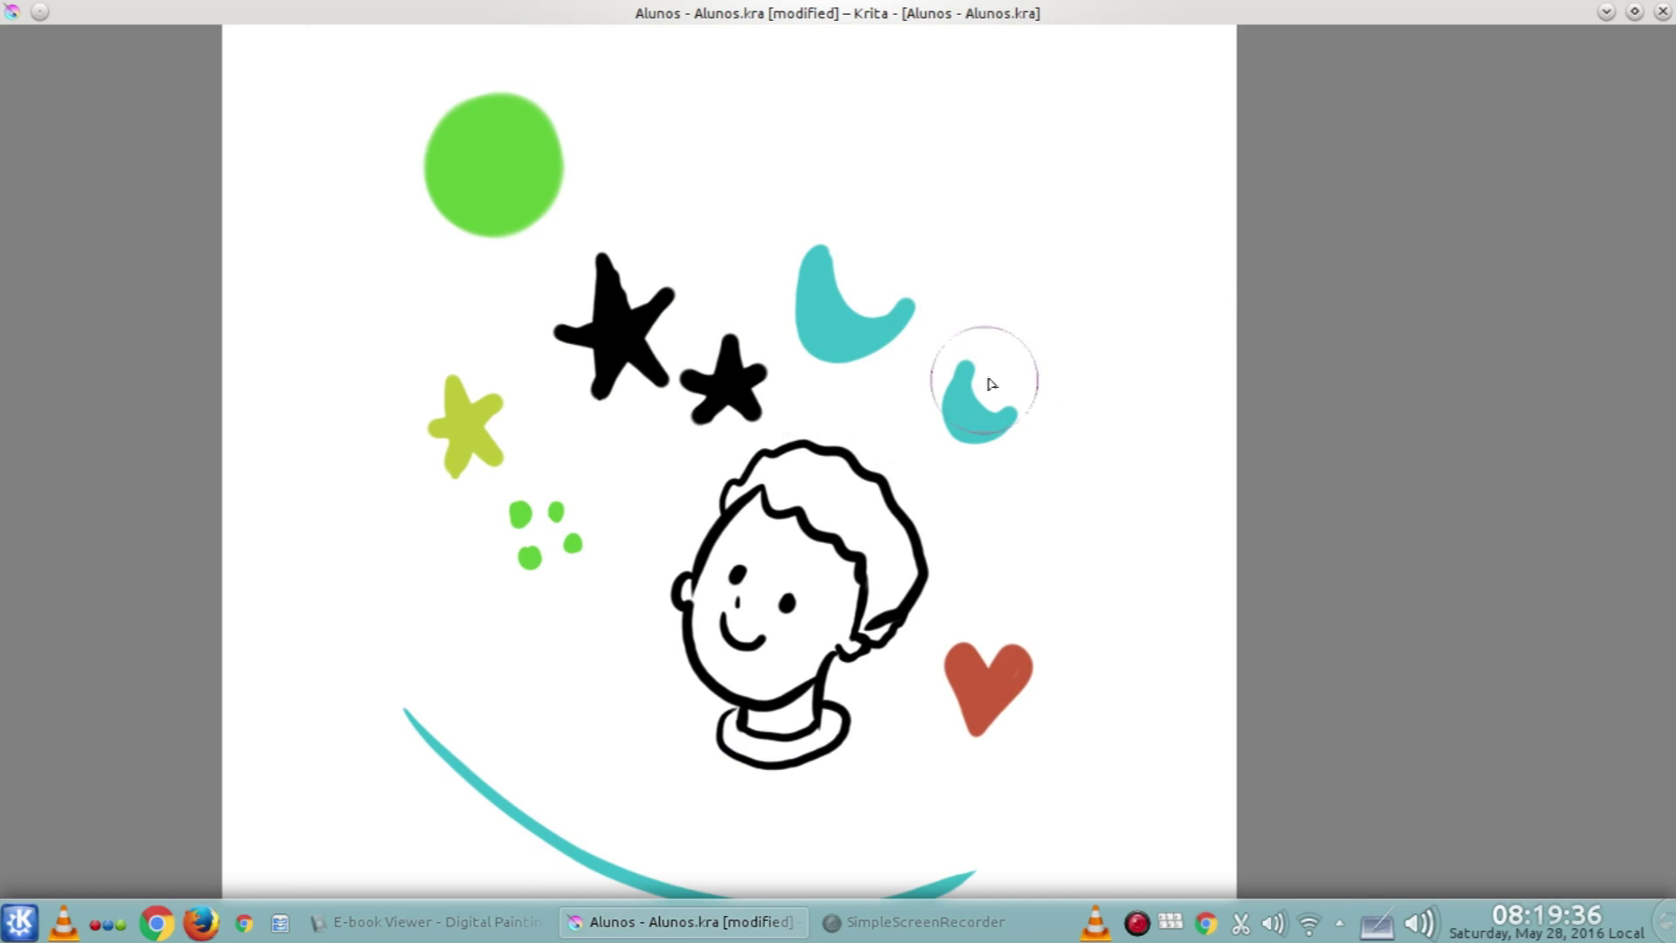
pyautogui.moveTo(1032, 421); pyautogui.dragTo(1037, 404)
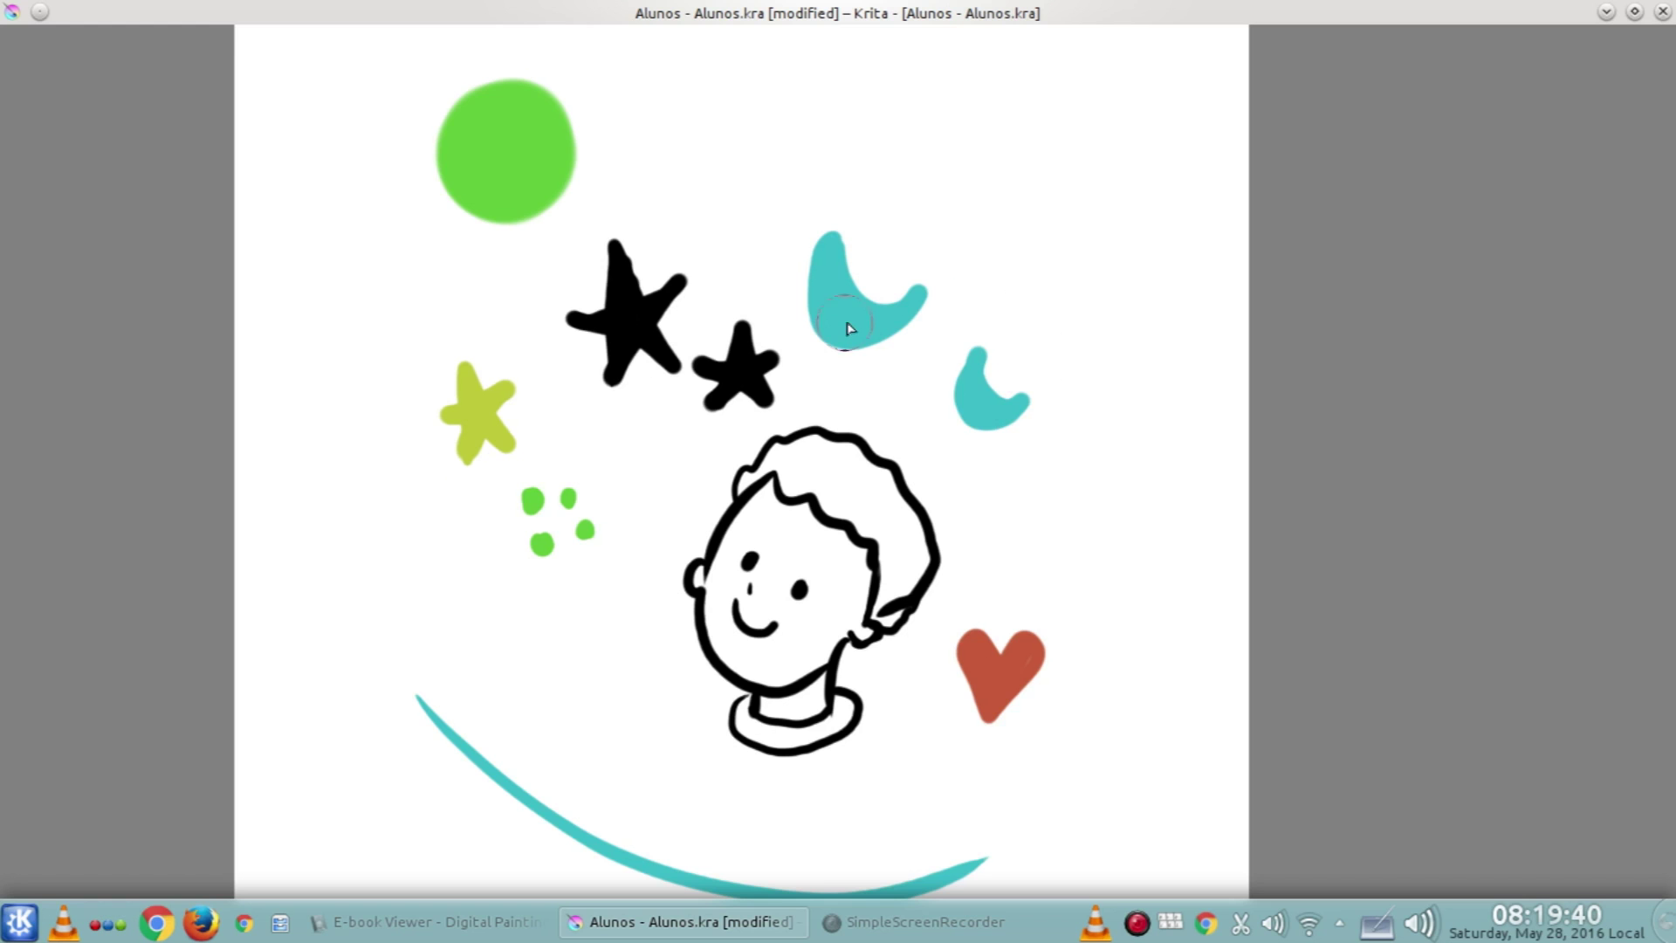
pyautogui.moveTo(1061, 204)
pyautogui.mouseDown()
pyautogui.moveTo(1056, 222)
pyautogui.moveTo(1137, 257)
pyautogui.mouseUp()
pyautogui.moveTo(999, 310); pyautogui.dragTo(1019, 308)
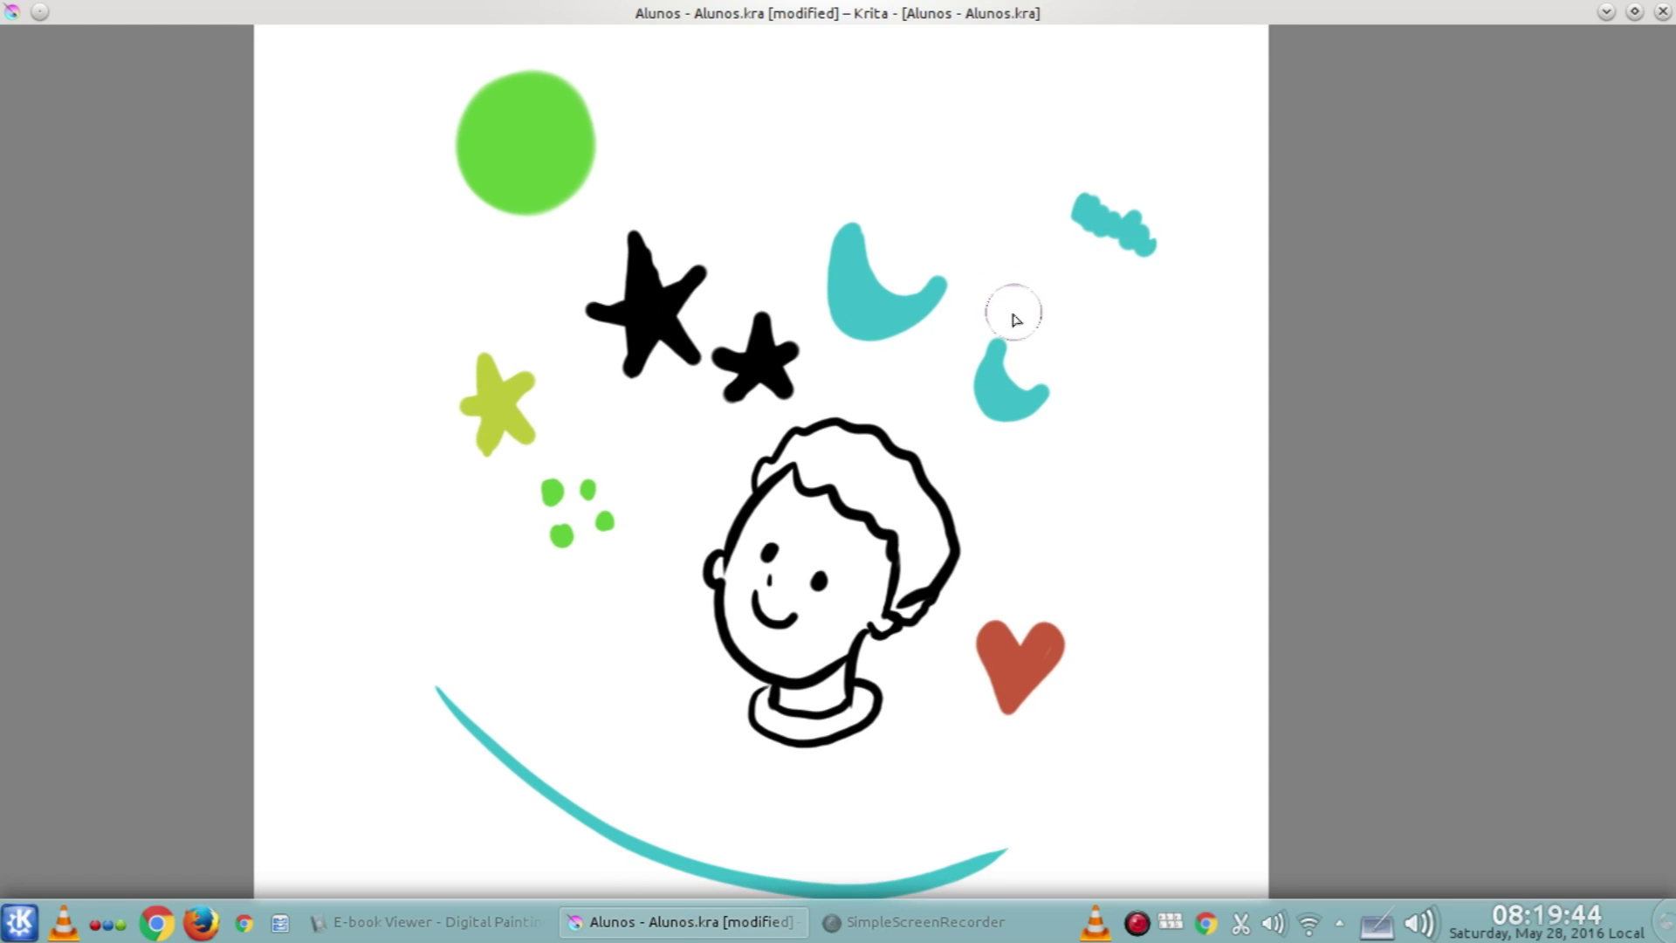
pyautogui.press('Tab')
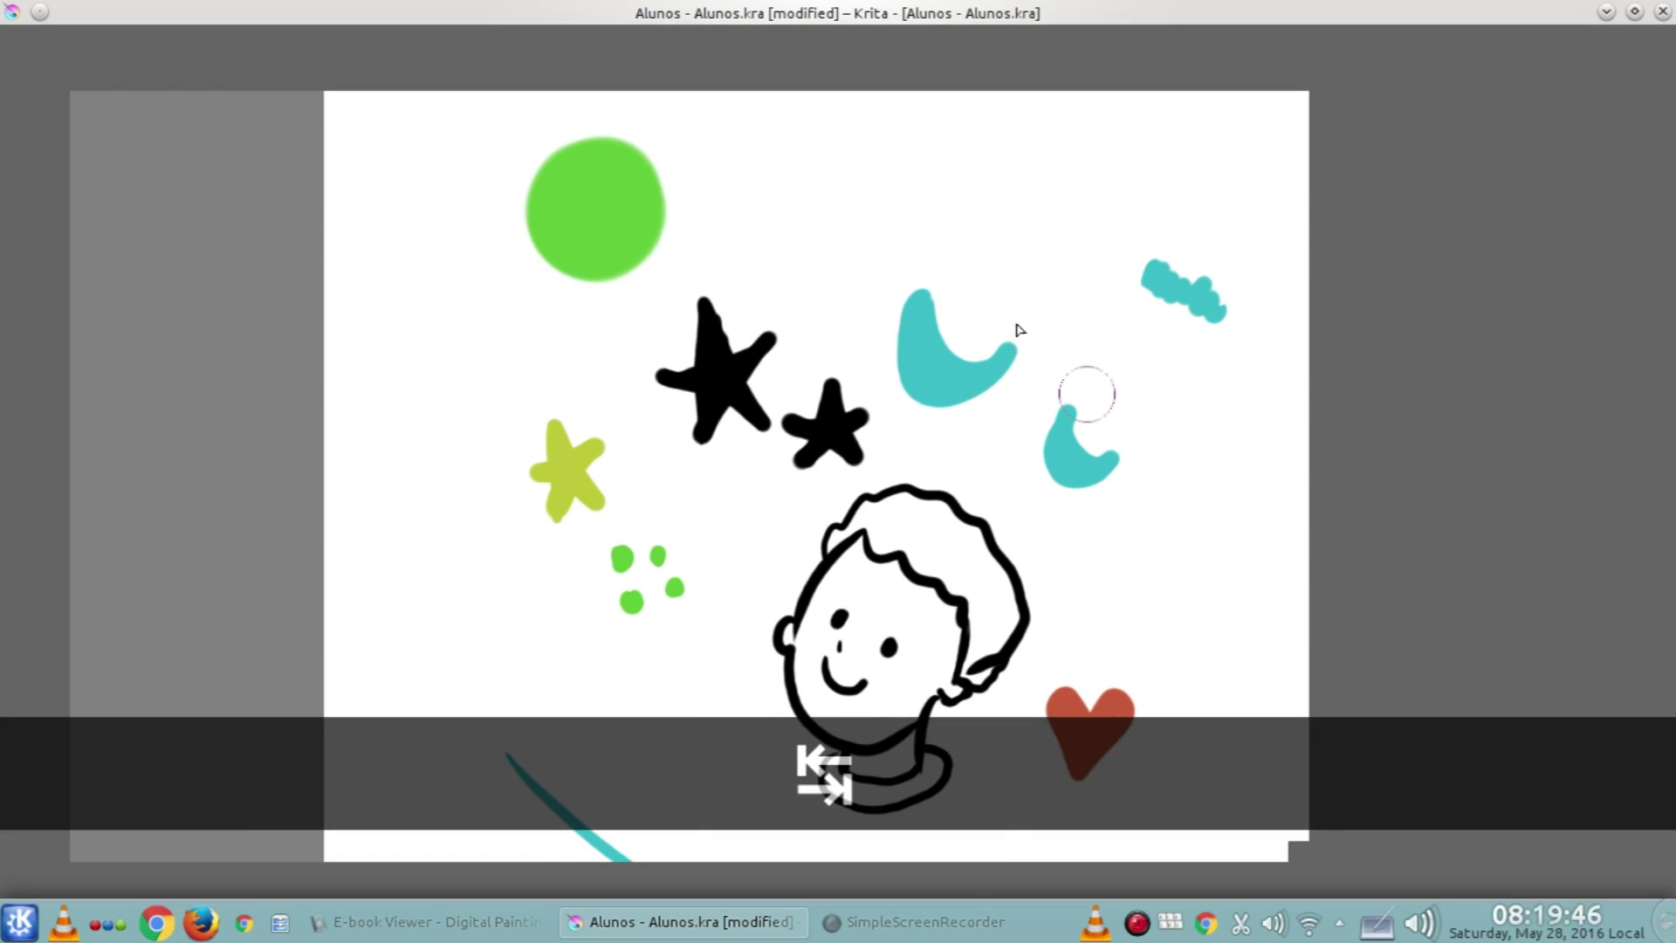
# Bring back the toolbars and dockers, then switch Krita to Full Screen Mode from the View menu
pyautogui.press('Tab')
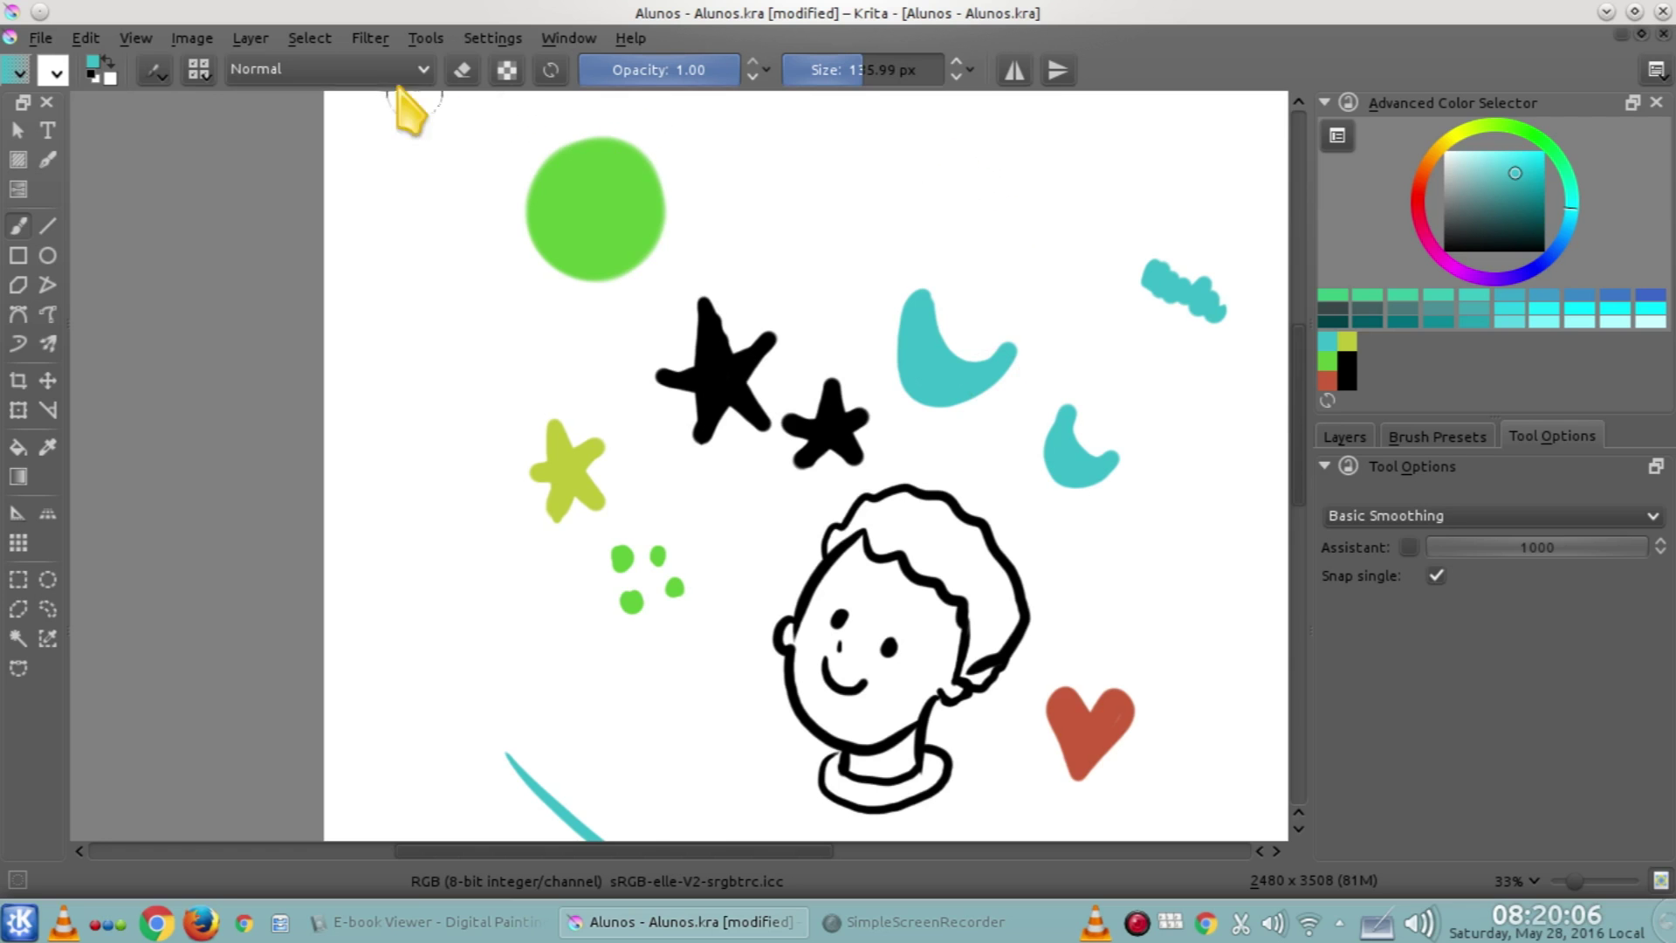
pyautogui.click(142, 39)
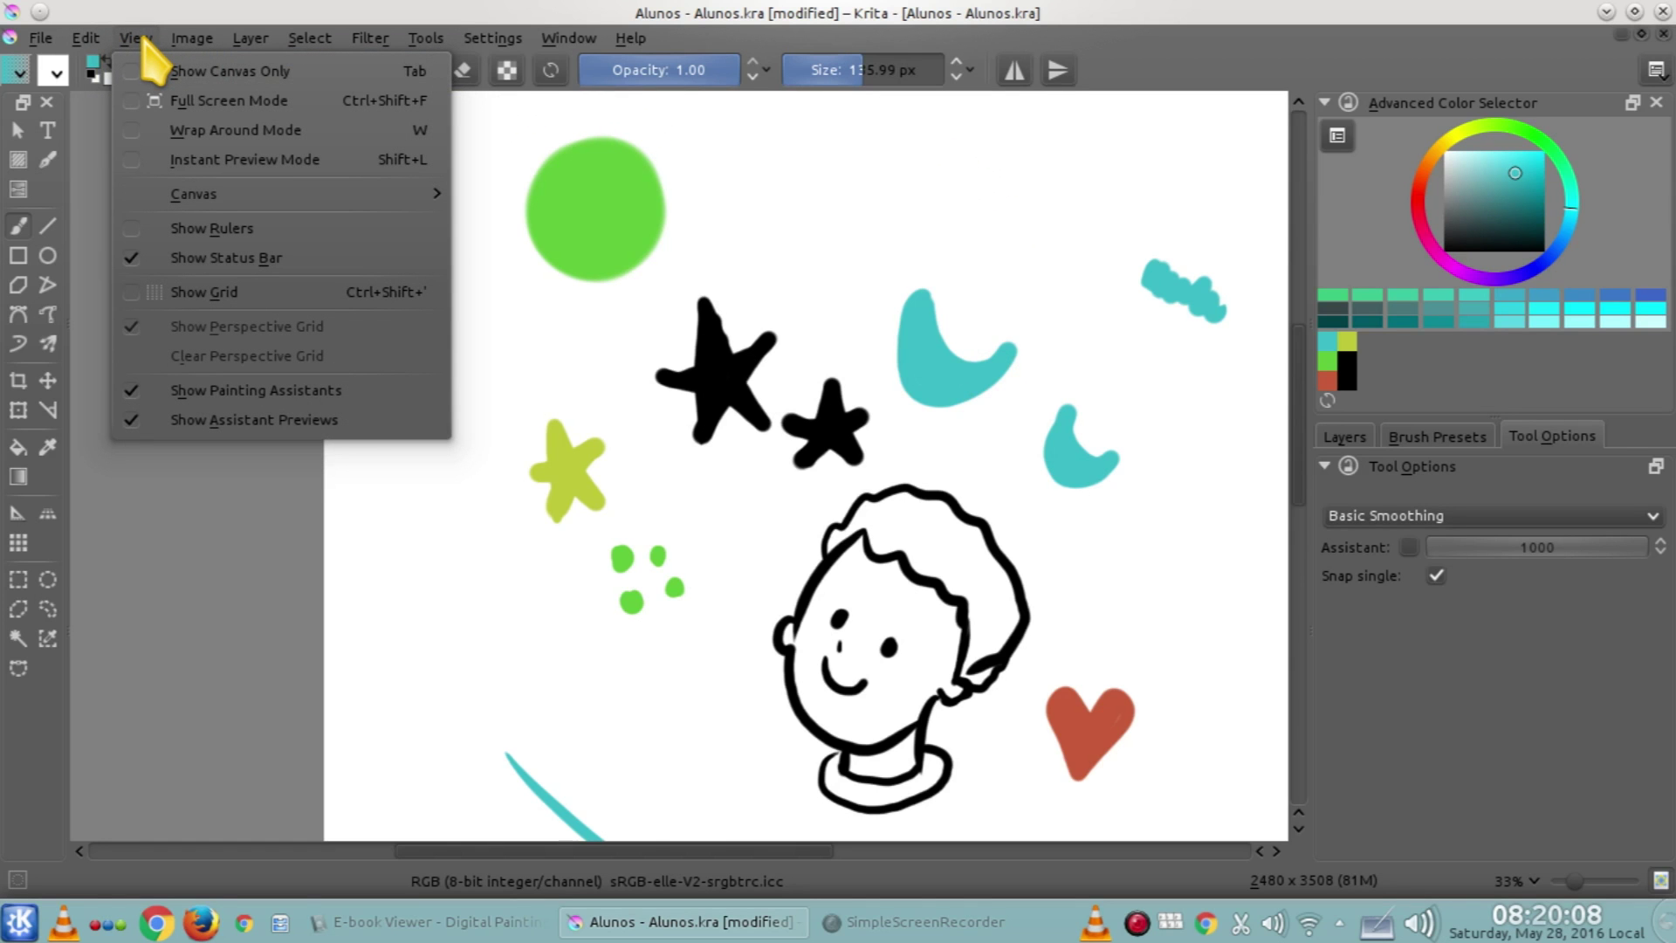
pyautogui.click(141, 40)
pyautogui.click(137, 42)
pyautogui.click(202, 104)
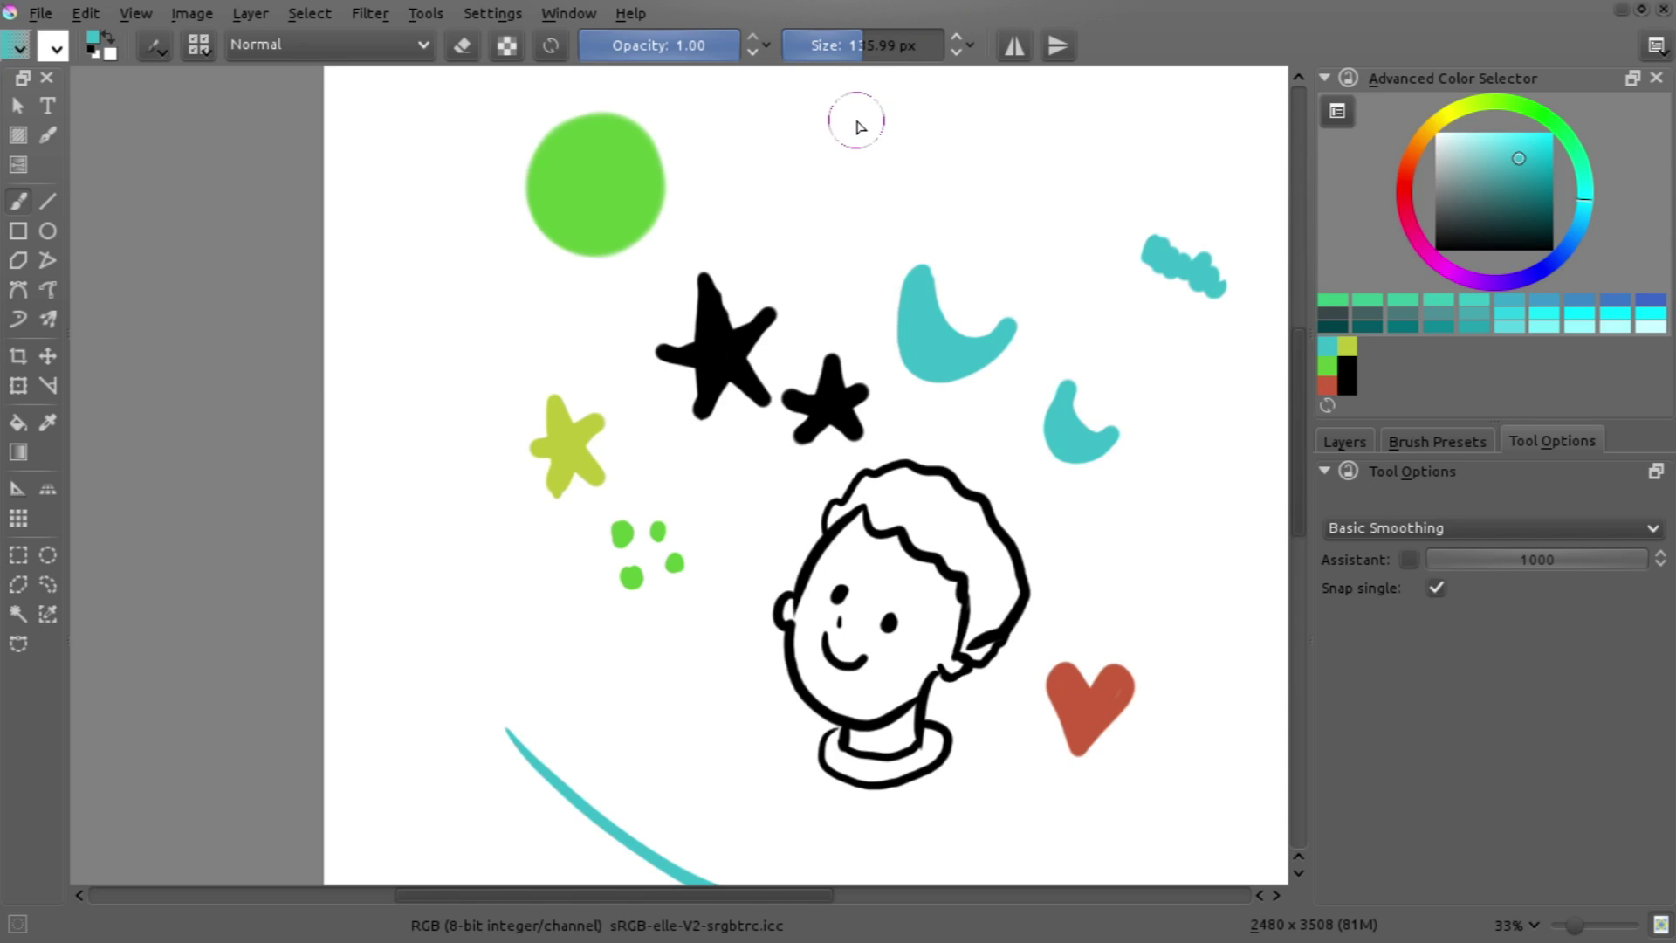
# Paste a small teal square above the larger moon and leave full screen mode
pyautogui.hotkey('ctrl', 'v')
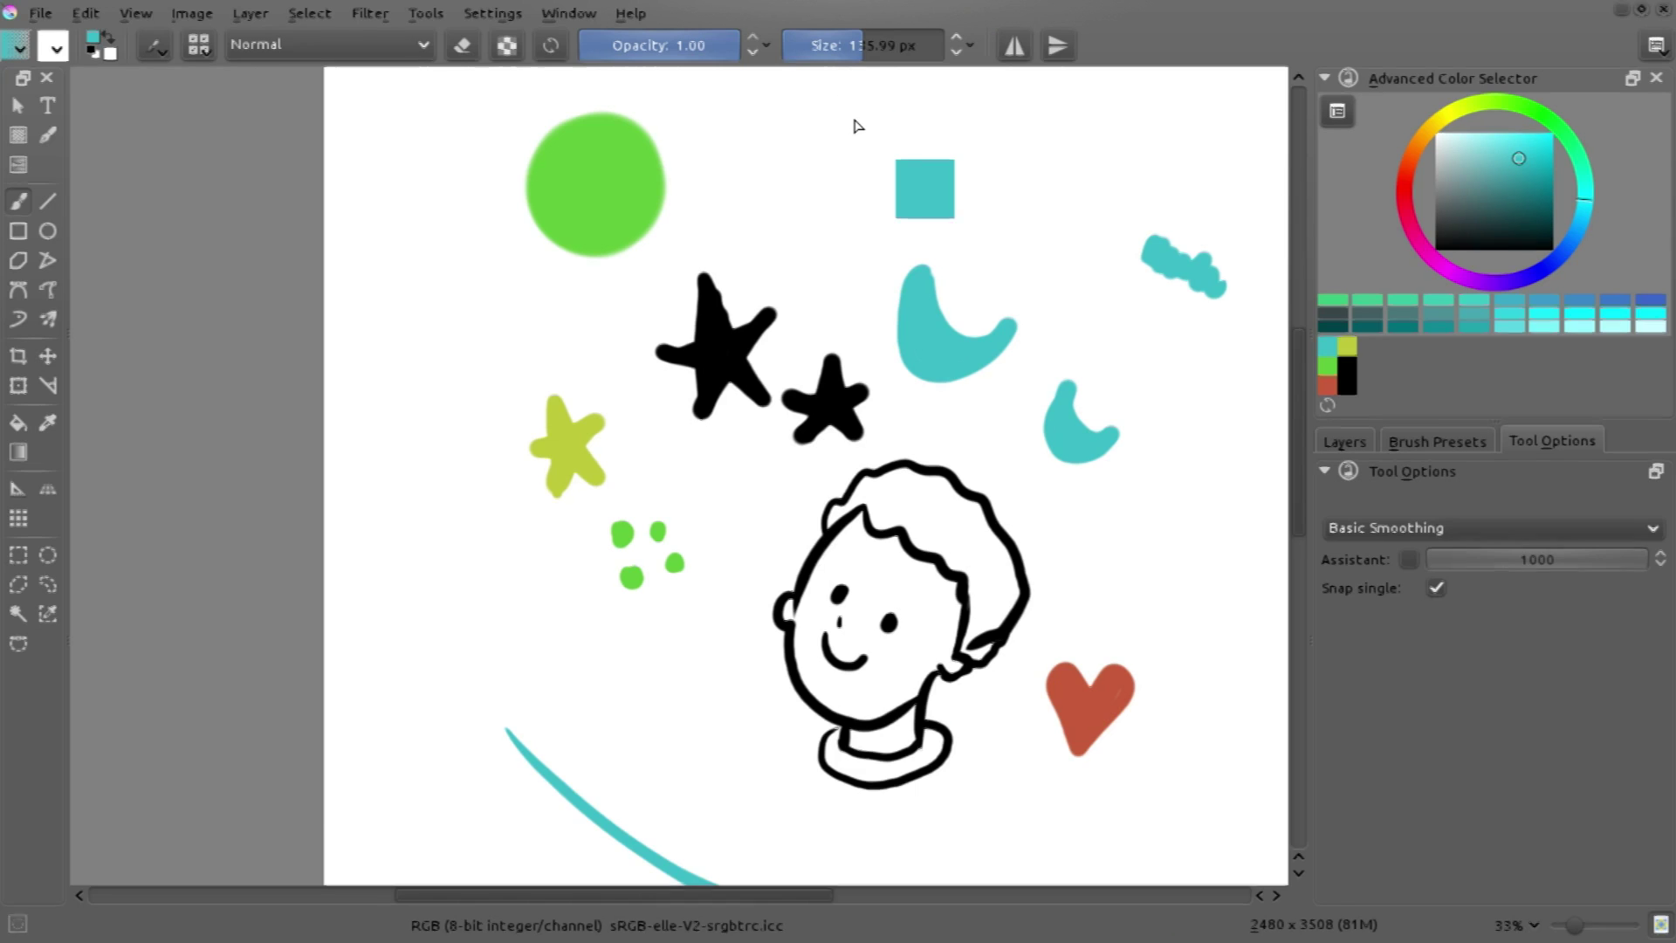
pyautogui.hotkey('ctrl', 'f')
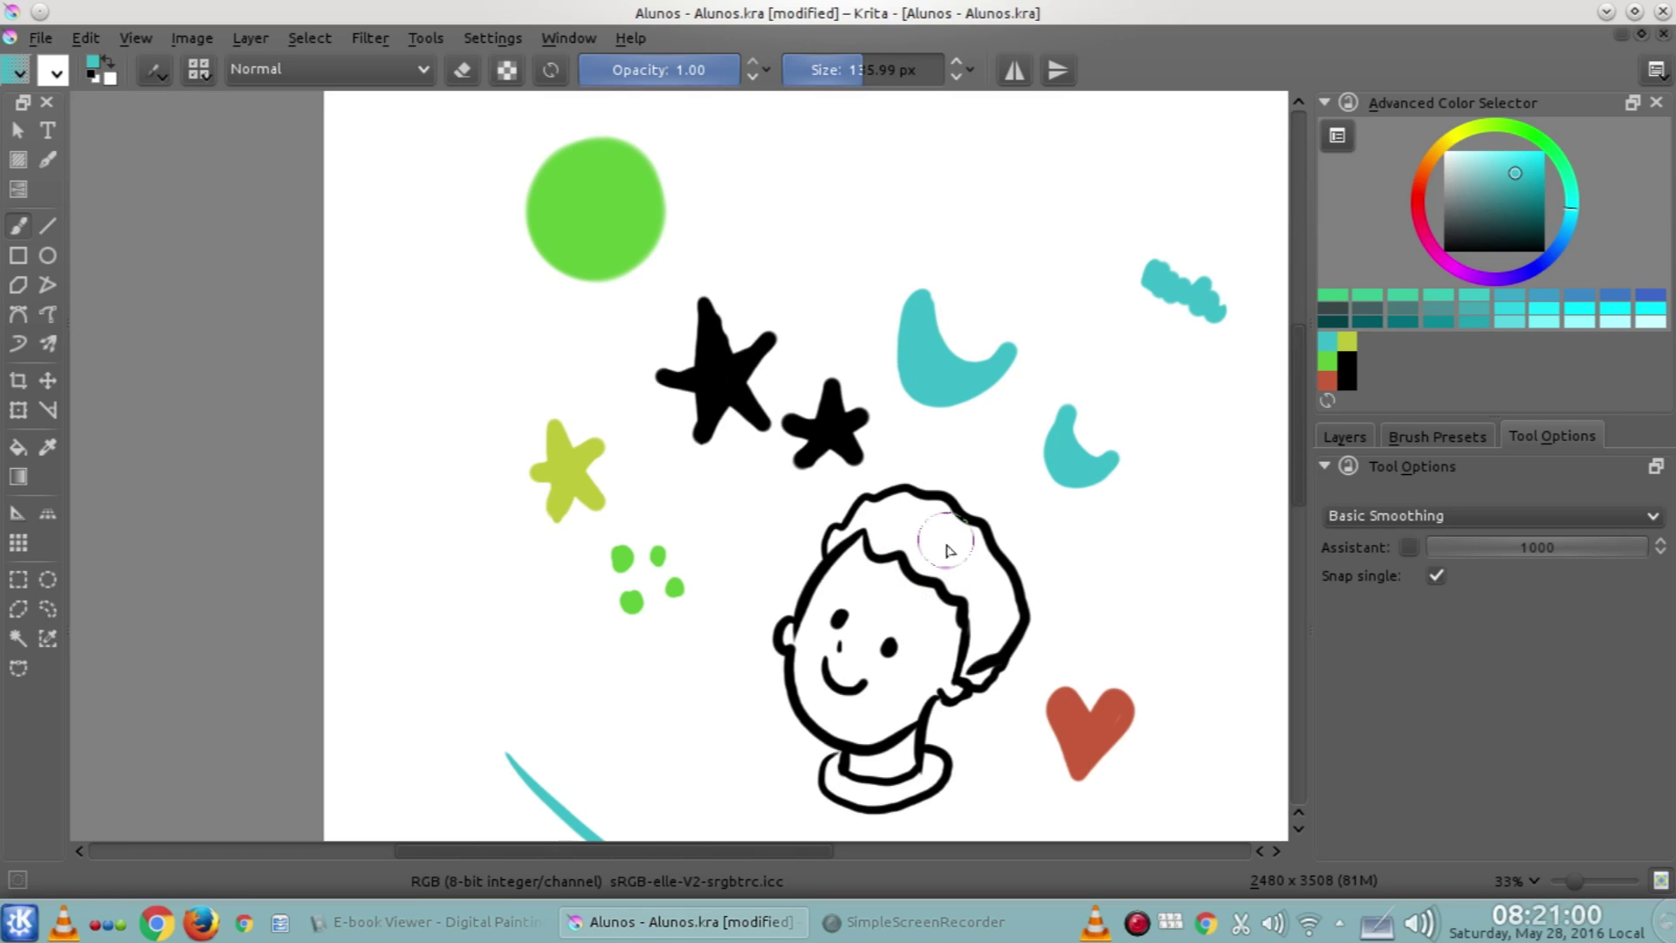
# Zoom out to 13% and move the view to the page's right edge
pyautogui.scroll(1, 937, 559)
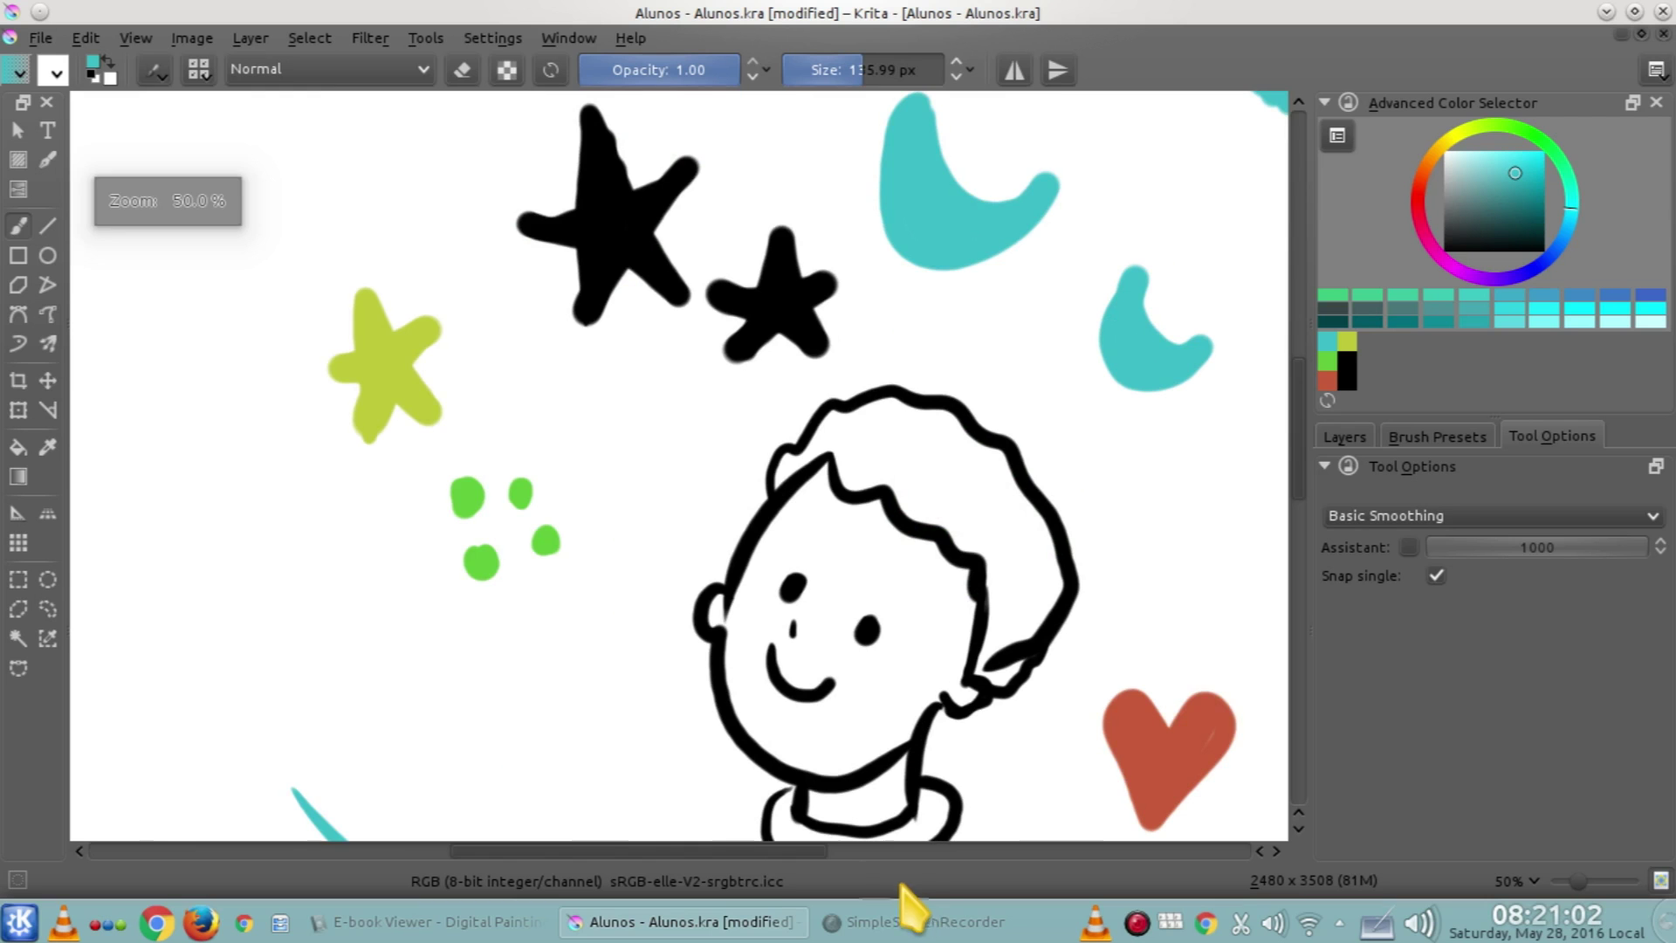
pyautogui.scroll(-2, 828, 765)
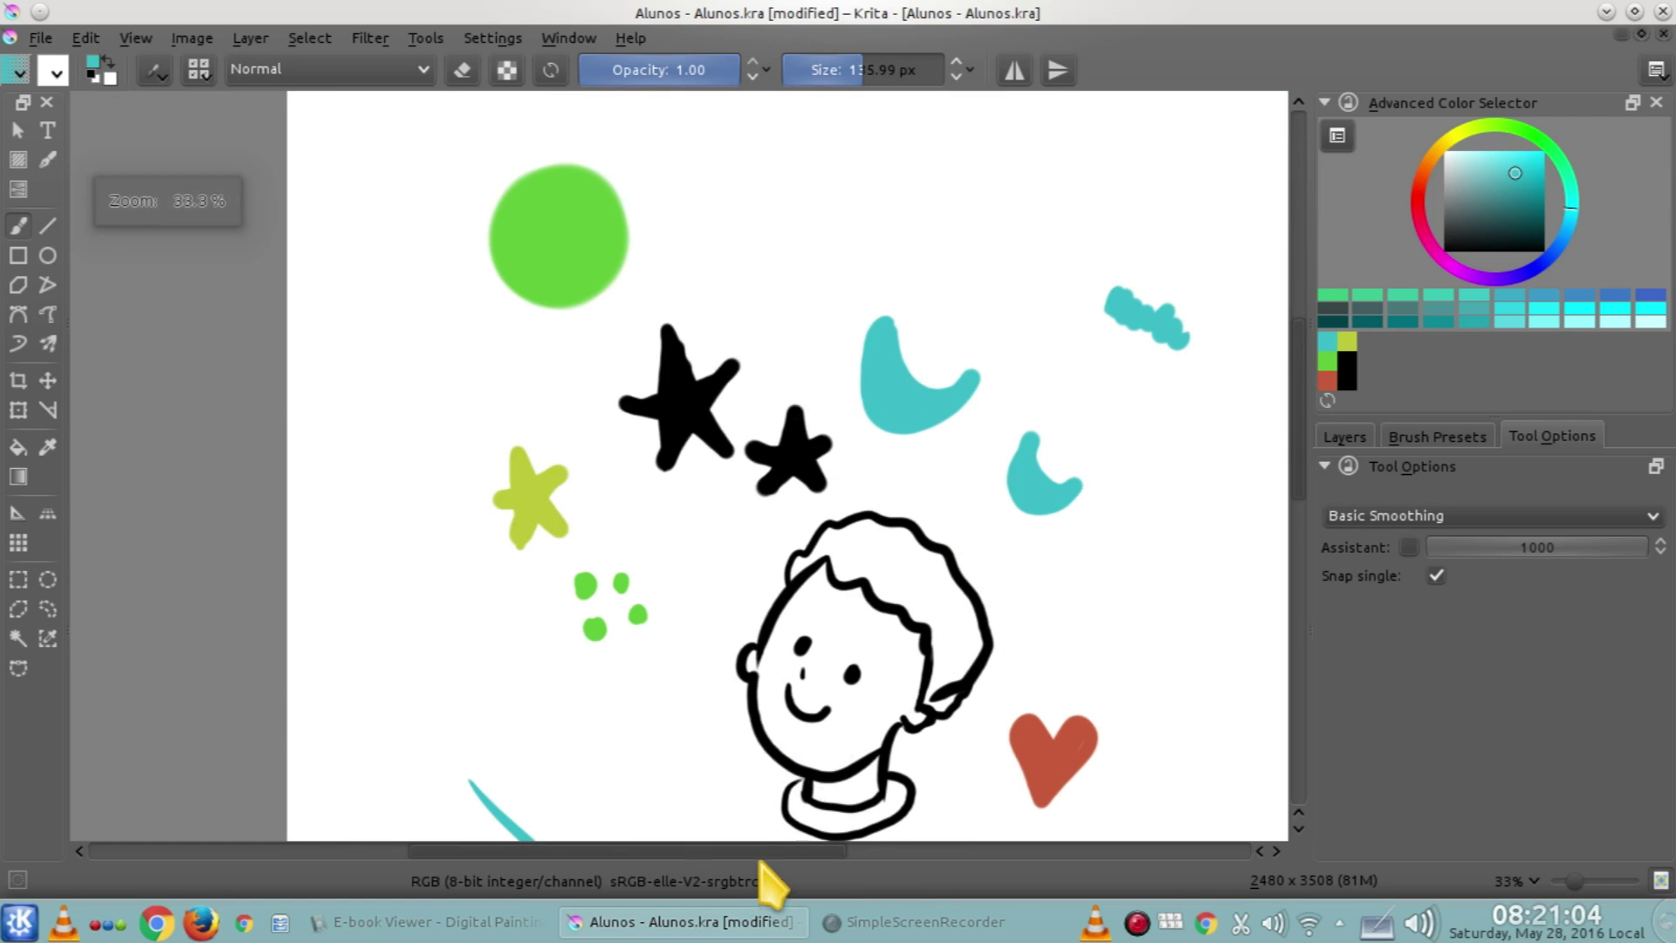
pyautogui.scroll(1, 808, 593)
pyautogui.scroll(-3, 808, 594)
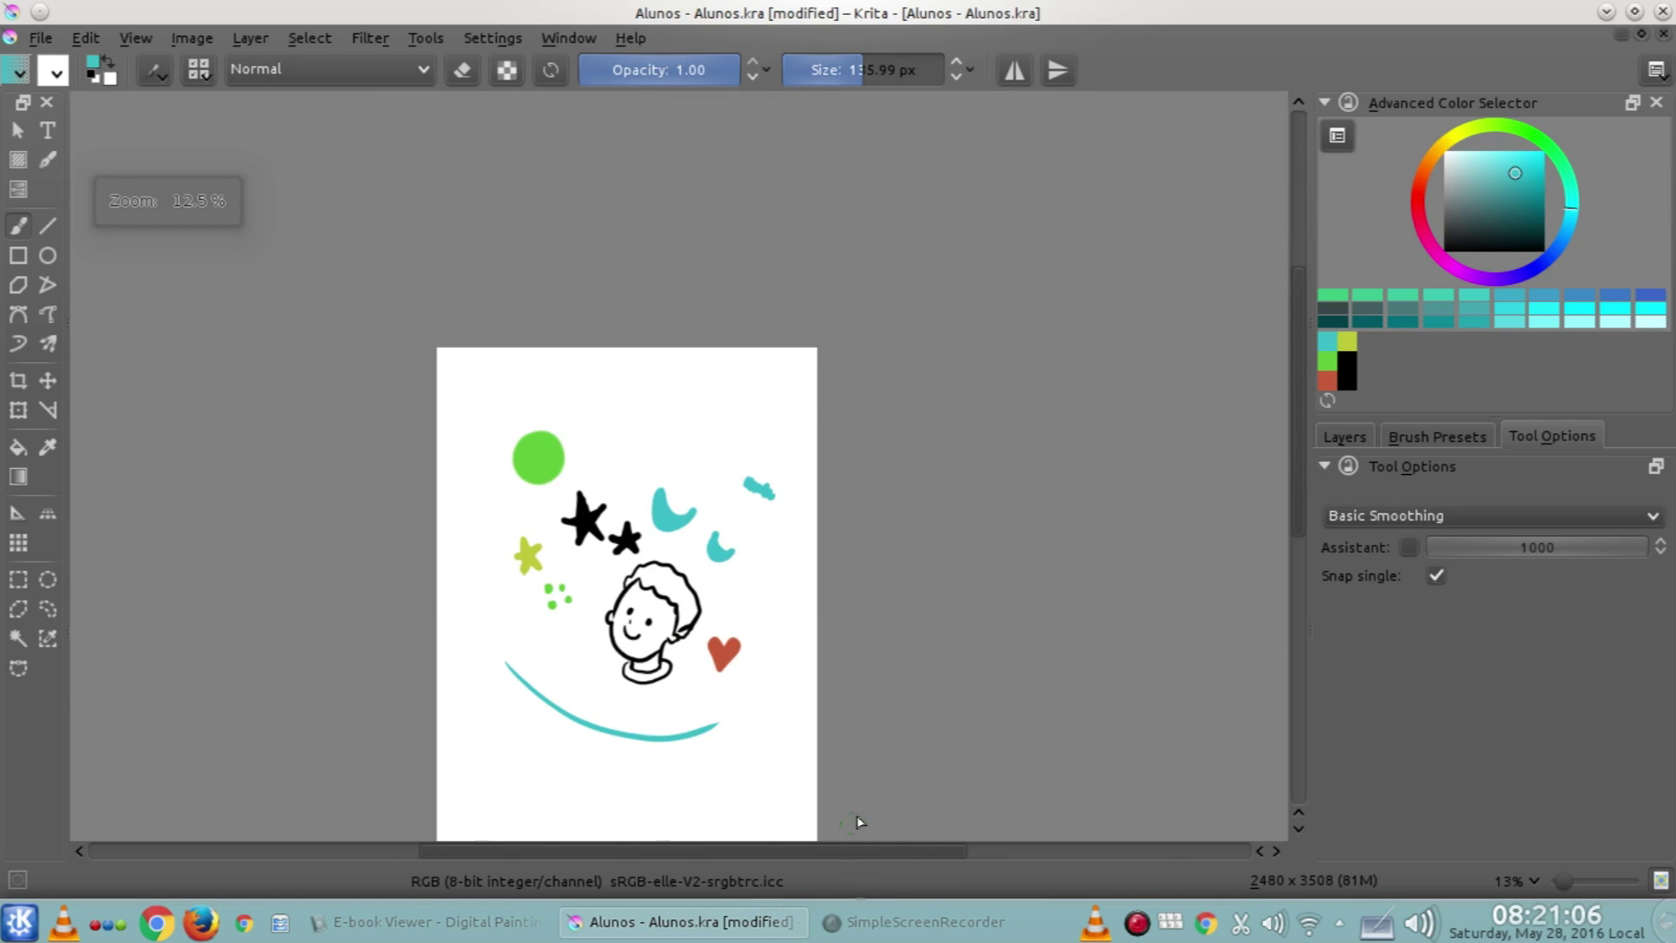
pyautogui.moveTo(1299, 405); pyautogui.dragTo(1301, 507)
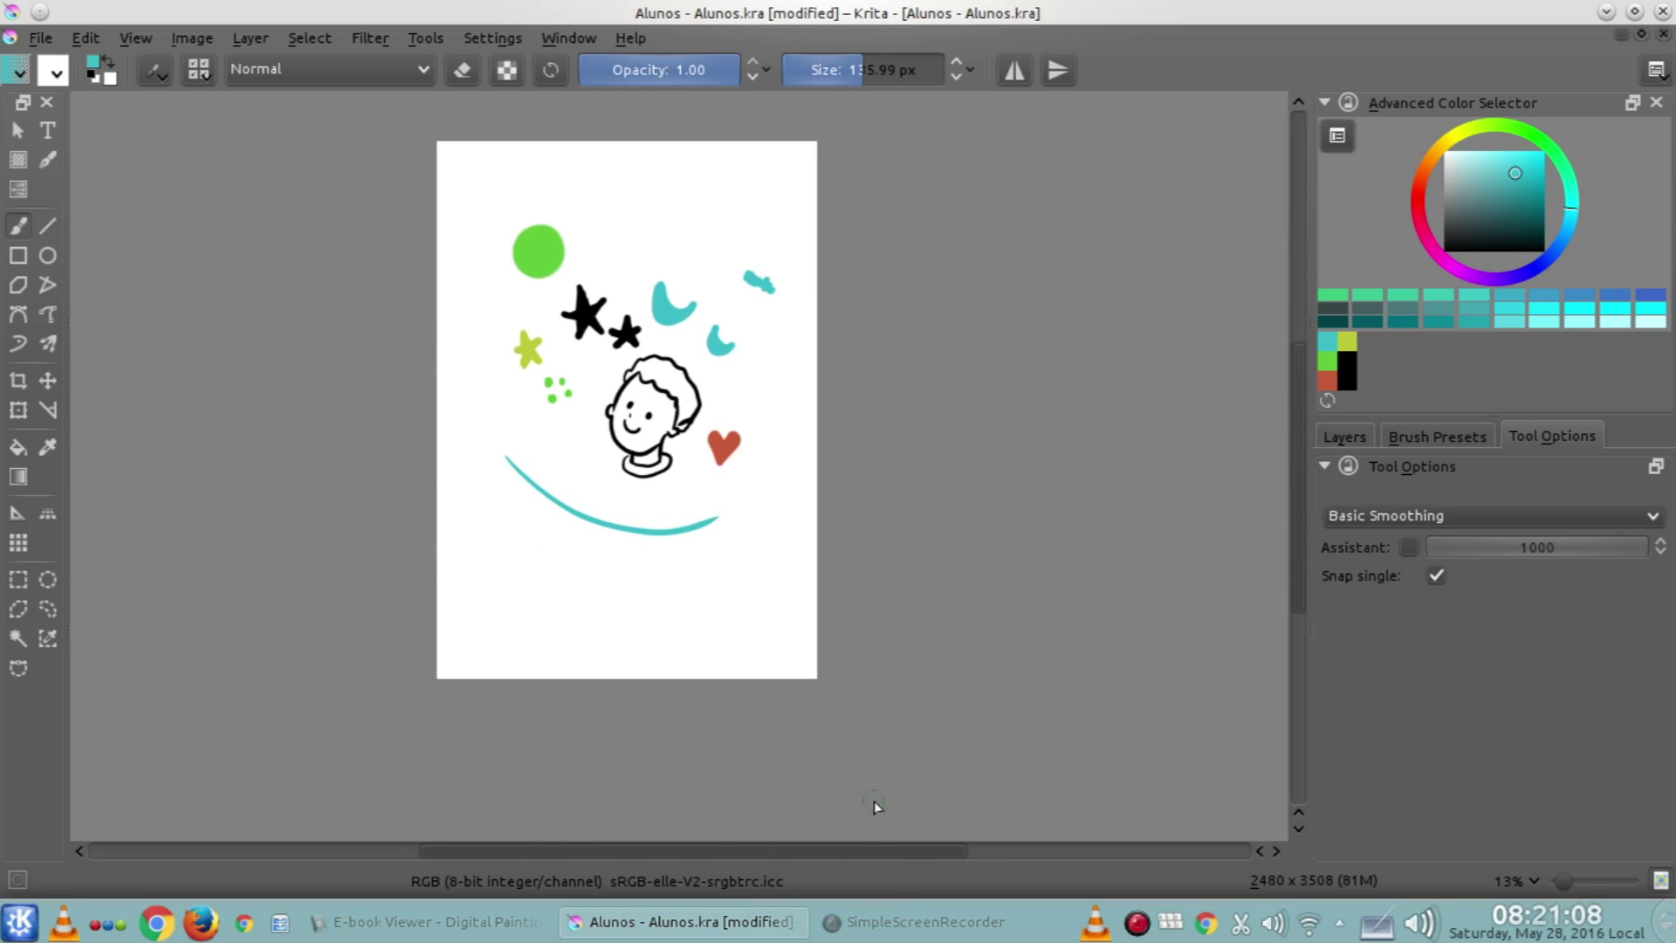
pyautogui.moveTo(862, 851); pyautogui.dragTo(1239, 853)
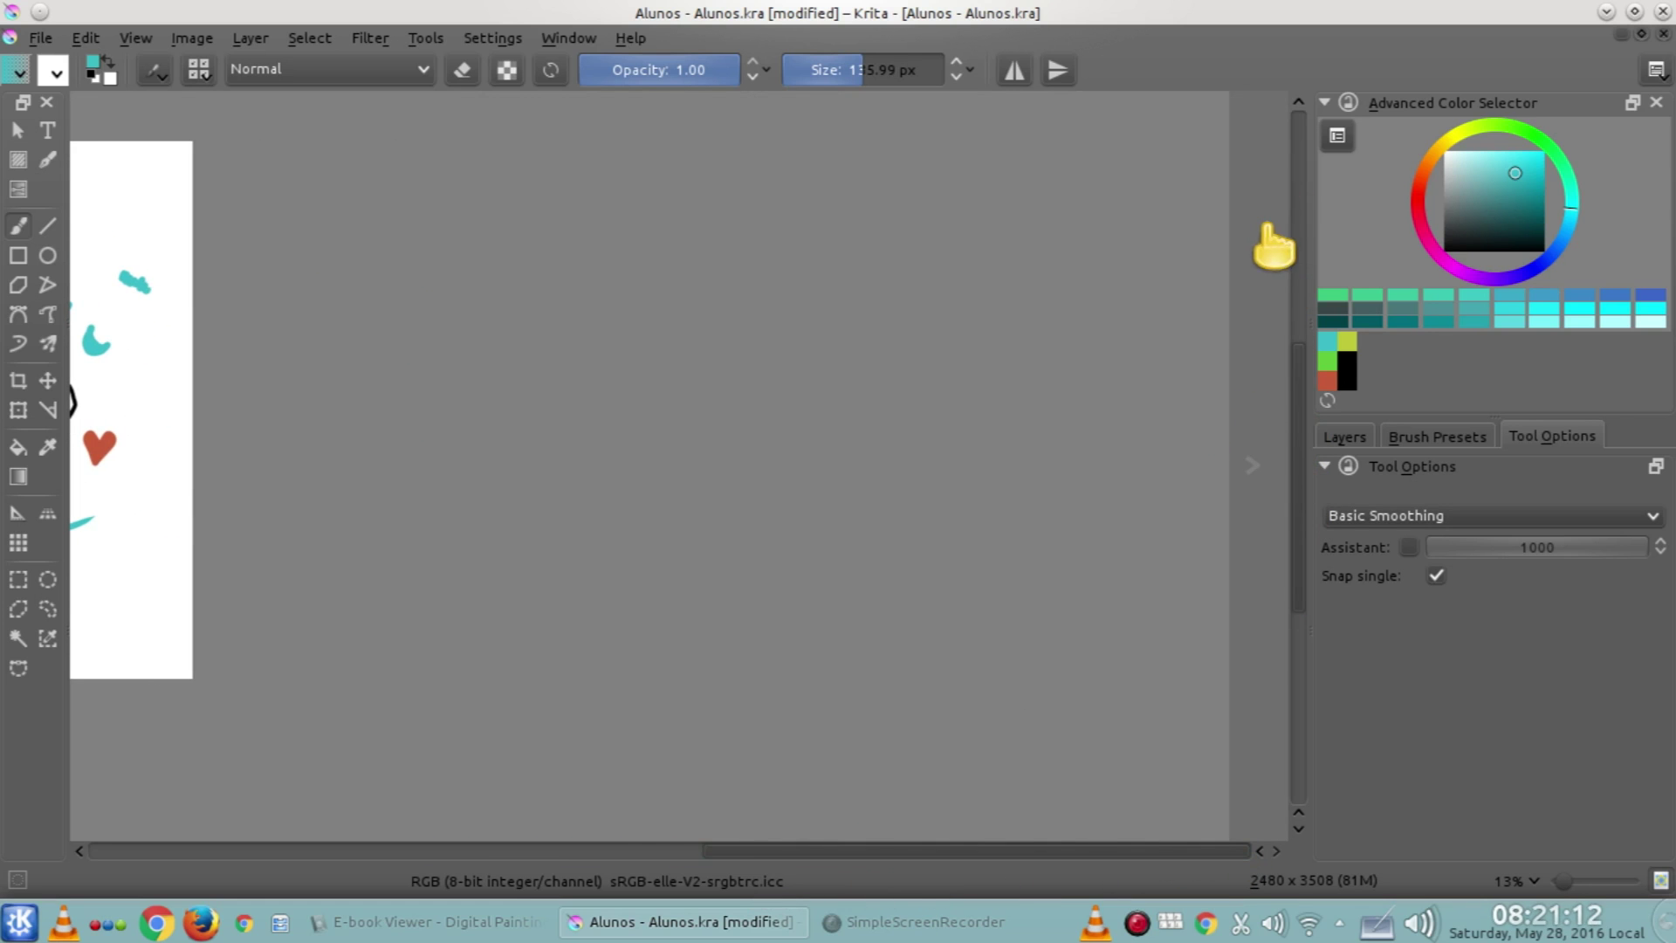
# Extend the canvas width from 2480 to 9920 px with the edge extension arrows
pyautogui.click(1253, 467)
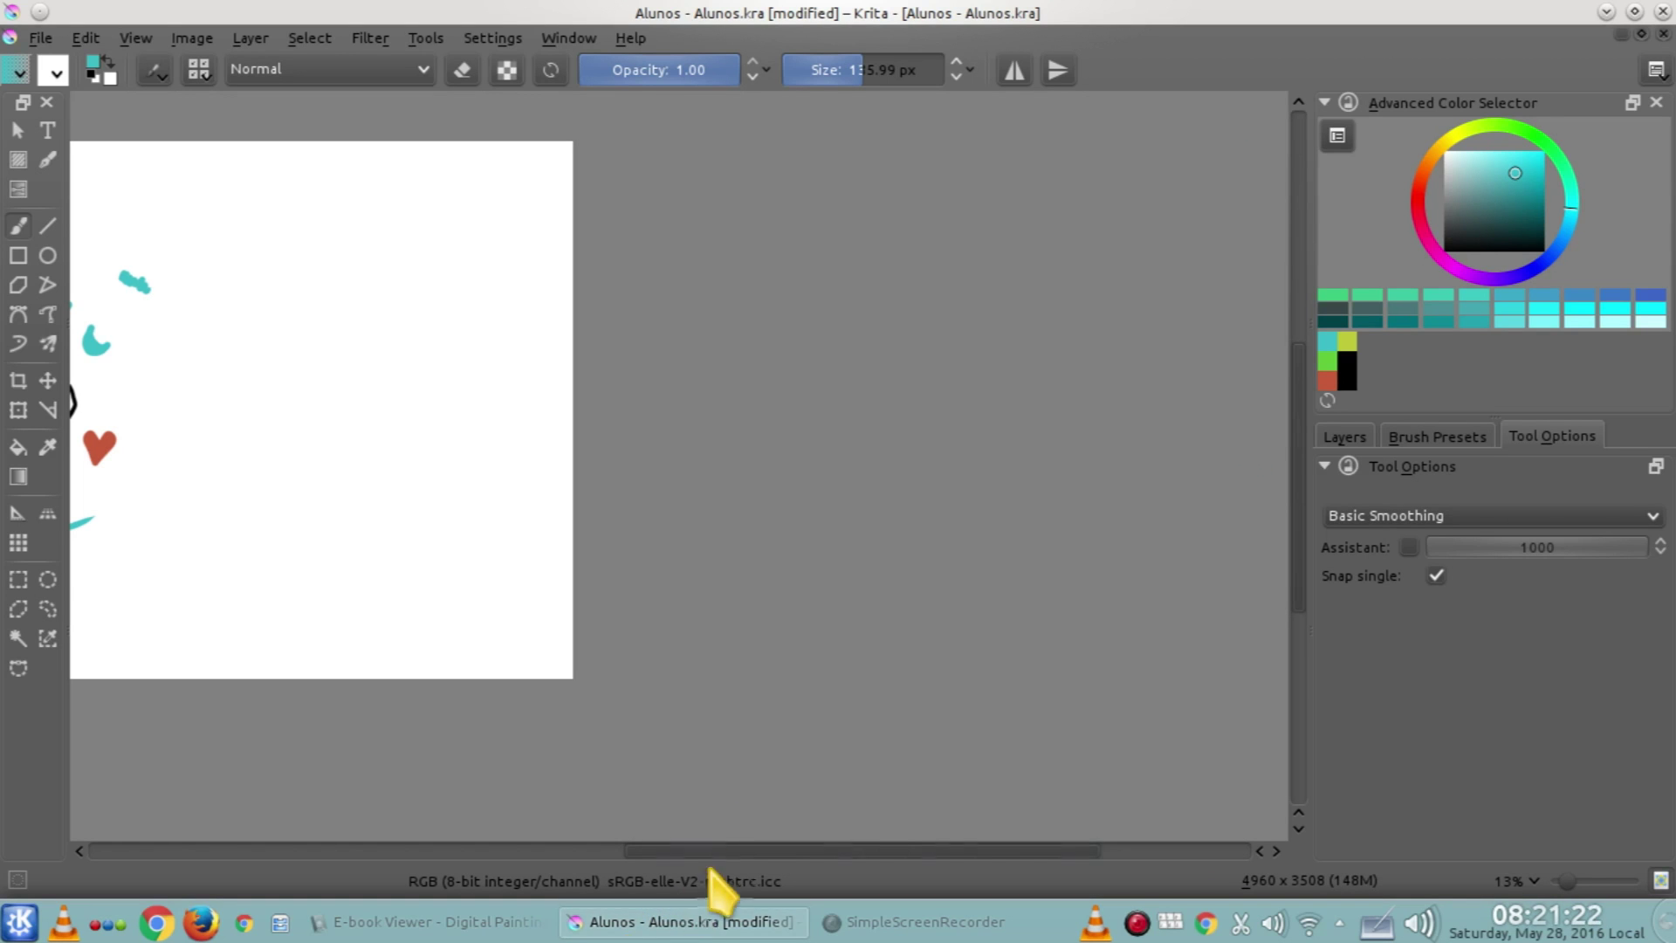
pyautogui.moveTo(730, 851); pyautogui.dragTo(509, 849)
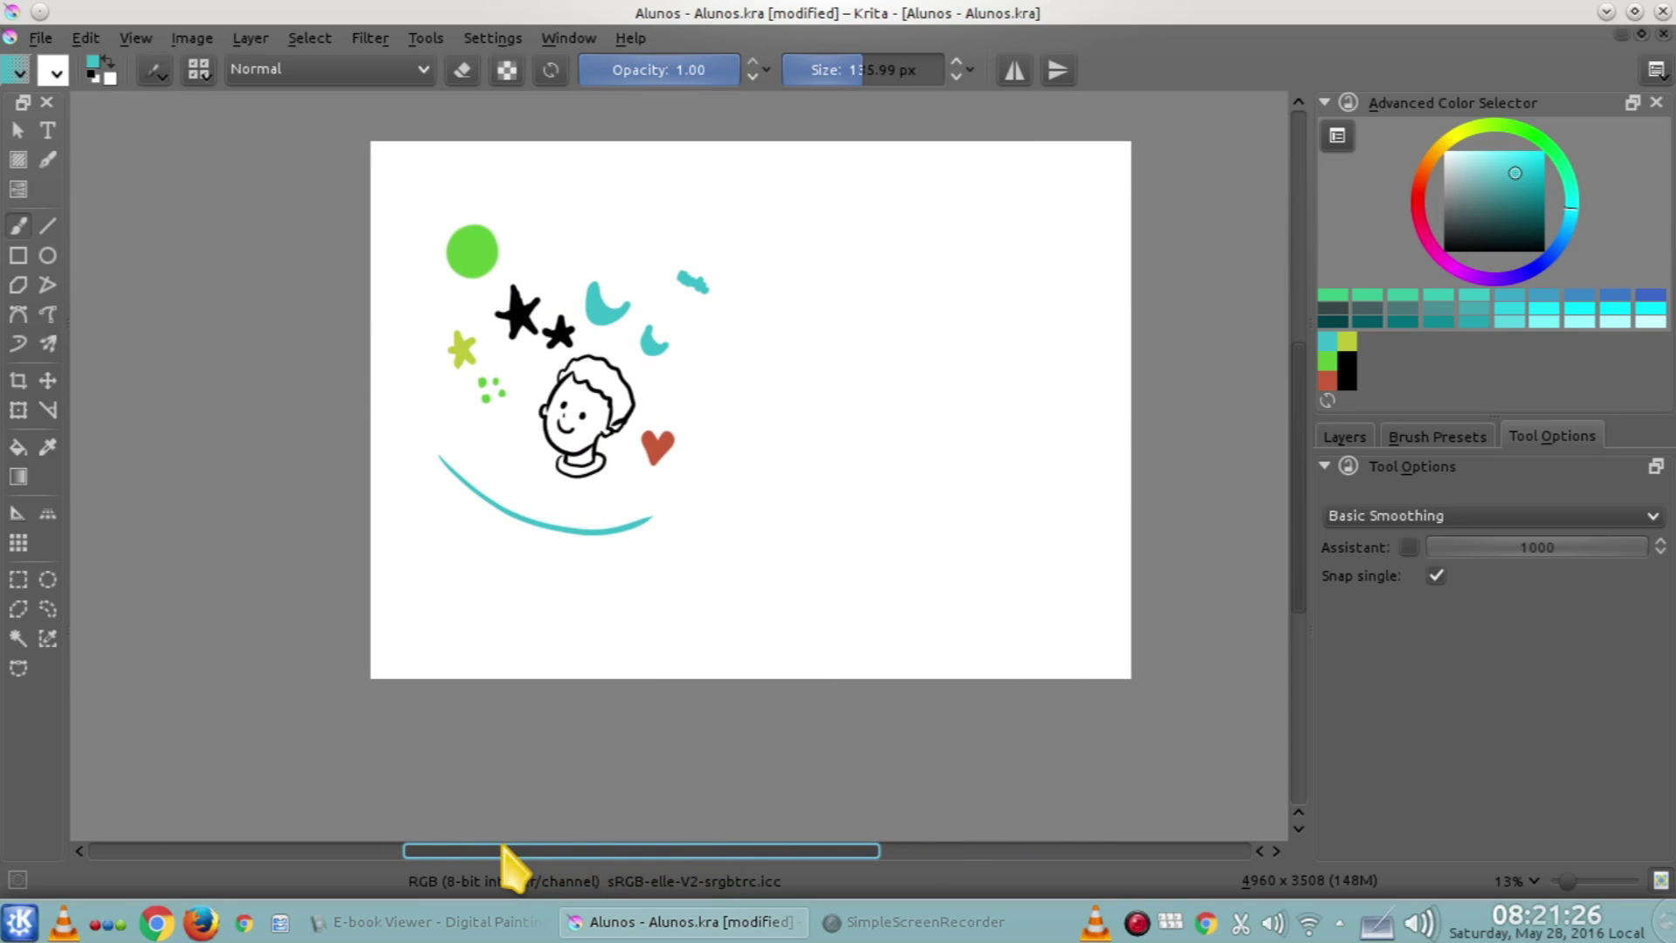
pyautogui.moveTo(850, 853); pyautogui.dragTo(457, 870)
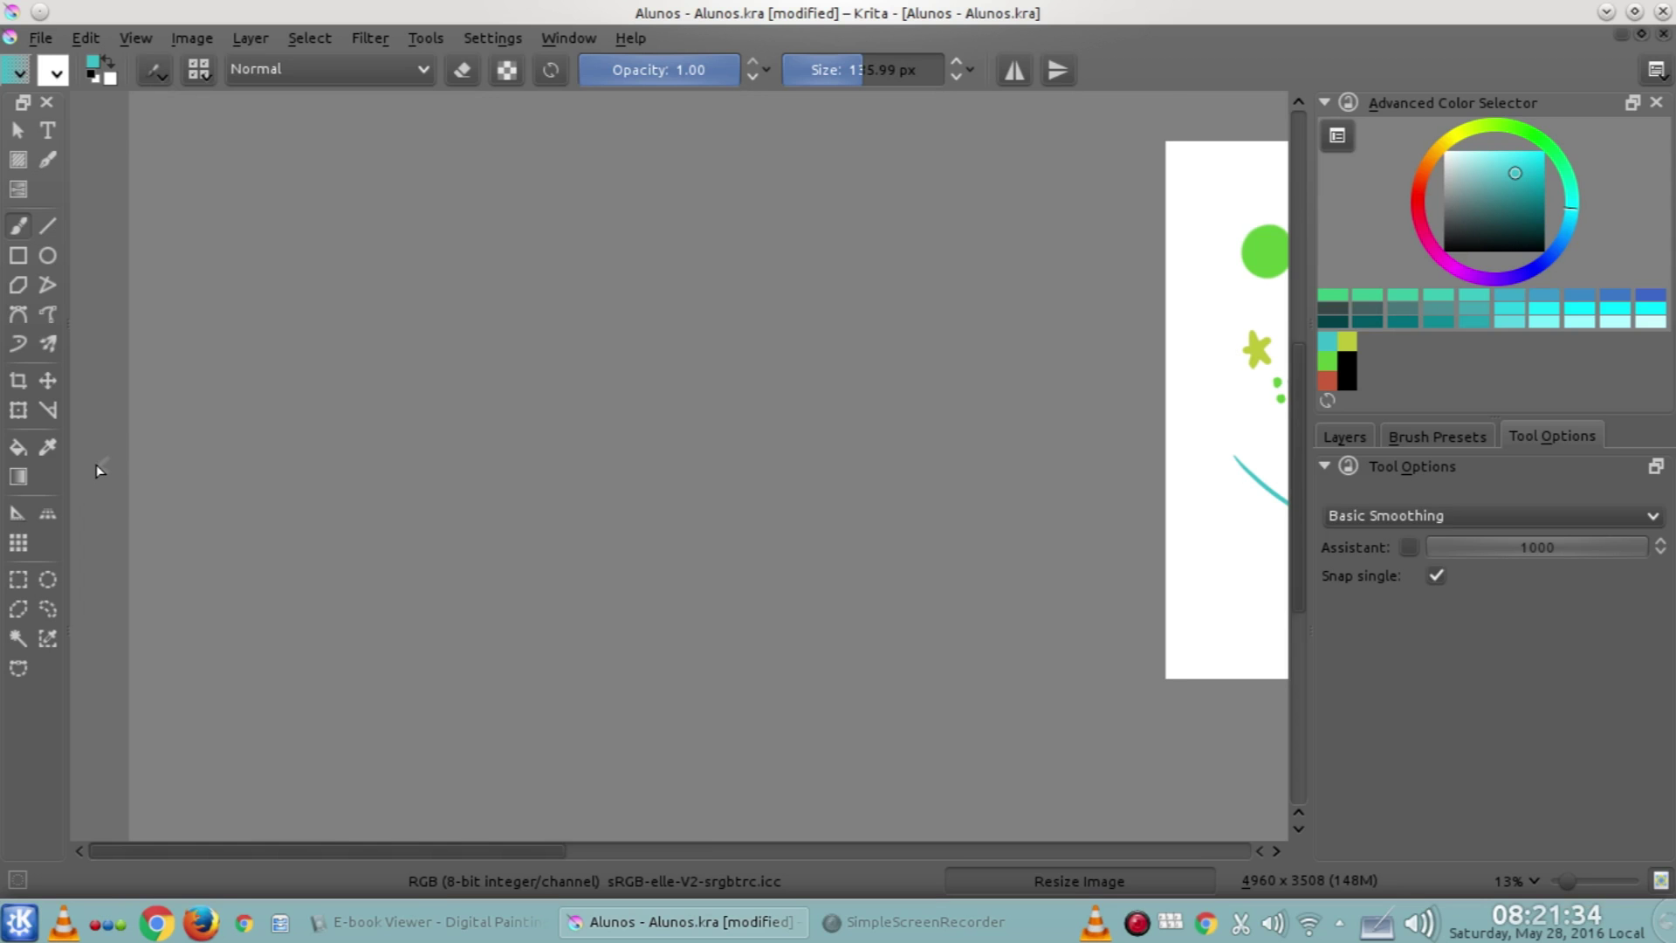
pyautogui.scroll(-1, 826, 487)
pyautogui.moveTo(699, 852)
pyautogui.mouseDown()
pyautogui.moveTo(890, 852)
pyautogui.moveTo(791, 850)
pyautogui.mouseUp()
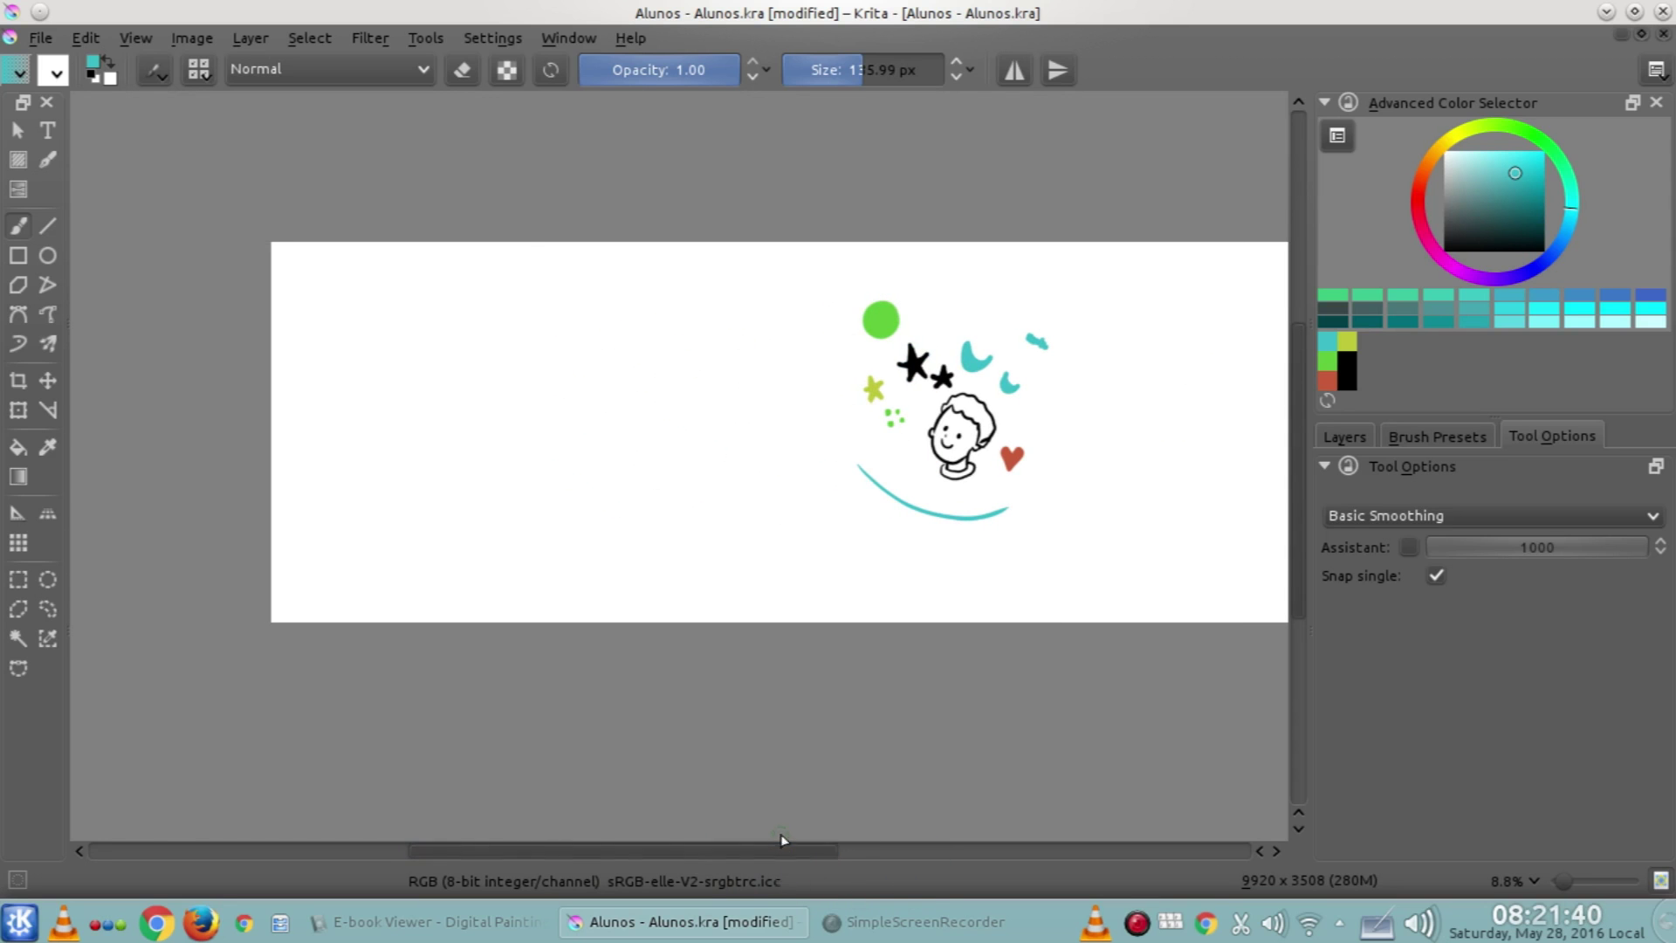
pyautogui.moveTo(809, 852); pyautogui.dragTo(845, 853)
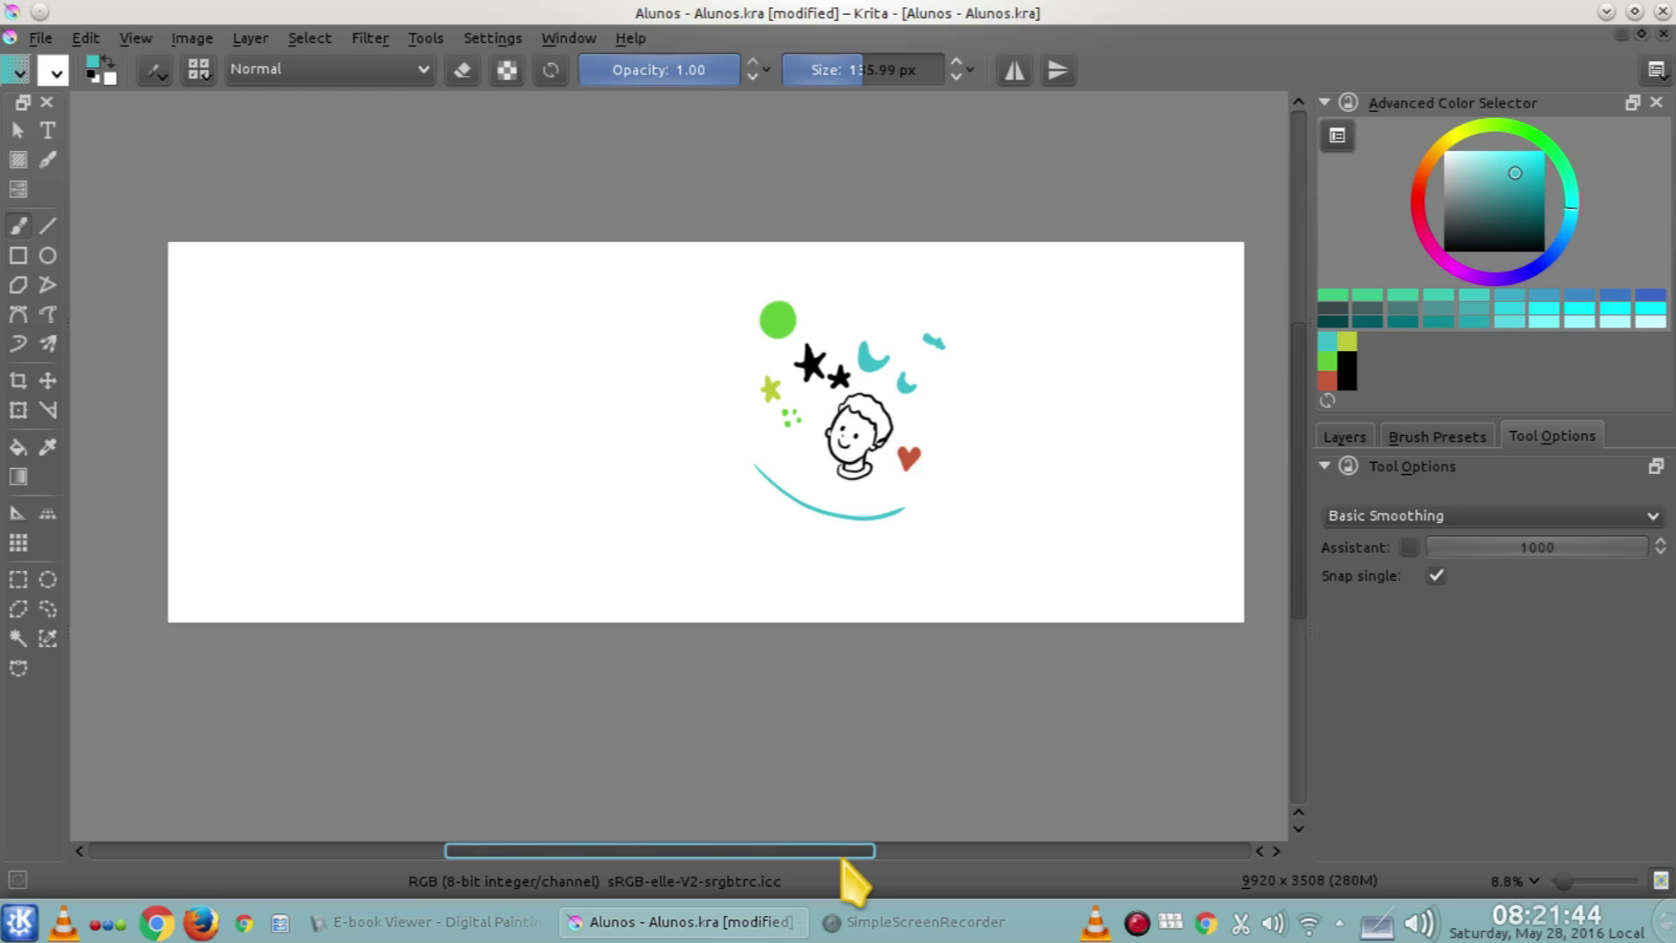
# Double the canvas height to 7016 px, making the image 9920×7016
pyautogui.click(192, 40)
pyautogui.click(192, 38)
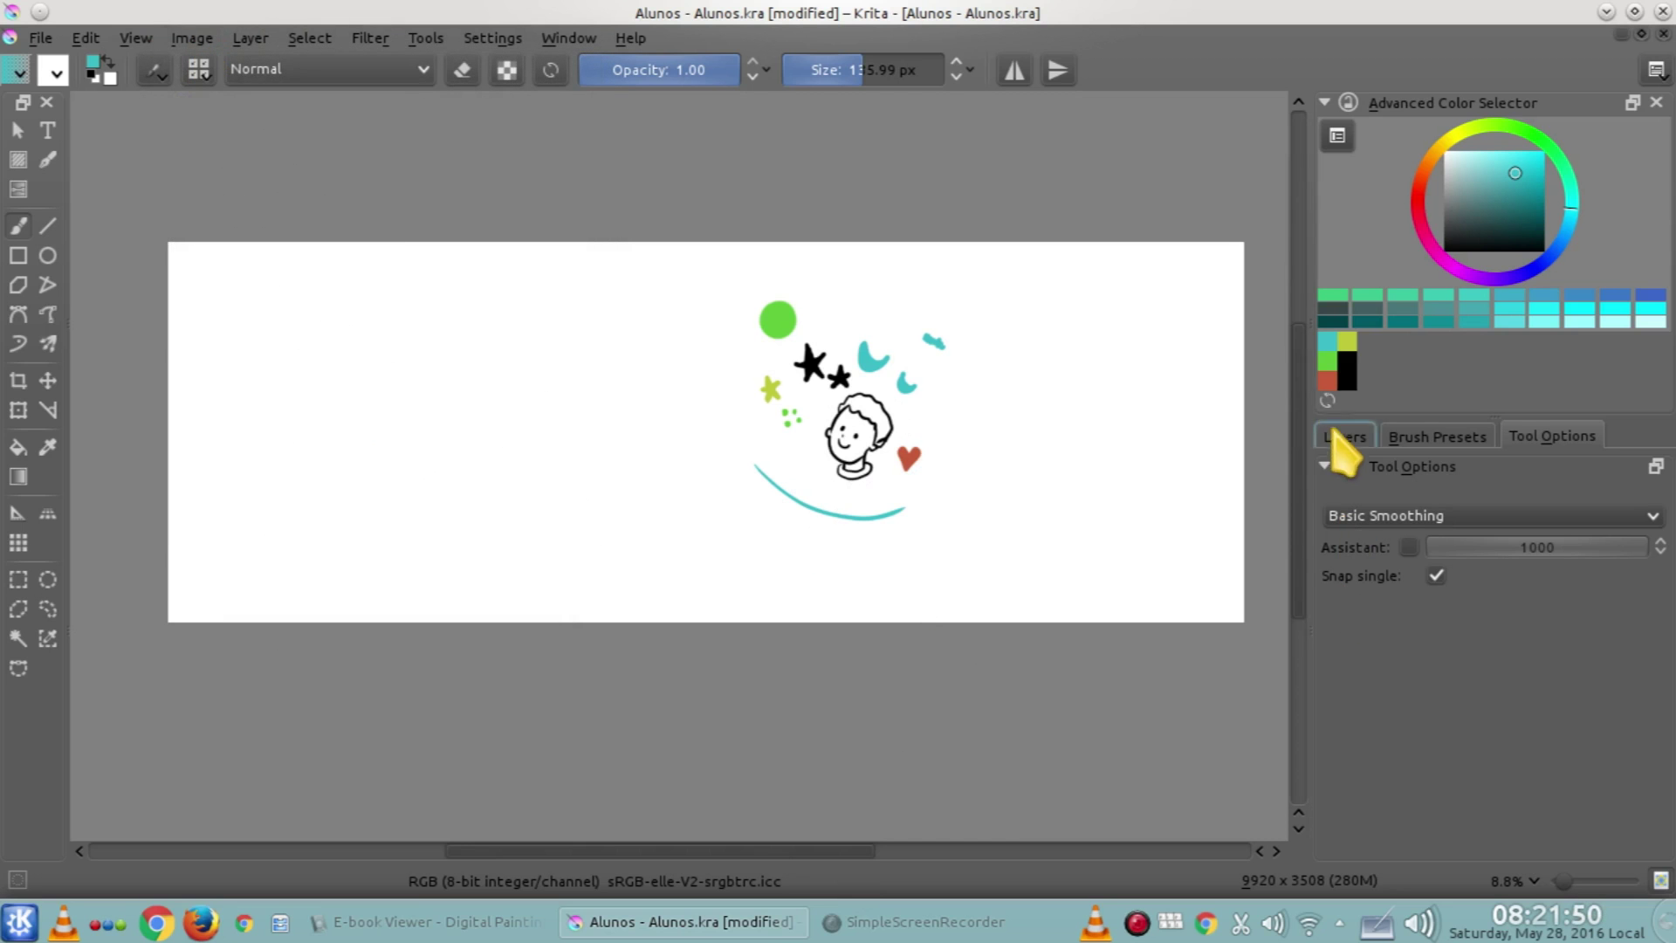
pyautogui.moveTo(1305, 450); pyautogui.dragTo(1310, 244)
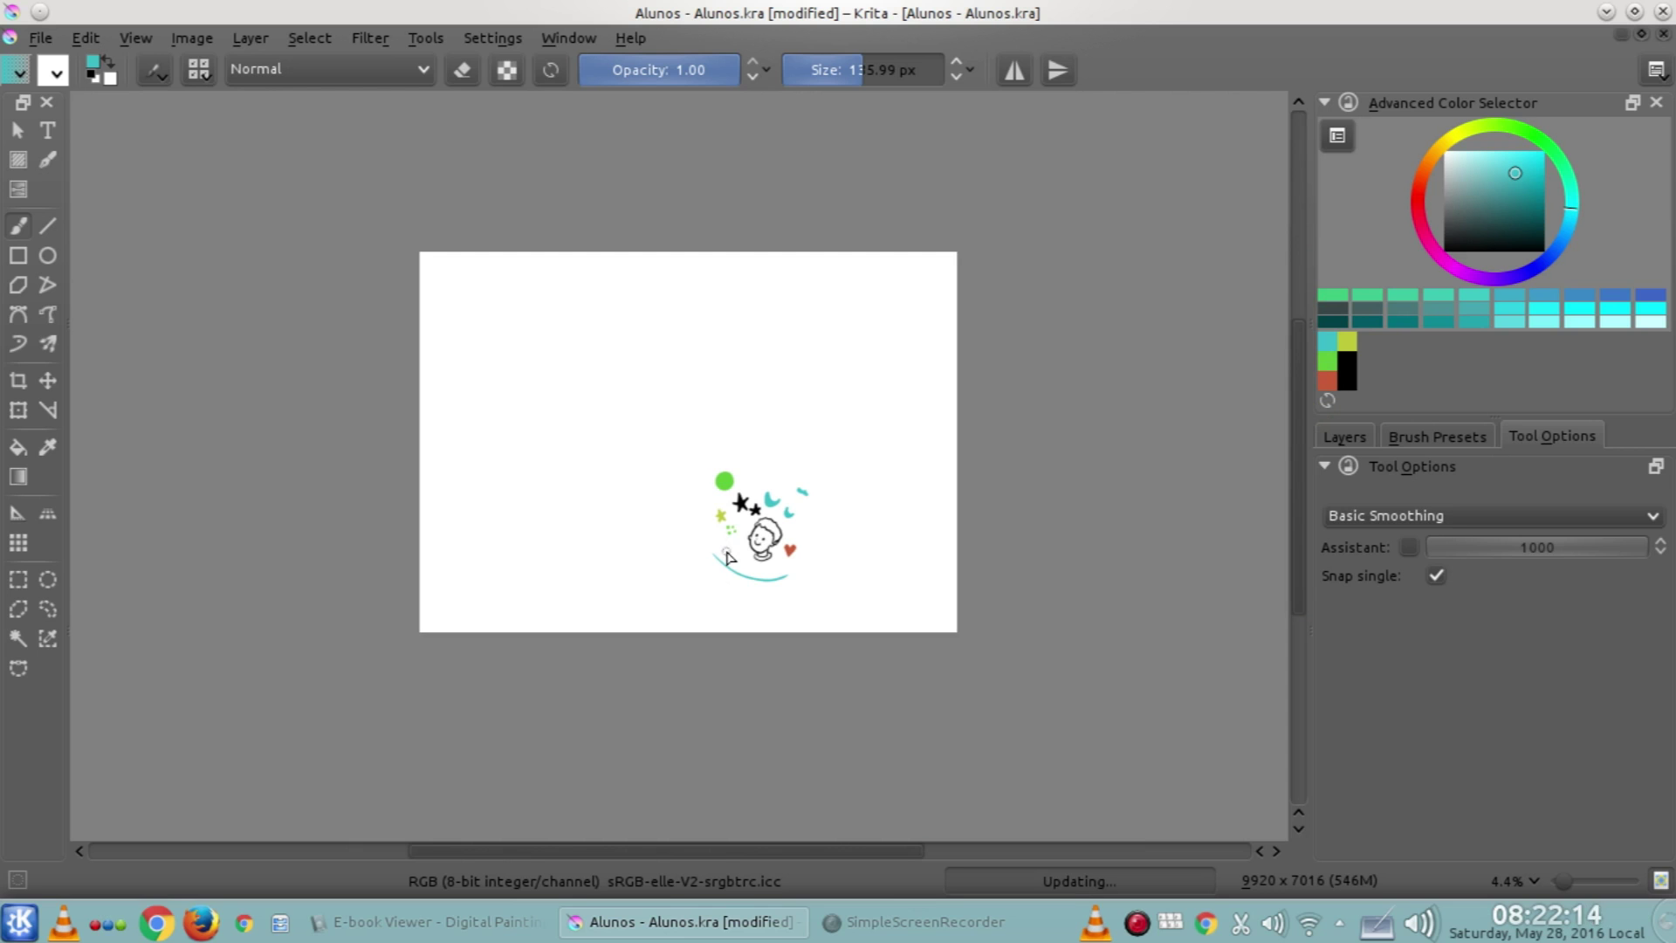
# Zoom in to 25% and centre the boy's head and shapes in the view
pyautogui.scroll(4, 725, 524)
pyautogui.moveTo(706, 860); pyautogui.dragTo(772, 859)
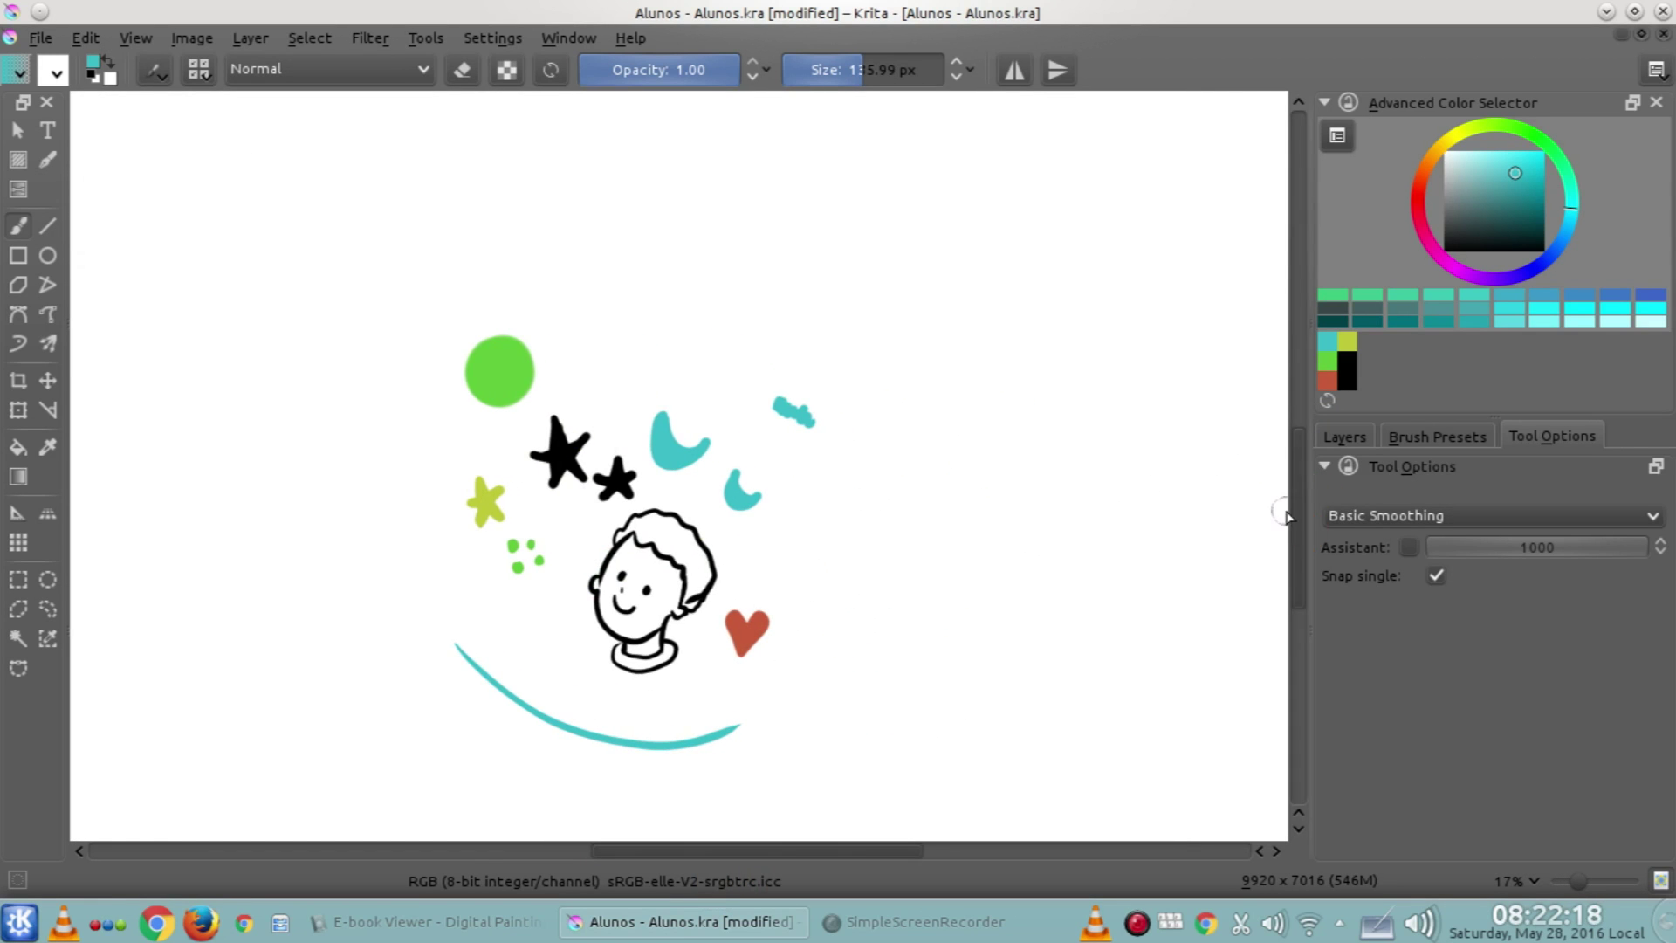
pyautogui.moveTo(1301, 513)
pyautogui.mouseDown()
pyautogui.moveTo(1306, 490)
pyautogui.moveTo(1310, 542)
pyautogui.mouseUp()
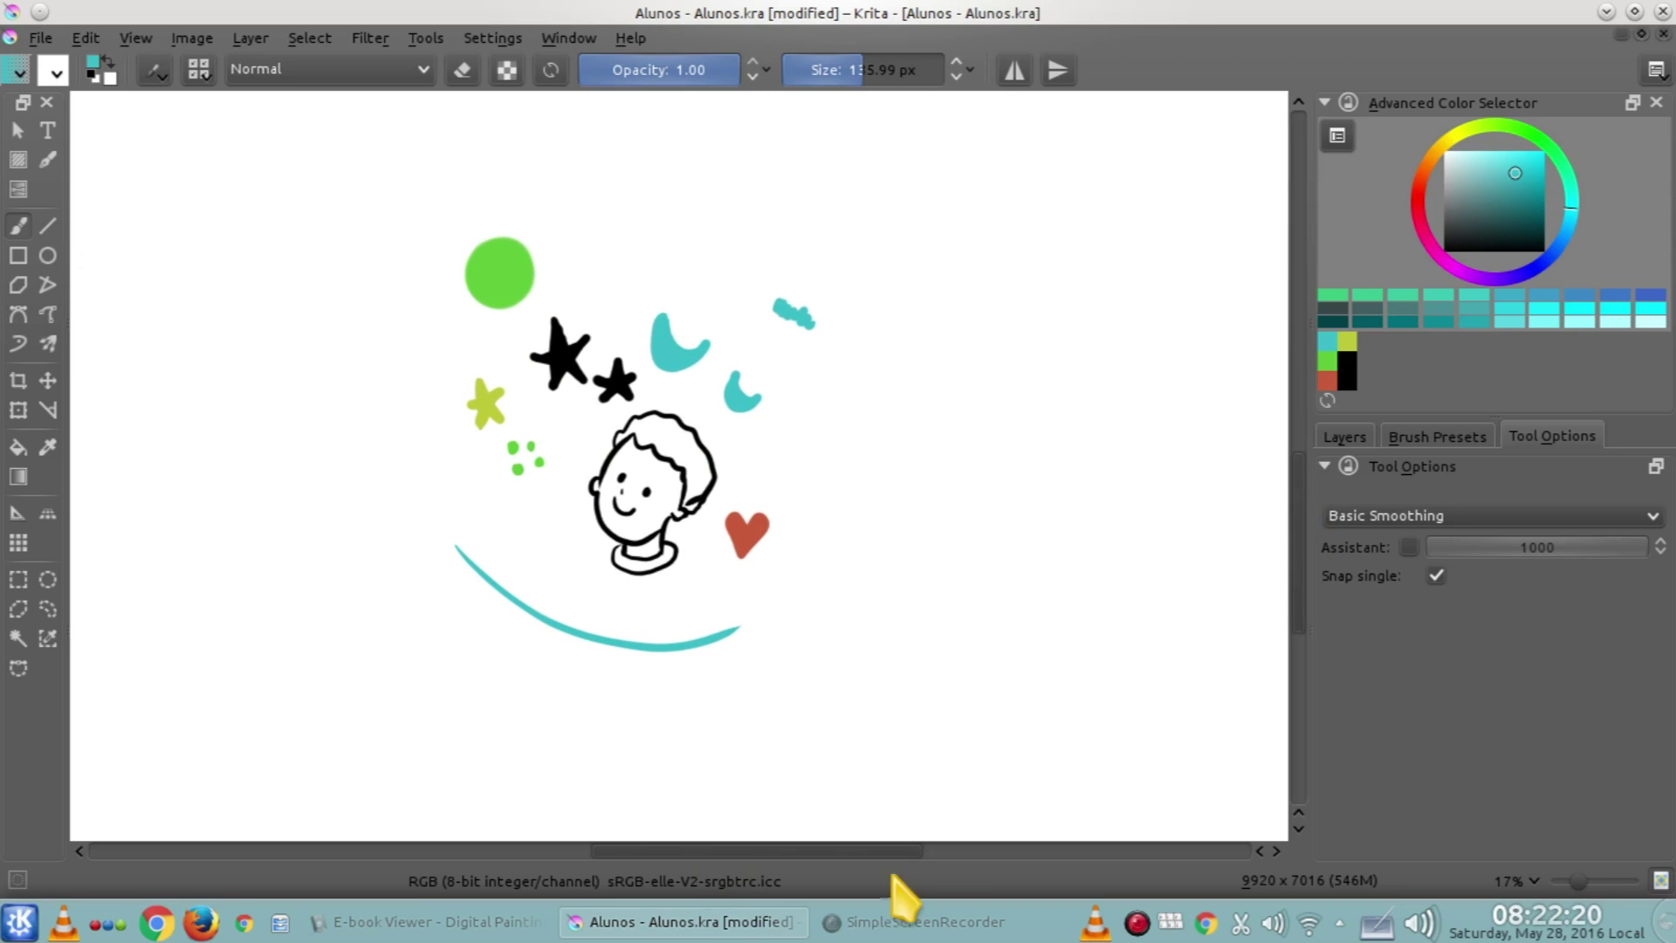
pyautogui.scroll(1, 890, 677)
pyautogui.moveTo(830, 851); pyautogui.dragTo(815, 847)
pyautogui.moveTo(1310, 606); pyautogui.dragTo(1301, 567)
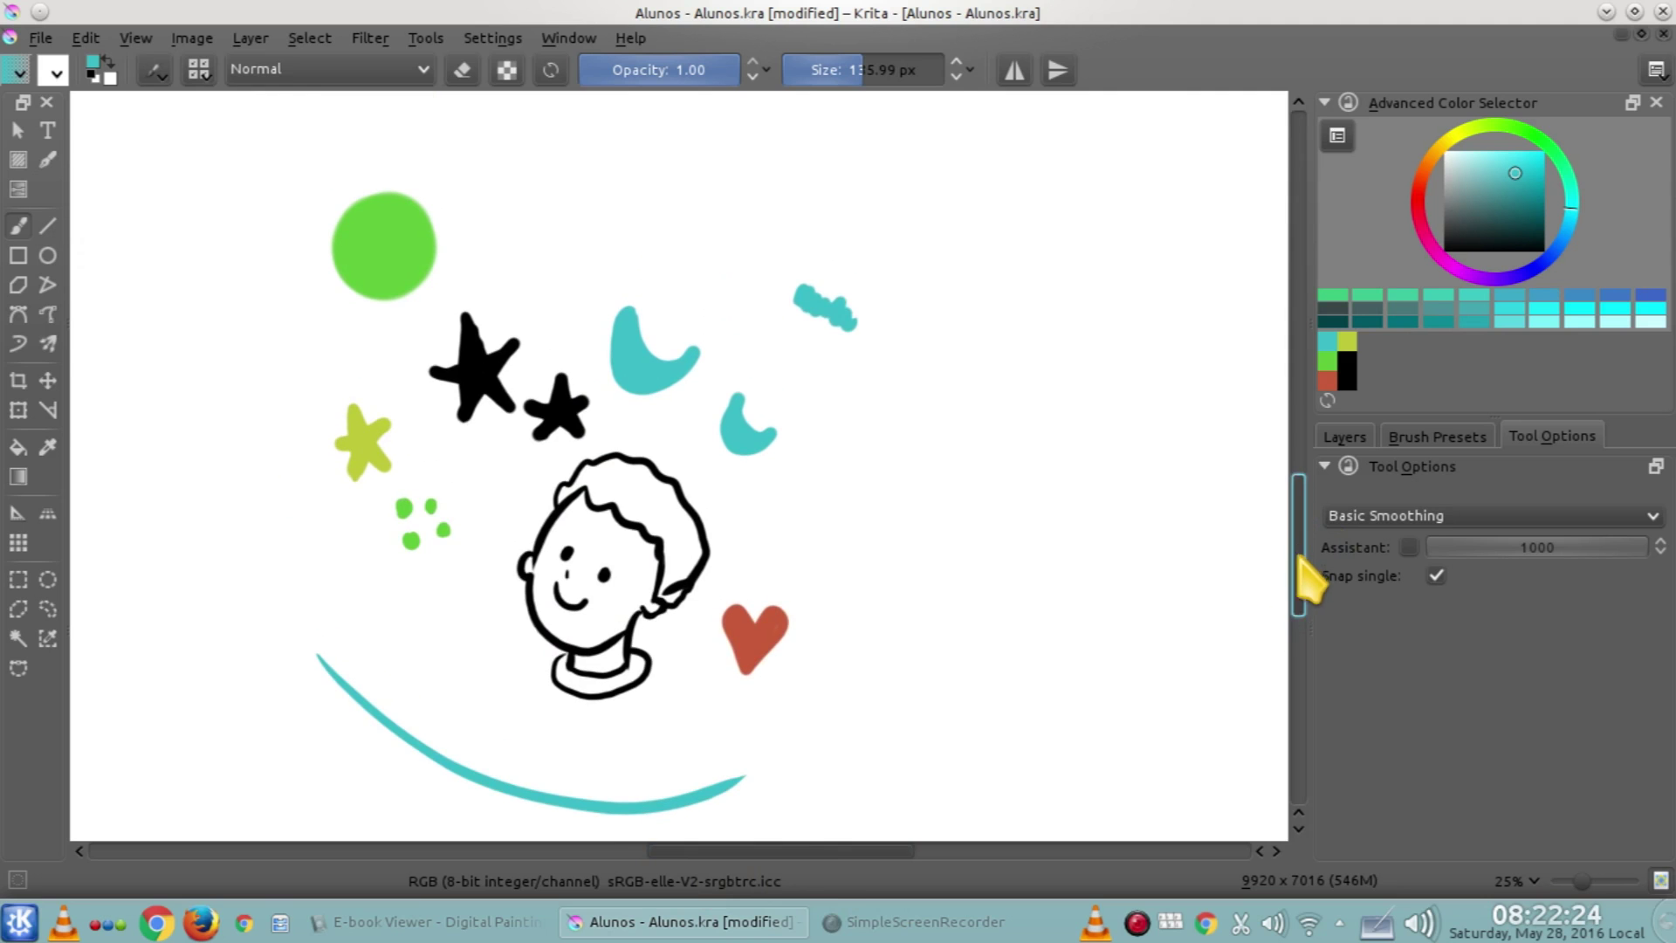
pyautogui.moveTo(853, 850); pyautogui.dragTo(824, 850)
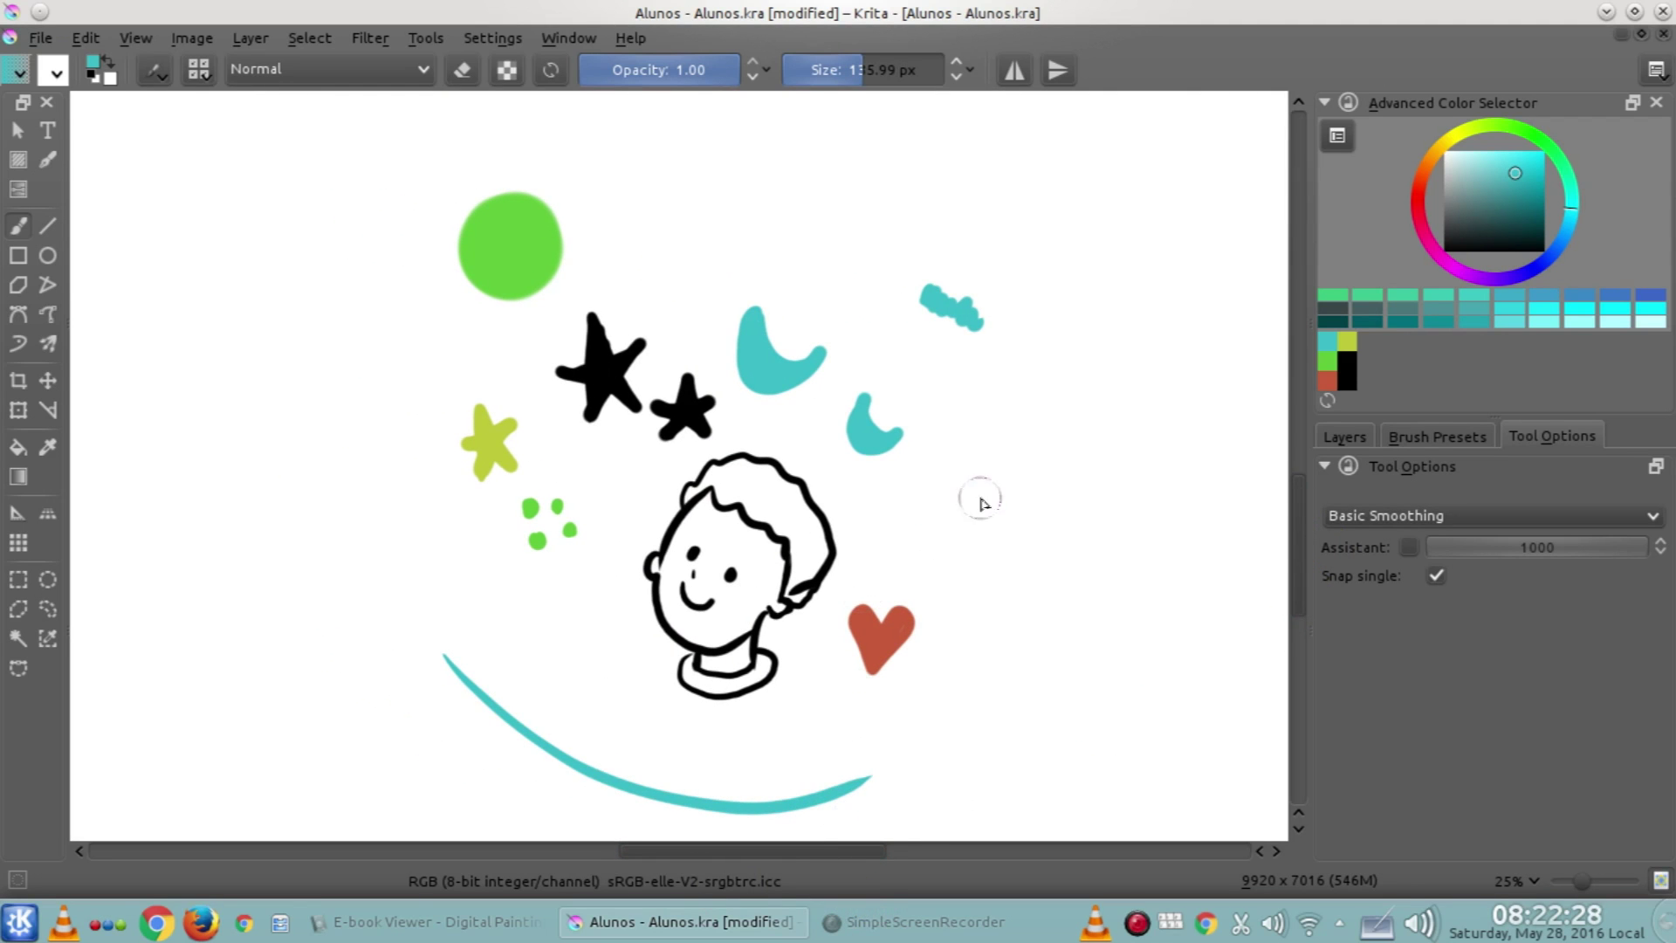
pyautogui.moveTo(873, 852); pyautogui.dragTo(912, 864)
pyautogui.rightClick(941, 312)
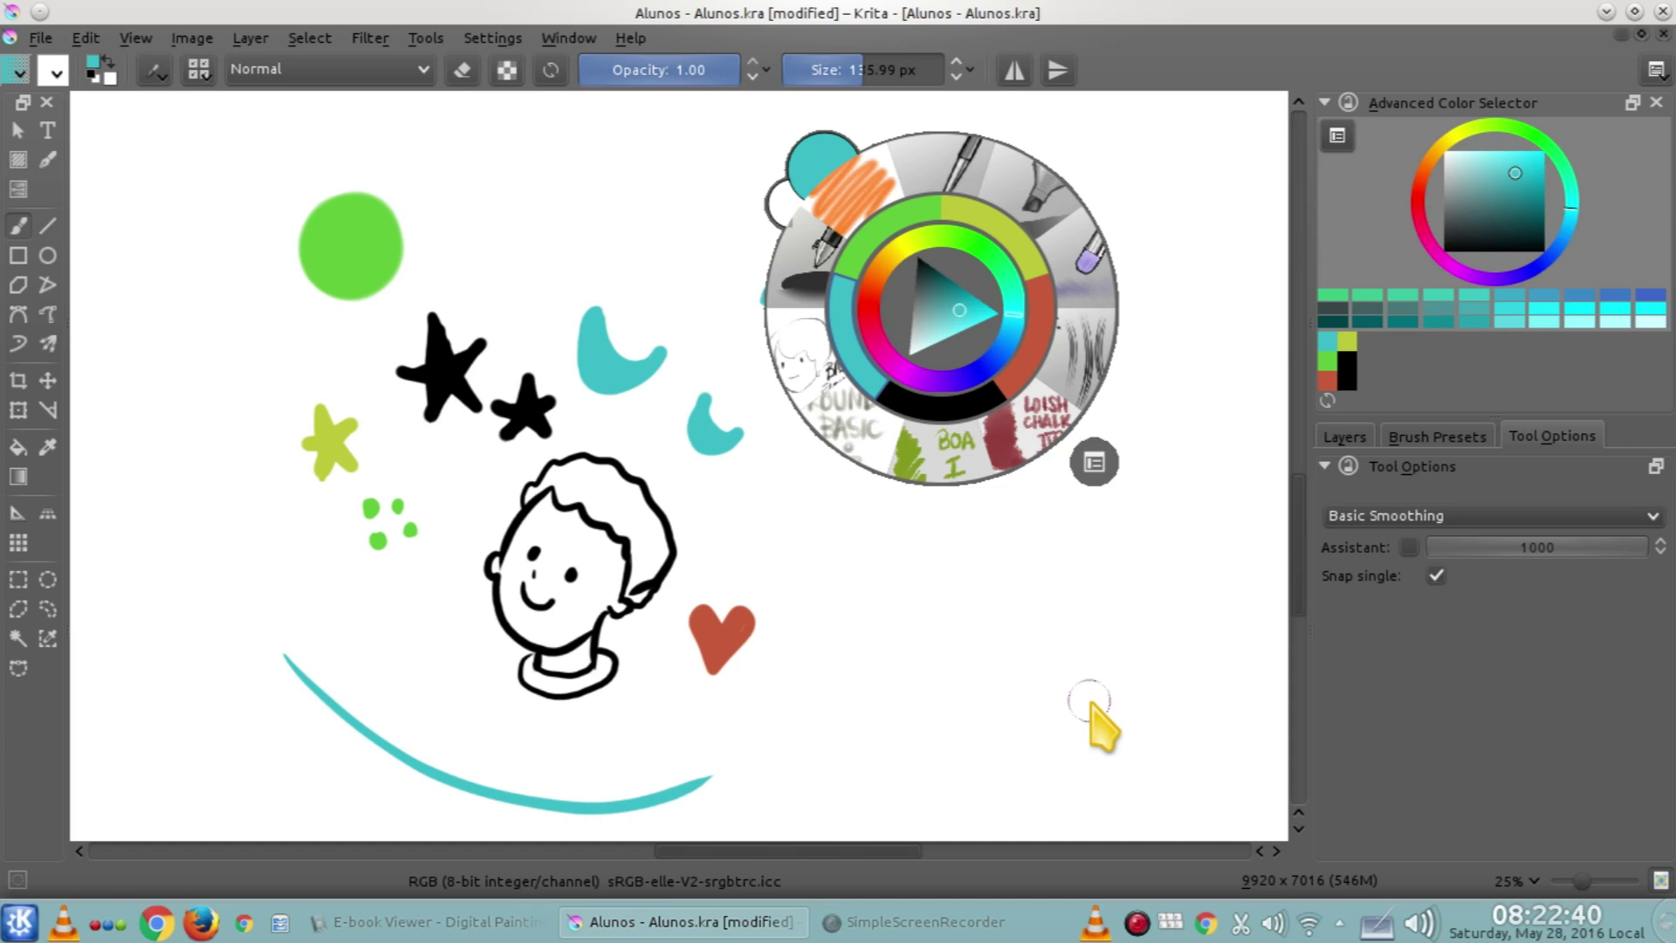
pyautogui.click(963, 646)
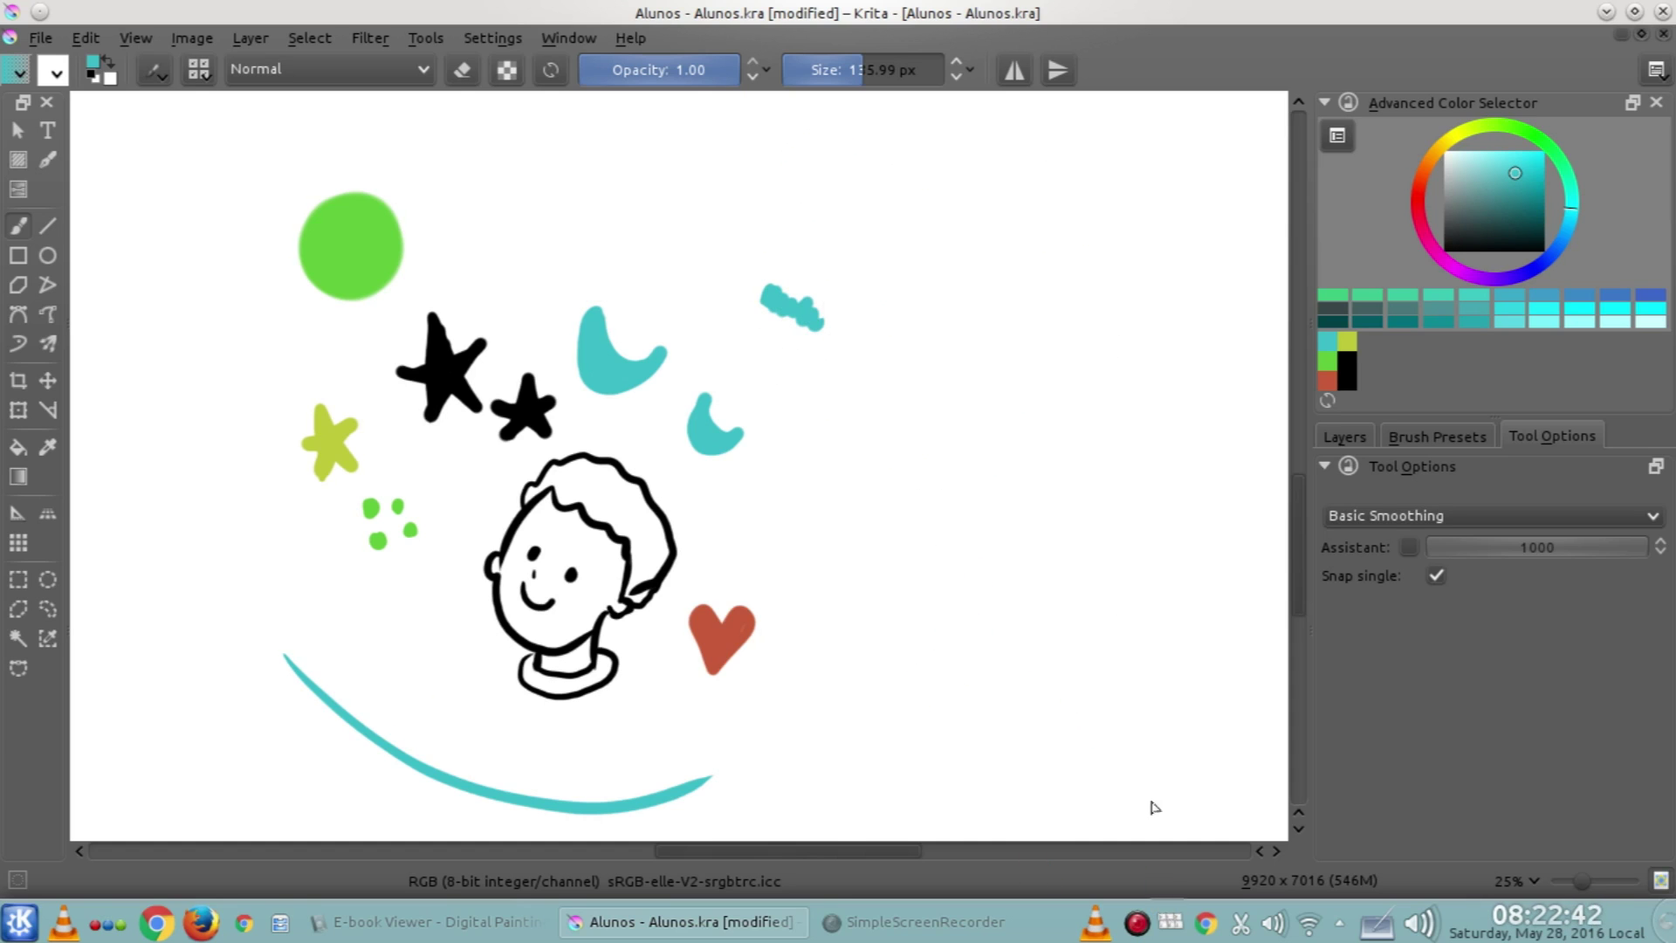